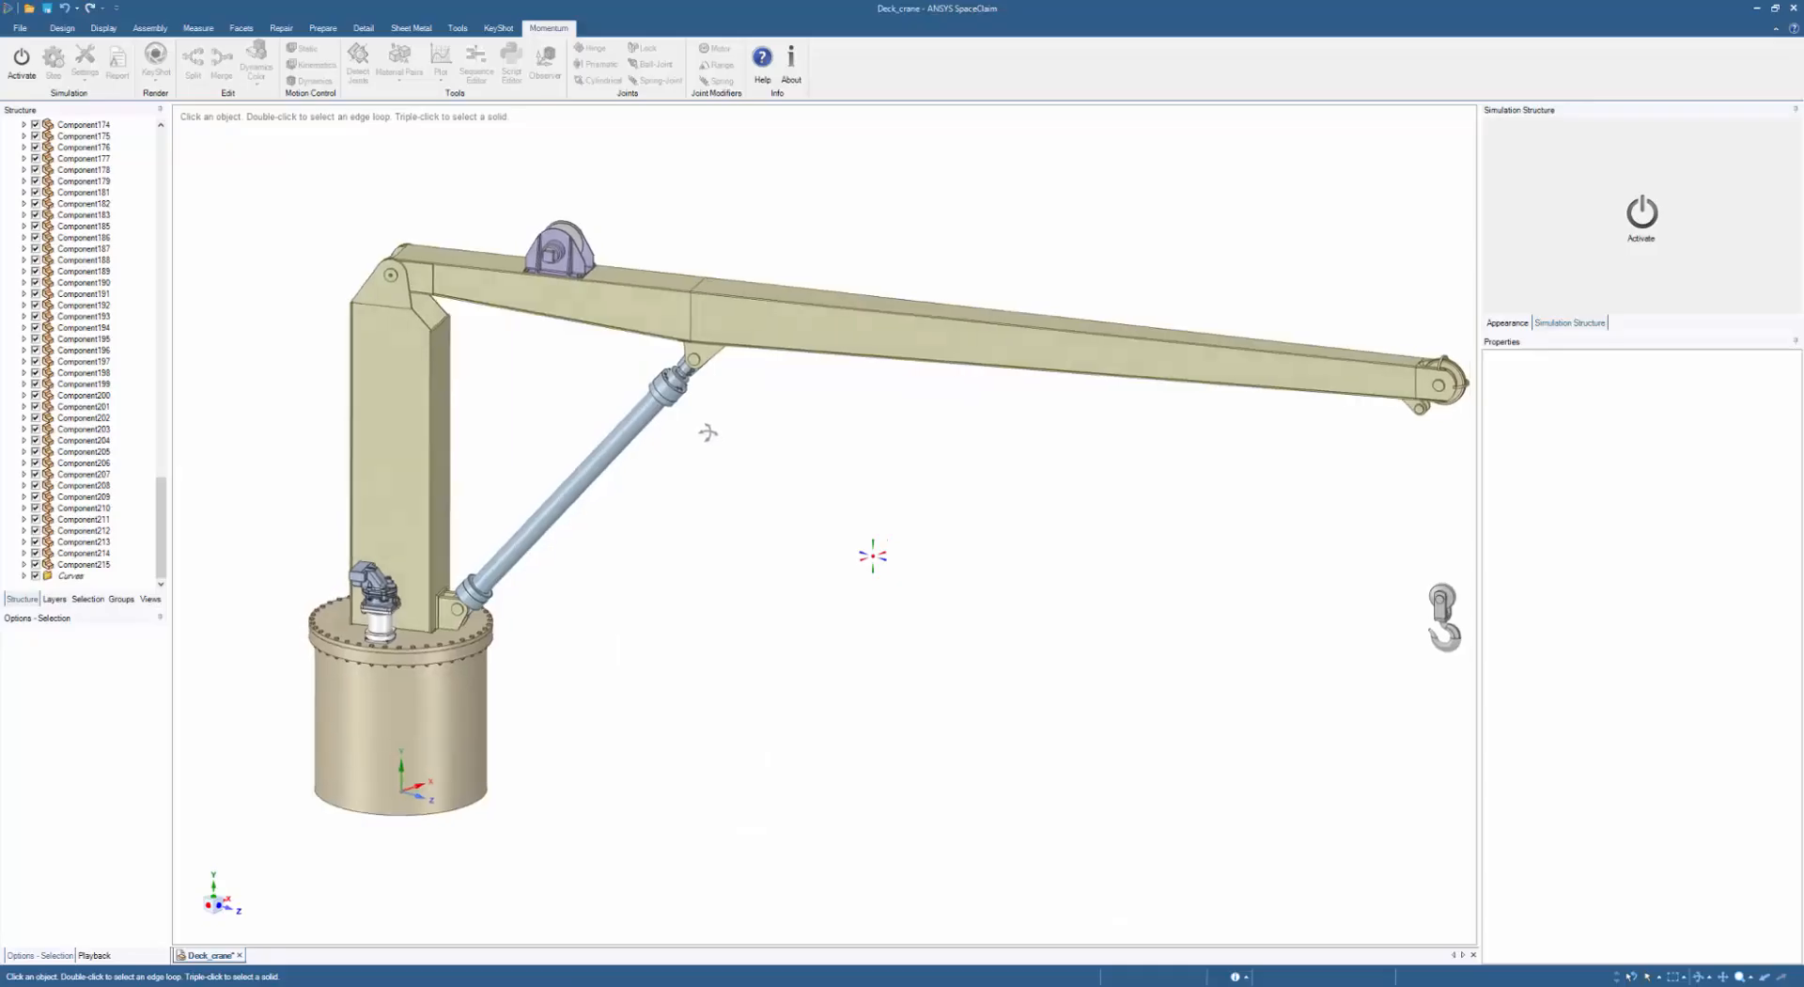
- Inspect the whole crane from several angles, including its boom, column and hydraulic cylinder
mouse_move(705, 431)
middle_mouse_down()
mouse_move(645, 395)
mouse_move(614, 405)
mouse_move(681, 411)
middle_mouse_up()
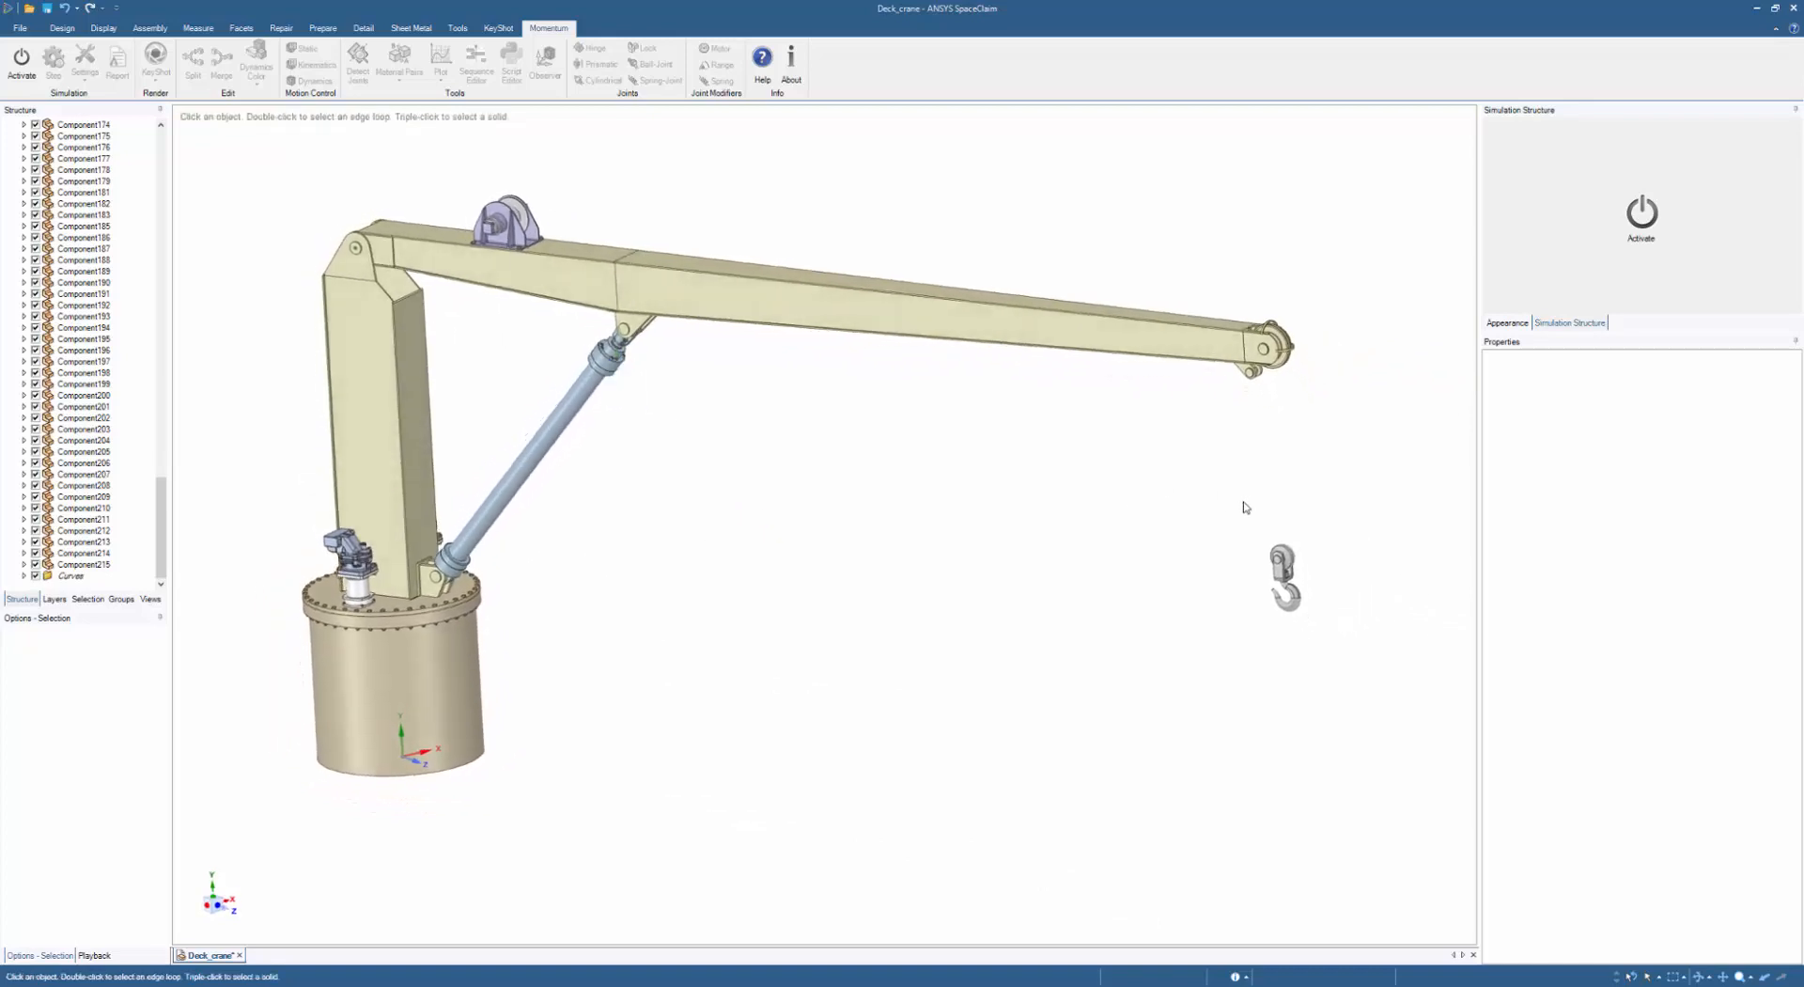
middle_click_drag(1246, 507, 1260, 526)
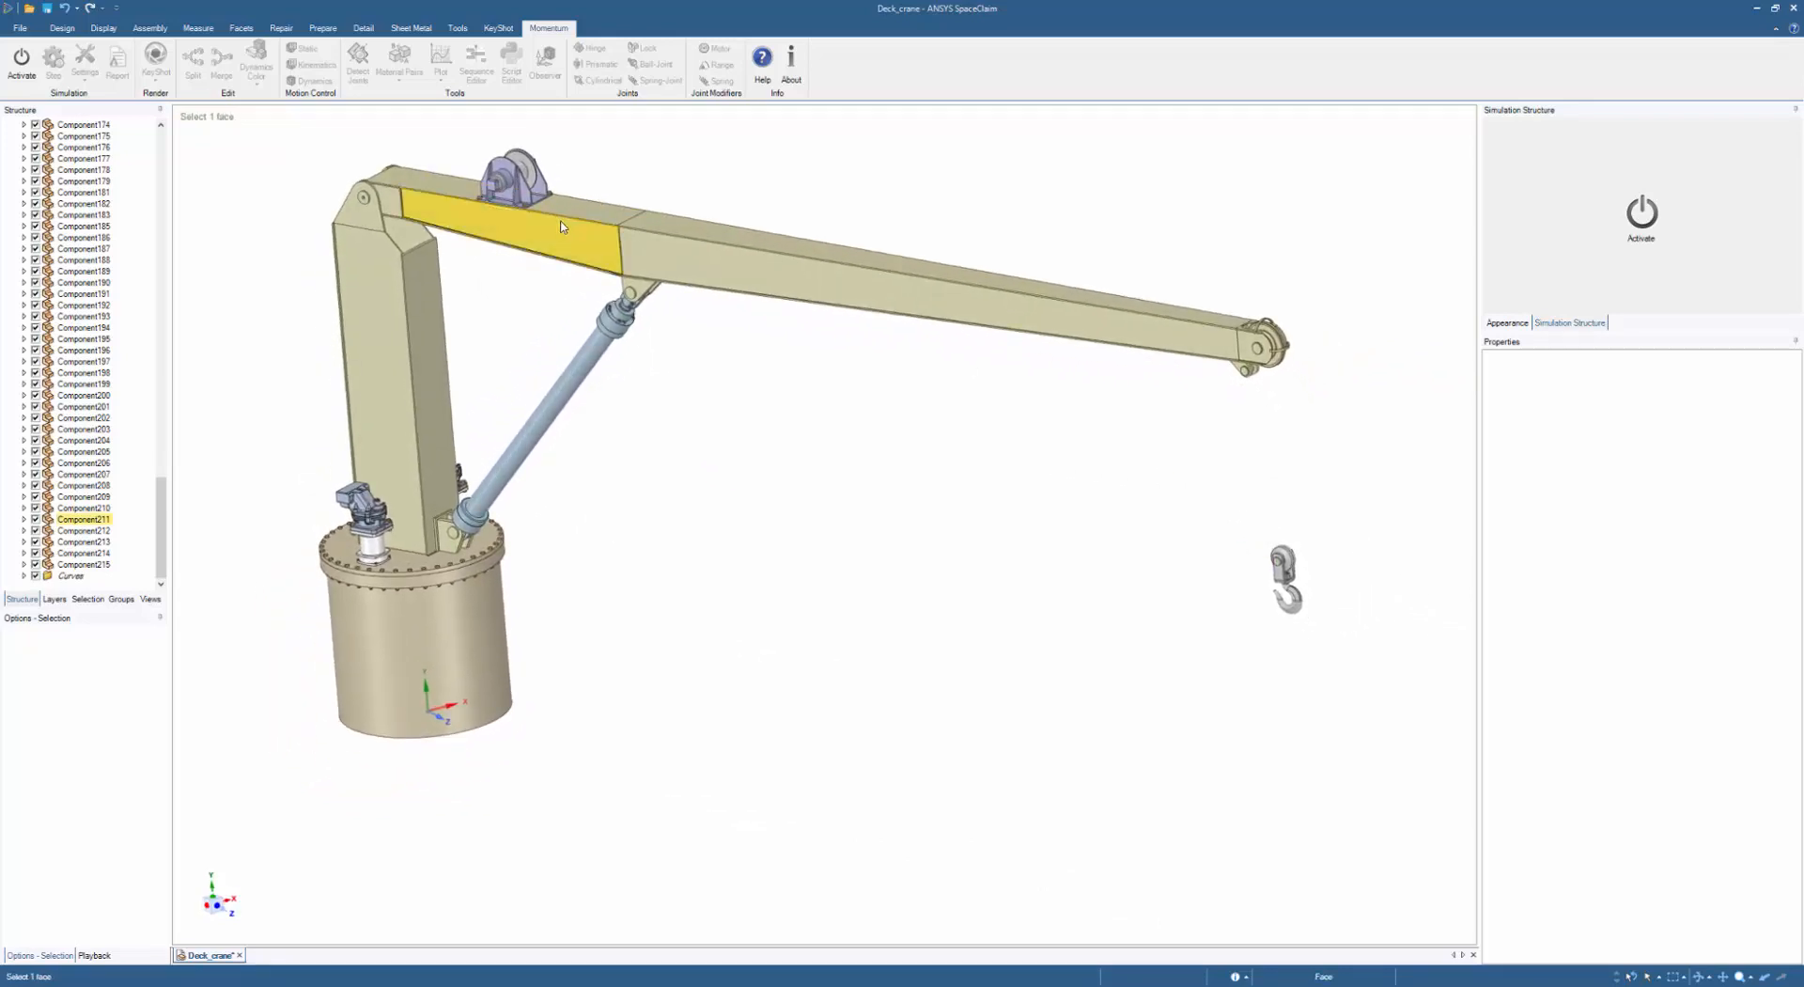
left_click(907, 275)
left_click(571, 254)
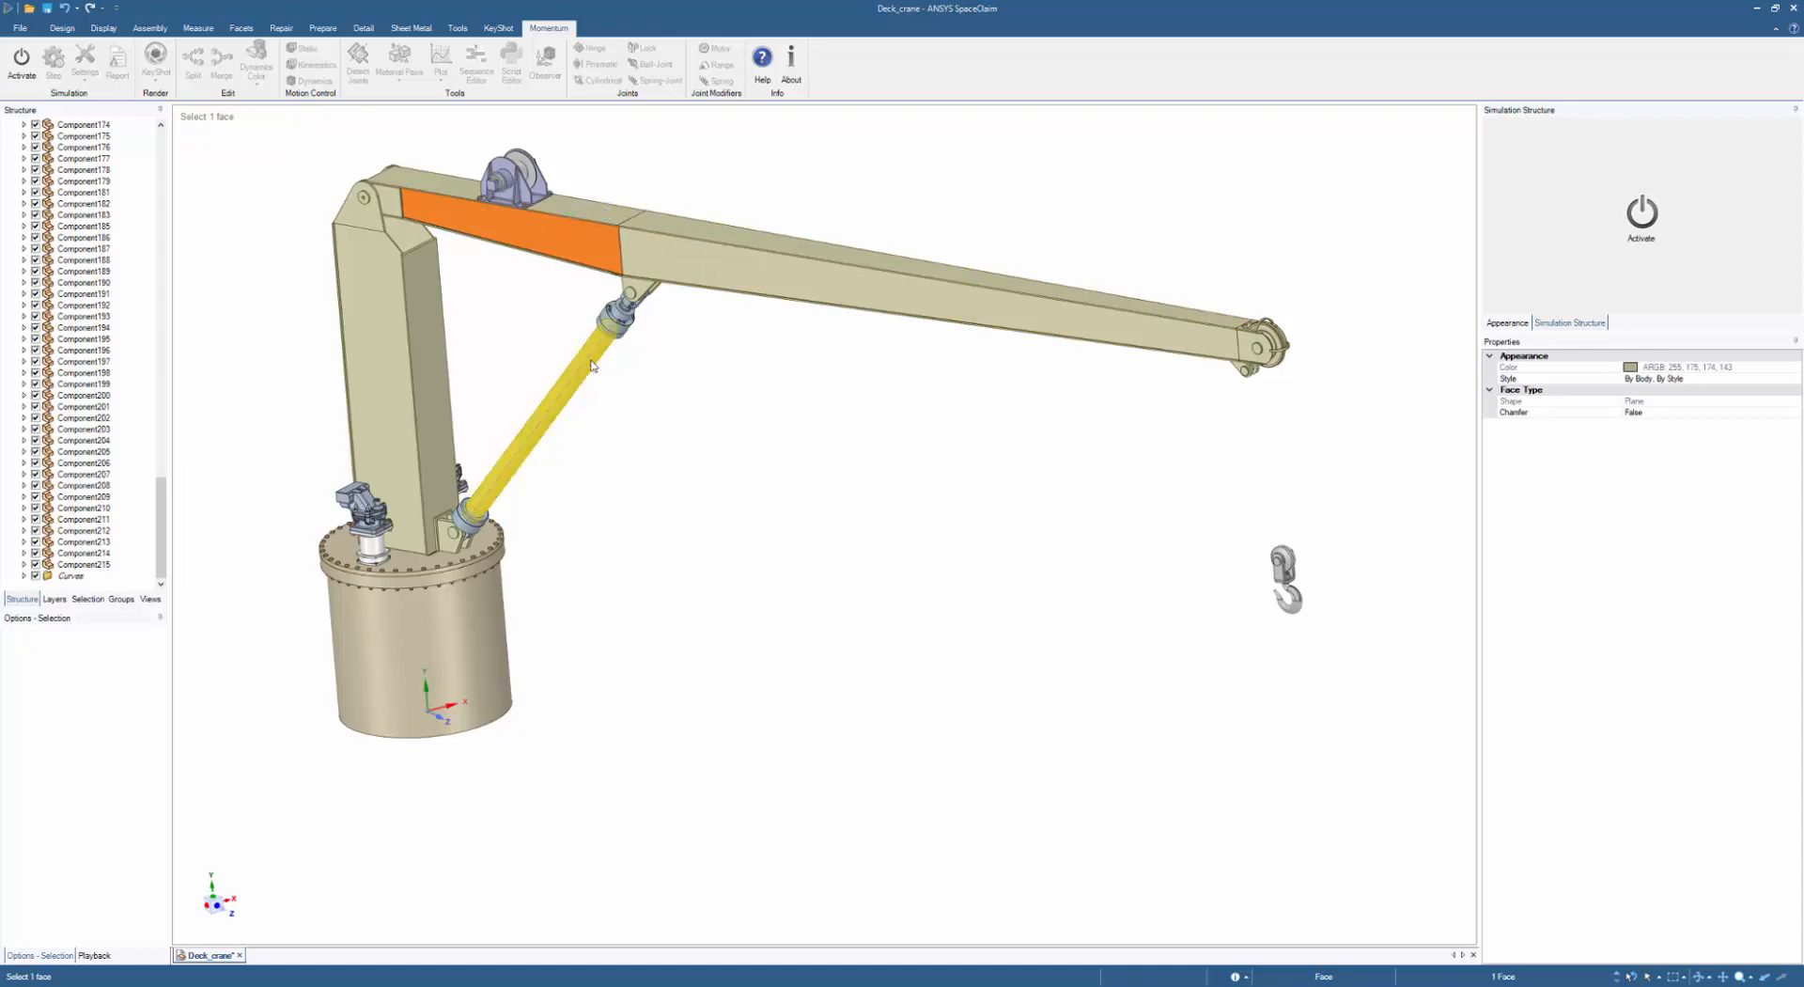
key("v")
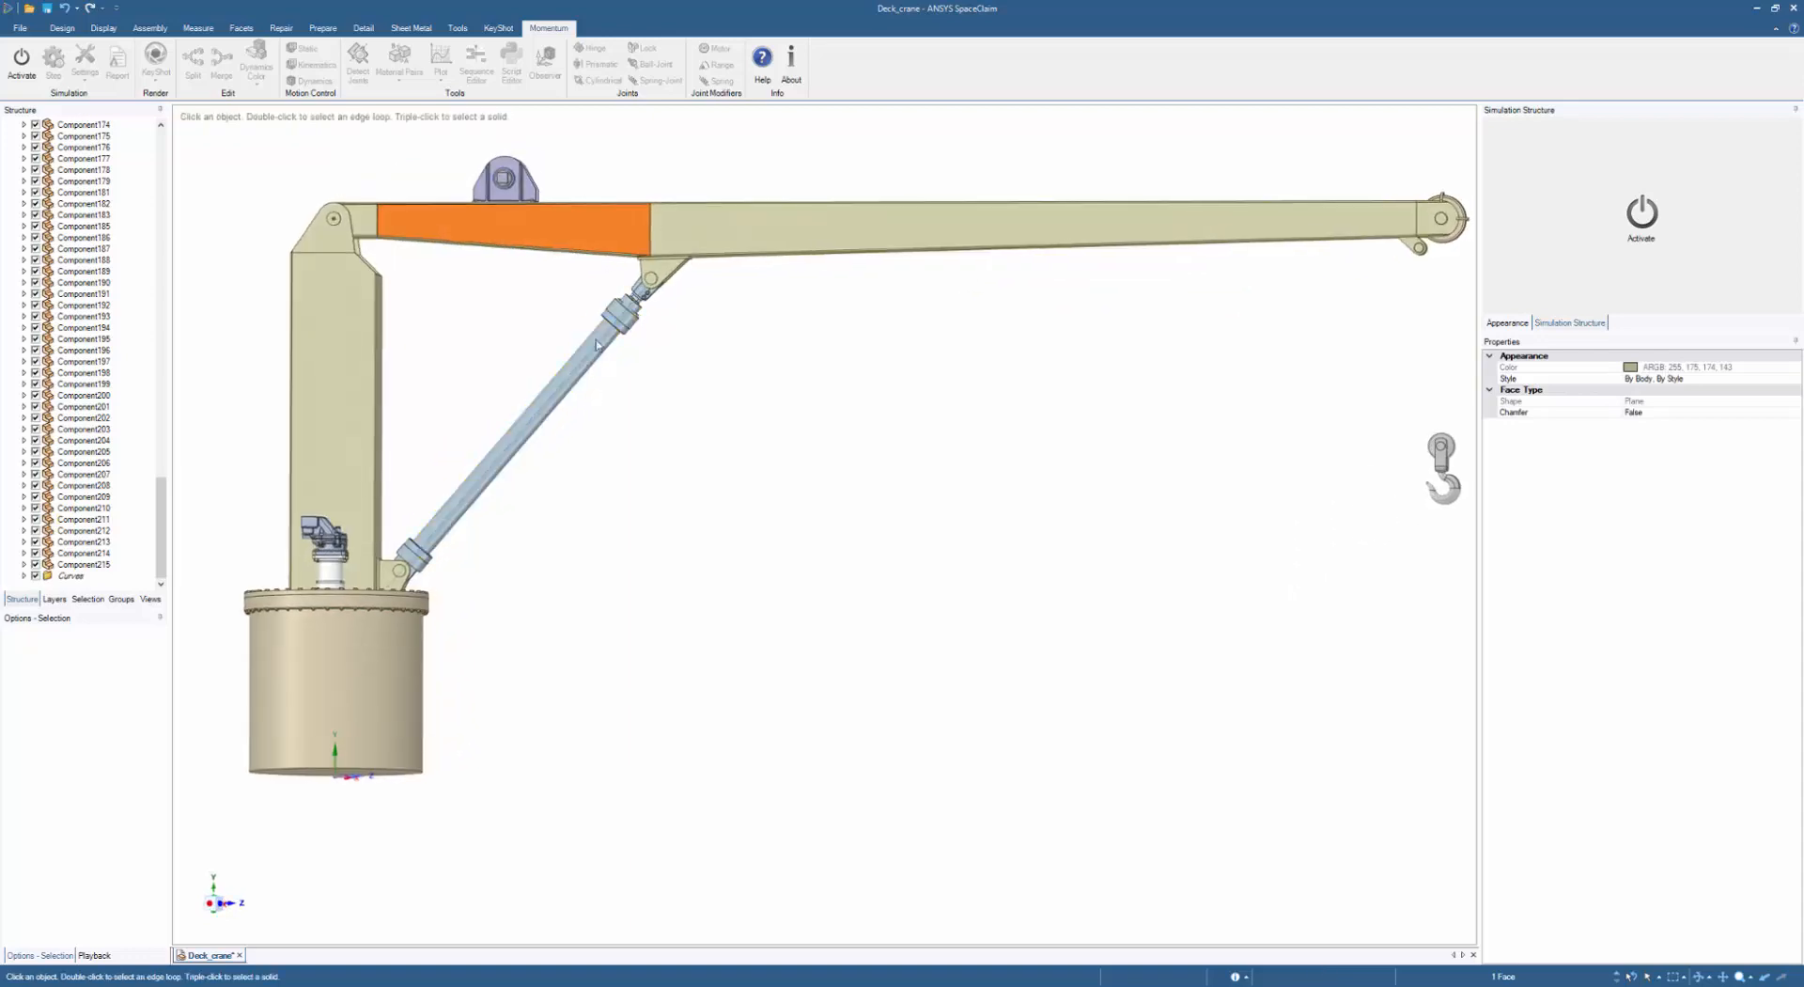
middle_click_drag(326, 330, 344, 324)
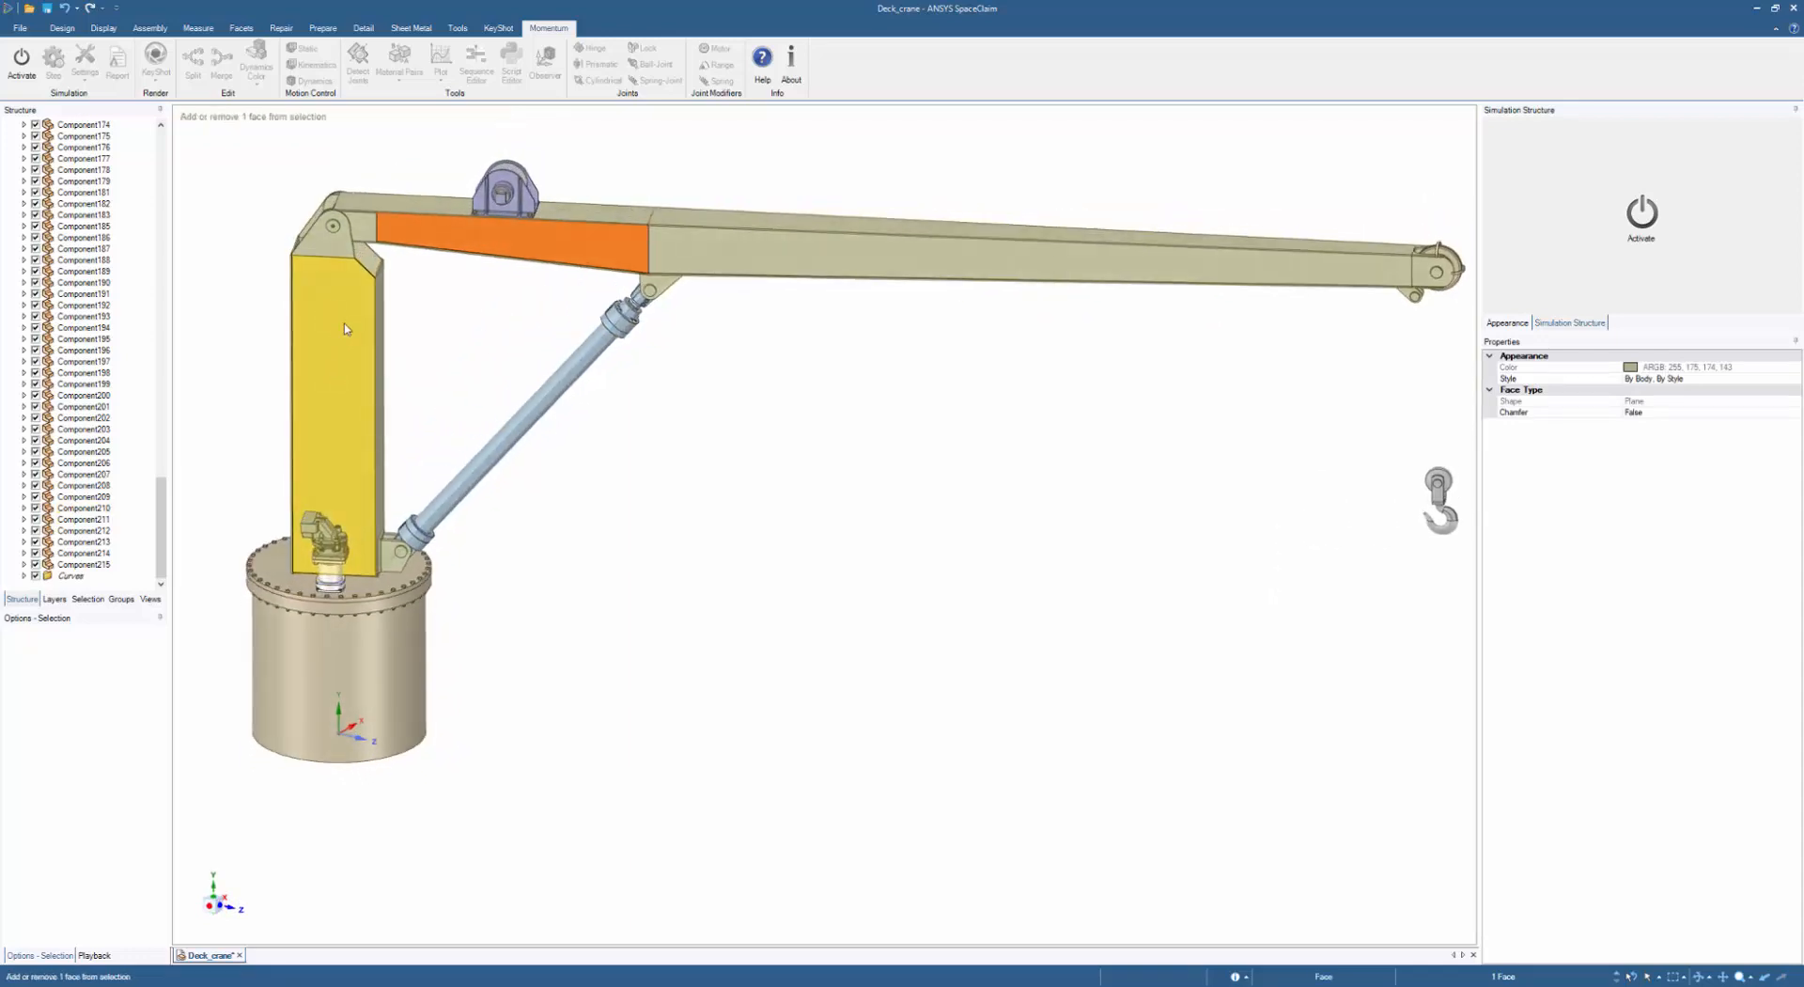
- Examine the hook block's pulley and the pulley at the boom tip up close
middle_click_drag(1108, 384, 709, 407, "ctrl")
middle_click_drag(1147, 405, 1144, 451, "ctrl")
middle_click_drag(1147, 428, 1116, 239, "shift")
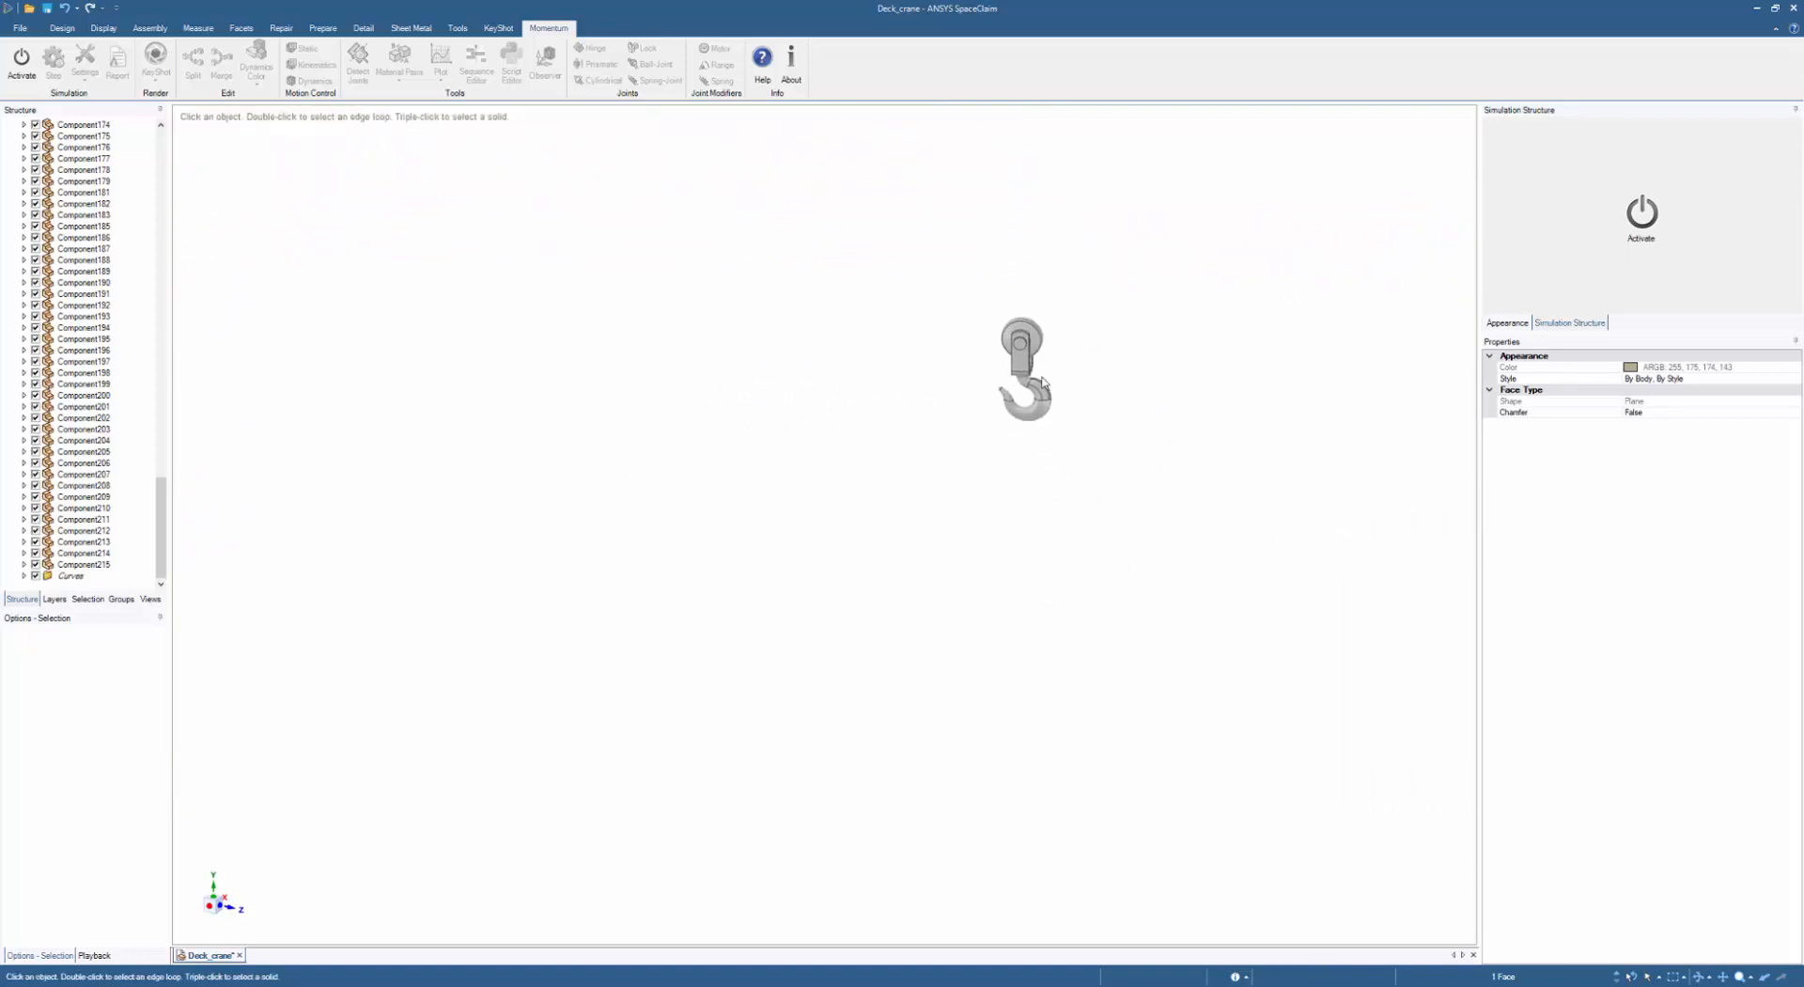
middle_click_drag(1025, 342, 1080, 404)
triple_click(945, 368)
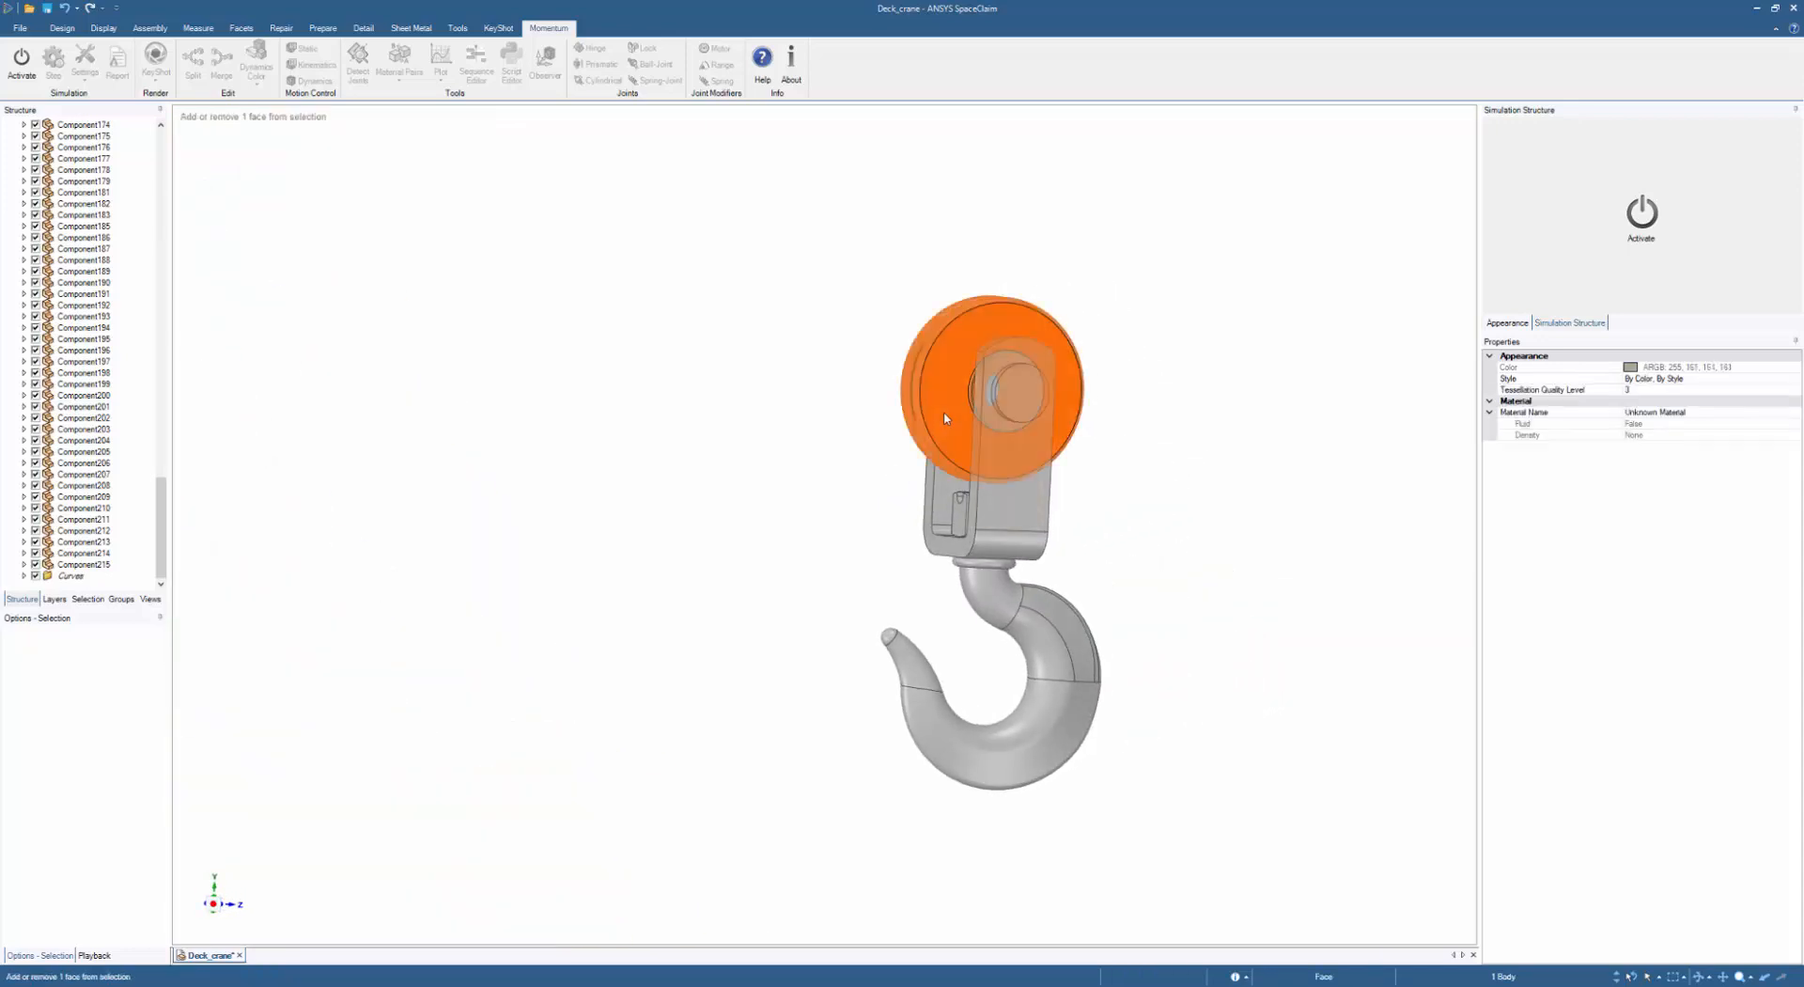
middle_click_drag(944, 367, 876, 356)
middle_click_drag(876, 355, 1148, 568, "shift")
middle_click_drag(987, 526, 507, 592)
middle_click_drag(661, 435, 782, 573, "ctrl")
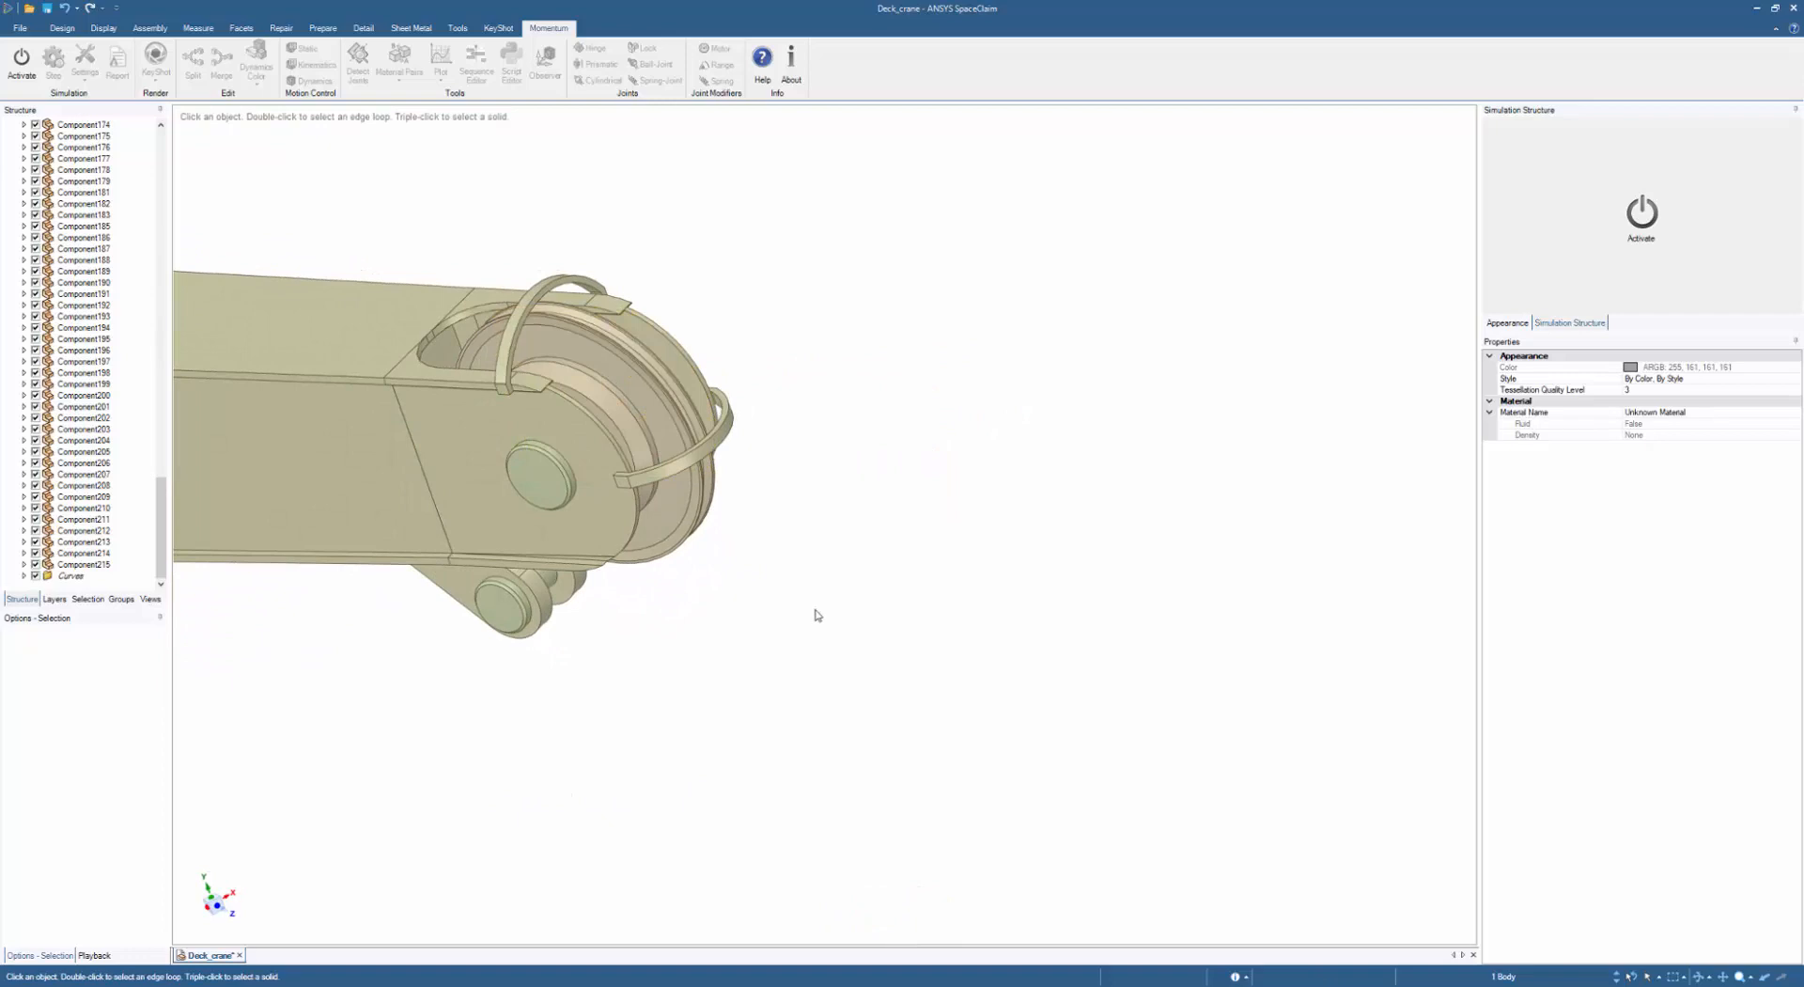
left_click(686, 527)
middle_click_drag(686, 527, 1043, 318)
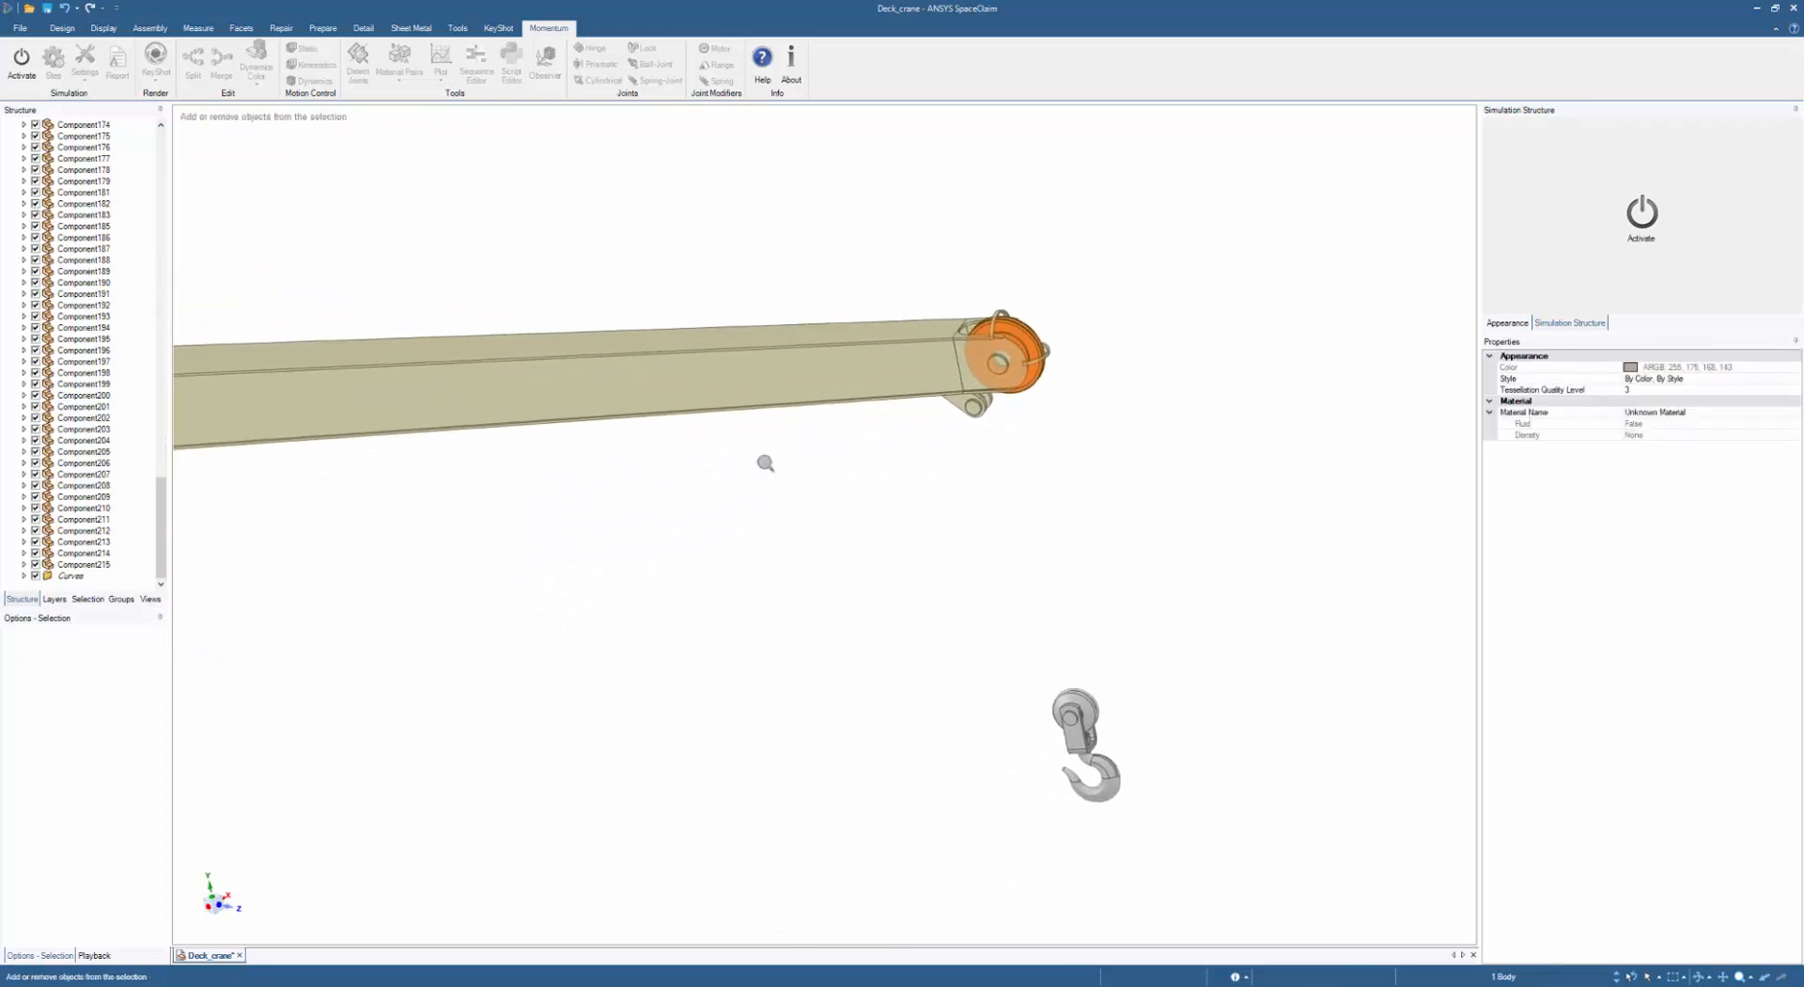
middle_click_drag(765, 464, 982, 360, "shift")
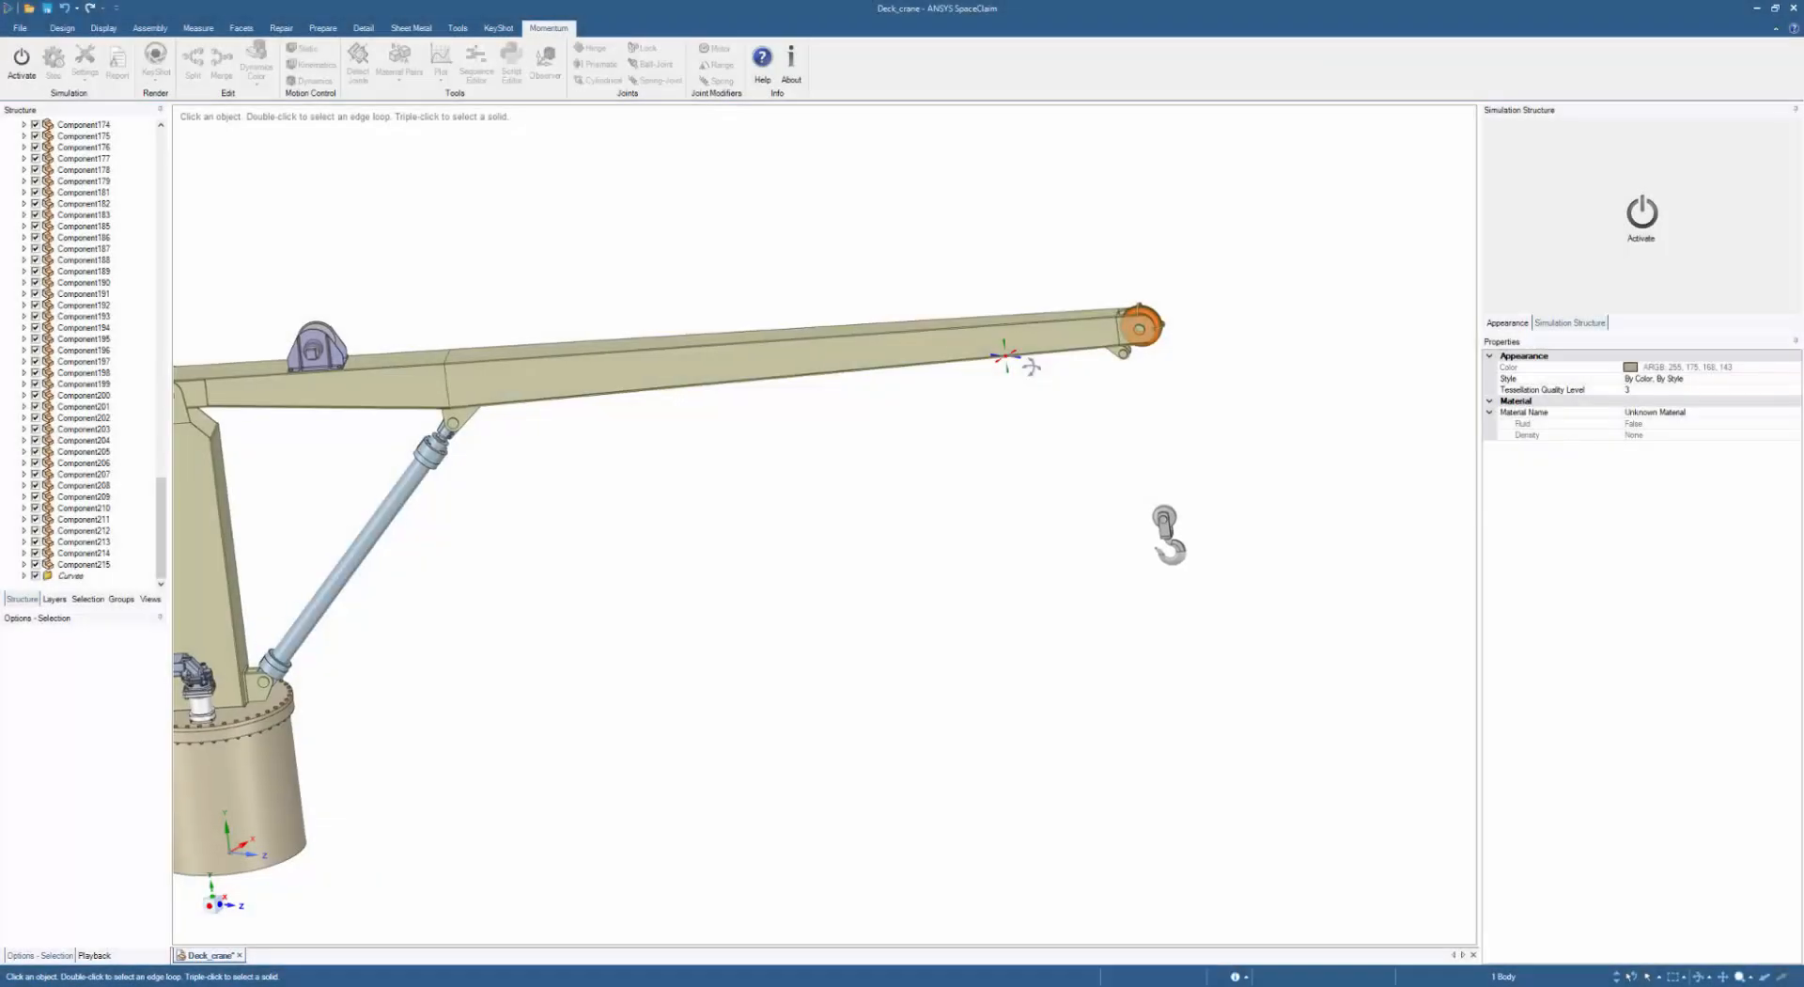
left_click(1081, 349)
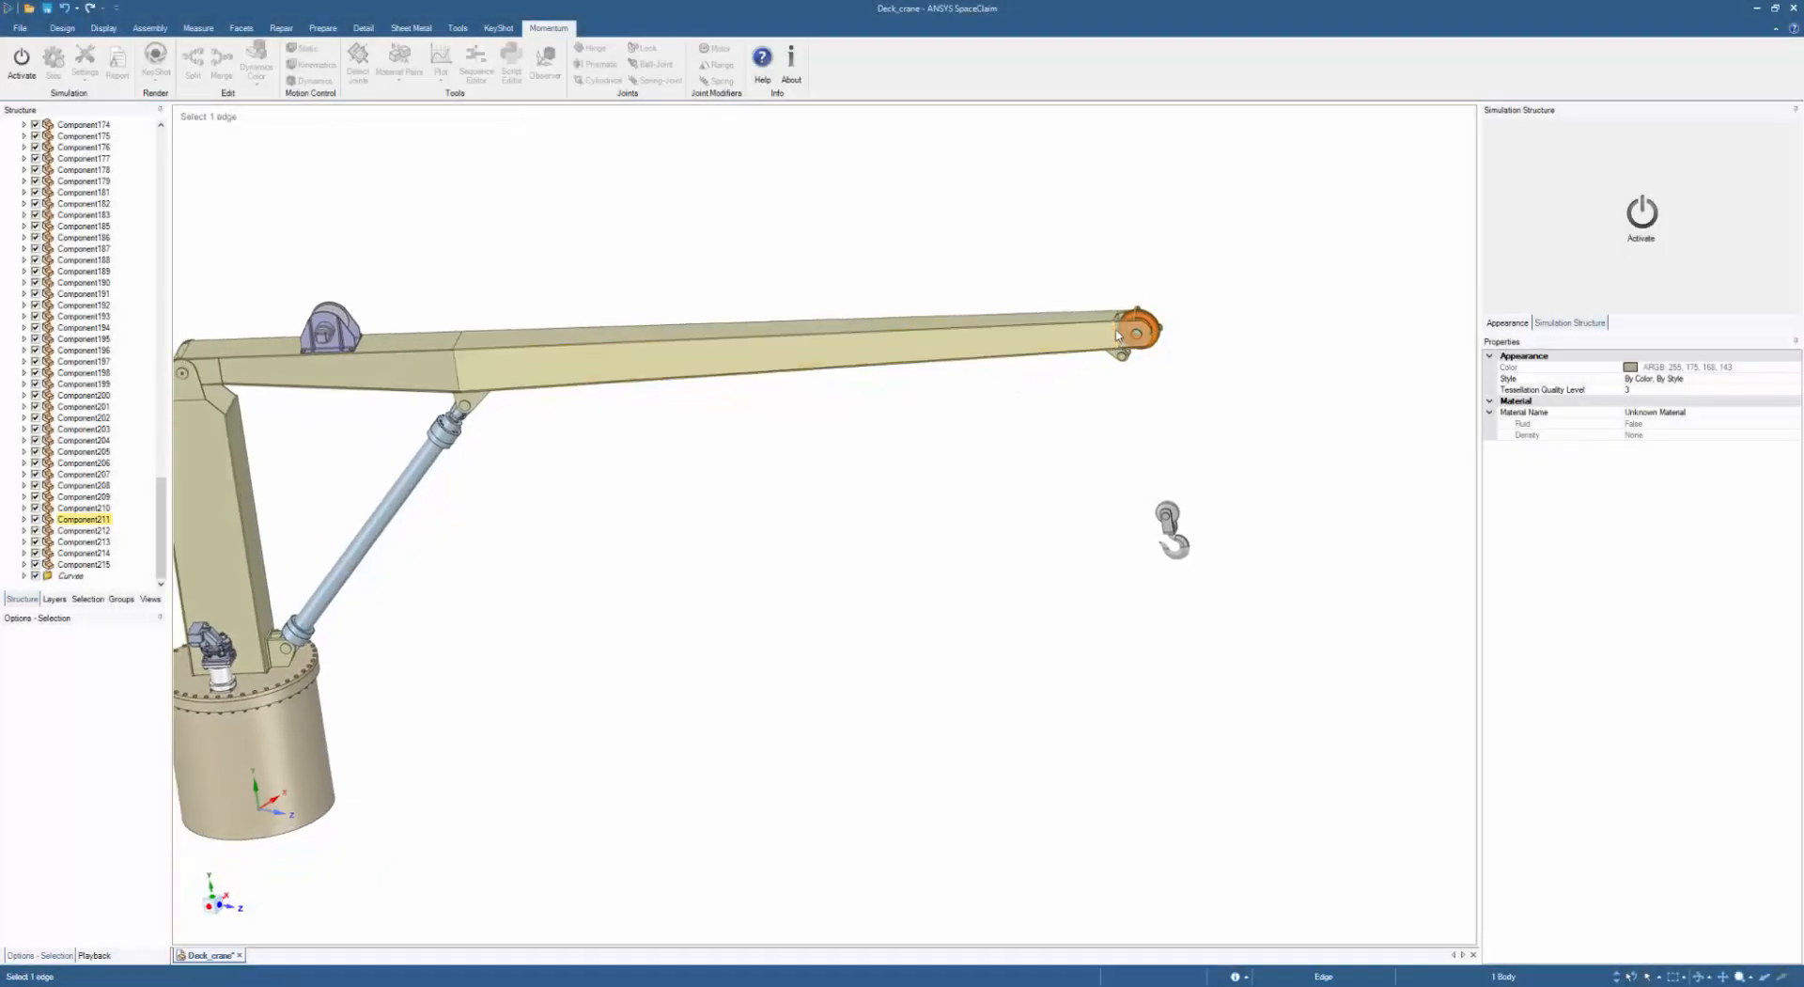
left_click(241, 277)
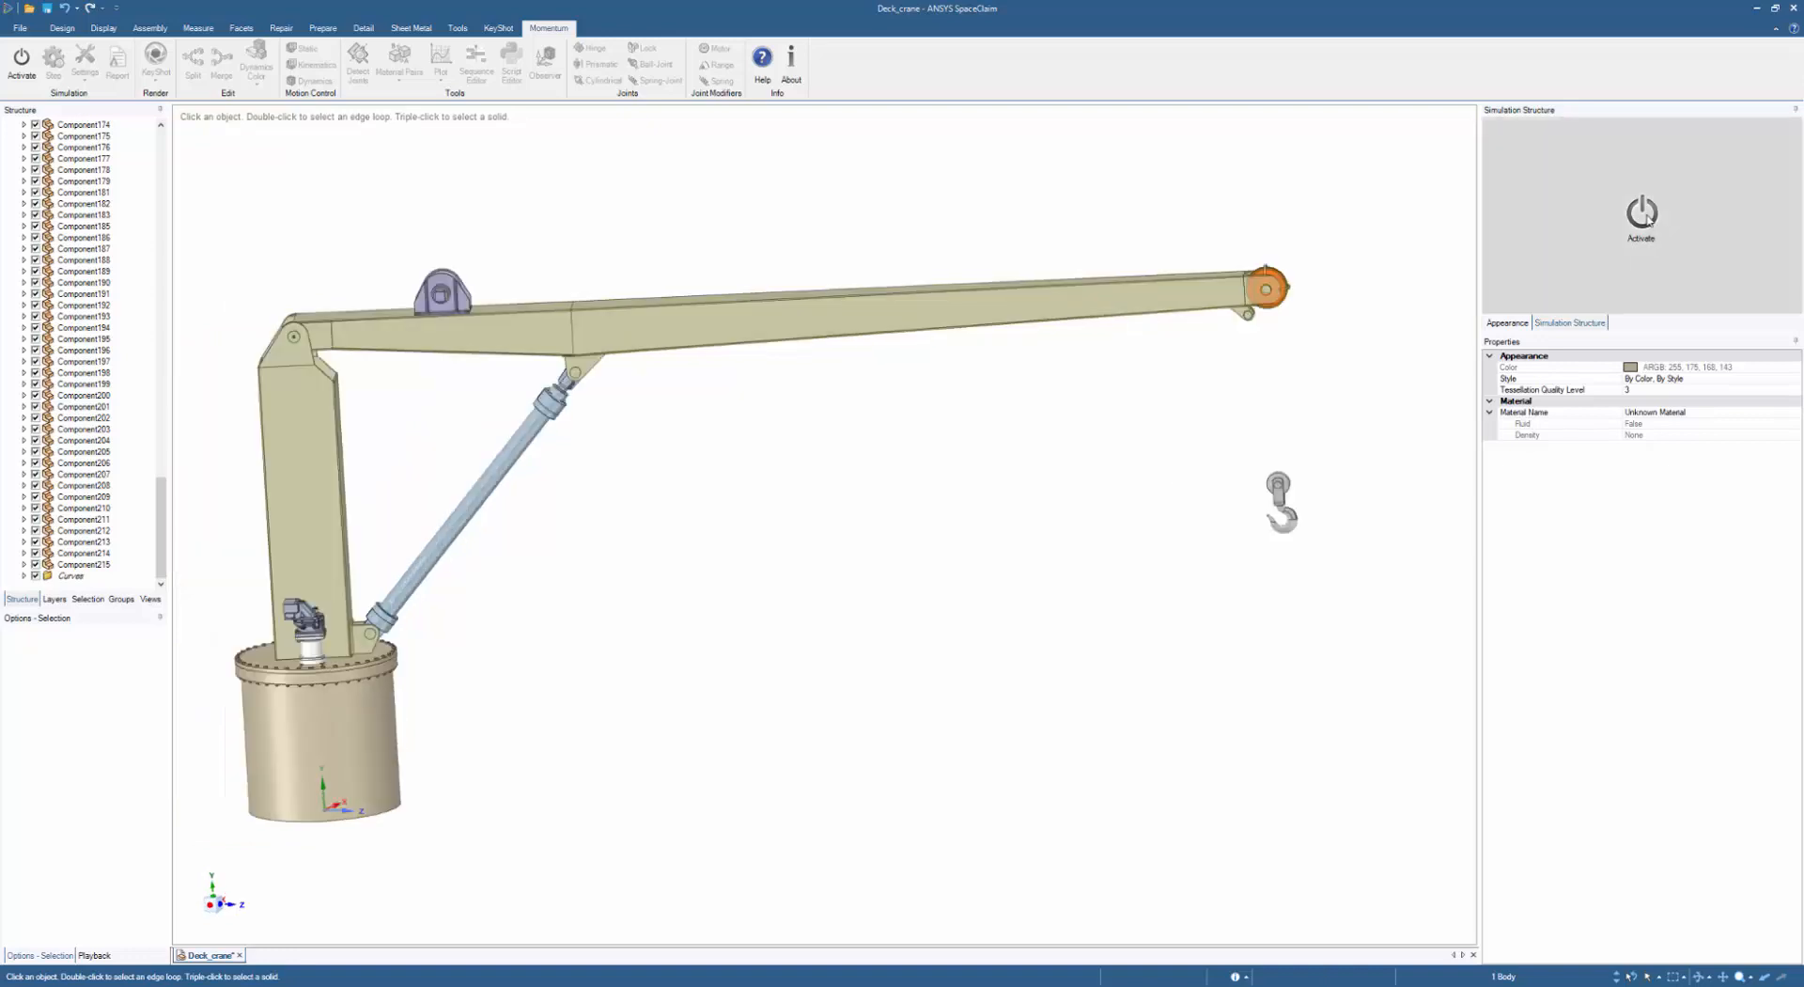
- Activate the Momentum simulation and check the crane's rigid body grouping with Dynamics Color
left_click(1649, 219)
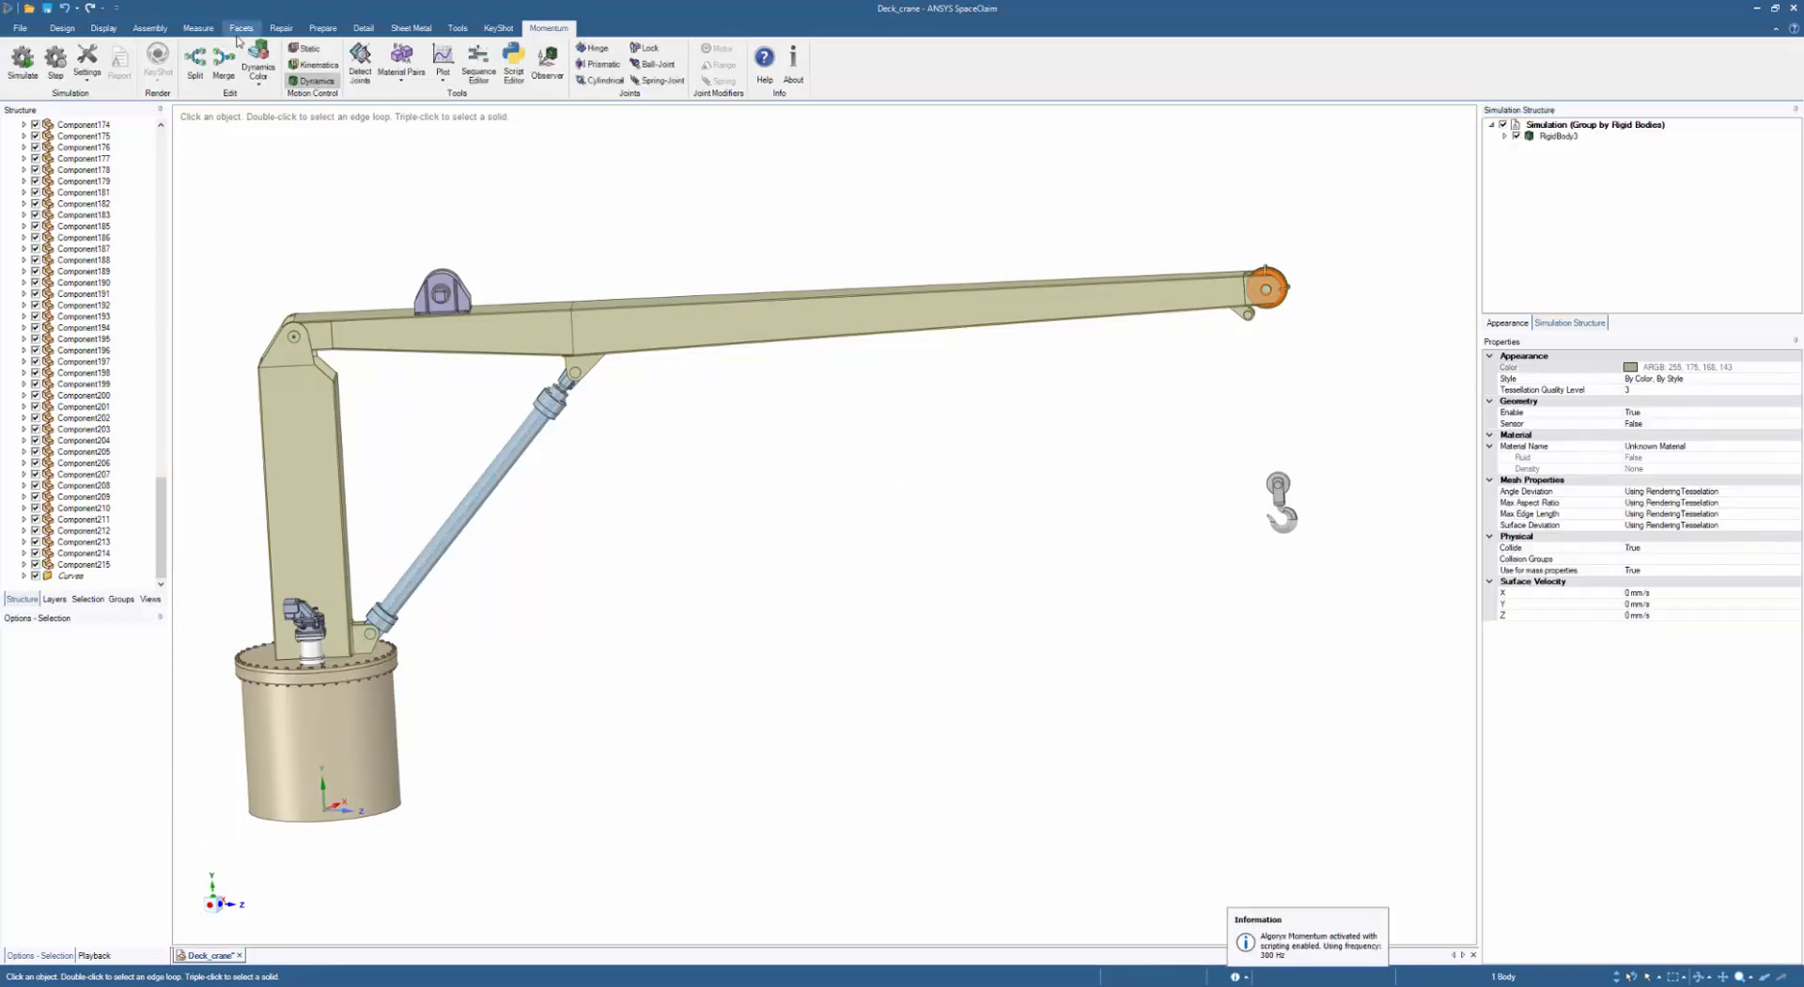
left_click(259, 63)
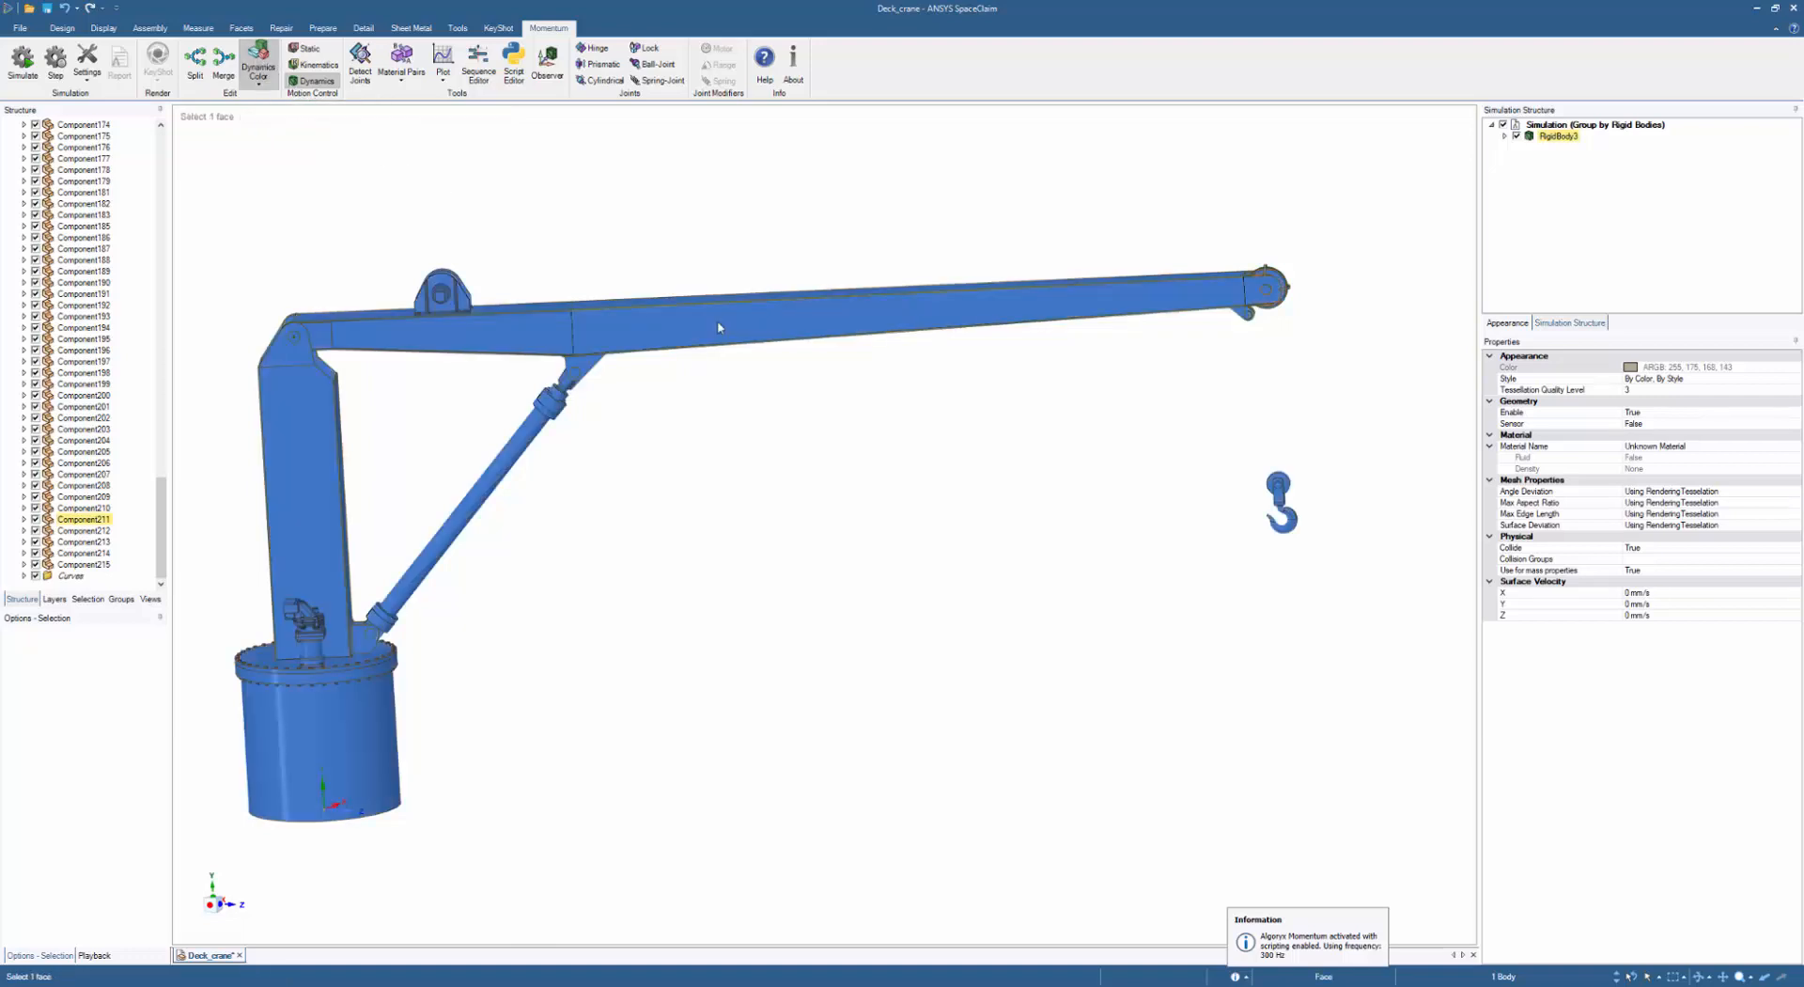
mouse_move(816, 420)
middle_mouse_down()
mouse_move(894, 476)
mouse_move(922, 435)
mouse_move(895, 404)
mouse_move(839, 439)
middle_mouse_up()
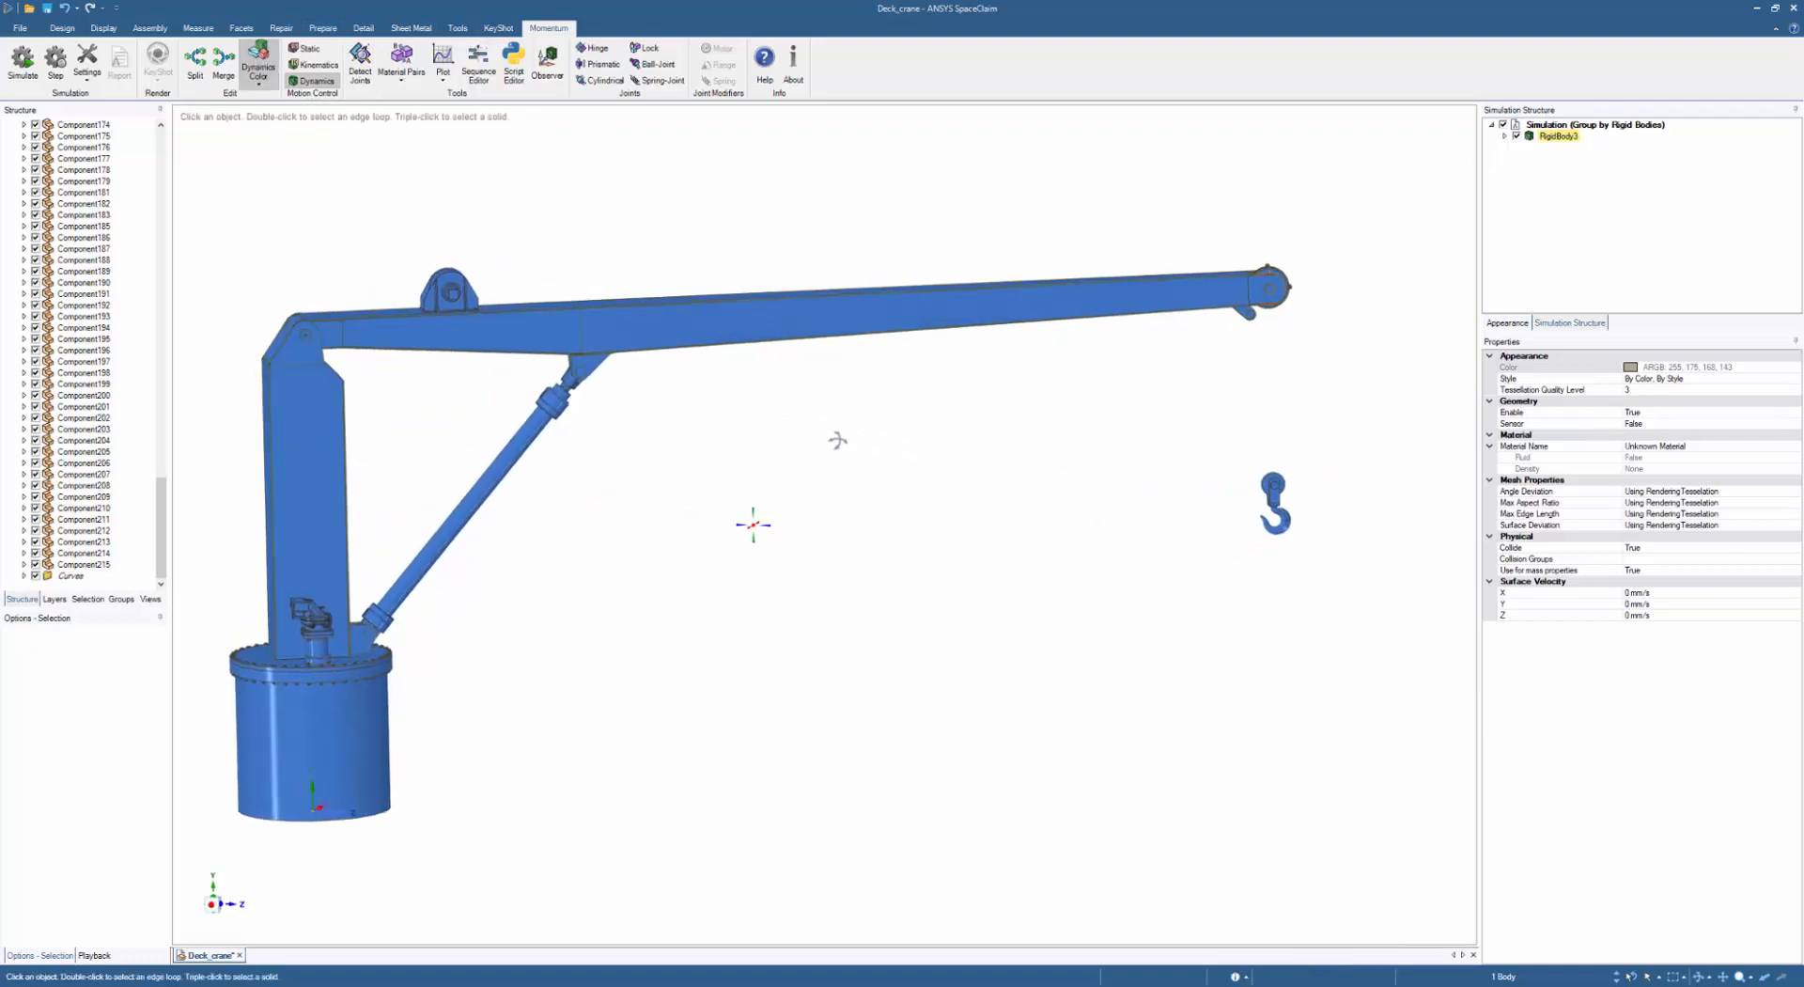
left_click(255, 64)
middle_click_drag(883, 562, 962, 614)
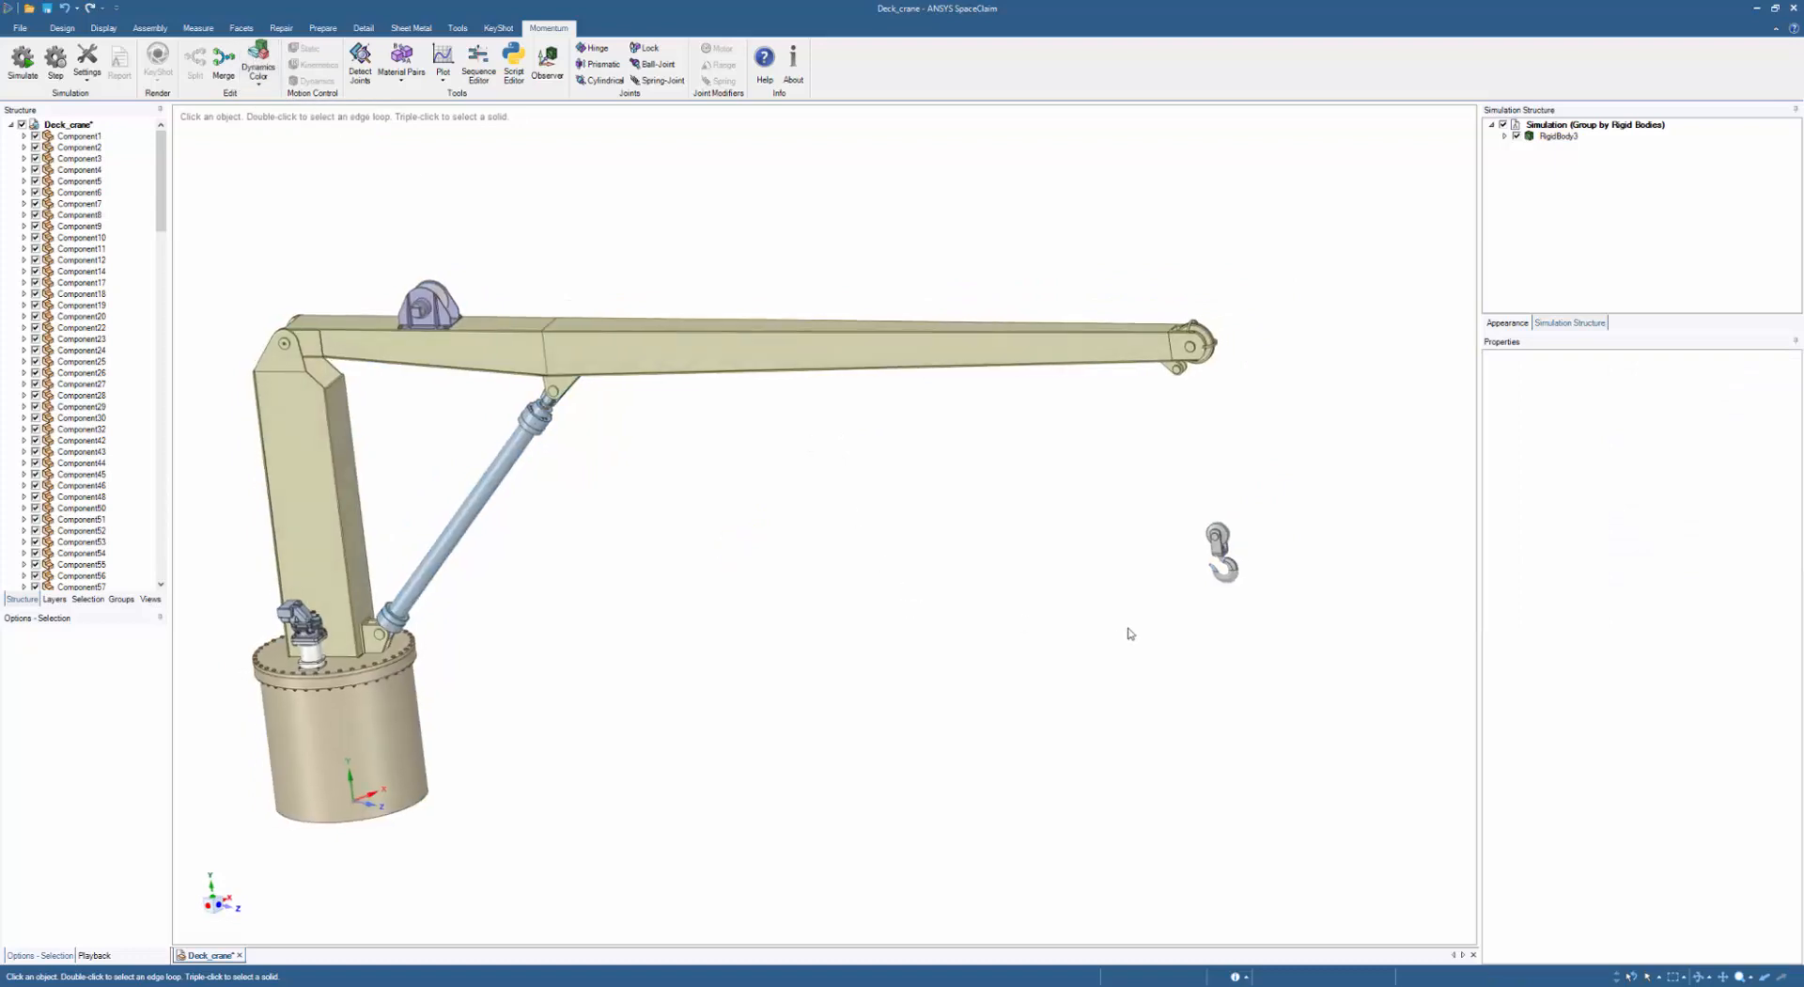
- Split all the hook assembly's solids out of the single crane body into separate rigid bodies
left_click_drag(1245, 523, 1295, 583)
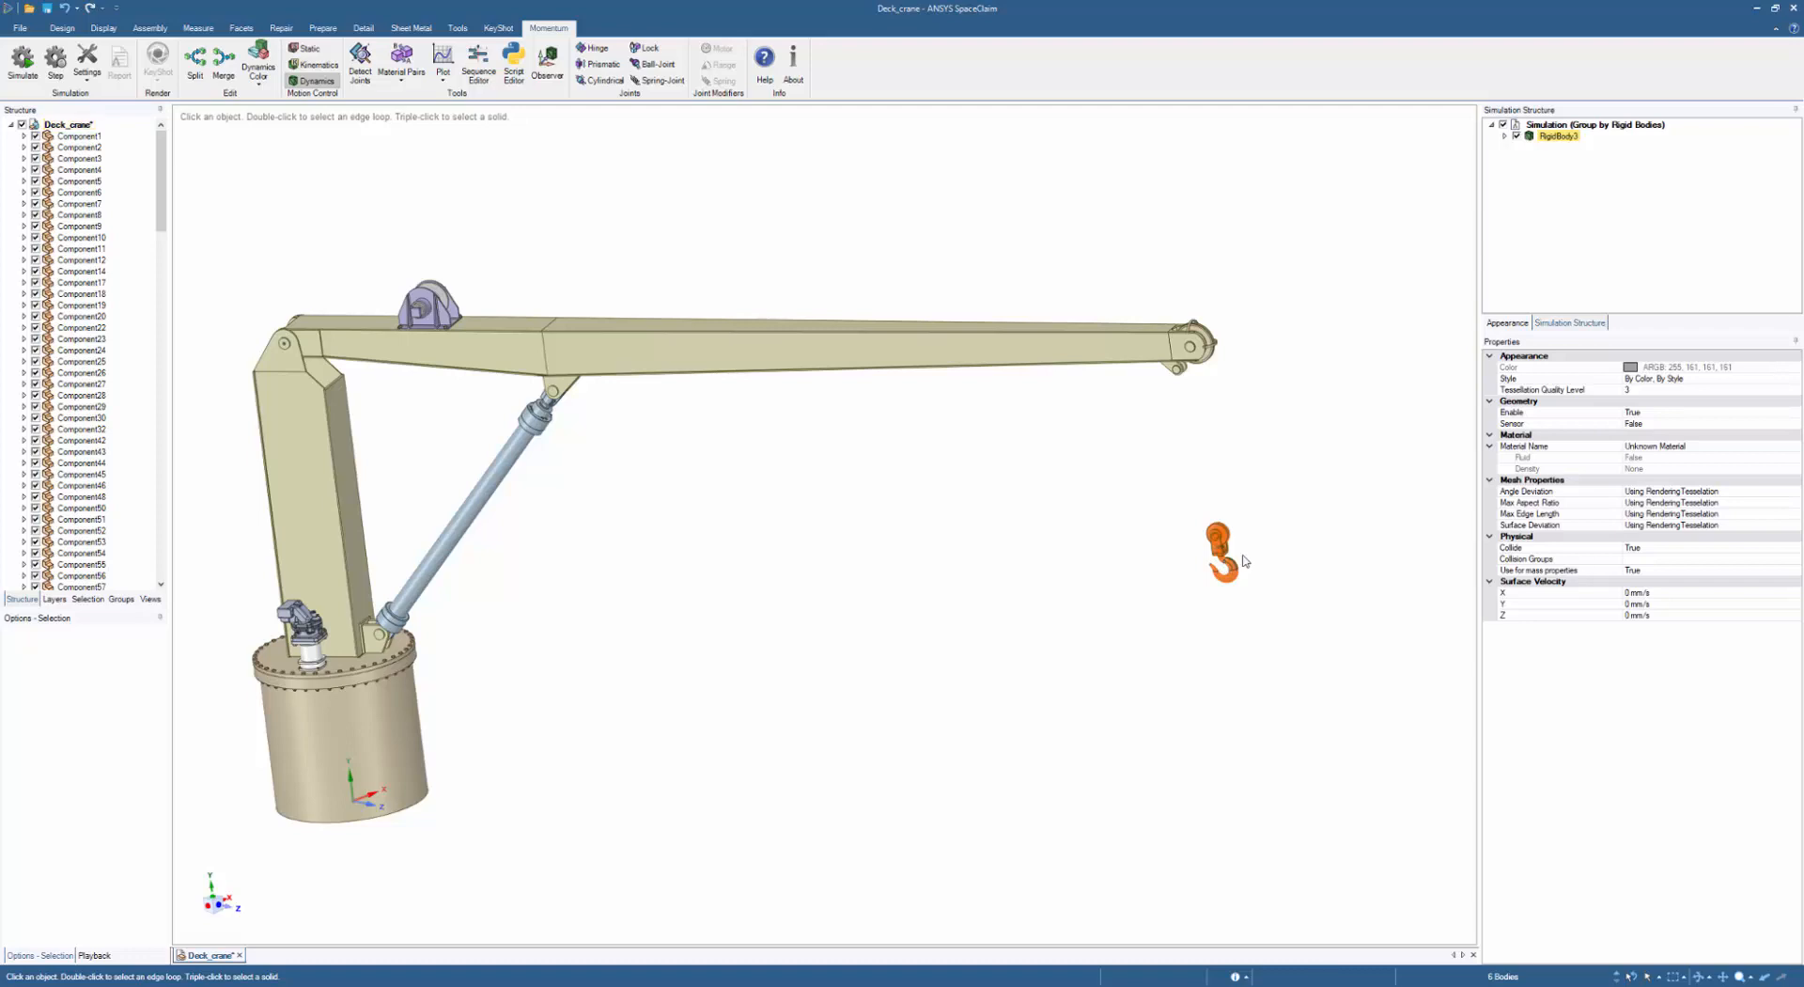
right_click(1272, 494)
left_click(1286, 516)
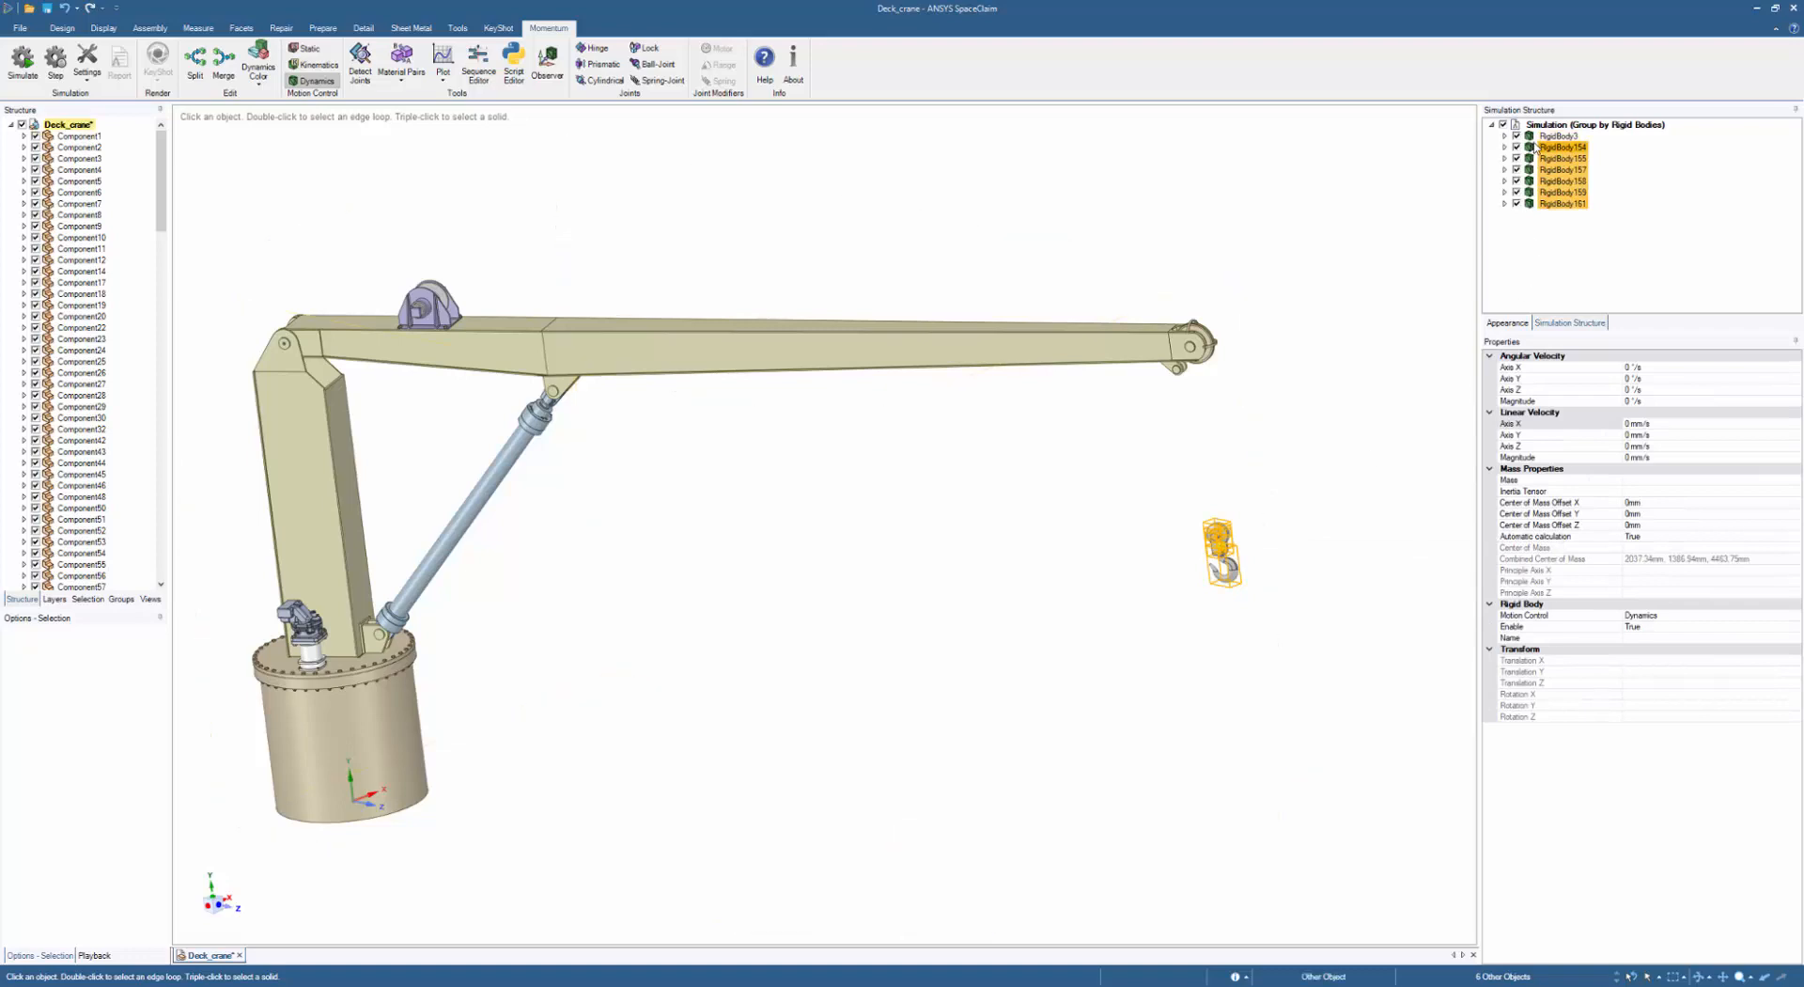
left_click(1397, 425)
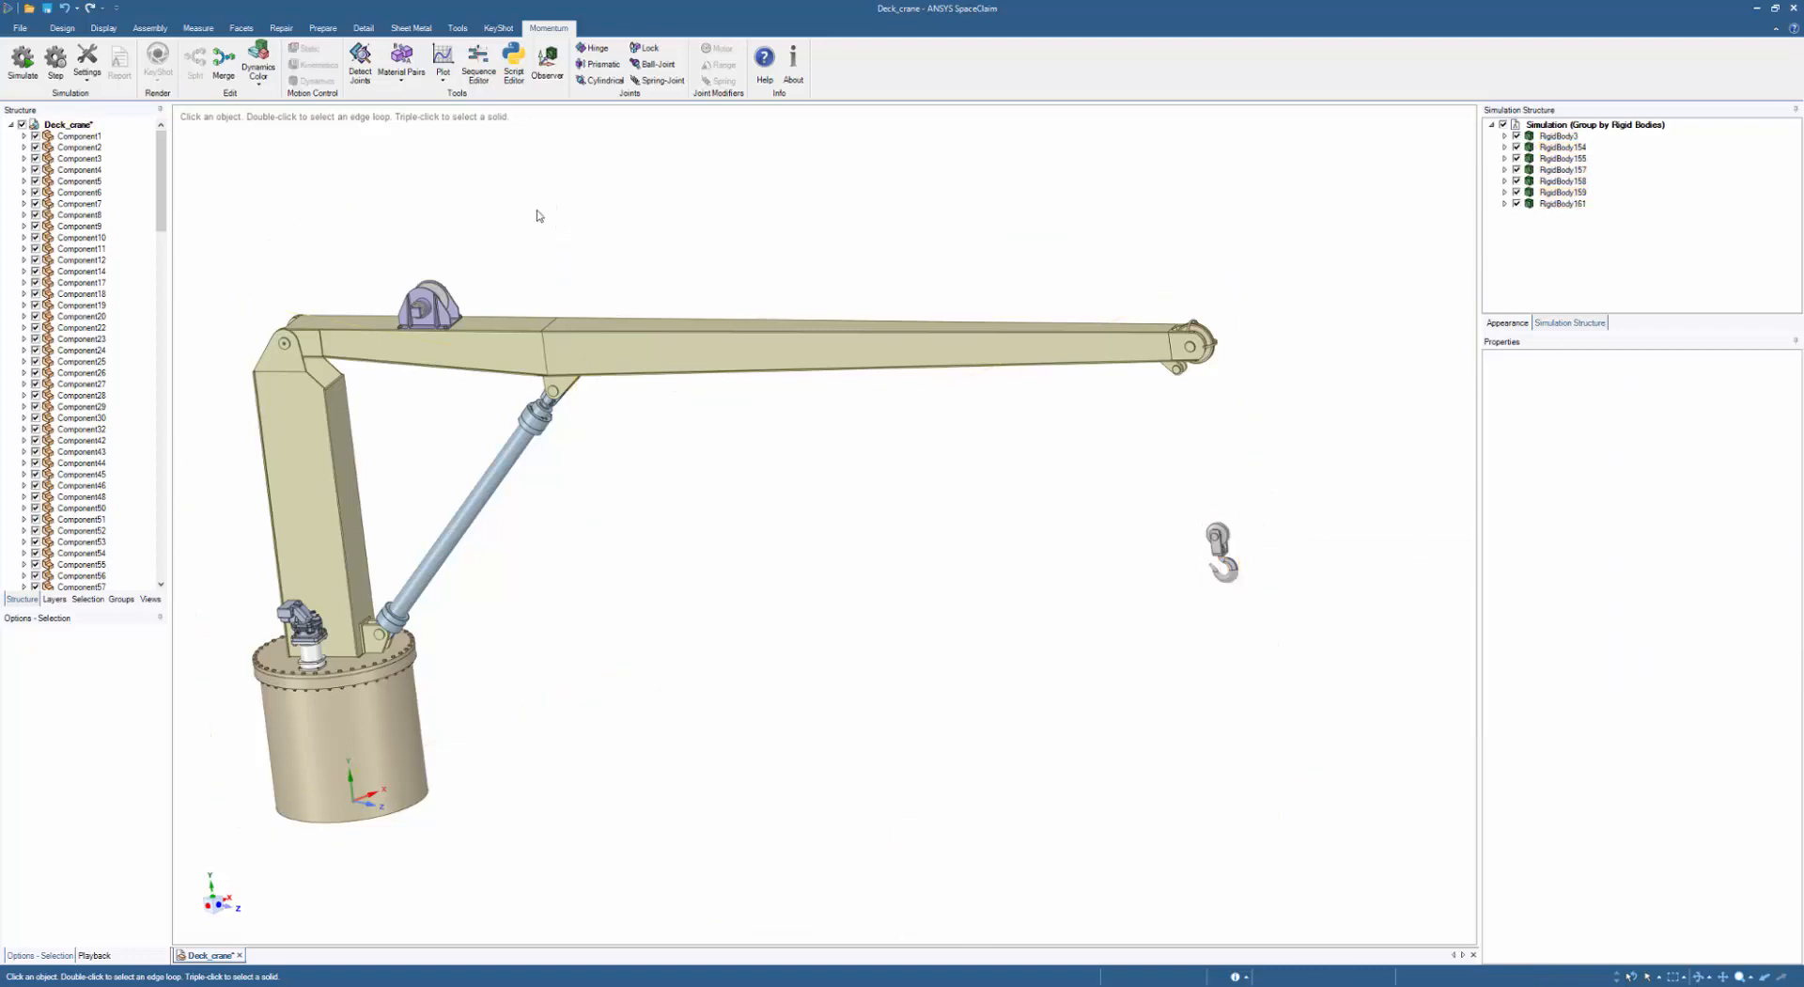
- Show the hook assembly's rigid bodies in Dynamics Color and start the Merge command
middle_click_drag(1269, 537, 1189, 533, "shift")
middle_click_drag(1188, 533, 1073, 618)
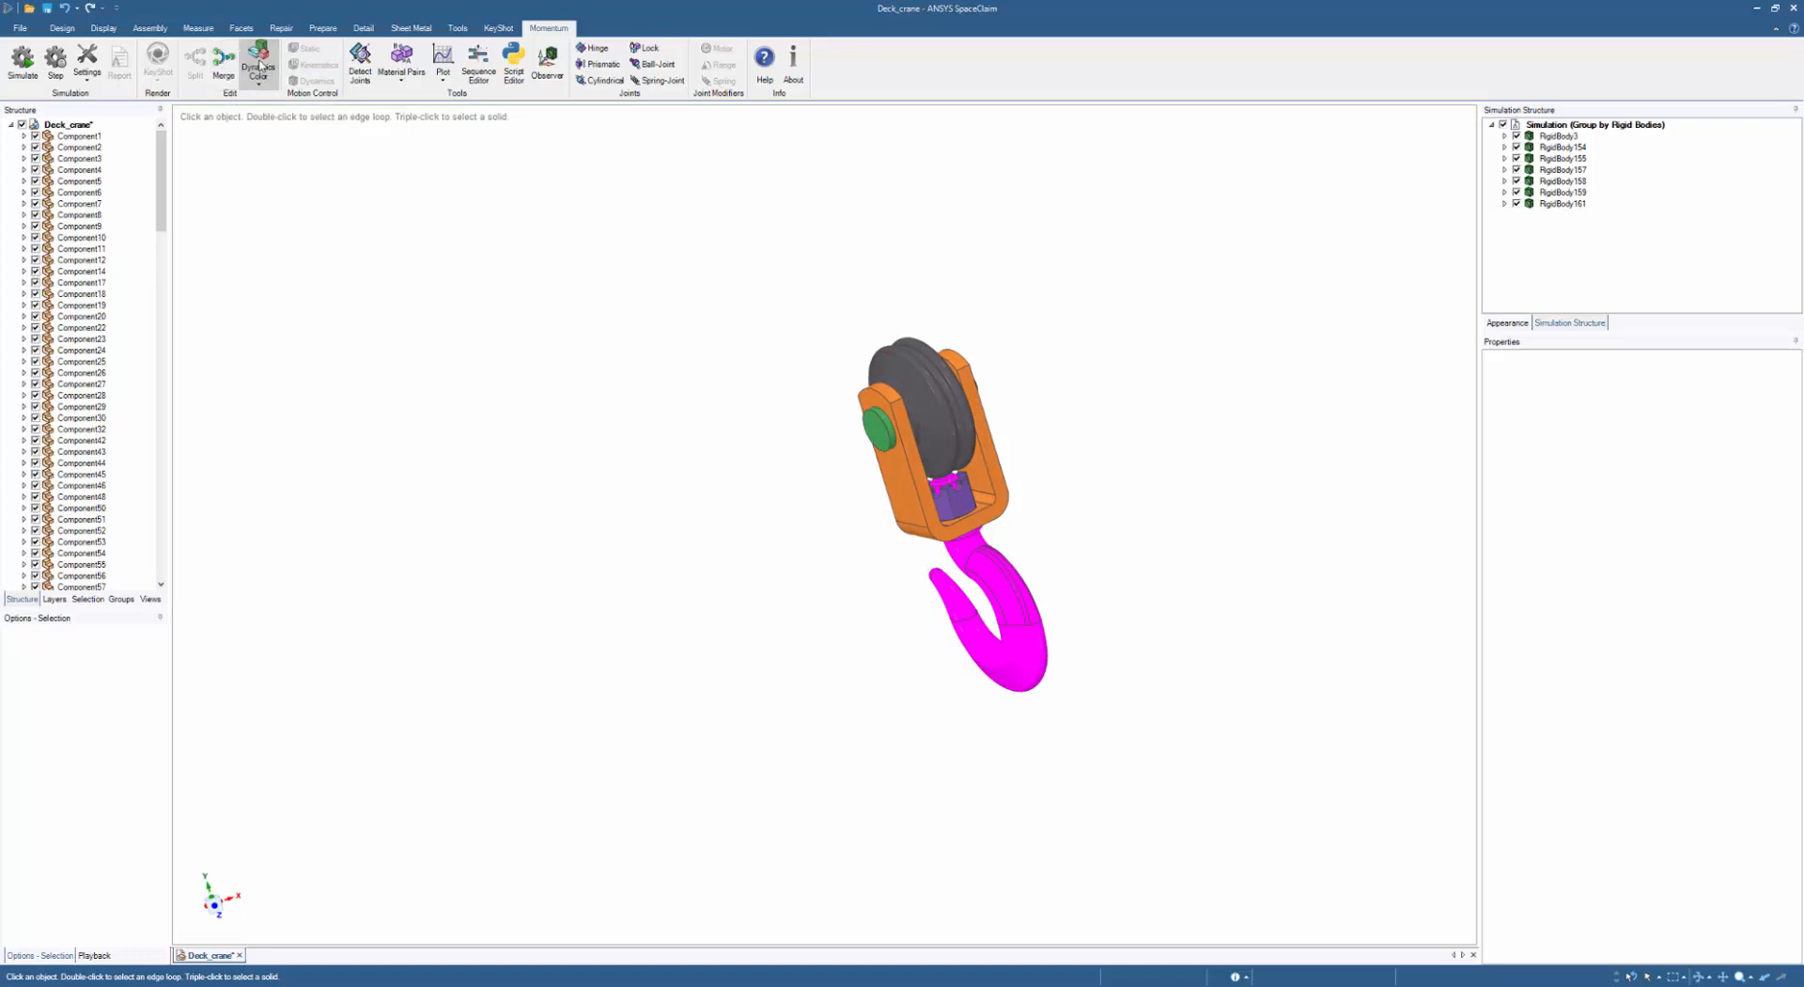
left_click(225, 62)
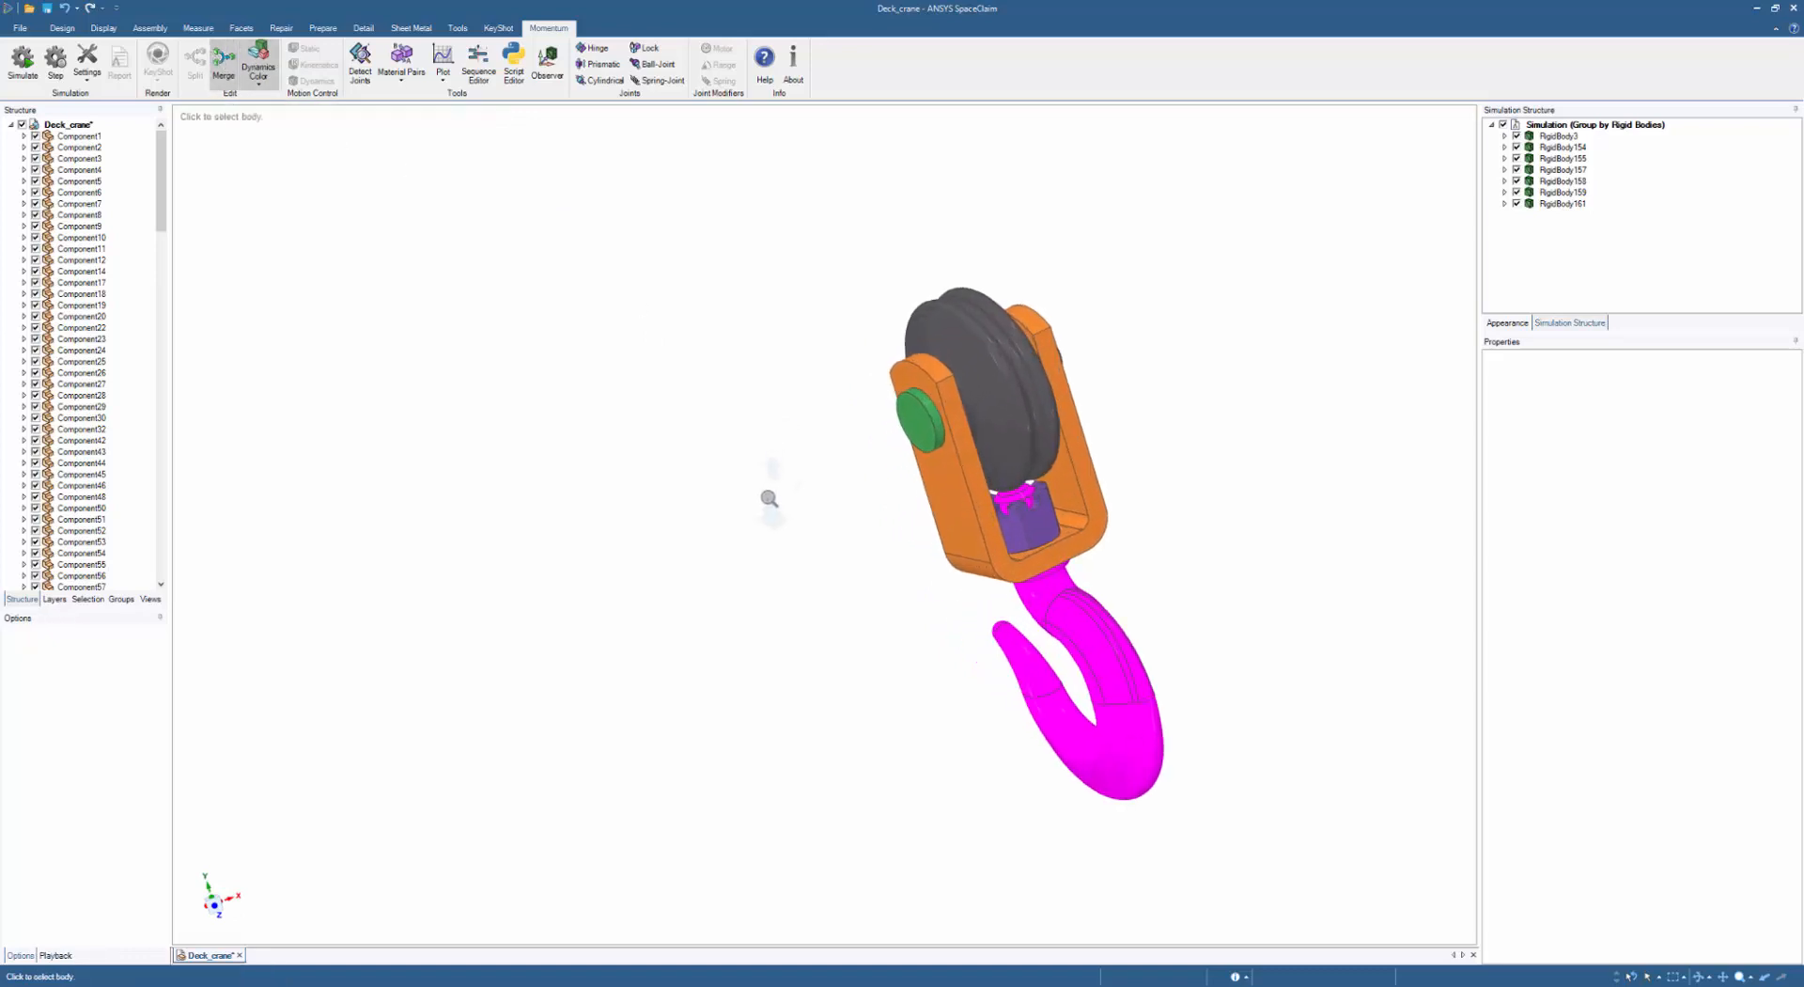
left_click(937, 469)
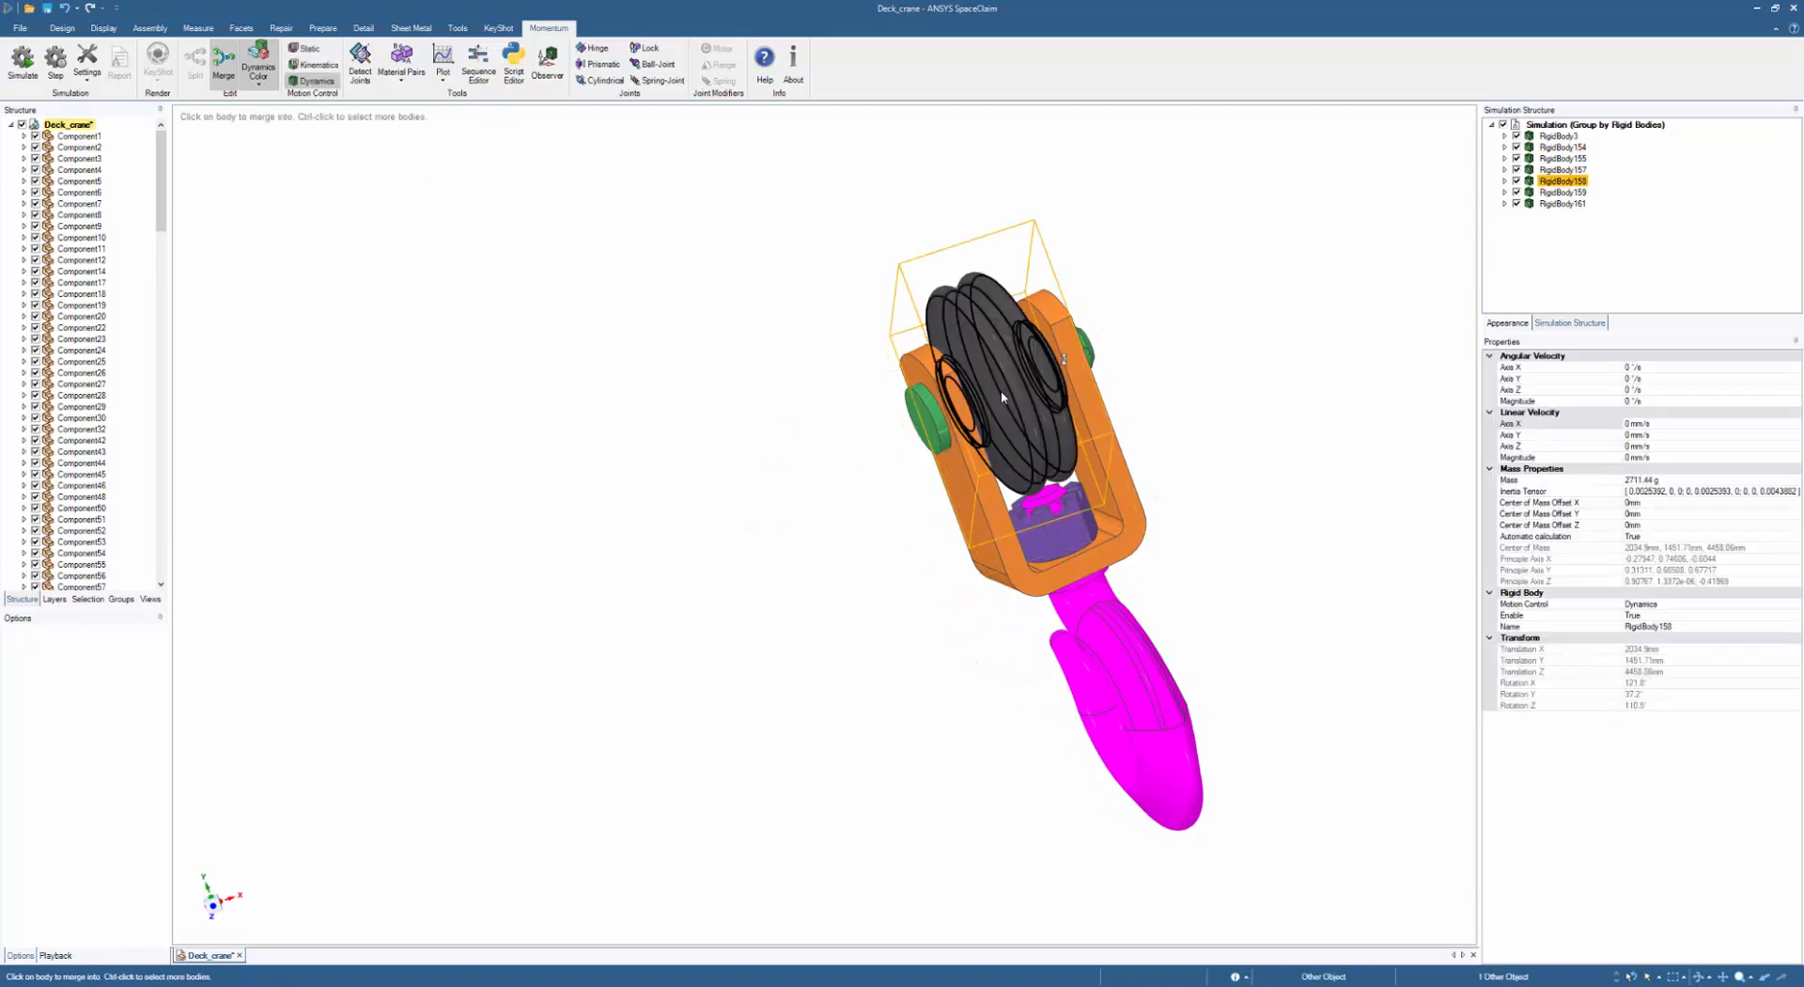
left_click(909, 407, "ctrl")
left_click(928, 415, "ctrl")
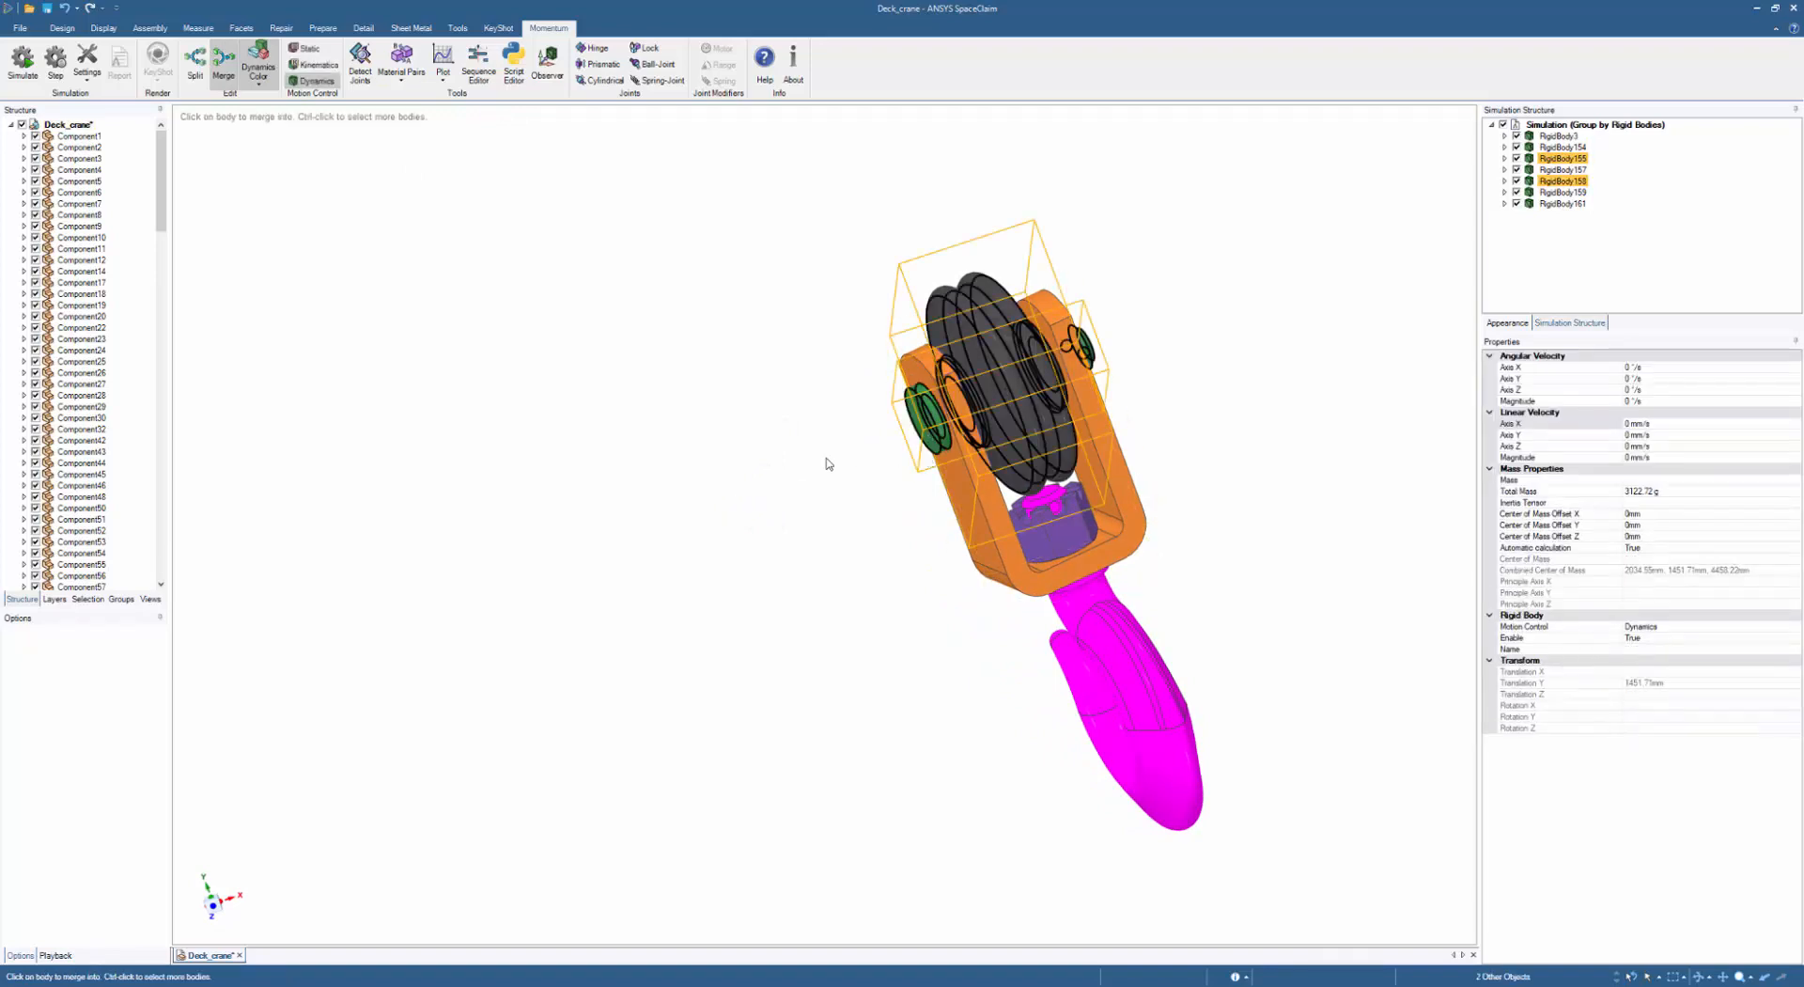
left_click(799, 465)
- Merge the hook block's axle pin into the pulley's rigid body
left_click(919, 428)
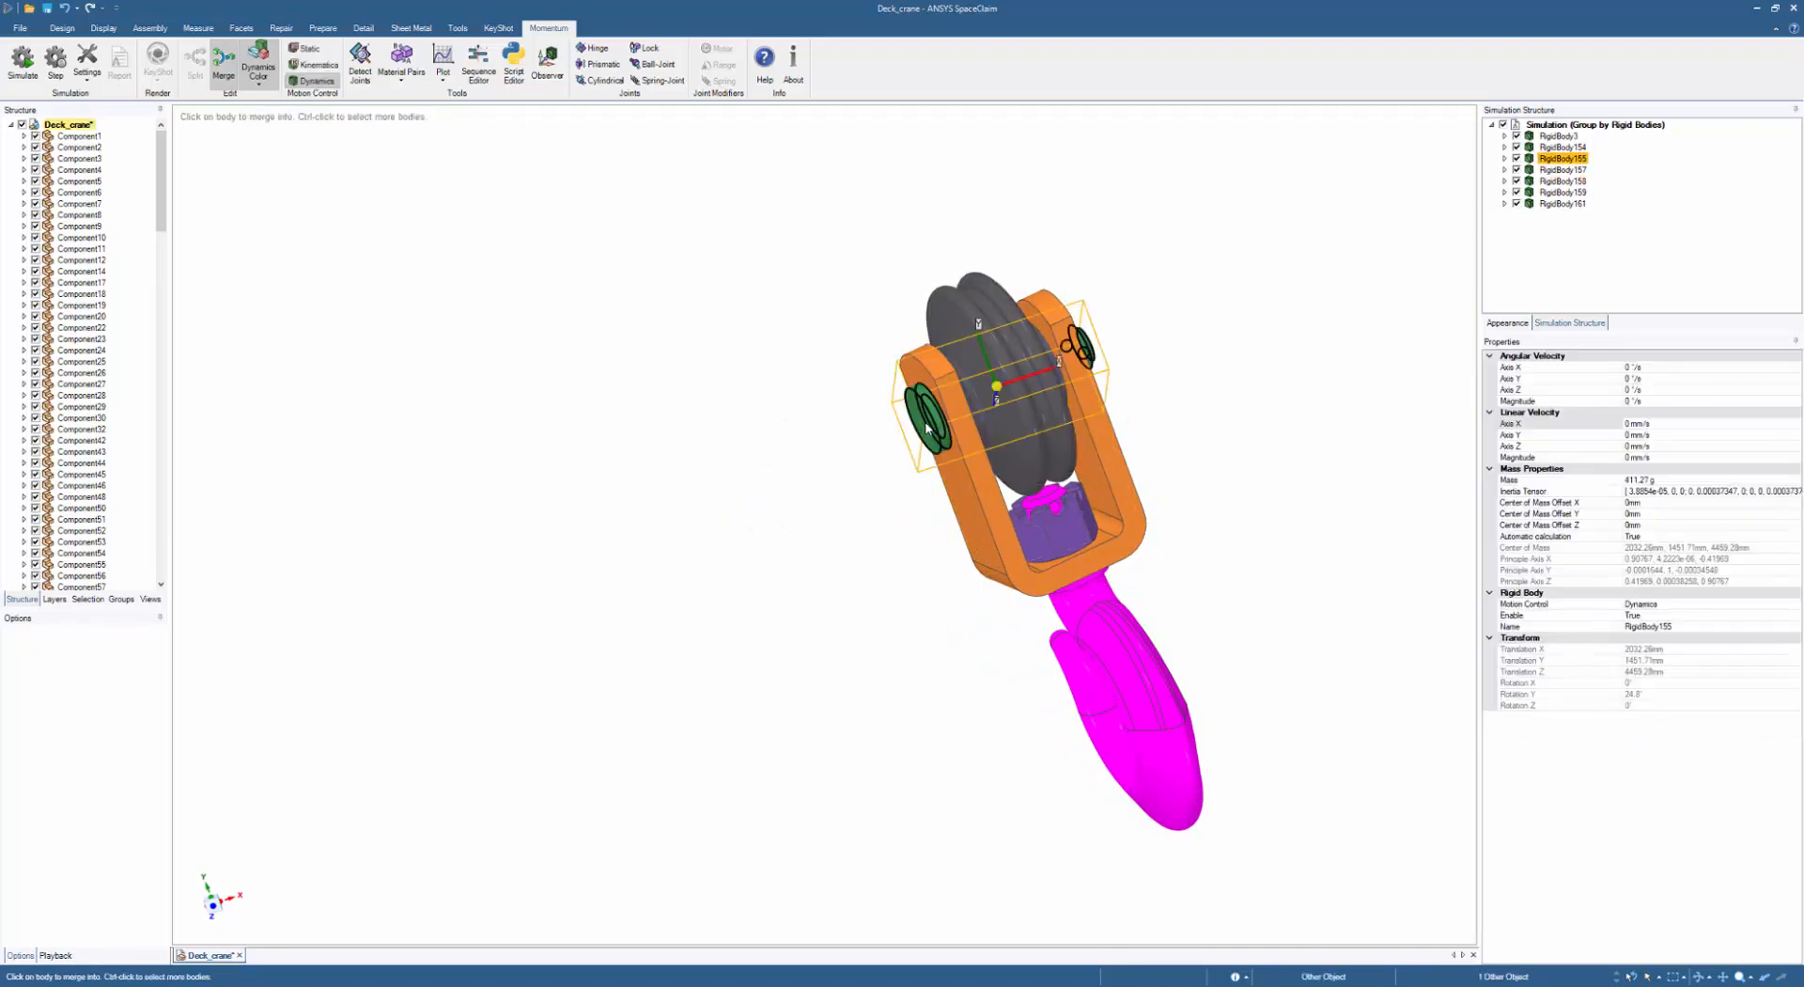
left_click(998, 355)
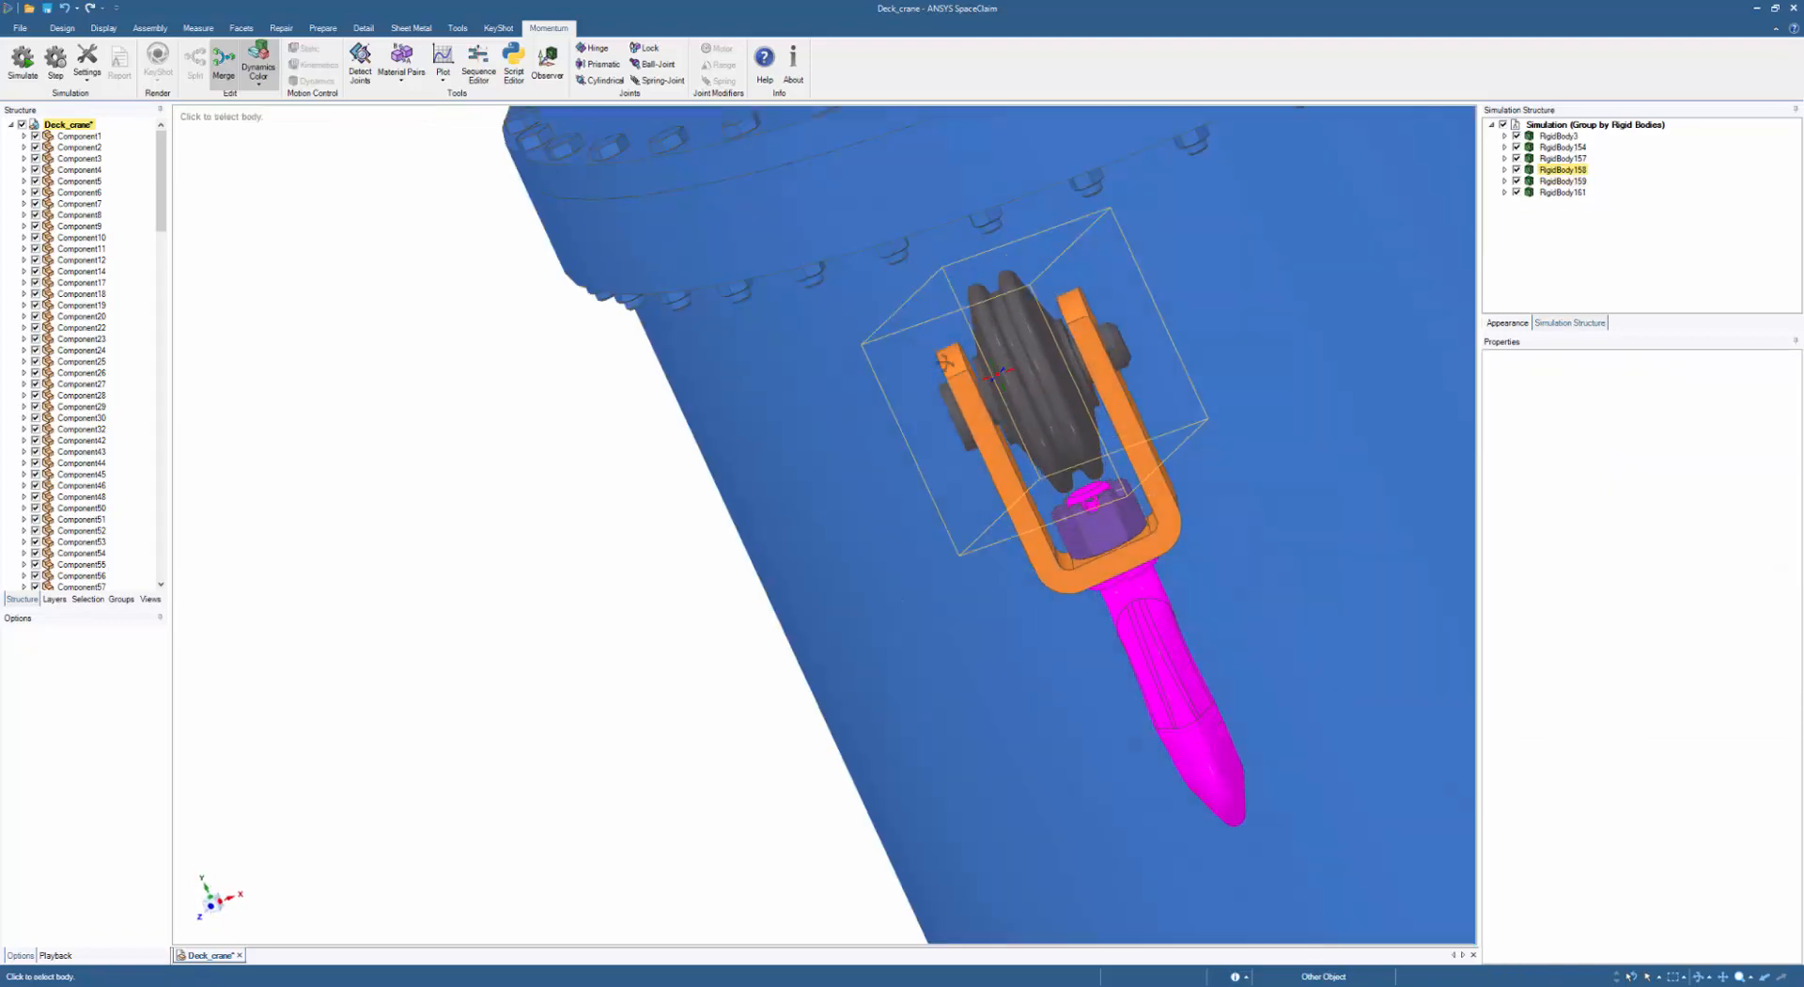
- Merge the hook into the rigid body of the nut inside the bracket
middle_click_drag(945, 362, 984, 339)
scroll(1068, 451, "up", 1)
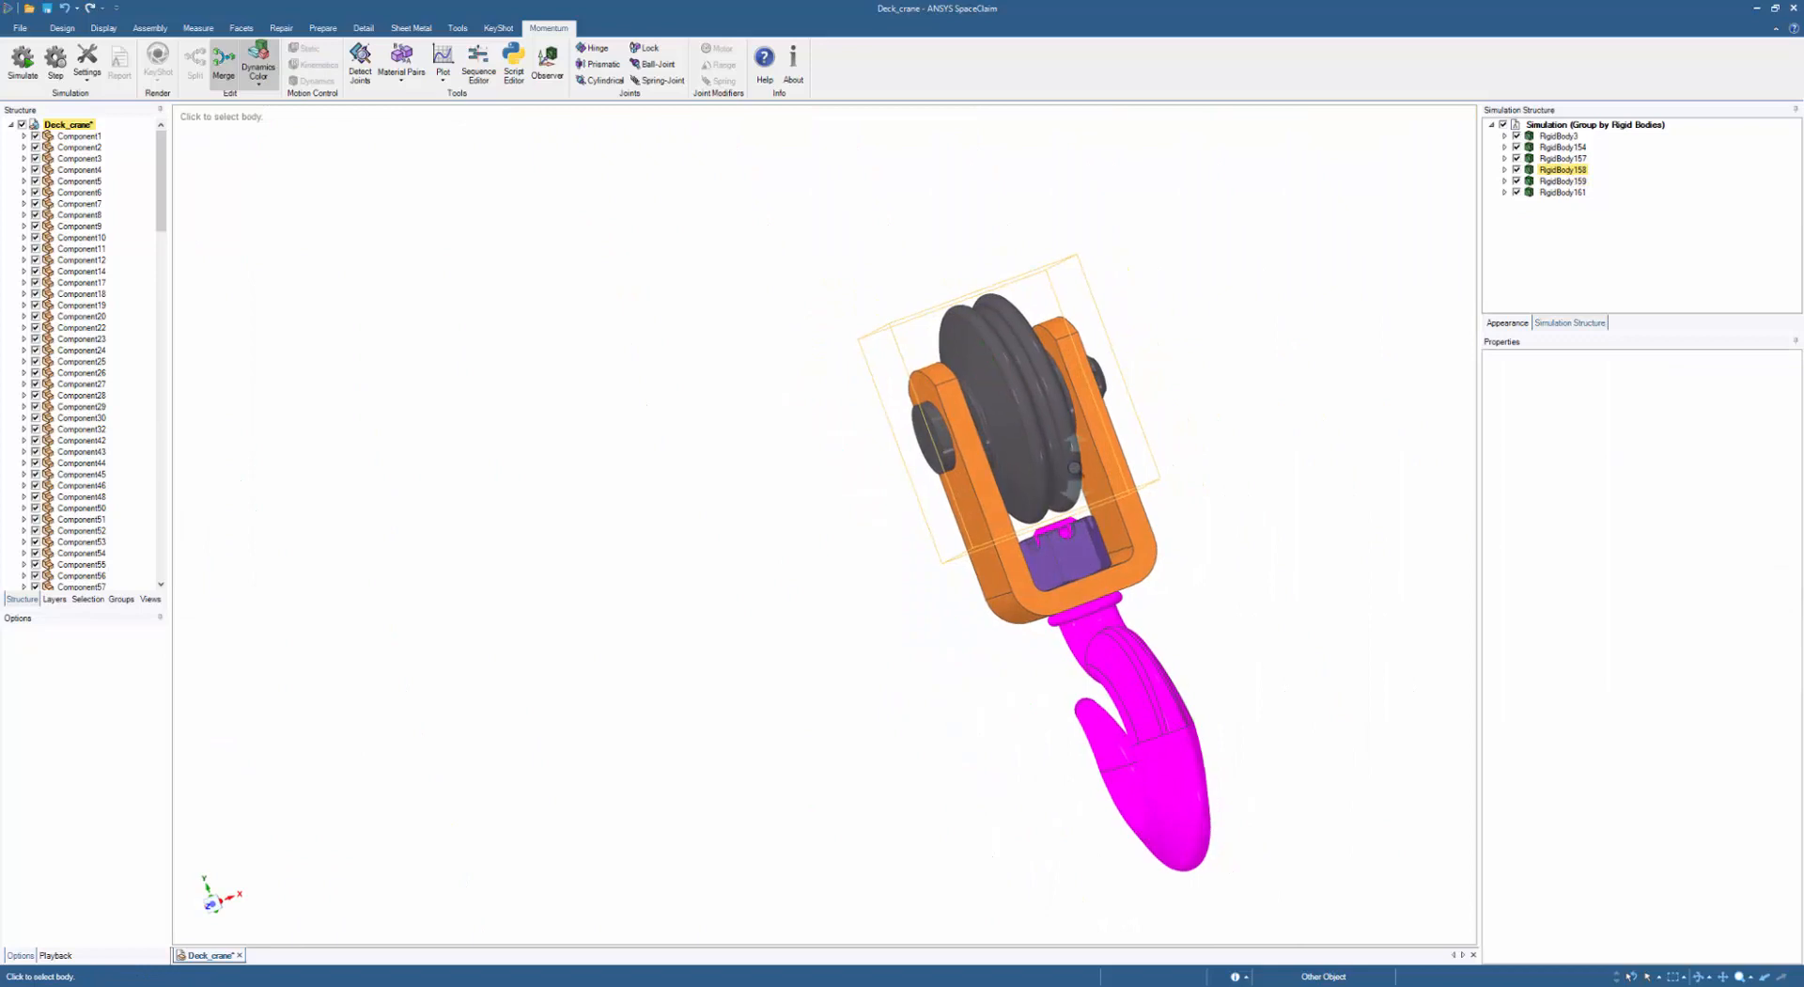
middle_click_drag(1068, 453, 970, 350, "ctrl")
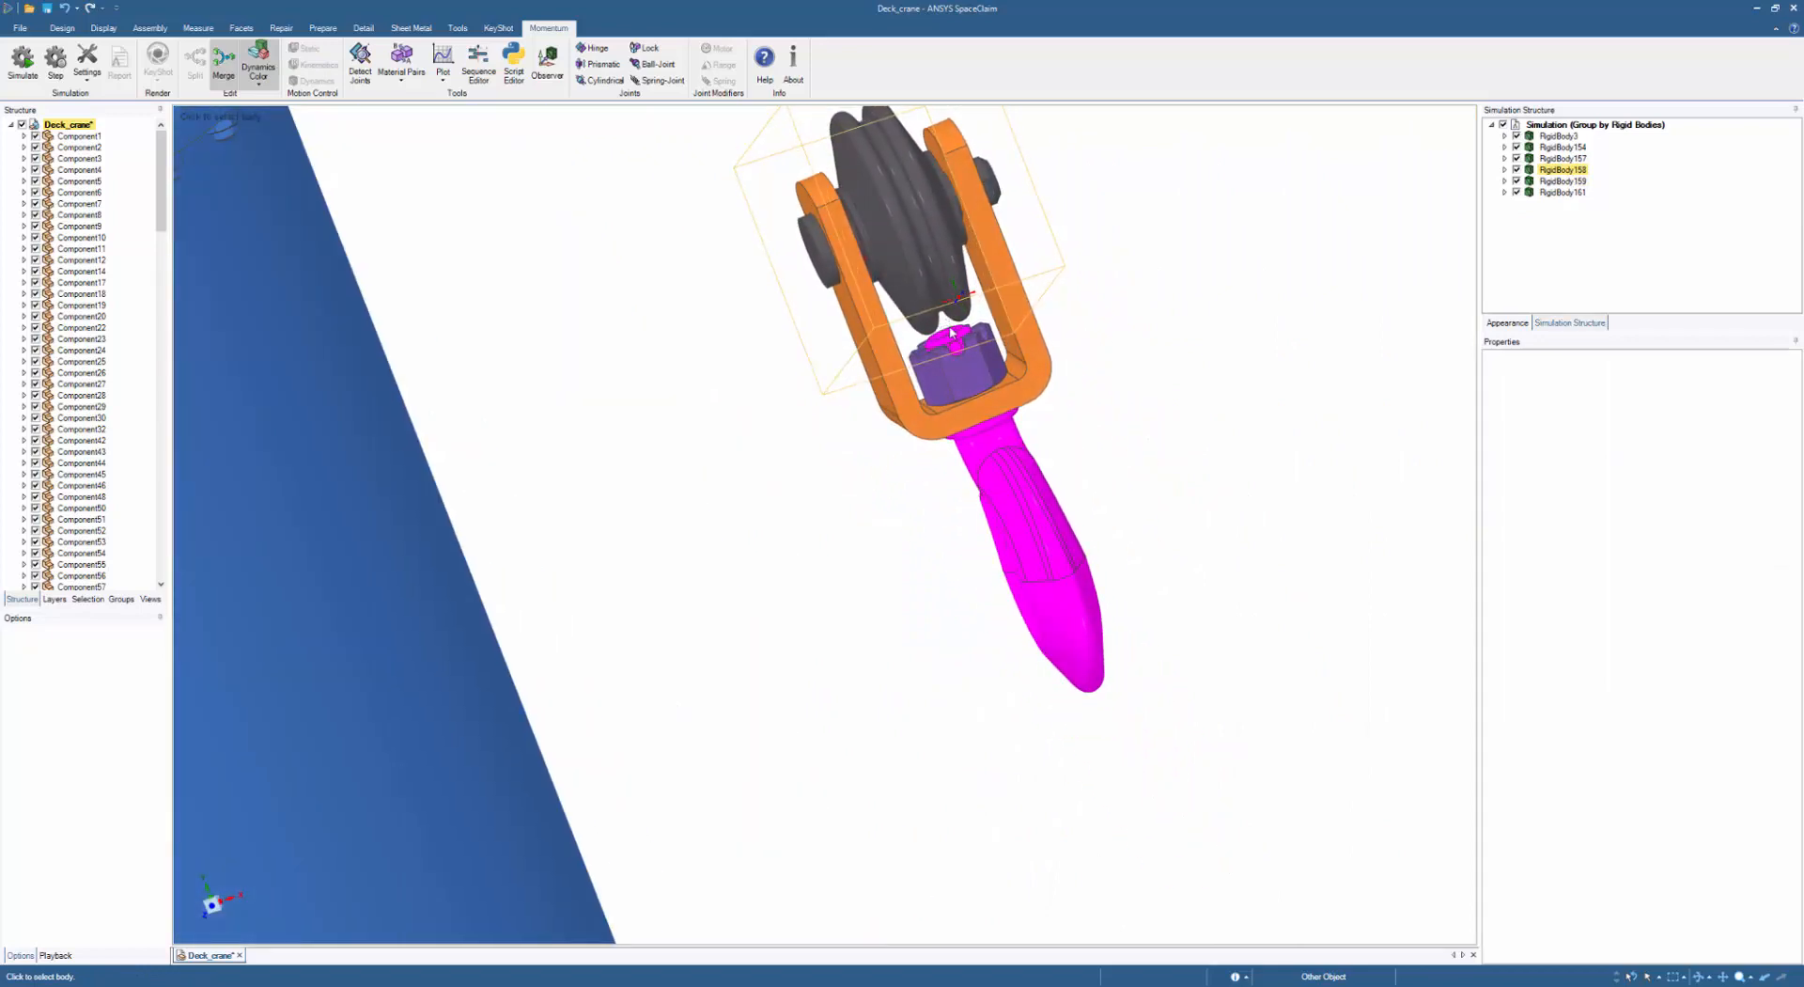
left_click(1029, 498)
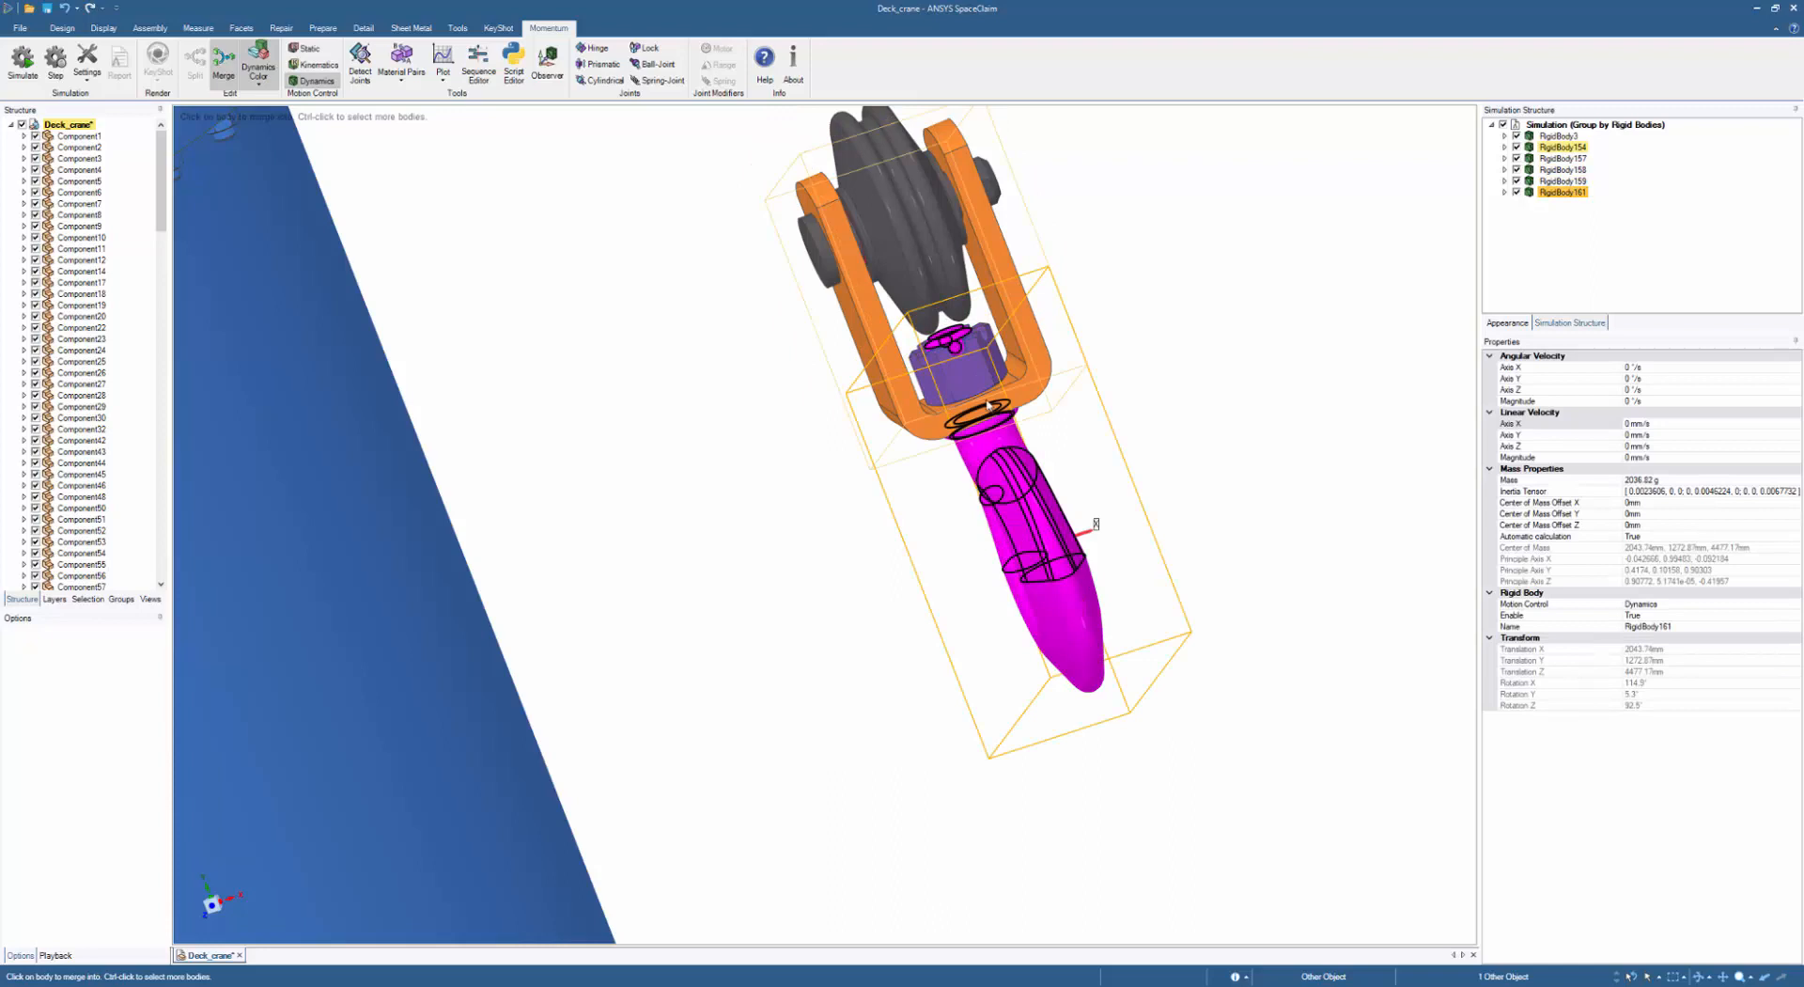
left_click(1015, 451)
middle_click_drag(846, 483, 874, 437)
scroll(874, 437, "down", 3)
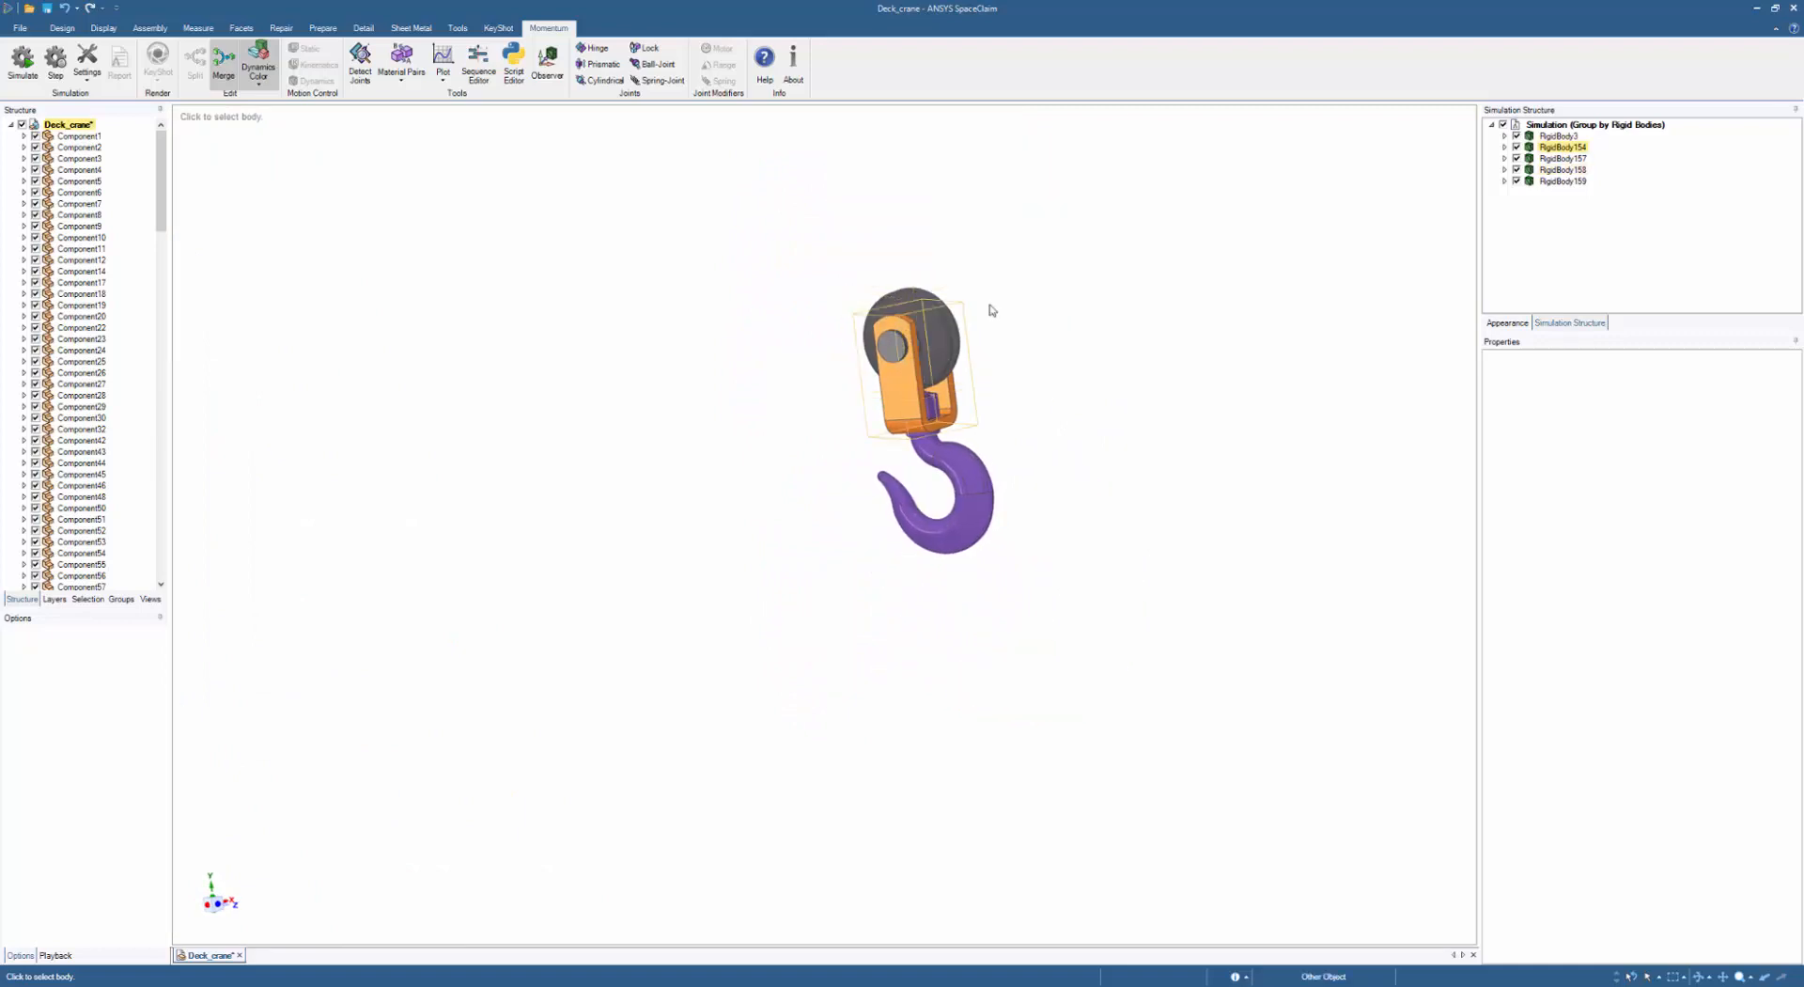
left_click(1560, 181)
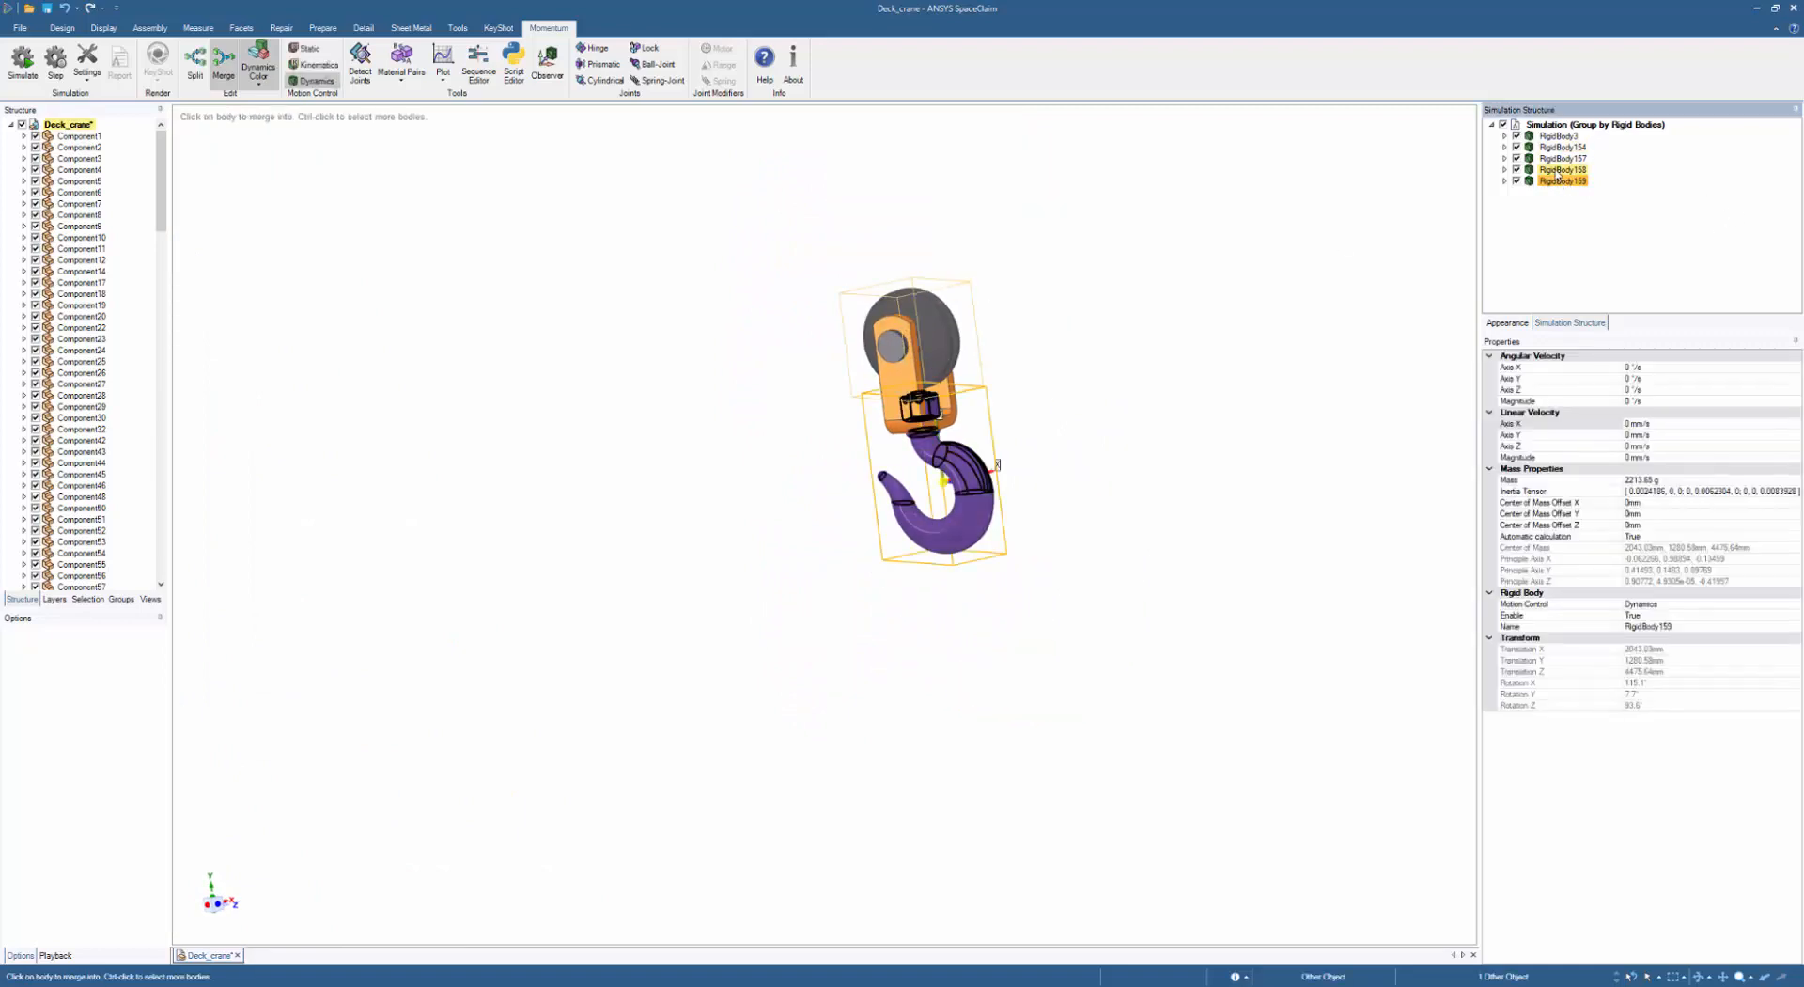
left_click(1557, 171, "ctrl")
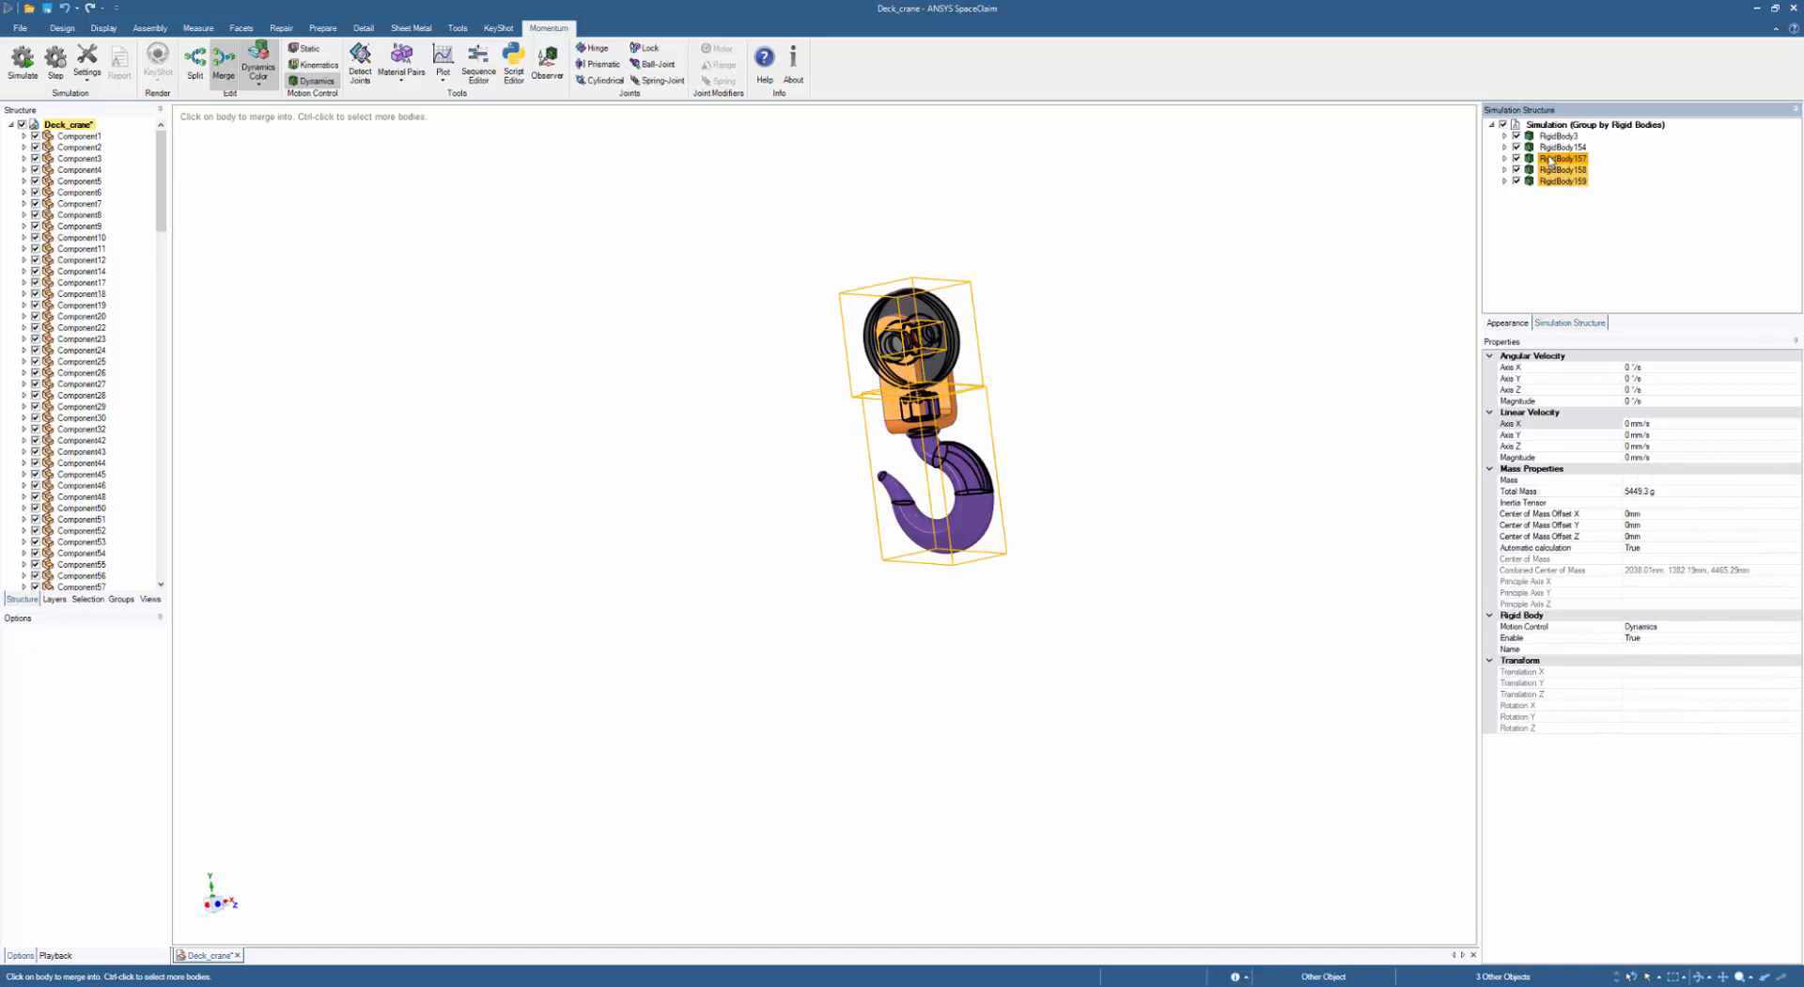
right_click(1551, 161)
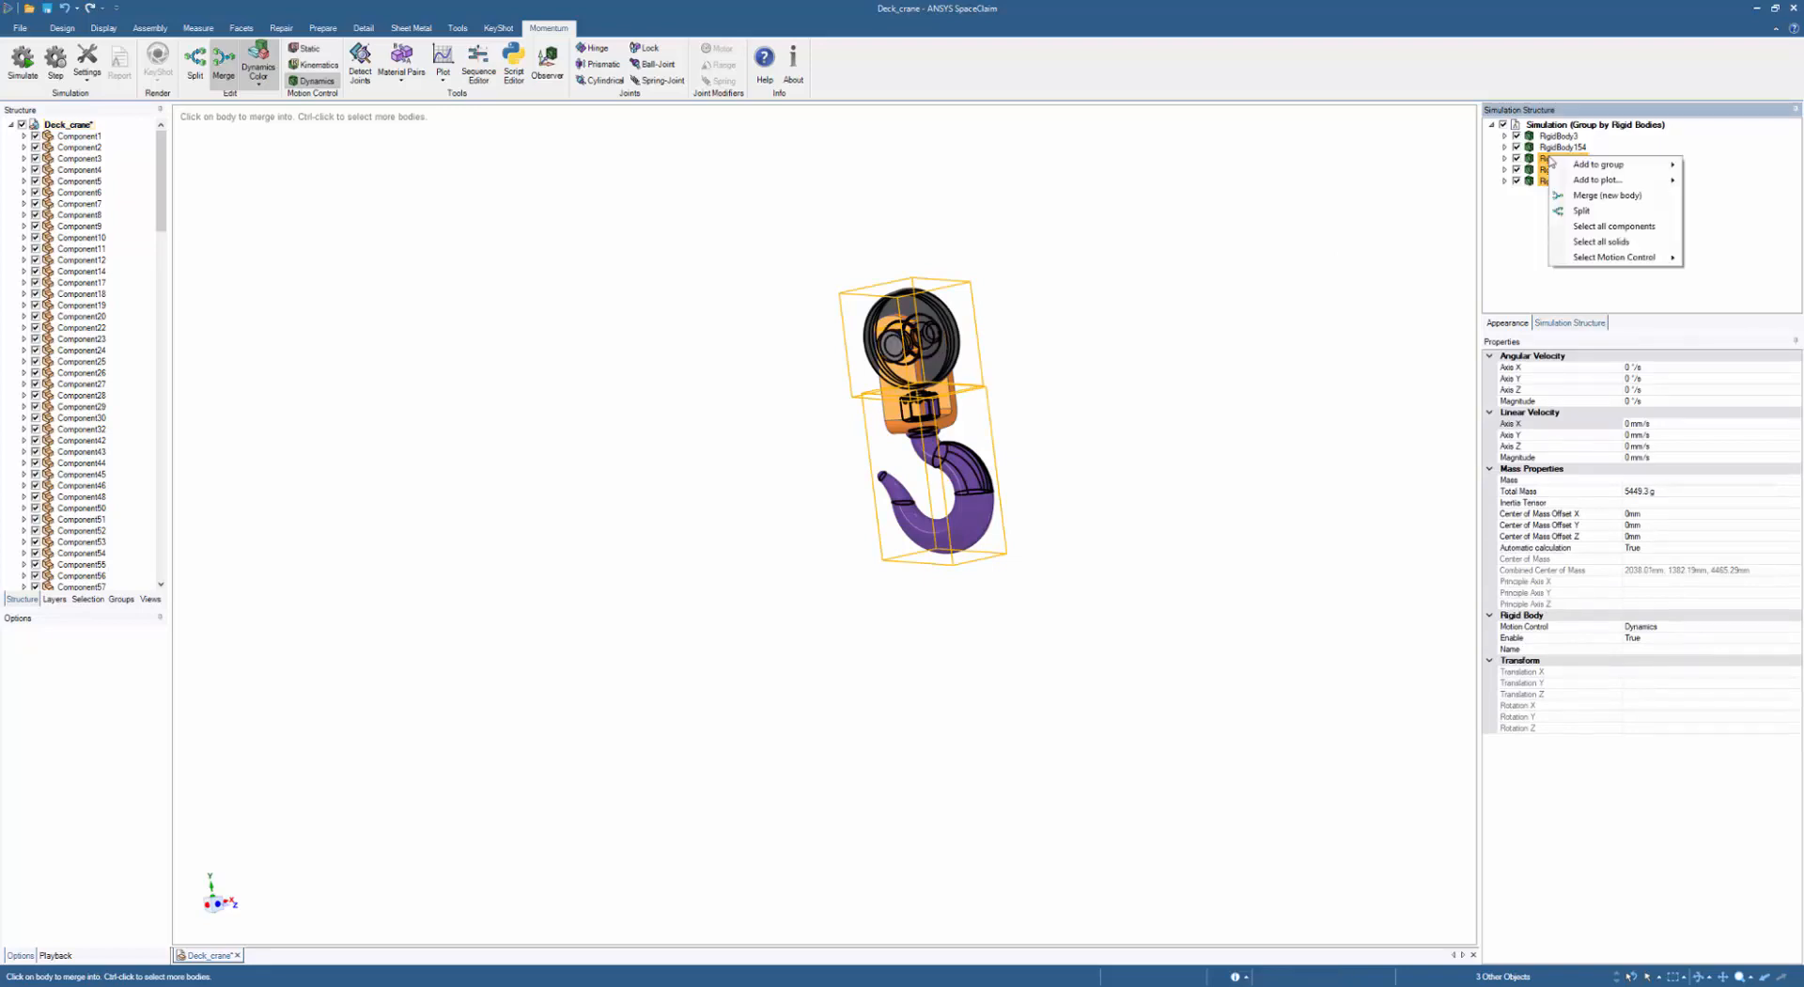
- Add the four hook assembly rigid bodies, RigidBody154 through RigidBody159, to a new group named Hook
left_click(1545, 148)
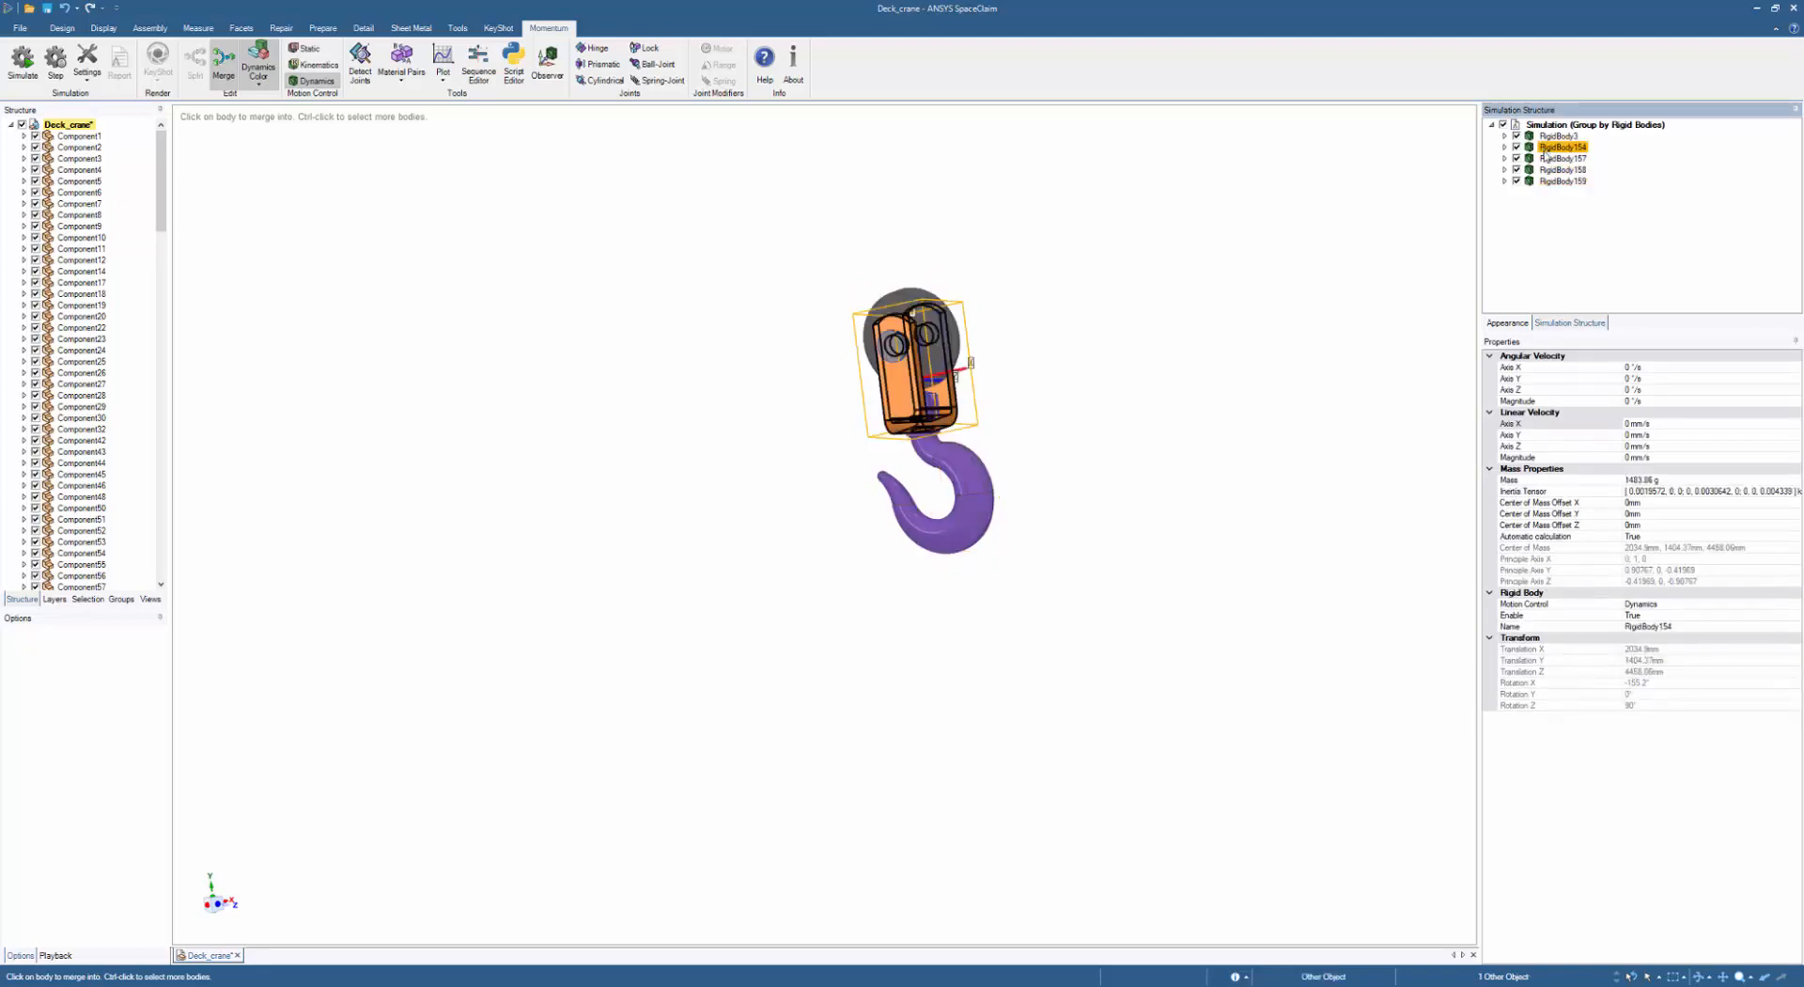
left_click(1561, 180, "shift")
right_click(1559, 183)
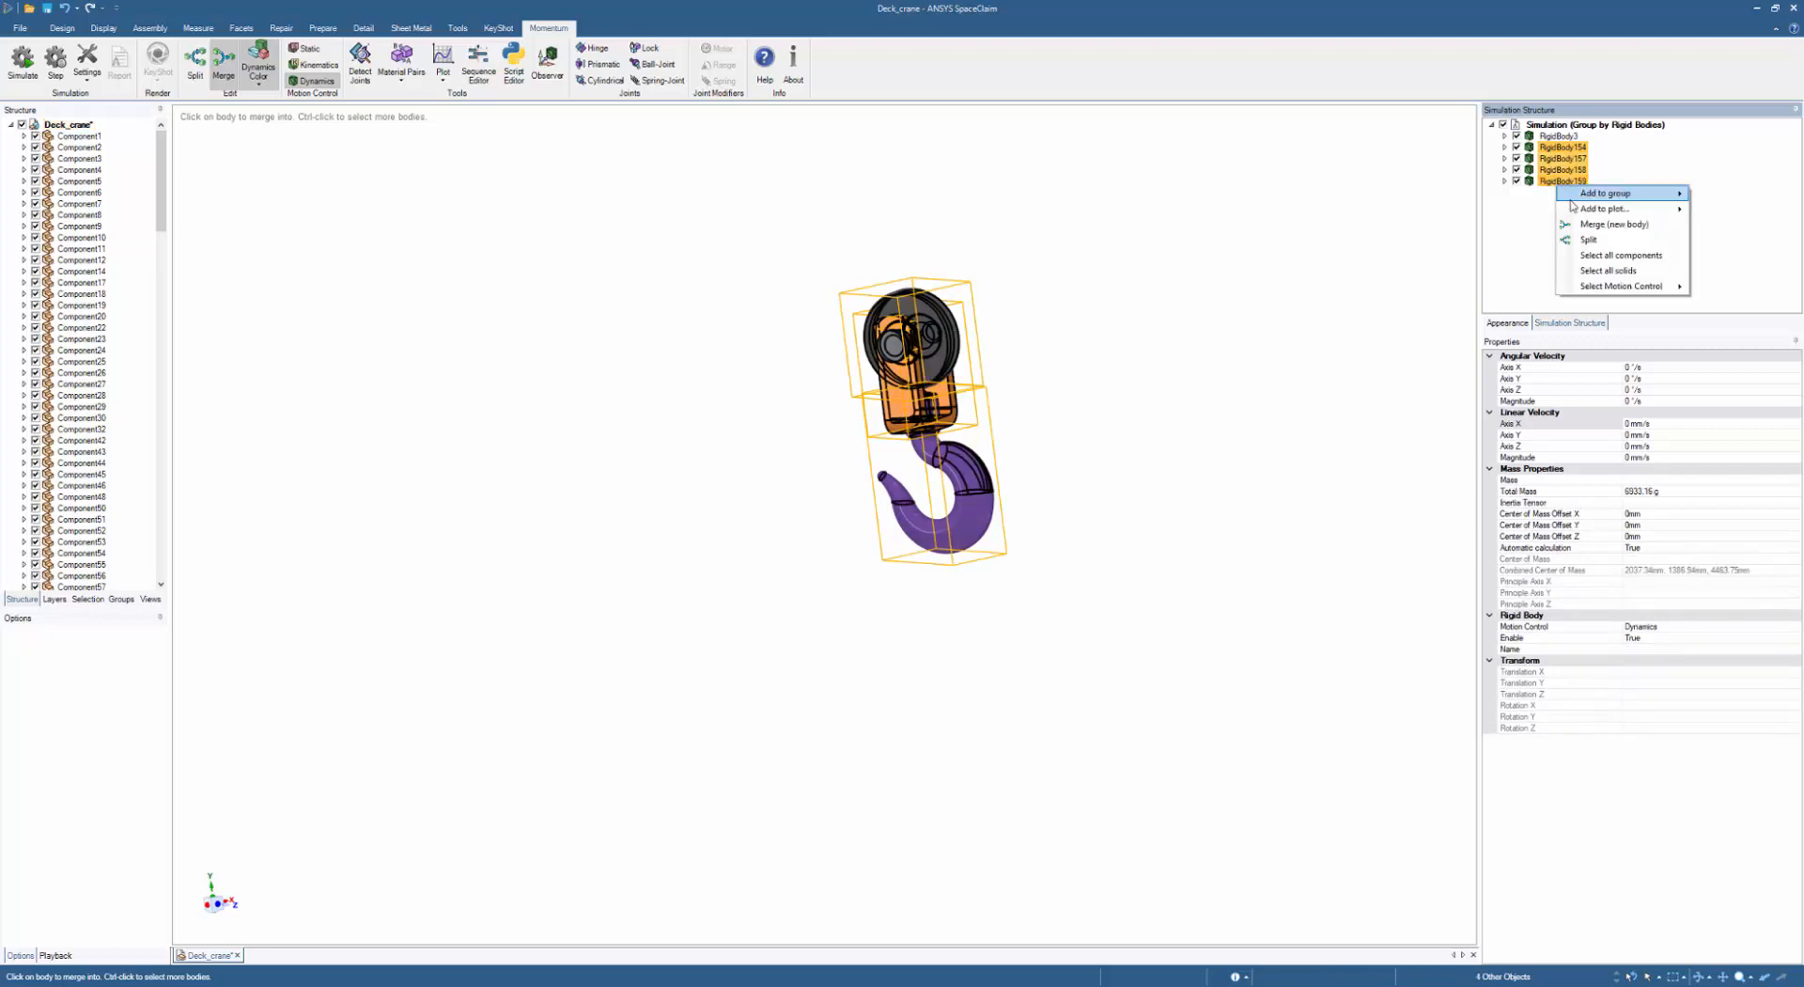
left_click(1739, 197)
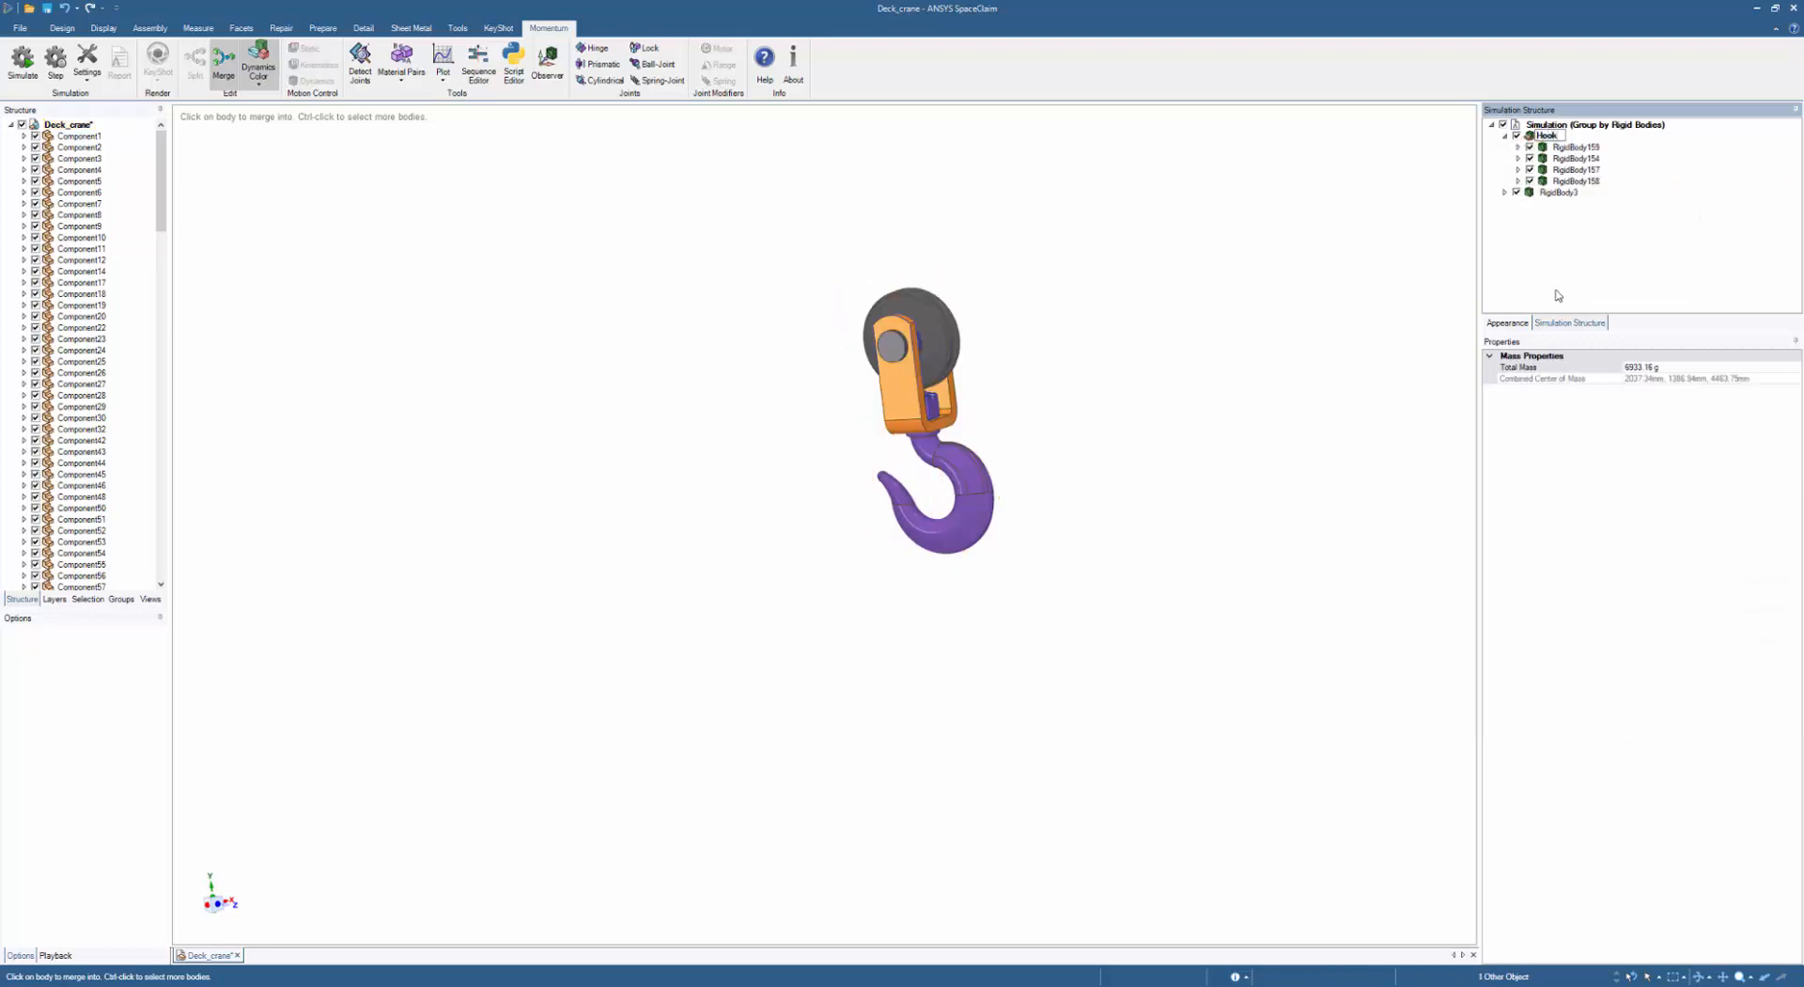
- Examine the hook group's rigid bodies one by one to identify which parts each contains around the pulley
left_click(1301, 288)
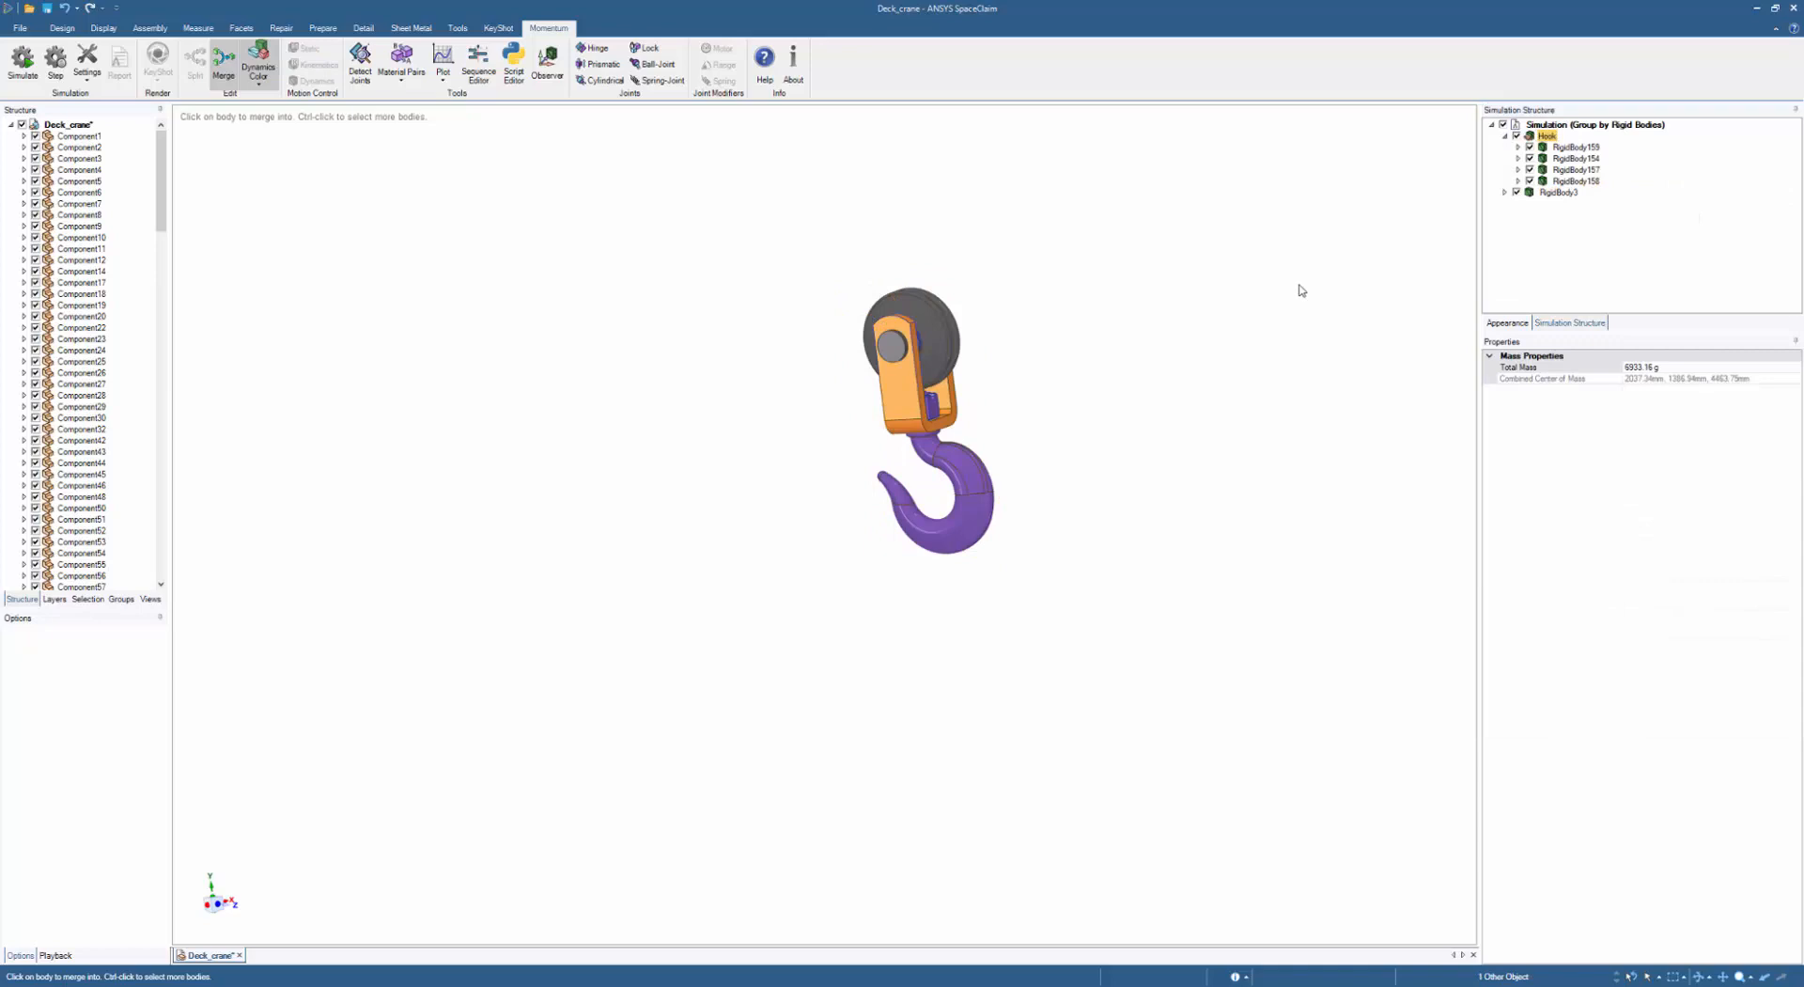
left_click(1568, 148)
left_click(1571, 159)
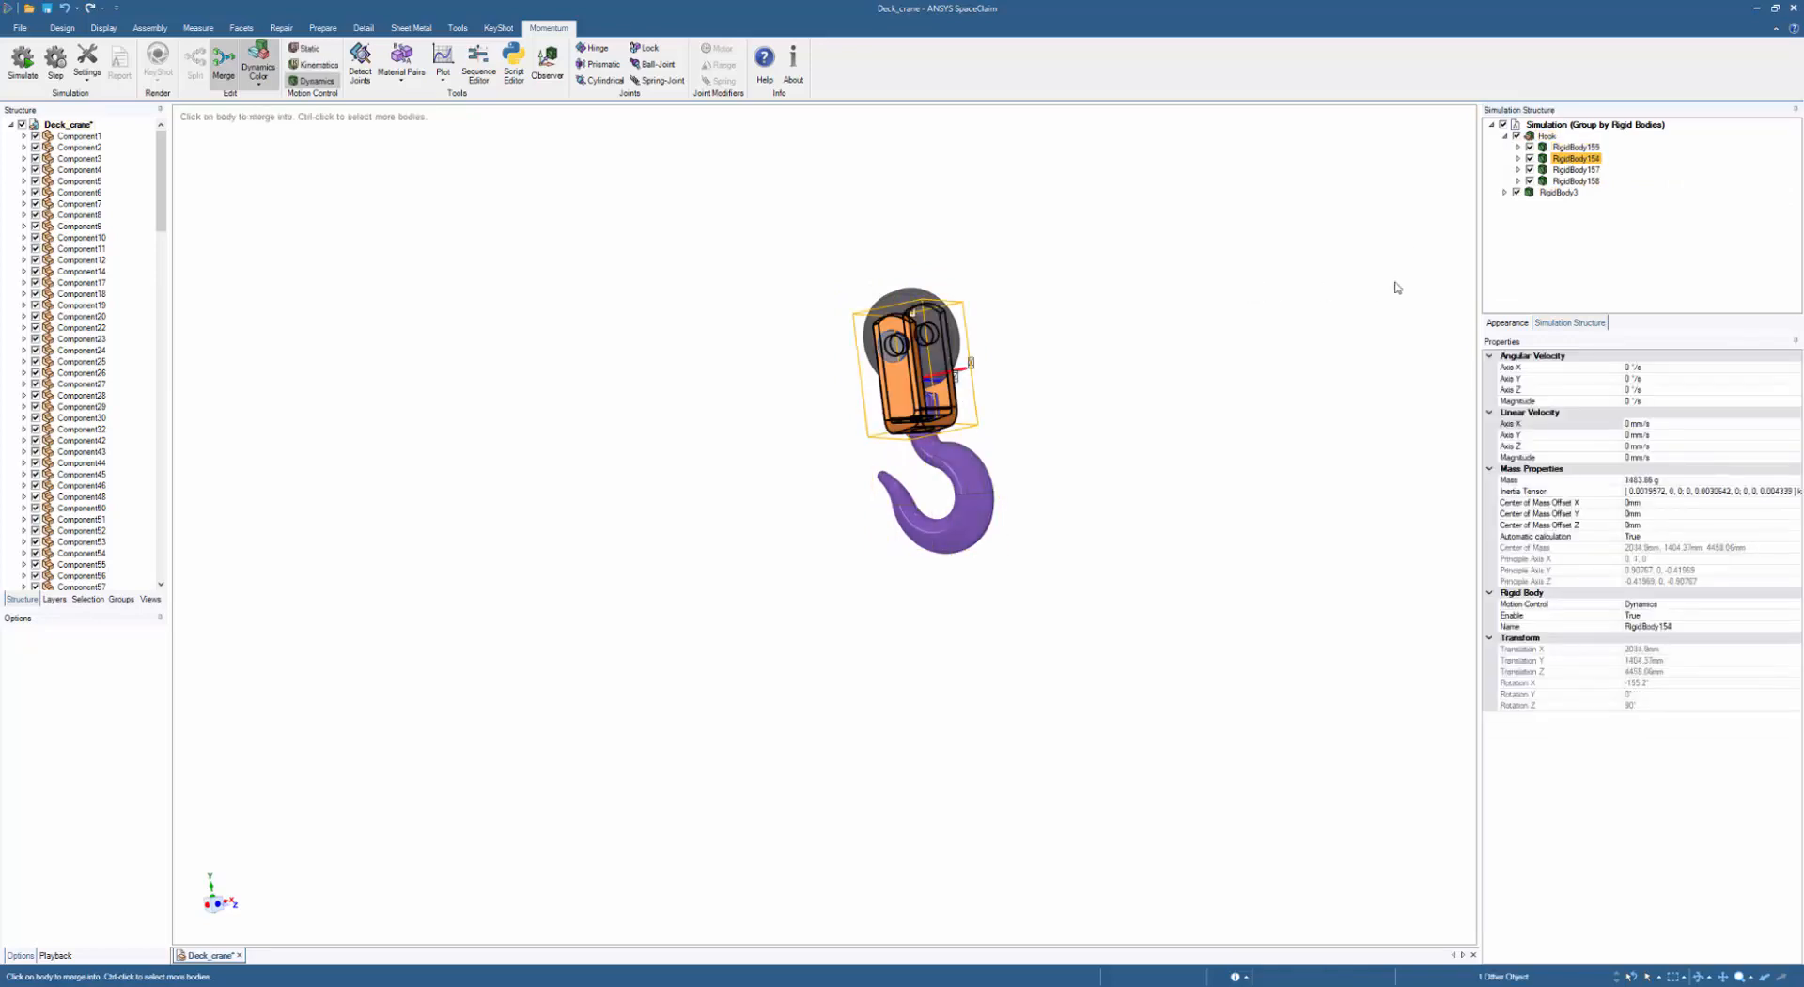
left_click(1575, 170)
middle_click_drag(1284, 323, 1093, 478, "shift")
middle_click_drag(859, 294, 1400, 220, "shift")
middle_click_drag(1254, 192, 1289, 375, "shift")
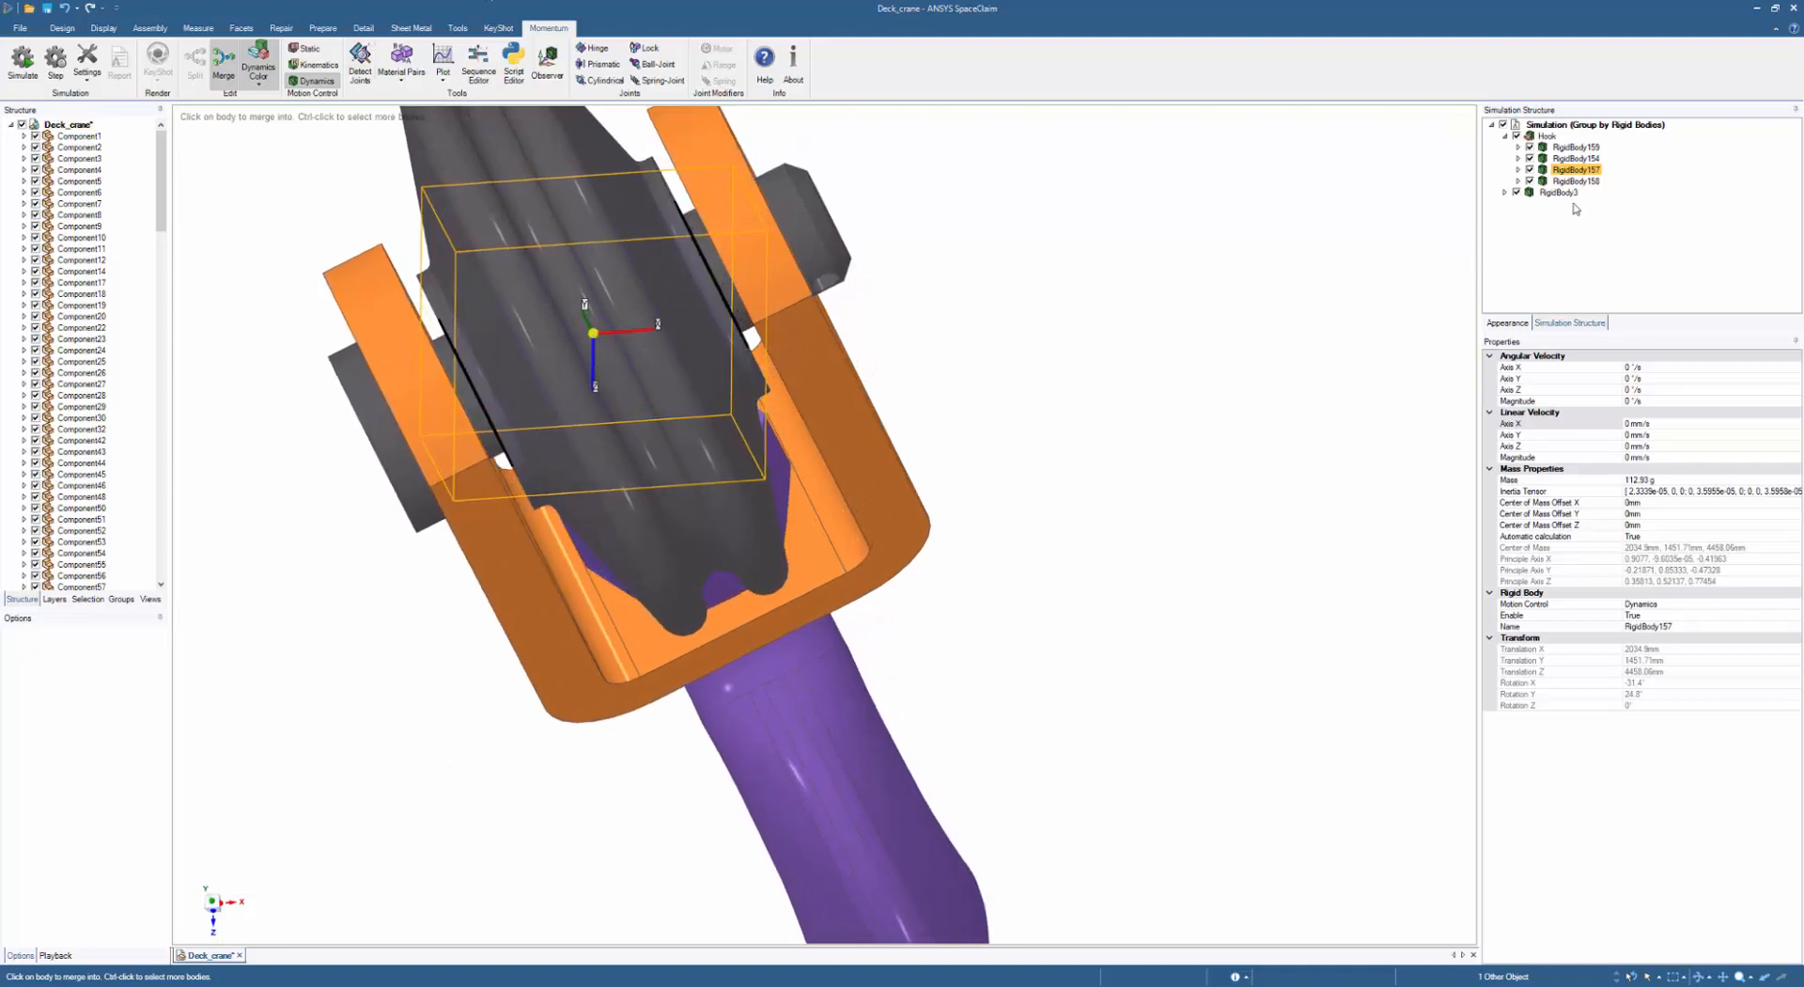
left_click(1576, 159)
left_click(1573, 148)
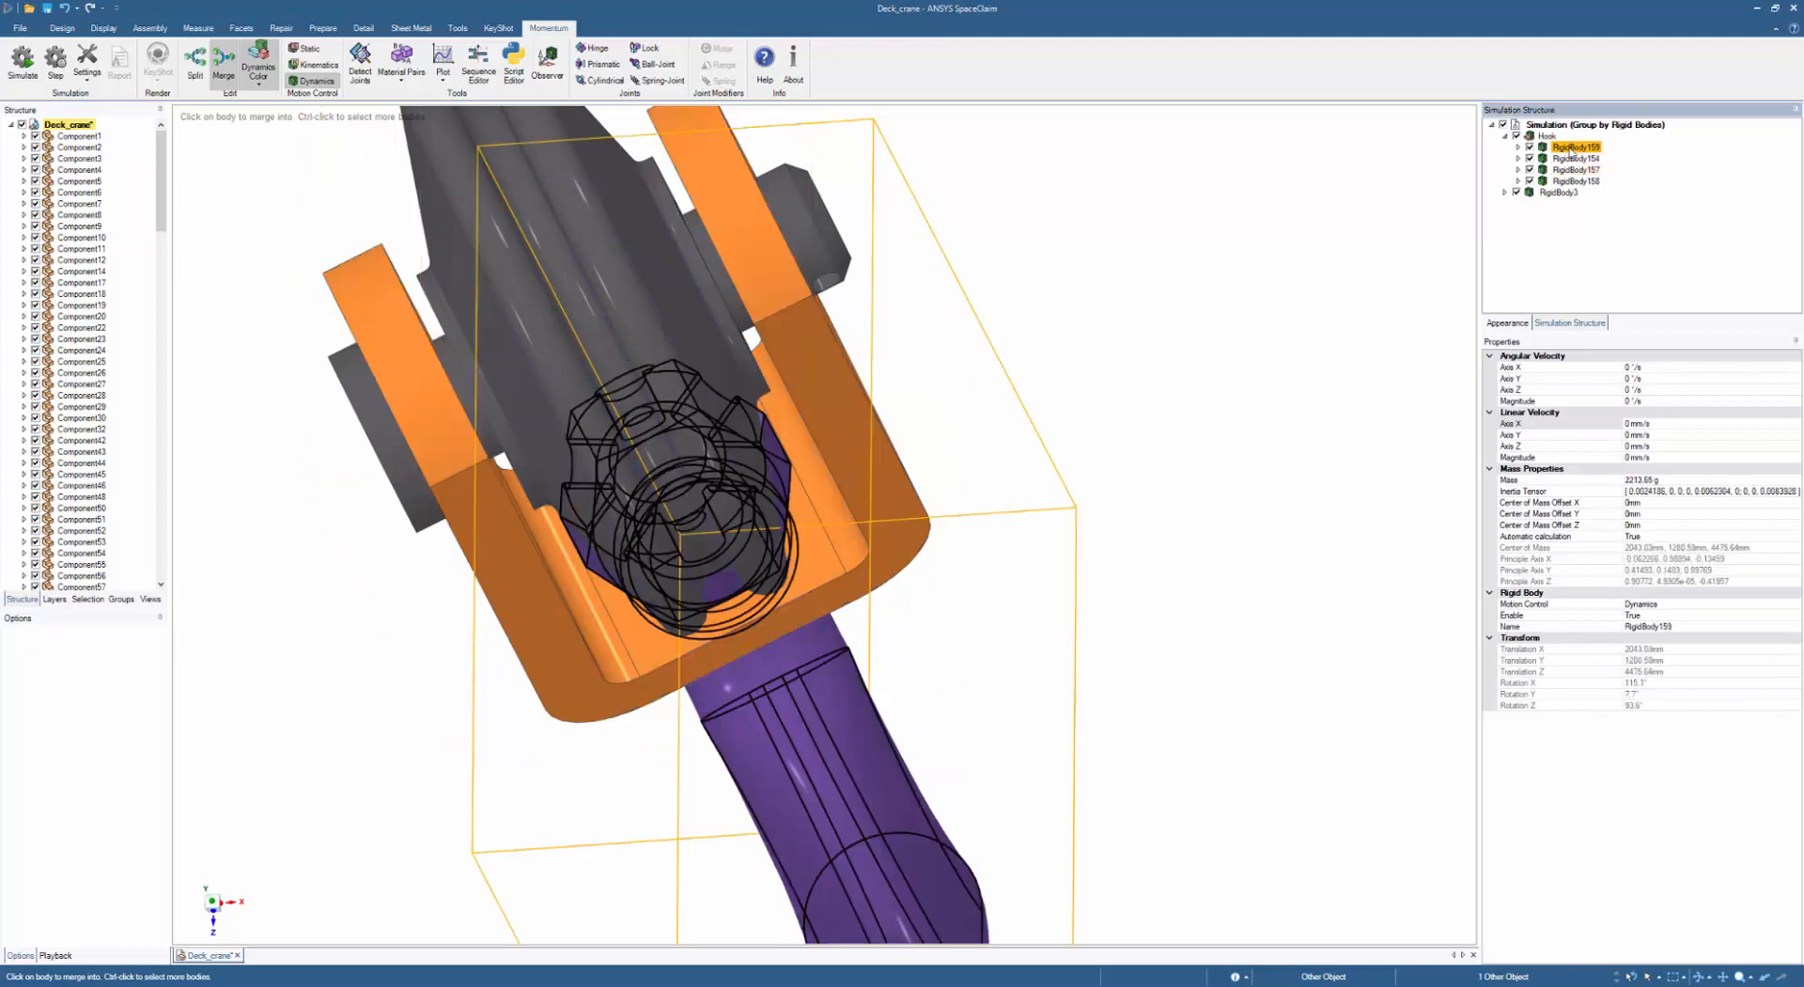
left_click(1578, 181)
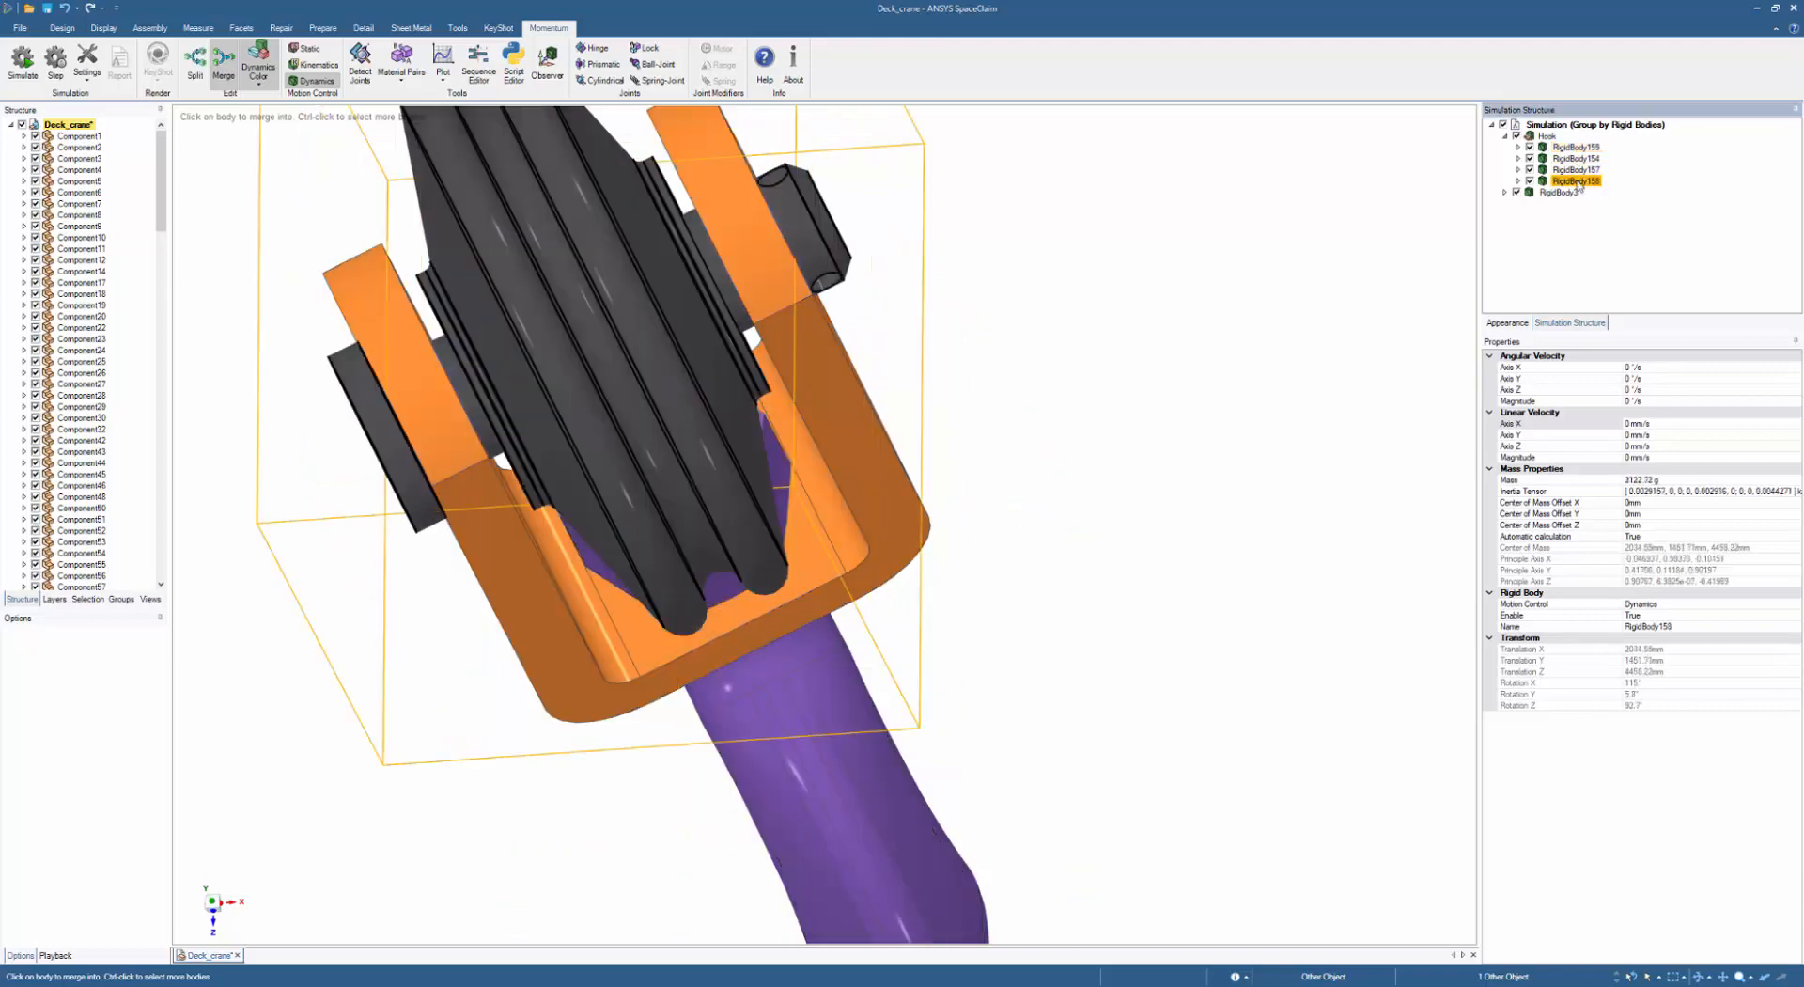
- Merge RigidBody157 and RigidBody158 of the Hook group into one new rigid body
left_click(1577, 171)
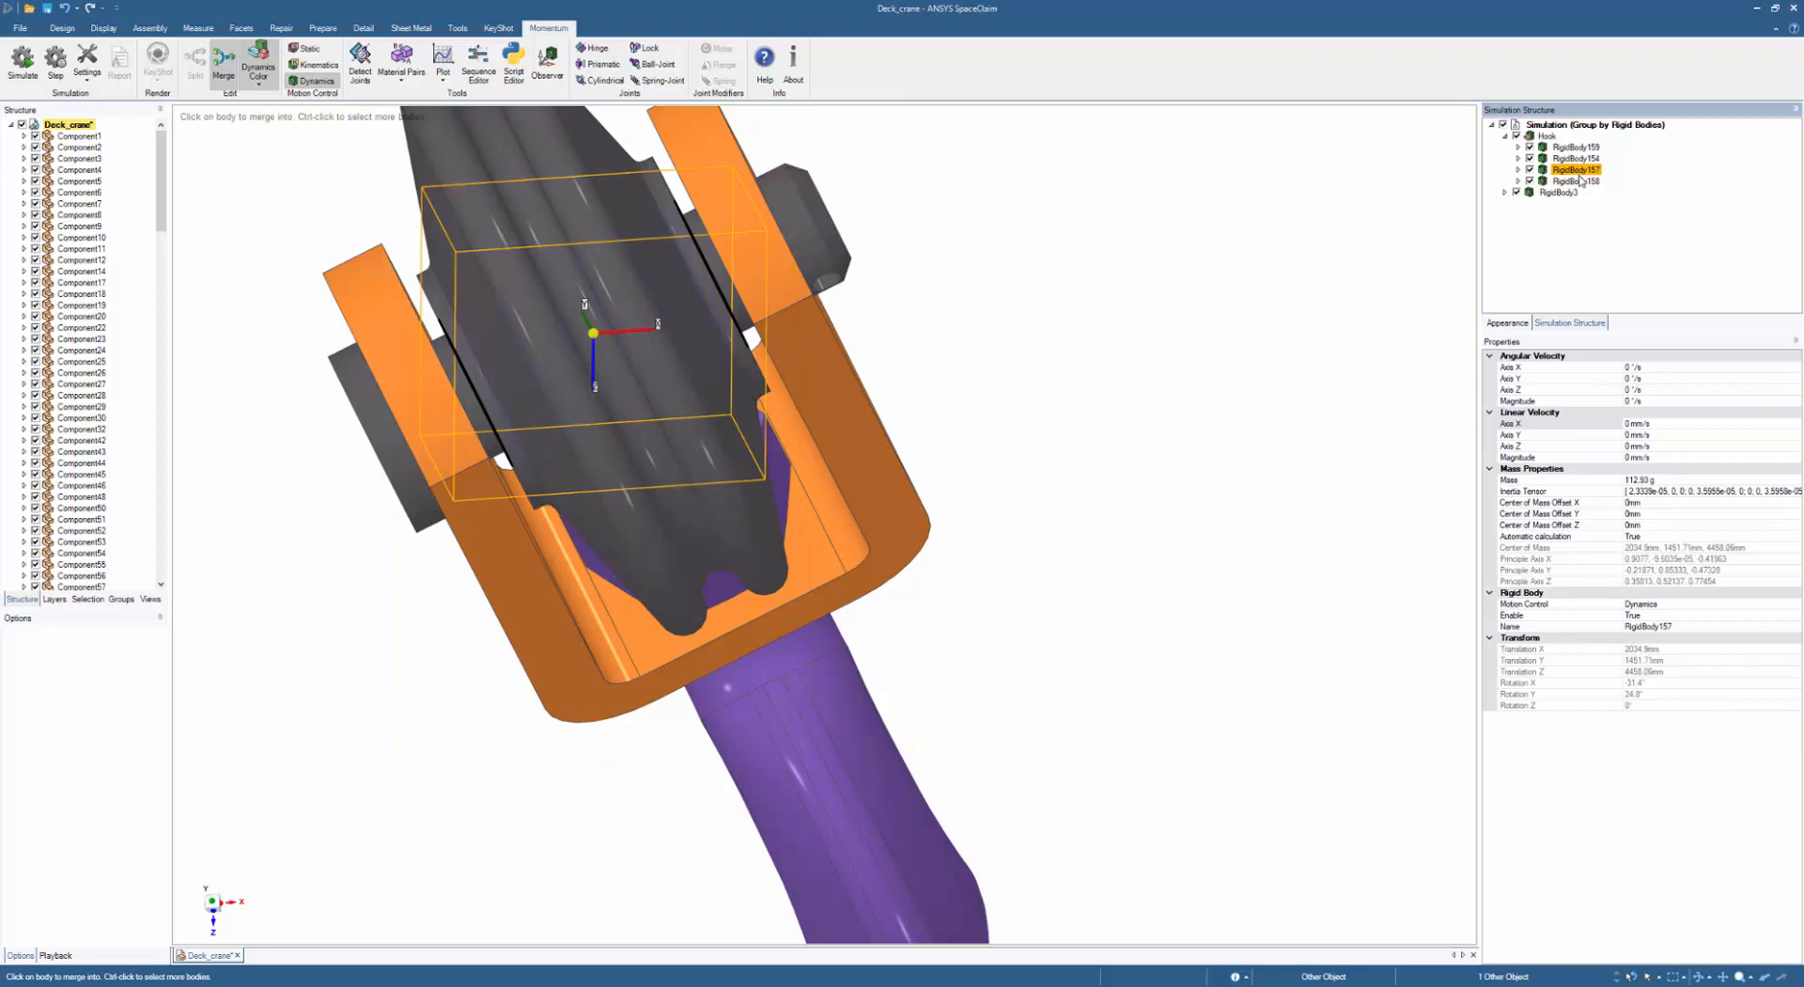
left_click(1579, 182, "ctrl")
right_click(1583, 182)
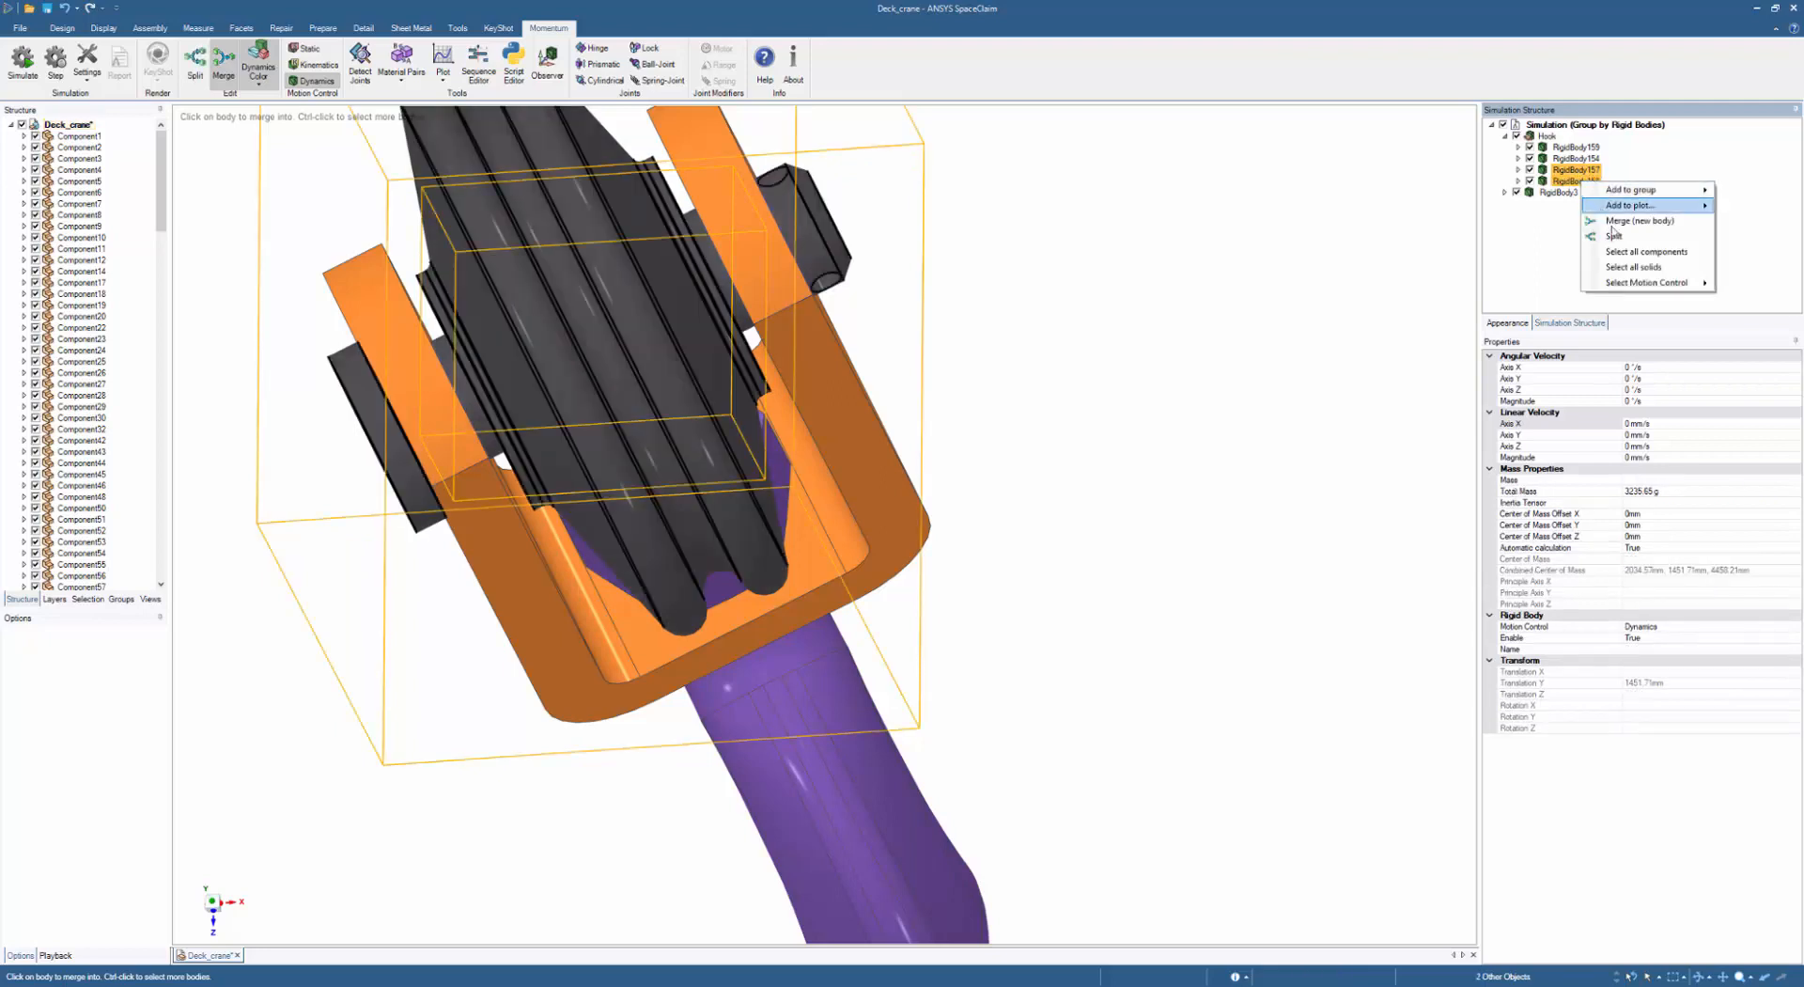
left_click(1632, 222)
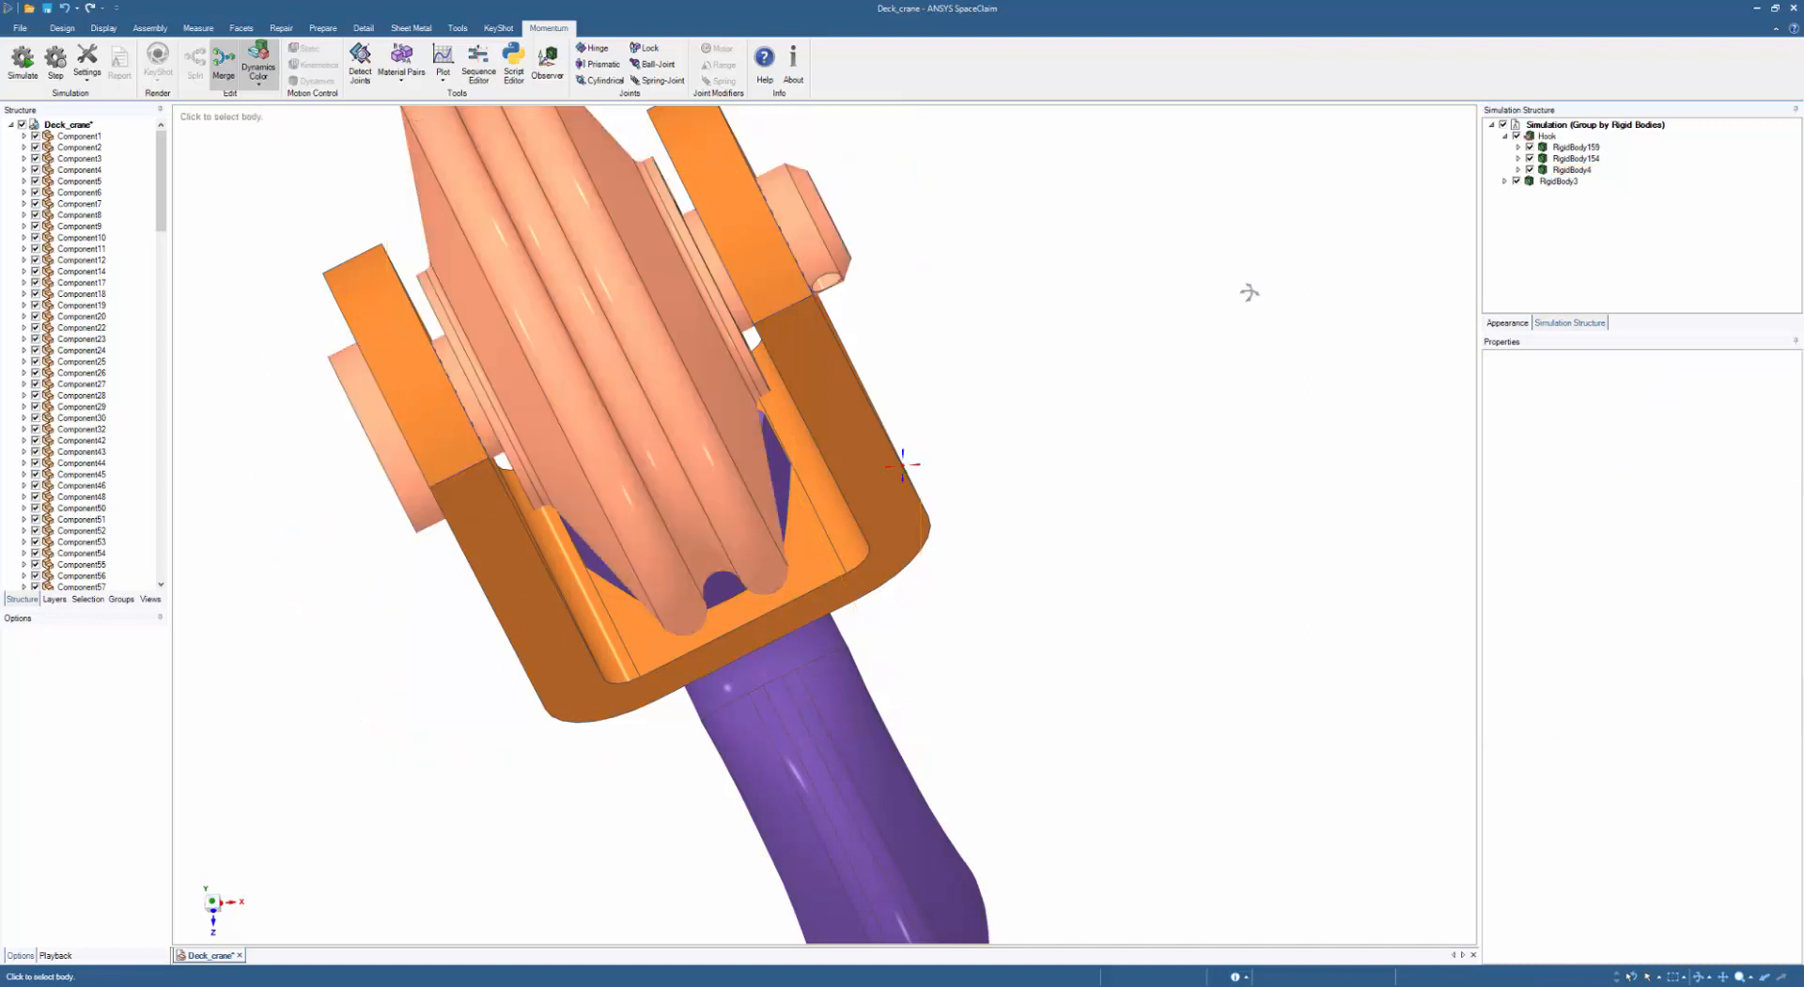
- Split the rest of the crane, RigidBody3, into separate rigid bodies
middle_click_drag(1249, 292, 1211, 162)
scroll(1247, 179, "down", 4)
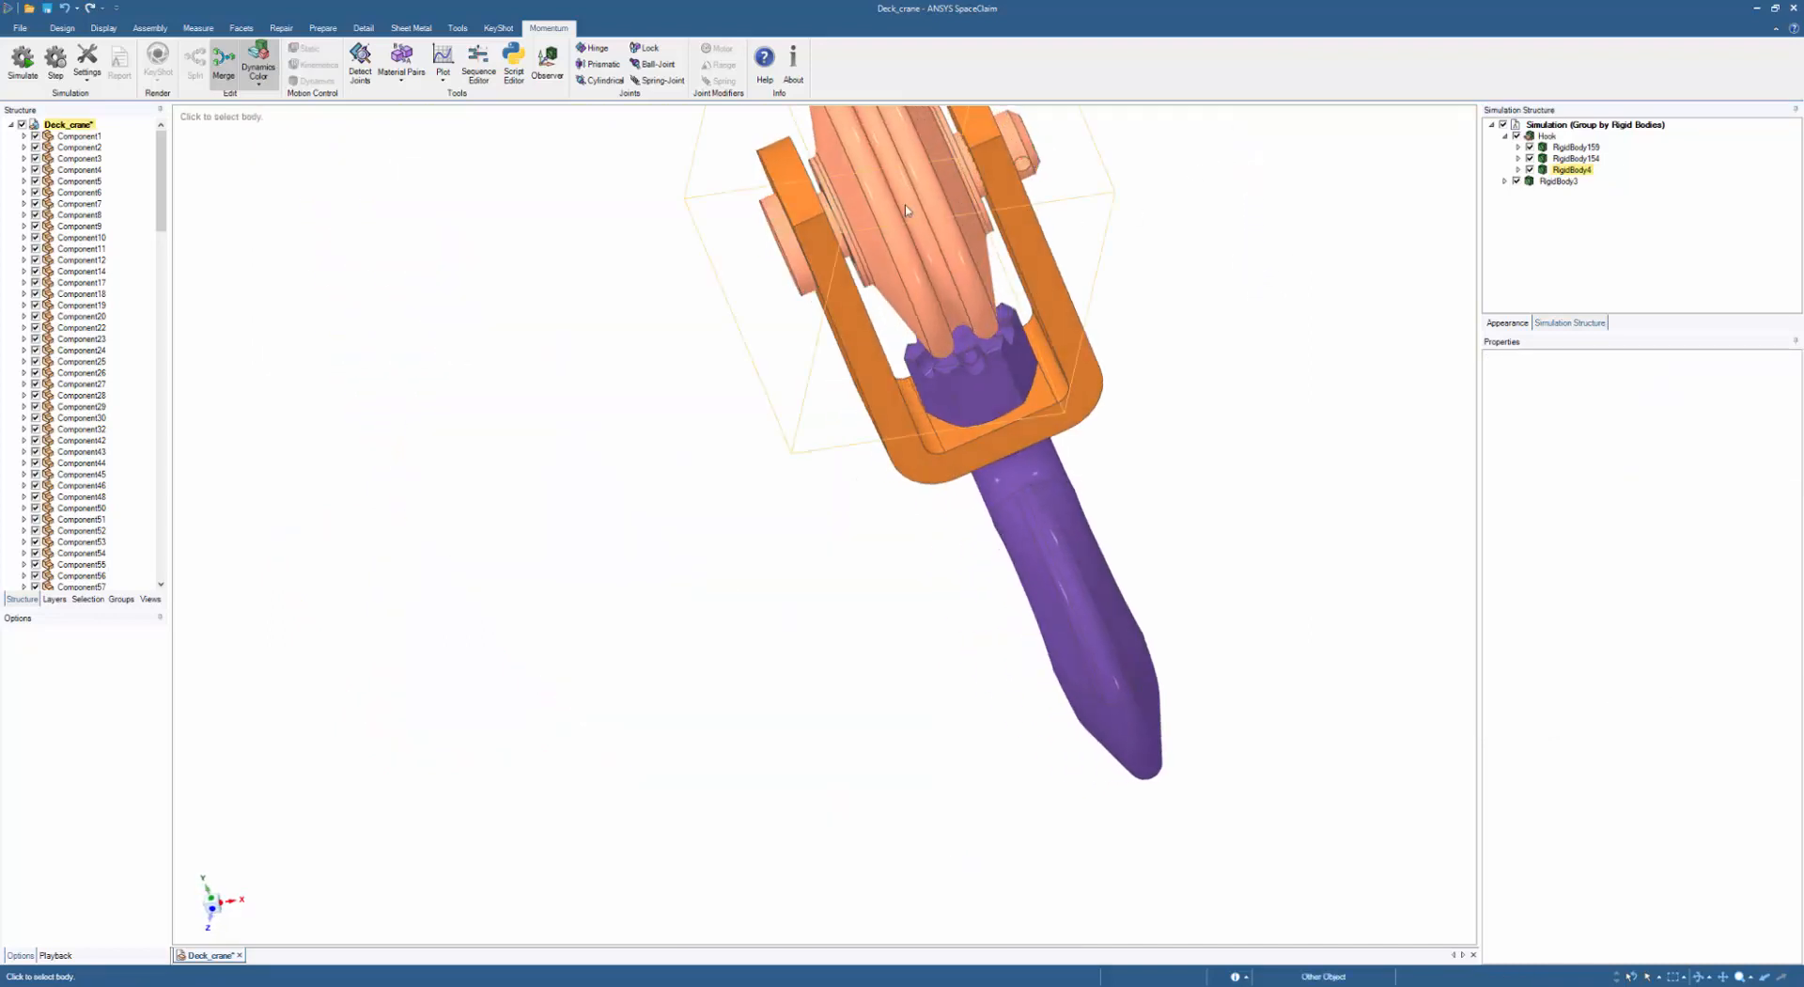
scroll(1151, 425, "up", 5)
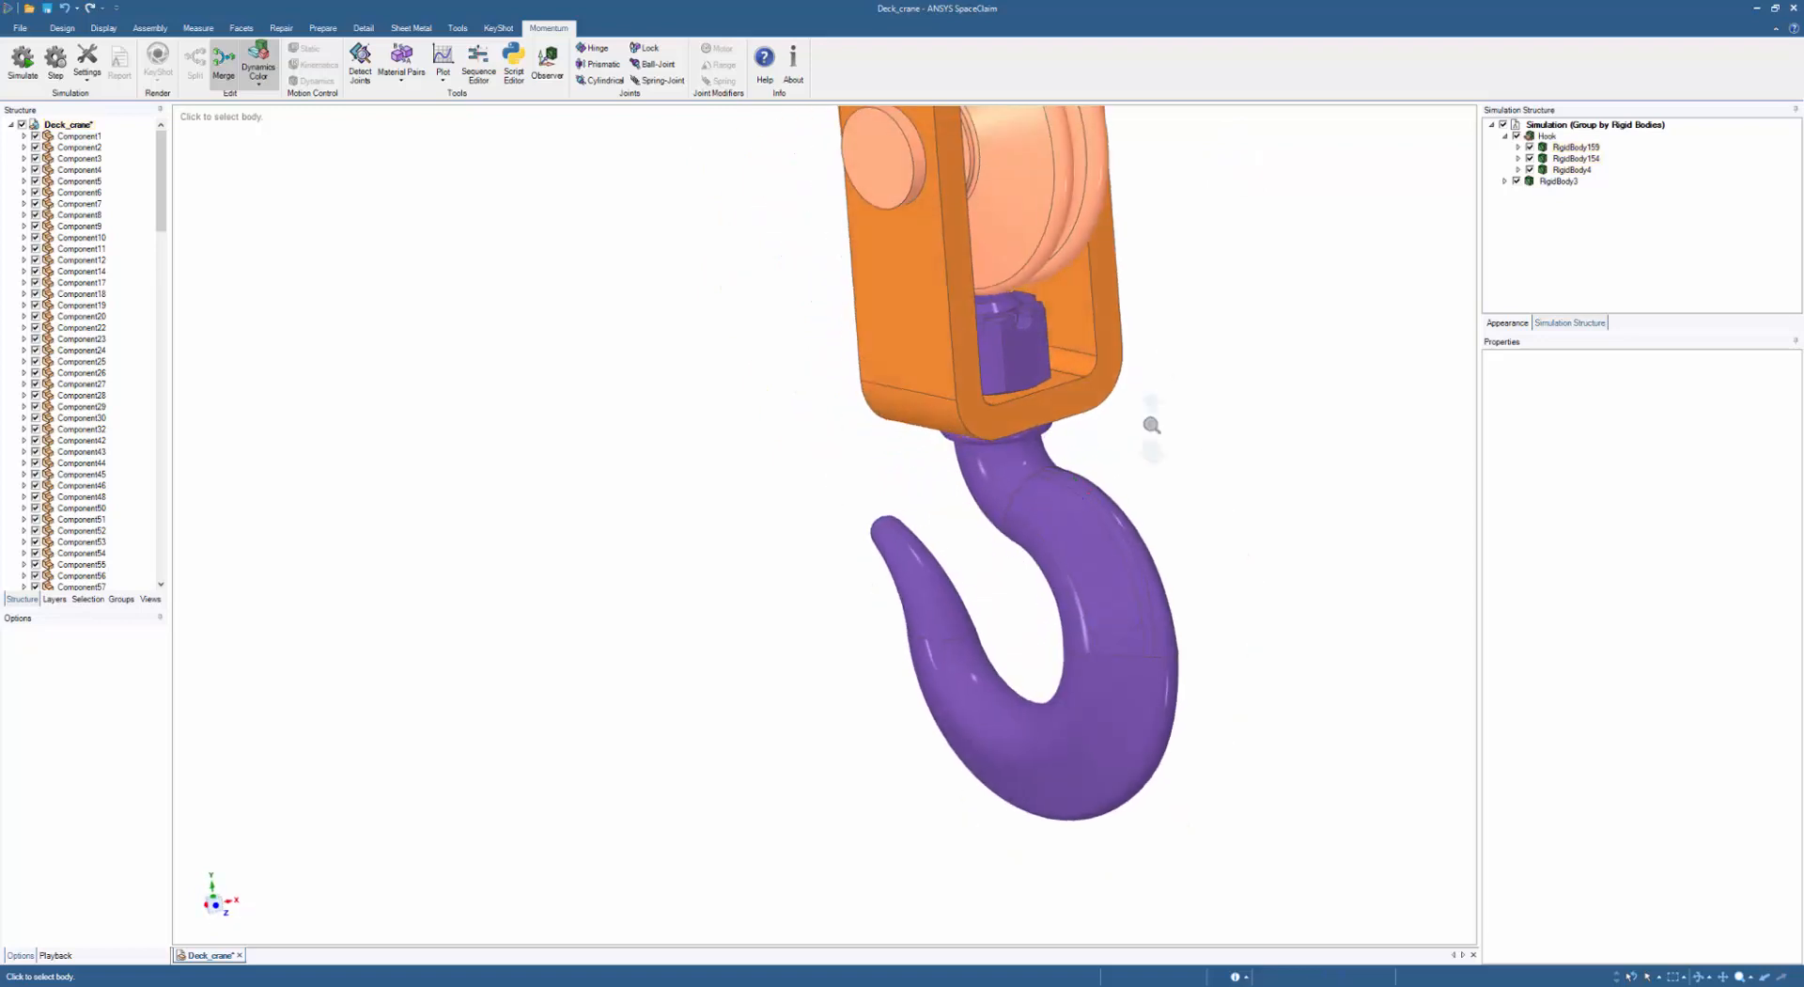
middle_click_drag(1153, 426, 1152, 350, "ctrl")
middle_click_drag(1152, 350, 1193, 436, "shift")
key("h")
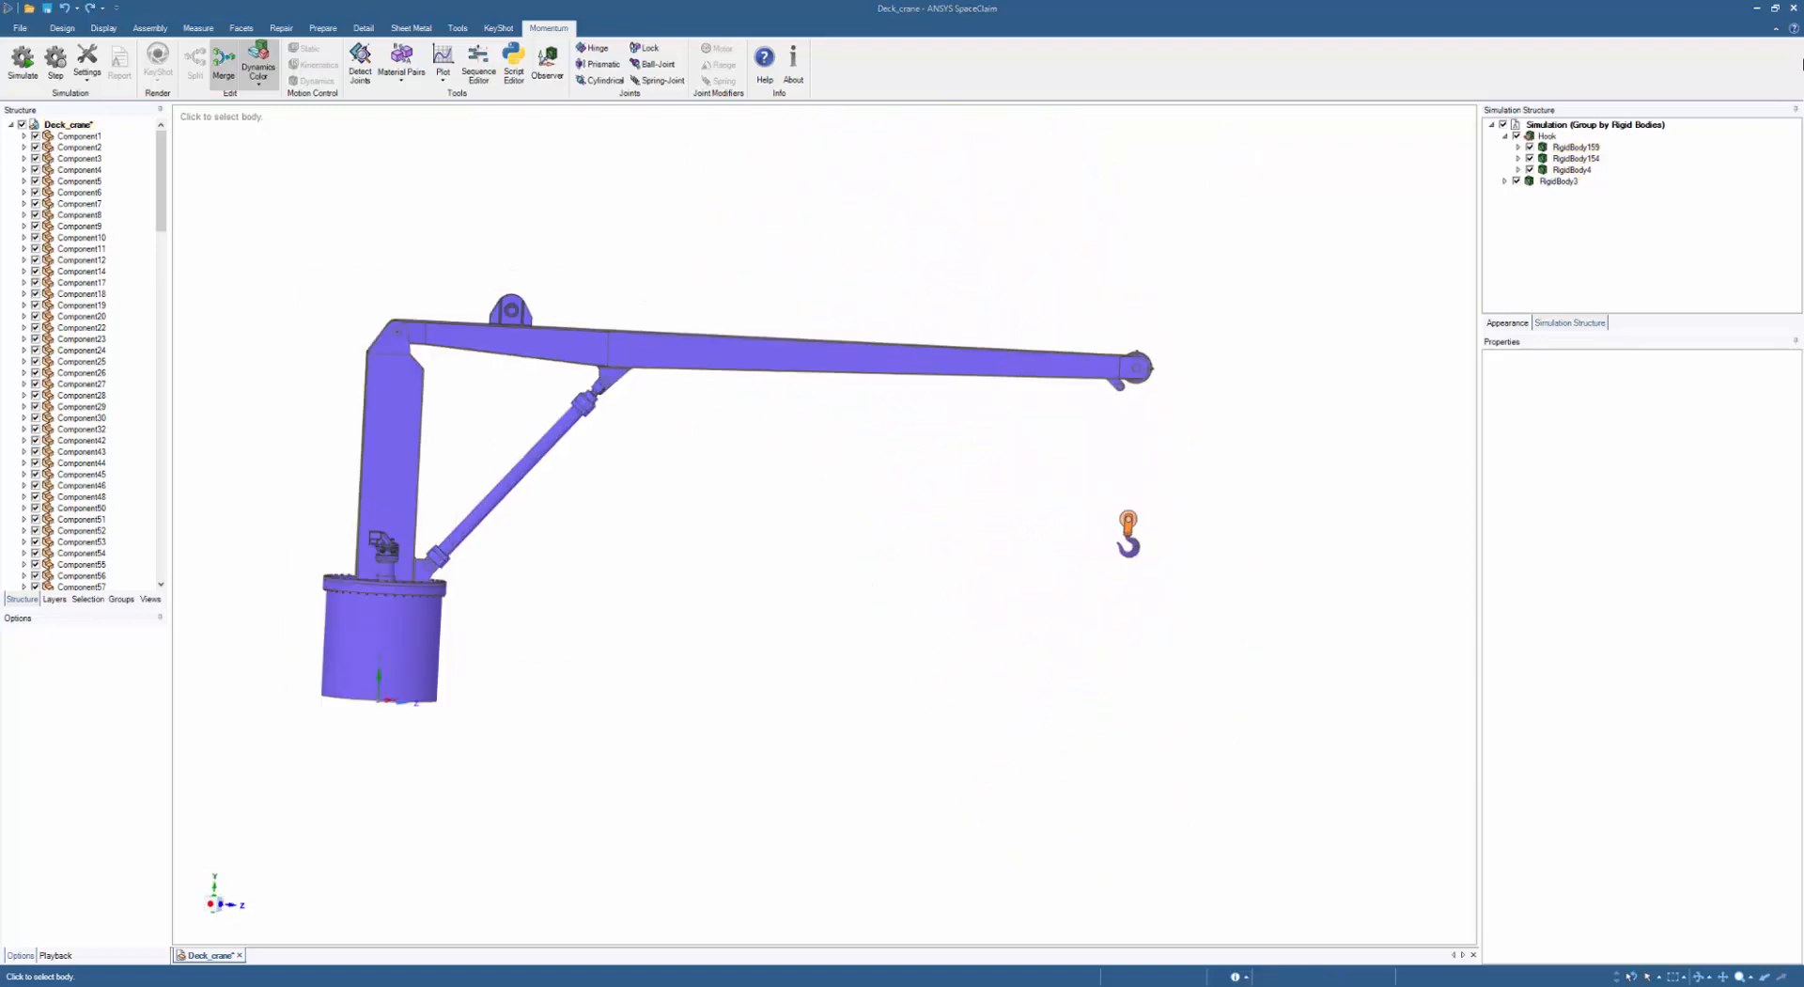
left_click(1560, 182)
right_click(1560, 181)
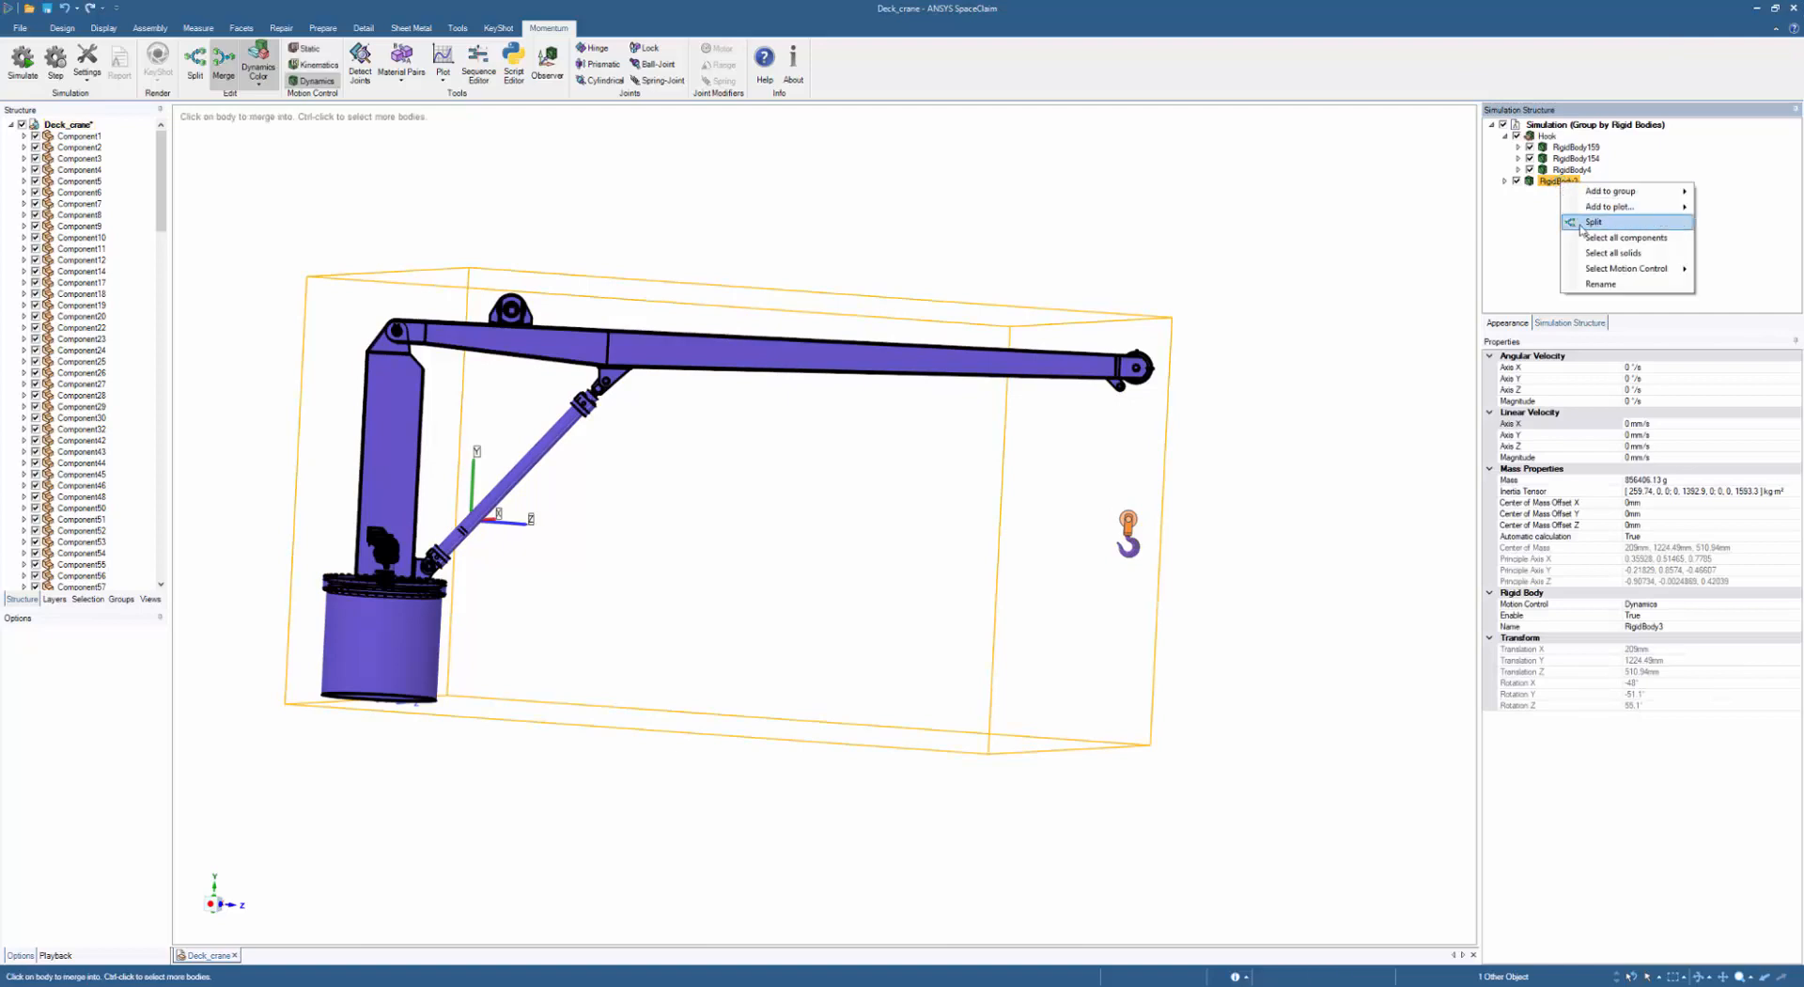
left_click(1585, 223)
- Merge all parts of the cylindrical base and its bolted flange into the column's rigid body
left_click(925, 153)
middle_click_drag(925, 157, 916, 196)
middle_click_drag(504, 404, 578, 635, "ctrl")
middle_click_drag(578, 634, 923, 389, "shift")
left_click(210, 905)
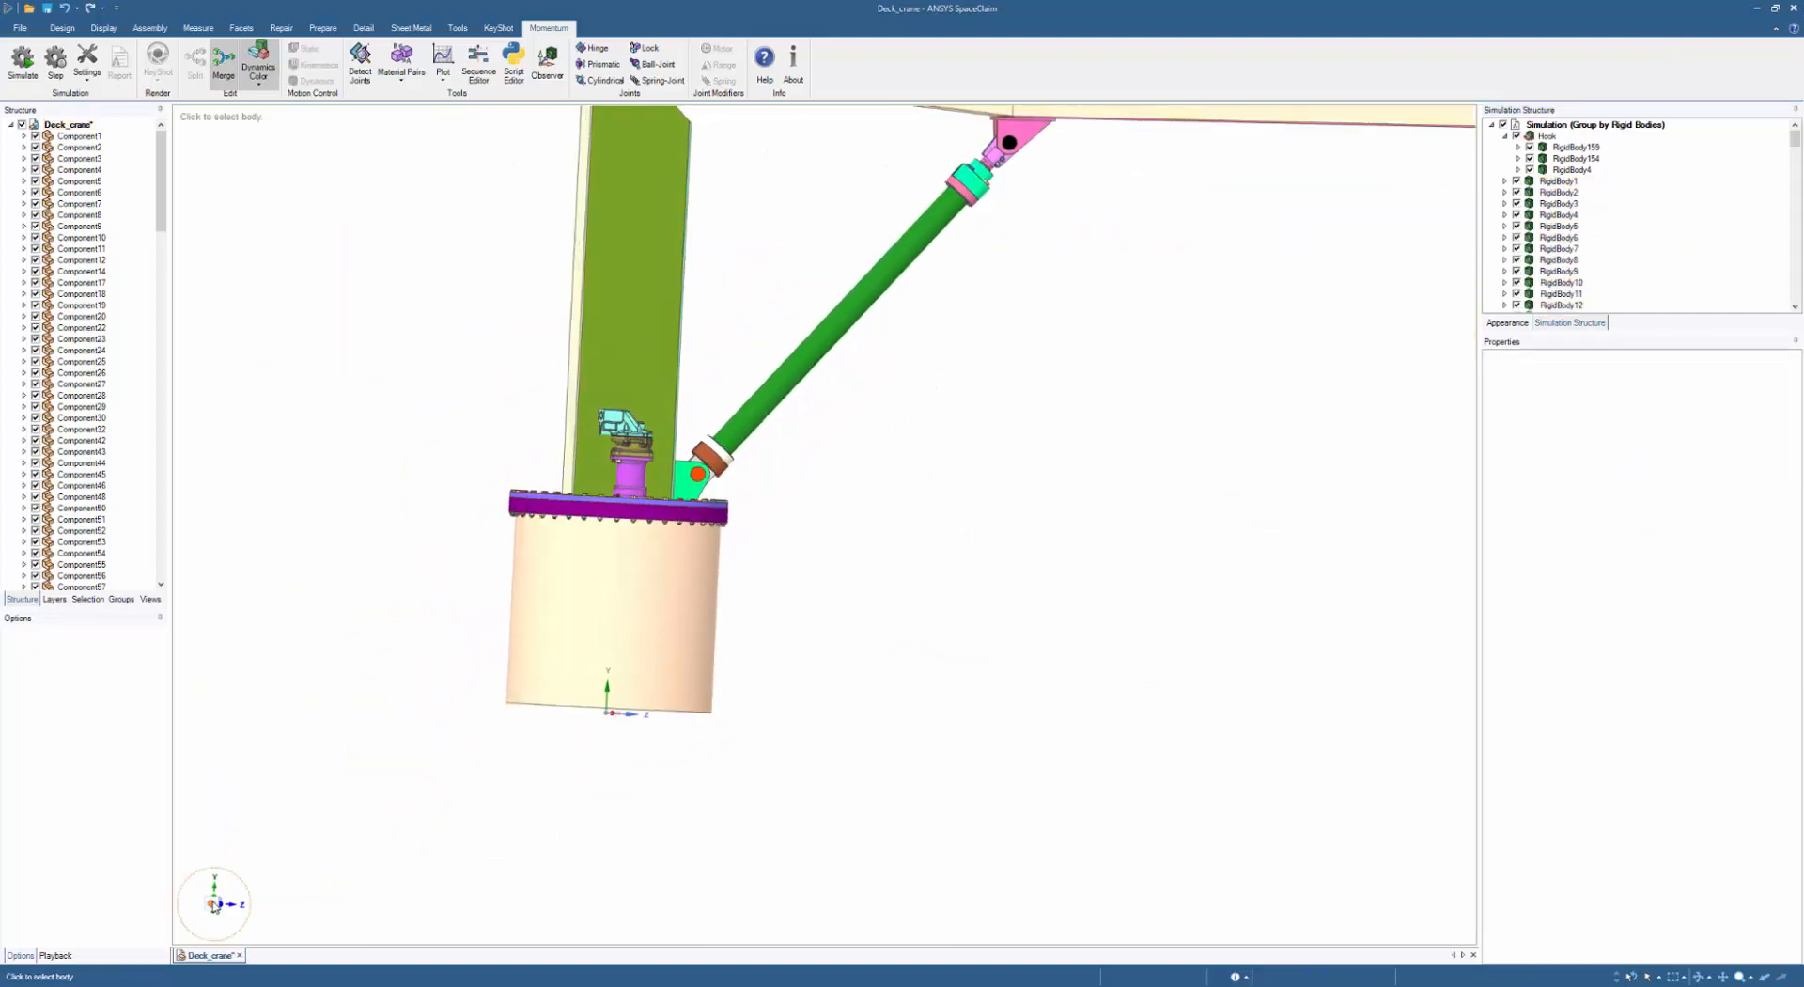
key("Escape")
left_click_drag(433, 802, 946, 512)
right_click(1561, 182)
left_click(450, 767)
left_click_drag(454, 777, 928, 515)
right_click(1028, 432)
left_click(1055, 476)
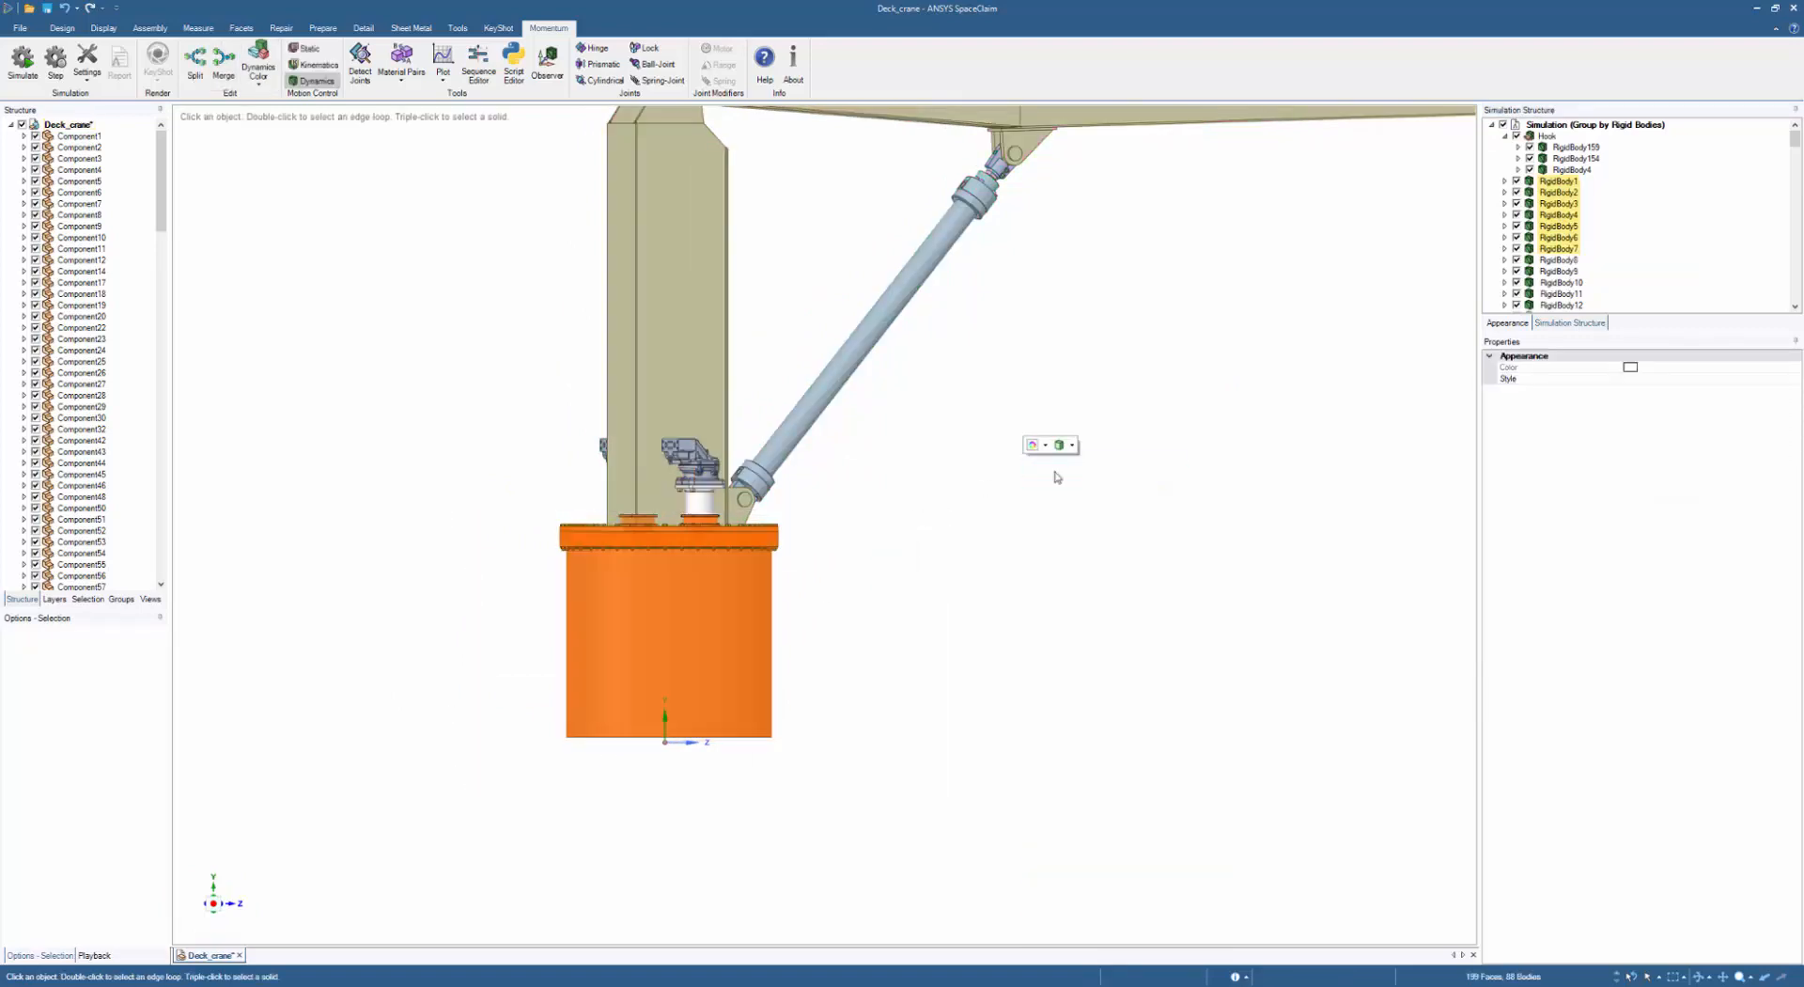
left_click(258, 61)
middle_click_drag(415, 297, 310, 414)
left_click(311, 413)
left_click(233, 67)
- Merge the housing parts of the first motor on the base into the column's rigid body
scroll(555, 473, "up", 5)
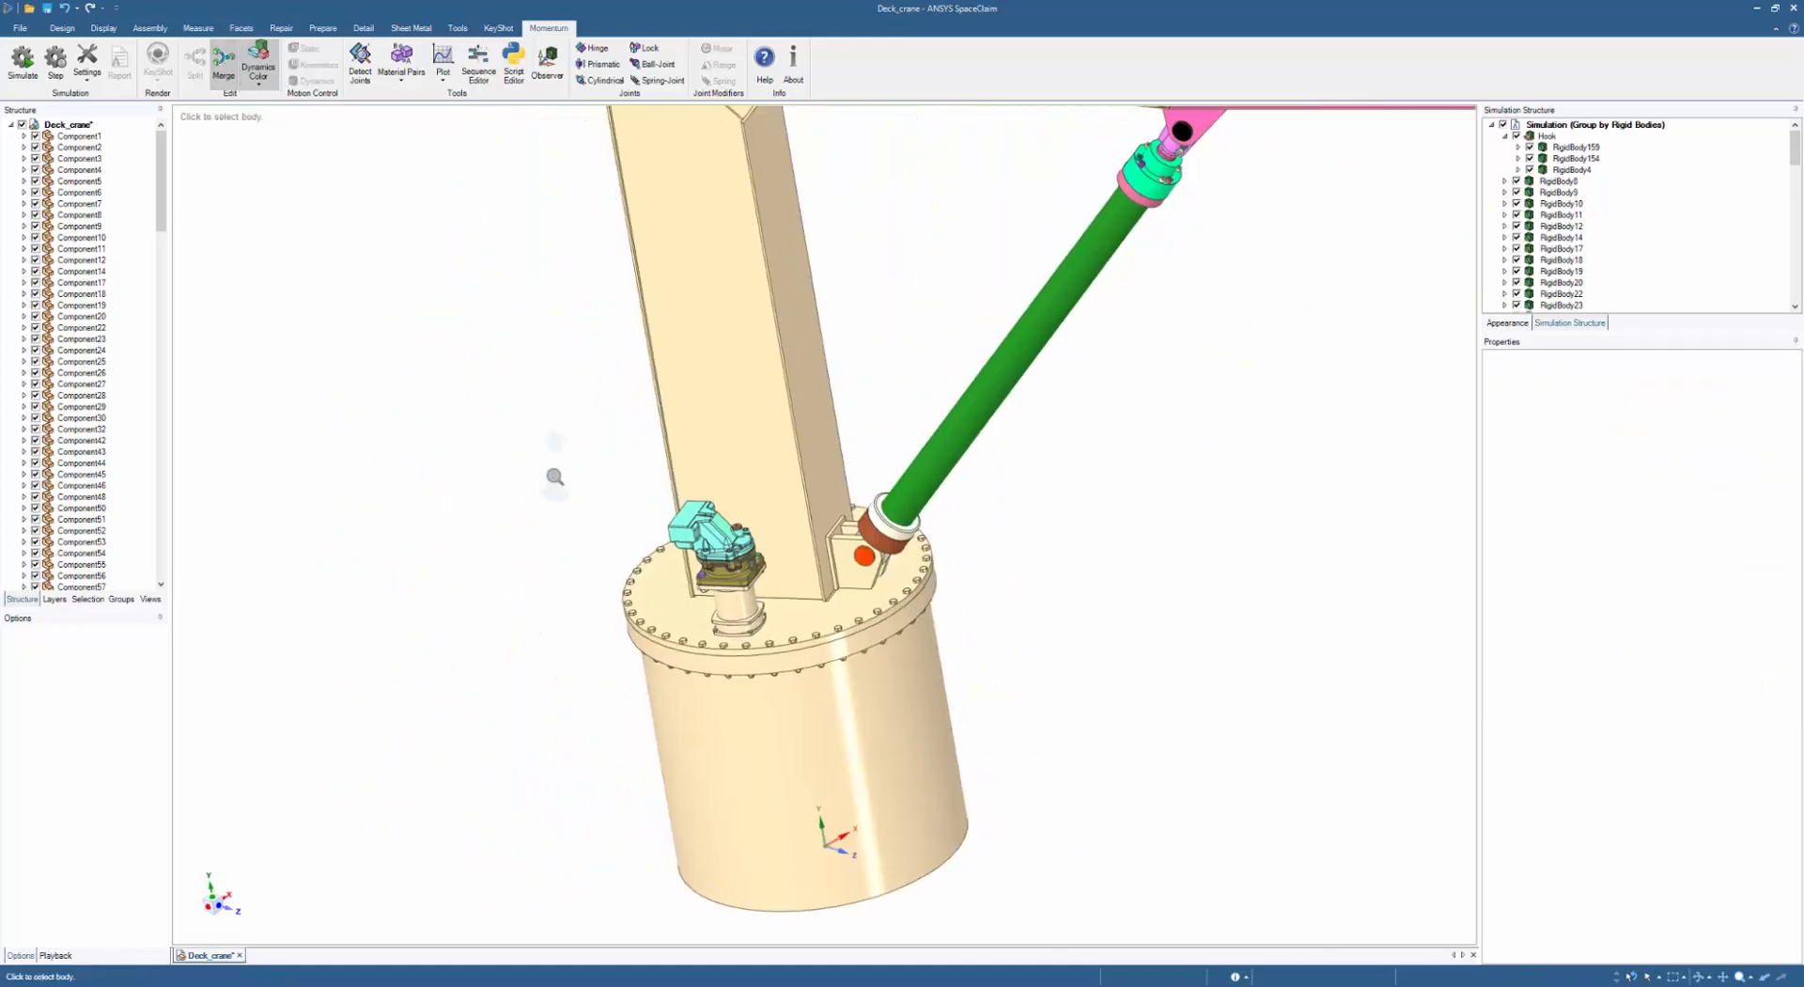
left_click(949, 679)
left_click(969, 748, "ctrl")
left_click(852, 811)
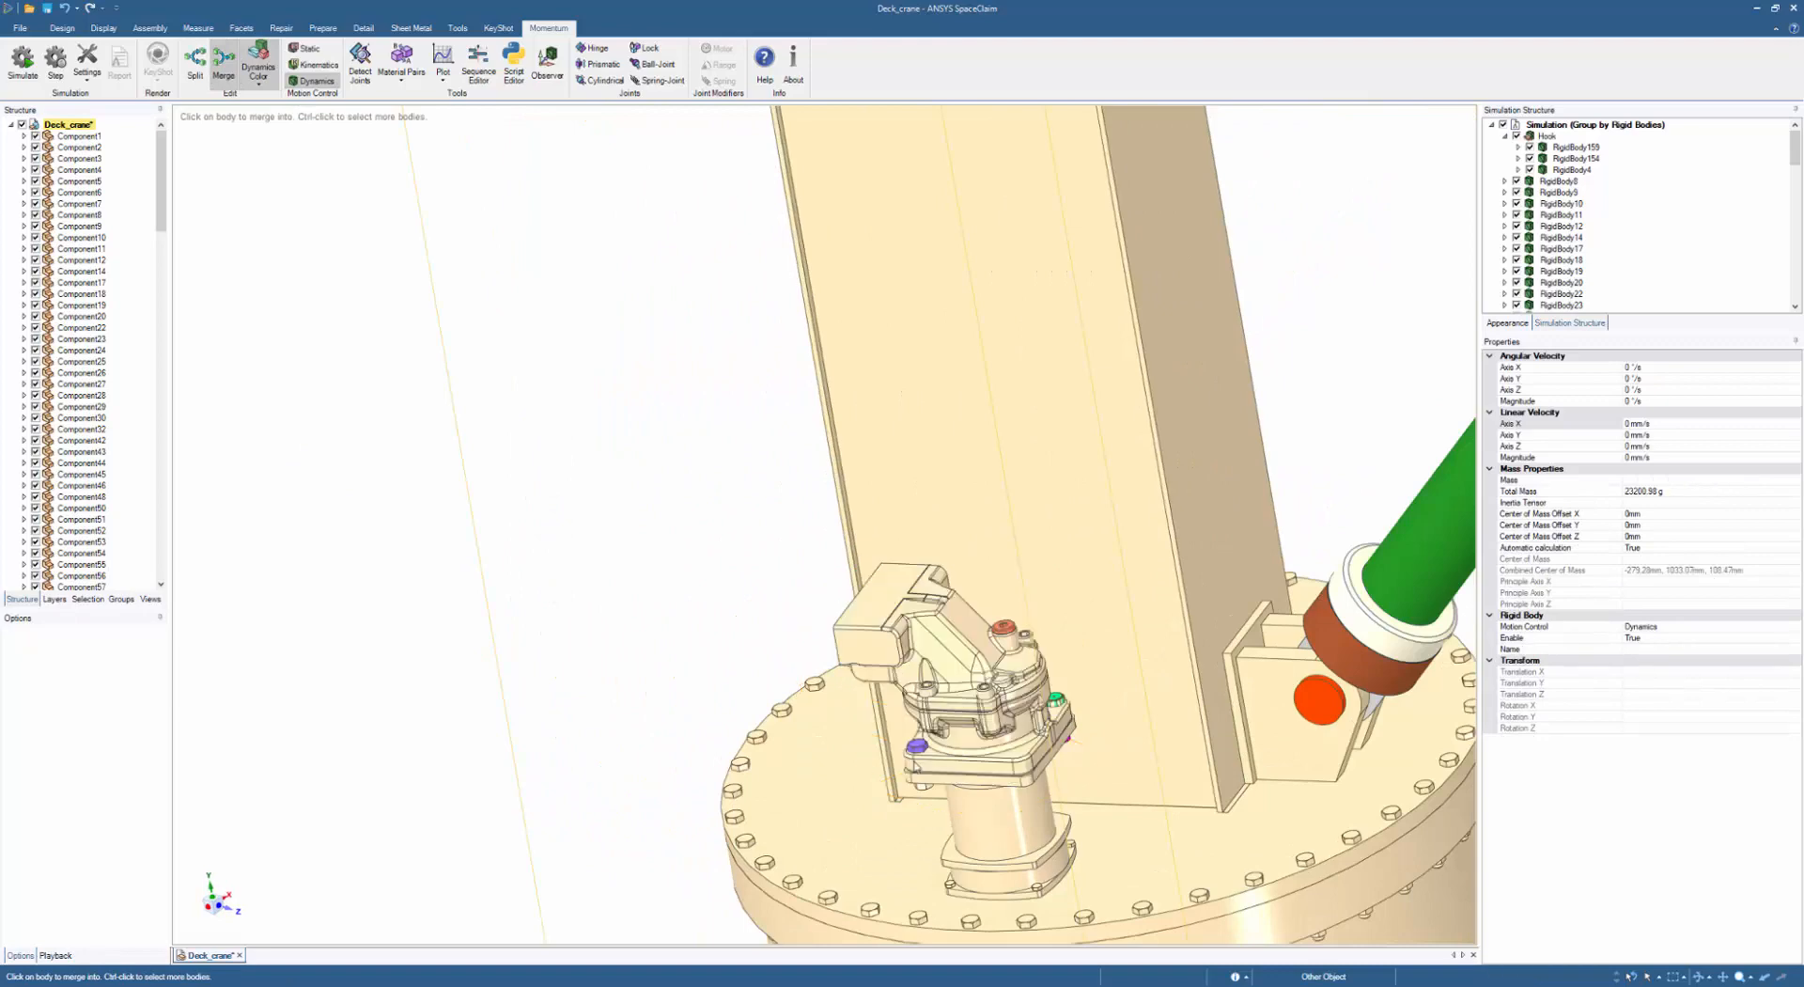
- Merge the first motor's remaining bolts and nuts into the column's rigid body
scroll(966, 733, "up", 3)
left_click(875, 757)
left_click(1041, 531, "ctrl")
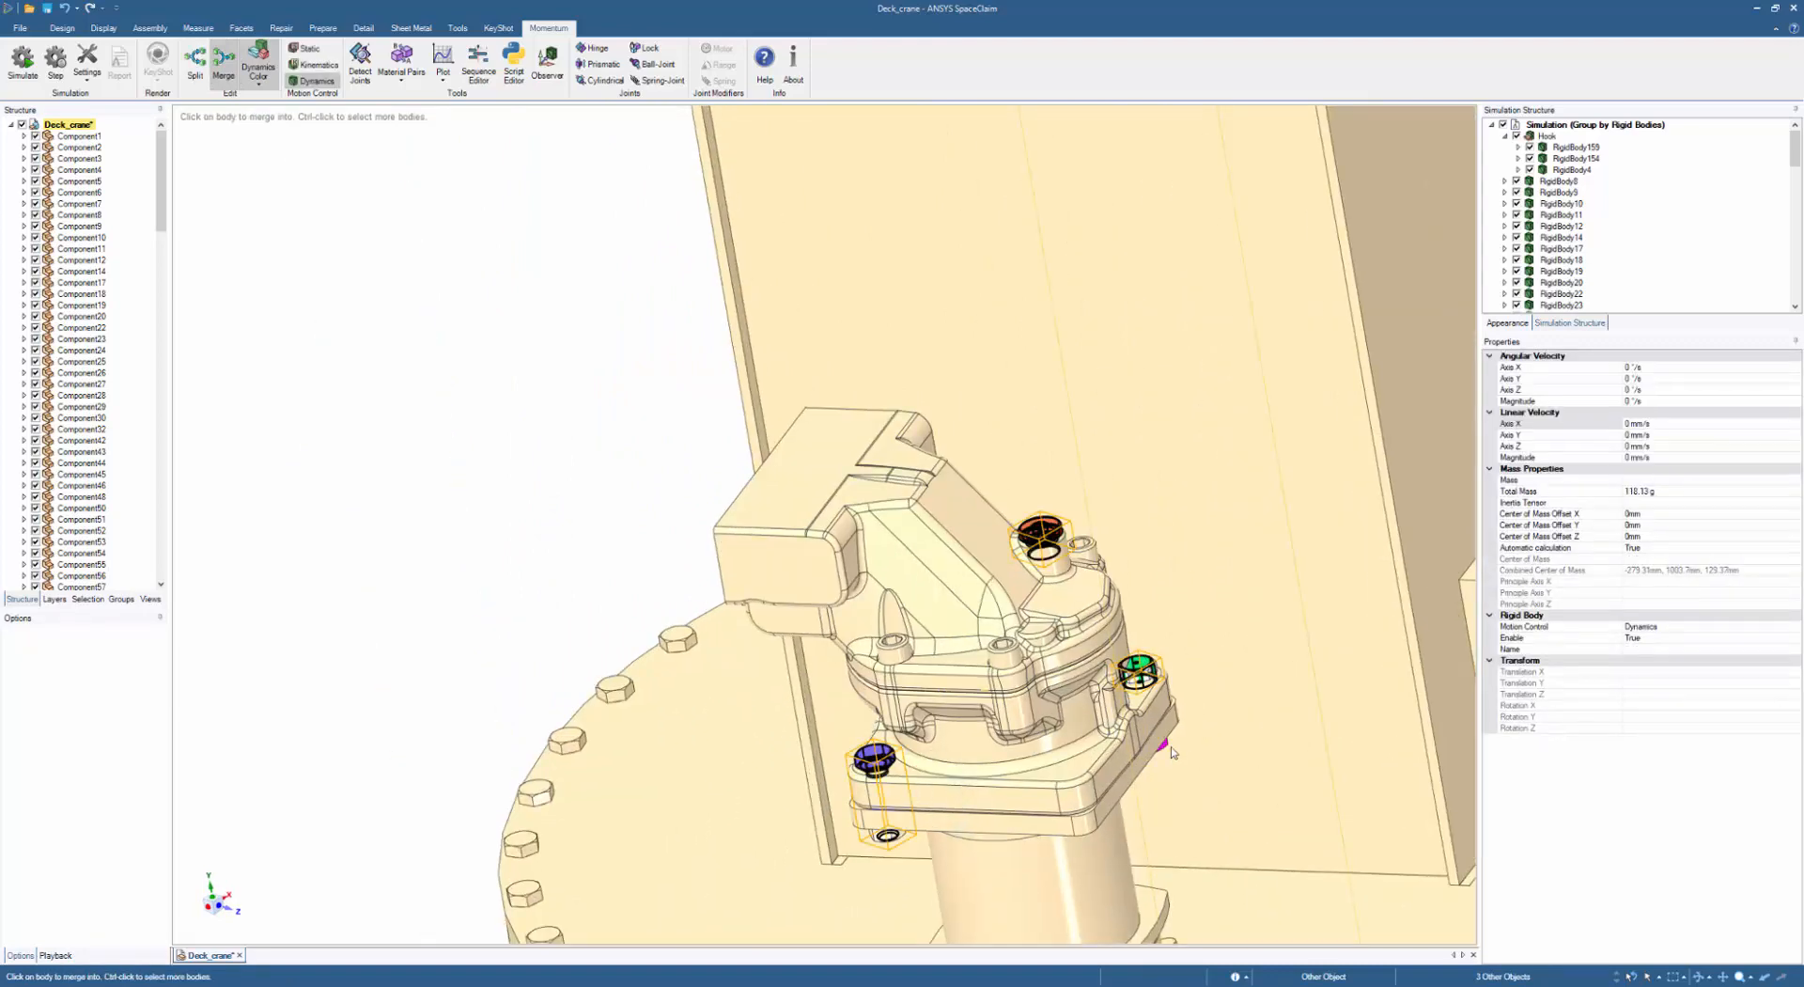
left_click(1210, 773)
middle_click_drag(1210, 774, 1067, 765)
left_click(756, 661)
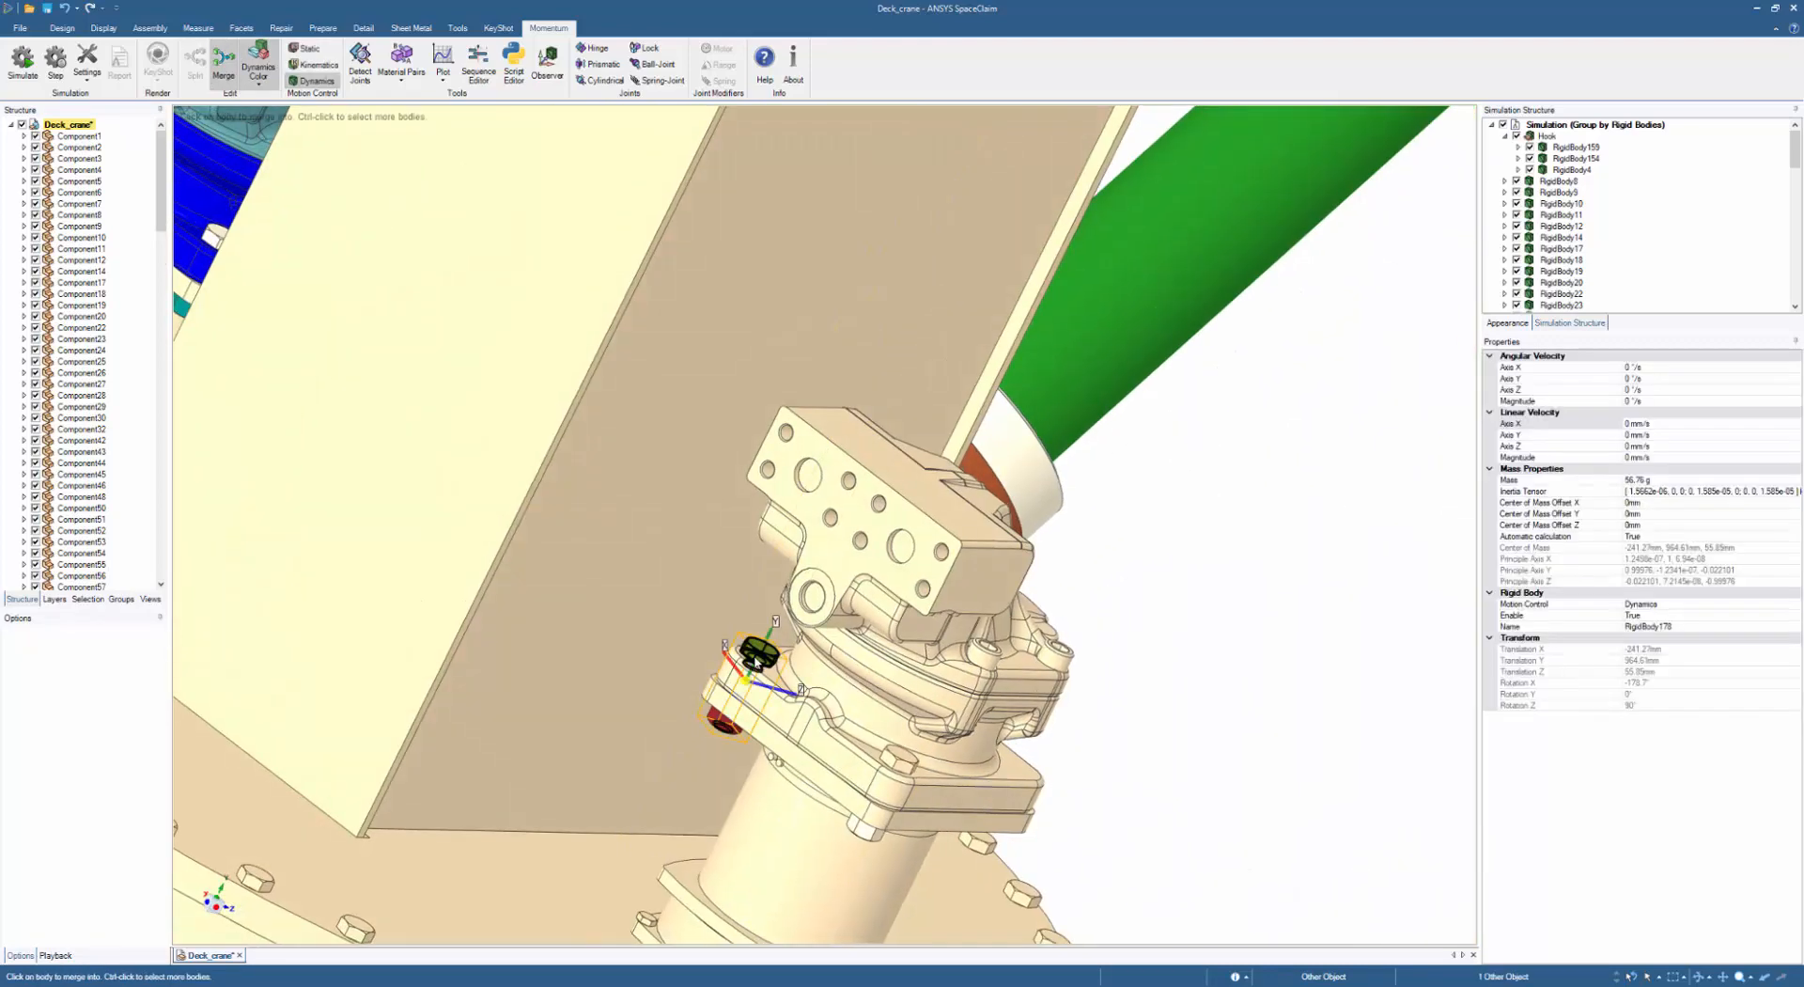
left_click(907, 688)
- Merge the pin at the lift cylinder's lower end into the column's rigid body
middle_click_drag(907, 688, 834, 636)
scroll(833, 633, "down", 3)
middle_click_drag(1130, 705, 653, 602)
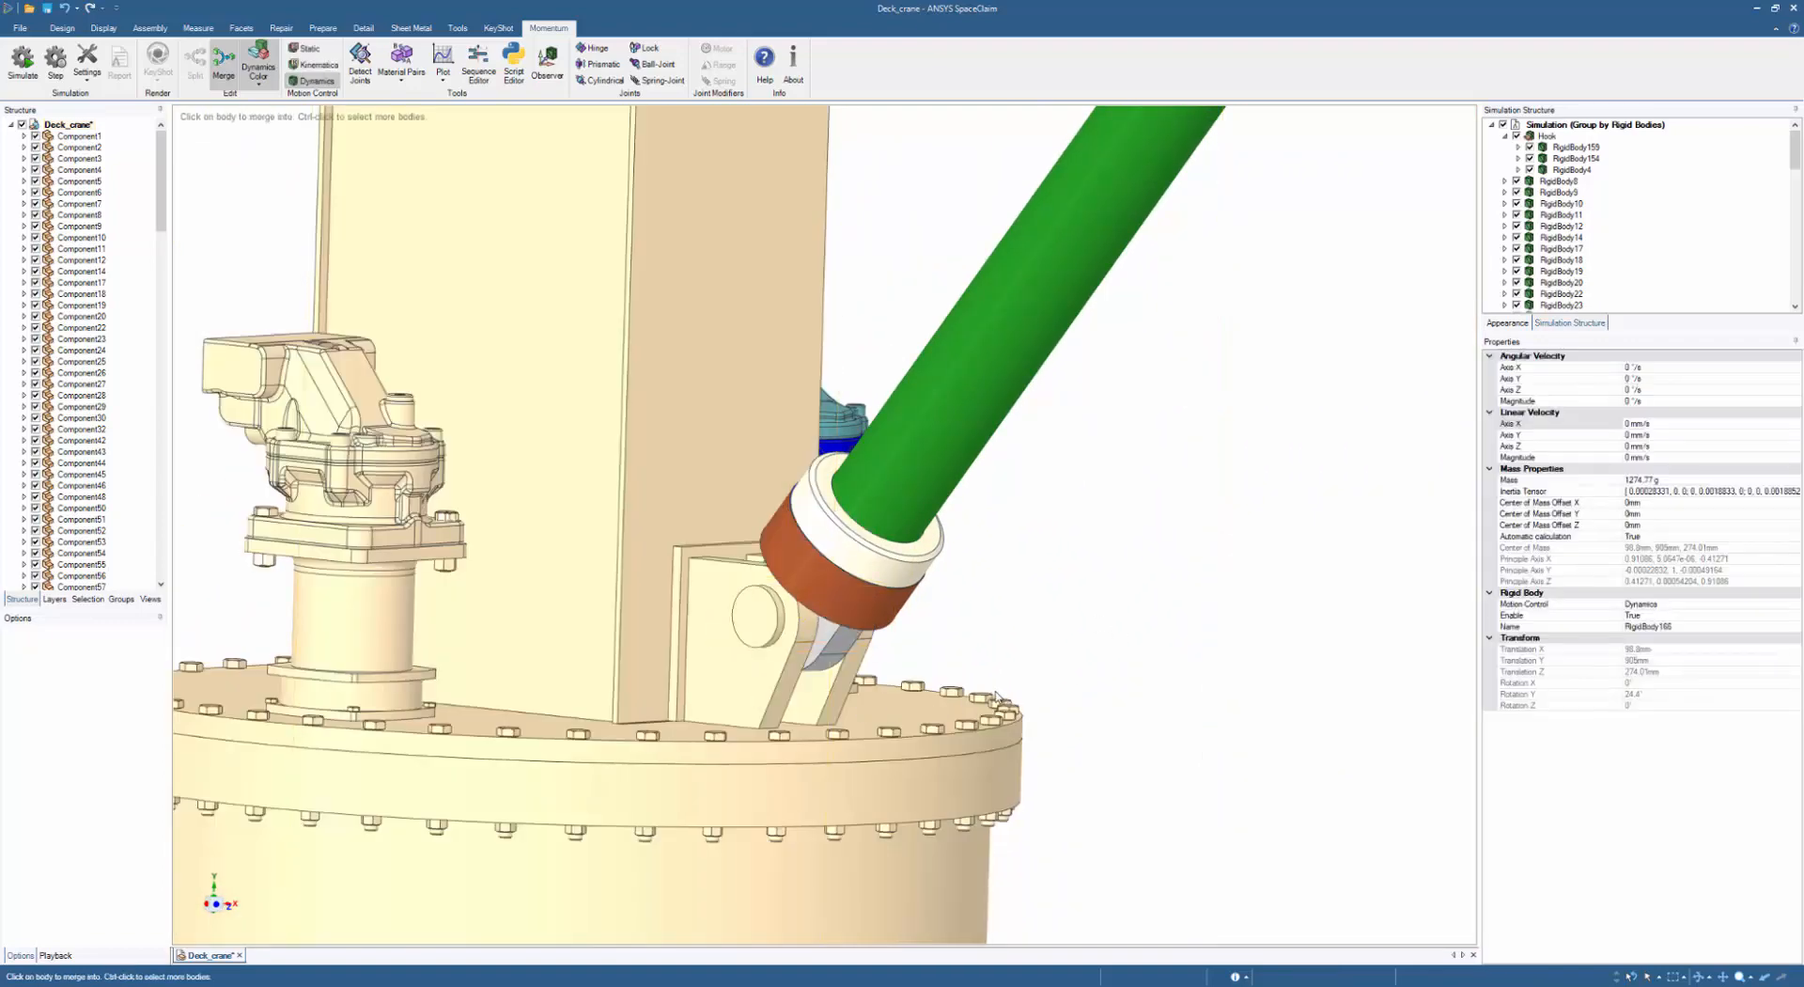
left_click(996, 695)
- Merge all parts and bolts of the second motor on the base into the column's rigid body
middle_click_drag(996, 695, 715, 658)
scroll(1060, 598, "up", 4)
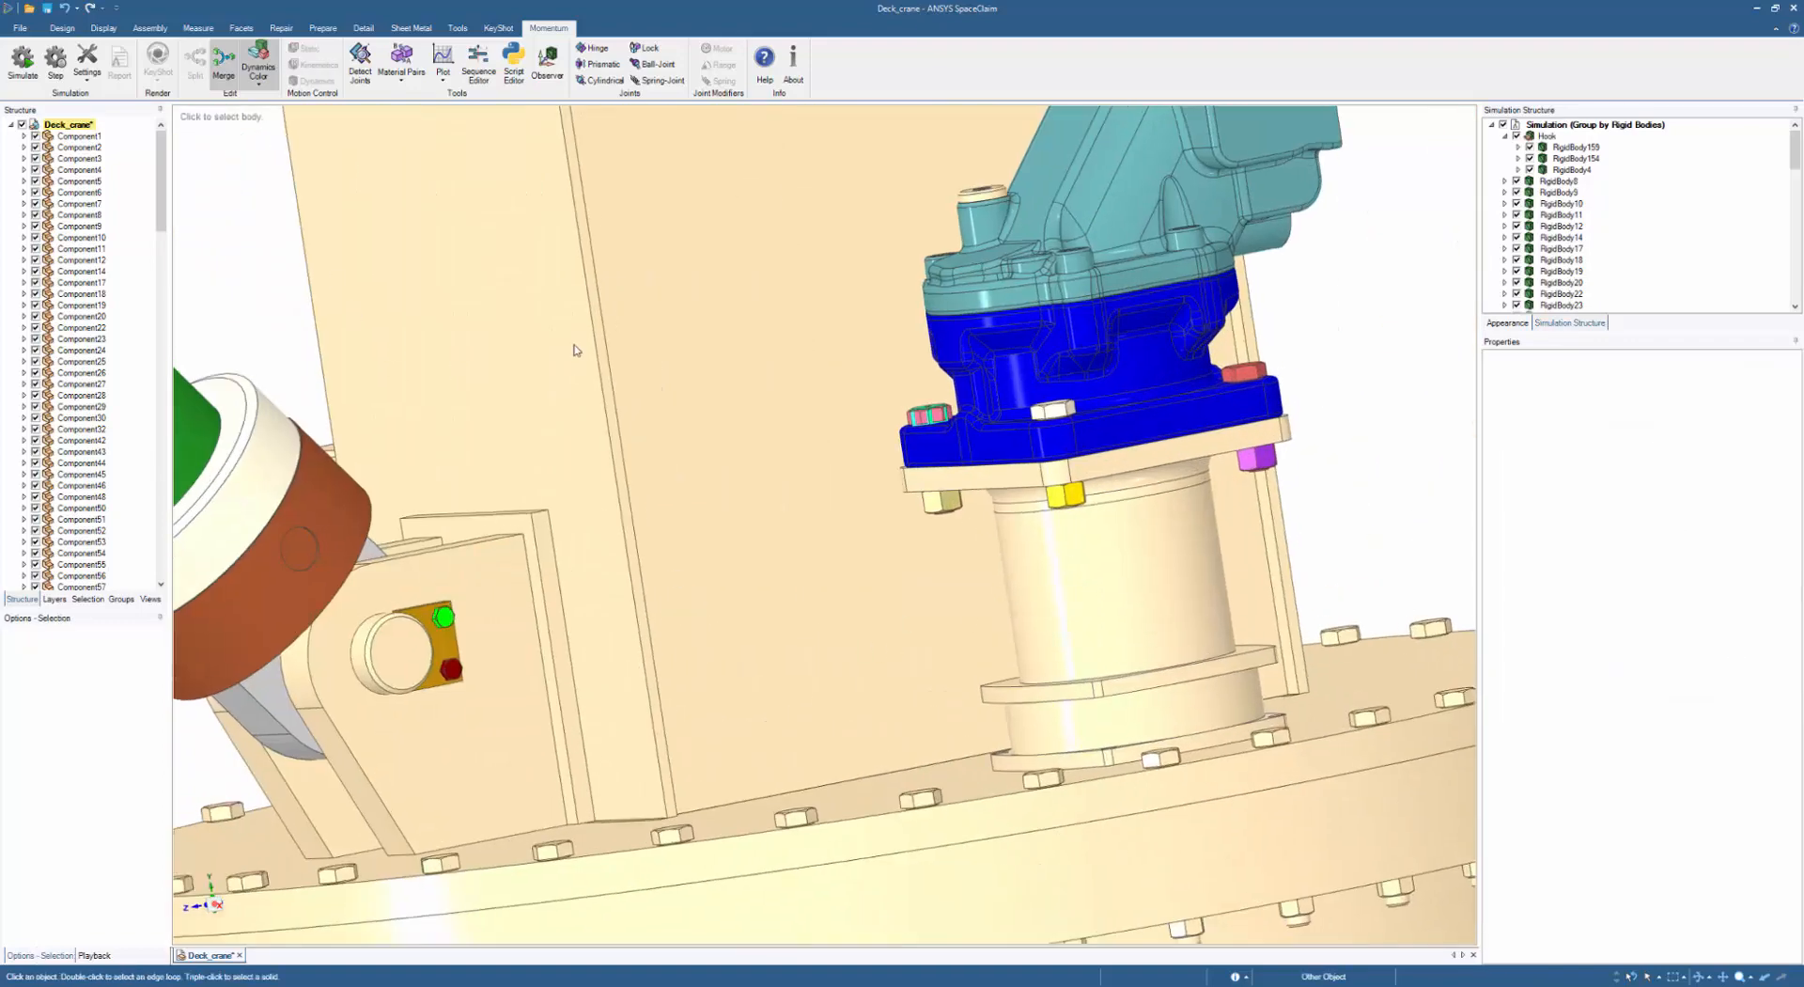
left_click(225, 64)
left_click(814, 608)
scroll(875, 638, "down", 4)
left_click_drag(834, 641, 1165, 351)
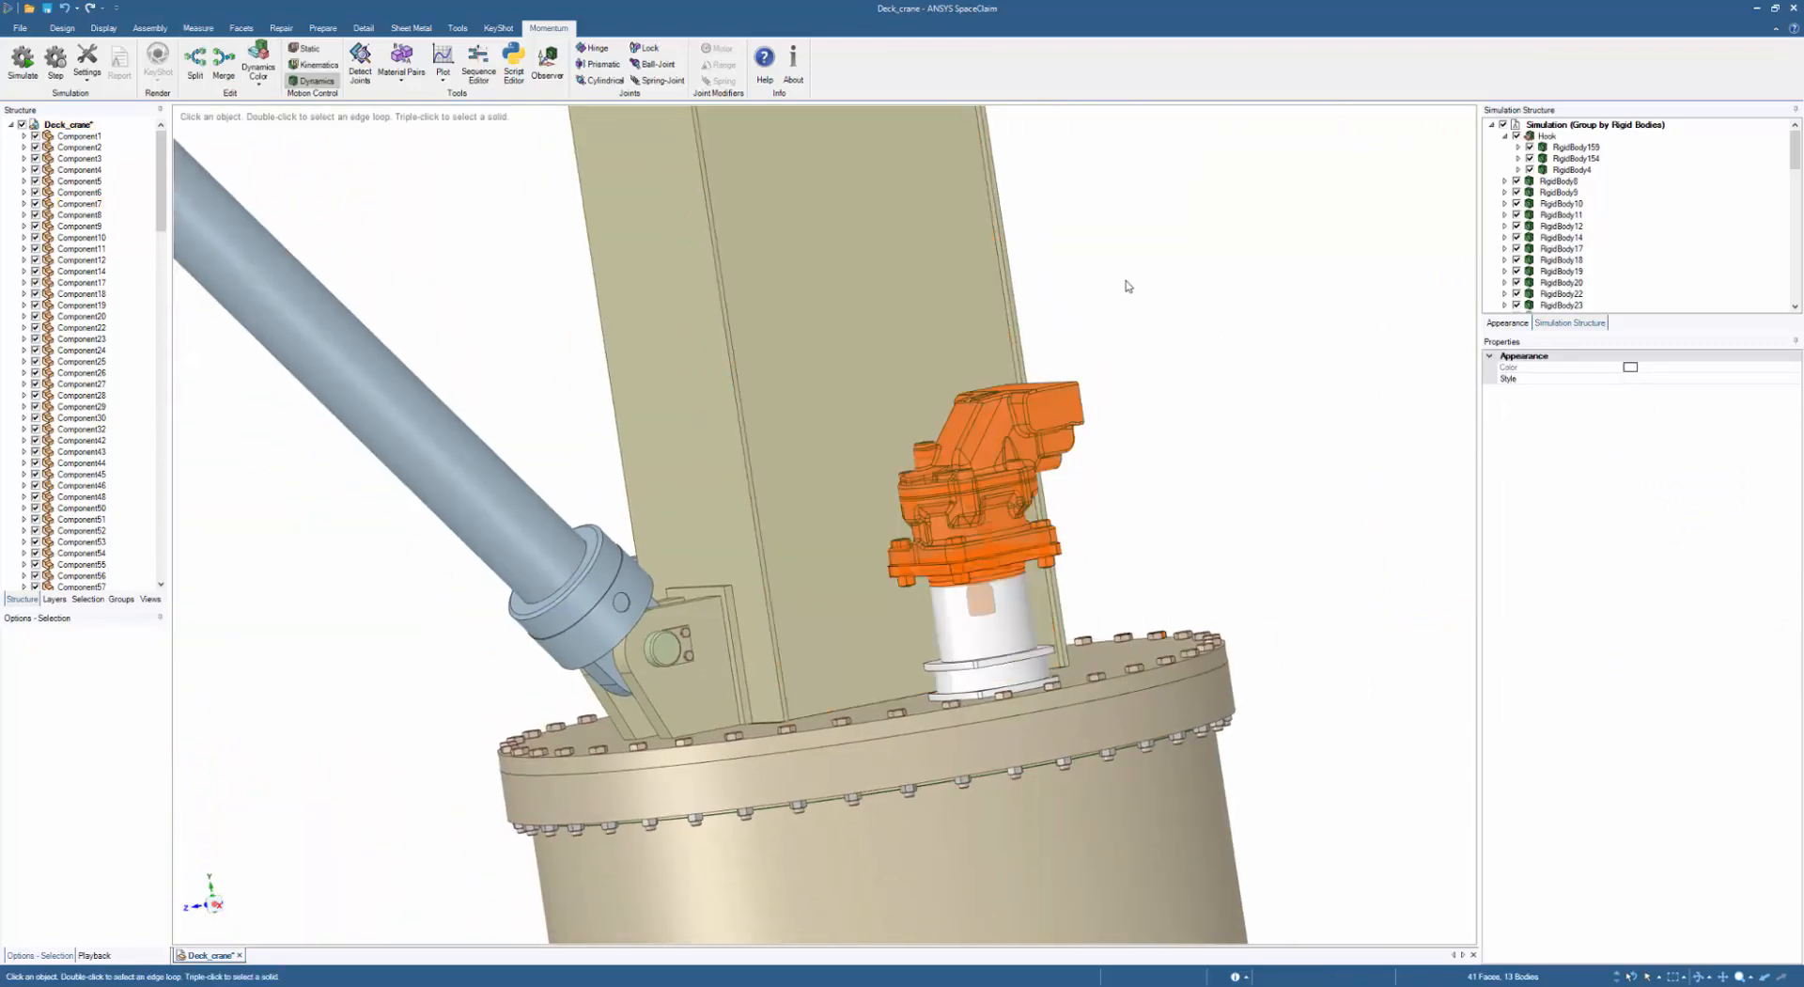
left_click(226, 62)
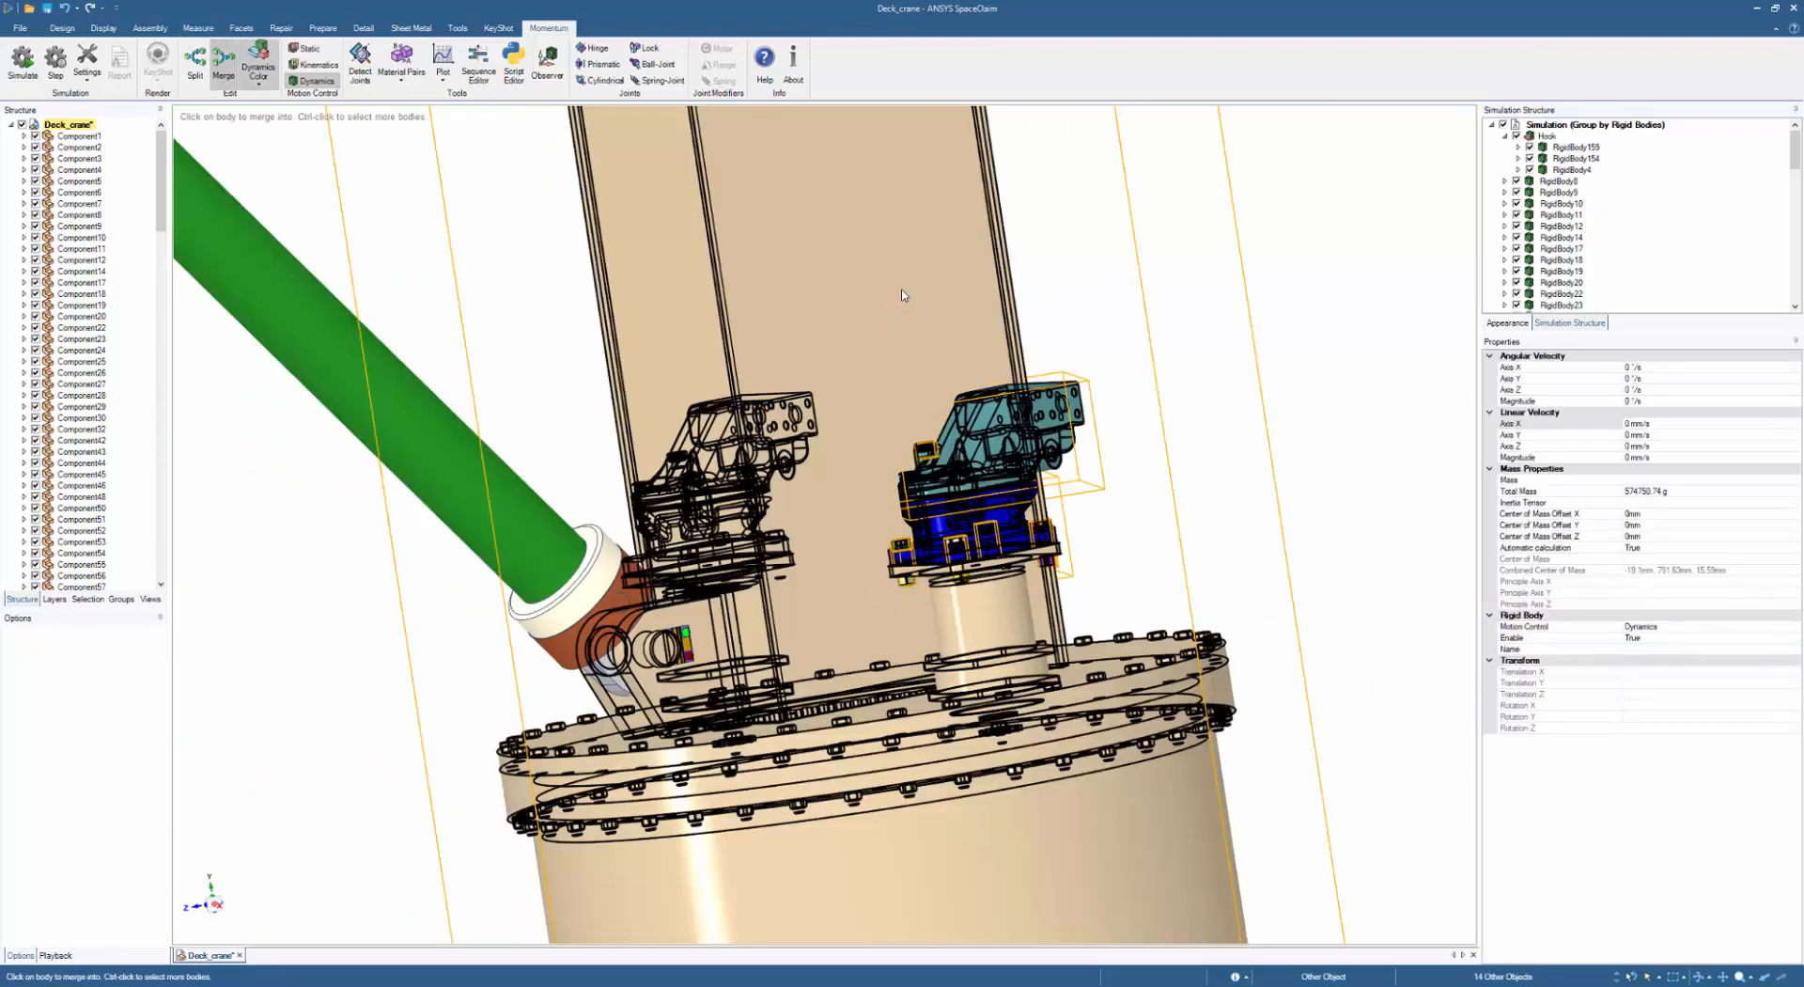
left_click(902, 296)
- Merge the lower pin's lock plate and its two bolts into the column's rigid body
scroll(691, 672, "up", 5)
left_click(682, 621)
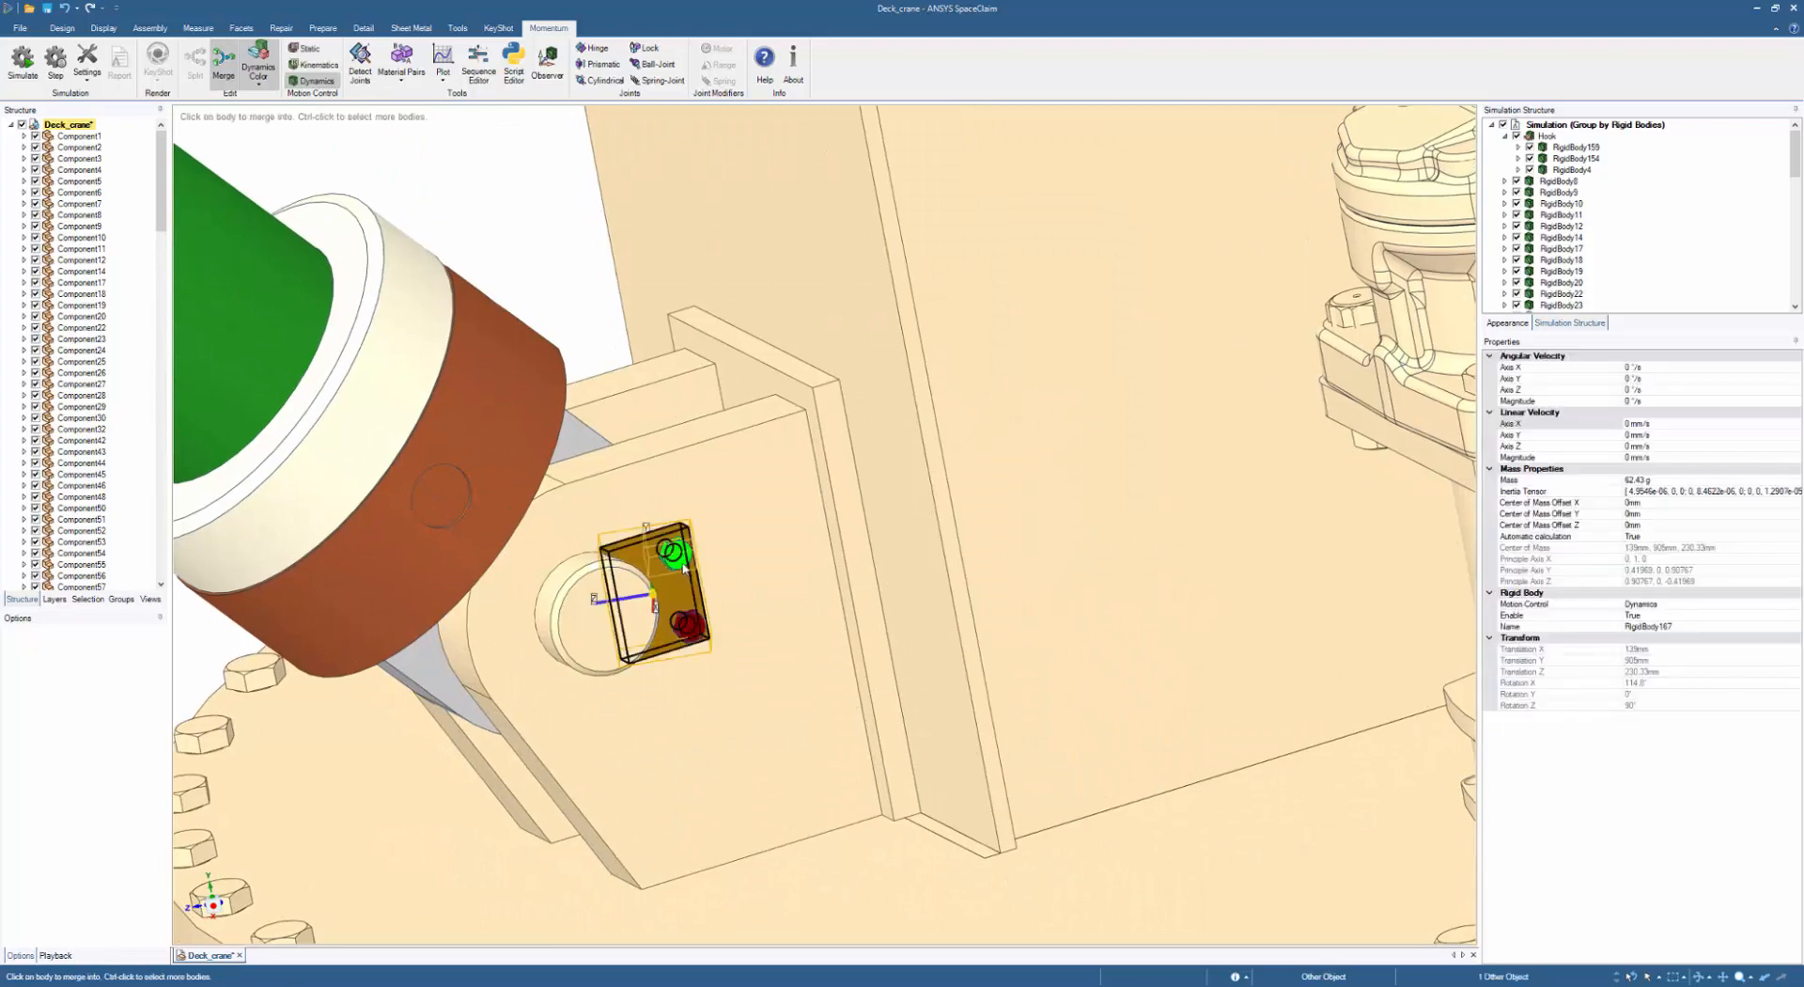
left_click(738, 705)
- Merge the column and base into the rigid body of the boom's hinge pin
scroll(738, 696, "down", 10)
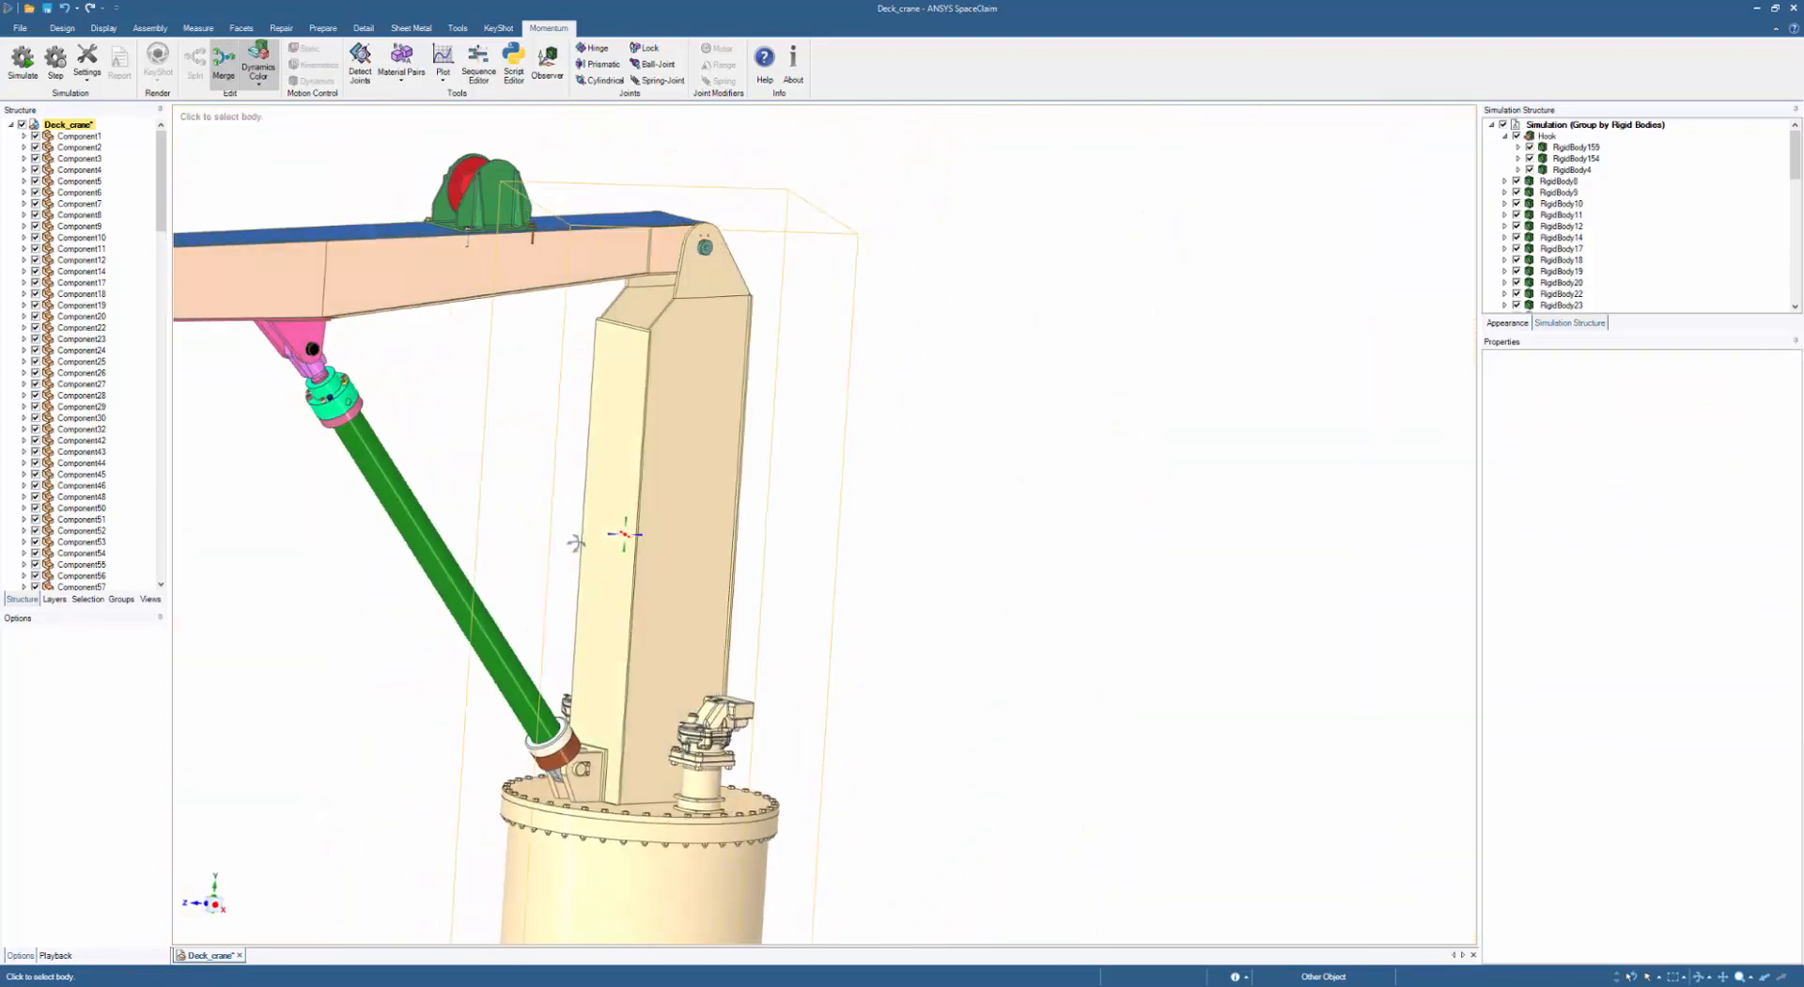
middle_click_drag(576, 542, 639, 535)
scroll(693, 200, "up", 8)
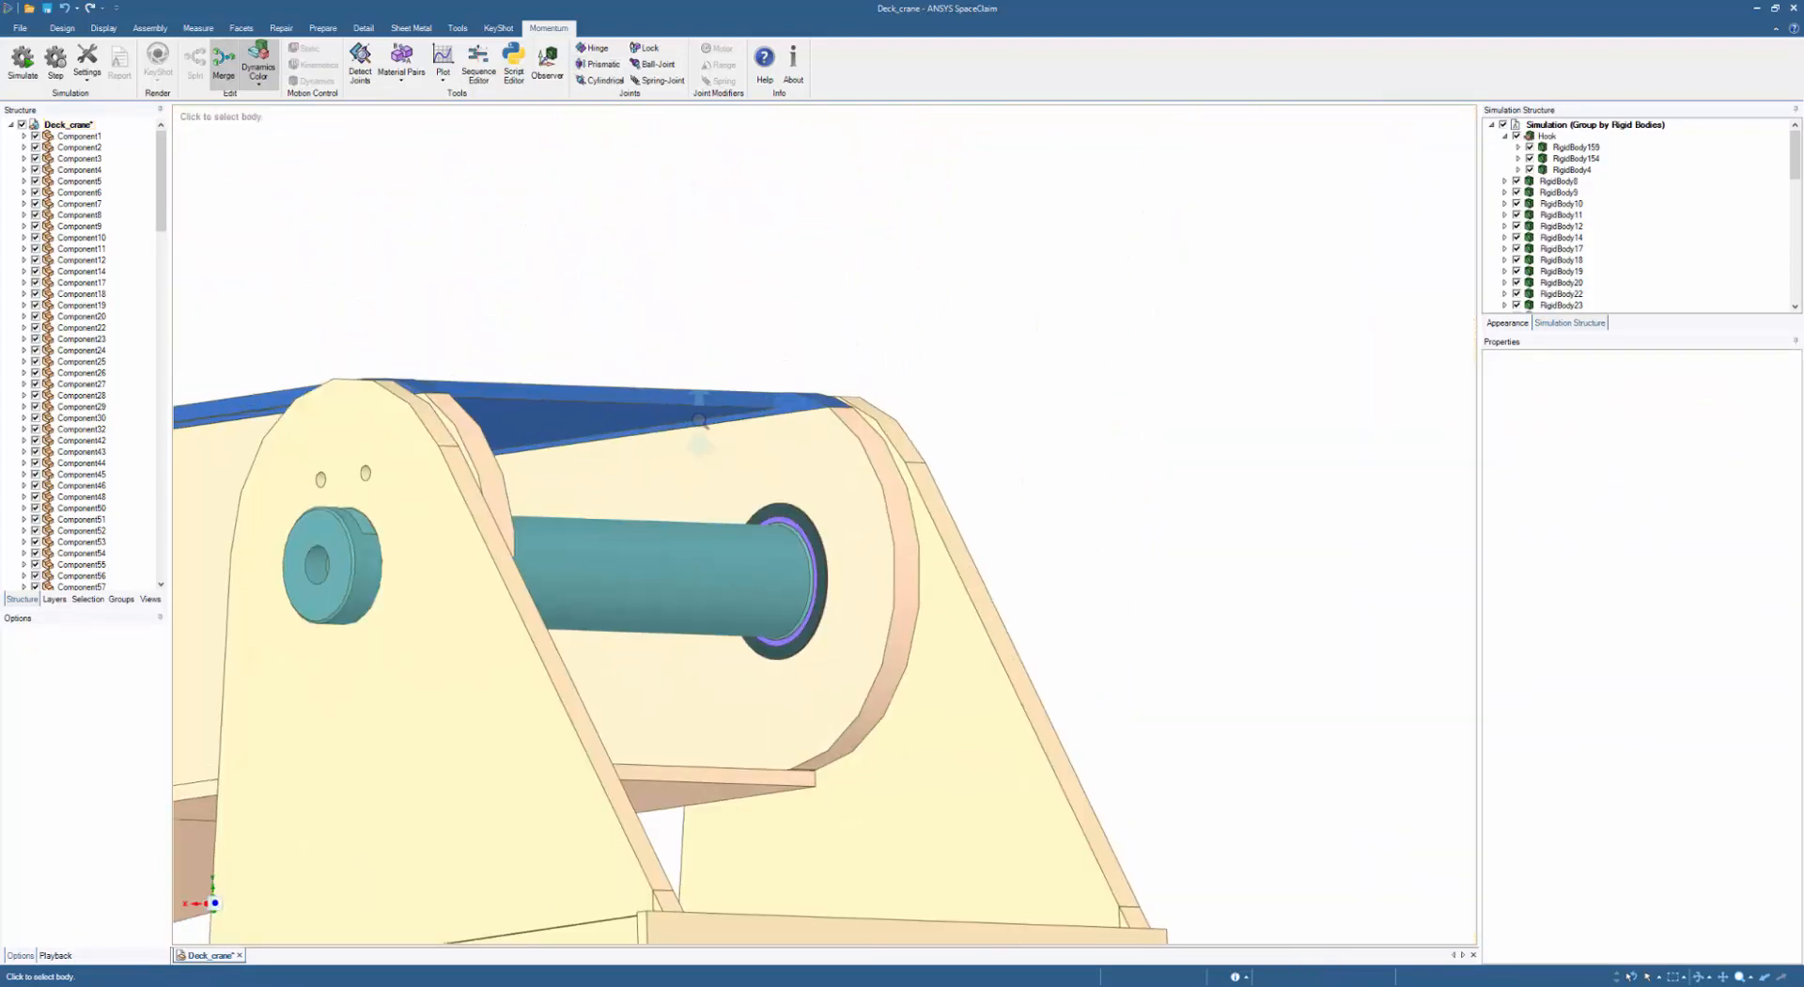
middle_click_drag(705, 410, 815, 520)
scroll(899, 435, "down", 5)
scroll(939, 555, "up", 6)
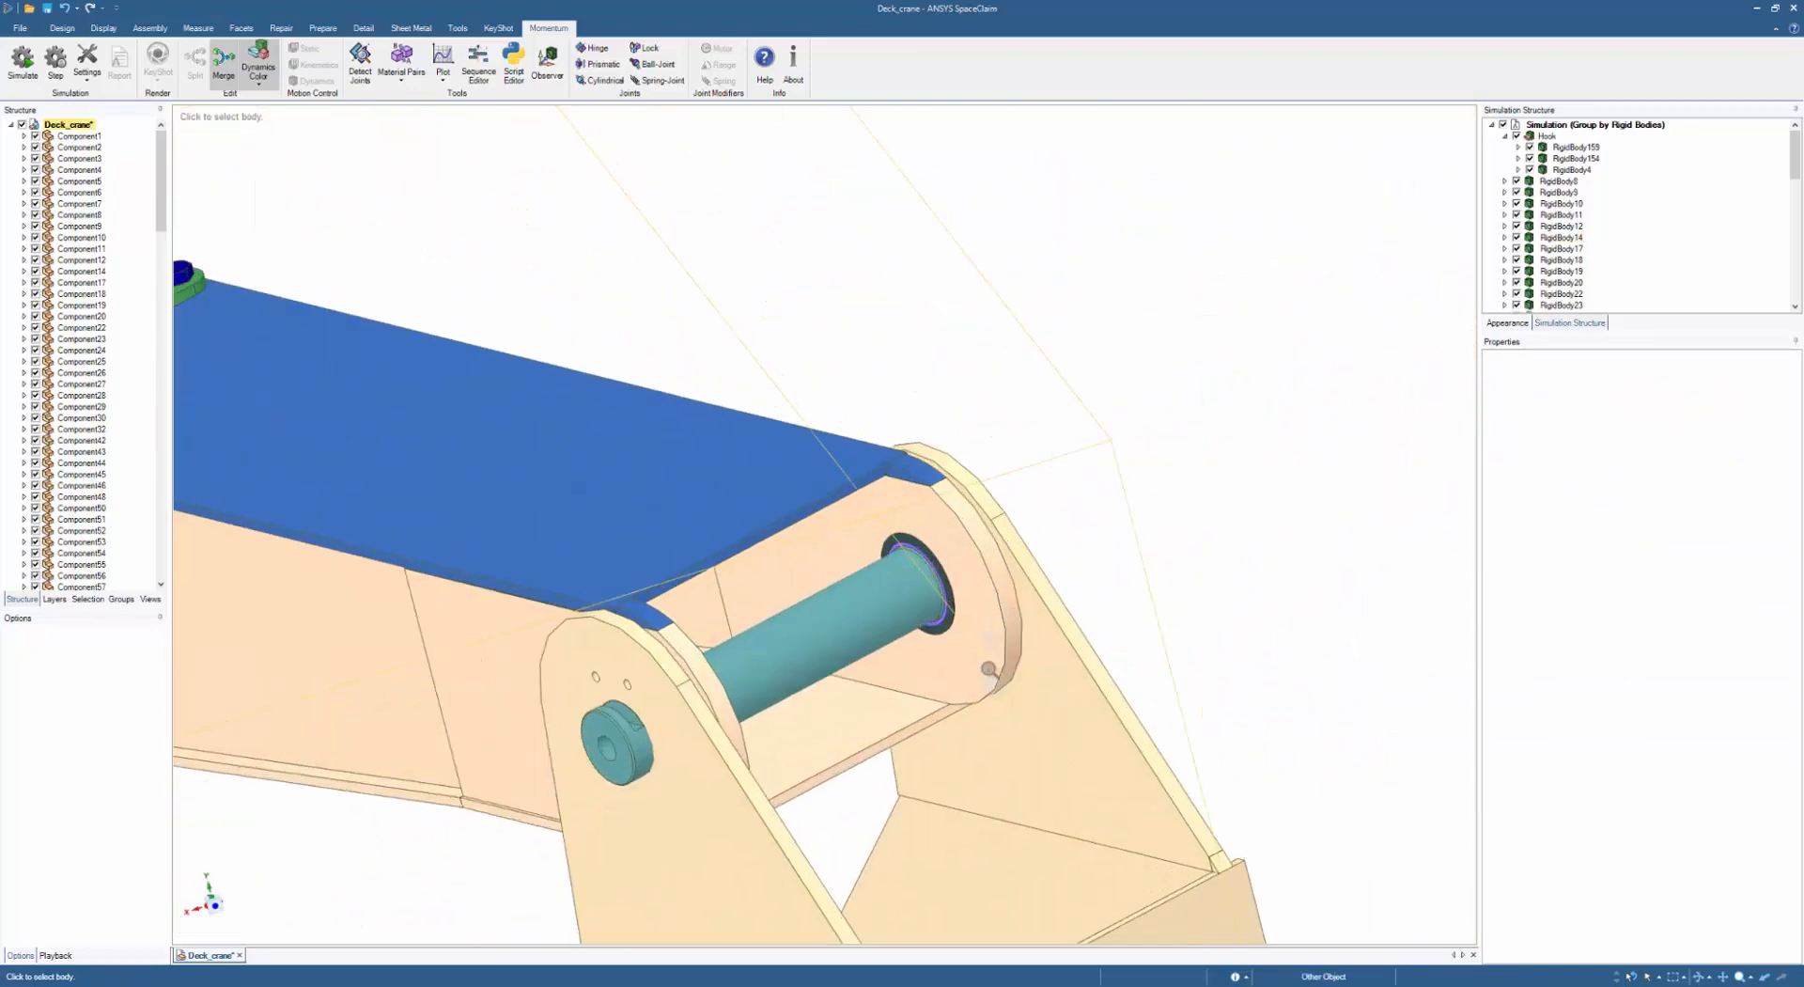
left_click(1069, 784)
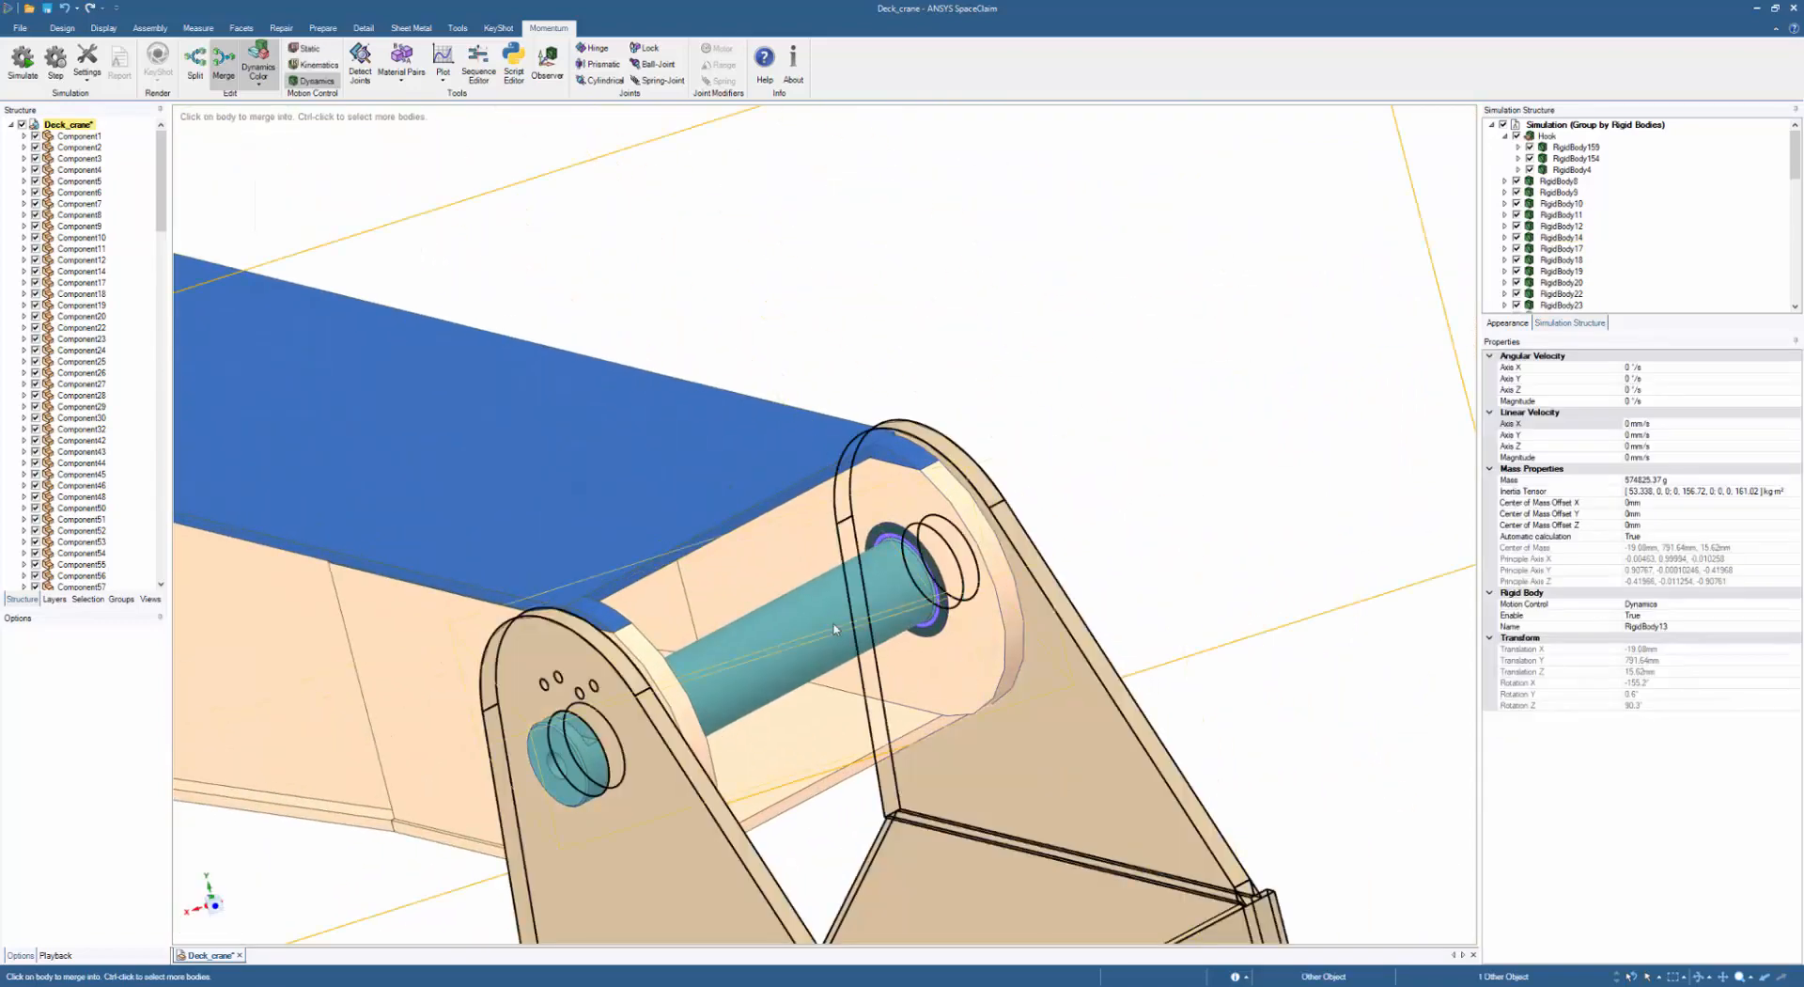
left_click(1022, 705)
- Merge the boom's side and top plates with the outer bushing at the column hinge
scroll(1052, 737, "up", 5)
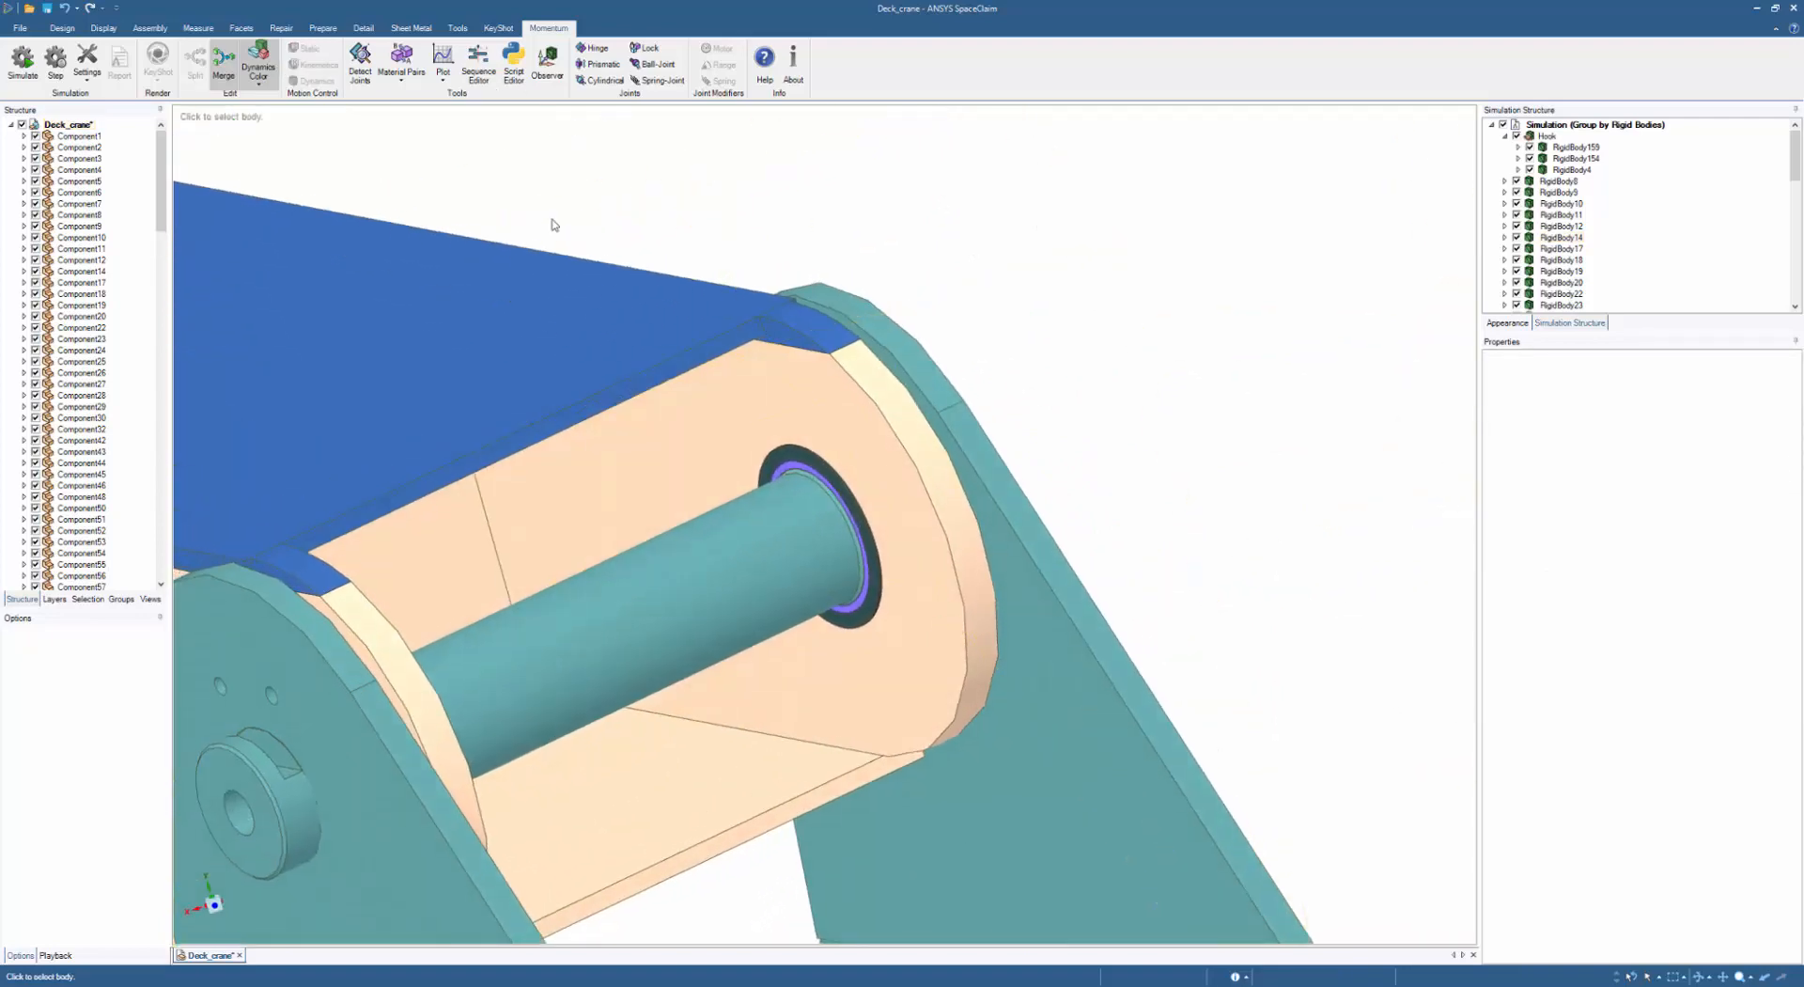
left_click(797, 472)
left_click(759, 461)
left_click(606, 397)
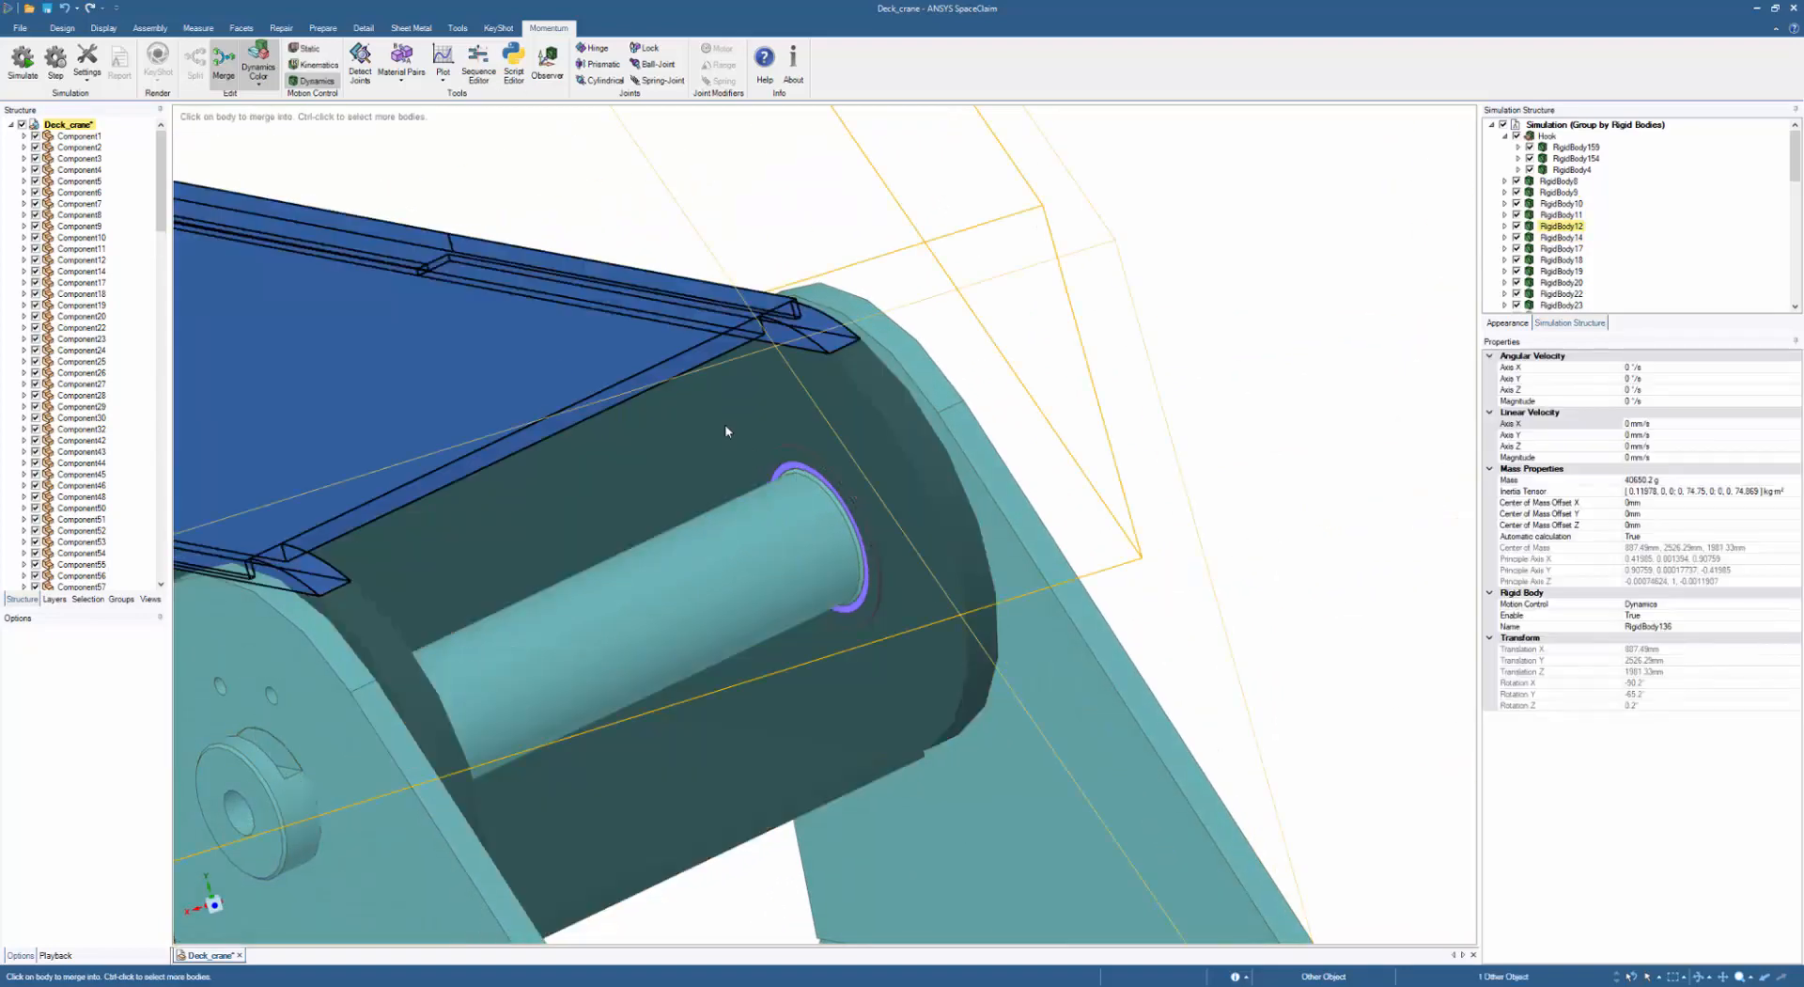
left_click(725, 427)
left_click(729, 431)
- Merge the remaining hinge bushings on the boom's opposite side into the boom's rigid body
left_click(739, 528)
middle_click_drag(741, 527, 764, 524)
left_click(383, 668)
left_click(382, 681, "ctrl")
left_click(562, 680)
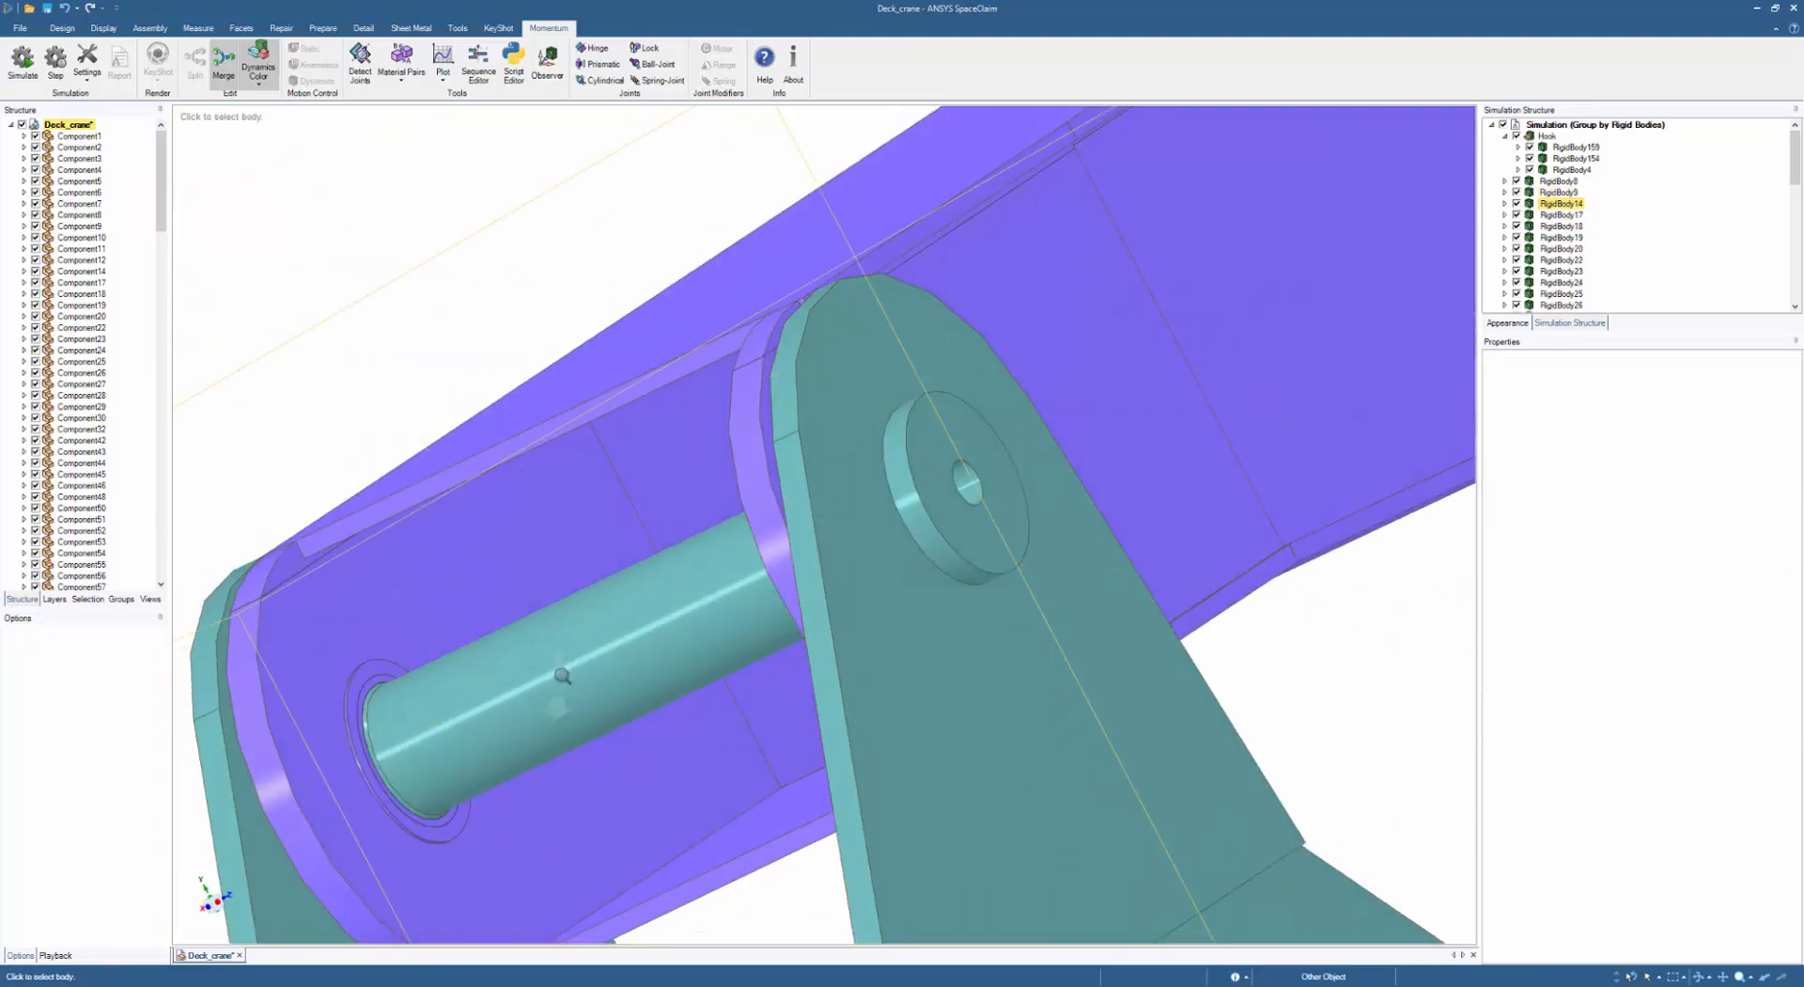
- Merge the winch frame and its mounting bolts into the boom's rigid body
scroll(580, 602, "down", 4)
middle_click_drag(583, 590, 879, 582)
scroll(869, 293, "down", 5)
middle_click_drag(869, 293, 893, 504)
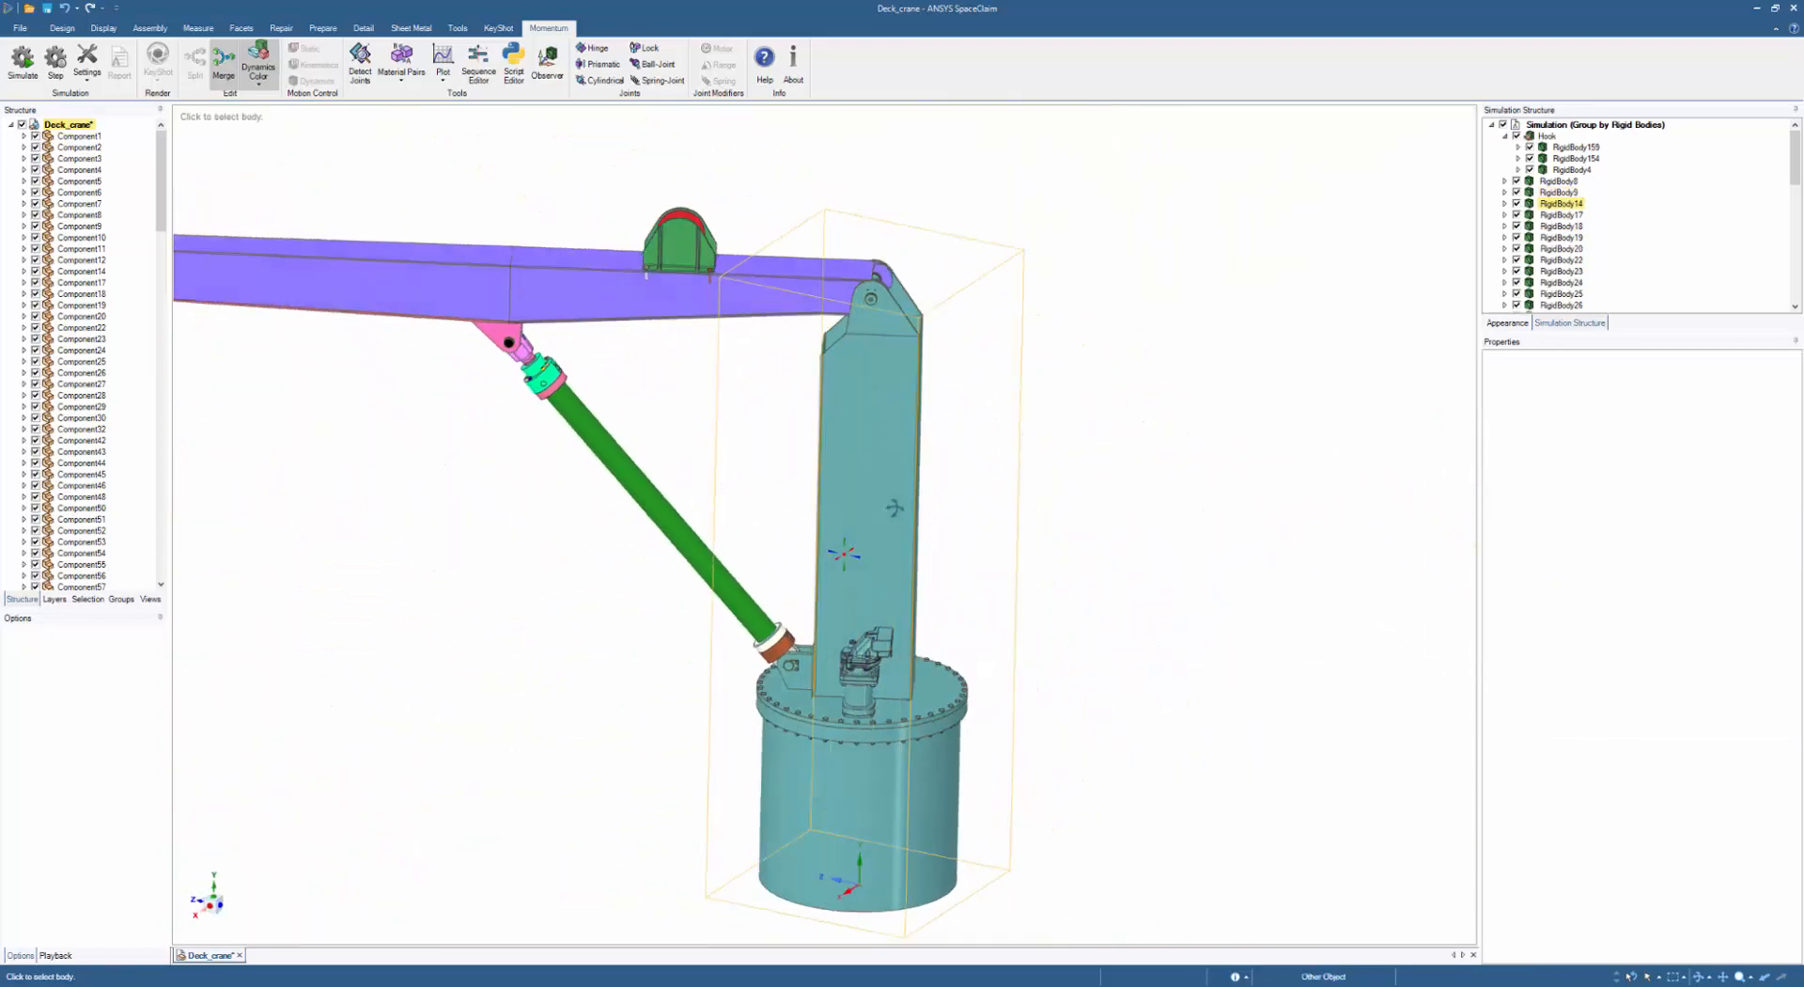
scroll(737, 267, "up", 5)
middle_click_drag(737, 273, 637, 380)
left_click(655, 357)
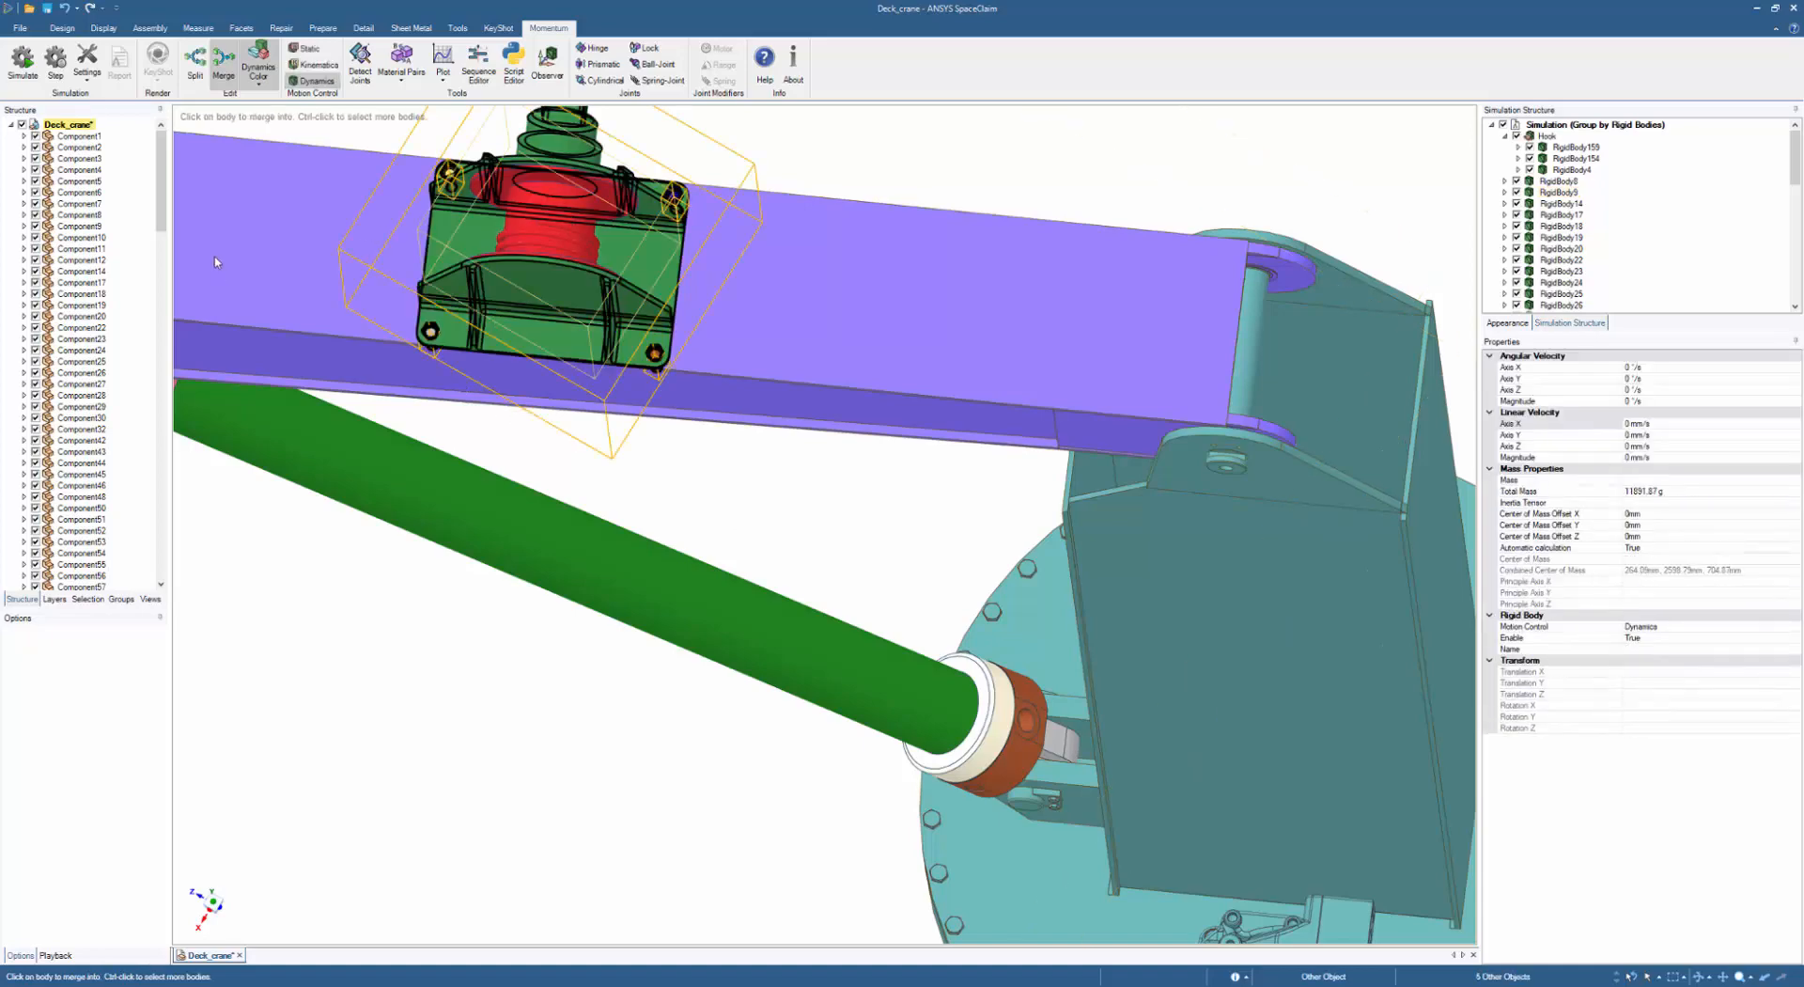
left_click(736, 381)
- Merge the lift cylinder's upper bracket and its pin into the boom's rigid body
middle_click_drag(735, 381, 729, 290)
scroll(719, 311, "down", 6)
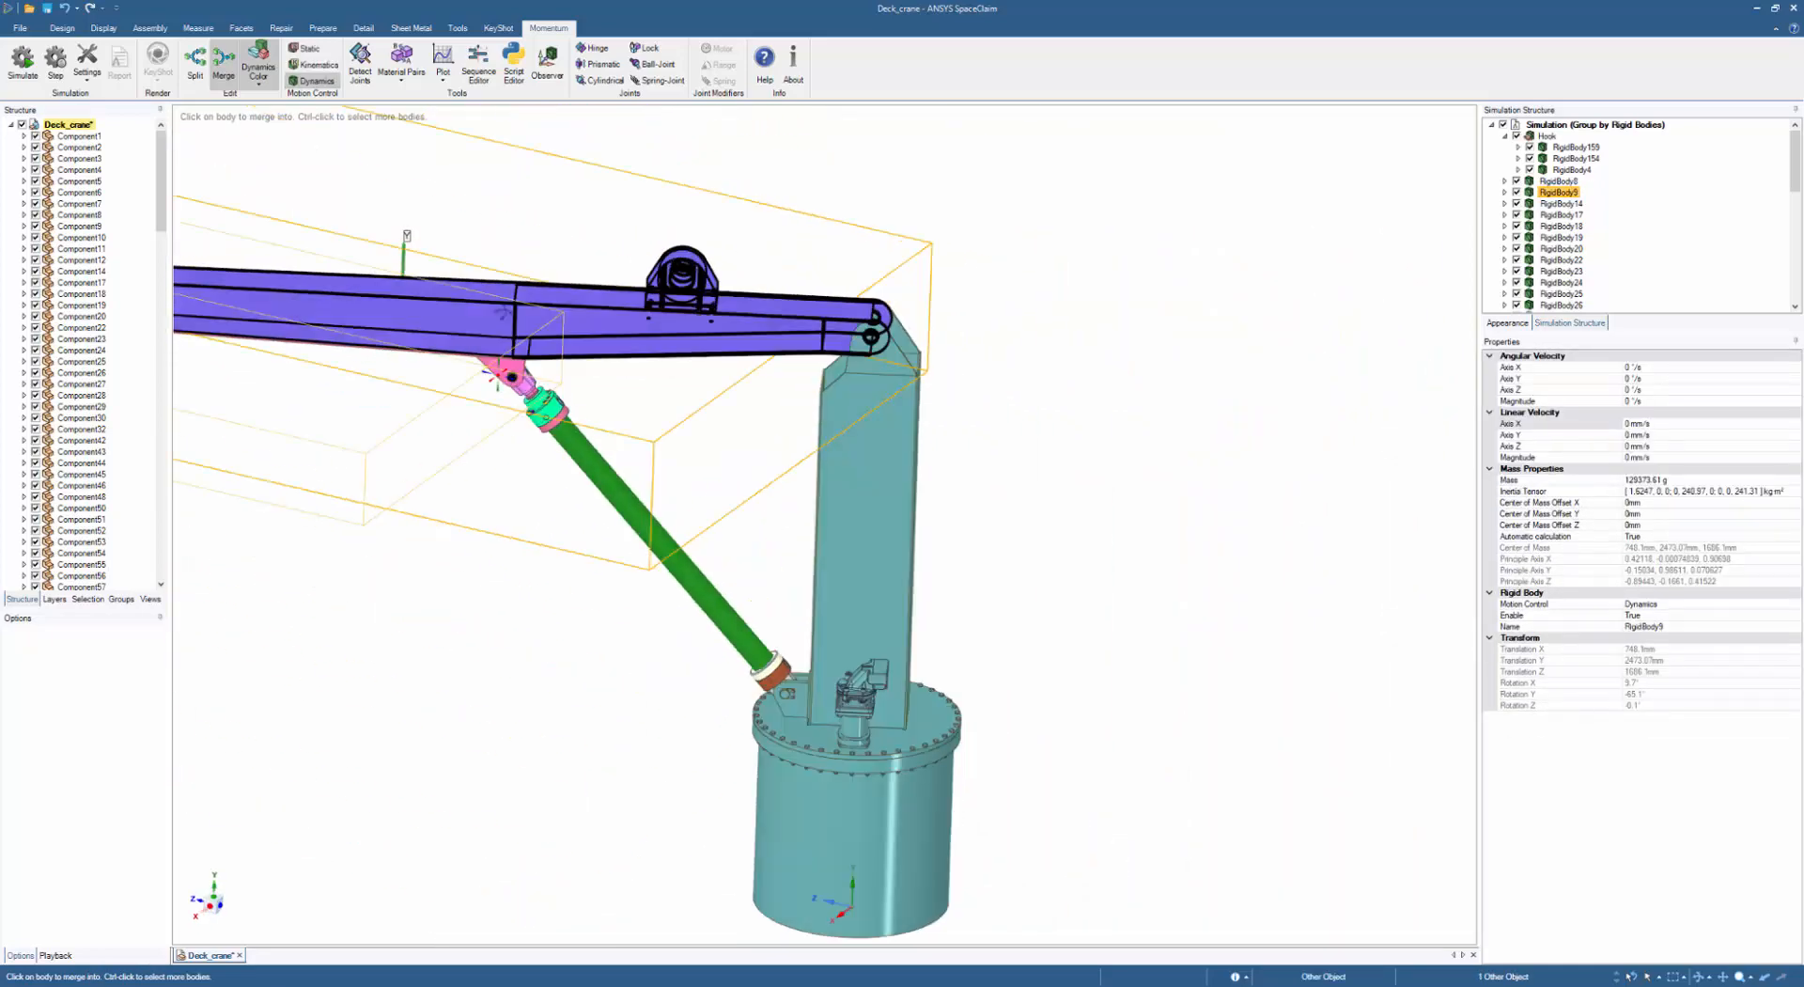
scroll(502, 316, "up", 5)
middle_click_drag(501, 316, 508, 390, "shift")
left_click(501, 402, "ctrl")
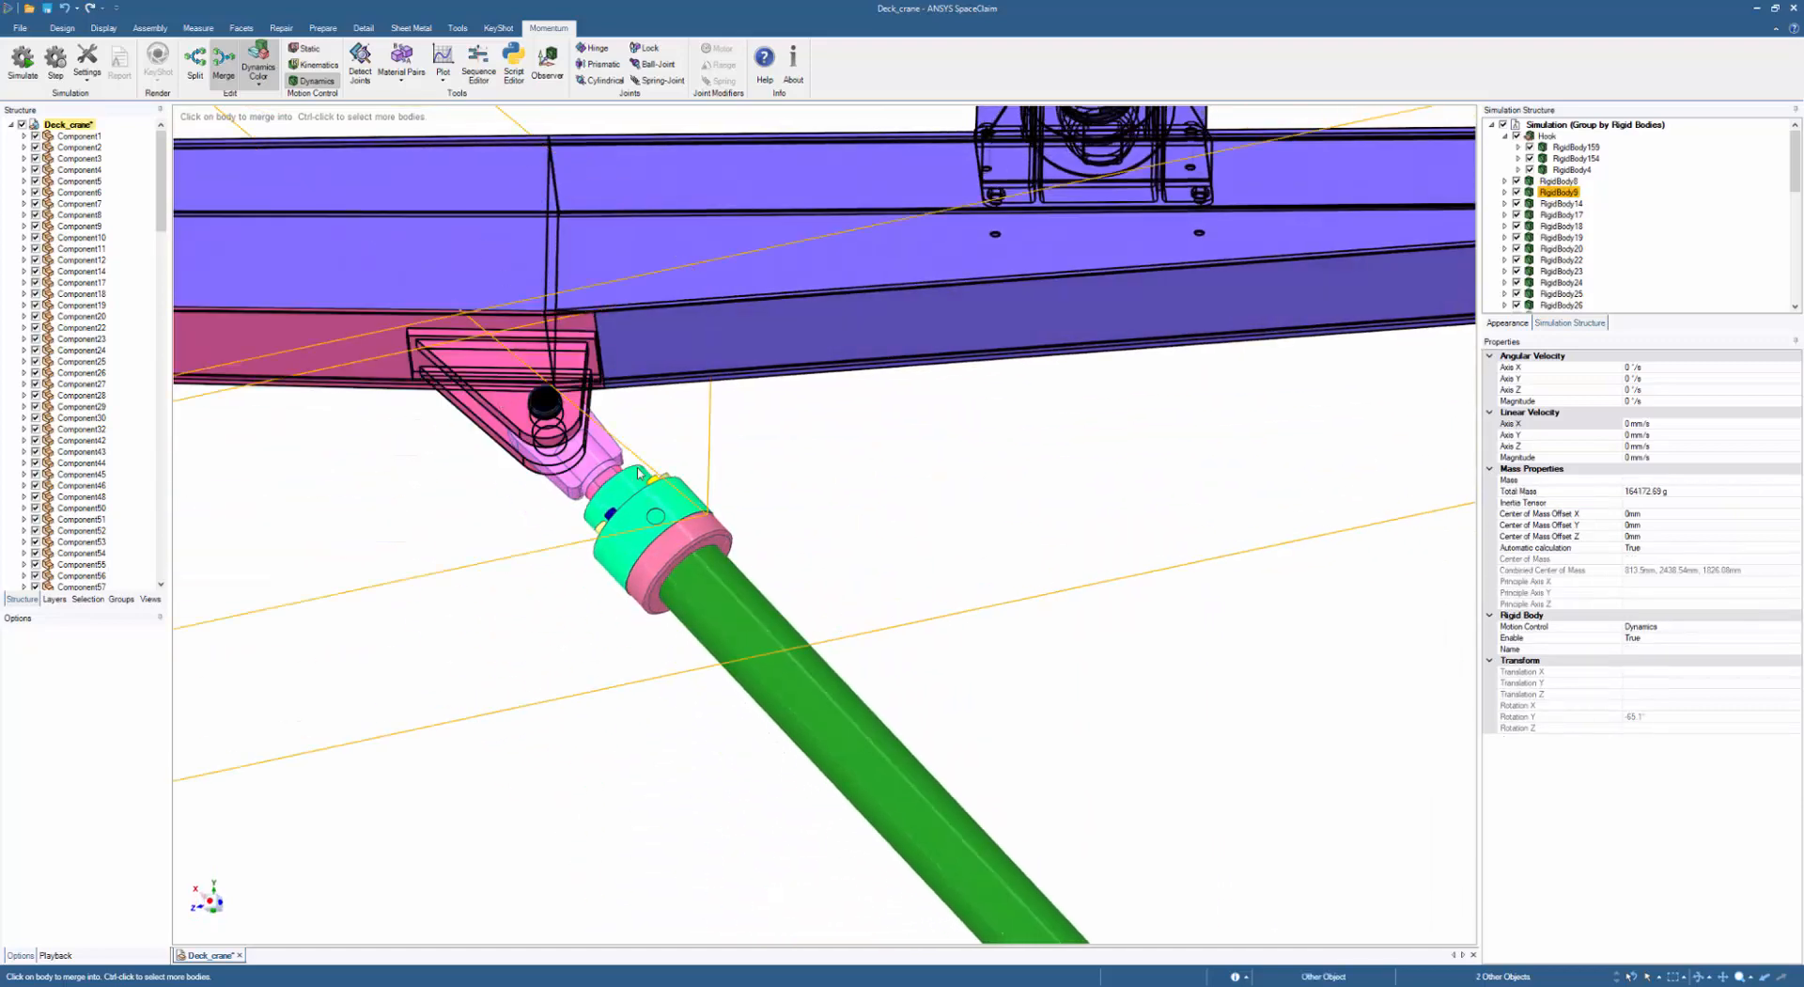
scroll(507, 484, "up", 4)
middle_click_drag(499, 545, 657, 537)
left_click(669, 325)
left_click(557, 261)
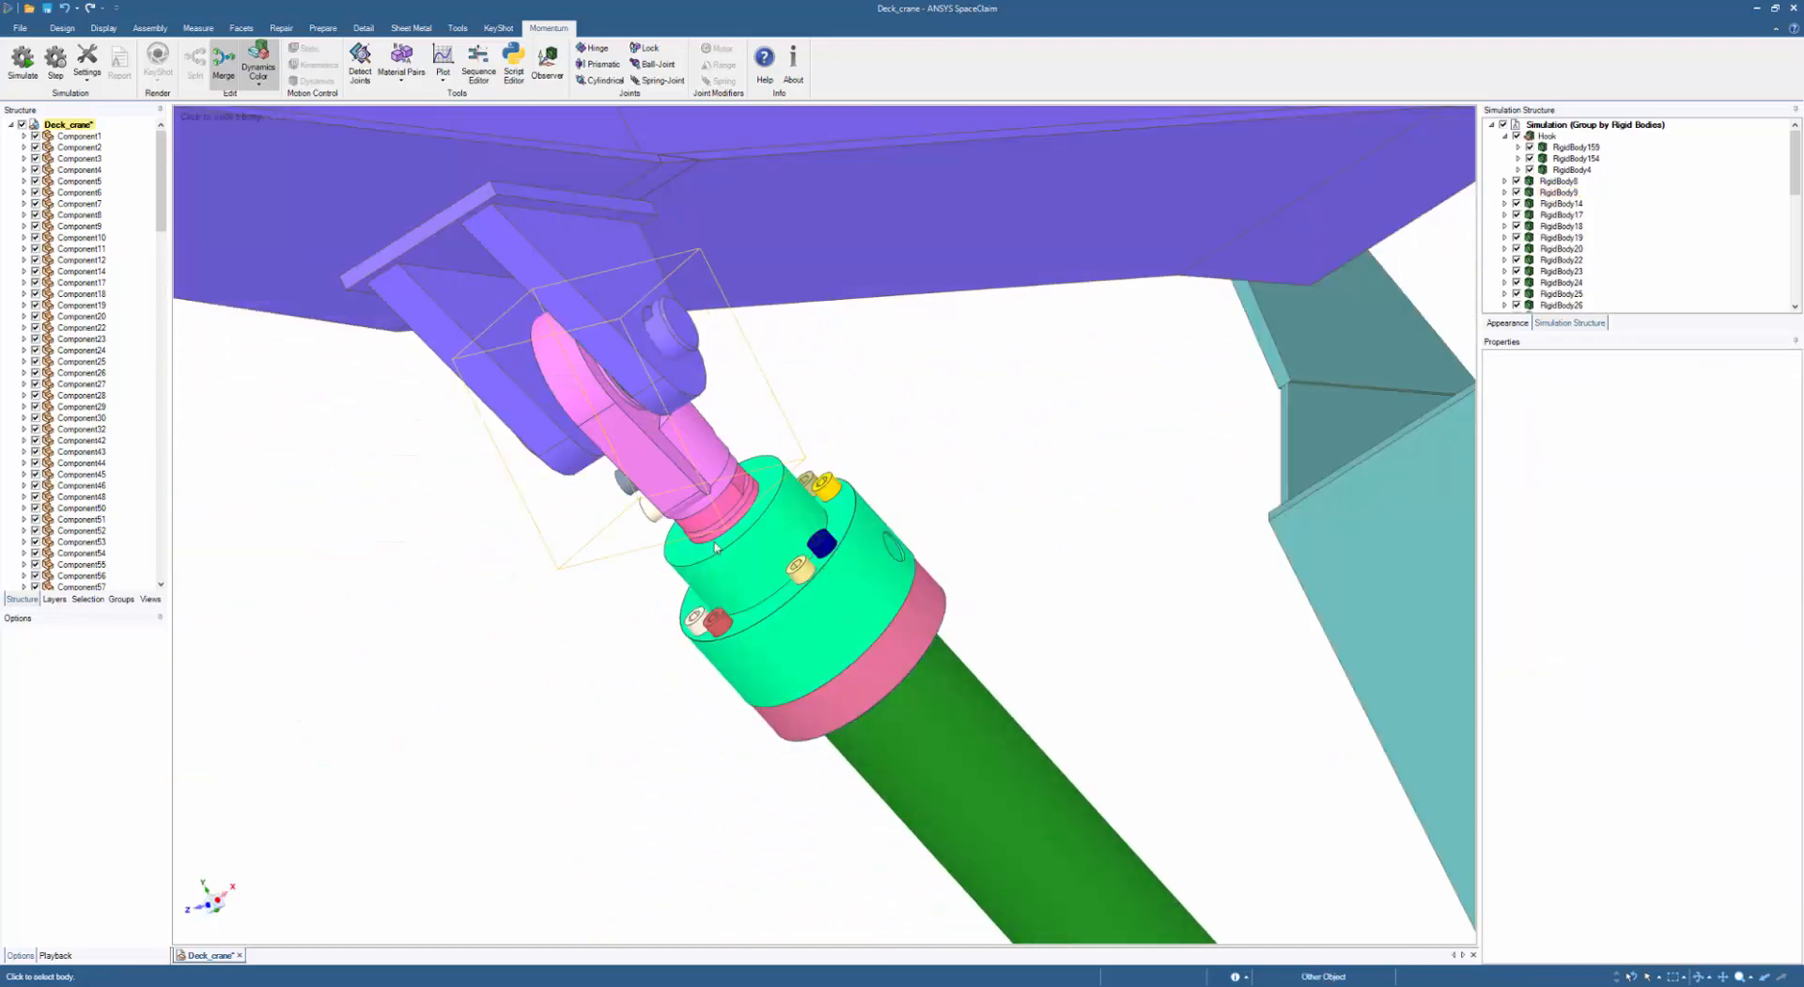
- Merge the cylinder's upper end cap, its collar and all the cap bolts into the cylinder tube's rigid body
middle_click_drag(827, 536, 602, 479)
scroll(785, 578, "down", 1)
scroll(611, 480, "up", 2)
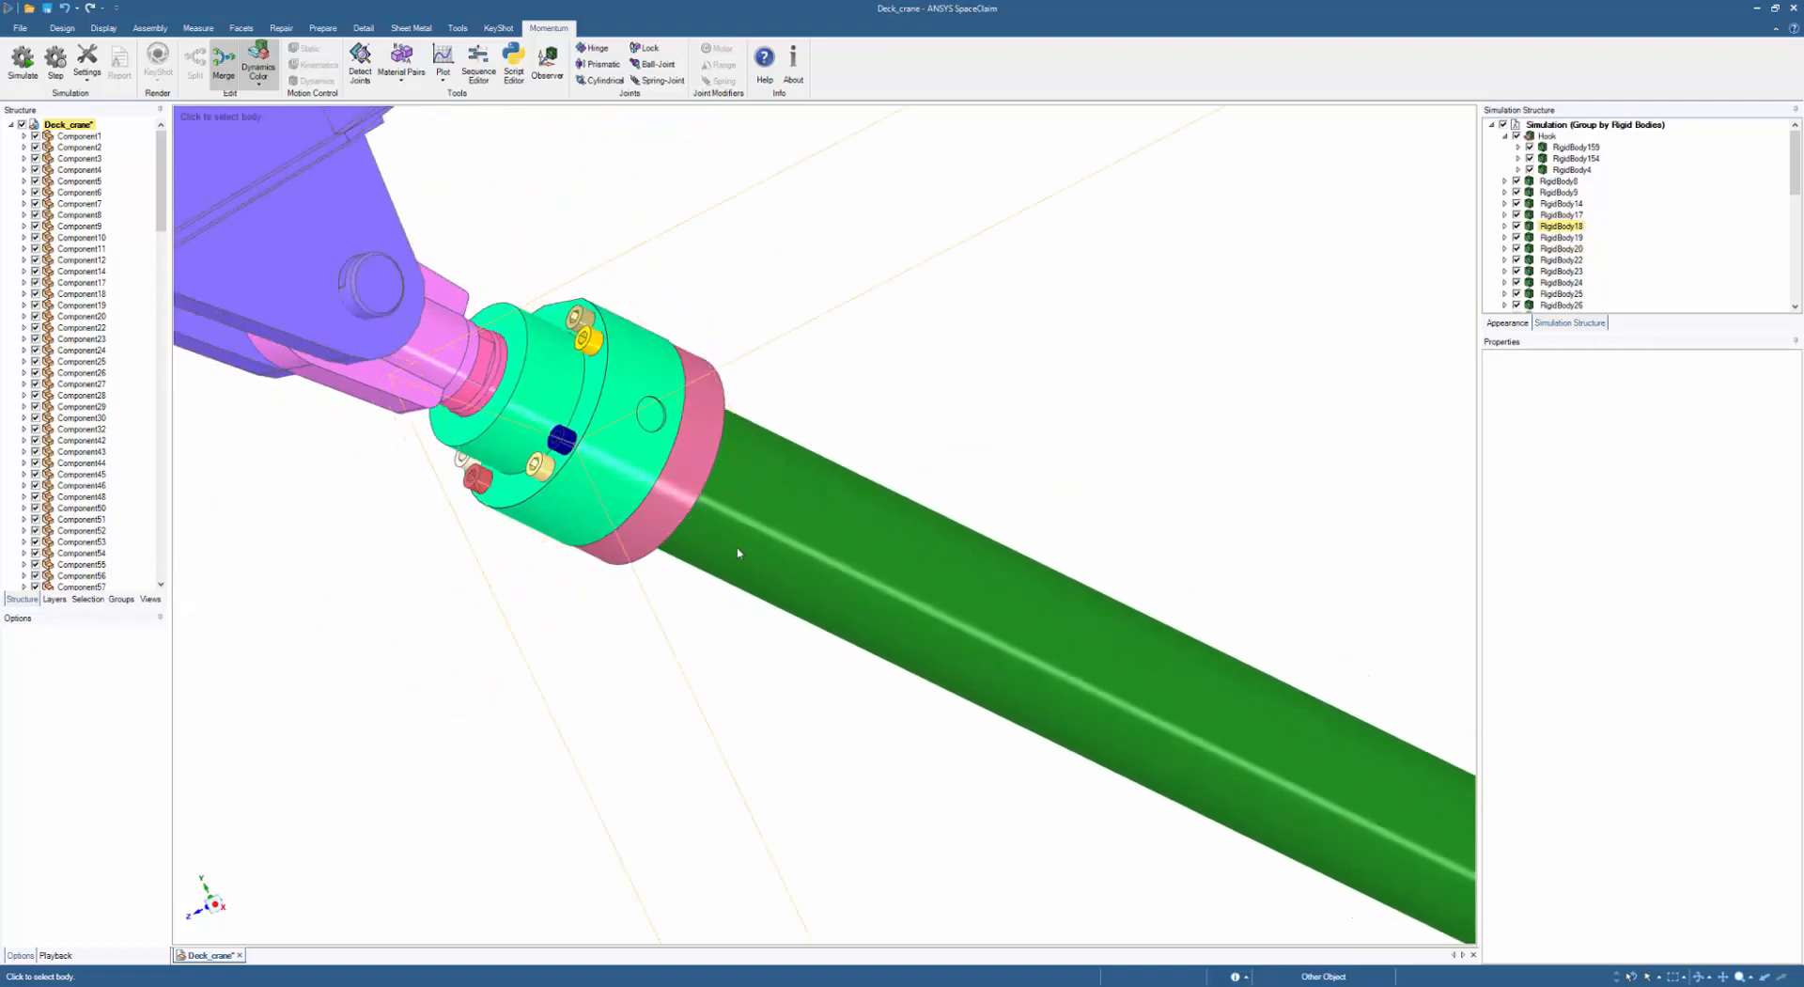
left_click(732, 548)
left_click(655, 526)
left_click(563, 440)
left_click(539, 467, "ctrl")
left_click(478, 478, "ctrl")
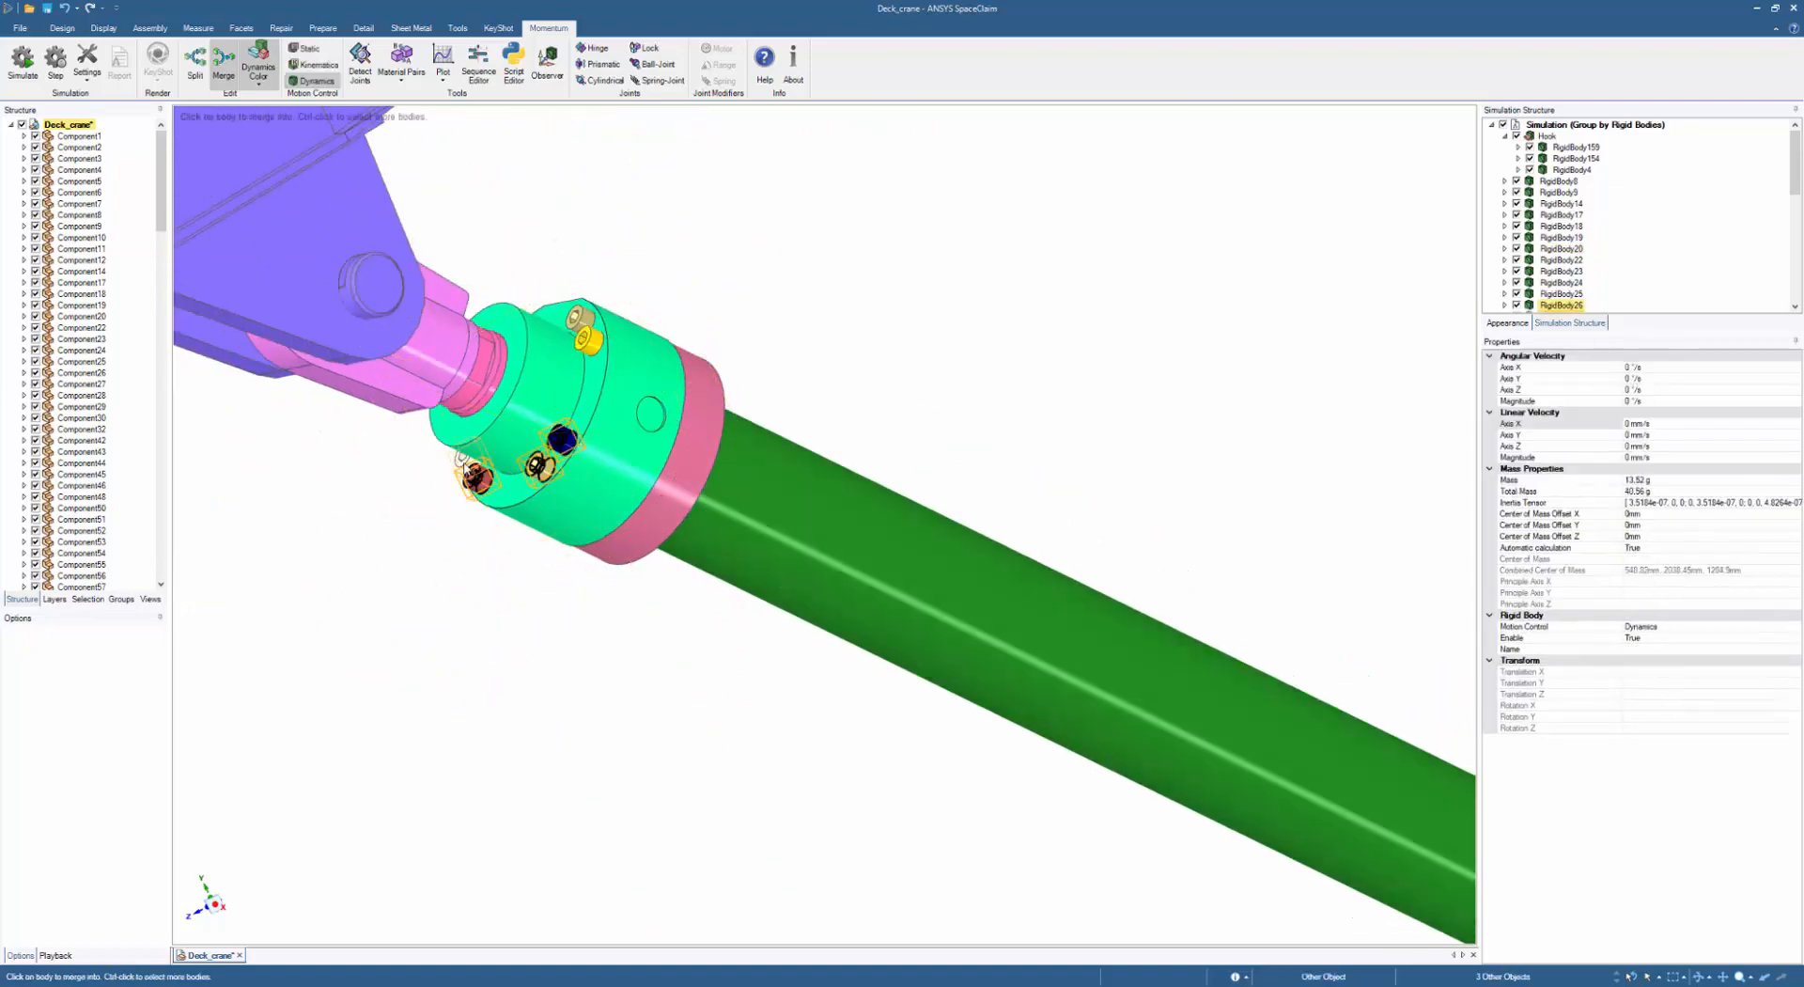
middle_click_drag(606, 342, 596, 307)
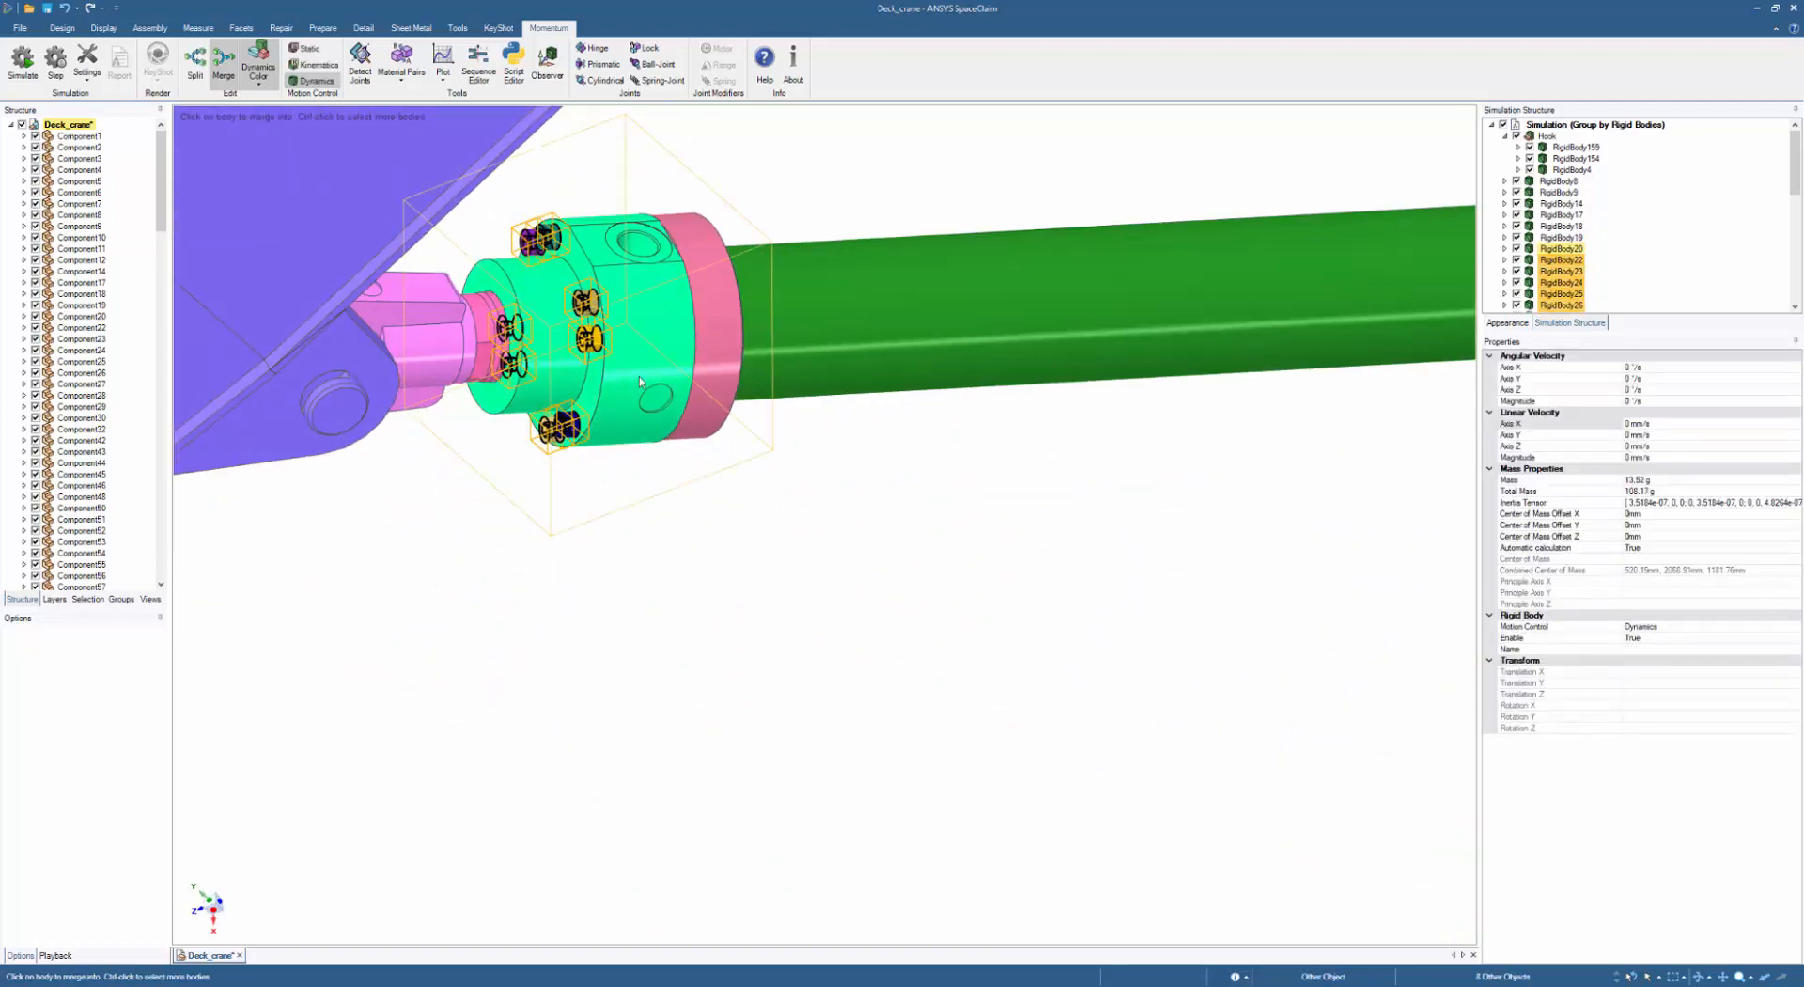
left_click(671, 342, "ctrl")
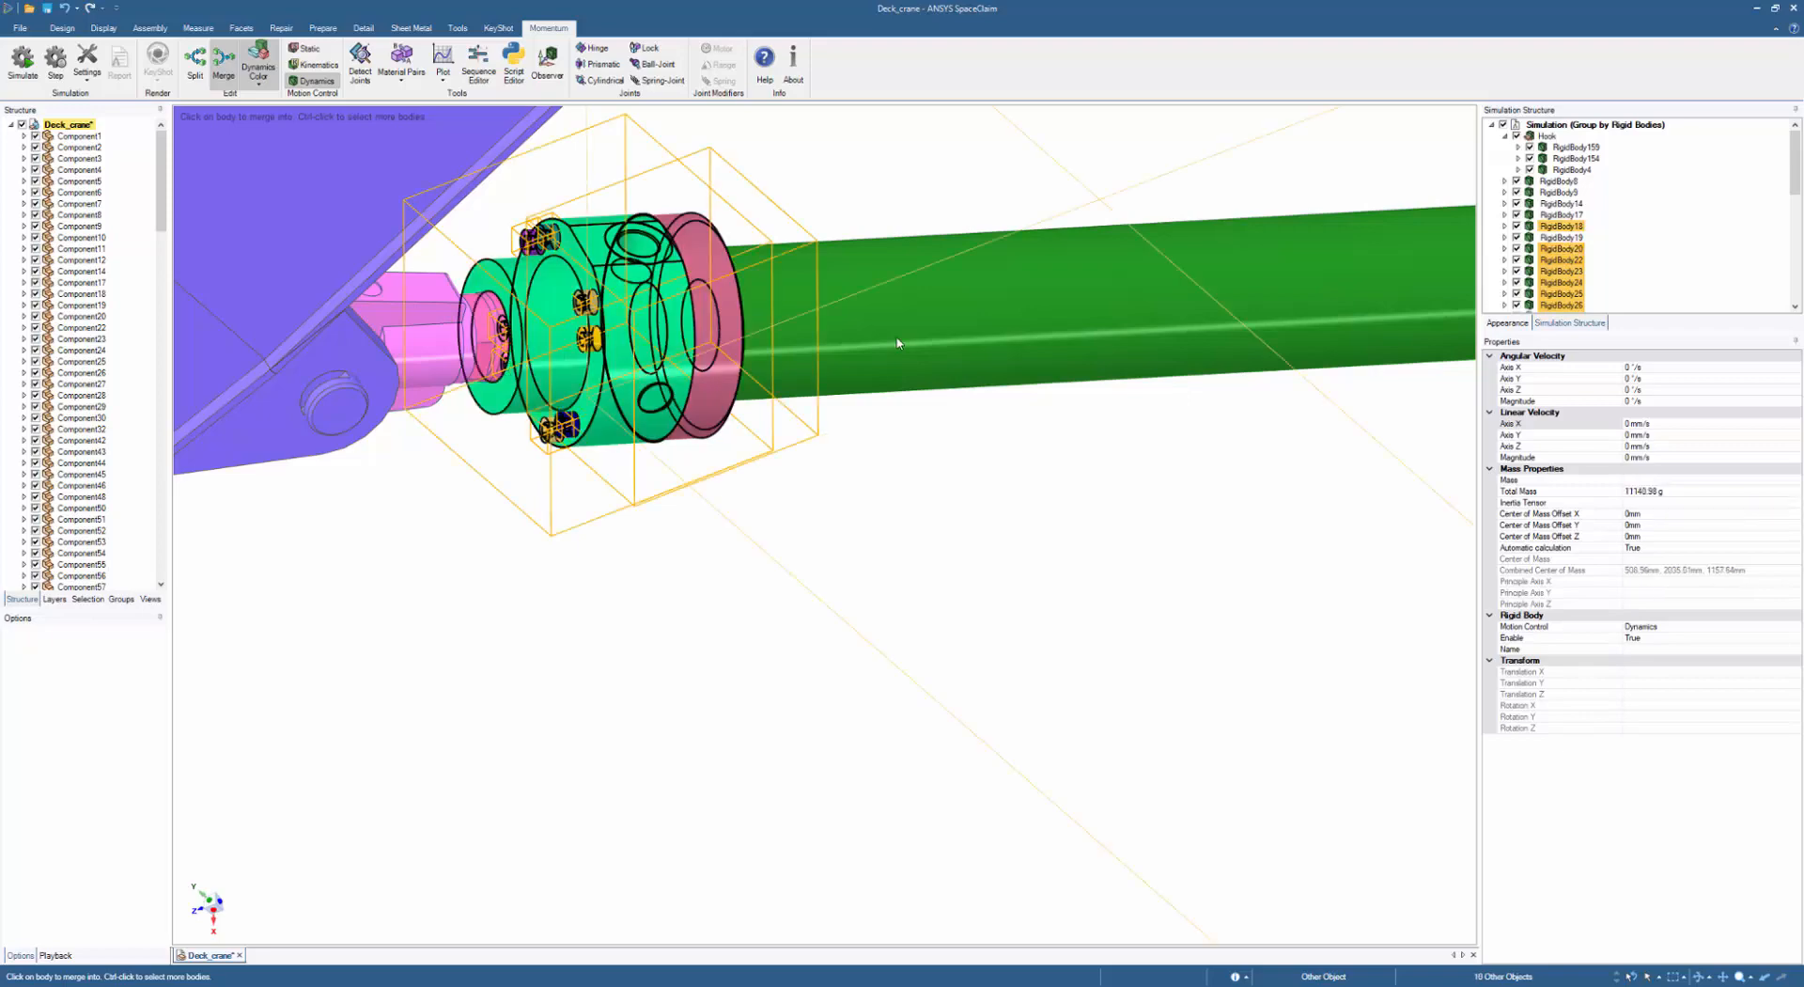
- Merge the piston rod into the rigid body of its upper eye end
middle_click_drag(683, 703, 660, 636)
scroll(661, 636, "down", 2)
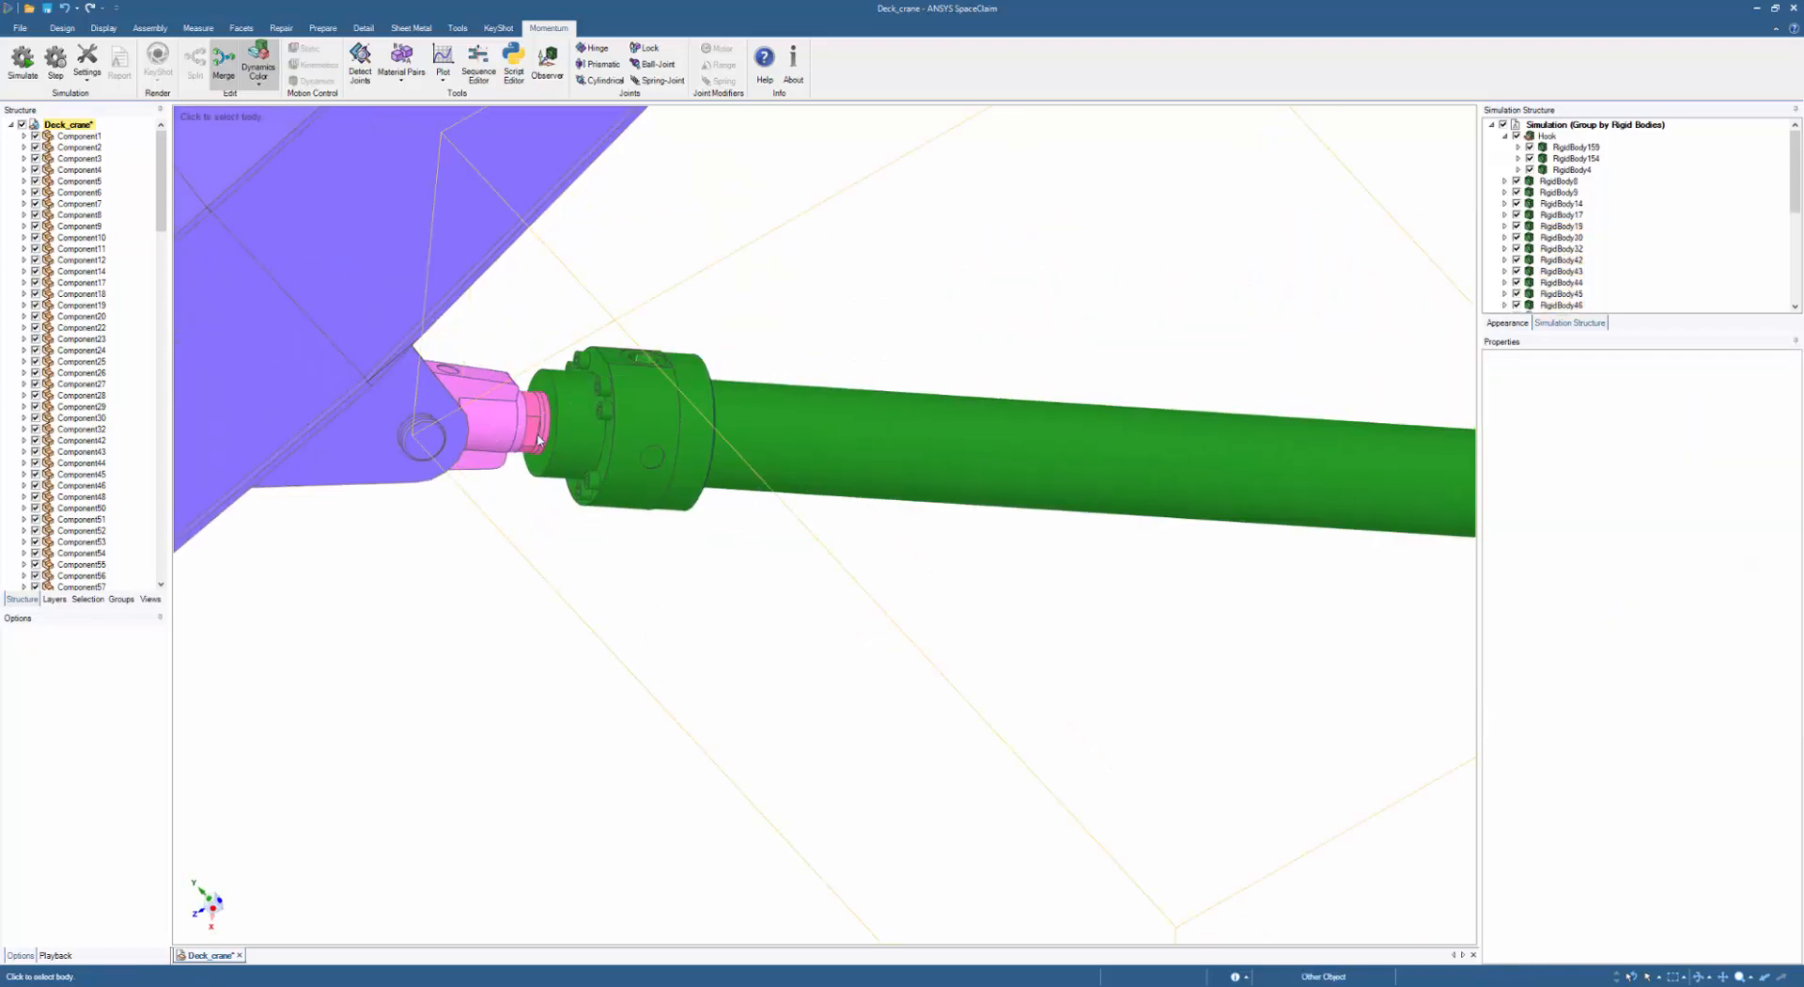
left_click(539, 439)
middle_click_drag(517, 551, 479, 552)
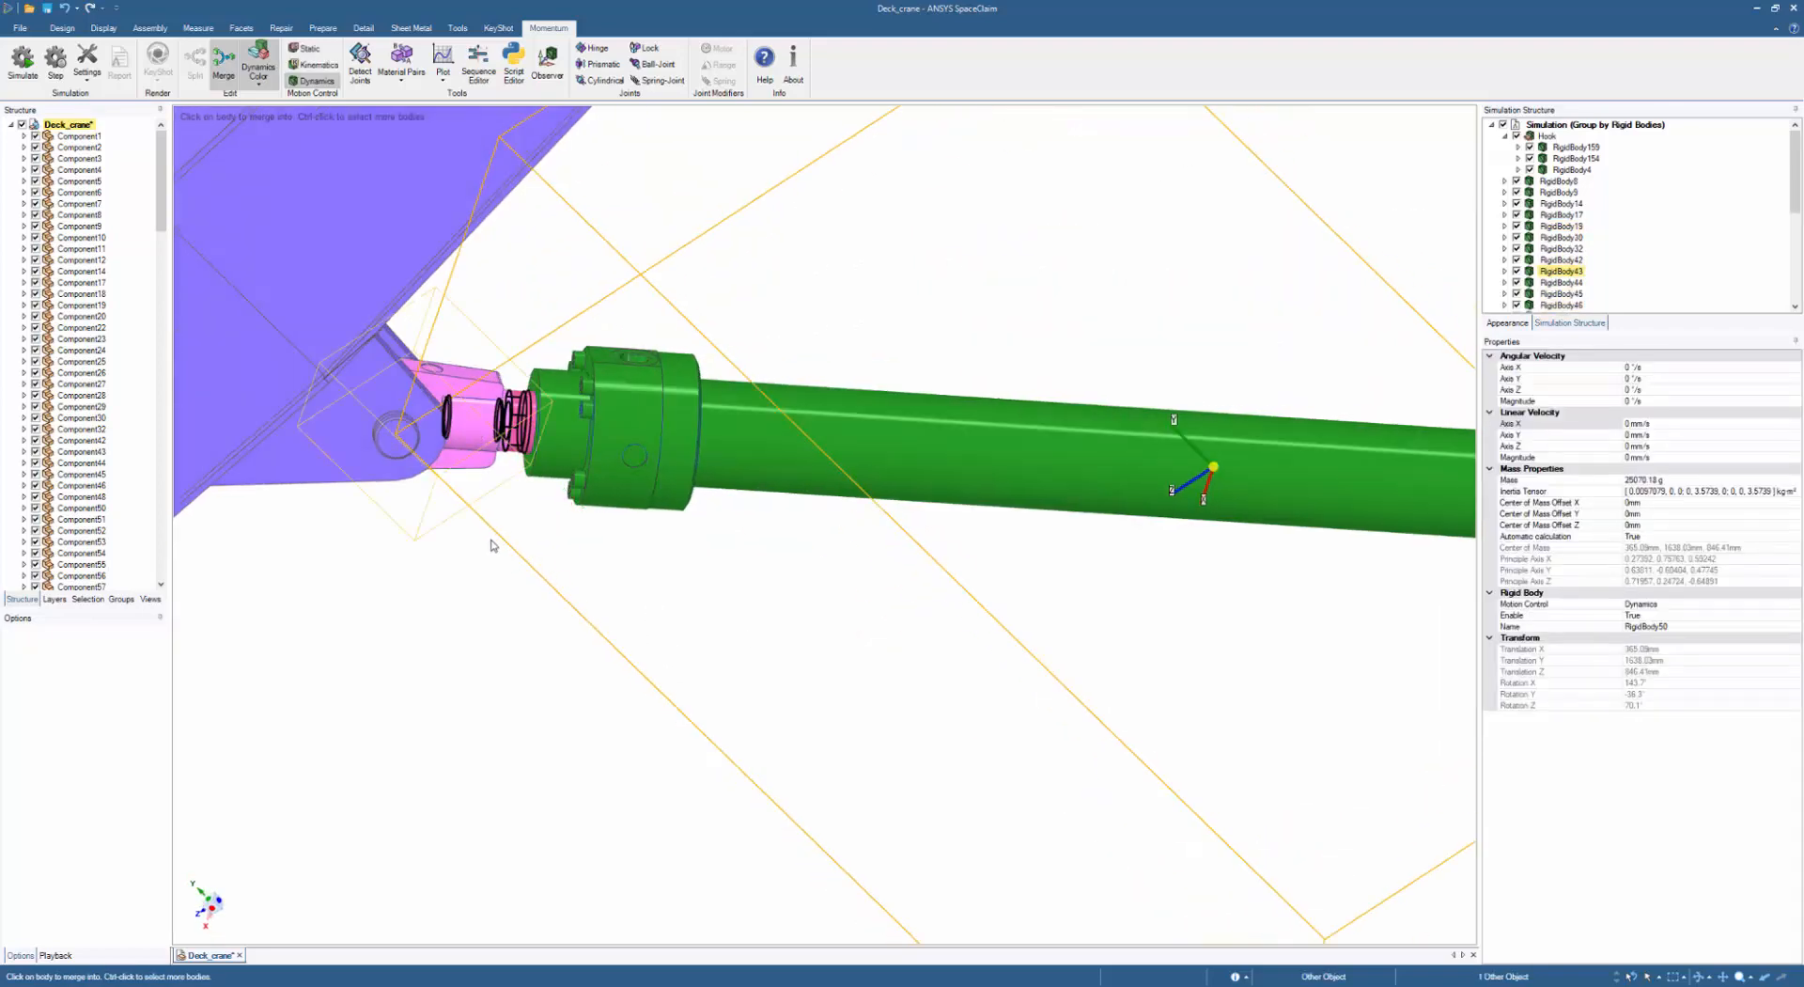
key("Escape")
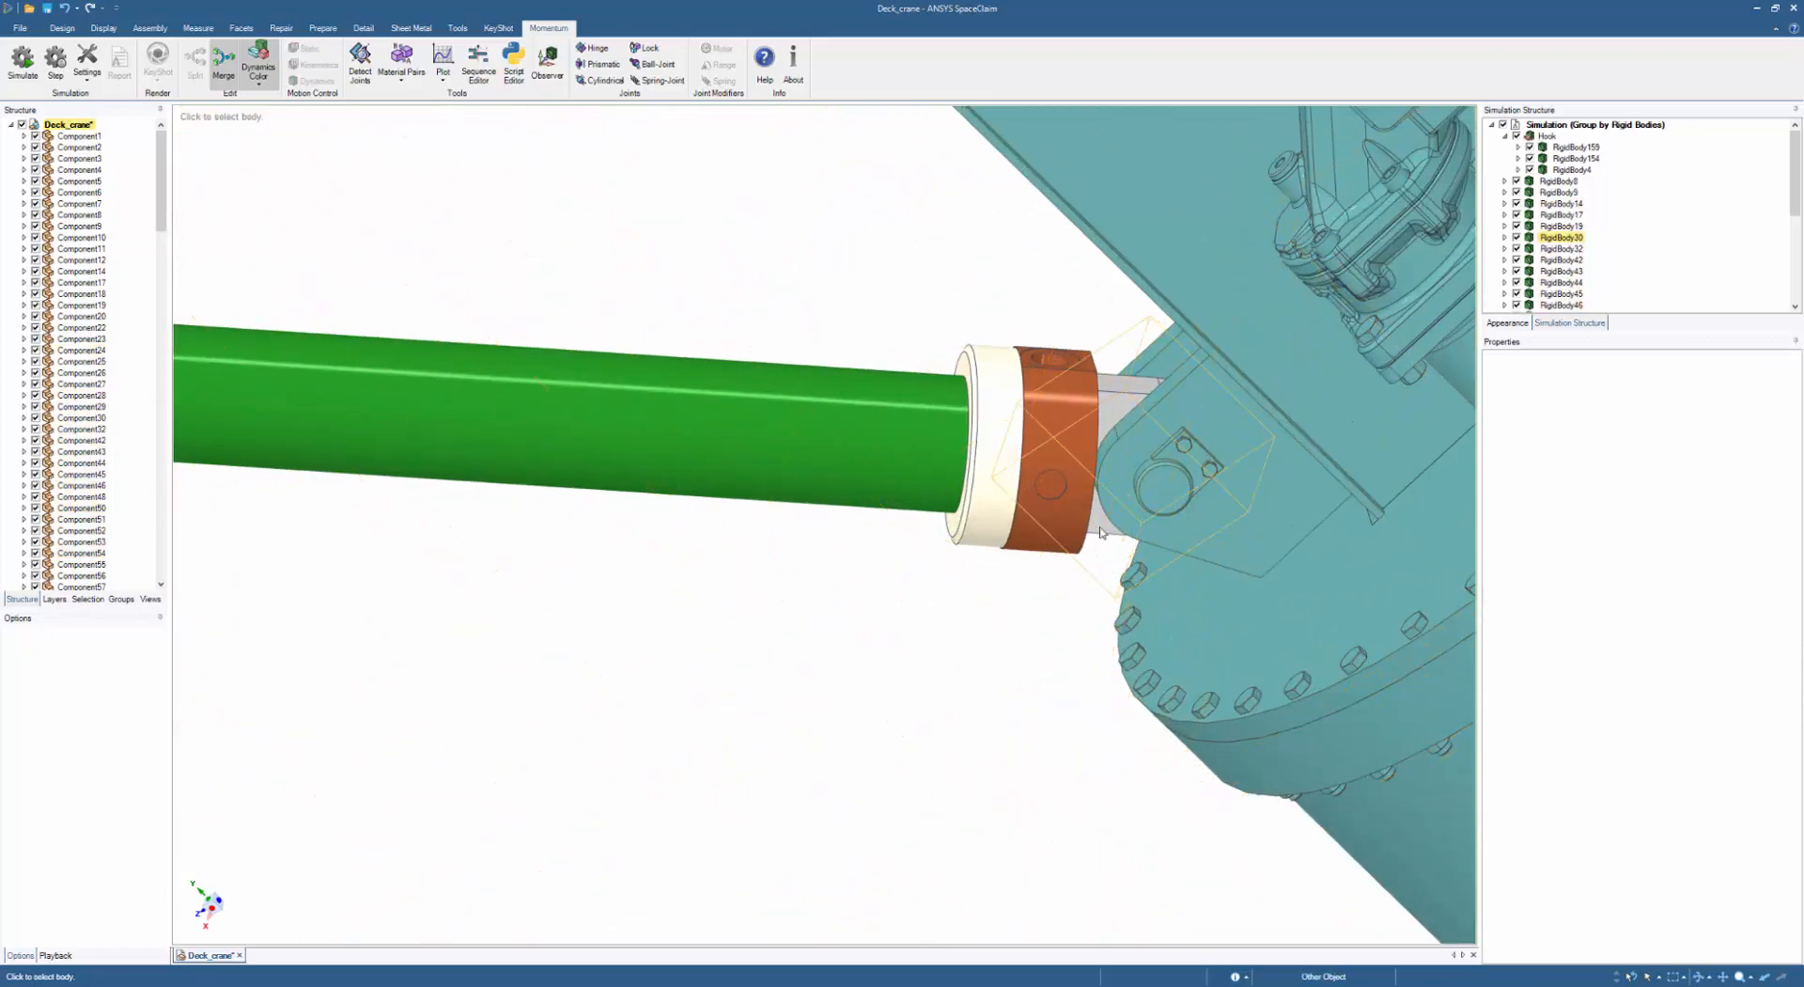
- Merge the lower mounting lug and its two collars into the cylinder tube's rigid body
left_click(1102, 532)
left_click(1055, 528)
left_click(983, 527)
left_click(859, 706)
middle_click_drag(859, 706, 1108, 565)
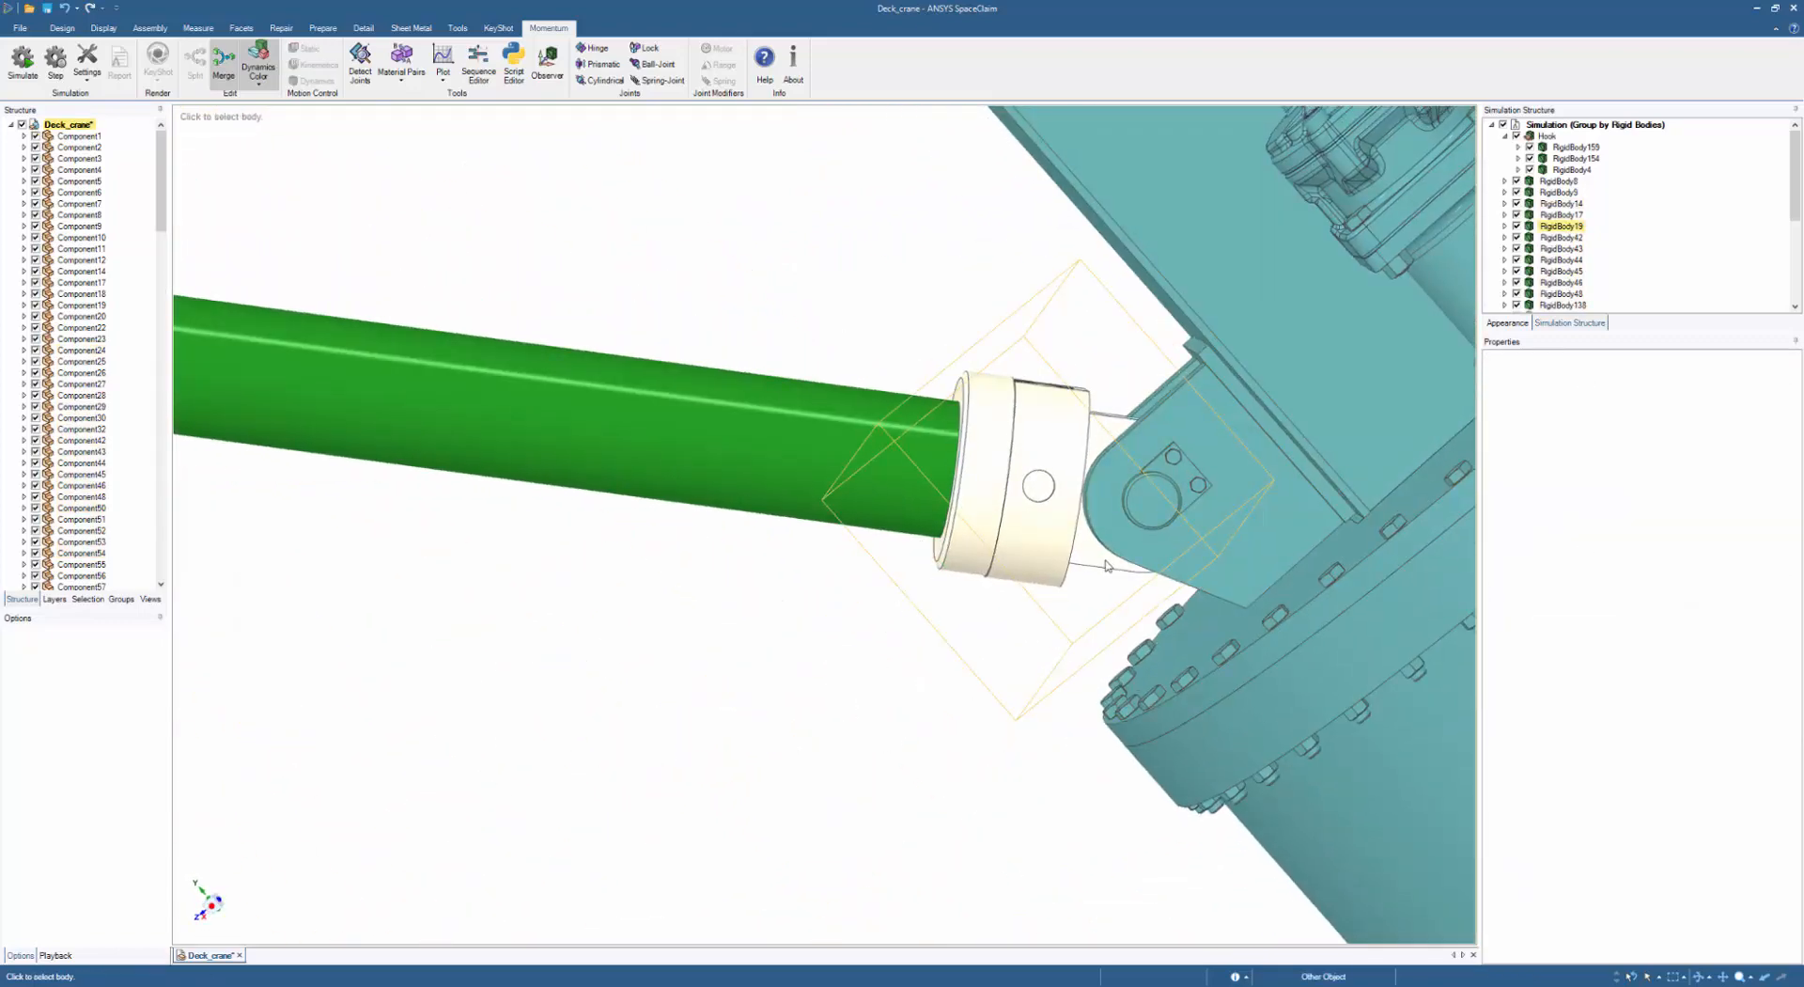
left_click(768, 685)
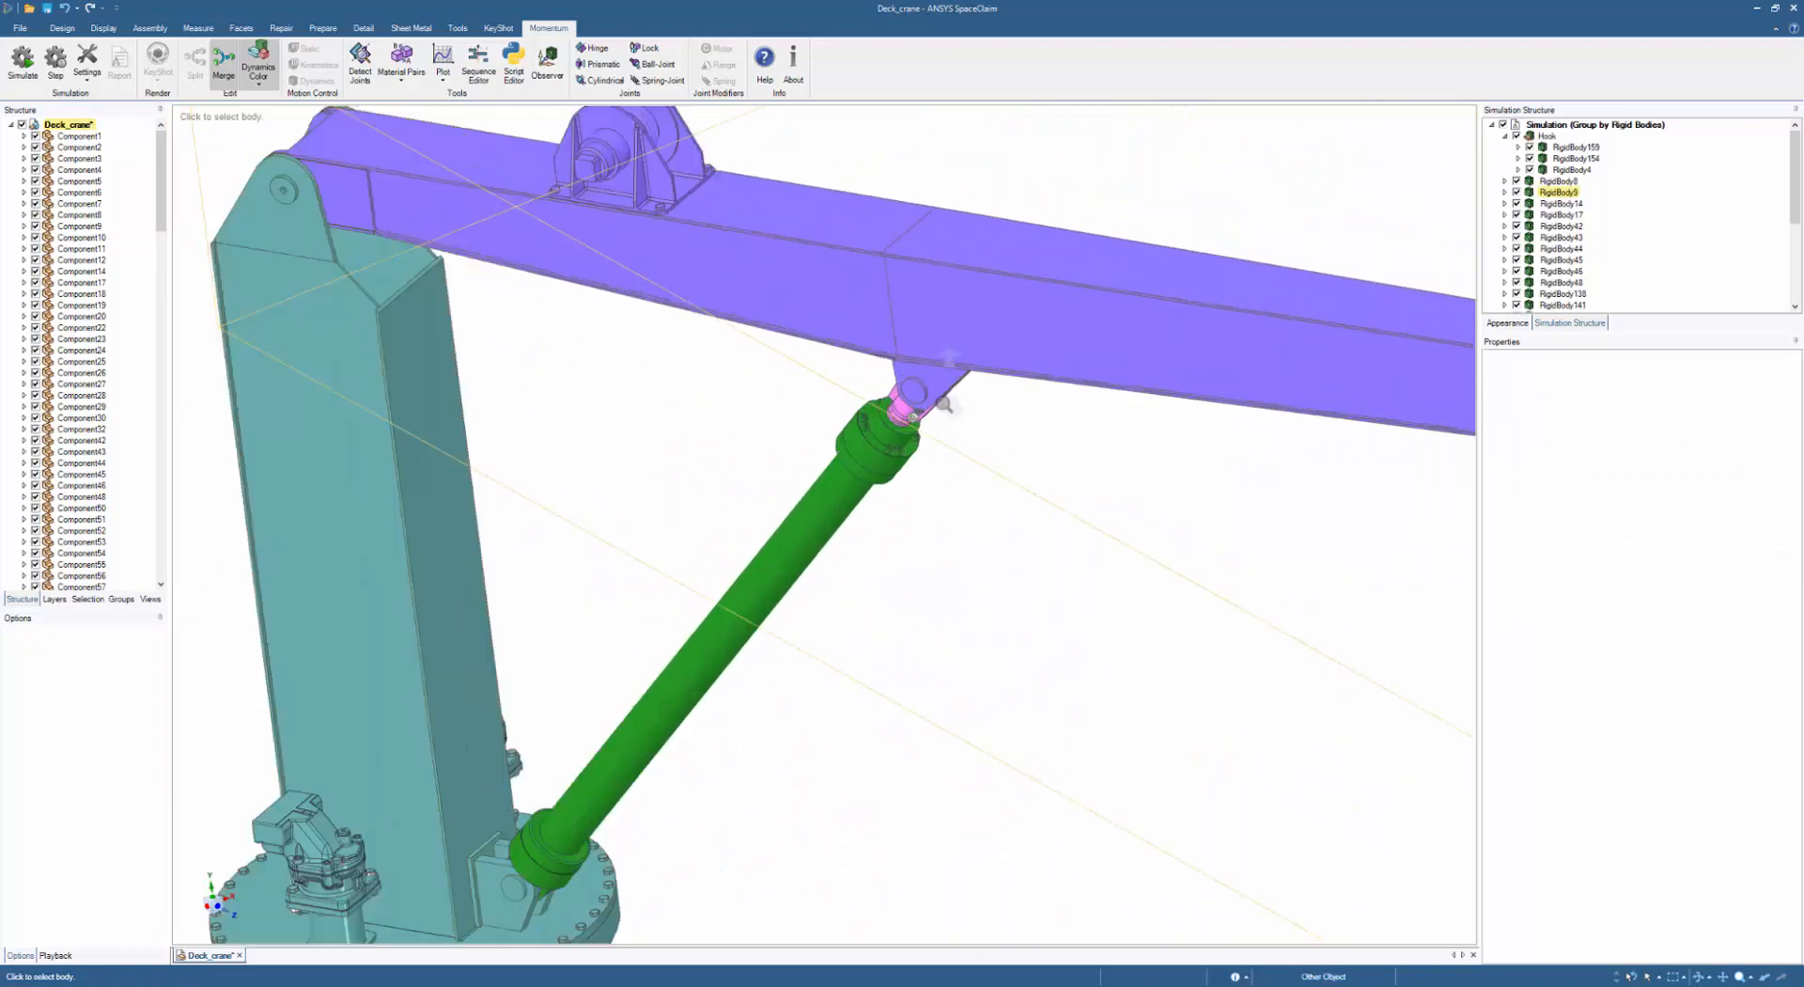
- Merge the rod eye's clamping bolts and the bearing inside the eye into the piston rod's rigid body
scroll(945, 404, "up", 6)
left_click(773, 499)
left_click(736, 539)
left_click(1015, 556)
middle_click_drag(1015, 556, 852, 440)
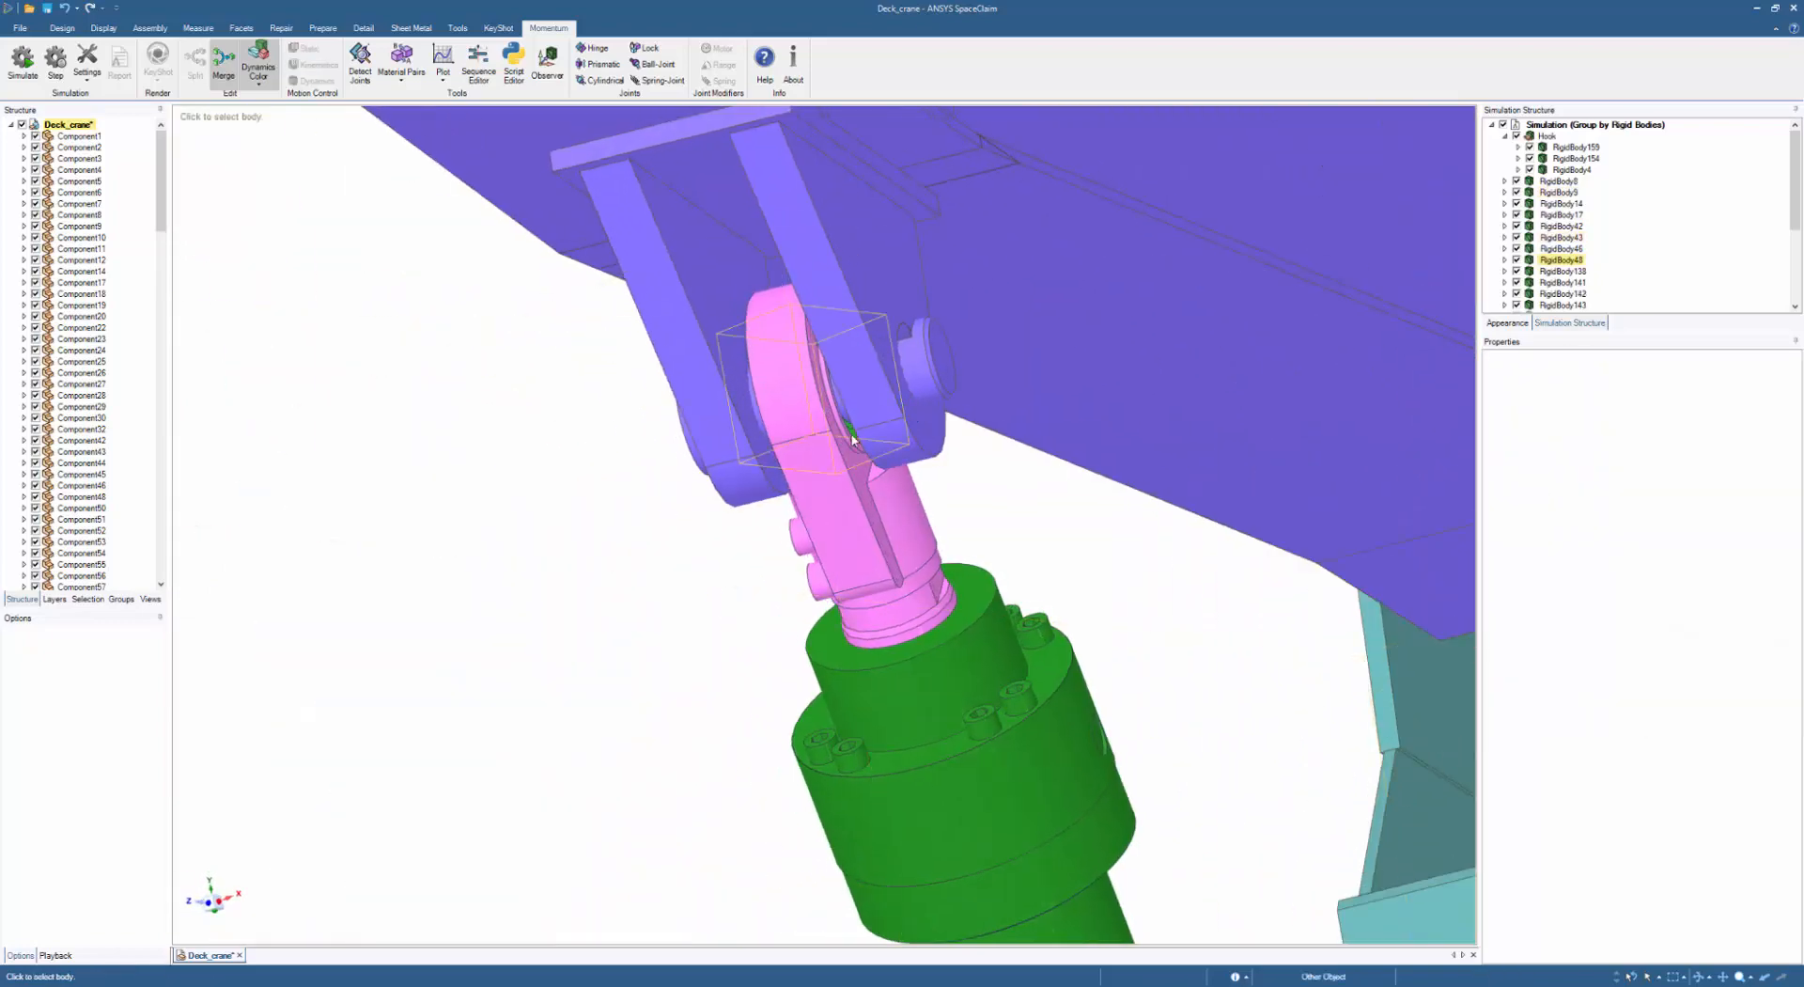
left_click(853, 440)
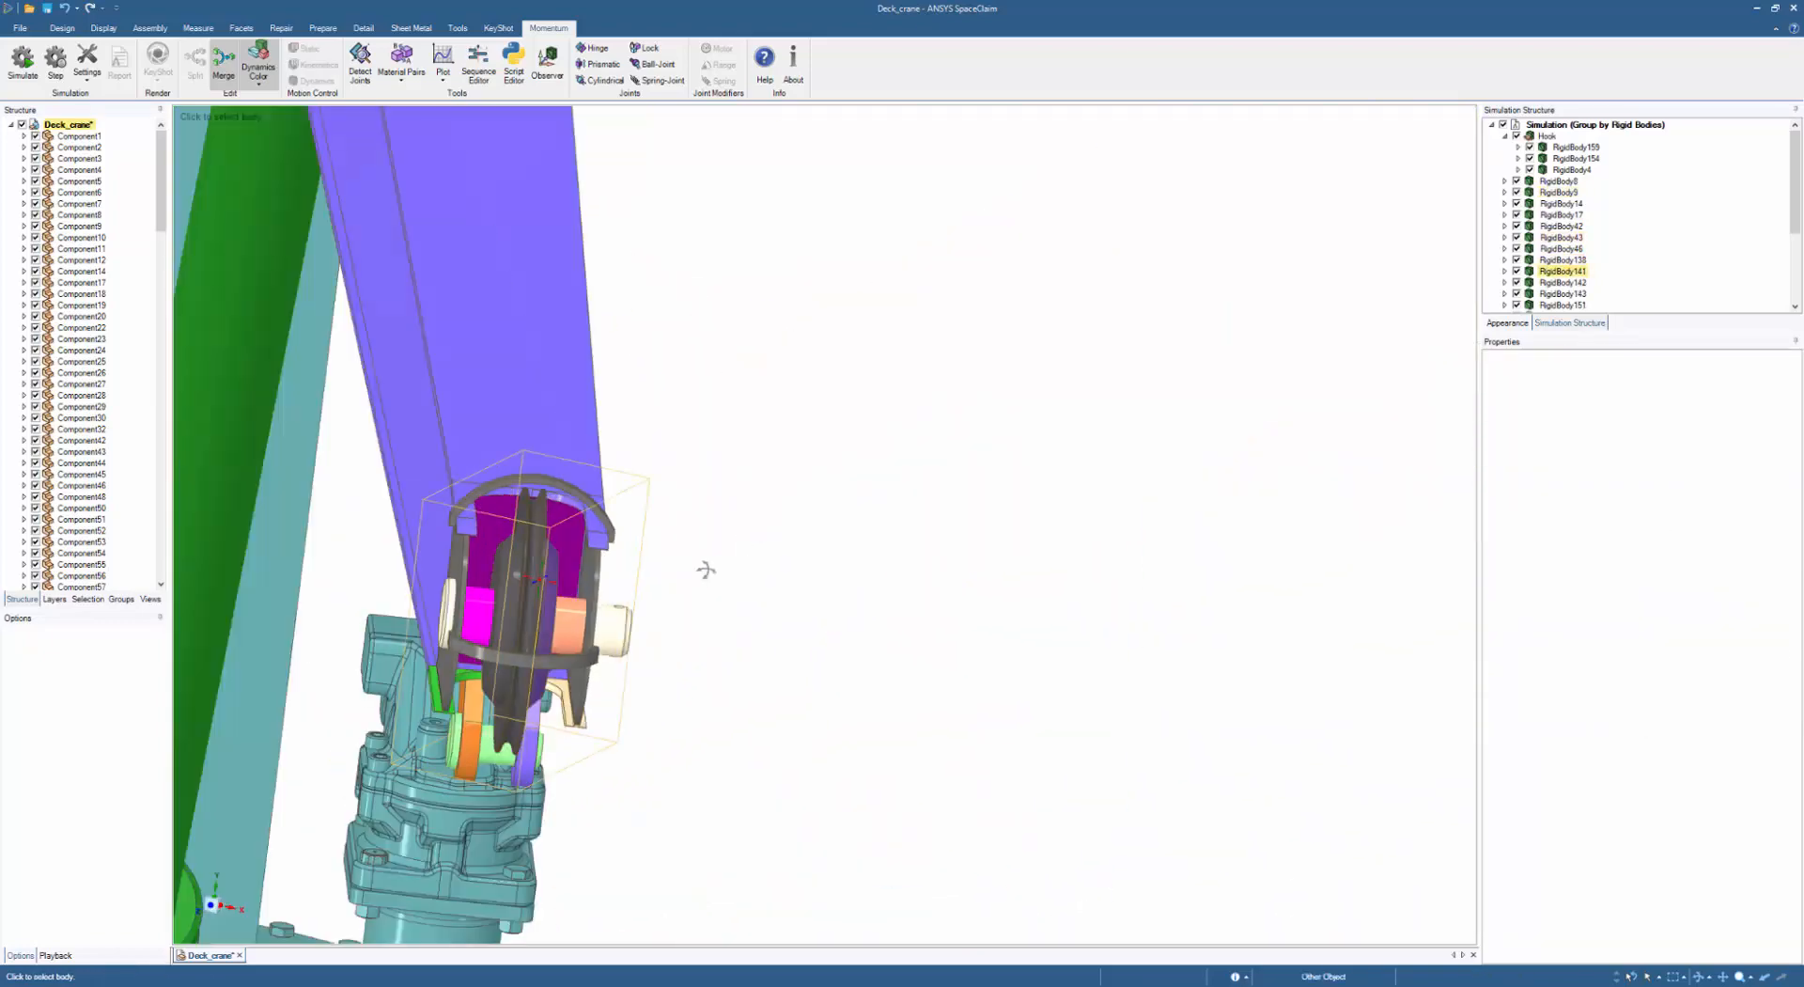
- Merge the guard housing, pin and spacer bushings around the boom-tip sheave into the boom's rigid body
left_click(705, 568)
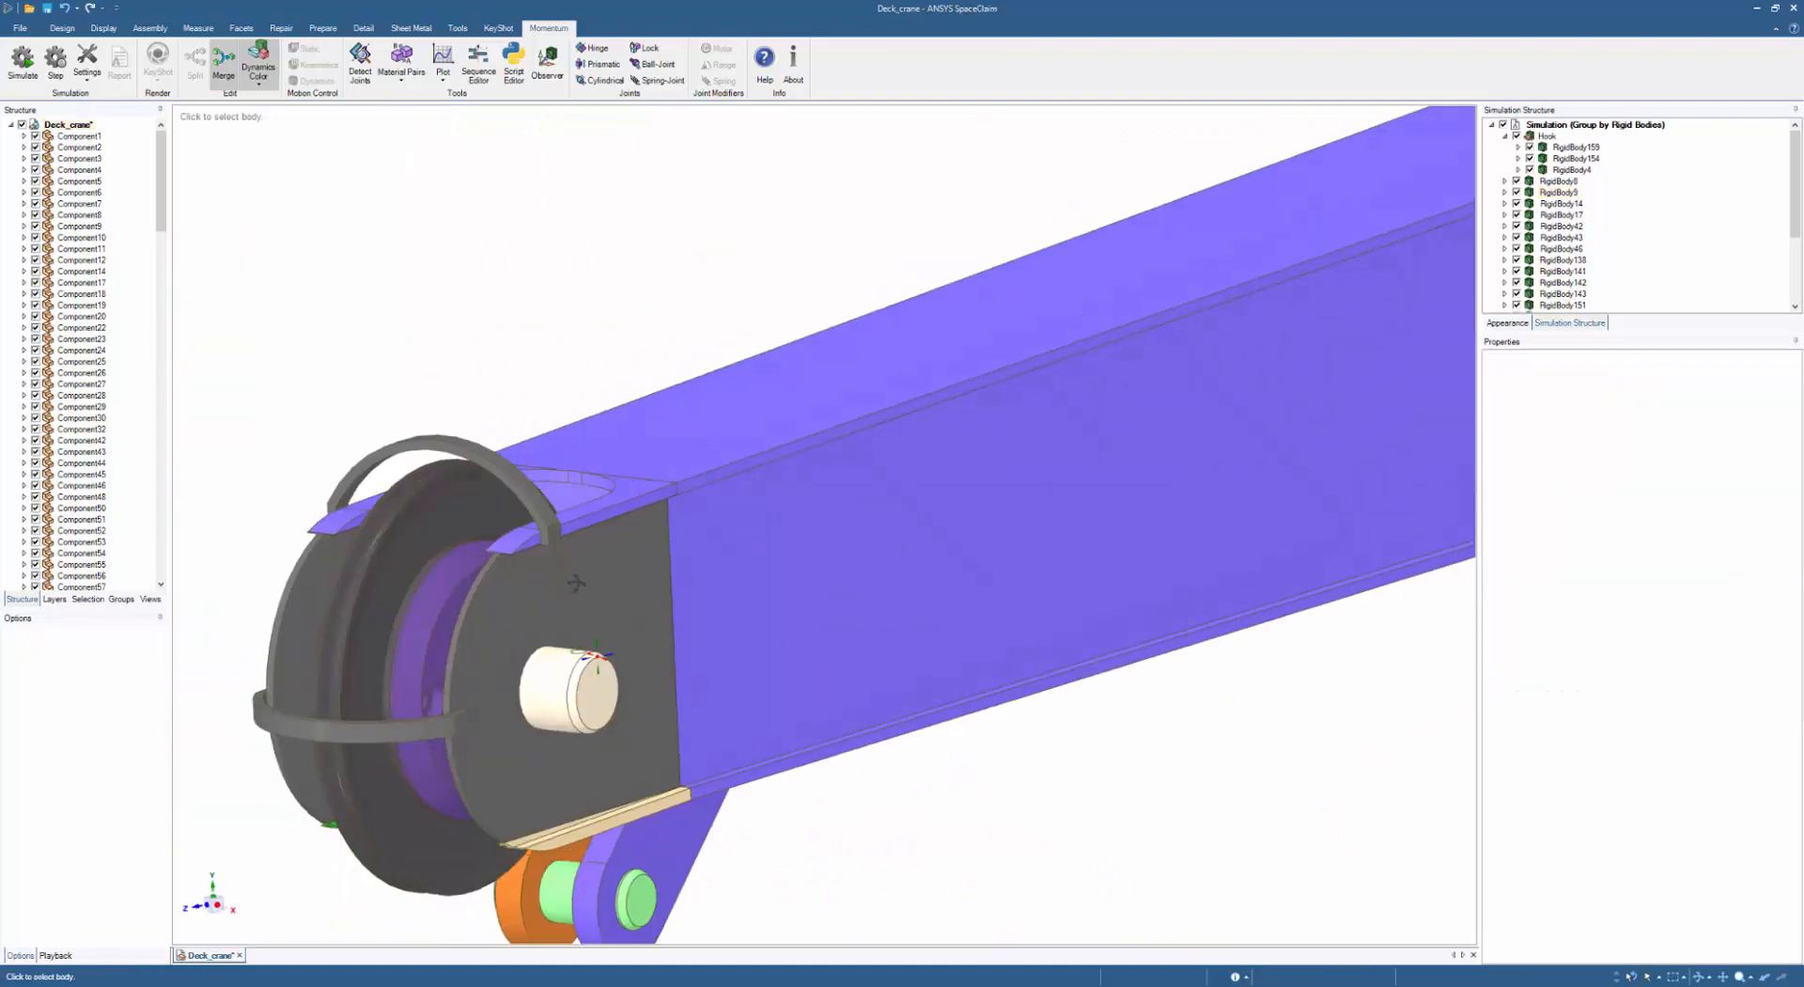
left_click(554, 501)
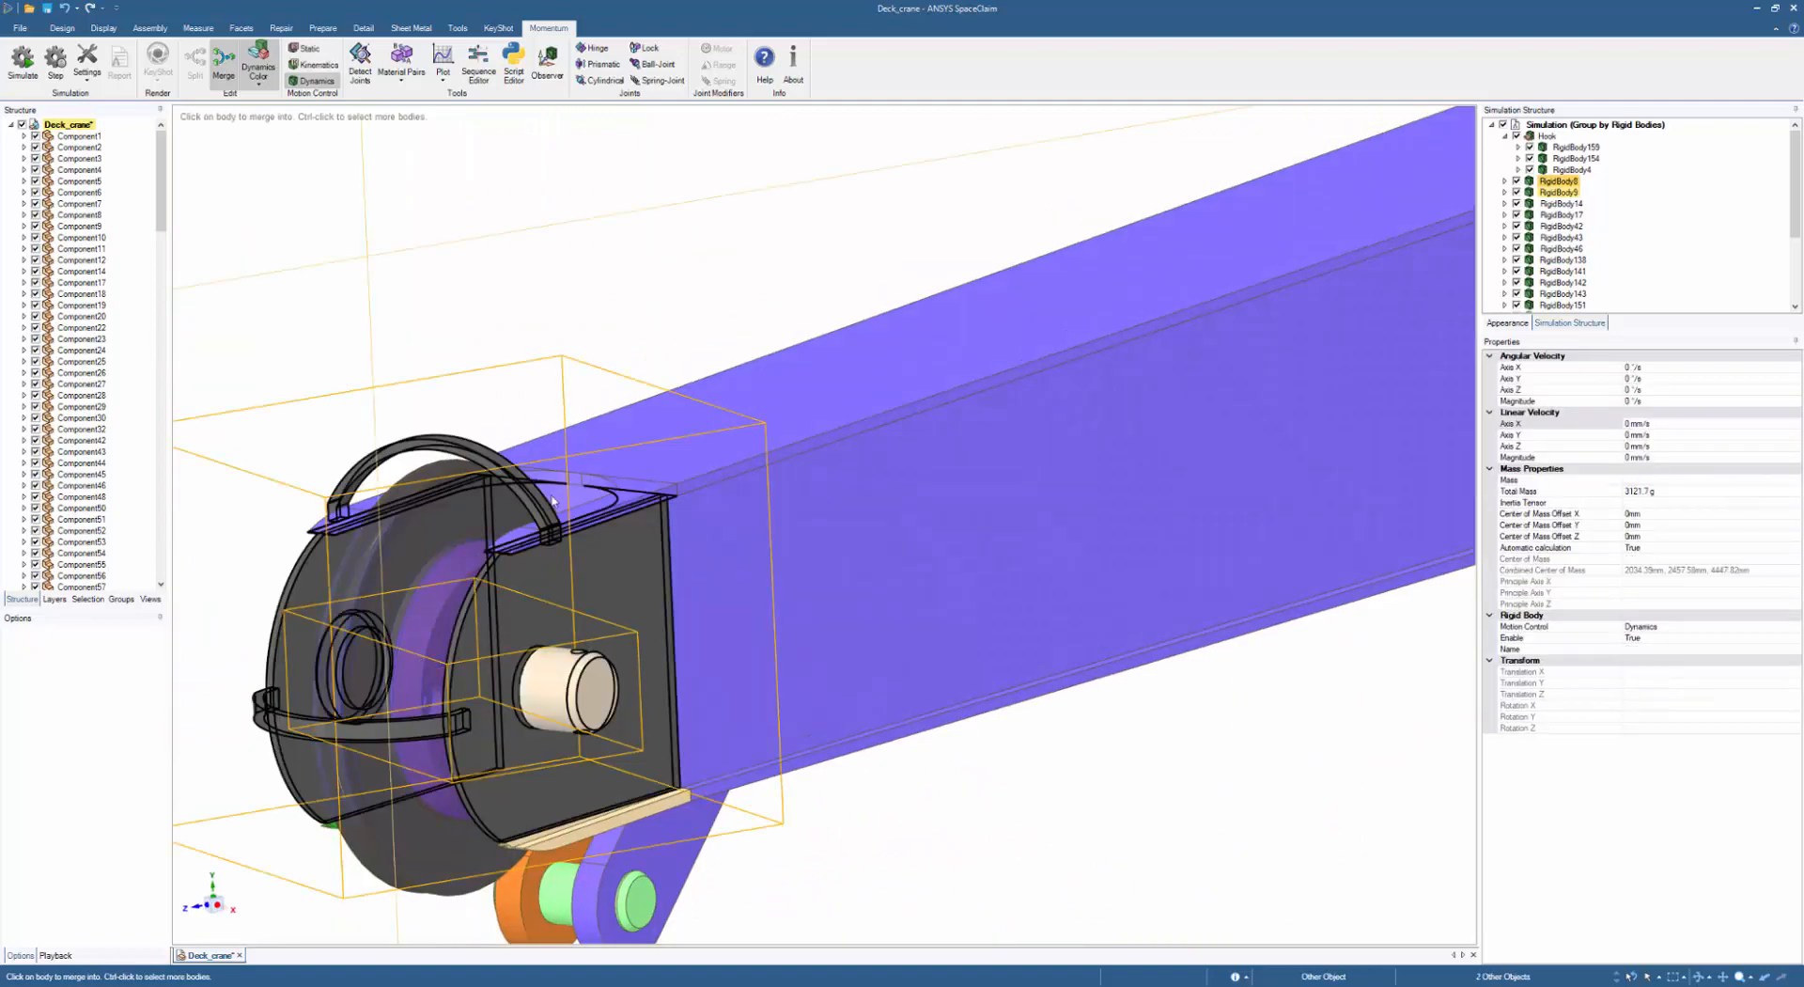
left_click(554, 501)
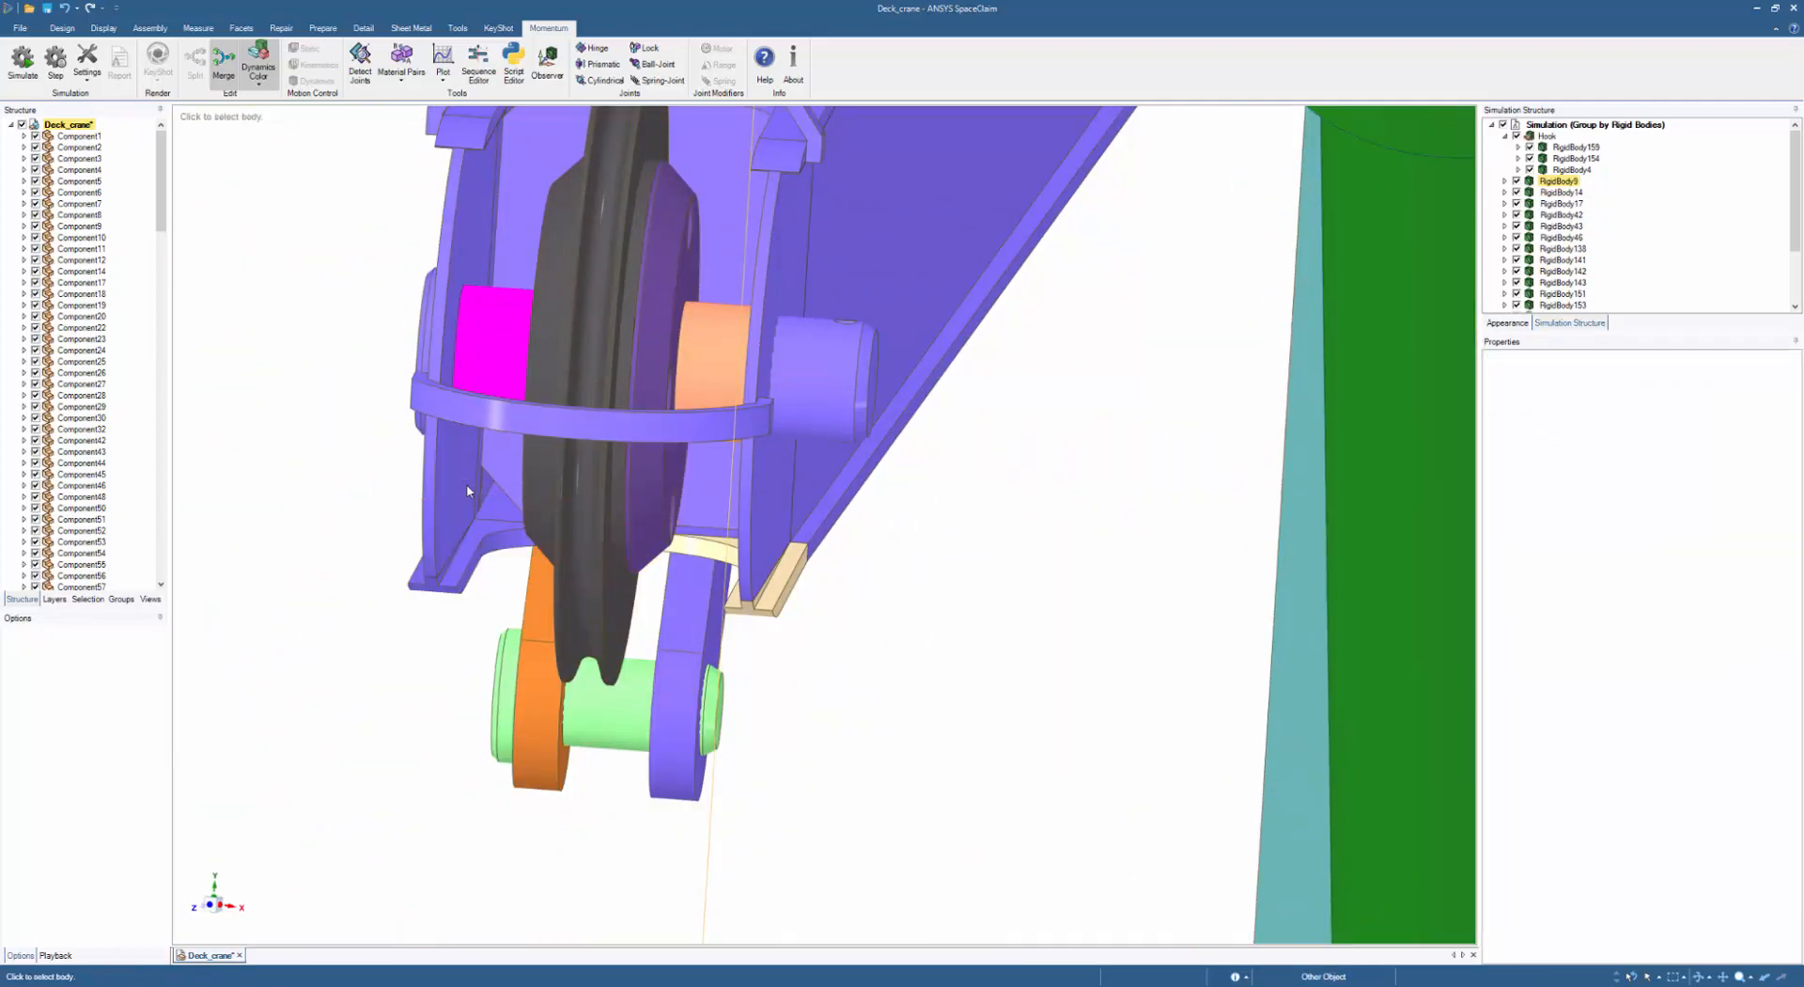
left_click(466, 483)
left_click(714, 366)
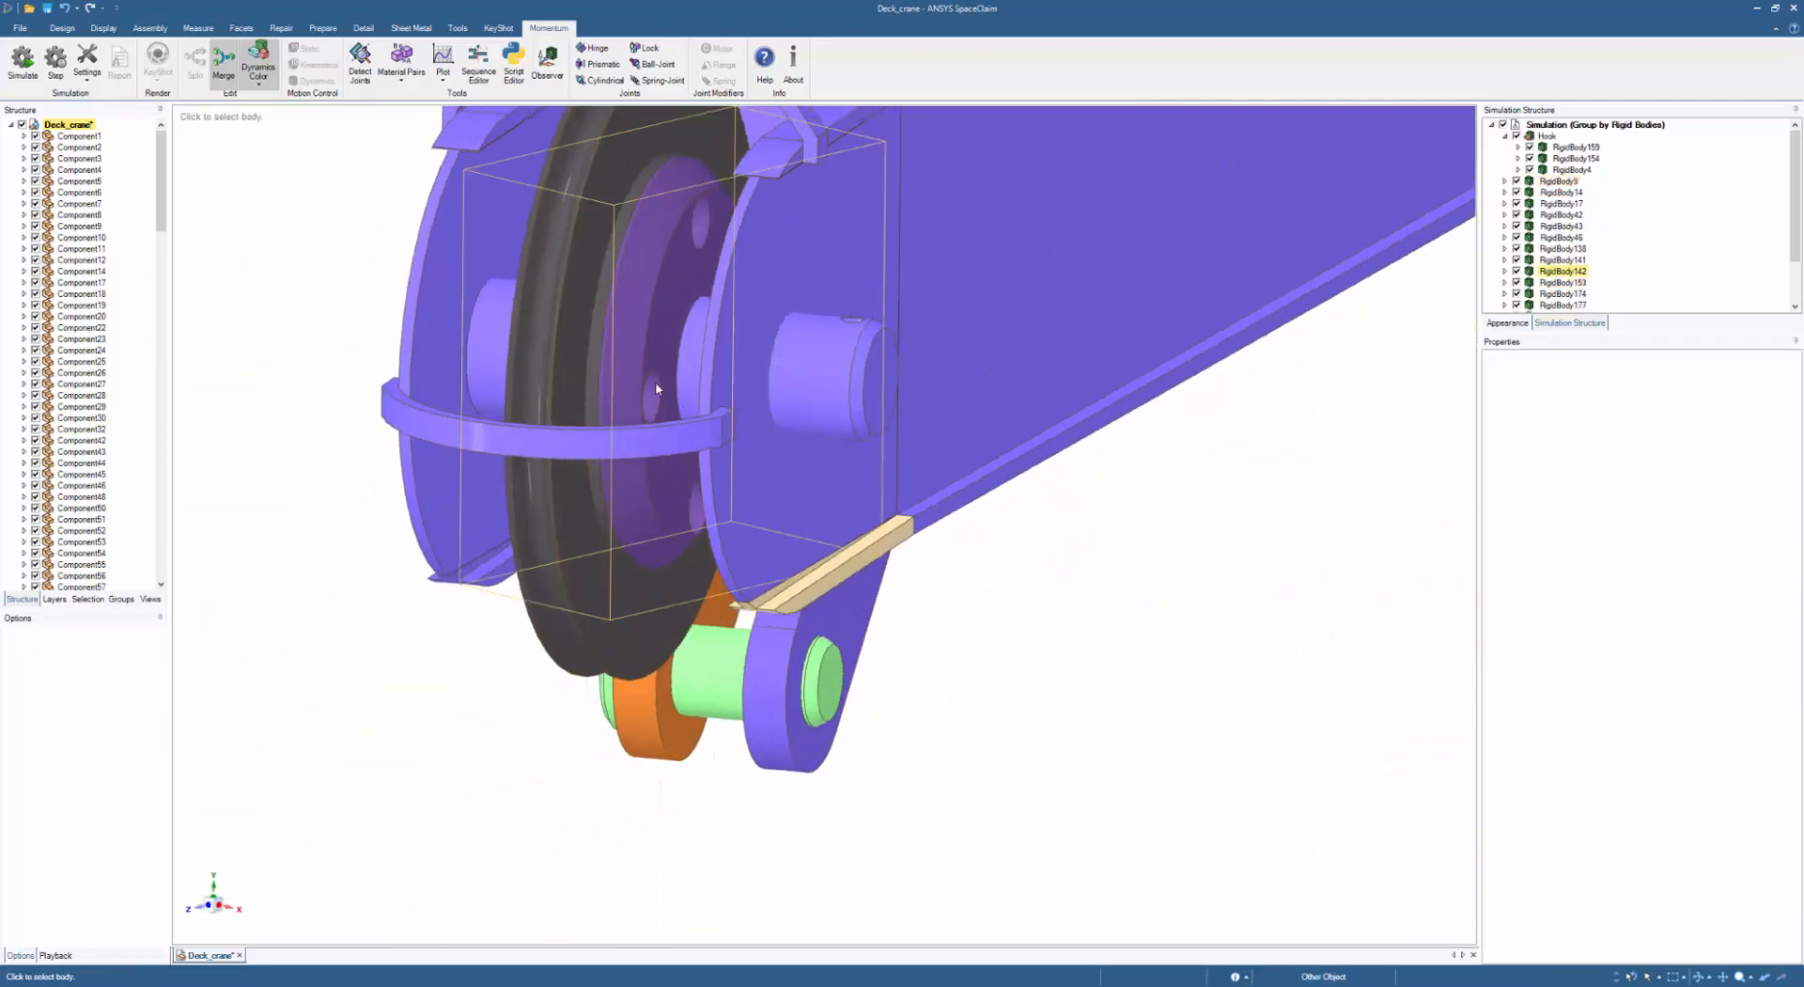
- Merge the tip sheave's hub and rim into one body, and the lug, pin and plates below it into the boom
left_click(591, 564)
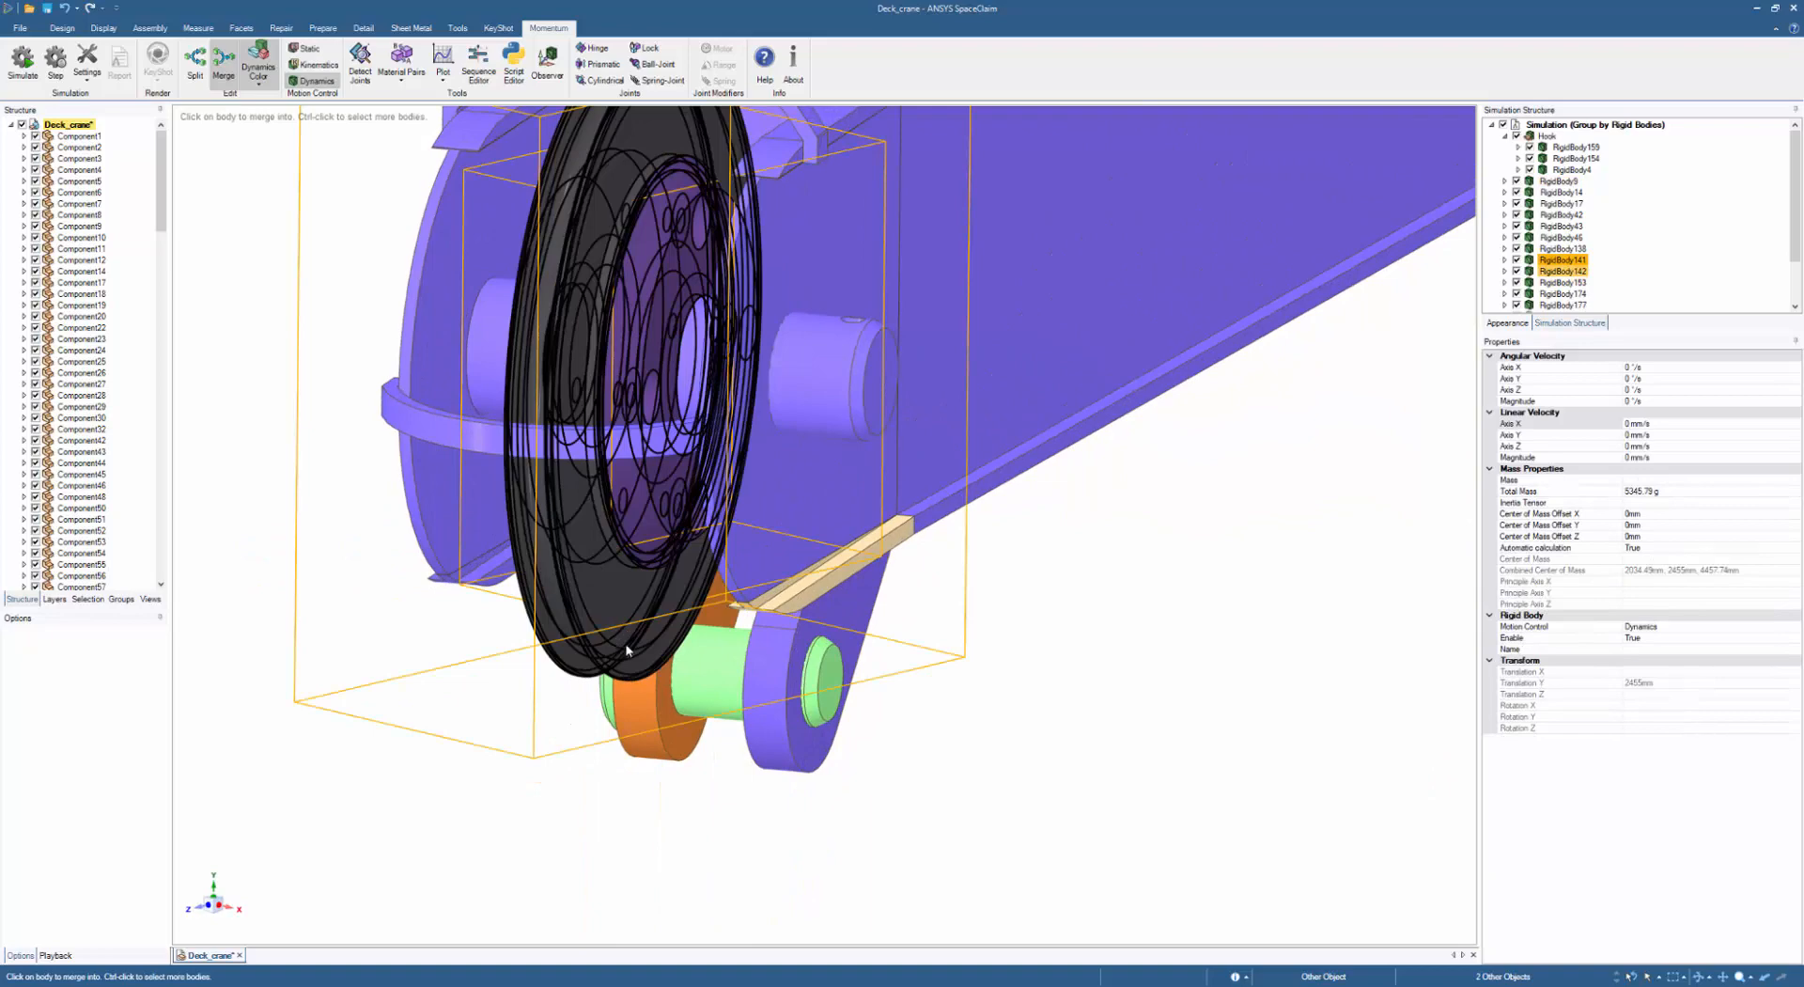
left_click(591, 564)
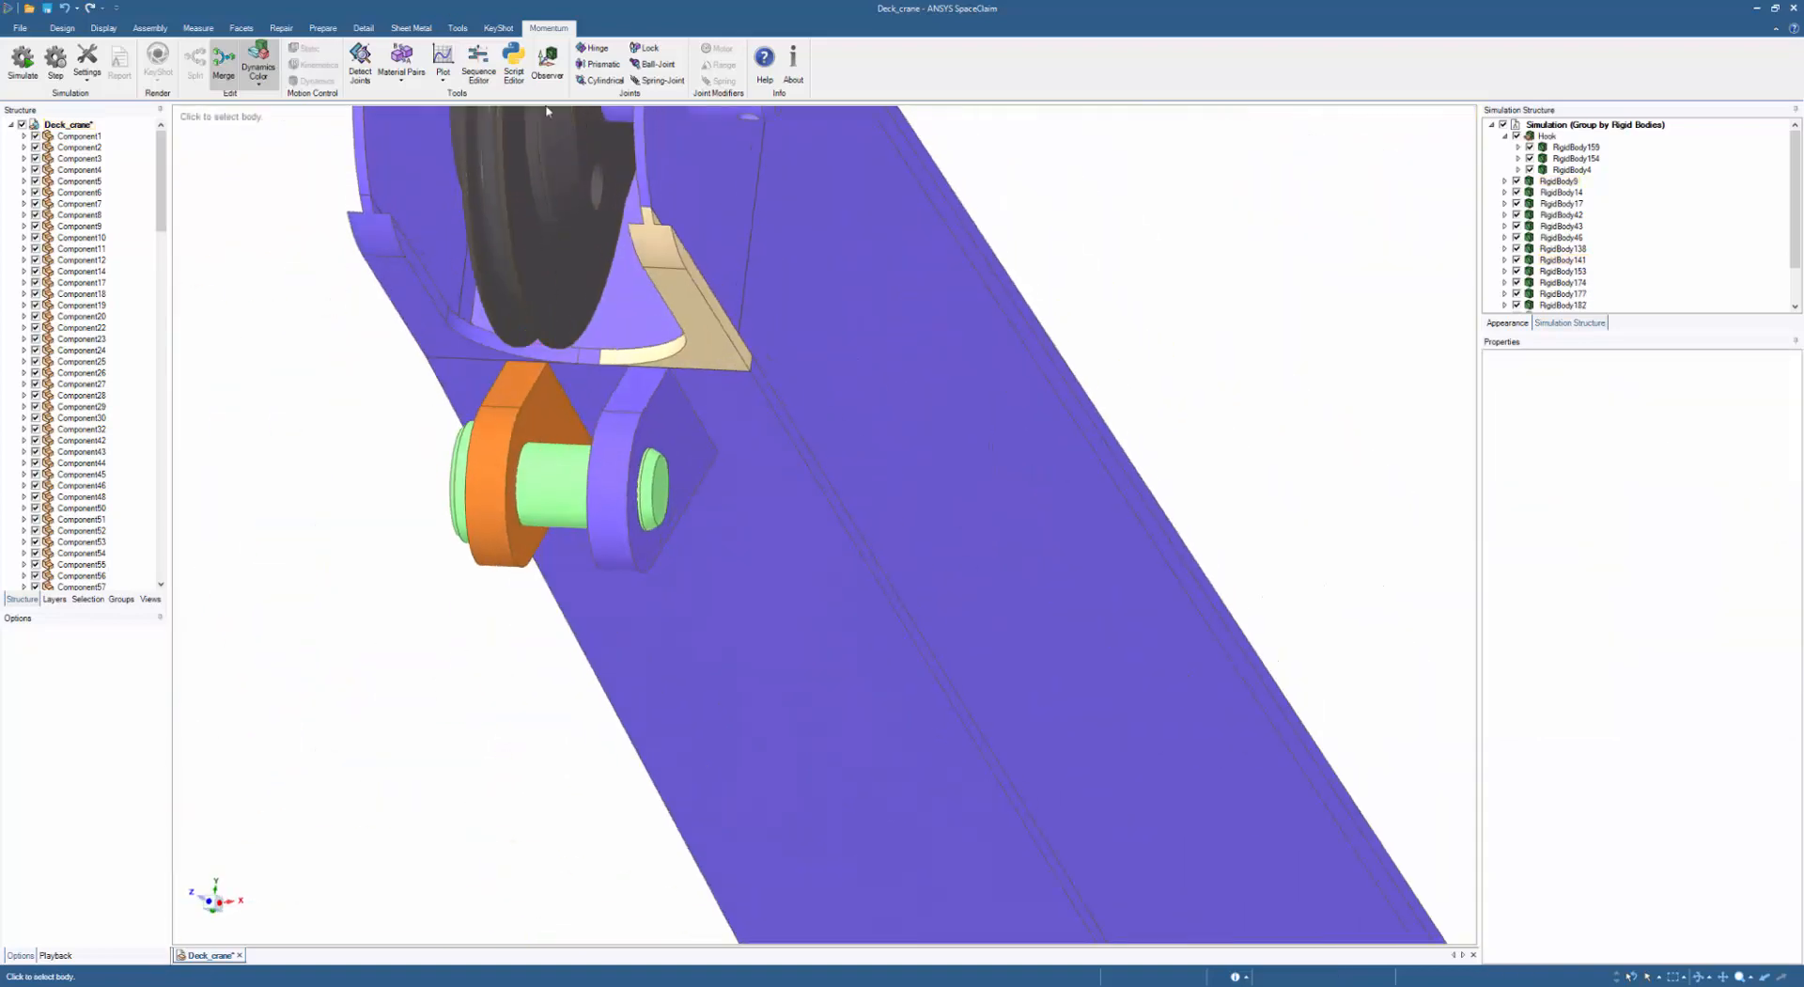
left_click(705, 354)
left_click(524, 503)
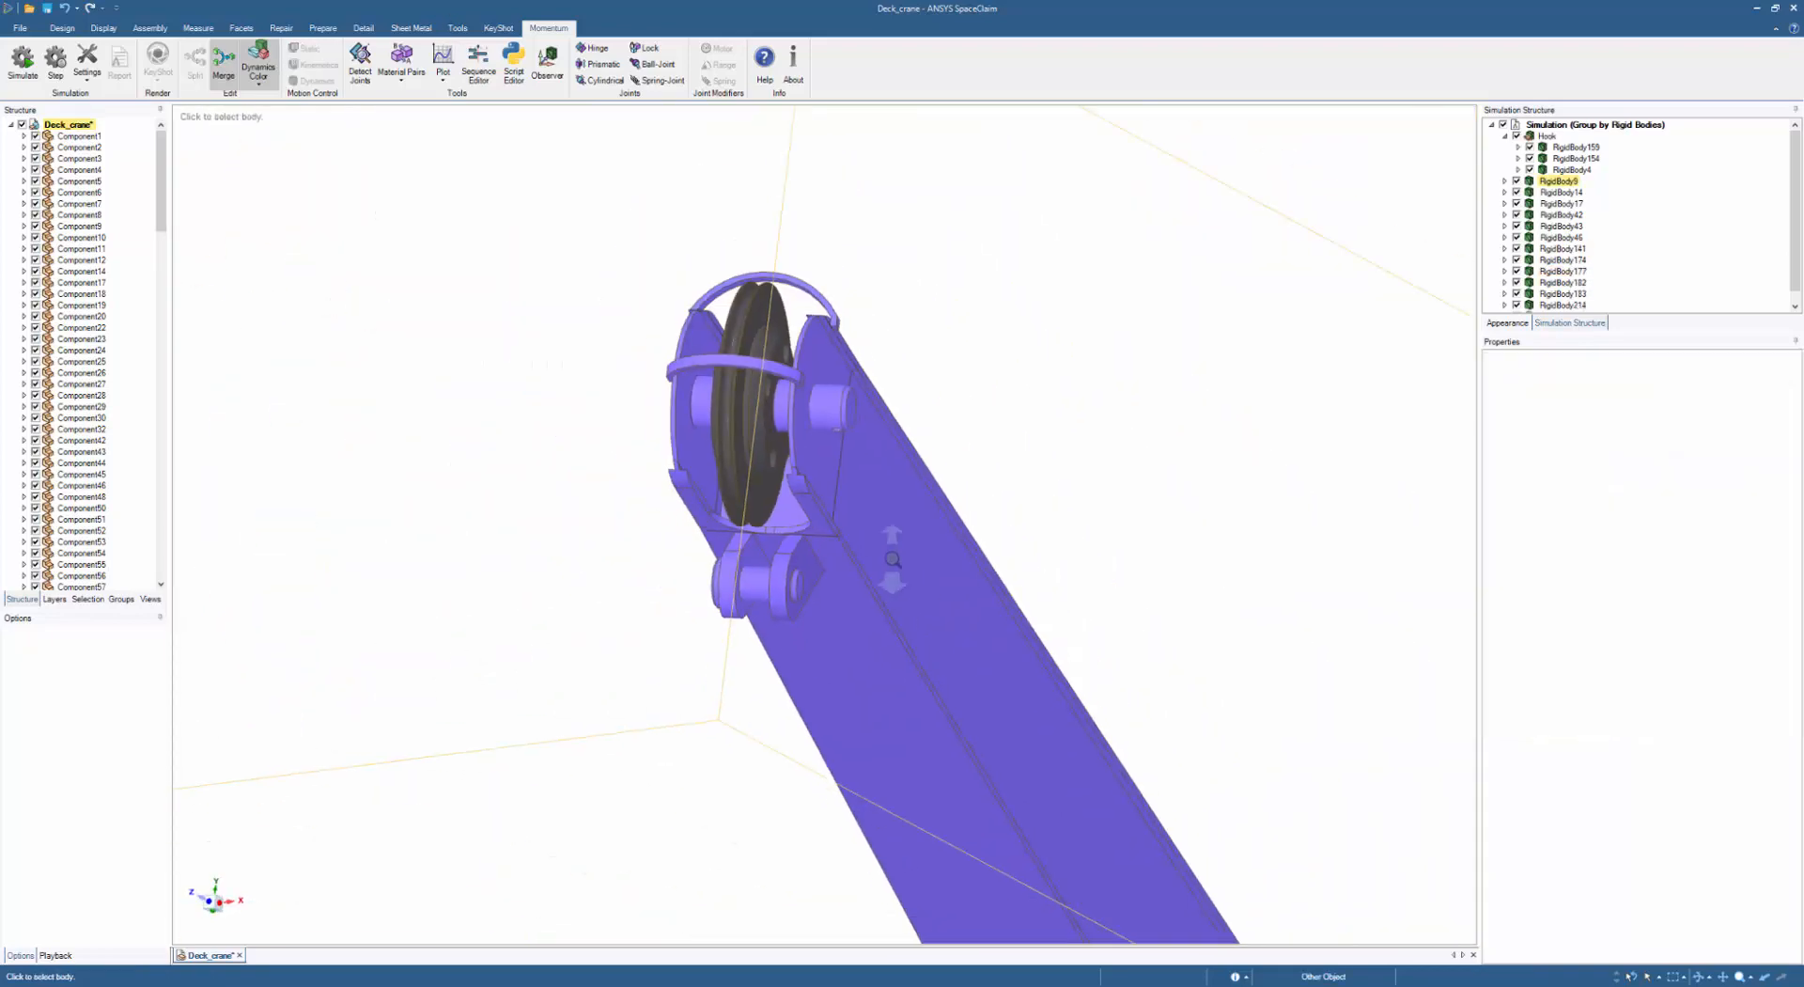
- Locate RigidBody17 in the cylinder's lower eye and merge it into the adjoining rigid body
scroll(892, 559, "down", 8)
left_click(1562, 182)
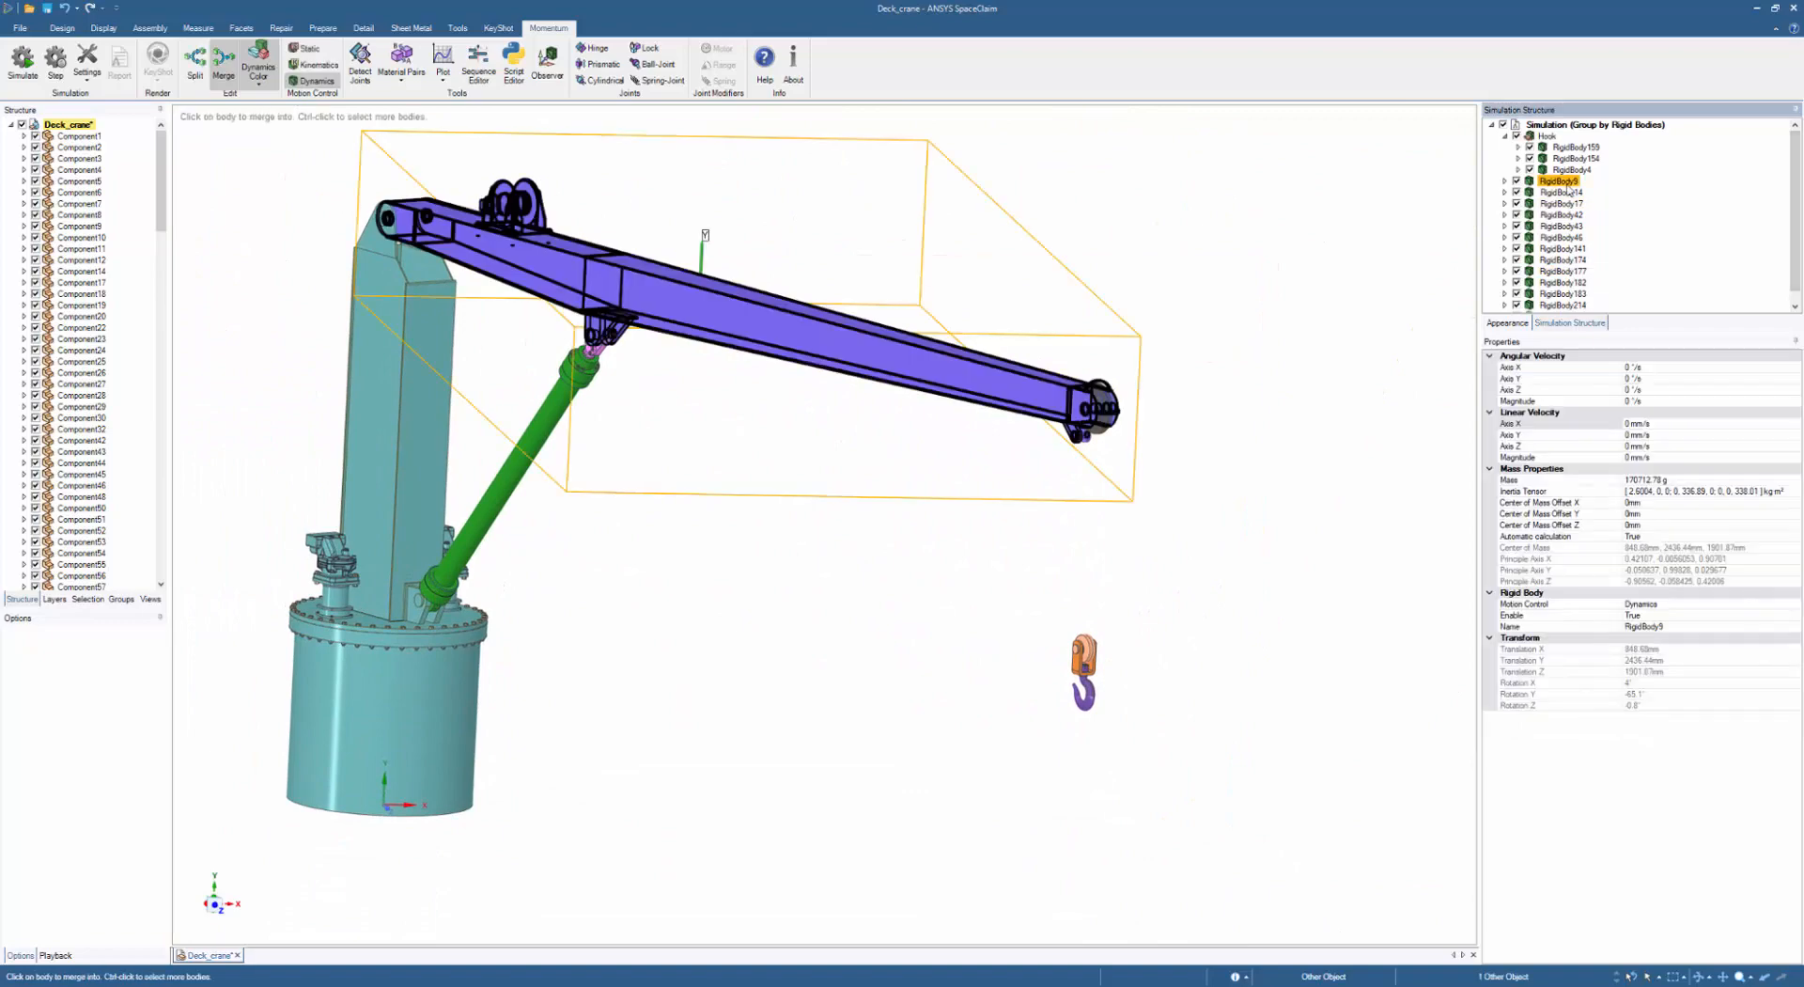
left_click(1568, 192, "ctrl")
left_click(1562, 203, "ctrl")
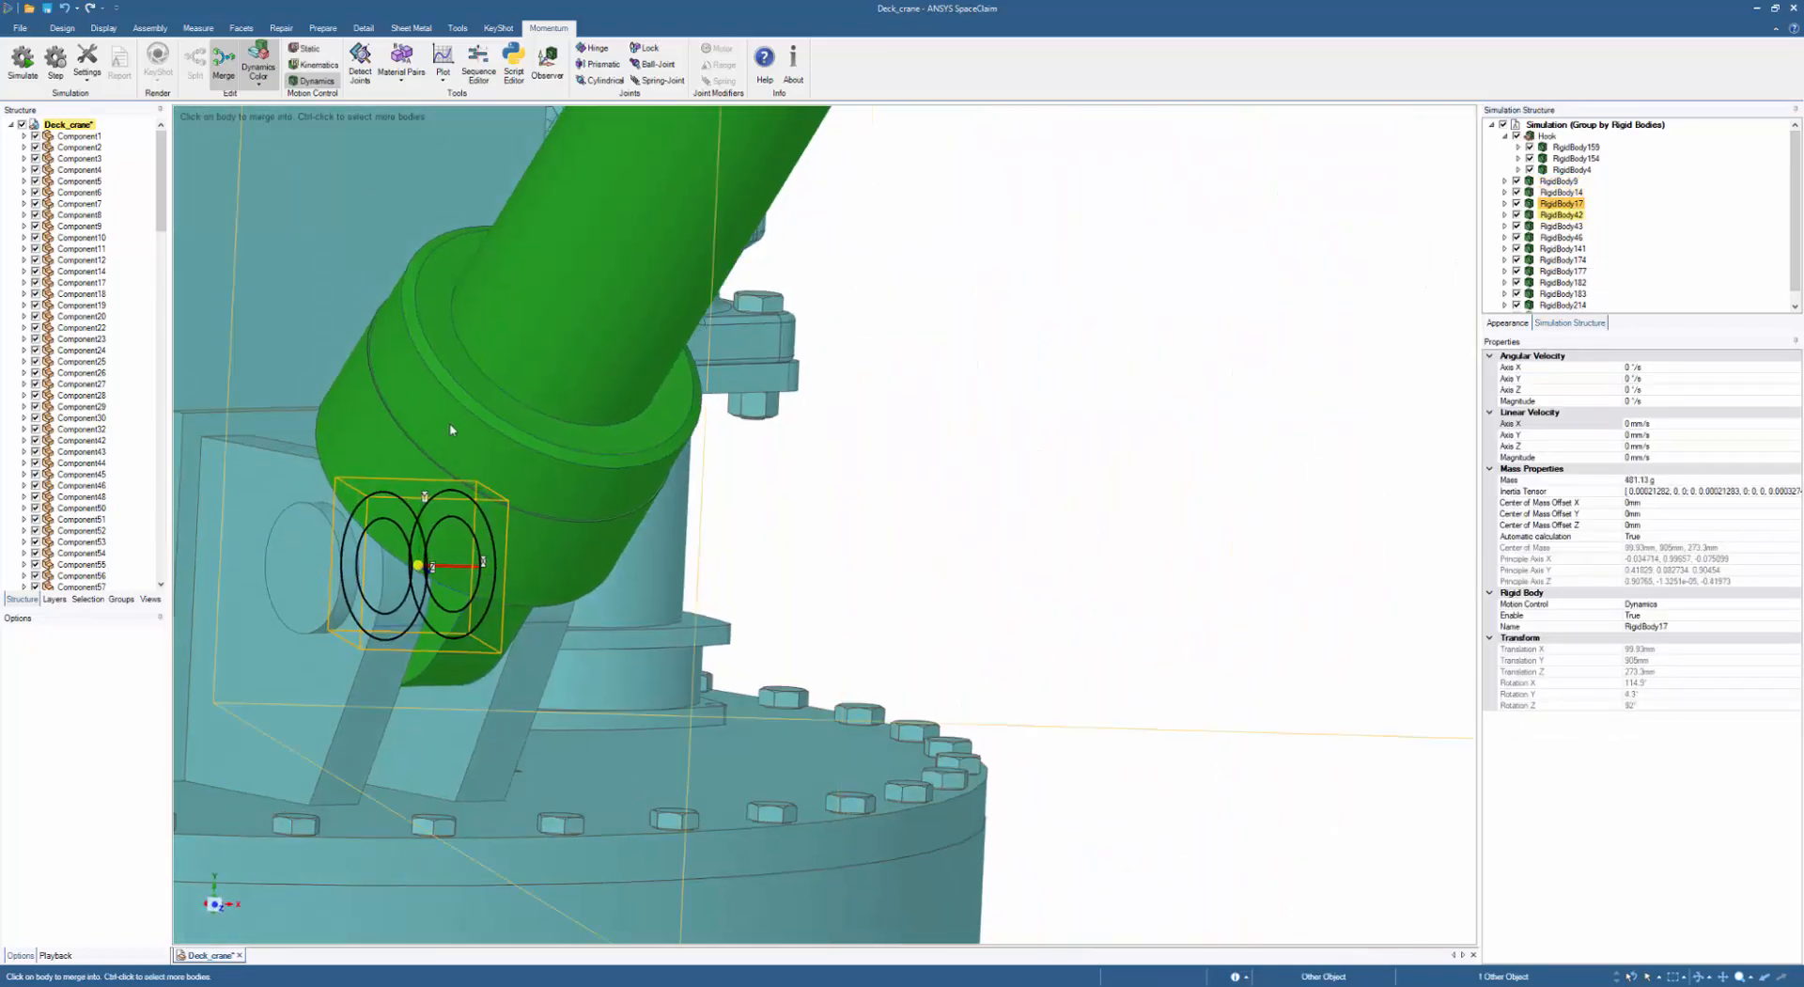
middle_click_drag(451, 430, 329, 442)
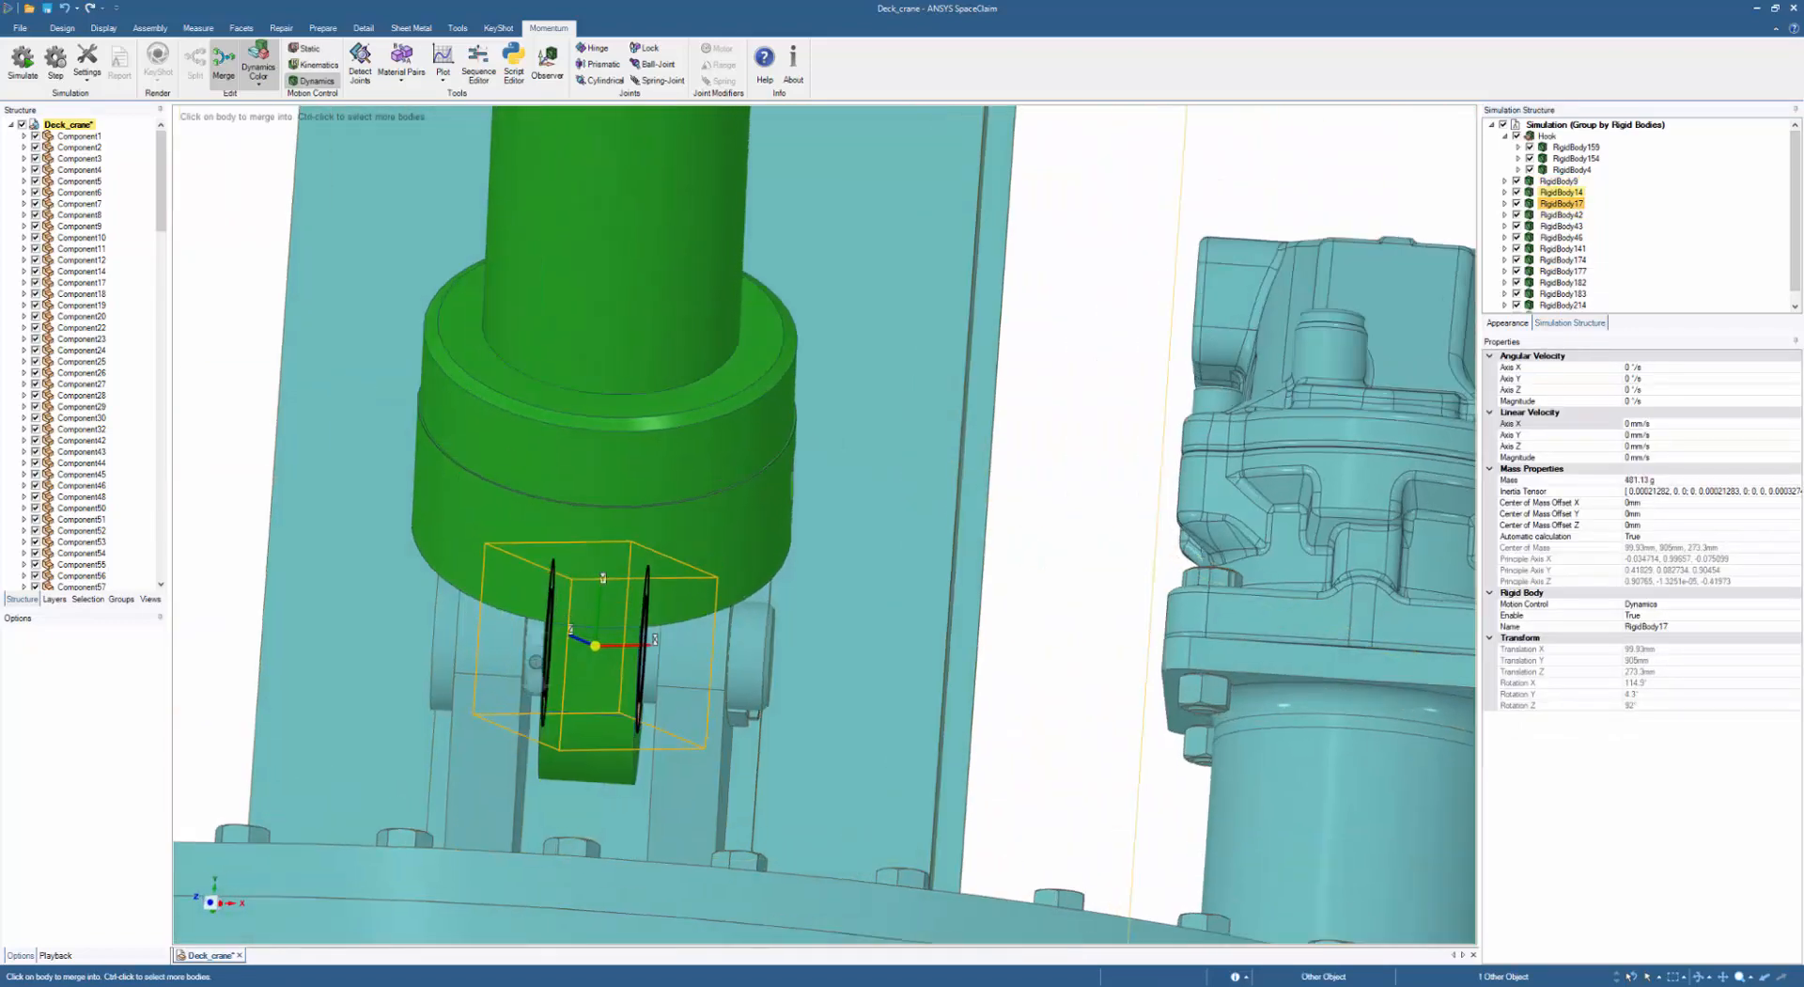
scroll(653, 475, "up", 3)
left_click(652, 476)
scroll(652, 475, "down", 3)
middle_click_drag(652, 475, 705, 477)
- Locate the small RigidBody46 at the cylinder's upper hinge and merge it into the adjoining rigid body
left_click(1560, 181)
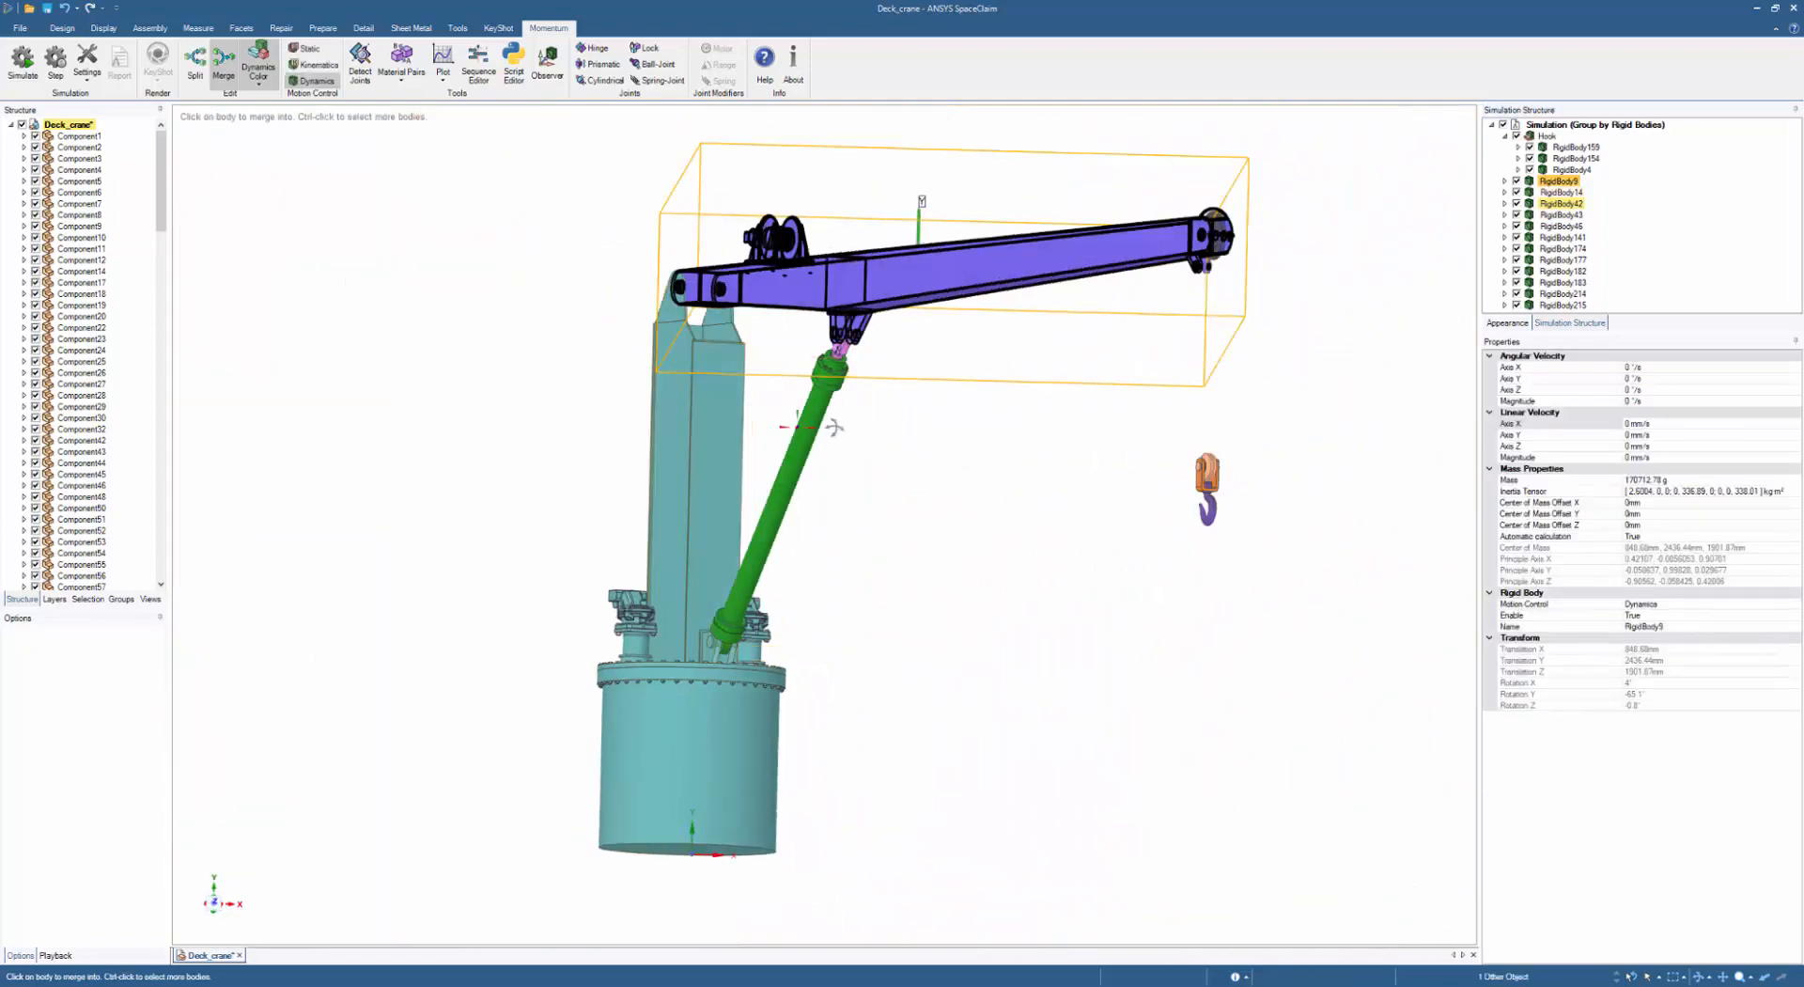
left_click(1562, 191)
left_click(1562, 215, "ctrl")
left_click(1562, 226)
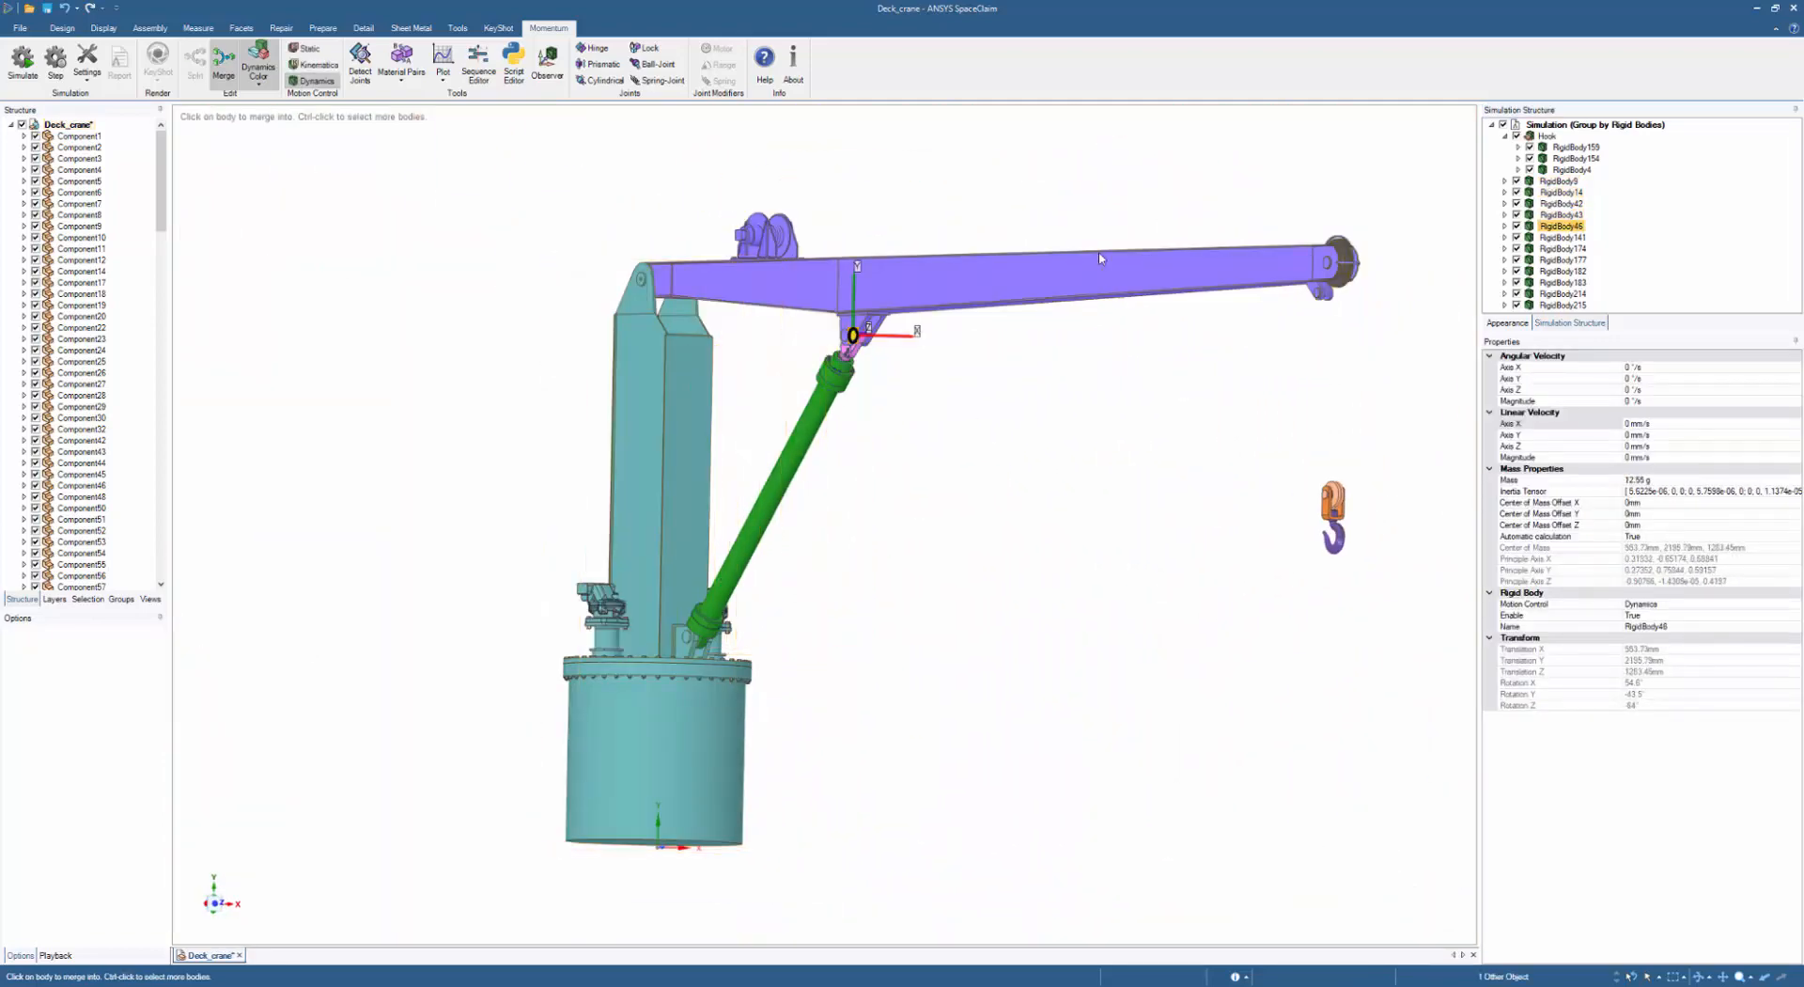
left_click(791, 440)
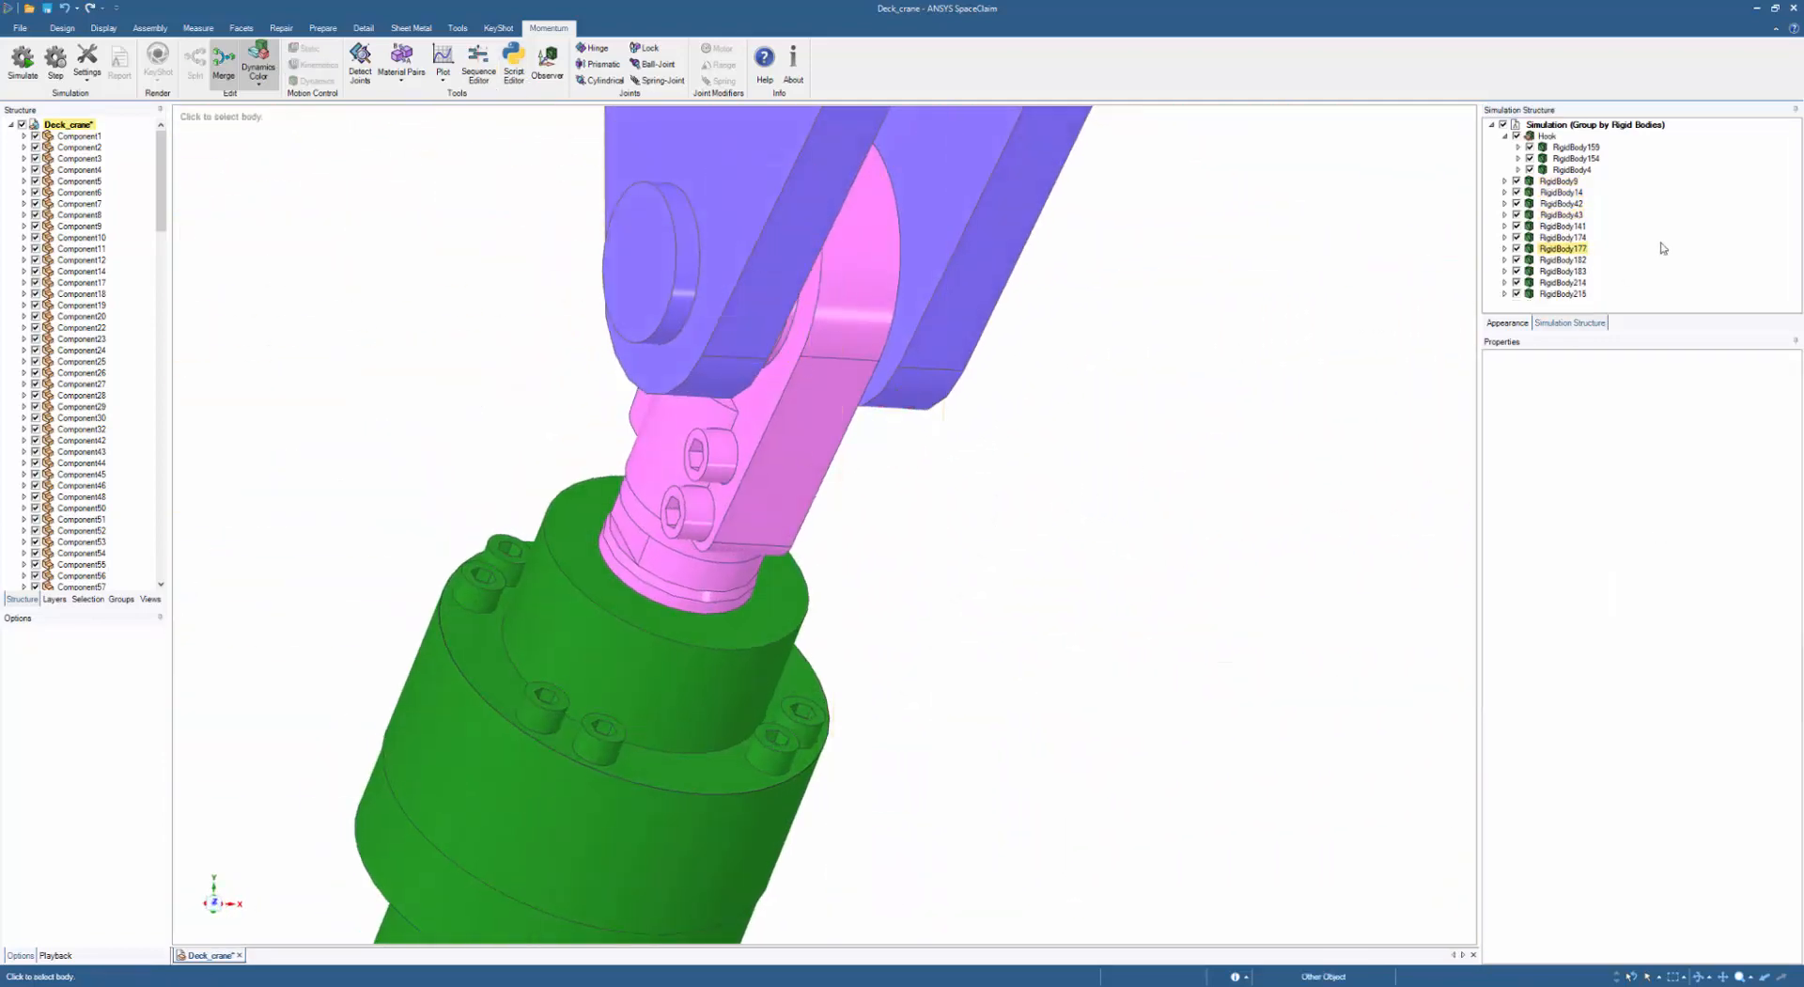
middle_click_drag(1209, 464, 1215, 481)
- Merge RigidBody174, 141, 177, 182 and 183, including the loose slewing-drive bolts, into the column's rigid body
left_click(1562, 237)
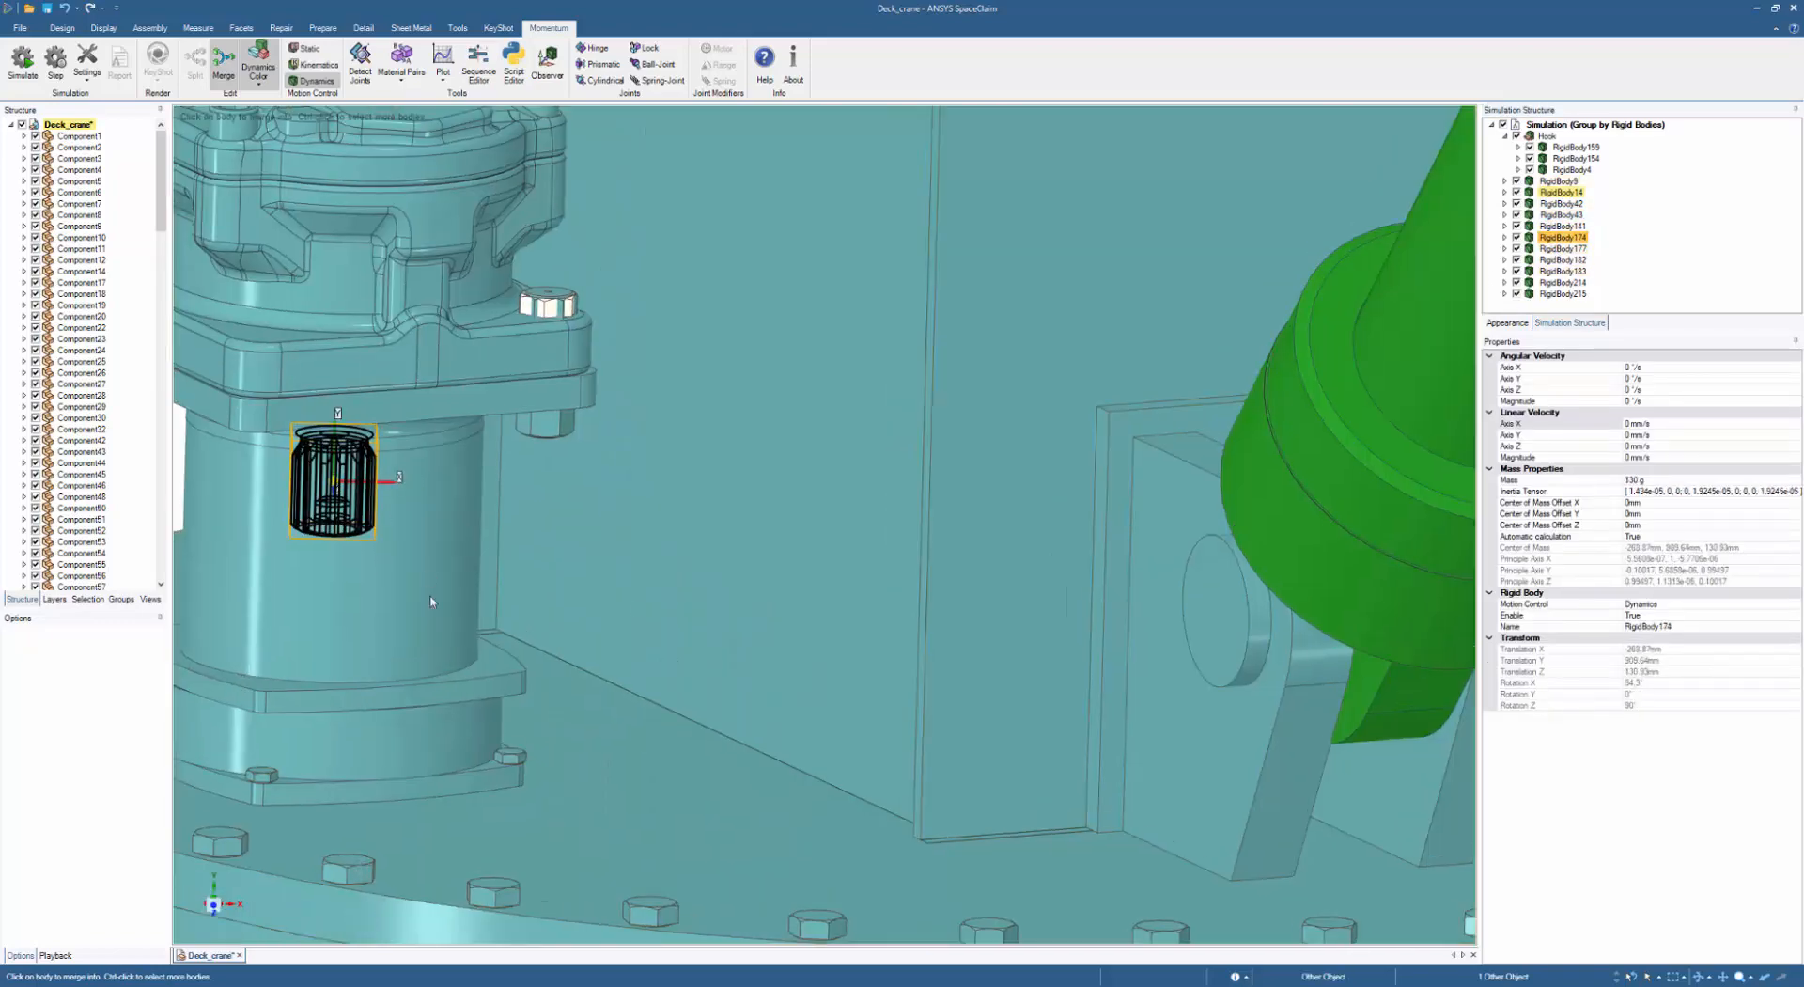
left_click(431, 602)
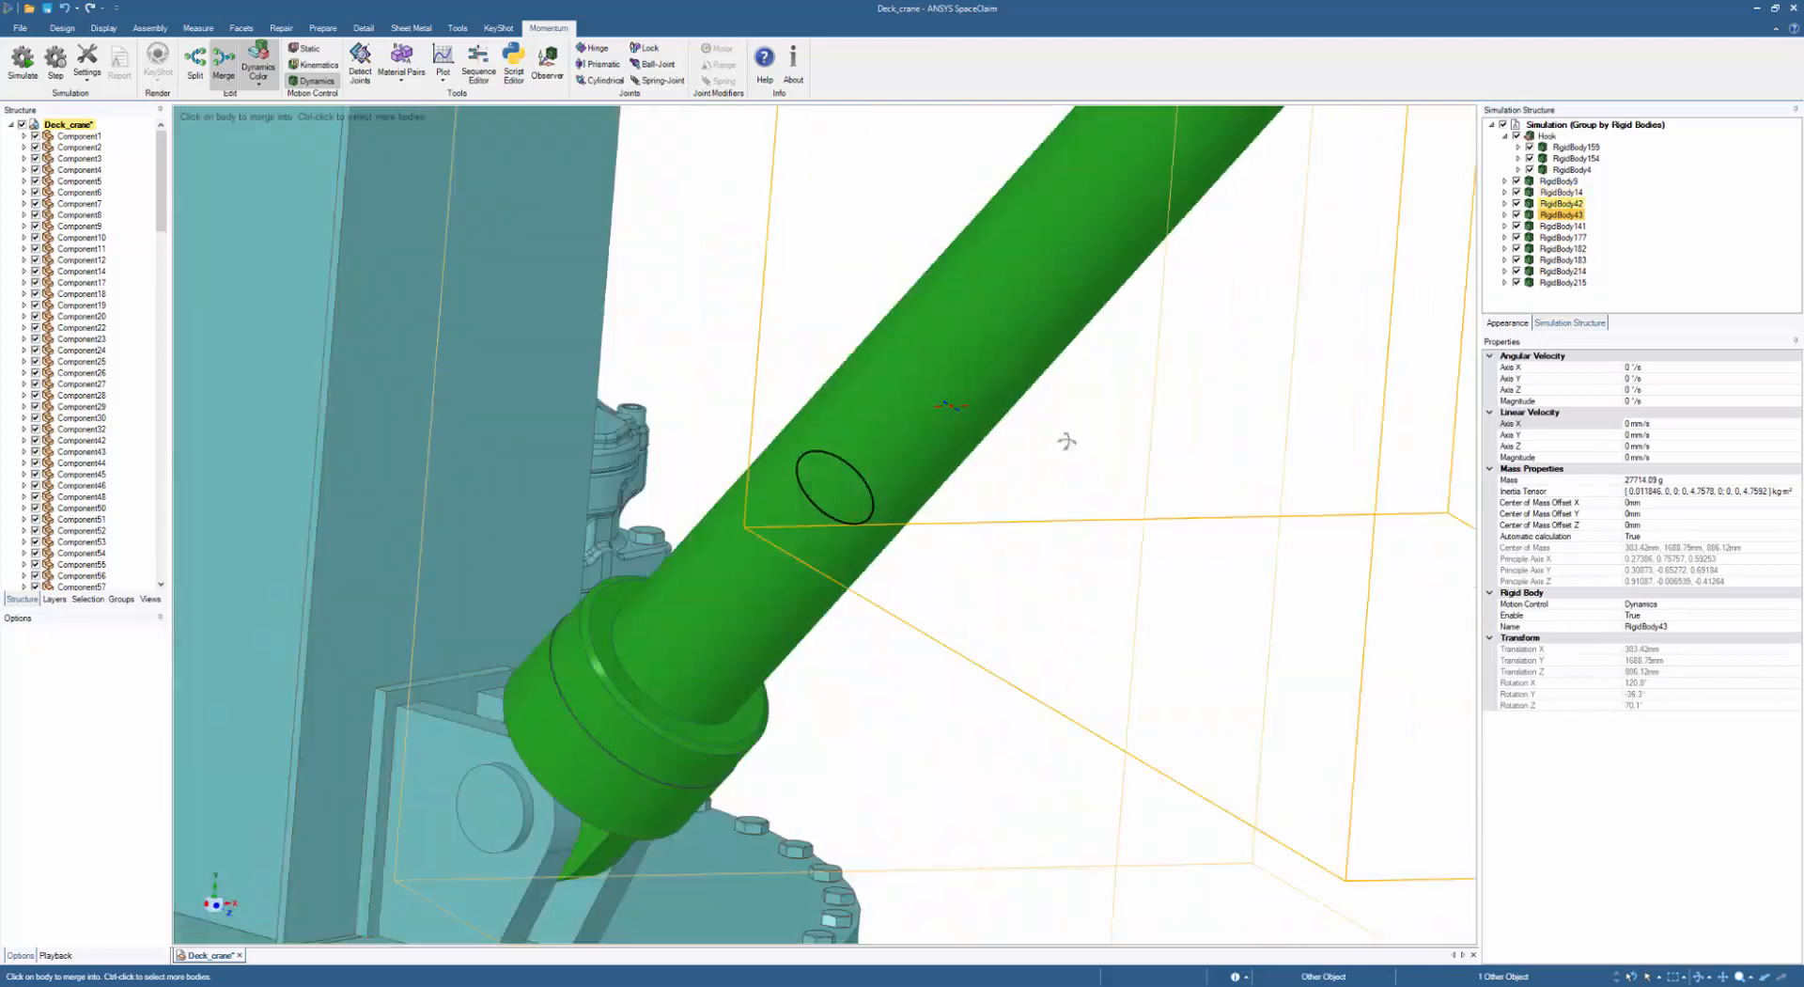
left_click(1561, 227)
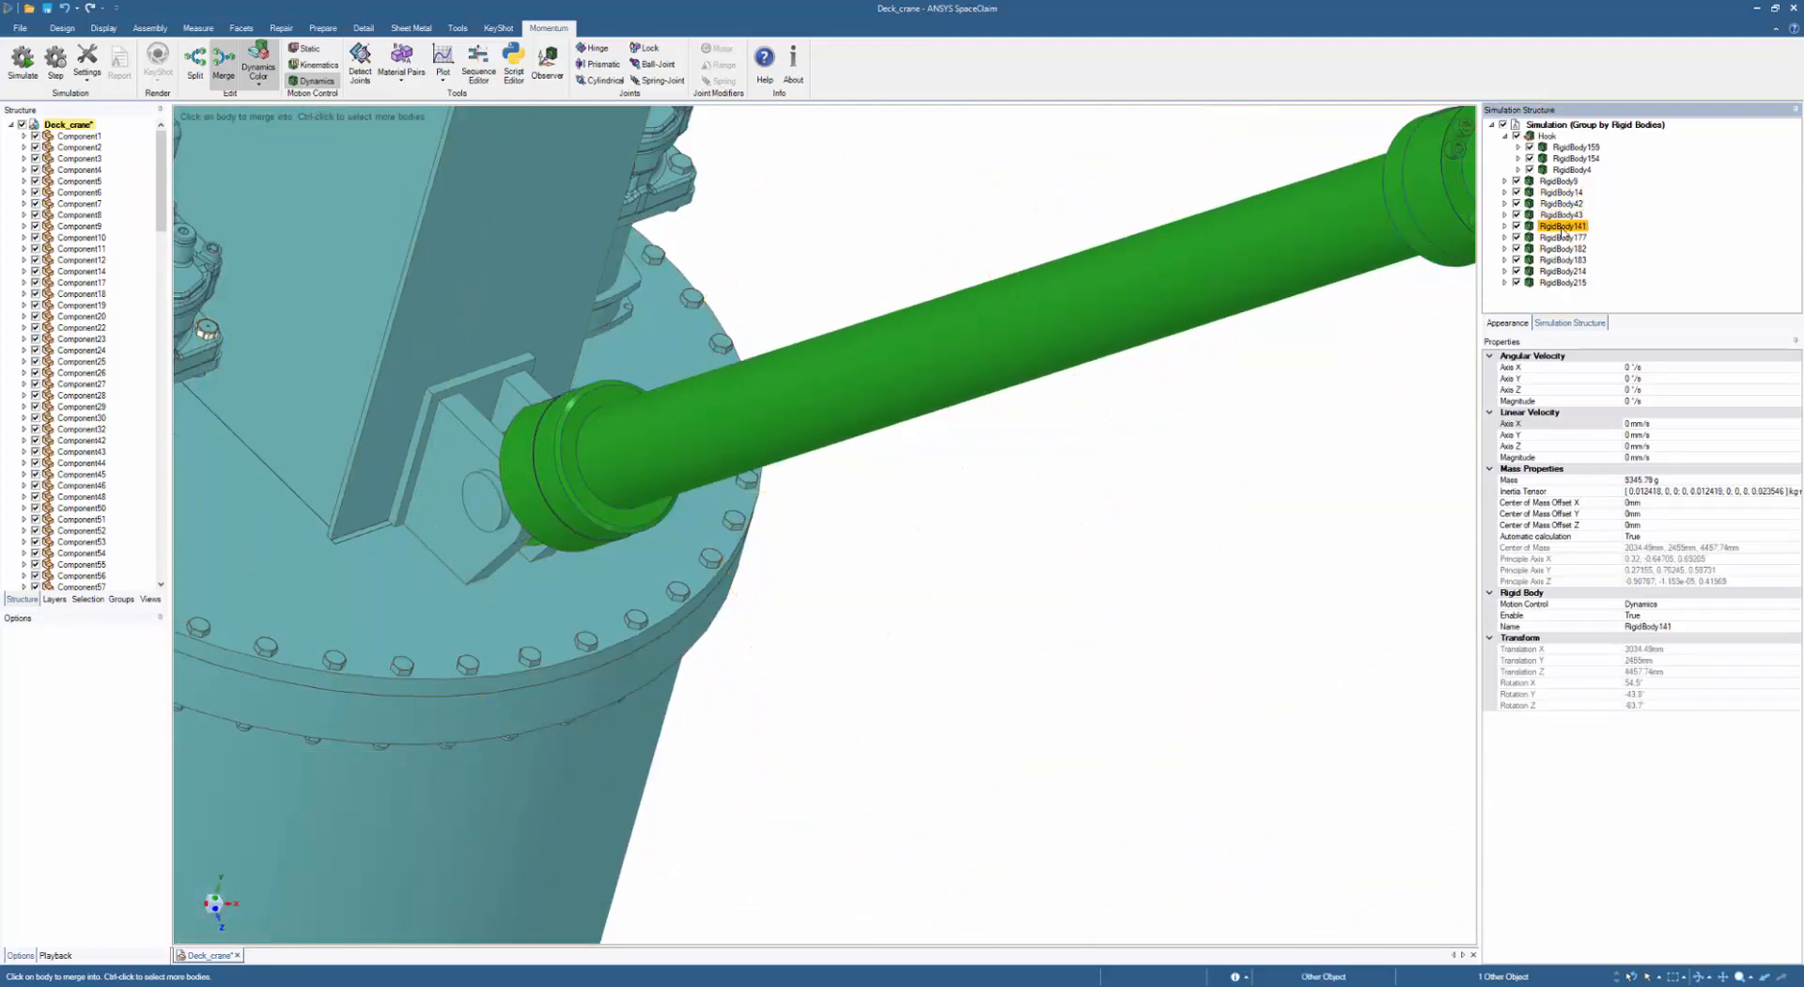
left_click(1562, 228)
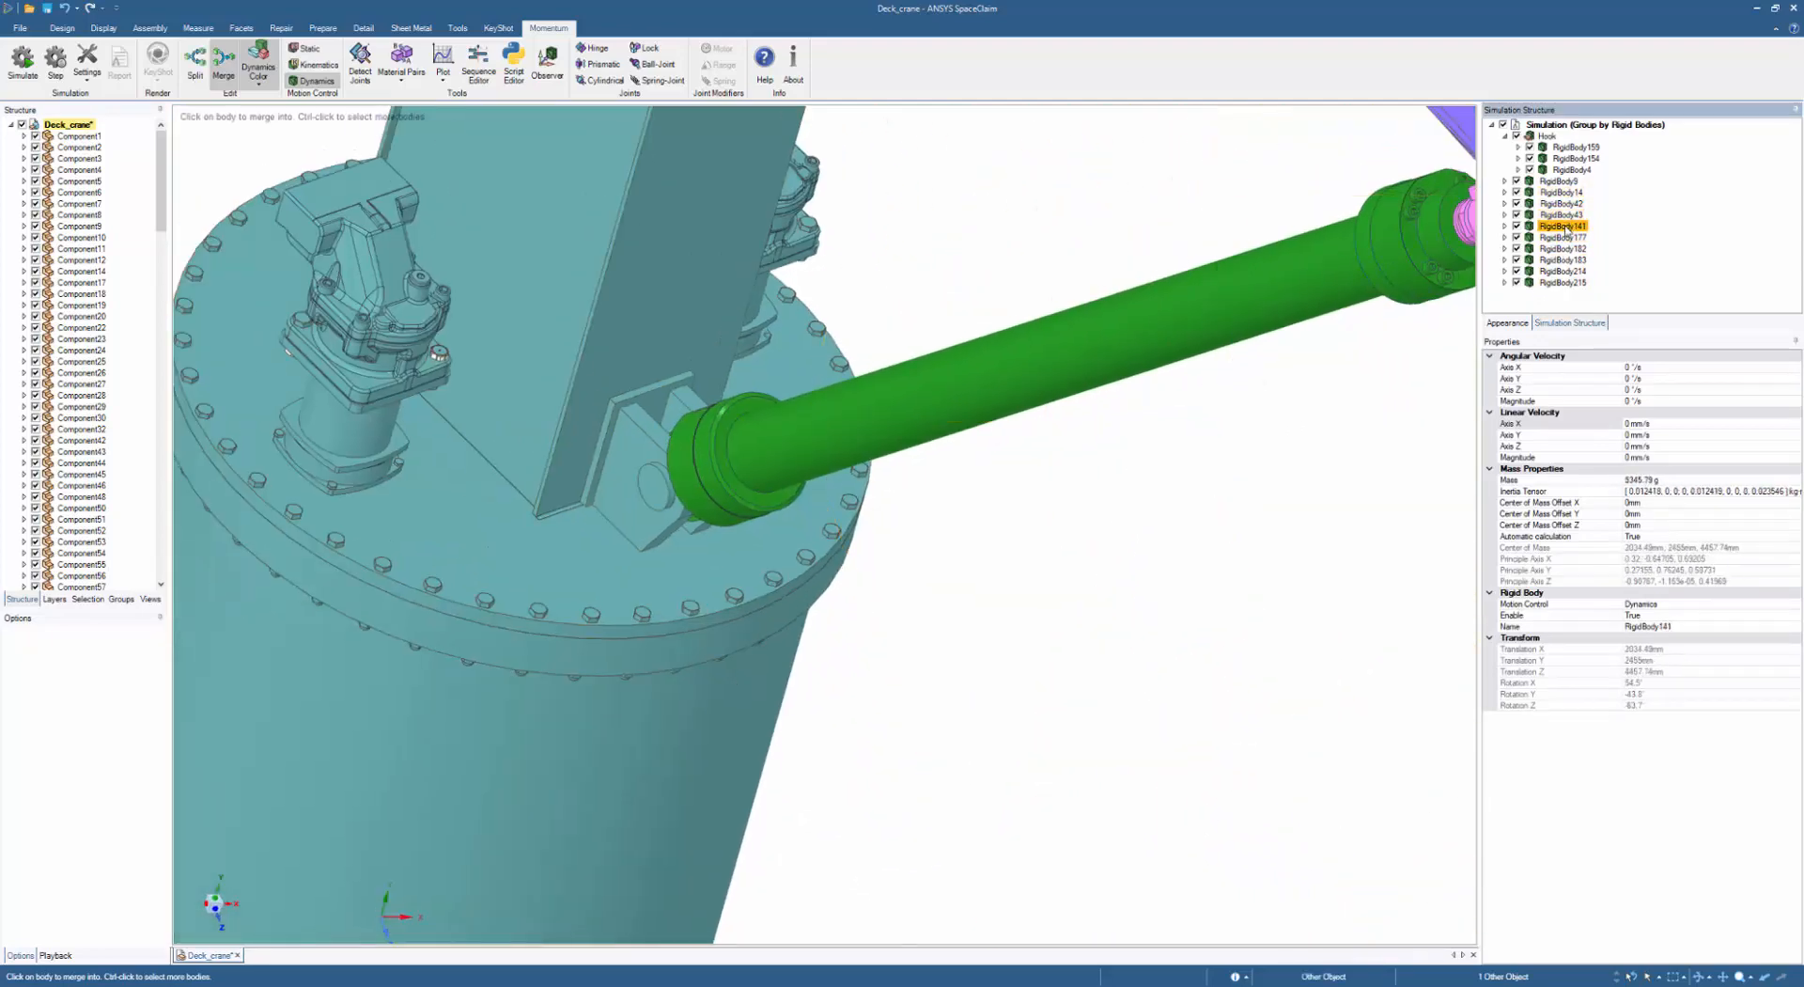
left_click(1562, 249, "ctrl")
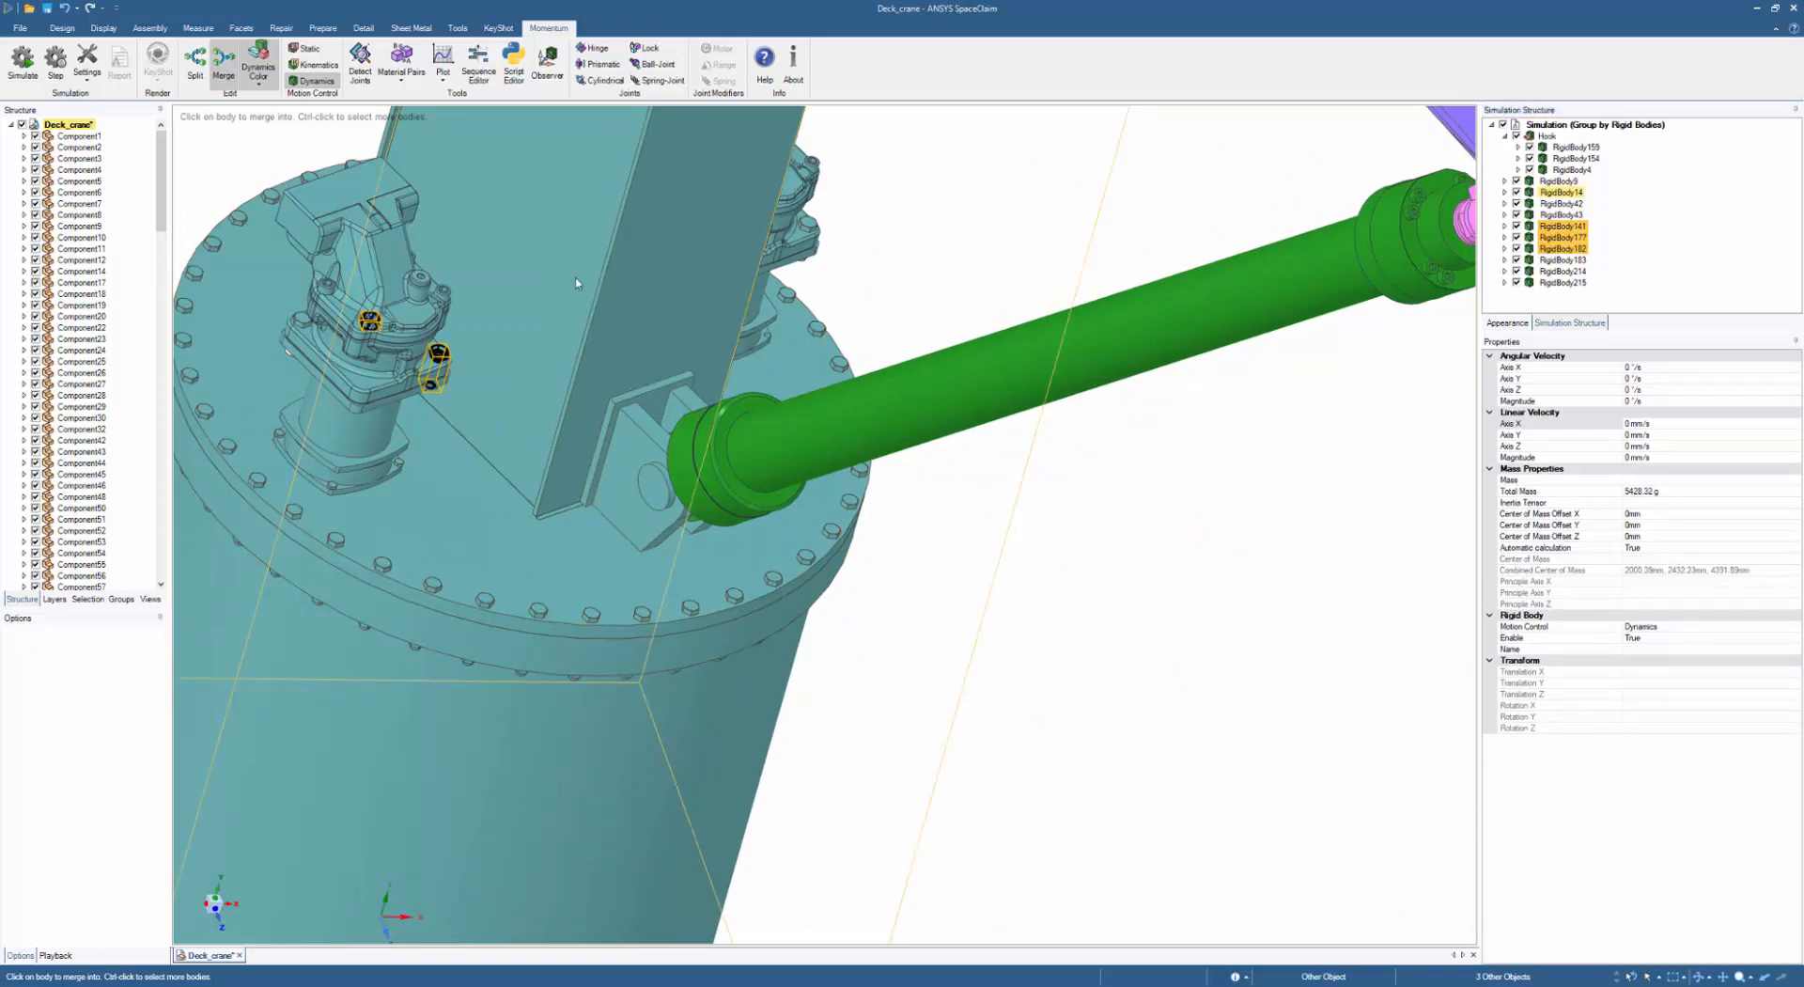
left_click(1562, 260)
- Merge RigidBody214 into the boom and RigidBody215 into the cylinder tube
left_click(1563, 238)
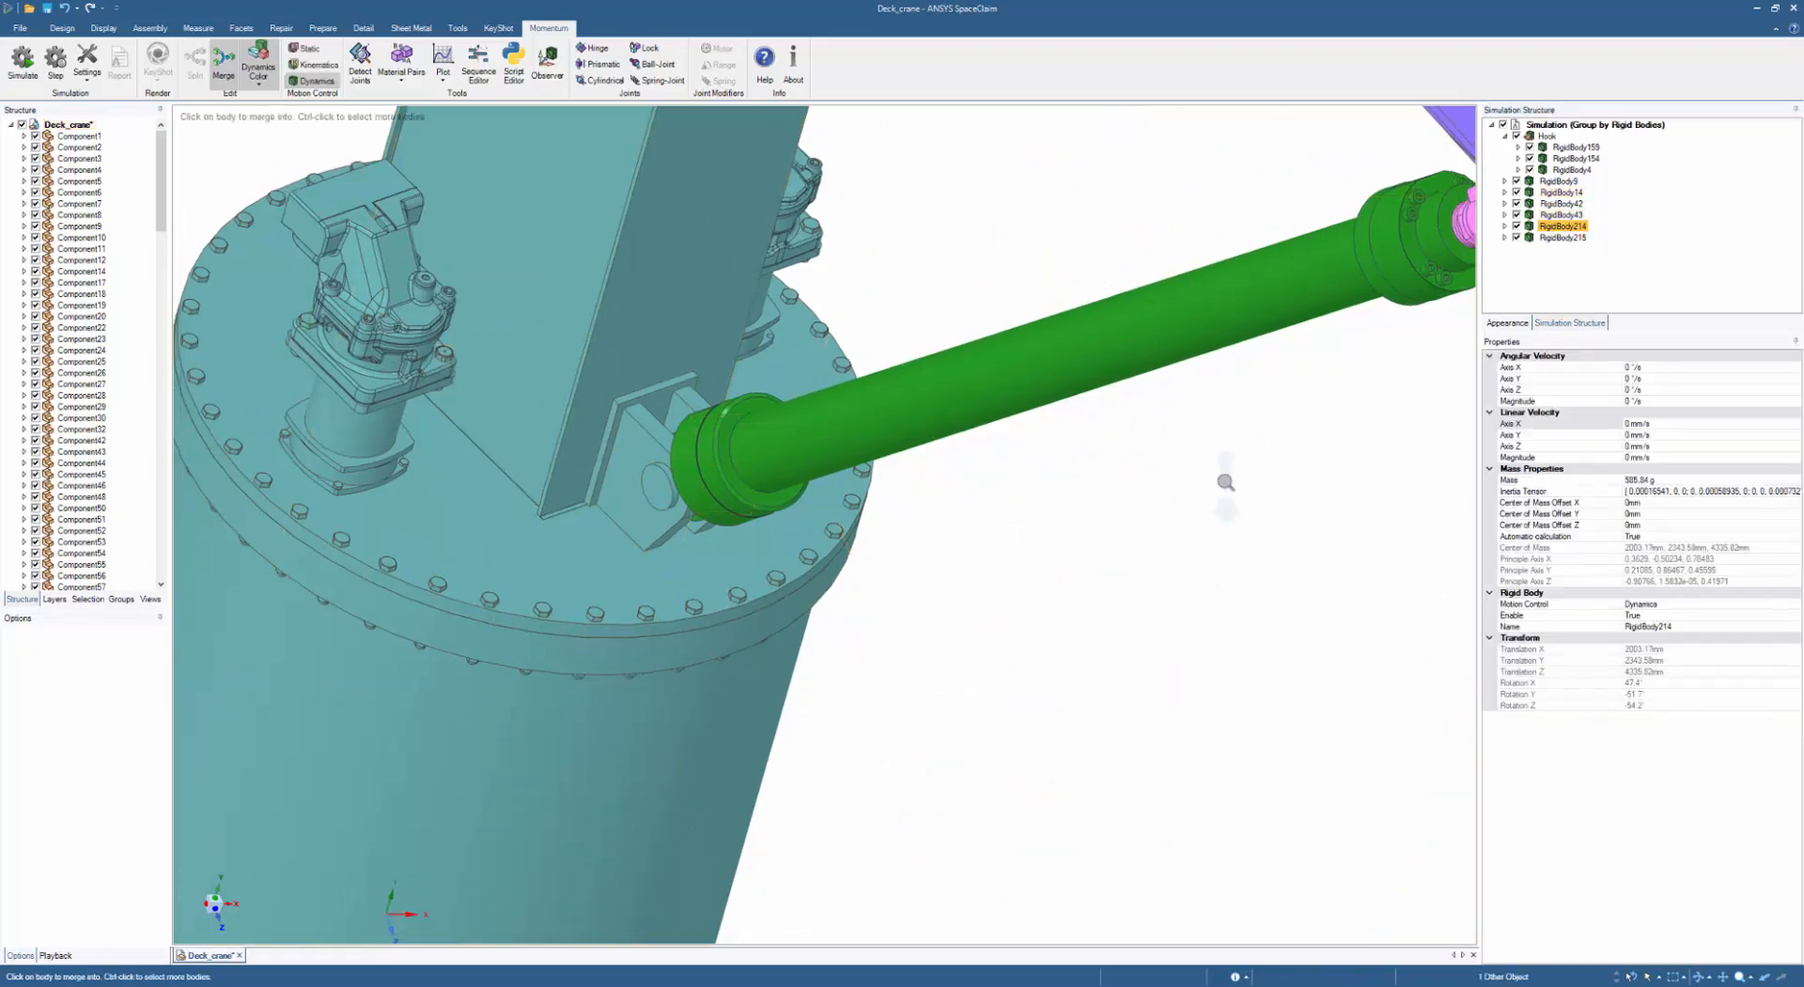
left_click(1563, 237)
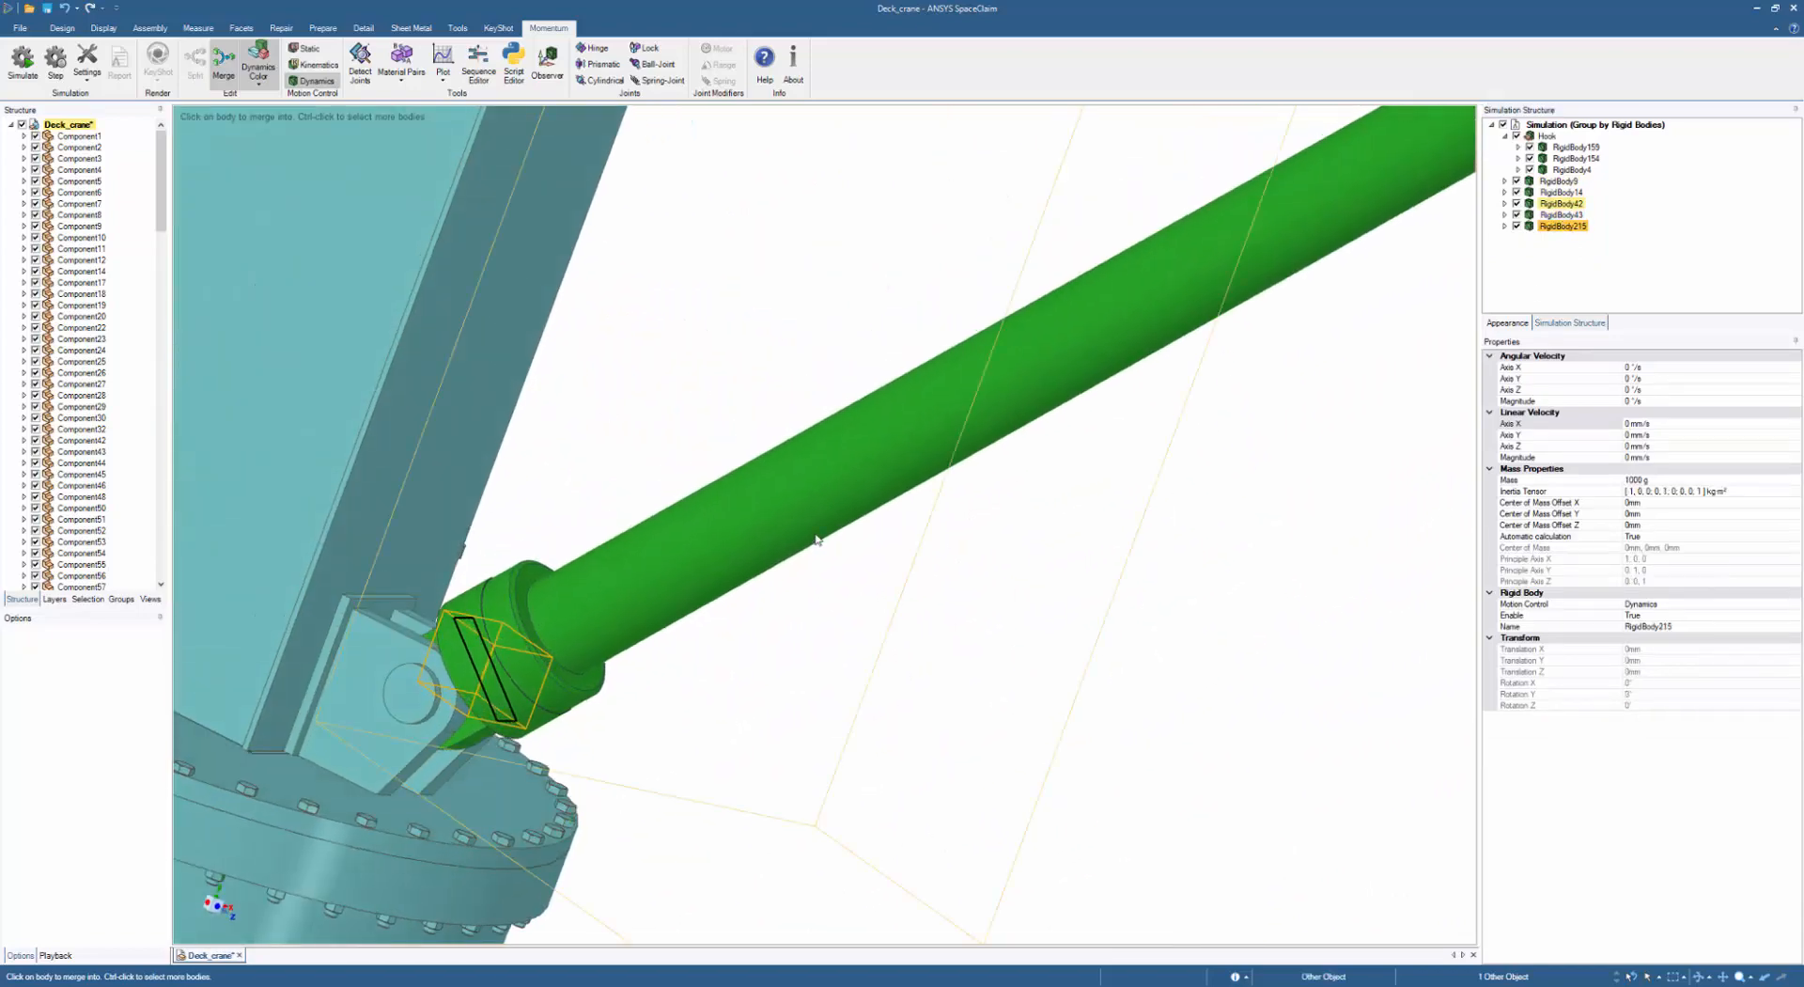
- Rename the boom, column, cylinder tube and piston rod rigid bodies as Arm, Base, Cylinder and InnerCylinder
left_click(1558, 181)
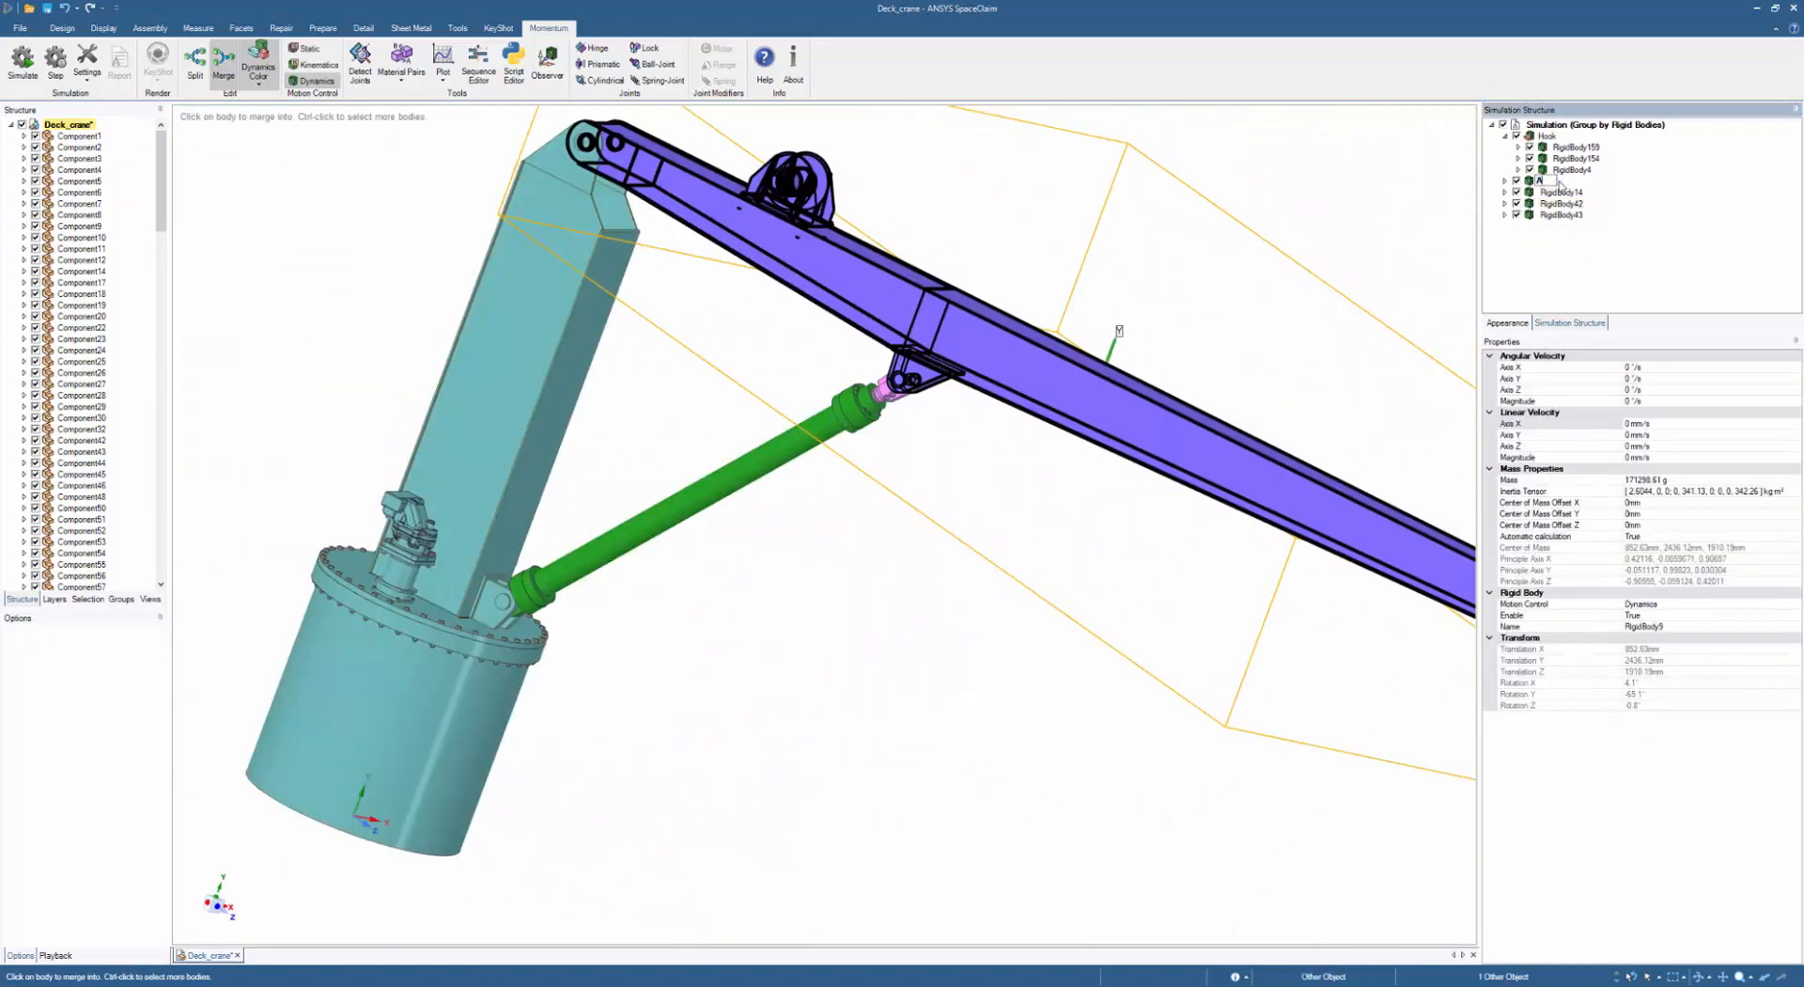
left_click(1562, 193)
left_click(1561, 204)
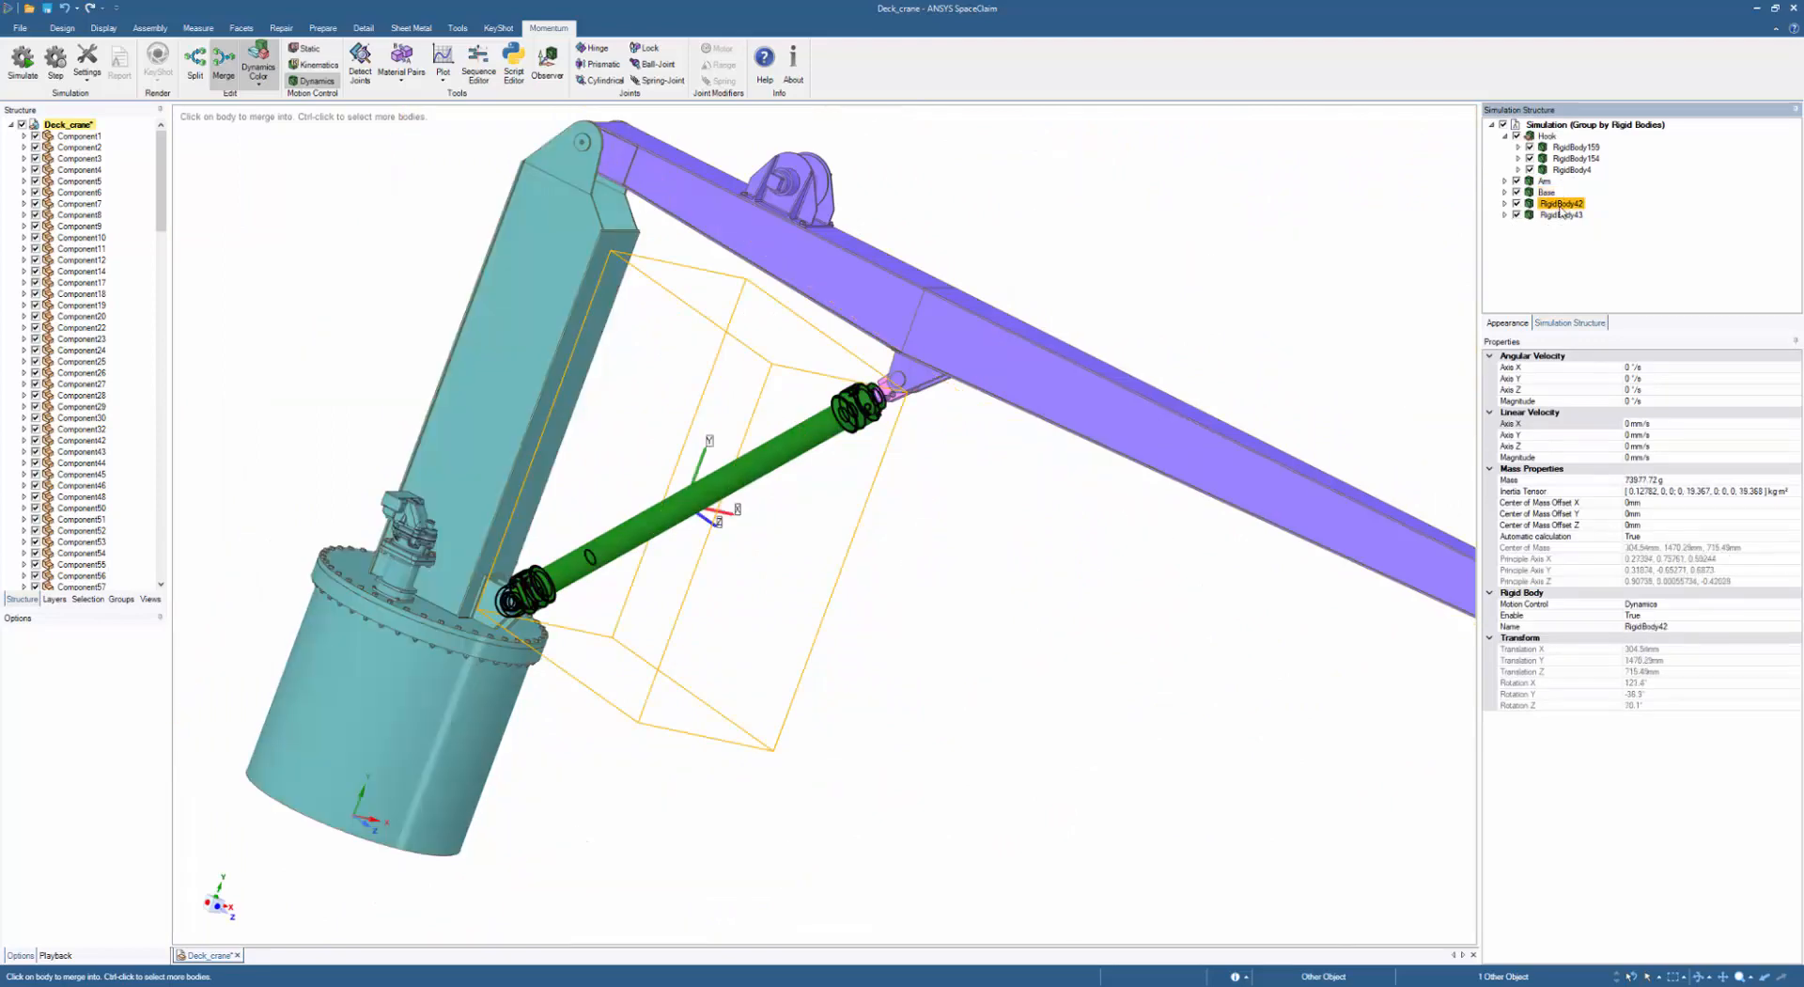
type("Cylinder")
left_click(1558, 216)
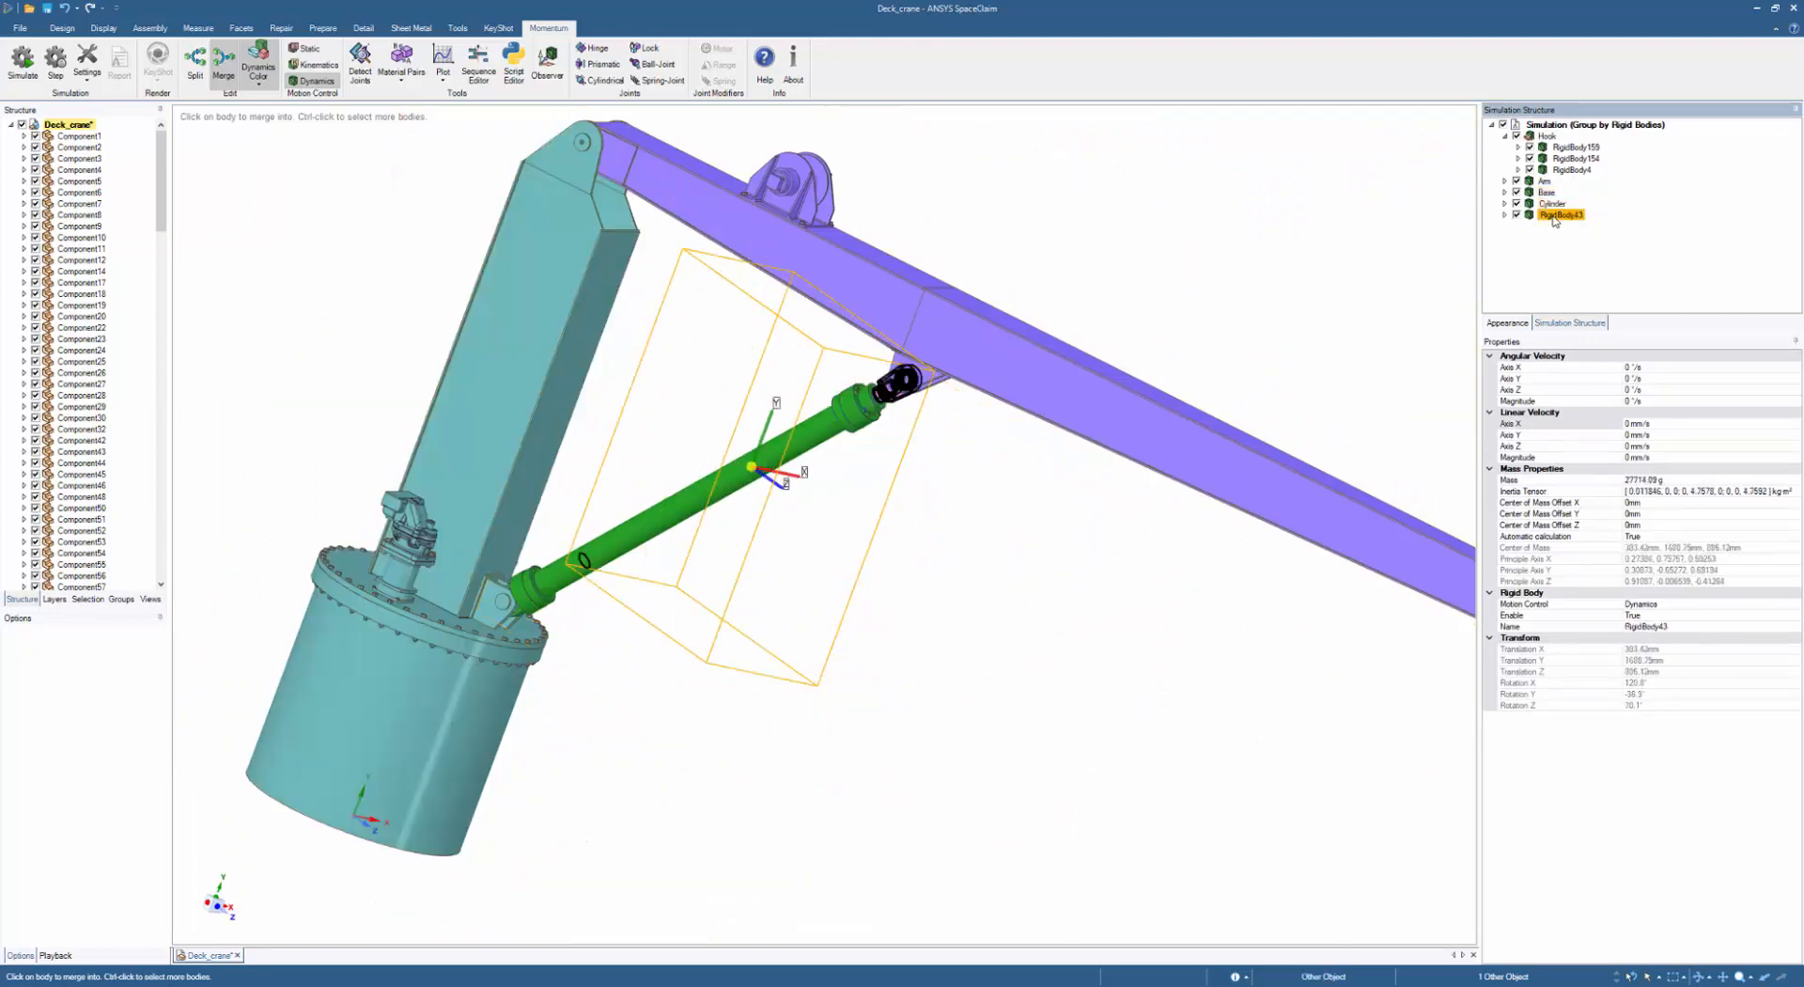
scroll(1119, 540, "down", 3)
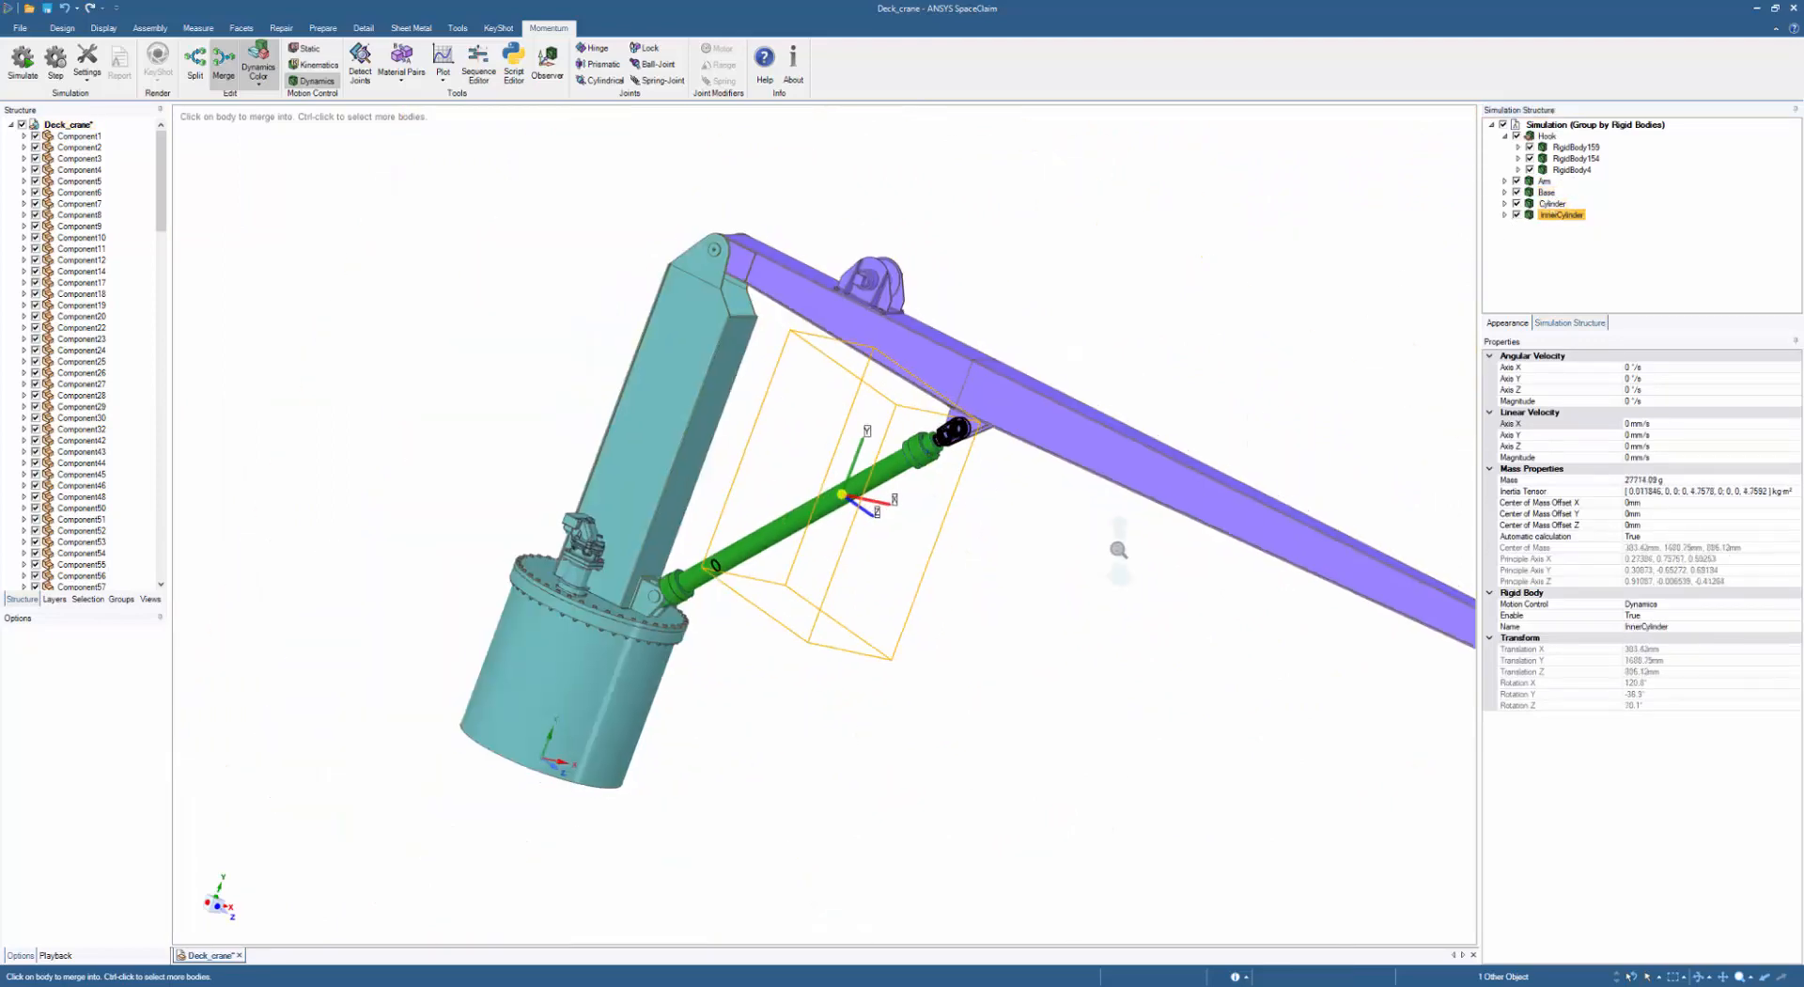
- Split the sheave's outer wheel at the boom tip out of Base into its own rigid body
middle_click_drag(1120, 540, 799, 397, "shift")
scroll(1208, 487, "up", 4)
left_click(1192, 501)
left_click(1169, 507)
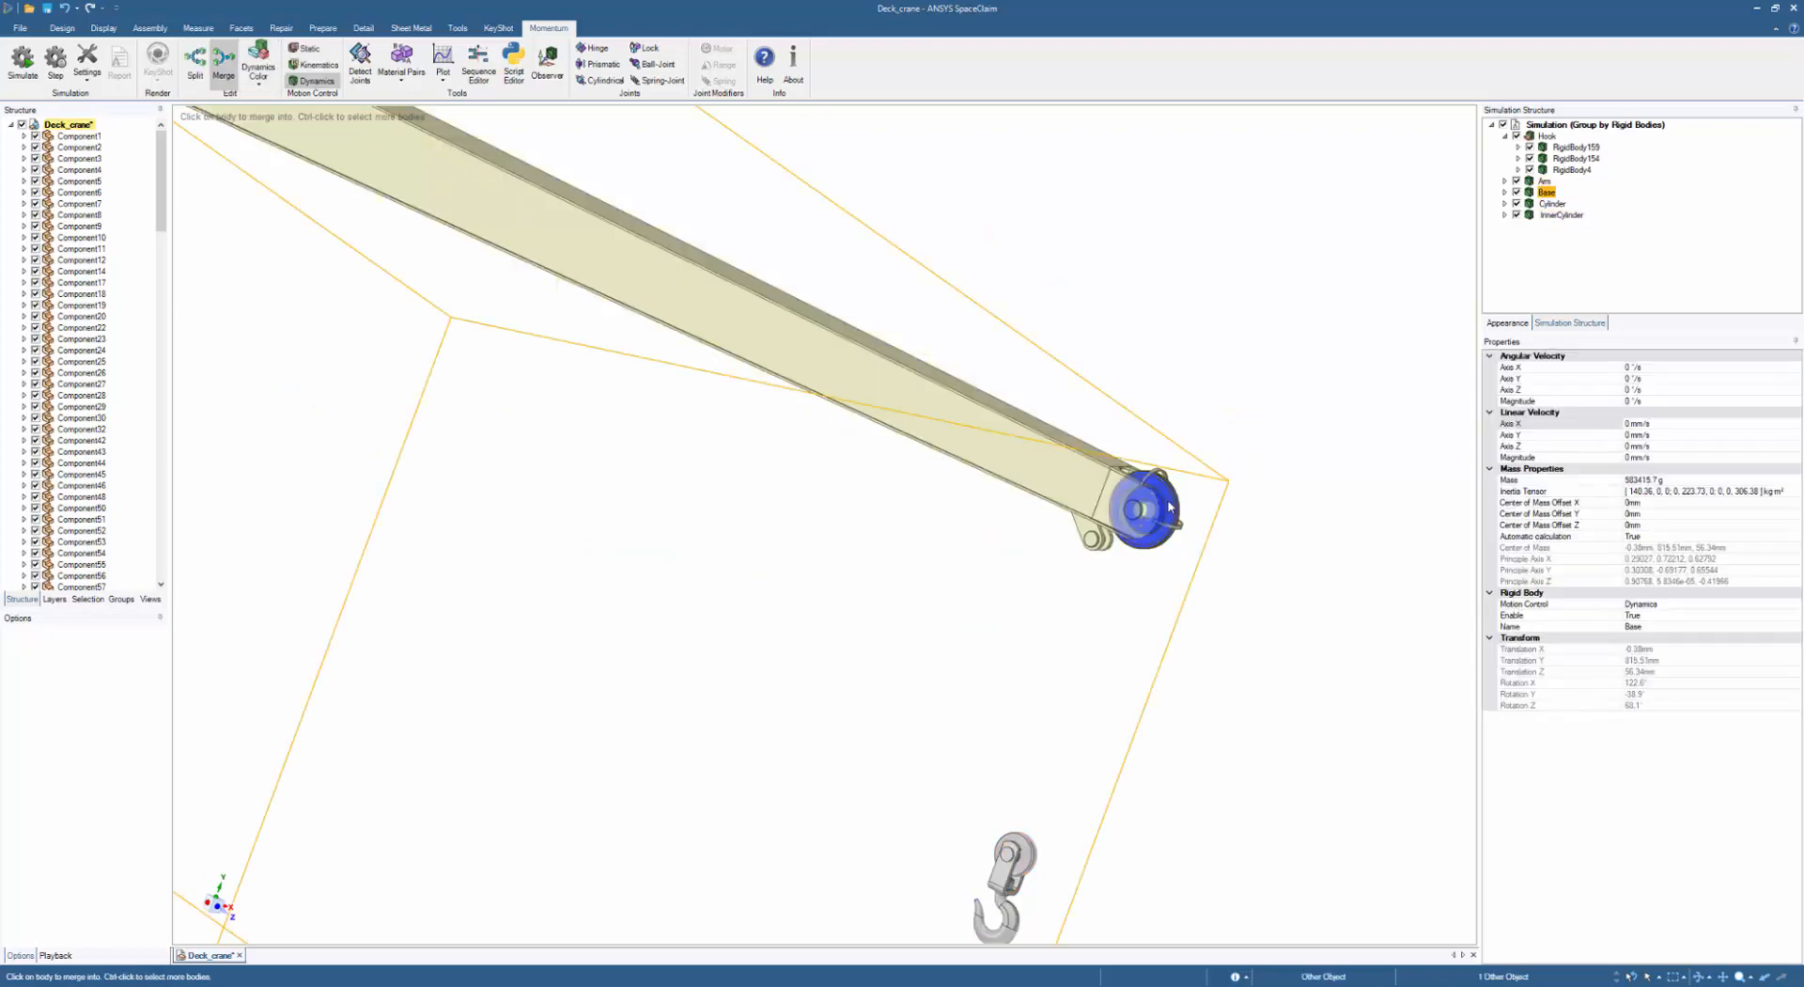
left_click(1506, 193)
left_click(1582, 195)
left_click(259, 58)
middle_click_drag(1173, 611, 1172, 517, "shift")
scroll(1168, 570, "up", 6)
key("Escape")
left_click(1189, 538)
triple_click(1171, 515)
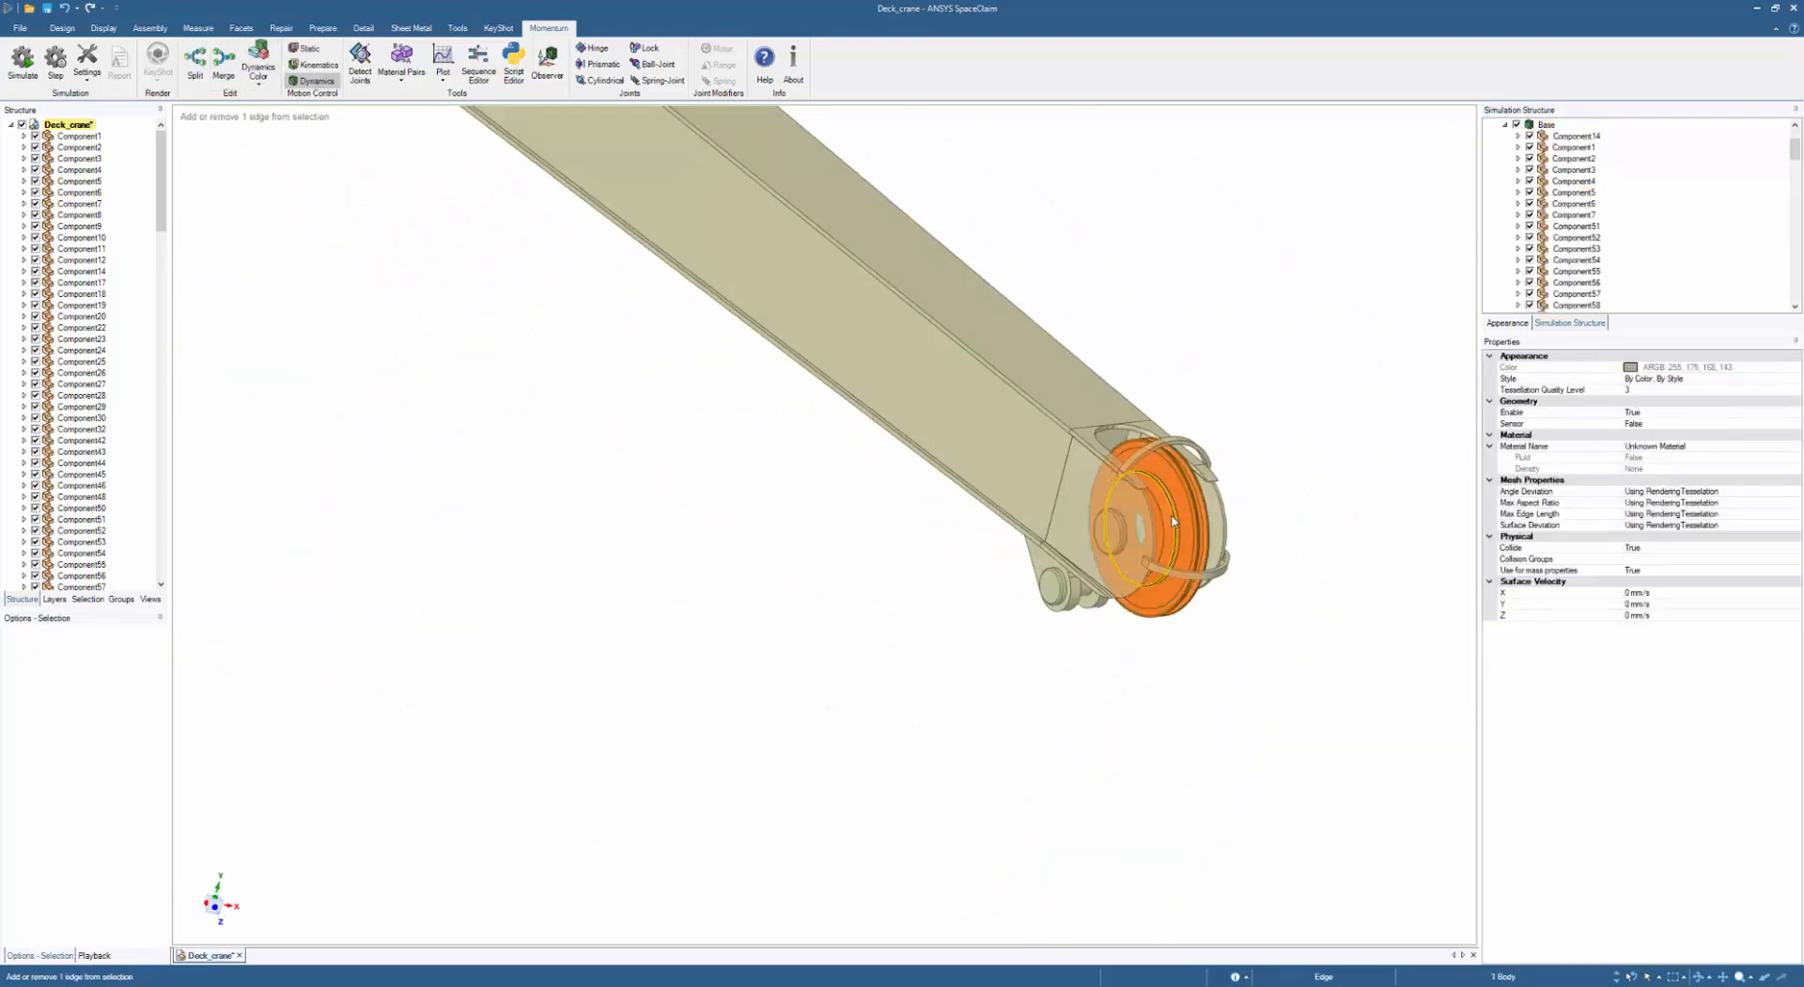
right_click(1305, 292)
left_click(1321, 317)
right_click(1220, 251)
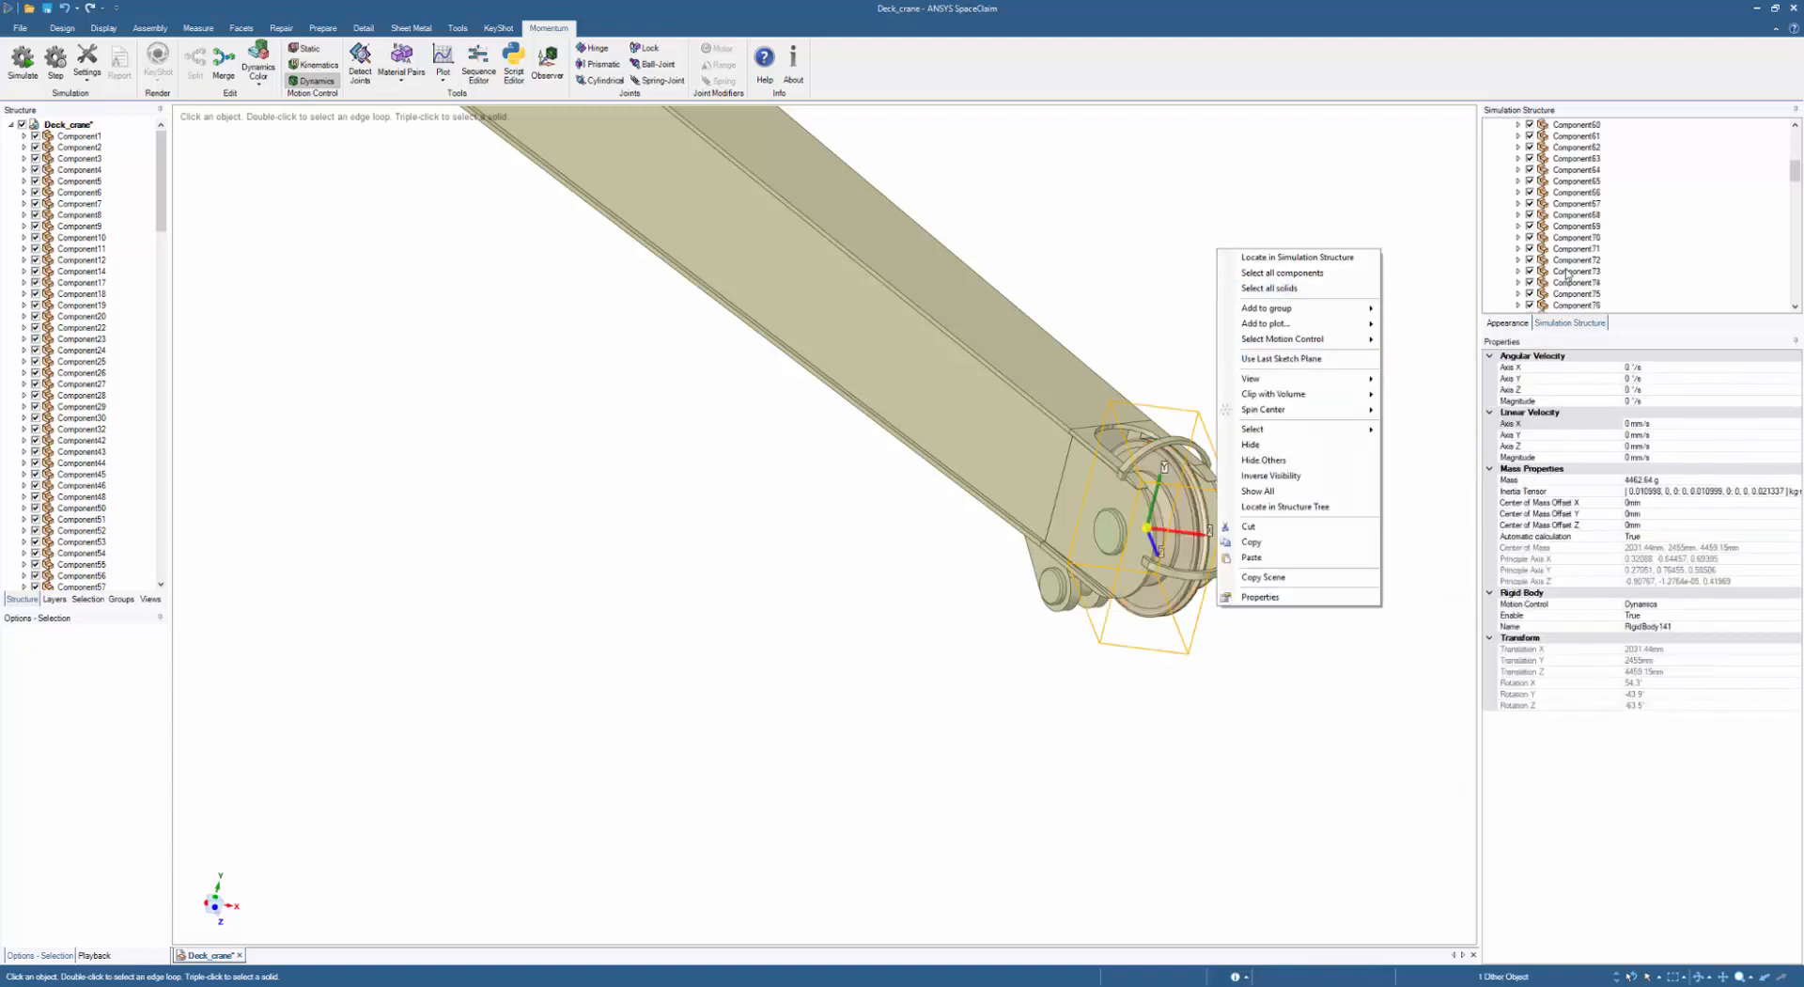
left_click(1568, 303)
left_click(1315, 376)
- Split the inner hub of the boom-tip sheave into a separate rigid body
left_click(258, 61)
middle_click_drag(1316, 540, 1203, 552)
scroll(1203, 553, "up", 3)
left_click(1204, 553)
left_click(195, 62)
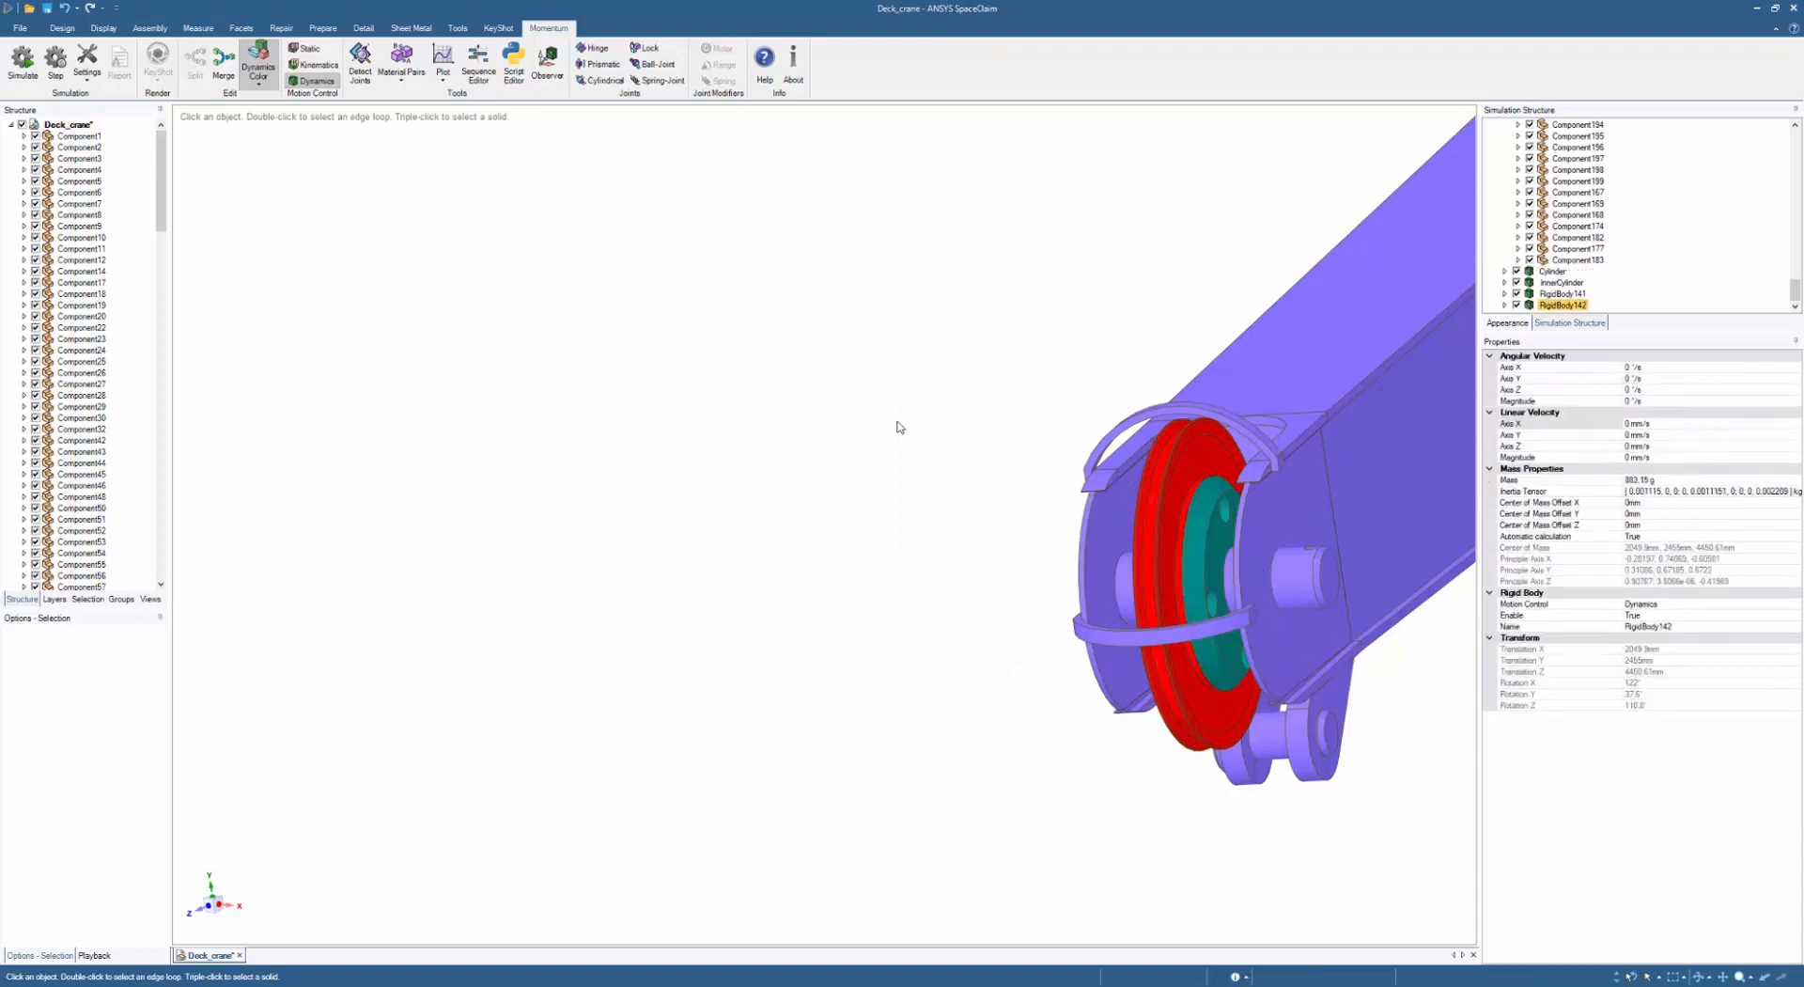
- Merge RigidBody141 and RigidBody142, the boom-tip sheave's wheel and hub, into one rigid body
left_click(899, 426)
scroll(1103, 492, "down", 5)
scroll(1104, 492, "up", 5)
left_click(1186, 564)
left_click(258, 62)
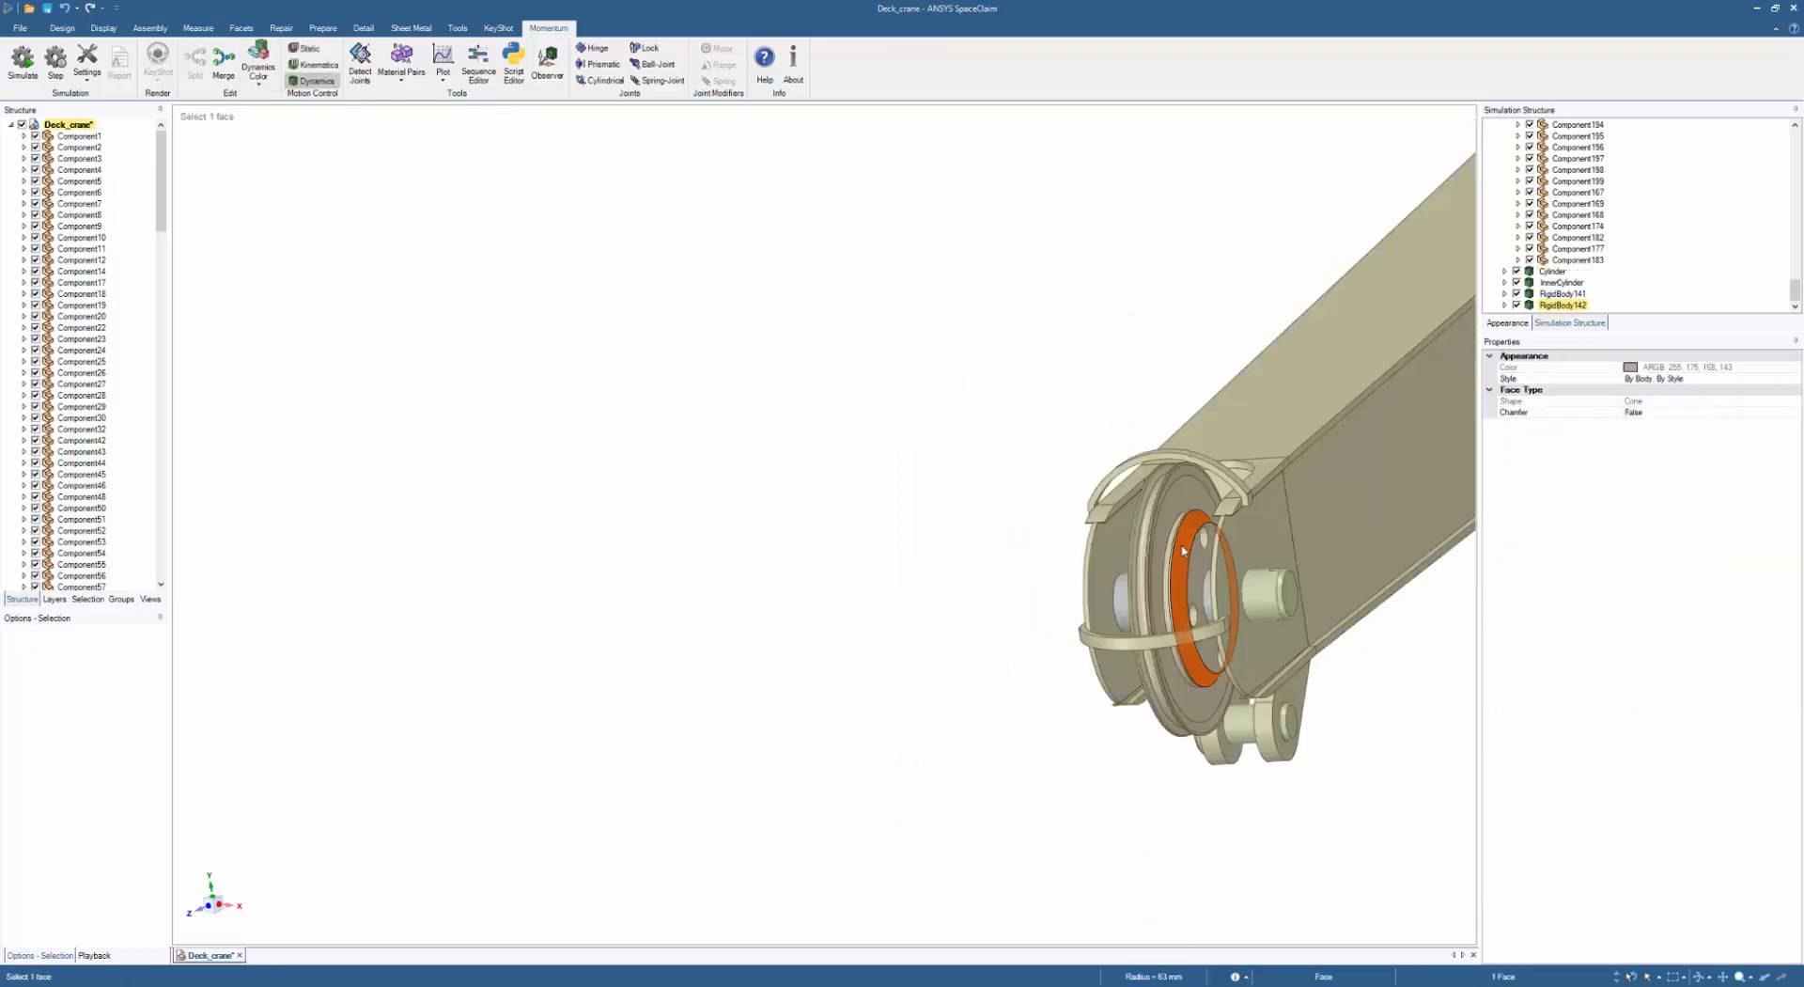
left_click(1561, 296)
left_click(1564, 303, "ctrl")
right_click(1565, 303)
left_click(1587, 345)
- Rename the merged boom-tip sheave rigid body as UpperSheave
middle_click_drag(799, 423, 990, 431)
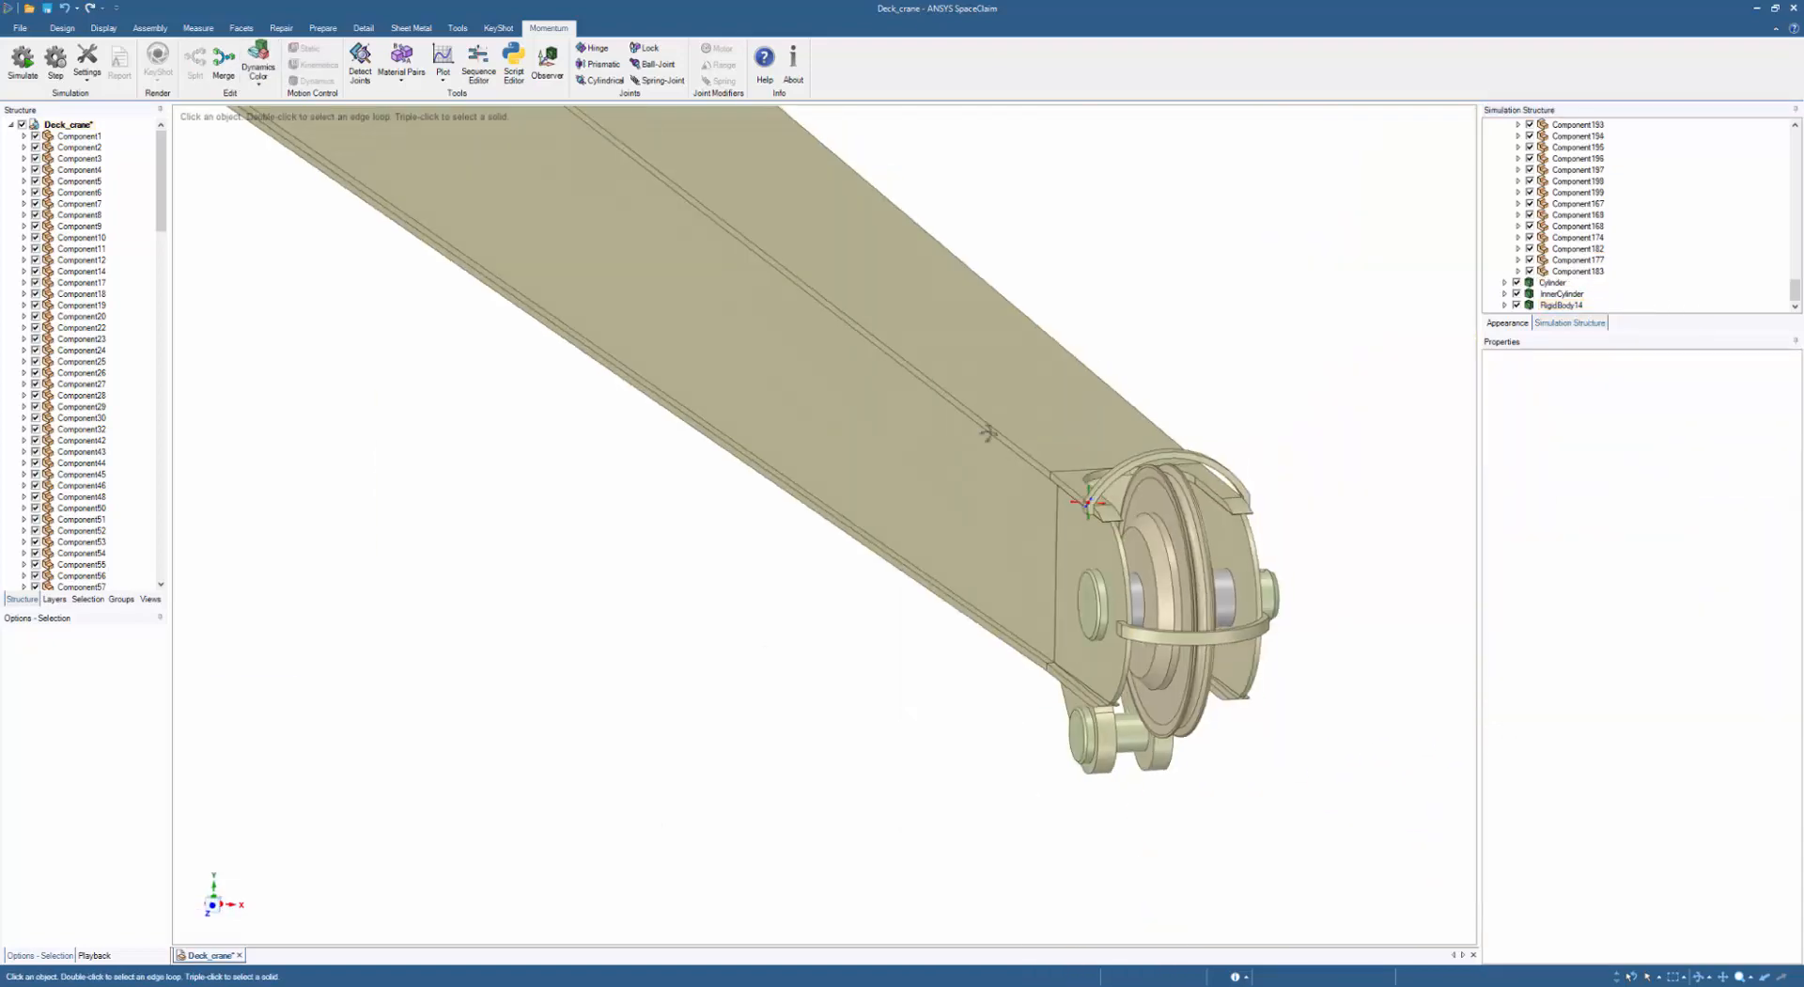
left_click(263, 59)
middle_click_drag(926, 493, 1003, 470)
scroll(1001, 475, "down", 6)
middle_click_drag(909, 703, 996, 534, "shift")
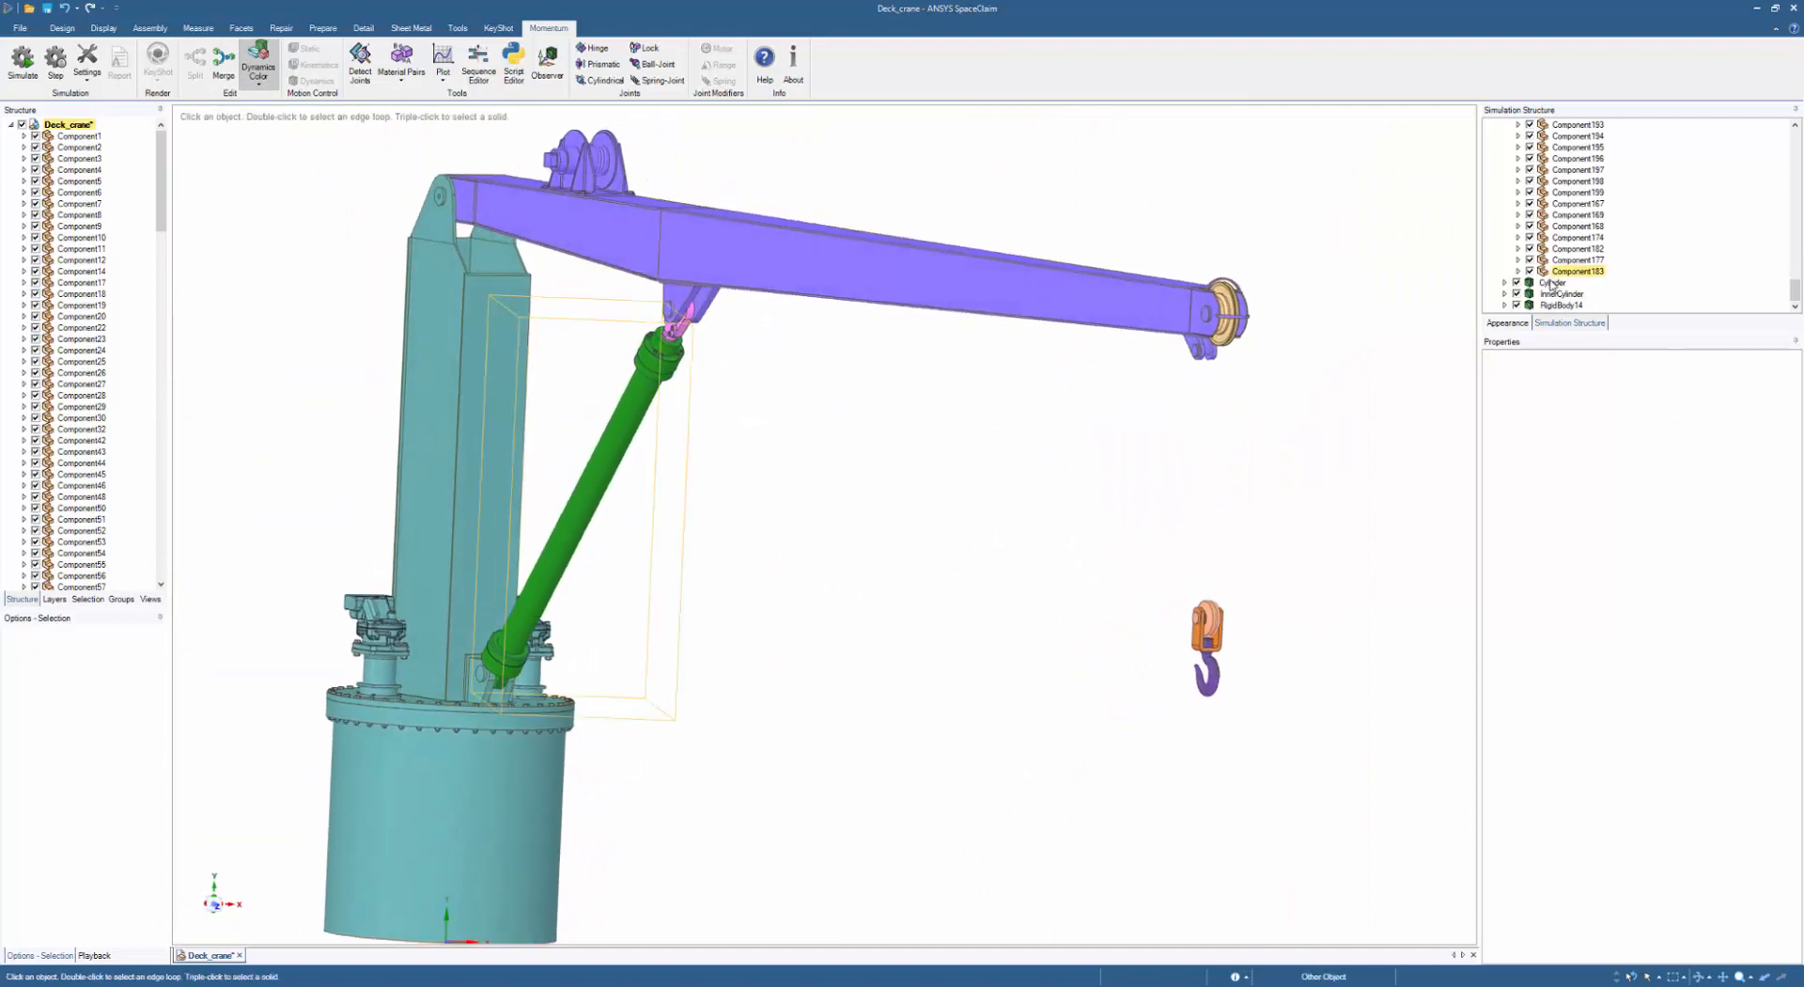
left_click(1551, 283)
left_click(1560, 294)
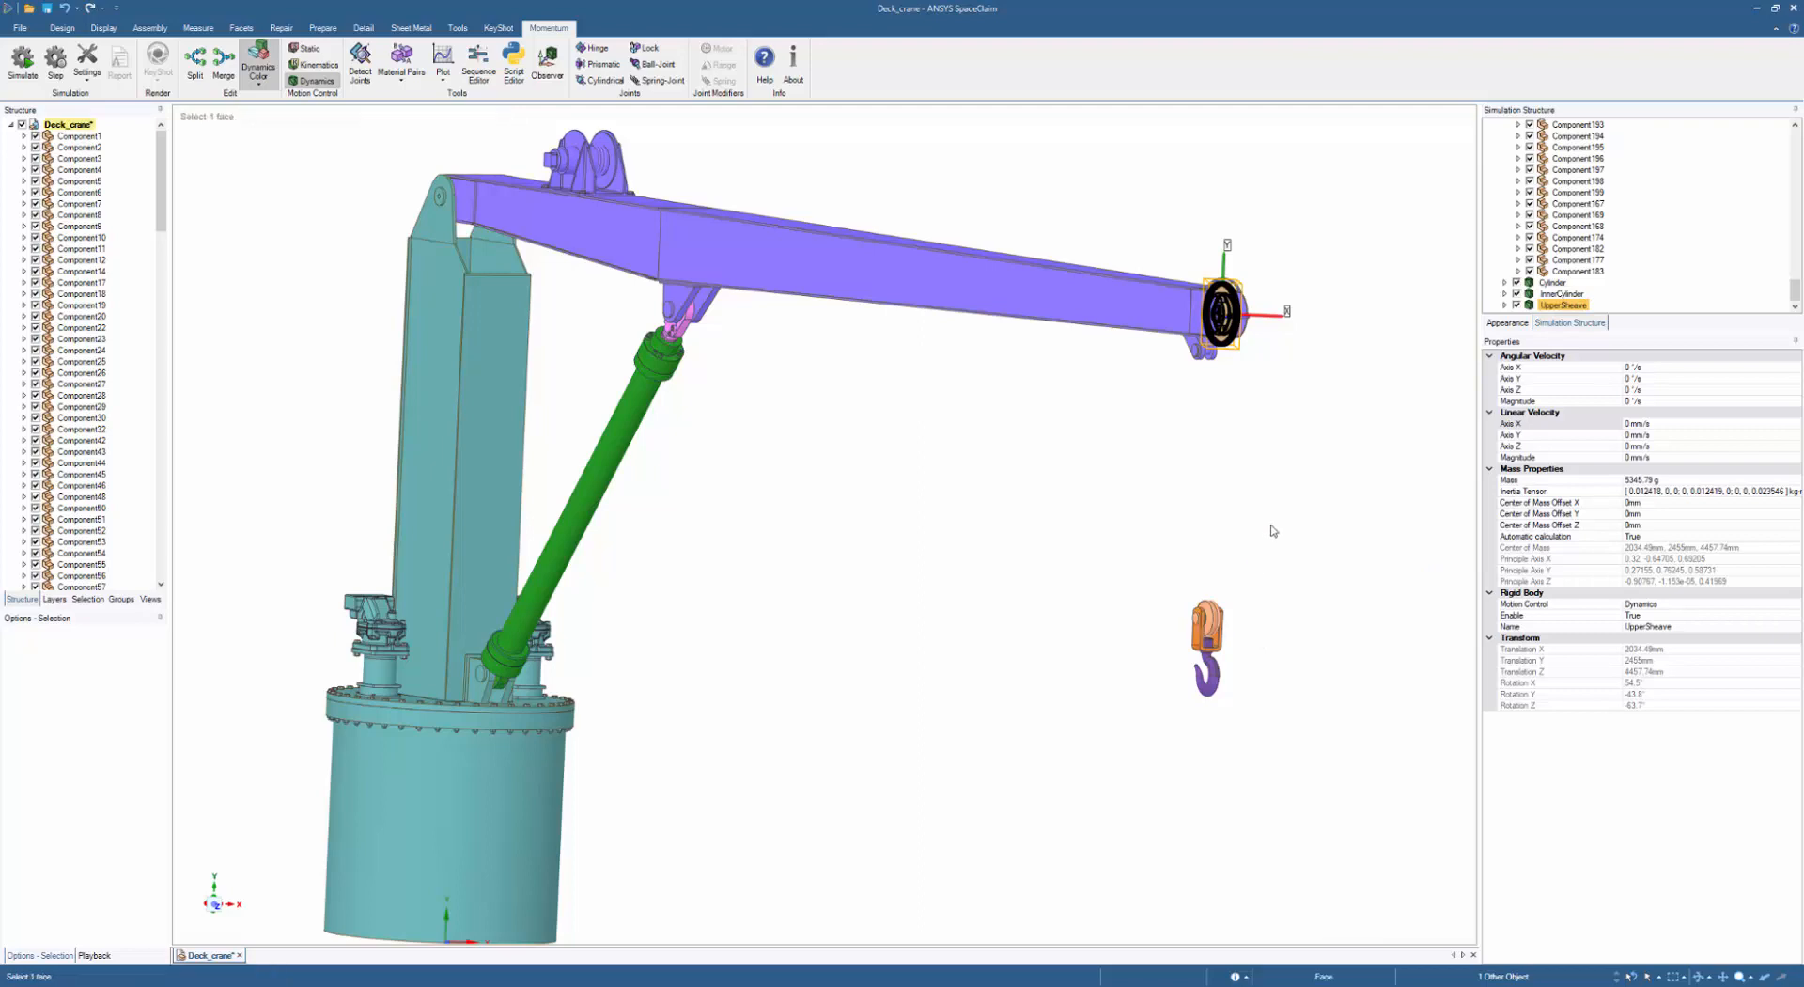
- Rename the hook block's sheave RigidBody4 as HookSheave and the hook body RigidBody159 as Hook
scroll(1219, 643, "up", 4)
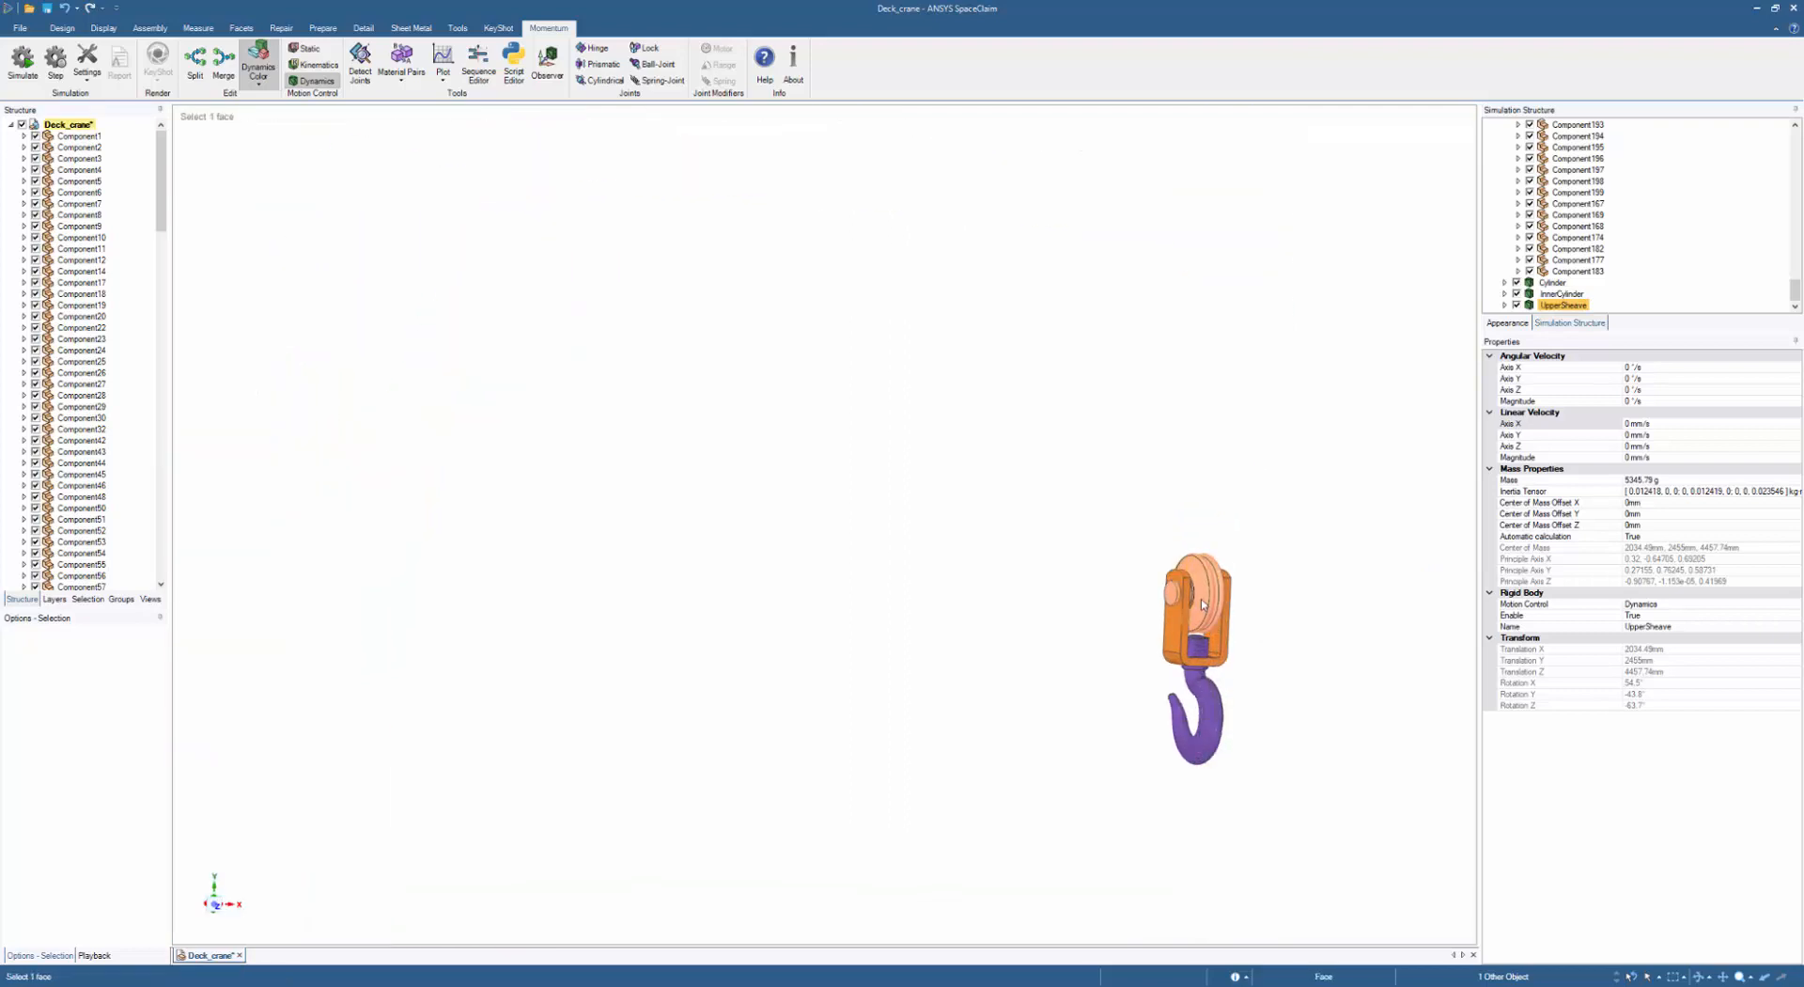
left_click(1201, 599)
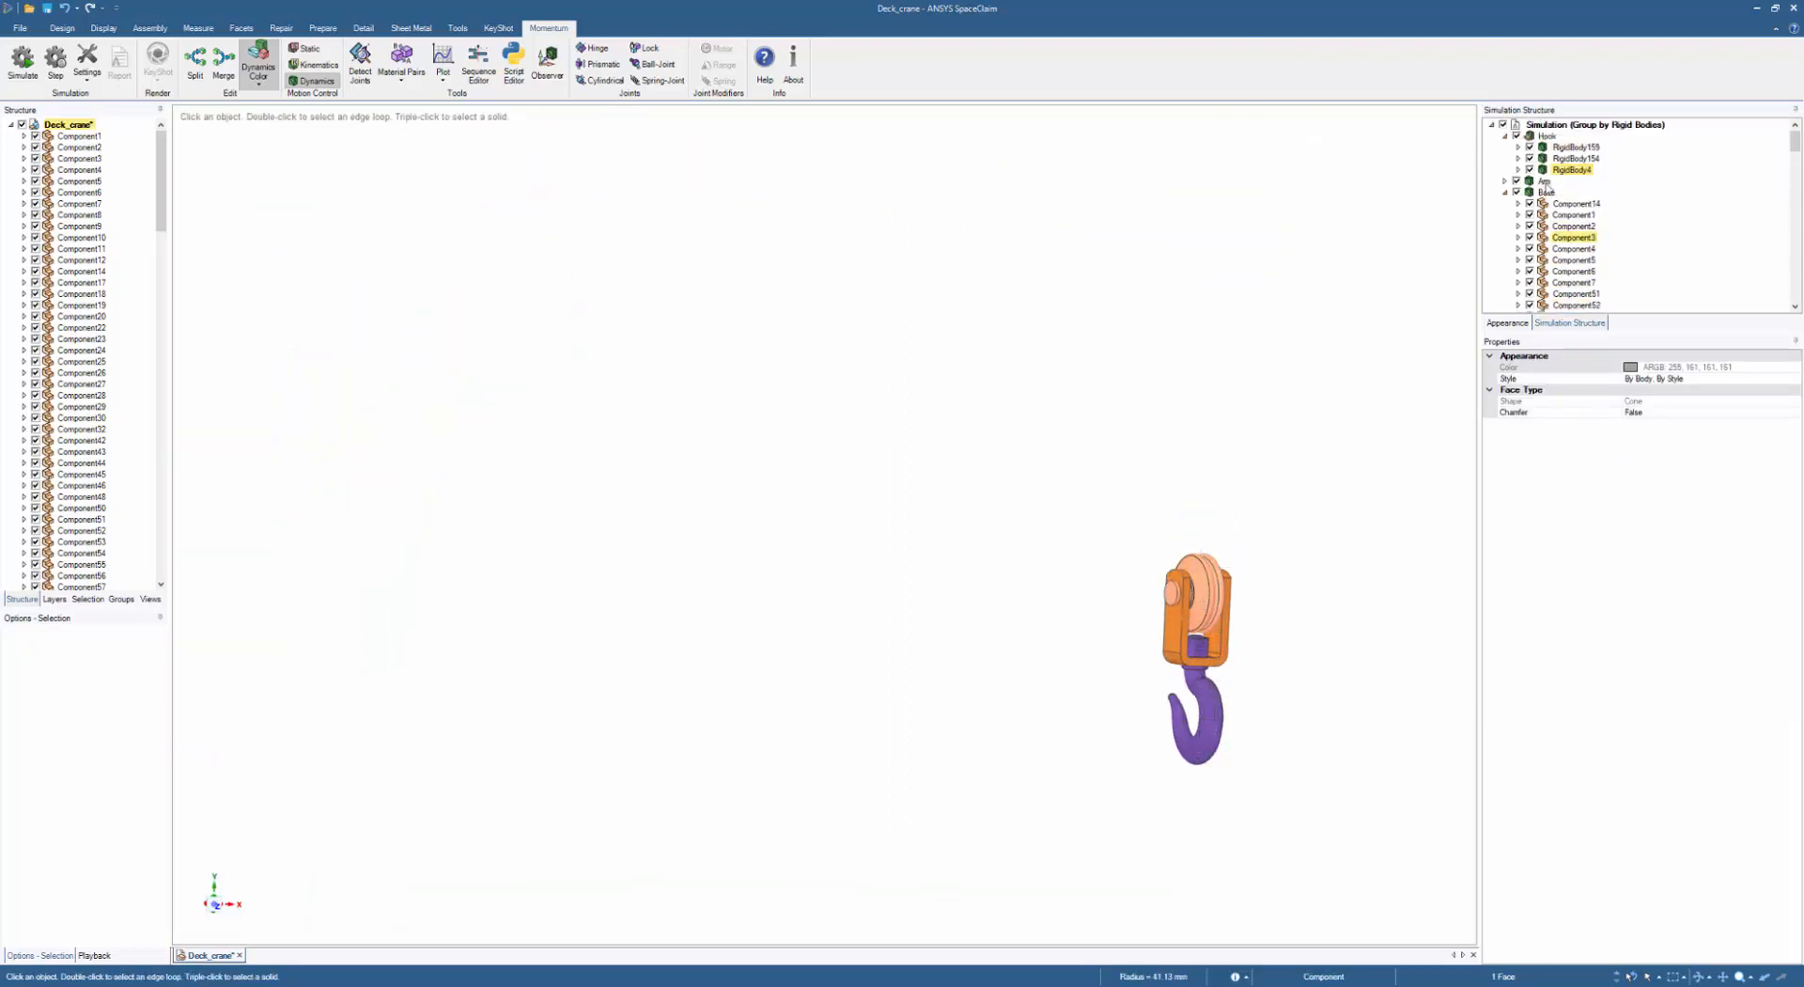
left_click(1504, 192)
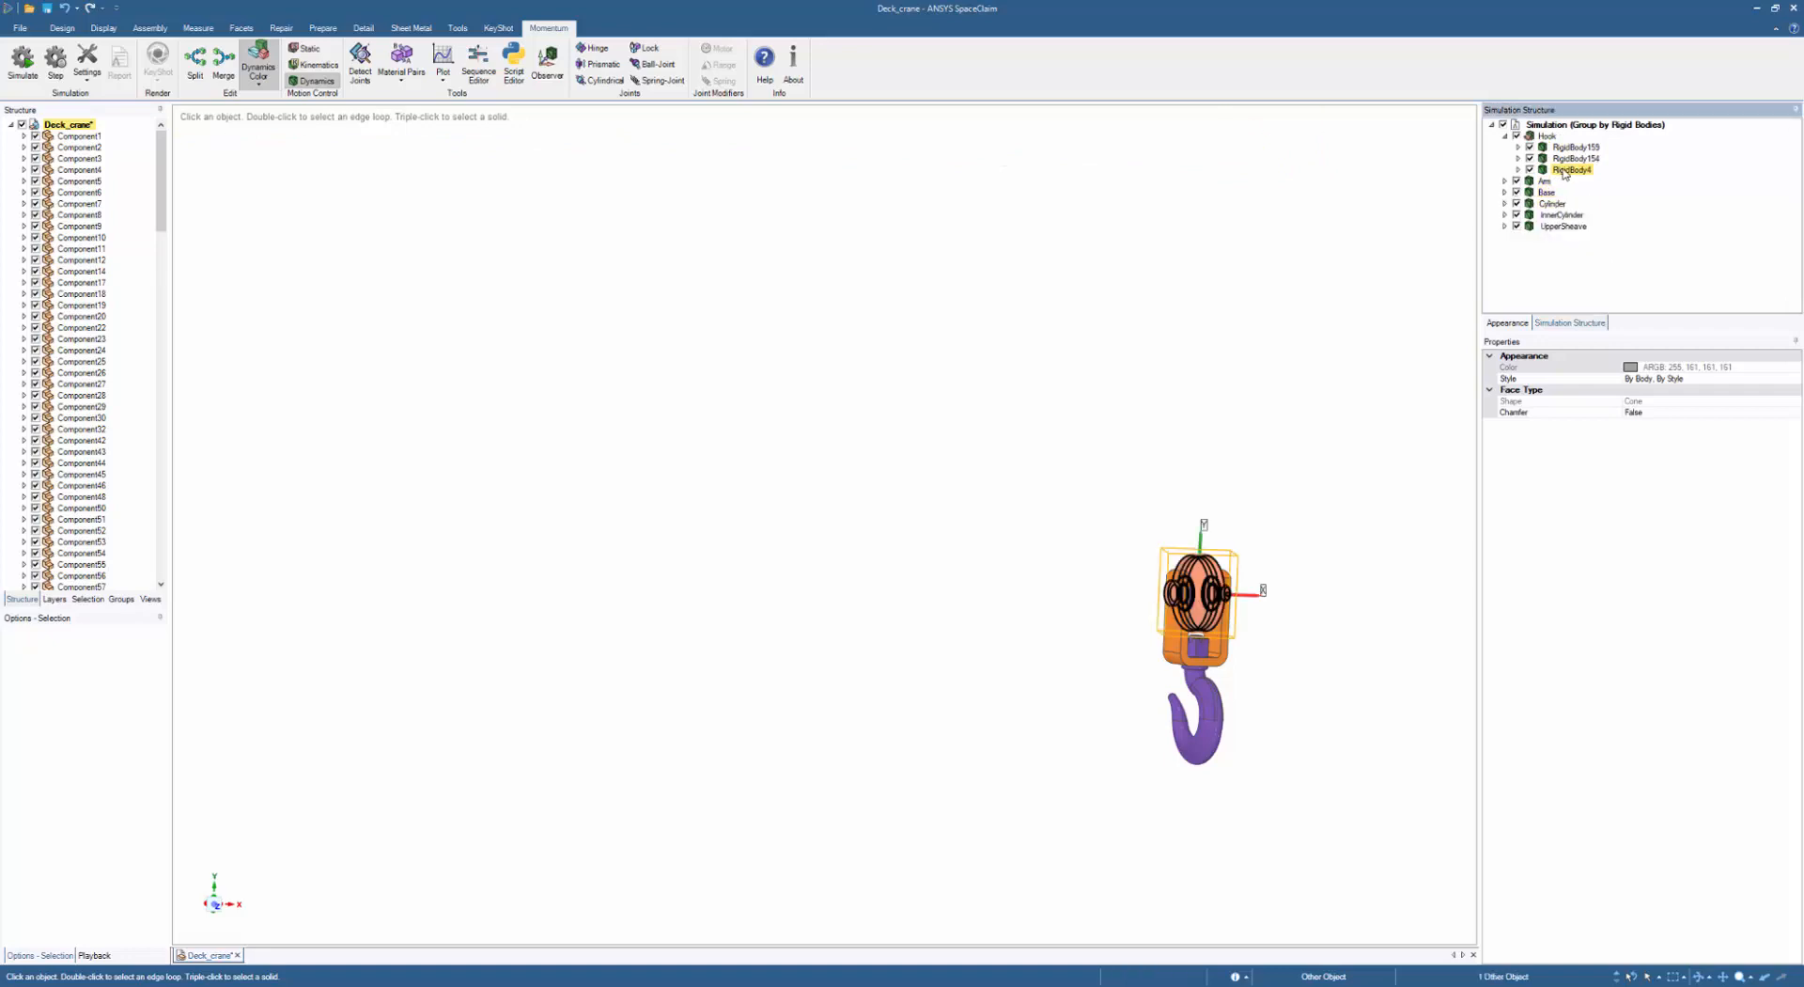
left_click(1571, 170)
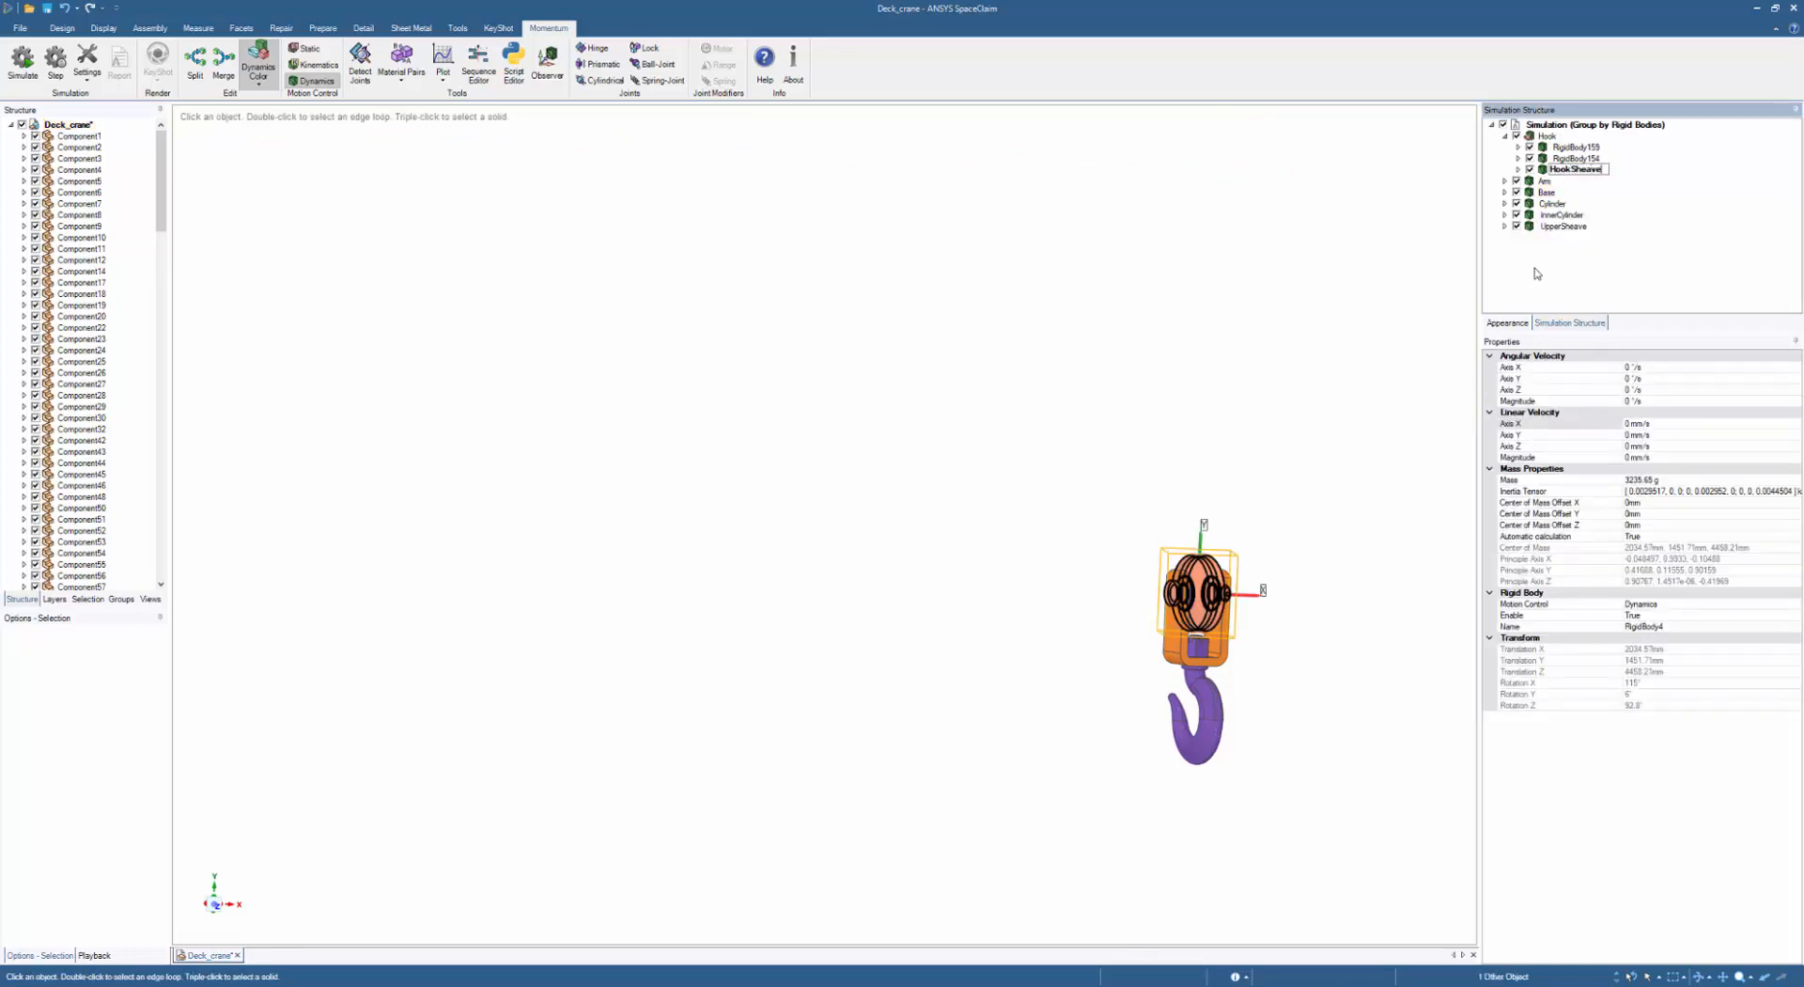
left_click(1571, 148)
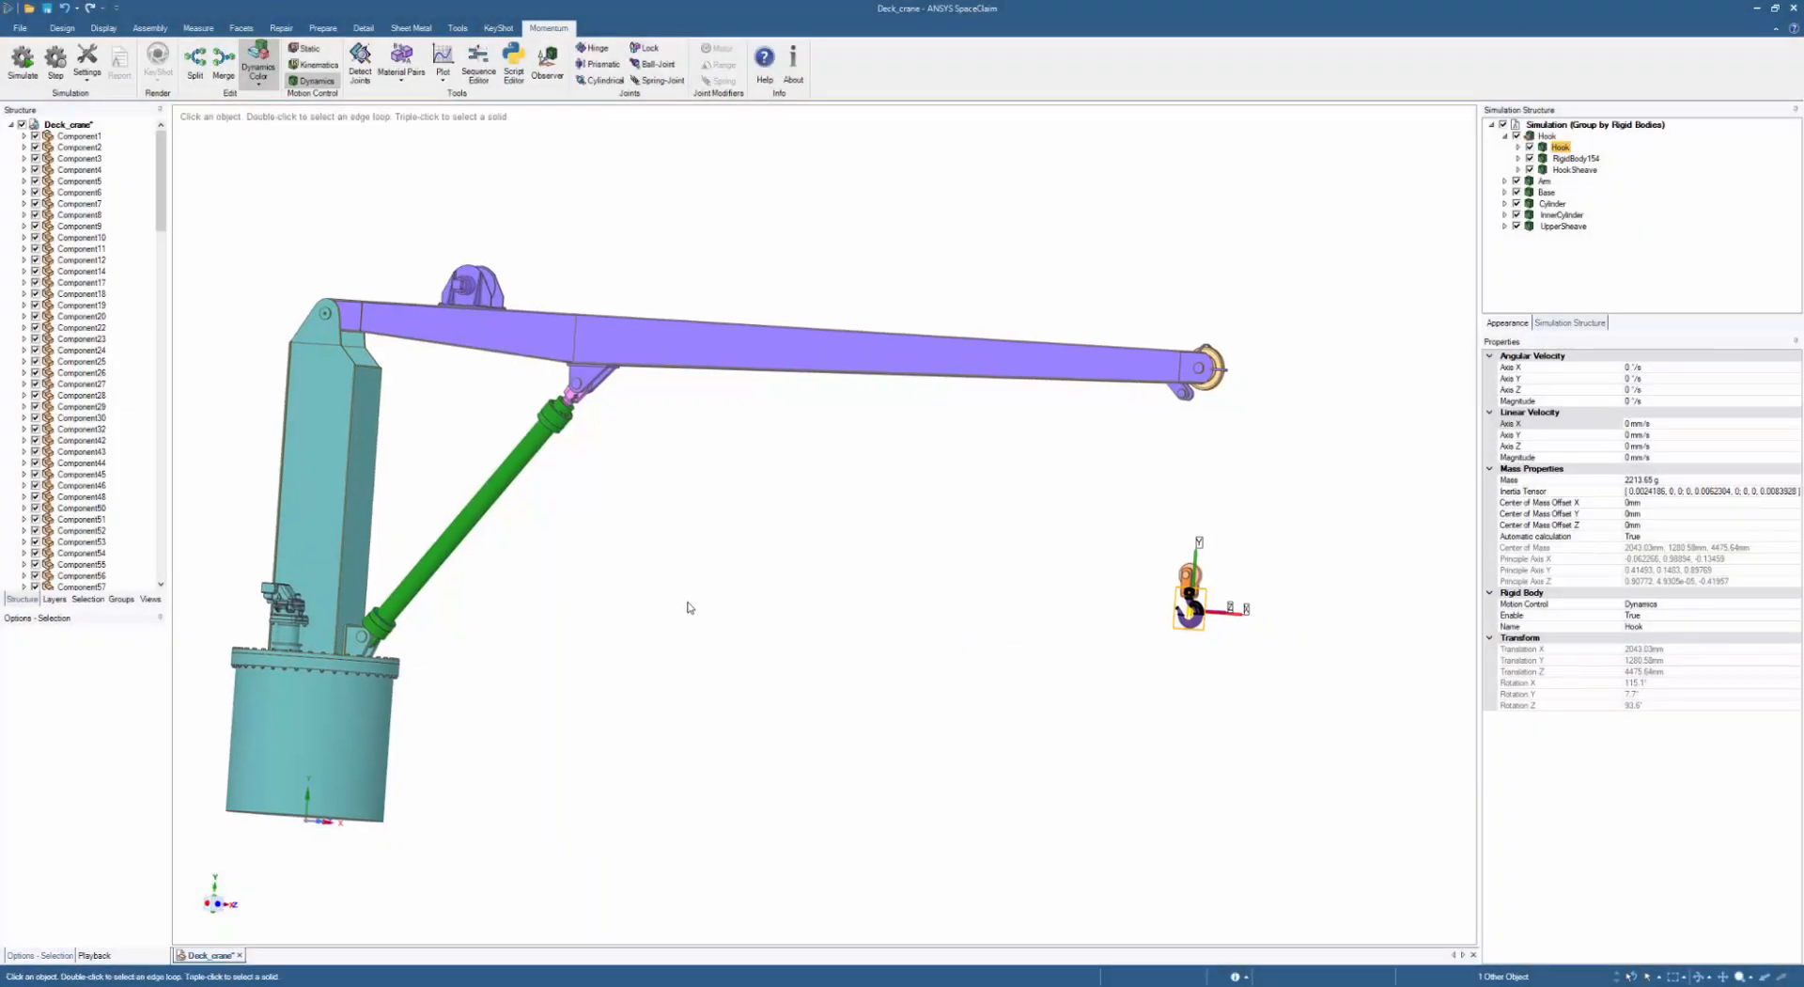
- Examine the cylinder's lower pin connection to the base as a possible hinge joint location
scroll(578, 411, "up", 5)
scroll(592, 463, "down", 6)
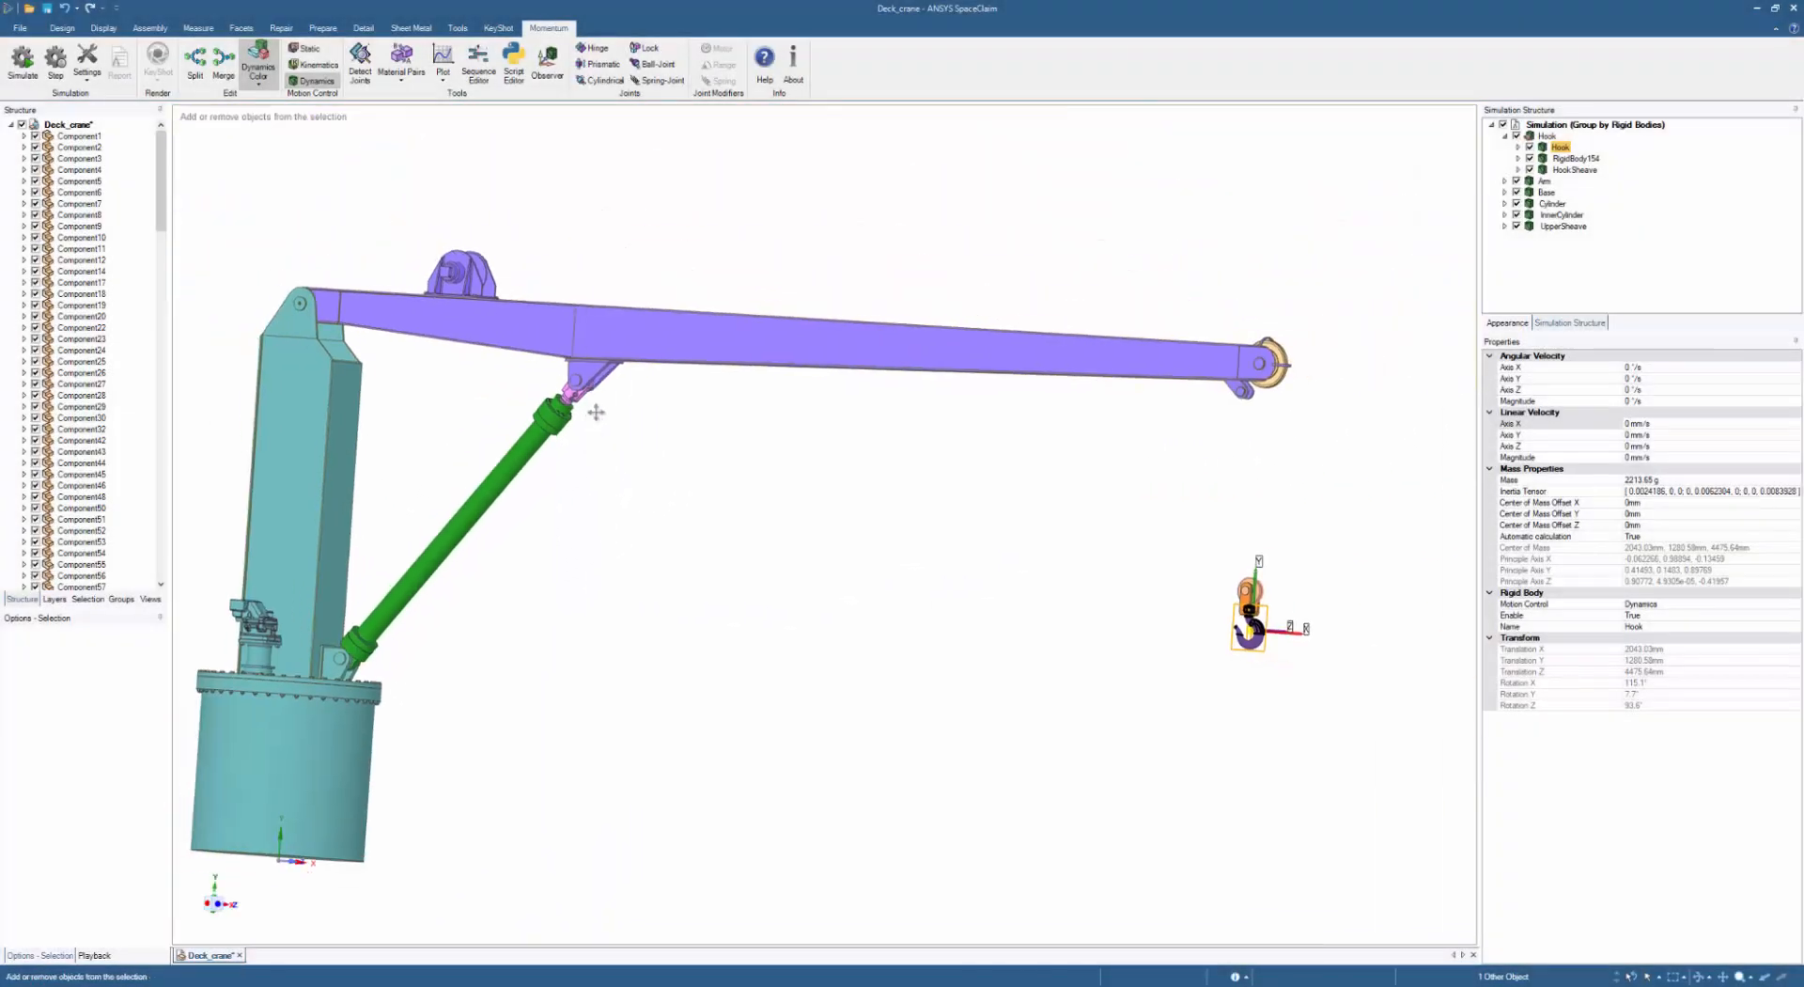
mouse_move(501, 748)
middle_mouse_down()
mouse_move(524, 737)
mouse_move(525, 756)
middle_mouse_up()
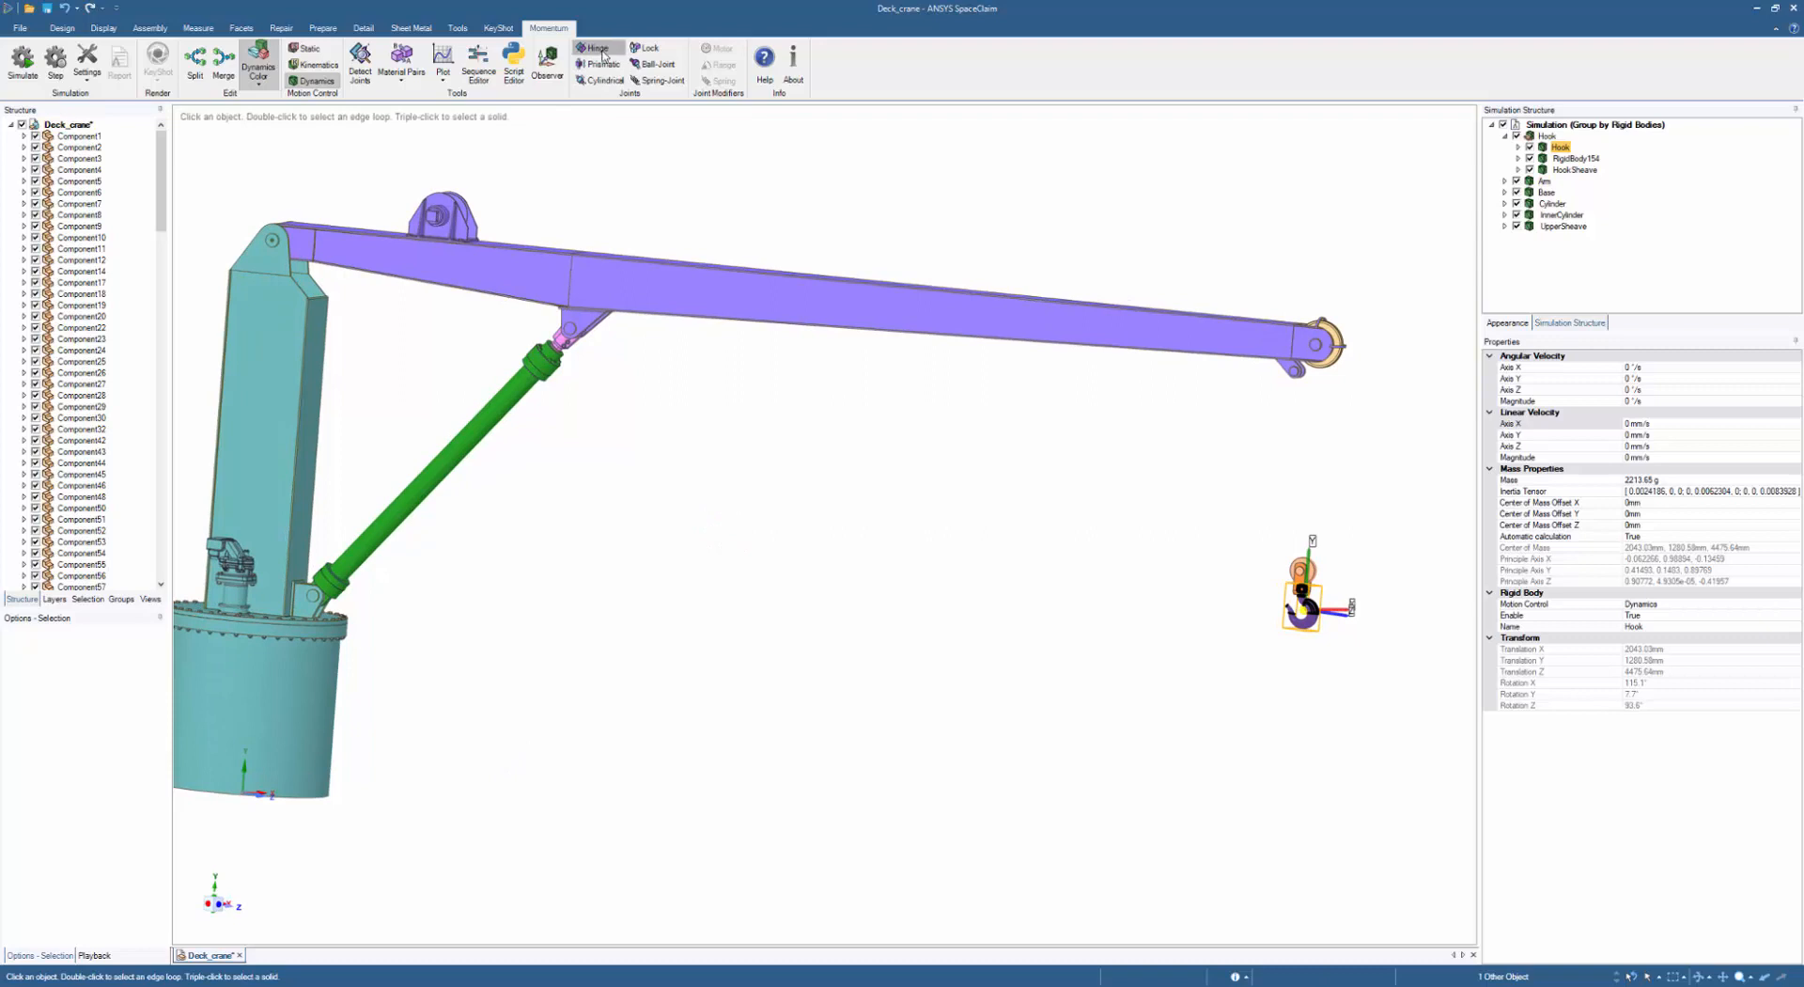
scroll(402, 489, "up", 6)
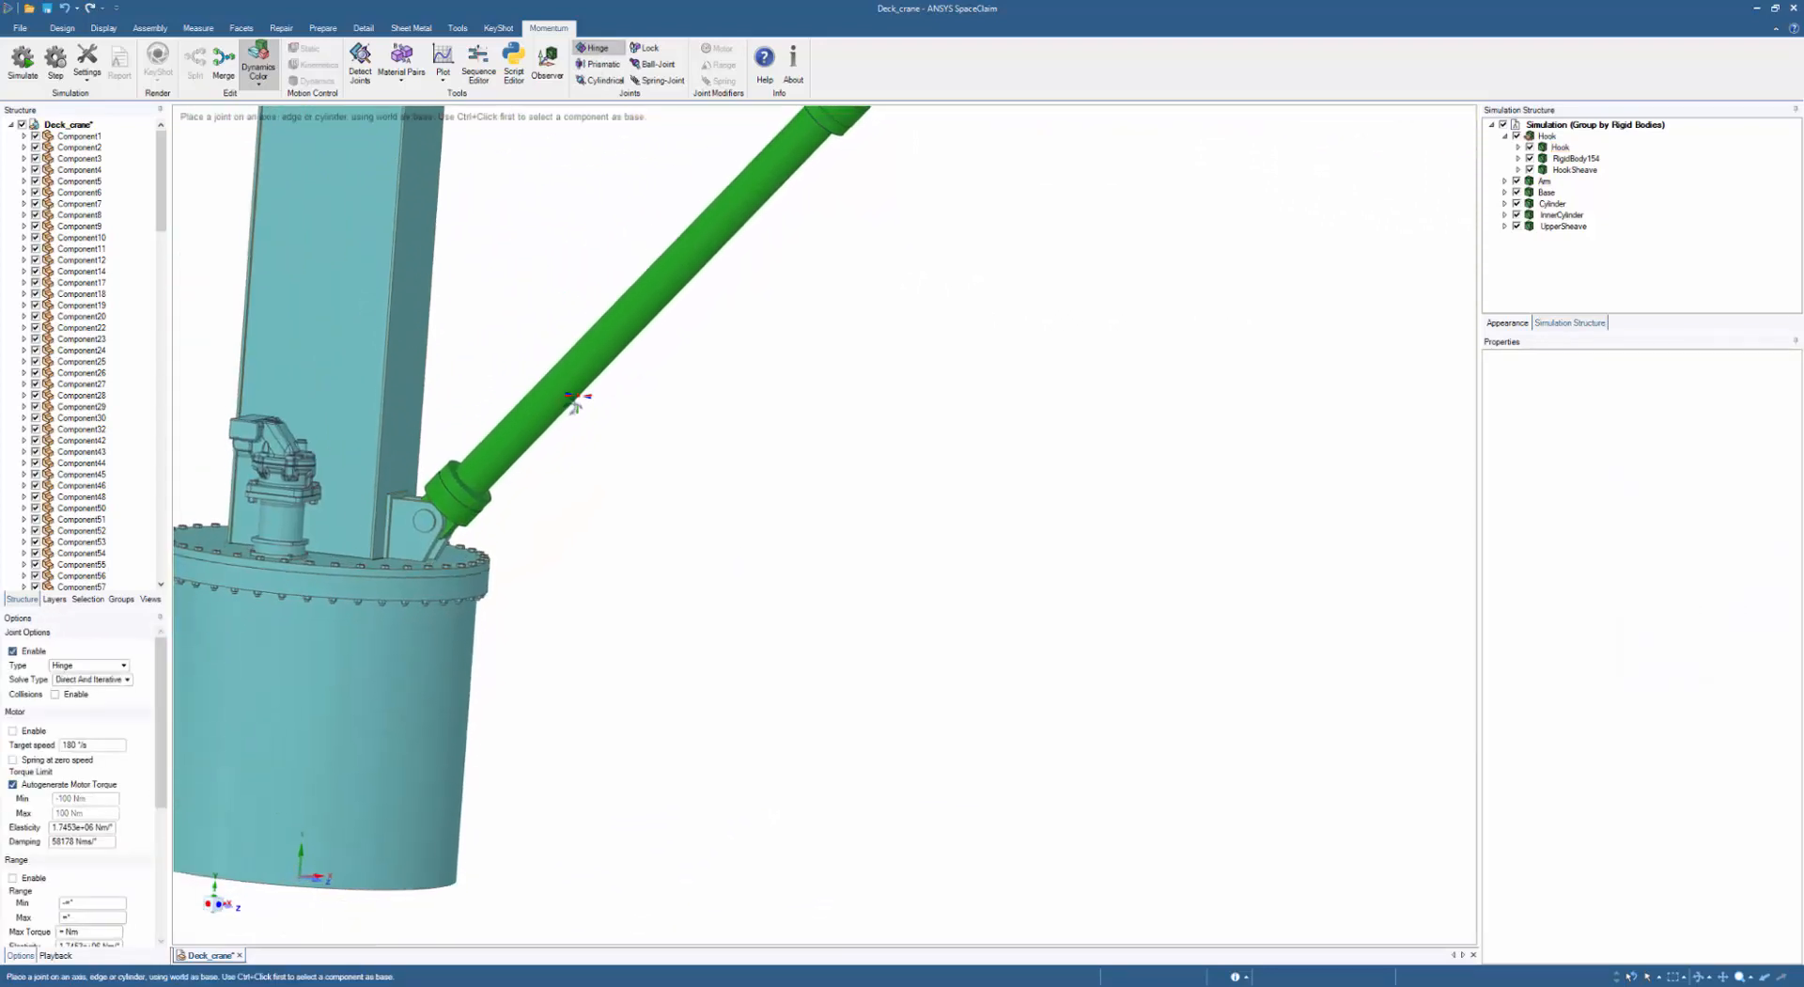
scroll(513, 511, "up", 3)
mouse_move(503, 552)
middle_mouse_down()
mouse_move(476, 572)
mouse_move(564, 609)
mouse_move(511, 602)
middle_mouse_up()
scroll(511, 602, "up", 3)
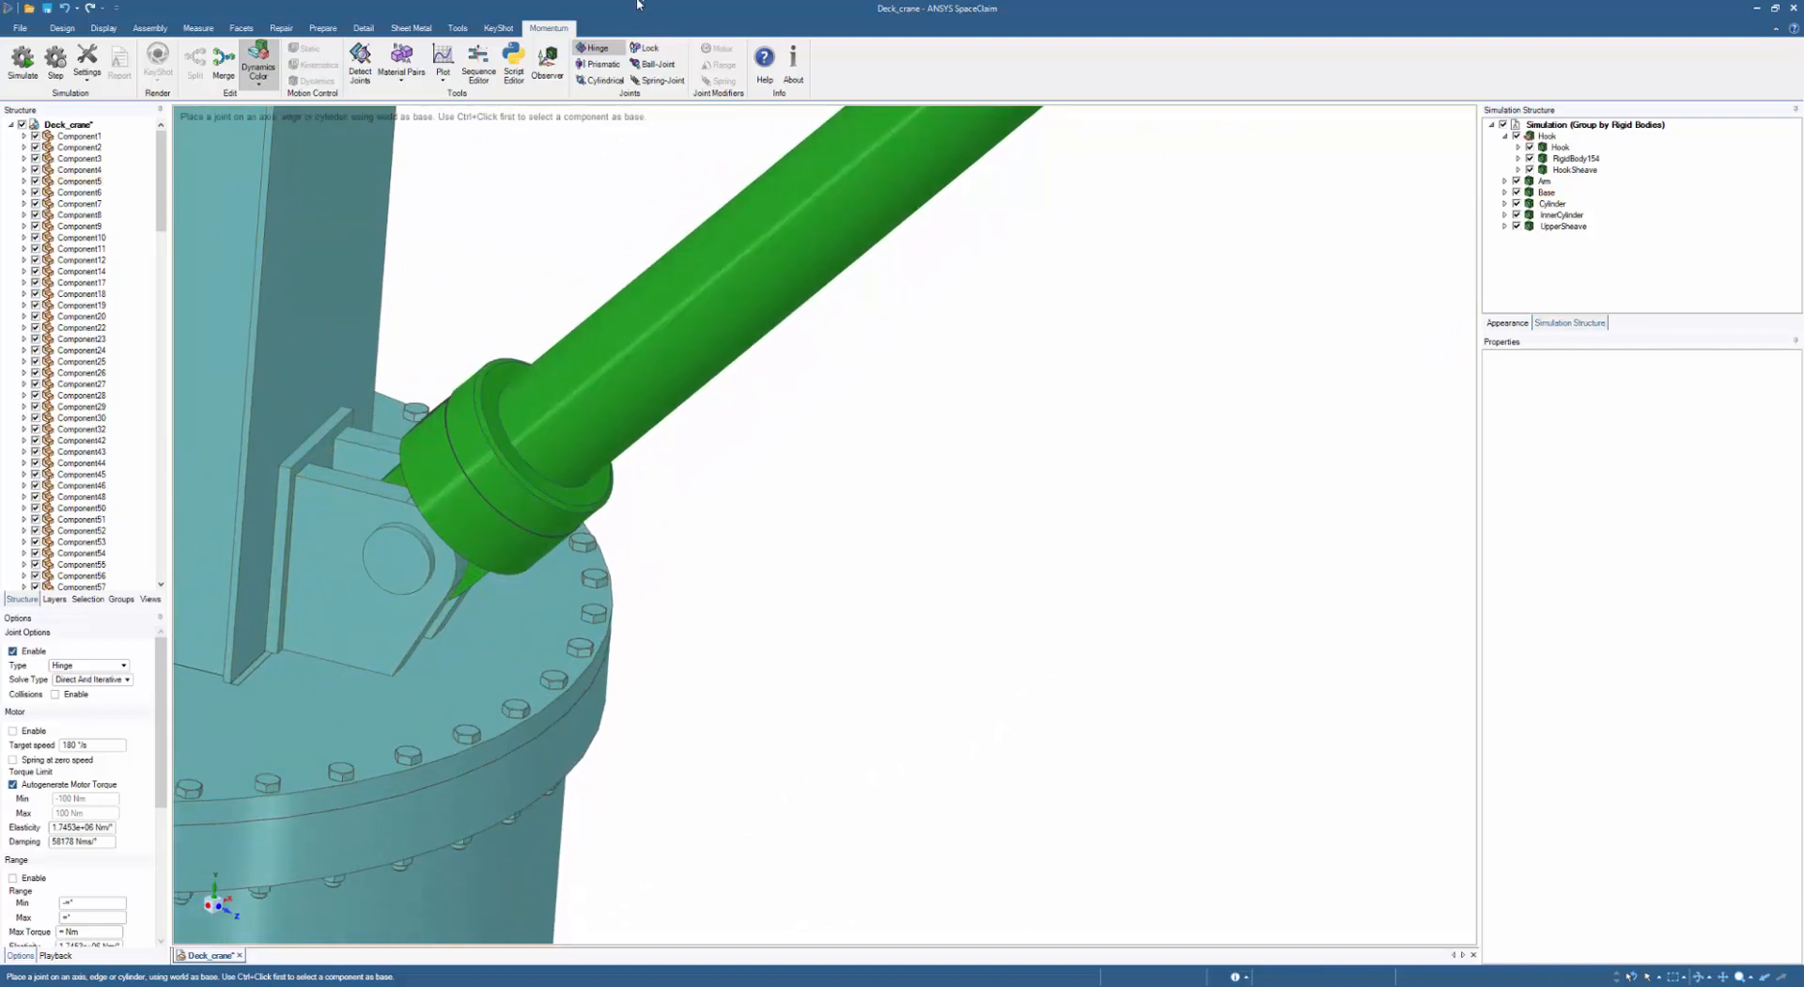
middle_click_drag(504, 377, 423, 516)
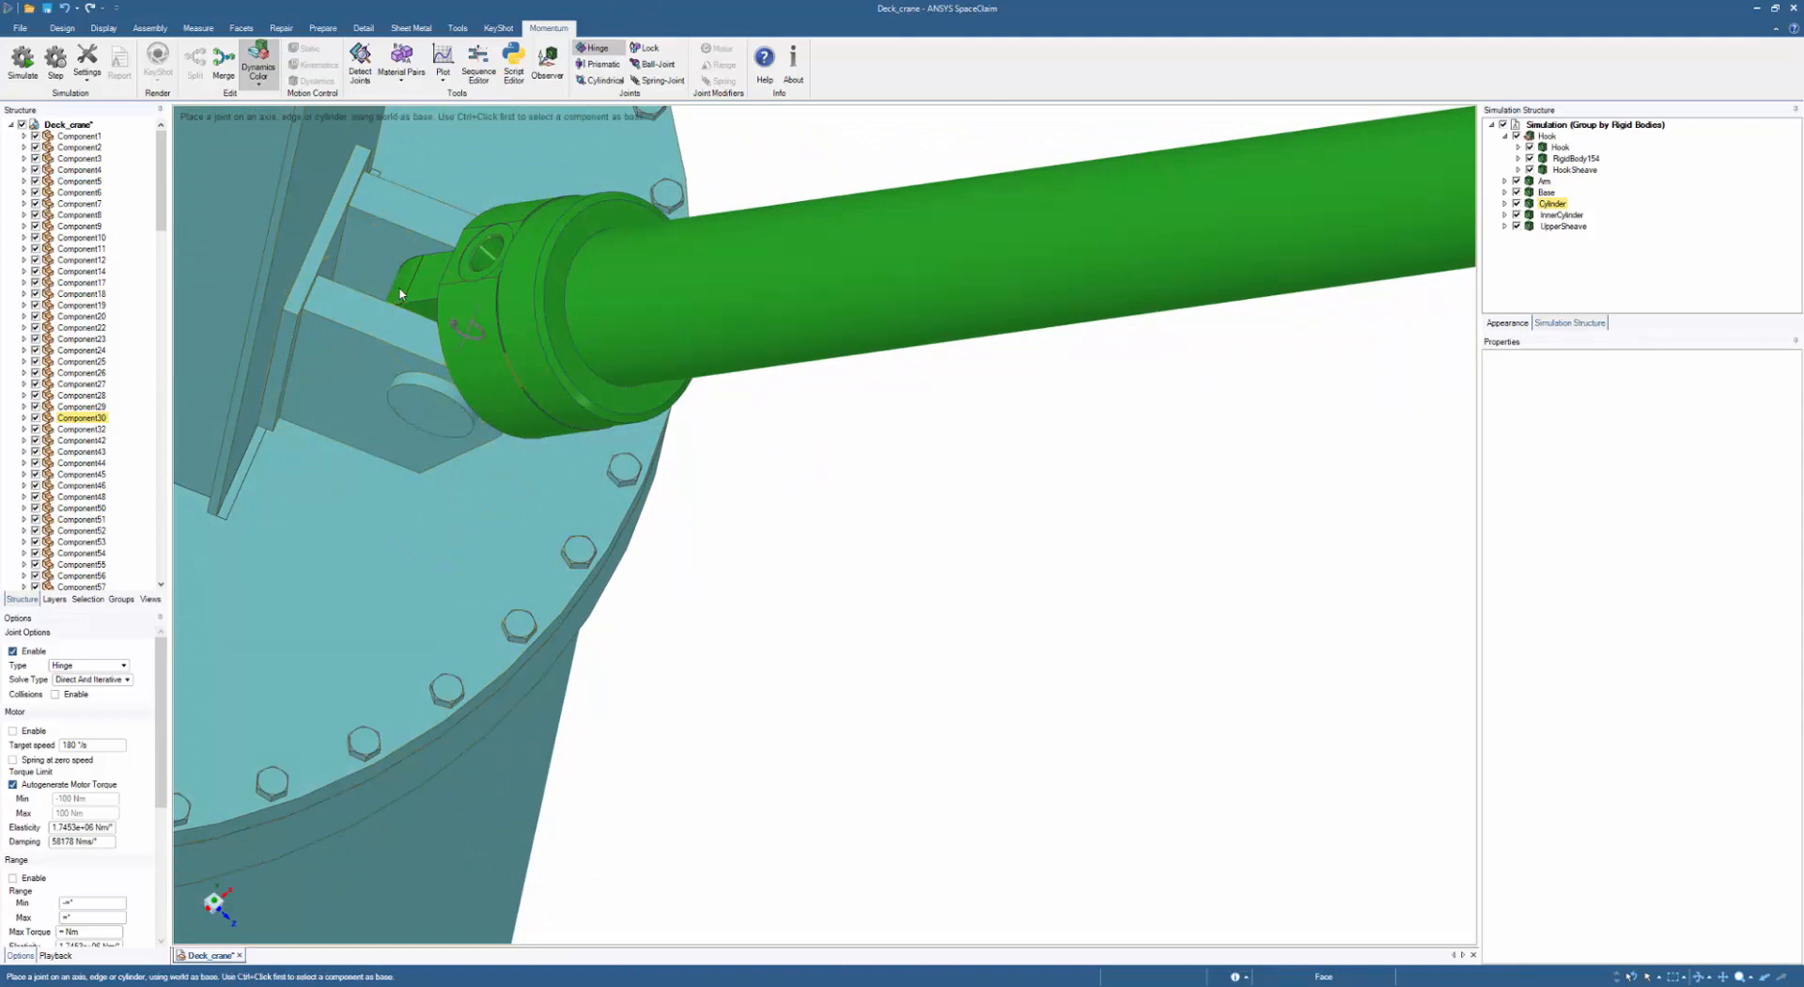
middle_click_drag(447, 378, 511, 228)
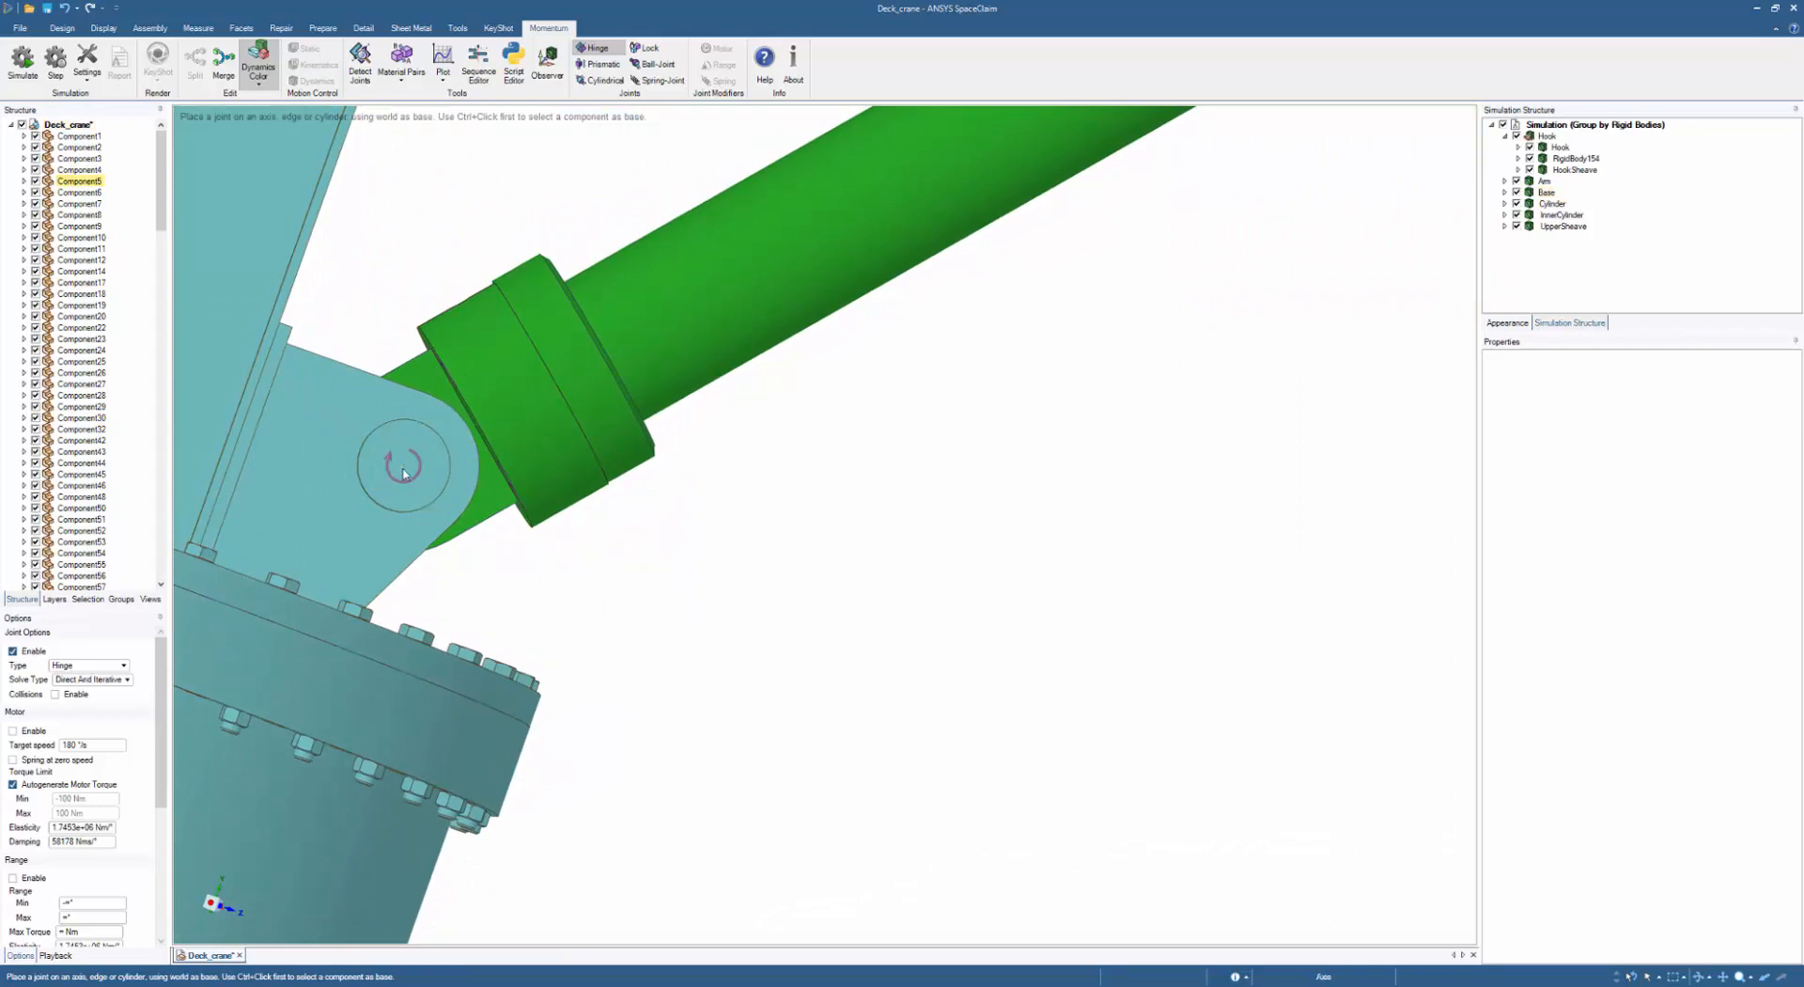
middle_click_drag(535, 477, 385, 343)
middle_click_drag(663, 408, 586, 408, "ctrl")
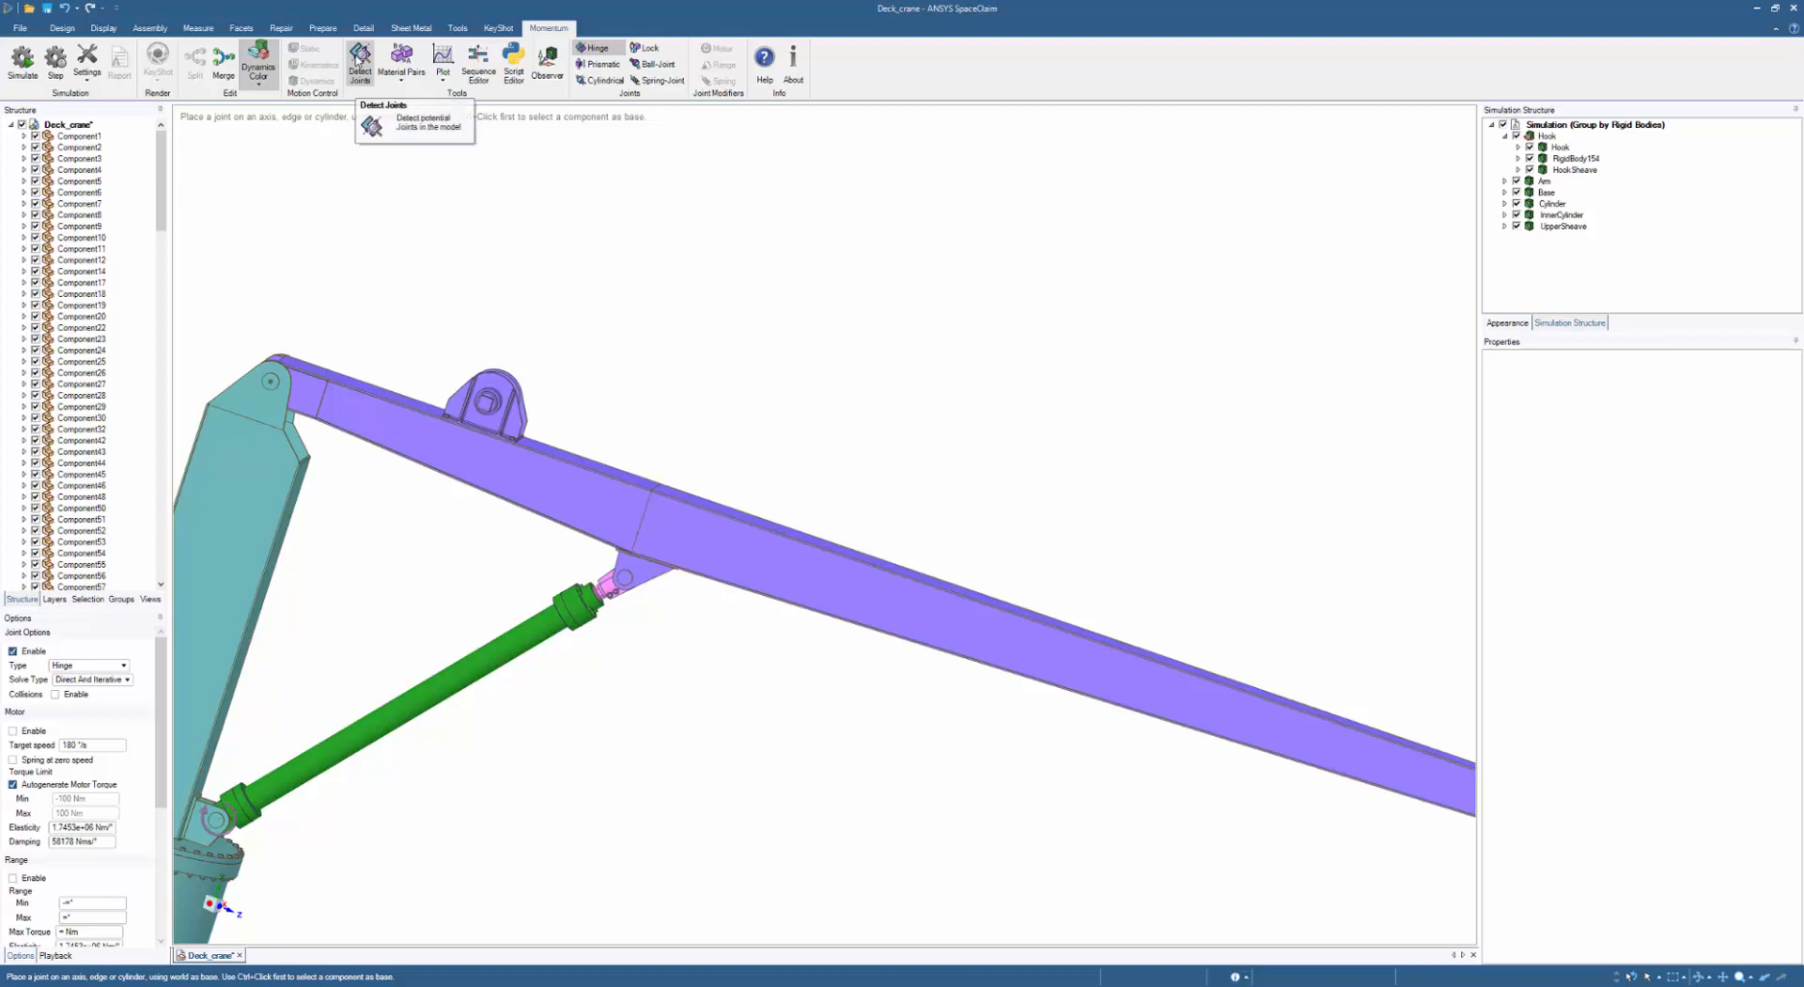
- Detect the potential joints in the crane model and review each detected component pair
left_click(359, 64)
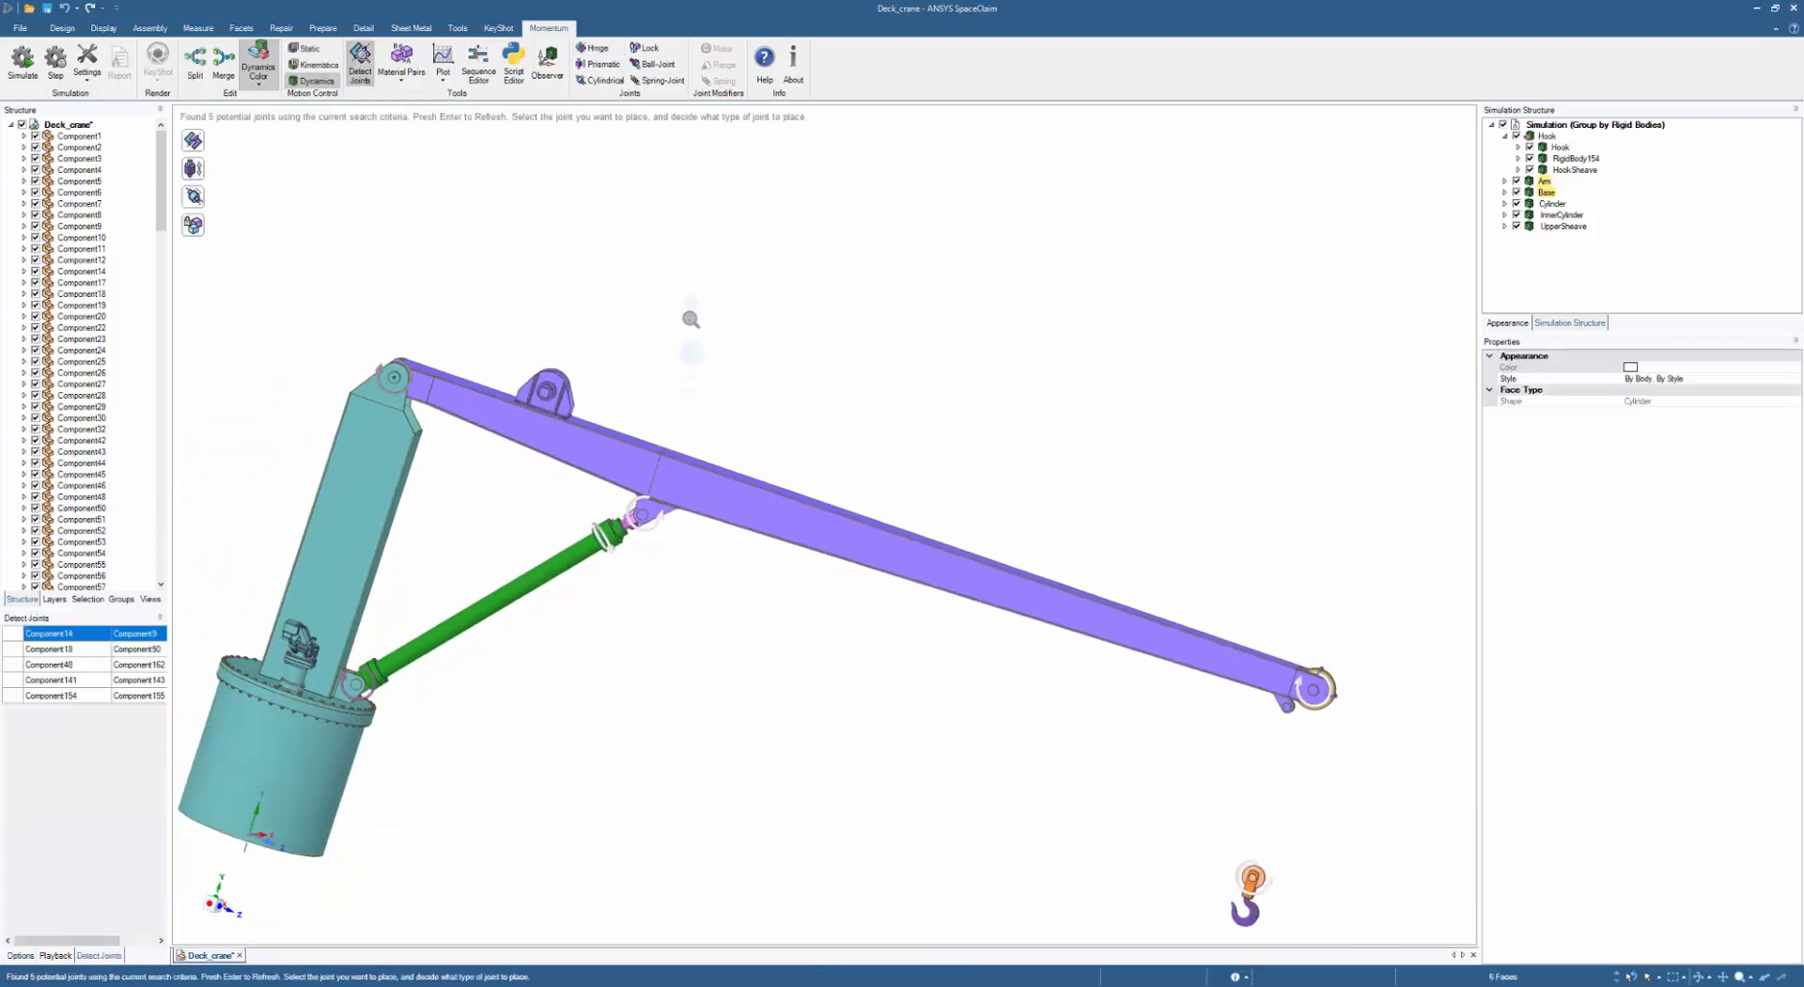
middle_click_drag(693, 265, 709, 150, "shift")
scroll(1107, 645, "up", 3)
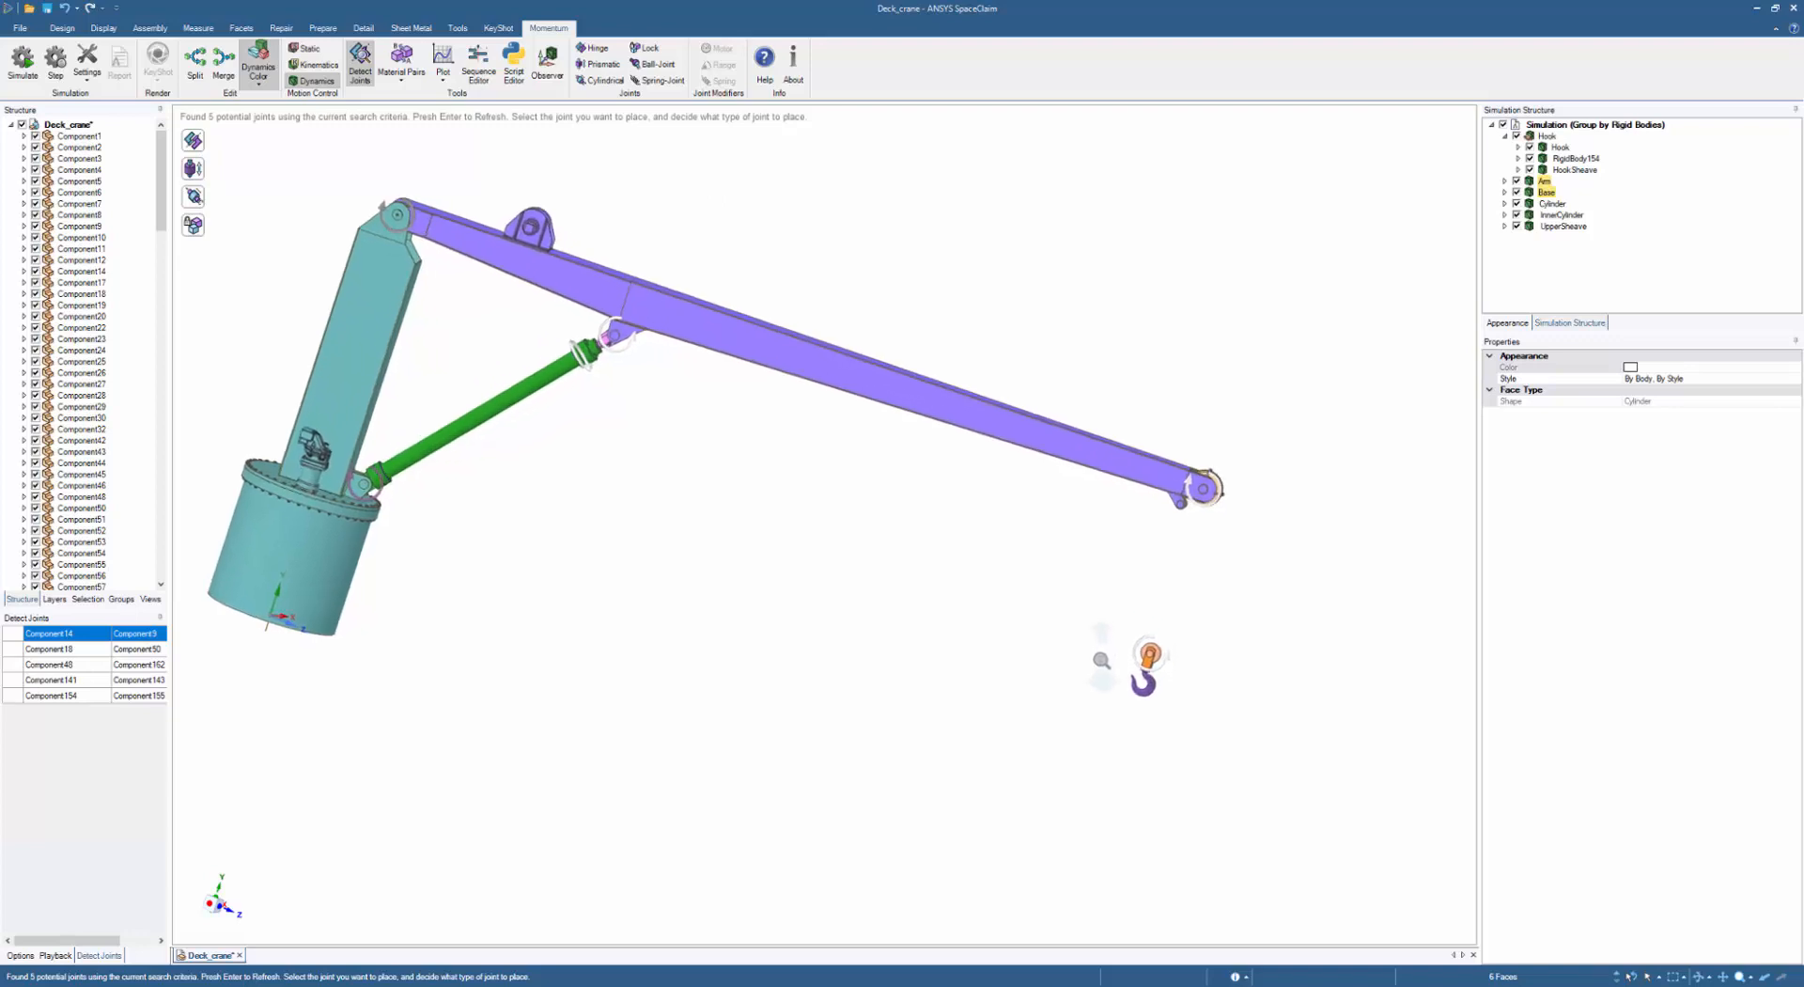
scroll(540, 298, "up", 5)
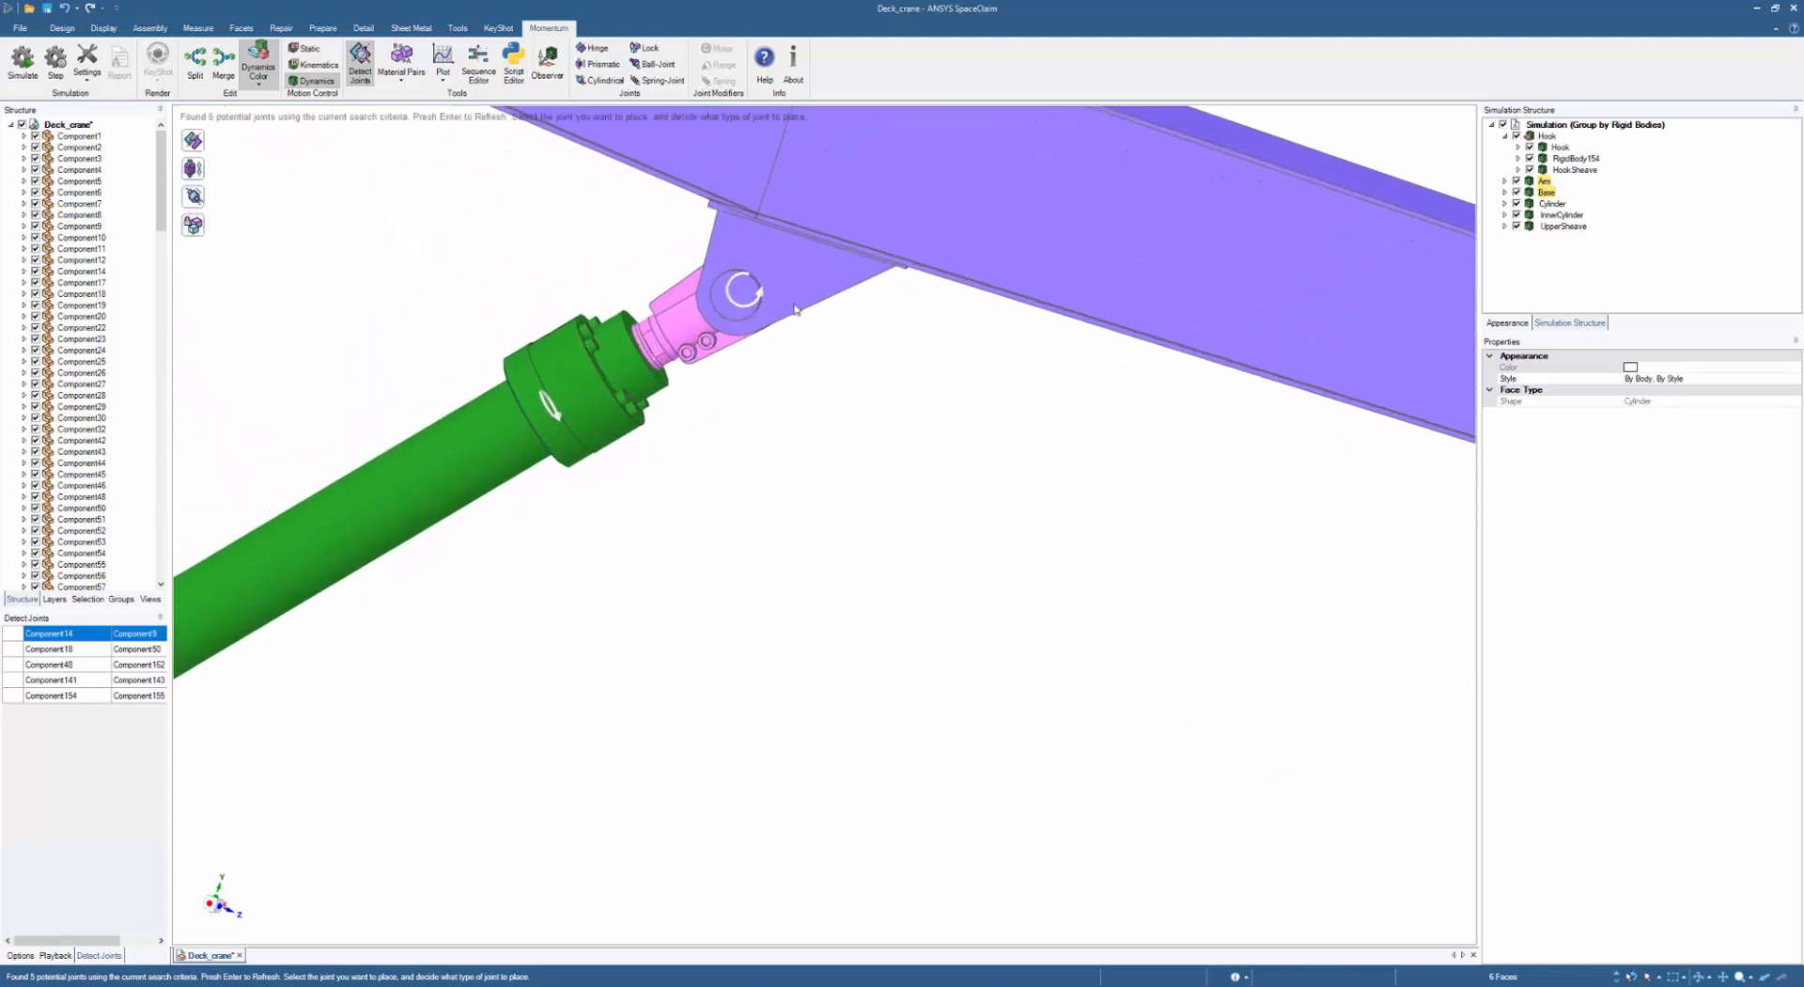
middle_click_drag(793, 303, 724, 343)
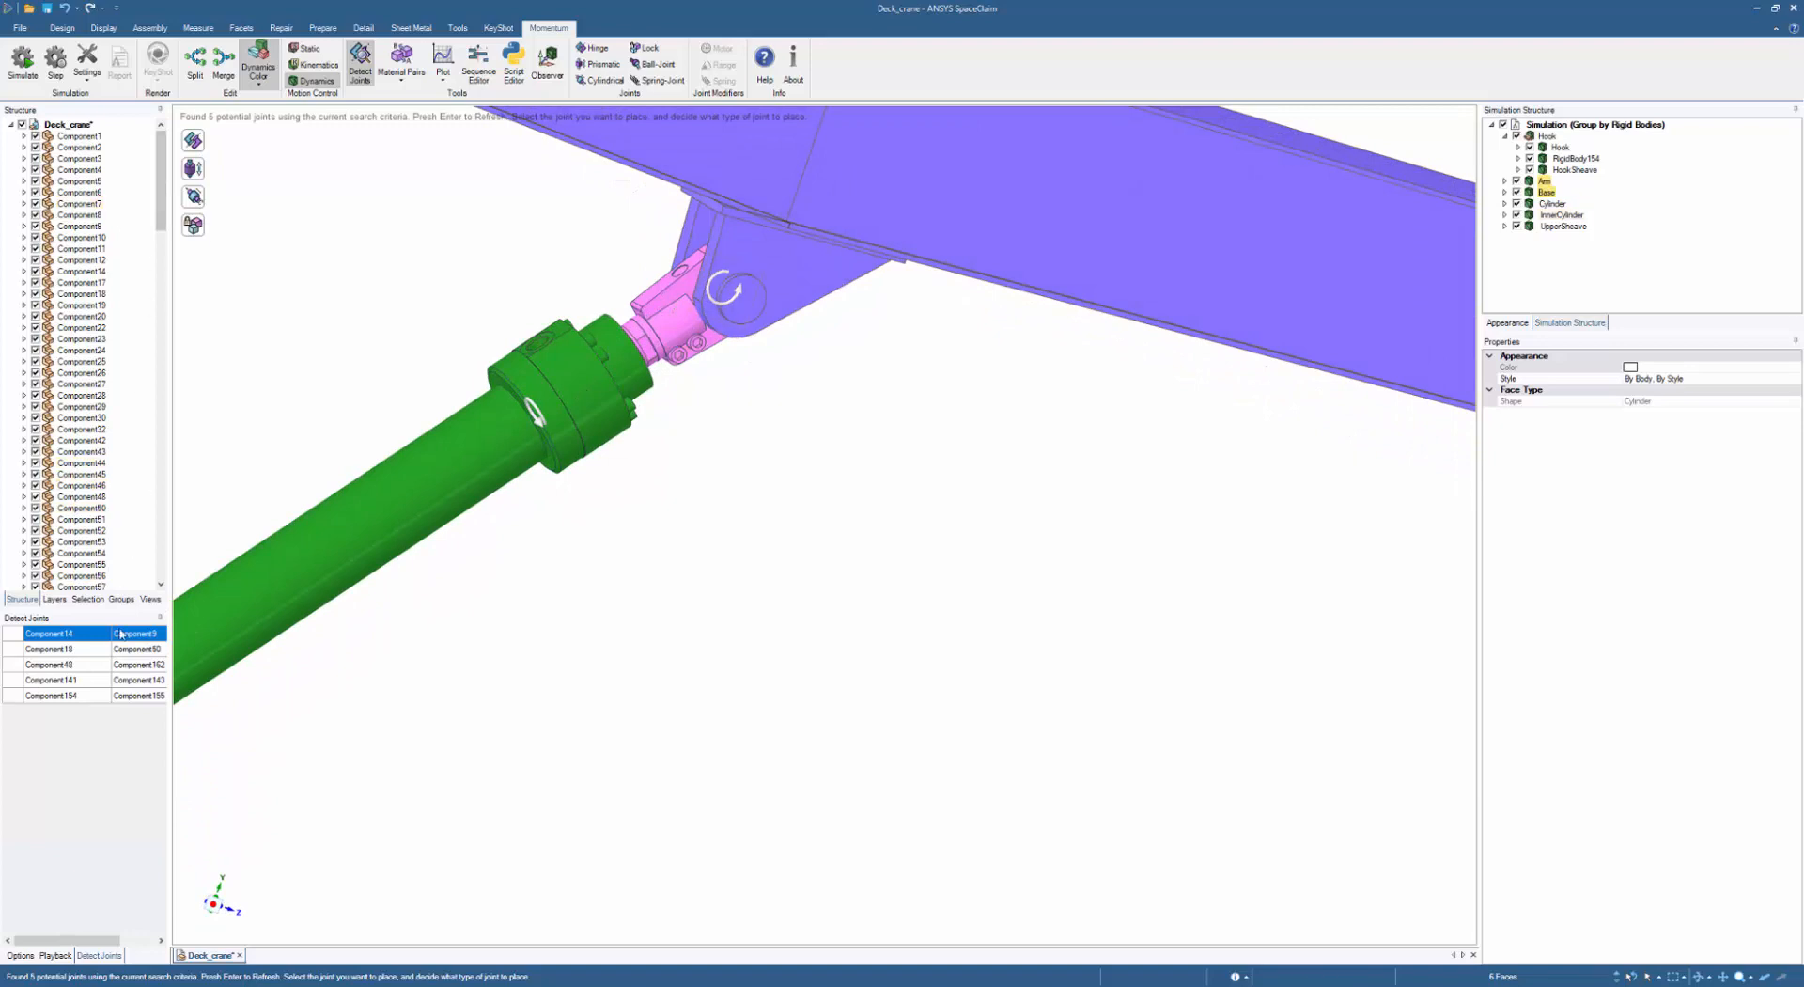
left_click(61, 649)
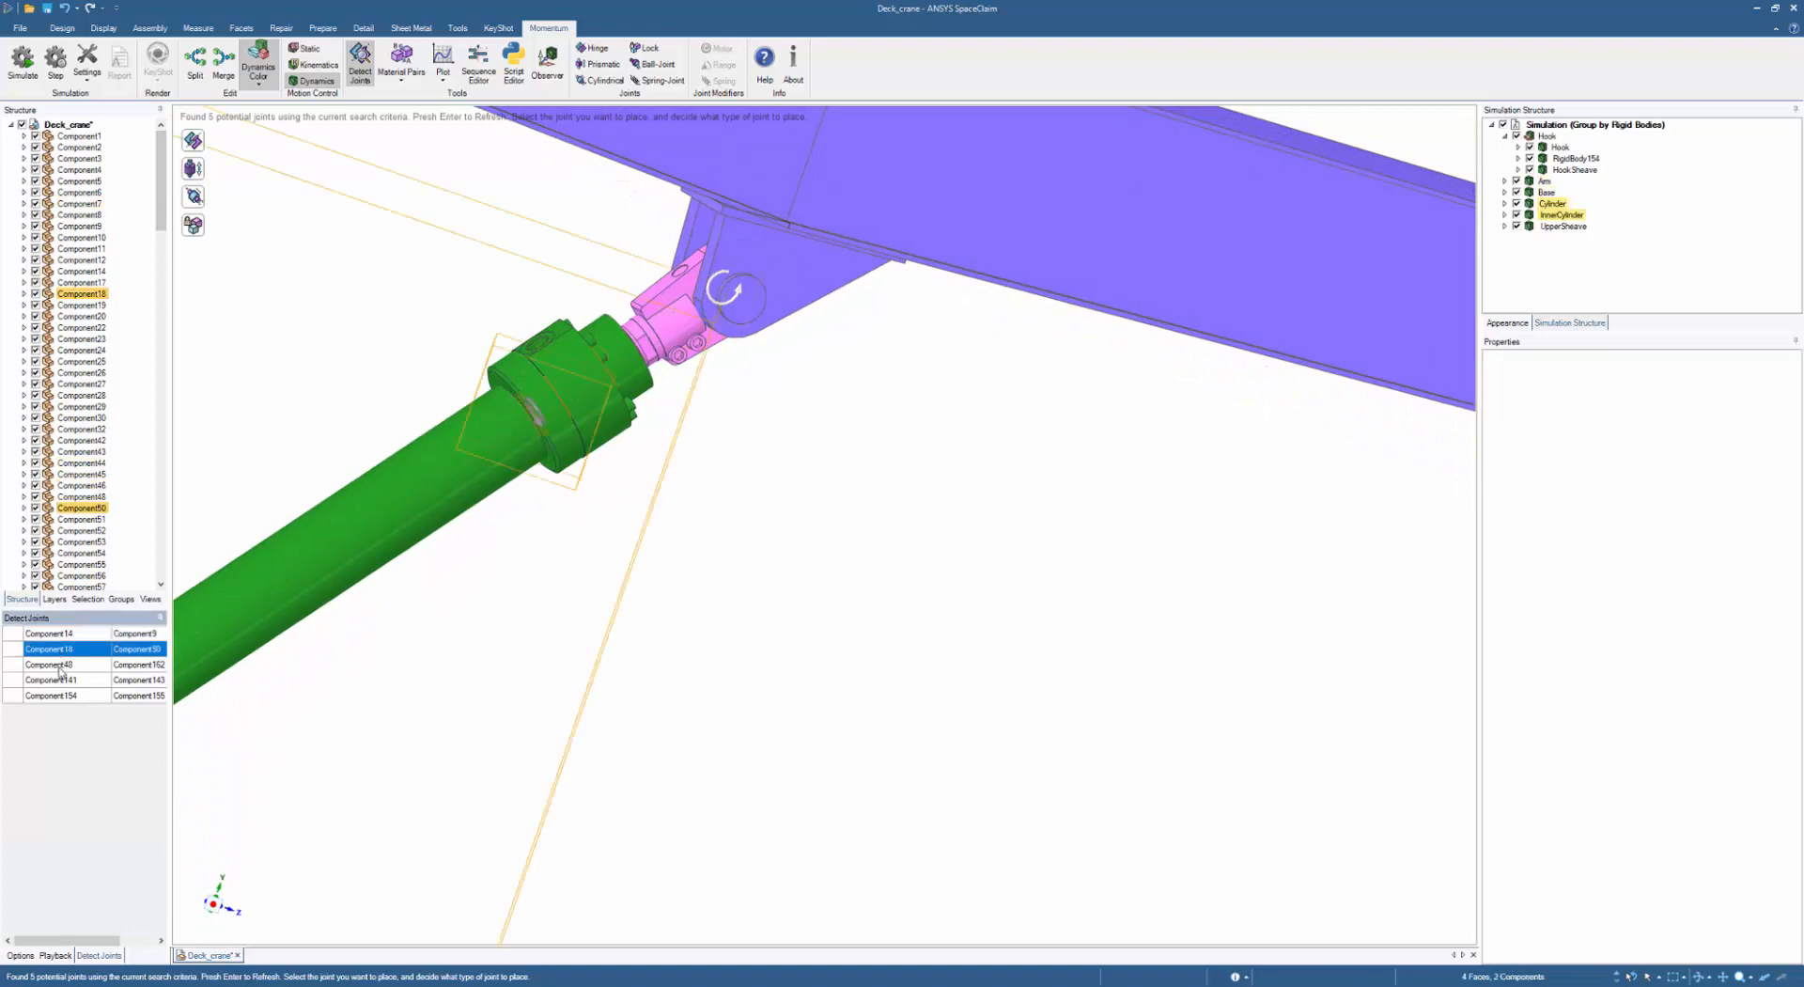
left_click(60, 664)
left_click(63, 680)
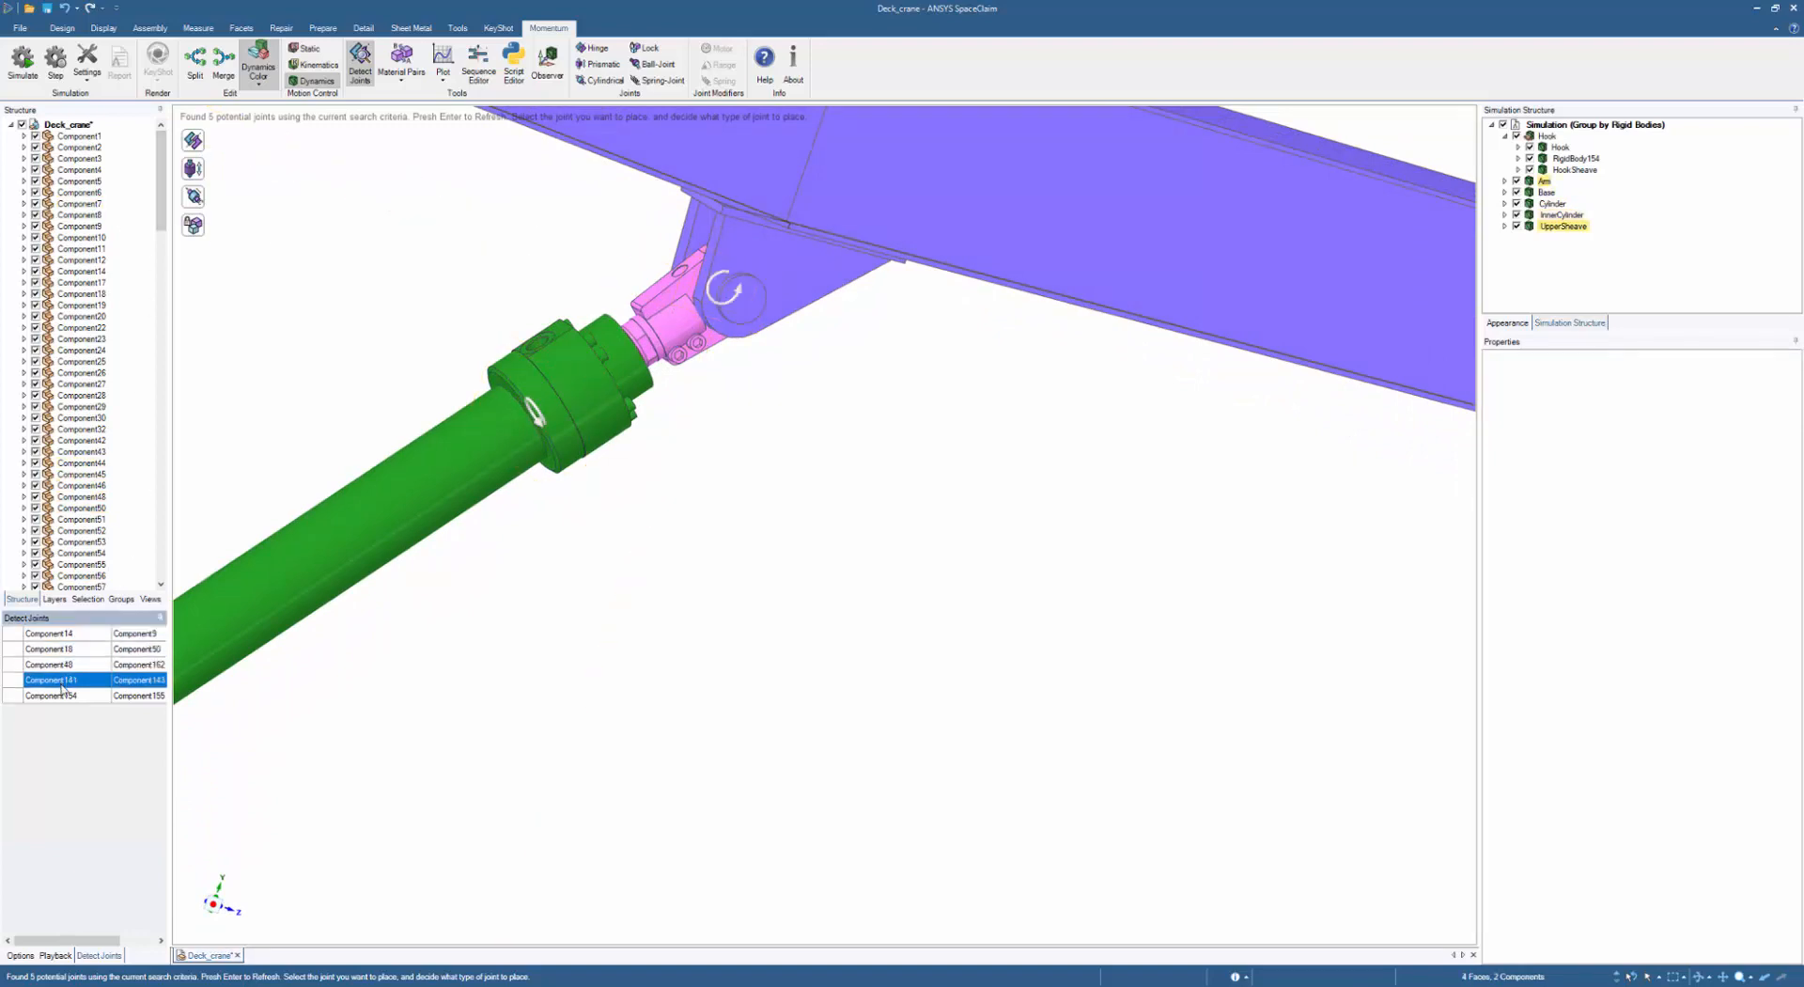
left_click(64, 696)
left_click(45, 646)
left_click(45, 634)
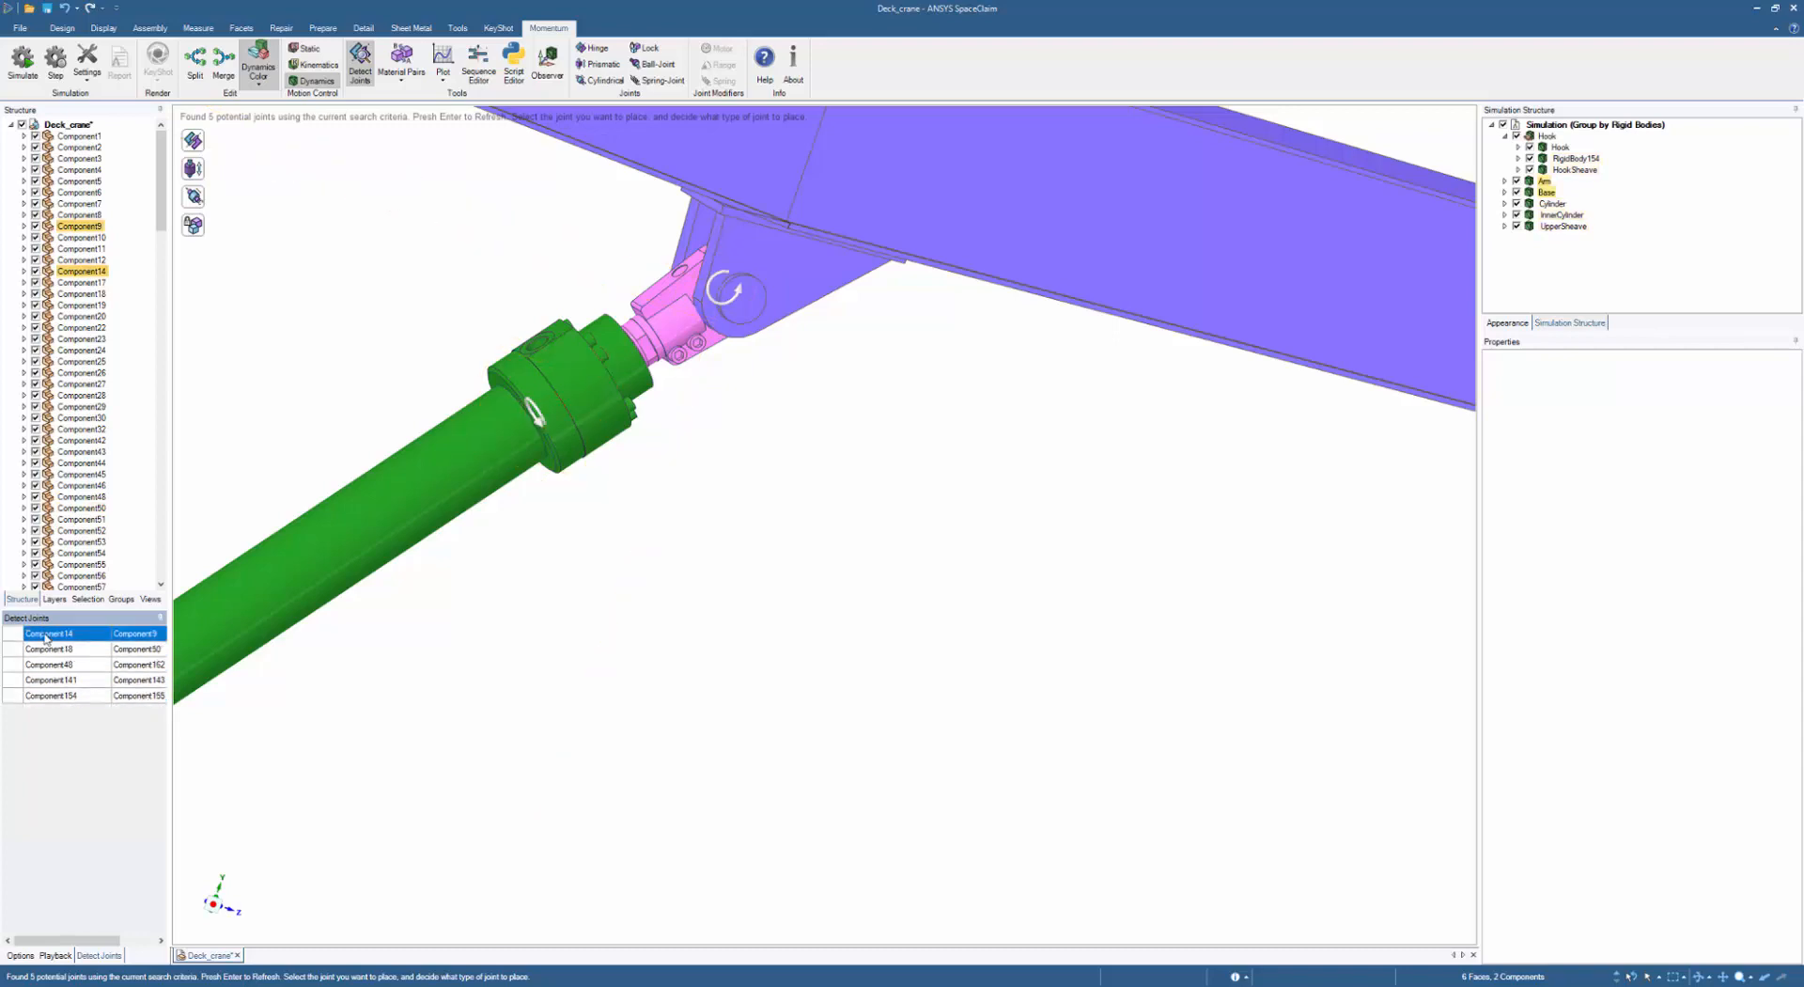
- Assign a hinge joint to the detected Arm–InnerCylinder pair and a prismatic joint to the Cylinder–InnerCylinder pair
left_click(45, 650)
left_click(50, 665)
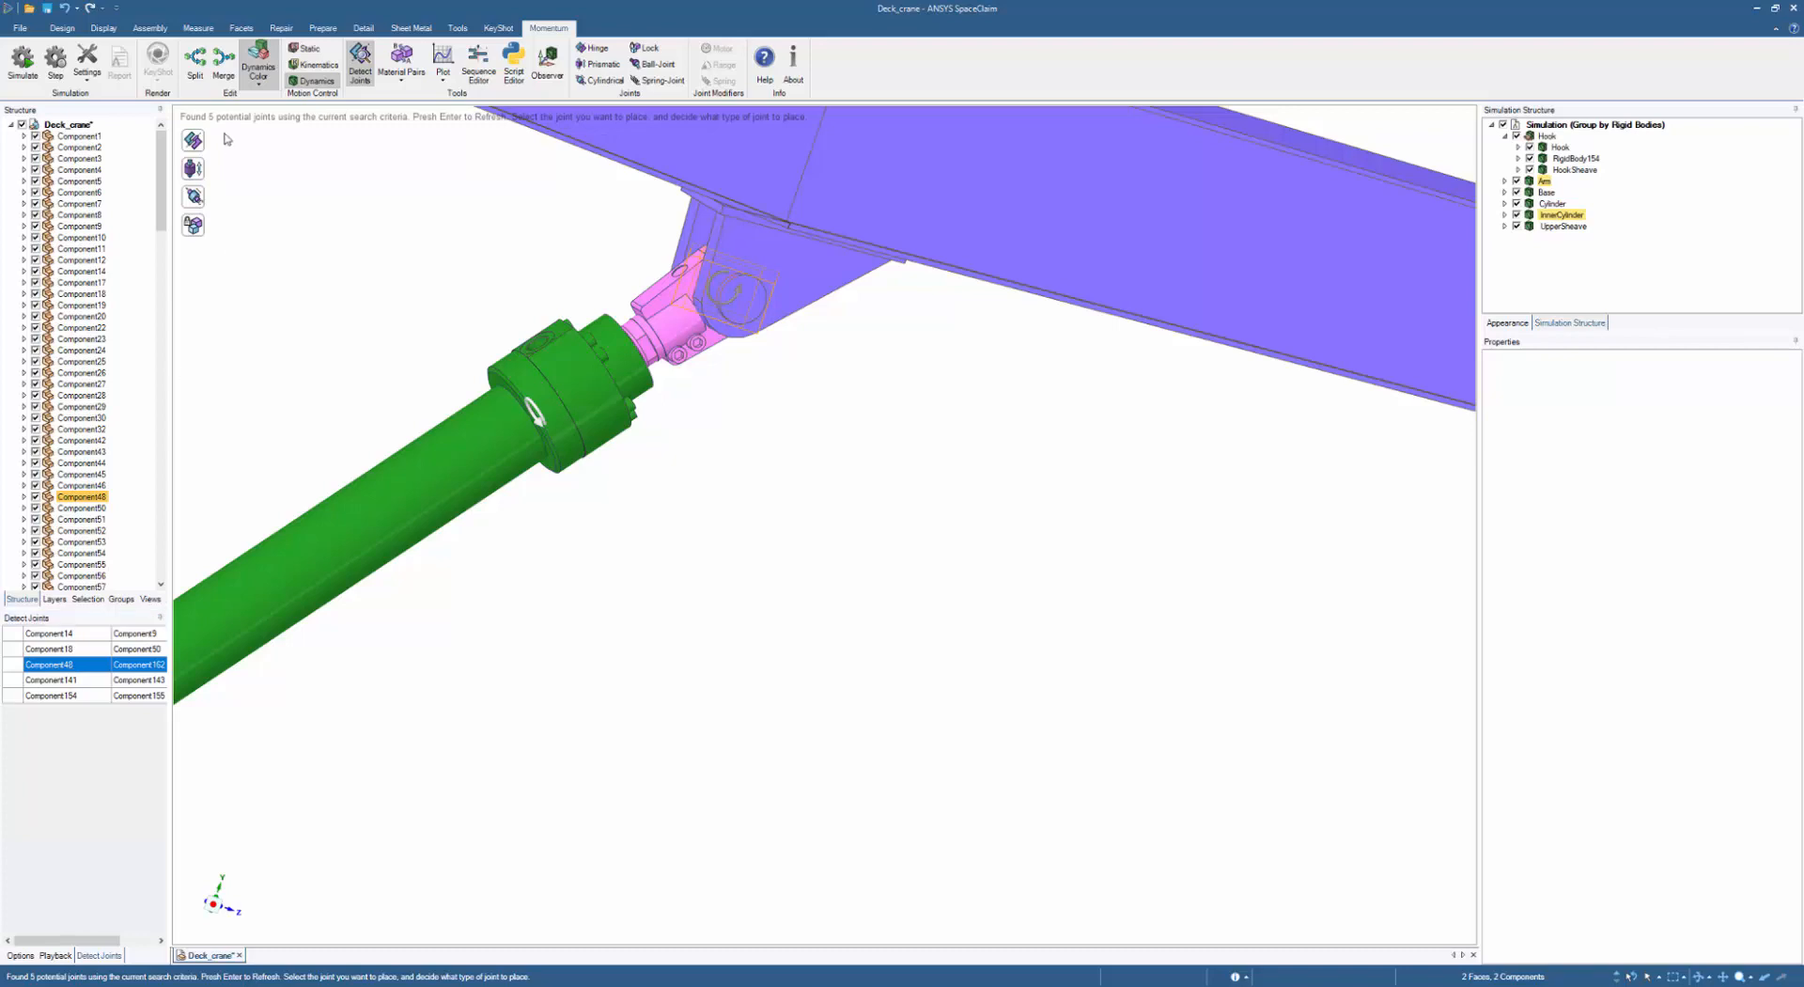
left_click(195, 149)
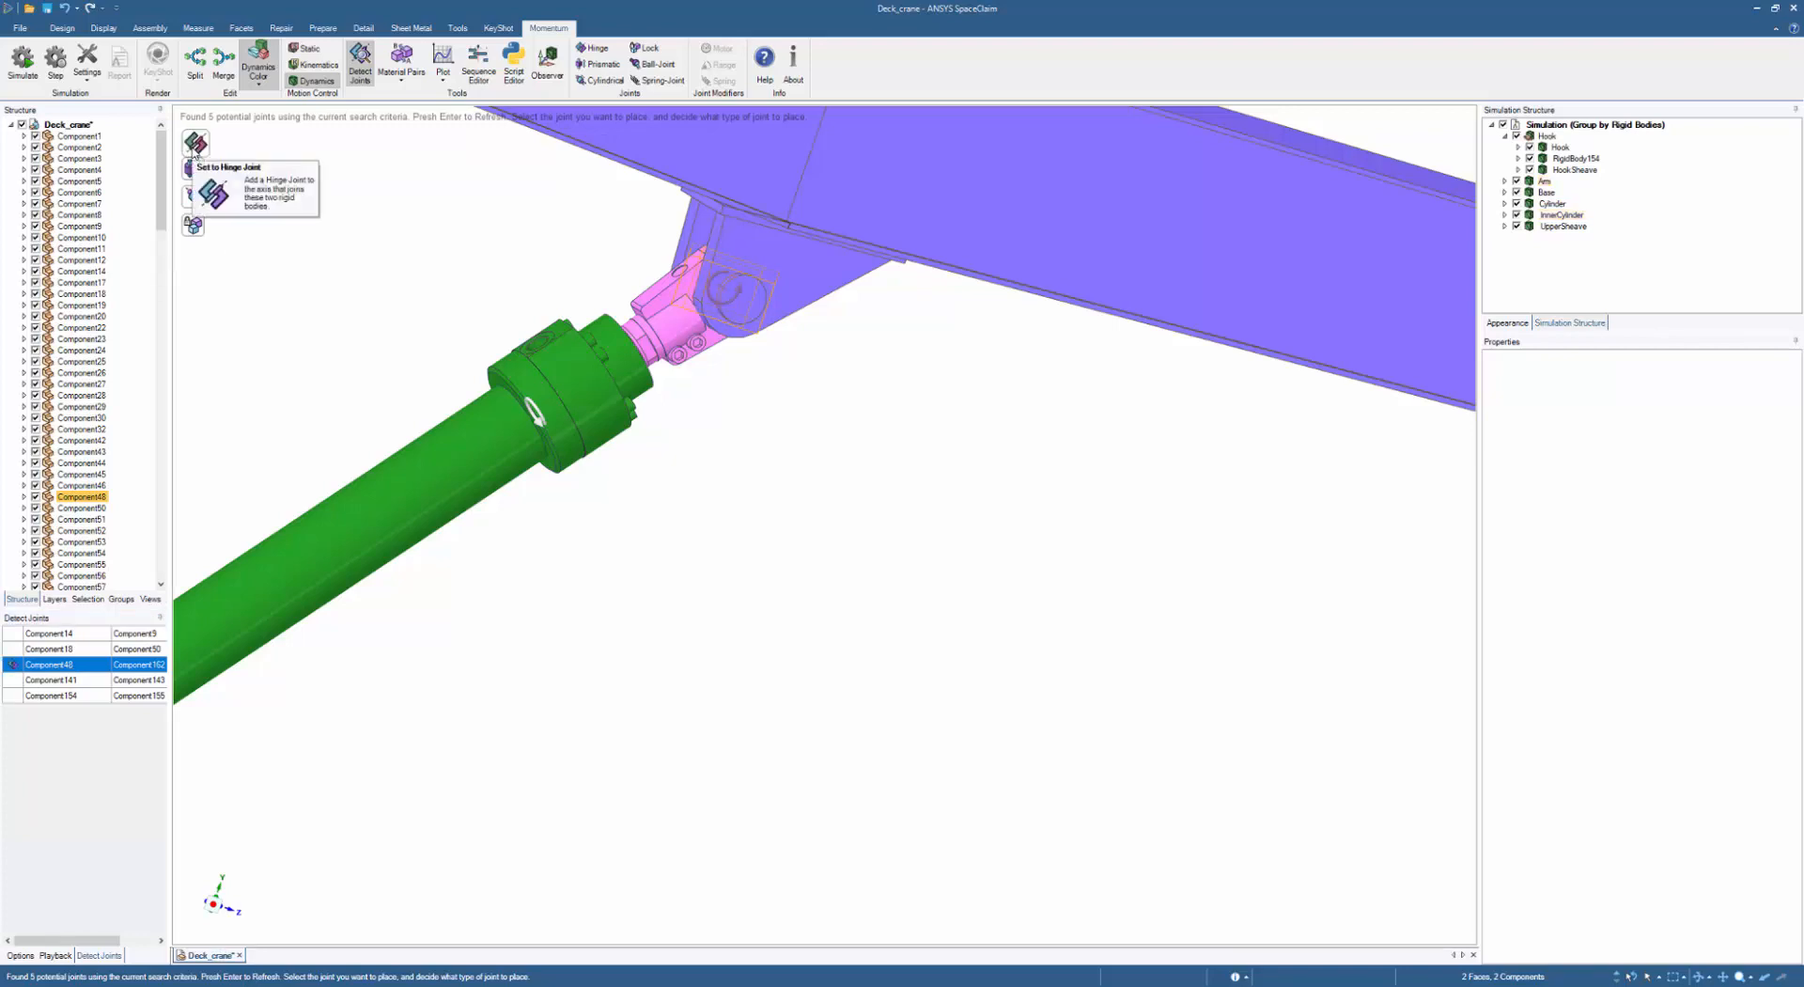
left_click(54, 650)
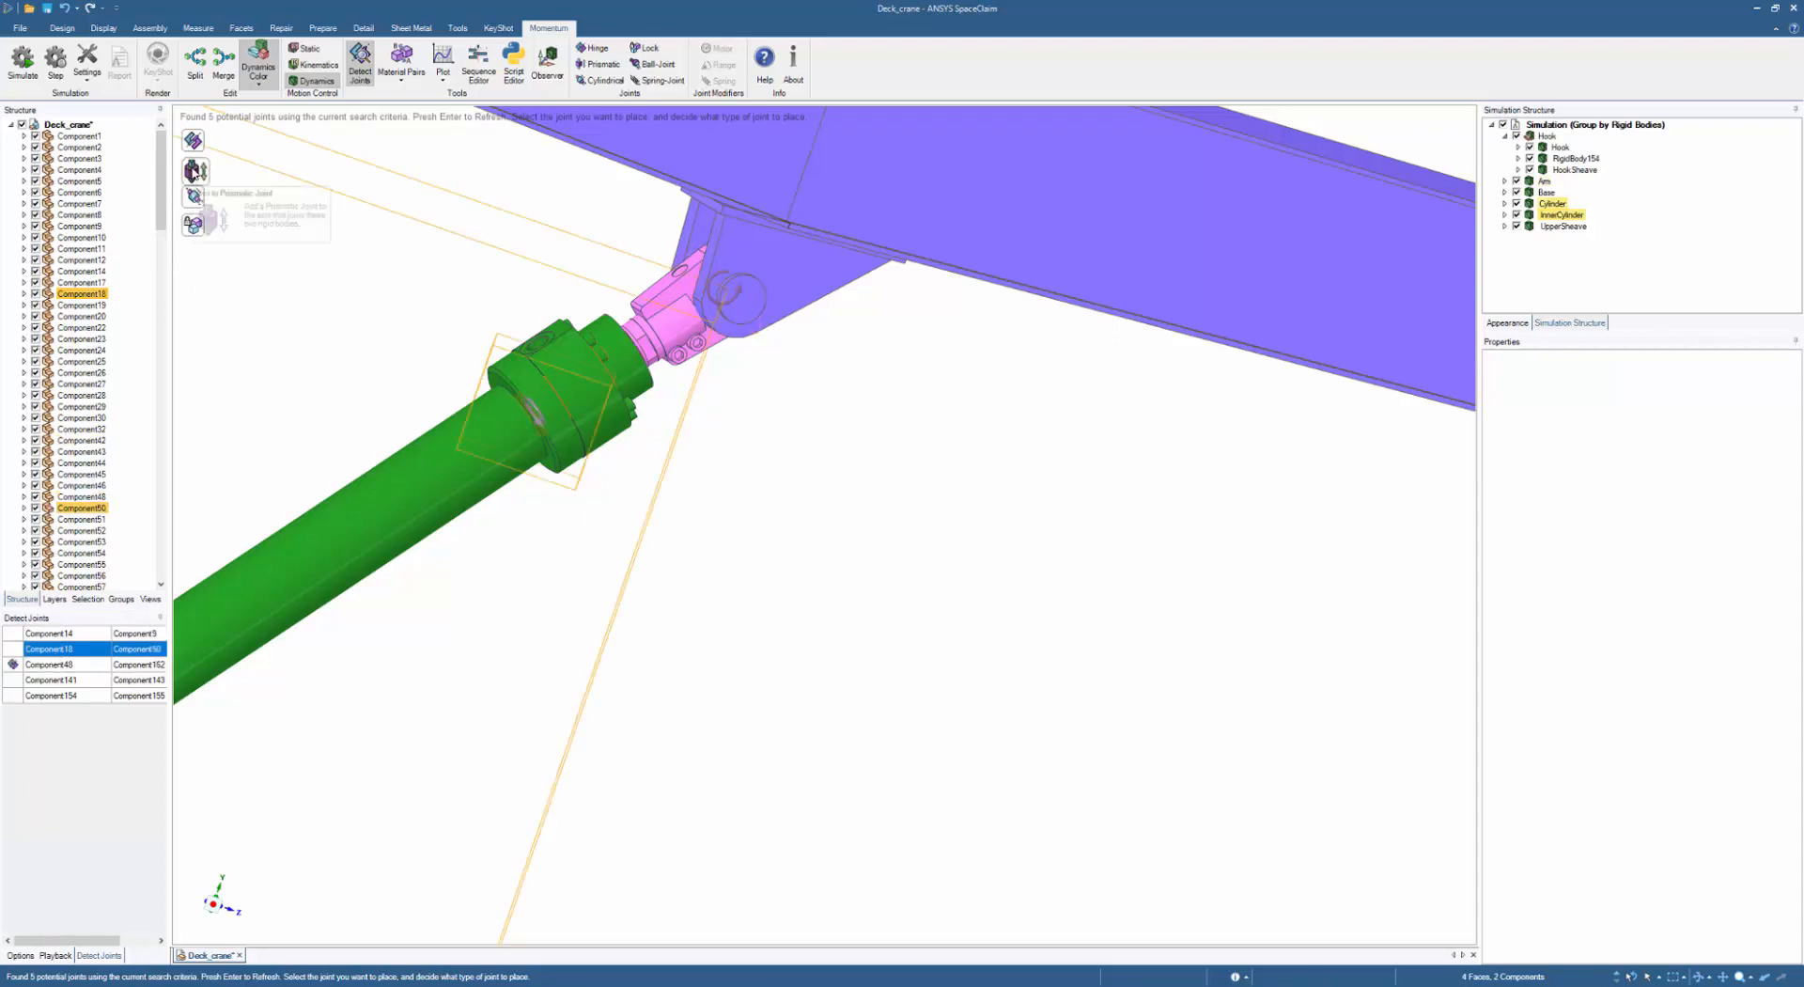
left_click(198, 172)
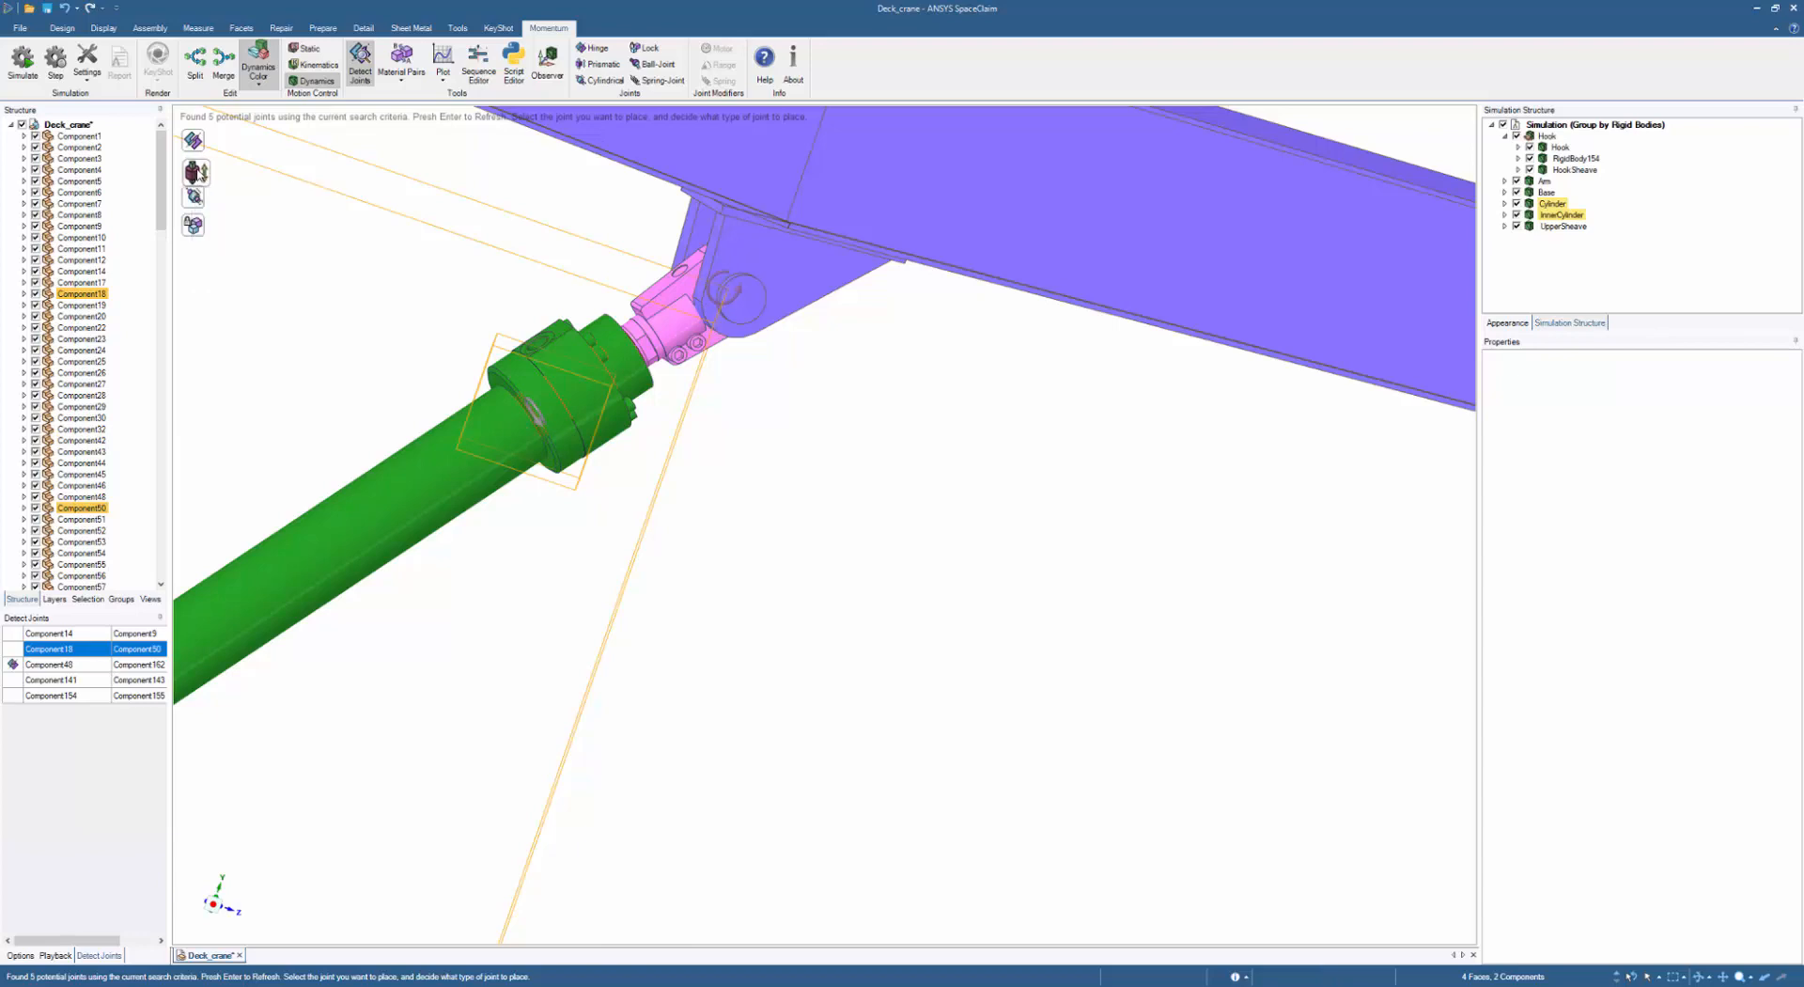
- Assign a hinge joint to the detected Arm–Base pair (Component14 and Component9)
scroll(492, 535, "down", 5)
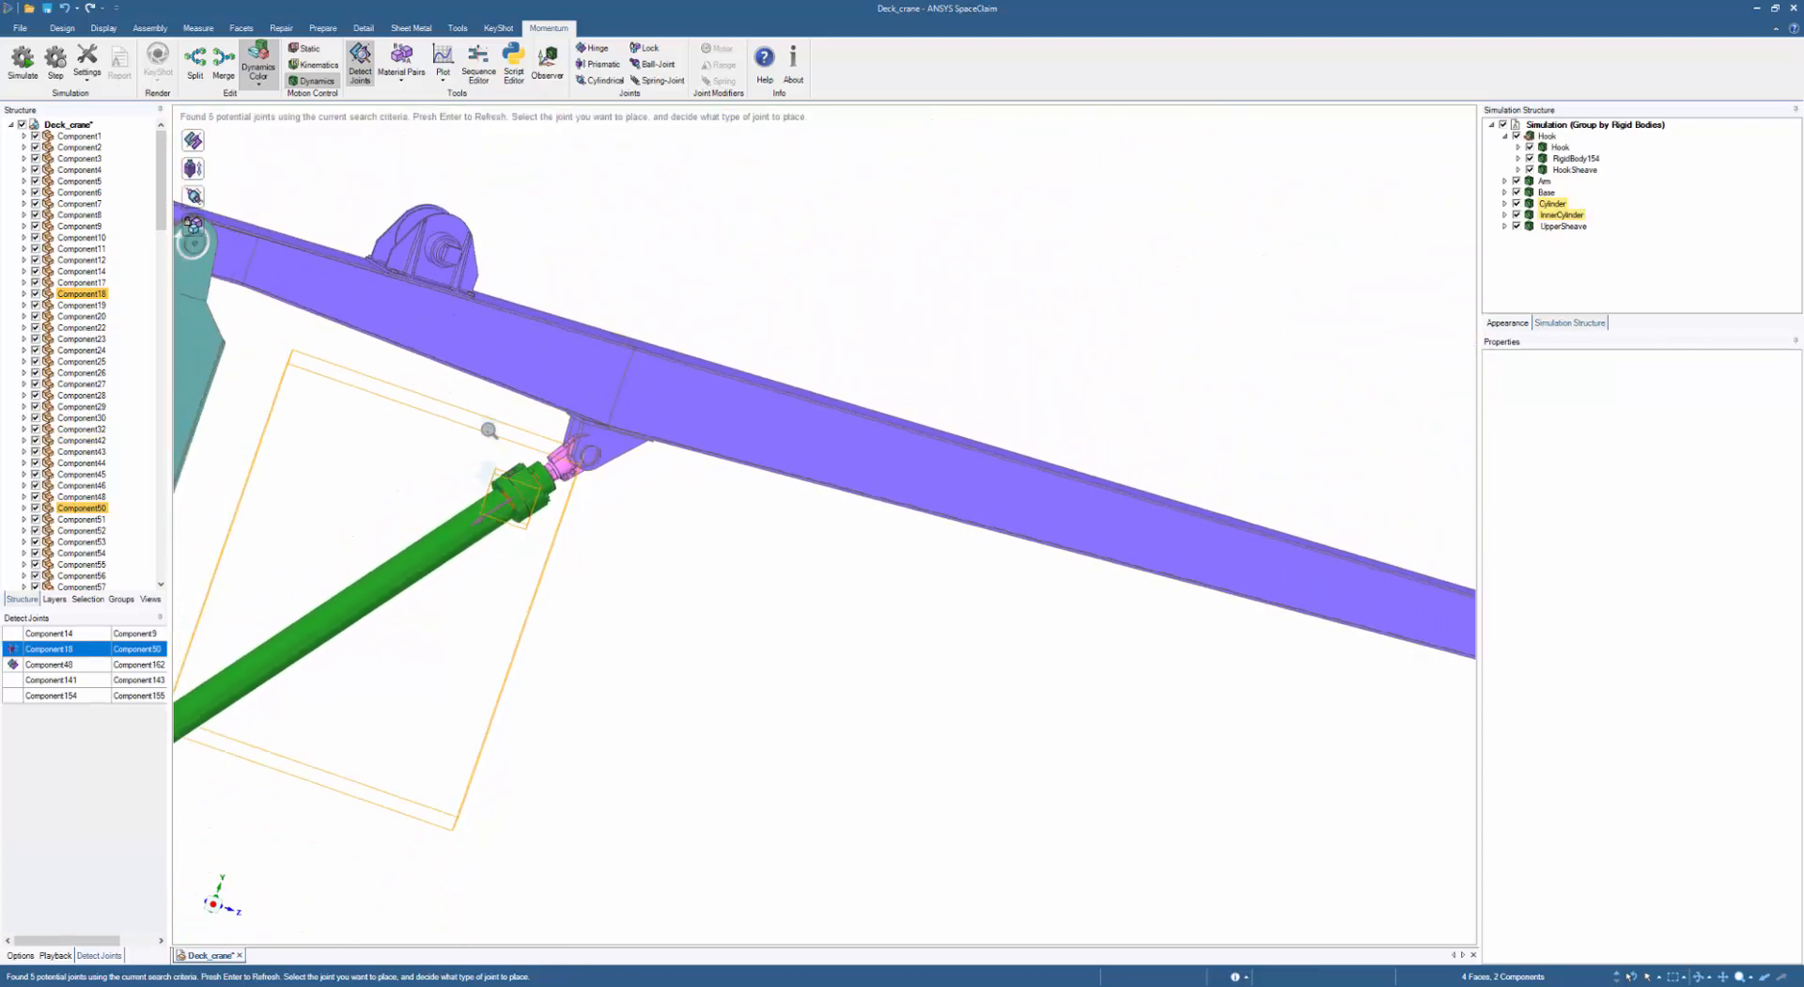
middle_click_drag(488, 430, 583, 371, "ctrl")
middle_click_drag(592, 367, 757, 308, "shift")
middle_click_drag(435, 572, 459, 212, "ctrl")
middle_click_drag(459, 213, 473, 740, "shift")
middle_click_drag(550, 226, 542, 319, "ctrl")
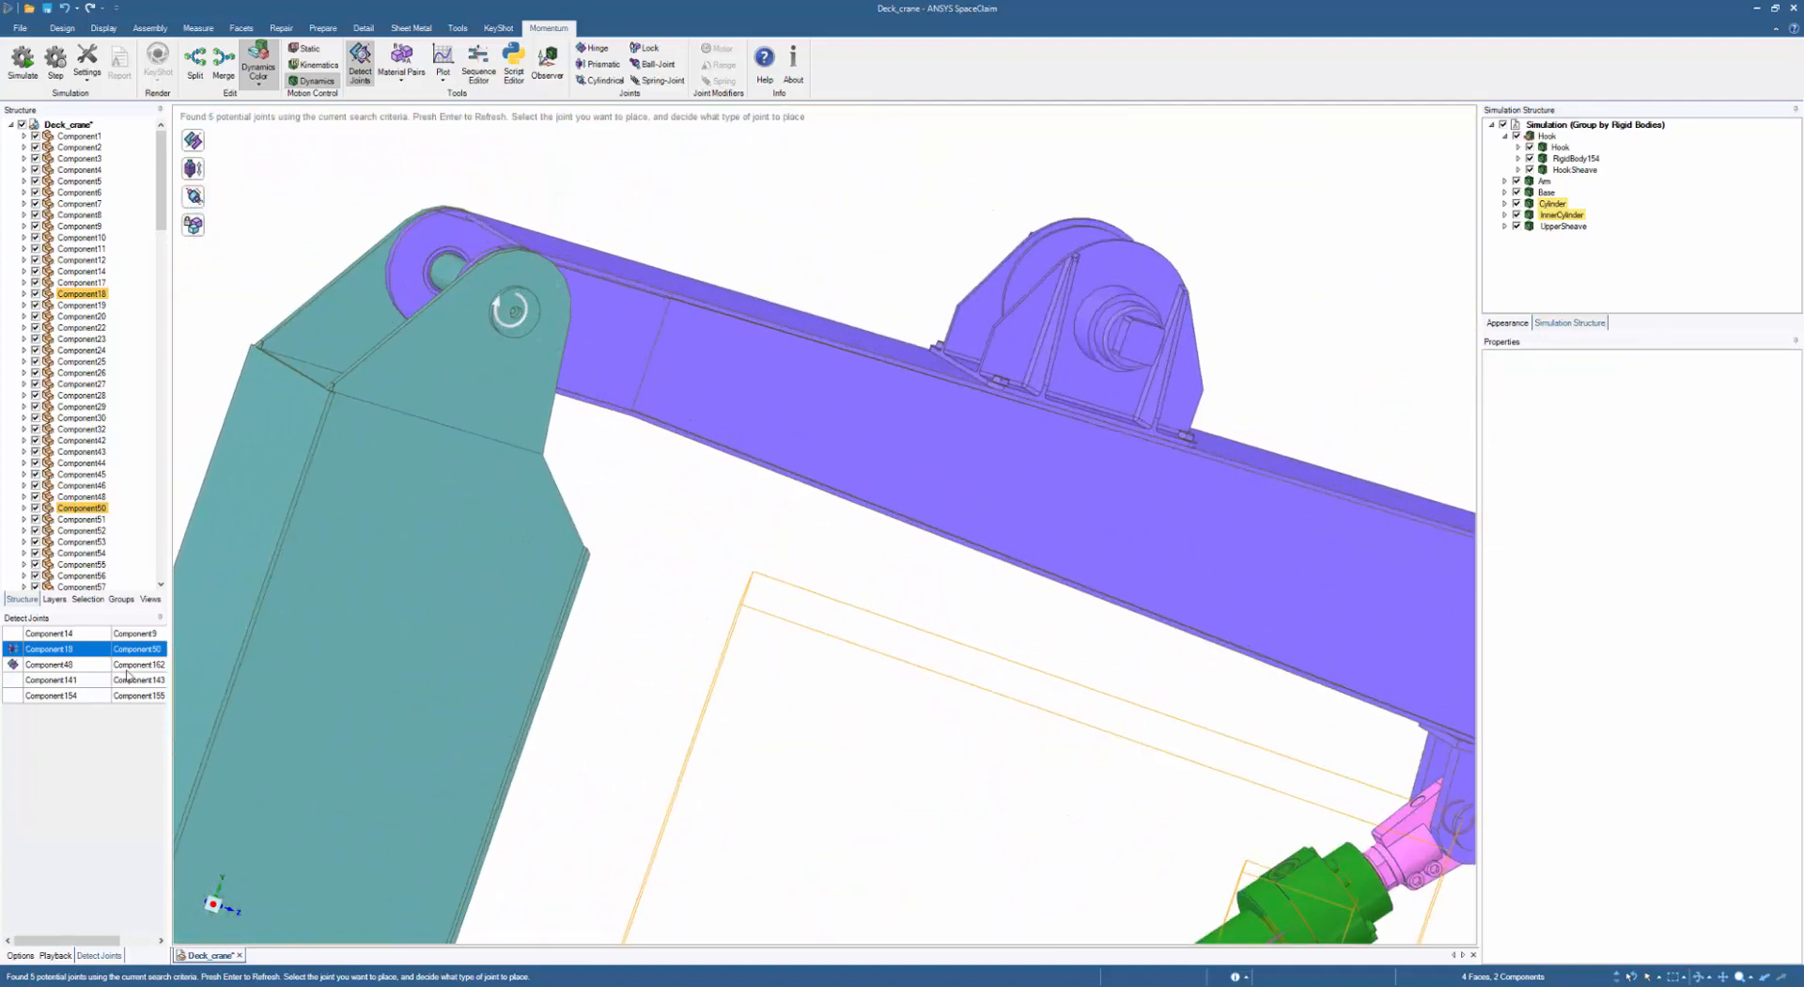
left_click(60, 681)
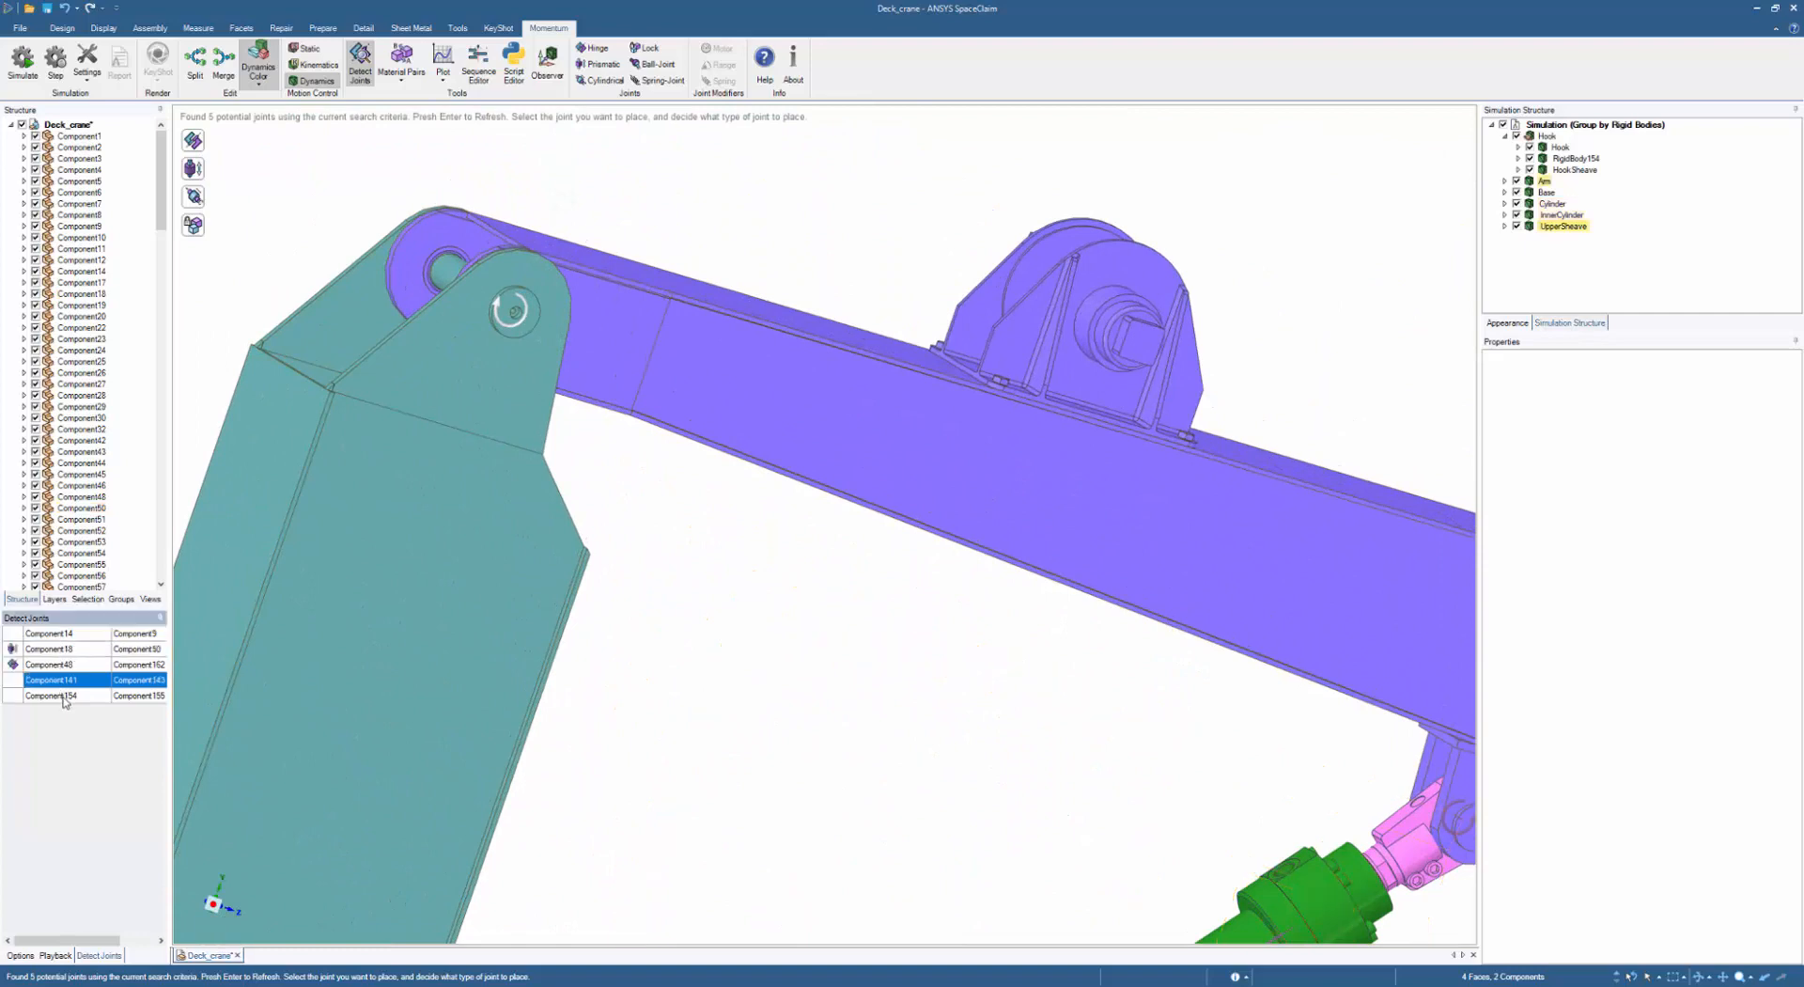
left_click(64, 697)
left_click(56, 634)
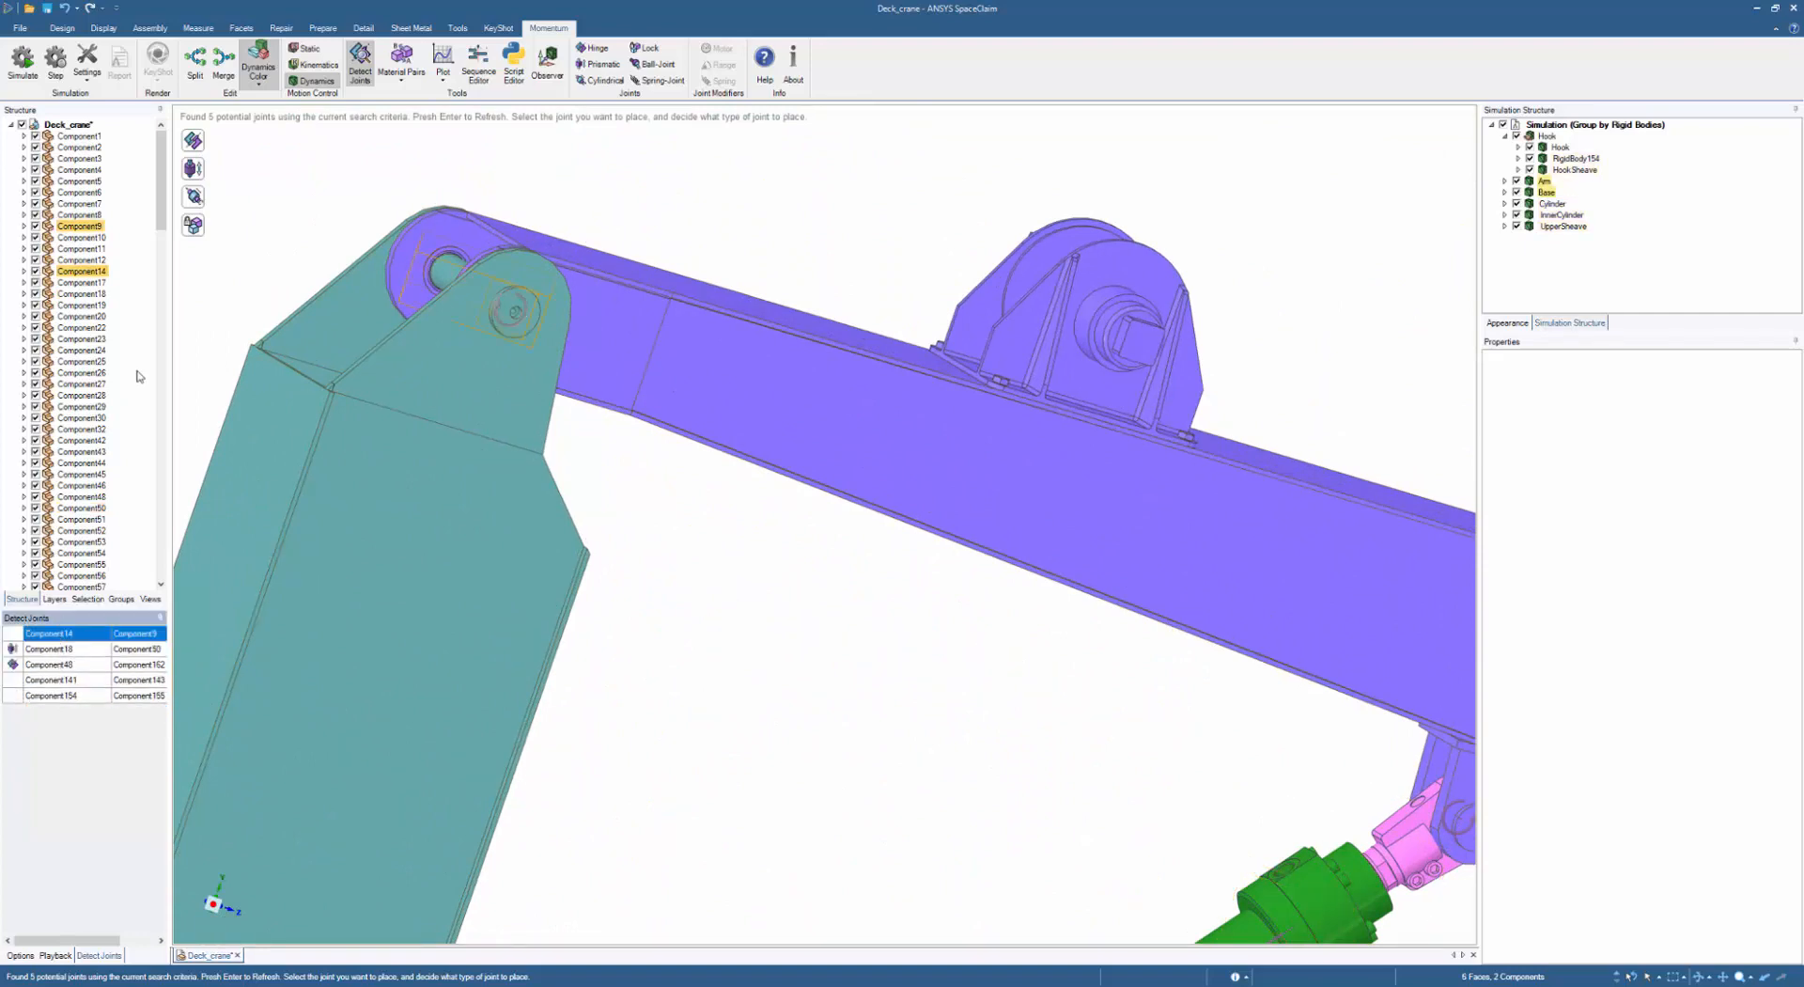
left_click(196, 144)
- Assign a hinge joint to the detected Arm–UpperSheave pair (Component141 and Component143) at the arm's tip
middle_click_drag(774, 637, 582, 426)
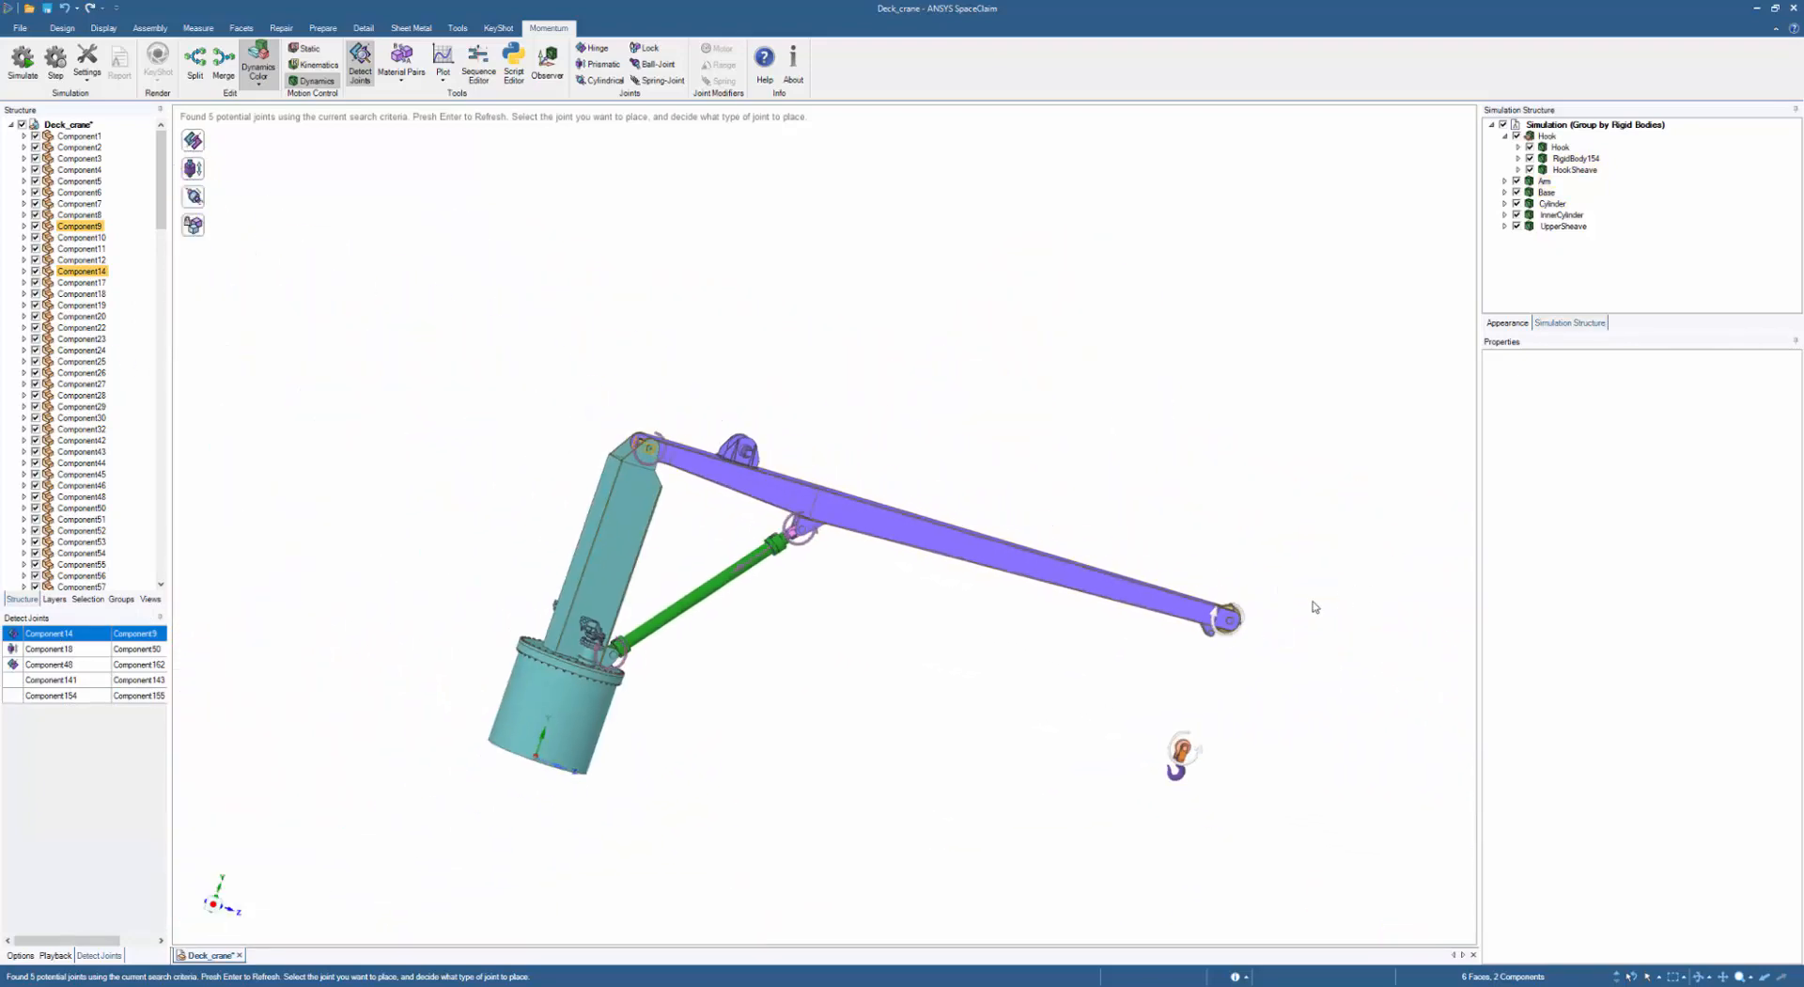
middle_click_drag(1313, 608, 1281, 734, "ctrl")
middle_click_drag(1281, 734, 1246, 773, "shift")
scroll(1005, 790, "up", 5)
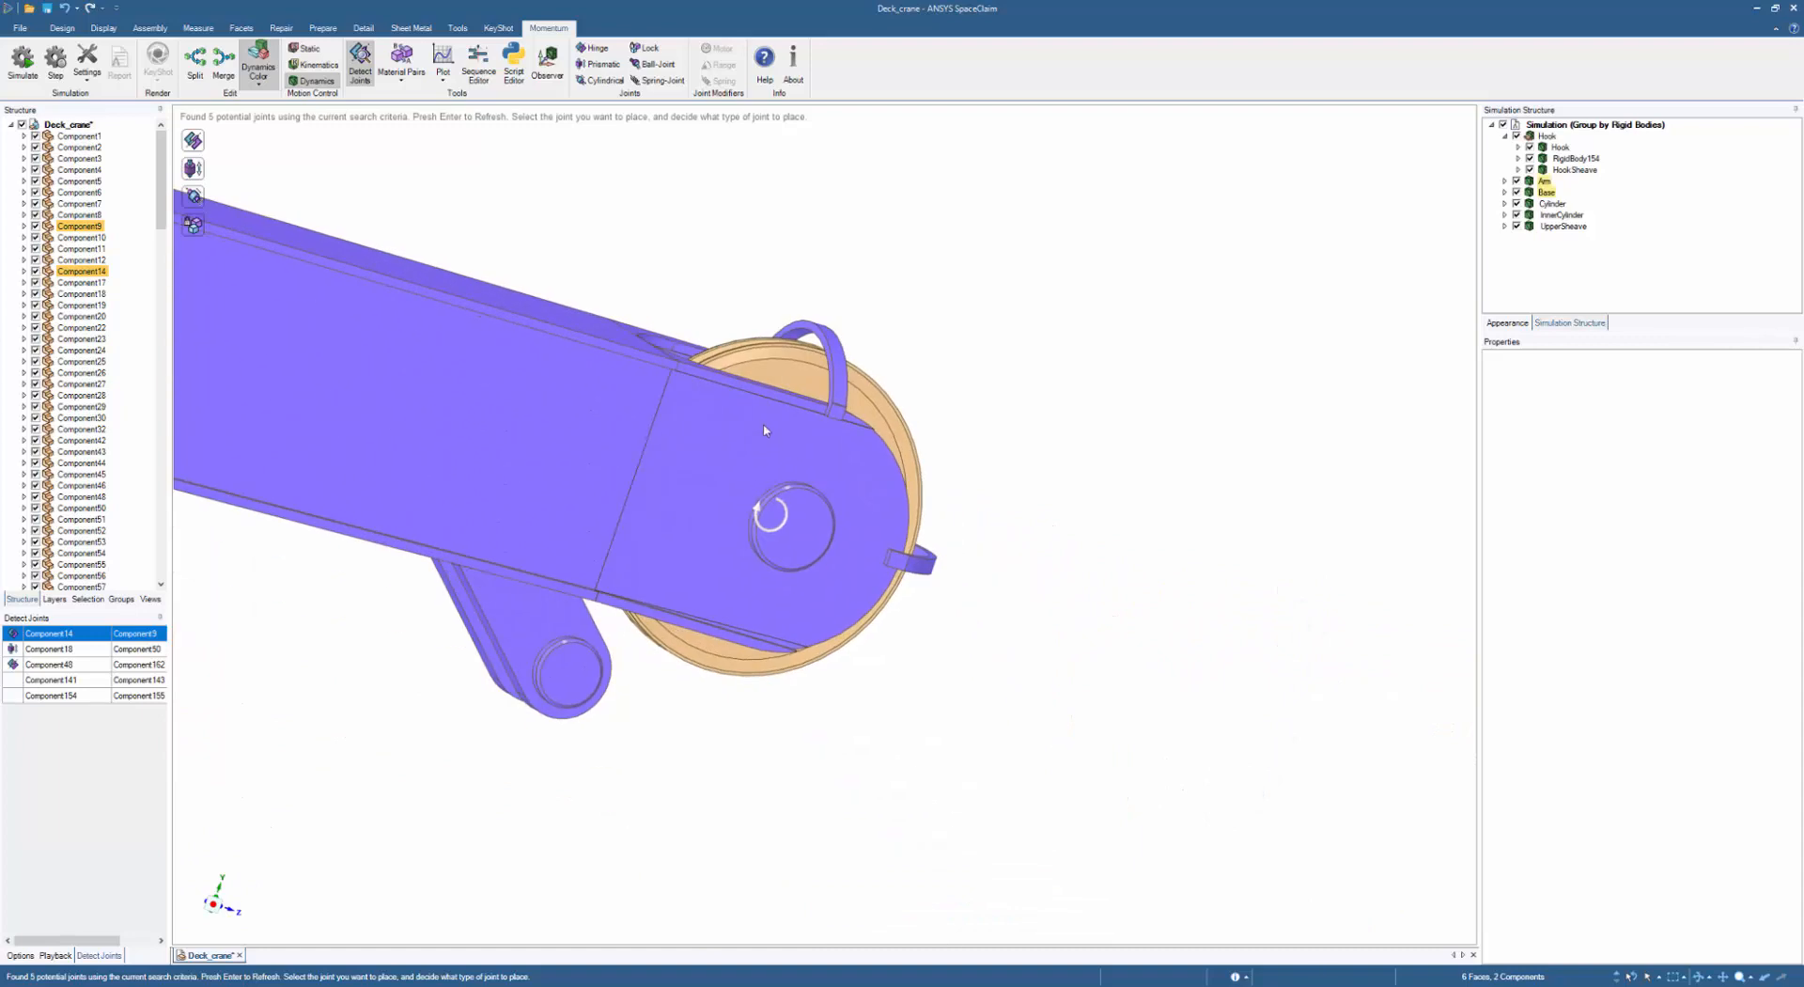
left_click(47, 679)
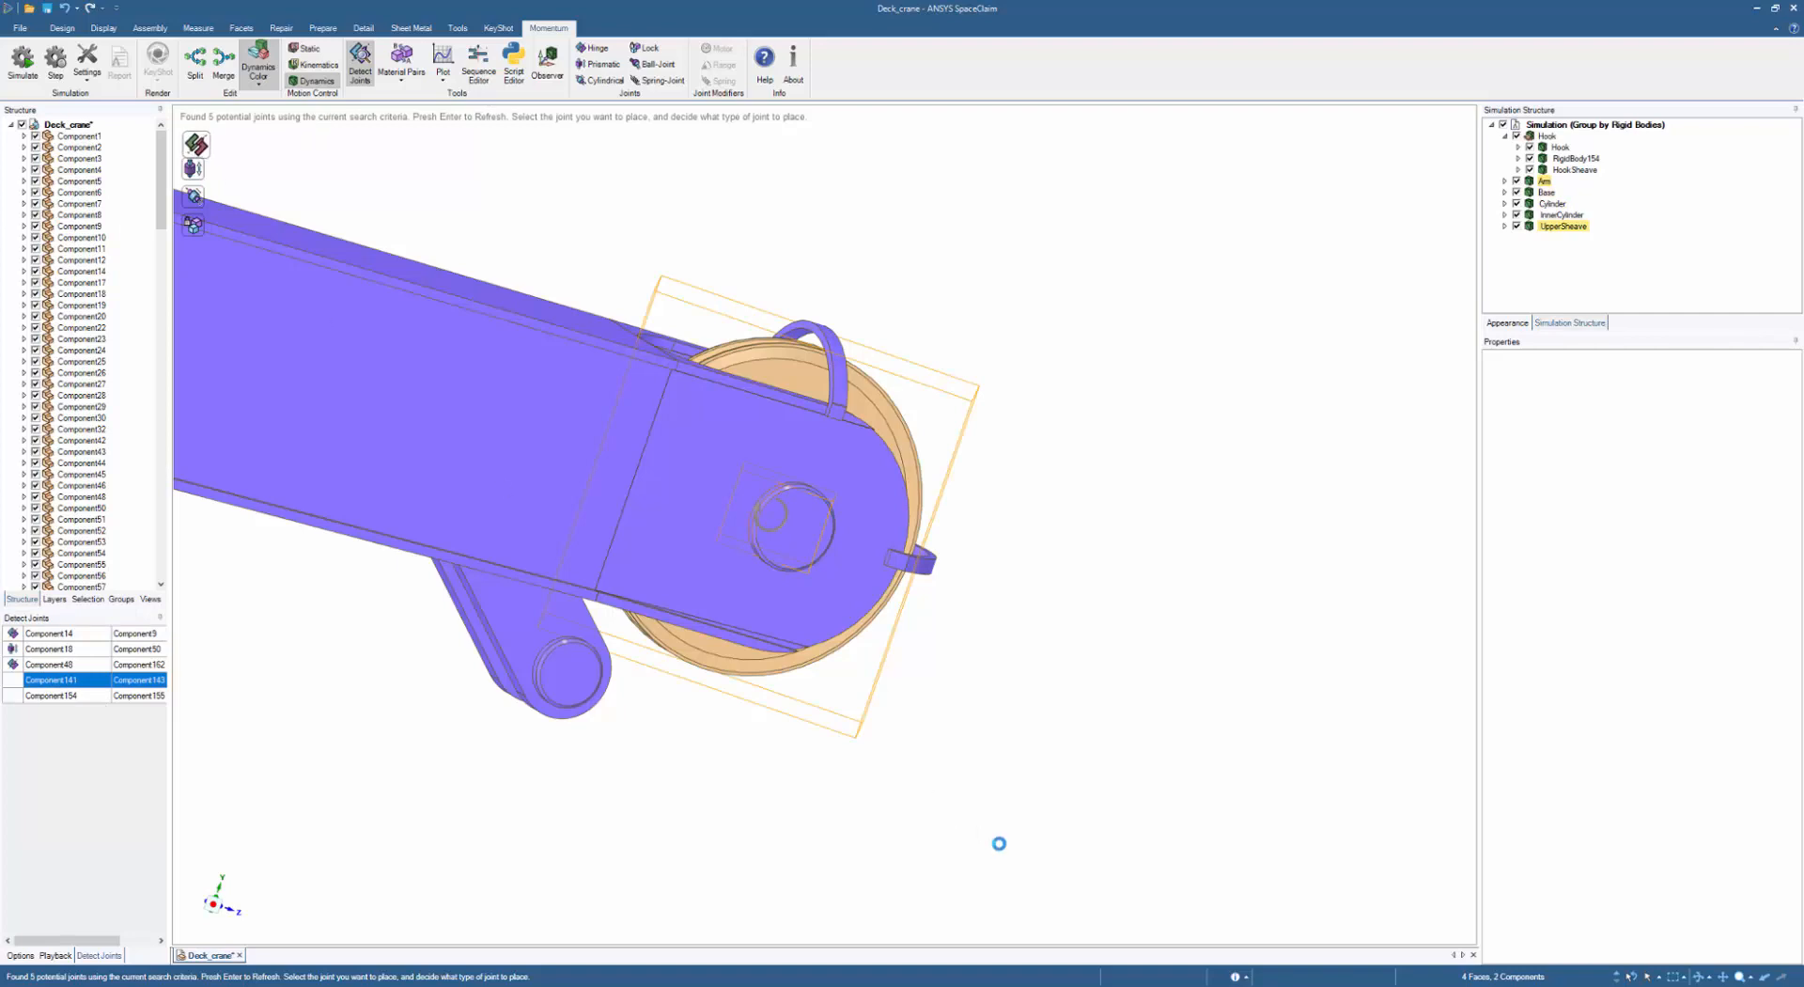
- Assign a hinge joint to the detected RigidBody154–HookSheave pair in the hook block
scroll(988, 820, "down", 1)
middle_click_drag(976, 792, 831, 269, "ctrl")
scroll(827, 780, "down", 1)
scroll(827, 779, "down", 3)
middle_click_drag(829, 759, 840, 453, "ctrl")
scroll(628, 886, "down", 1)
middle_click_drag(630, 886, 752, 677, "ctrl")
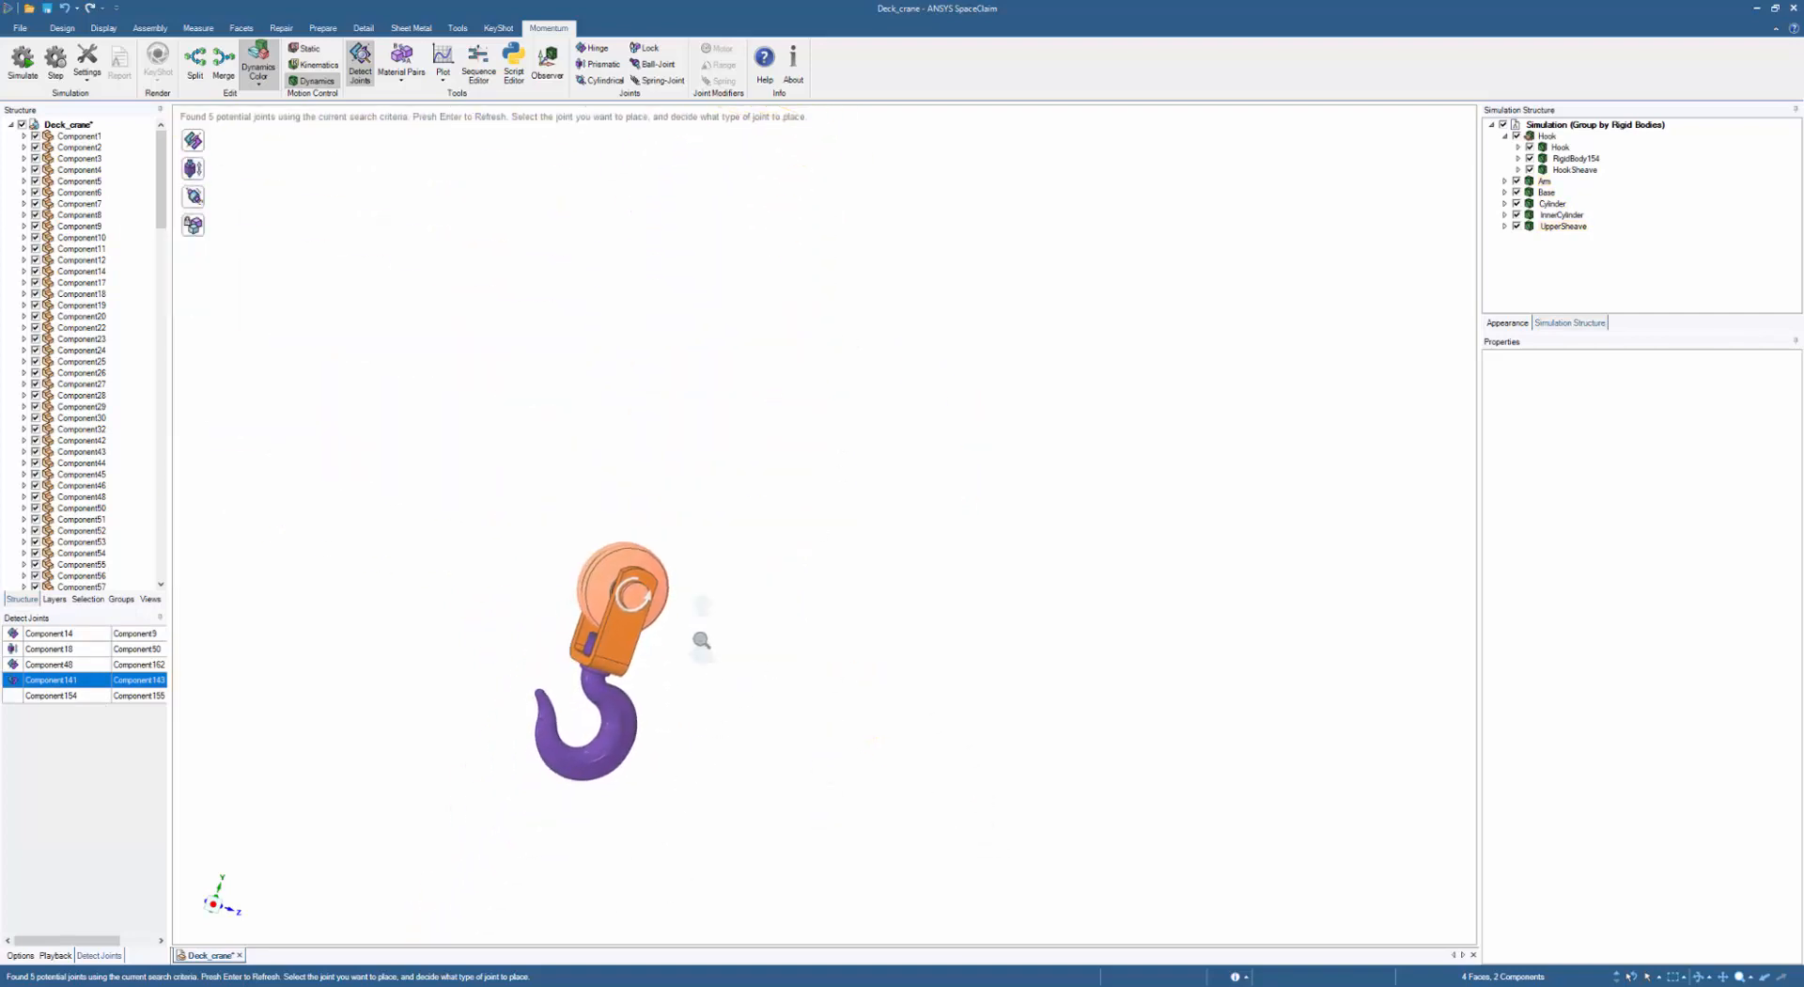
scroll(686, 686, "up", 3)
left_click(87, 700)
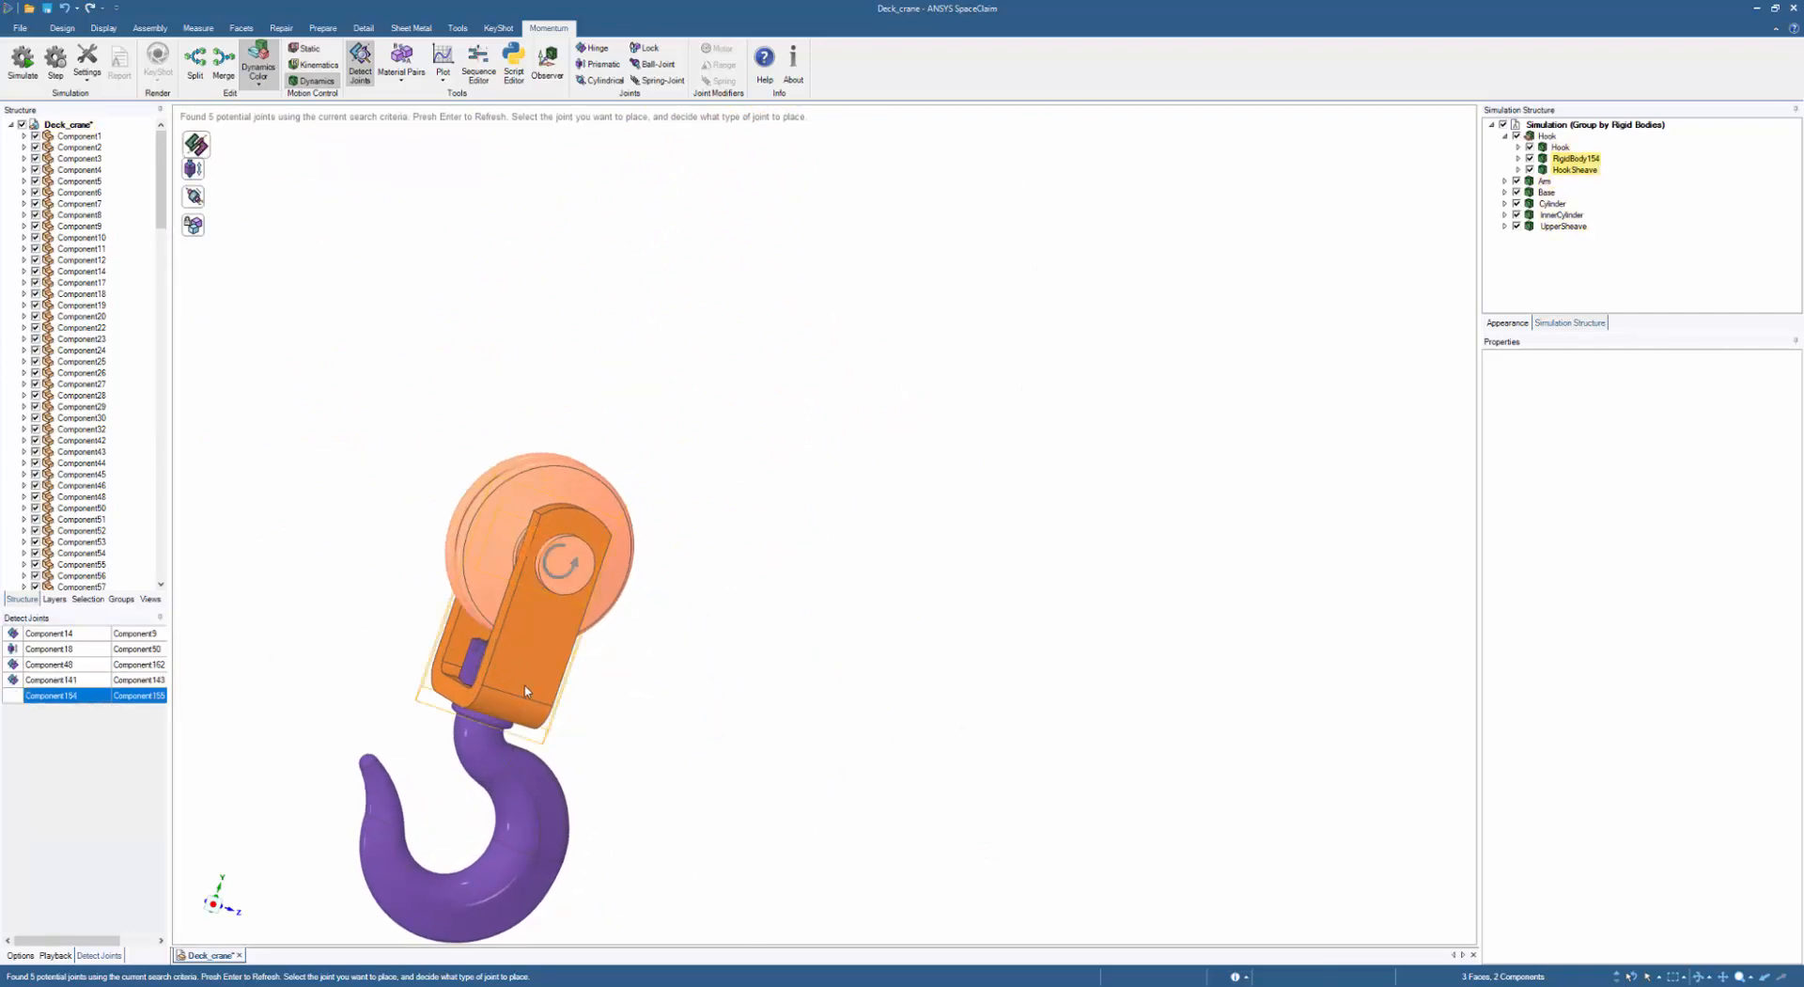
- Place a Hinge joint manually between the hook block's bracket and the hook, on the hook's cylindrical swivel face
middle_click_drag(527, 692, 492, 747)
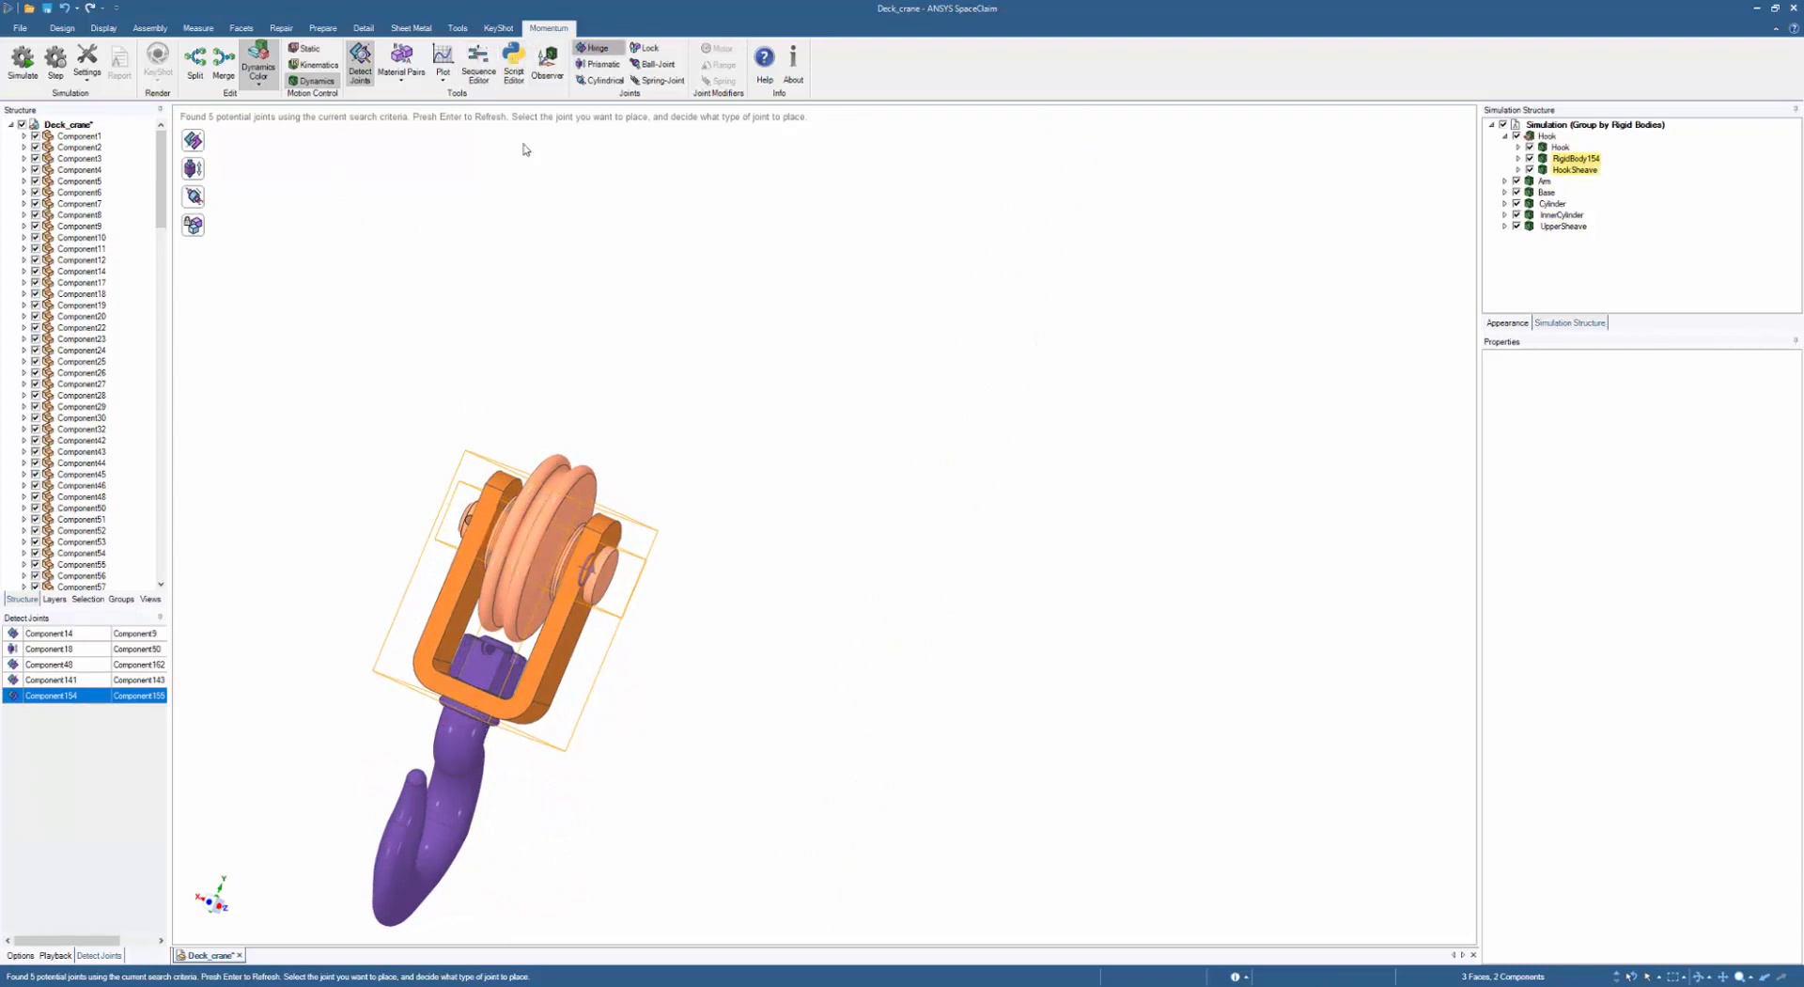
scroll(802, 649, "up", 4)
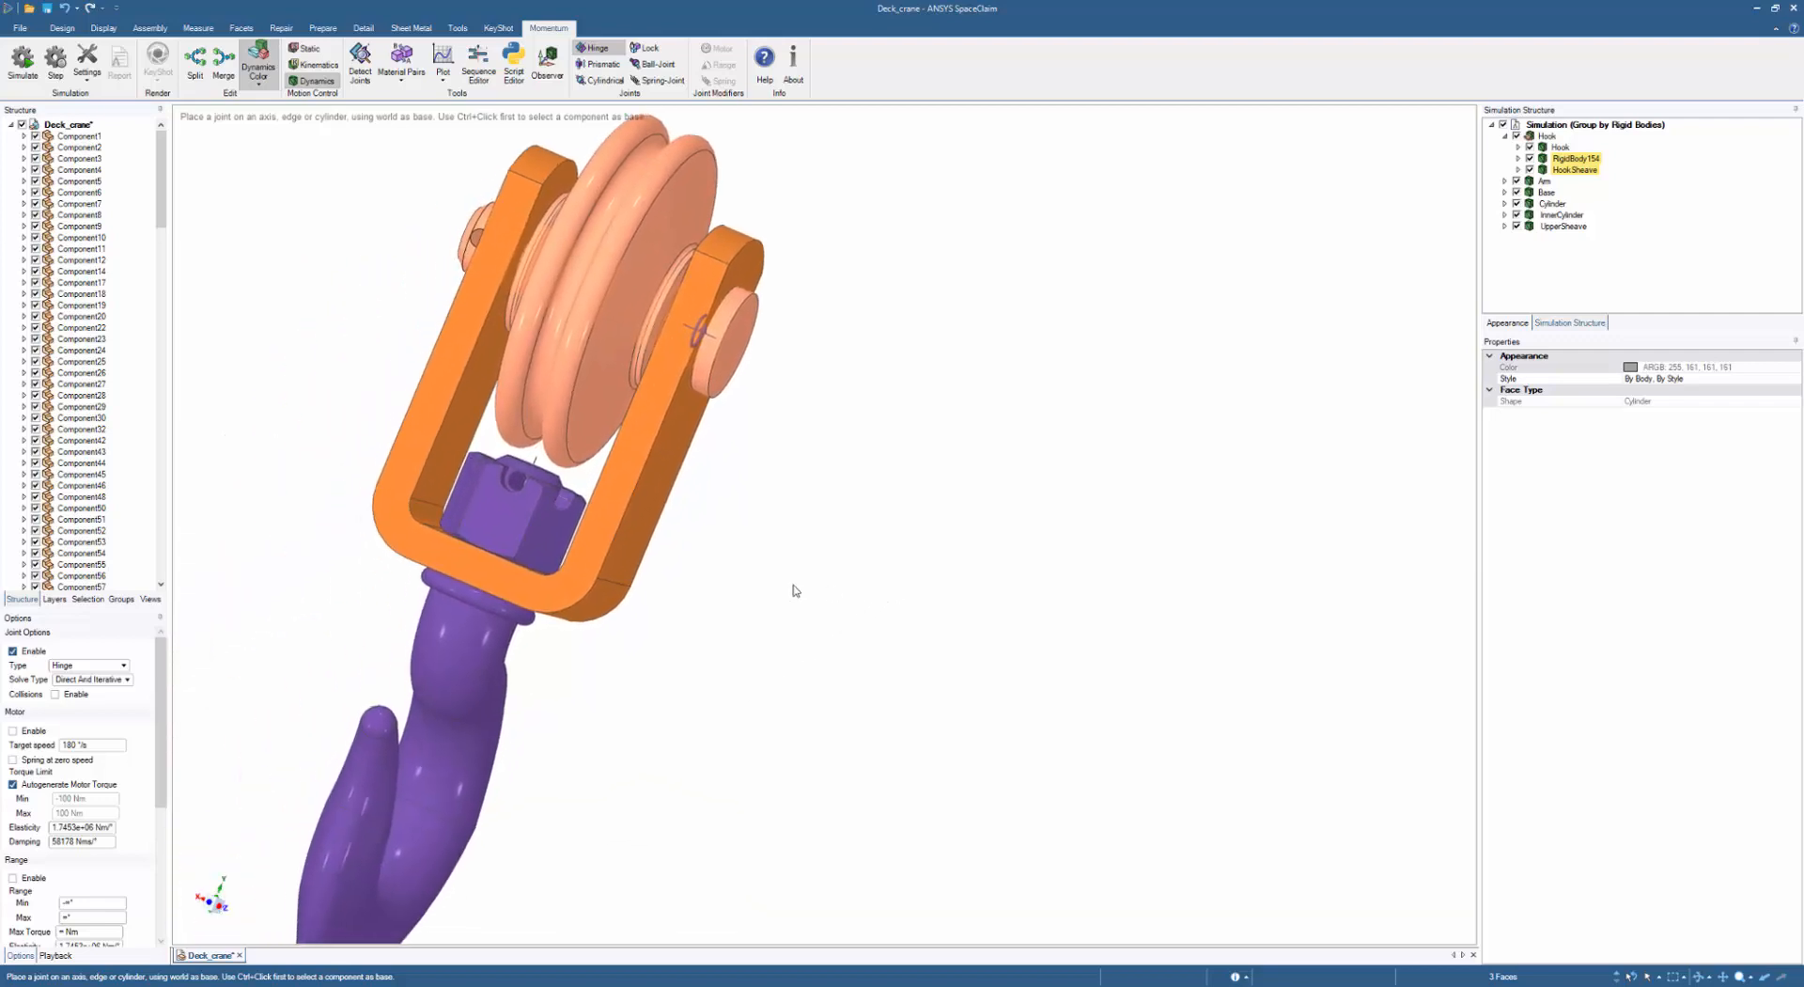
left_click(607, 537, "ctrl")
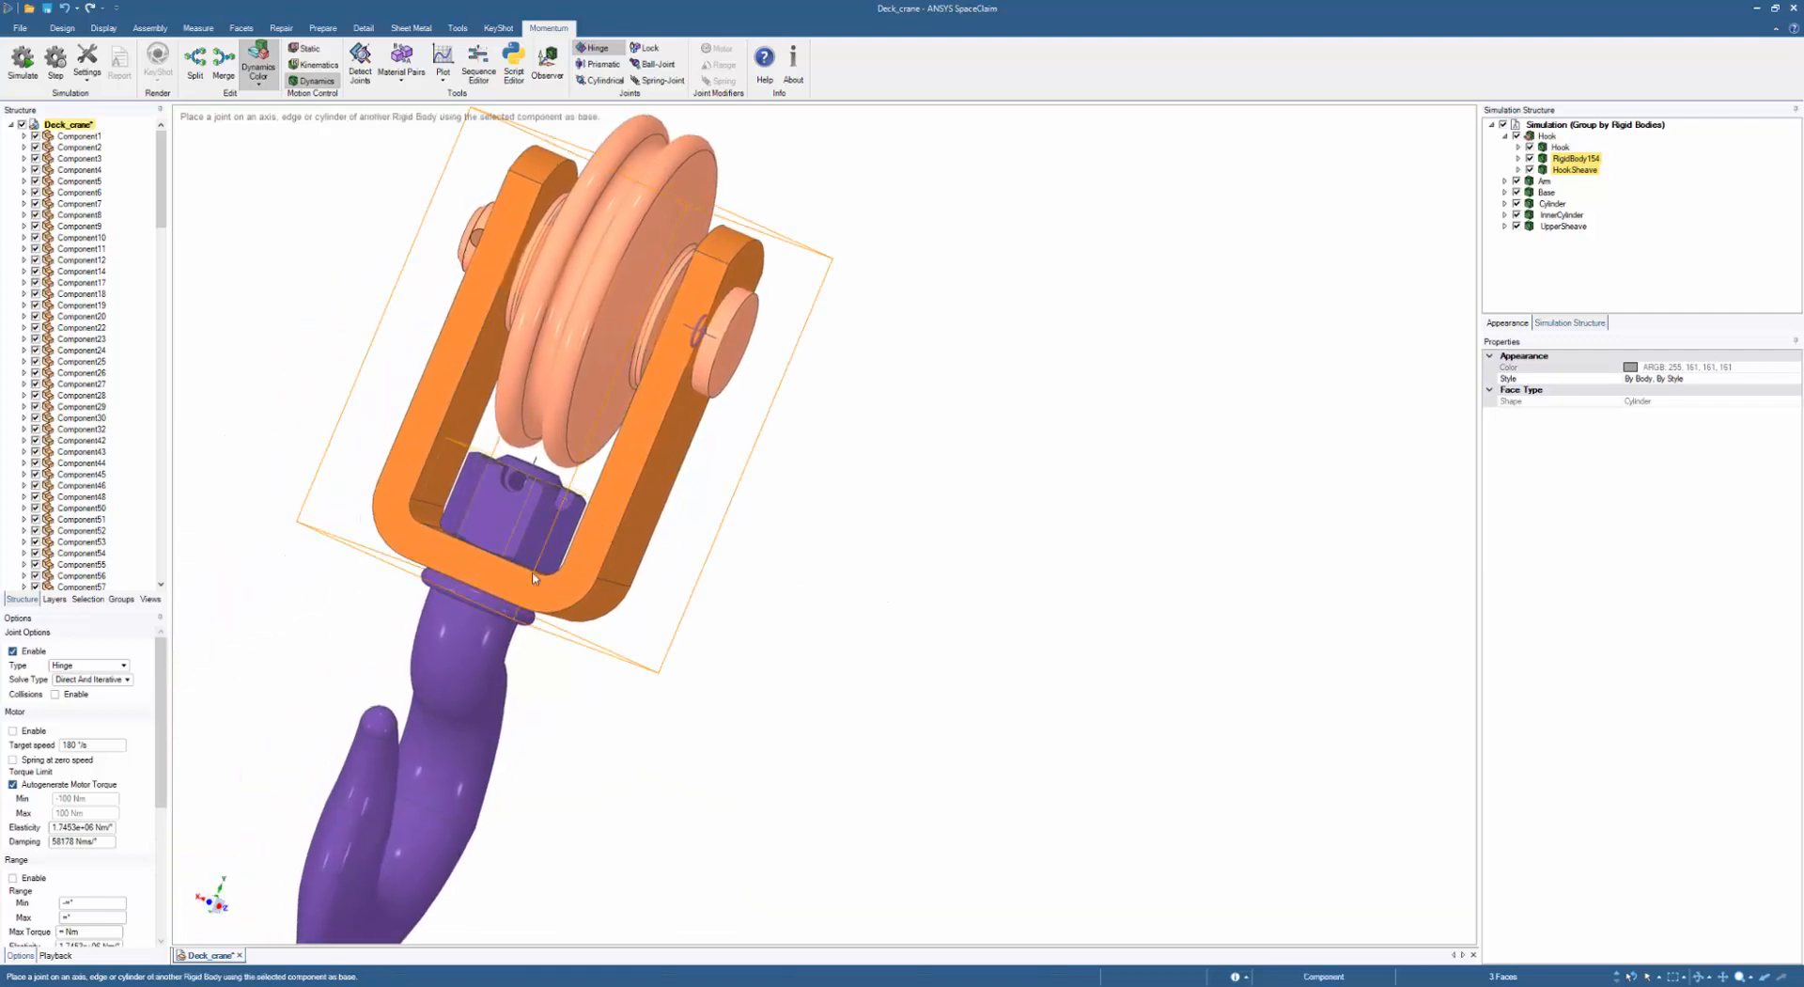
left_click(482, 605)
- Inspect the hook's swivel hinge and the joints across the whole crane, and leave the Hinge tool
middle_click_drag(549, 667, 564, 799)
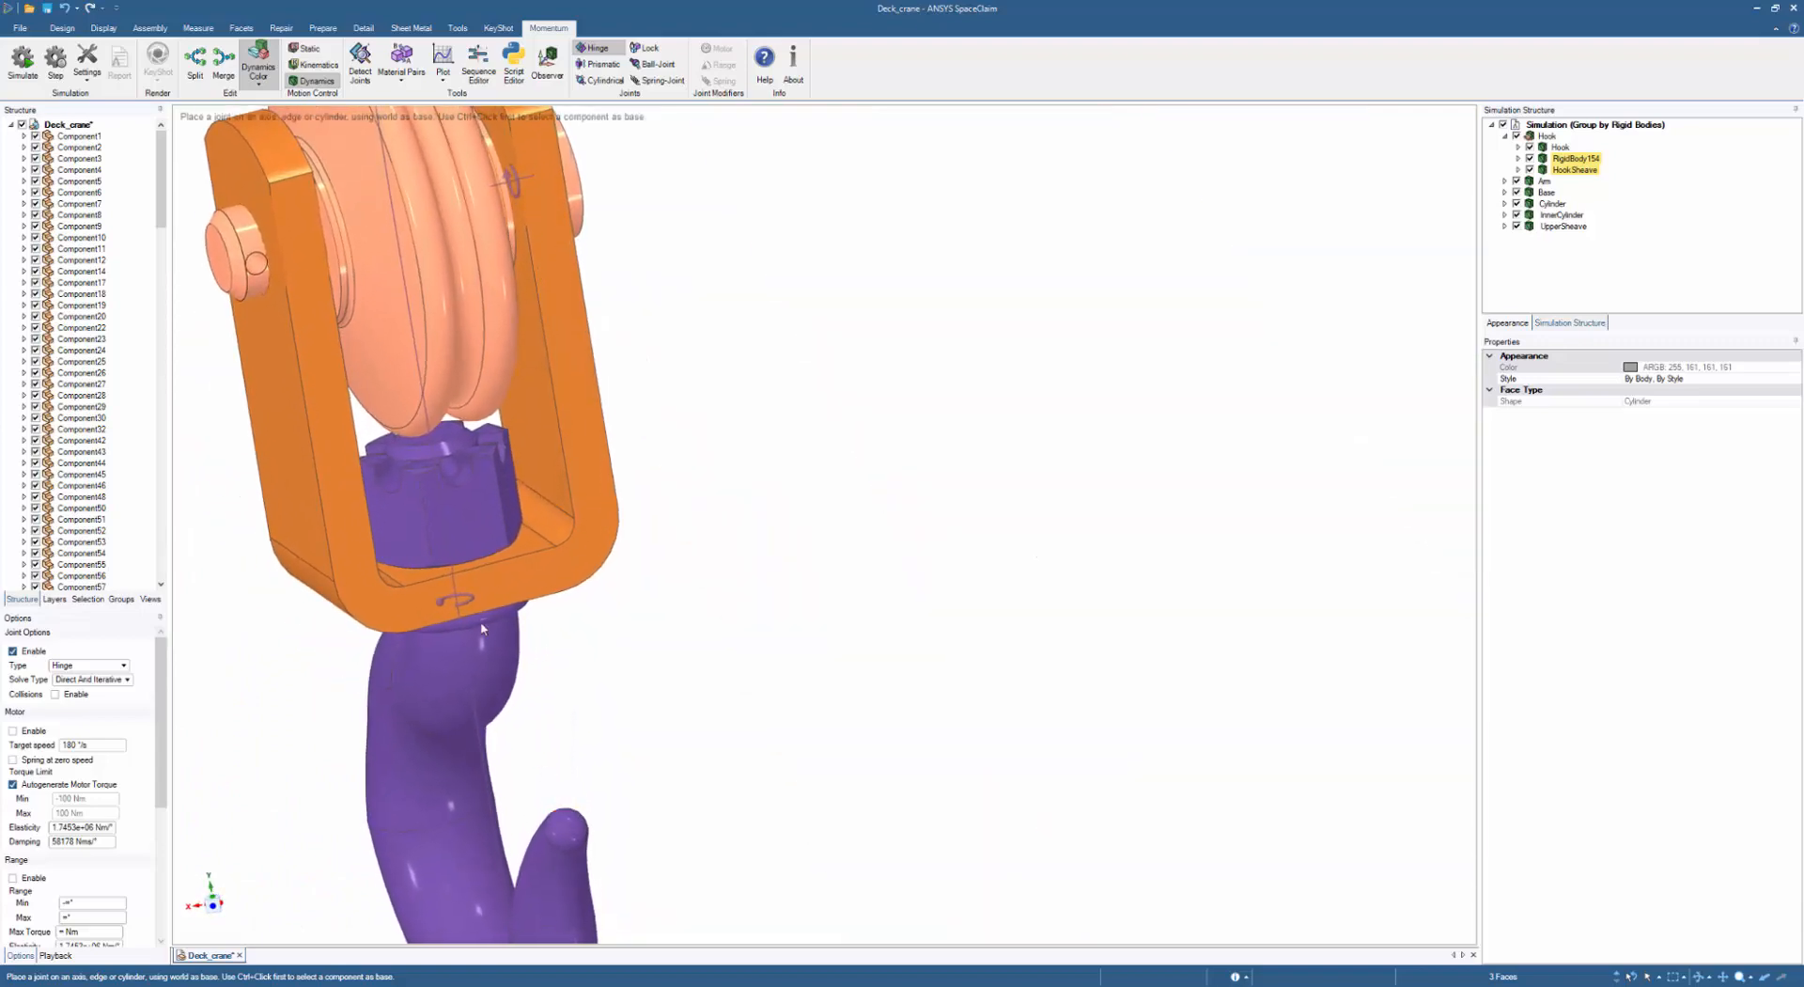
scroll(474, 634, "up", 6)
scroll(465, 567, "down", 8)
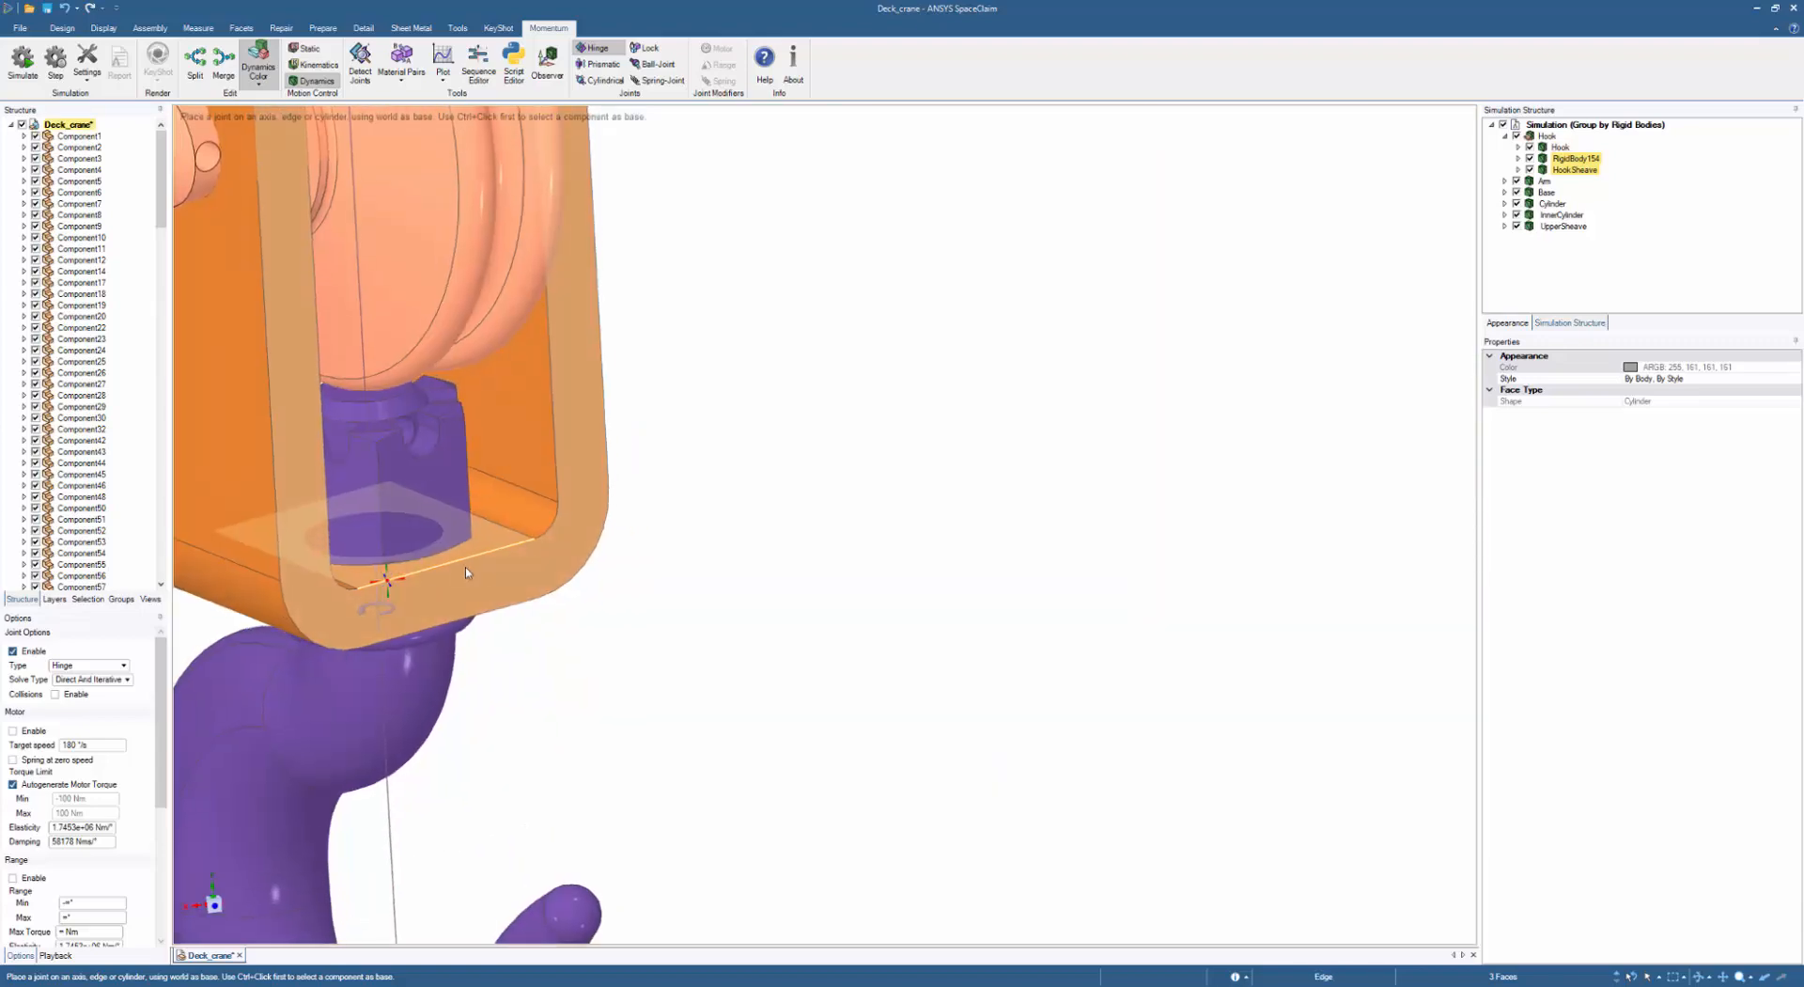
scroll(478, 712, "up", 1)
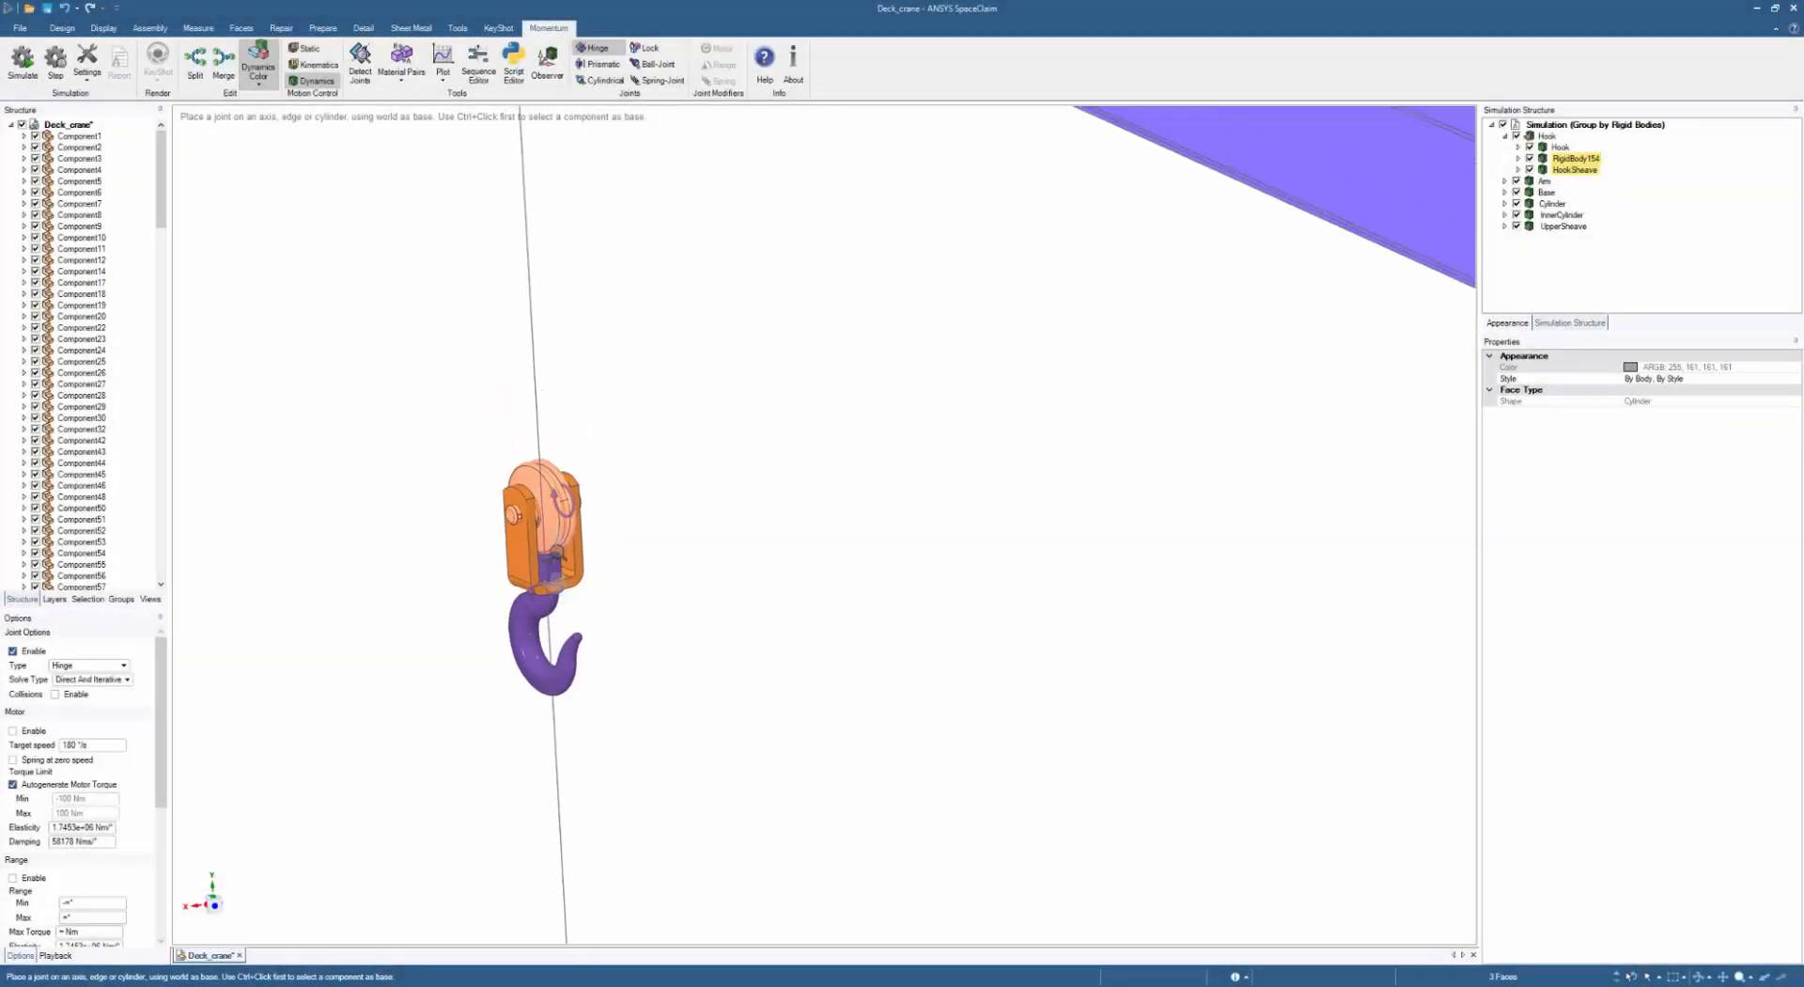
scroll(557, 497, "up", 3)
scroll(557, 497, "down", 3)
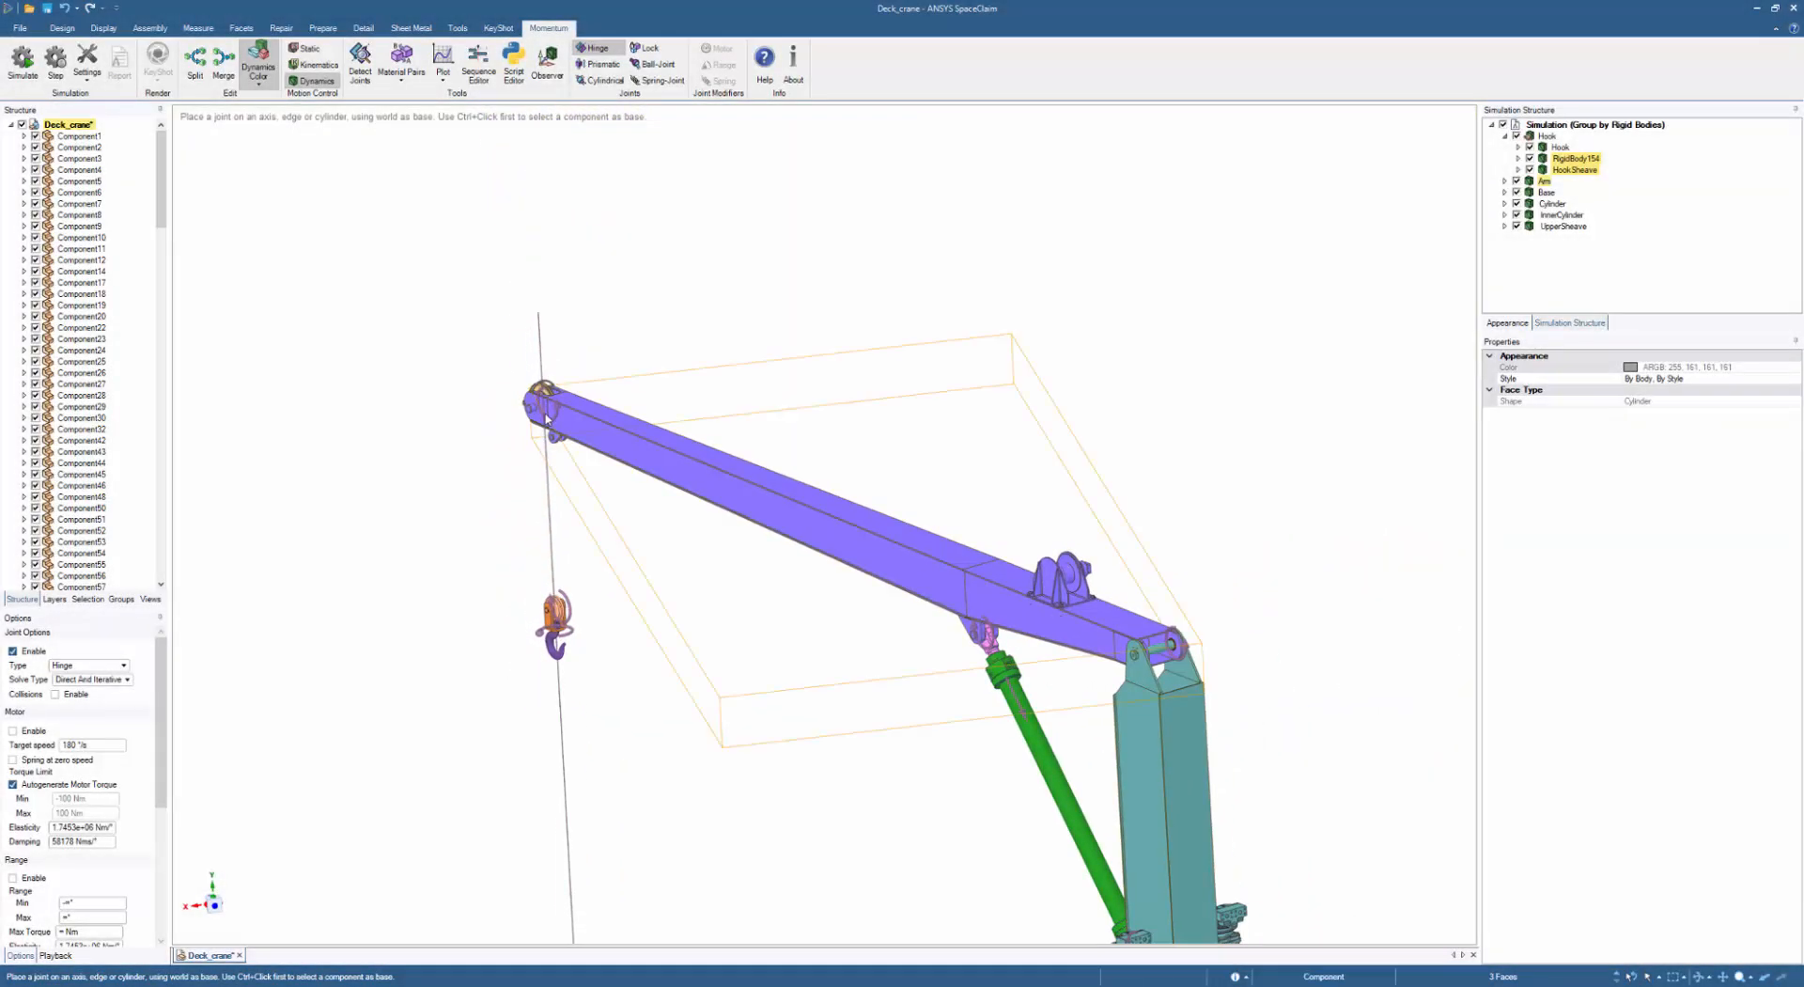
middle_click_drag(550, 423, 685, 684)
scroll(893, 657, "up", 3)
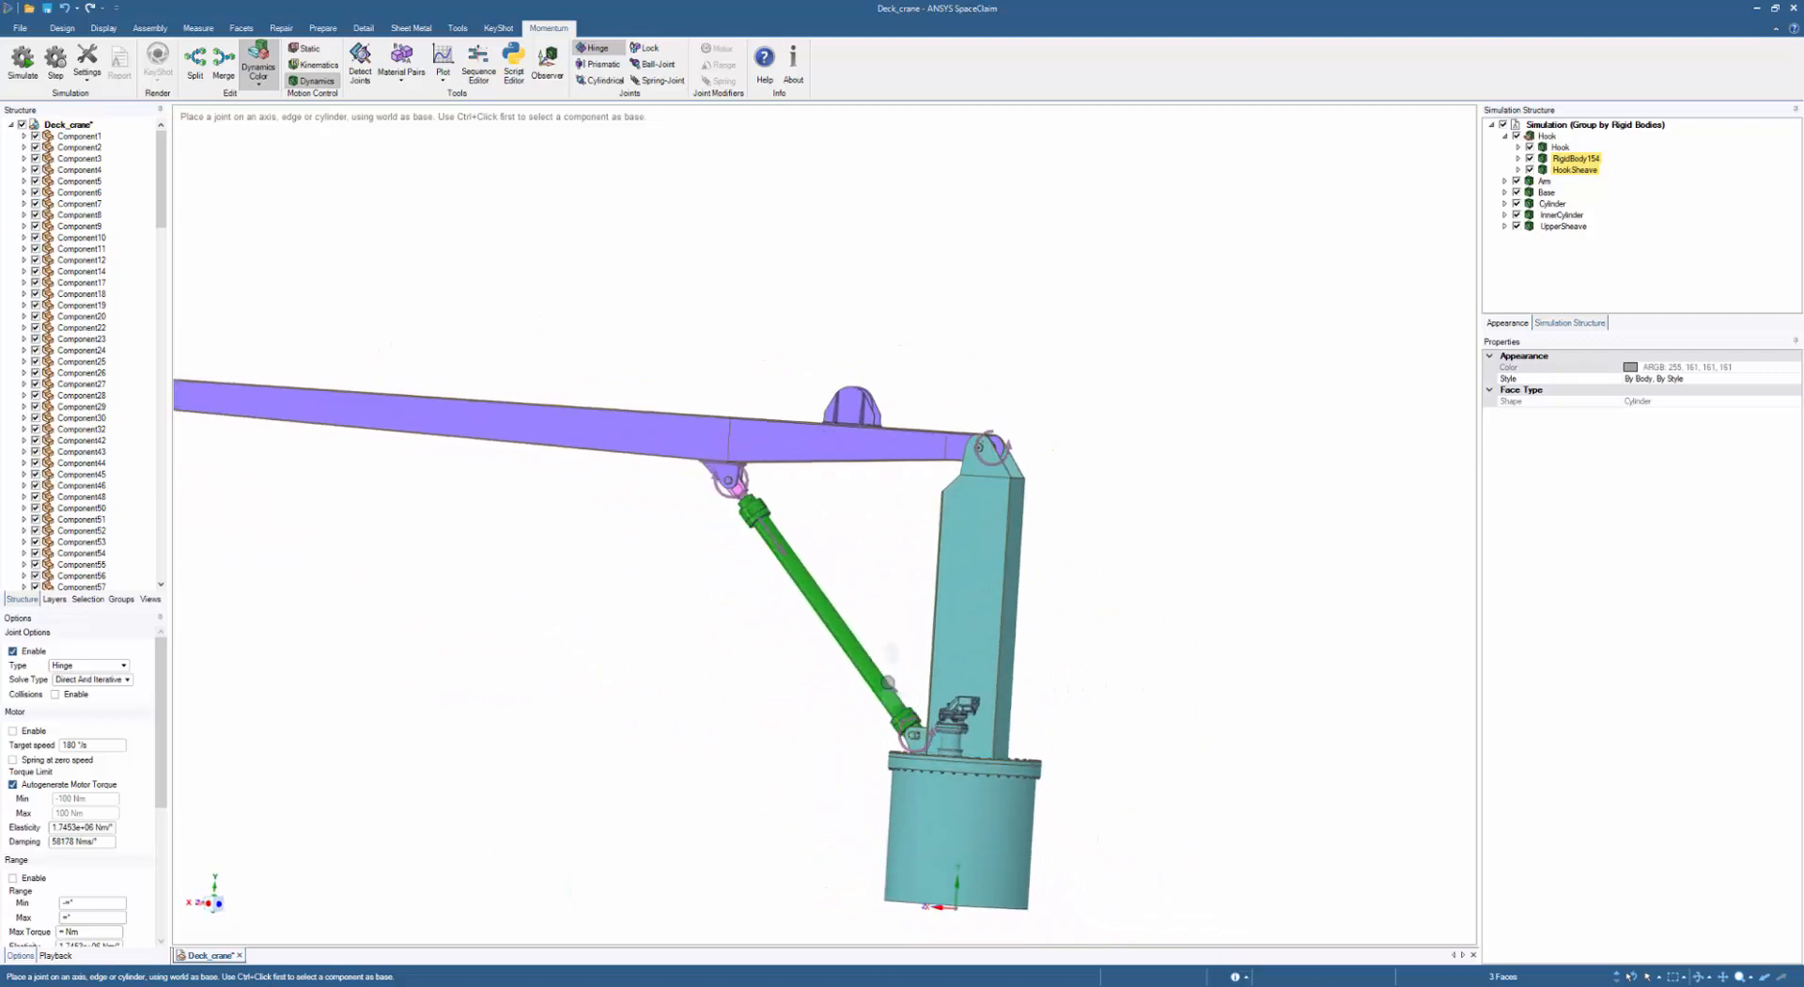
key("Escape")
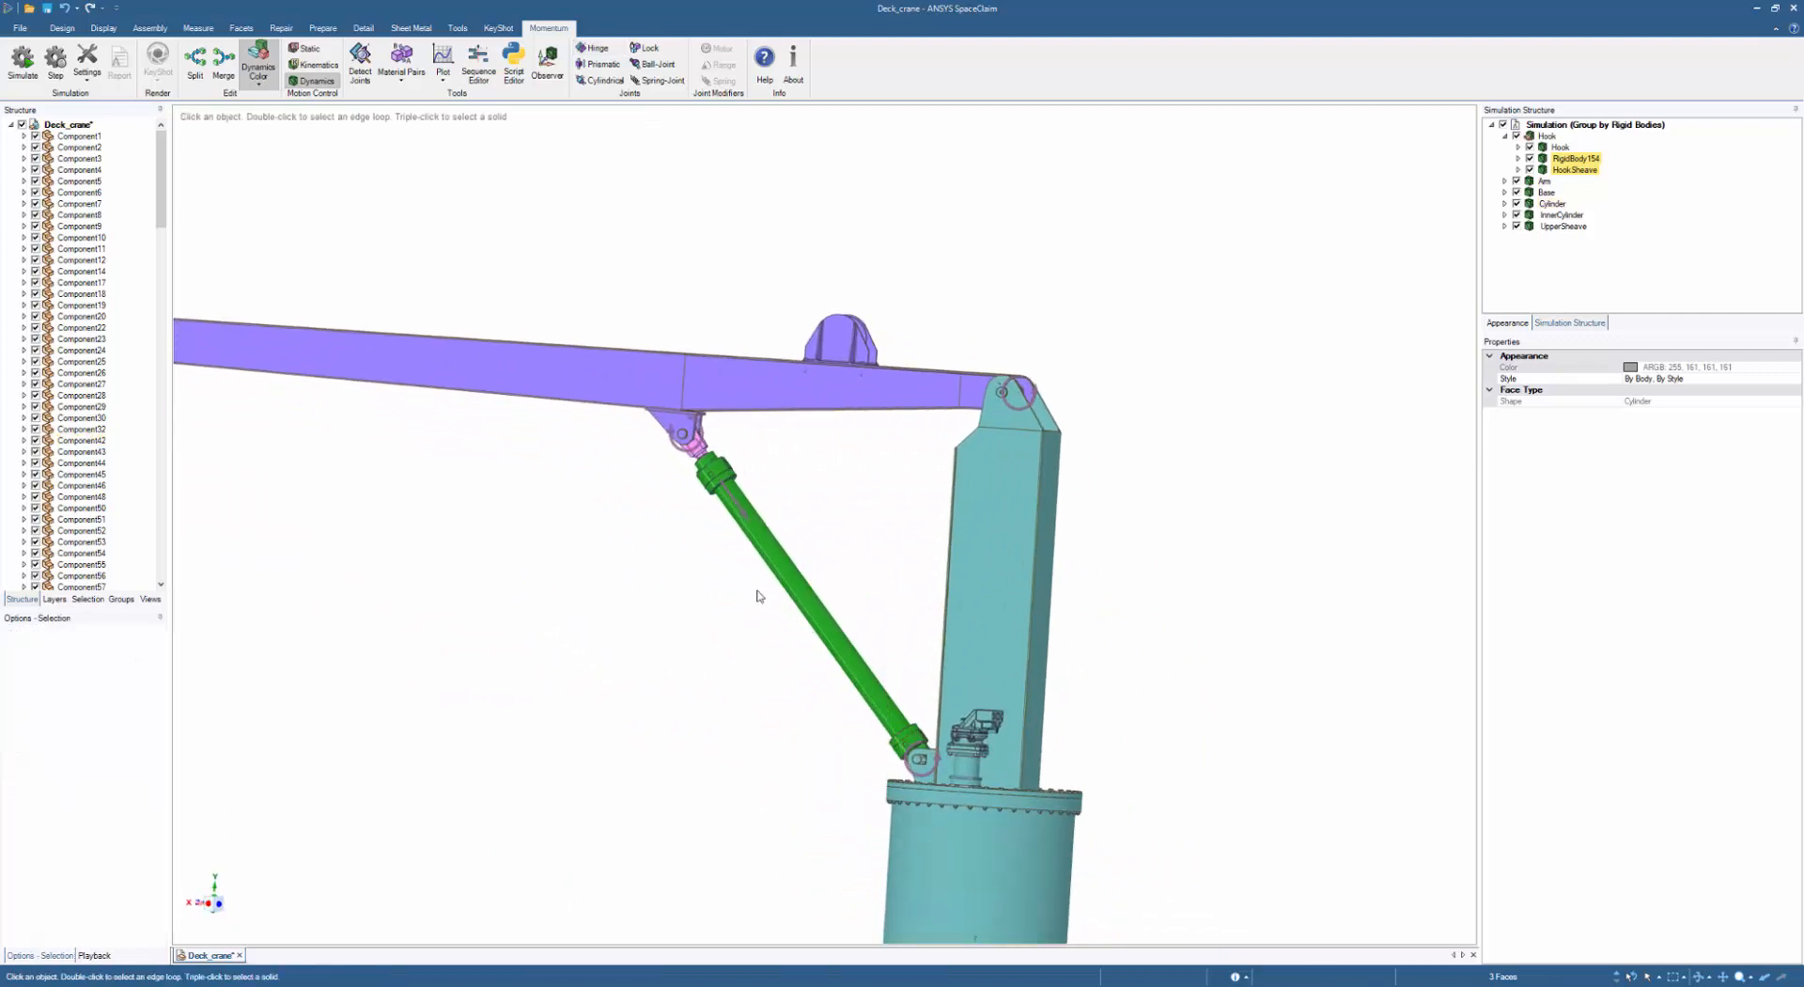
- Set the motor force limits of the cylinder's prismatic joint to a minimum of -50000 N and a maximum of 50000 N
left_click(744, 515)
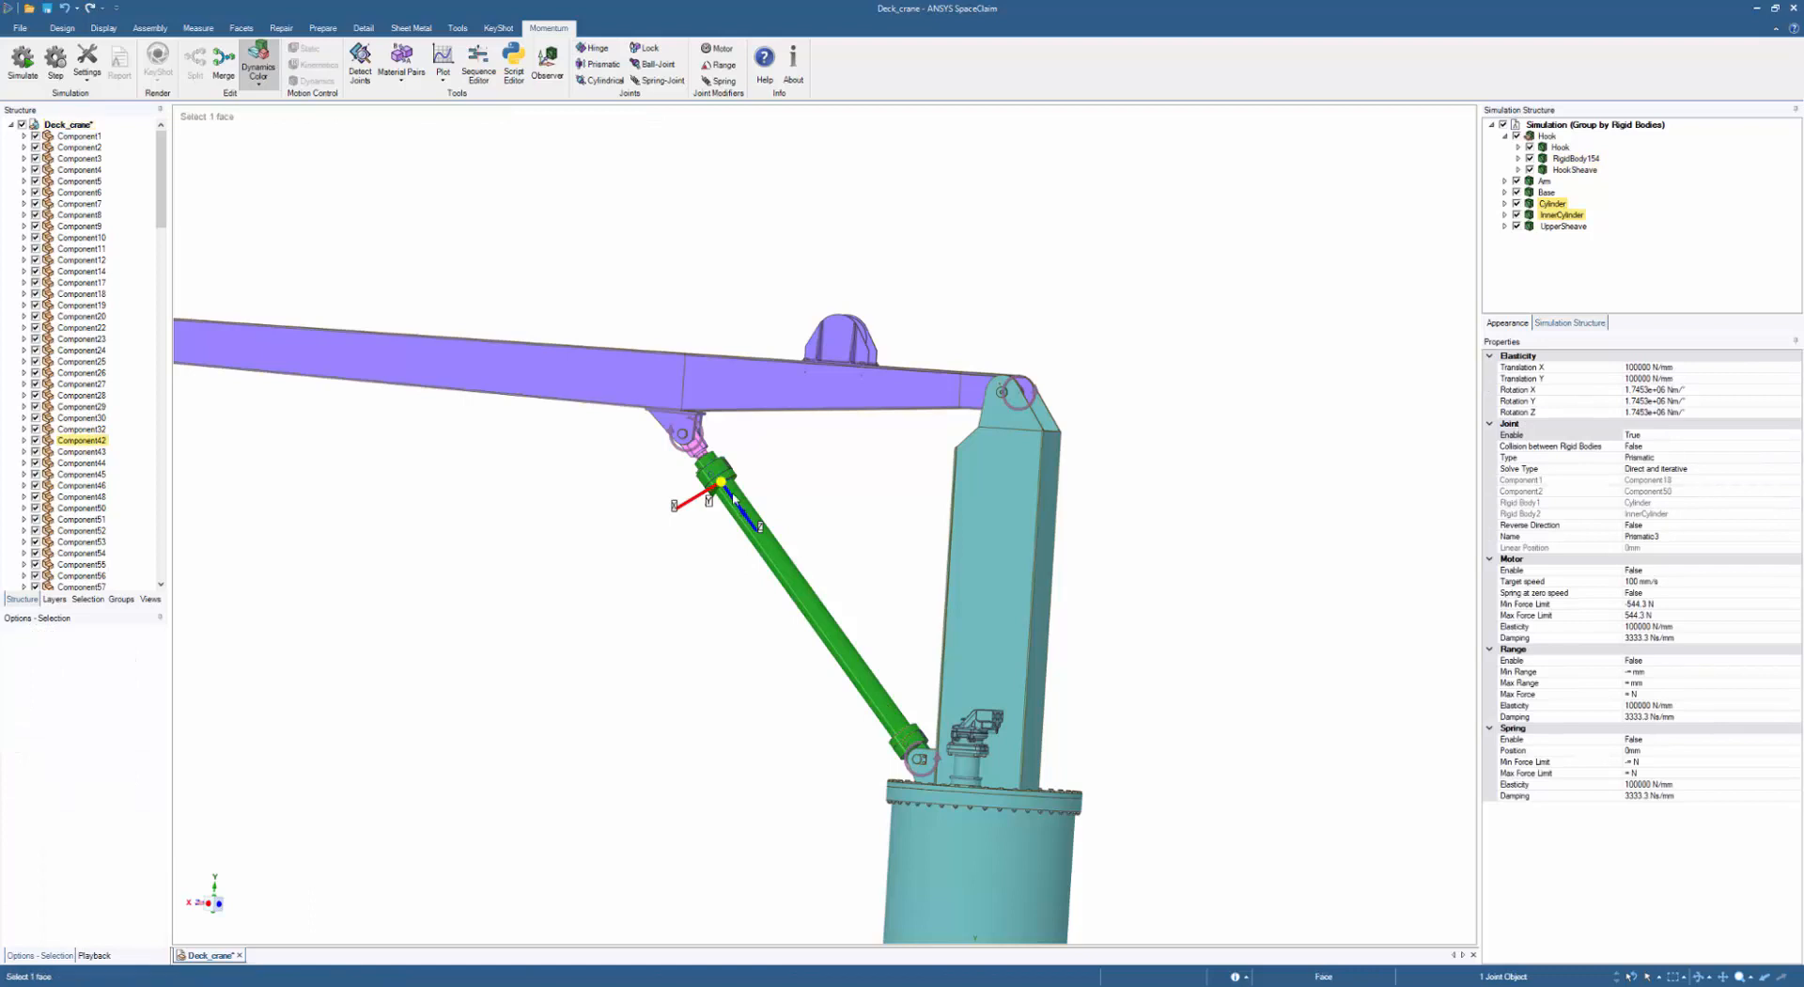
left_click(1663, 603)
key("BackSpace")
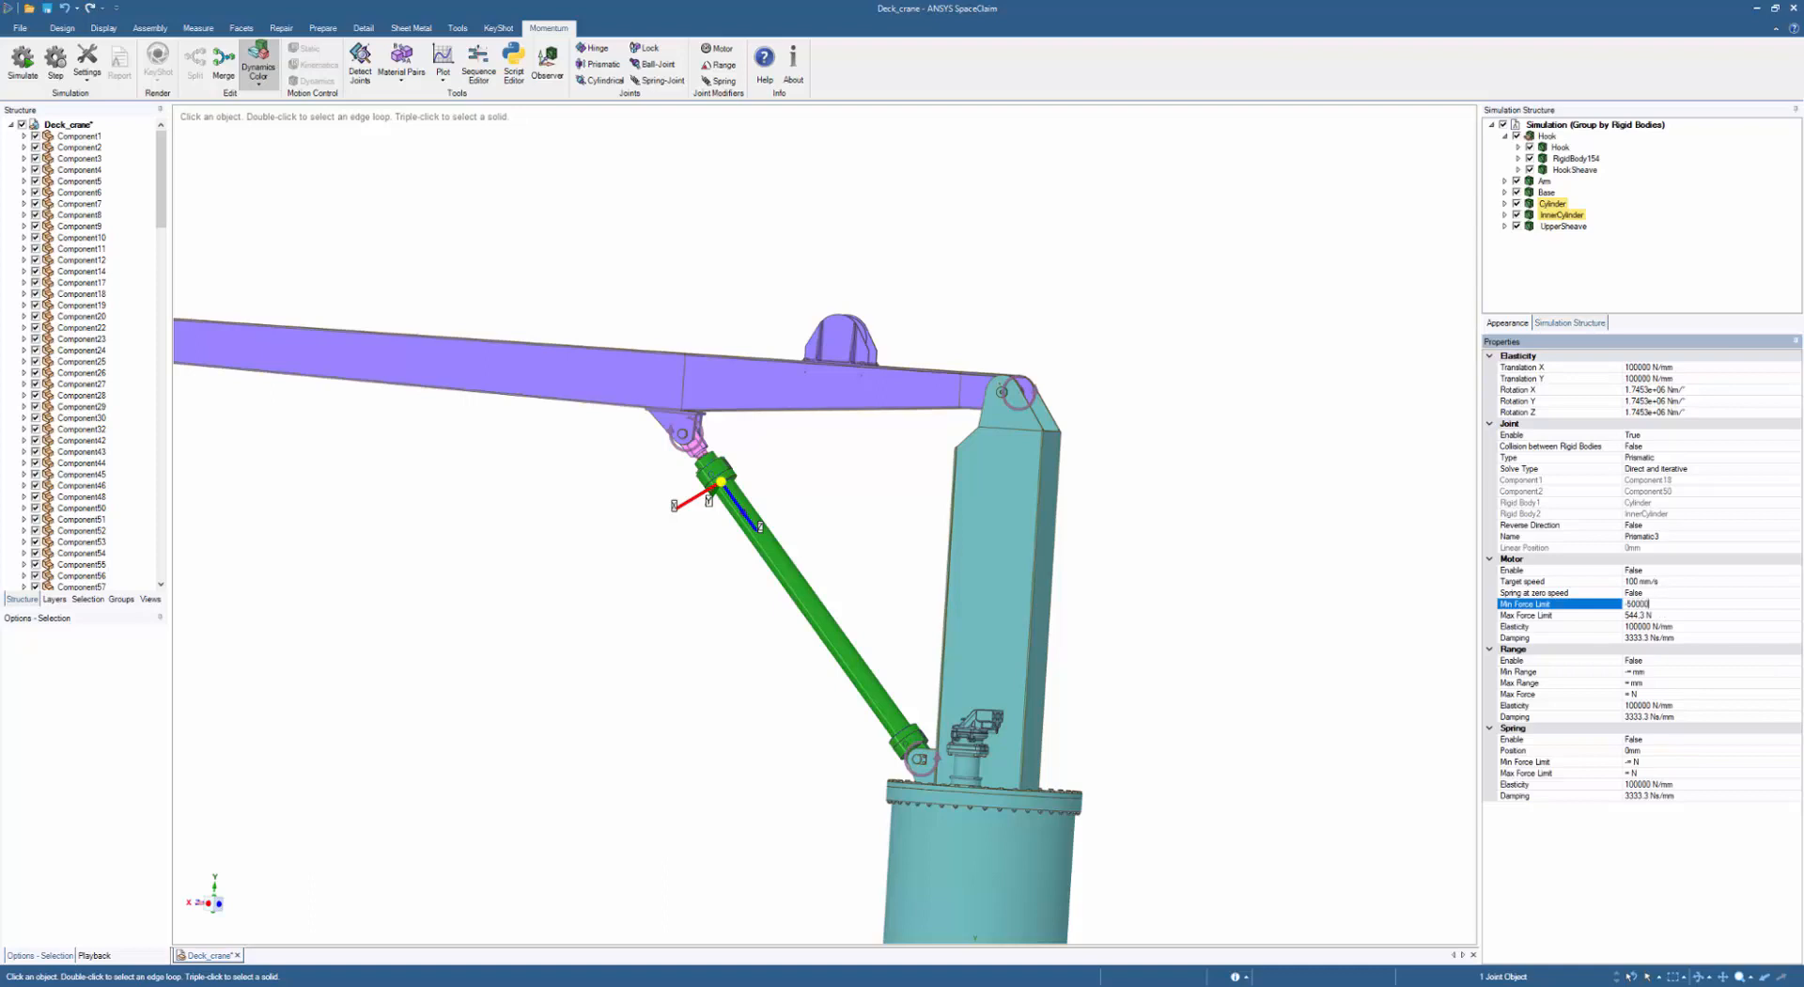
left_click(1672, 614)
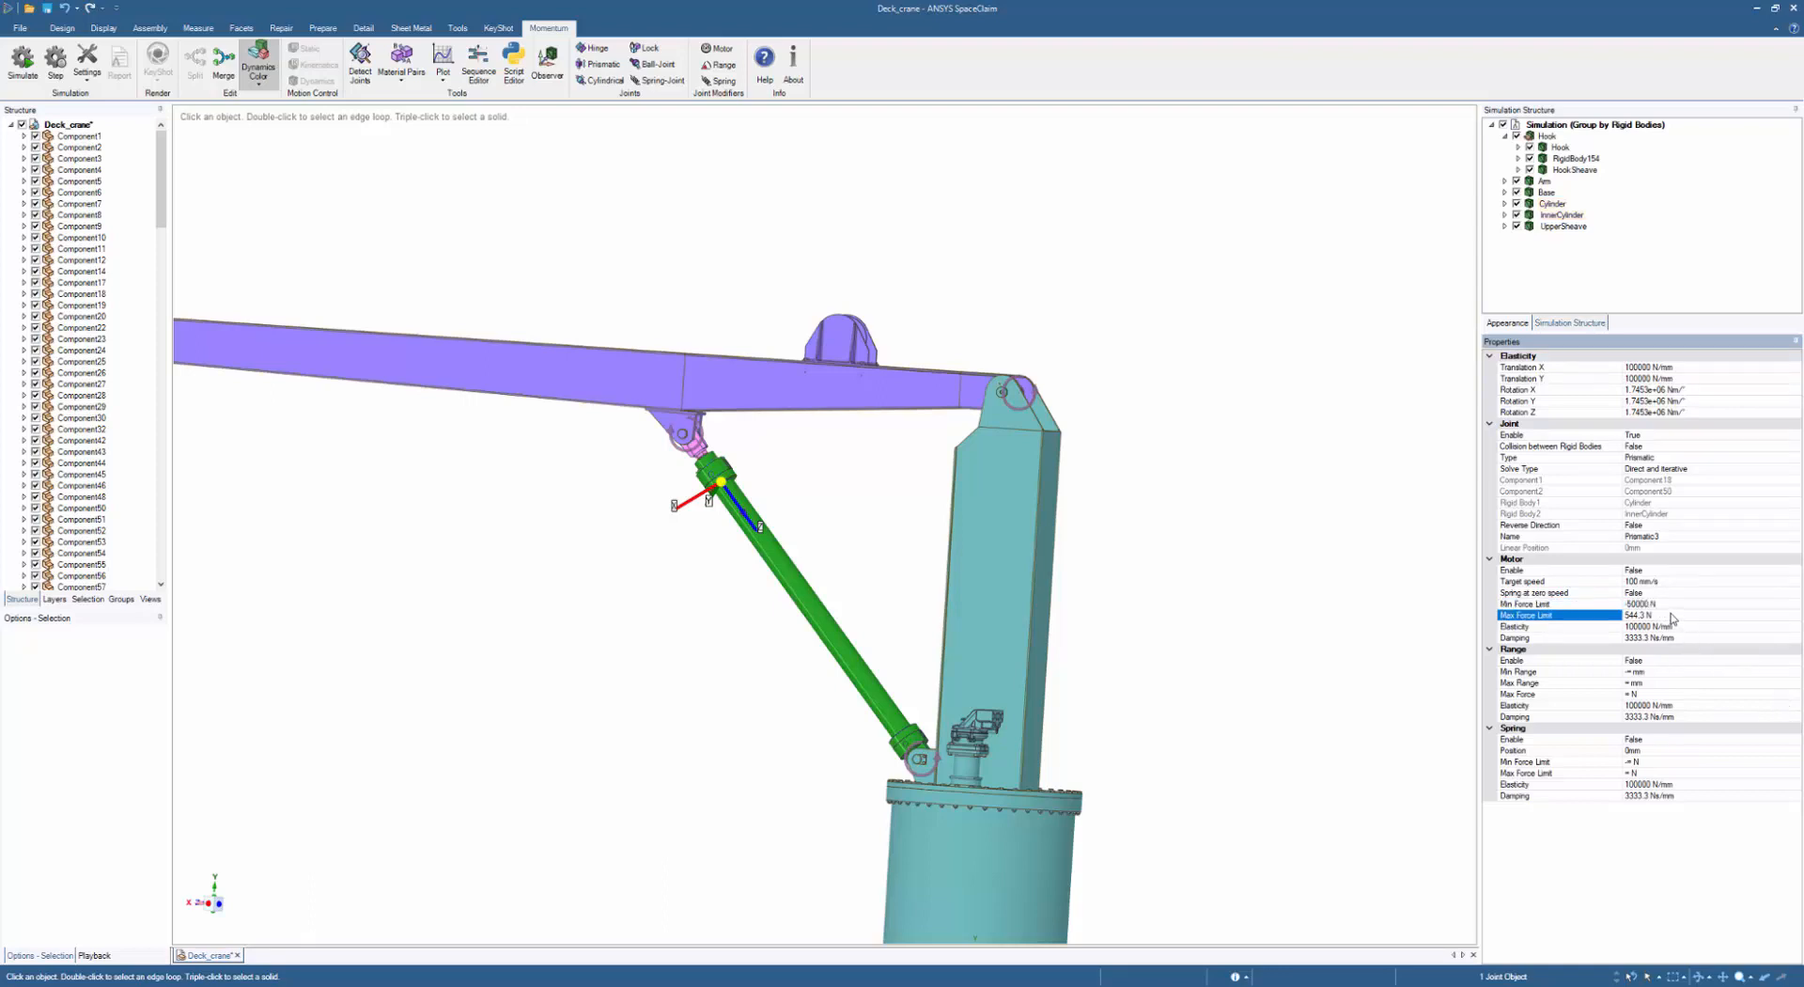
type("50000")
key("Return")
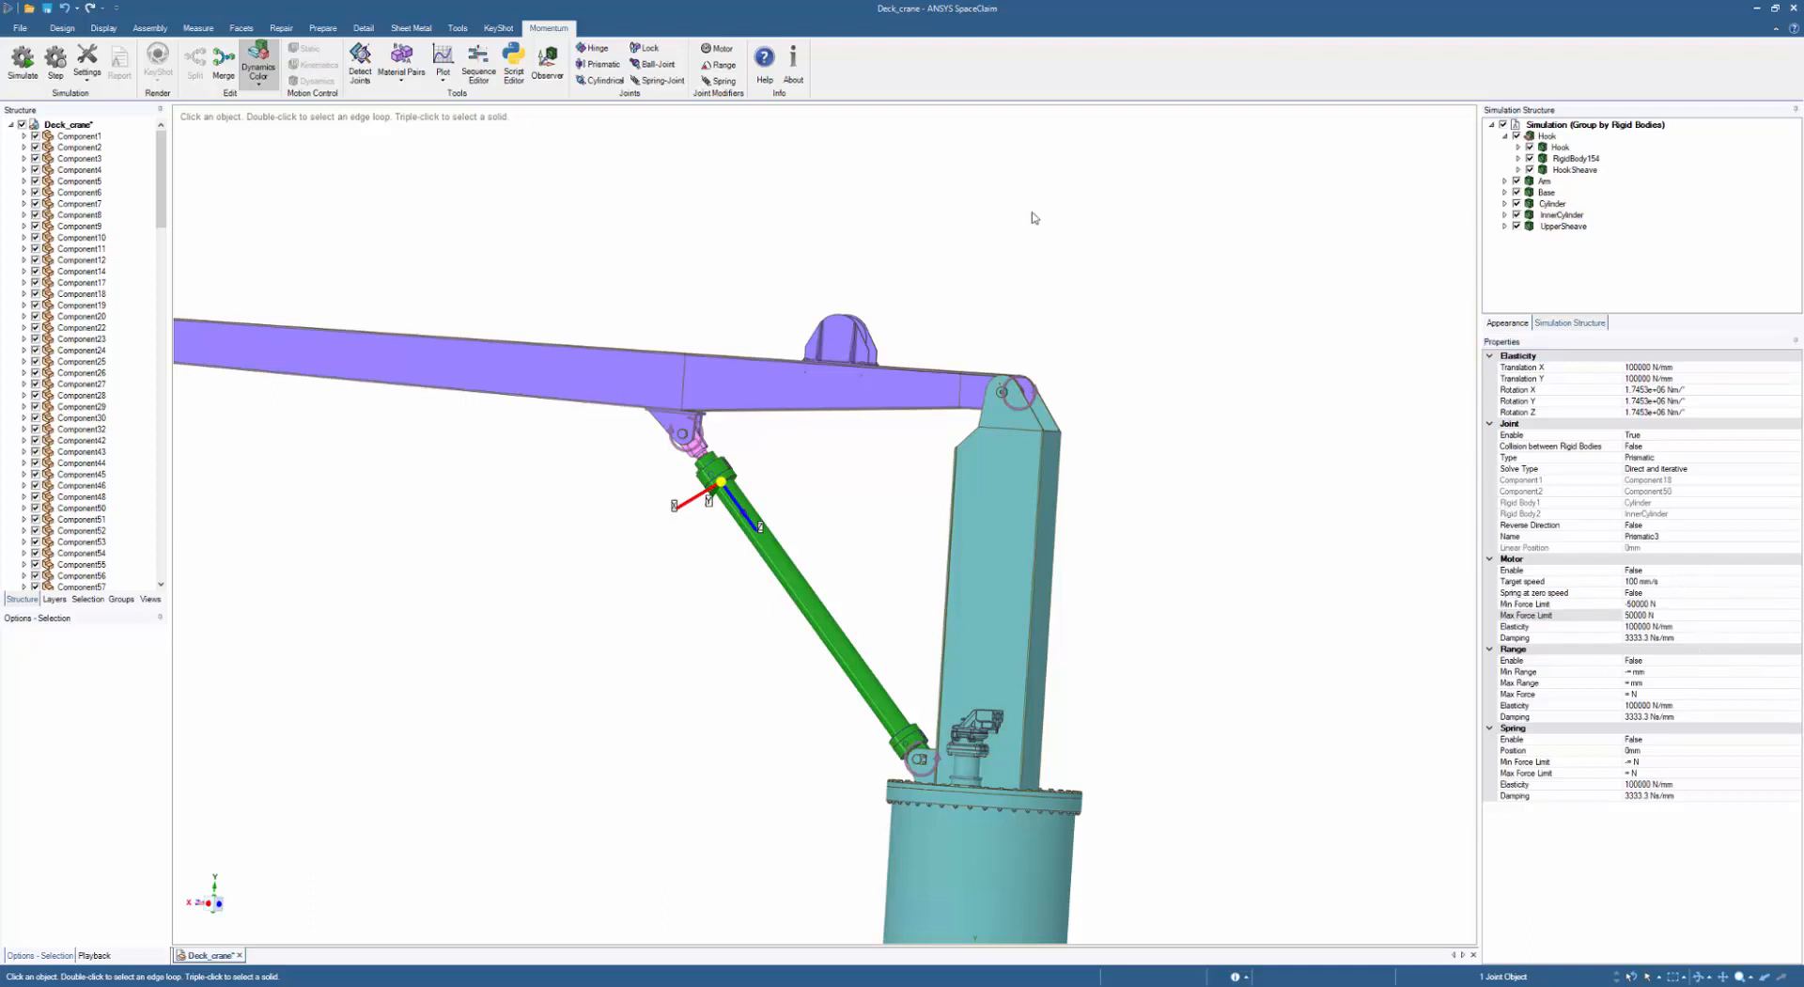
- Enable the motor on the prismatic joint between Cylinder and InnerCylinder
left_click(1654, 570)
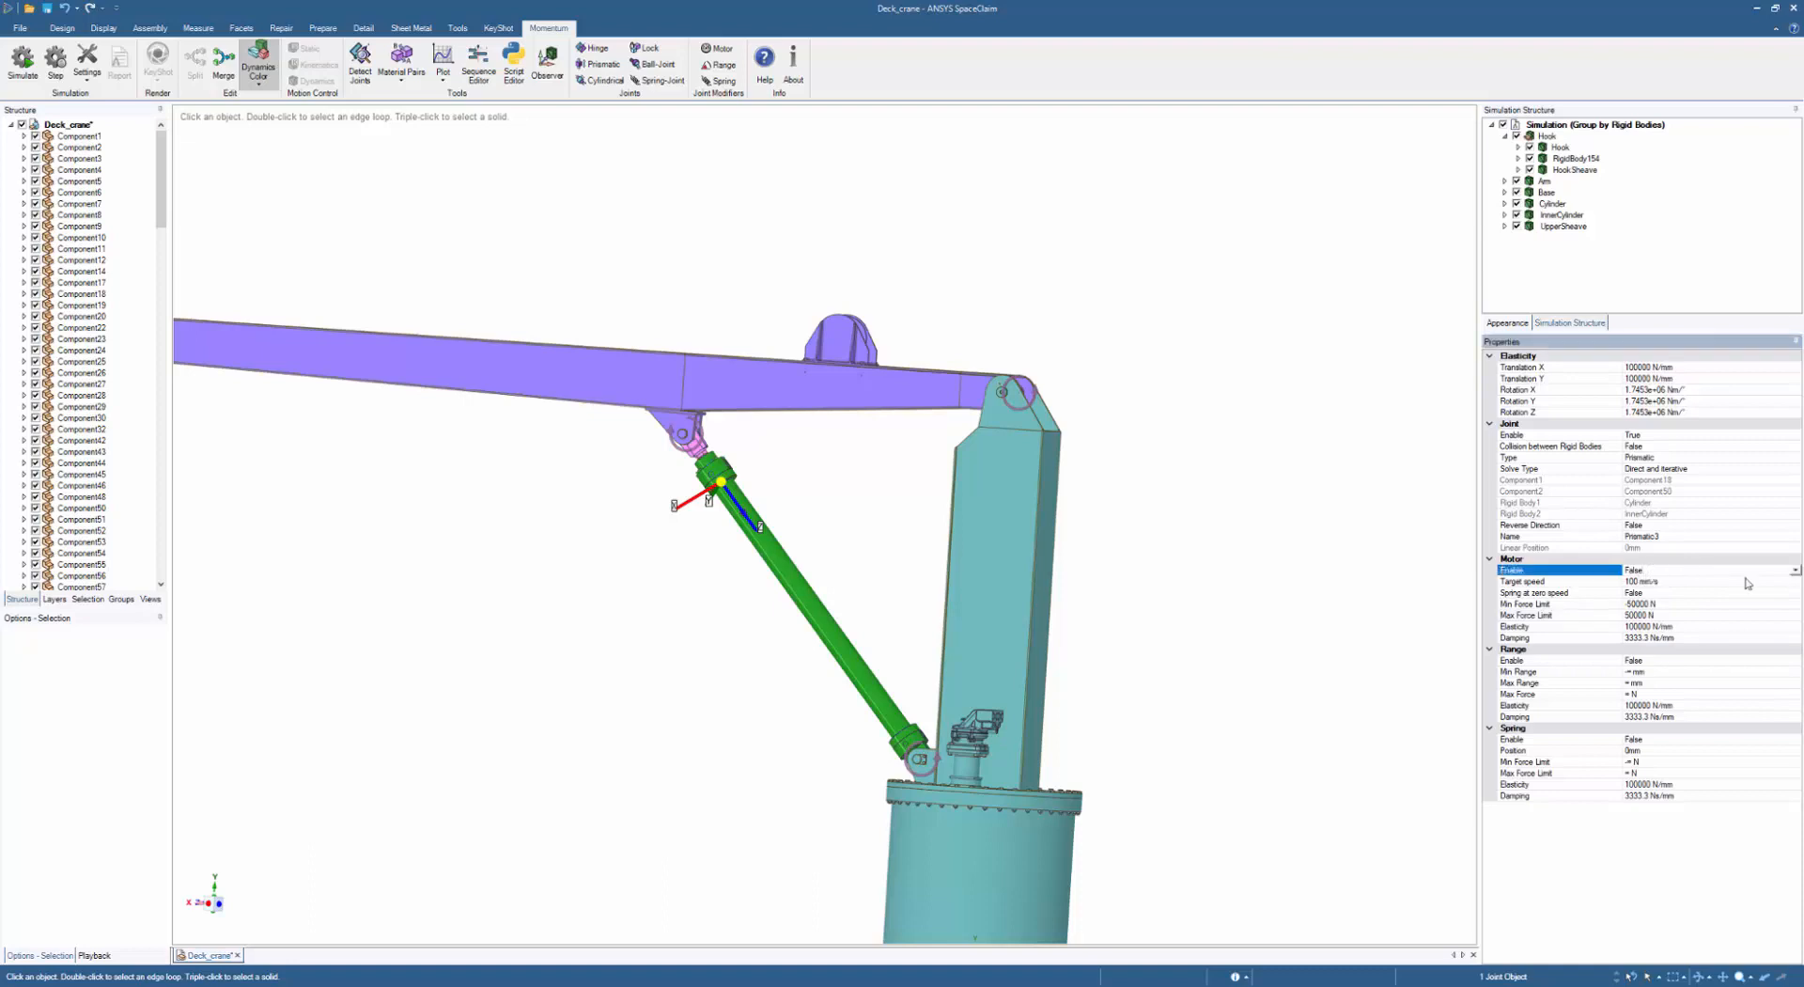
left_click(1795, 570)
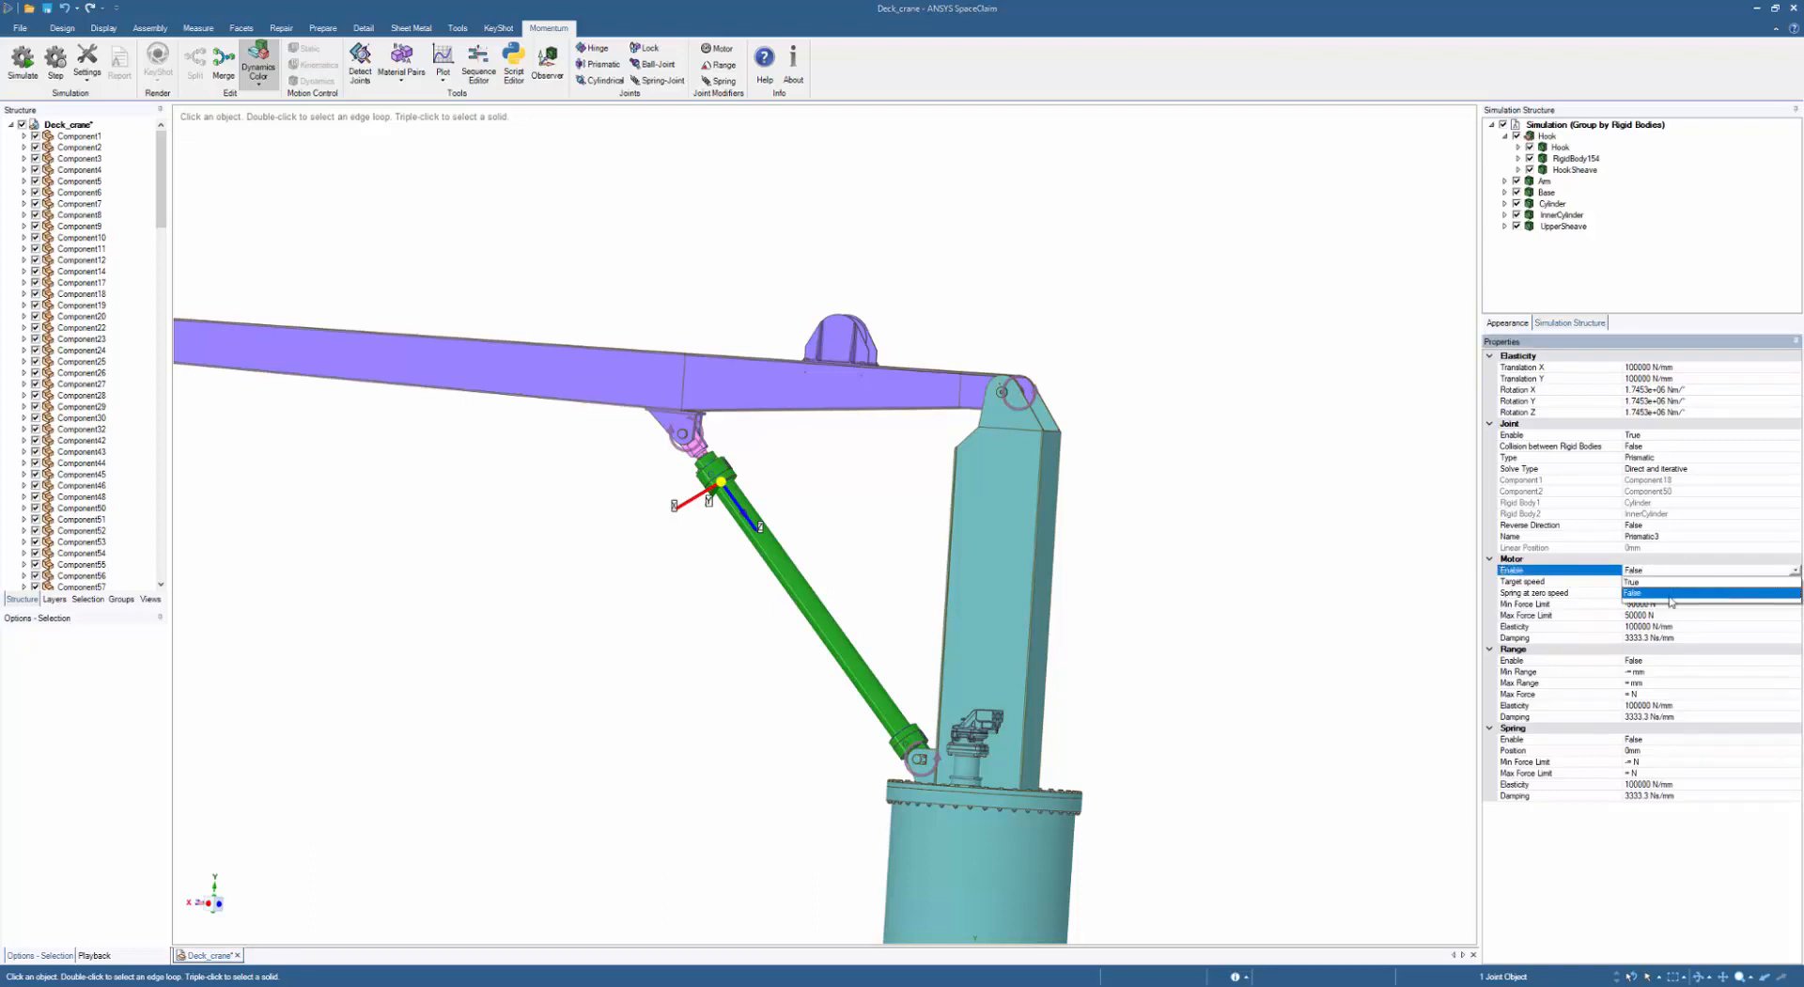
left_click(1644, 592)
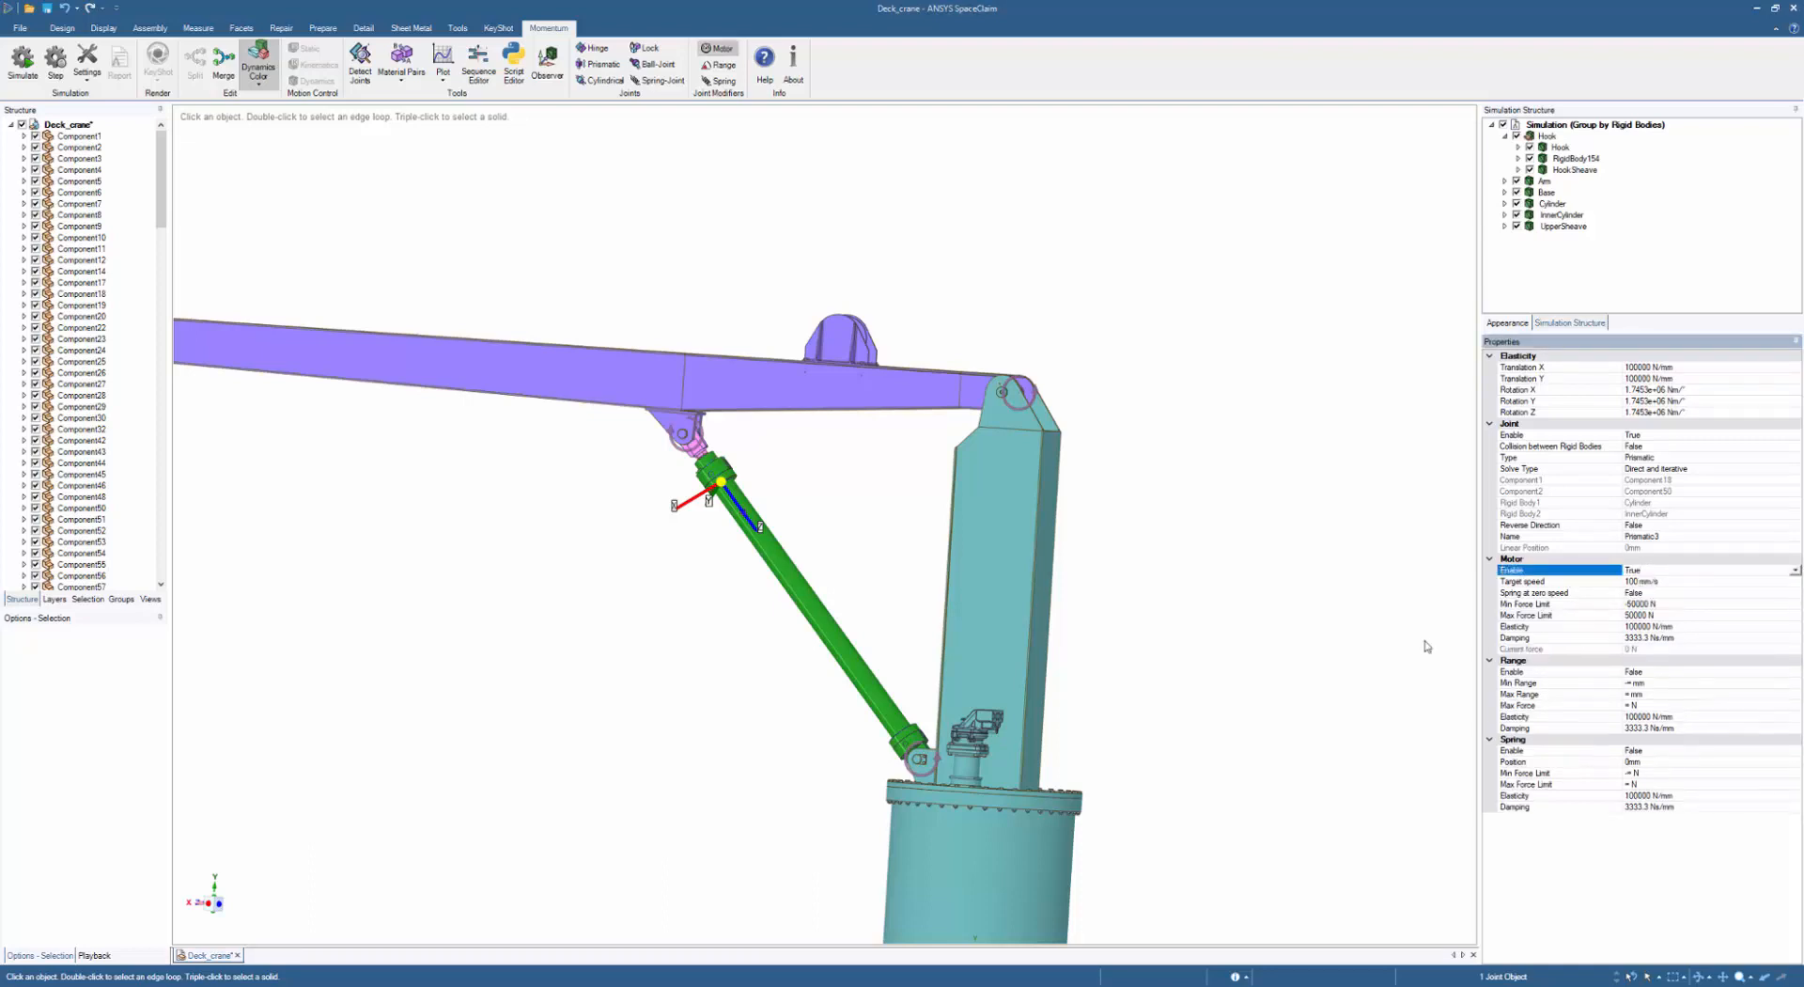
- Set the motion control of the crane's Base rigid body to Static
scroll(1350, 707, "down", 1)
middle_click_drag(1348, 703, 1265, 464, "ctrl")
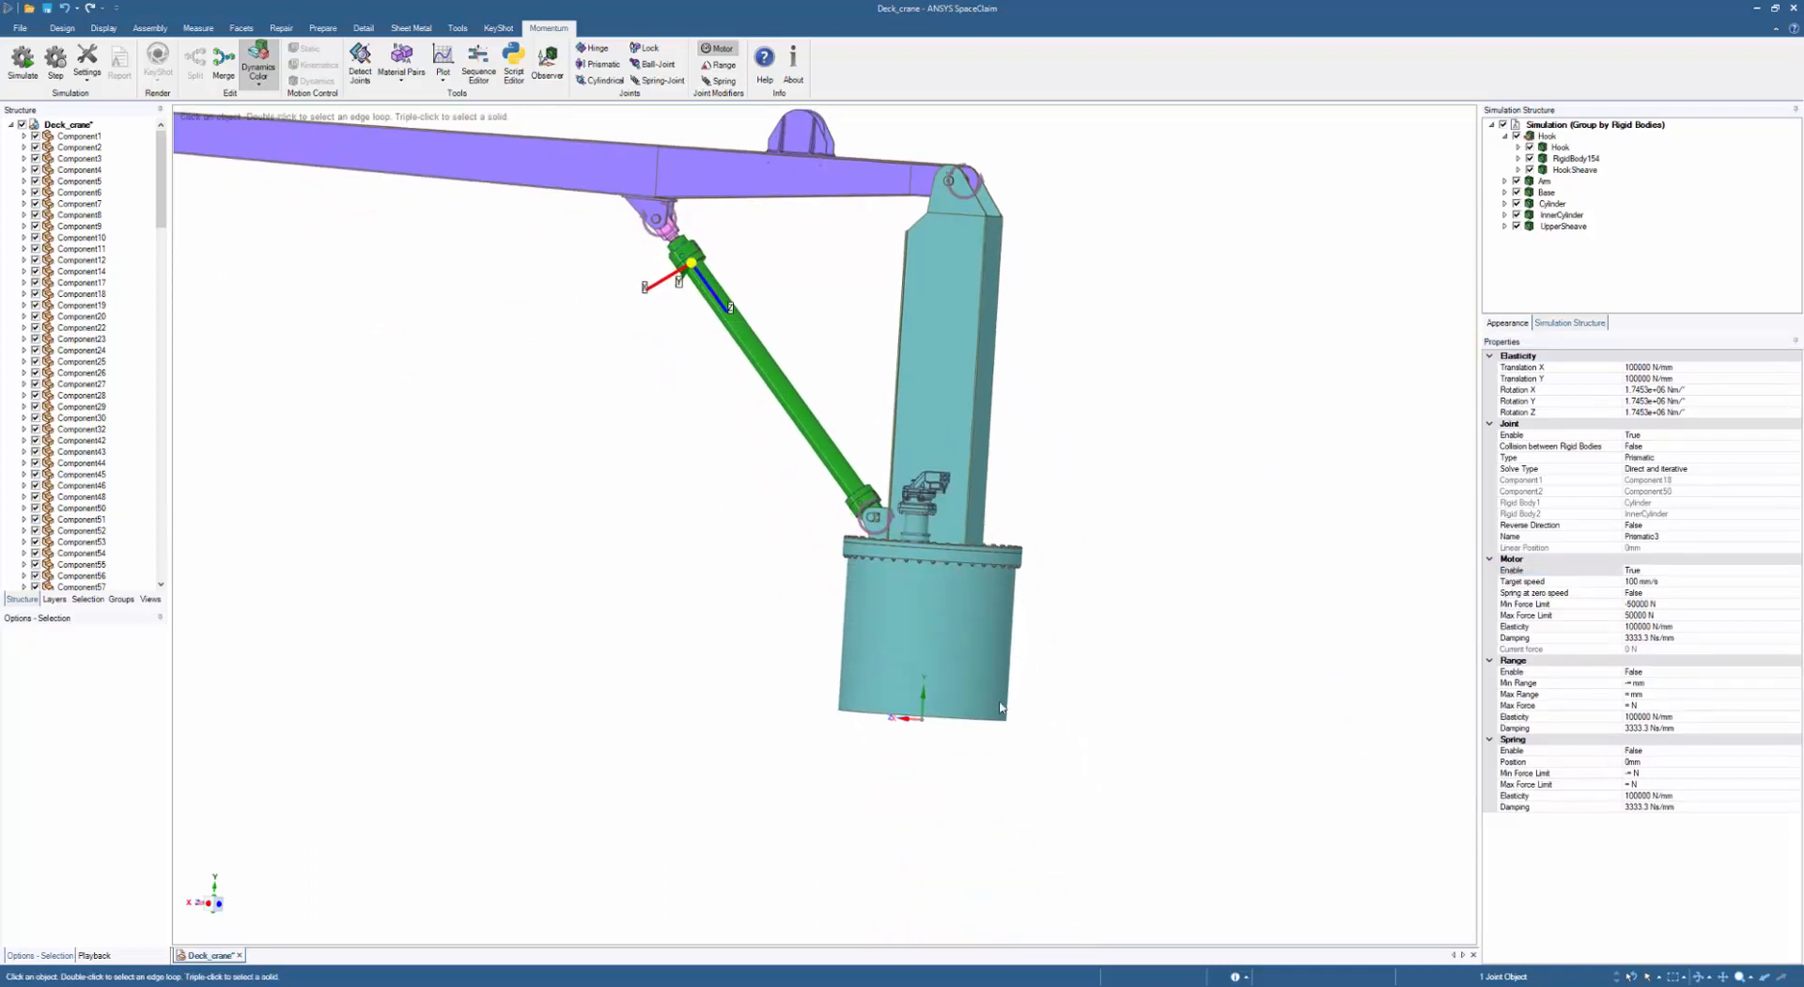
left_click(961, 677)
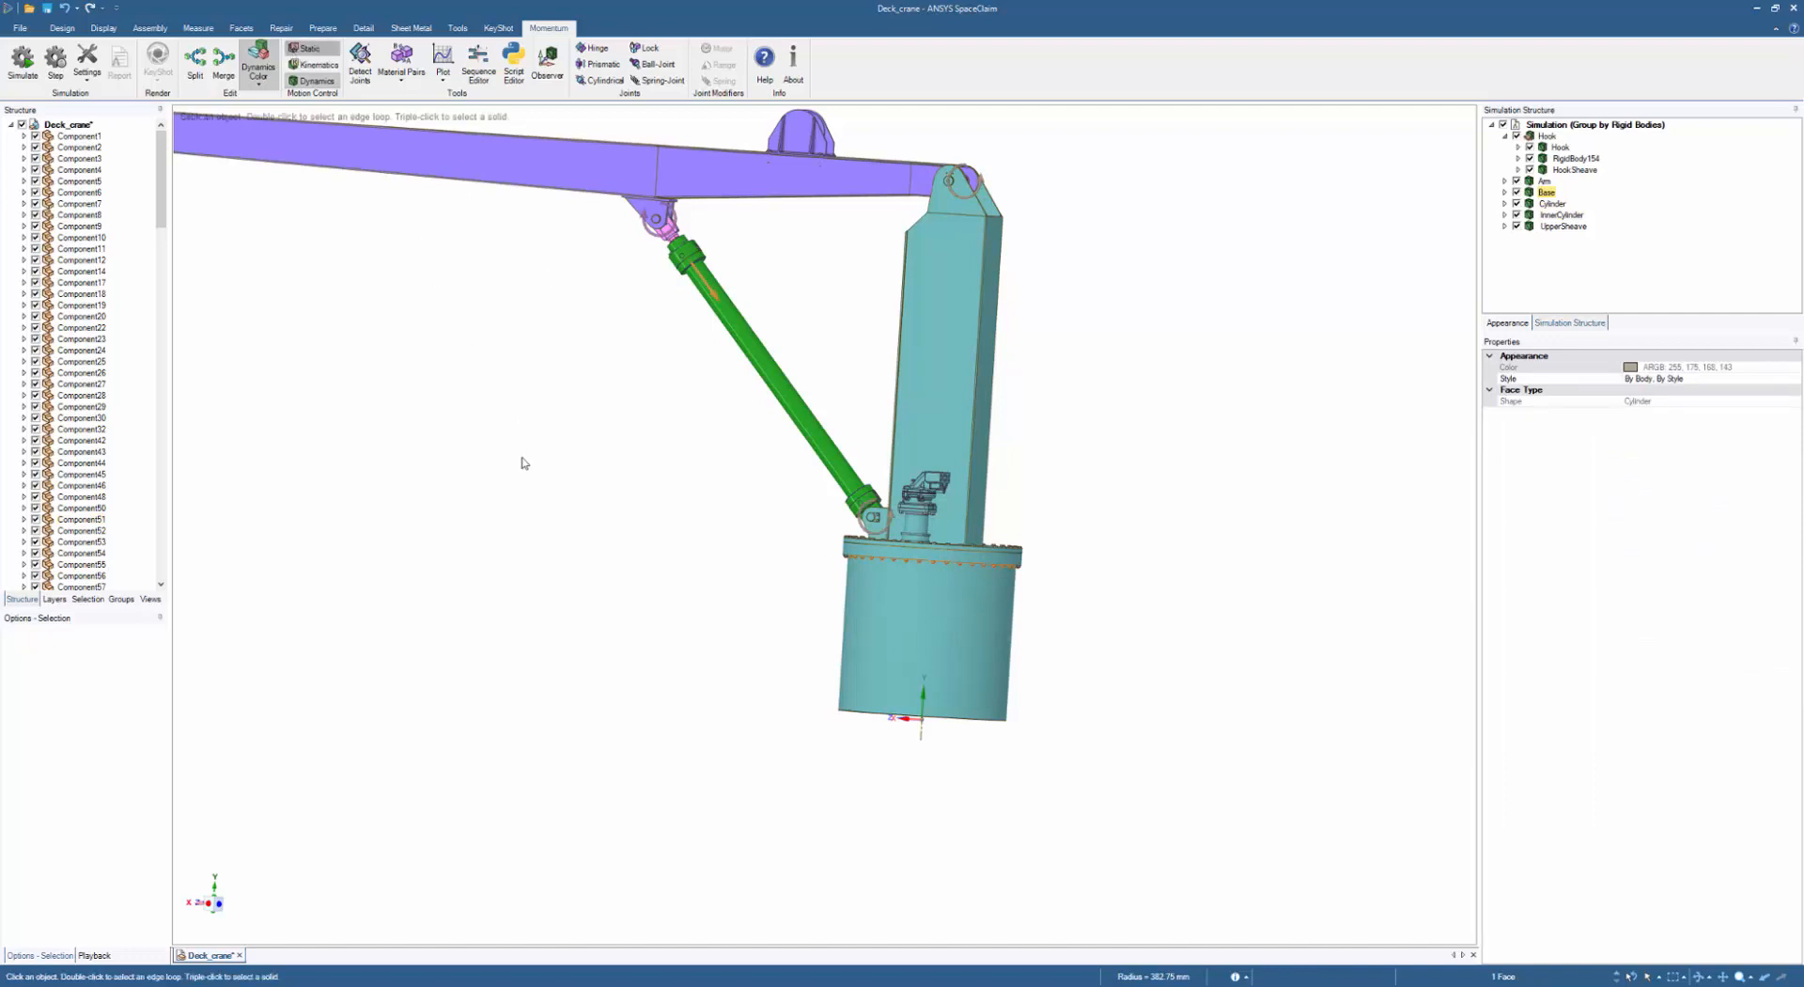
- Start a test simulation of the complete crane
middle_click_drag(608, 612, 837, 503, "ctrl")
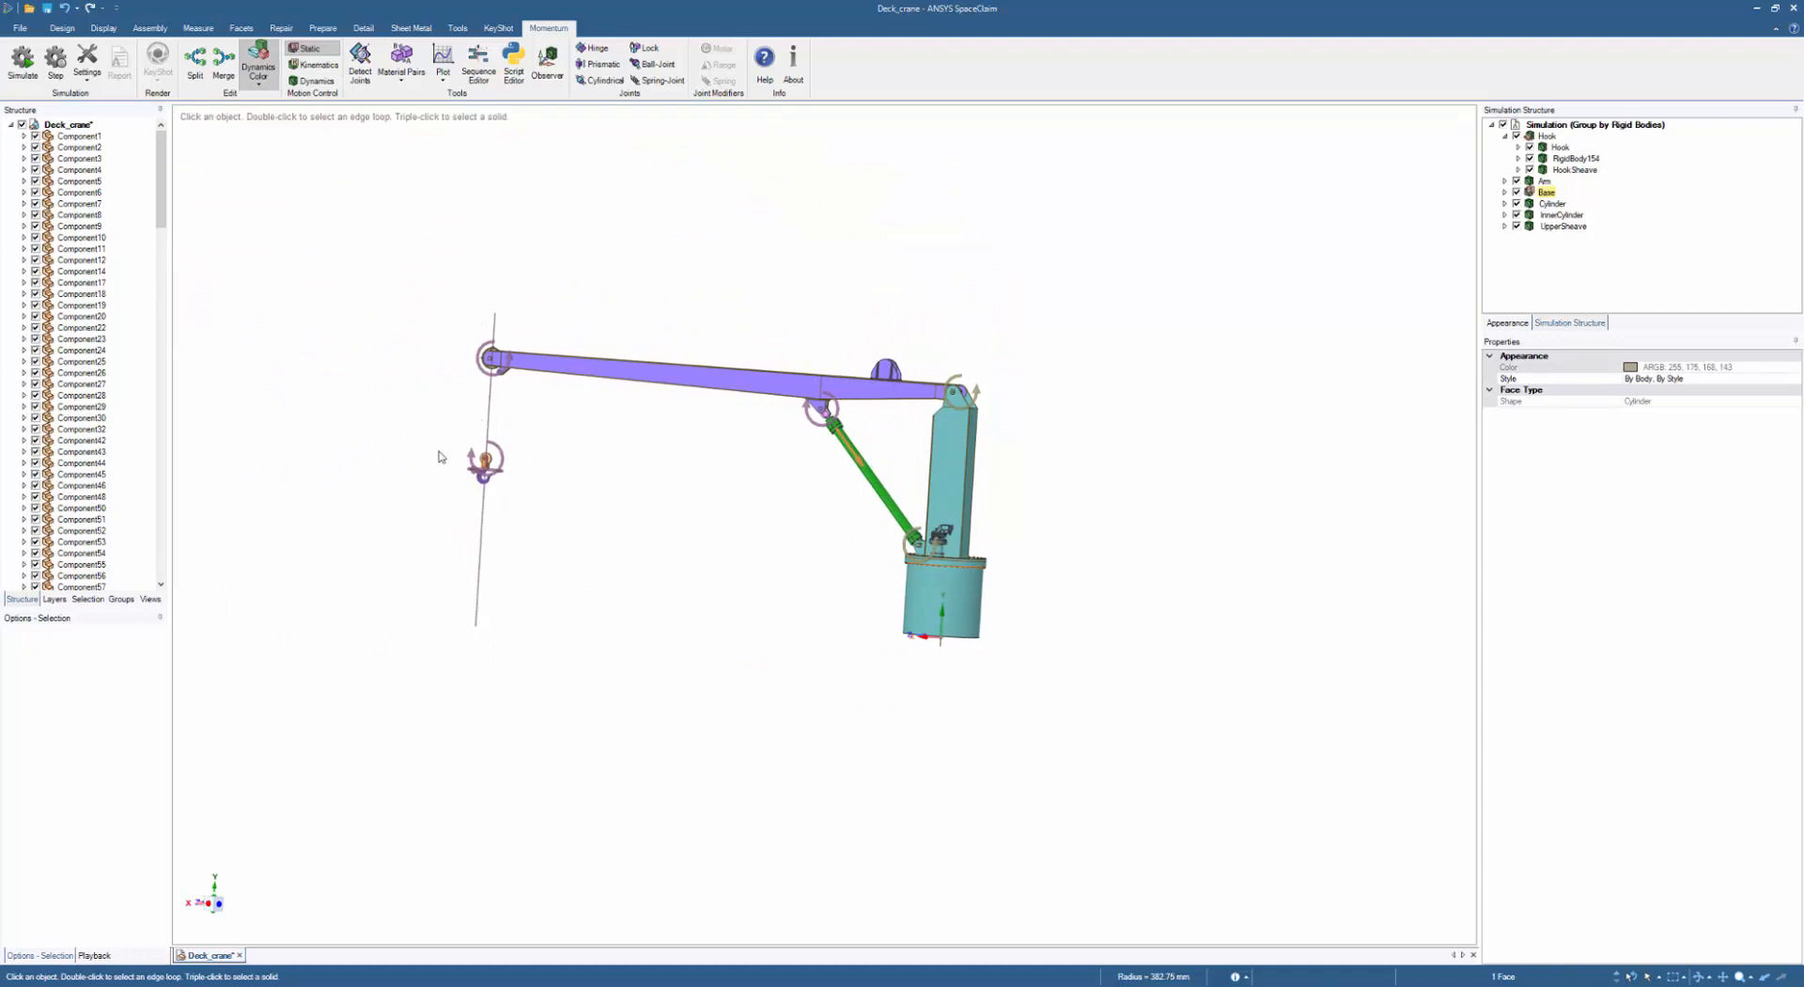
middle_click_drag(612, 548, 620, 612, "ctrl")
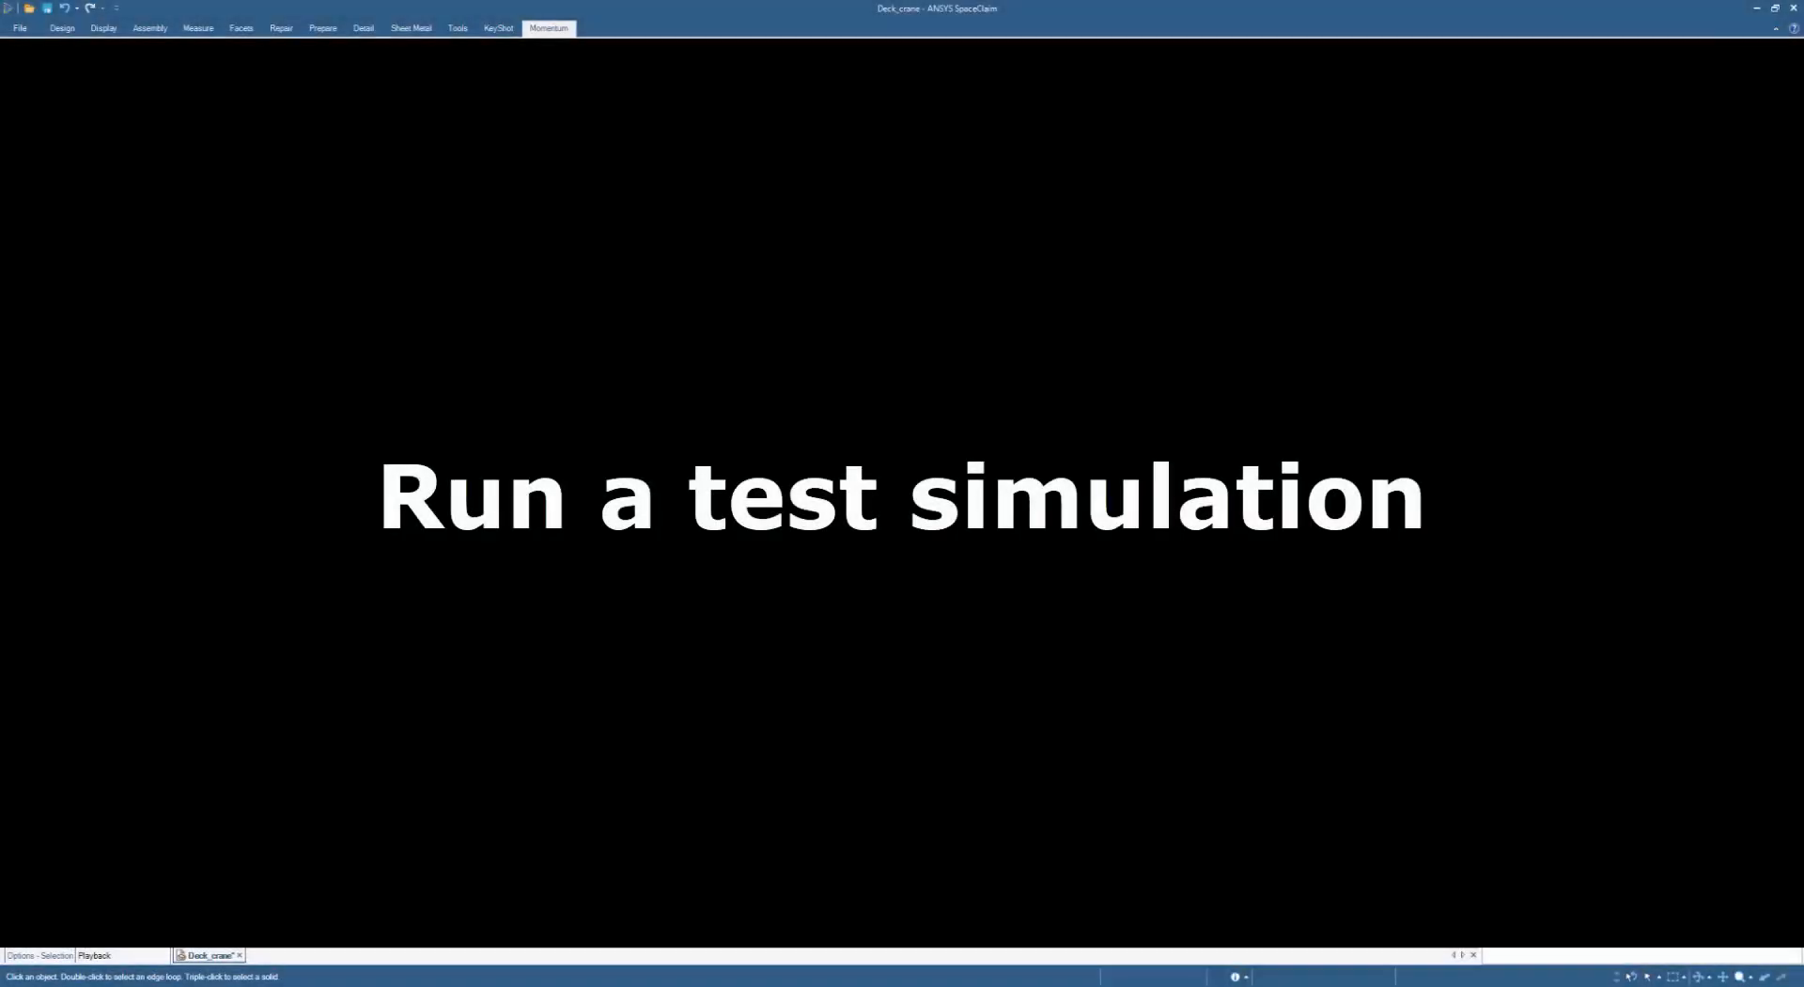
left_click(20, 62)
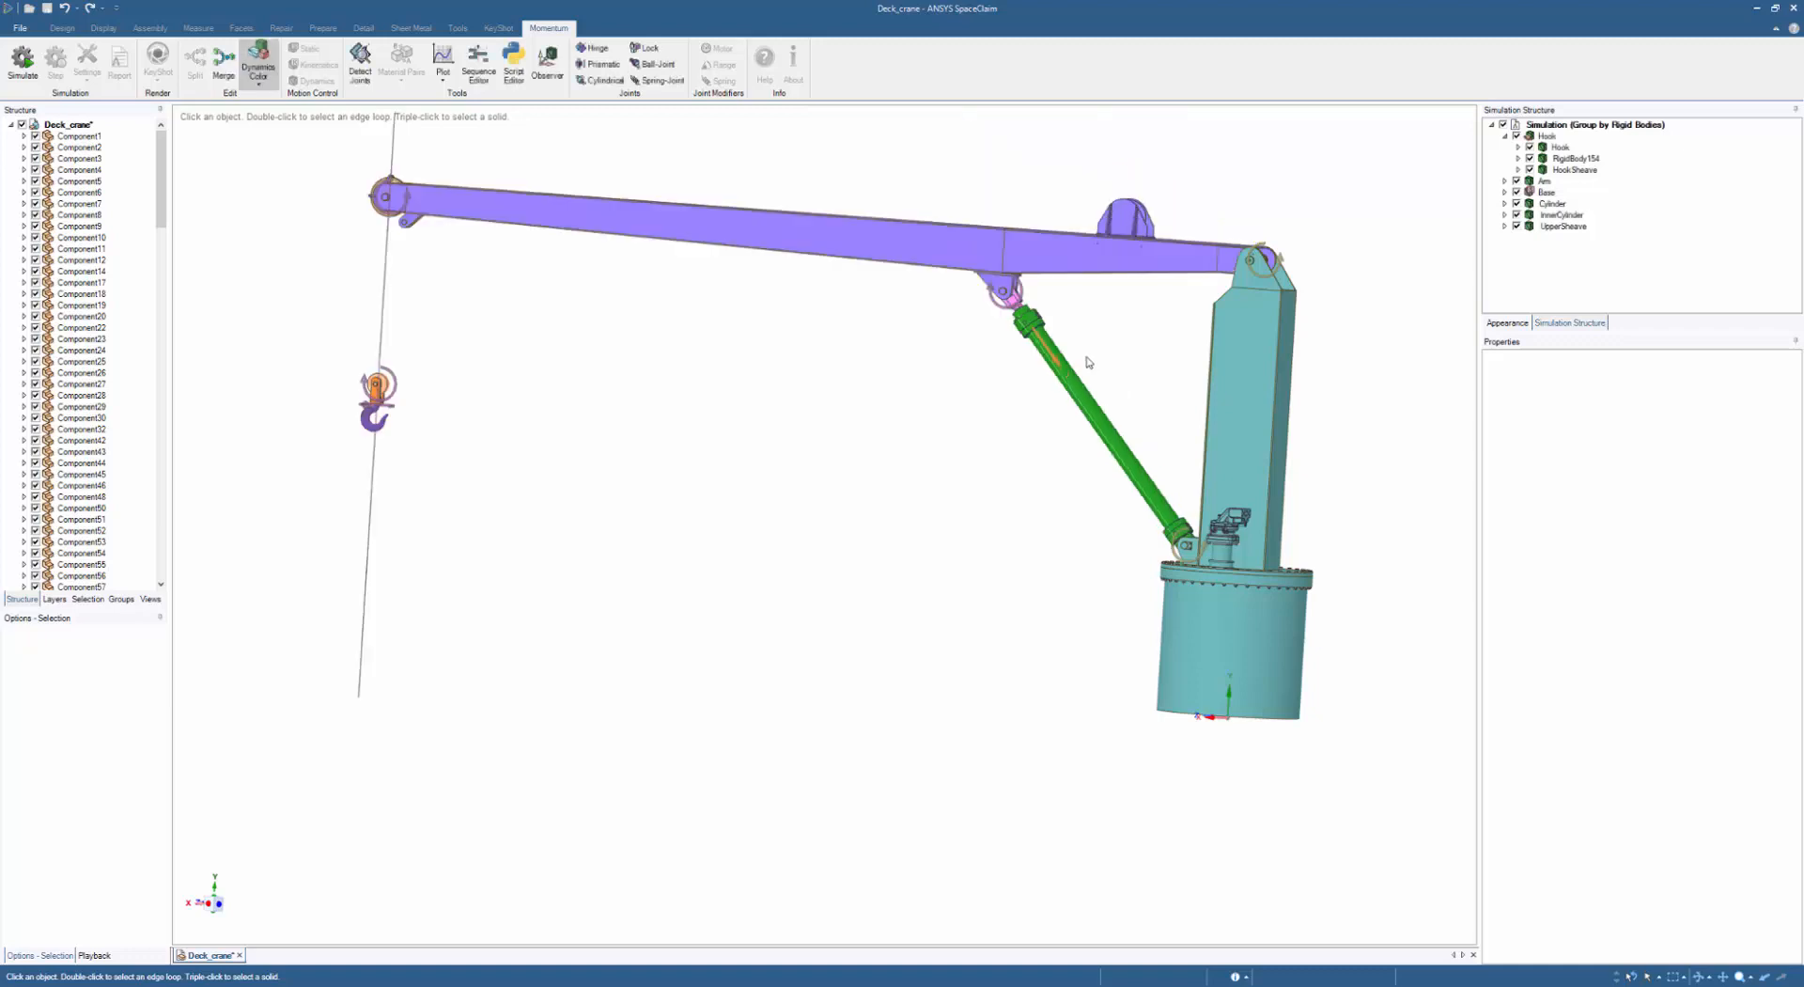
- Set the motor target speed of the cylinder's prismatic joint to 0 mm/s and deselect the joint
left_click(1088, 370)
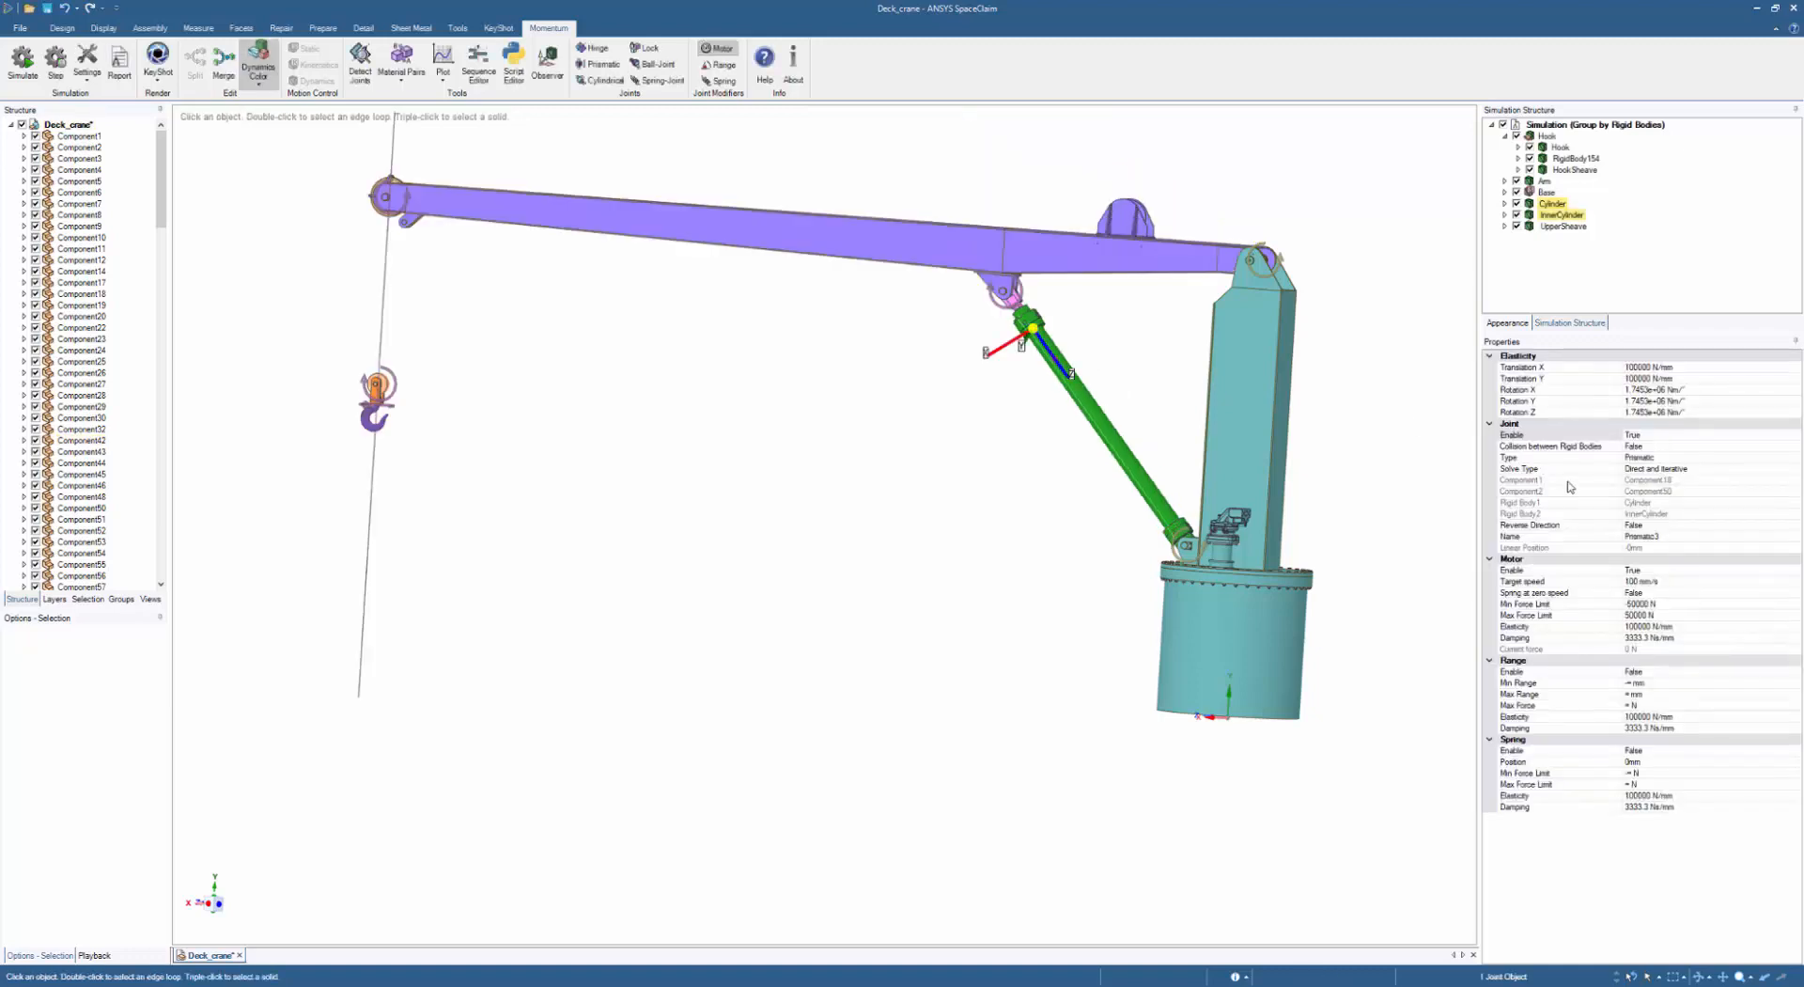
left_click(1687, 579)
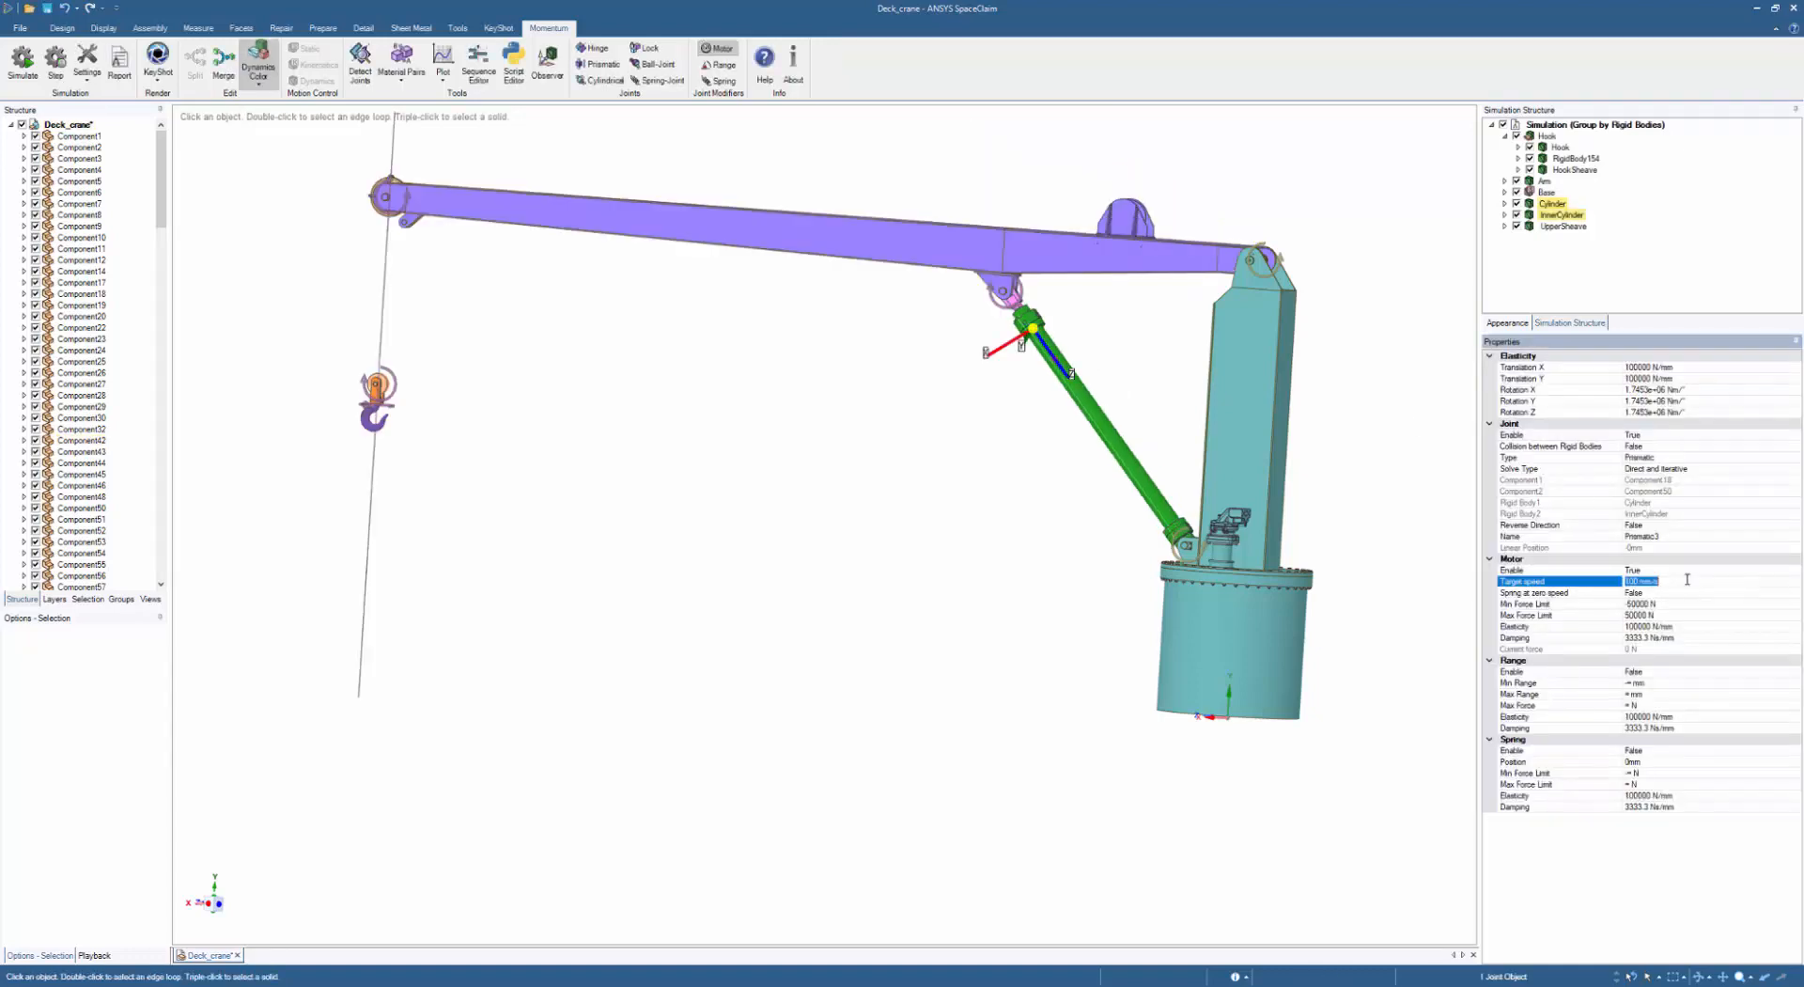
type("0")
key("Return")
left_click(944, 545)
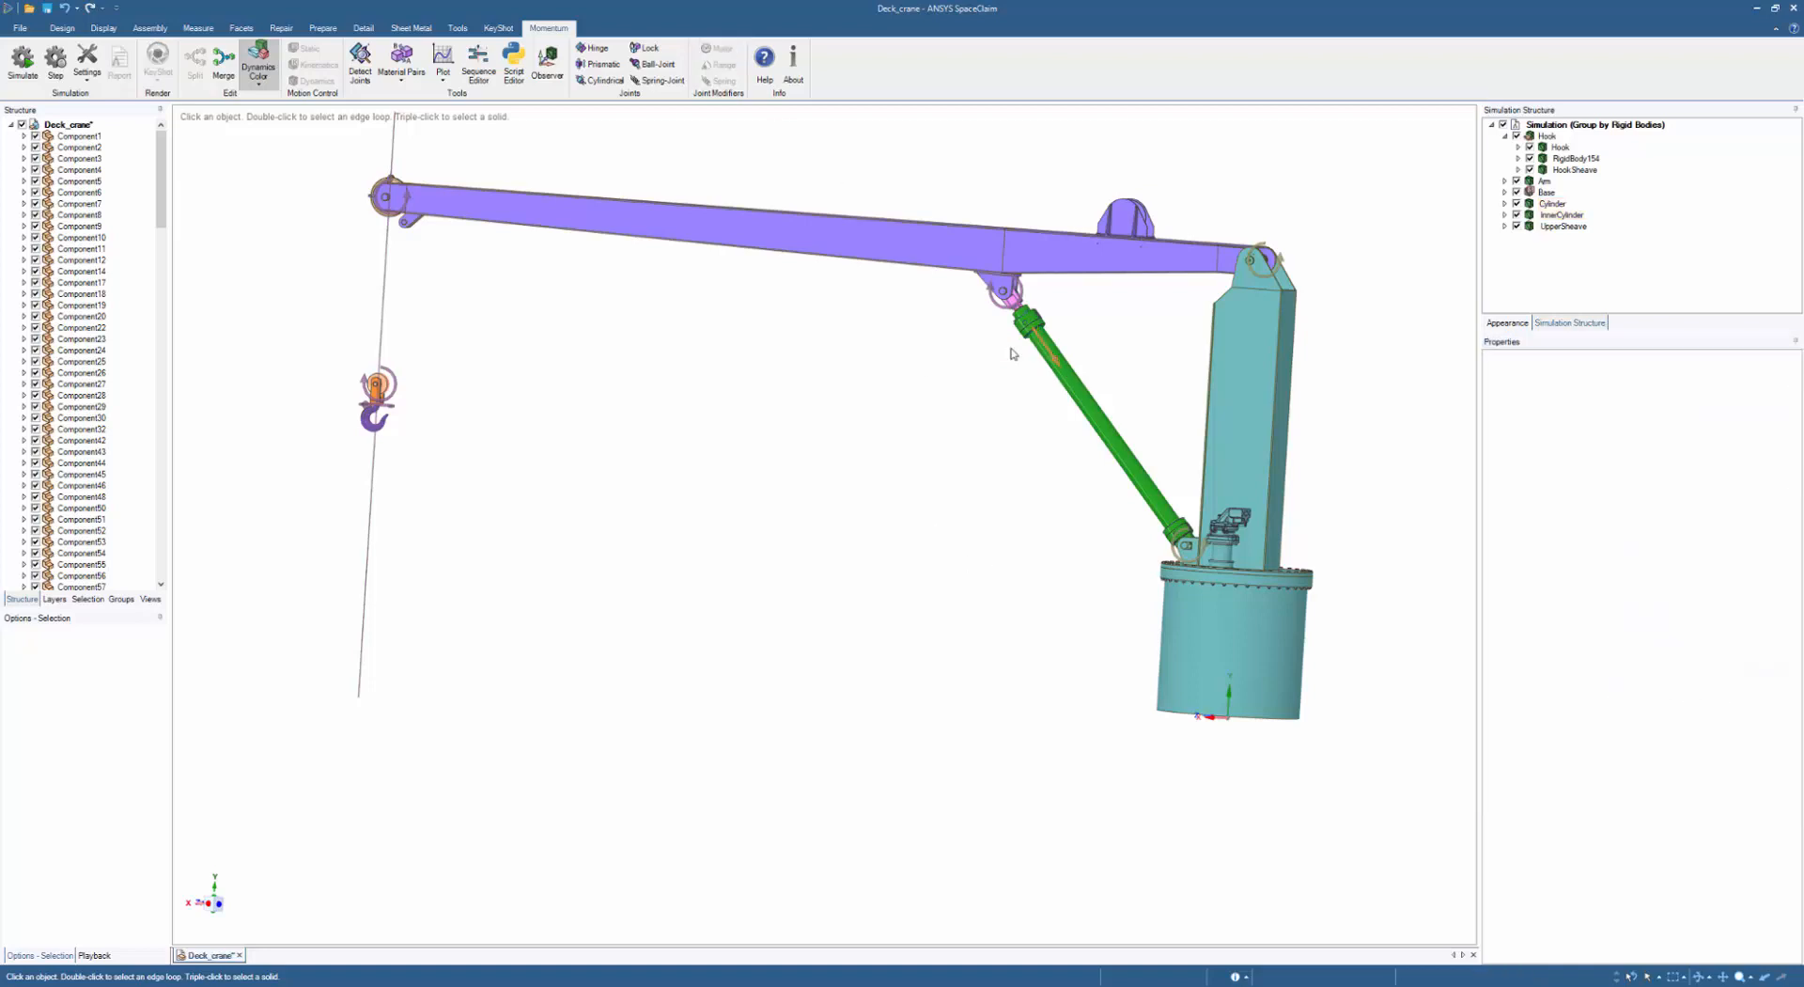
- Check the motion control setting of the crane's Base and clear the selection
left_click(1231, 618)
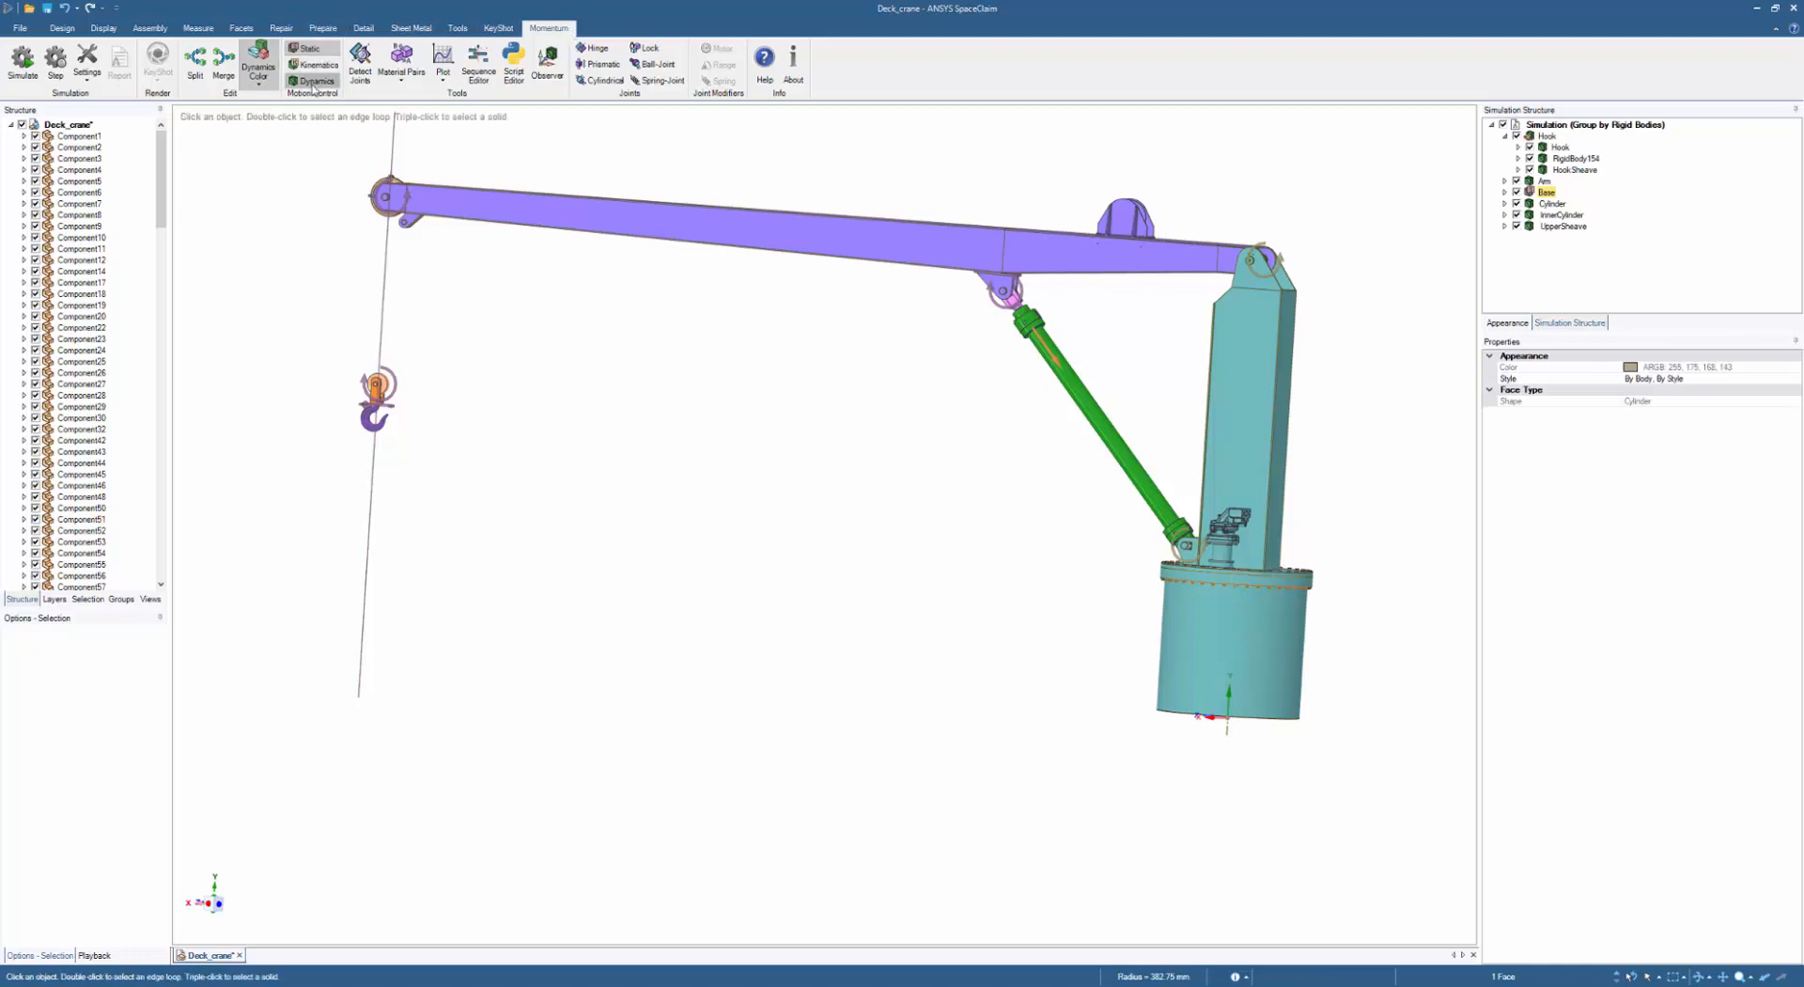
left_click(699, 386)
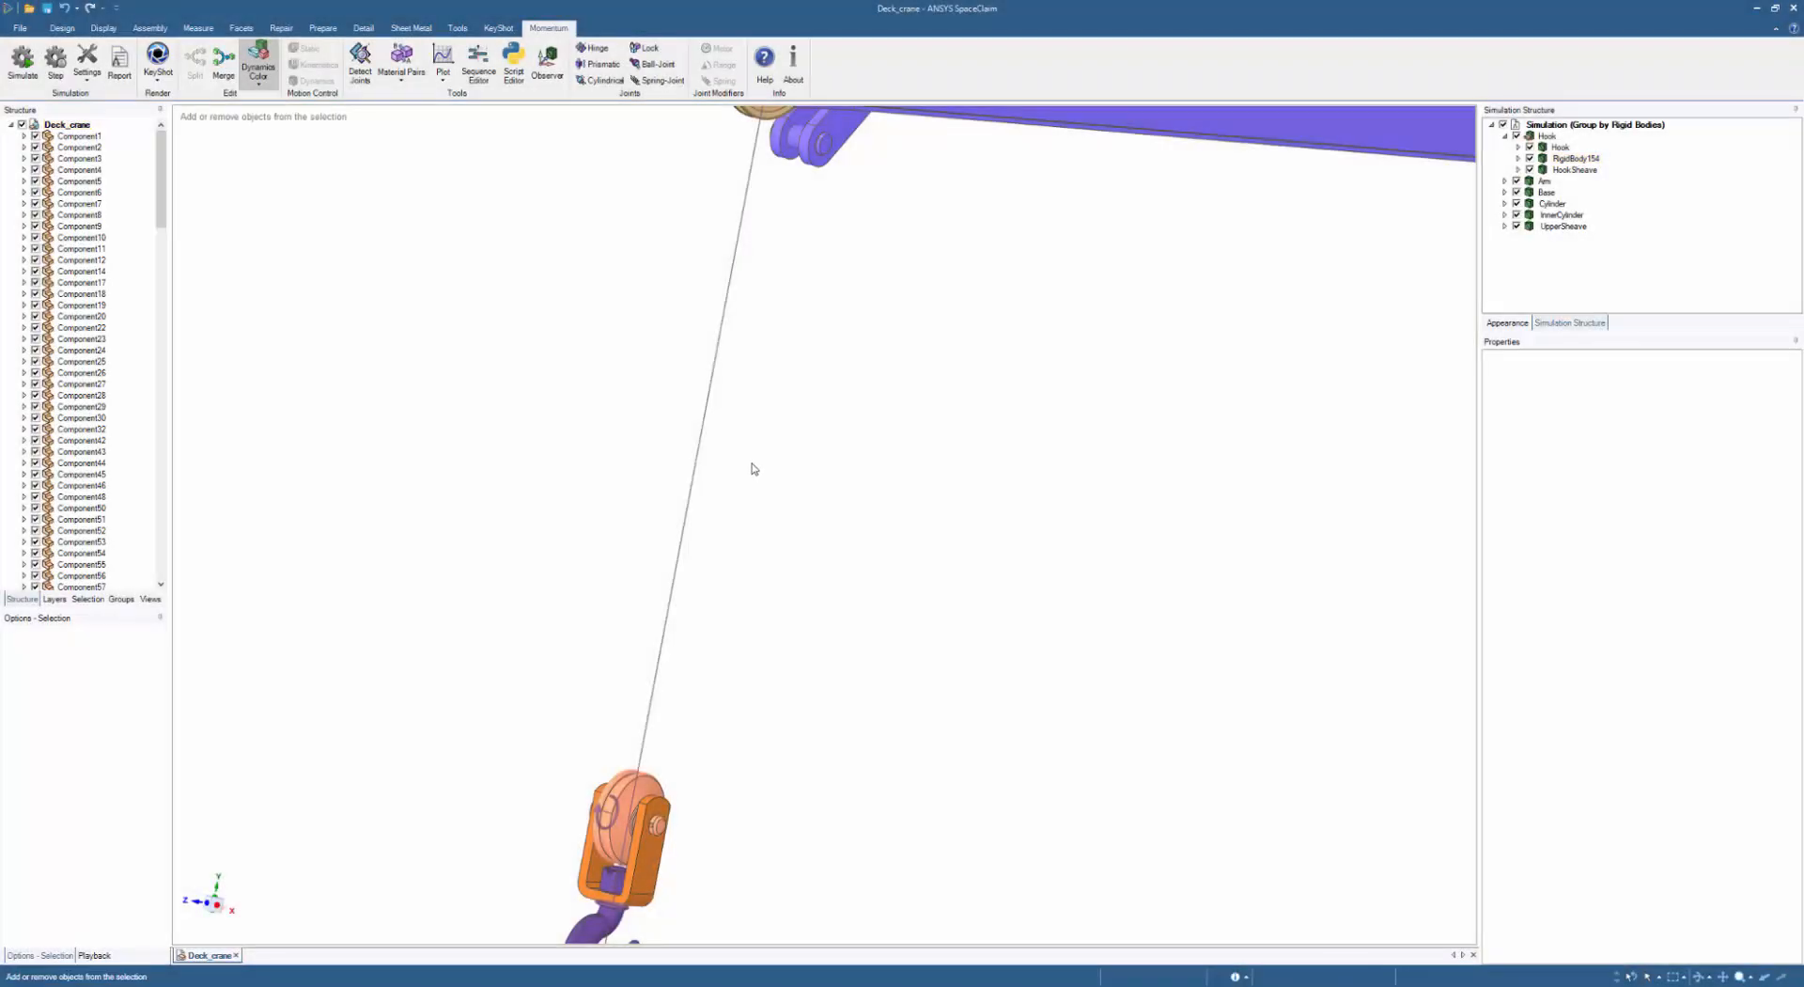
- Start a sketch on the flat side face of the upper sheave at the arm's tip
scroll(749, 484, "up", 3)
middle_click_drag(749, 483, 686, 862, "shift")
scroll(576, 386, "up", 5)
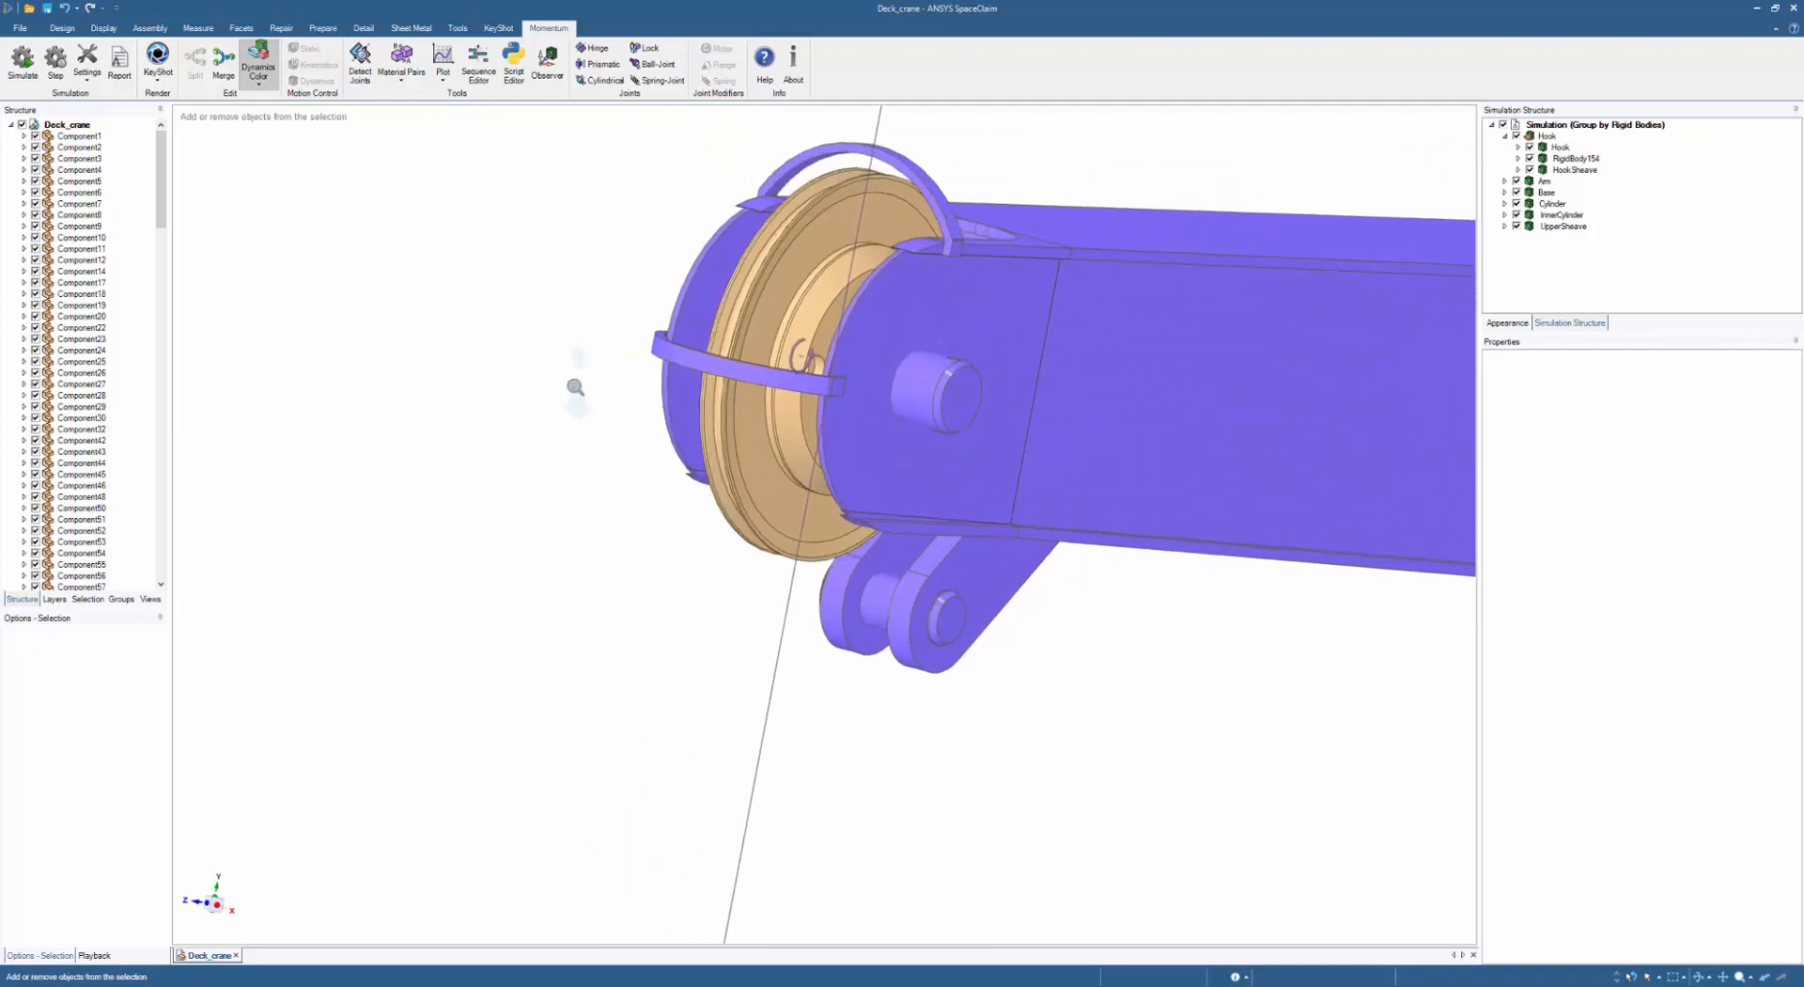
key("k")
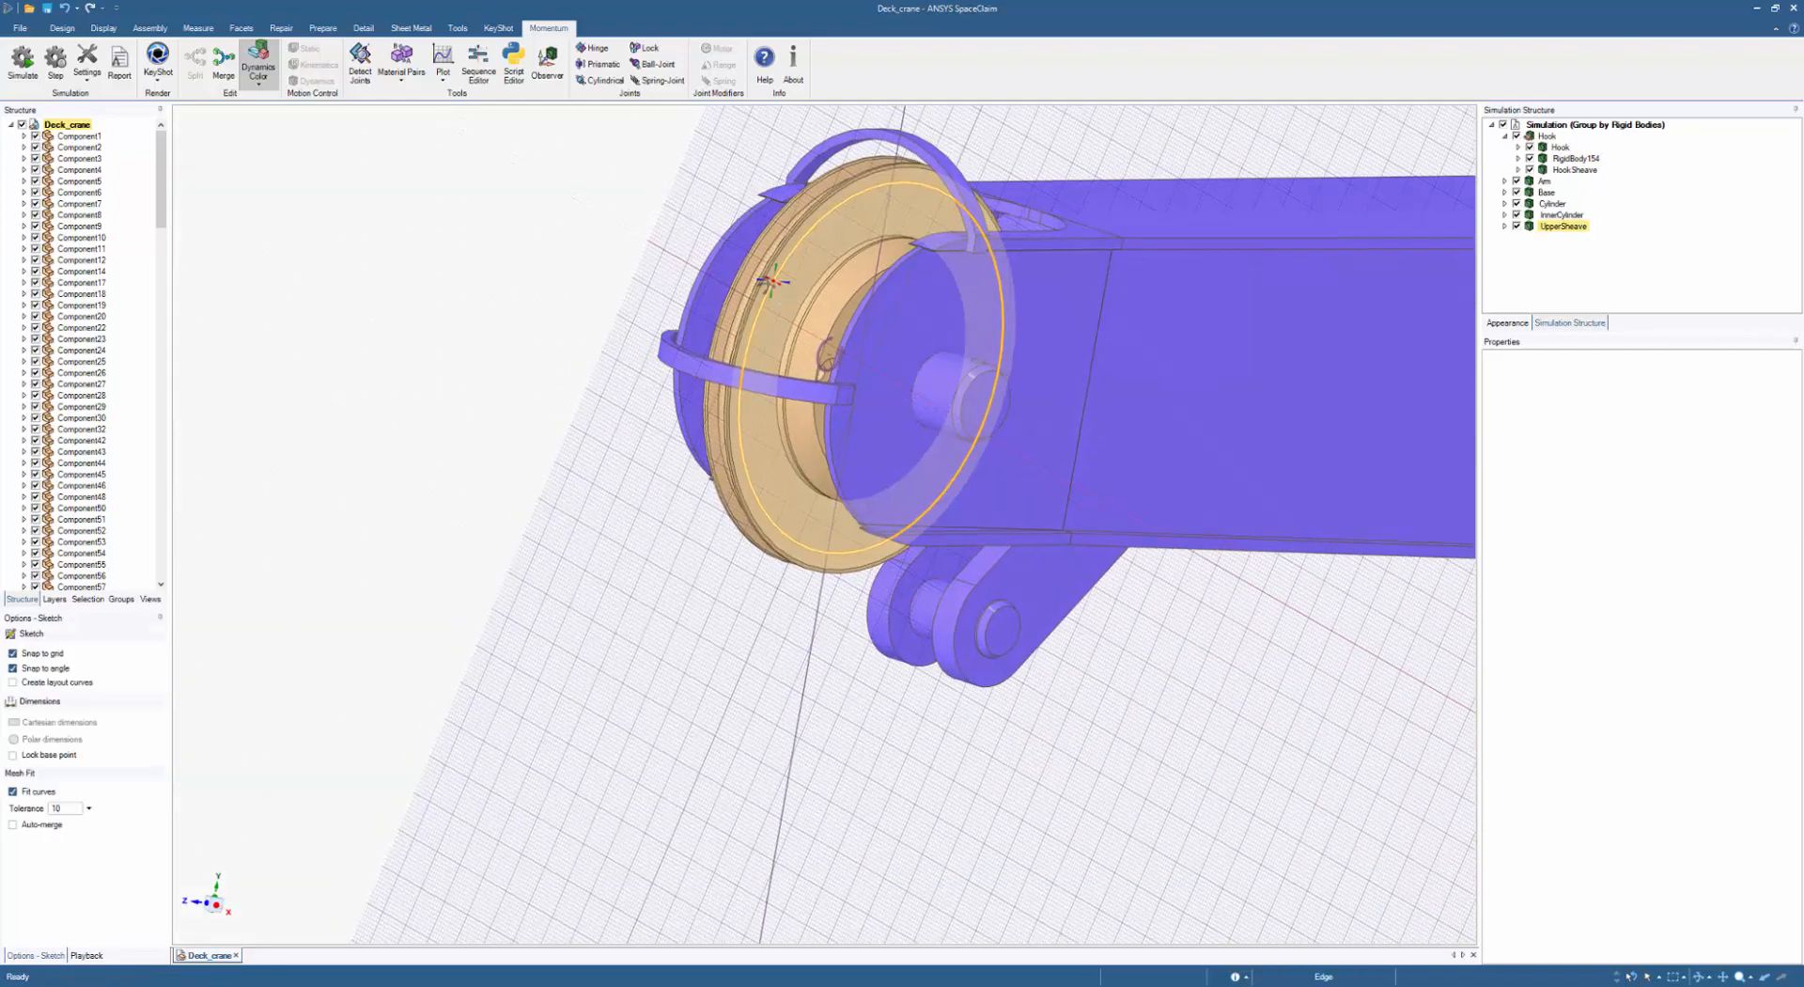
mouse_move(774, 282)
middle_mouse_down()
mouse_move(711, 266)
mouse_move(775, 284)
middle_mouse_up()
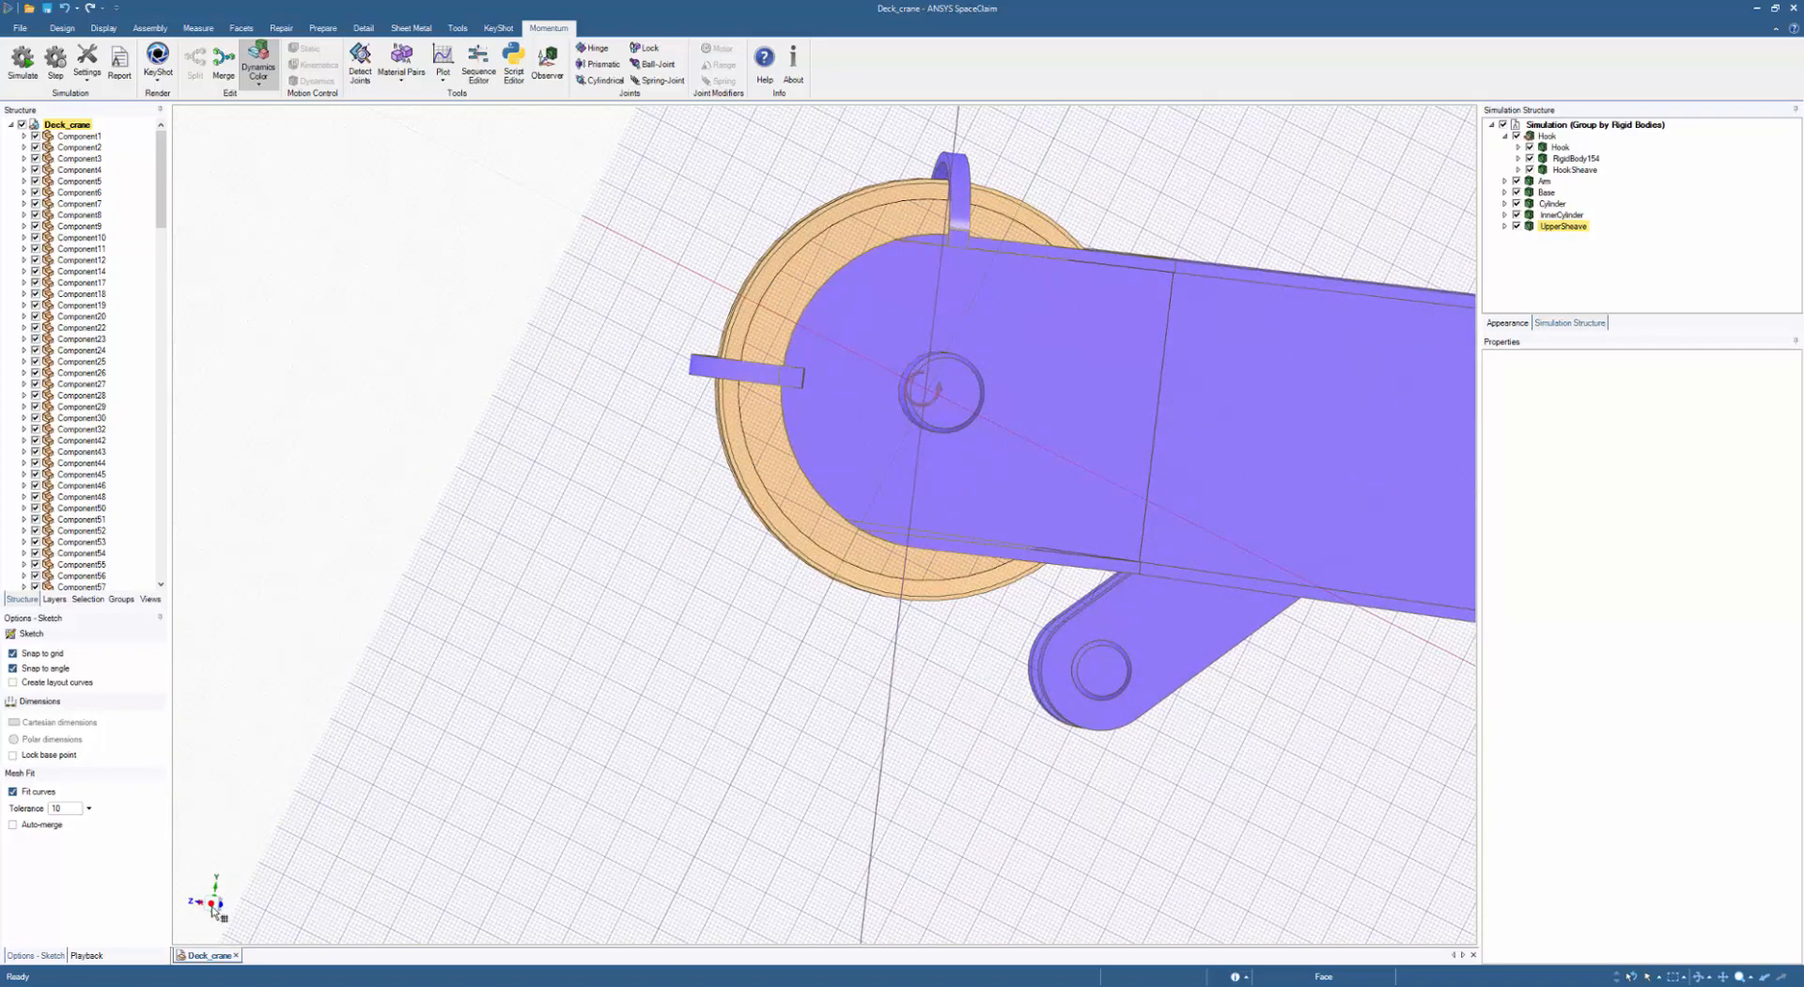
left_click(885, 423)
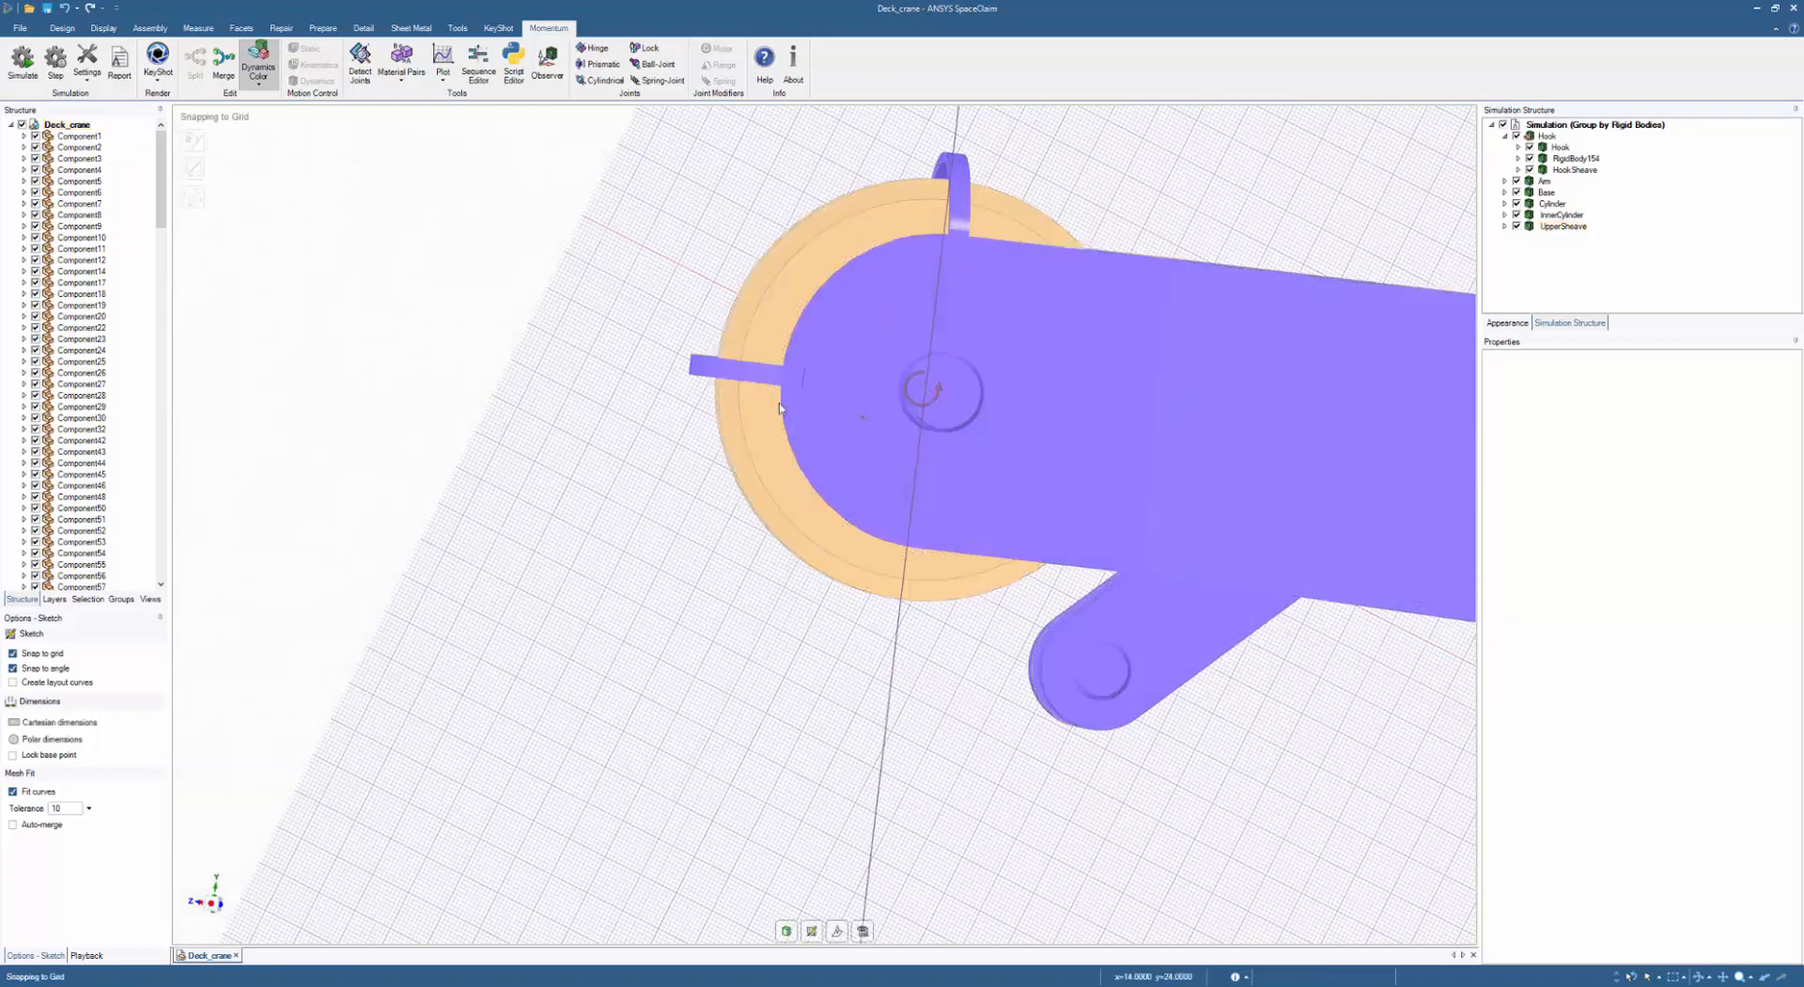
- Sketch a 190 mm diameter circle centred on the upper sheave's axis, snapped to the sheave's circular edge
middle_click_drag(774, 388, 744, 383)
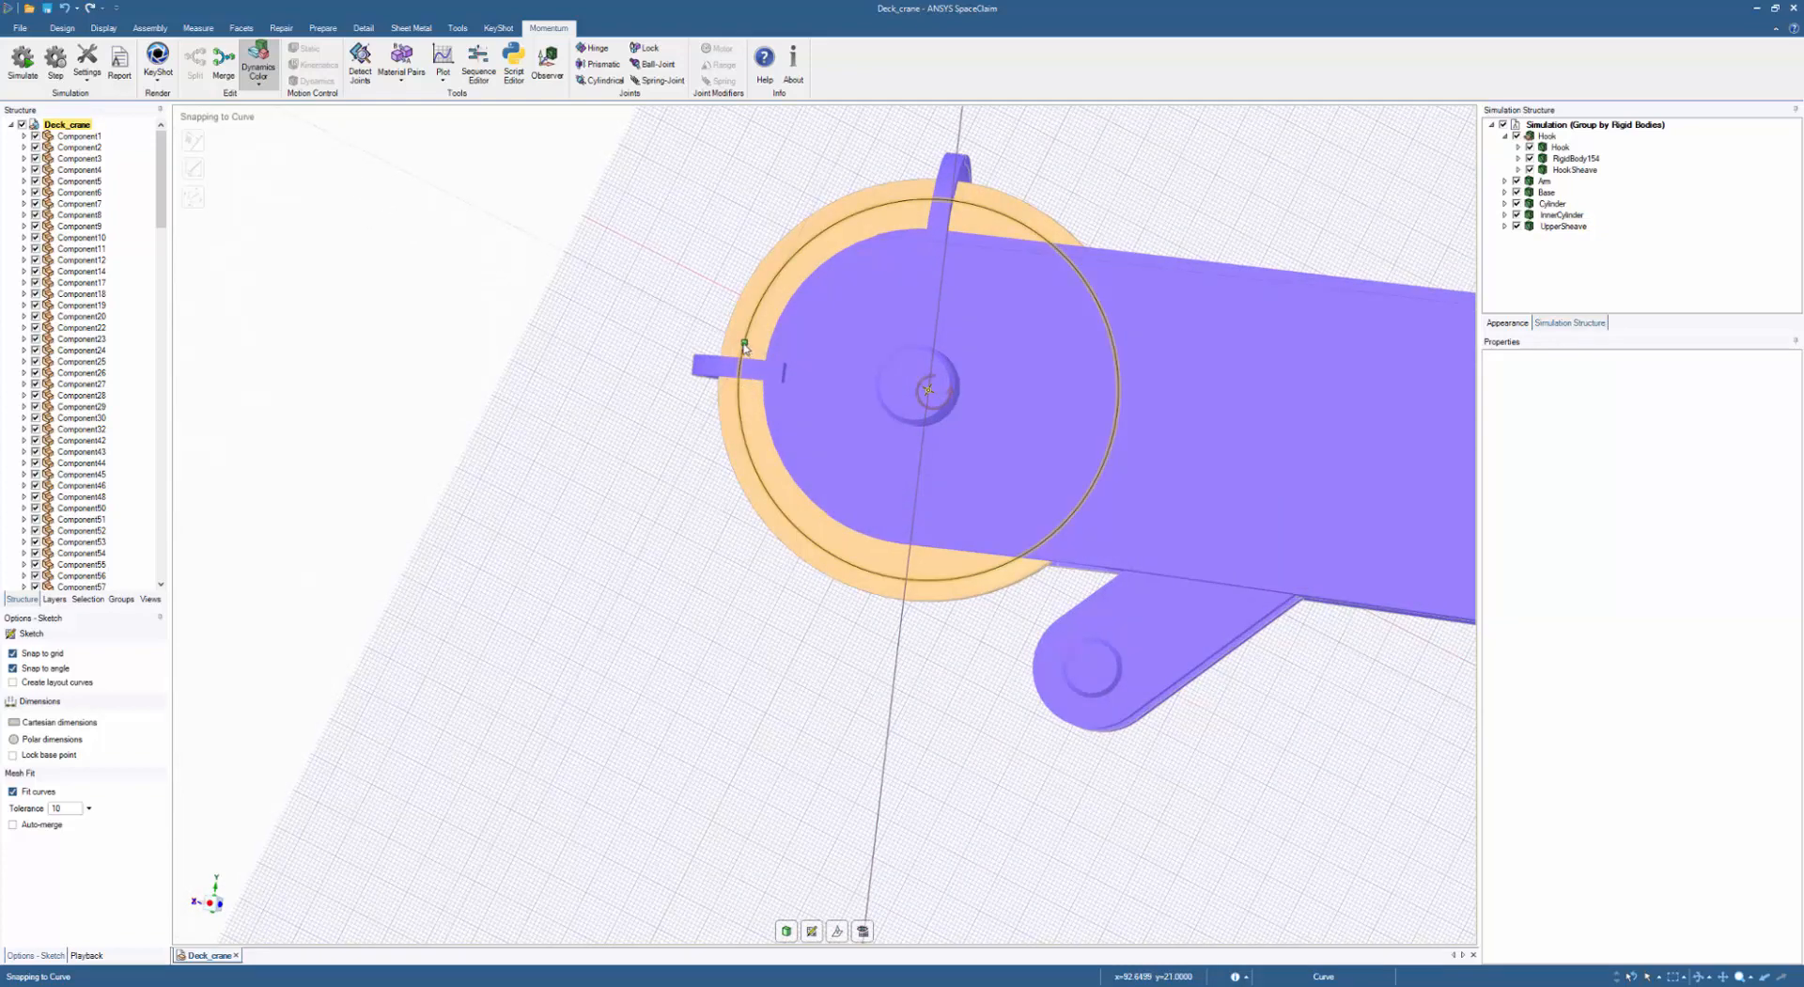
middle_click_drag(908, 388, 913, 390)
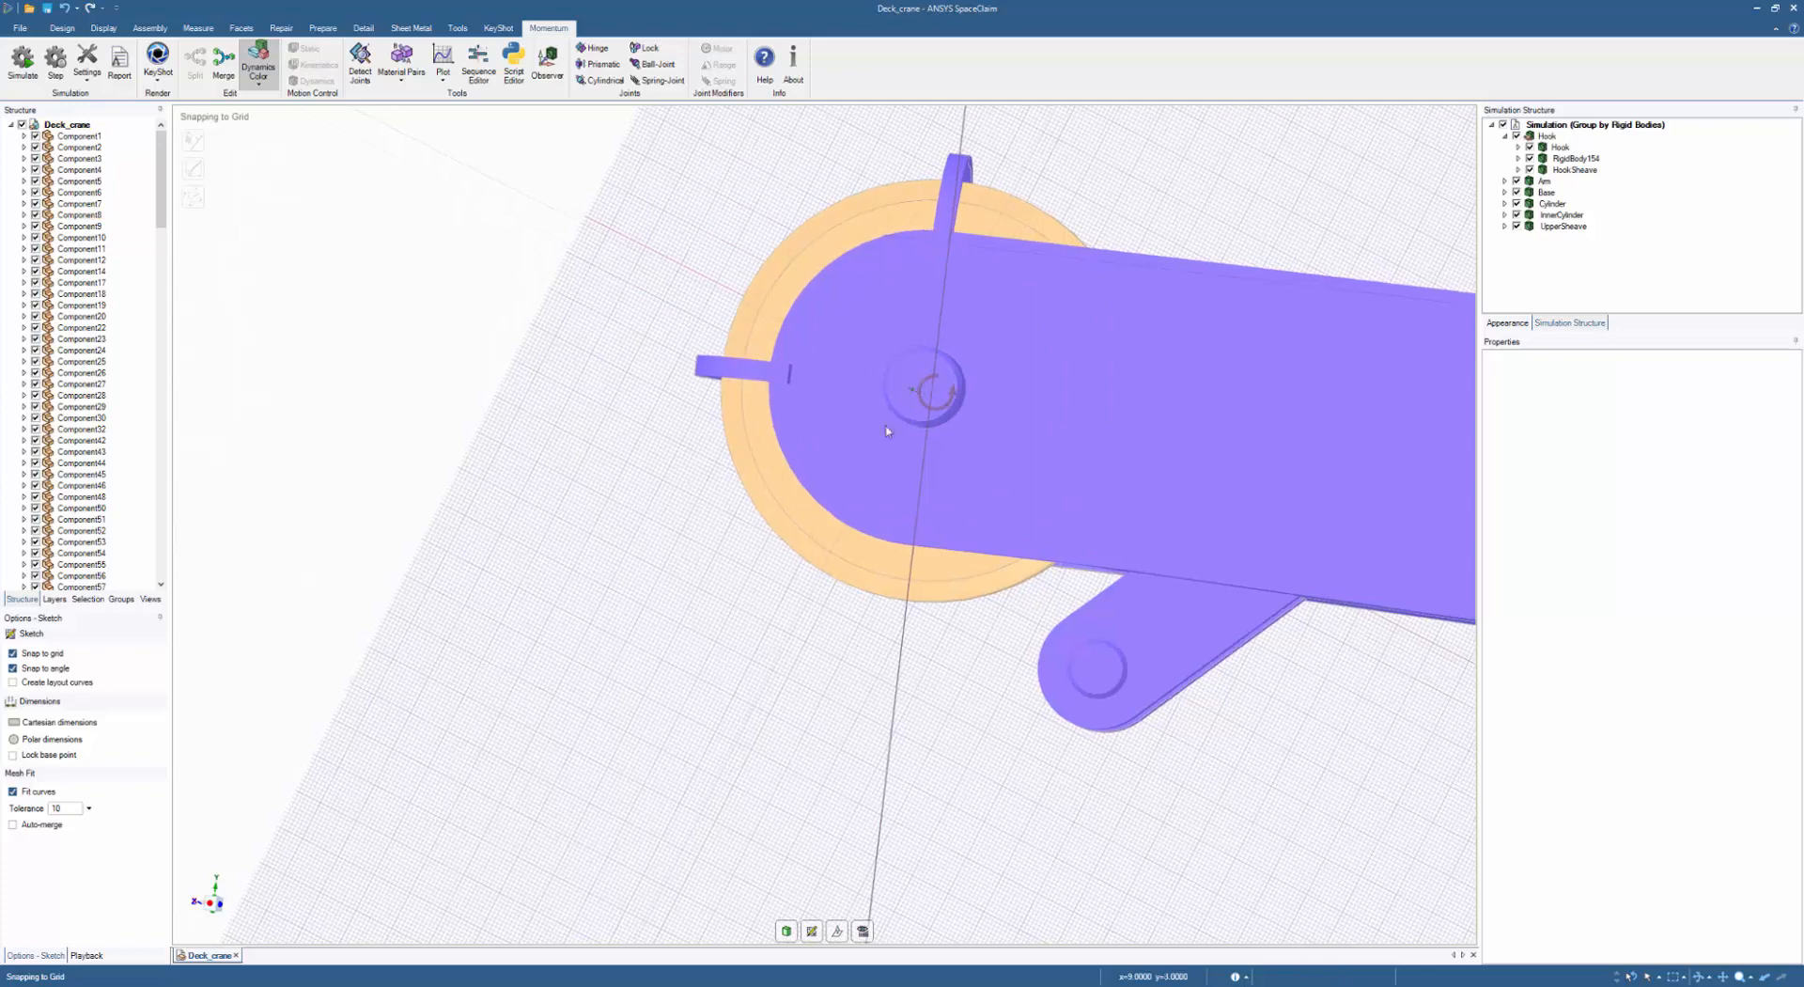
middle_click_drag(893, 456, 898, 444)
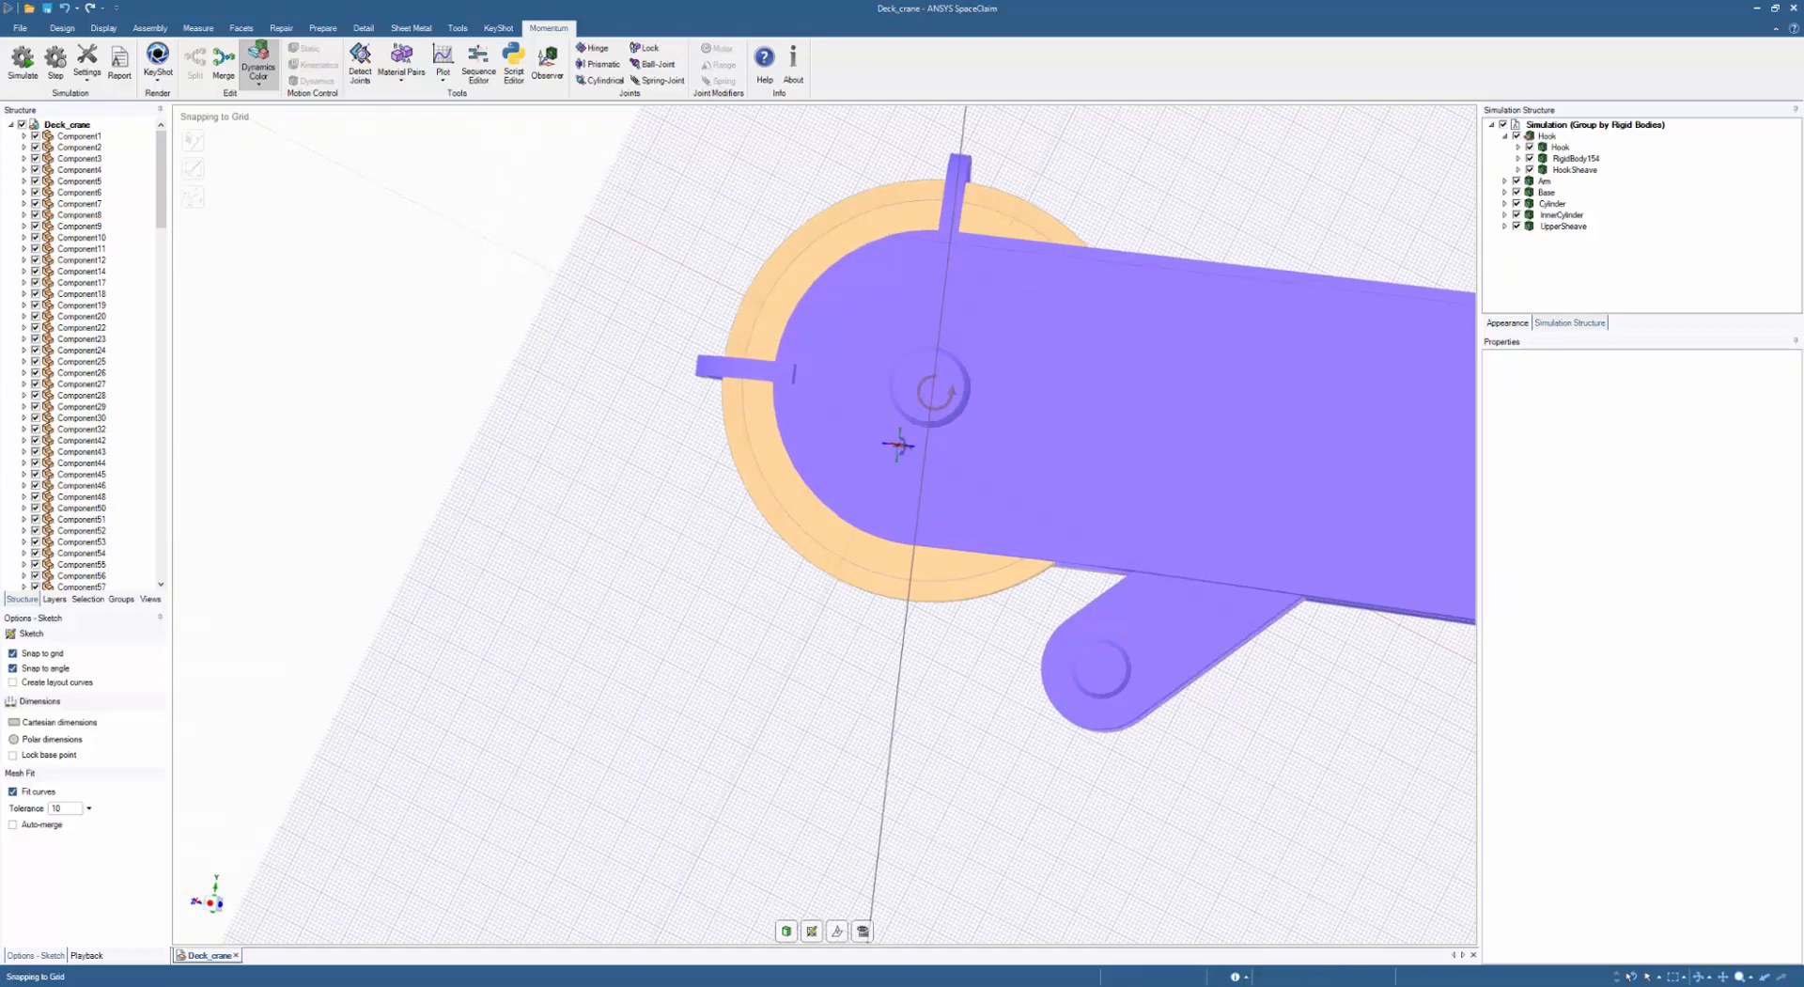
left_click(863, 932)
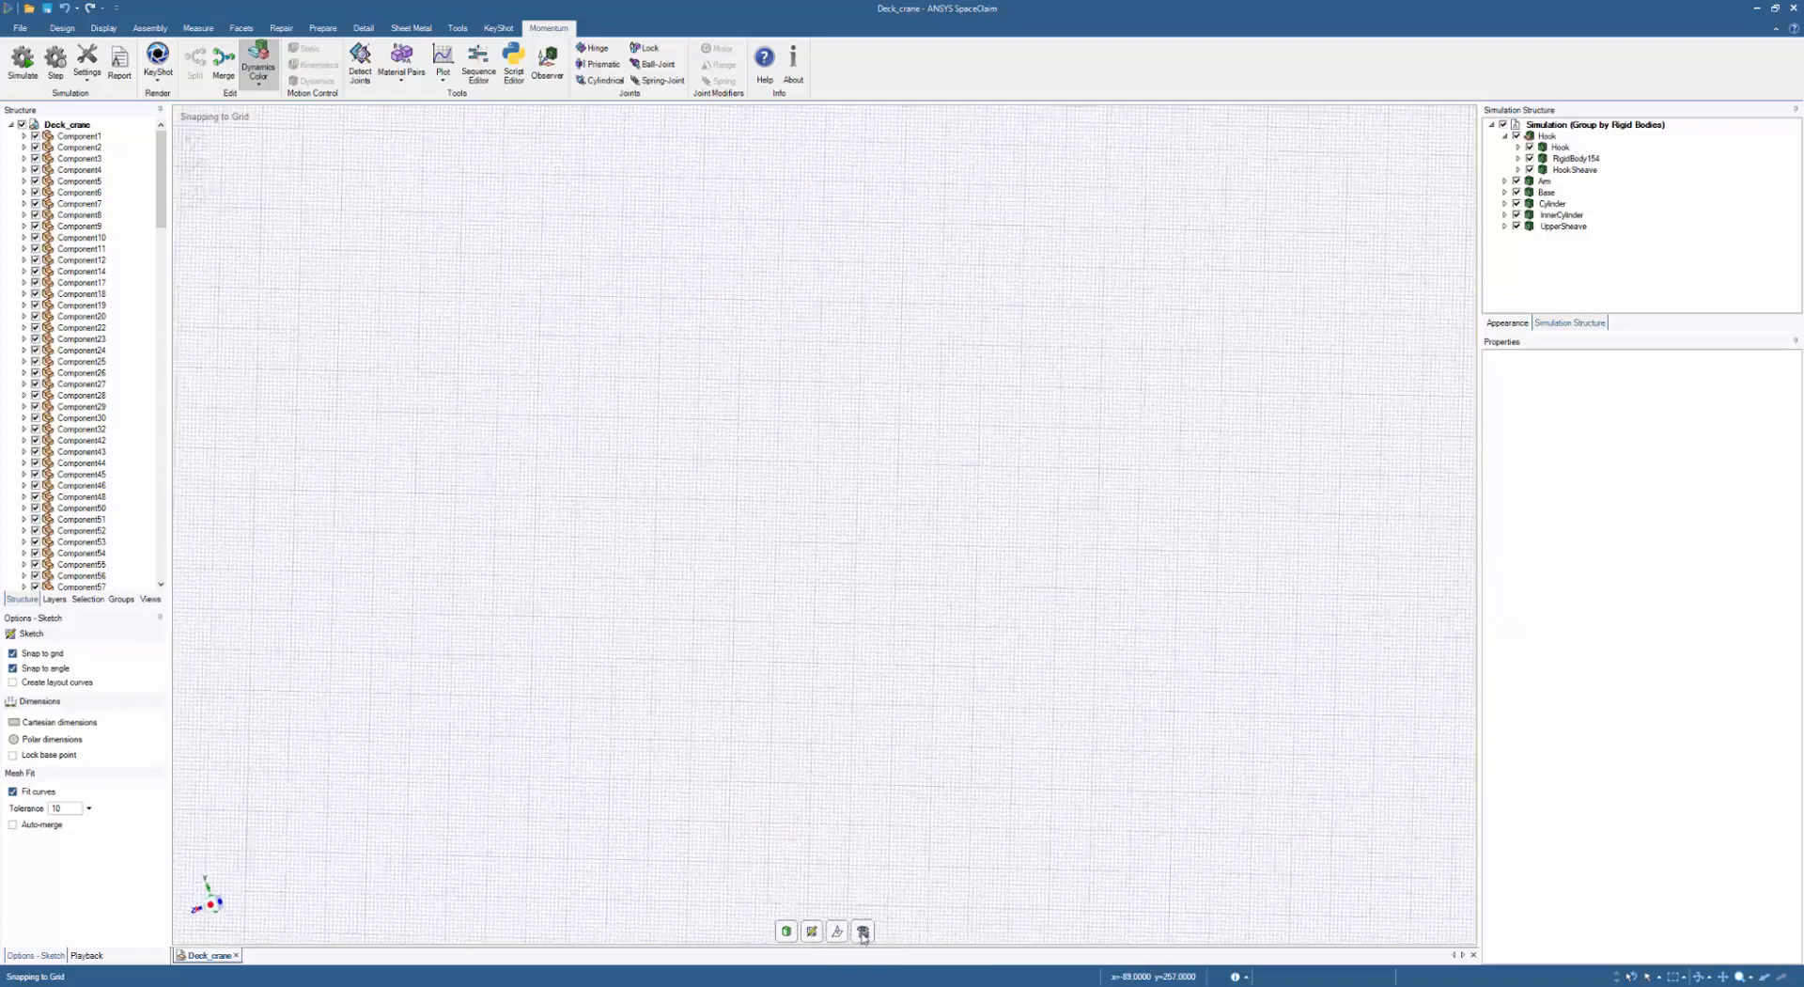
scroll(839, 802, "down", 2)
middle_click_drag(849, 666, 805, 370, "shift")
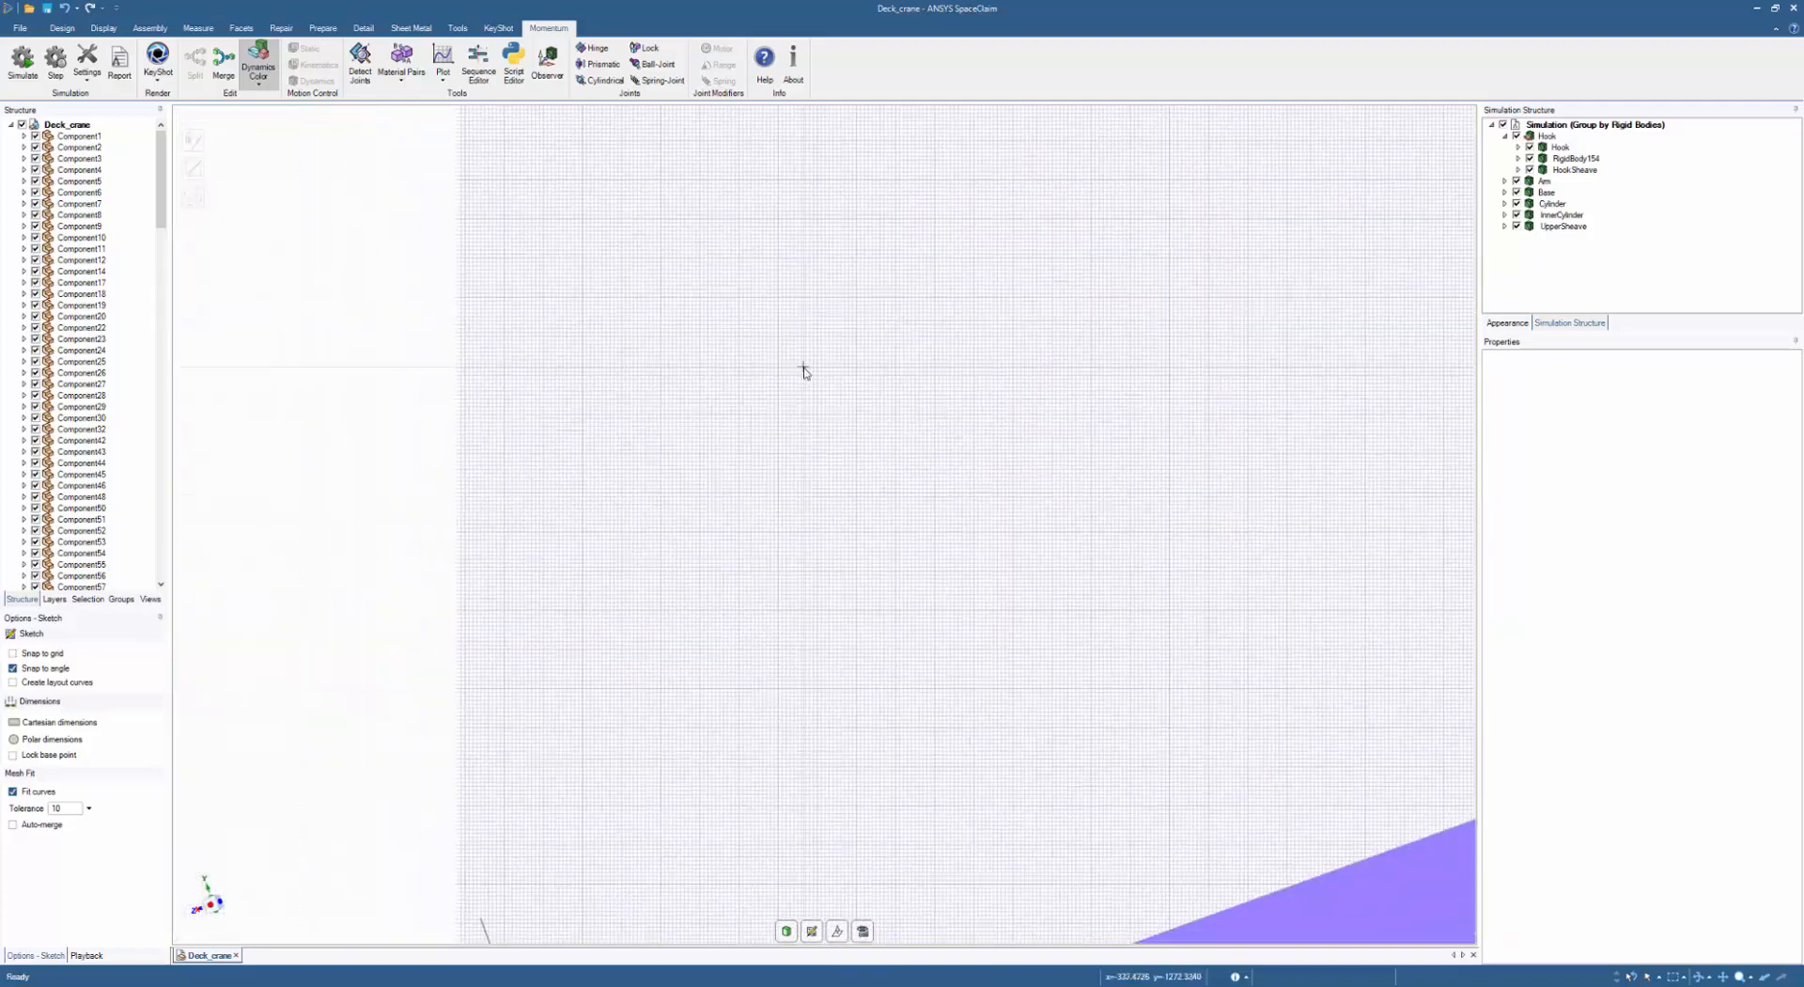
mouse_move(820, 773)
middle_mouse_down("shift")
mouse_move(909, 740)
mouse_move(918, 382)
middle_mouse_up("shift")
scroll(644, 845, "up", 5)
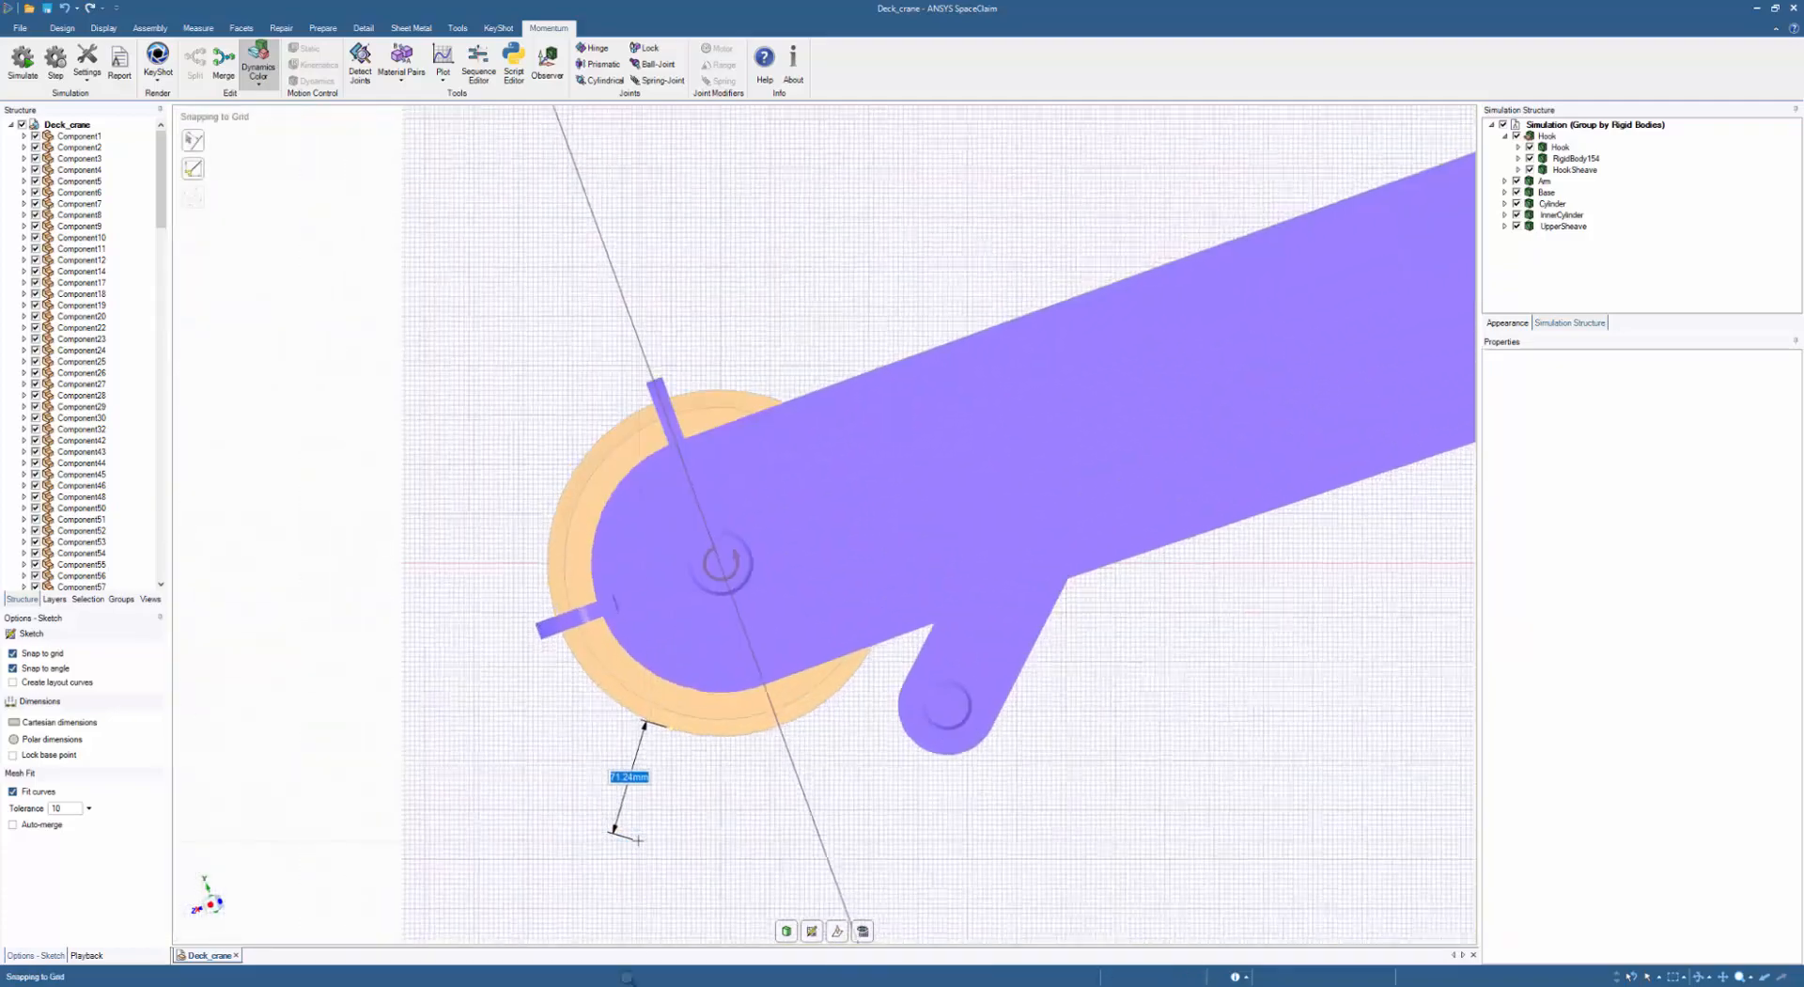
left_click(721, 561)
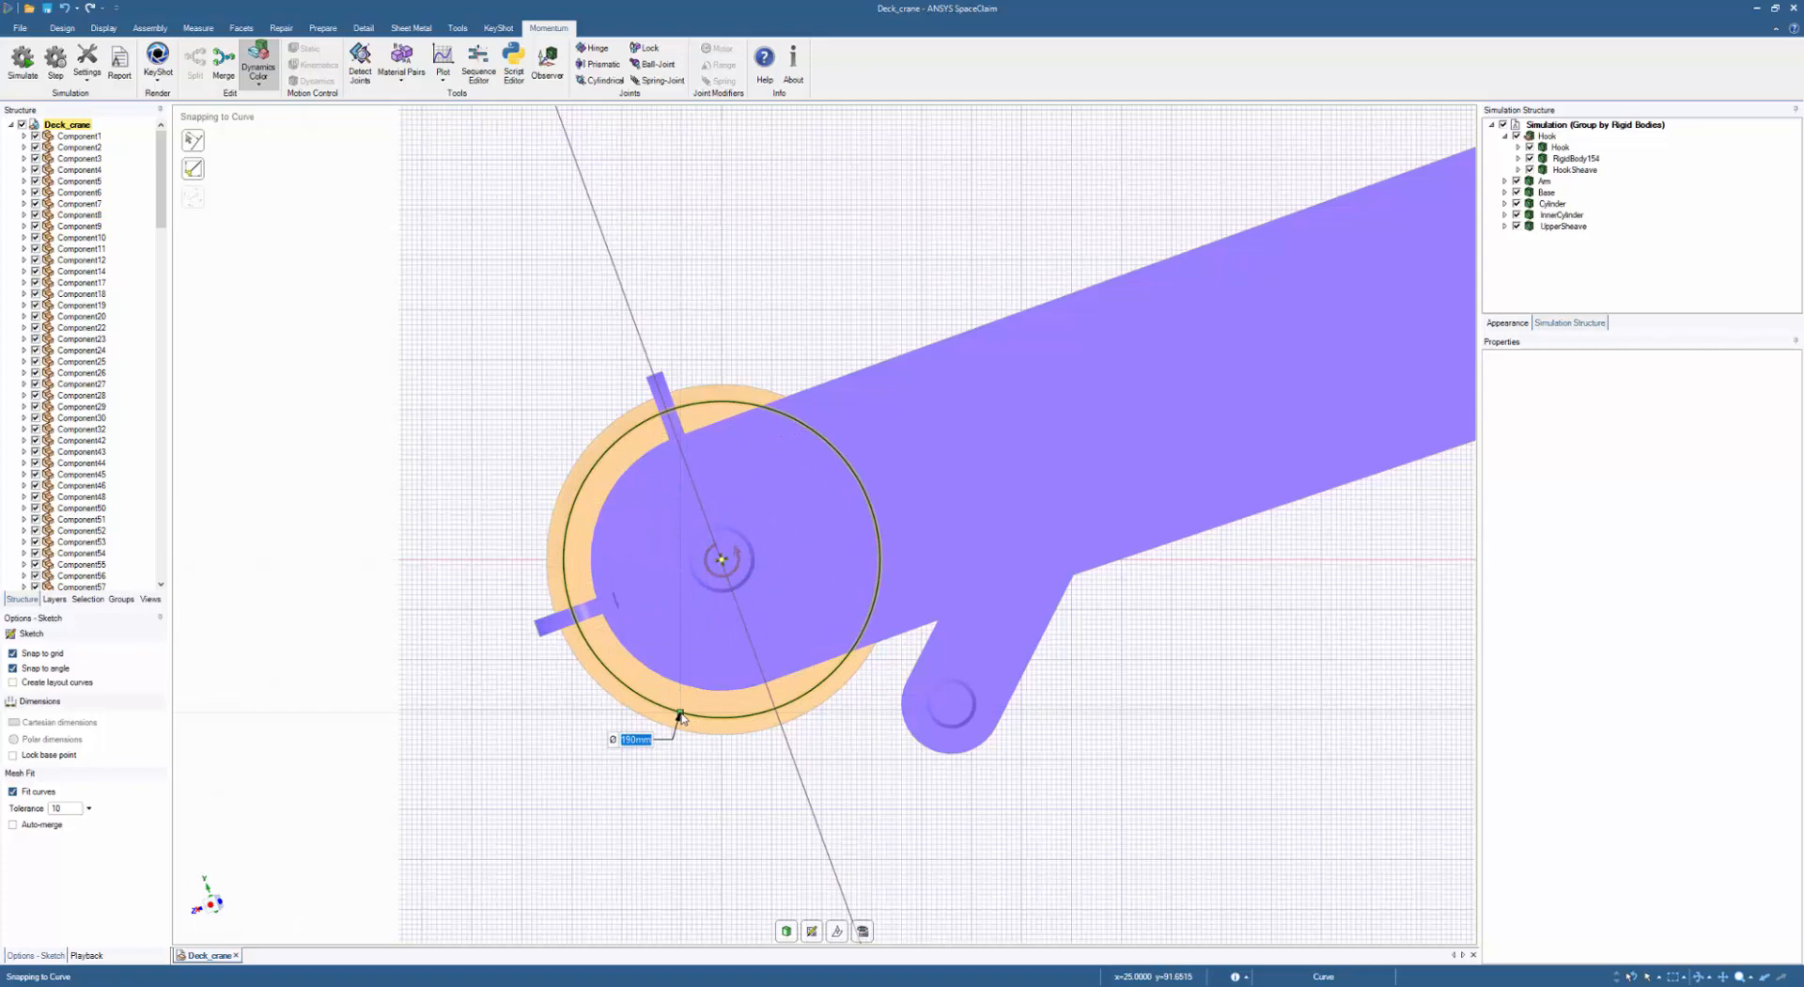
middle_click_drag(877, 504, 575, 216)
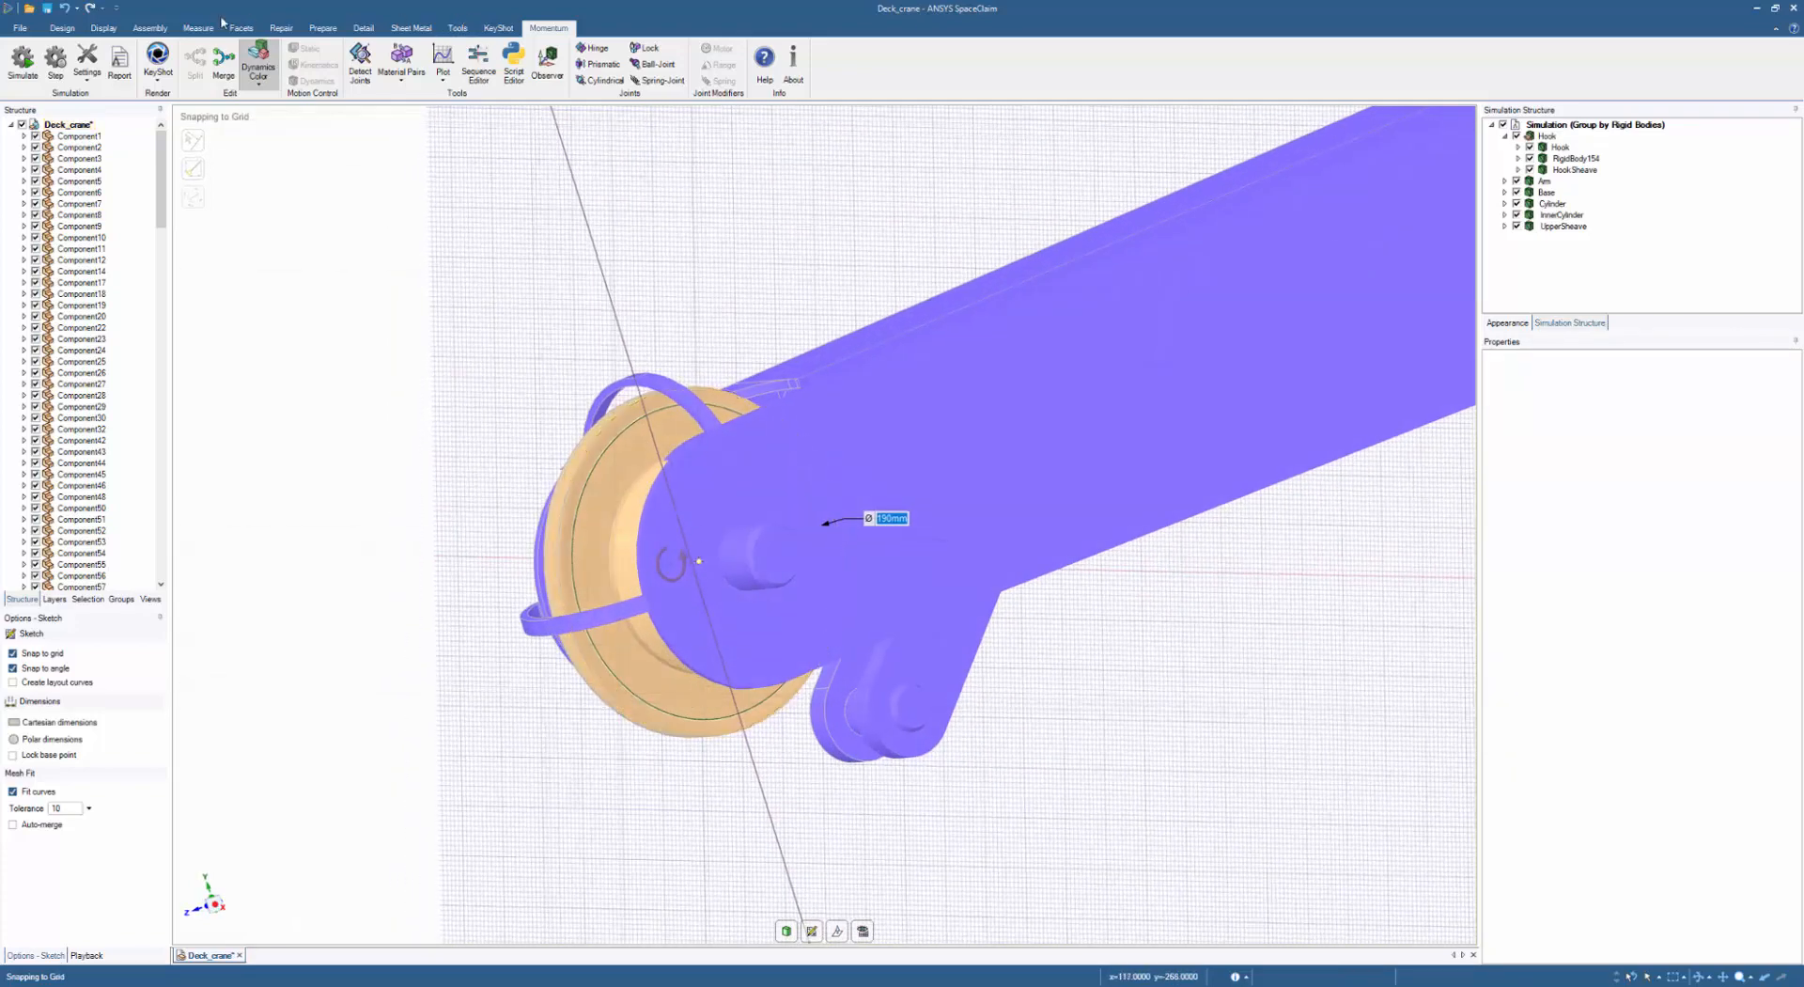
- Pull the circular face beside the upper sheave into a solid disc about 21.67 mm thick
left_click(62, 29)
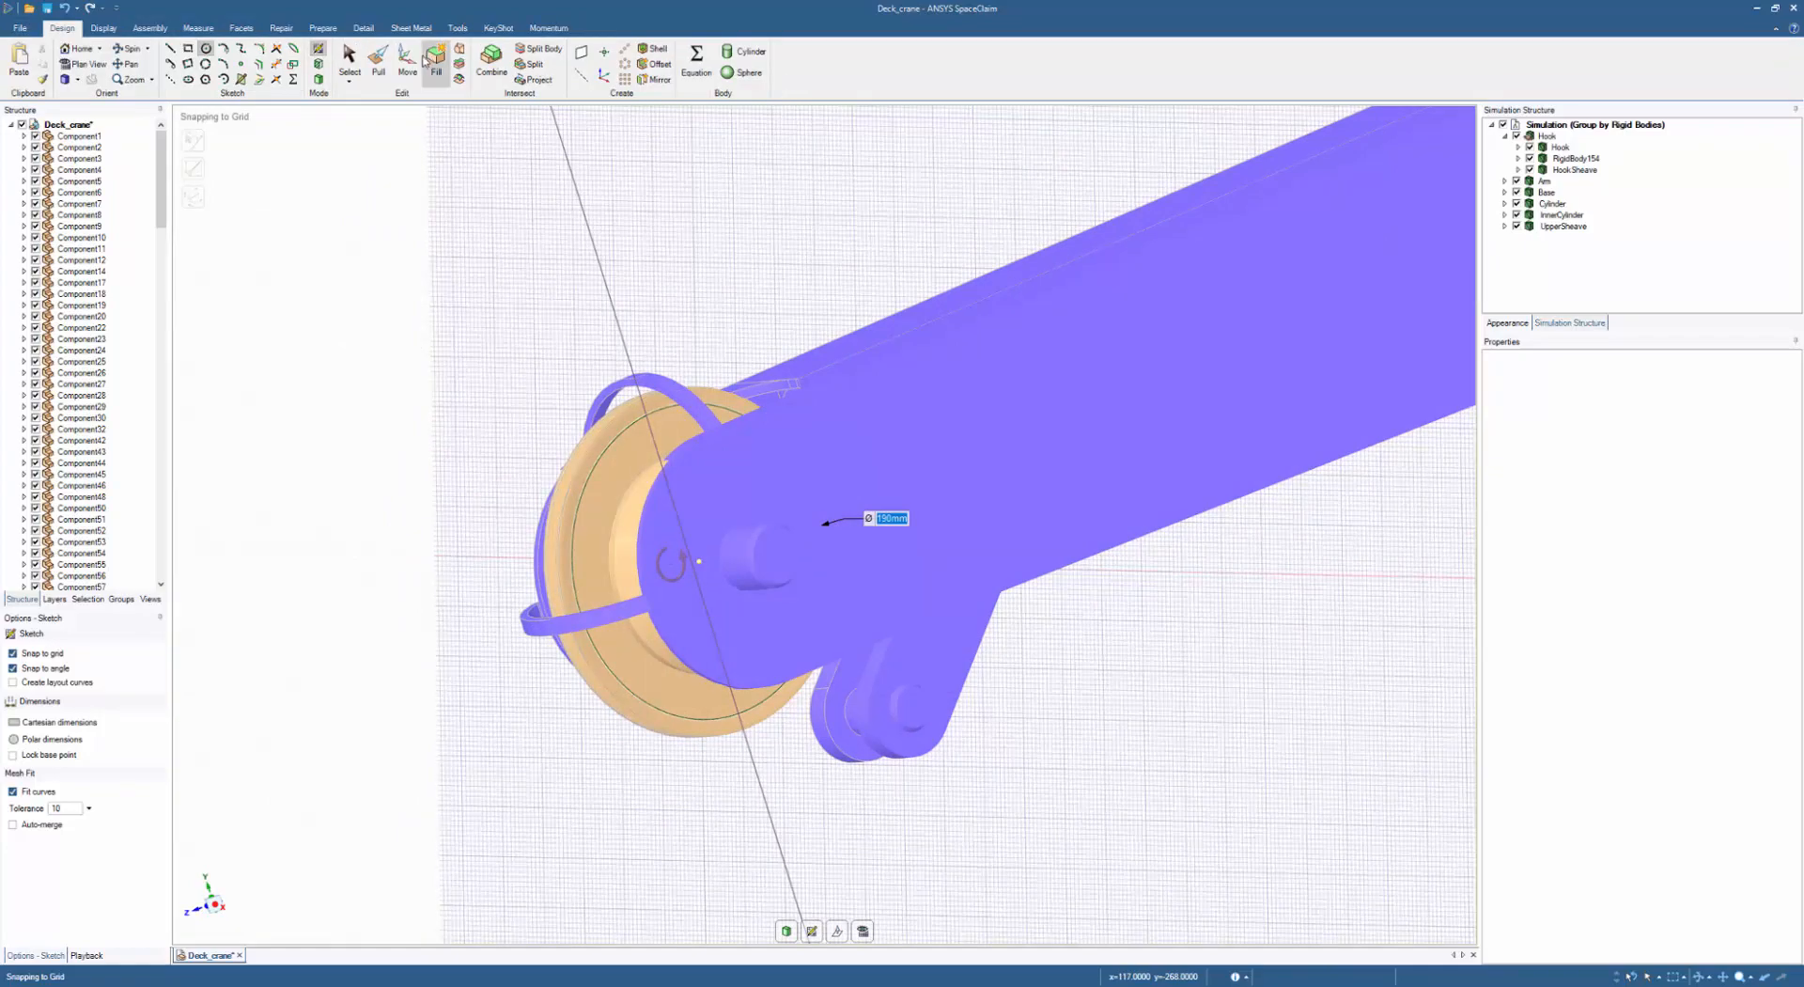
left_click(379, 58)
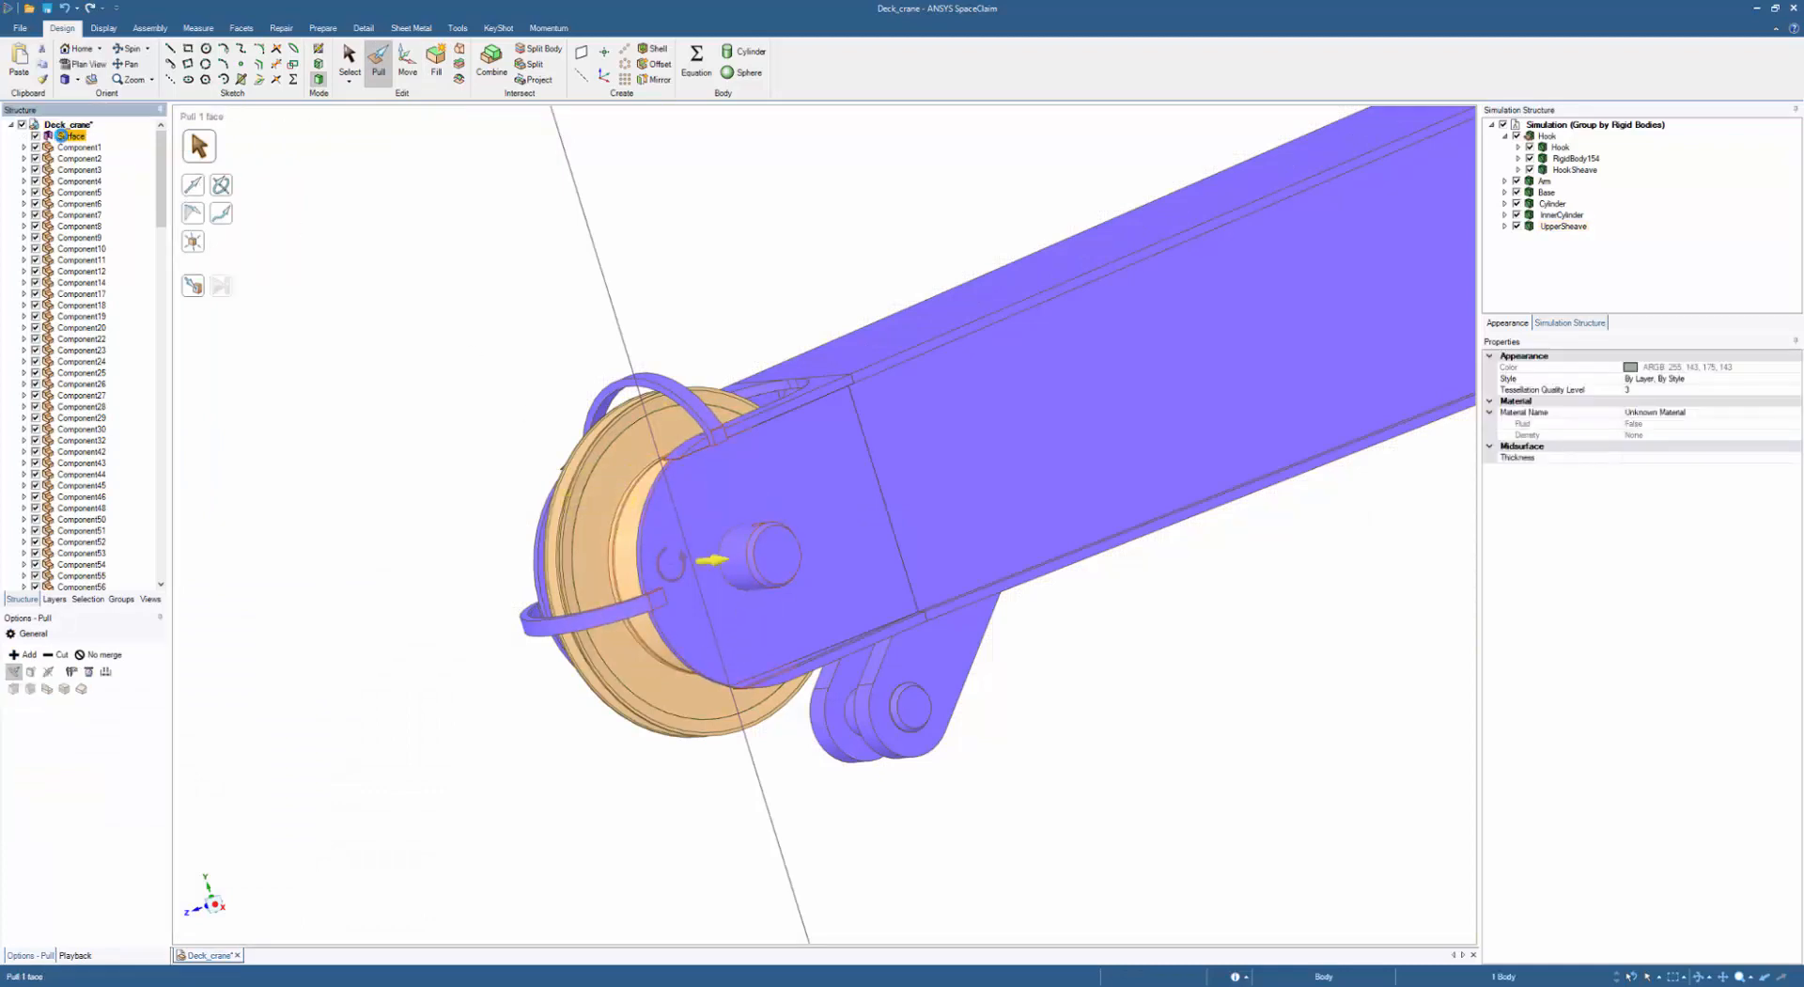
middle_click_drag(575, 440, 633, 472)
left_click_drag(649, 465, 661, 480)
middle_click_drag(661, 480, 736, 455)
scroll(736, 455, "up", 4)
middle_click_drag(733, 528, 688, 531)
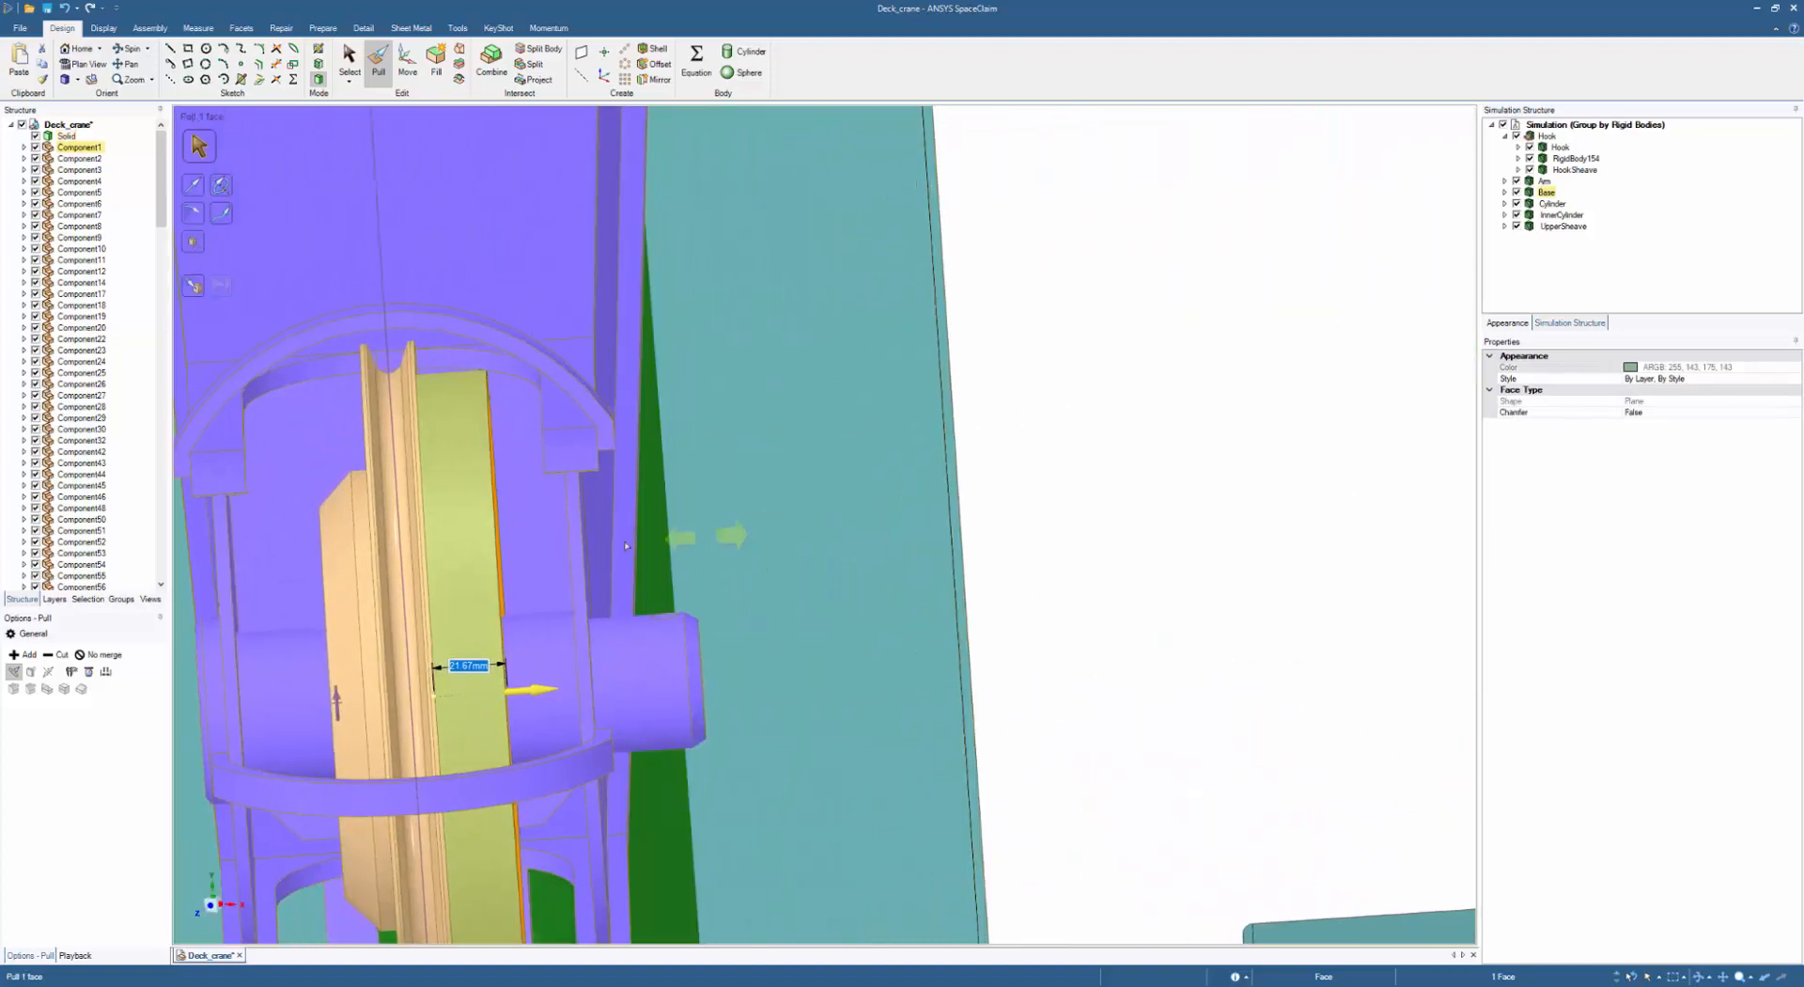
- Move the solid disc along the sheave's axis until it sits roughly centred inside the upper sheave
key("m")
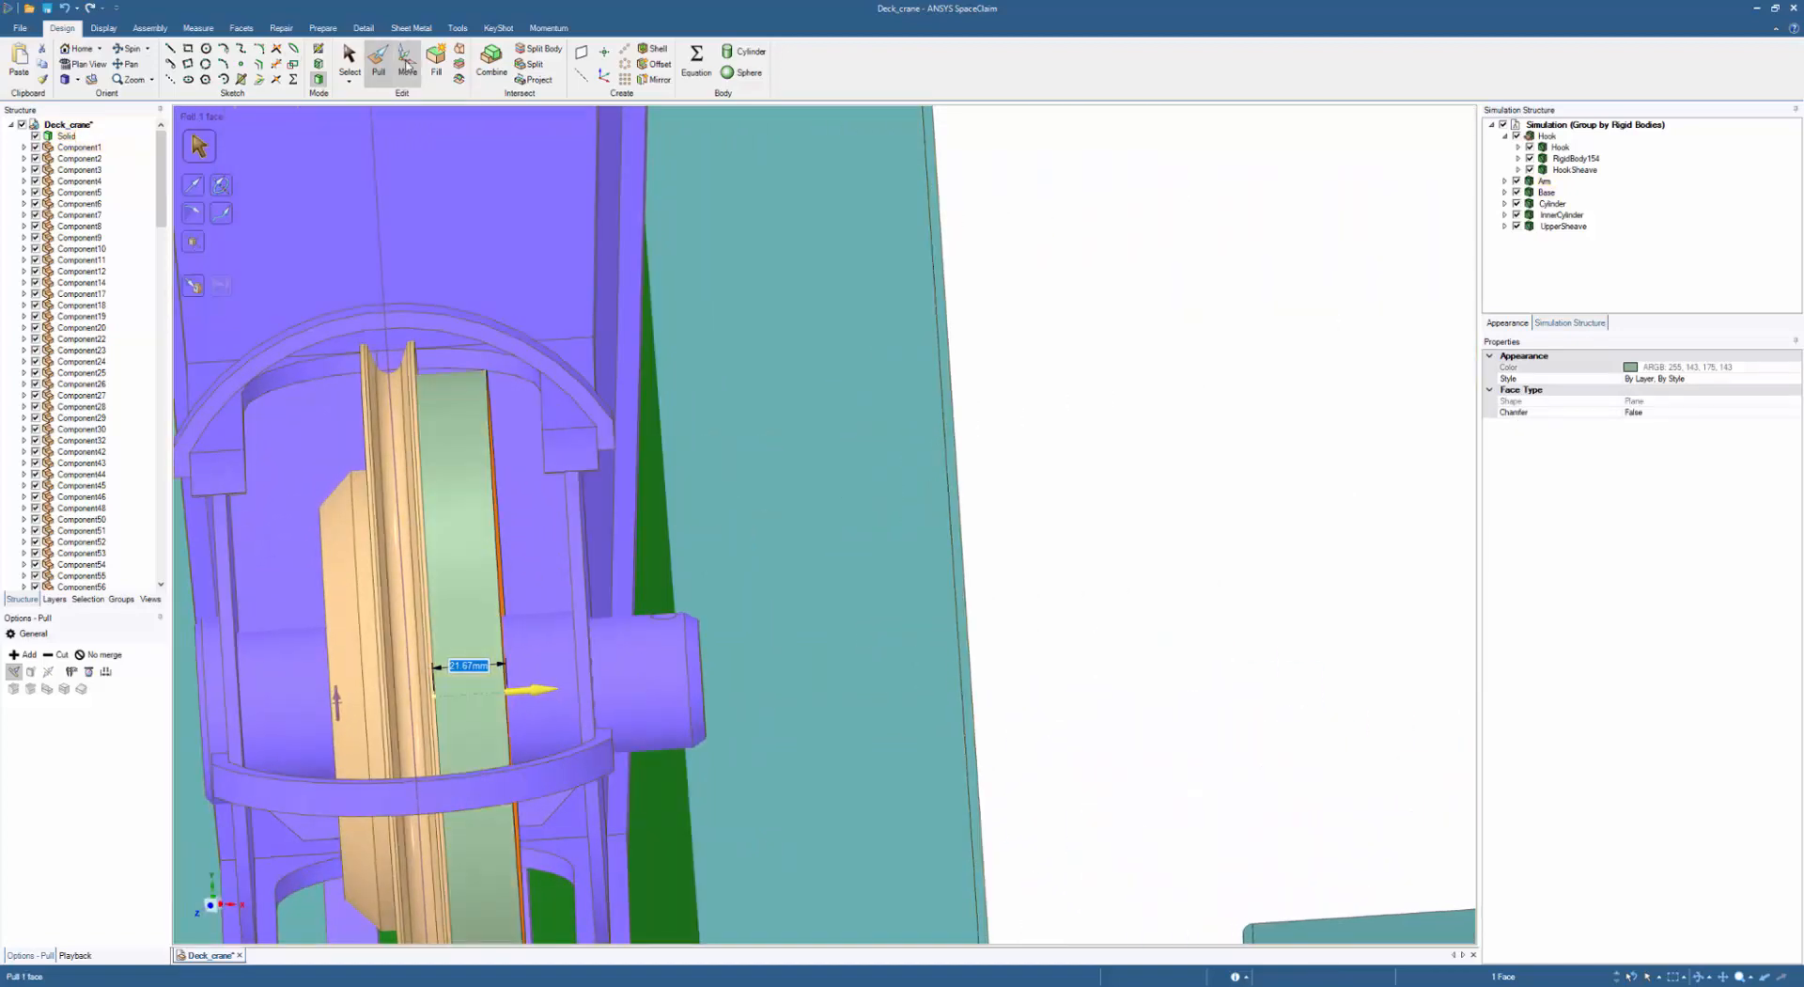
triple_click(445, 509)
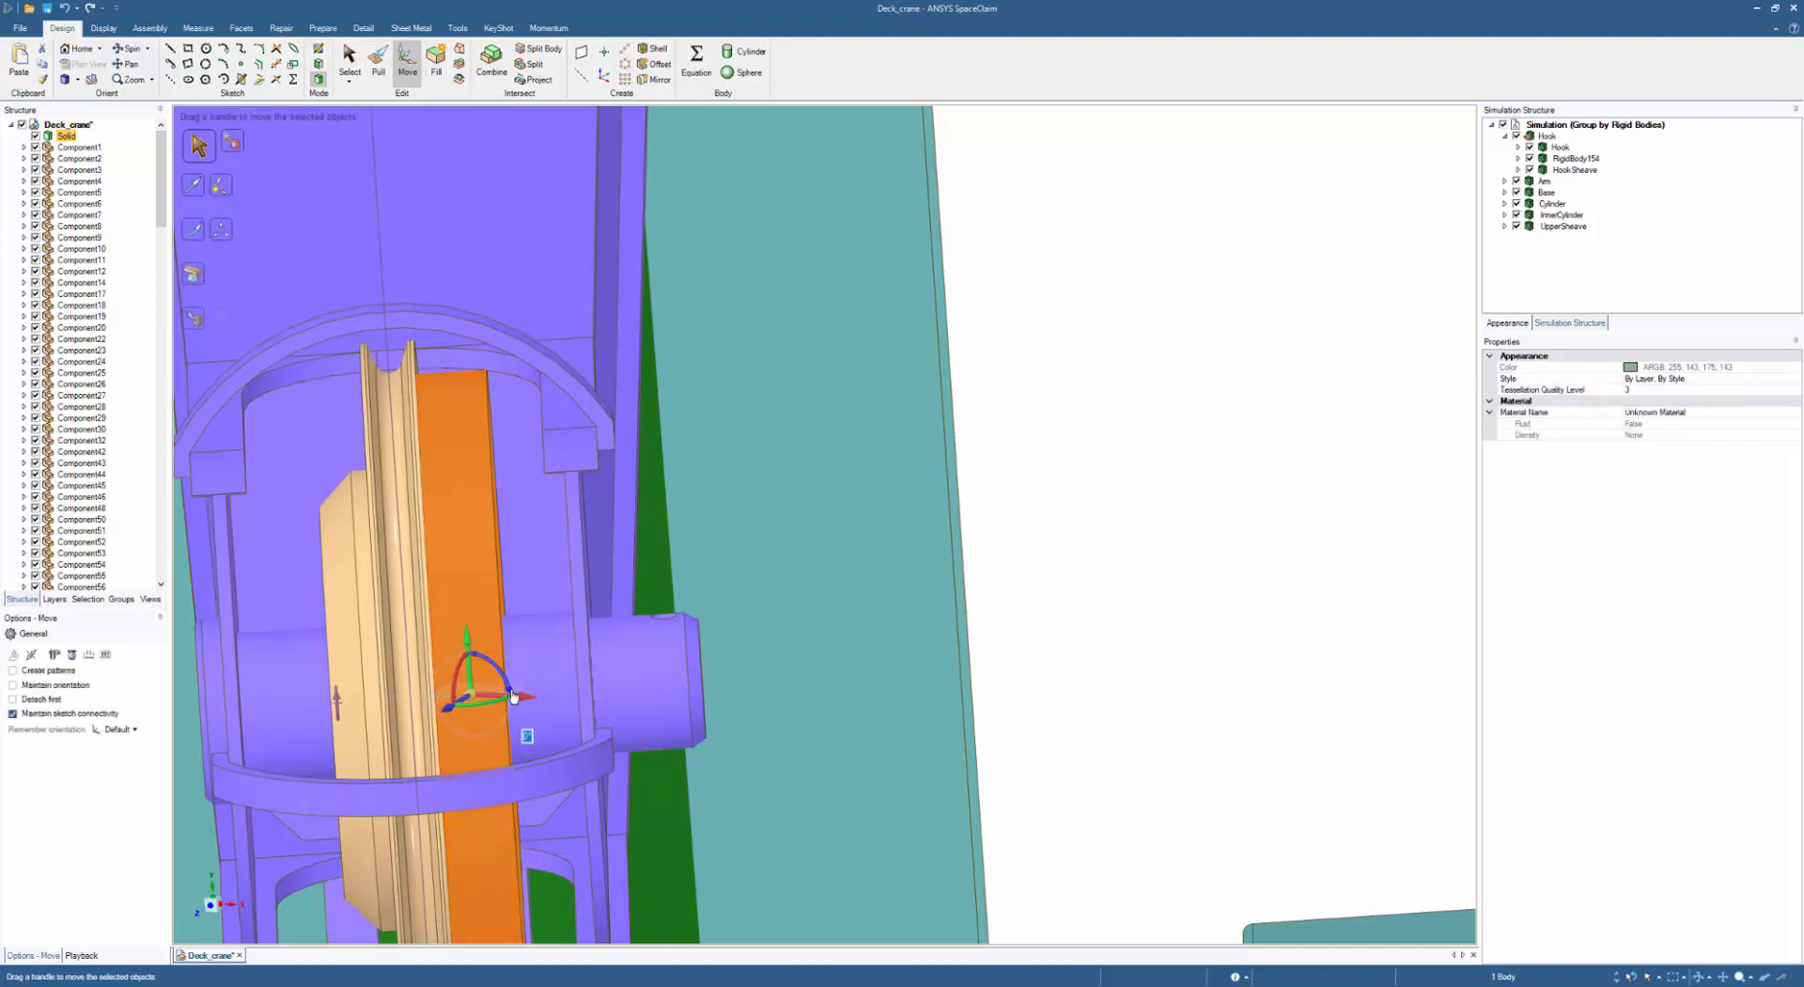
left_click(230, 193)
left_click(461, 461)
left_click_drag(531, 695, 475, 708)
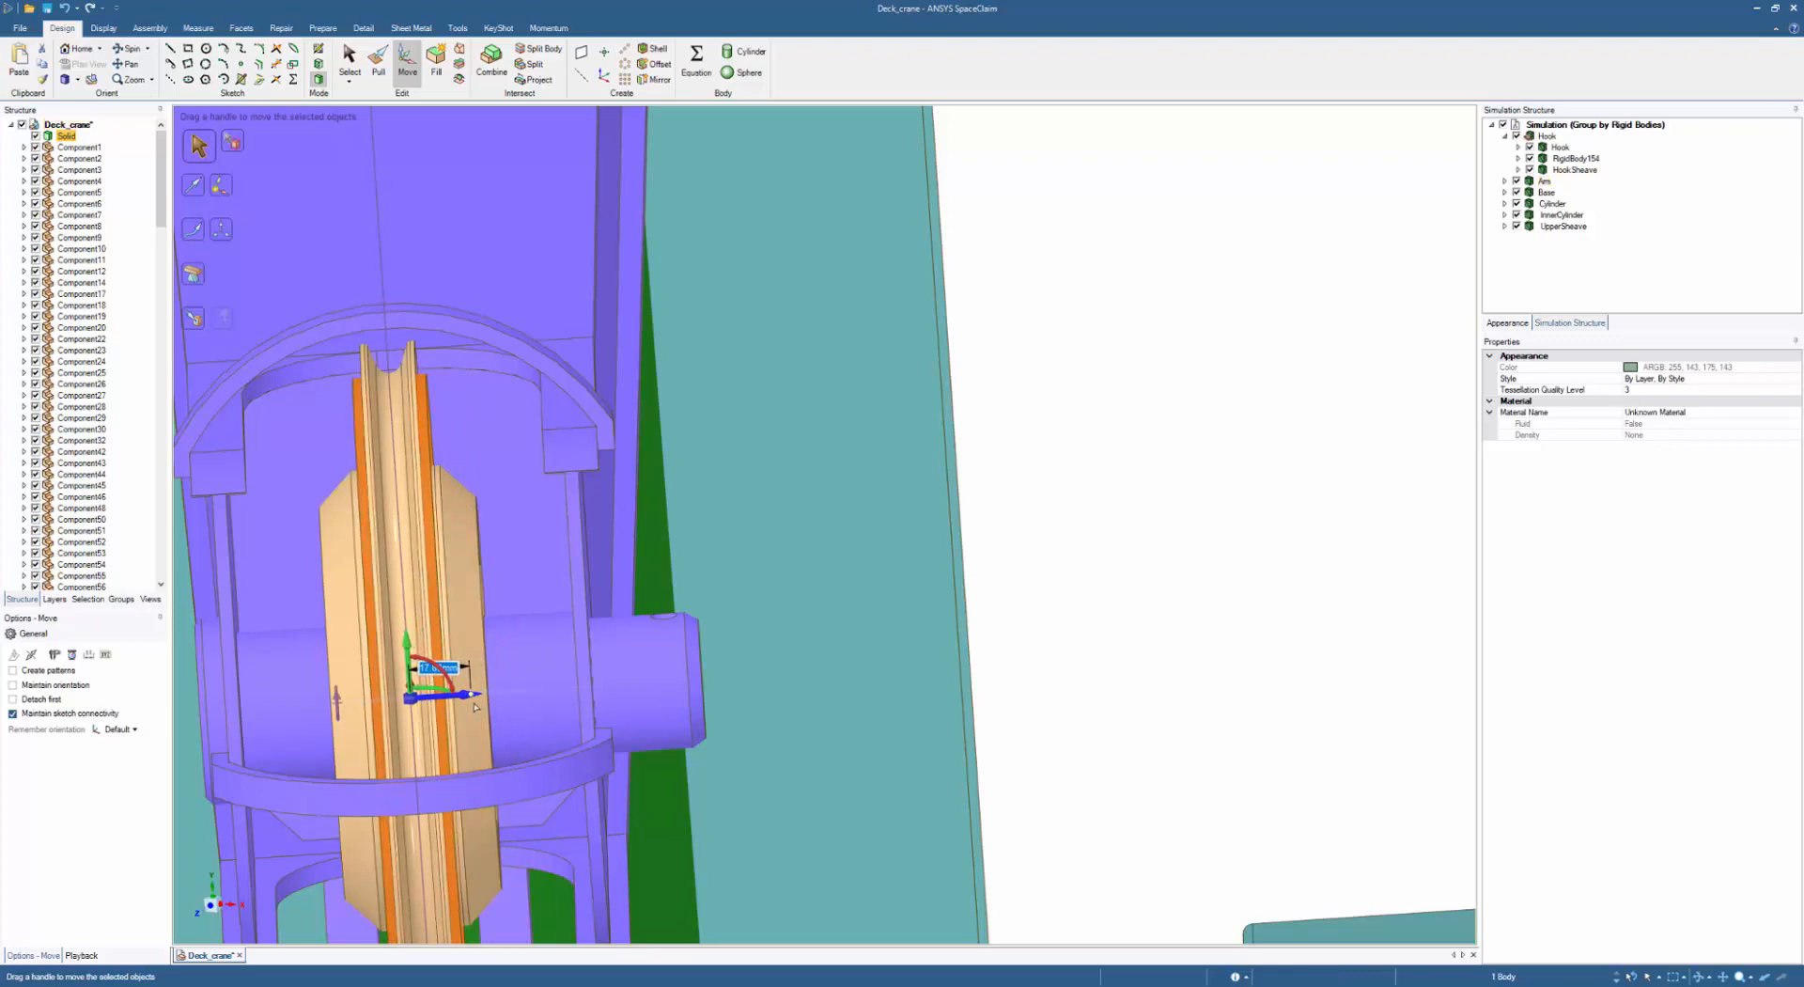
- Pull both flat faces of the disc inward by about 2.97 mm each to make it thinner
middle_click_drag(502, 742, 420, 513)
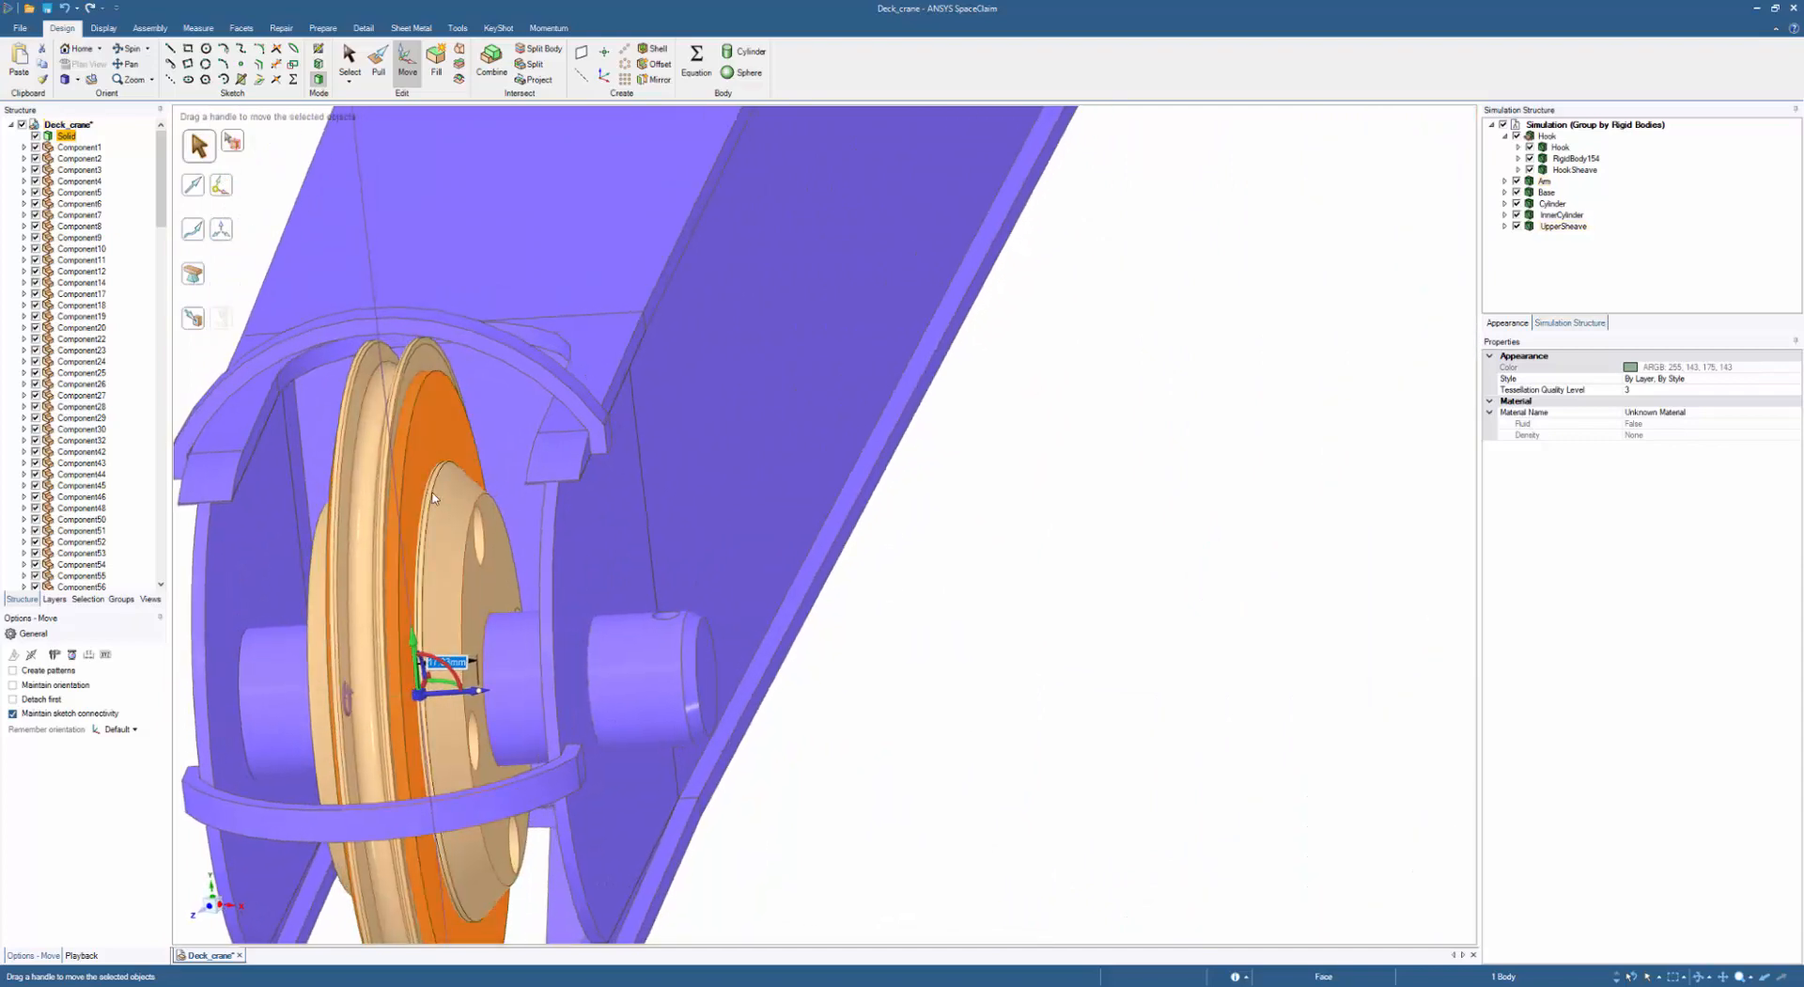
left_click(434, 432)
middle_click_drag(414, 456, 399, 696)
left_click(306, 444, "ctrl")
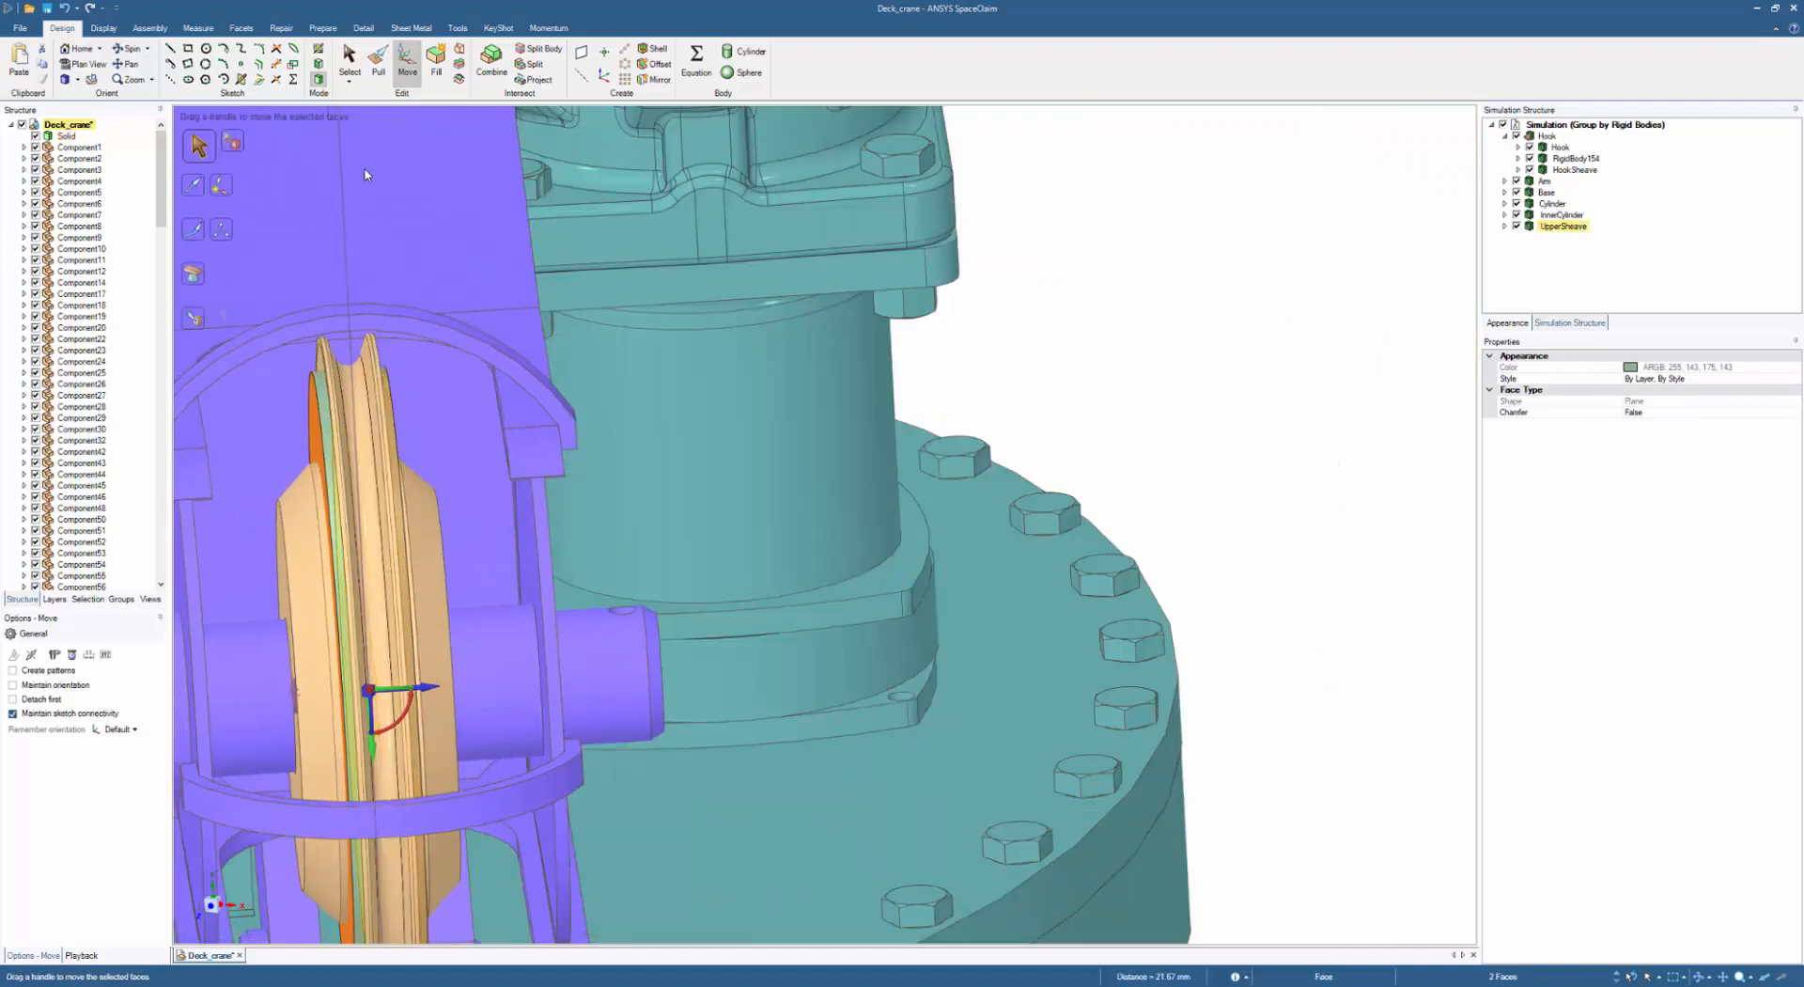
left_click(378, 64)
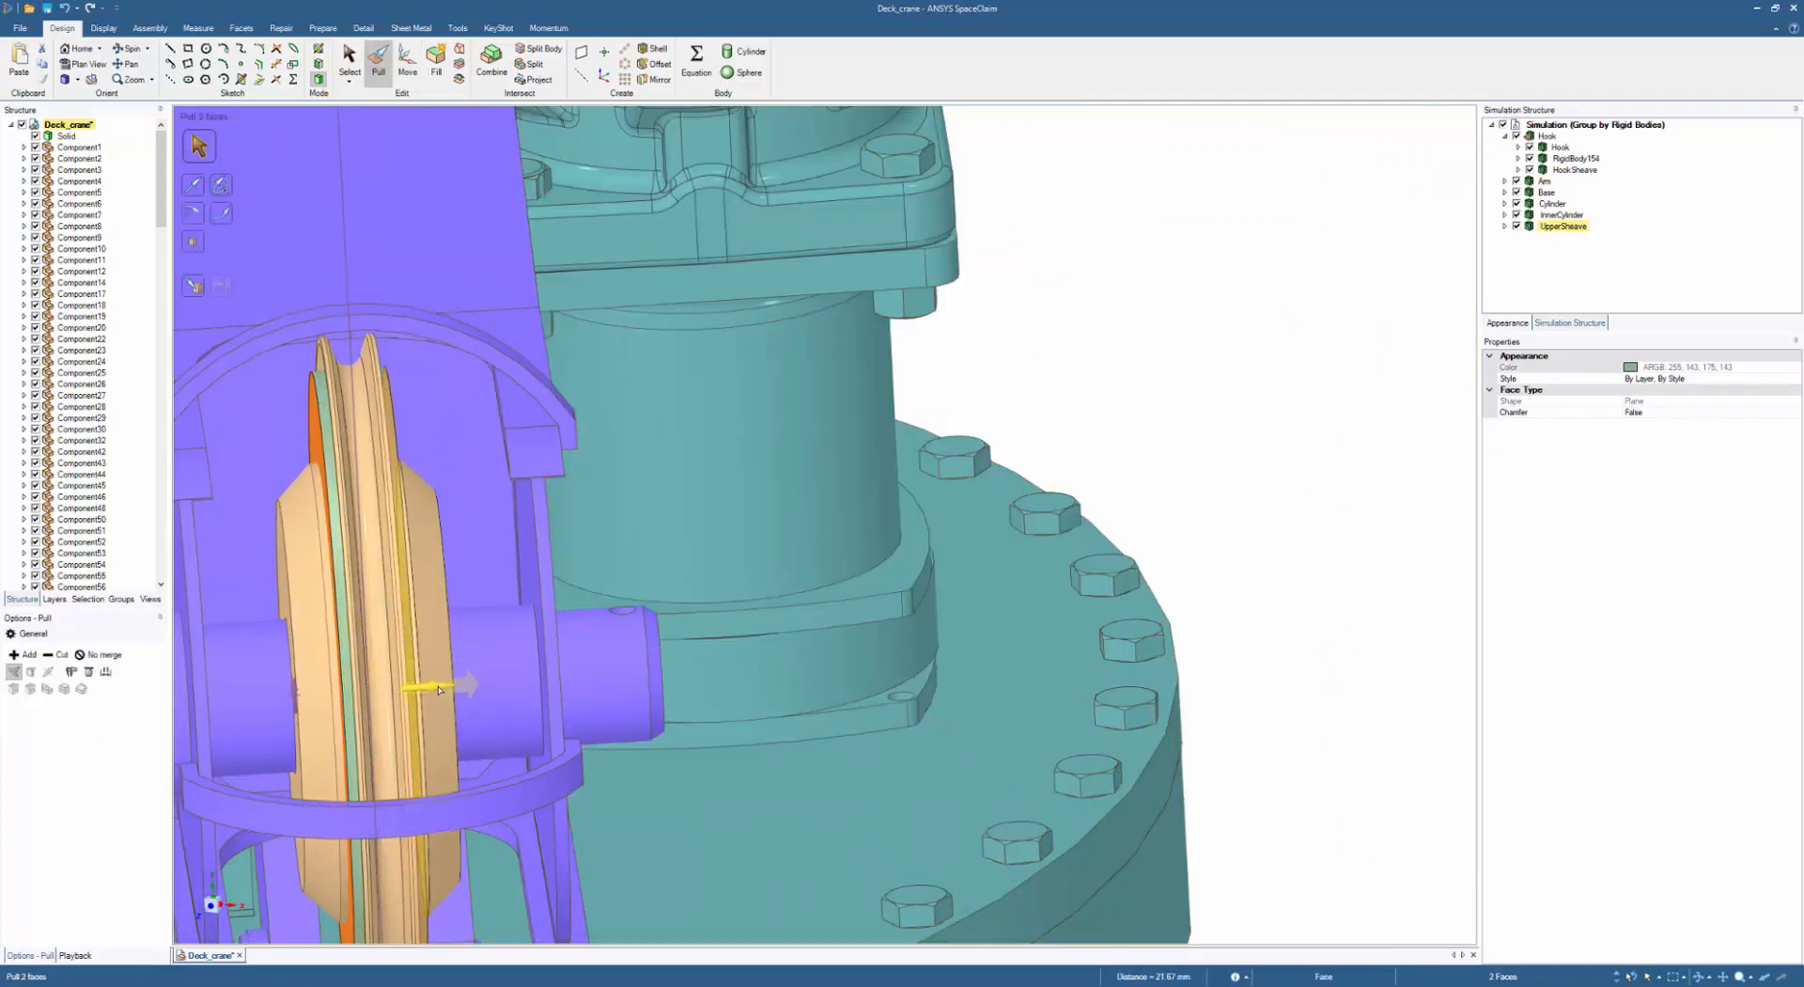
left_click_drag(439, 689, 428, 692)
mouse_move(435, 696)
middle_mouse_down()
mouse_move(406, 684)
mouse_move(459, 690)
mouse_move(405, 681)
middle_mouse_up()
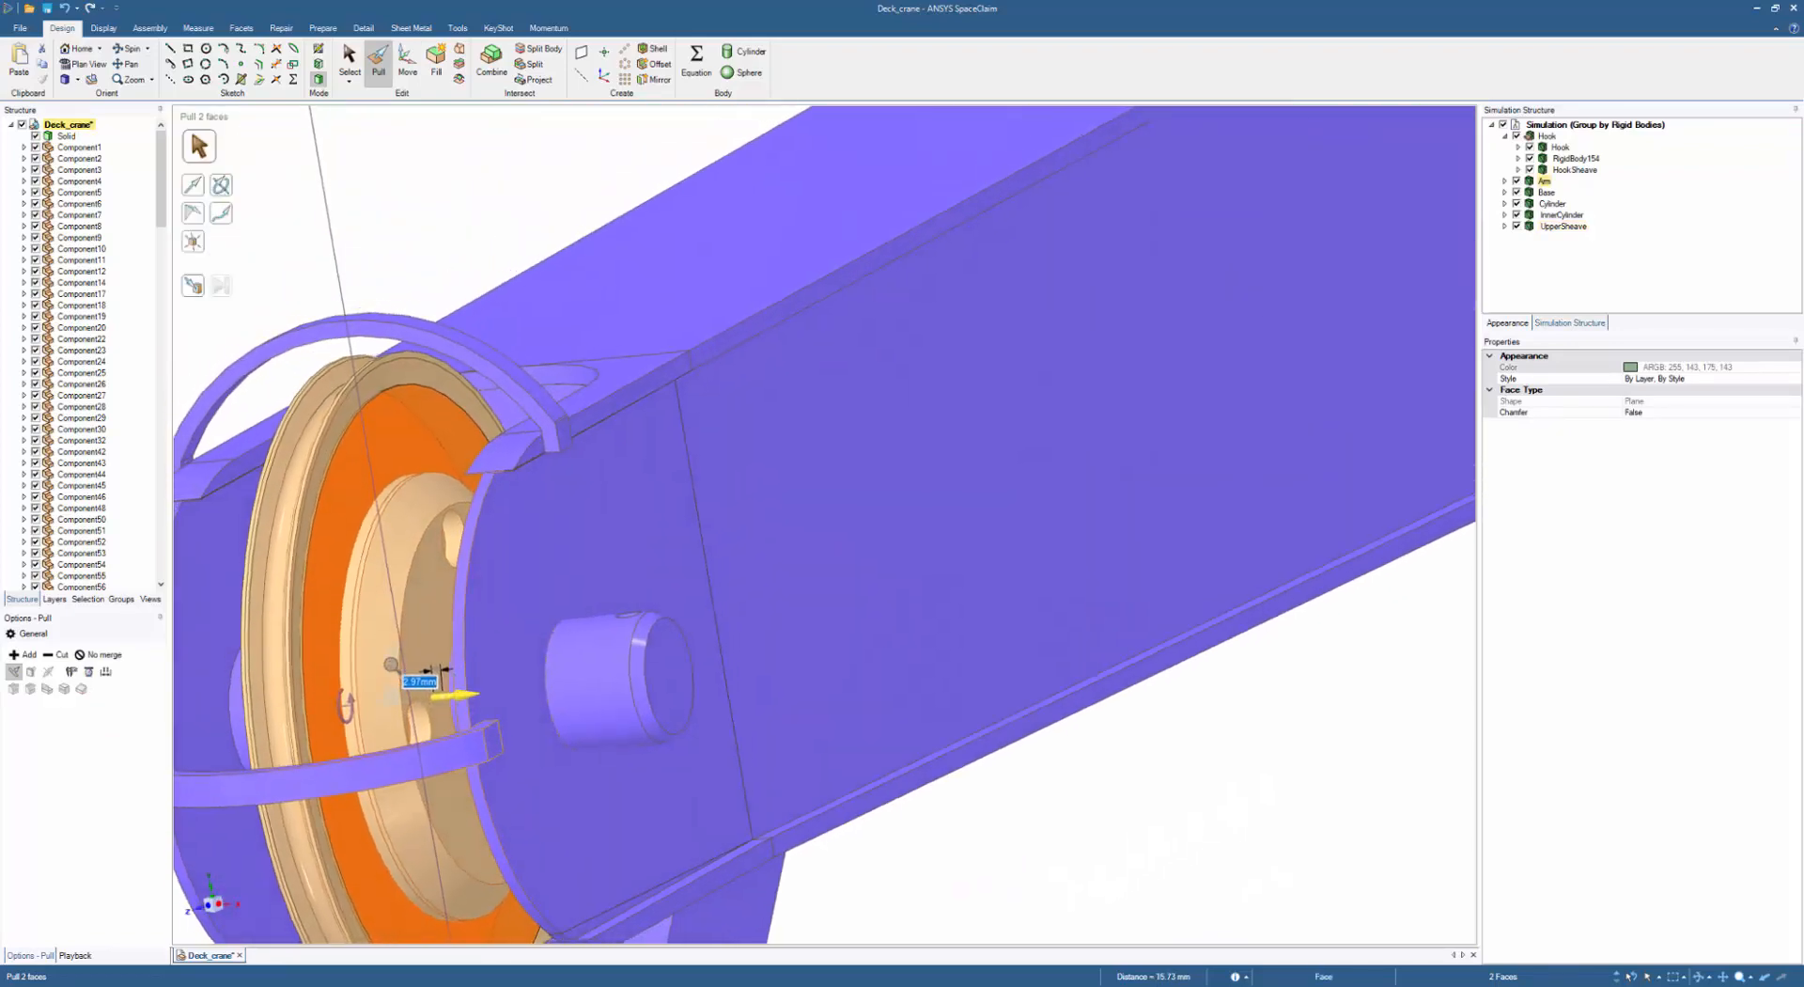
scroll(404, 681, "down", 2)
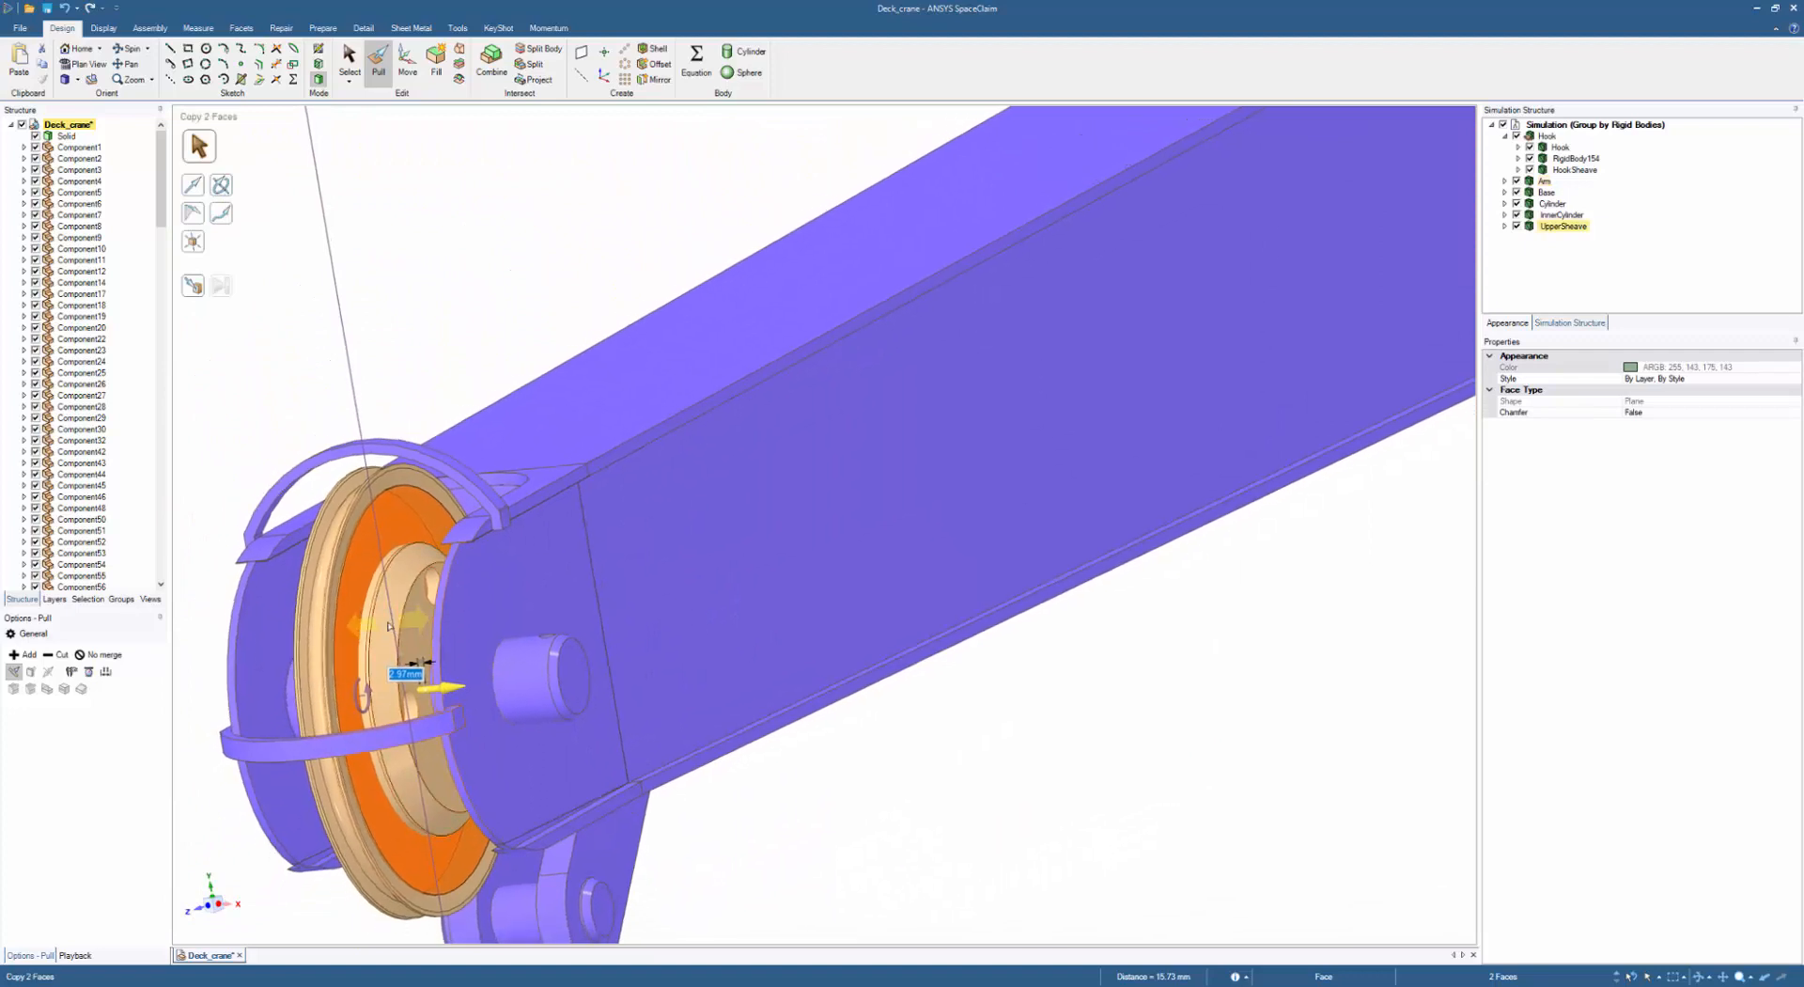
- Move the disc solid into a new component and identify its rigid body in the simulation structure
left_click(66, 135)
right_click(79, 136)
left_click(91, 161)
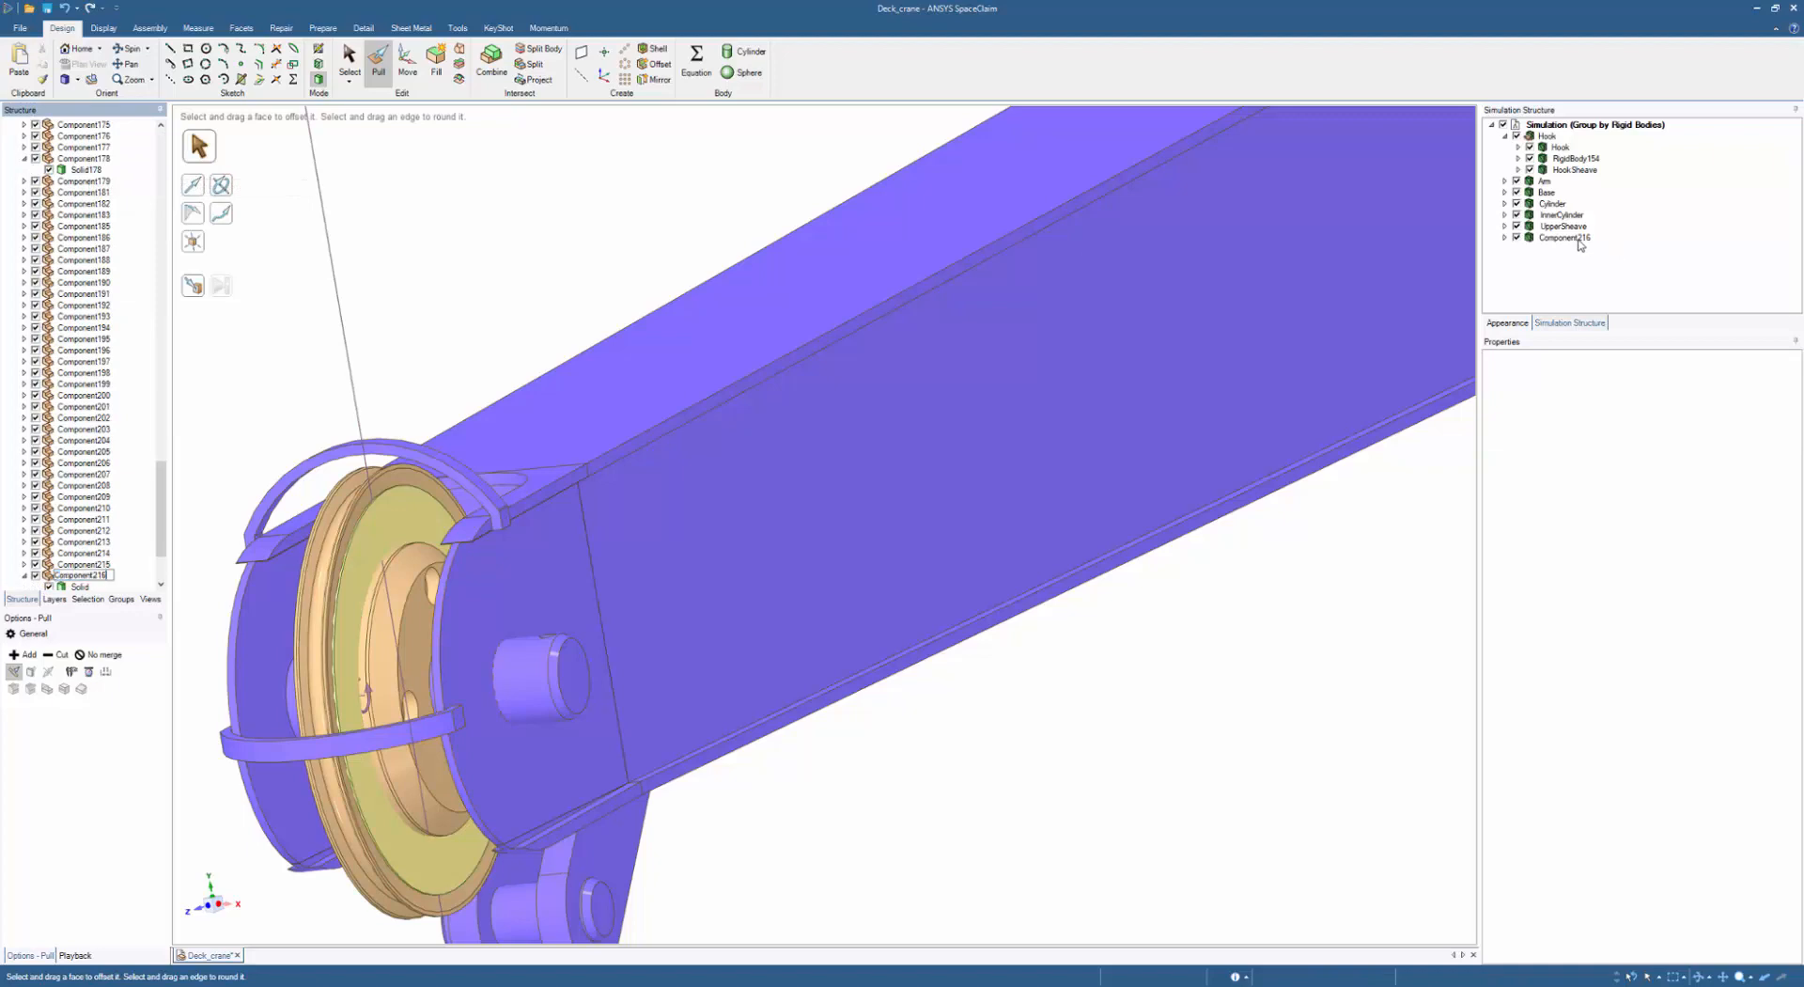
left_click(1565, 238)
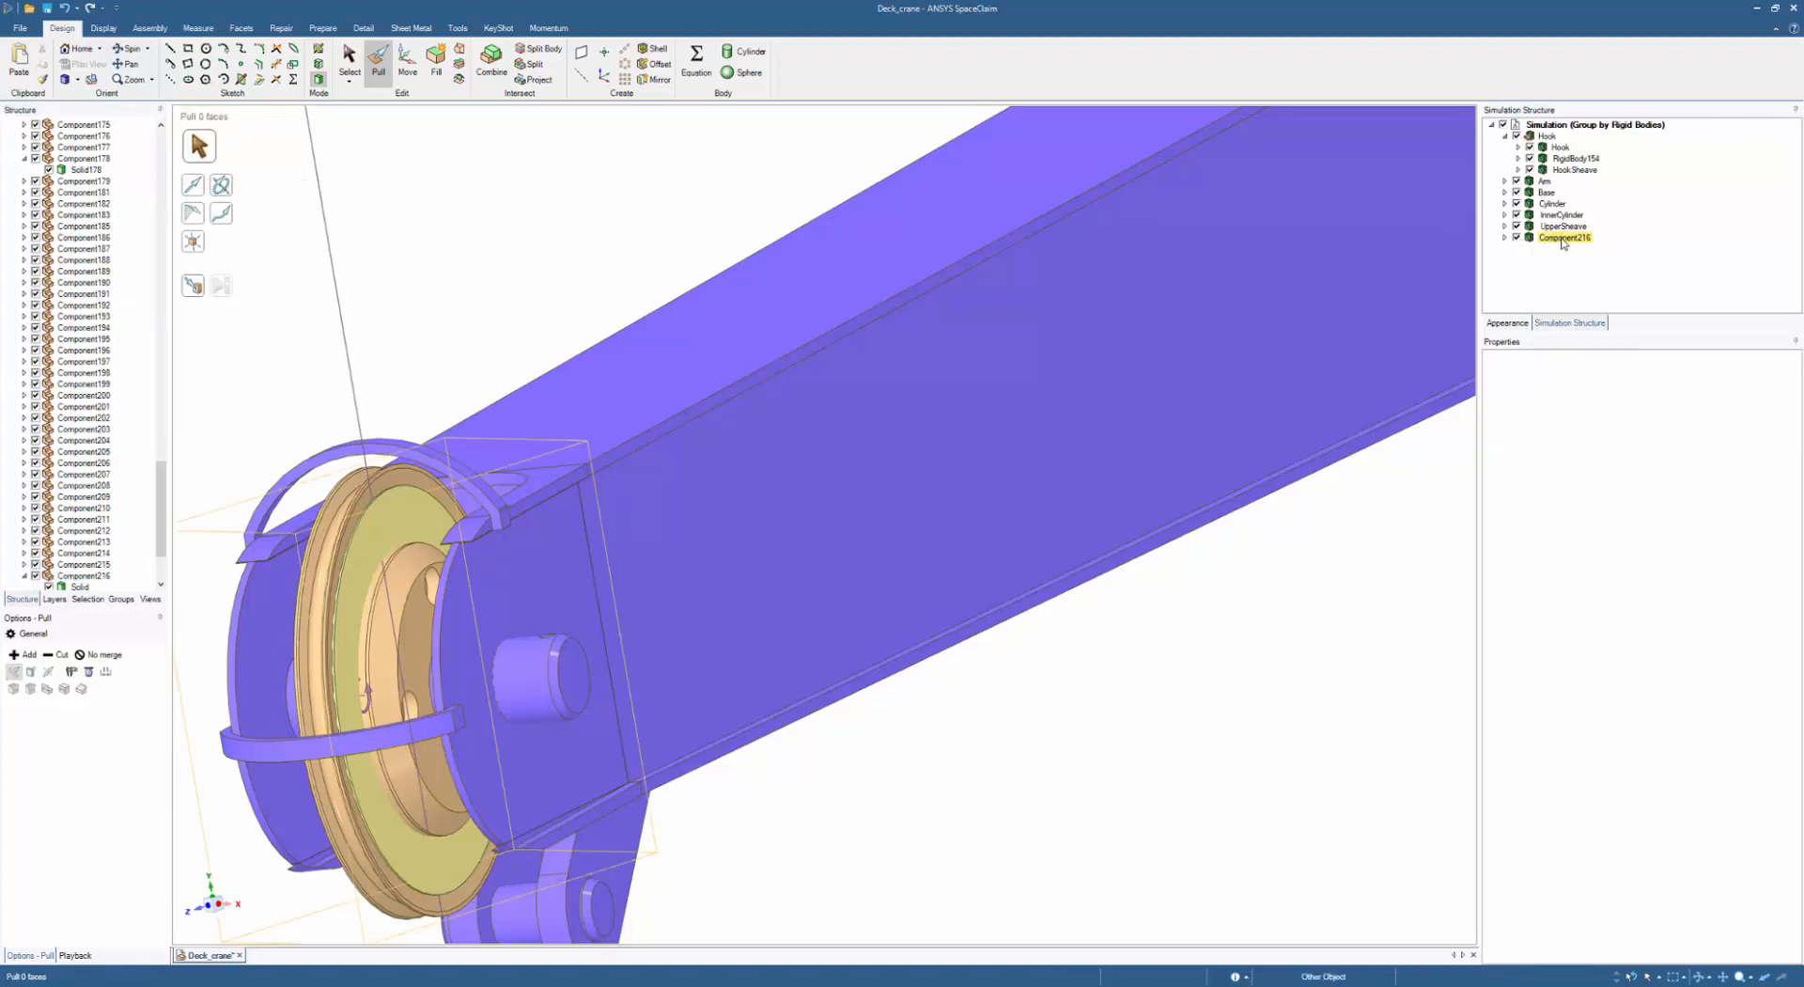
left_click(1360, 613)
scroll(1325, 681, "down", 3)
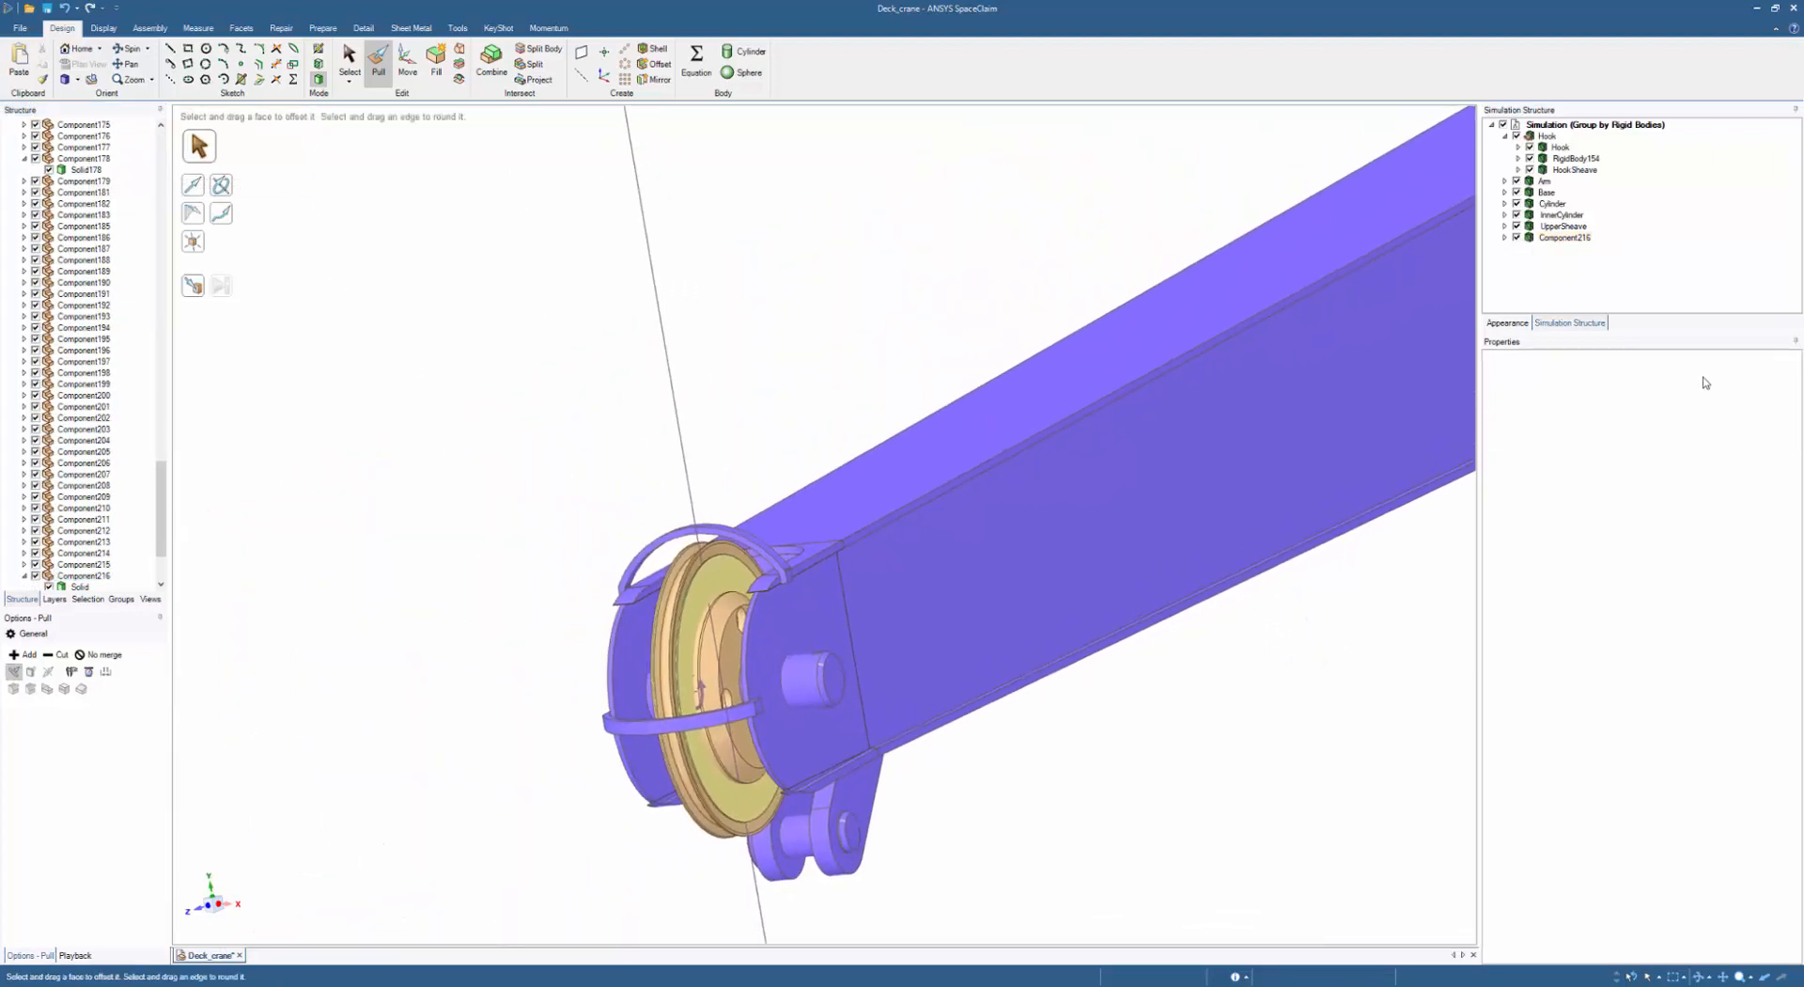
- Merge the disc's rigid body with UpperSheave into one new rigid body and clear the selection
left_click(1563, 237)
left_click(1559, 238)
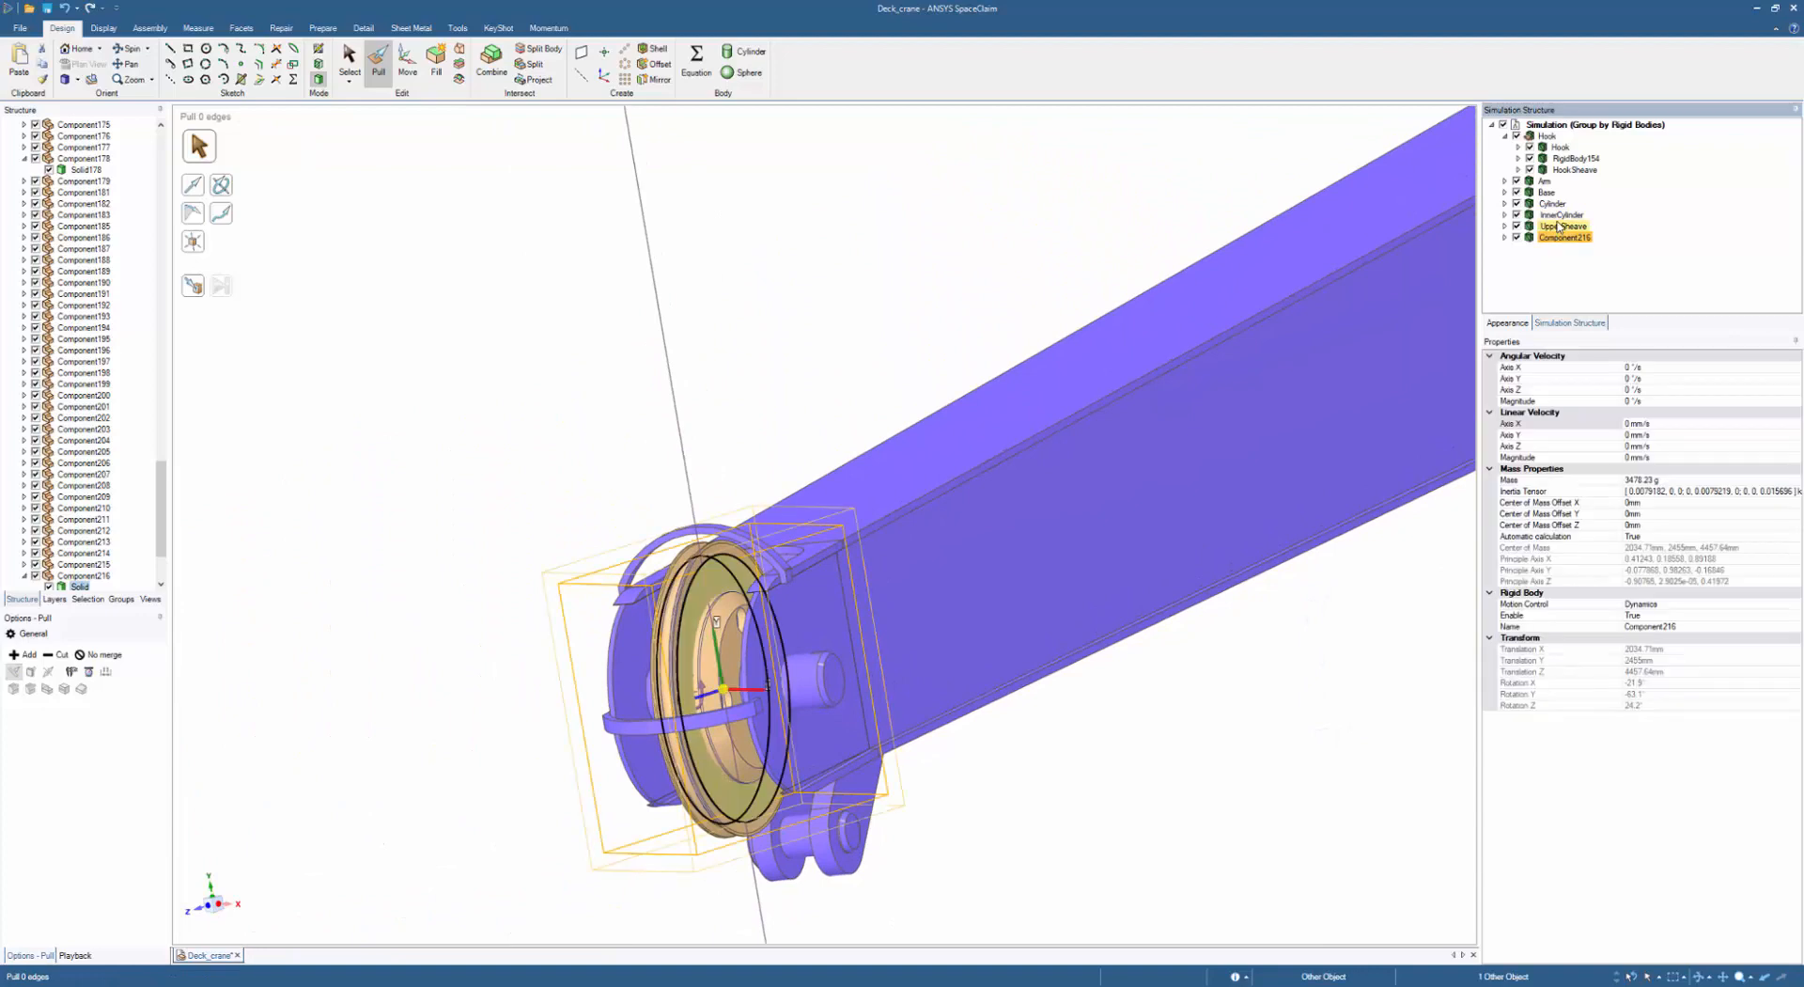
left_click(1558, 228, "ctrl")
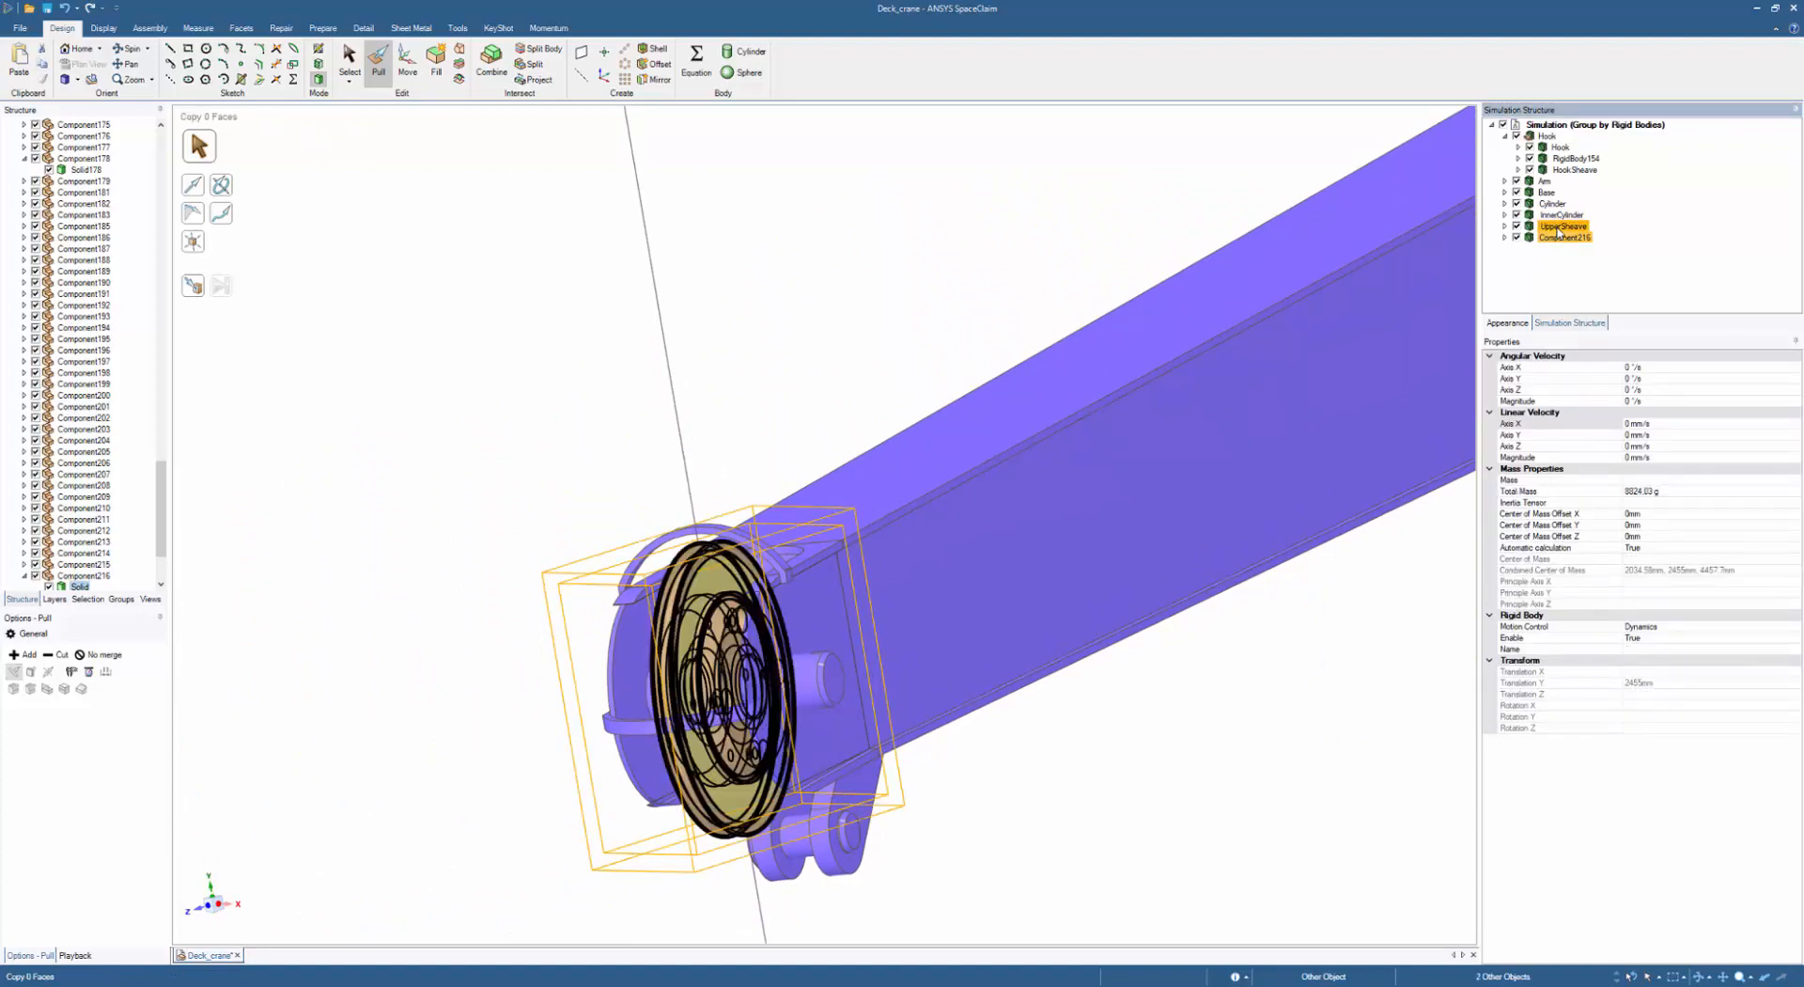
right_click(1558, 232)
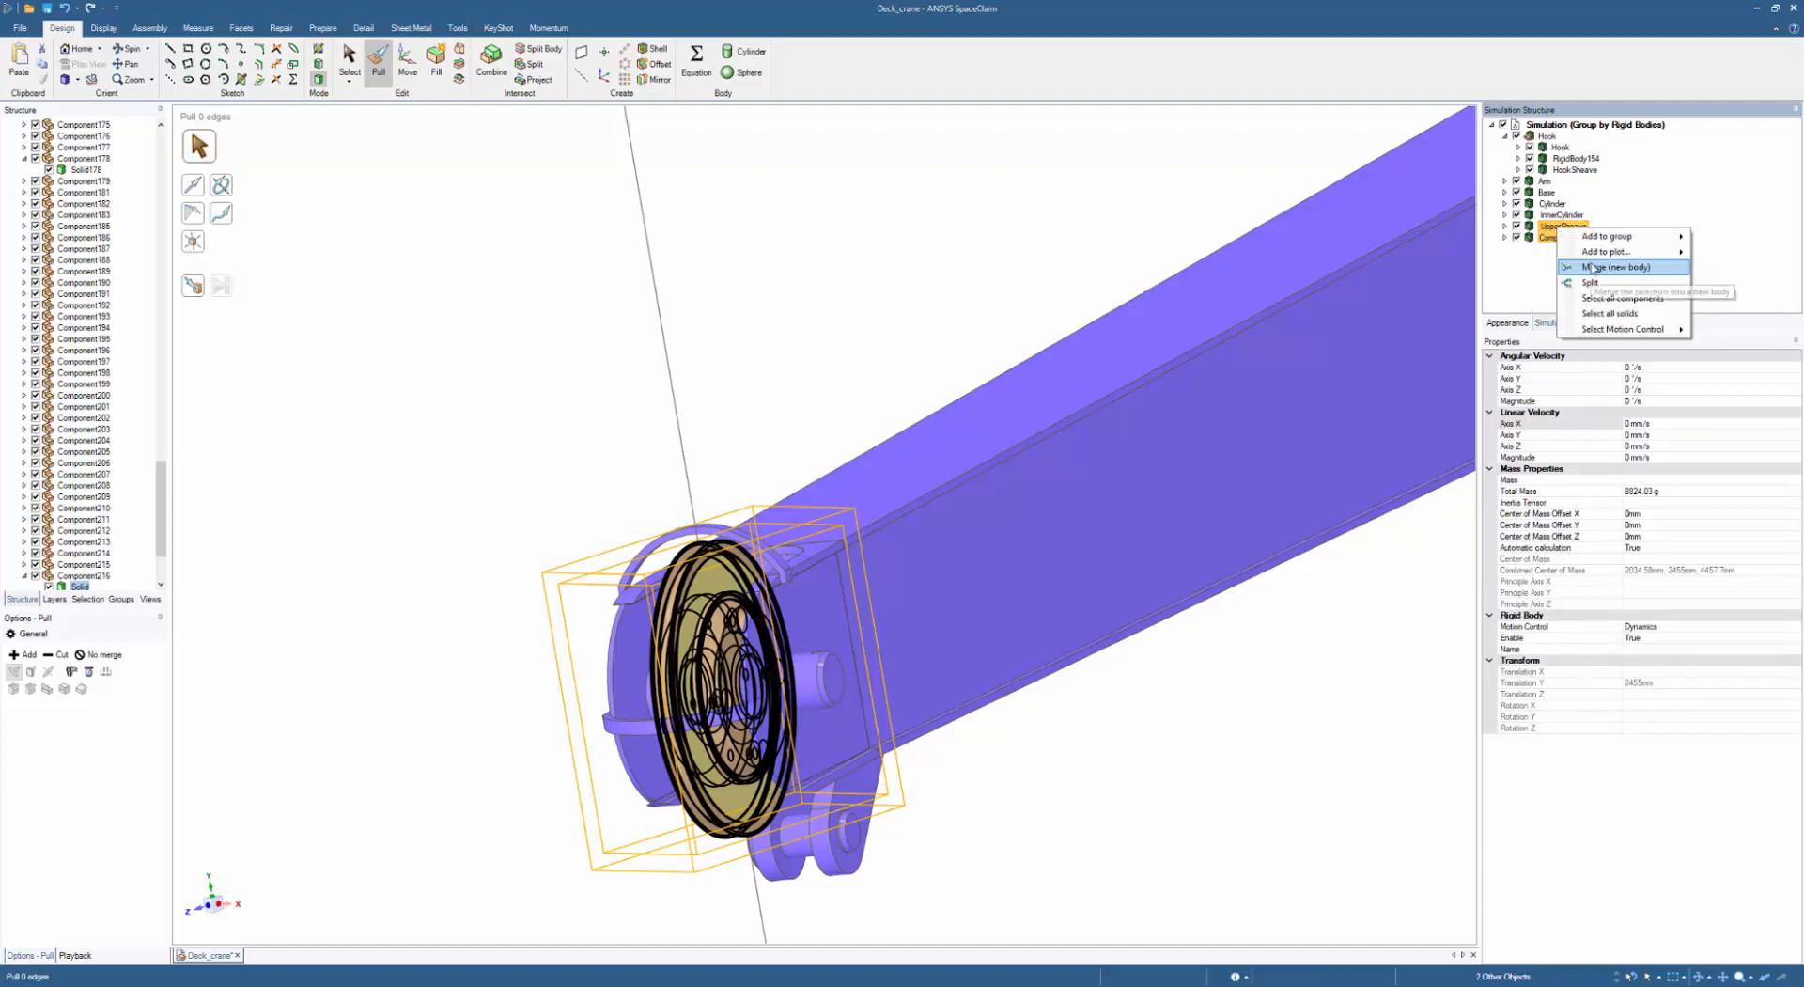
left_click(1593, 266)
left_click(926, 252)
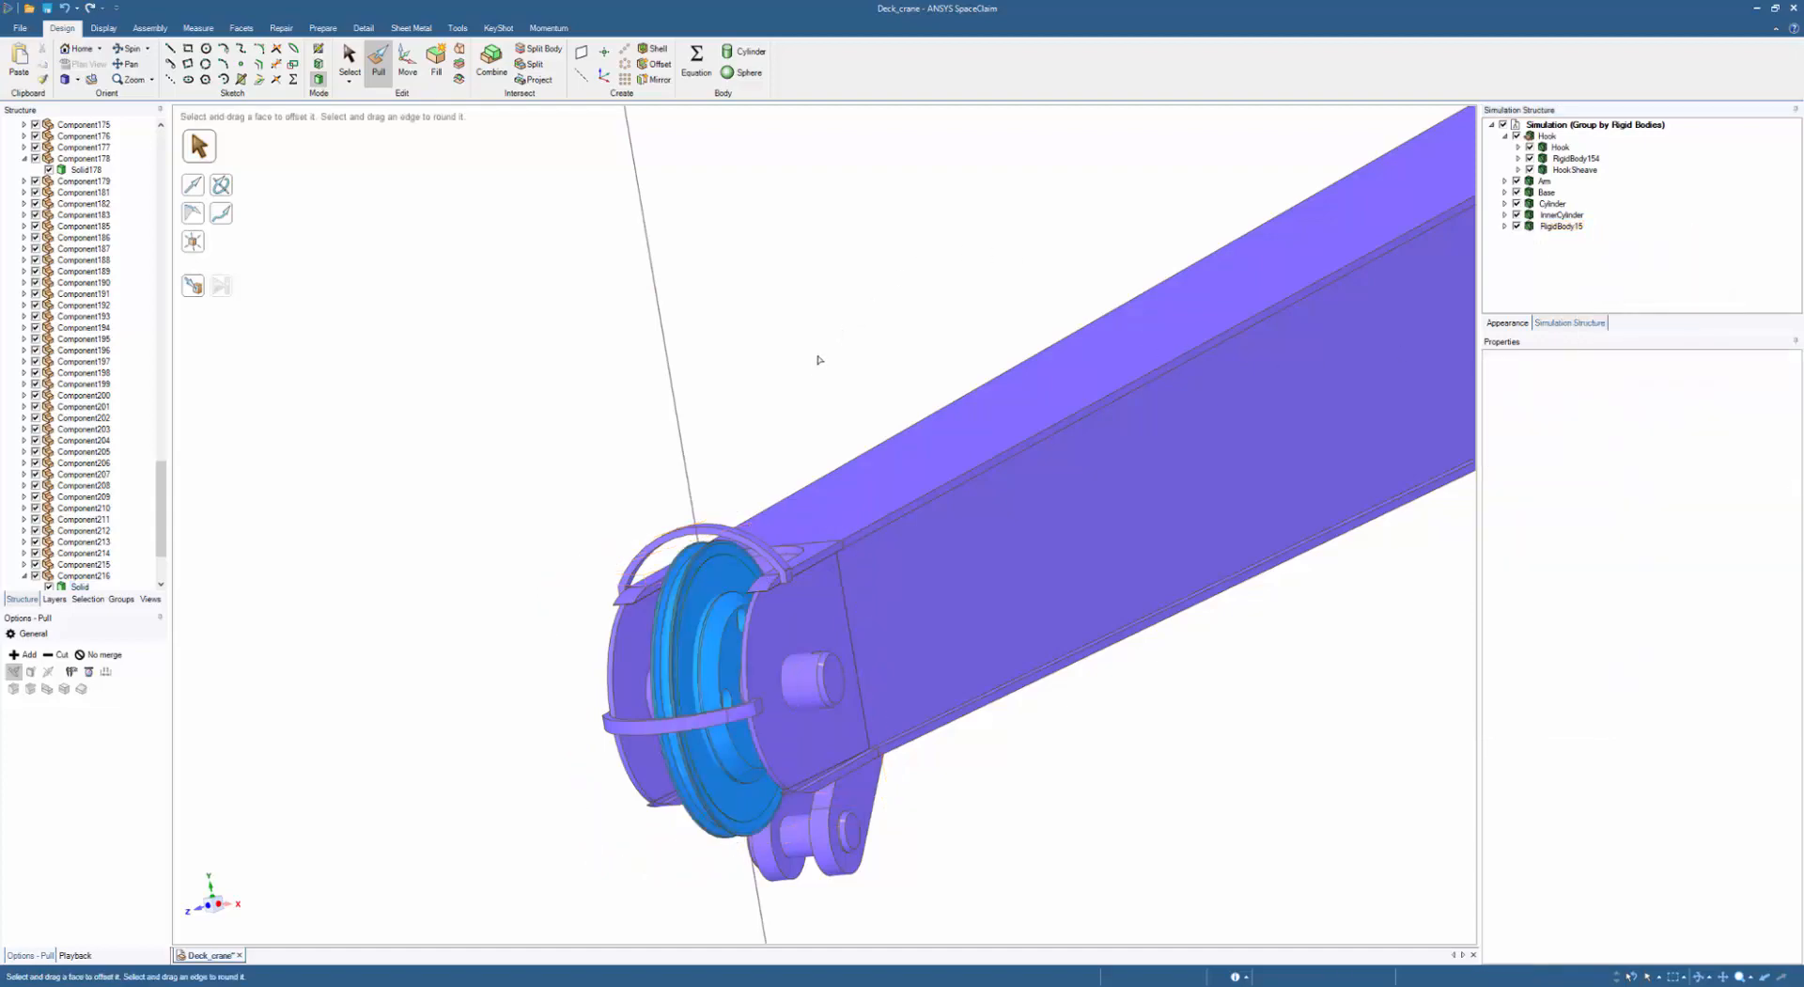
- Rename the merged sheave rigid body to UpperSheave
middle_click_drag(807, 401, 806, 125, "shift")
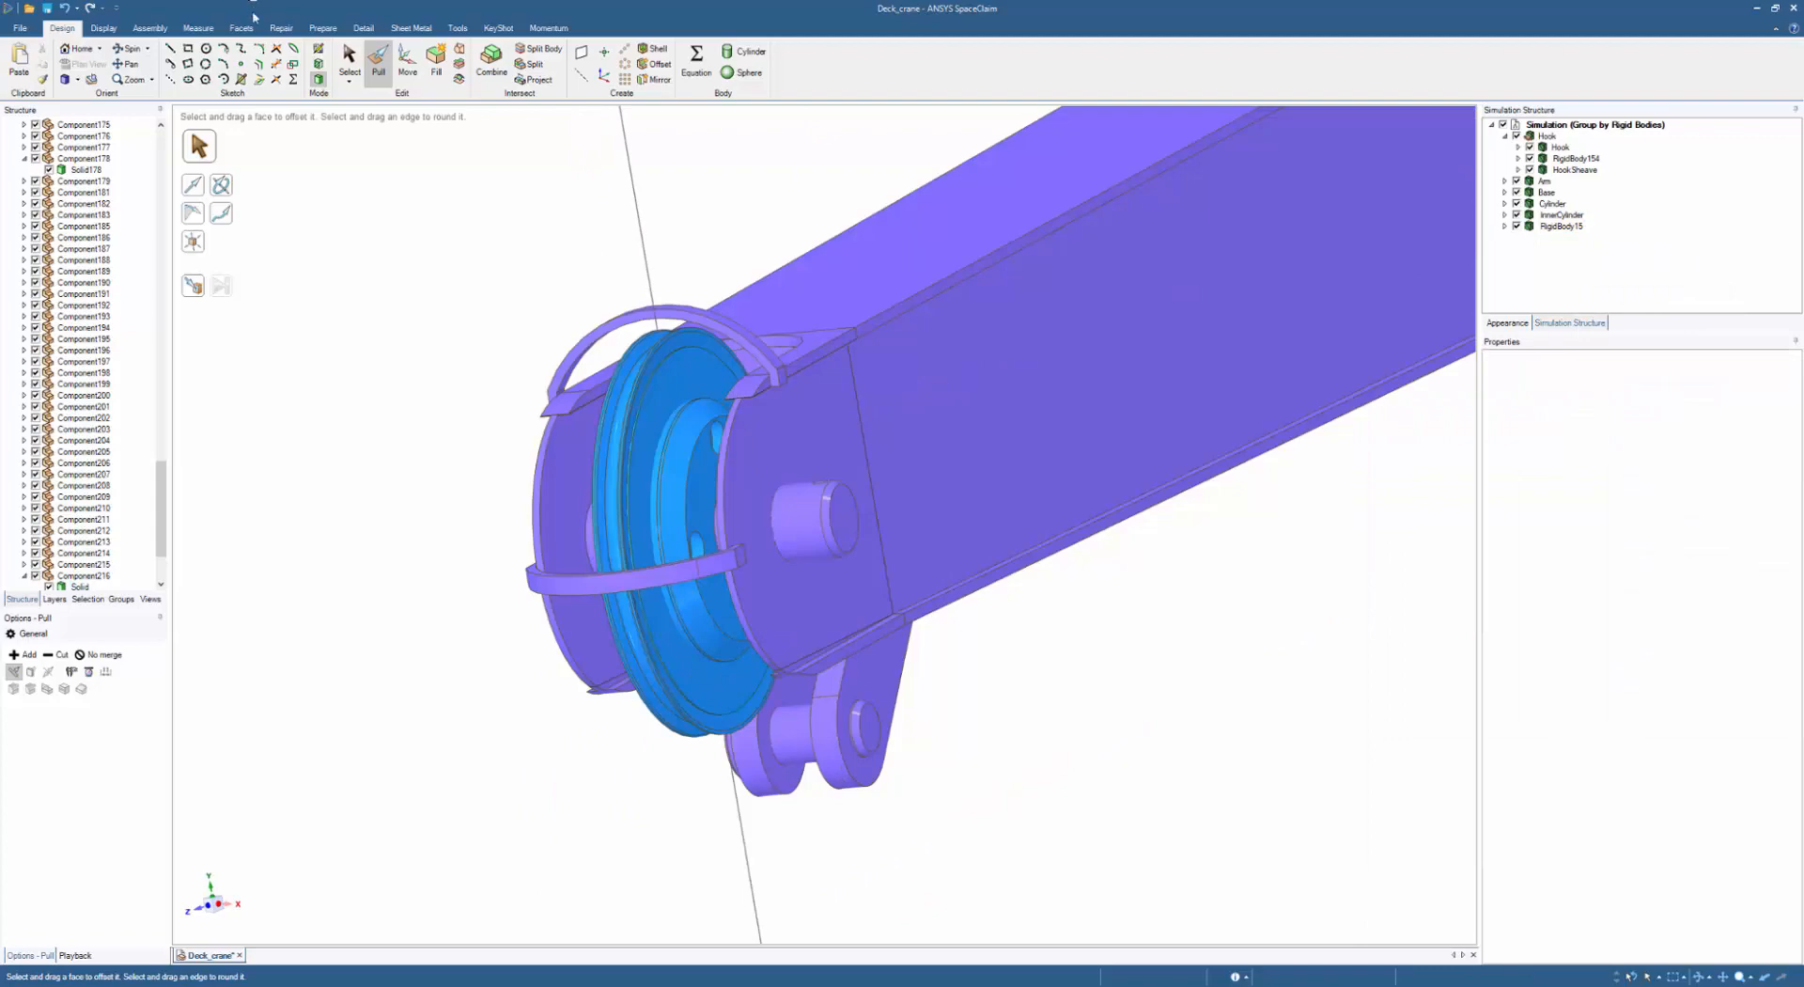
middle_click_drag(492, 481, 690, 453)
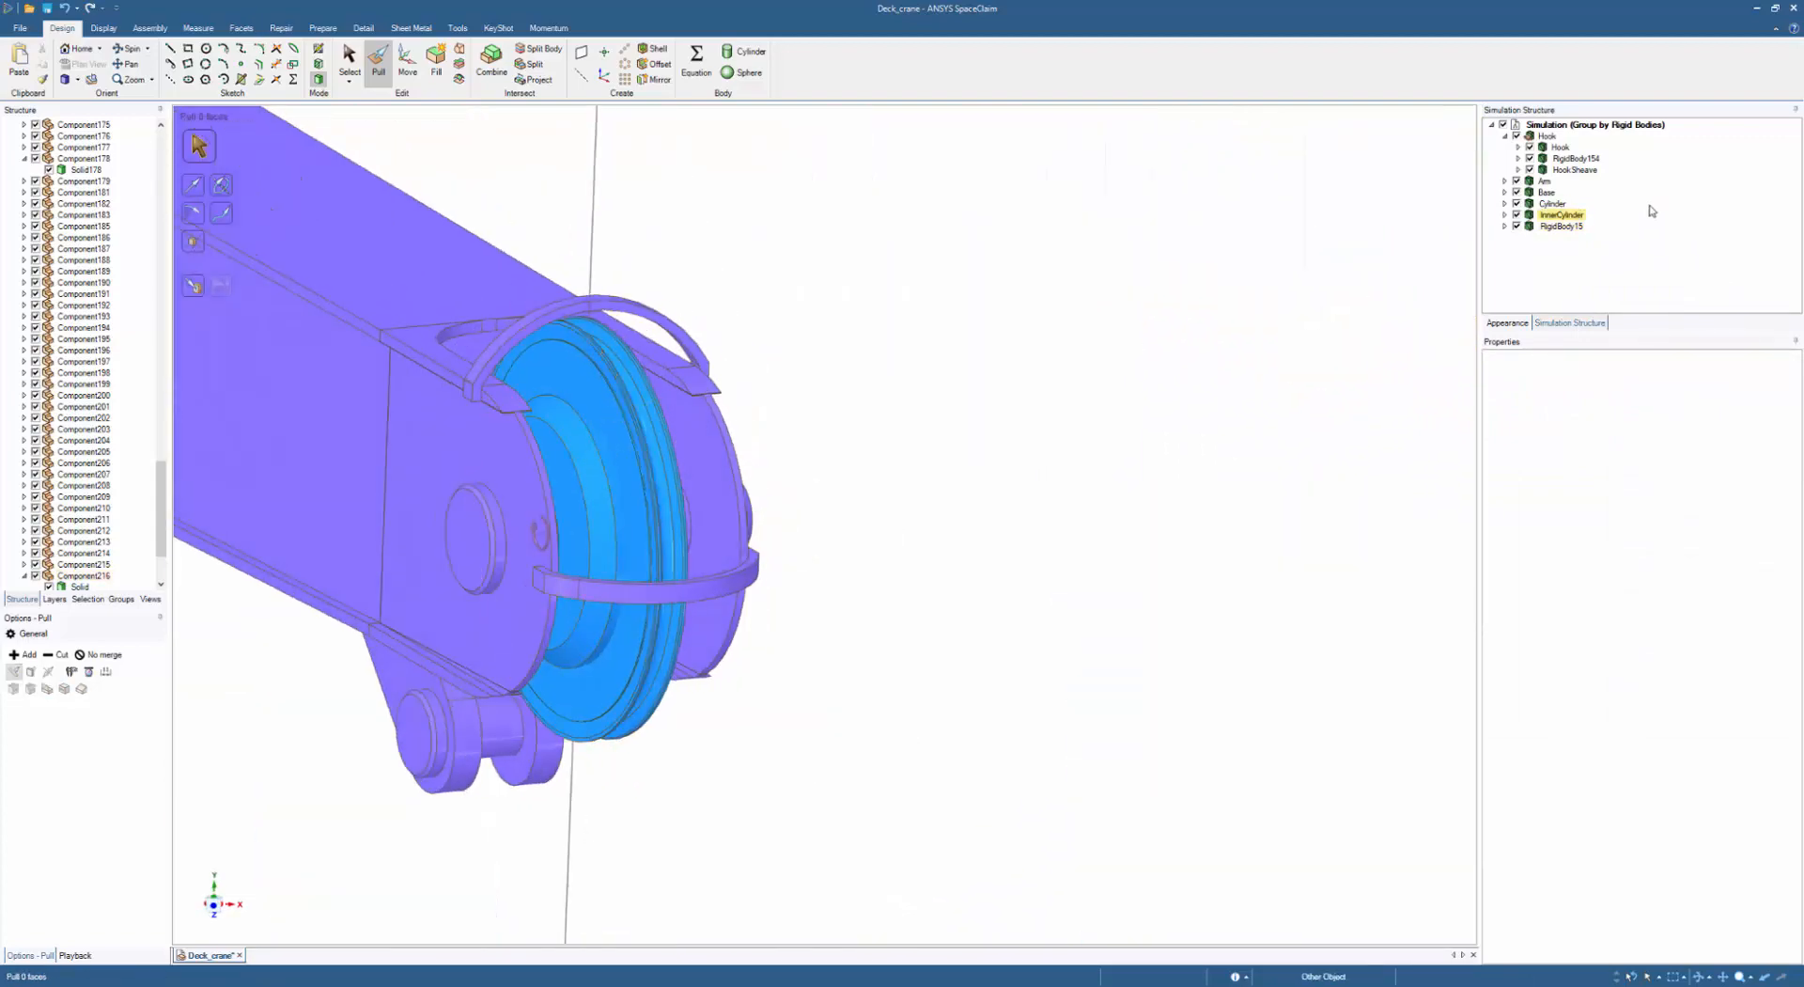
left_click(1520, 215)
left_click(1579, 227)
left_click(1579, 228)
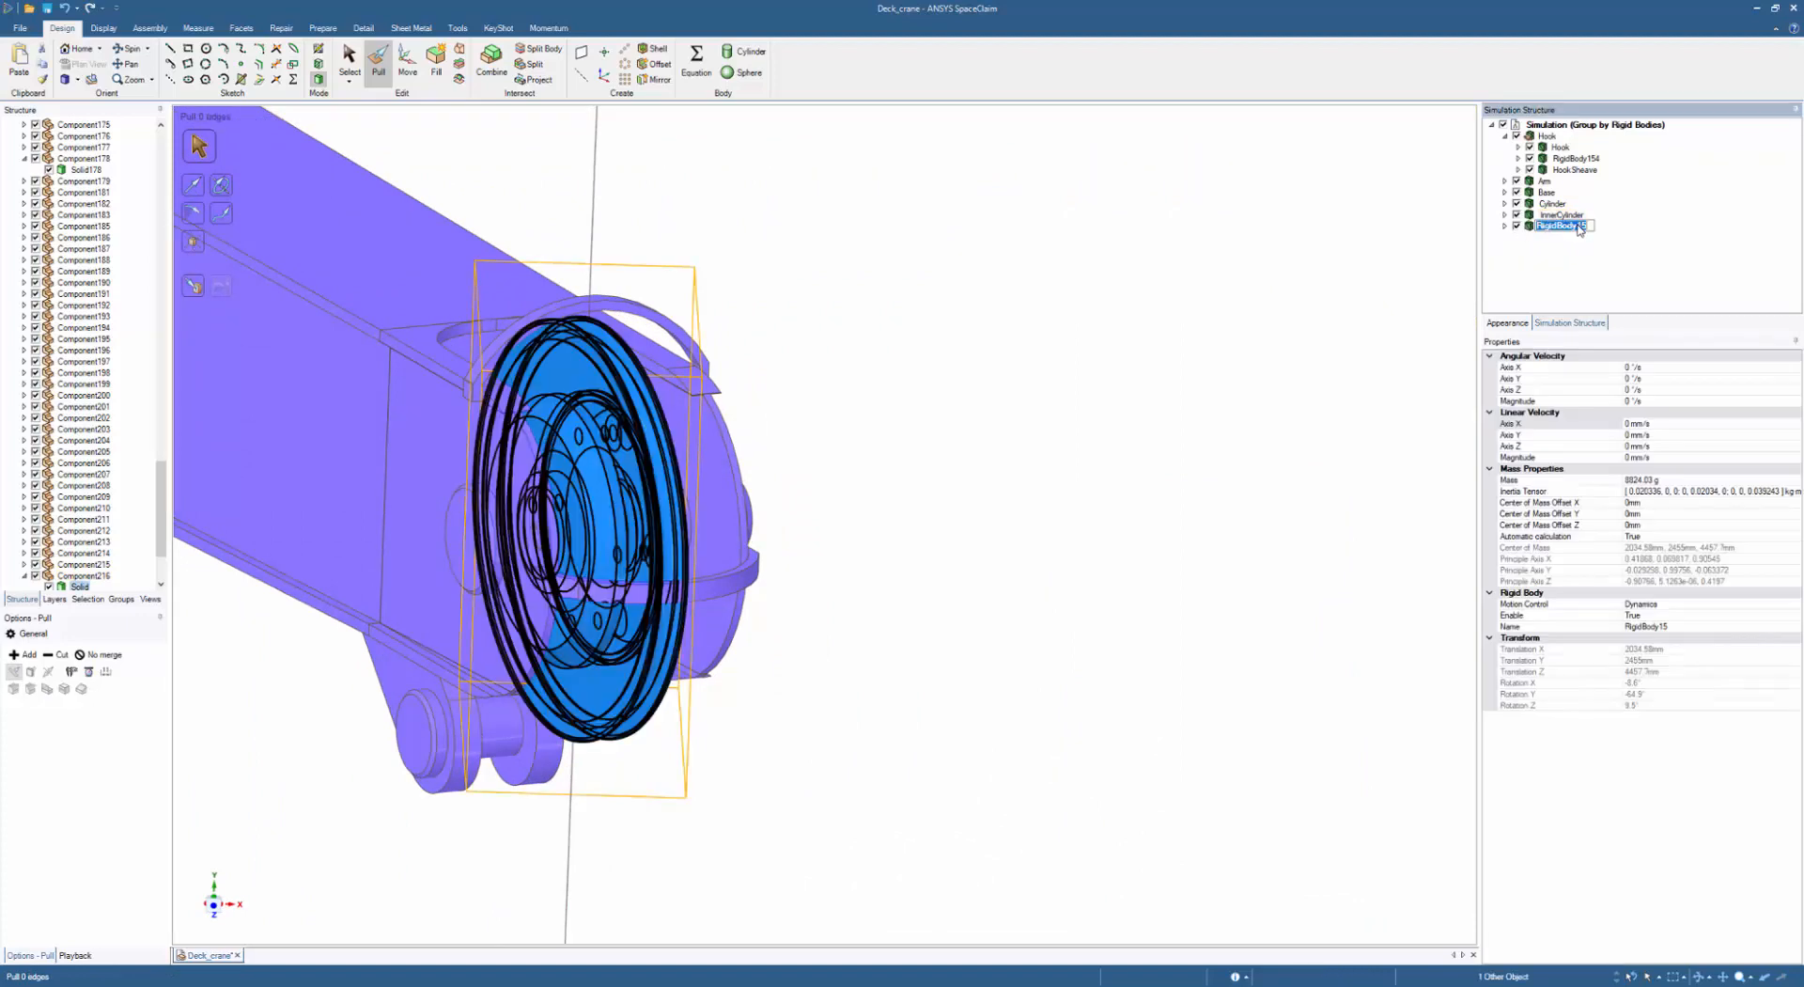
type("UpperSheave")
key("Return")
- Set Collide to False for all bodies of every rigid body in the simulation structure and clear the selection
left_click(1507, 228)
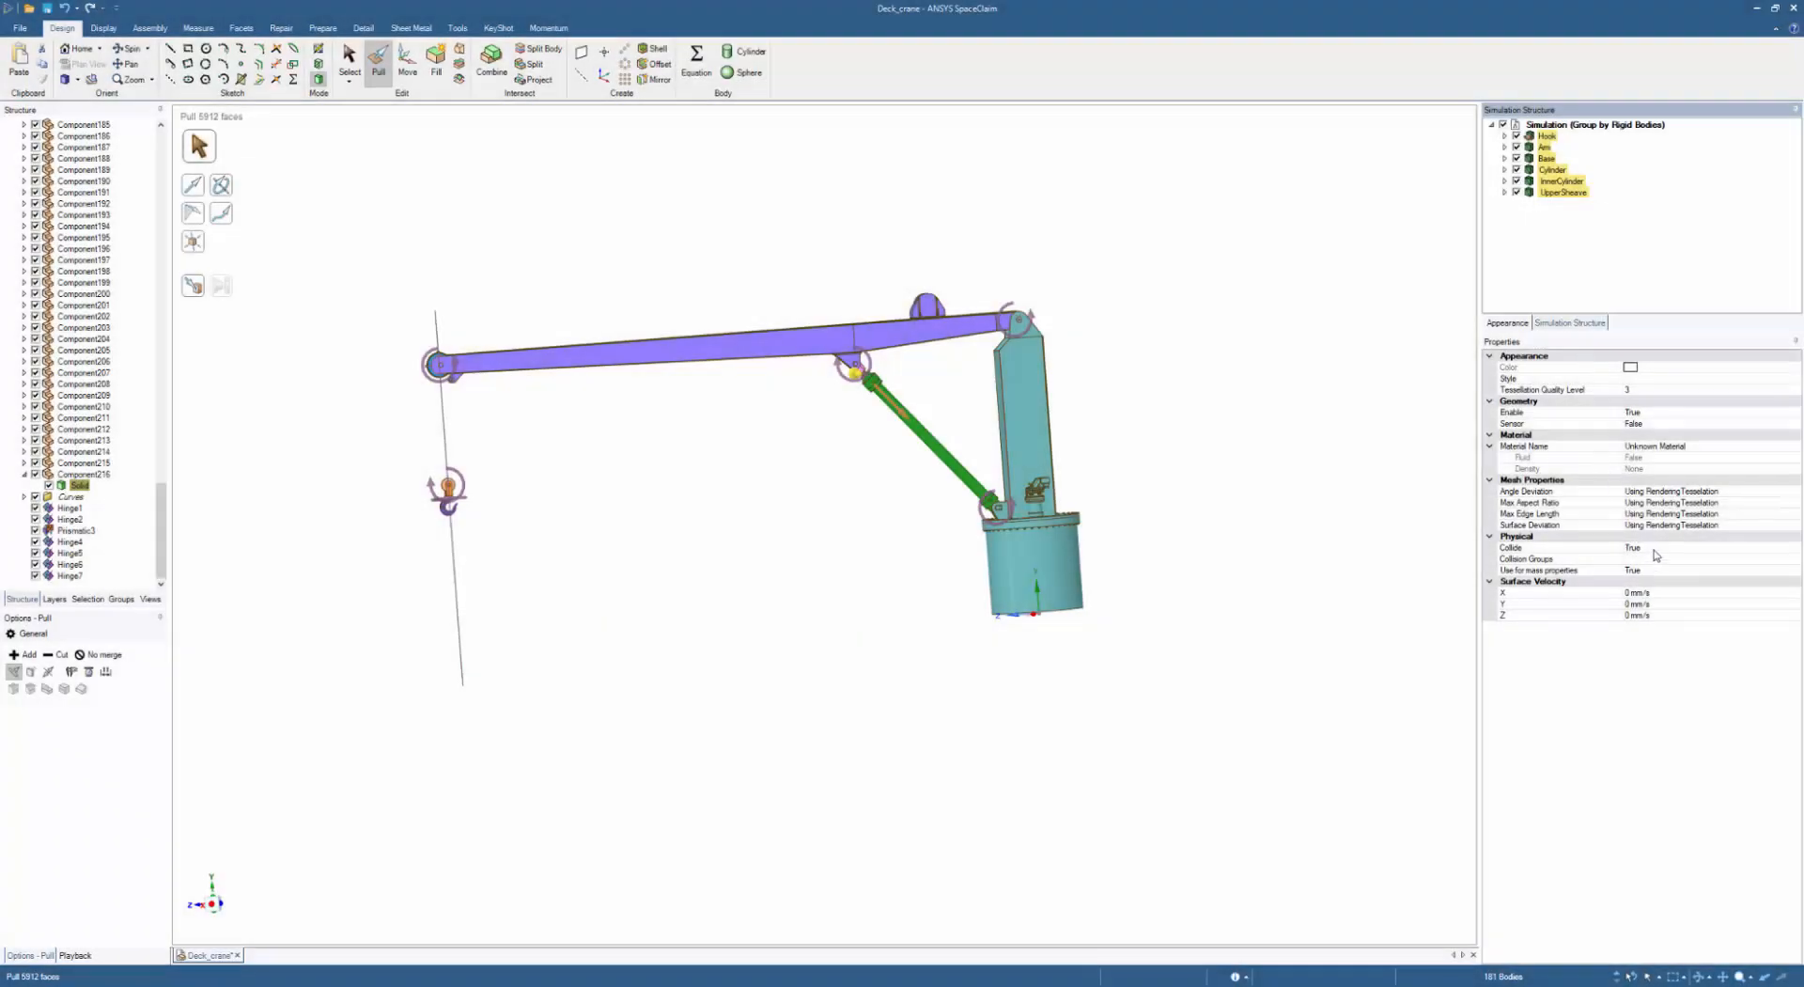
left_click(1654, 549)
left_click(1795, 549)
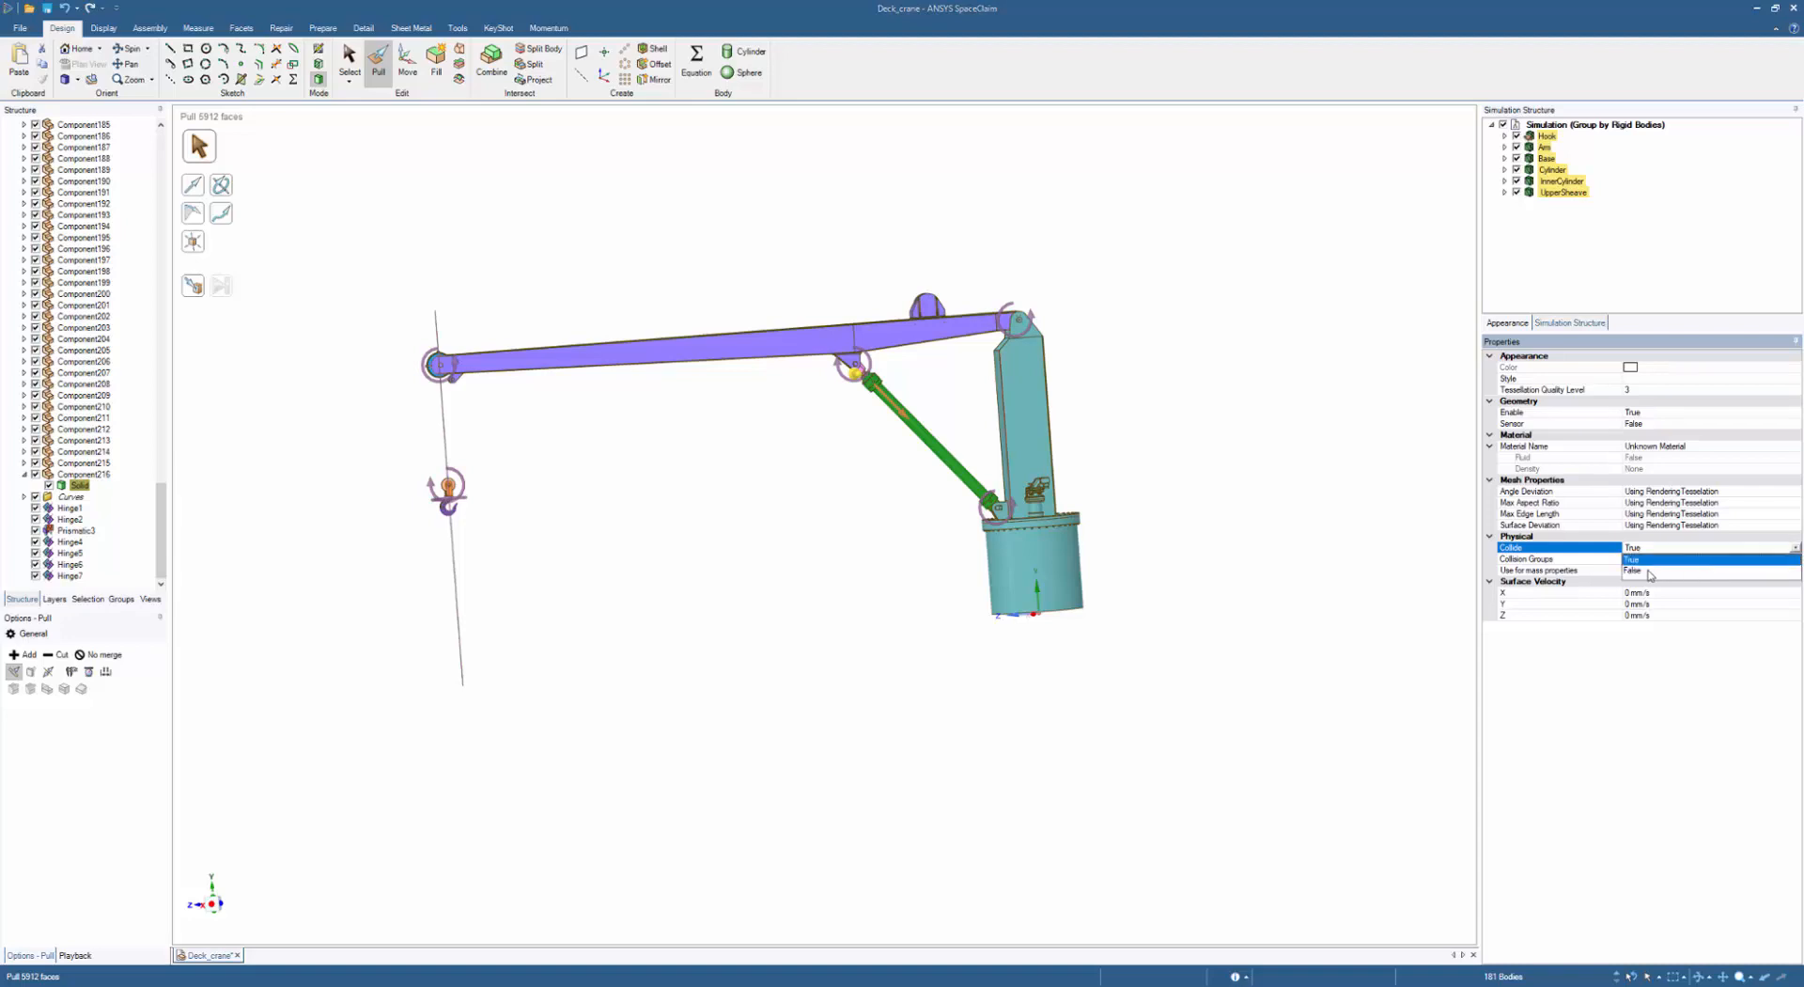
left_click(1649, 571)
left_click(1397, 490)
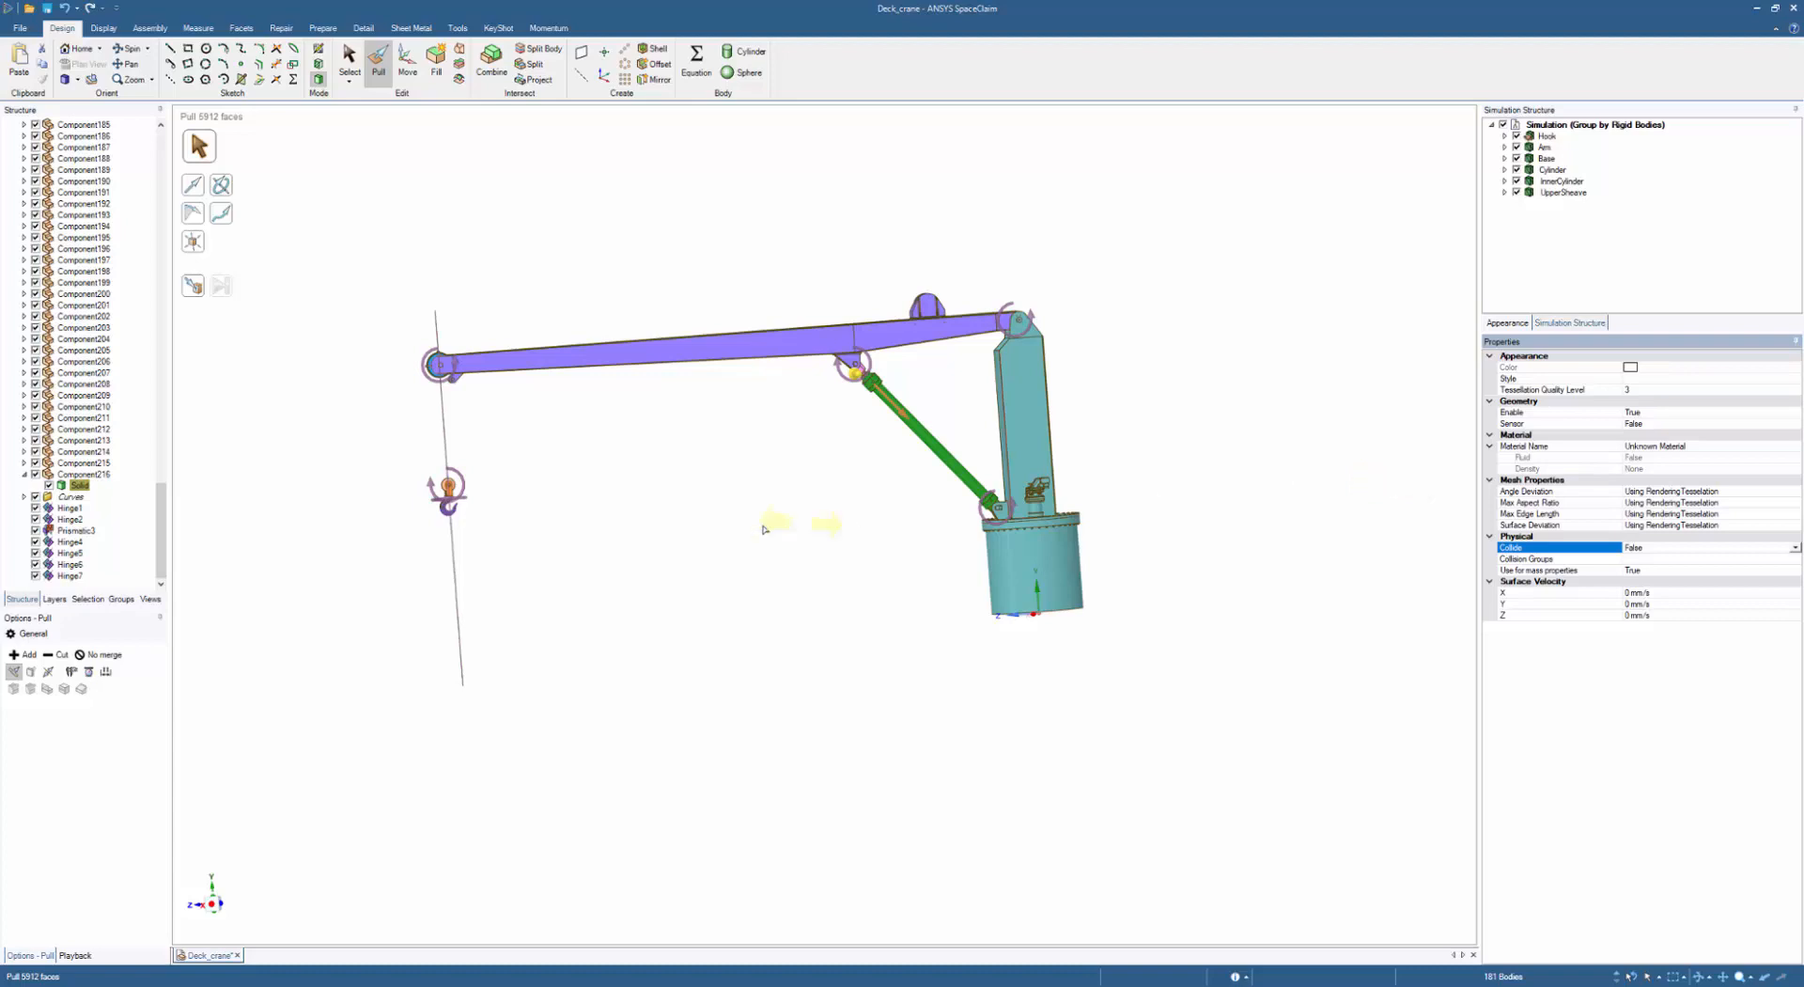
left_click(655, 530)
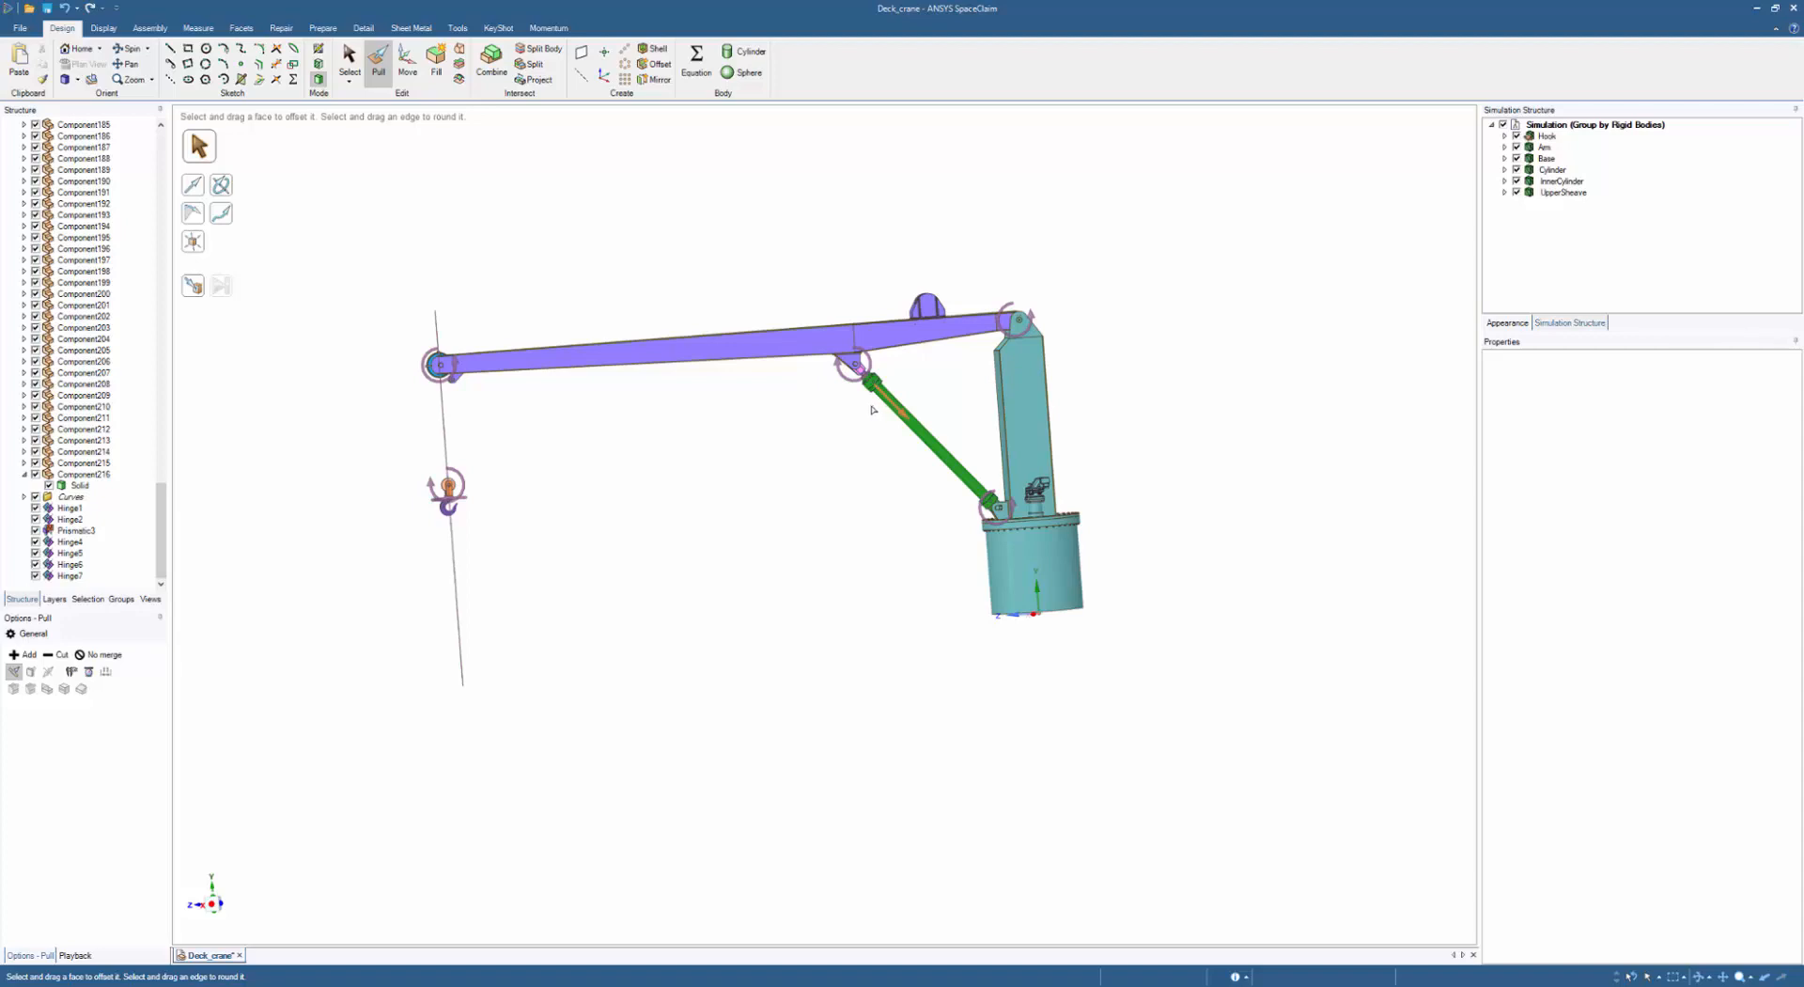
- Check the Collide setting of the arm body and clear the selection
middle_click_drag(791, 412, 804, 360)
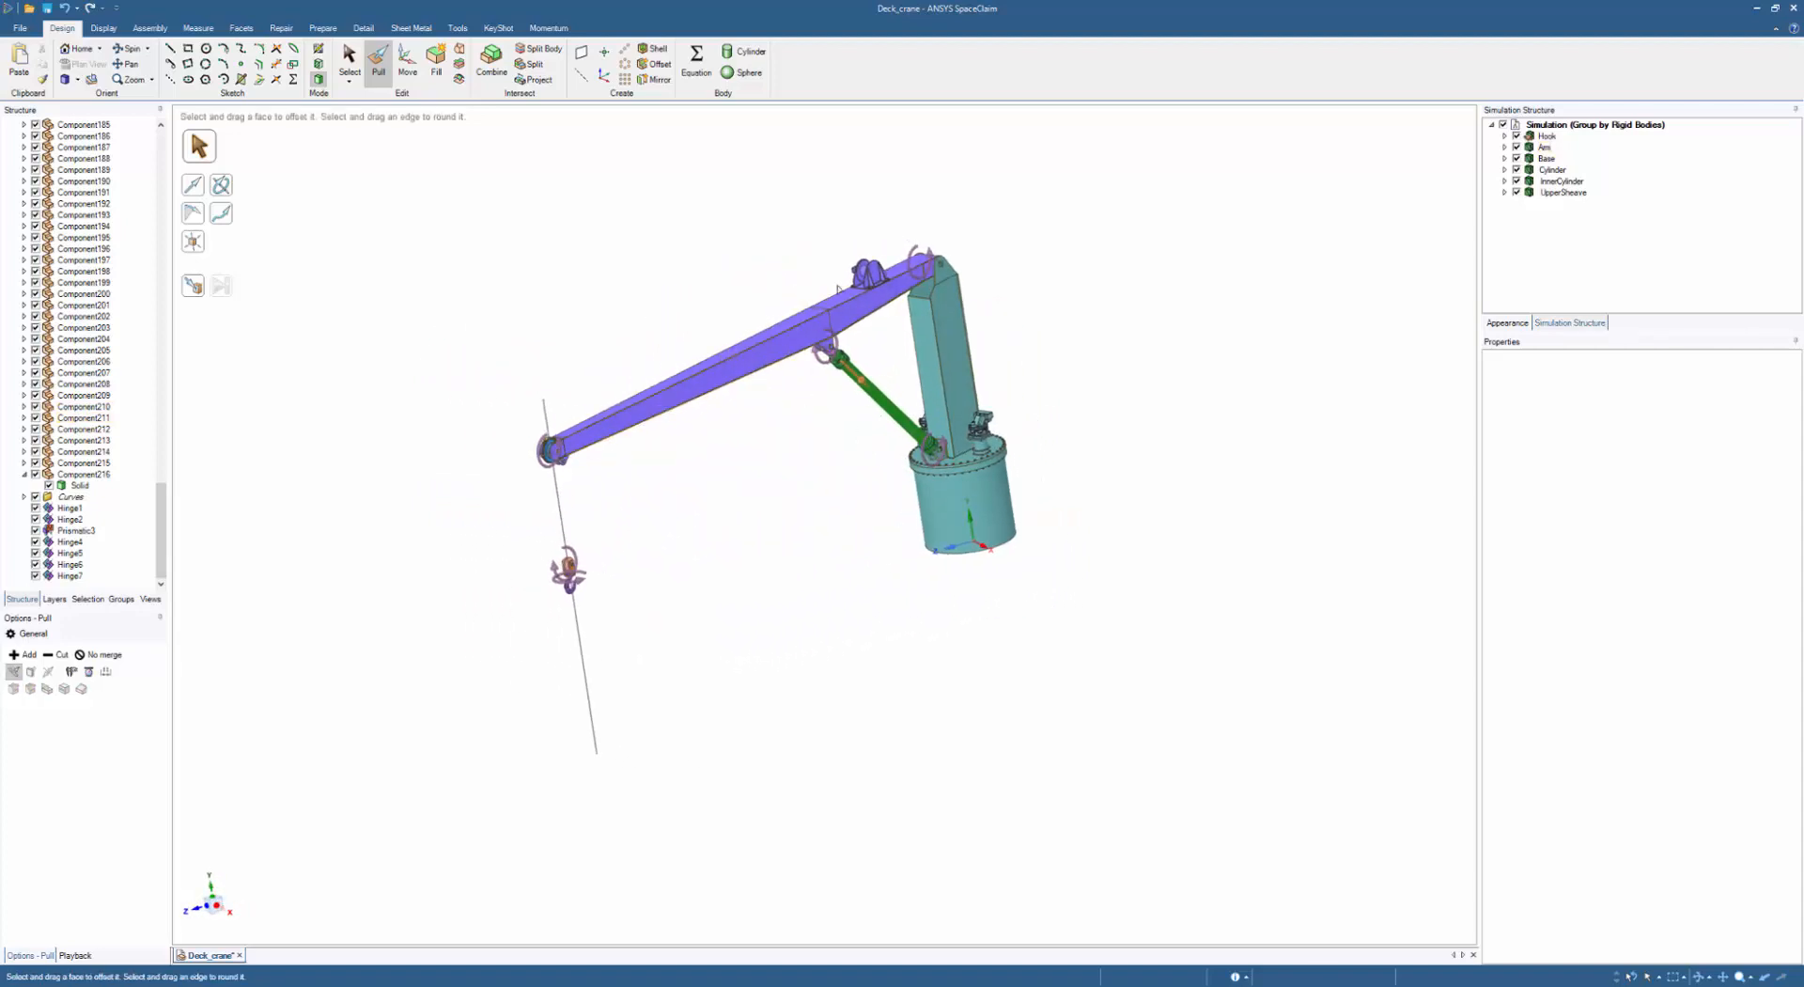
left_click(667, 406)
key("s")
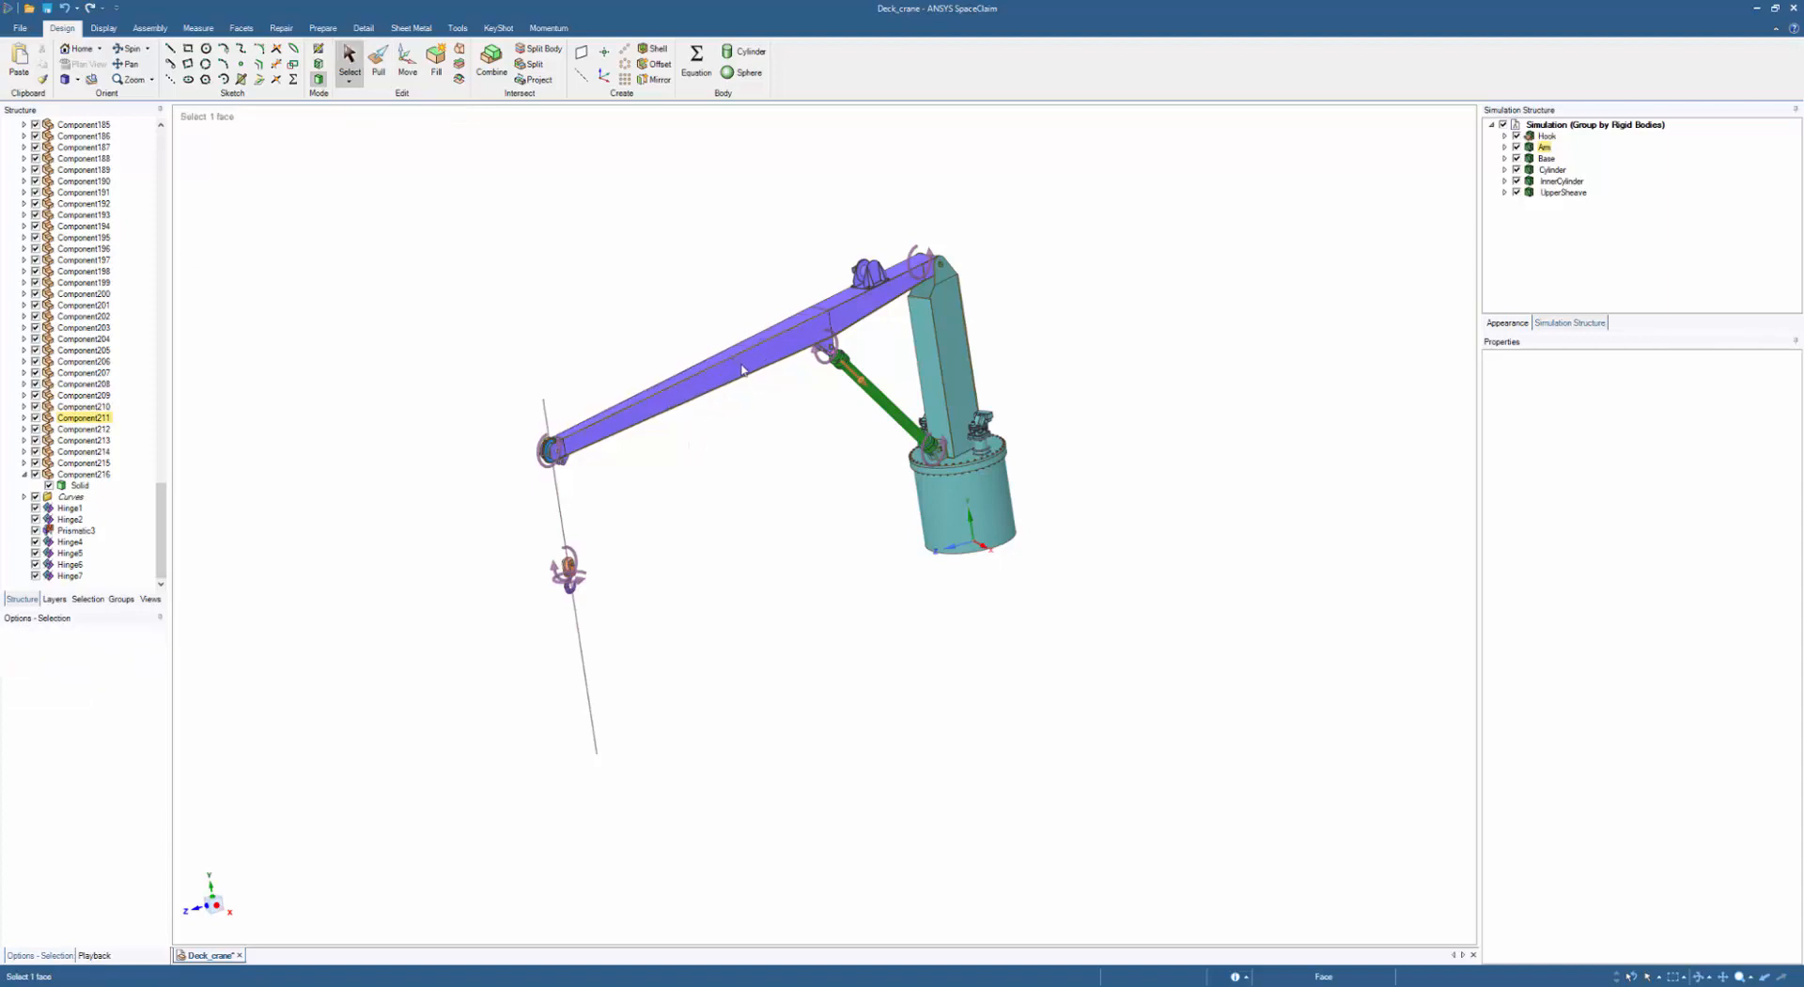
left_click(742, 369)
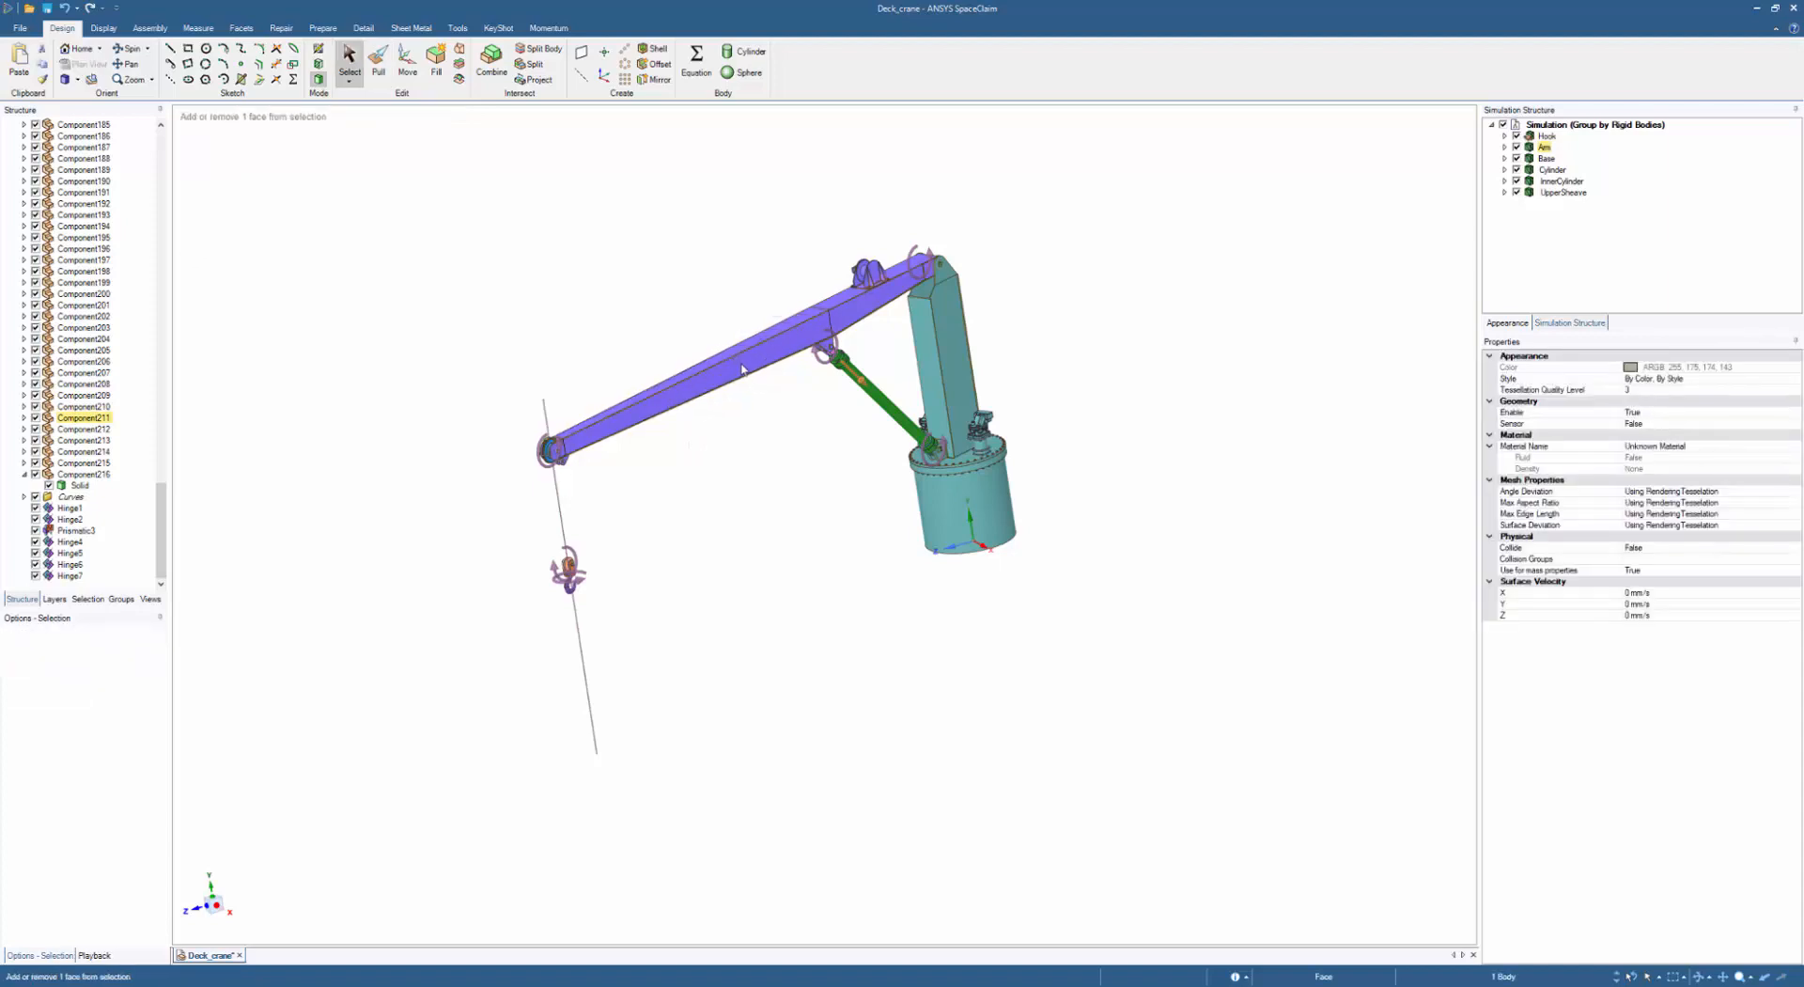
left_click(1654, 548)
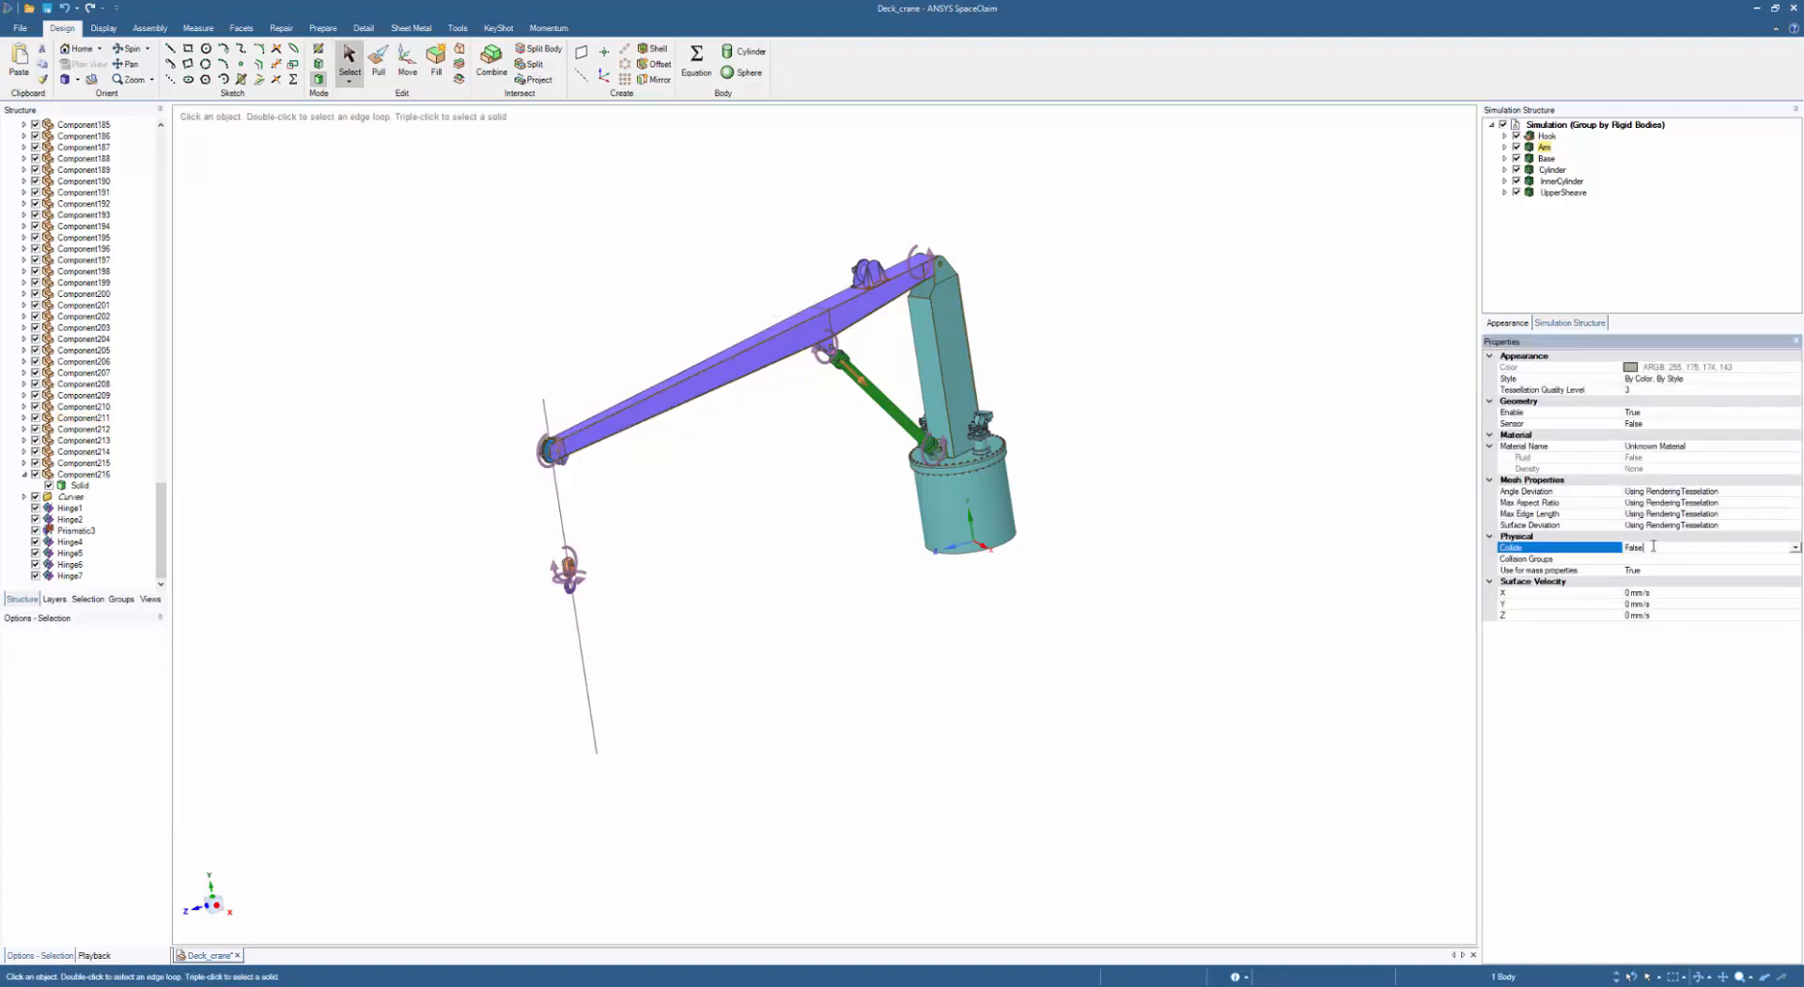
left_click(710, 493)
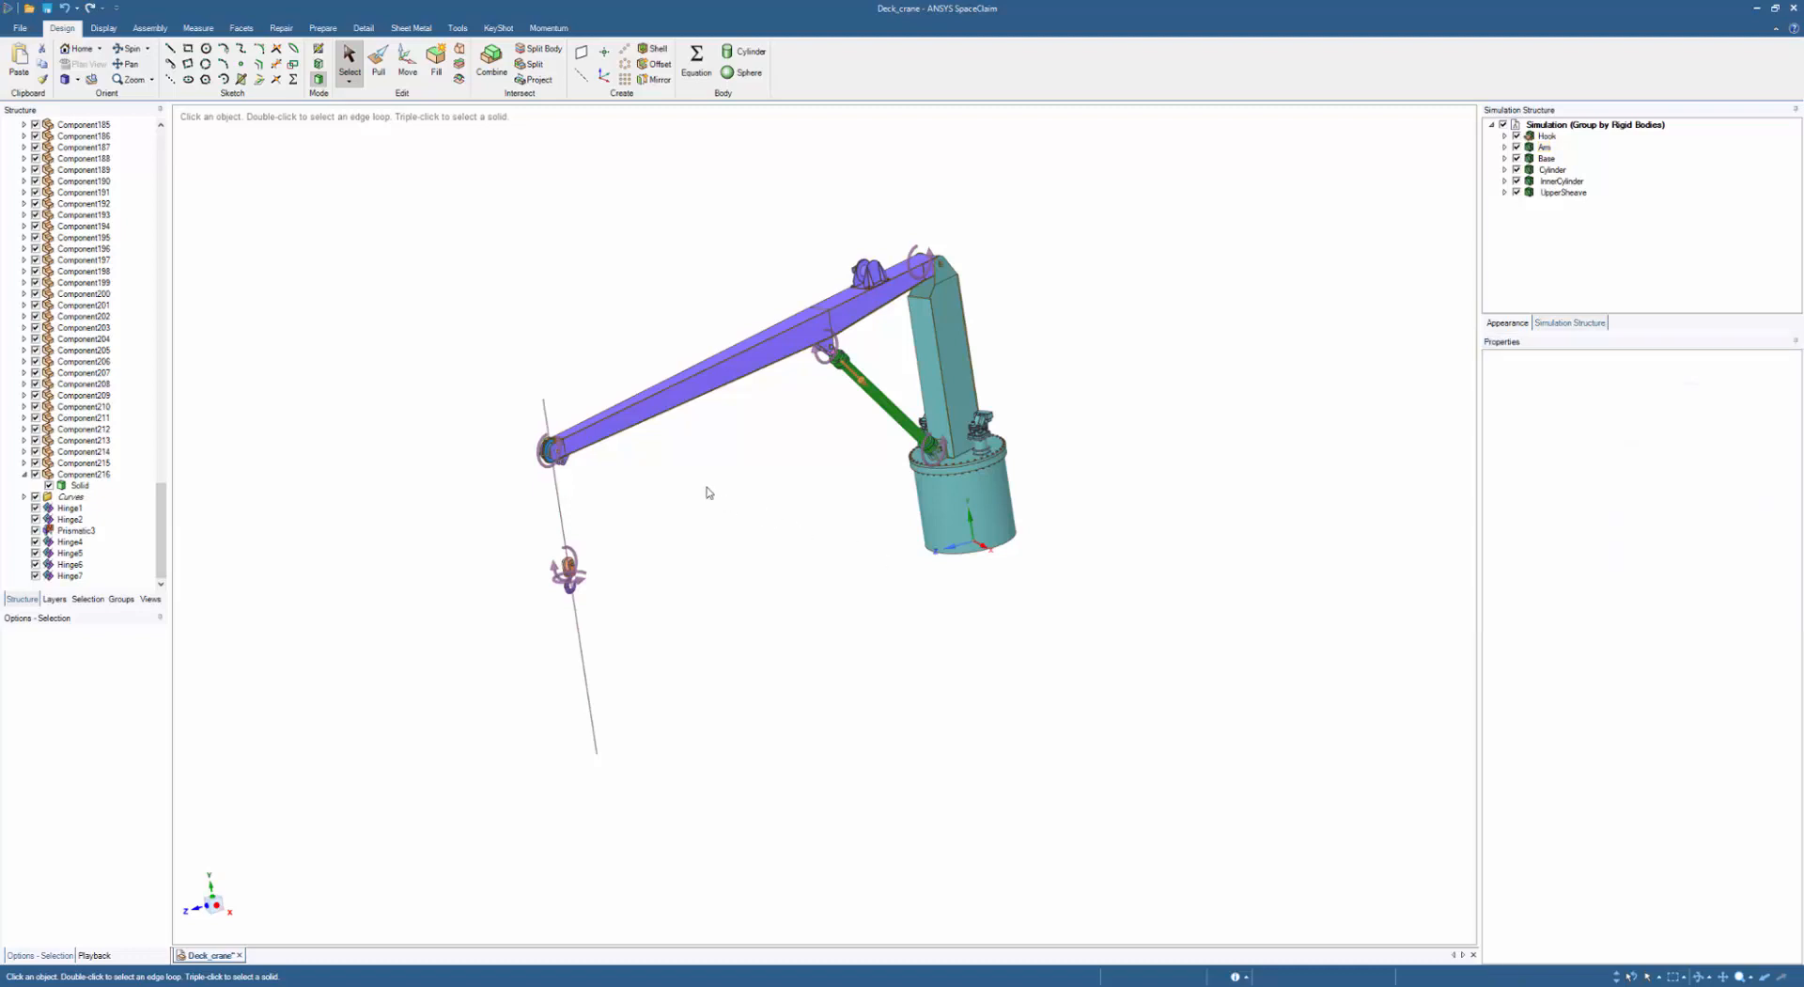
- Set Collide to True for the disc solid in the upper sheave at the arm's tip
middle_click_drag(628, 449, 702, 615, "ctrl")
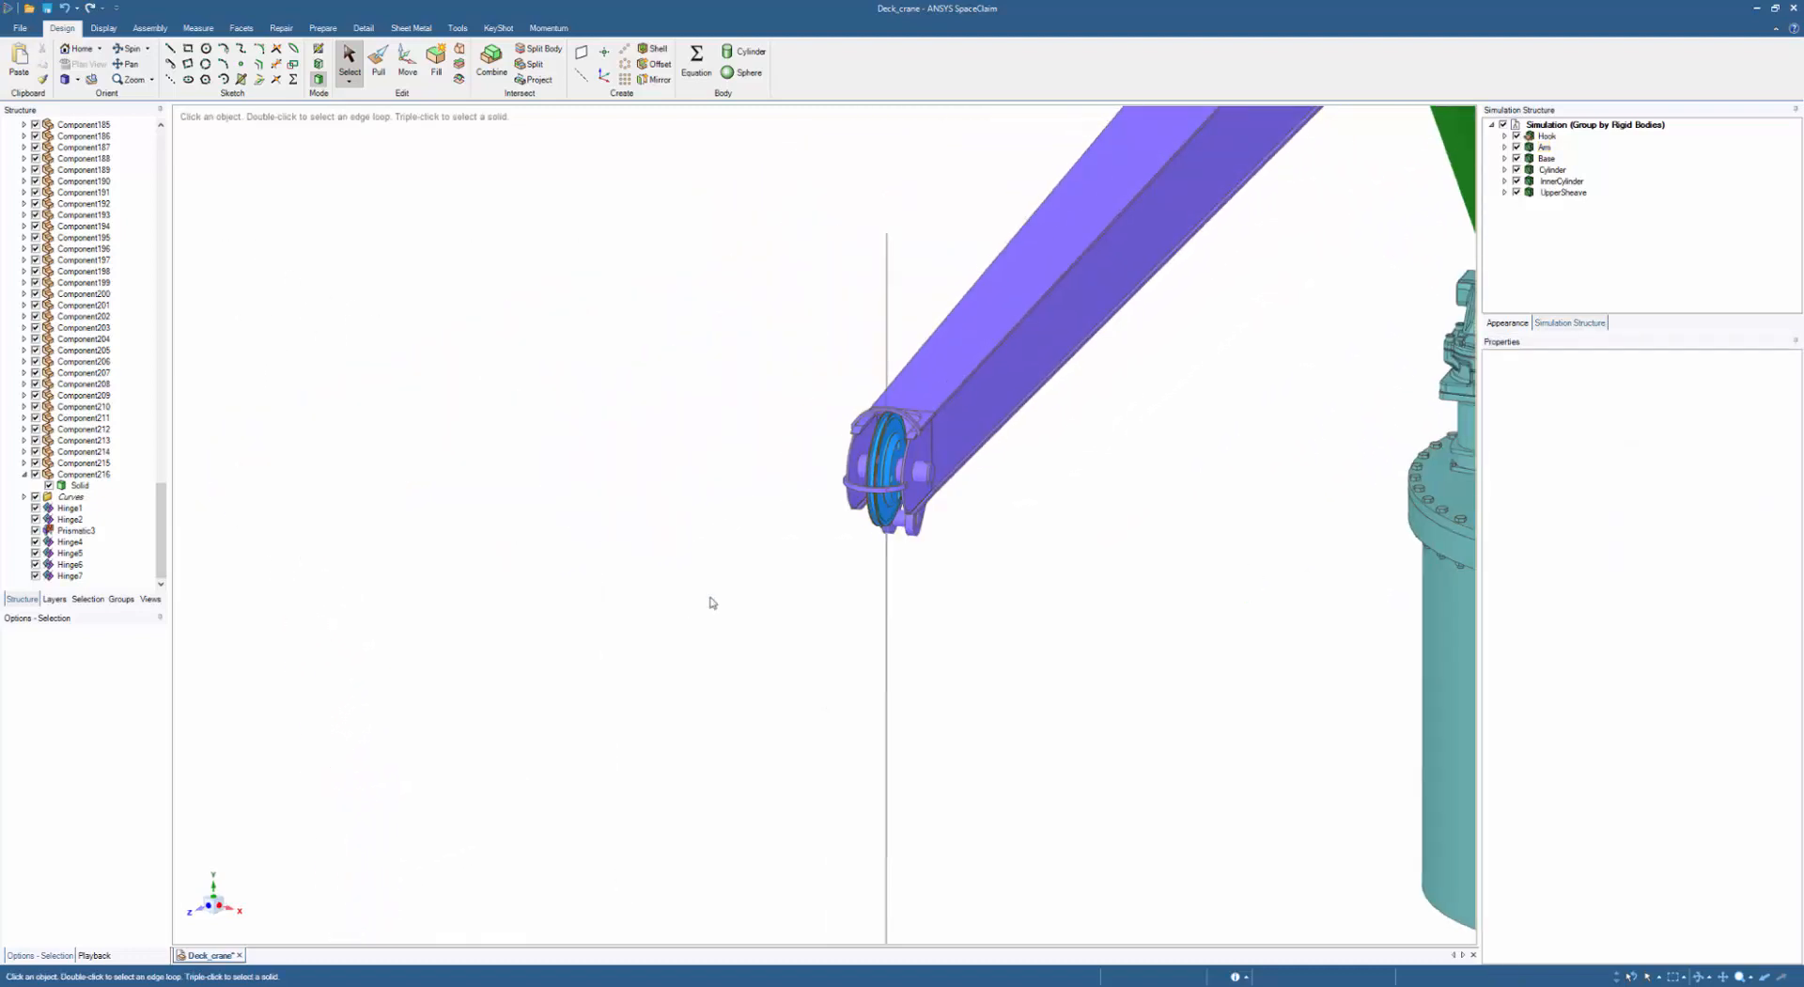
middle_click_drag(793, 540, 796, 586, "ctrl")
middle_click_drag(796, 587, 752, 442, "shift")
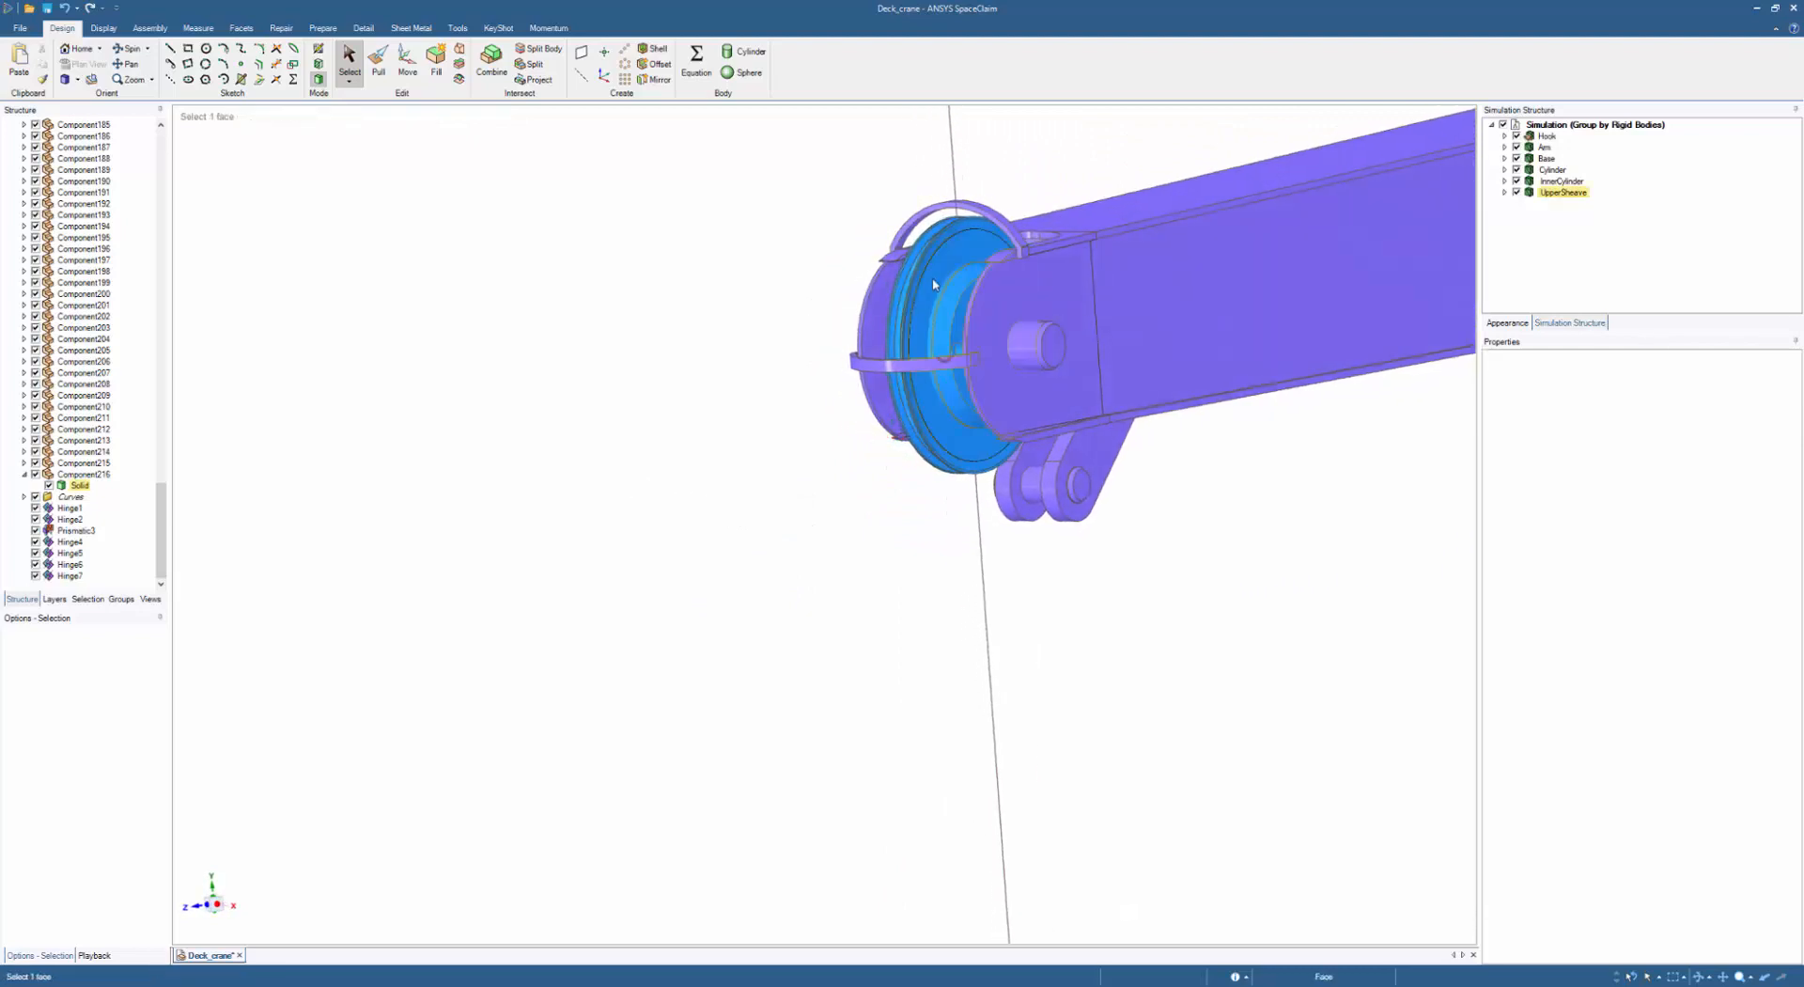
left_click(930, 267)
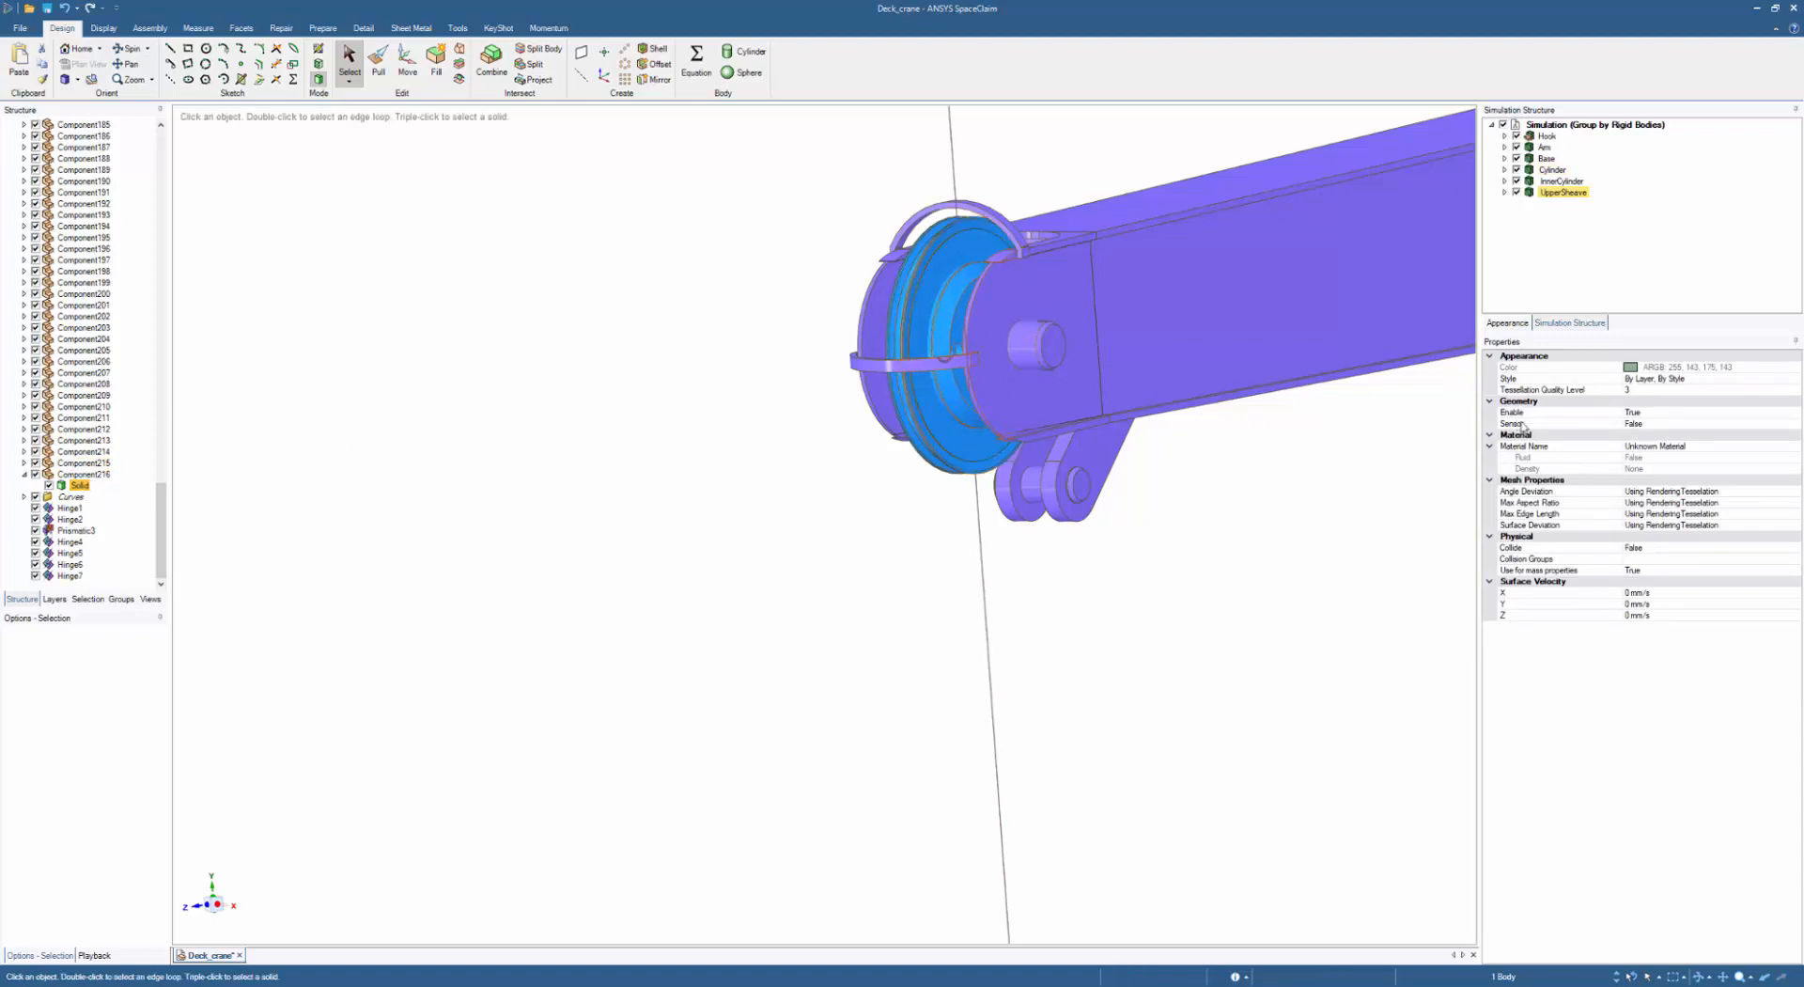
left_click(1783, 548)
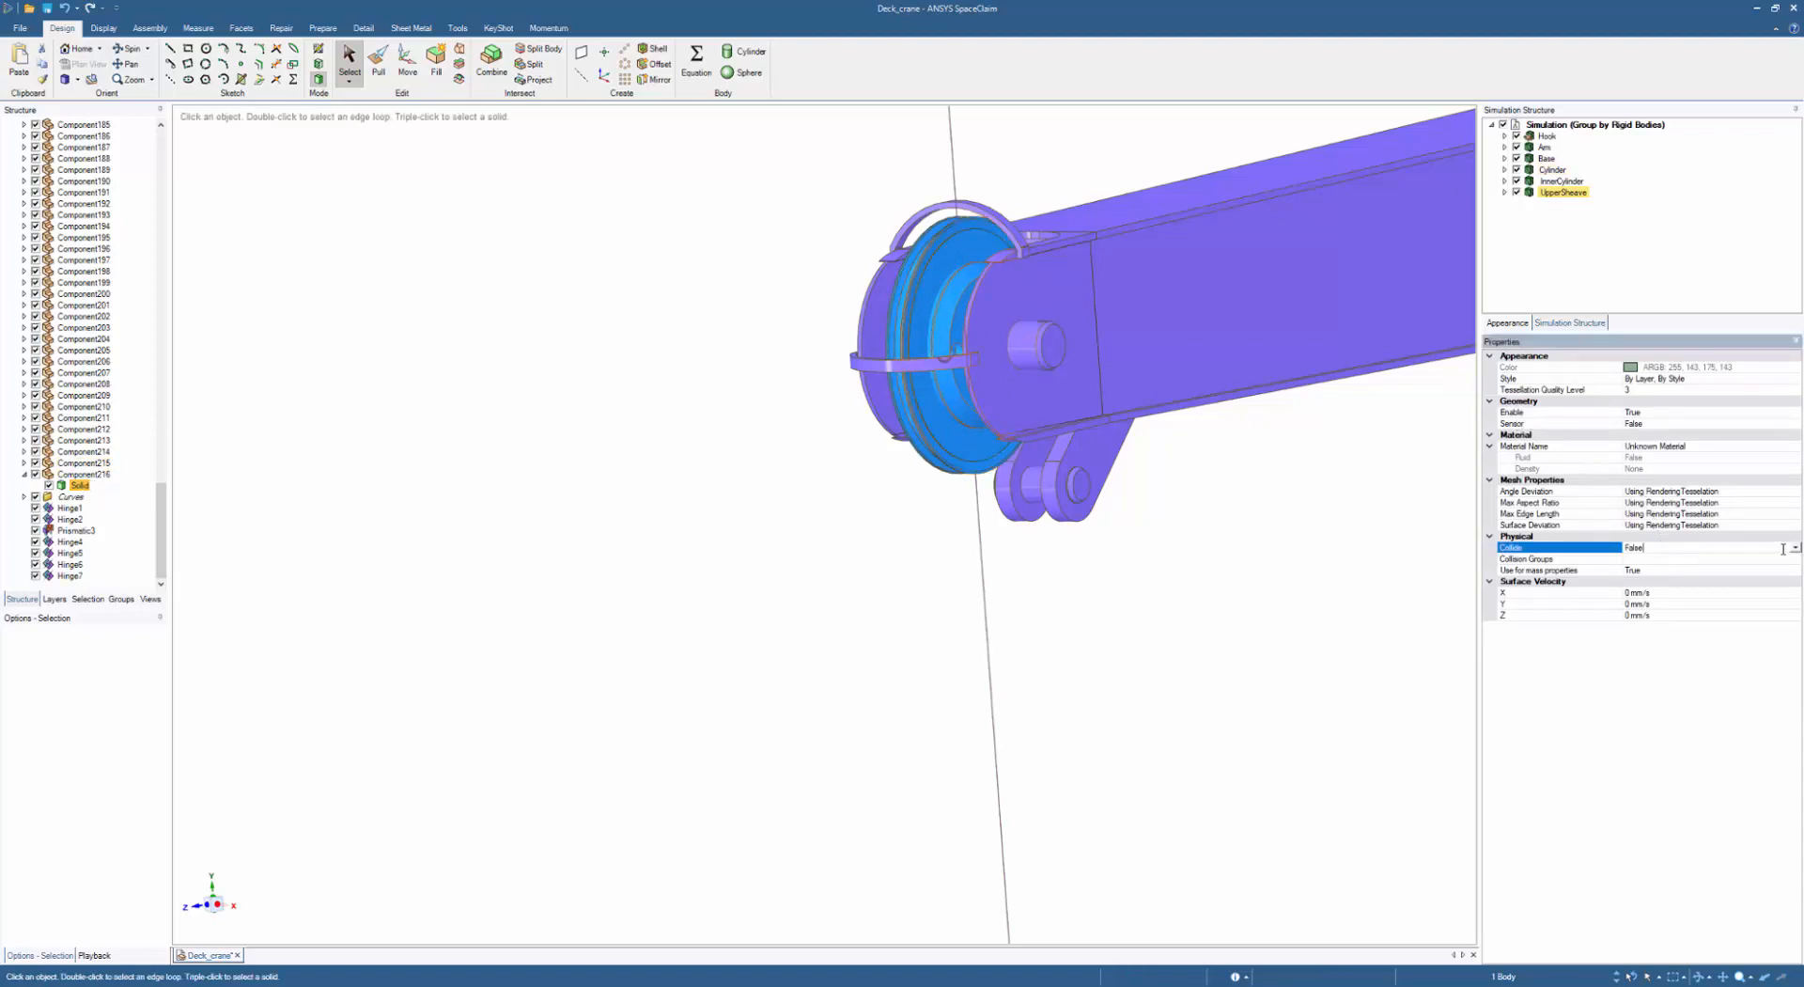
left_click(1795, 552)
left_click(1645, 566)
- Rename the disc solid in the structure tree as UpperSheaveCylinder and clear the selection
left_click(74, 486)
left_click(74, 486)
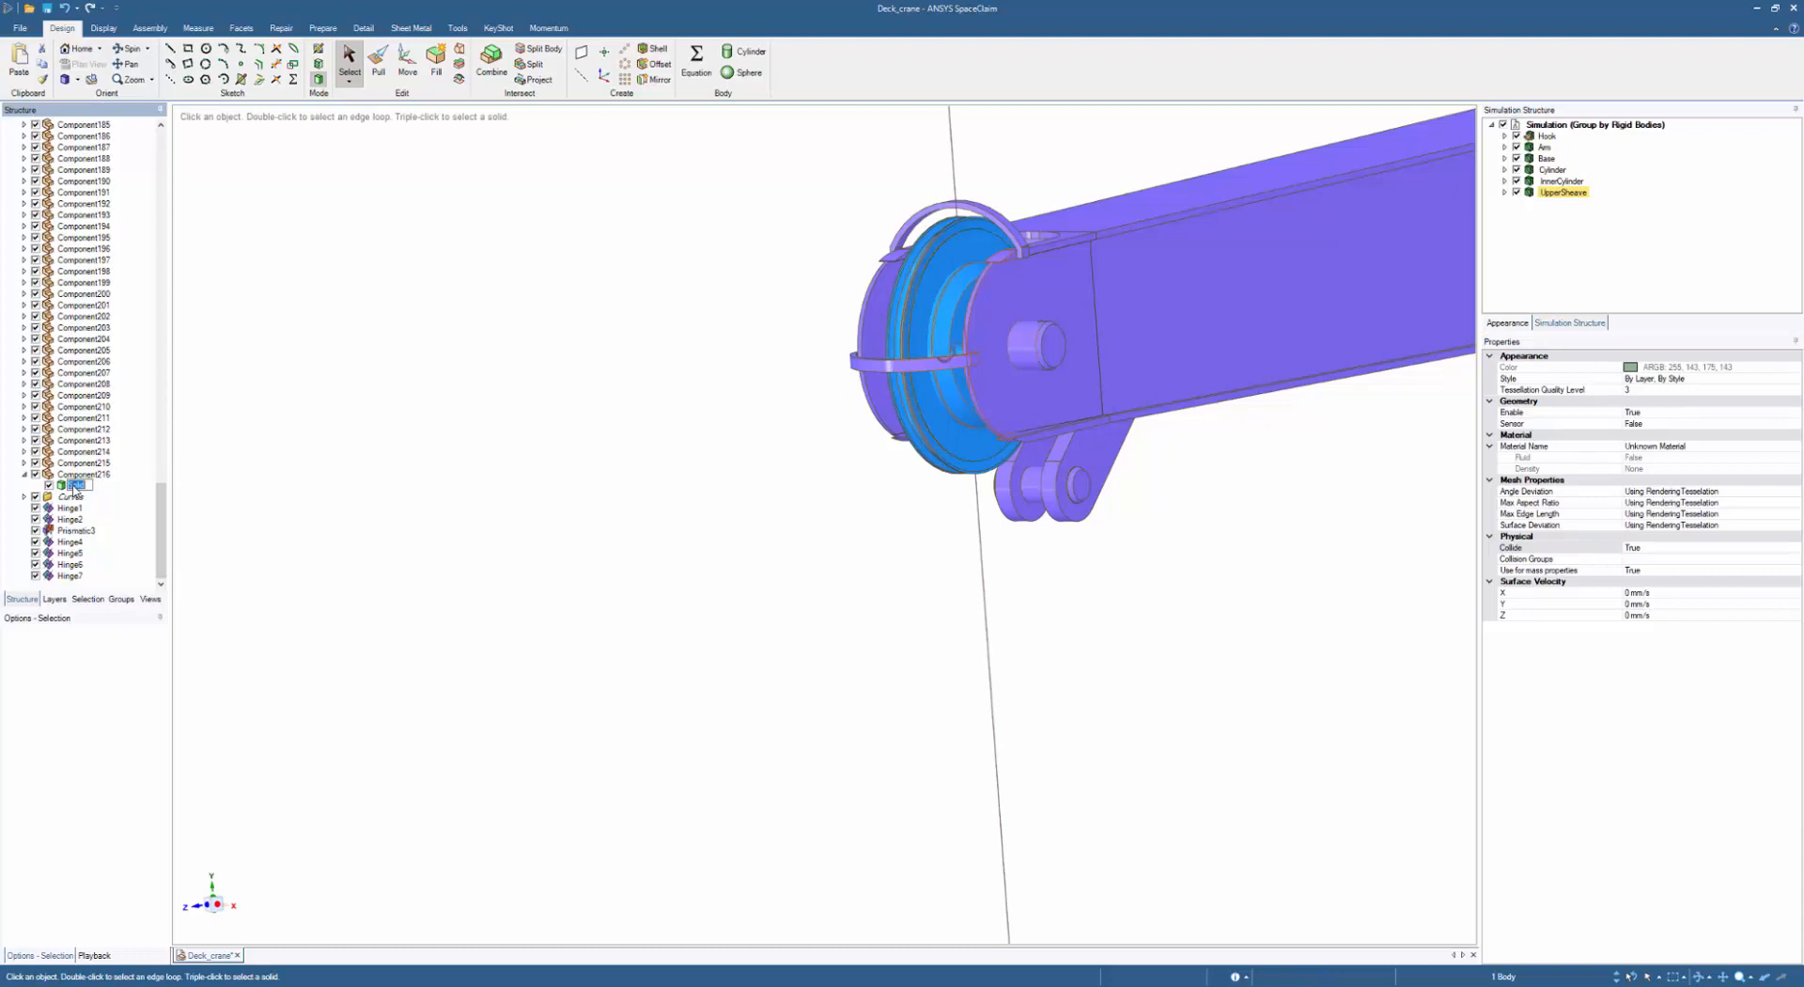
type("UpperSheave")
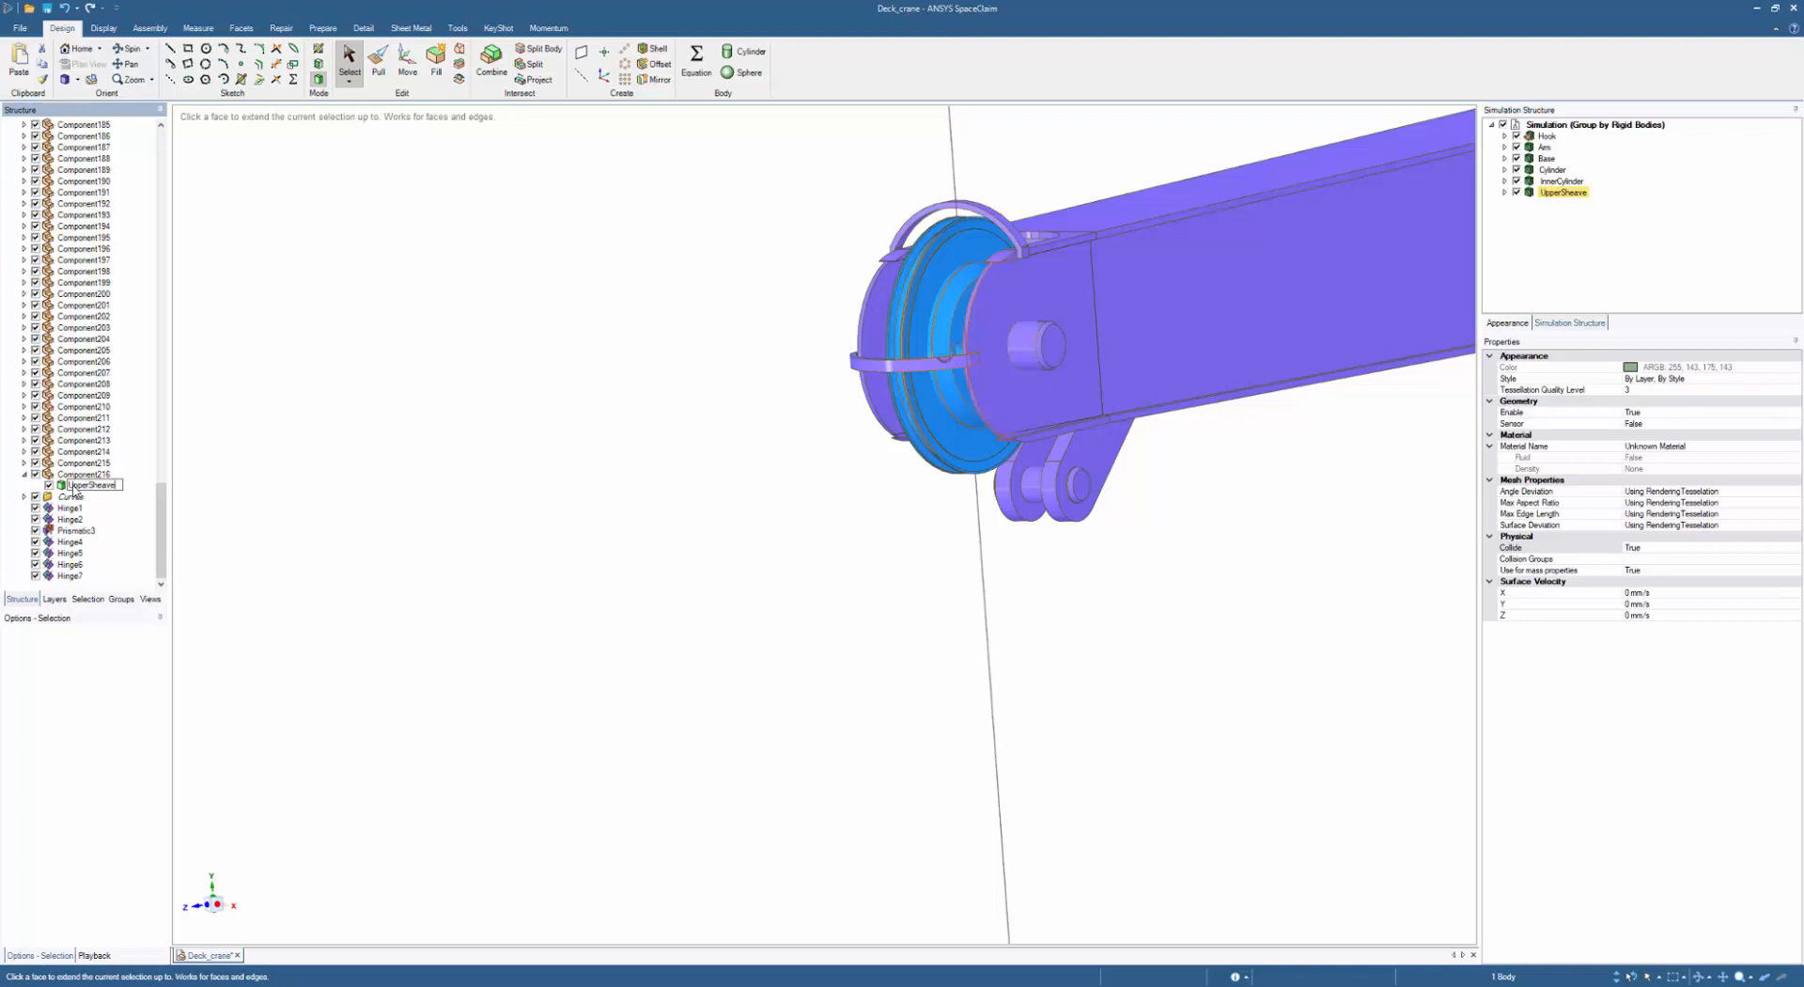
type("Cylinder")
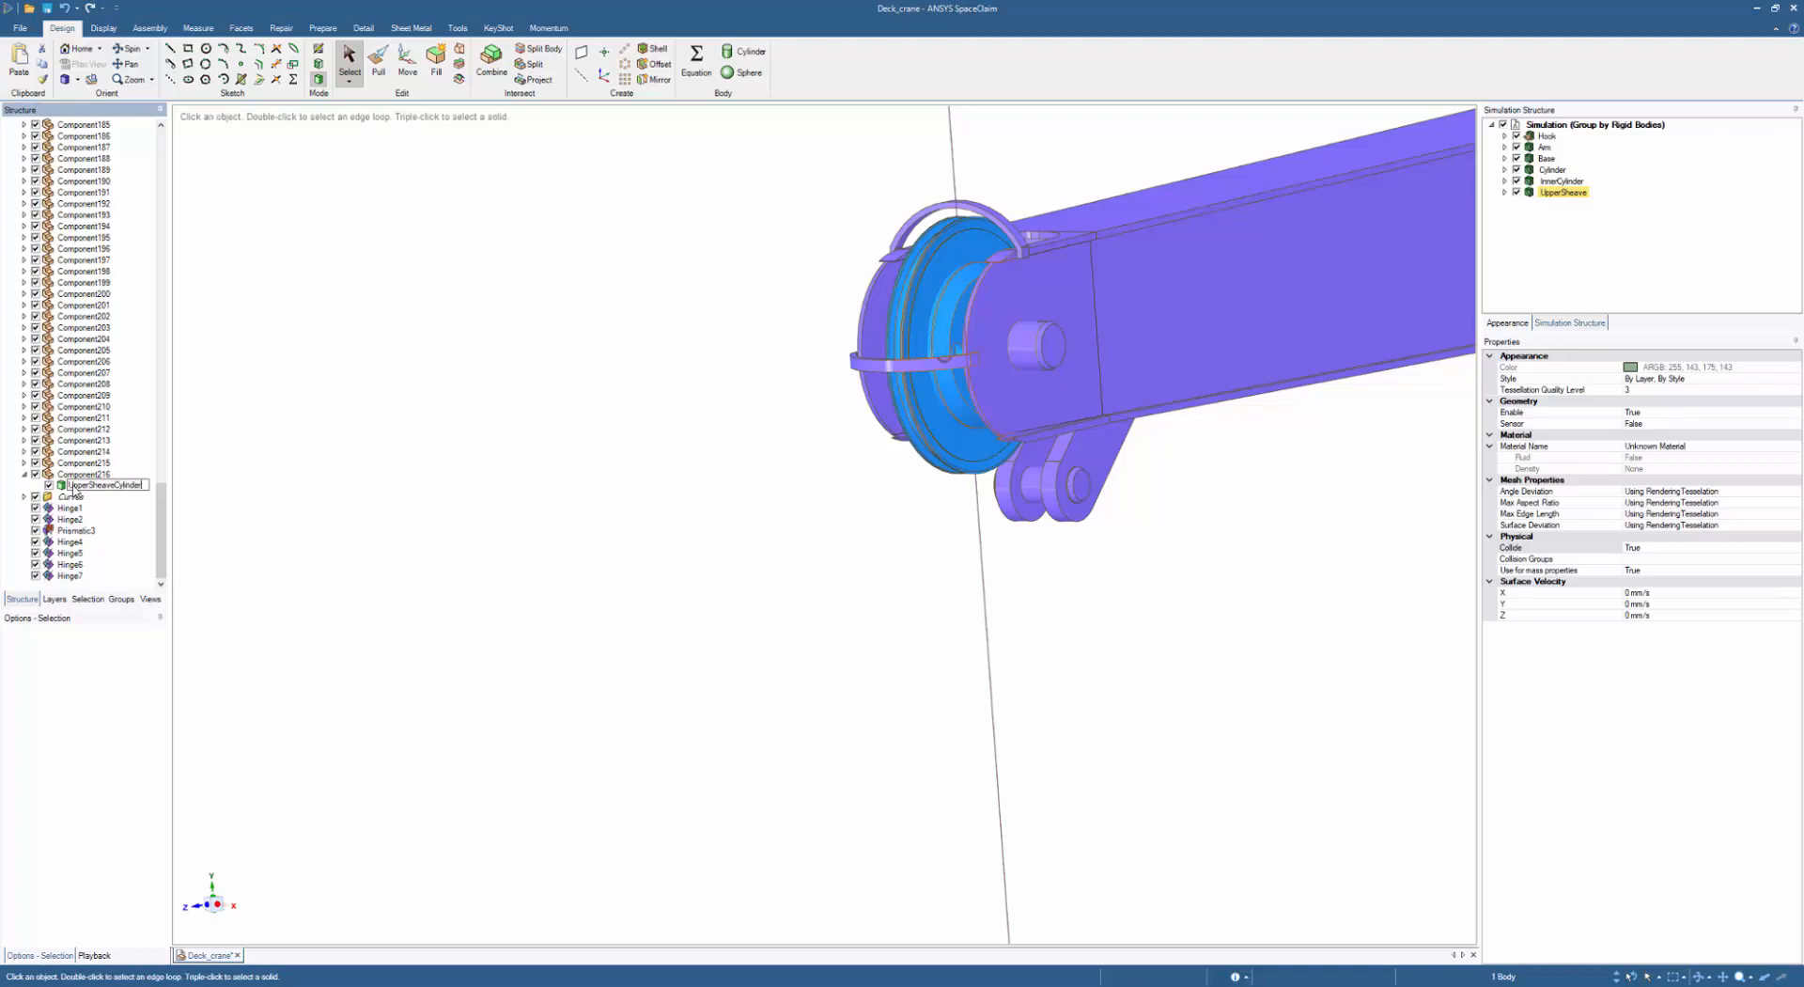
key("Return")
left_click(350, 466)
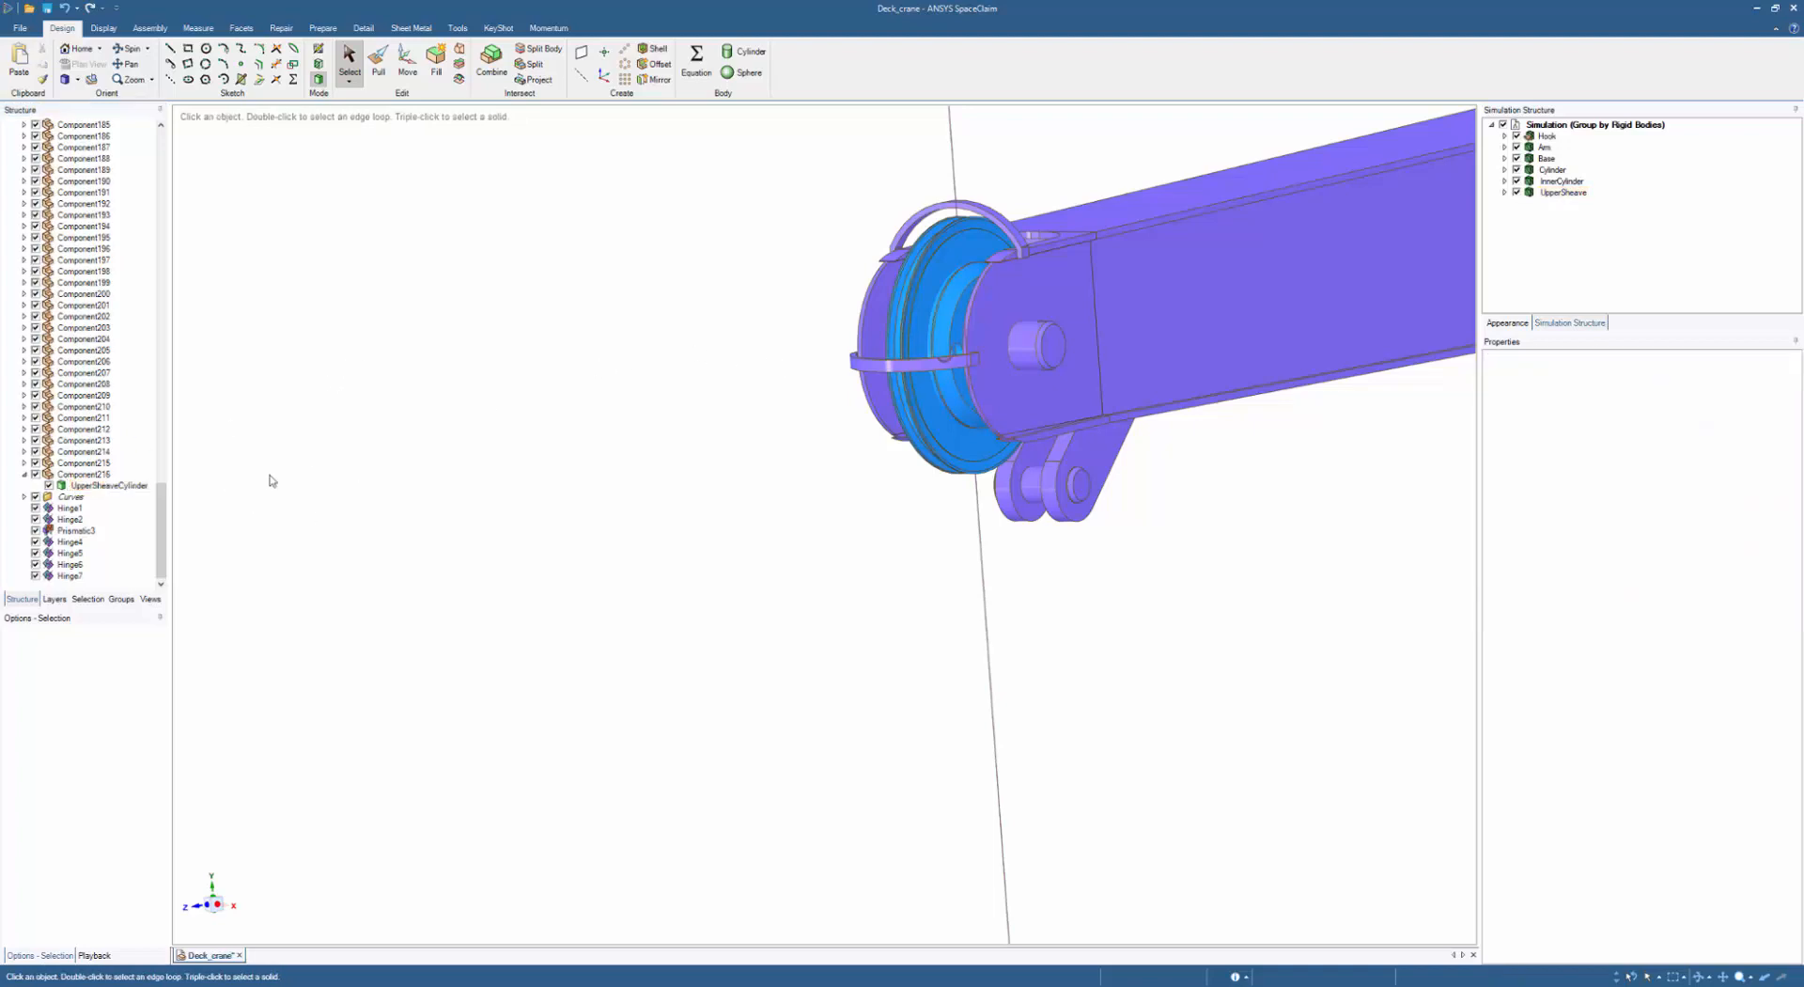
- Color the UpperSheaveCylinder solid red and hide it
left_click(115, 485)
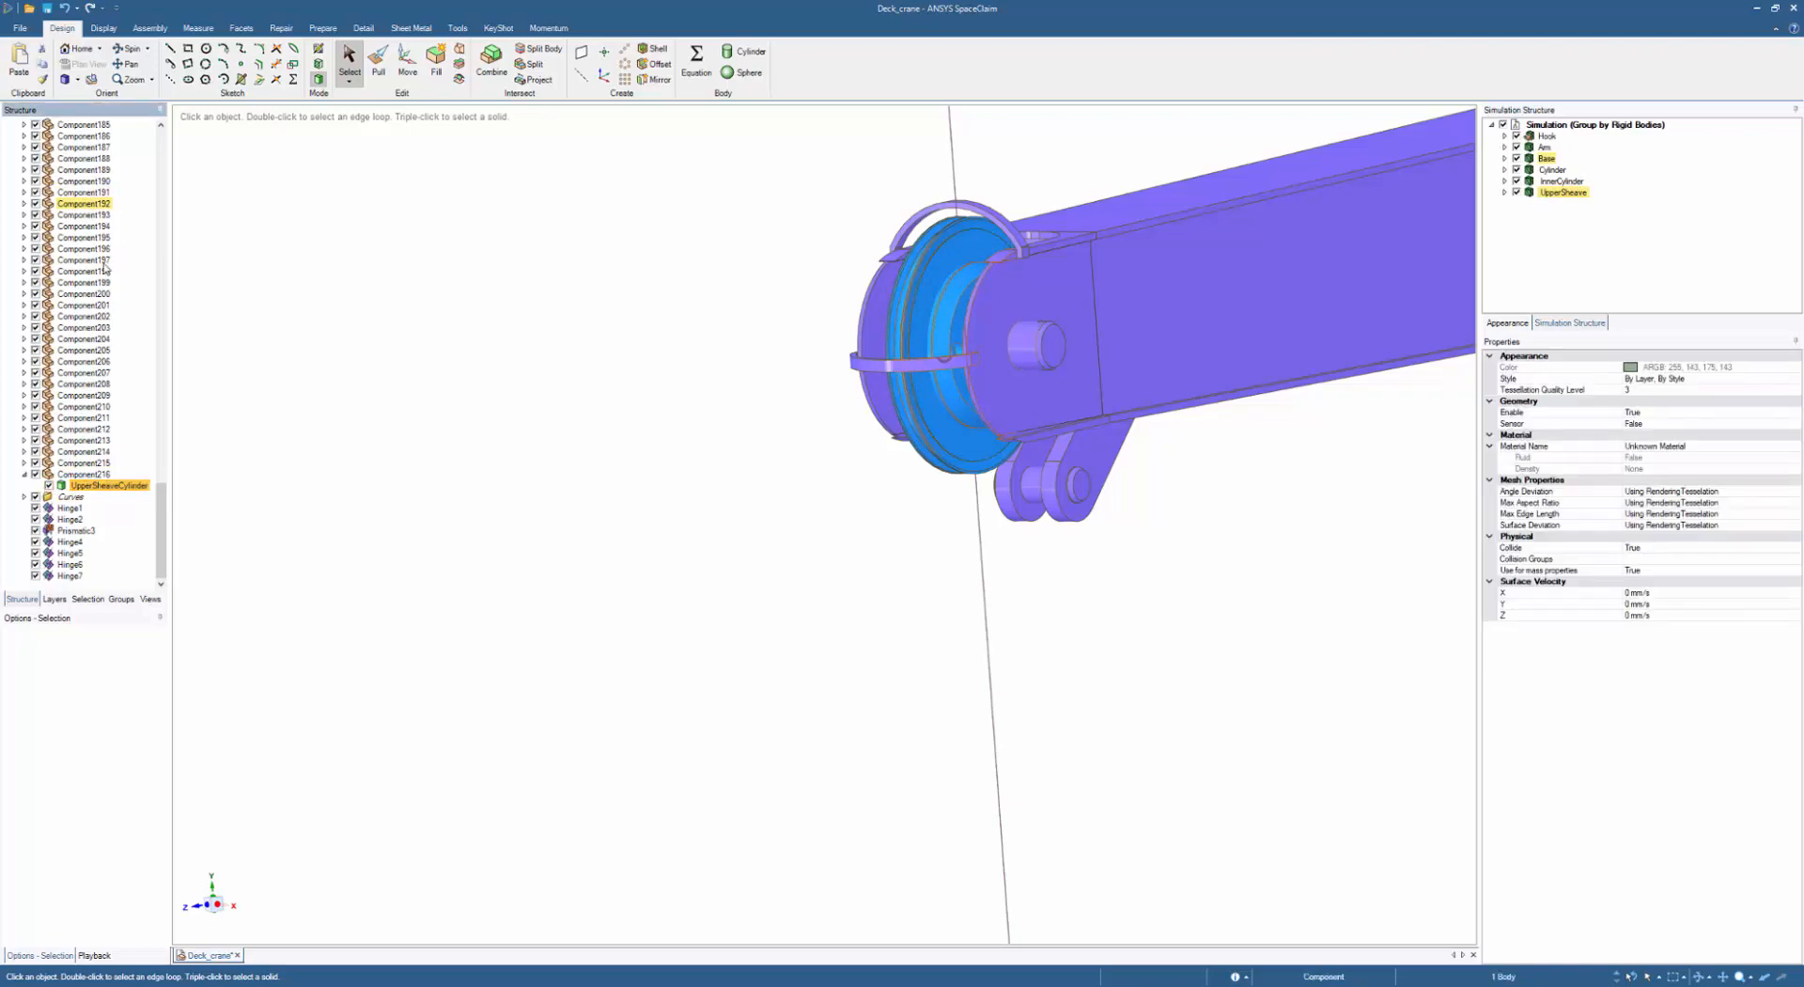
left_click(104, 28)
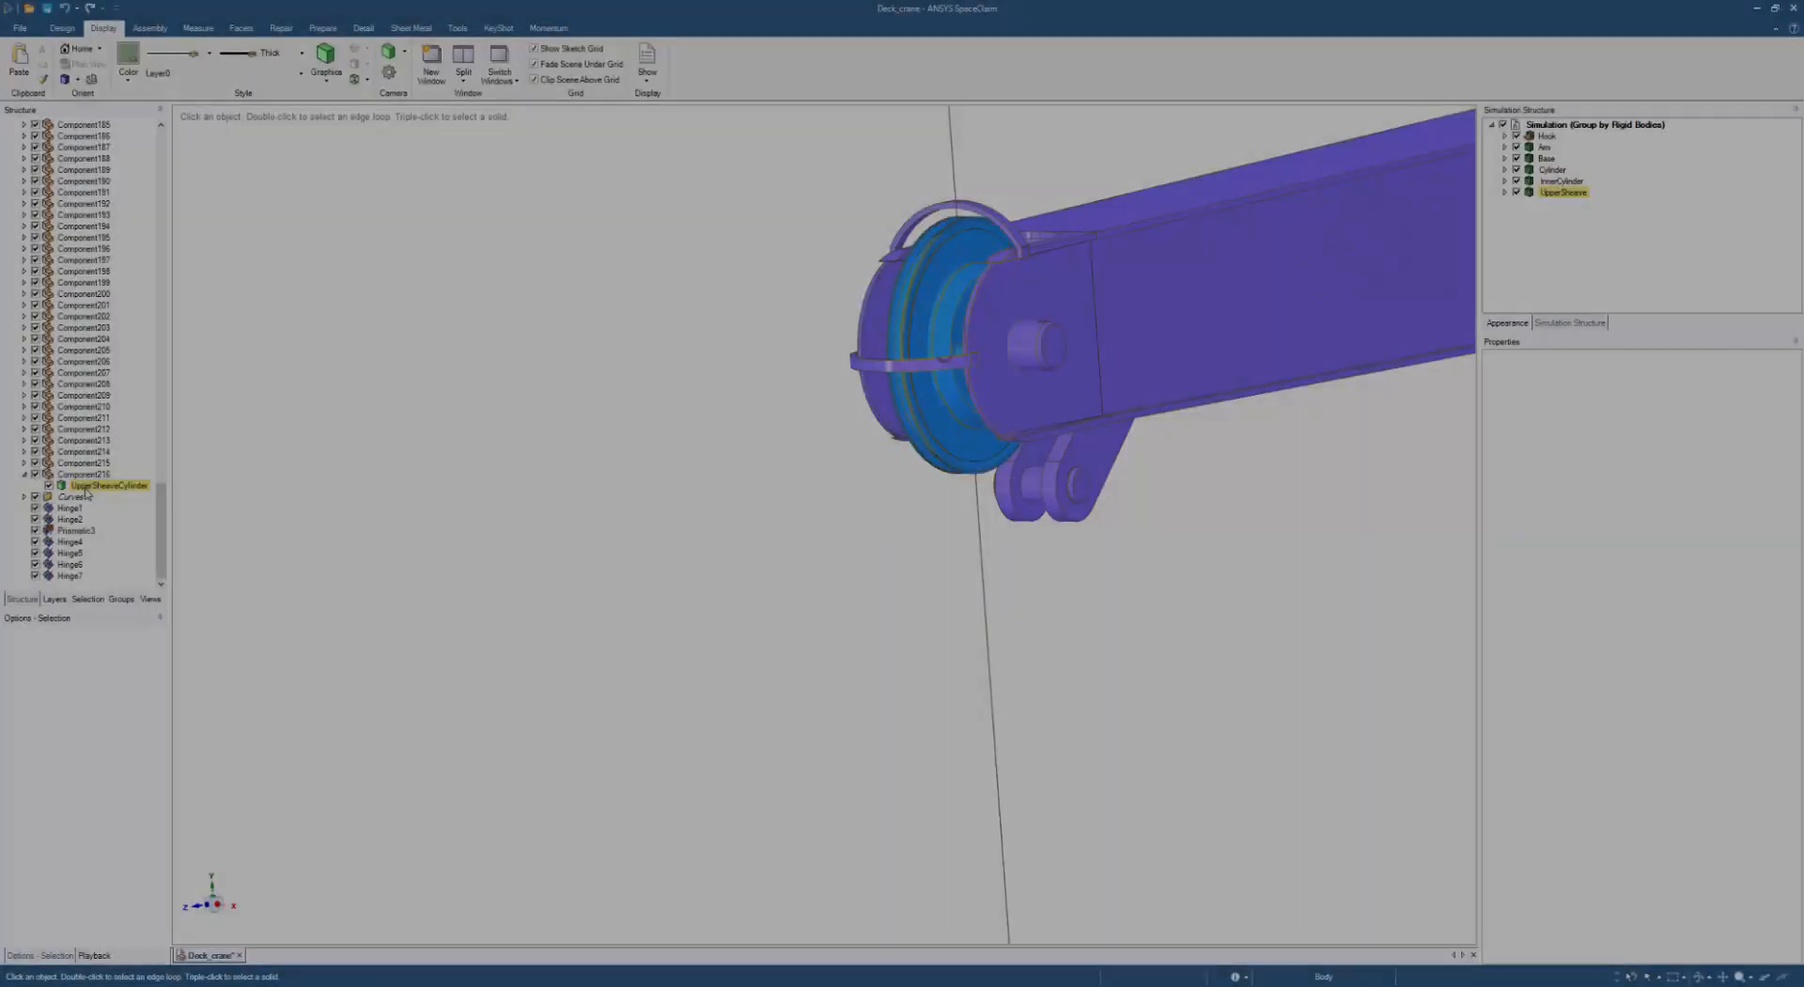
left_click(49, 487)
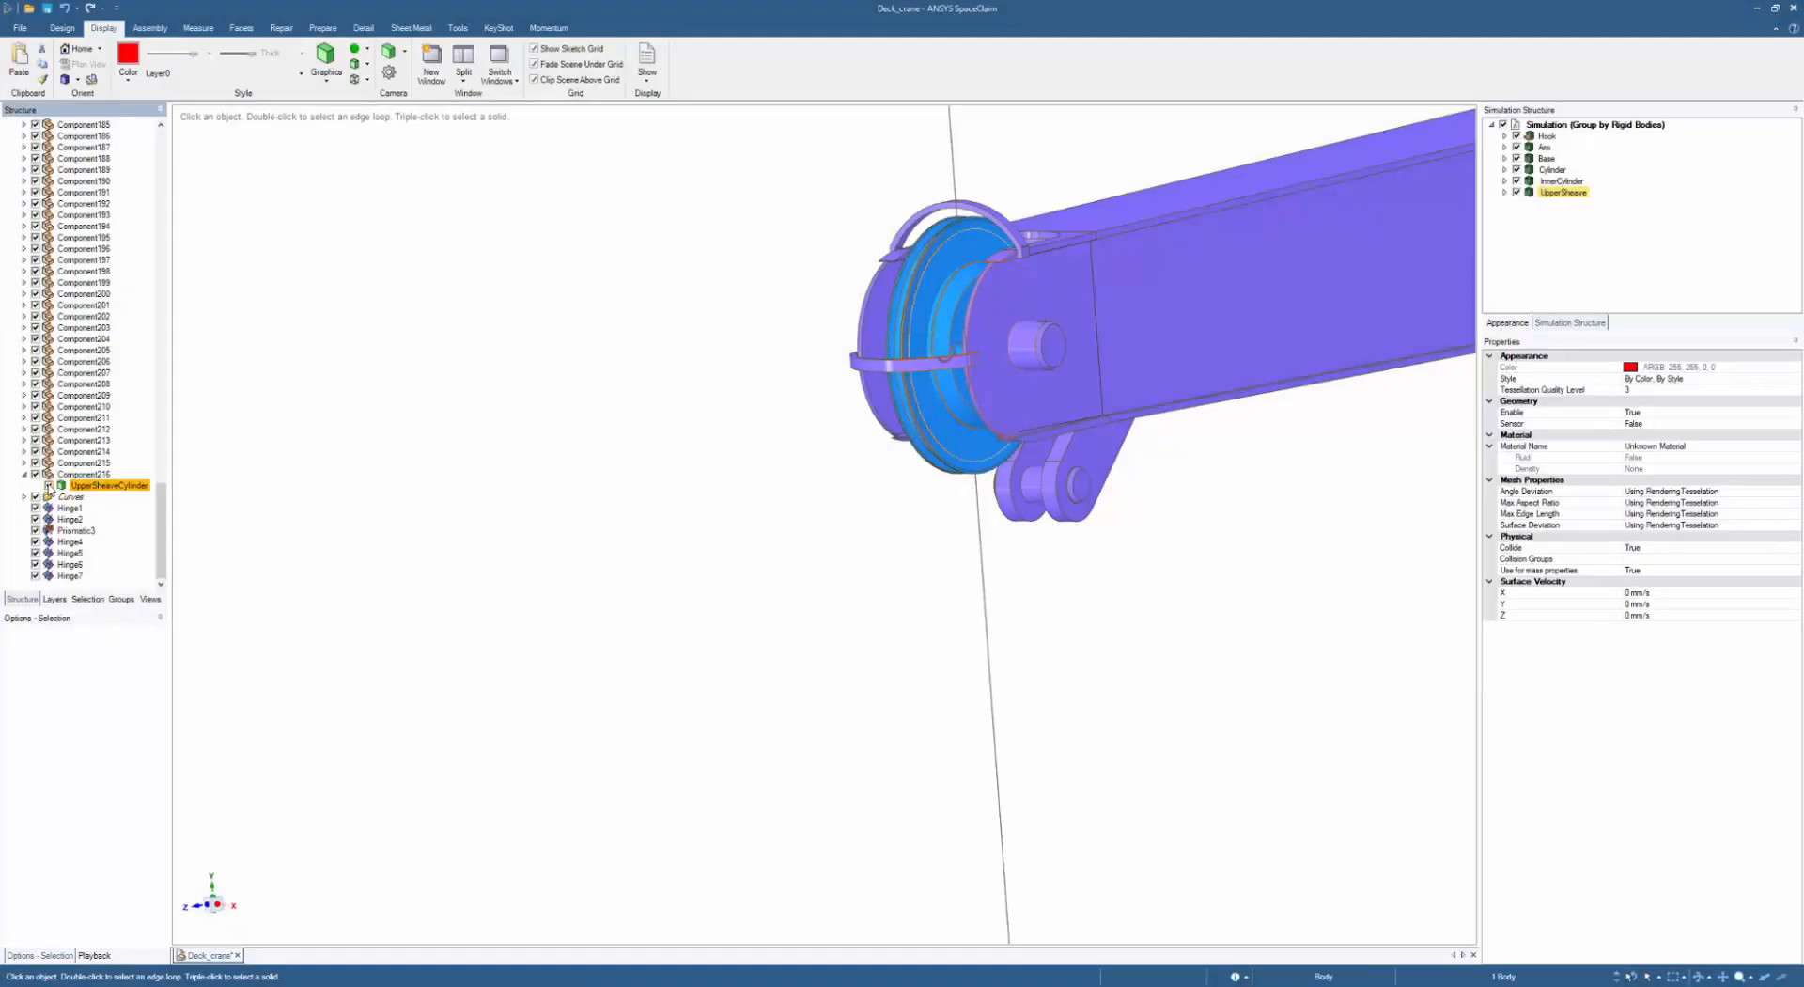
left_click(50, 487)
left_click(489, 429)
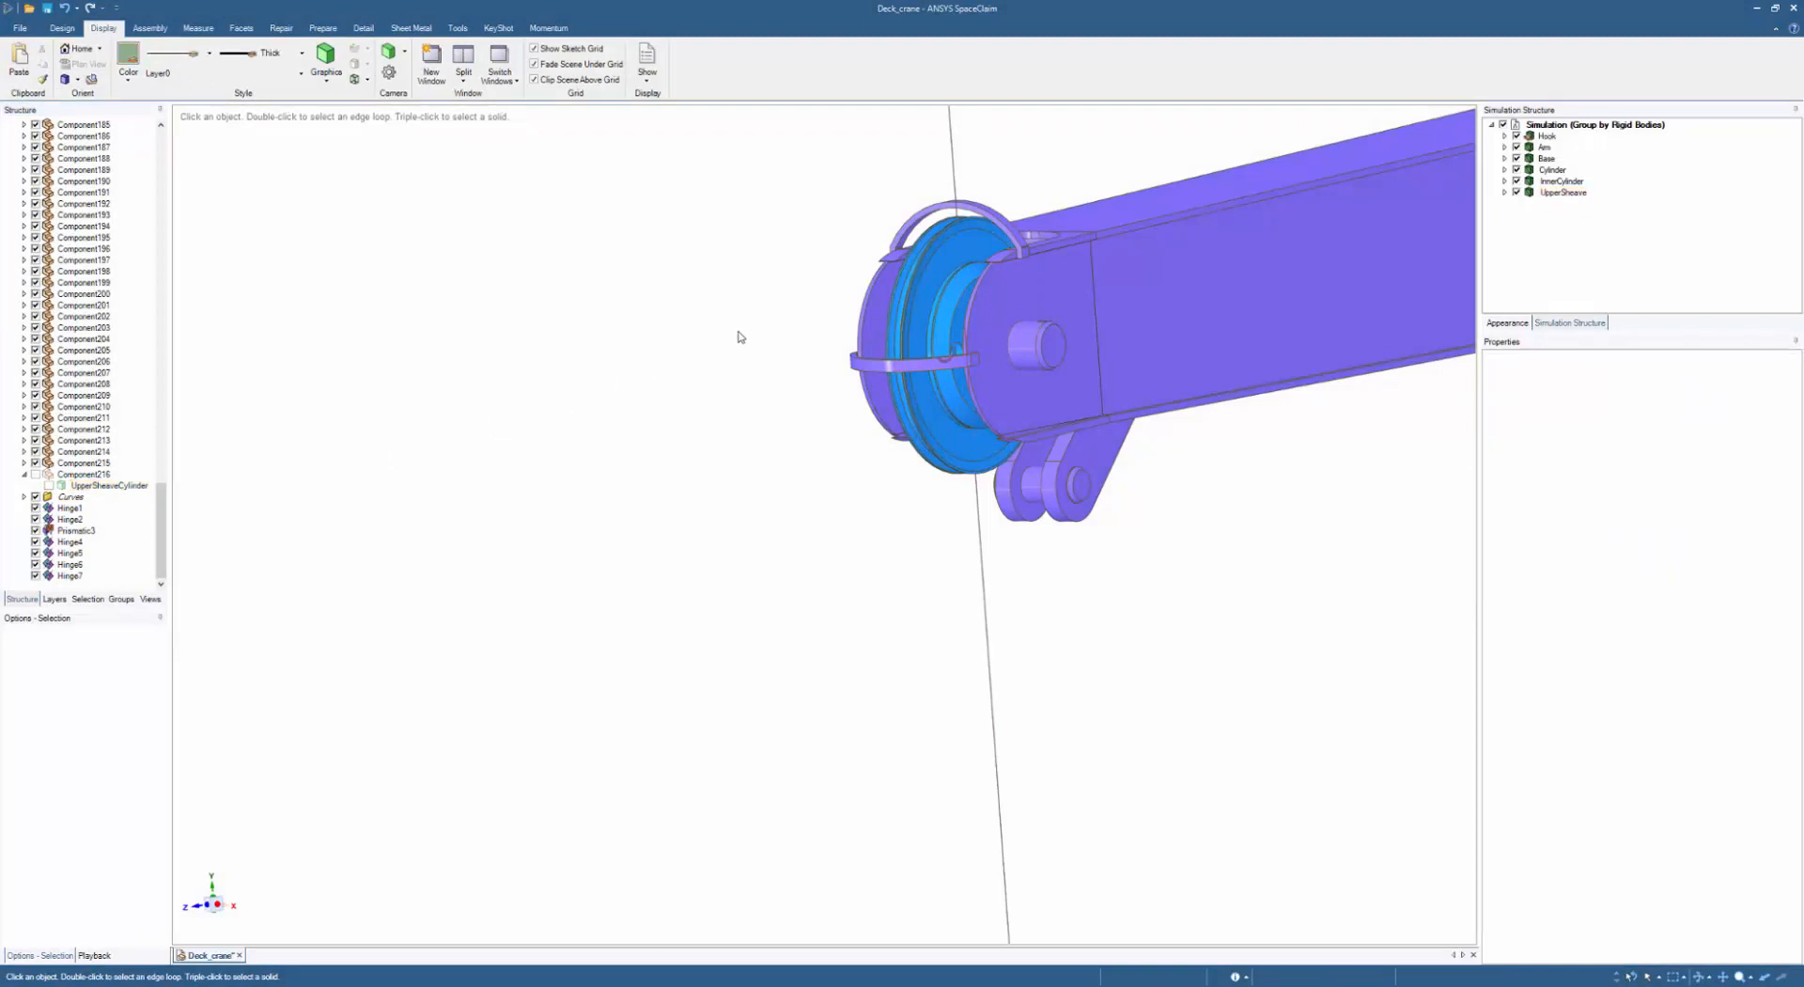
- Set Collide to True for the hook and hook block bodies, and turn off the dynamics coloring
scroll(721, 499, "down", 3)
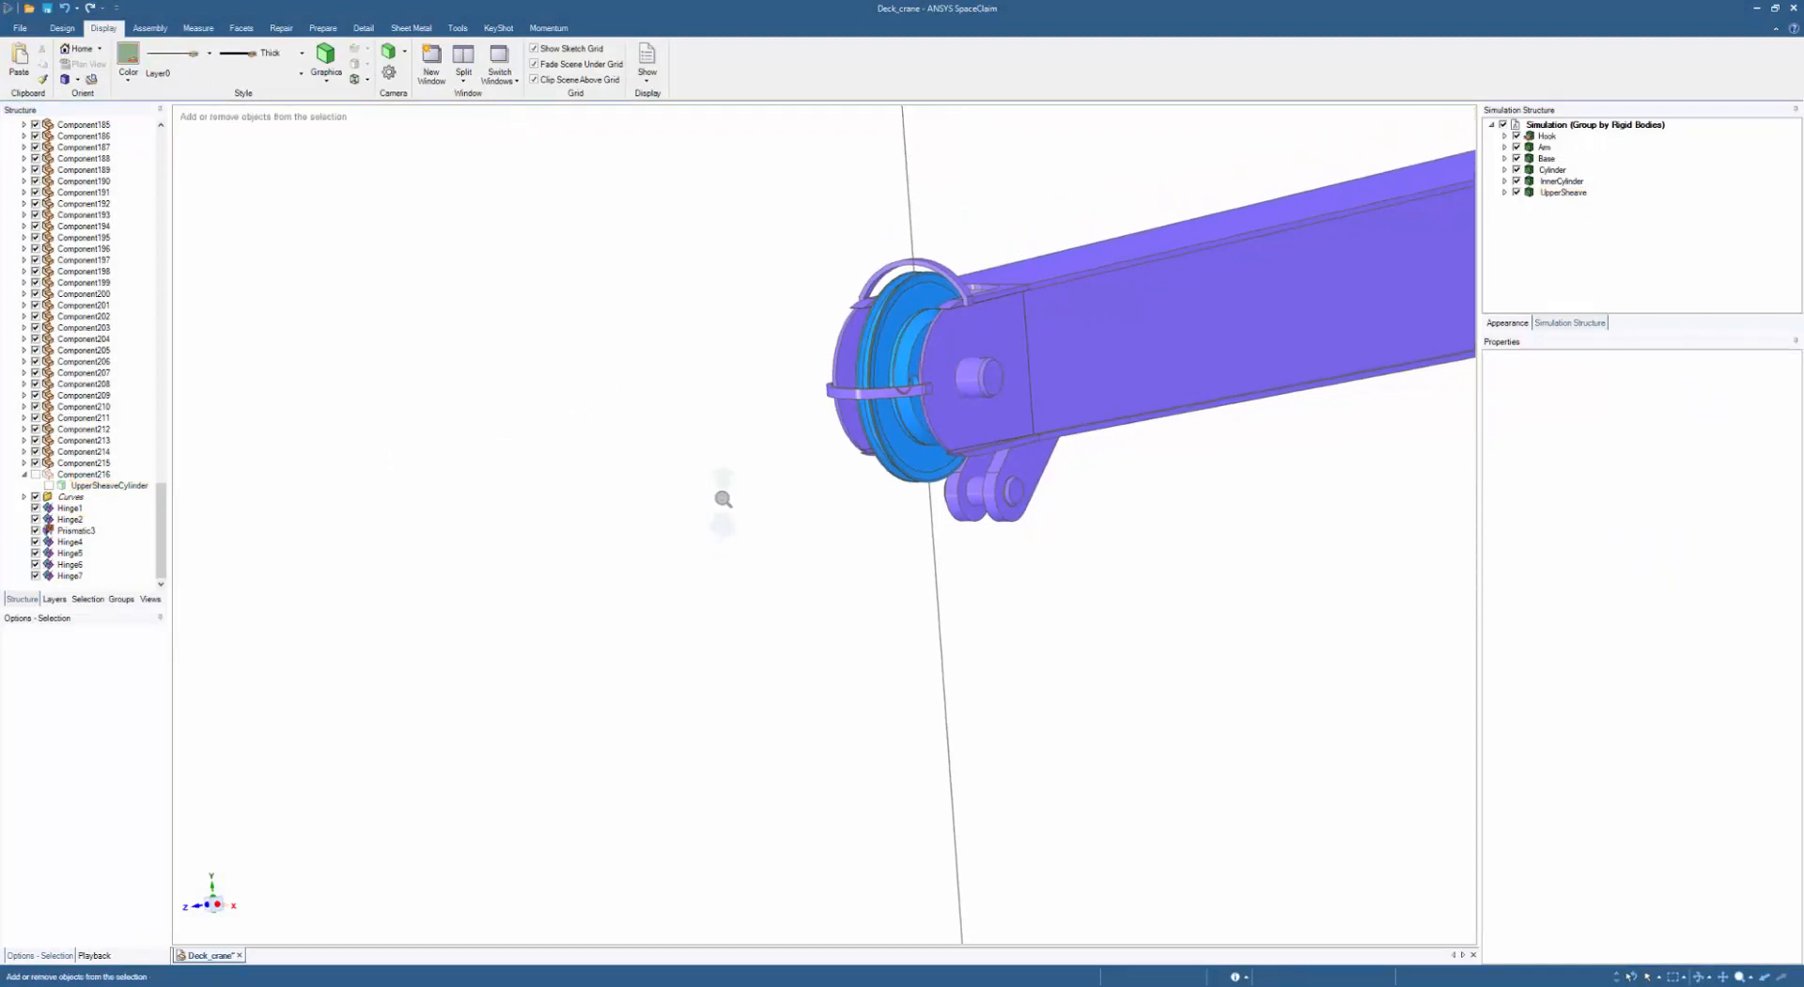
middle_click_drag(721, 499, 673, 399, "shift")
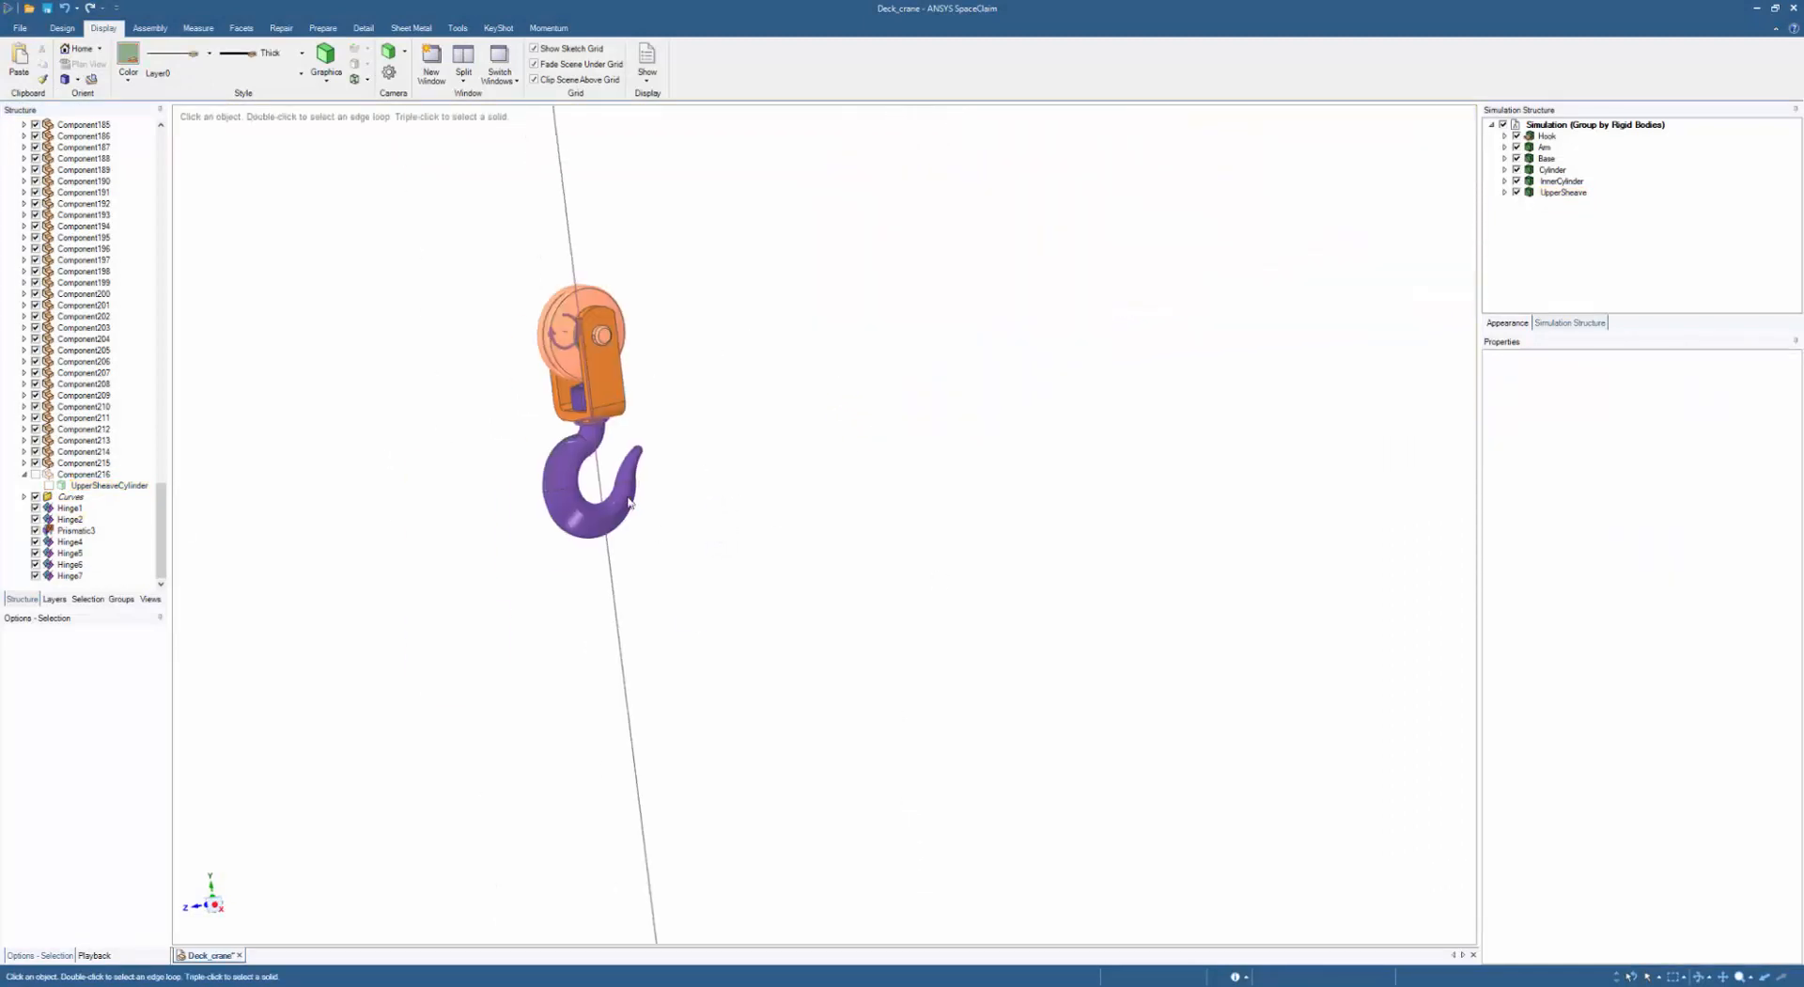
left_click(617, 419)
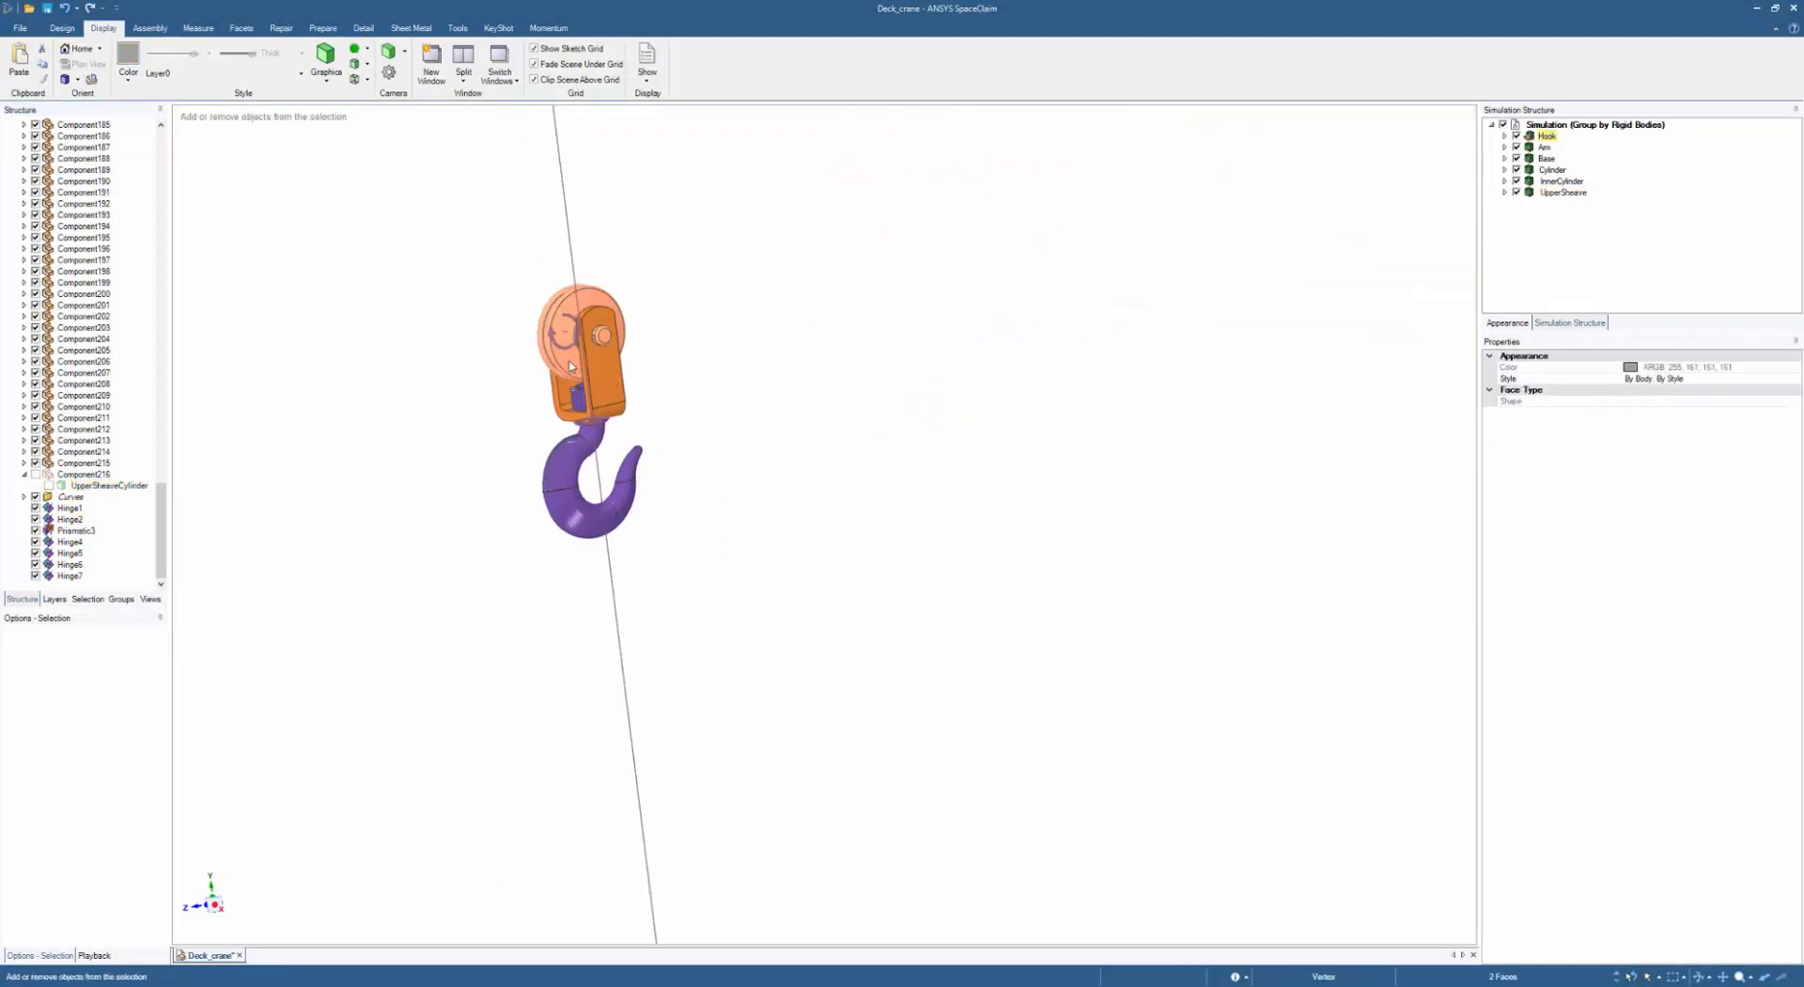
left_click(611, 383, "ctrl")
triple_click(611, 383, "ctrl")
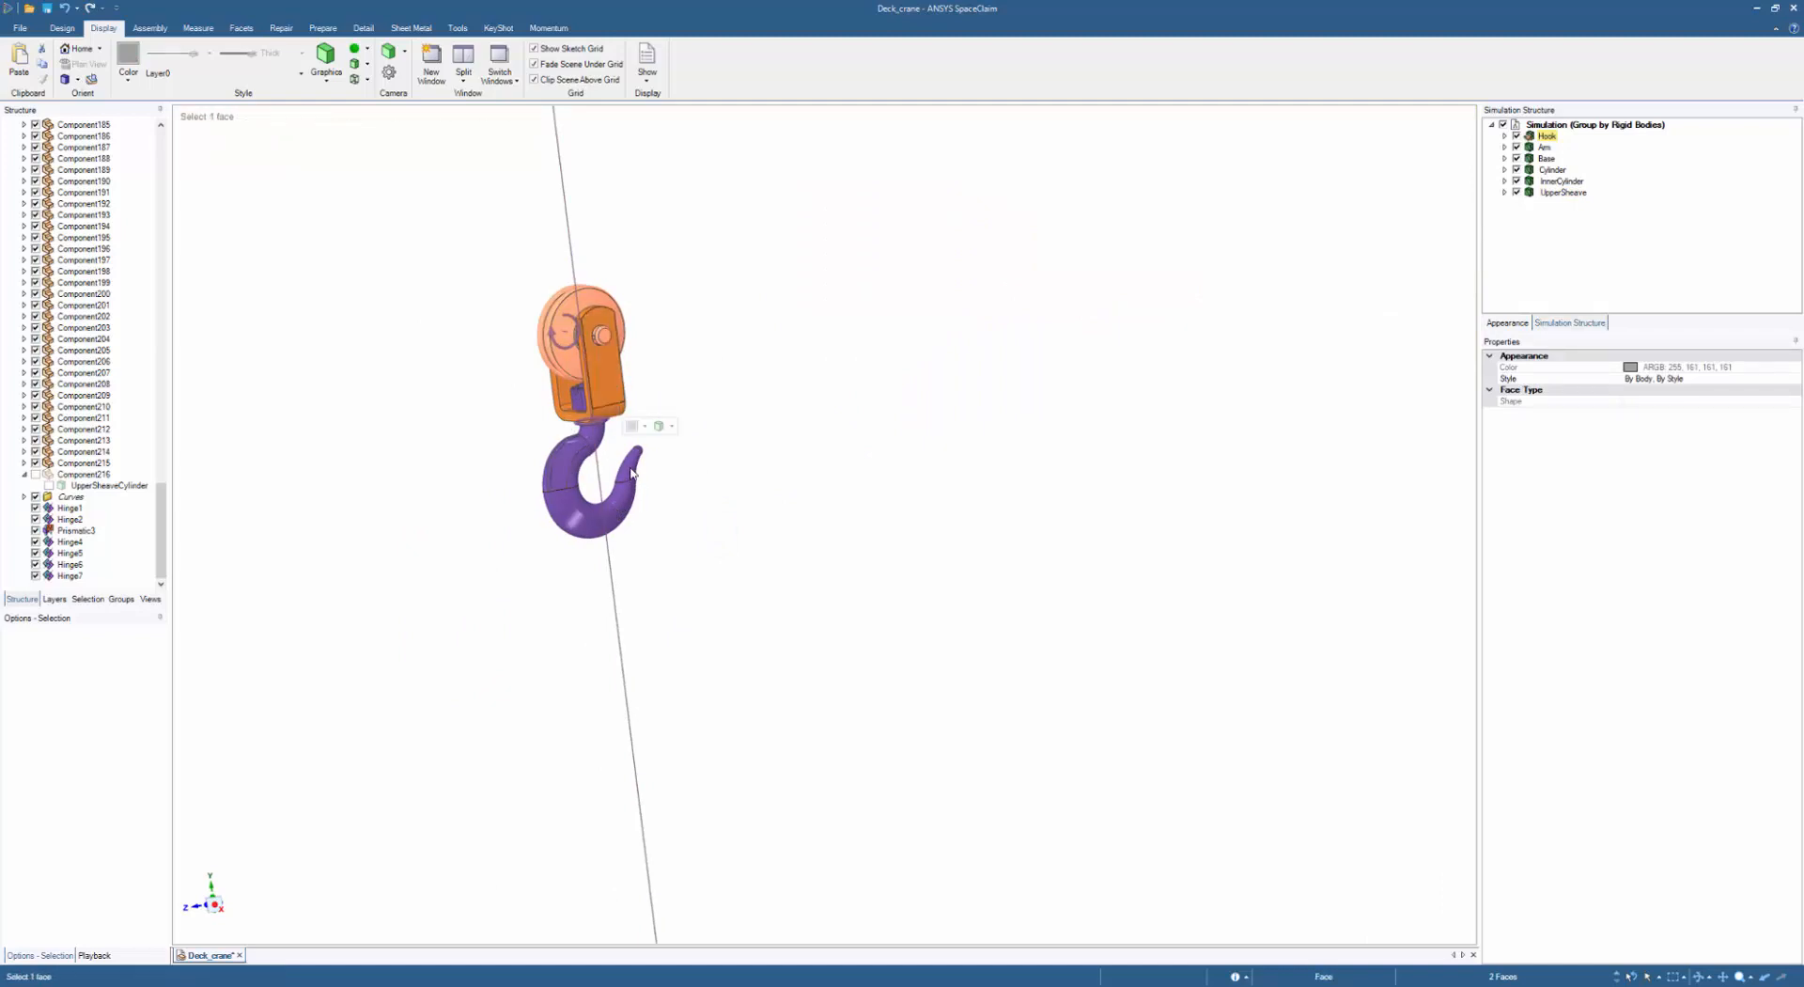
left_click(549, 28)
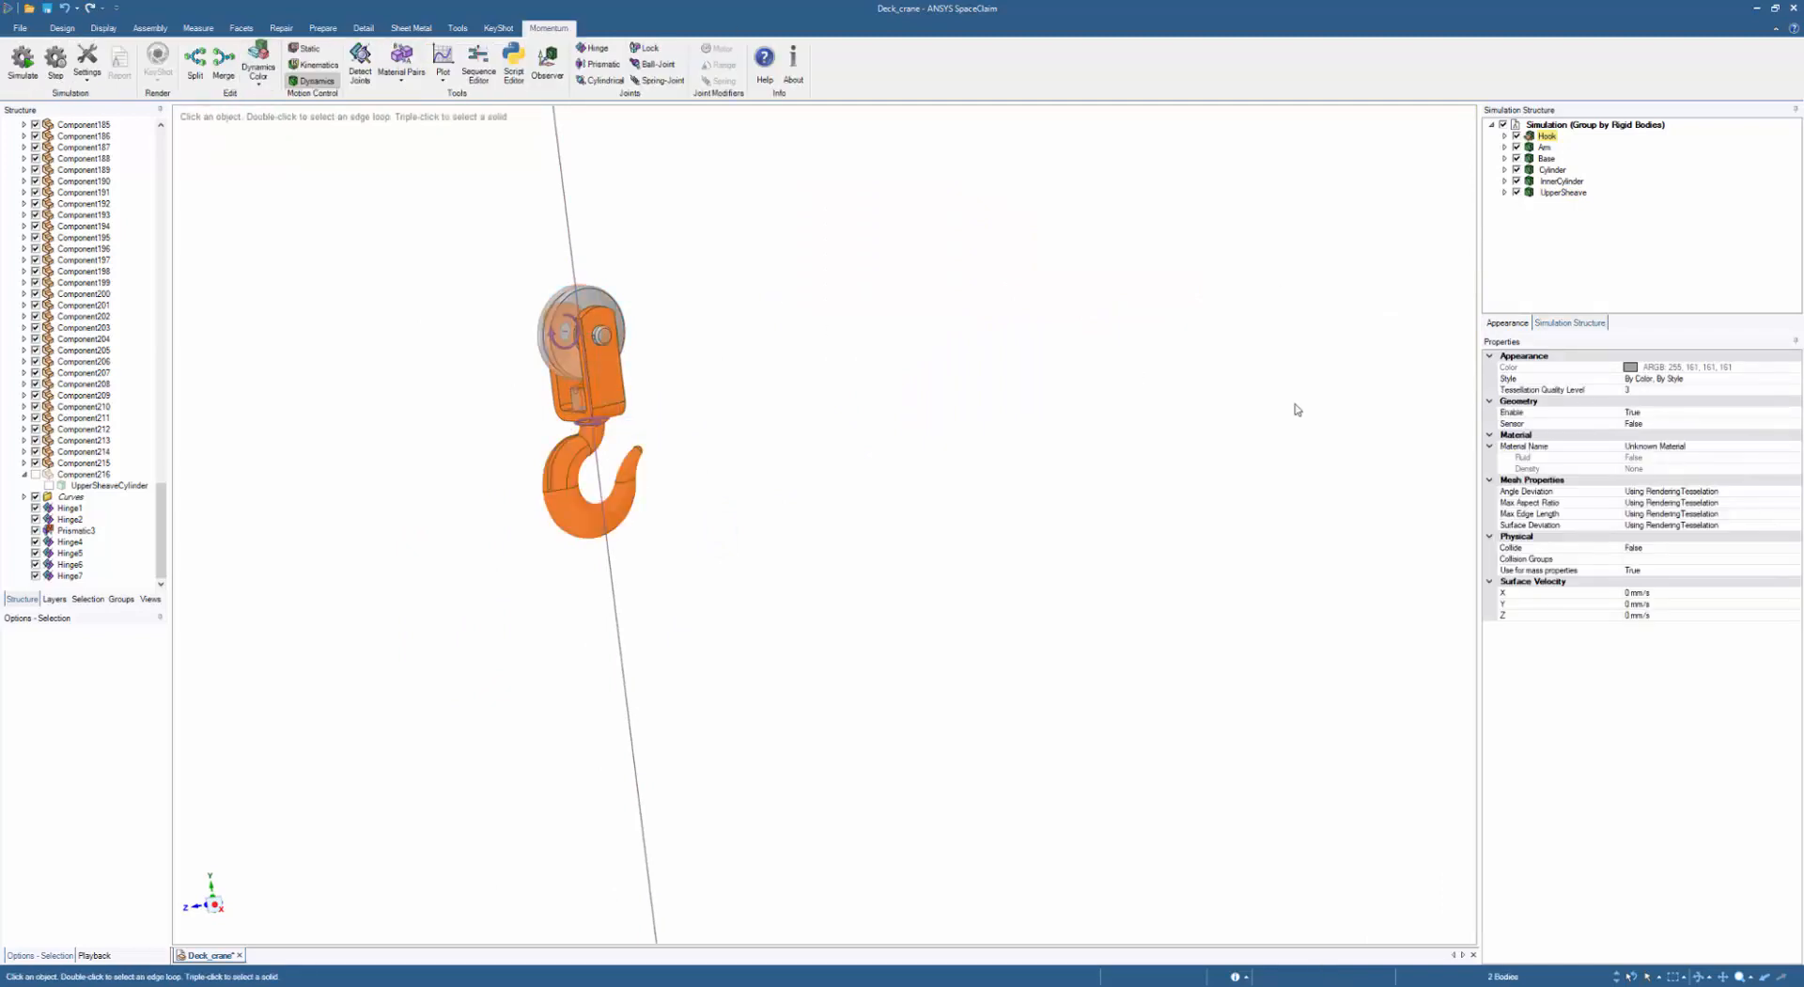
left_click(1658, 549)
left_click(1796, 548)
left_click(1668, 560)
left_click(1003, 474)
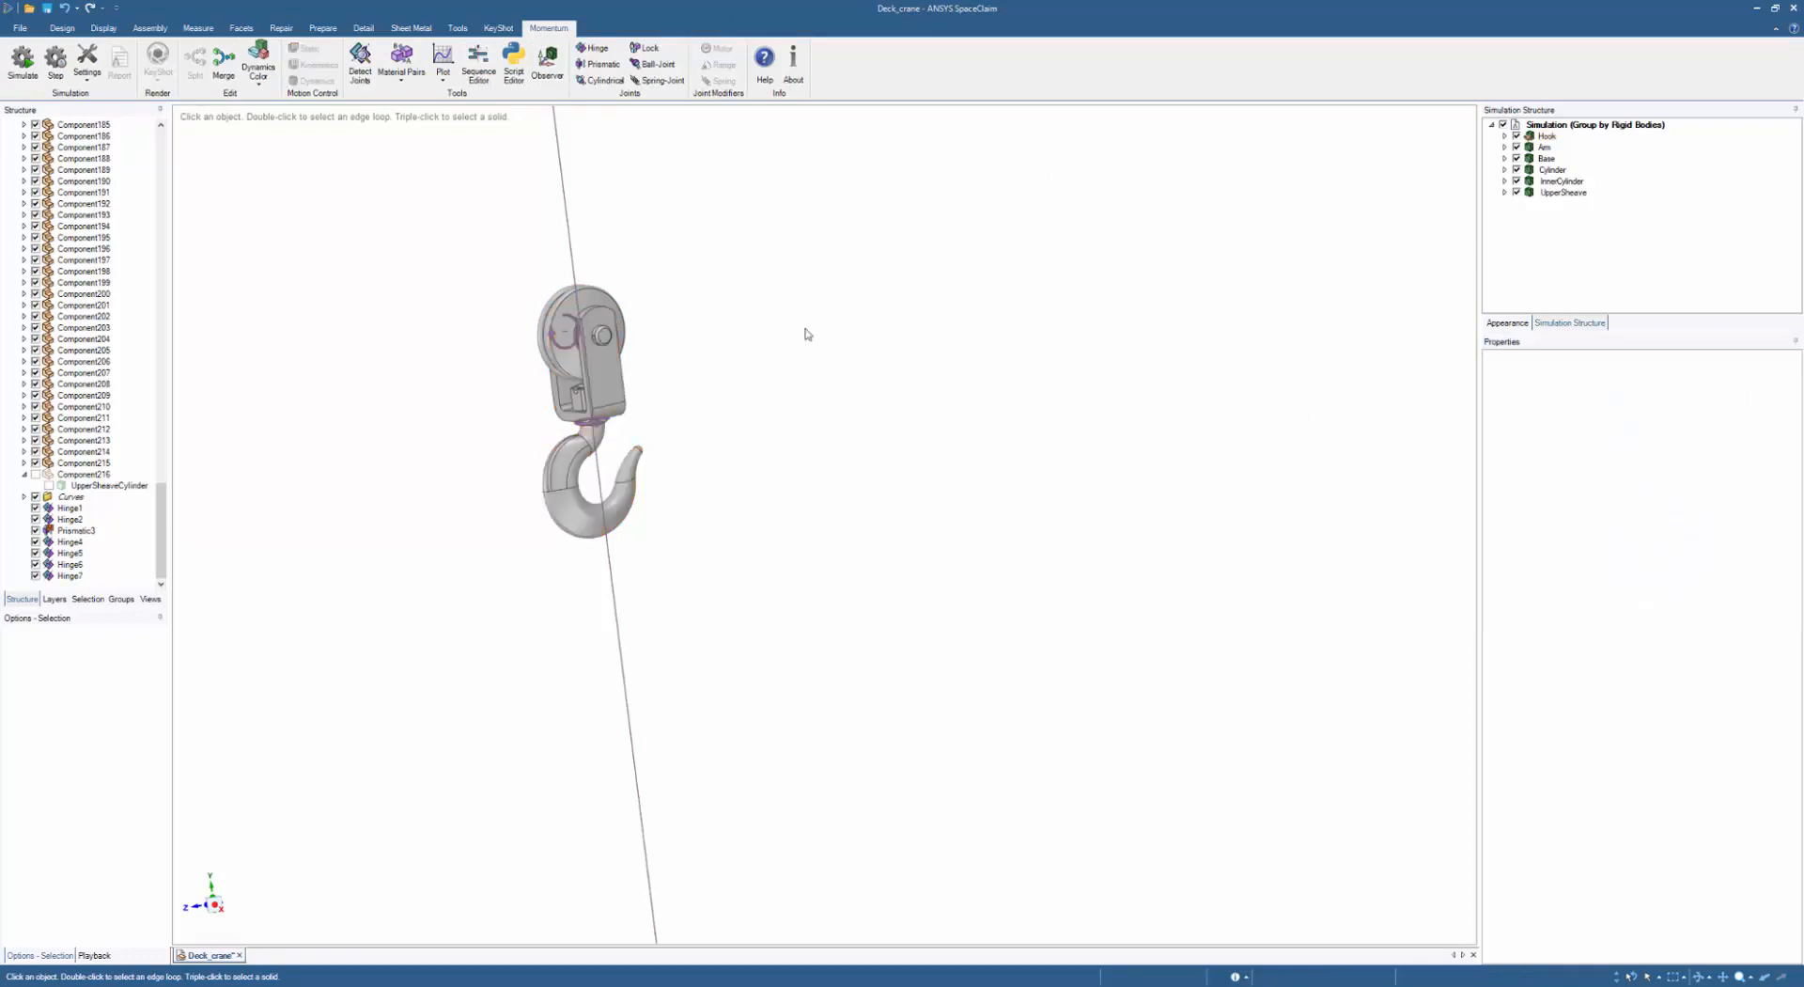
- Save the document and sketch a circle about 112 mm in diameter centred on the hook sheave's pin end face
scroll(526, 312, "up", 3)
middle_click_drag(858, 356, 746, 337)
left_click(606, 326)
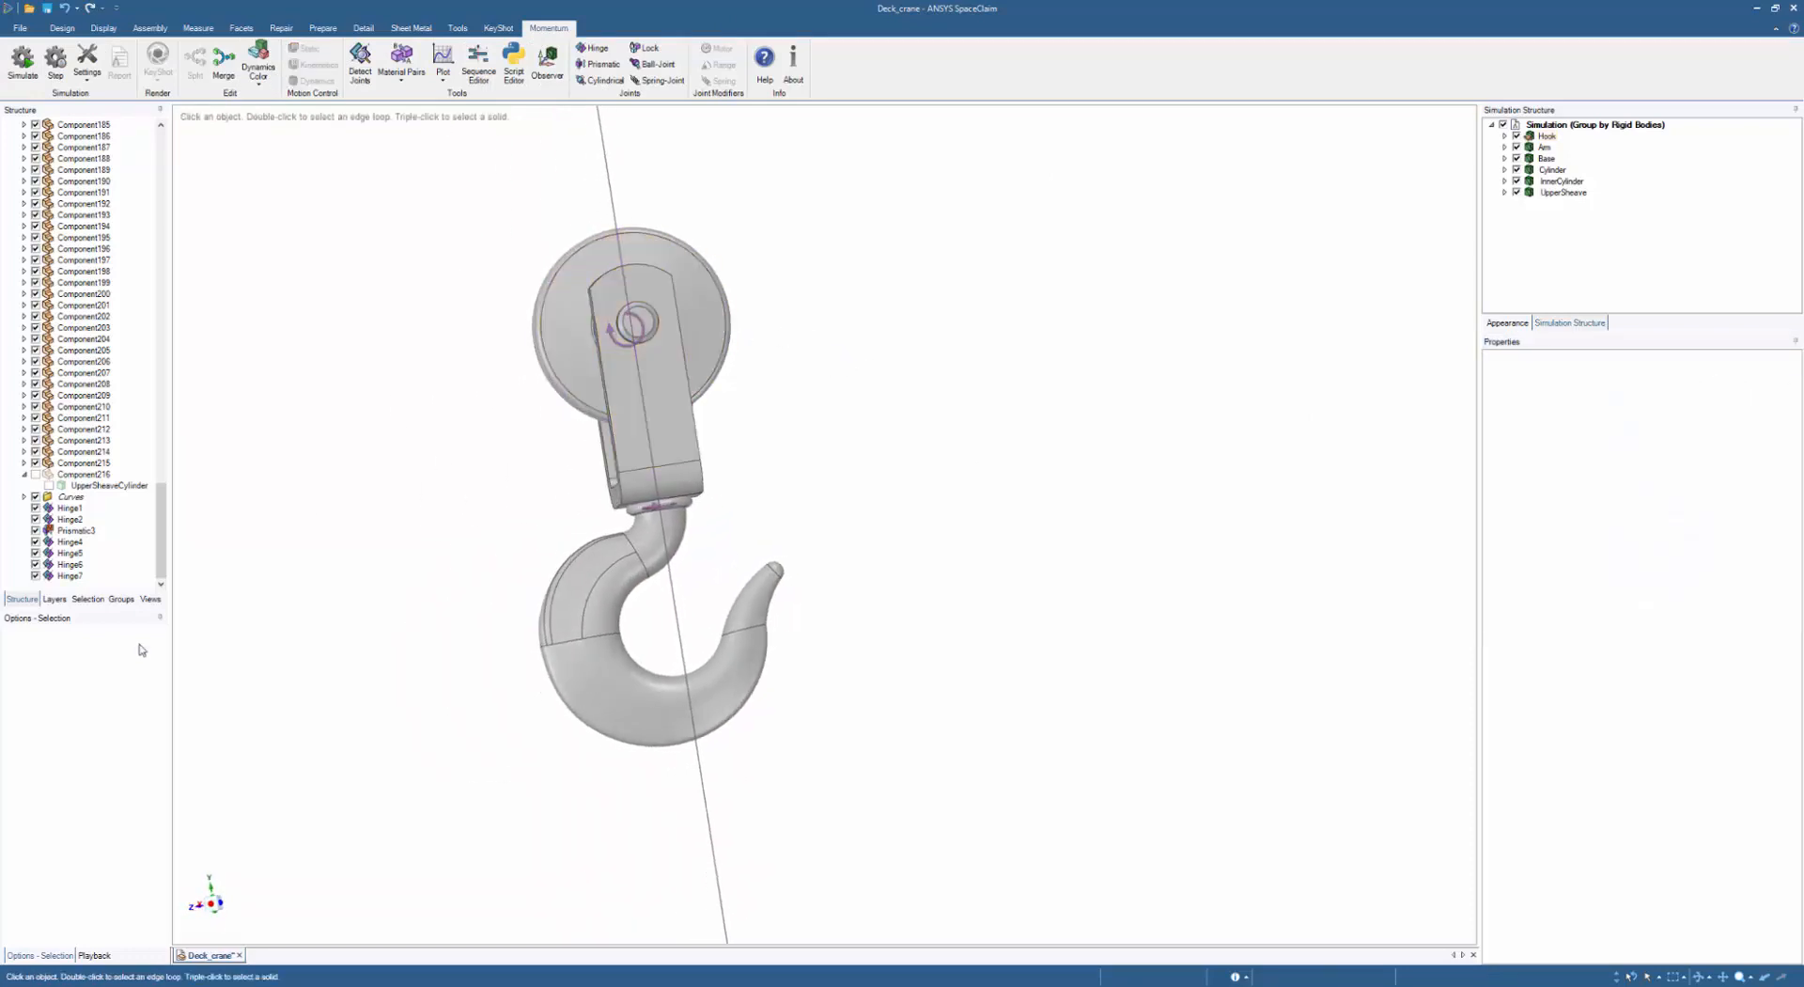
middle_click_drag(362, 411, 338, 431)
mouse_move(410, 242)
middle_mouse_down()
mouse_move(446, 228)
mouse_move(528, 329)
mouse_move(498, 366)
mouse_move(592, 337)
mouse_move(632, 346)
mouse_move(689, 408)
mouse_move(459, 306)
mouse_move(358, 351)
mouse_move(536, 352)
middle_mouse_up()
key("ctrl+s")
key("k")
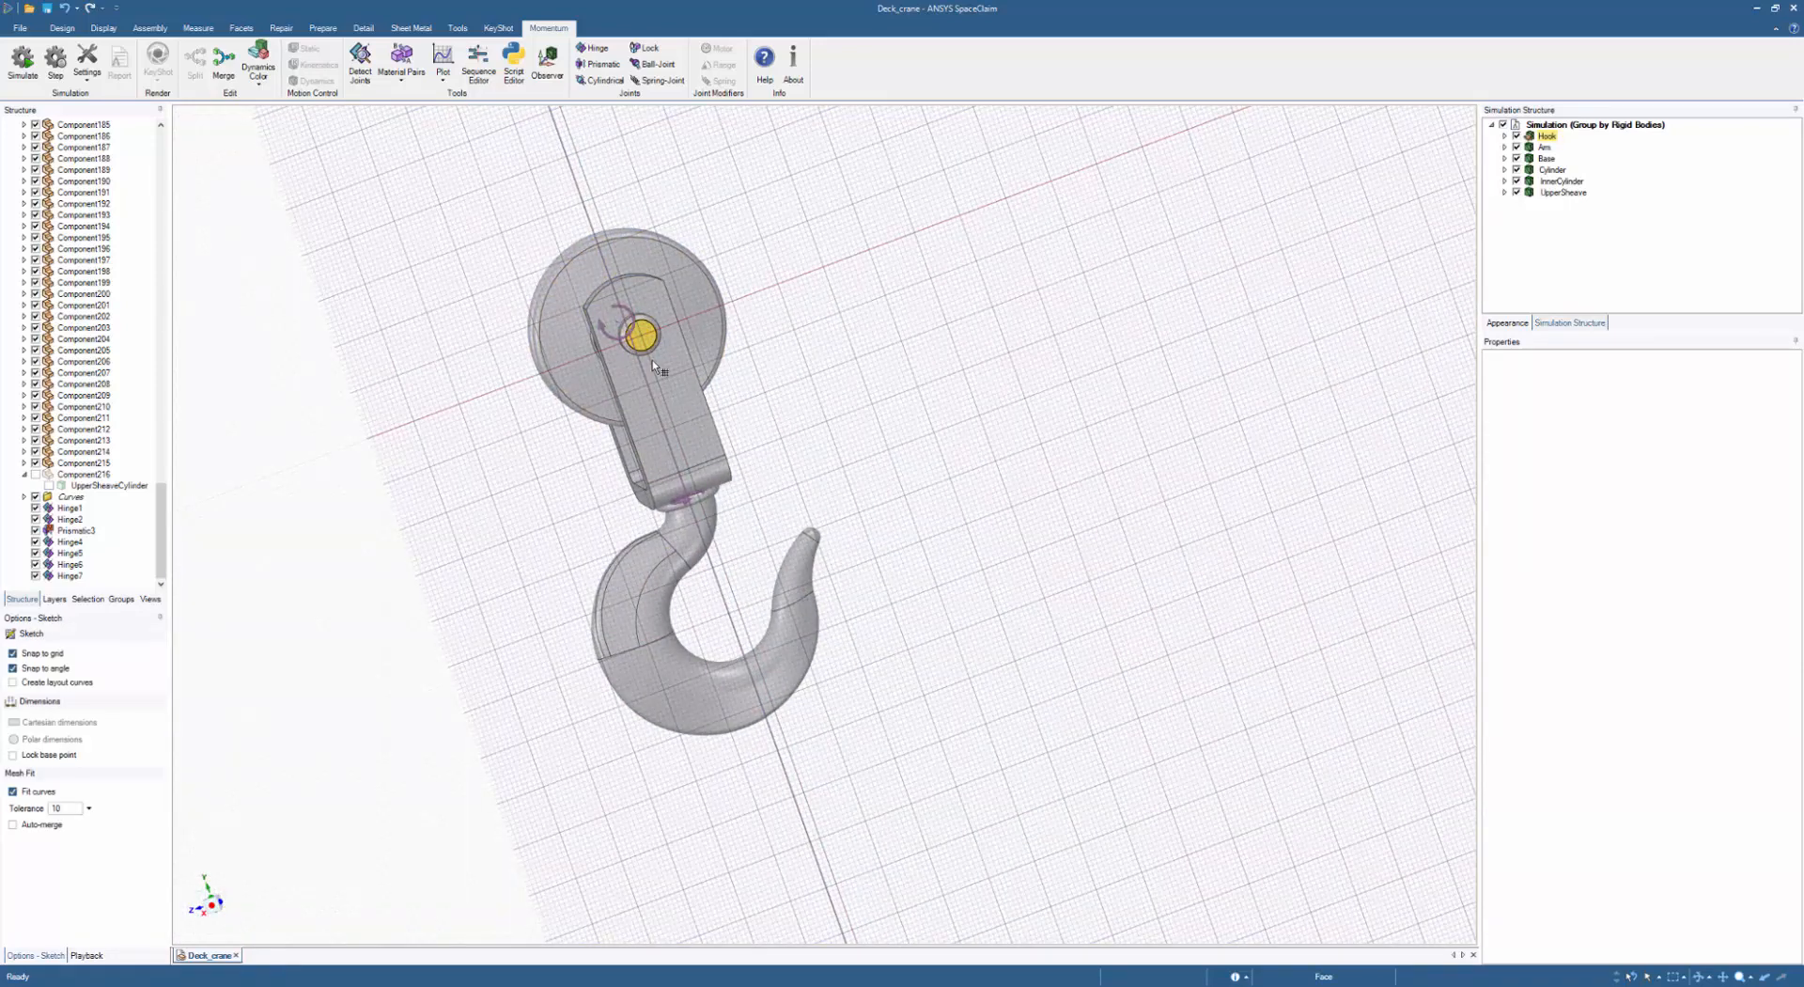
left_click(654, 363)
left_click(863, 931)
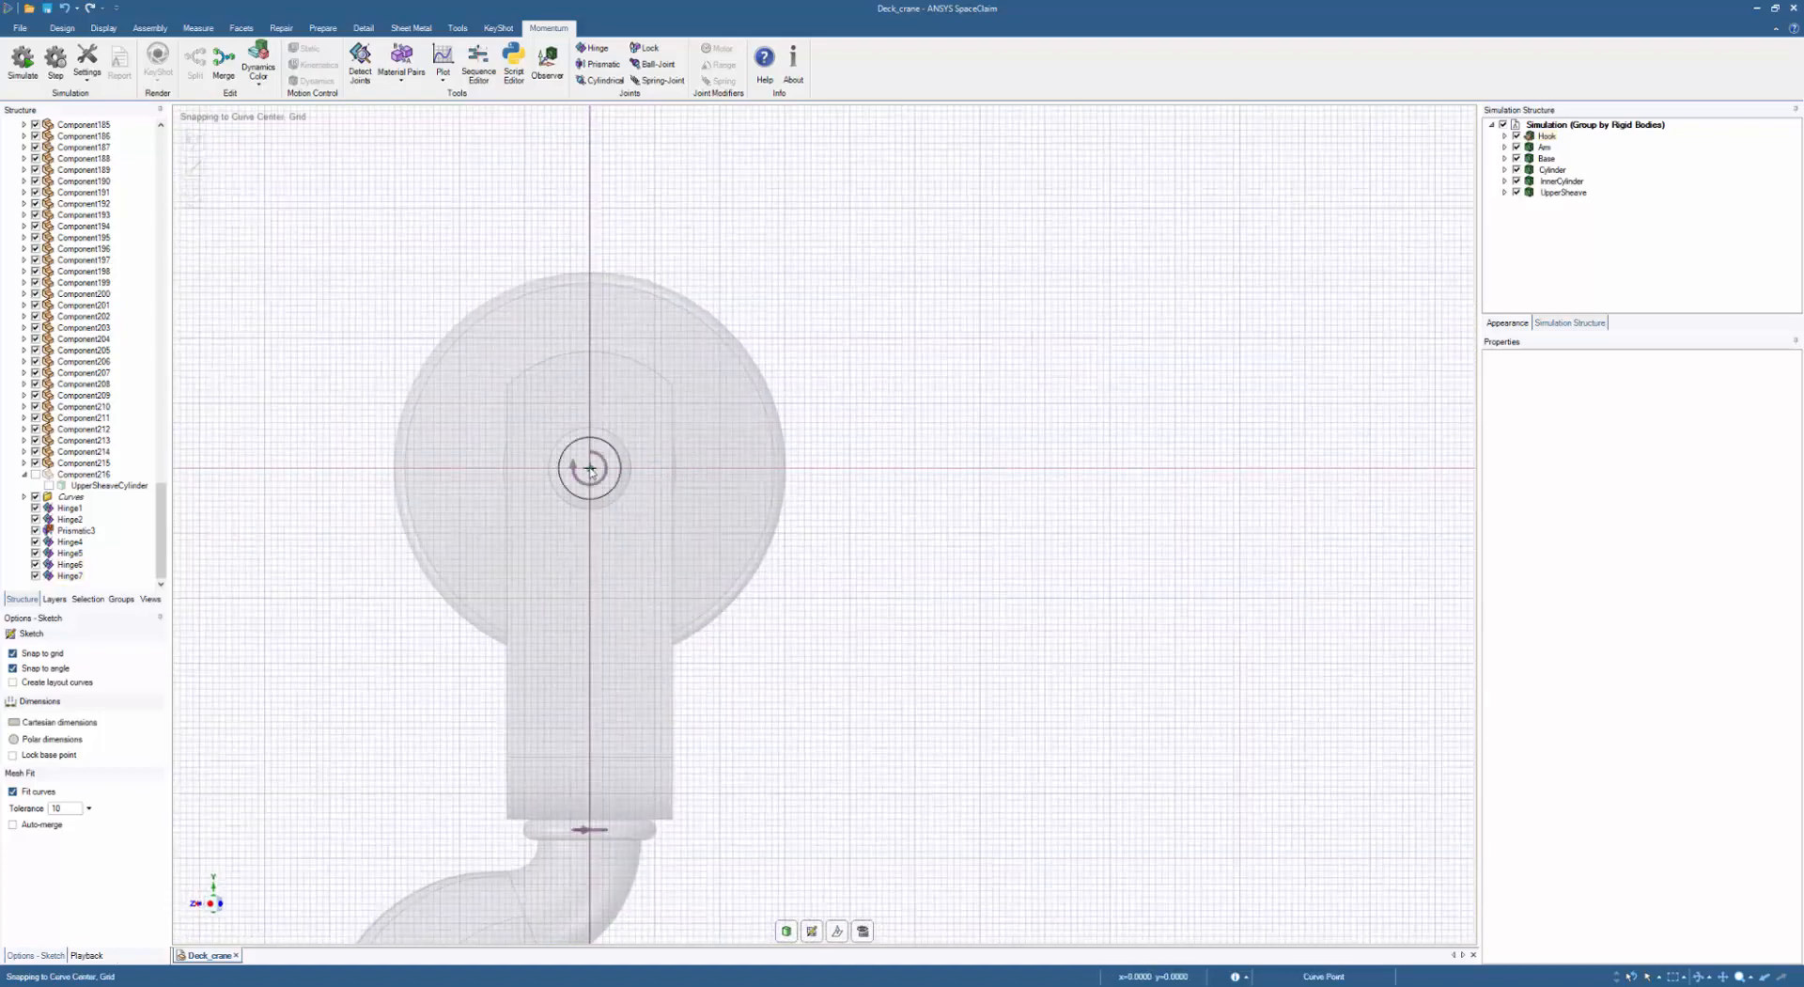
key("c")
left_click(589, 467)
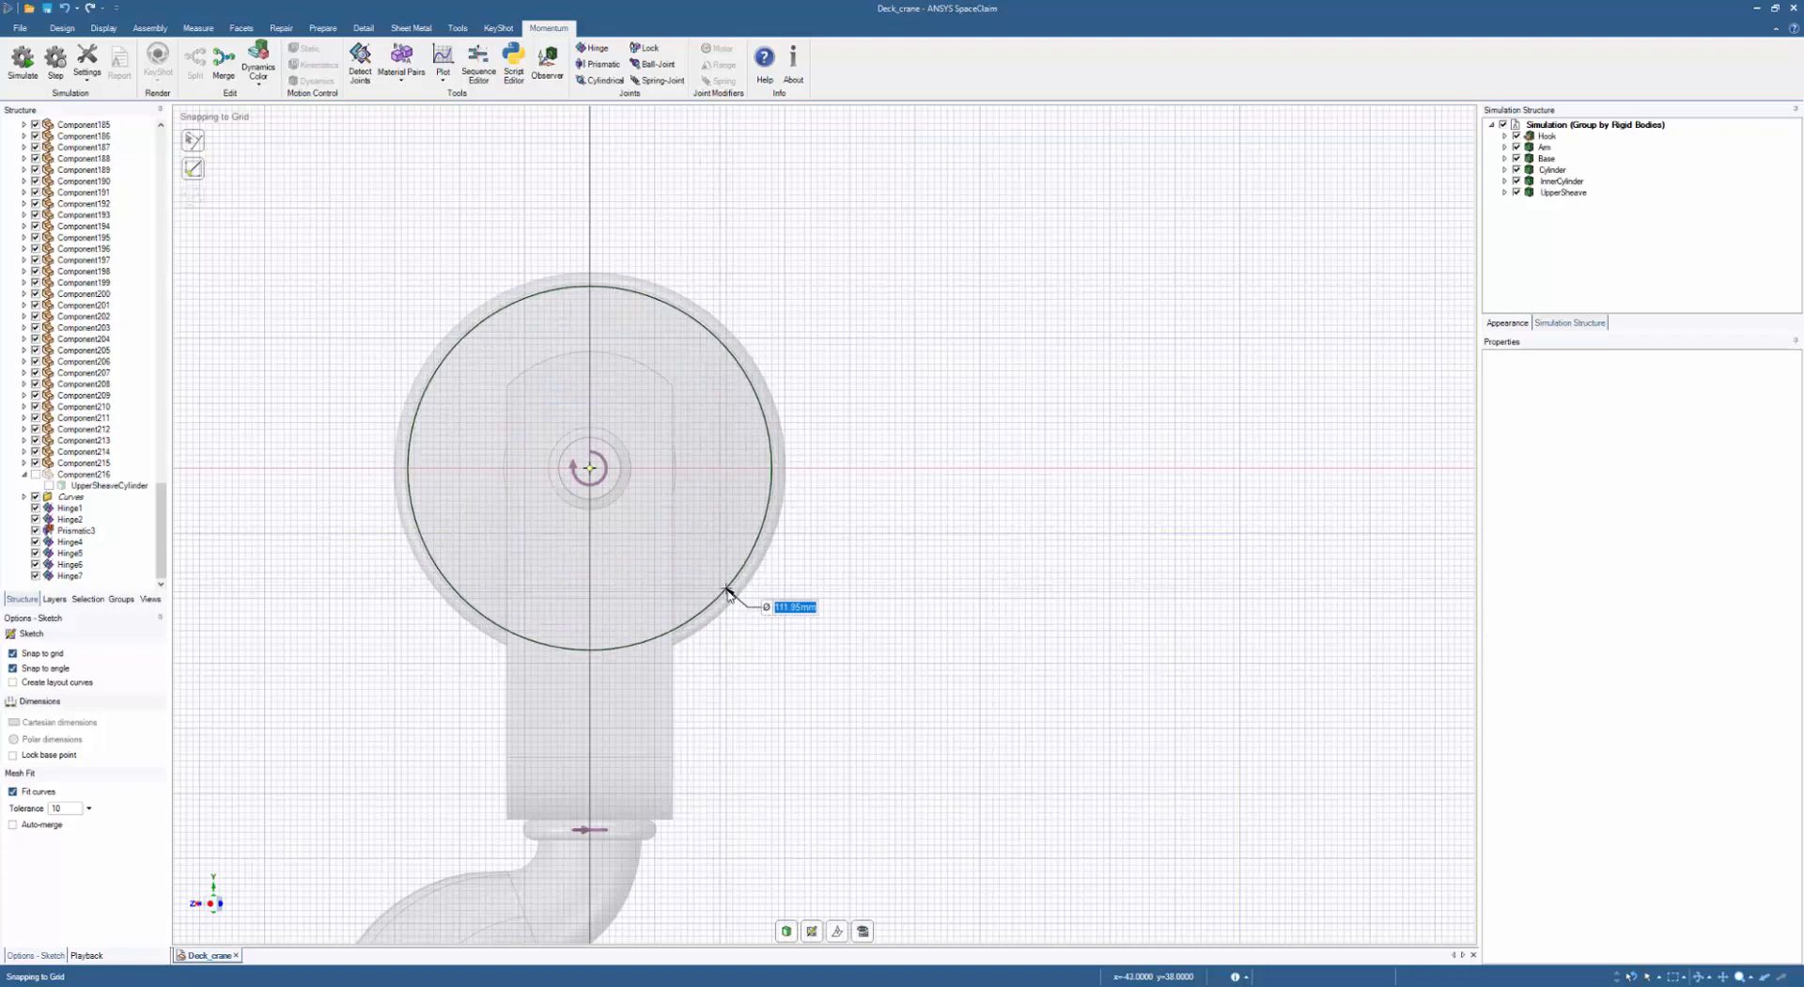
- Pull the circular face beside the hook sheave outward into a solid disc
middle_click_drag(738, 516, 663, 500)
middle_click_drag(610, 572, 576, 530)
left_click(62, 29)
left_click(378, 62)
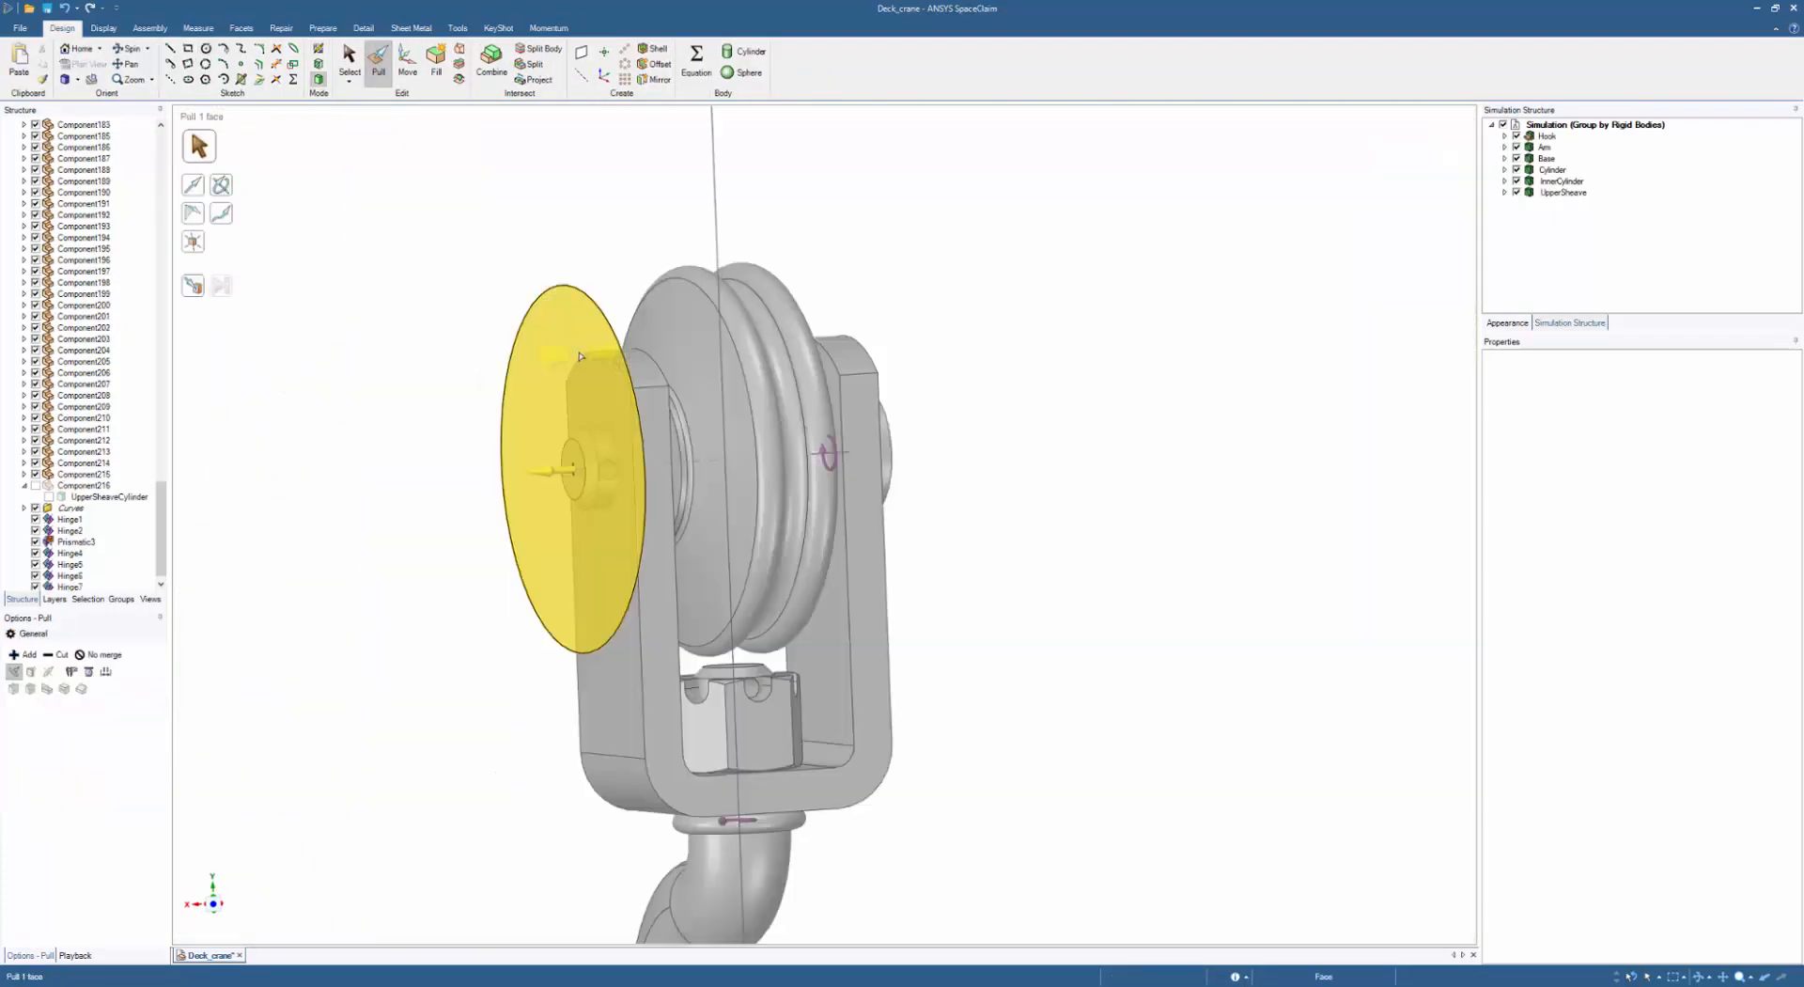
left_click_drag(578, 373, 540, 379)
middle_click_drag(539, 381, 577, 408)
- Move the new disc along the pin direction into the hook sheave and align it with the pin axis
key("m")
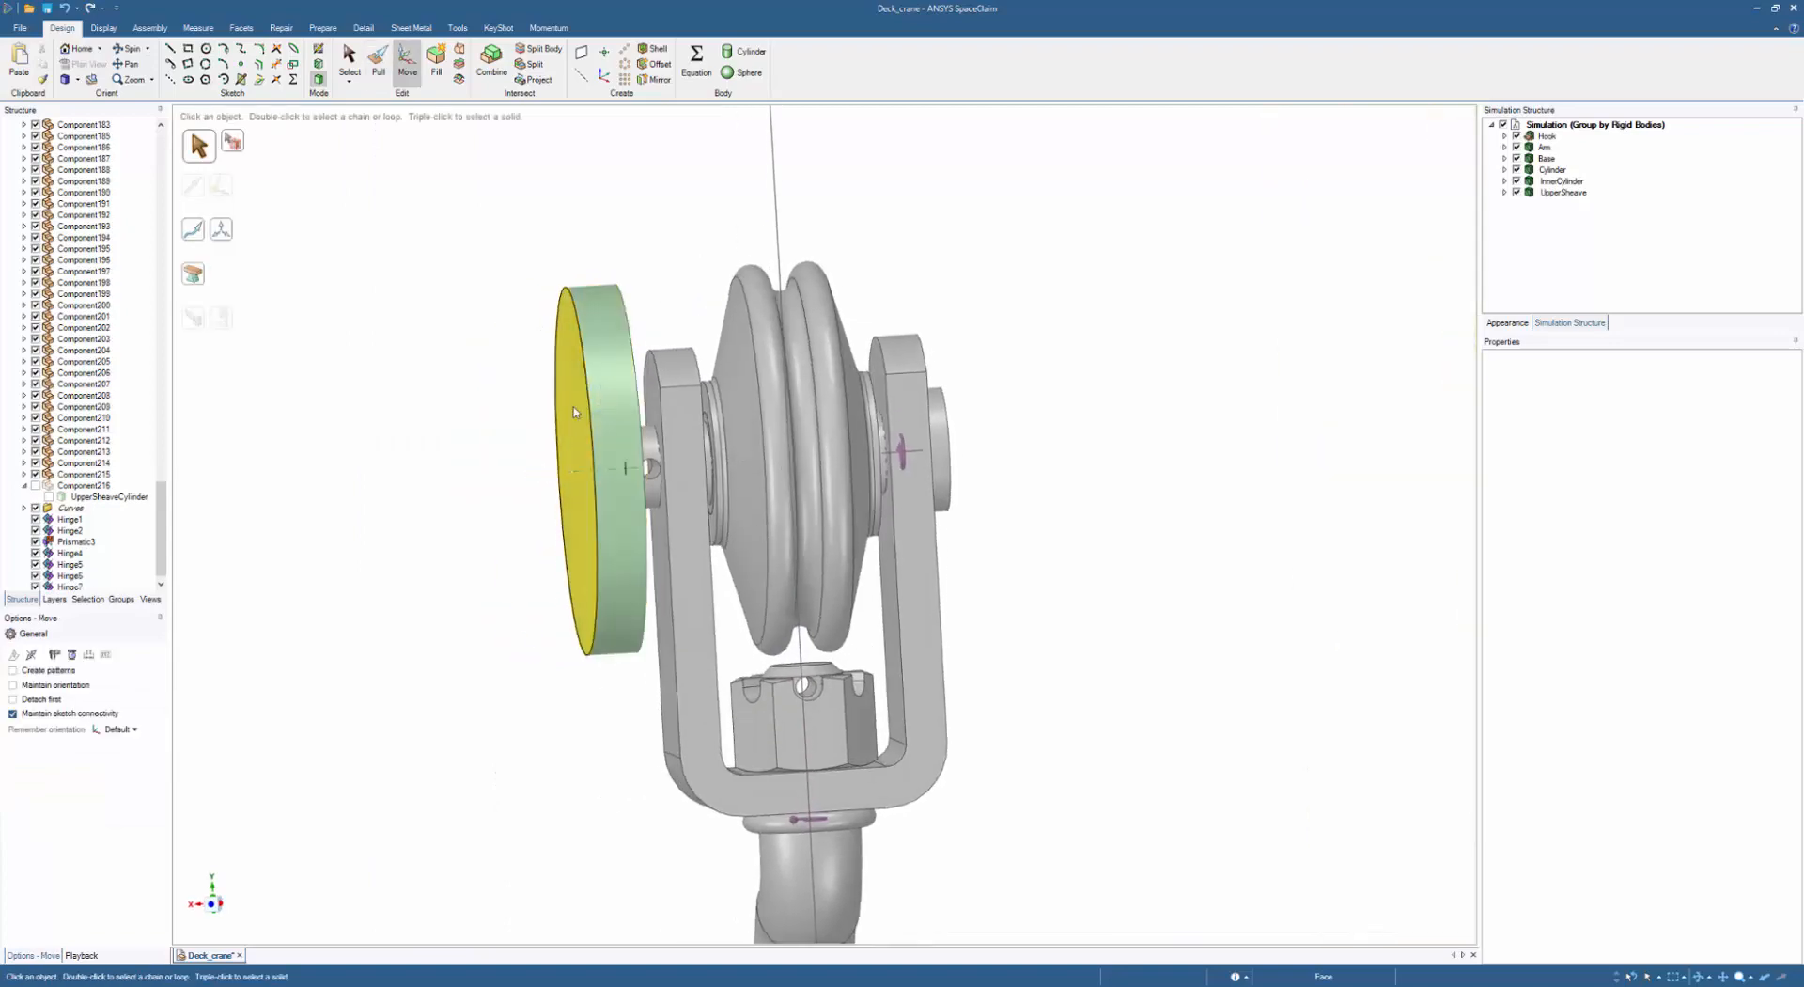
left_click(620, 461)
left_click_drag(559, 462, 750, 467)
middle_click_drag(751, 467, 897, 490)
left_click(196, 322)
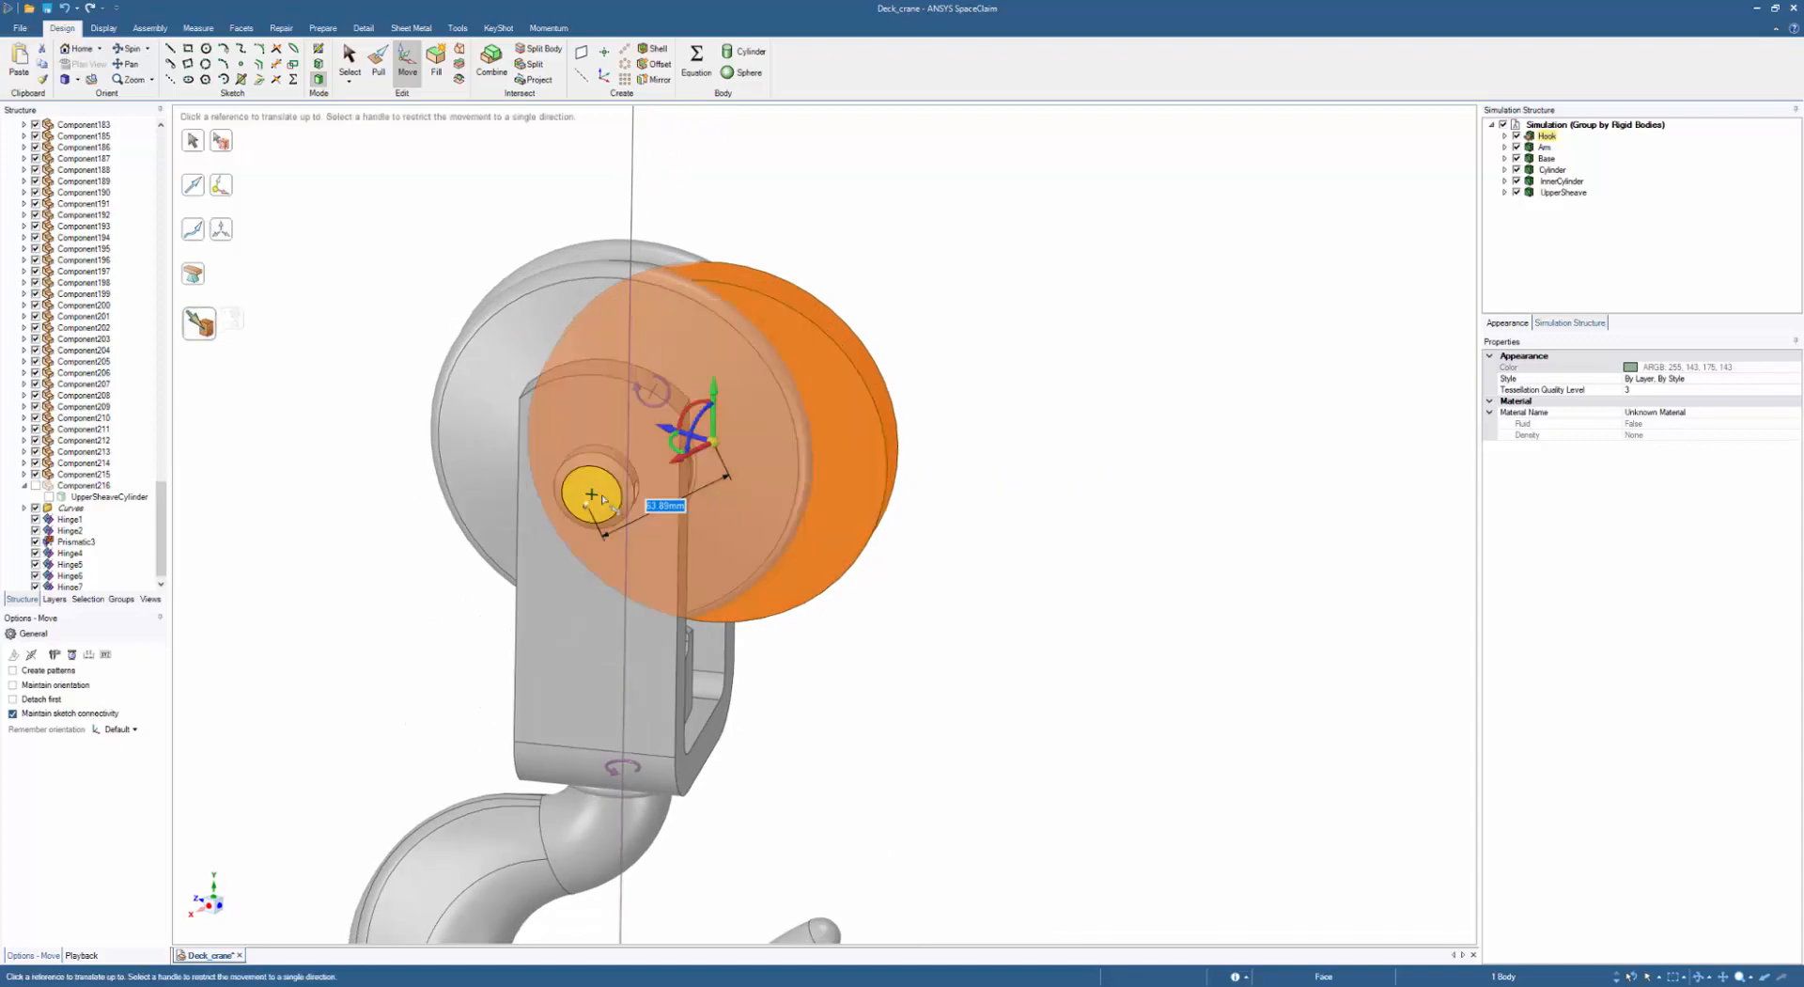
left_click(621, 445)
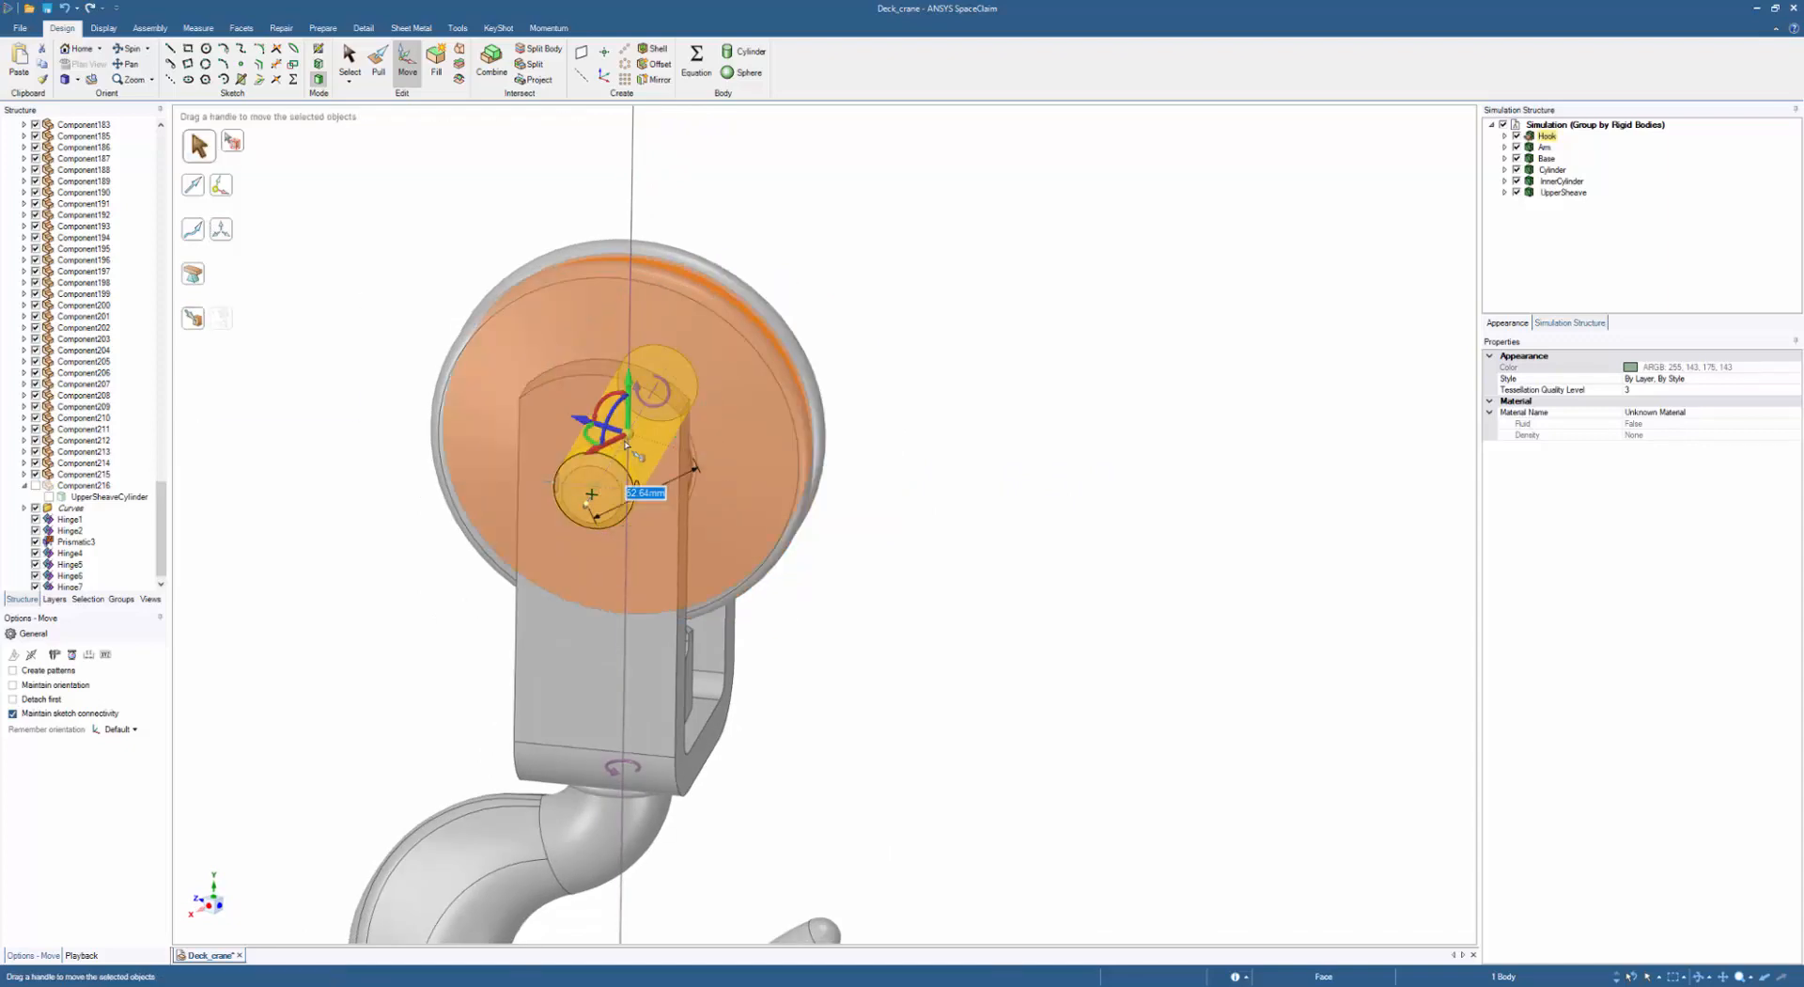
- Move the new disc solid from the document root into a new component of its own
middle_click_drag(621, 446, 508, 515)
left_click_drag(162, 569, 163, 203)
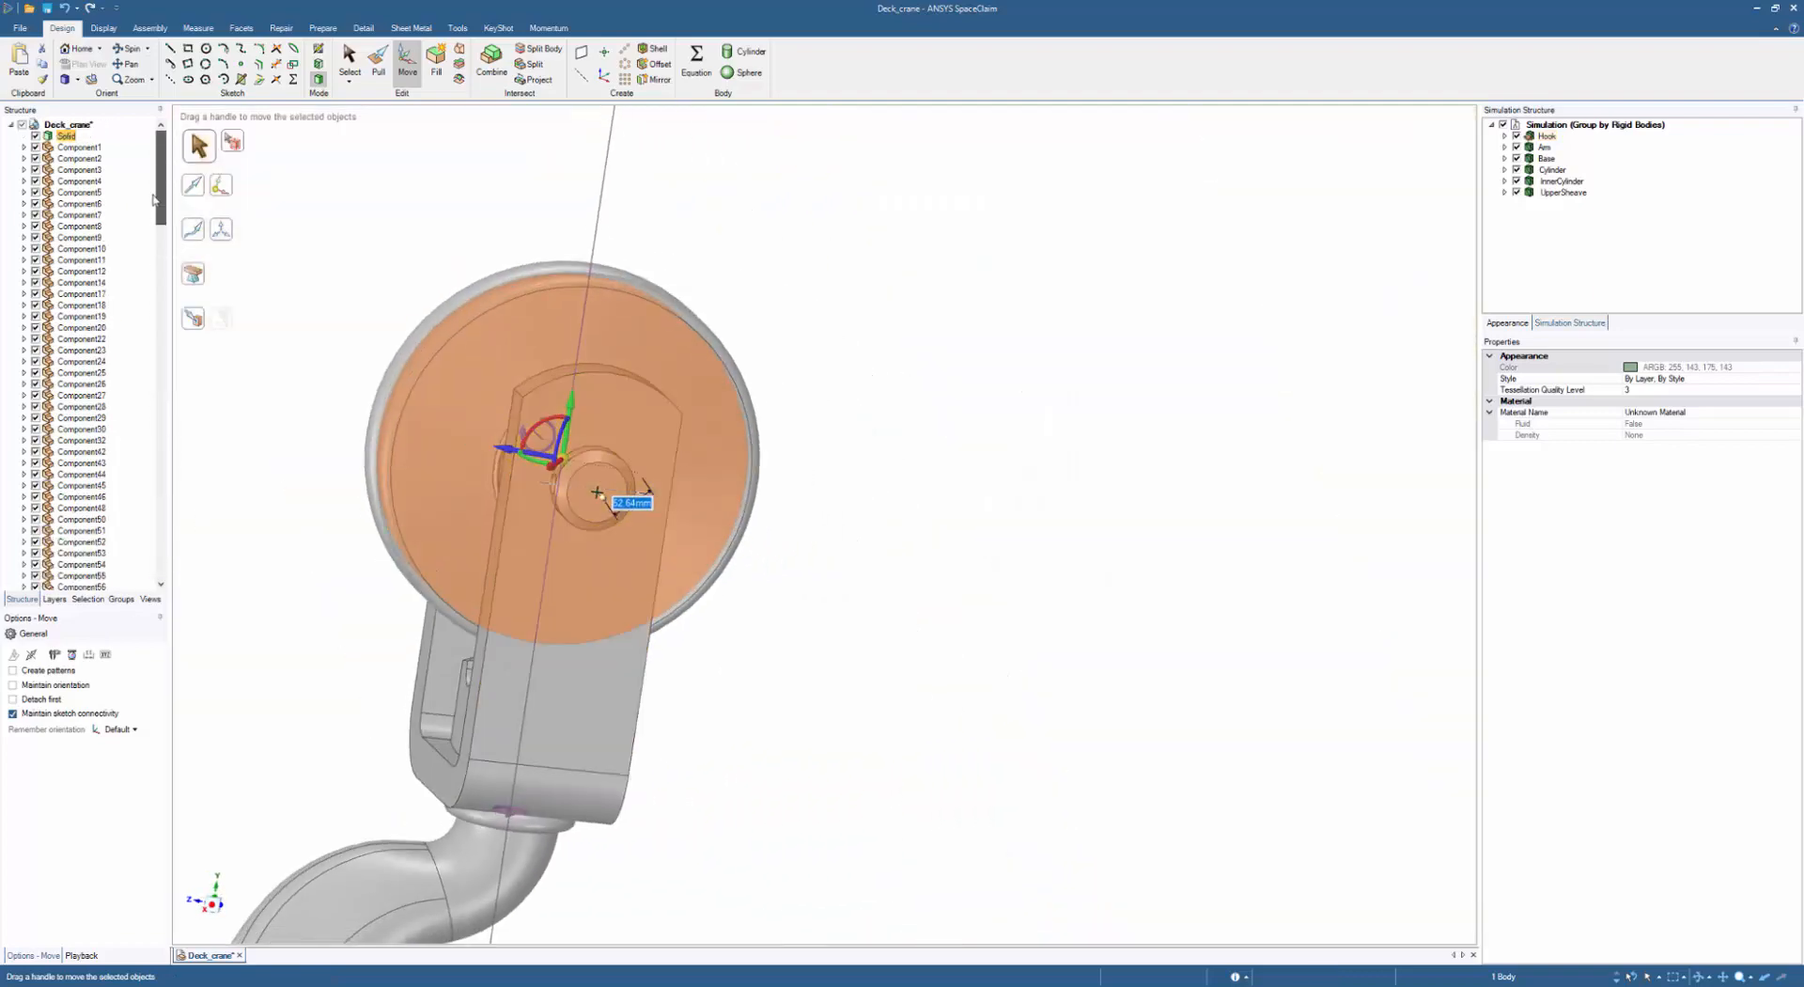
right_click(64, 137)
left_click(88, 156)
left_click(1243, 352)
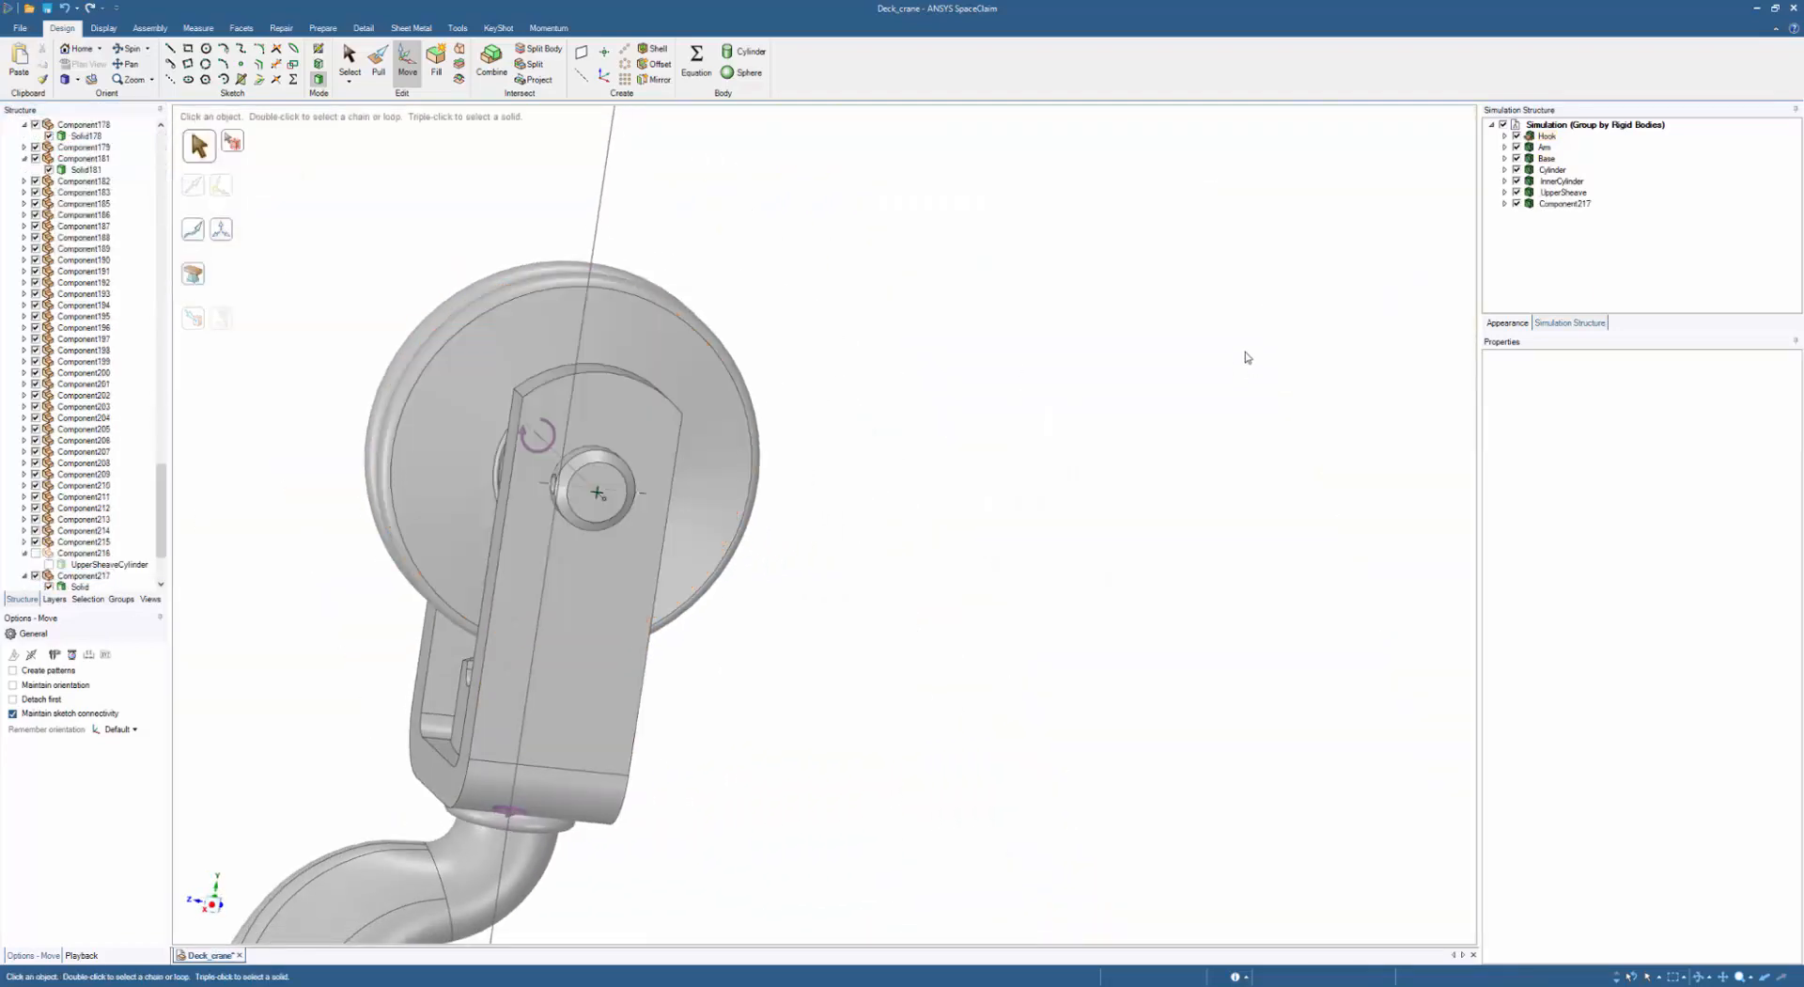
- Move the new disc's component into the HookSheave rigid body of the simulation's Hook group
left_click(1506, 137)
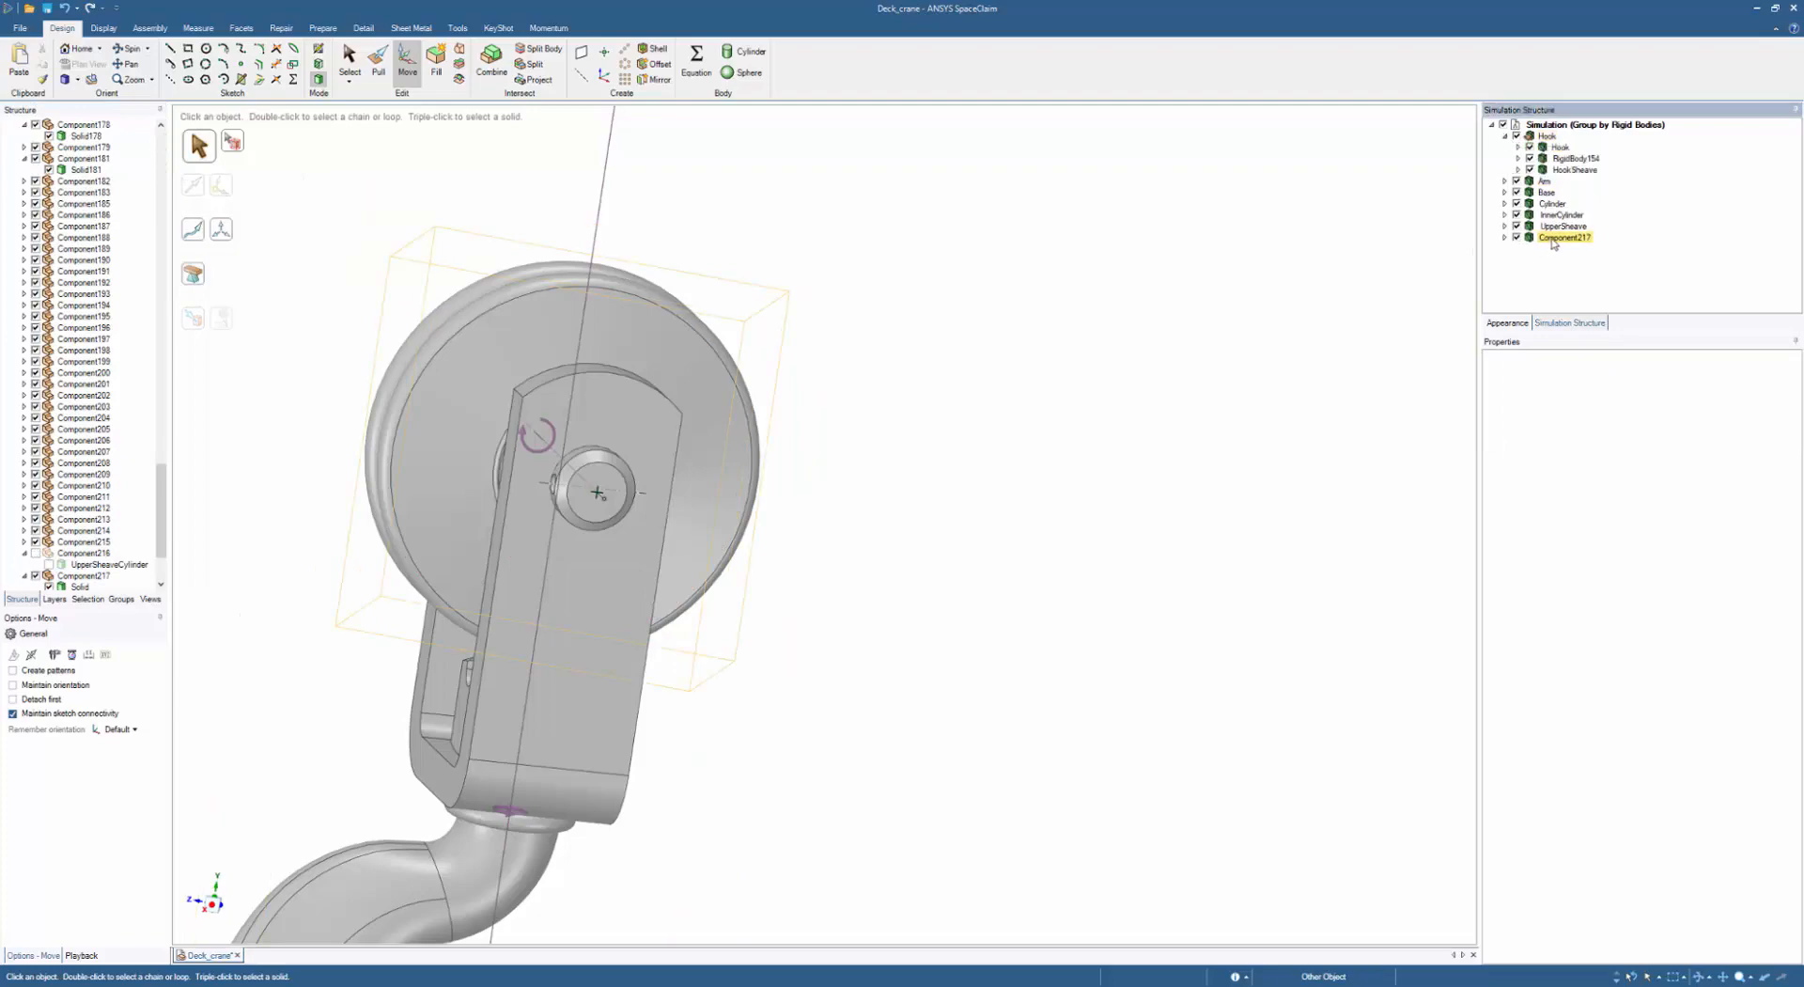
left_click_drag(1554, 239, 1570, 174)
left_click(1570, 174)
middle_click_drag(1362, 249, 1090, 245)
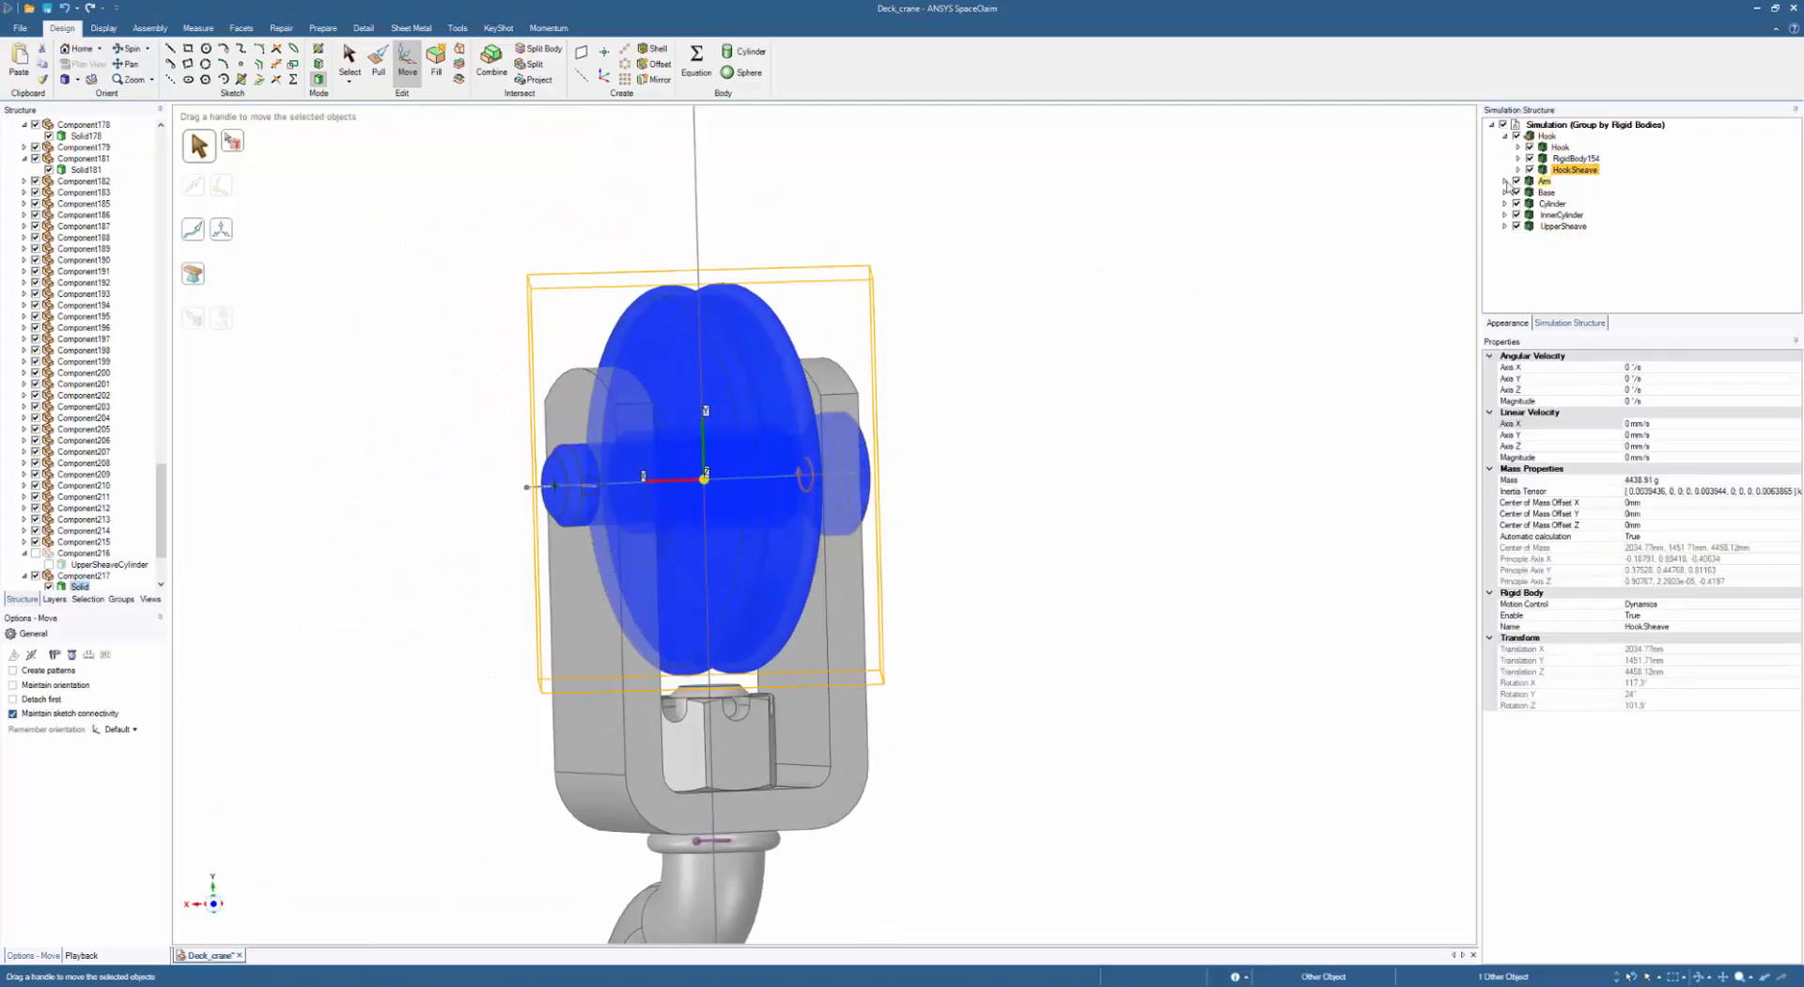
- Select the disc solid inside HookSheave and set Use for mass properties to False
left_click(1519, 170)
left_click(1591, 214)
left_click(778, 430)
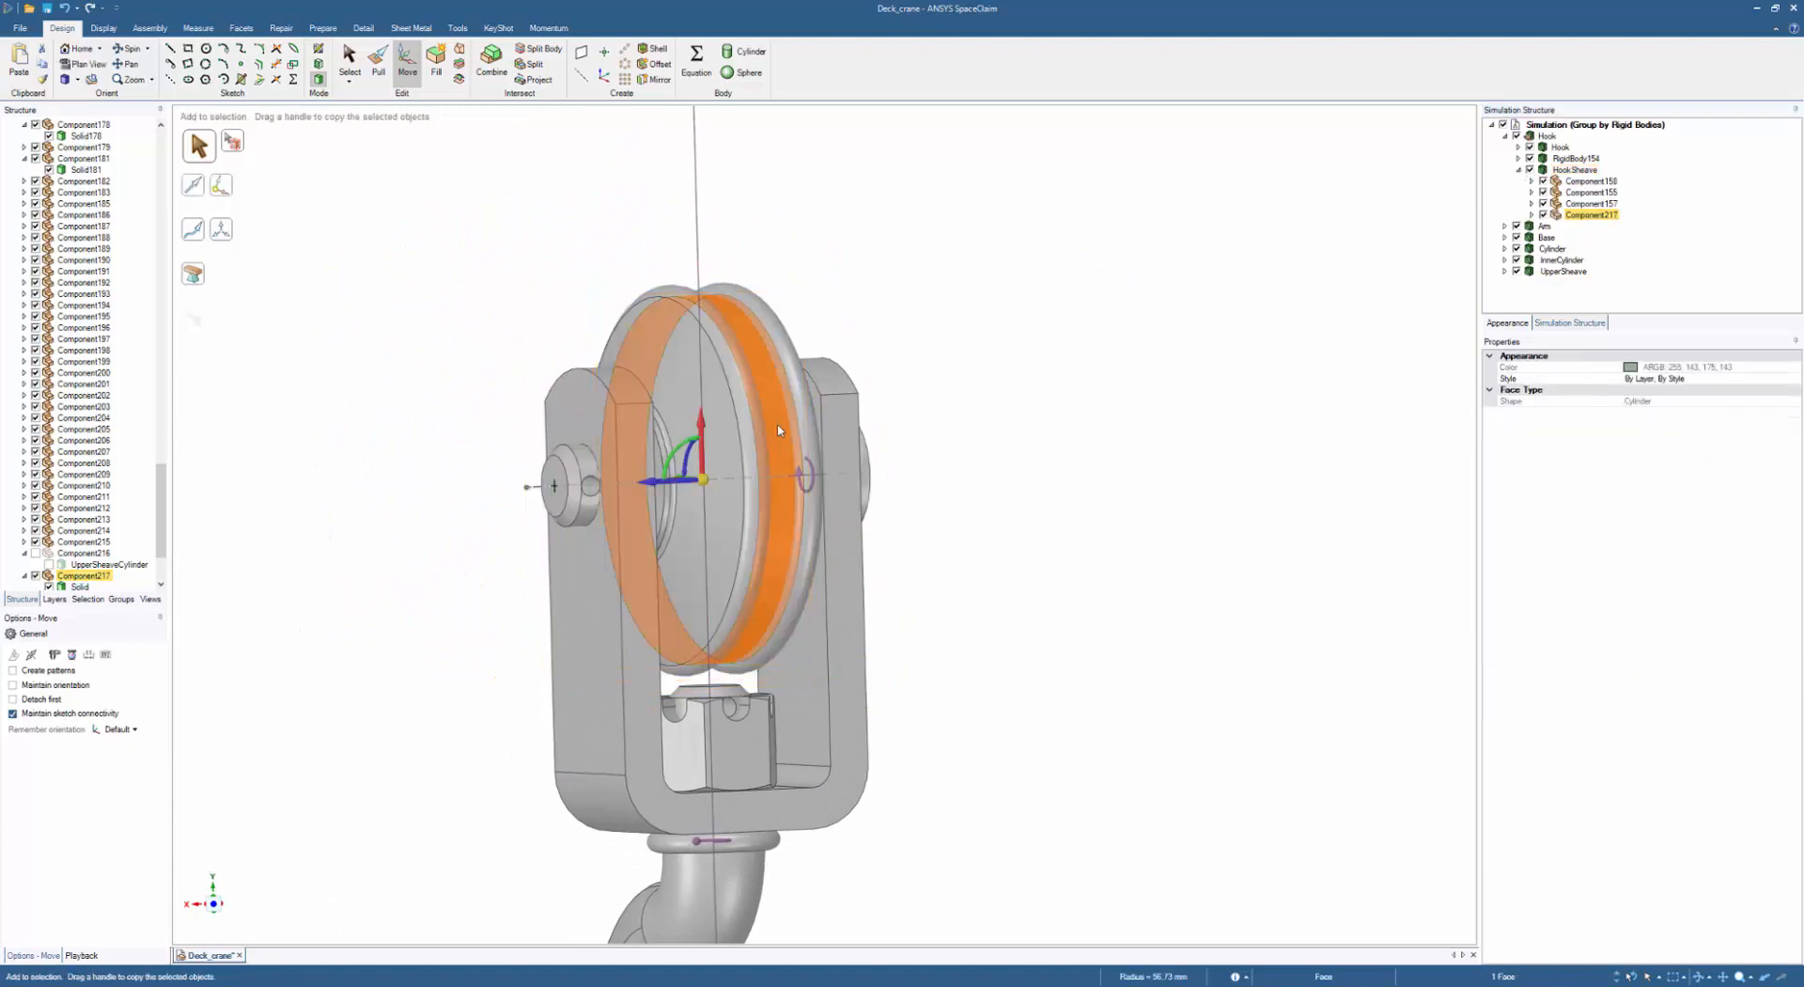
double_click(778, 430)
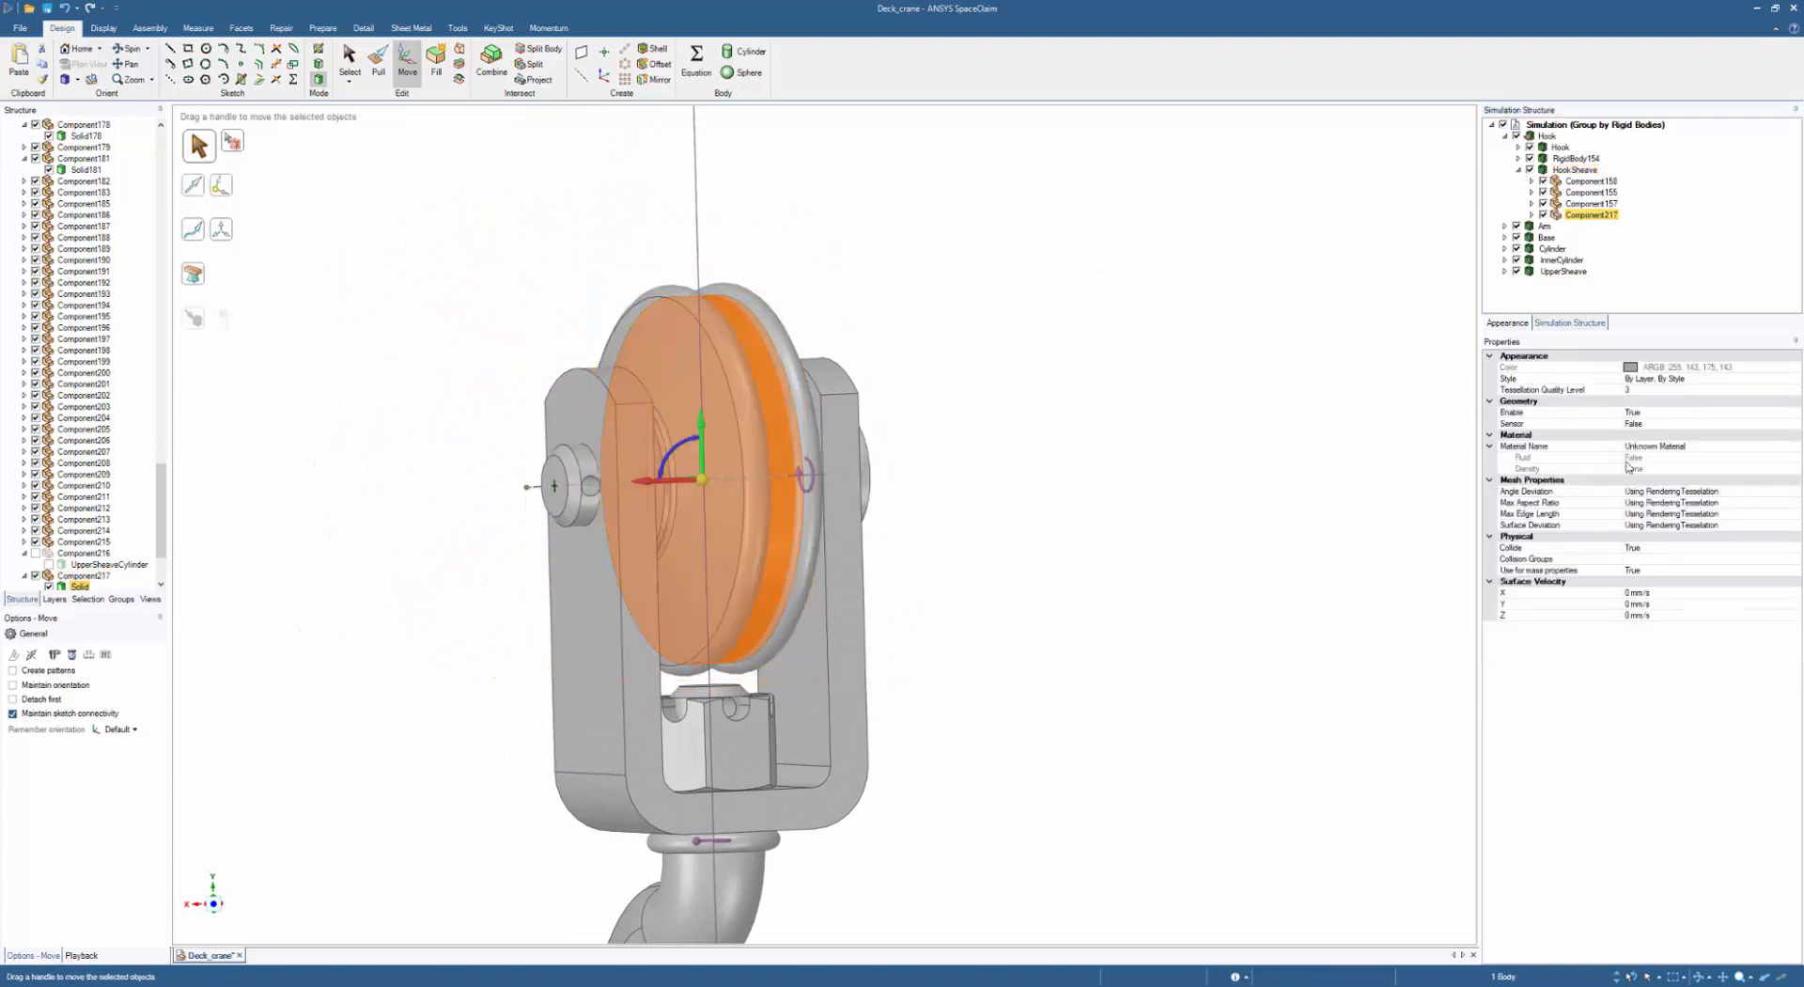
left_click(1783, 570)
left_click(1794, 571)
left_click(1635, 593)
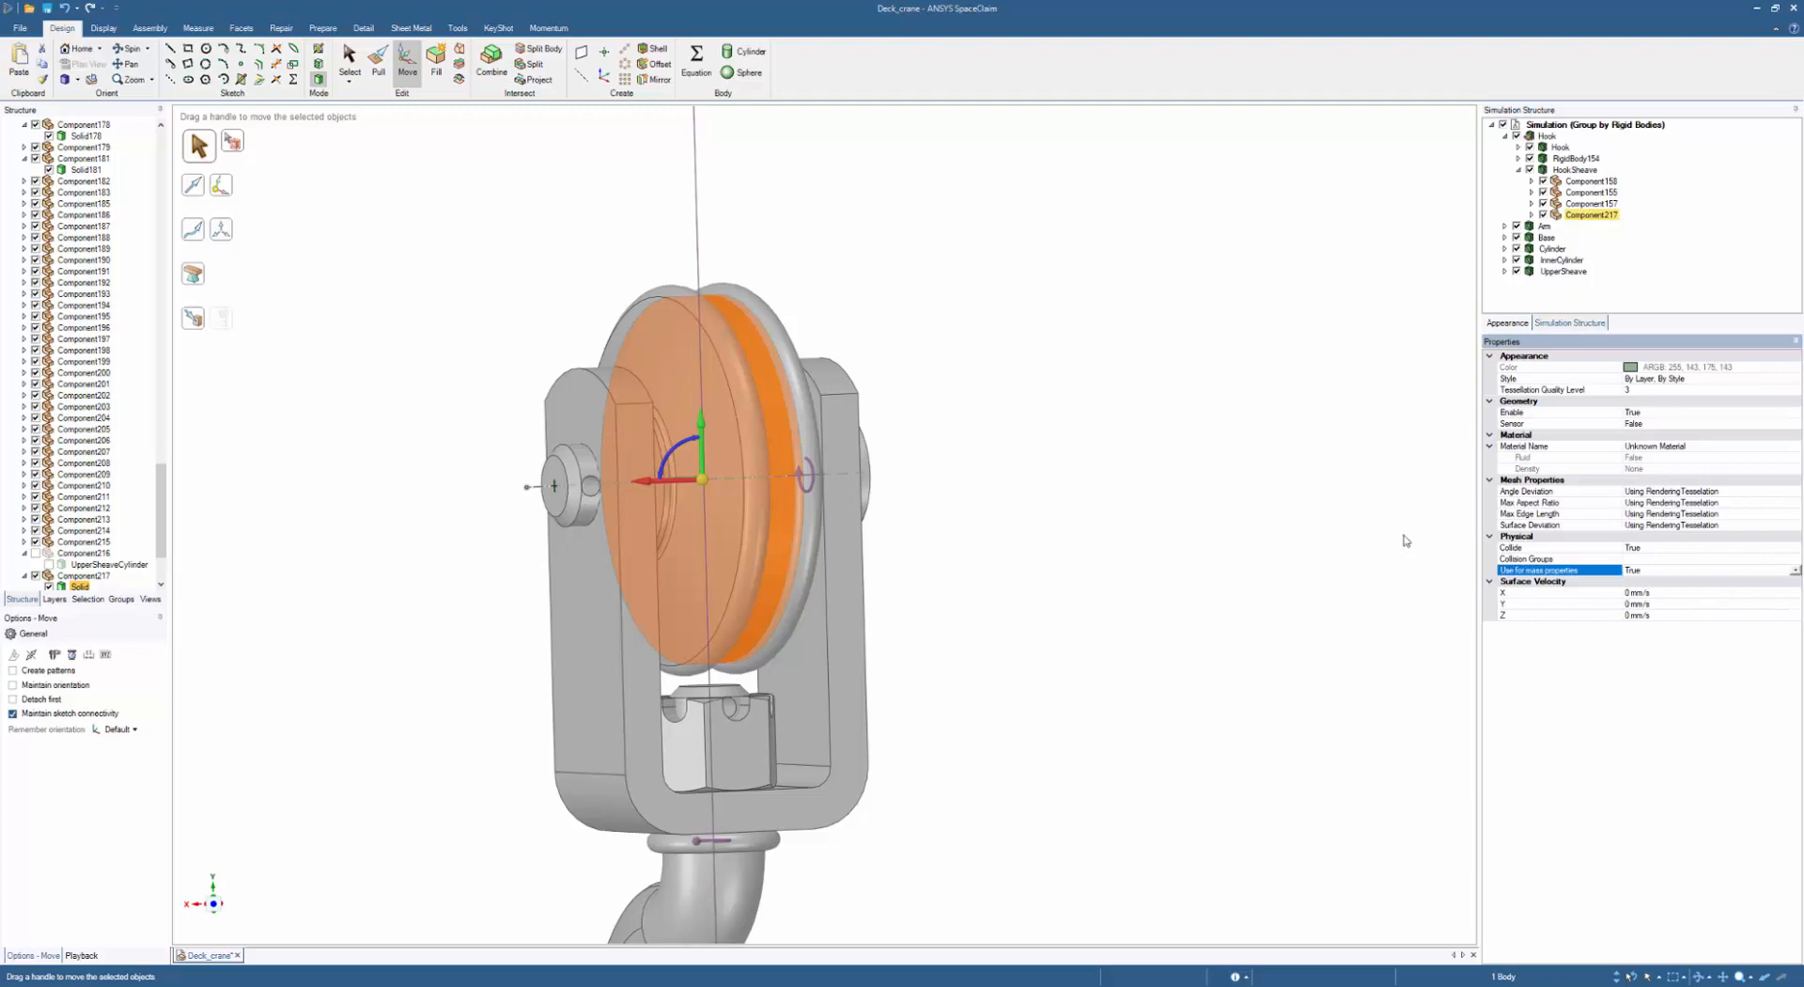
left_click(890, 443)
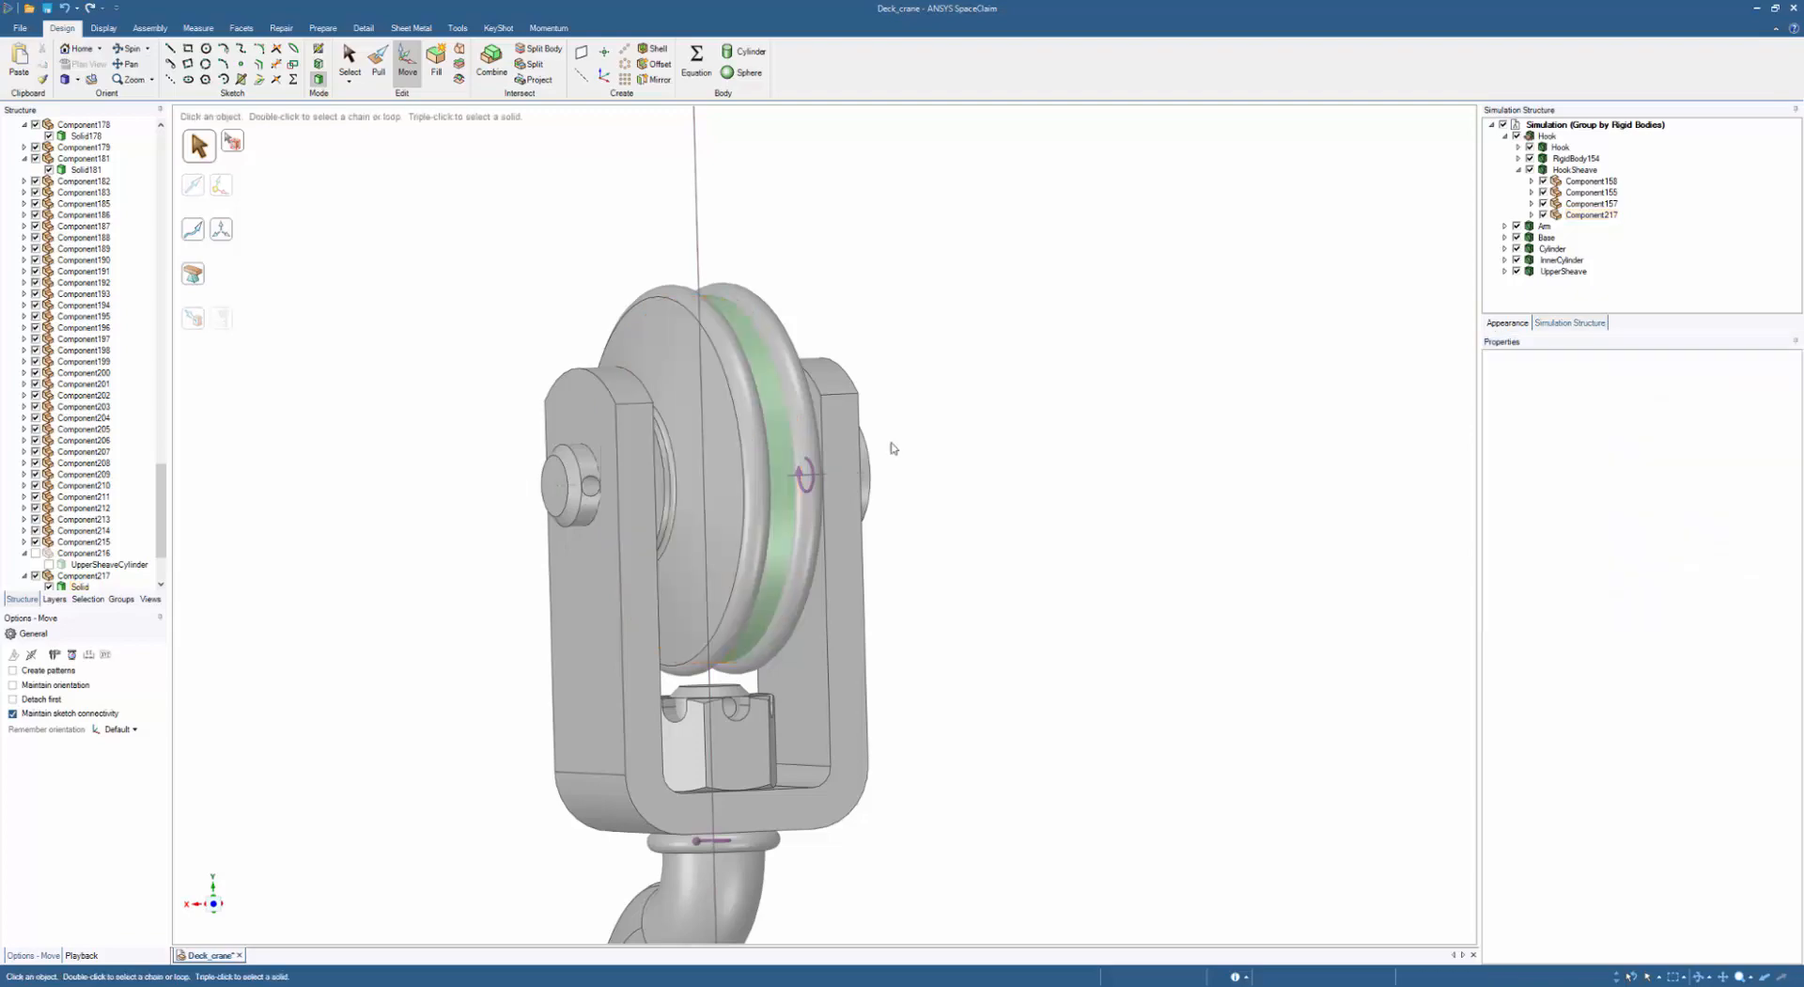
- Check the Collide property of the hook sheave body and of the hook
left_click(730, 433)
left_click(730, 433)
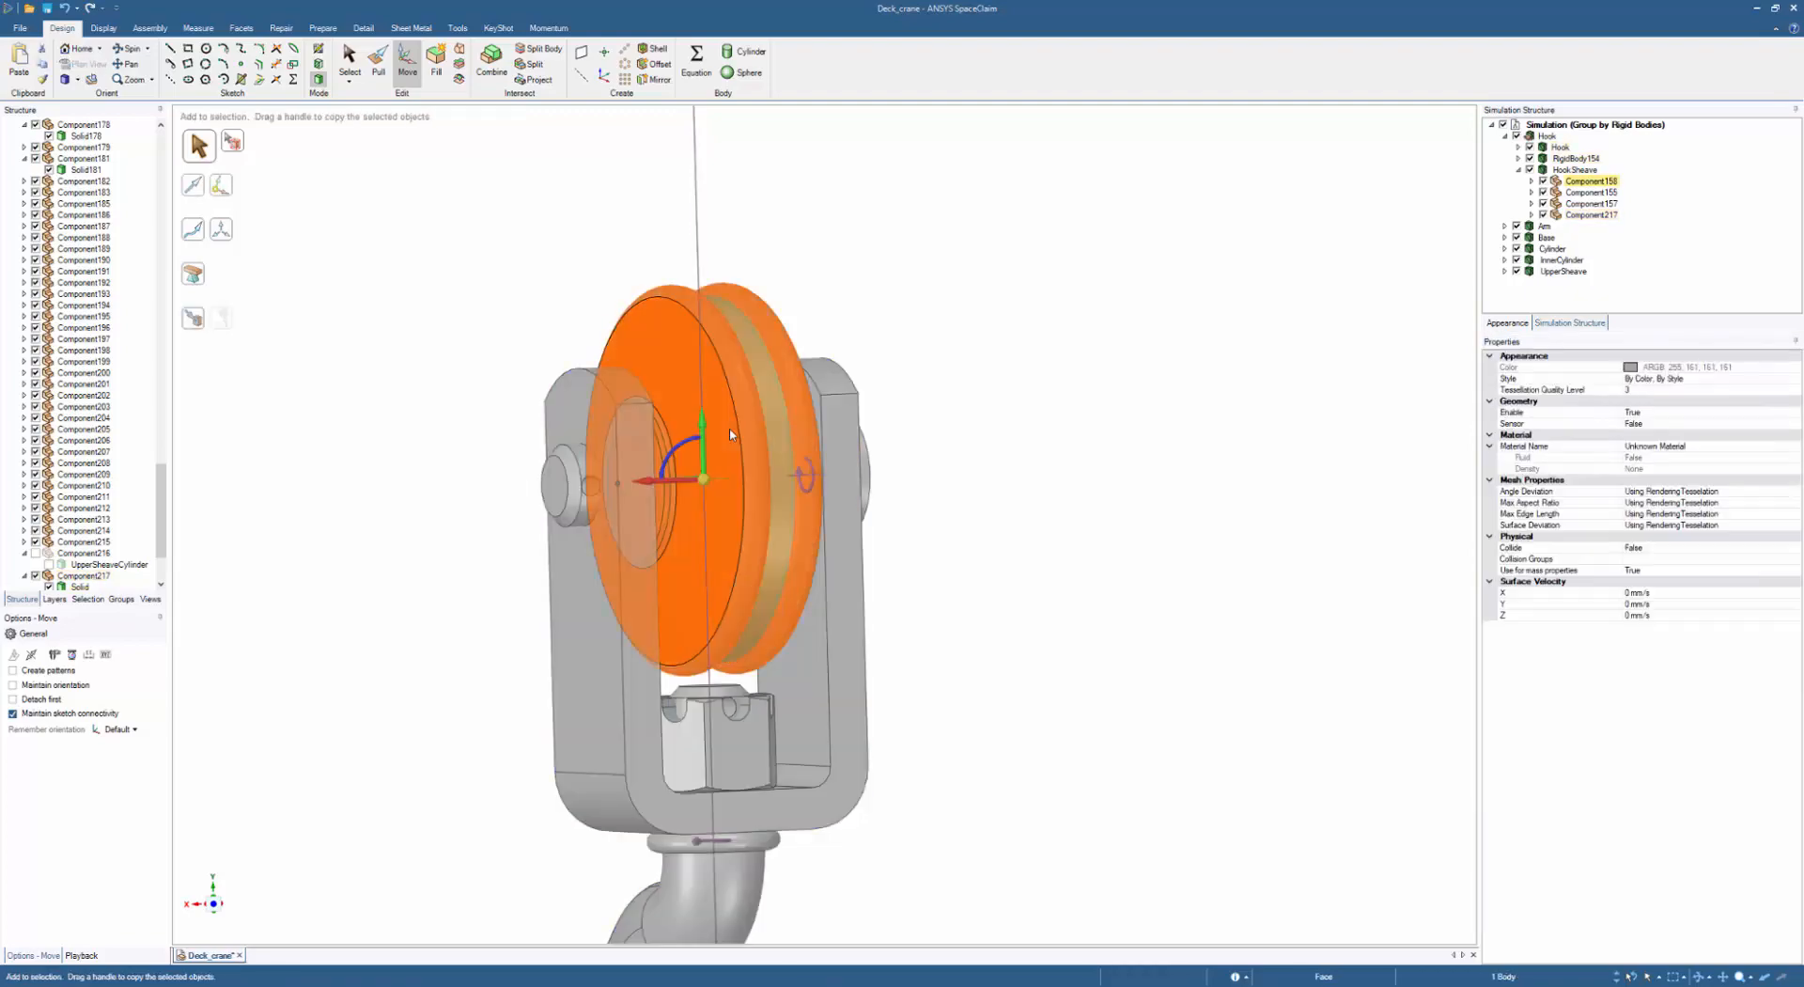
middle_click_drag(1263, 569, 1261, 592, "ctrl")
middle_click_drag(1261, 592, 1245, 385, "shift")
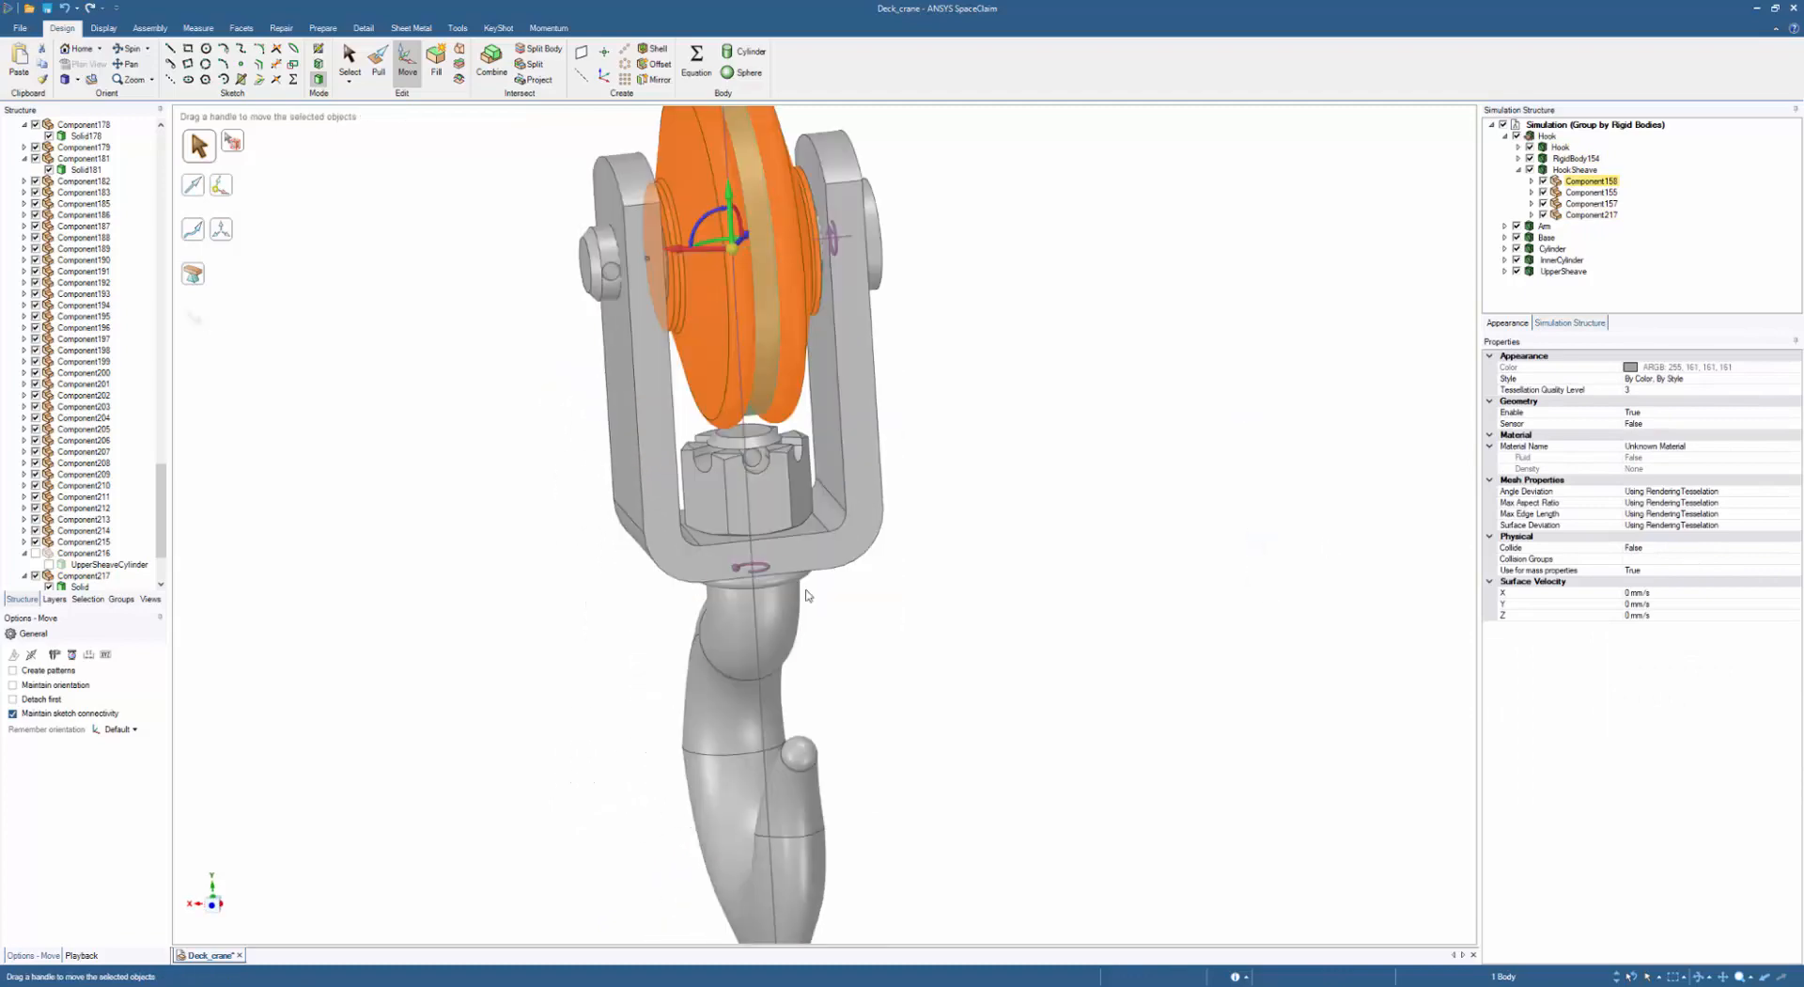
left_click(772, 609)
middle_click_drag(779, 606, 839, 649)
middle_click_drag(840, 648, 944, 597, "ctrl")
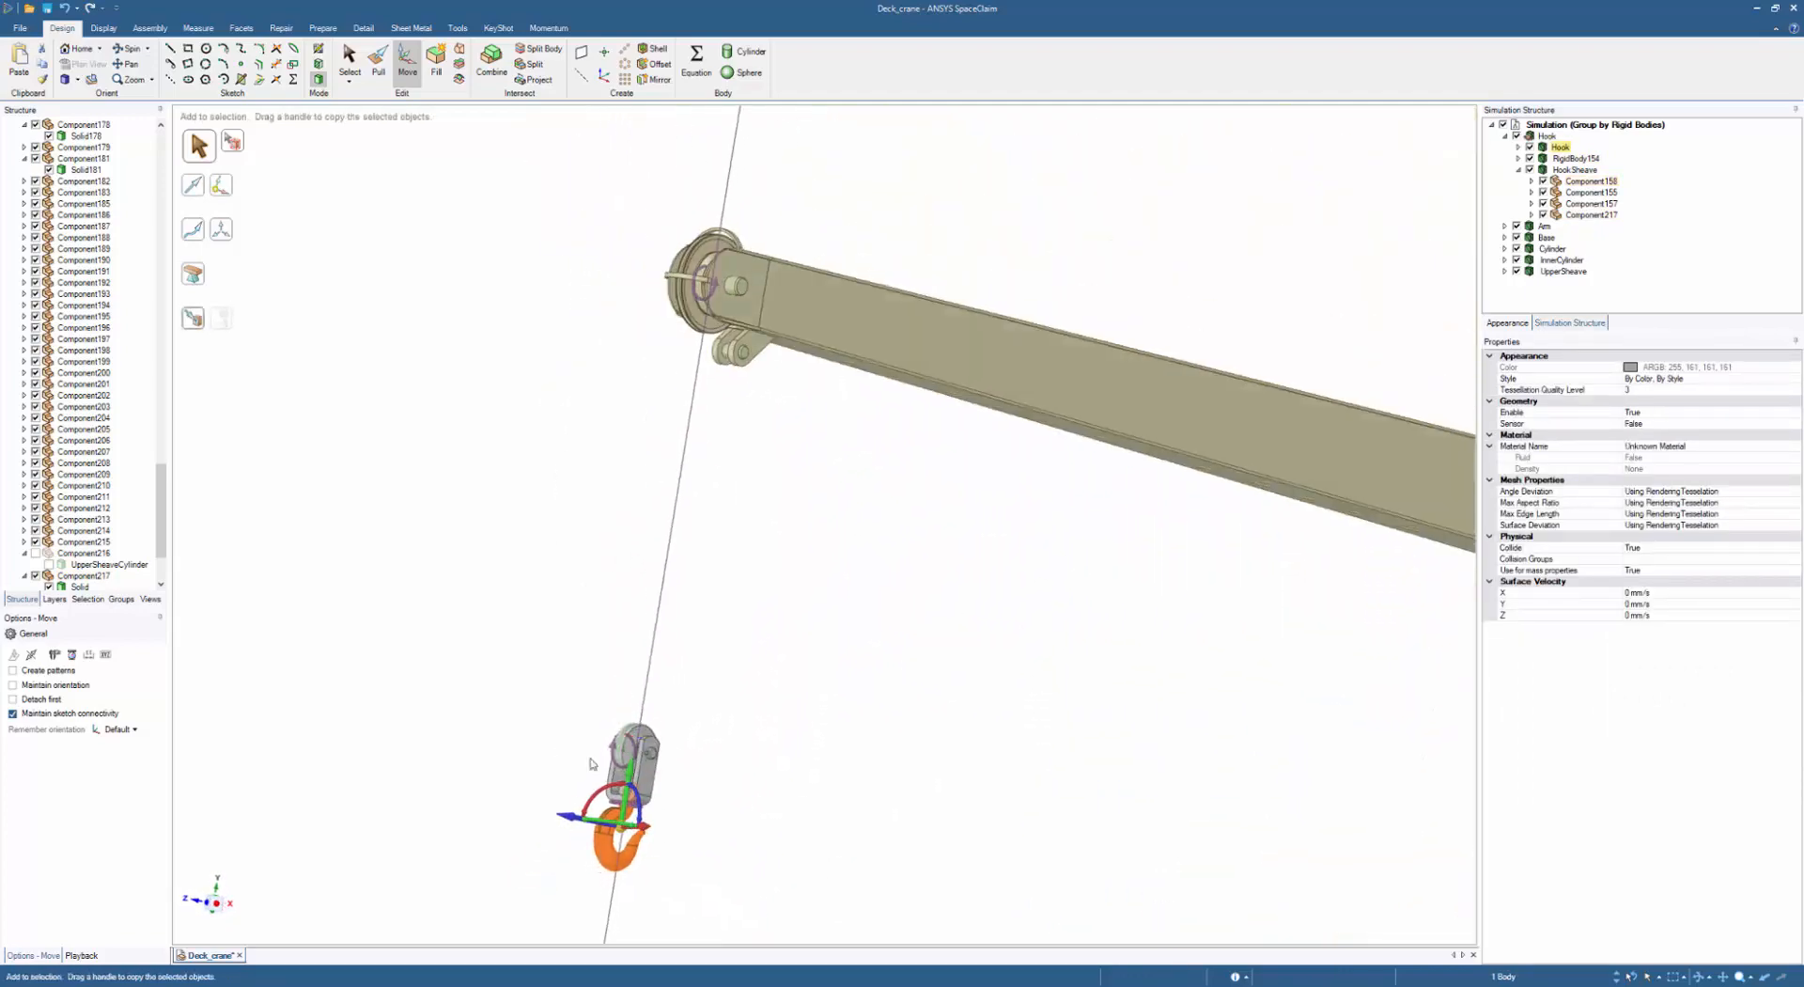
- Select the collision disc in the hook sheave and hide its component
scroll(622, 766, "up", 10)
triple_click(624, 590)
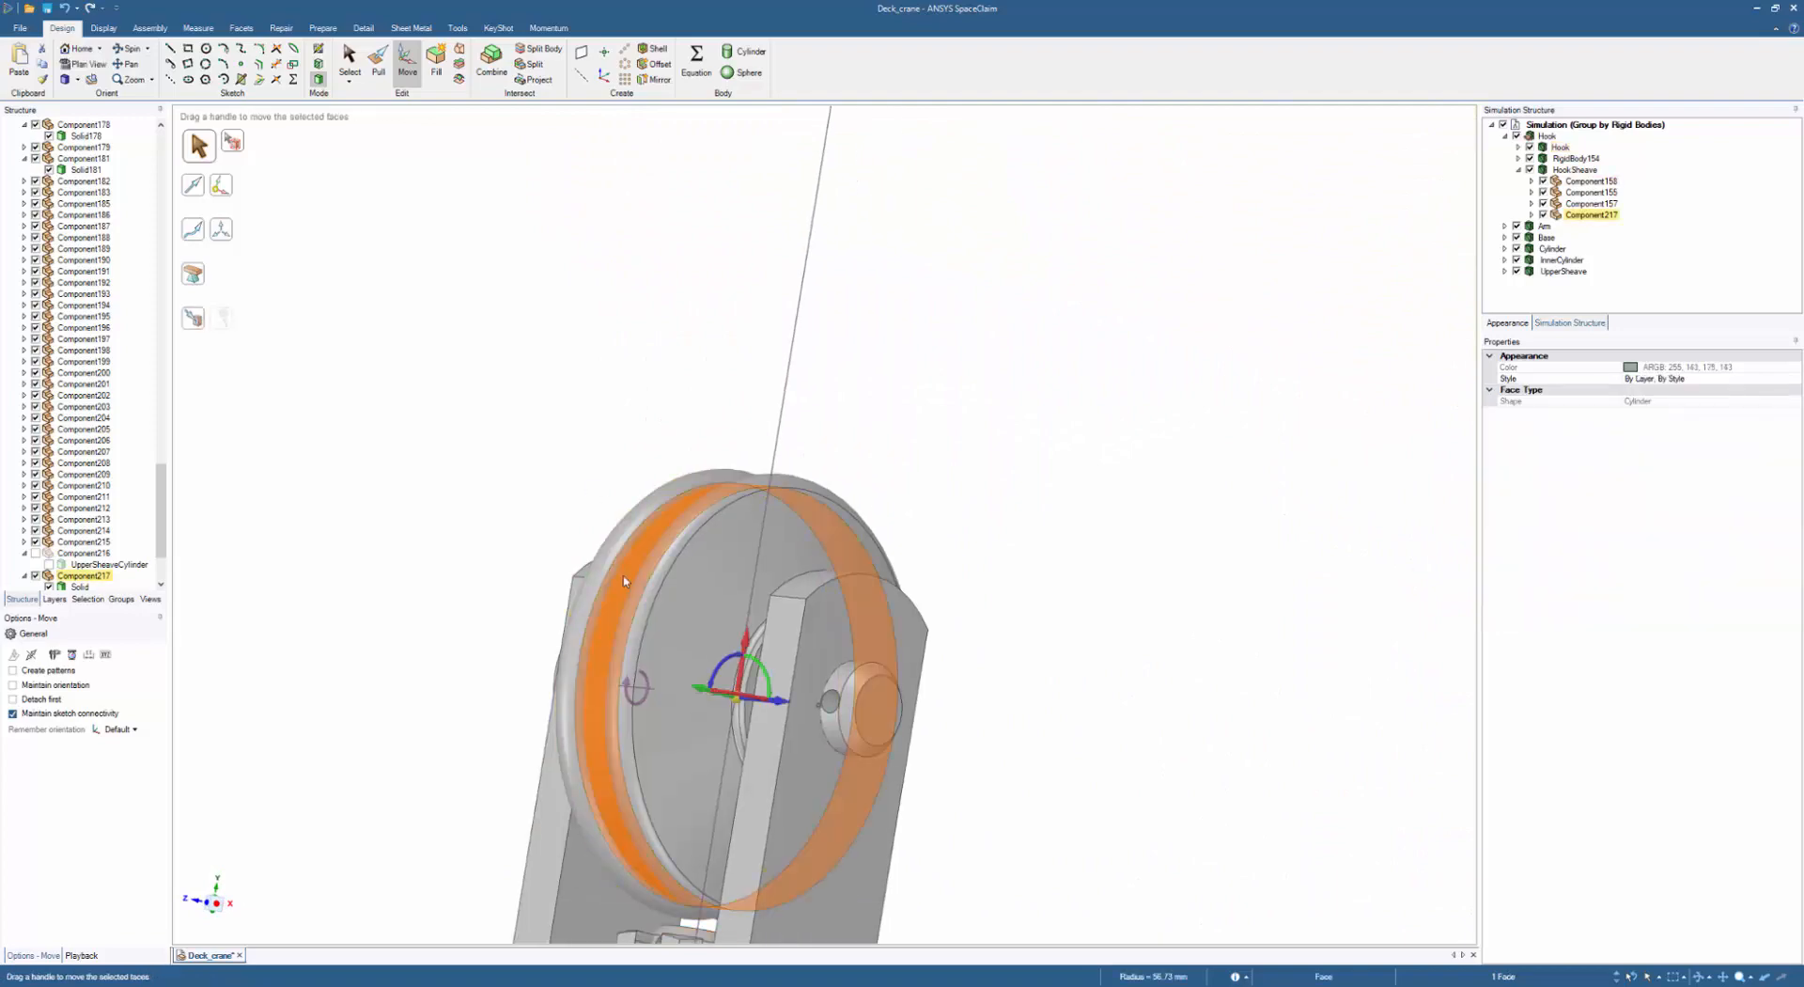
left_click(36, 575)
middle_click_drag(540, 583, 507, 527)
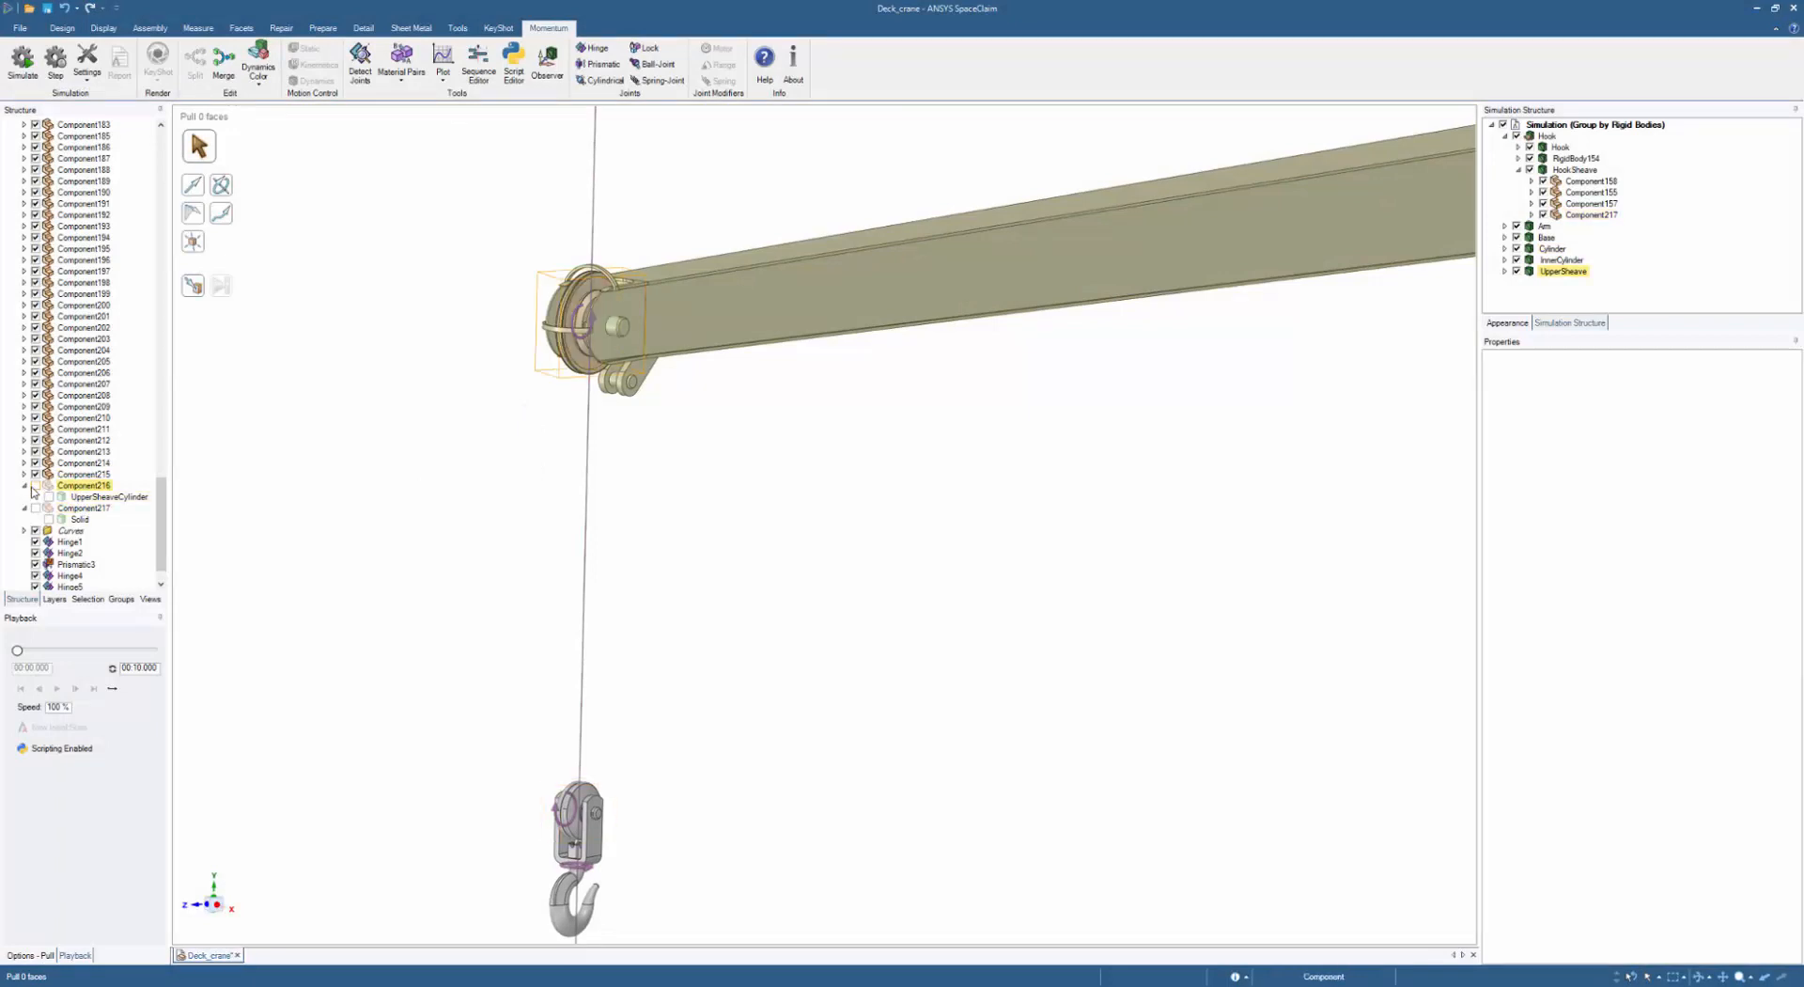
- Show the UpperSheaveCylinder component and the hook sheave's disc component
left_click(36, 485)
left_click(35, 507)
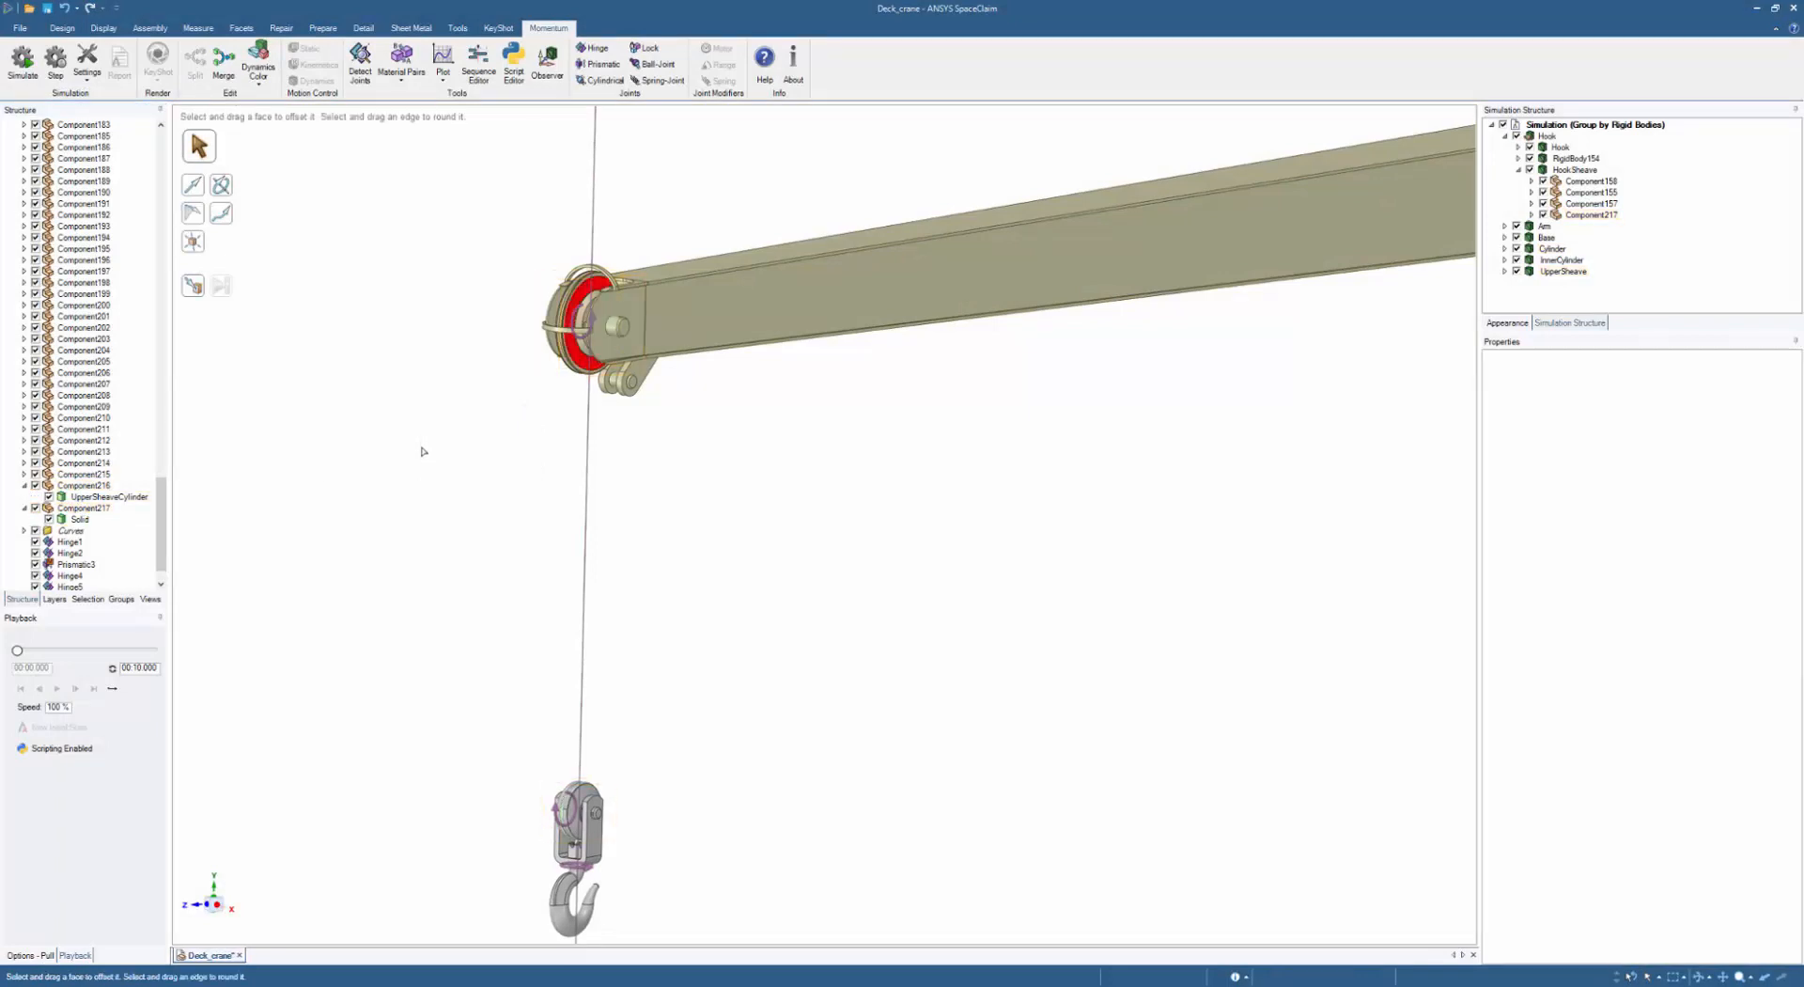
middle_click_drag(555, 515, 578, 509)
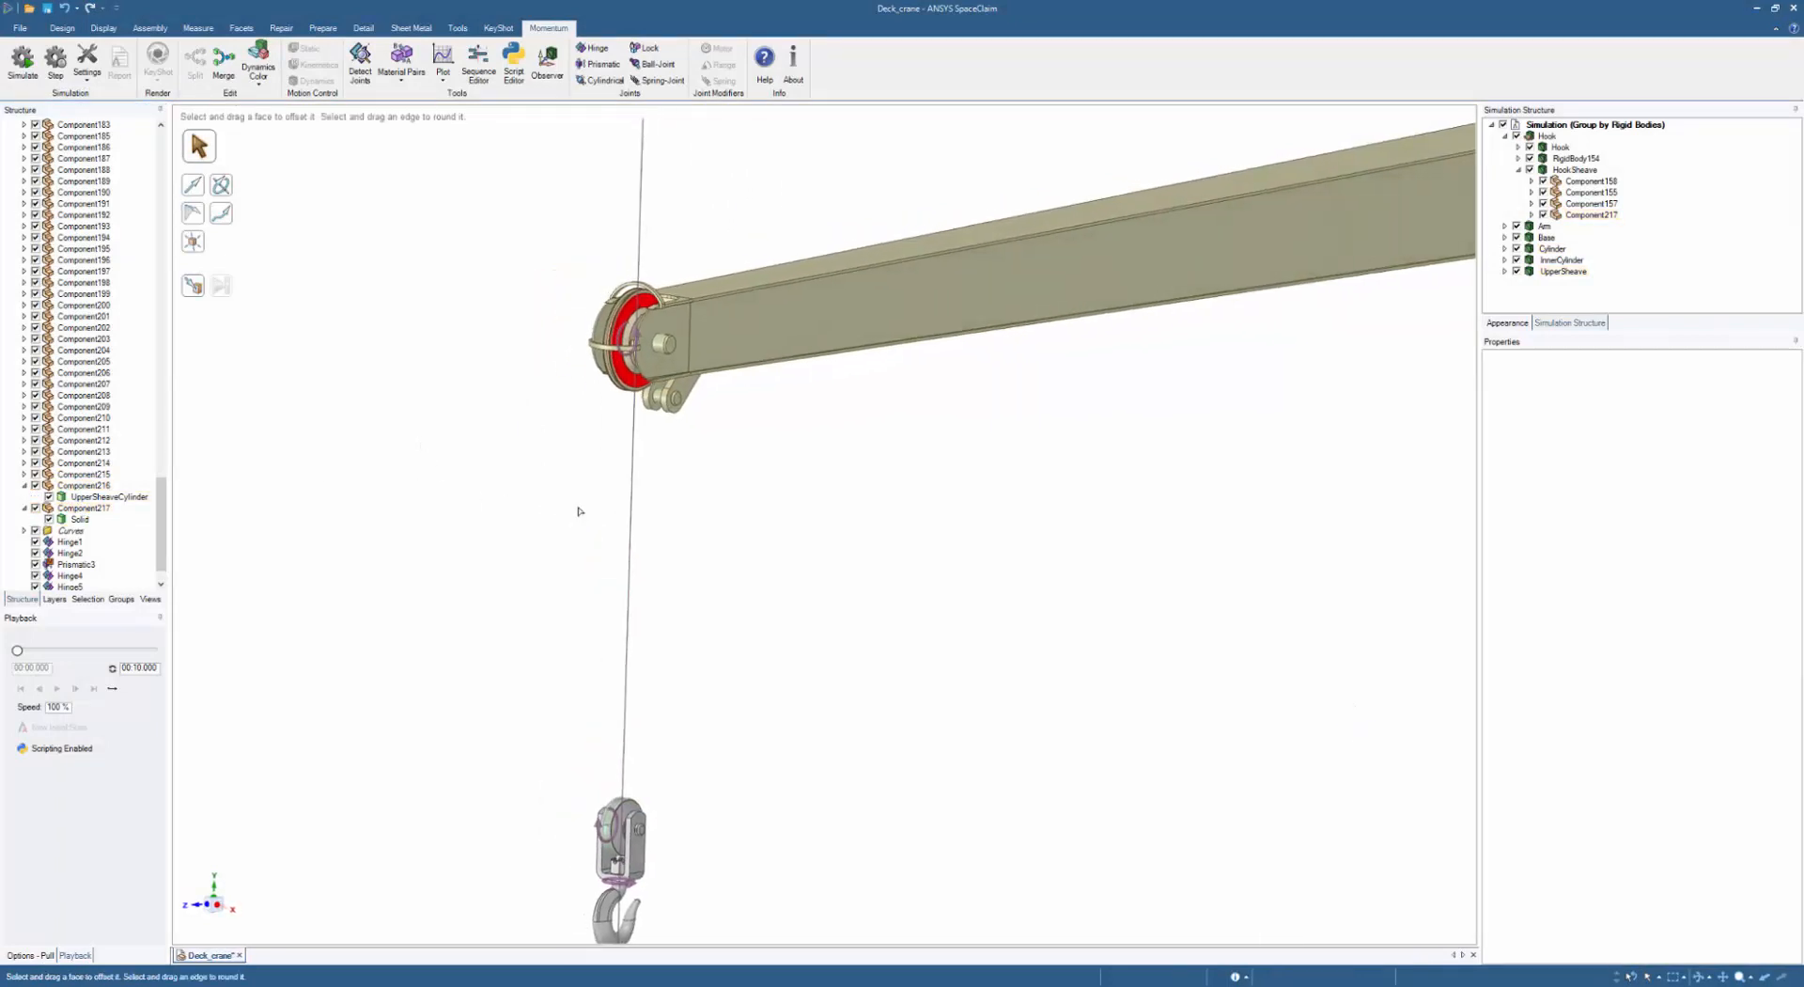
- Select the upper sheave's collision cylinder and the hook sheave's disc together and set their material name to SheaveMaterial
left_click(632, 382)
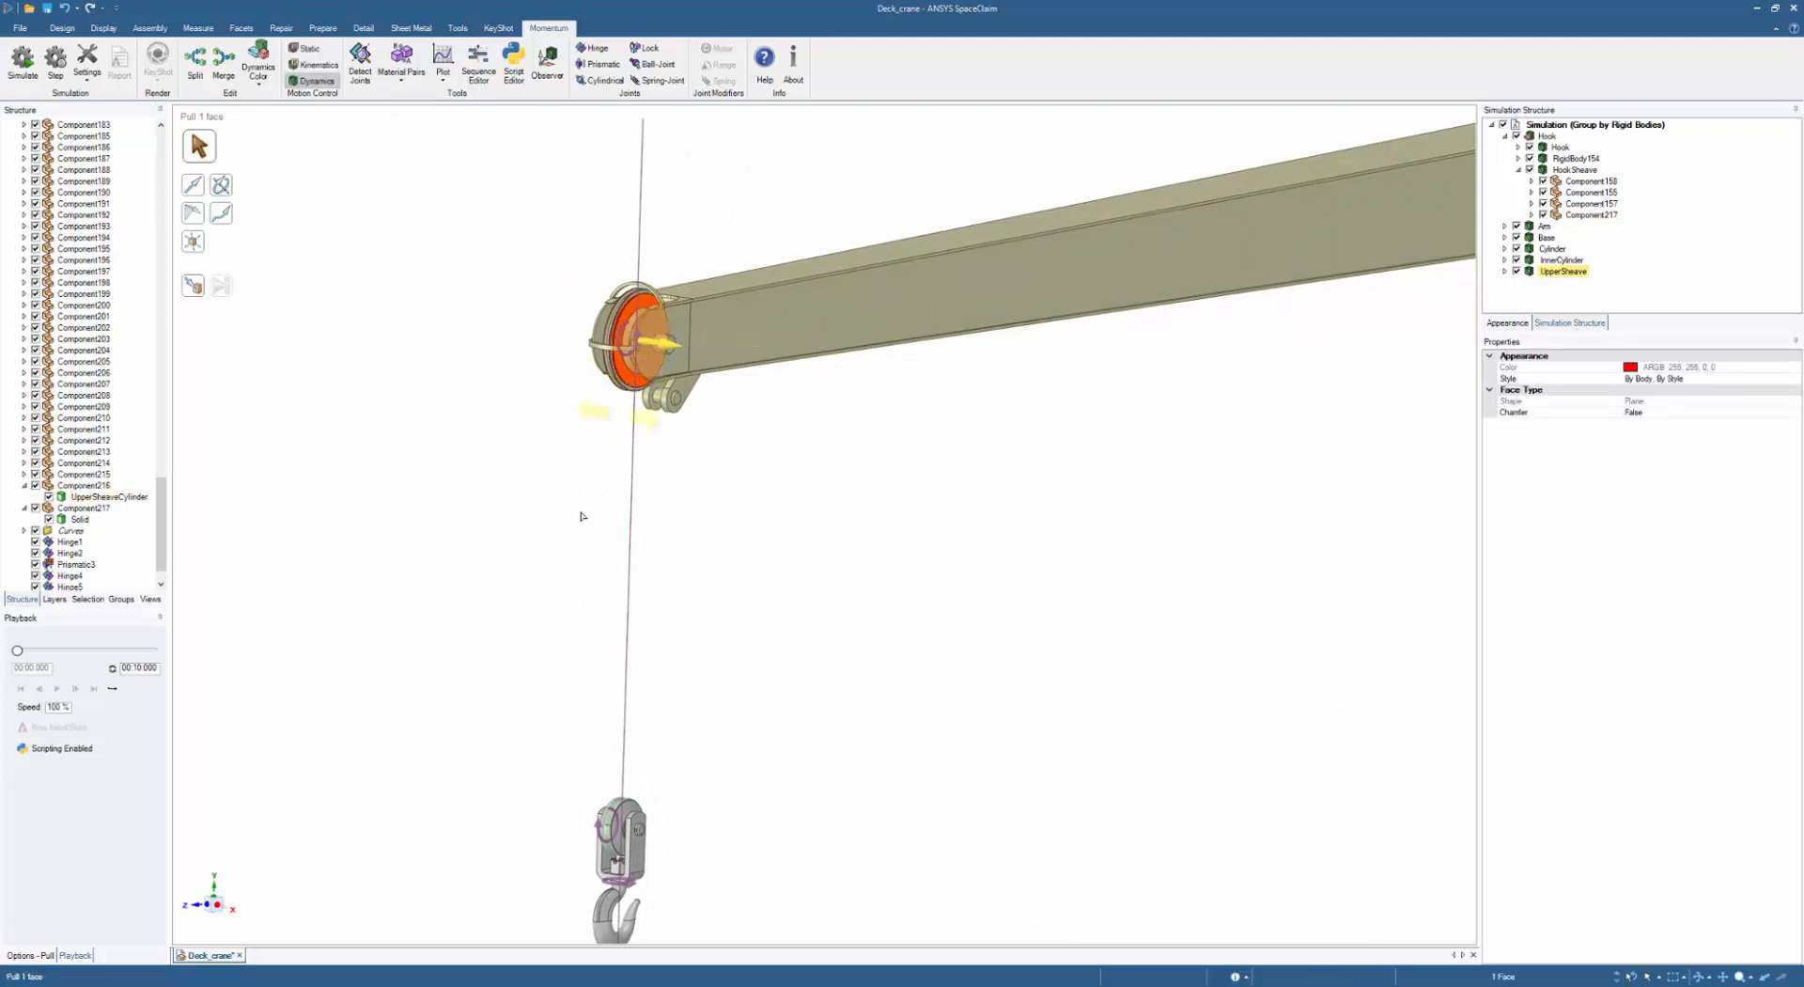
scroll(603, 838, "up", 7)
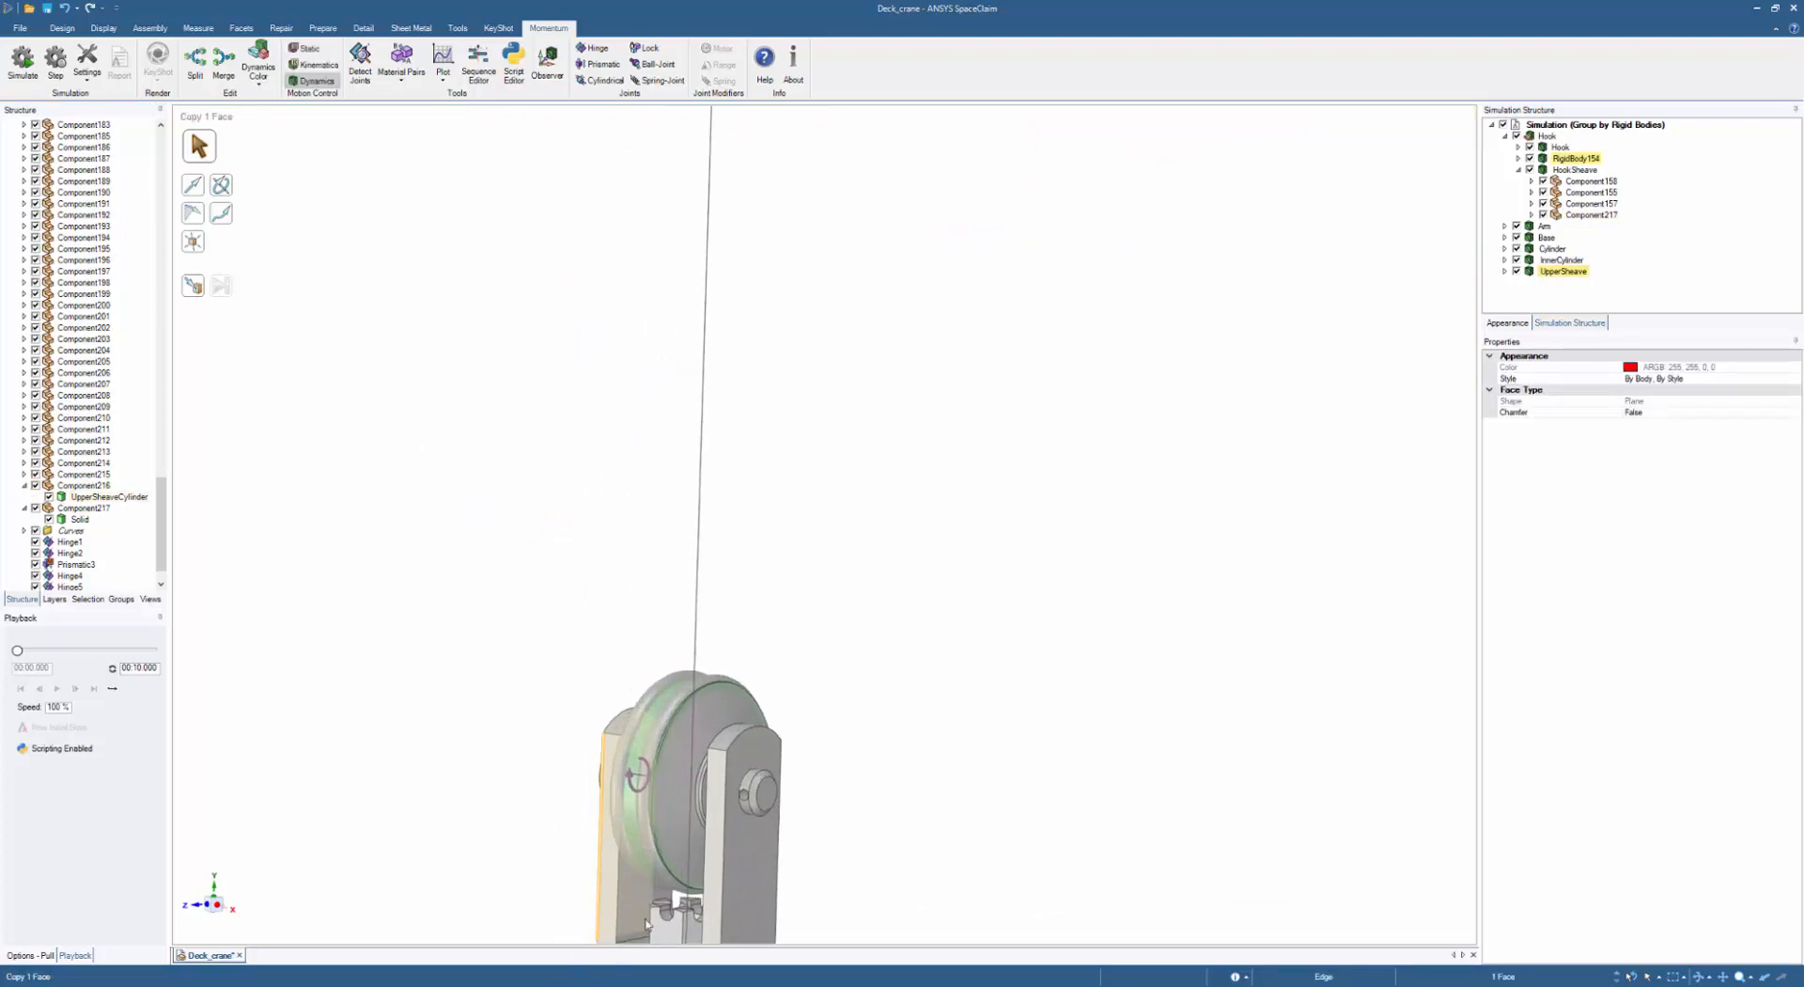
triple_click(641, 842, "ctrl")
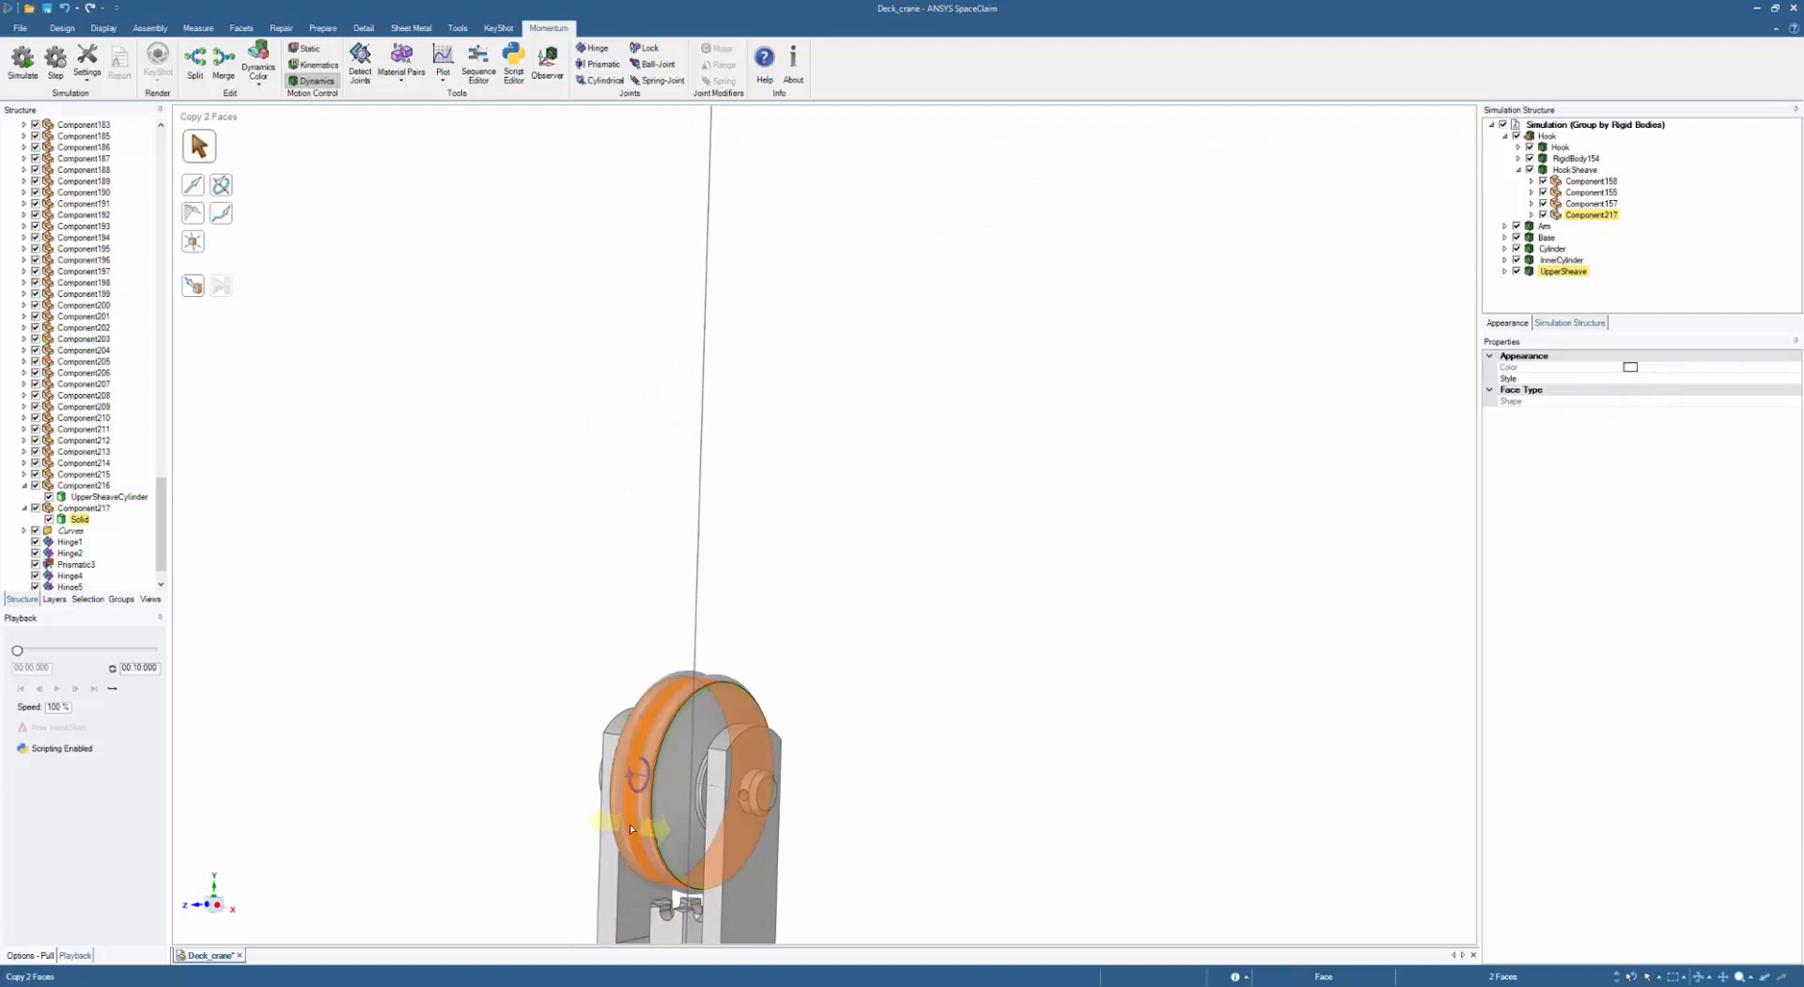
scroll(841, 734, "down", 10)
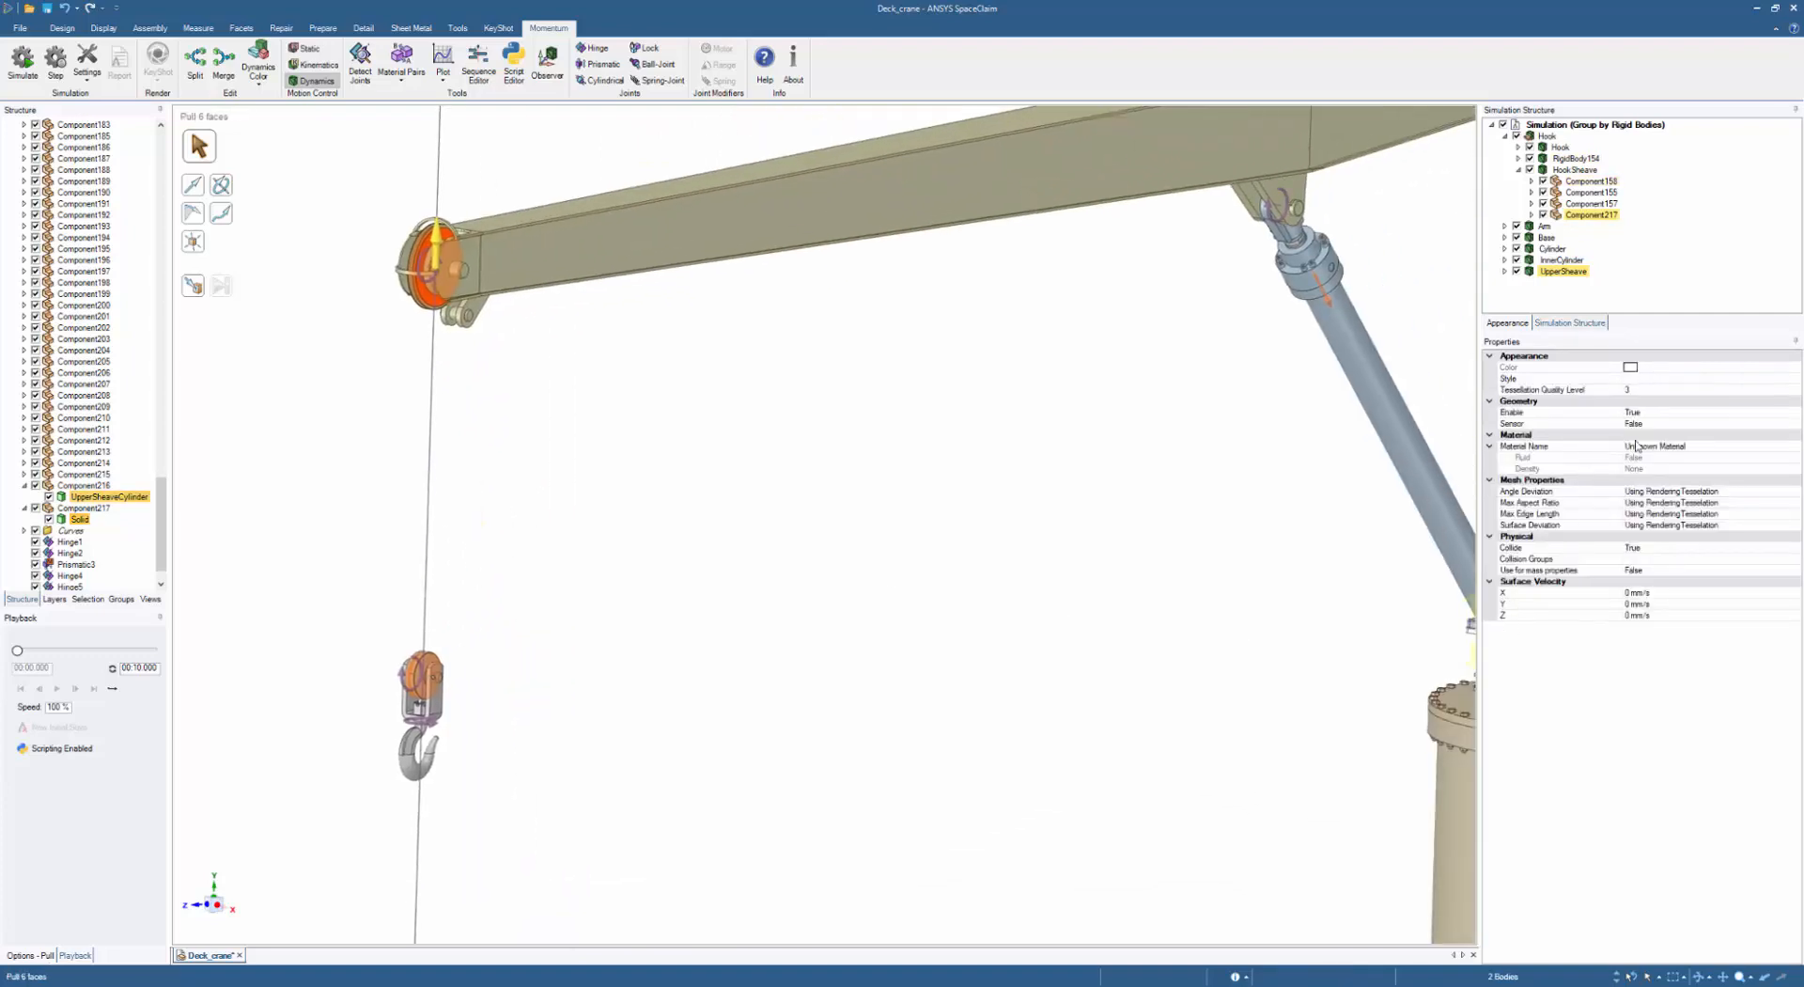
left_click(1668, 449)
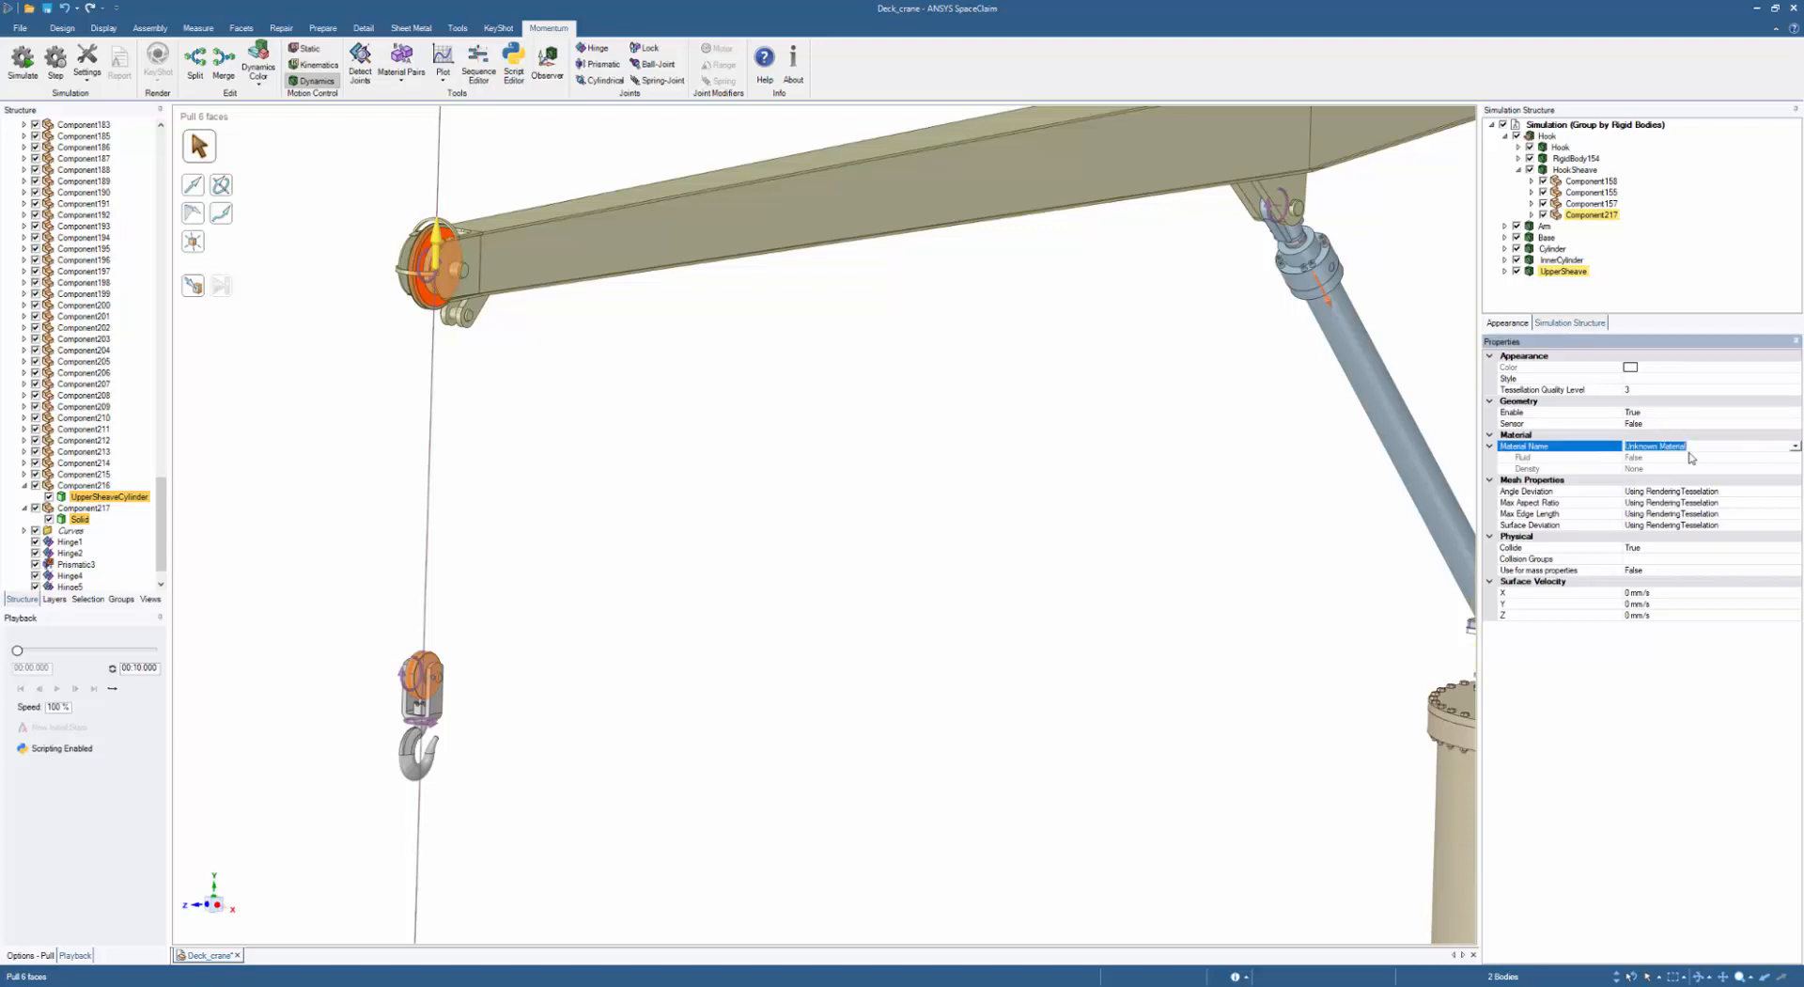
type("St")
key("Return")
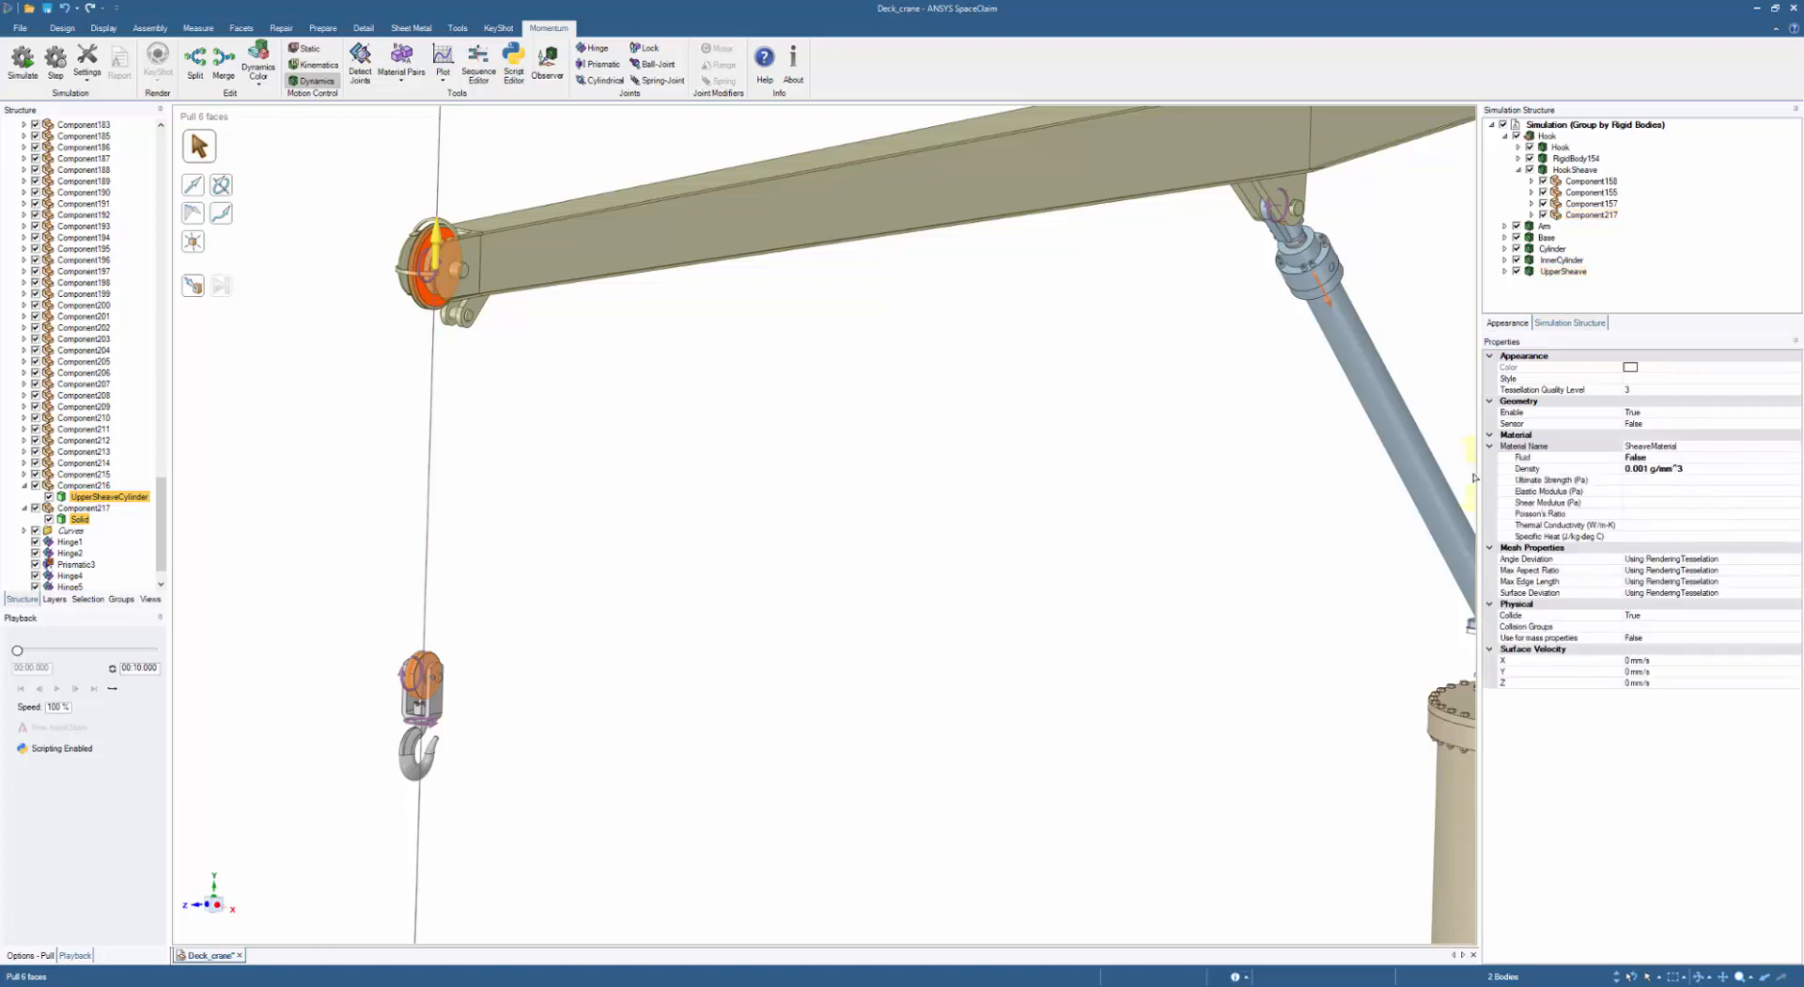
left_click(1216, 479)
- Set the simulation frequency to 6 in the simulation settings
left_click(87, 66)
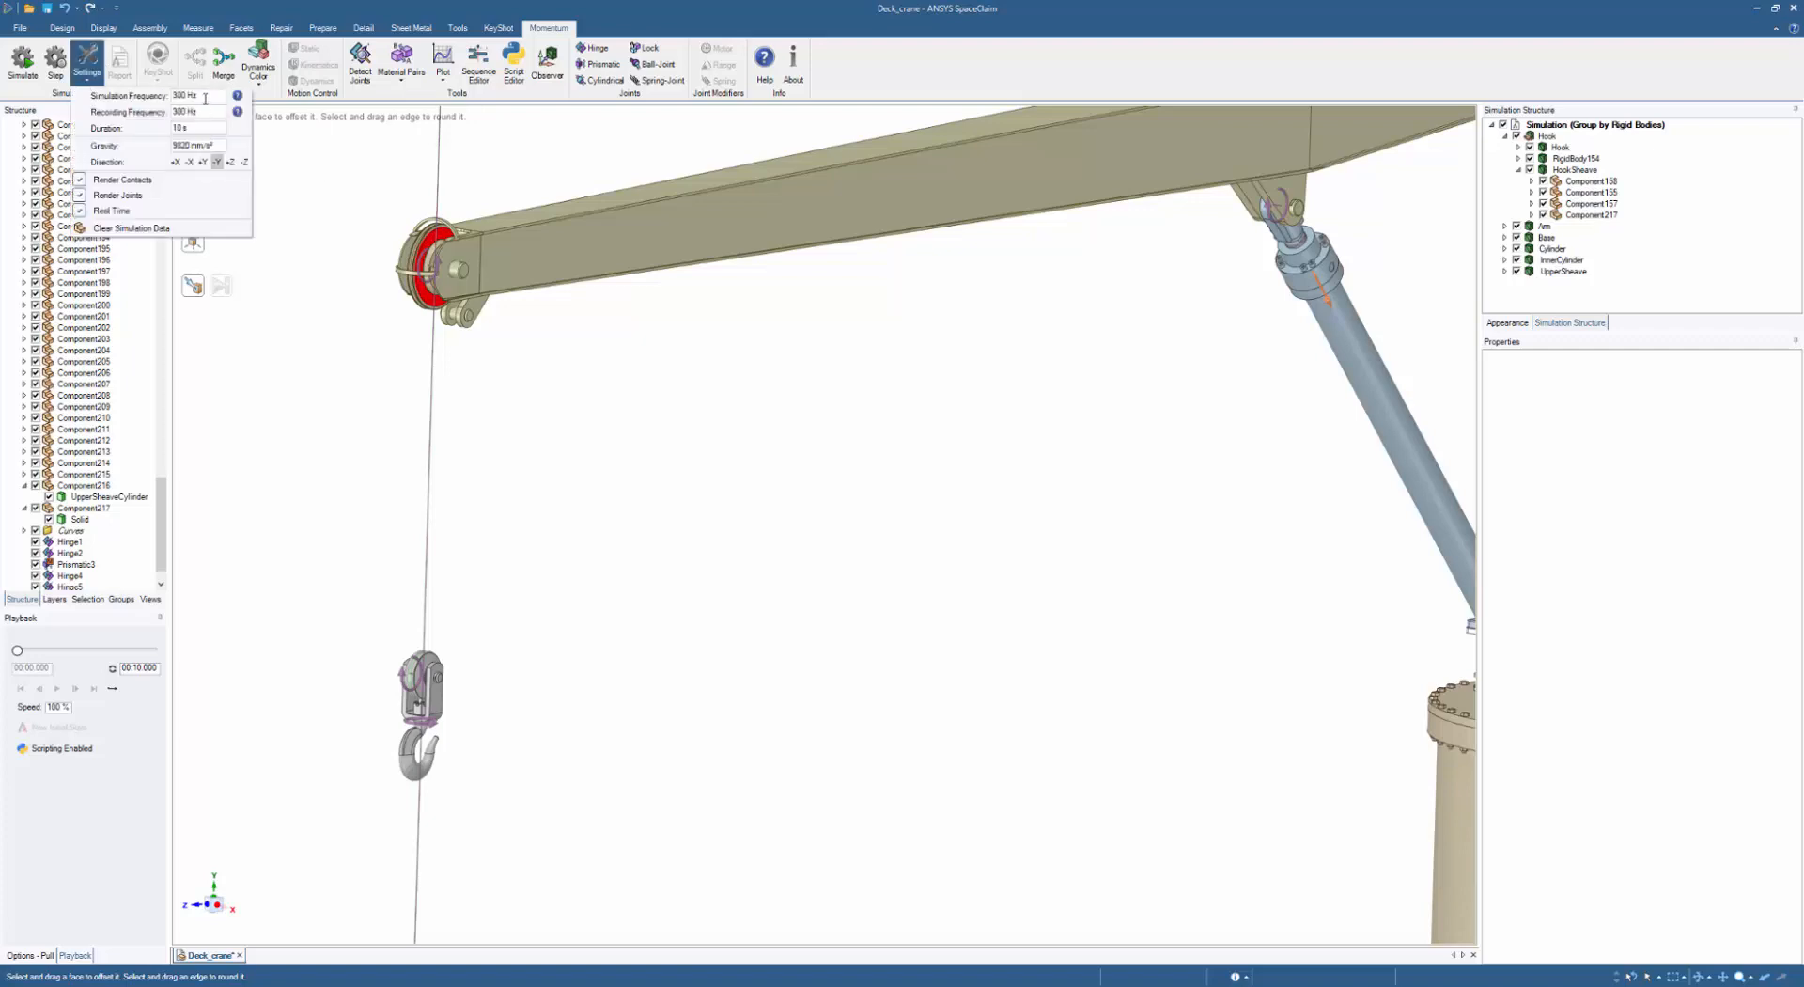
left_click(169, 94)
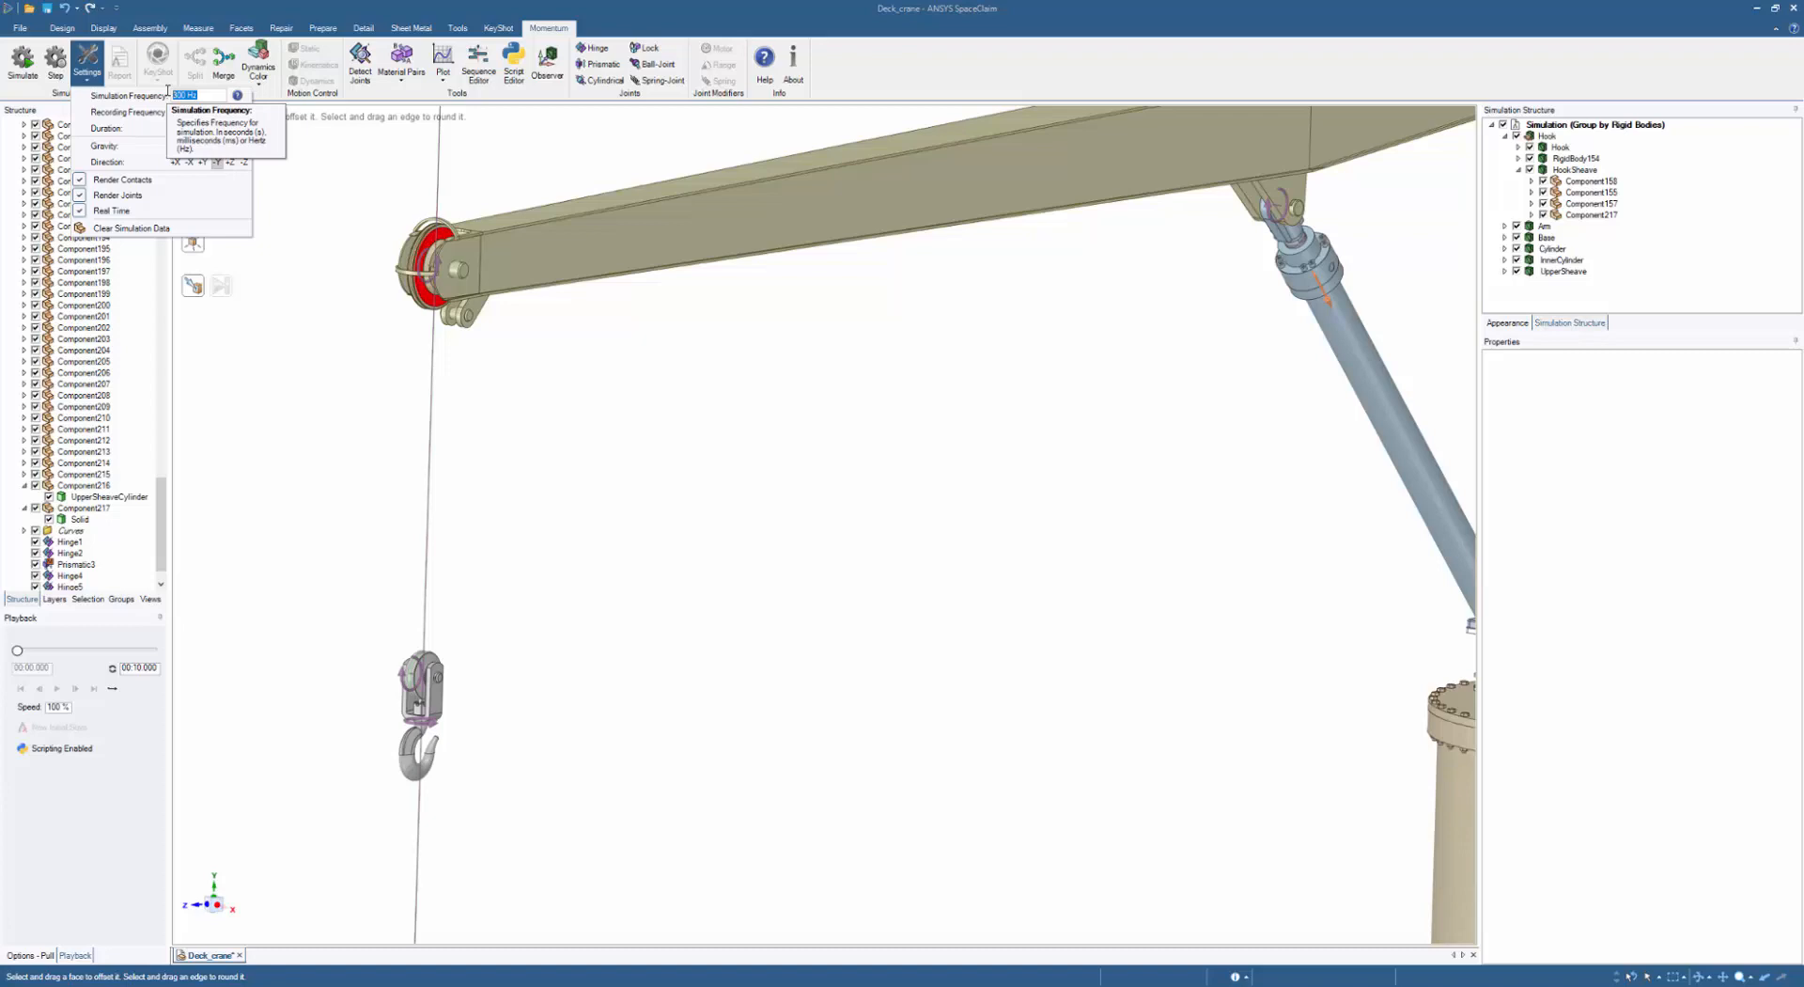
type("6")
left_click(319, 225)
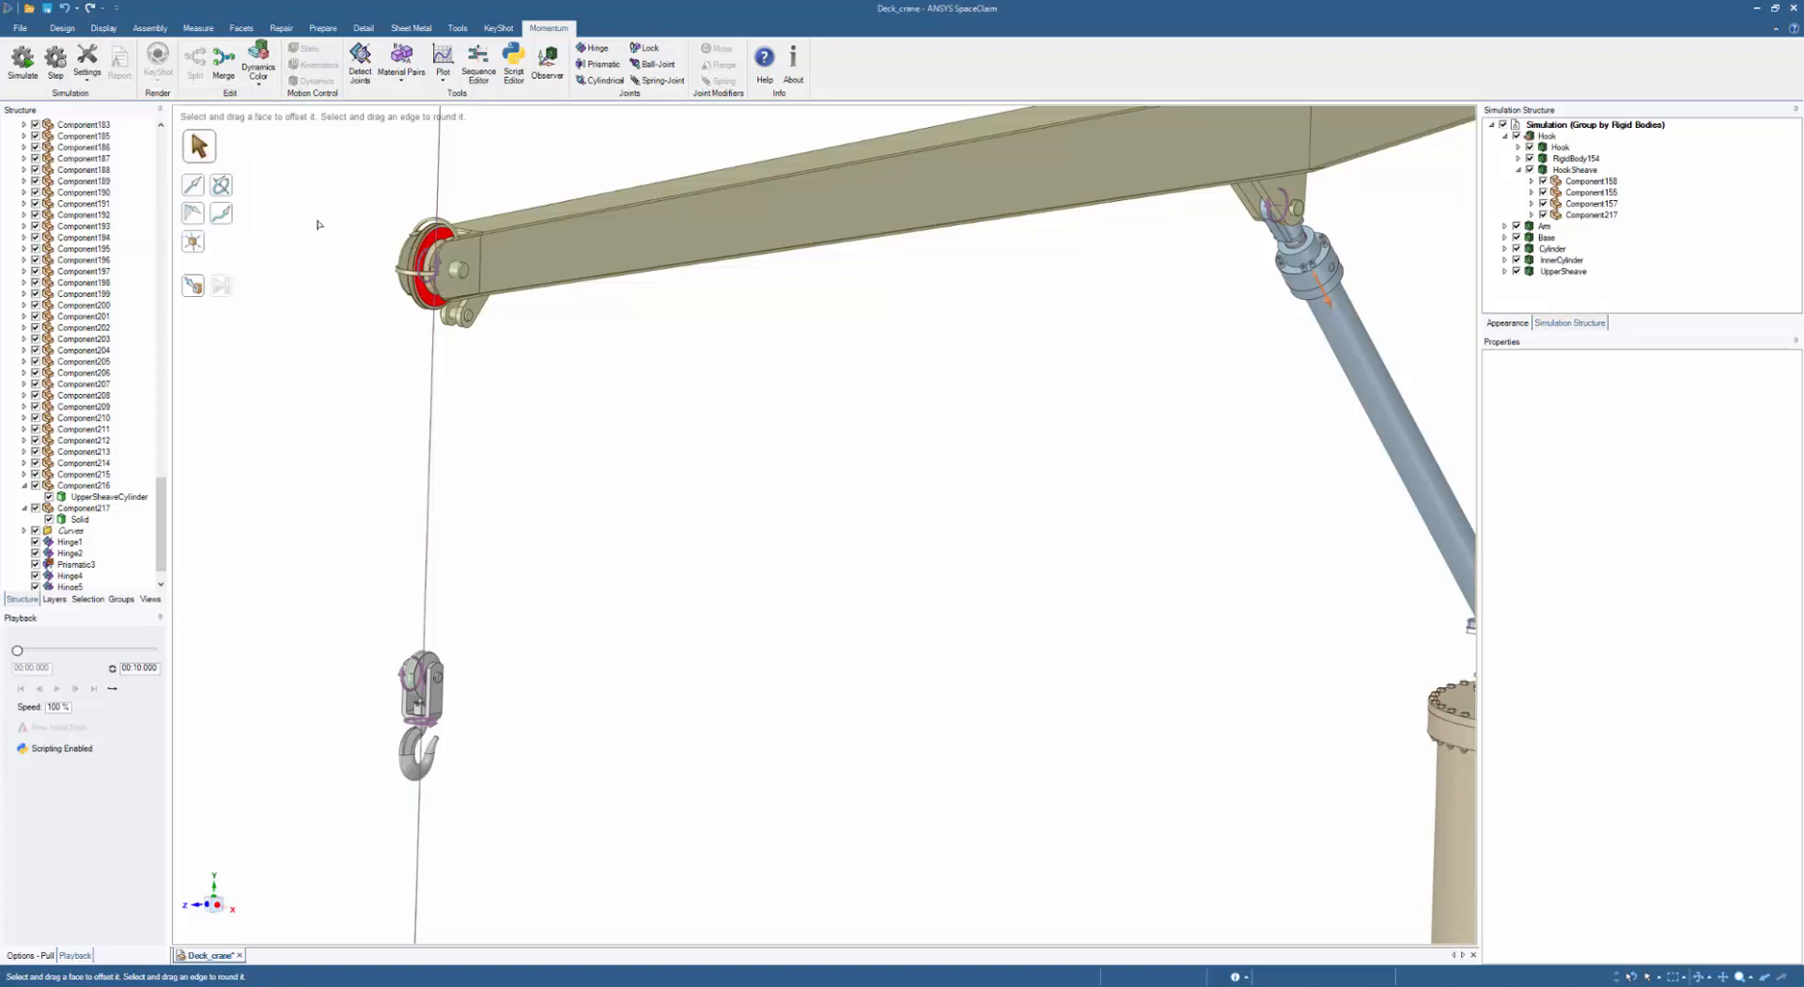
- Export the crane as the AGX Dynamics binary file Deck_crane into the Assets folder of the Deck_crane Unity project
middle_click_drag(743, 395, 752, 393)
middle_click_drag(752, 393, 764, 340, "ctrl")
middle_click_drag(763, 341, 681, 341, "shift")
left_click(1180, 183)
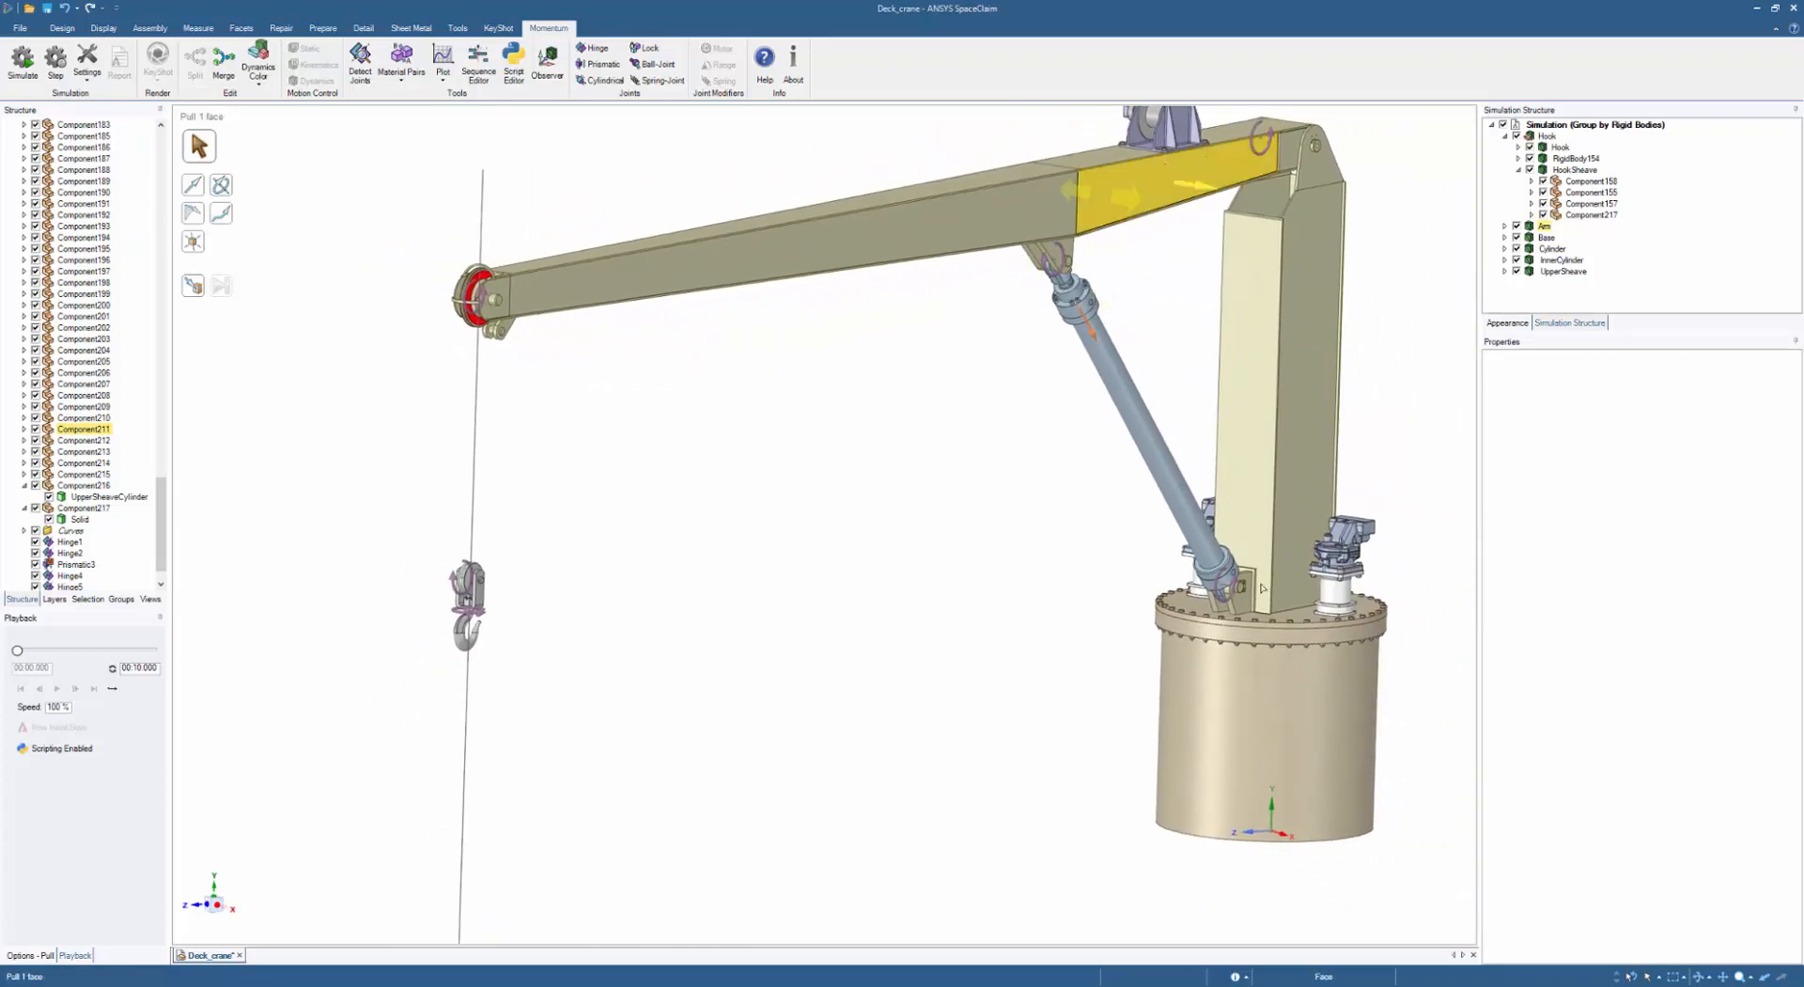
left_click(390, 276)
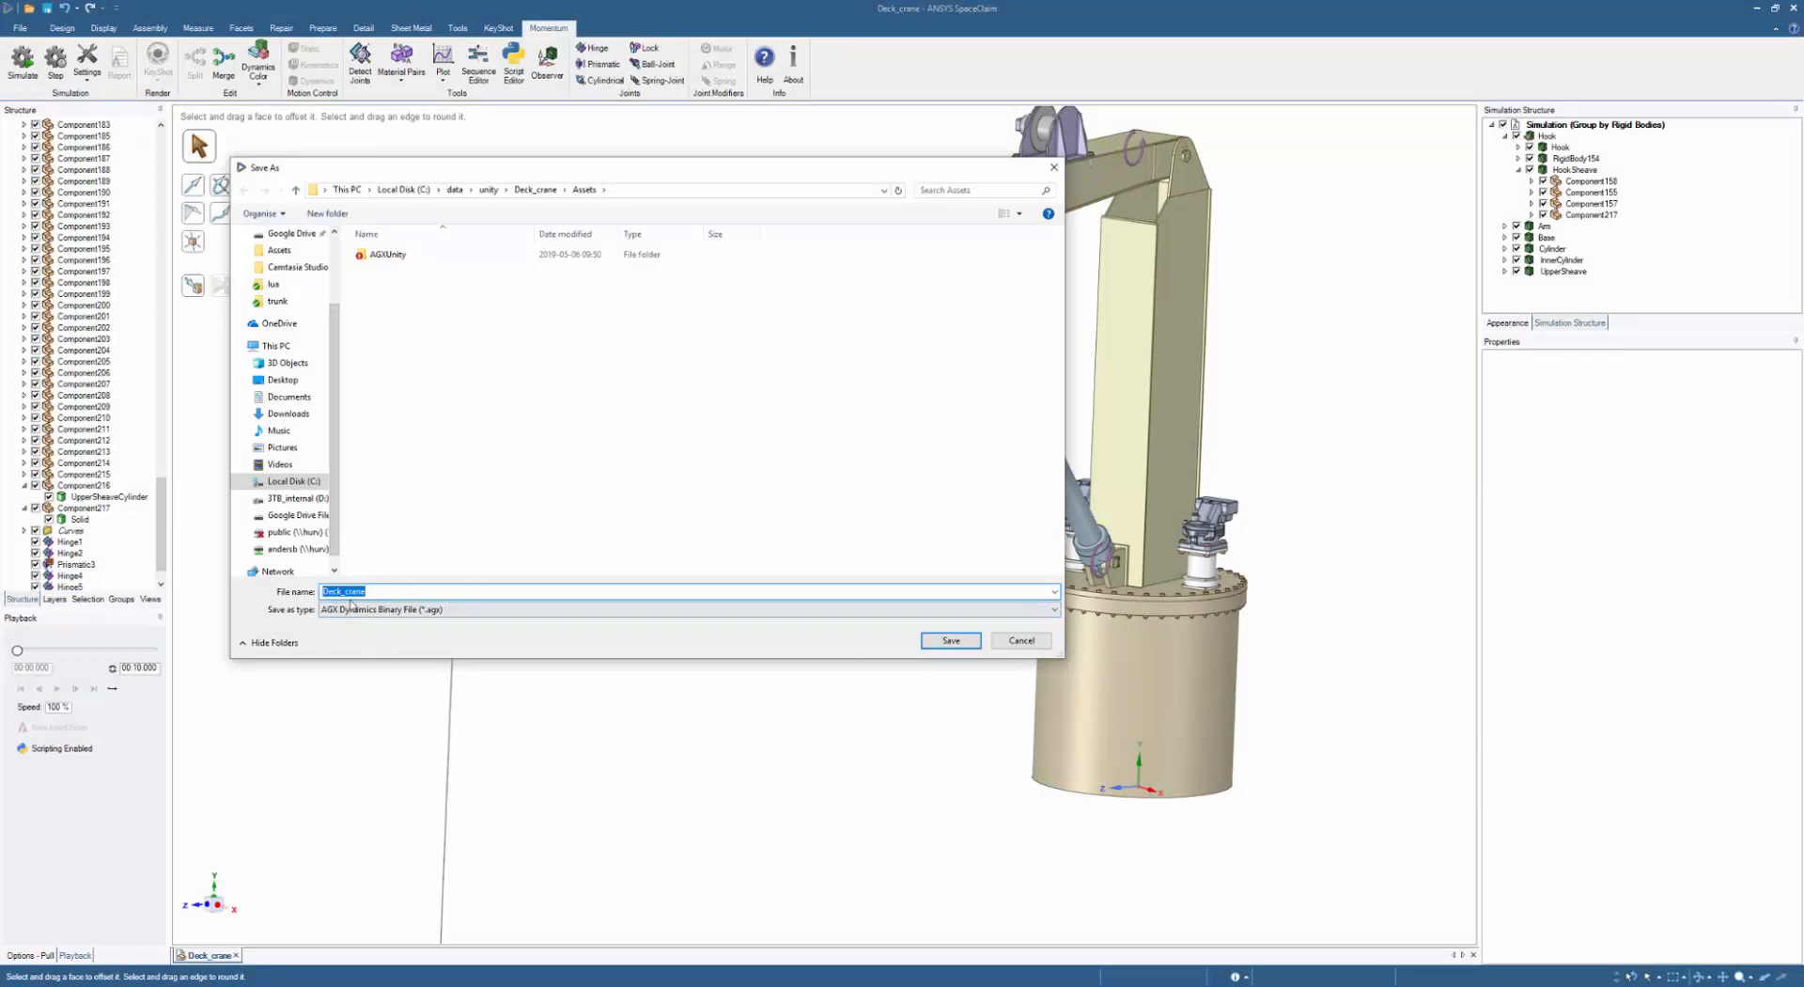
left_click(951, 641)
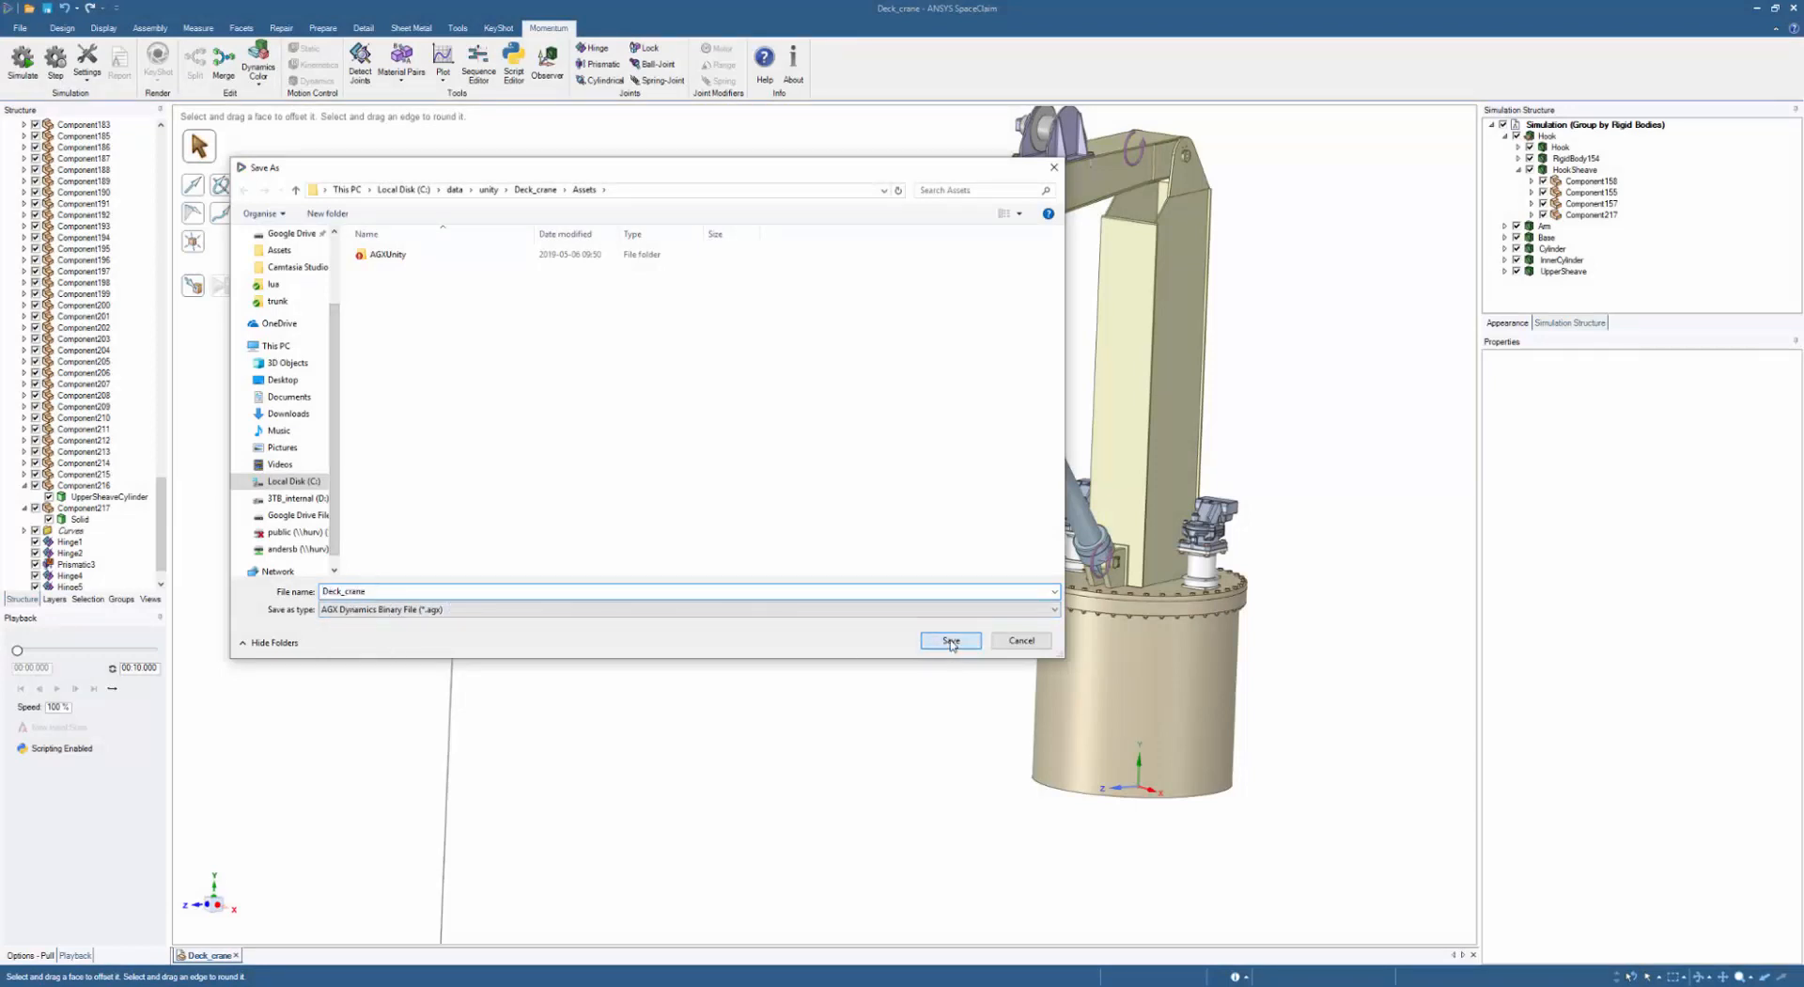
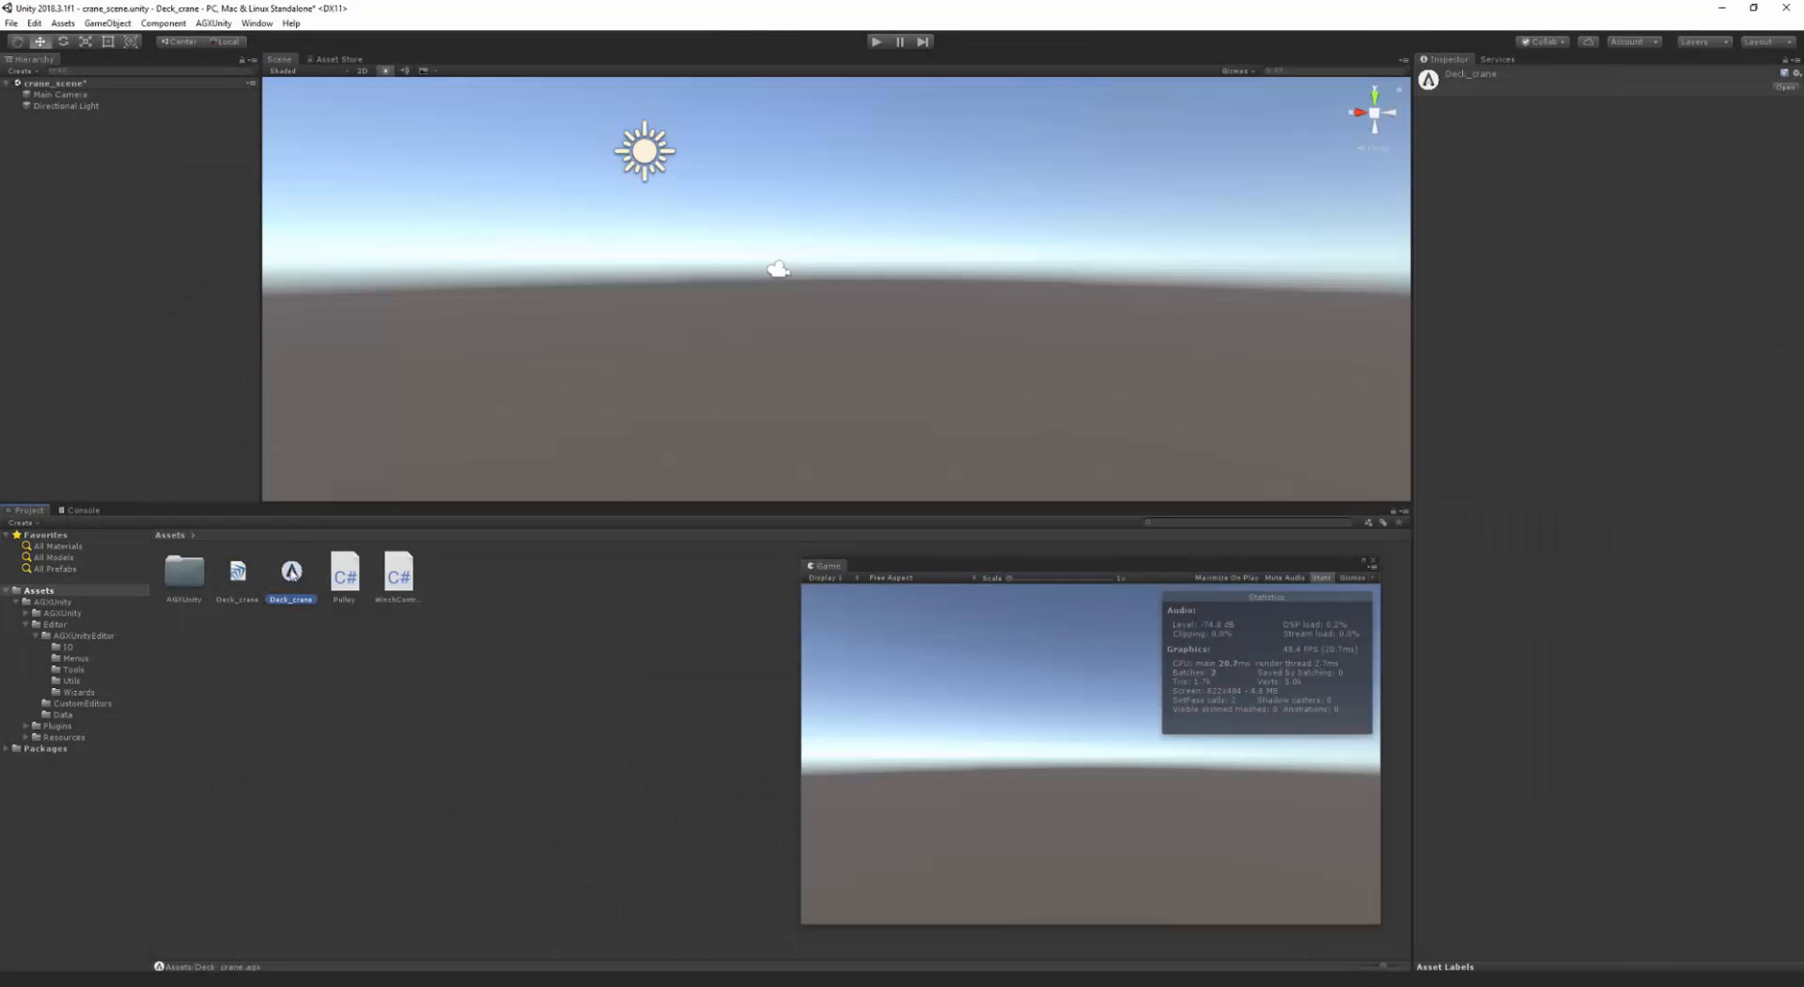
- Switch to Unity and import the Deck_crane AGX file from the project assets as a prefab
right_click(291, 572)
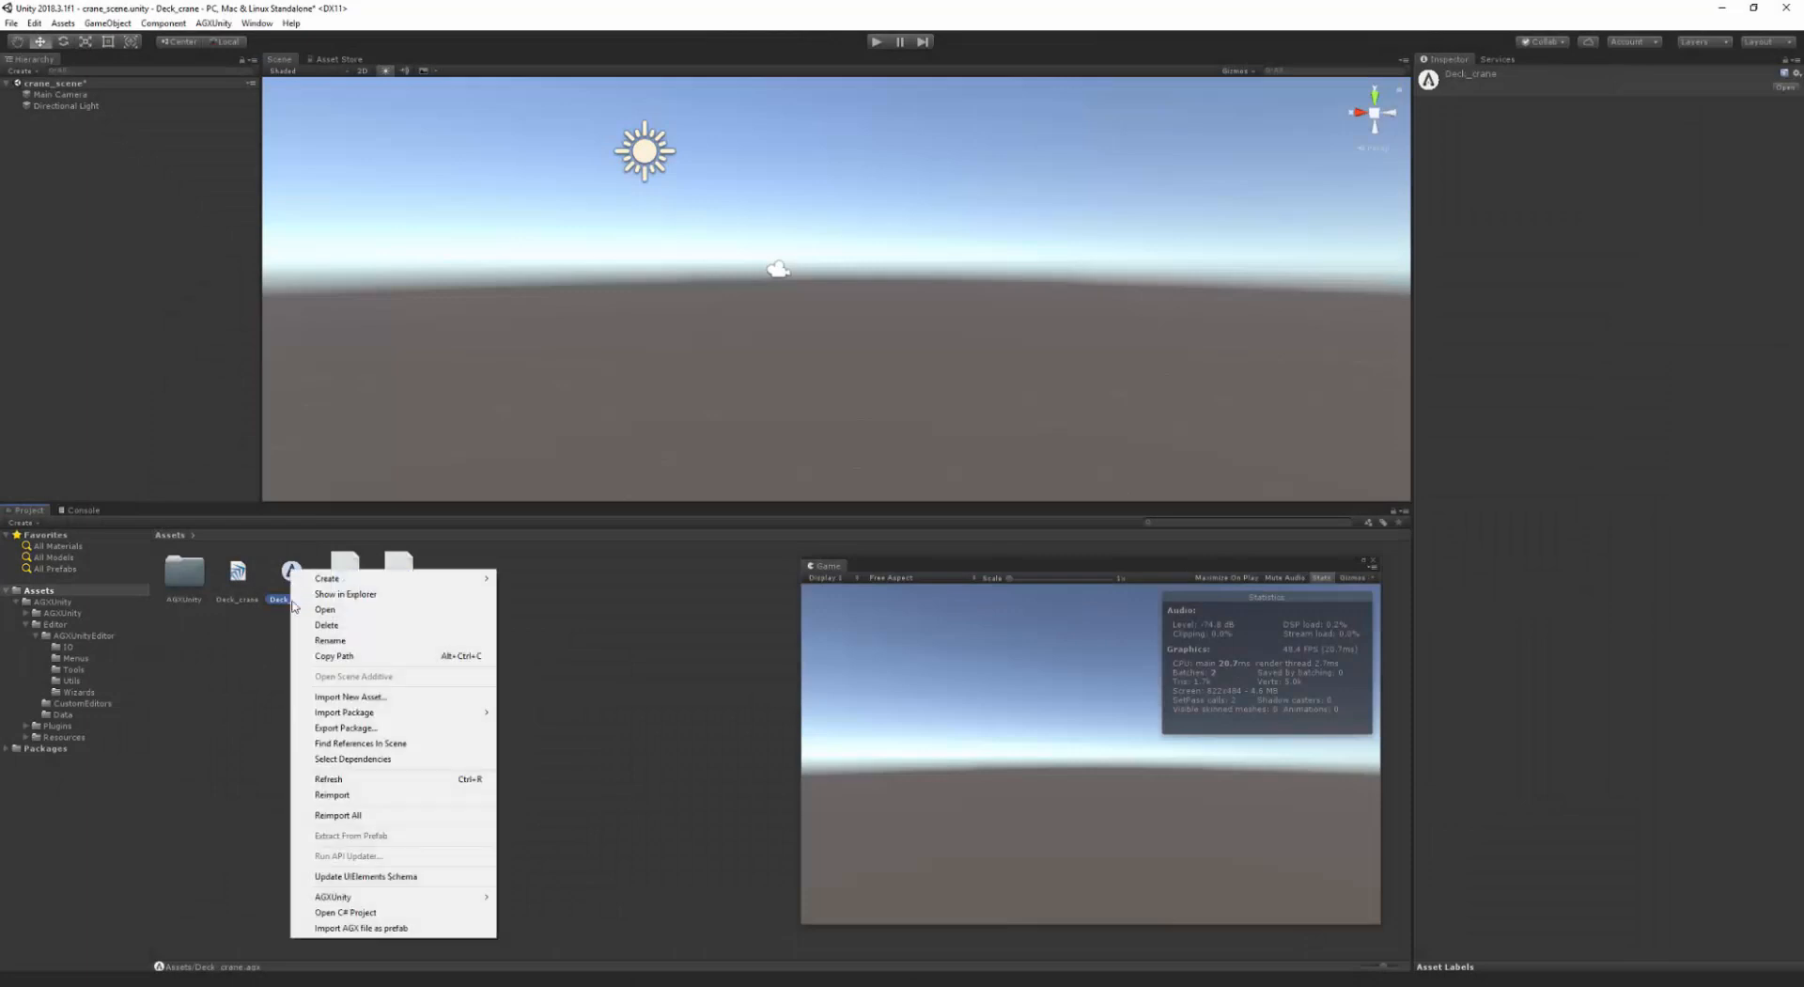
left_click(325, 929)
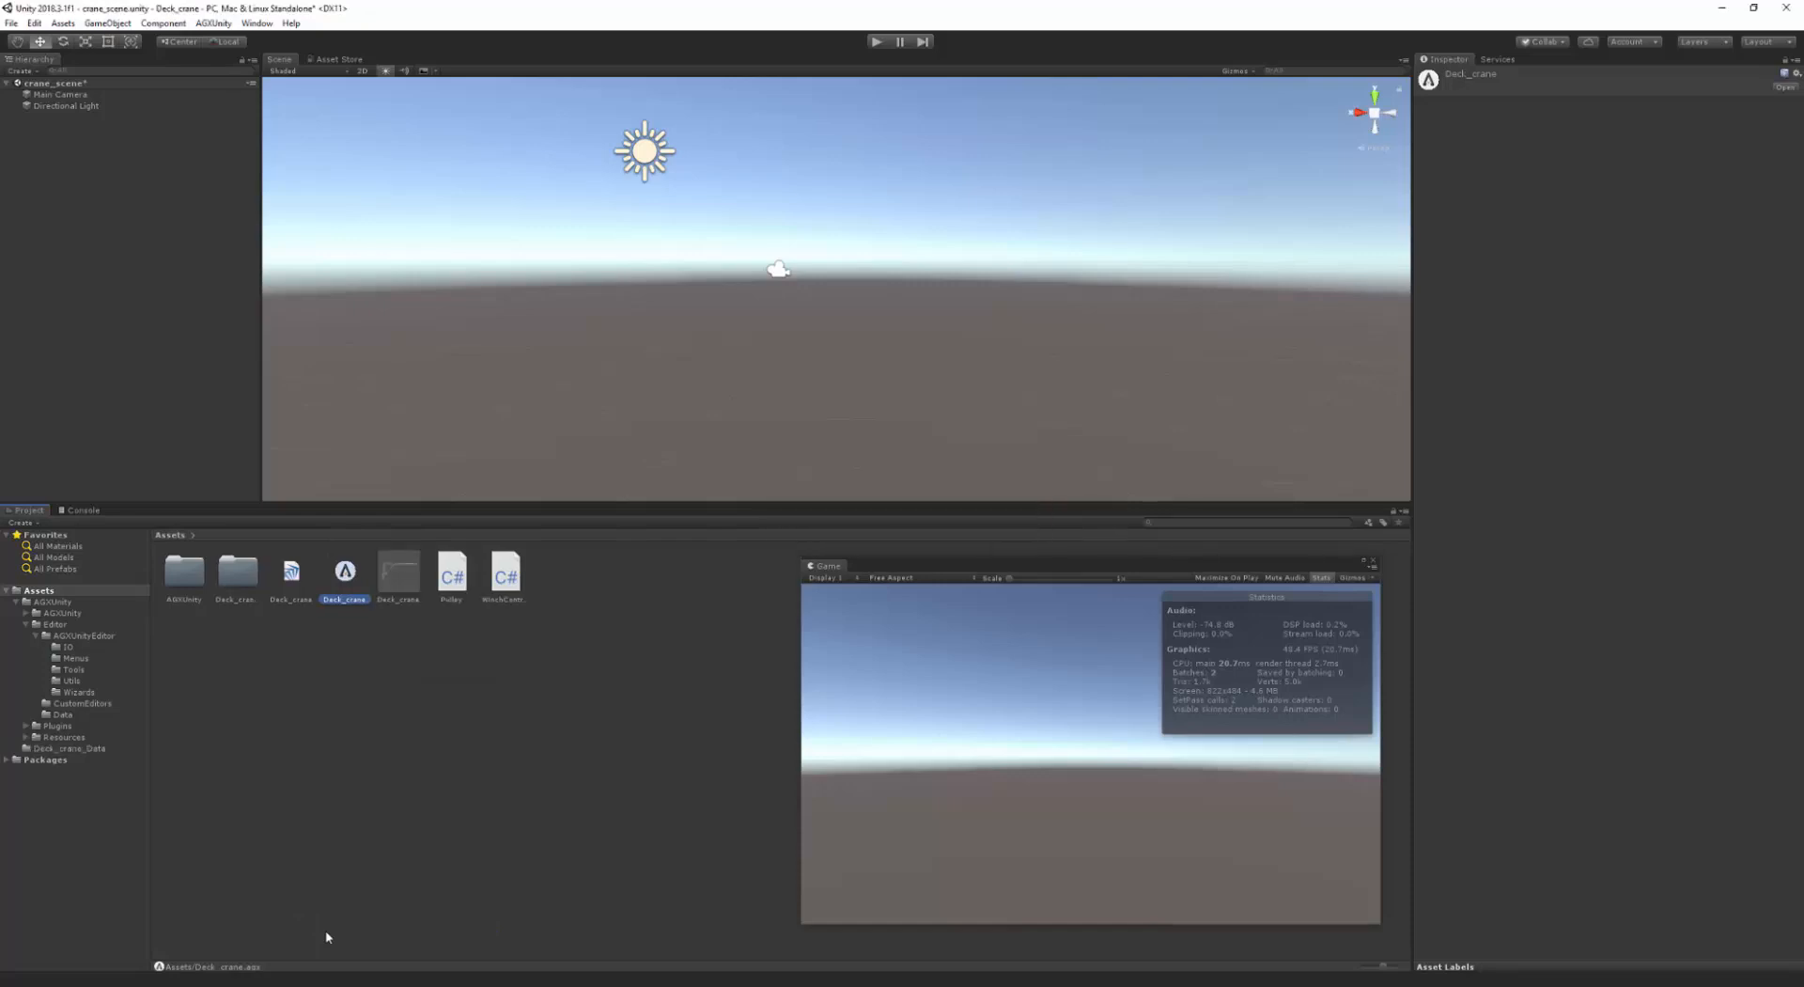
left_click(327, 870)
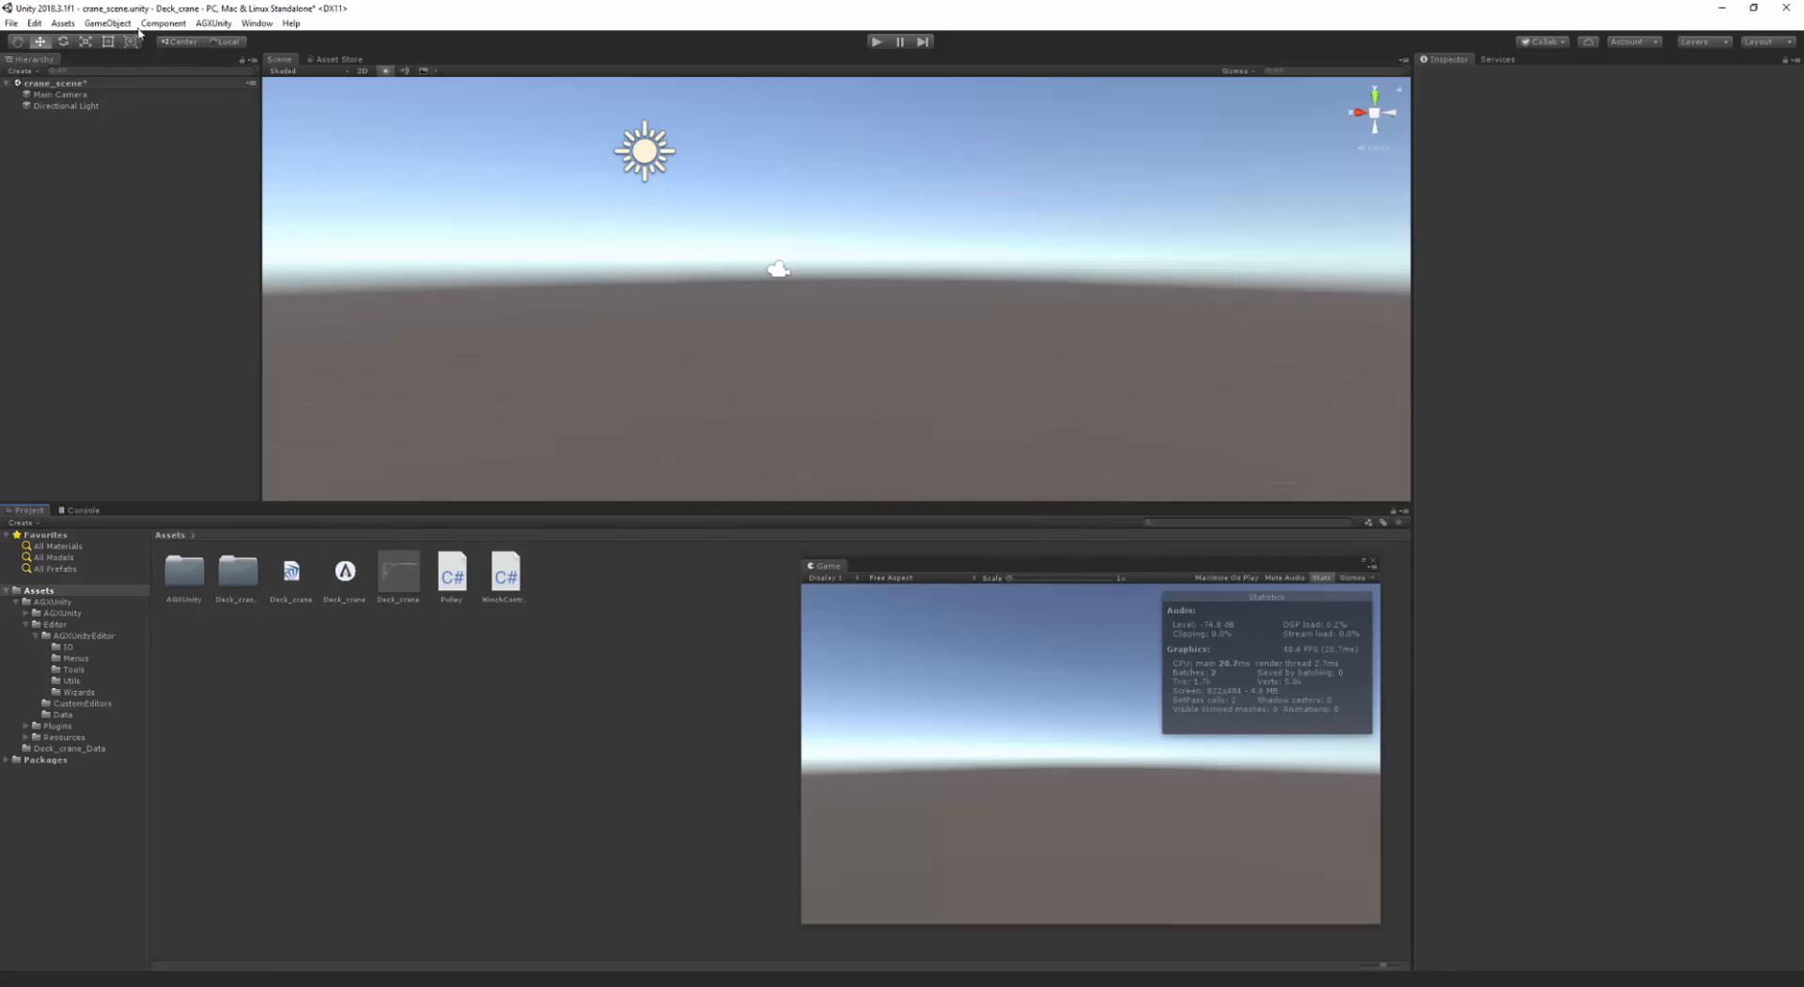
- Create an AGXUnity box rigid body in the crane scene and give it a visual
left_click(214, 23)
mouse_move(264, 59)
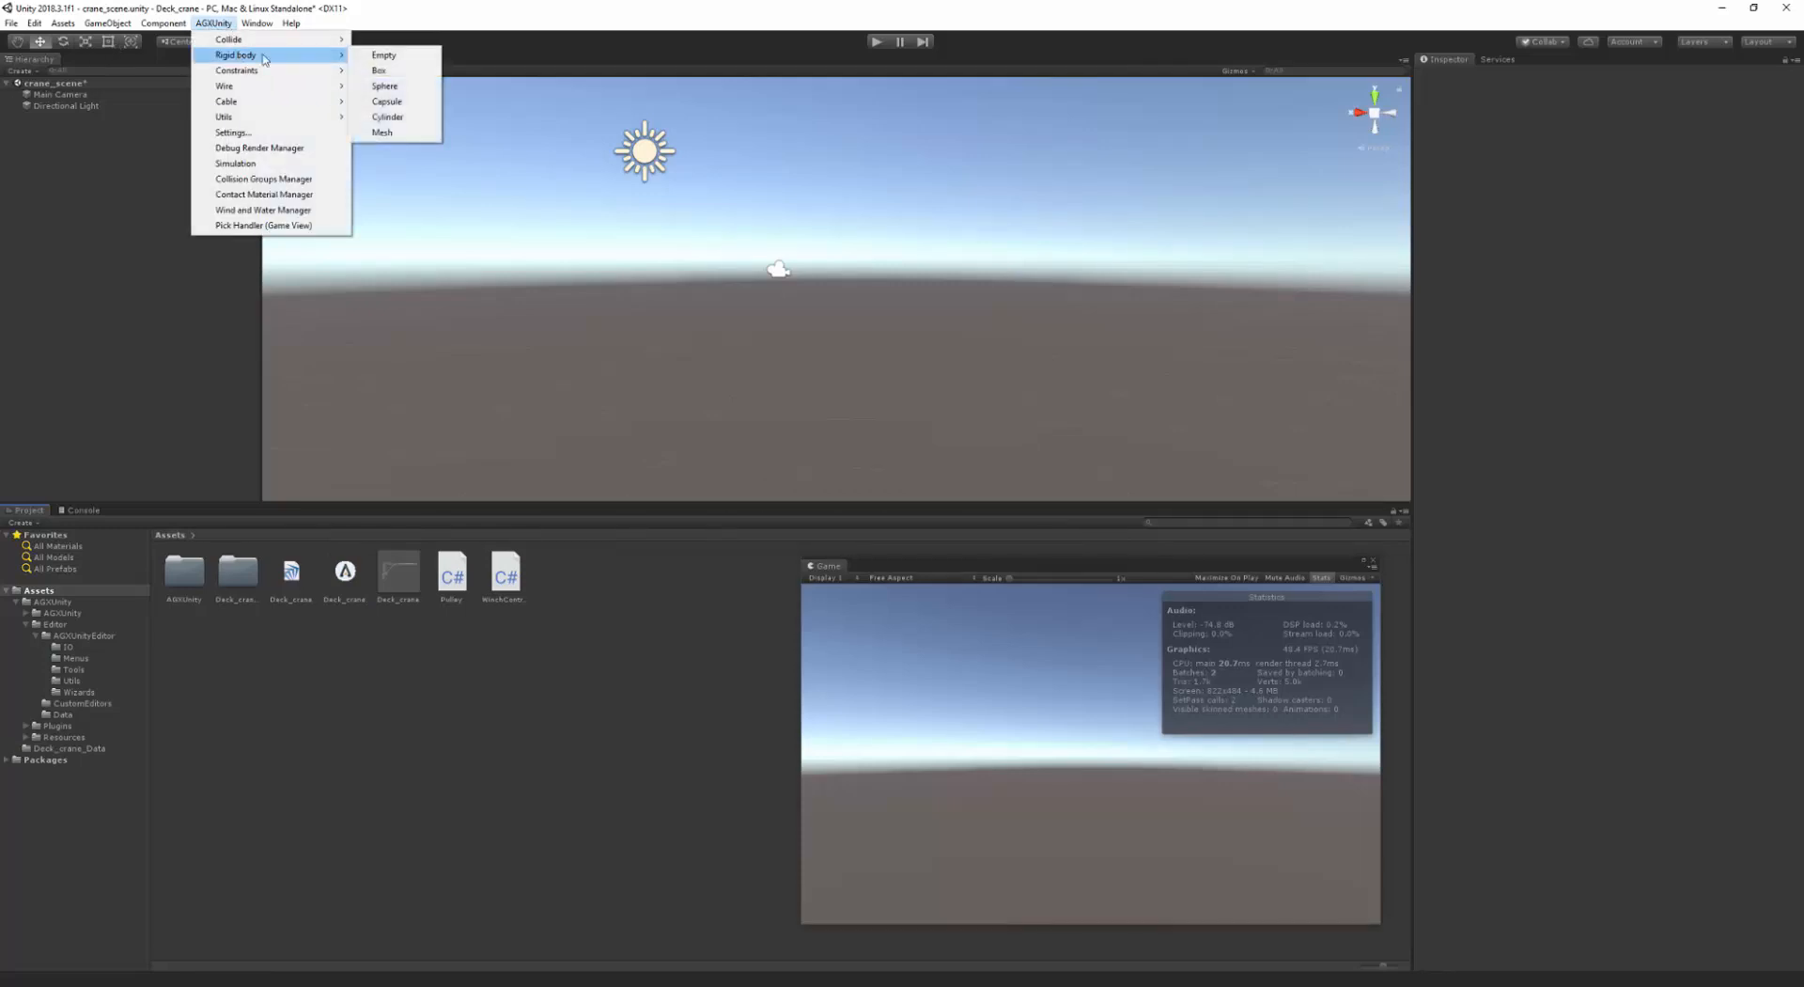
left_click(378, 71)
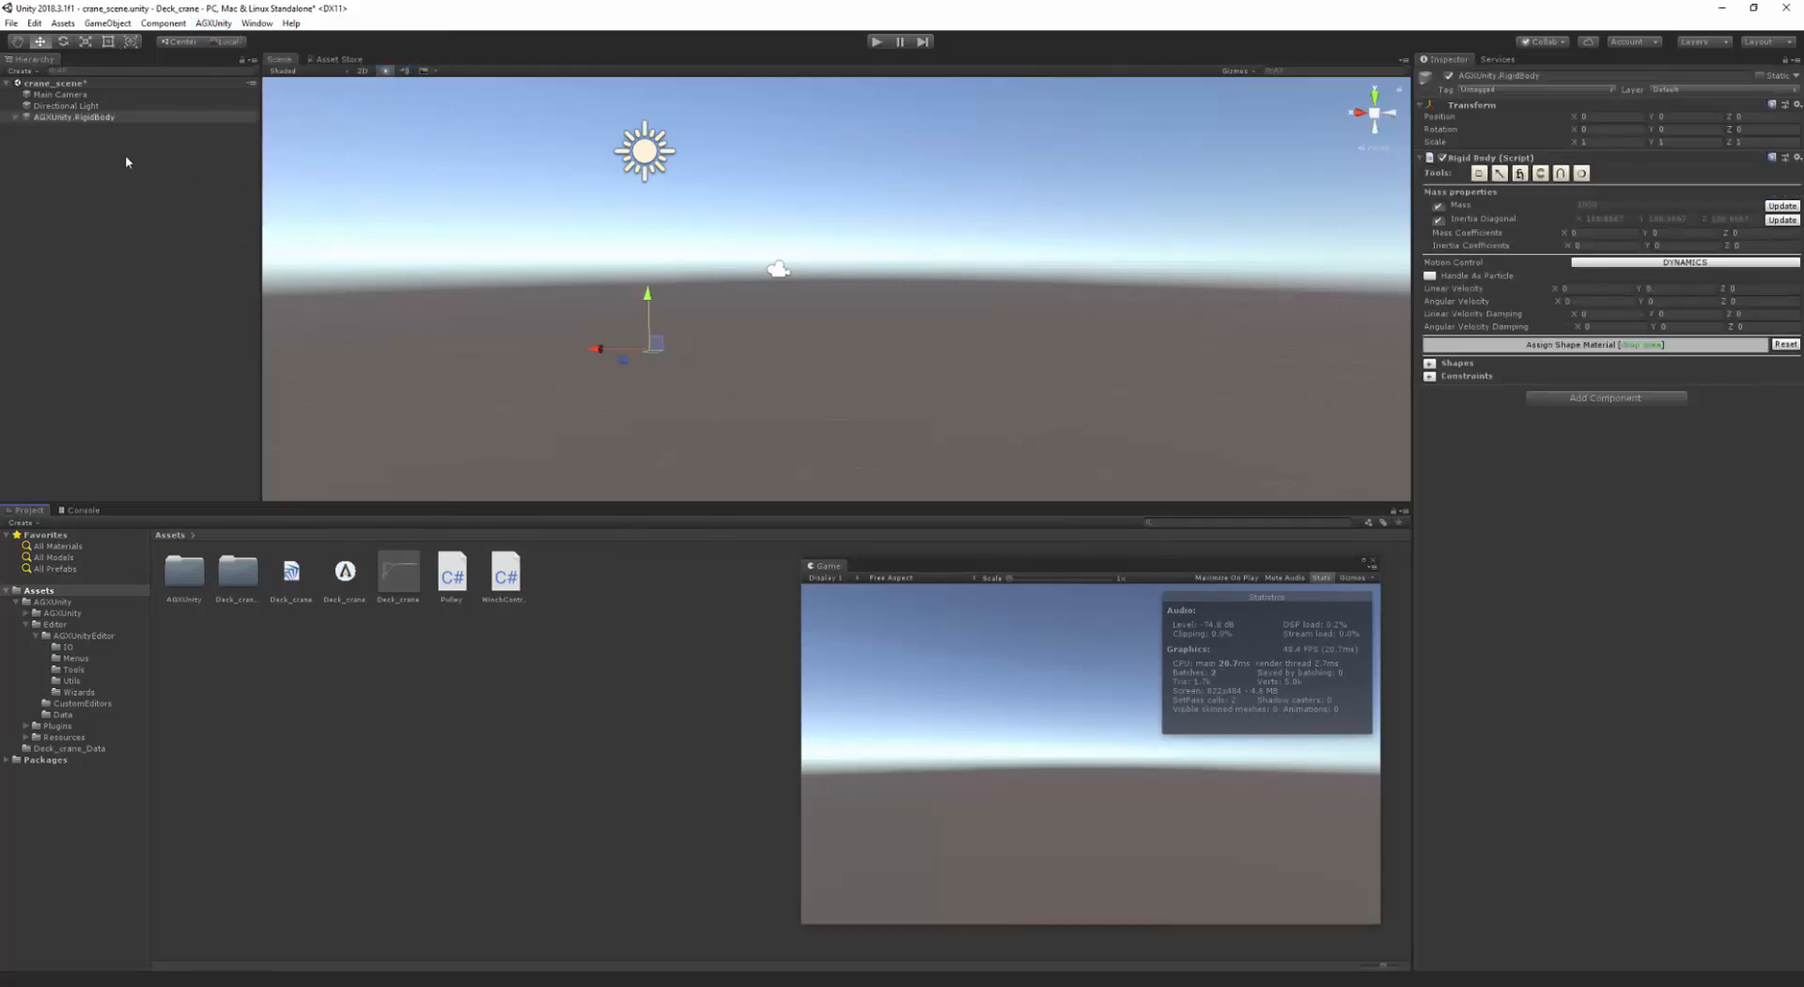
right_click(88, 118)
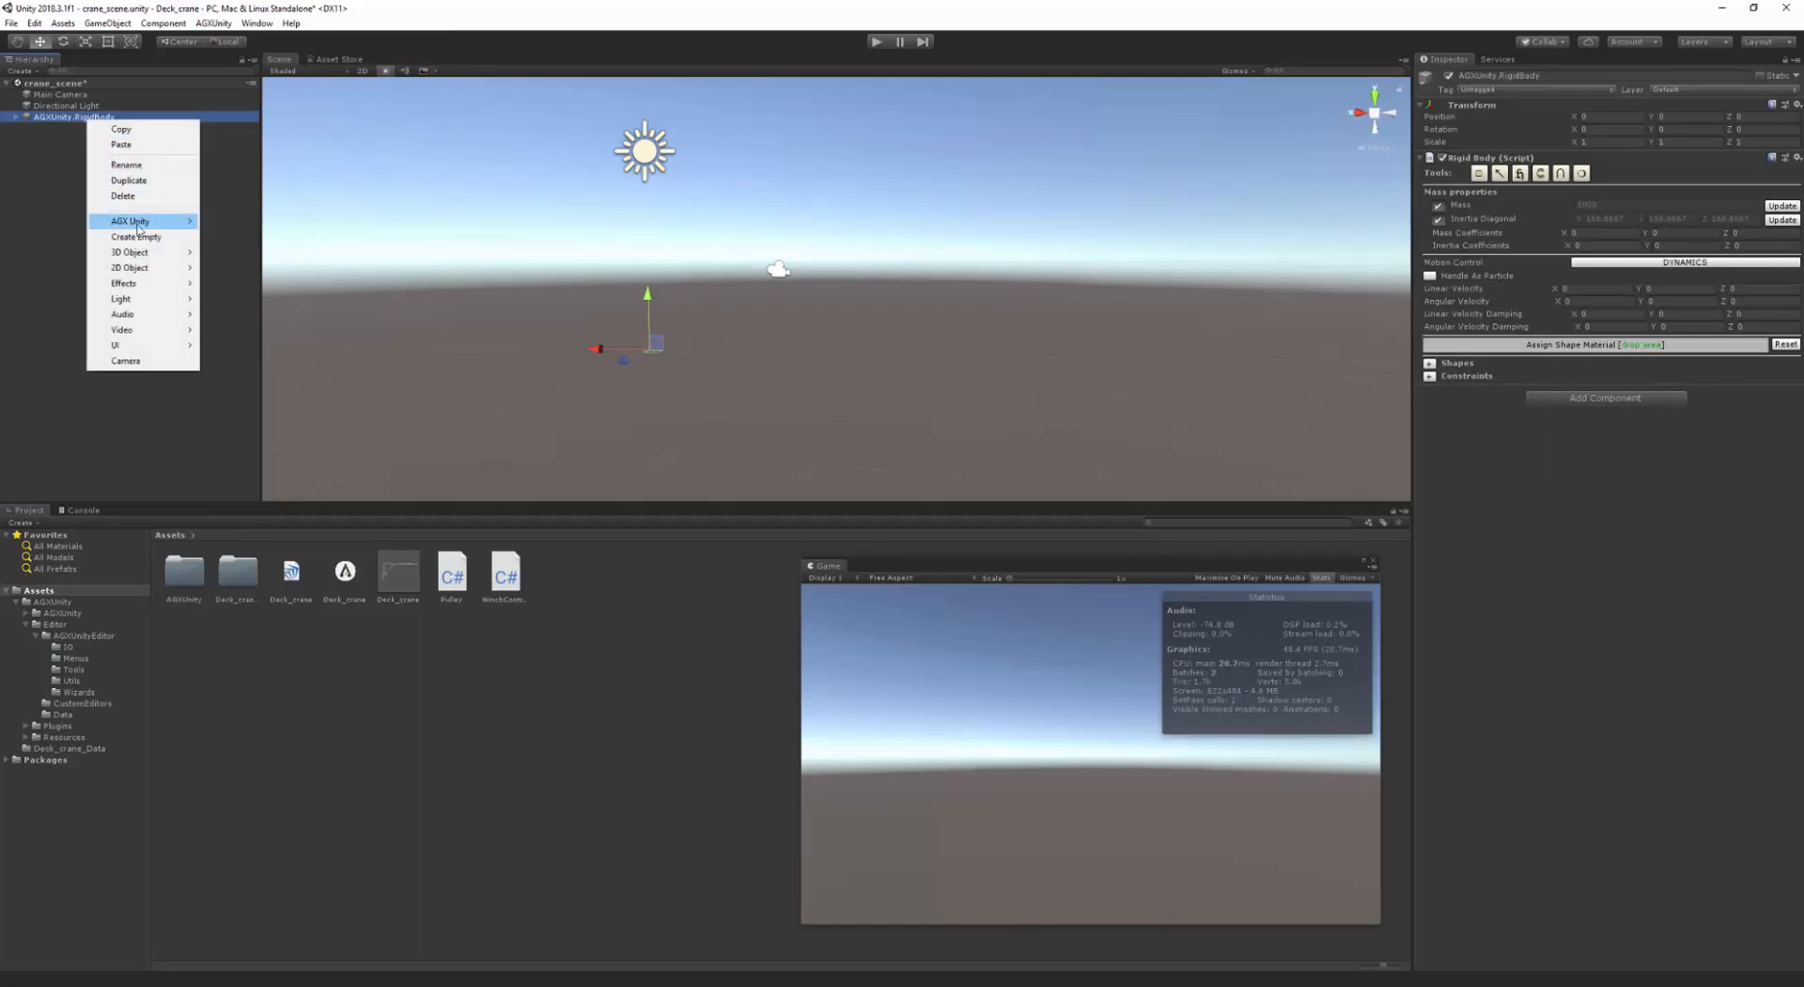
mouse_move(139, 224)
left_click(282, 221)
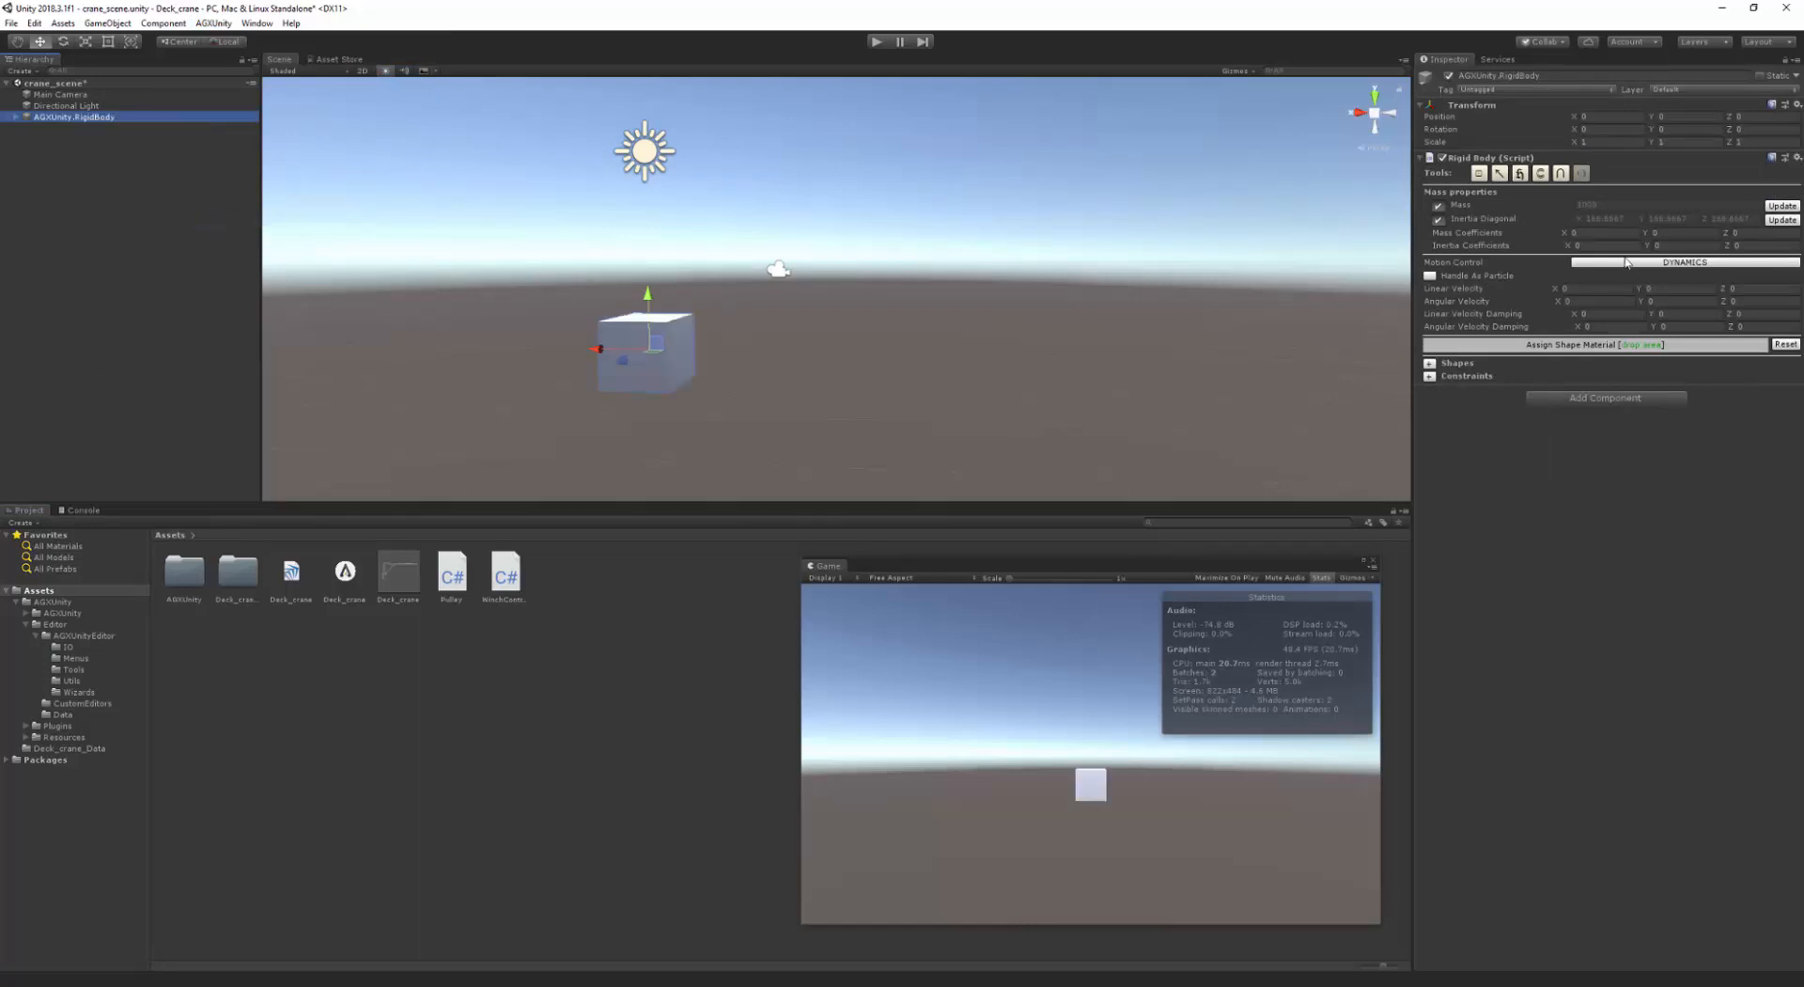
- Set the collision box's half extents to 6 in X, 0.01 in Y and 6 in Z
left_click(15, 117)
left_click(86, 128)
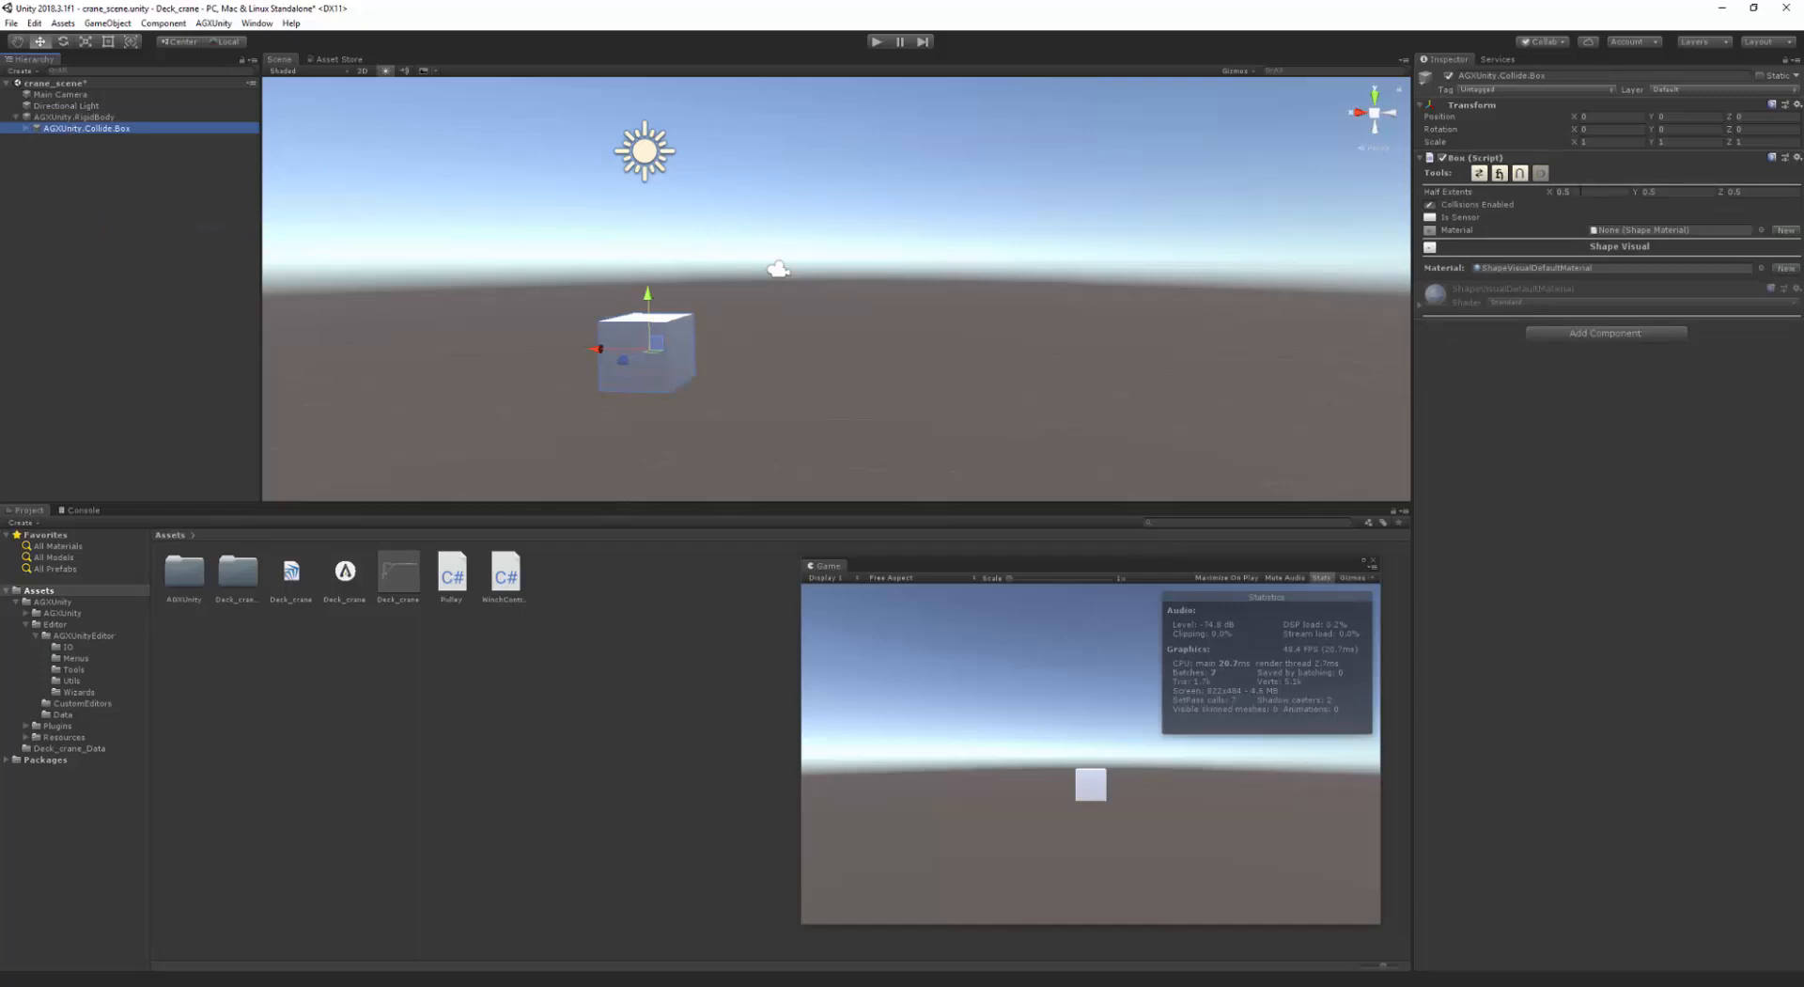
left_click(1593, 192)
type("6")
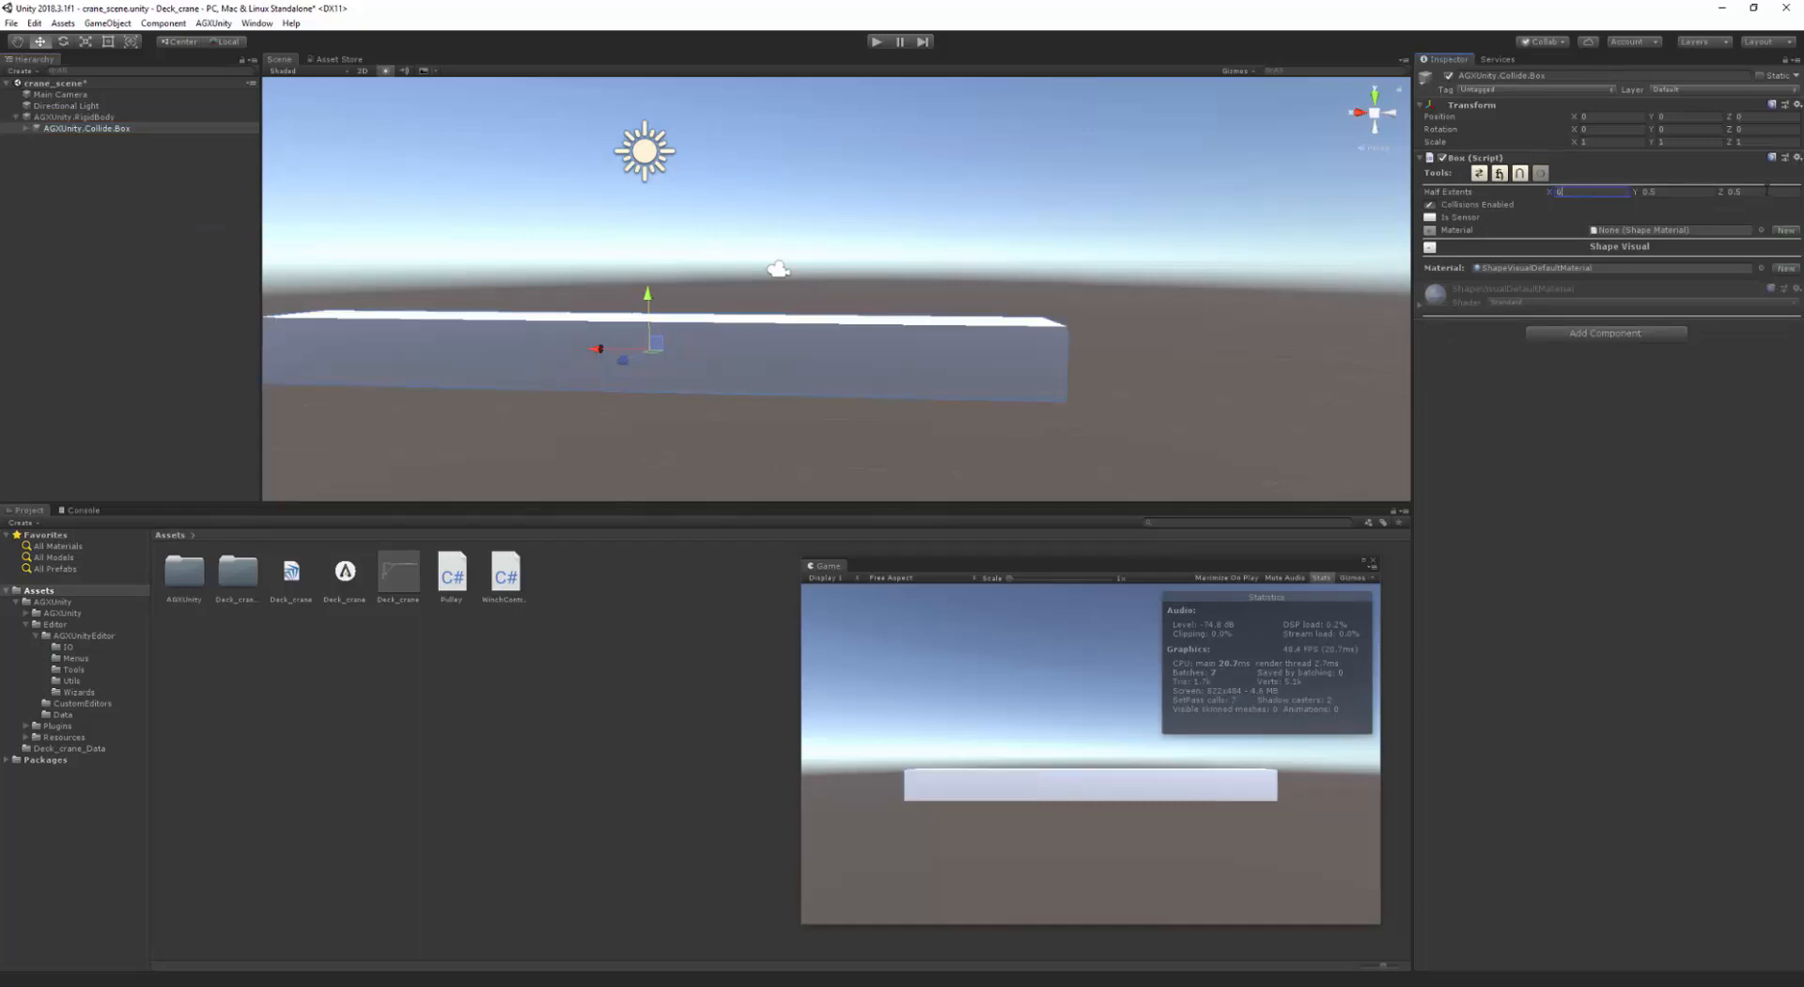
left_click(1767, 192)
type("6")
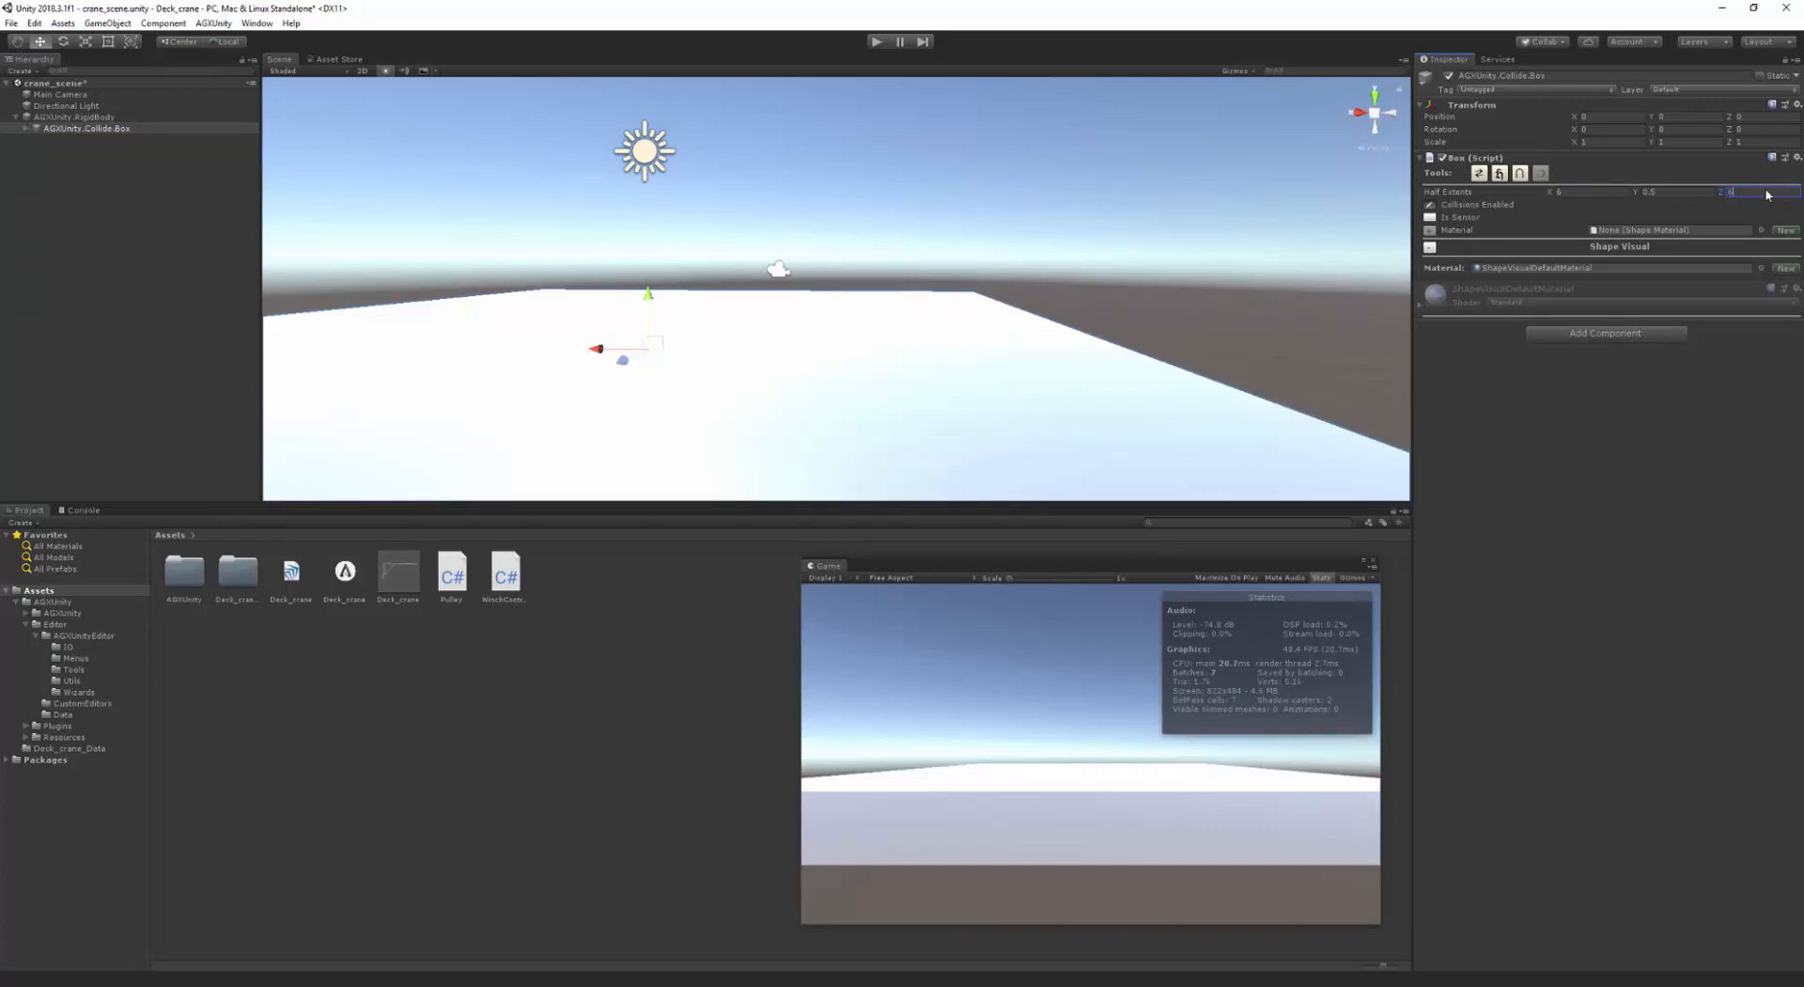
left_click(1682, 192)
type("0.01")
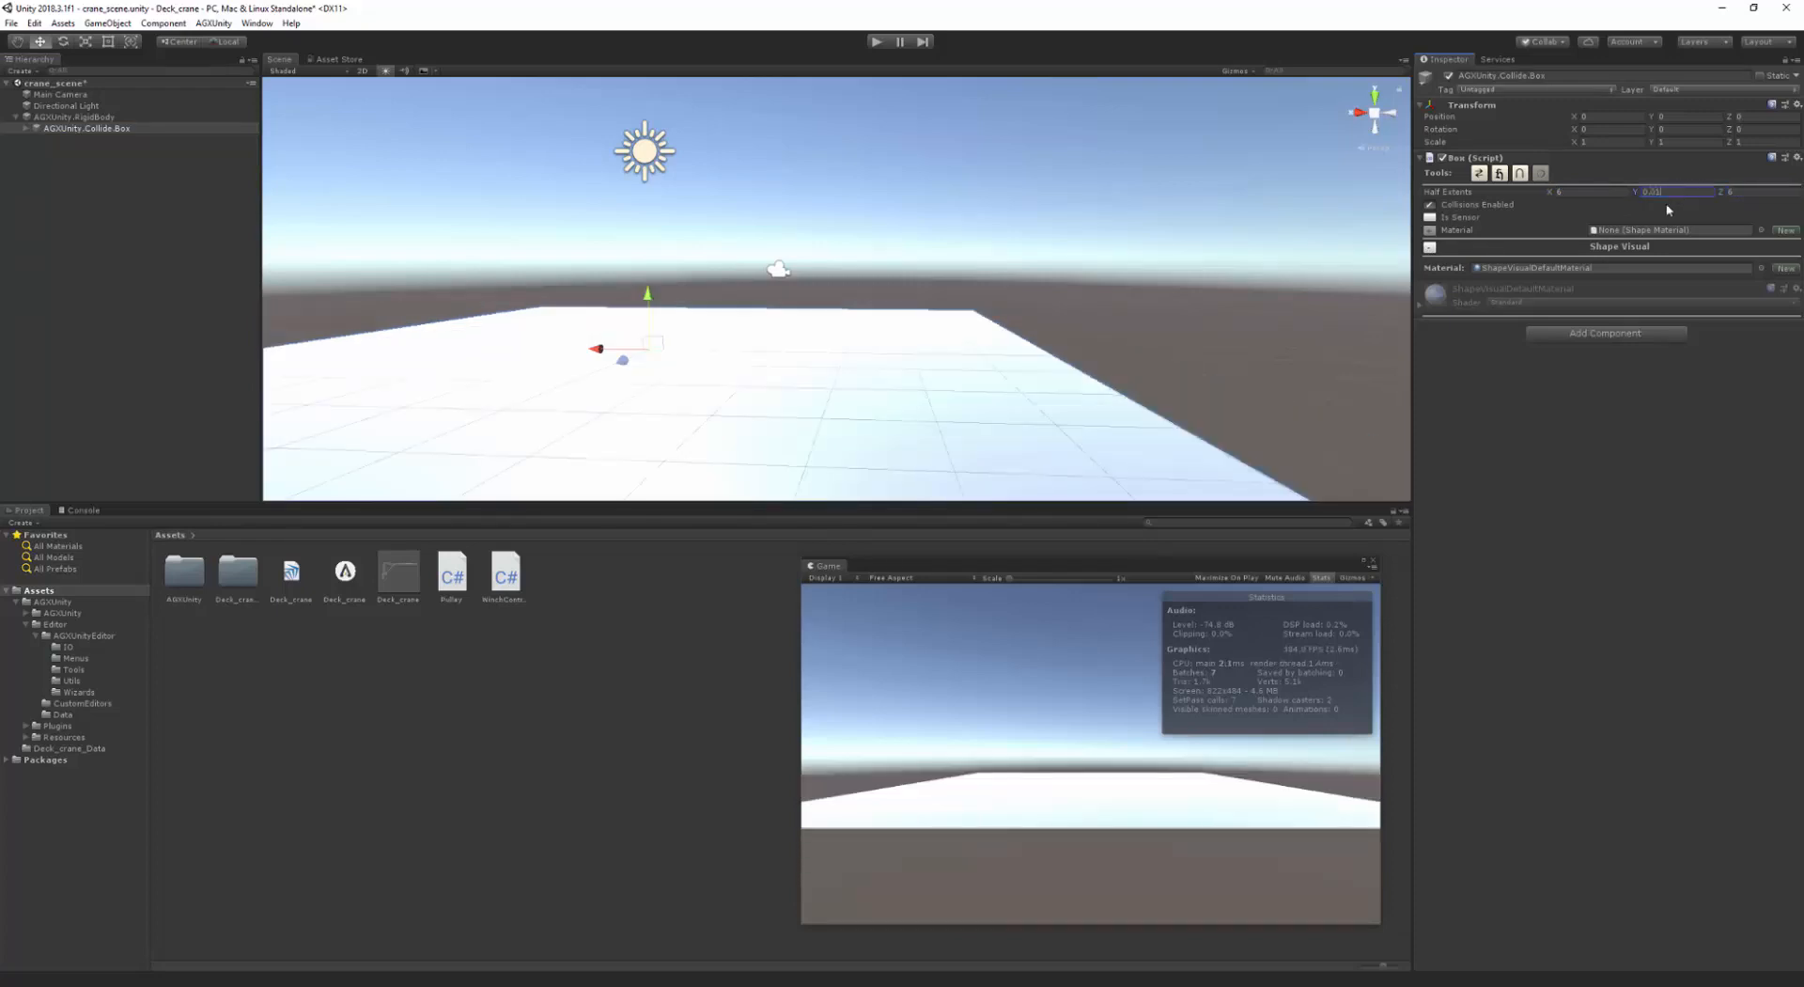
- Set the rigid body's motion control to STATIC and rename it GroundPlane
left_click(102, 118)
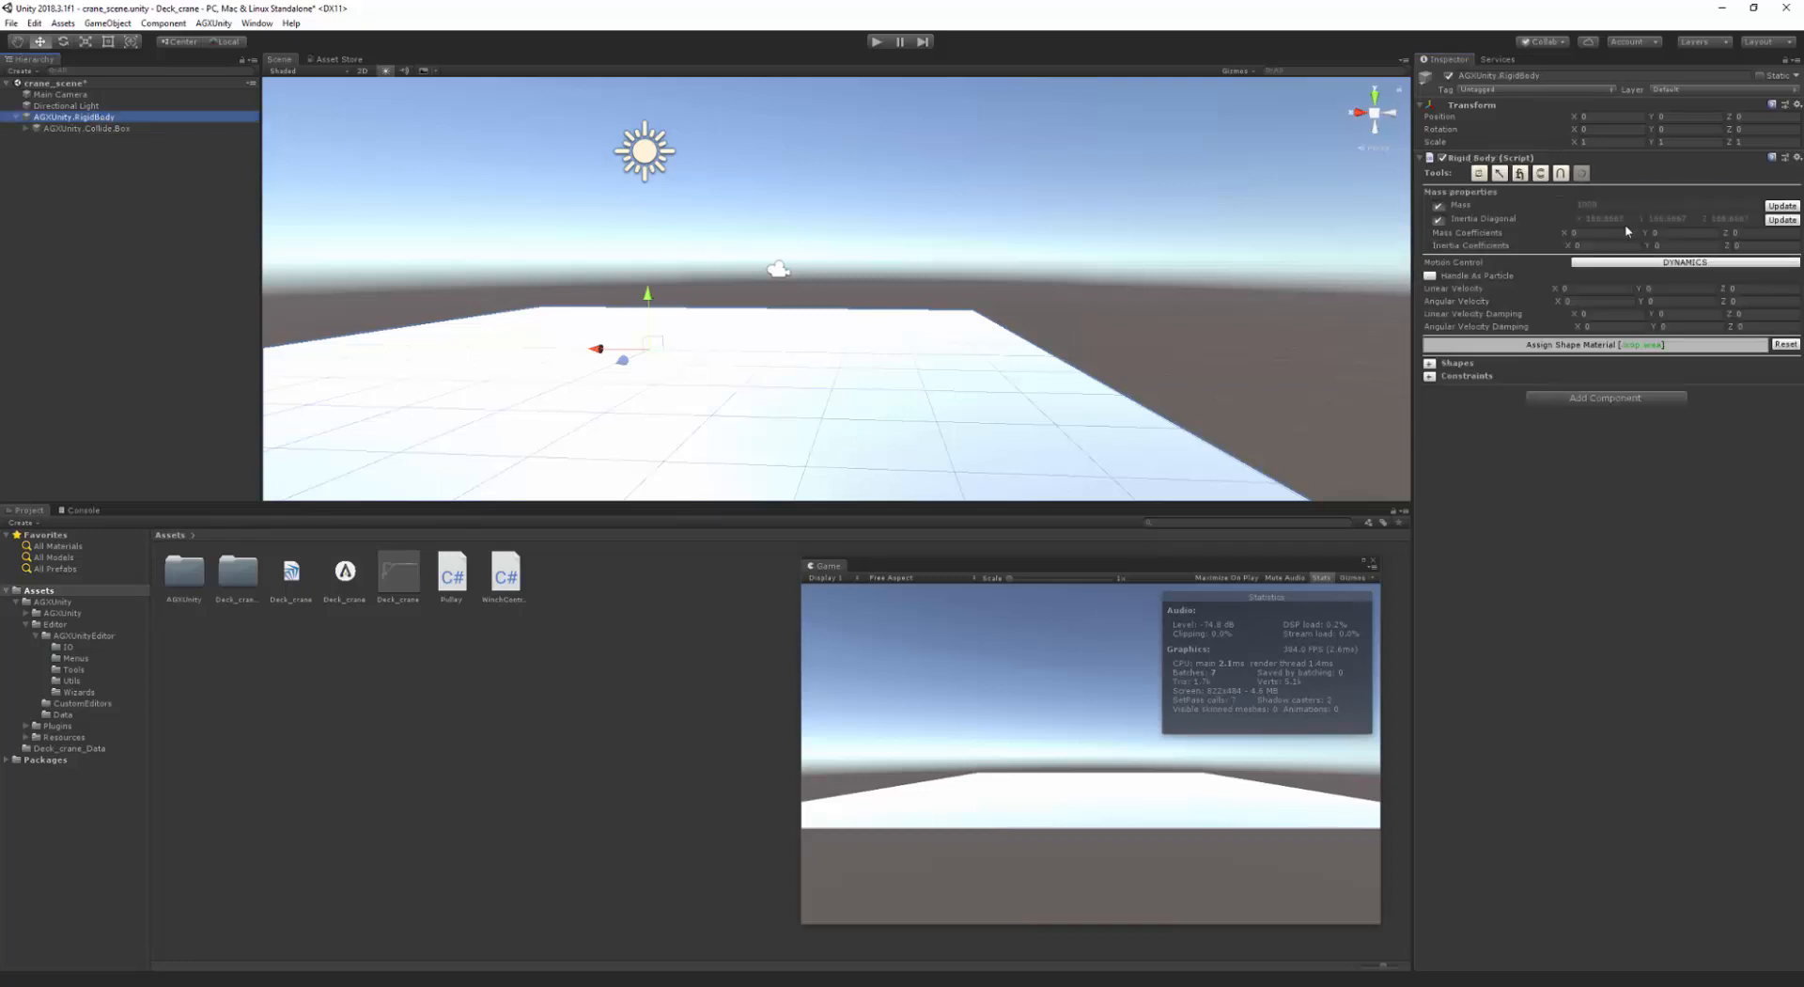
left_click(1679, 268)
left_click(1635, 274)
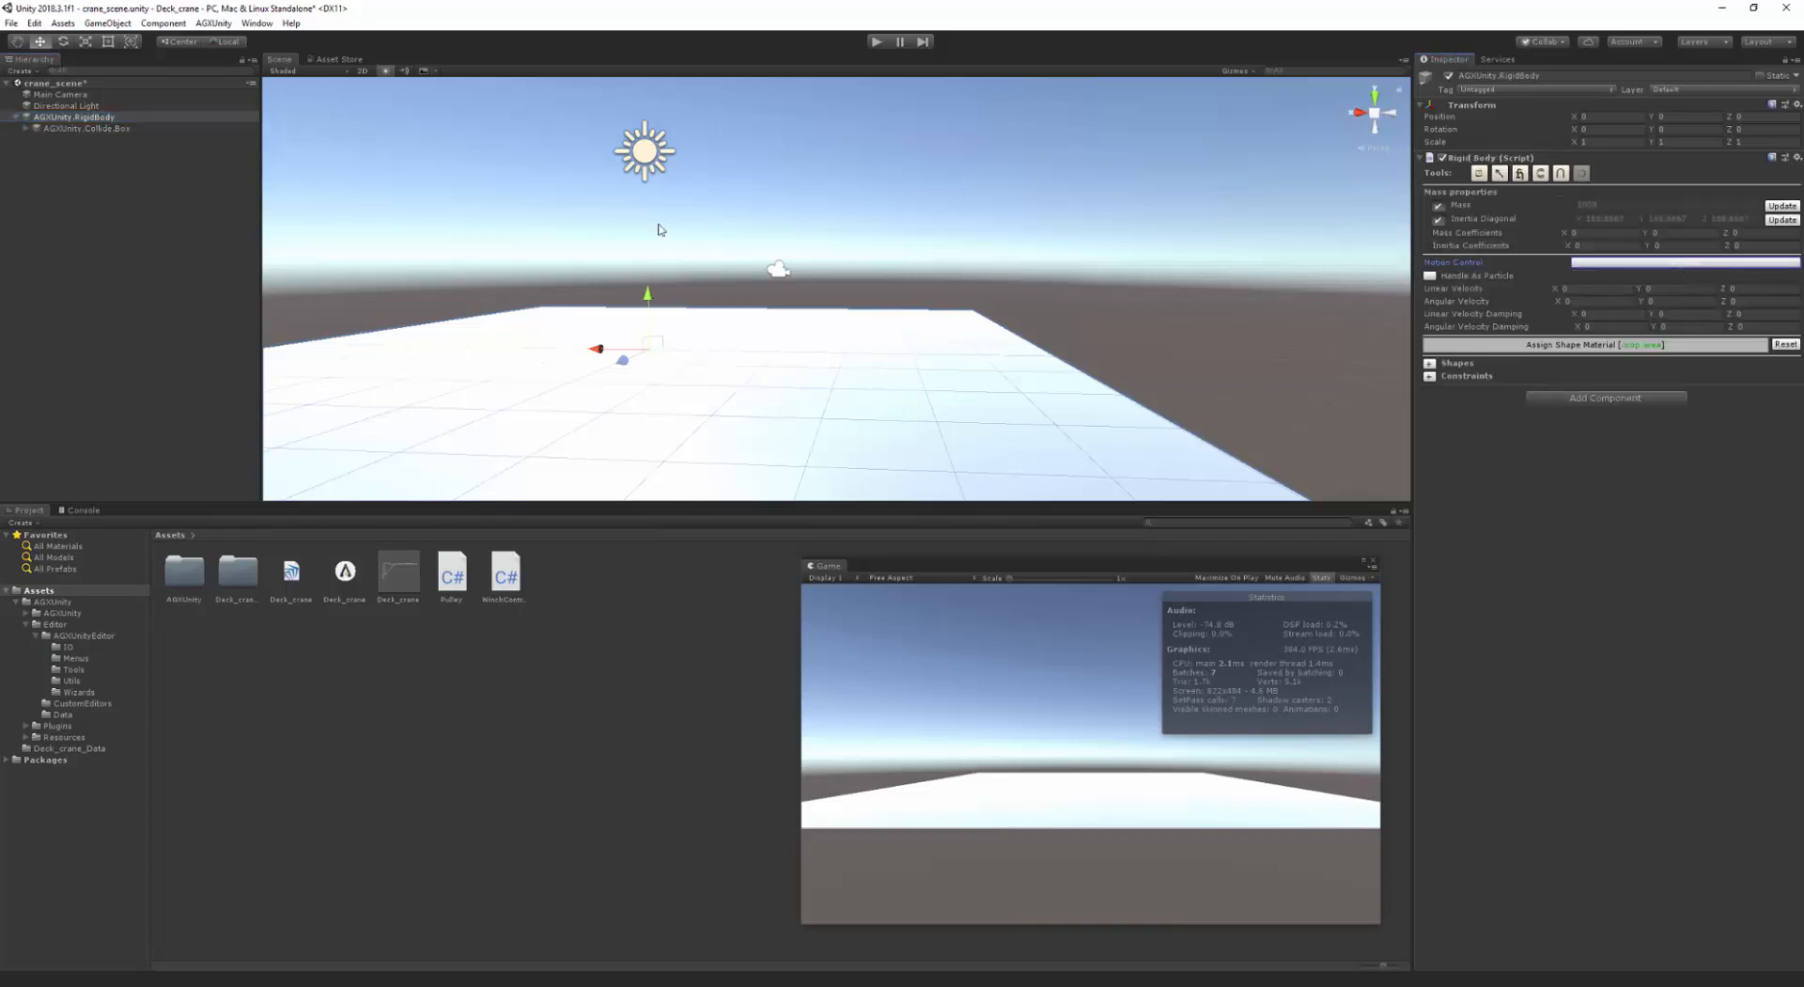
left_click(97, 120)
key("F2")
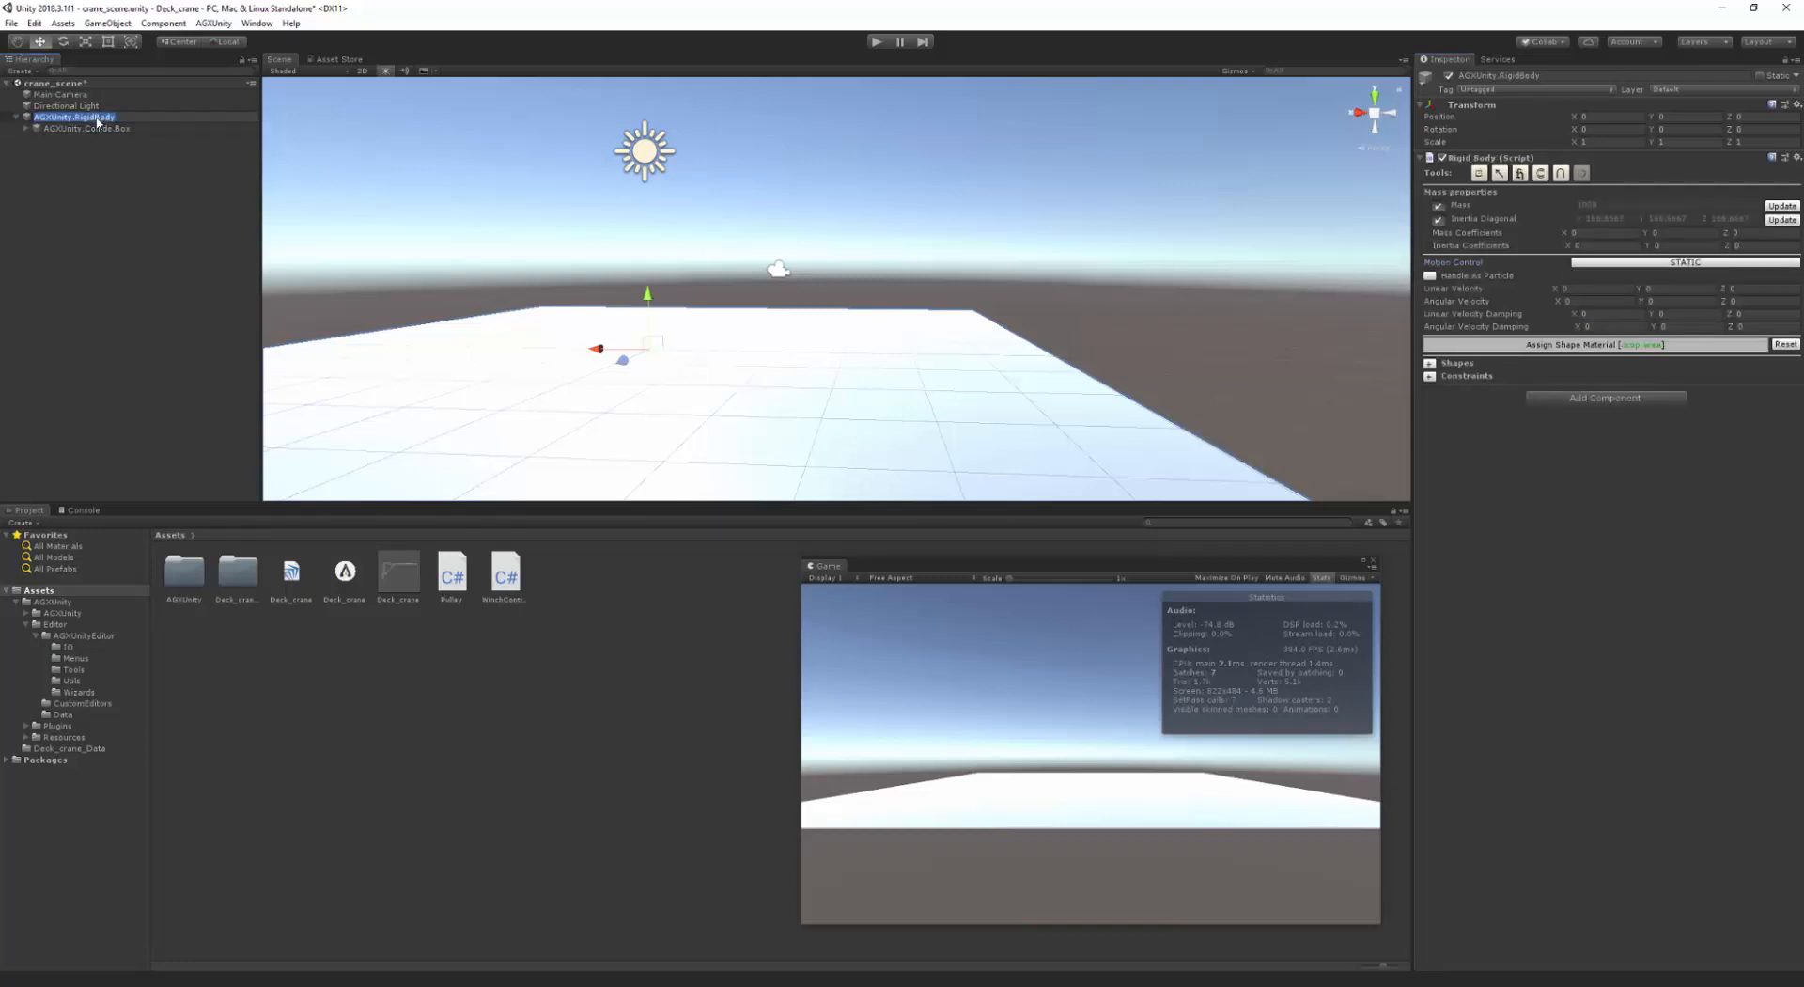
type("Gri")
key("Return")
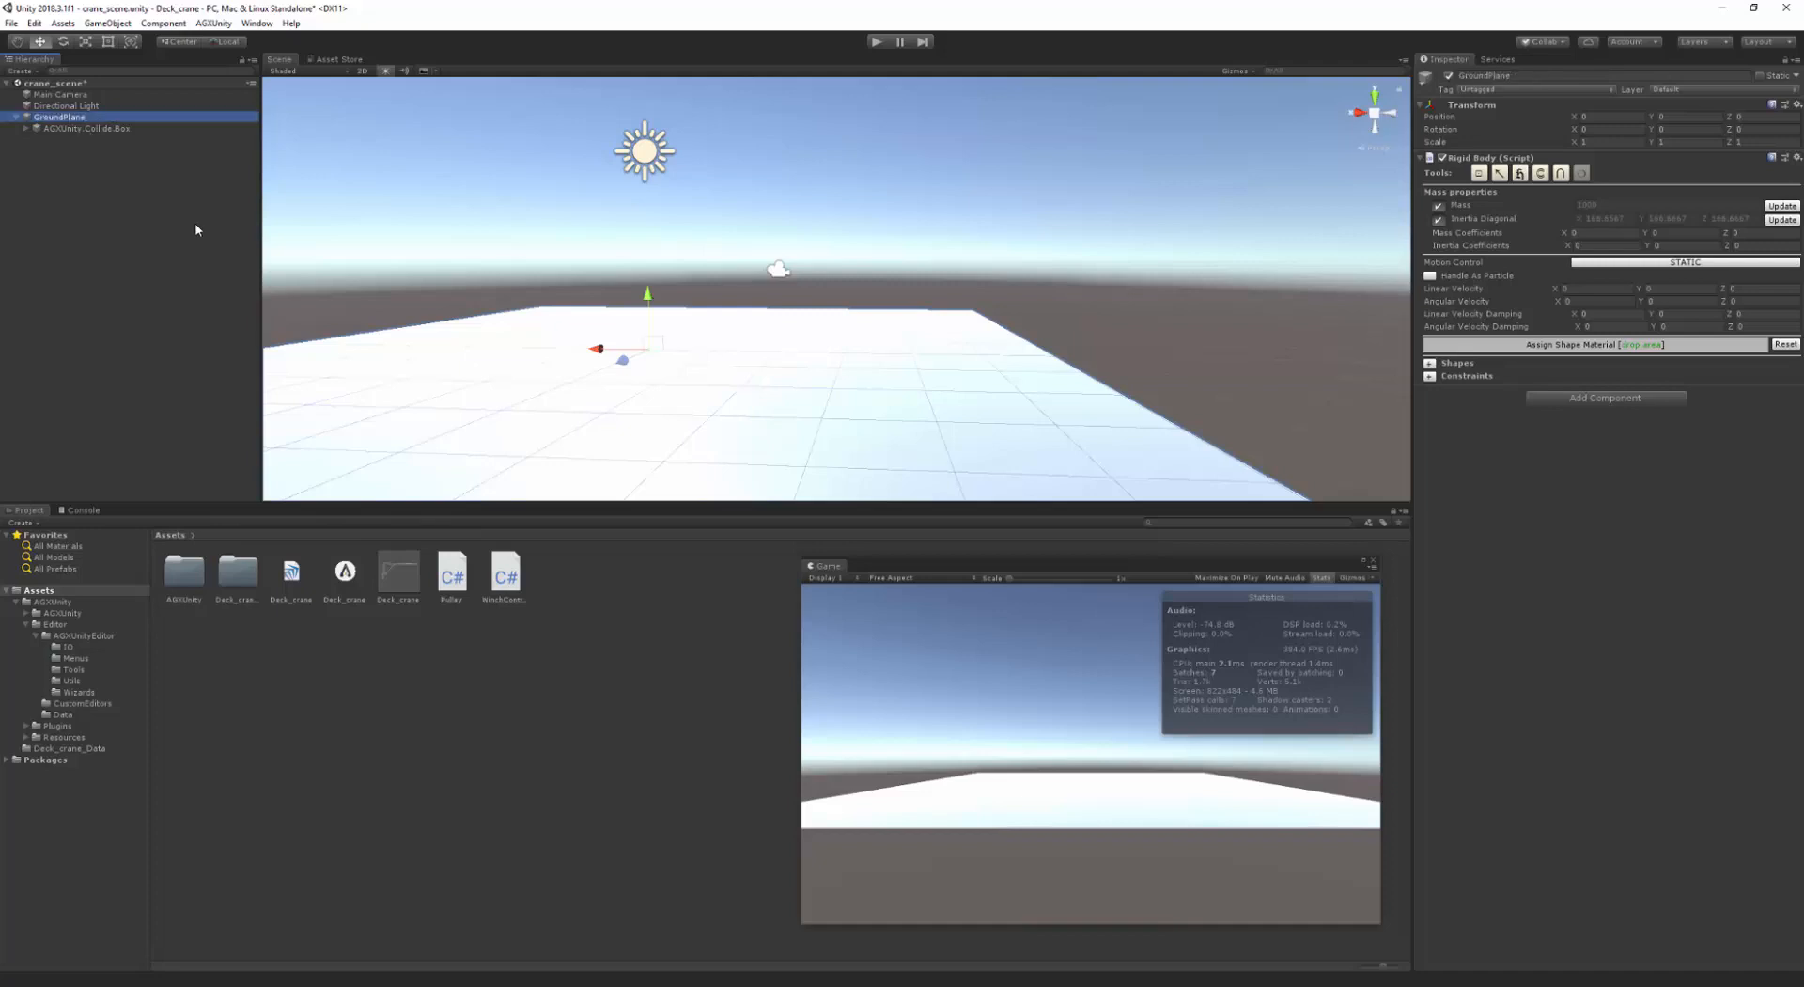
- Place the Deck_crane prefab from the project assets on the ground plane in the scene
left_click(457, 680)
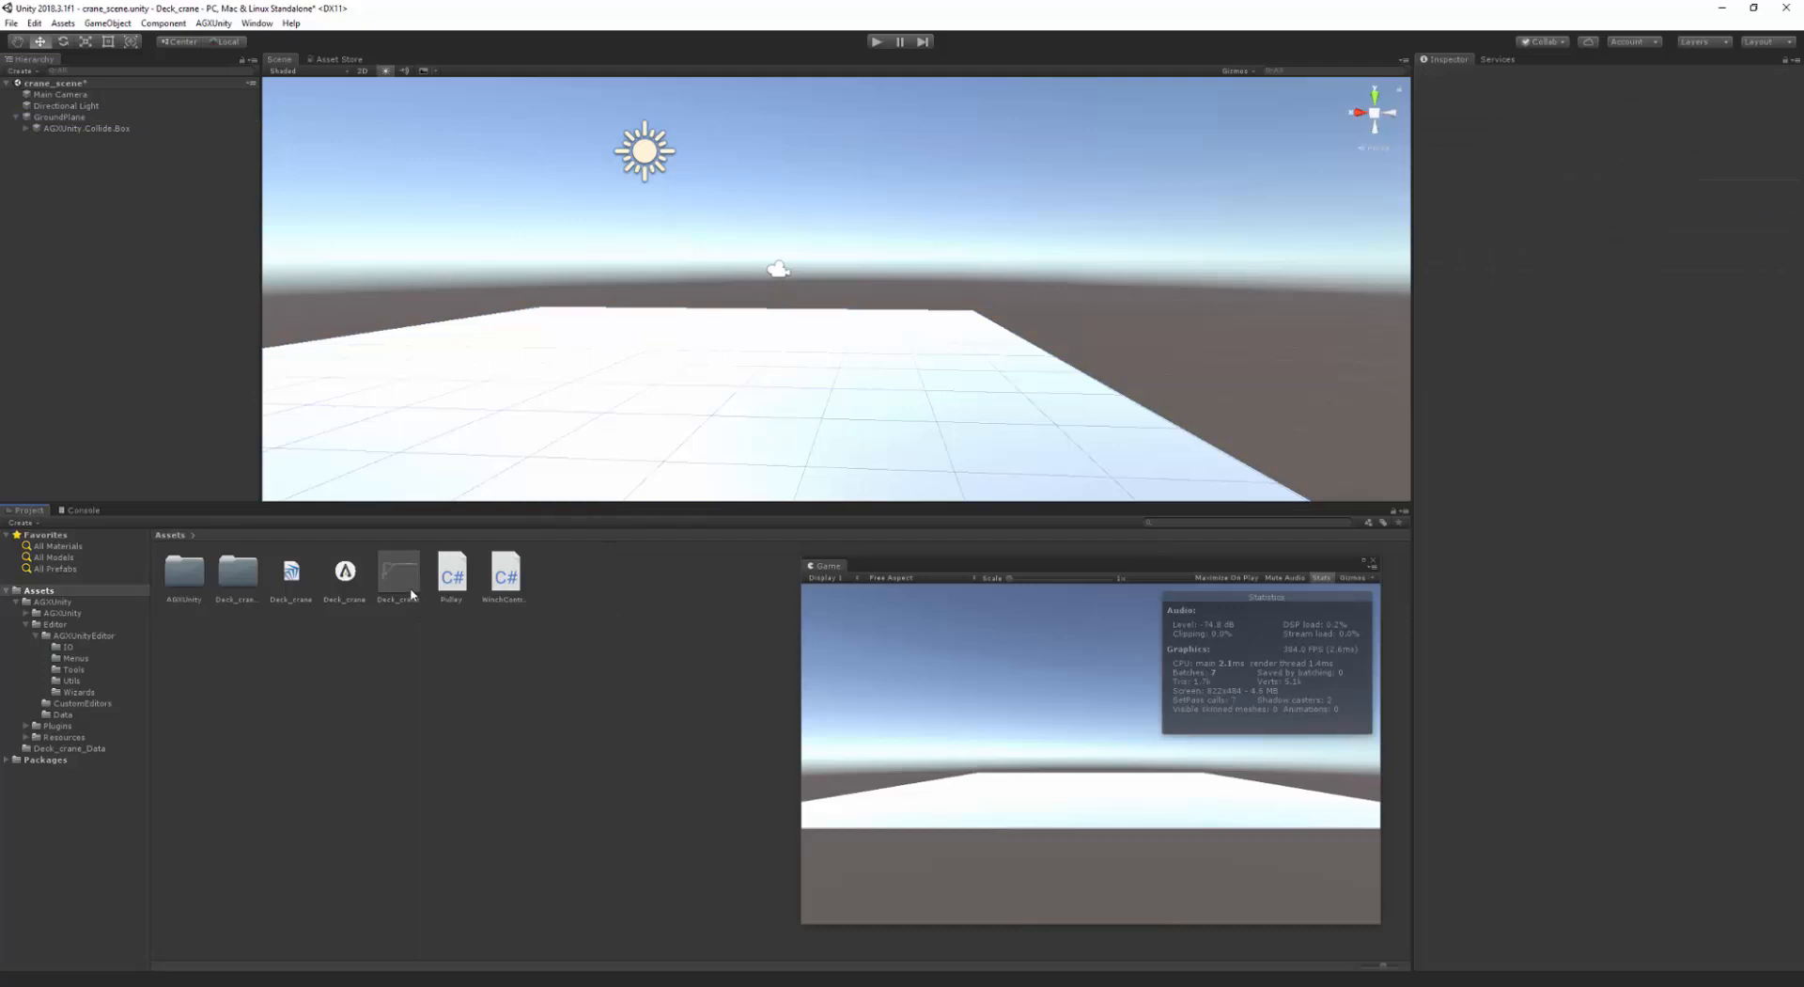
left_click_drag(411, 592, 706, 340)
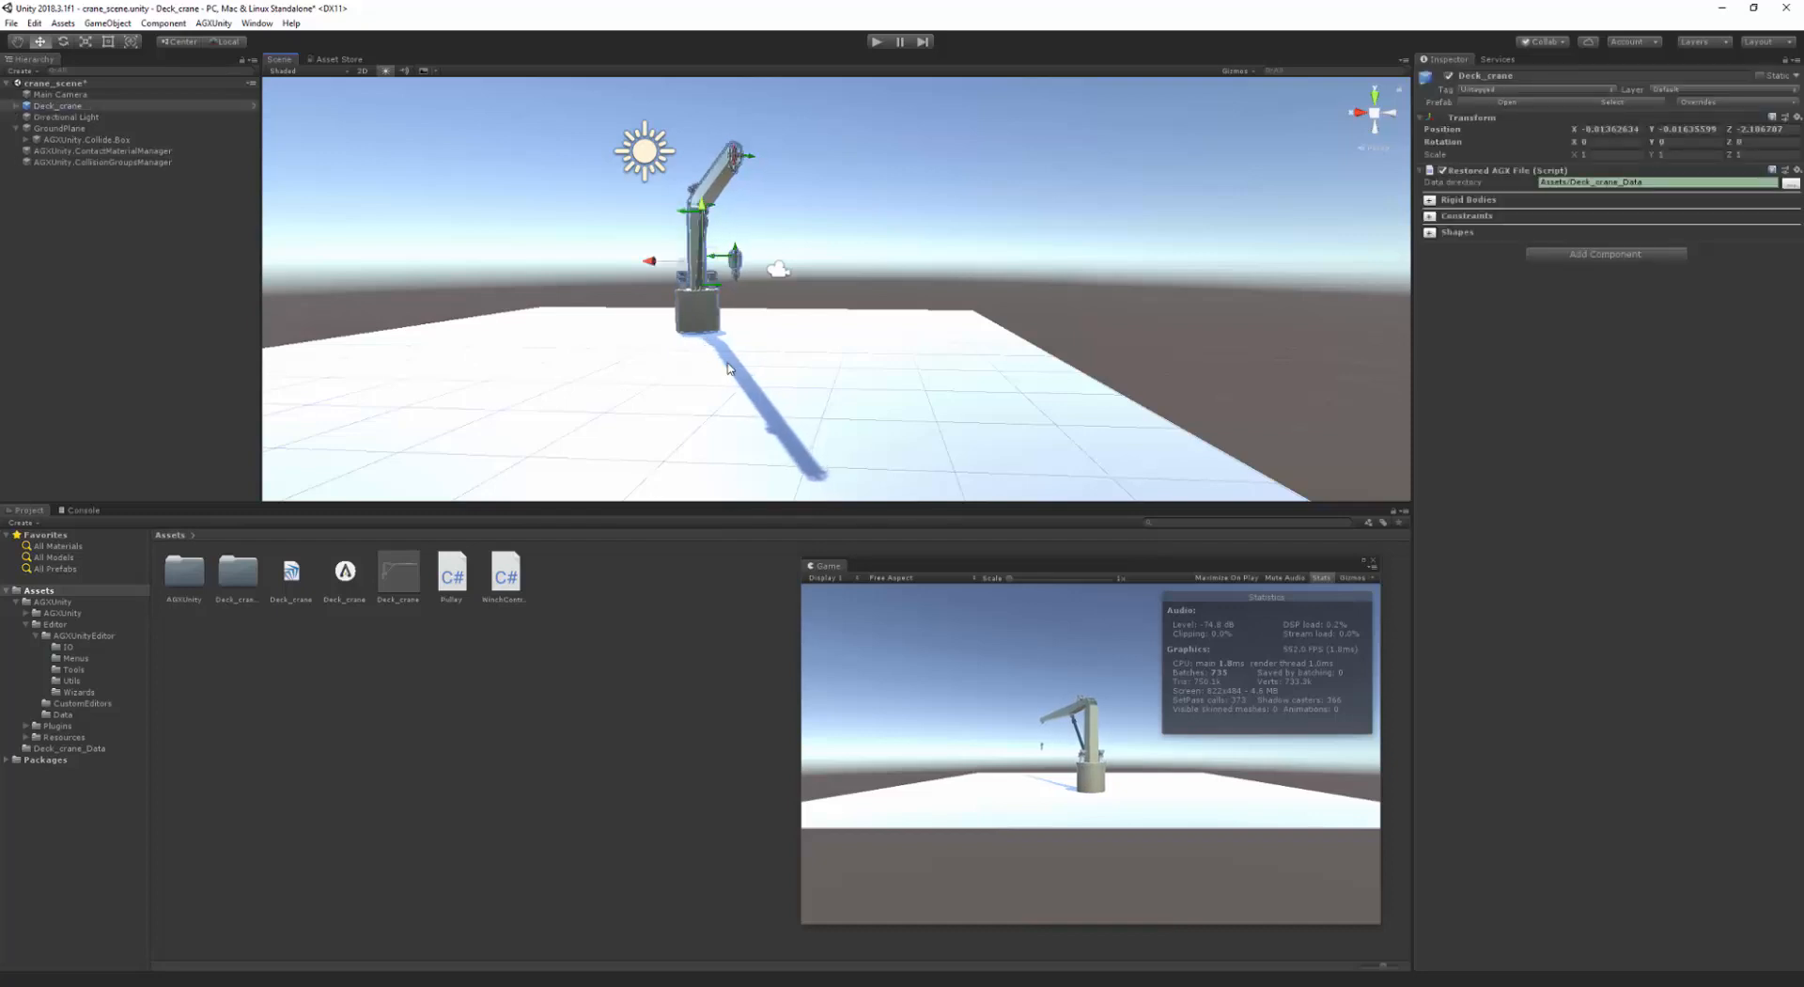
key("q")
middle_click_drag(736, 362, 568, 376)
right_click_drag(1287, 315, 853, 299)
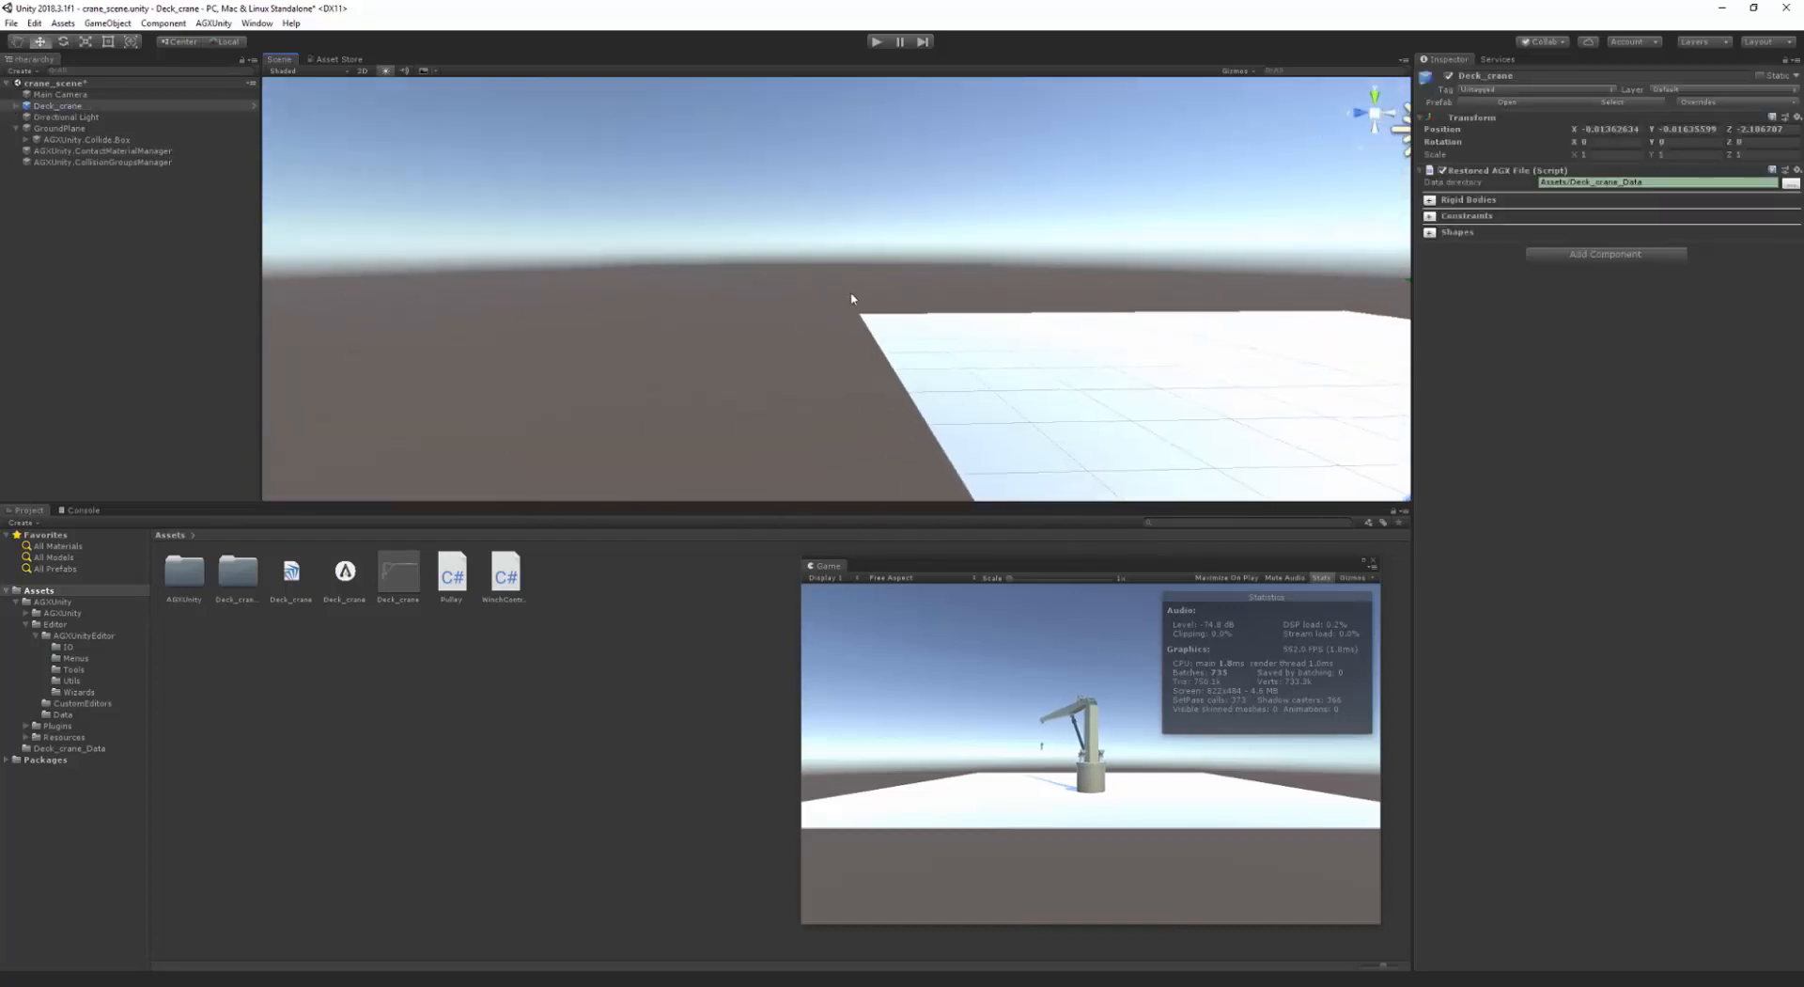
middle_click_drag(853, 299, 475, 298)
middle_click_drag(897, 391, 811, 403)
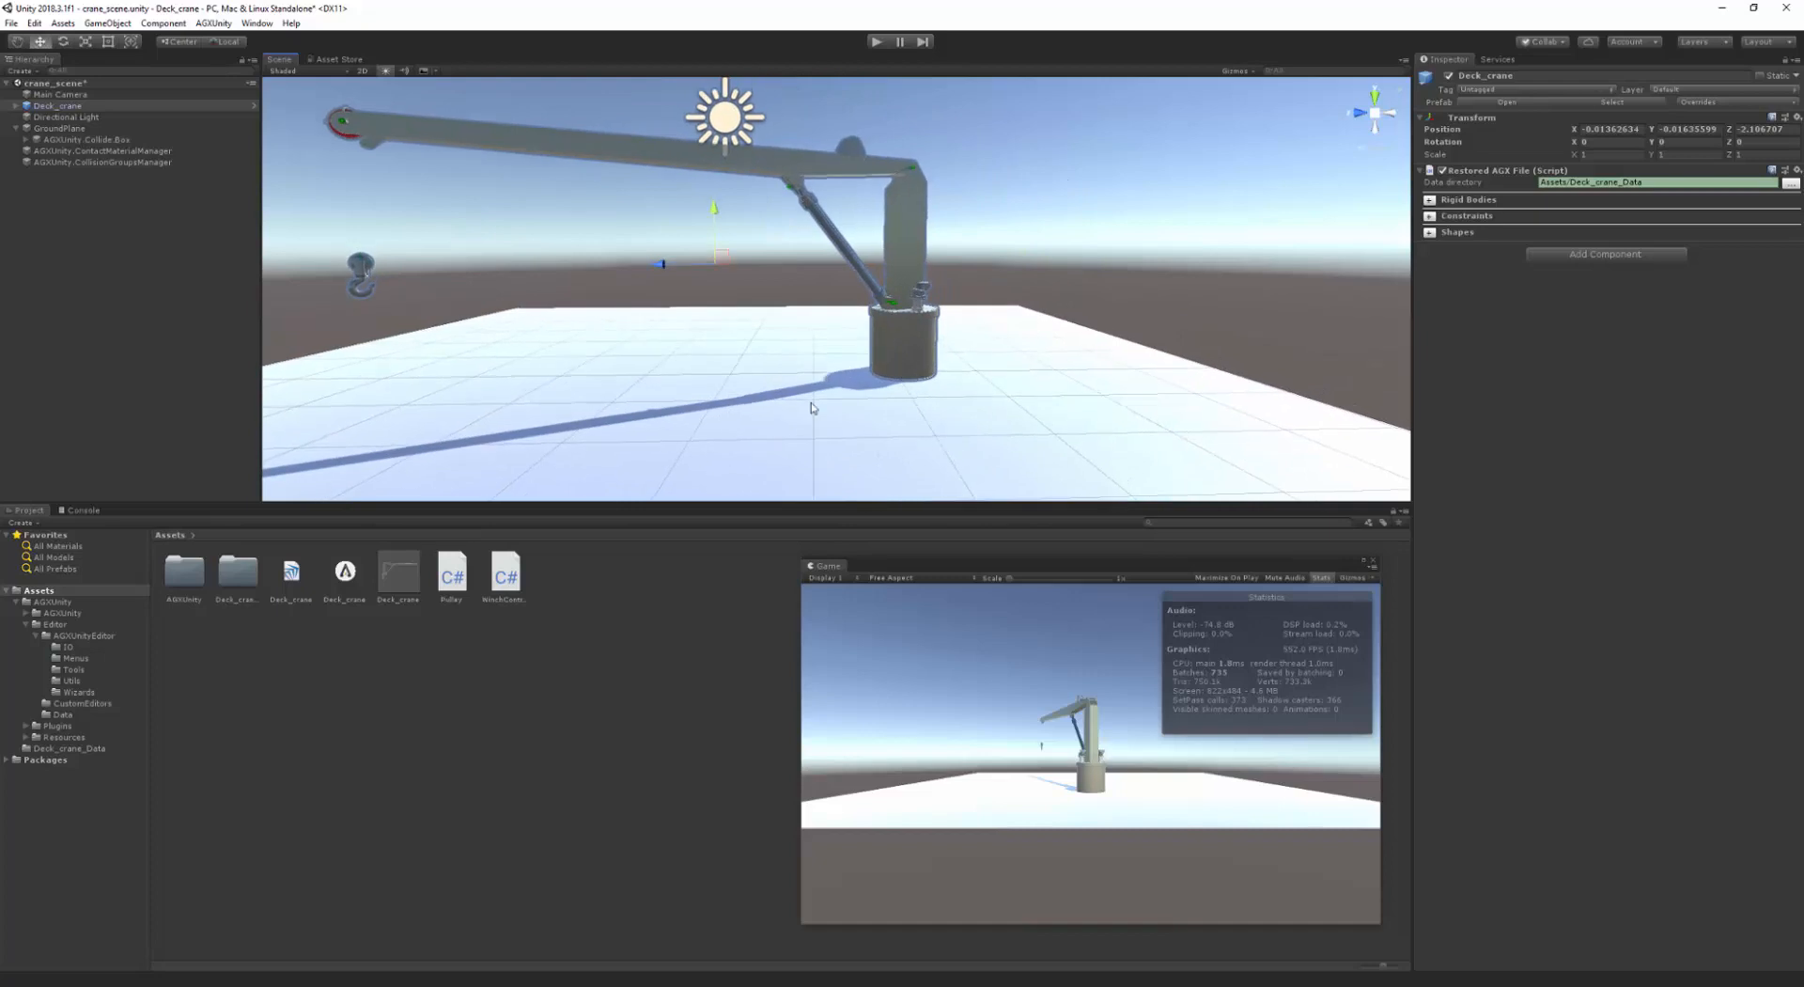
- Create an AGXUnity hinge constraint with its reference frame on the crane's cylindrical base, aligned with the base's vertical axis
left_click(900, 360)
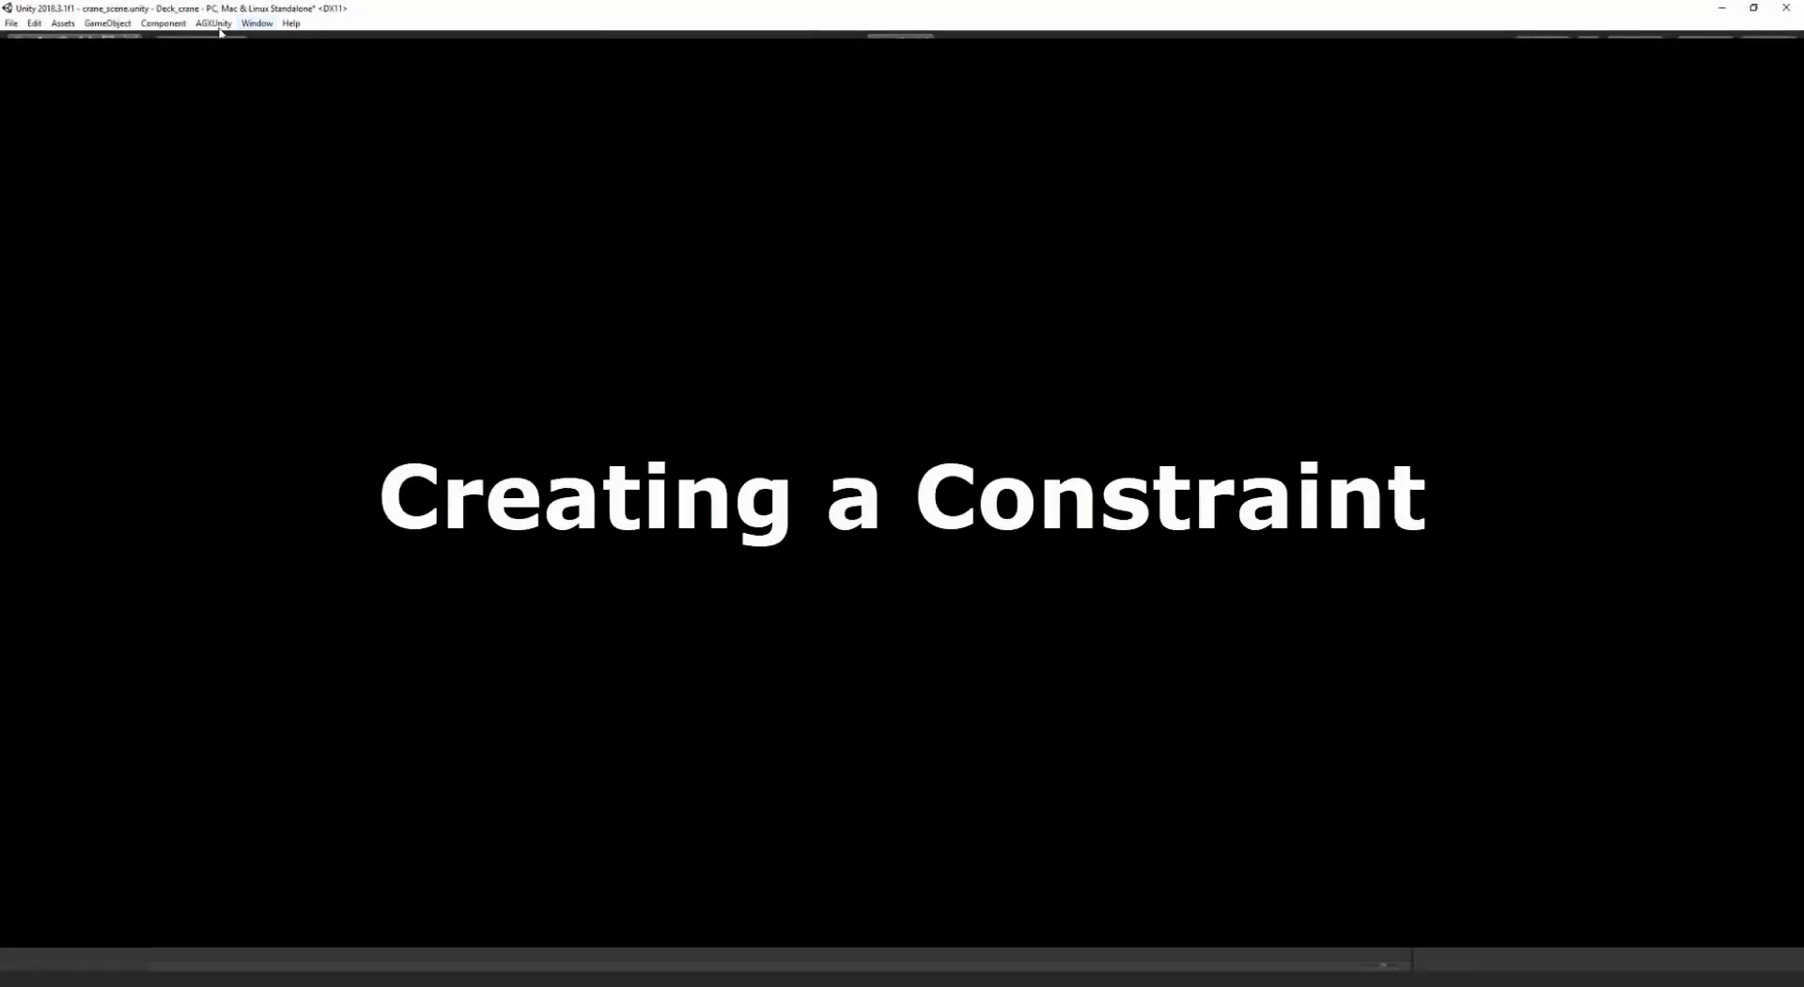
left_click(215, 24)
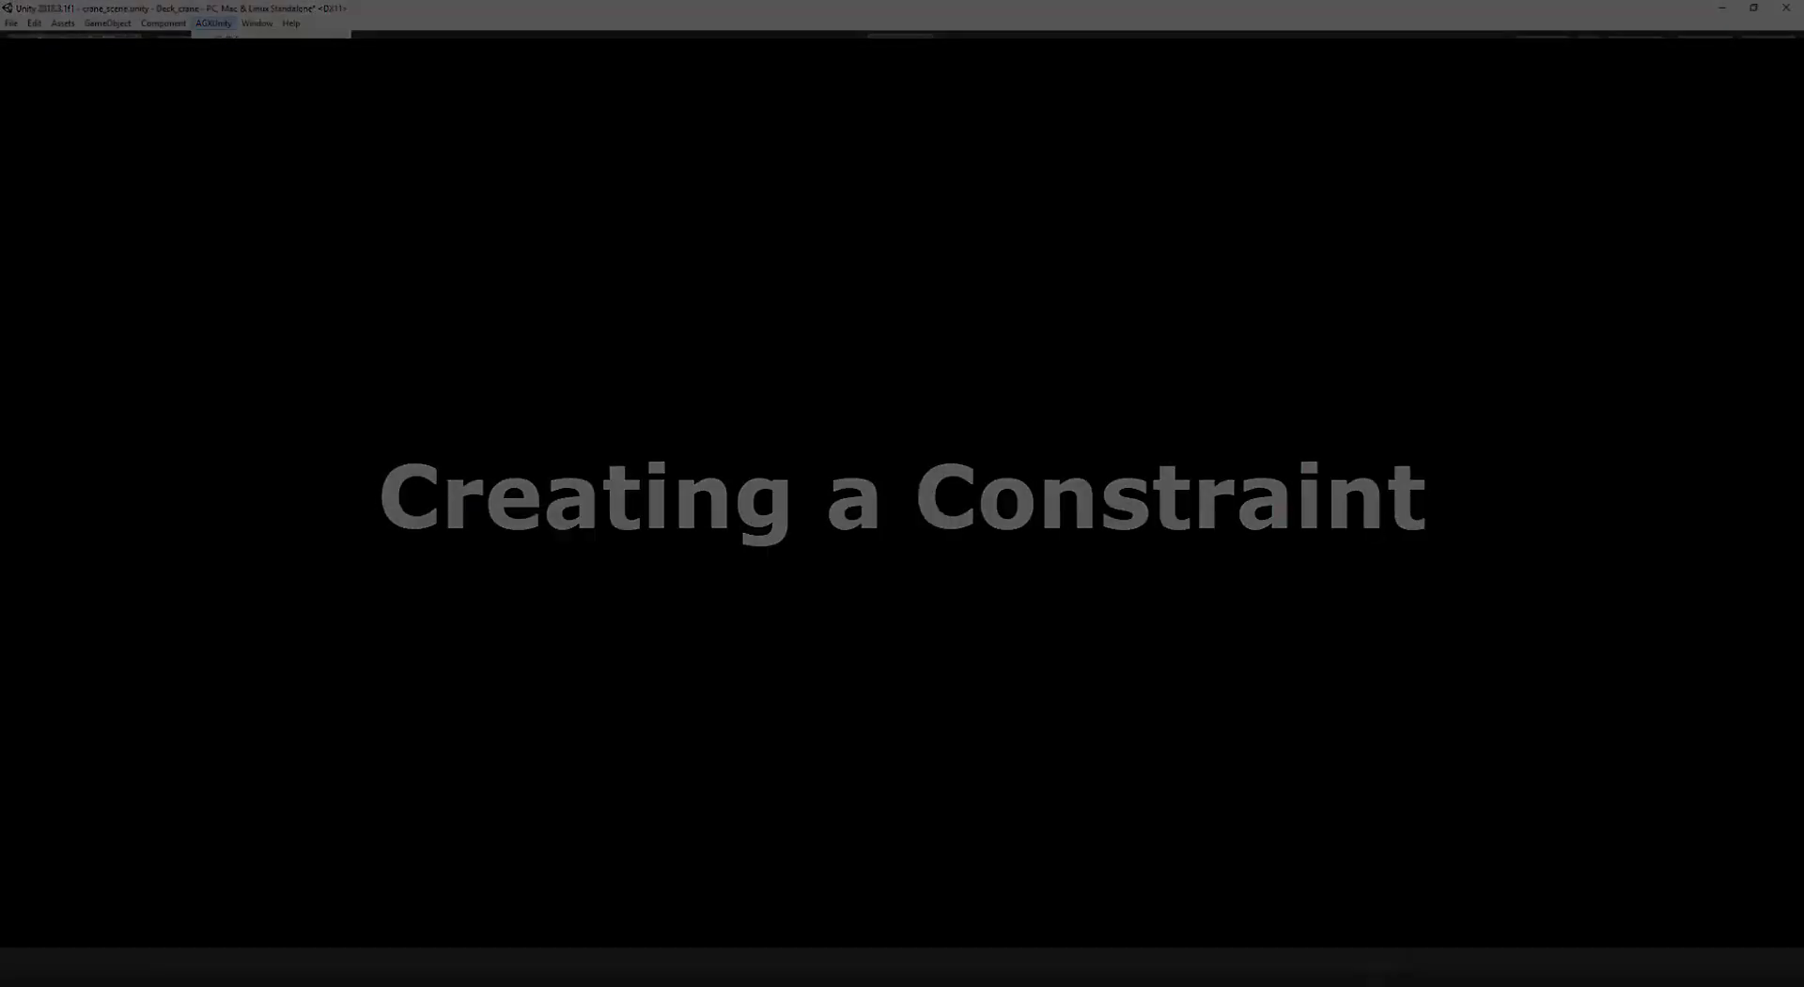
mouse_move(237, 70)
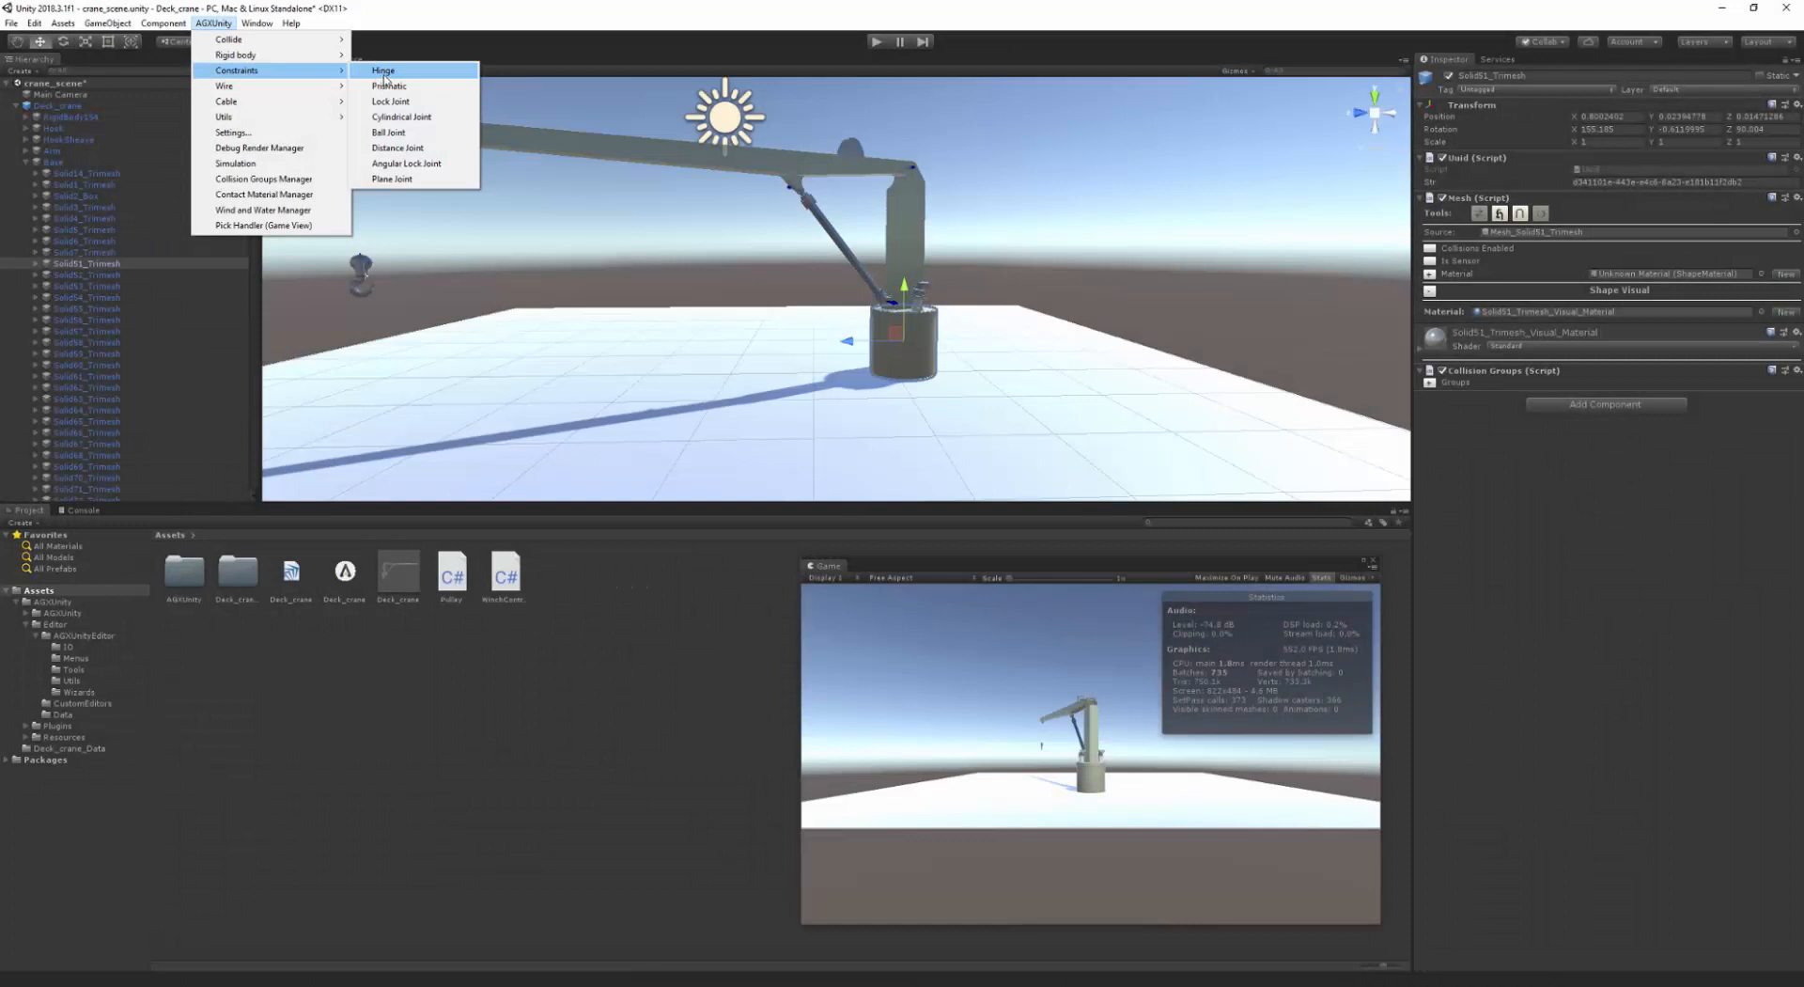
left_click(385, 70)
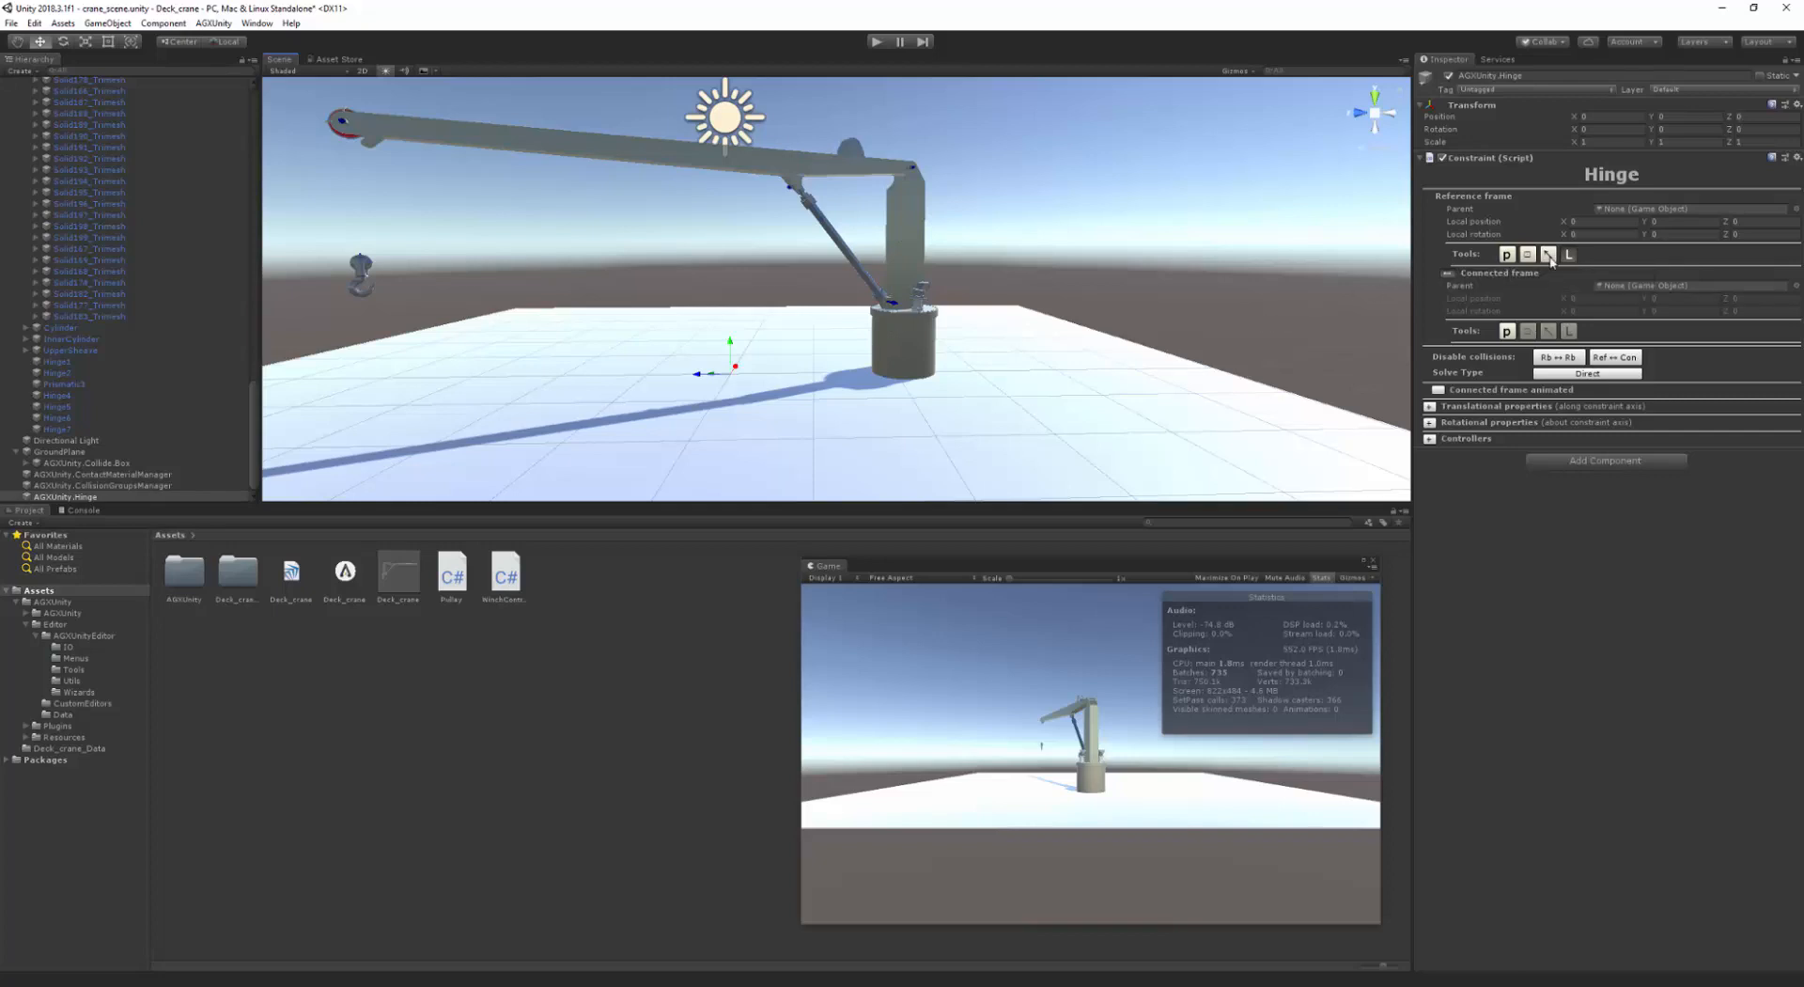
left_click(908, 352)
left_click(911, 369)
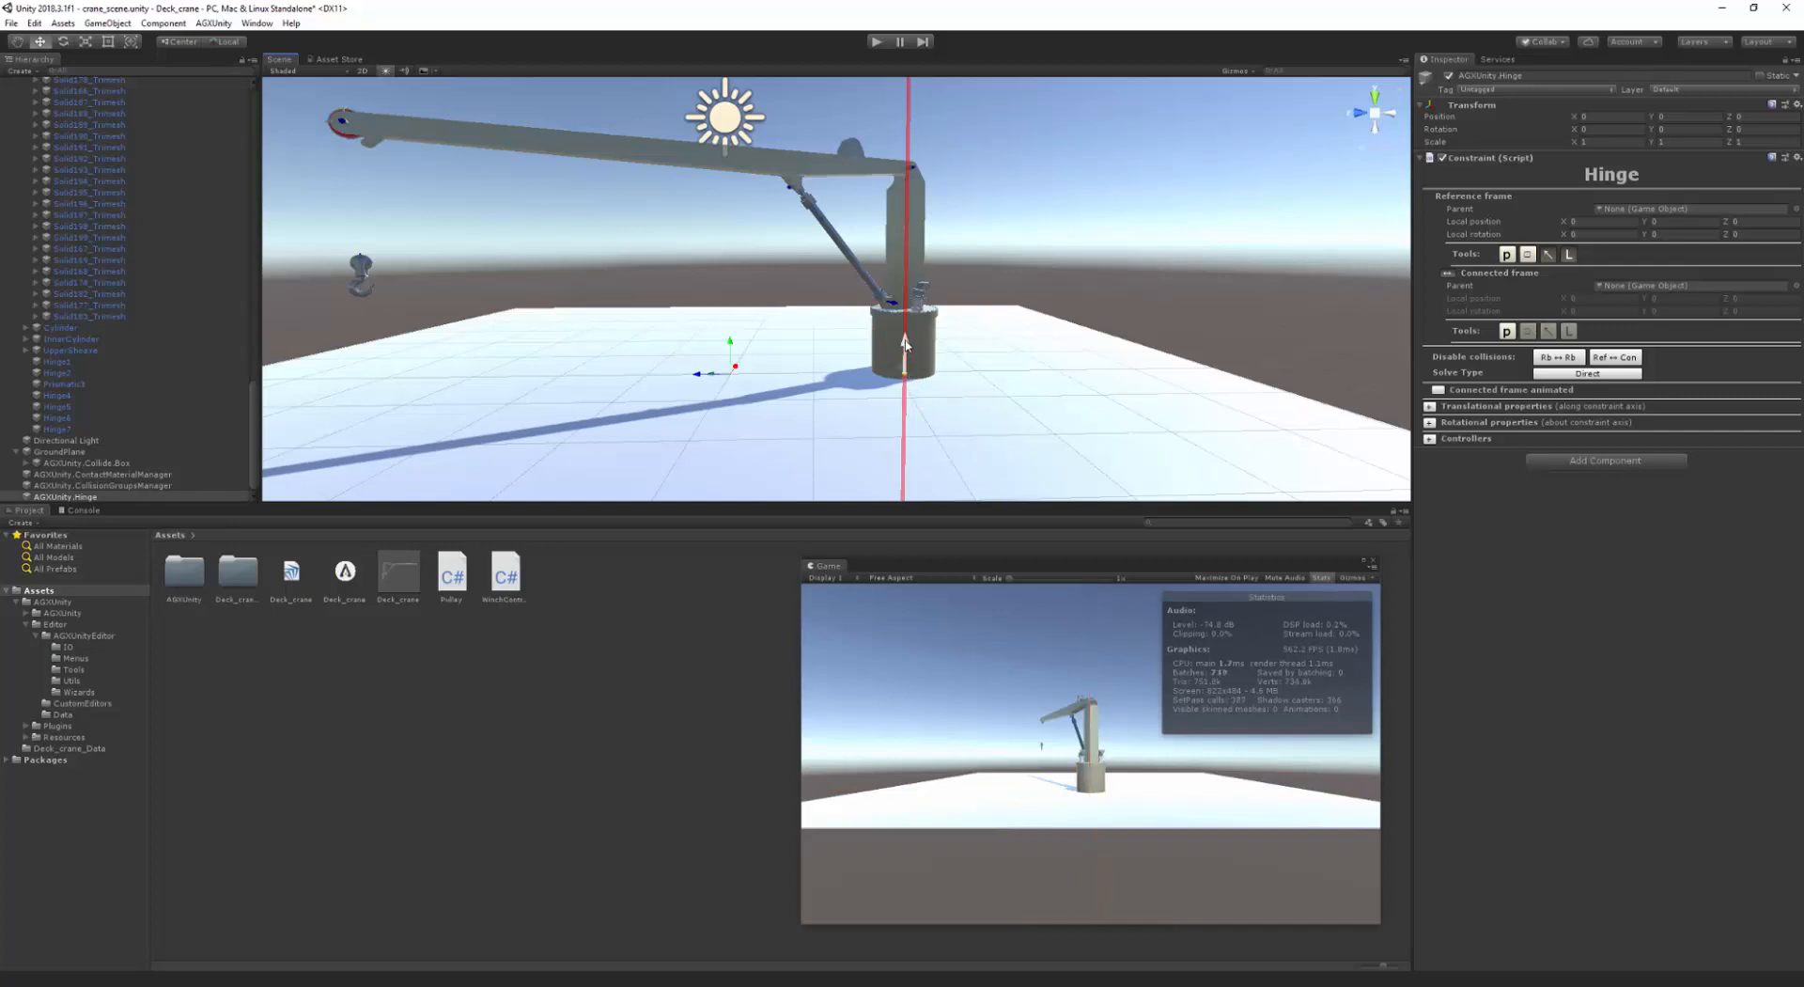
left_click(902, 345)
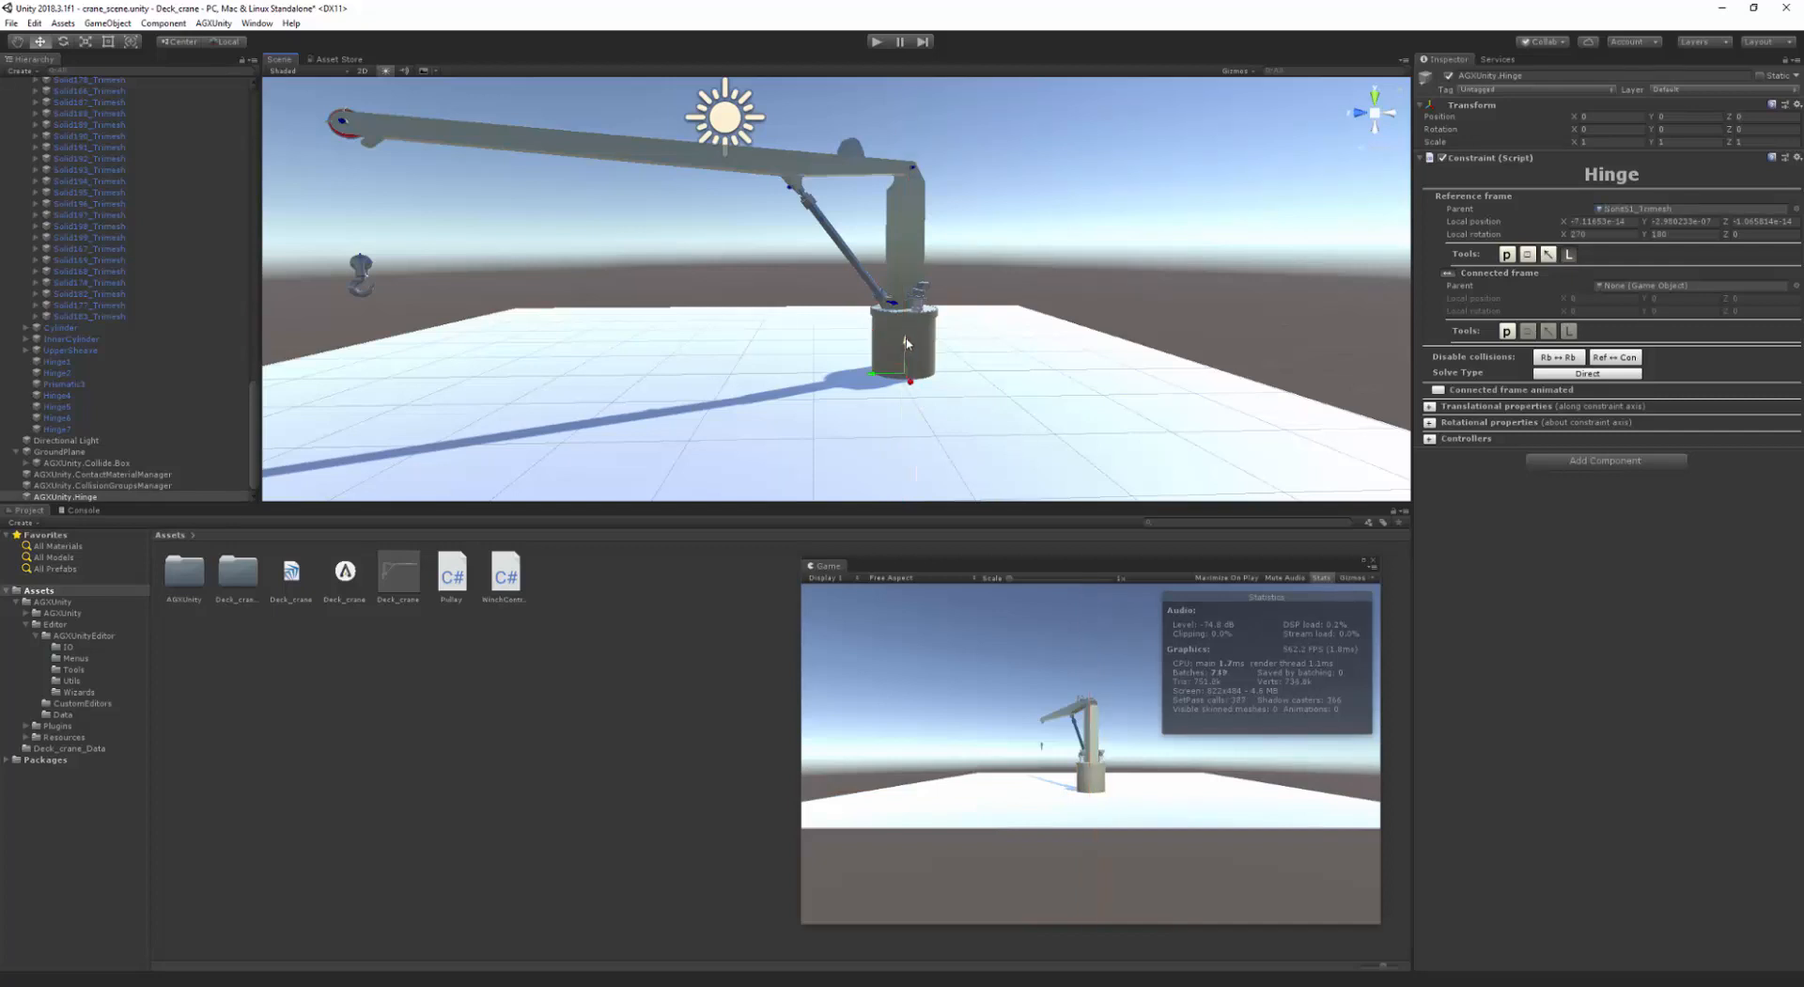
- Assign the ground plane's AGXUnity.Collide.Box as the parent of the hinge's connected frame
left_click(1507, 331)
left_click(996, 383)
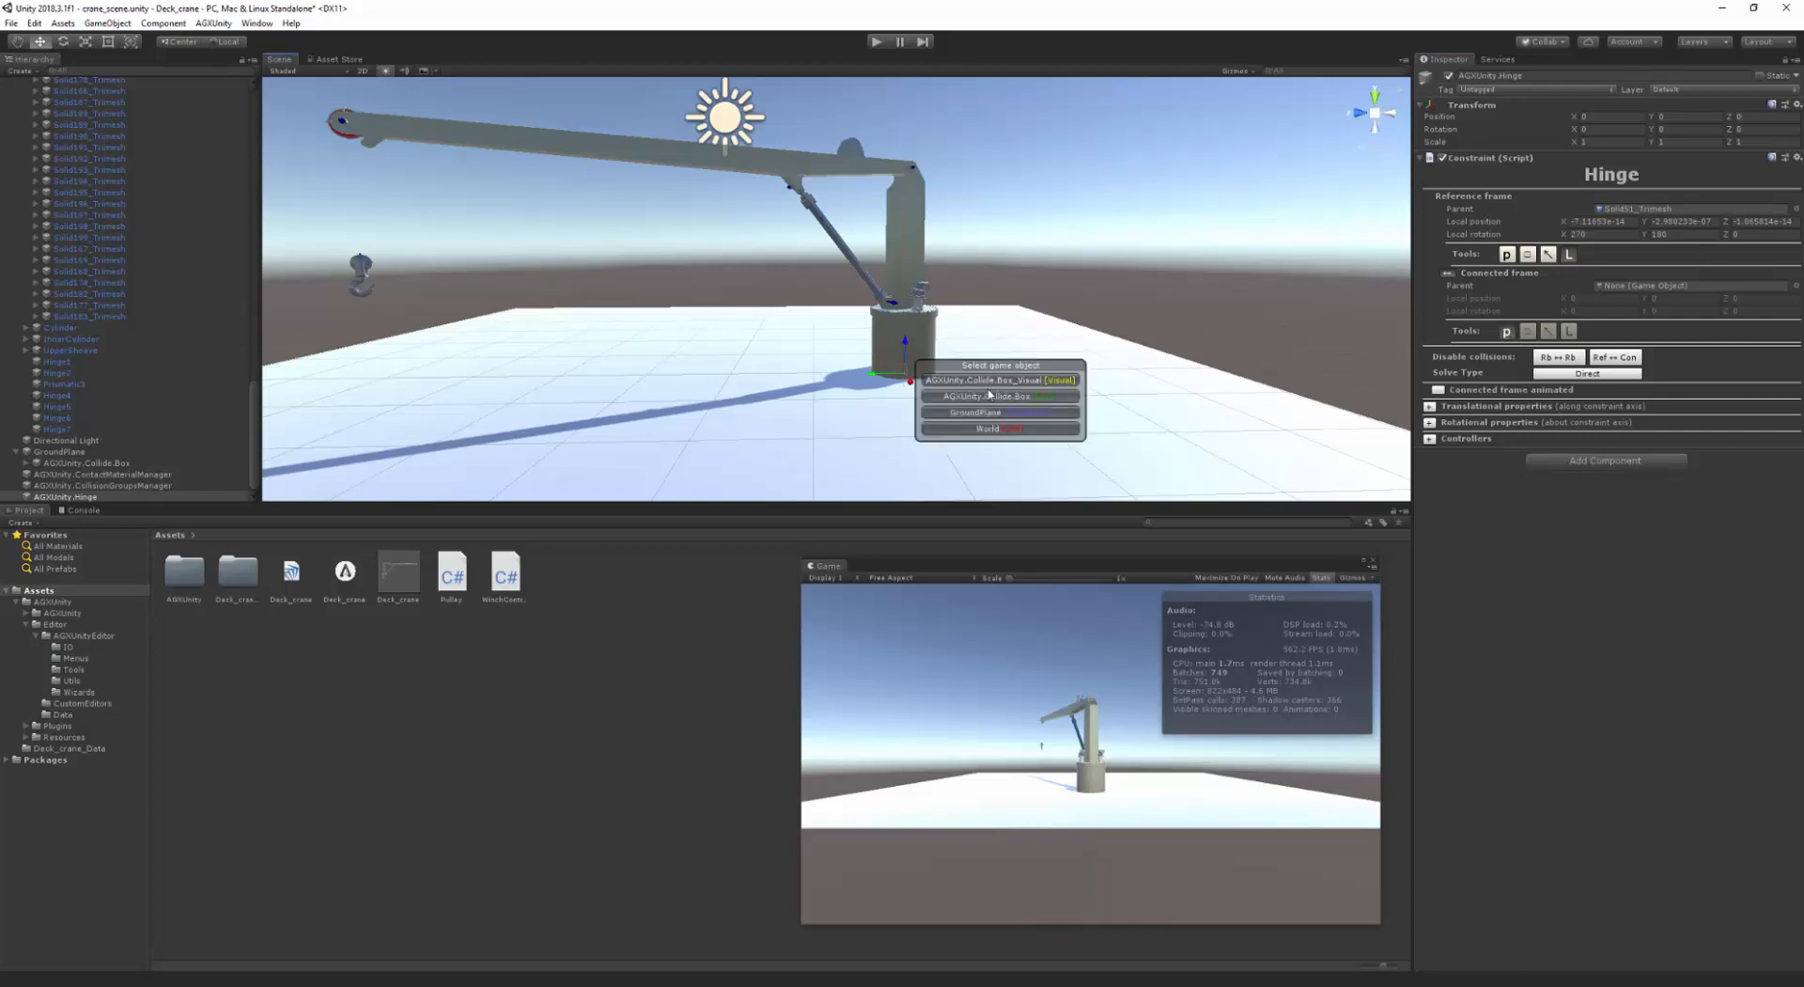
left_click(939, 396)
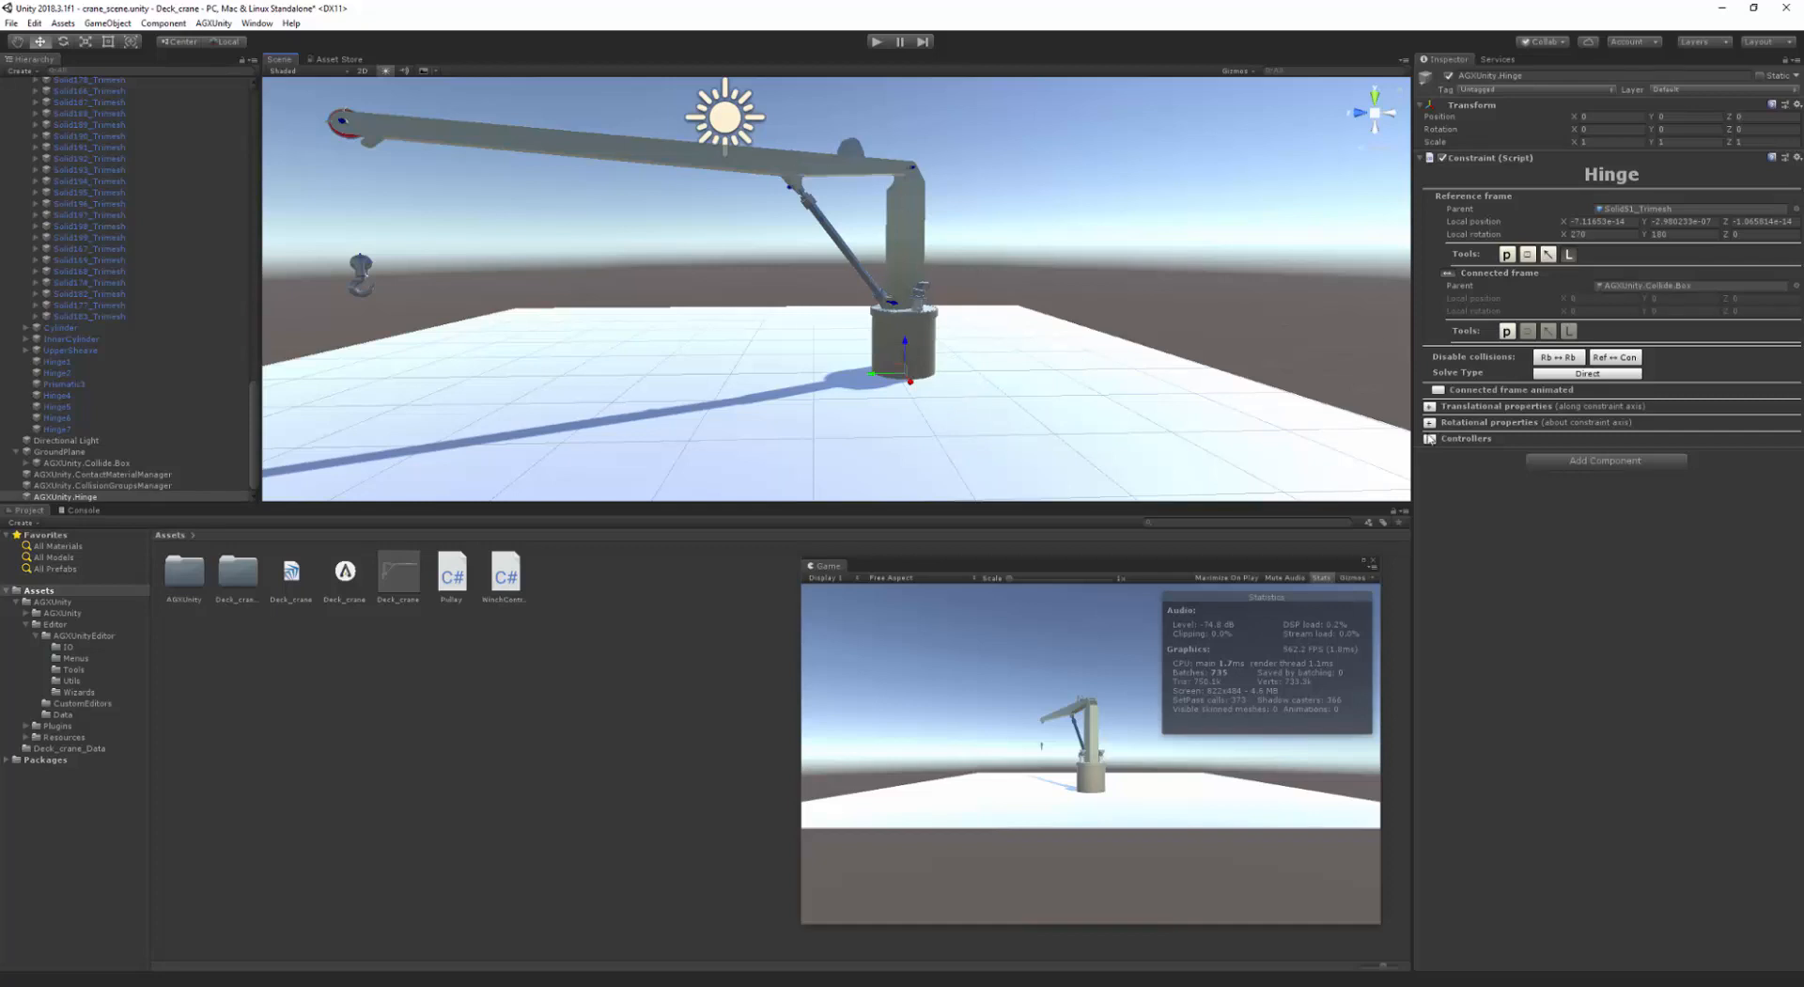
- Enable the Target Speed Controller of the crane base hinge and turn on Lock At Zero Speed
left_click(1430, 438)
left_click(1438, 471)
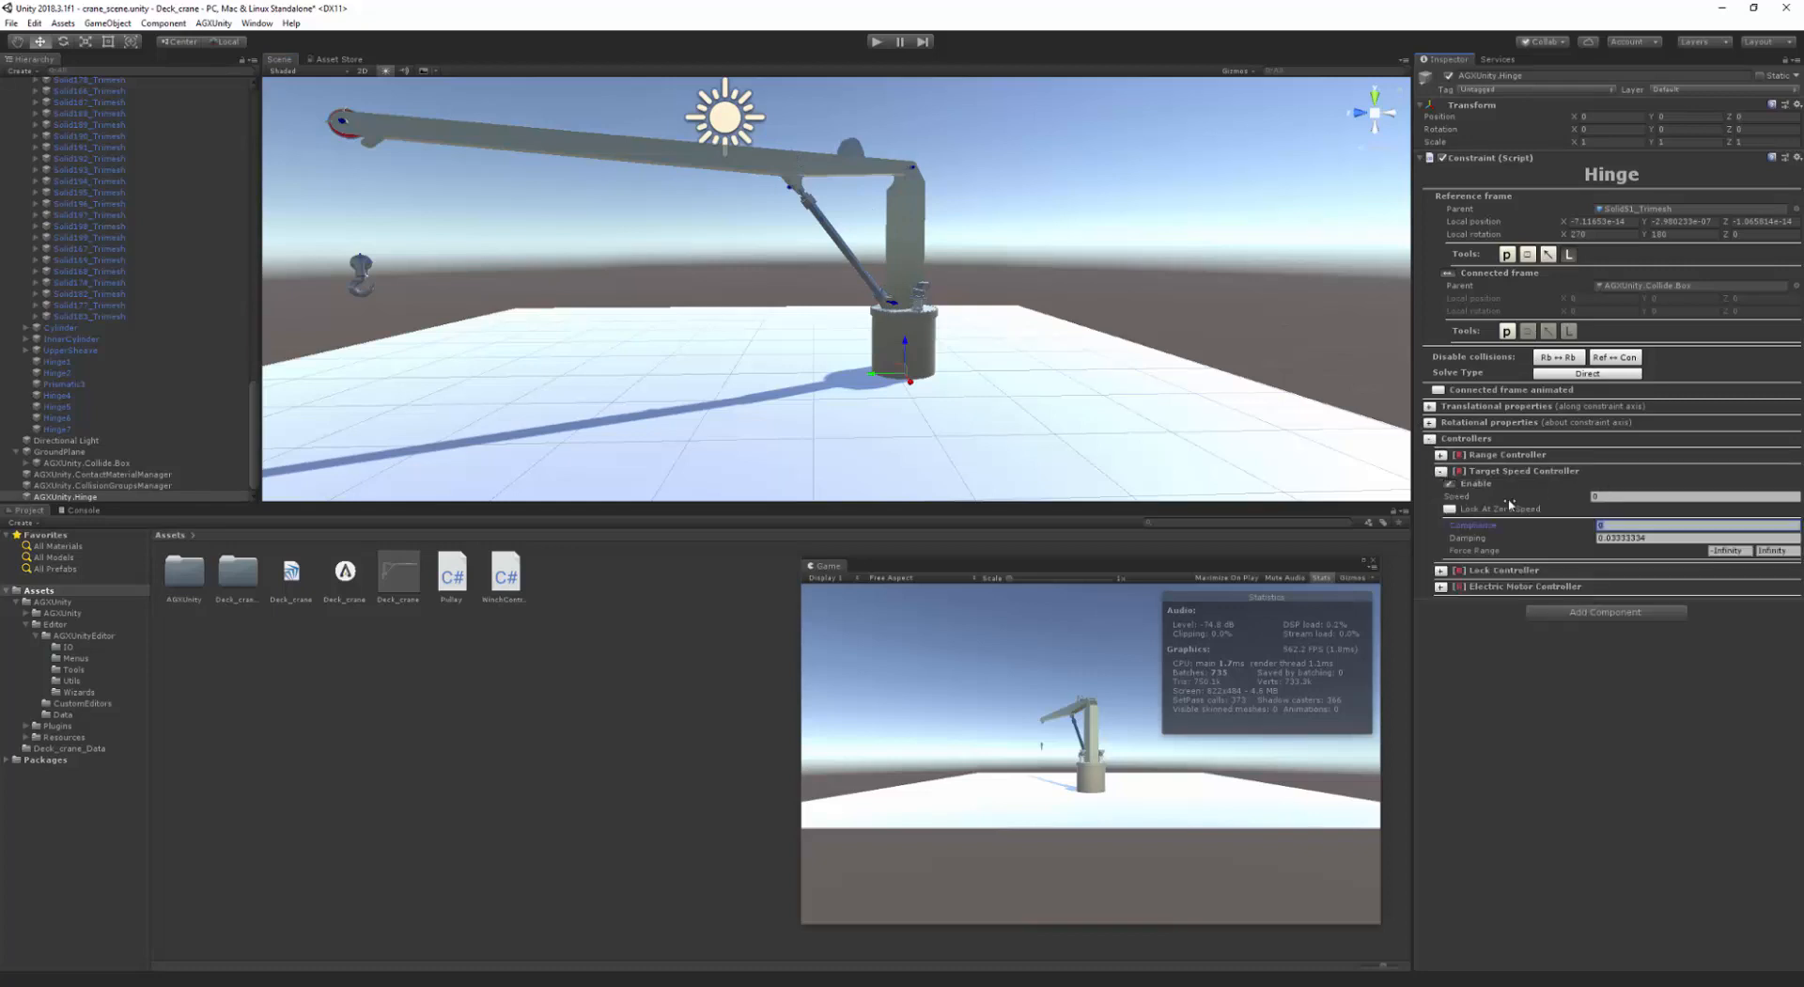
left_click(1450, 509)
left_click(1429, 439)
- Rename the new hinge object to BaseHinge
middle_click_drag(875, 279, 958, 313)
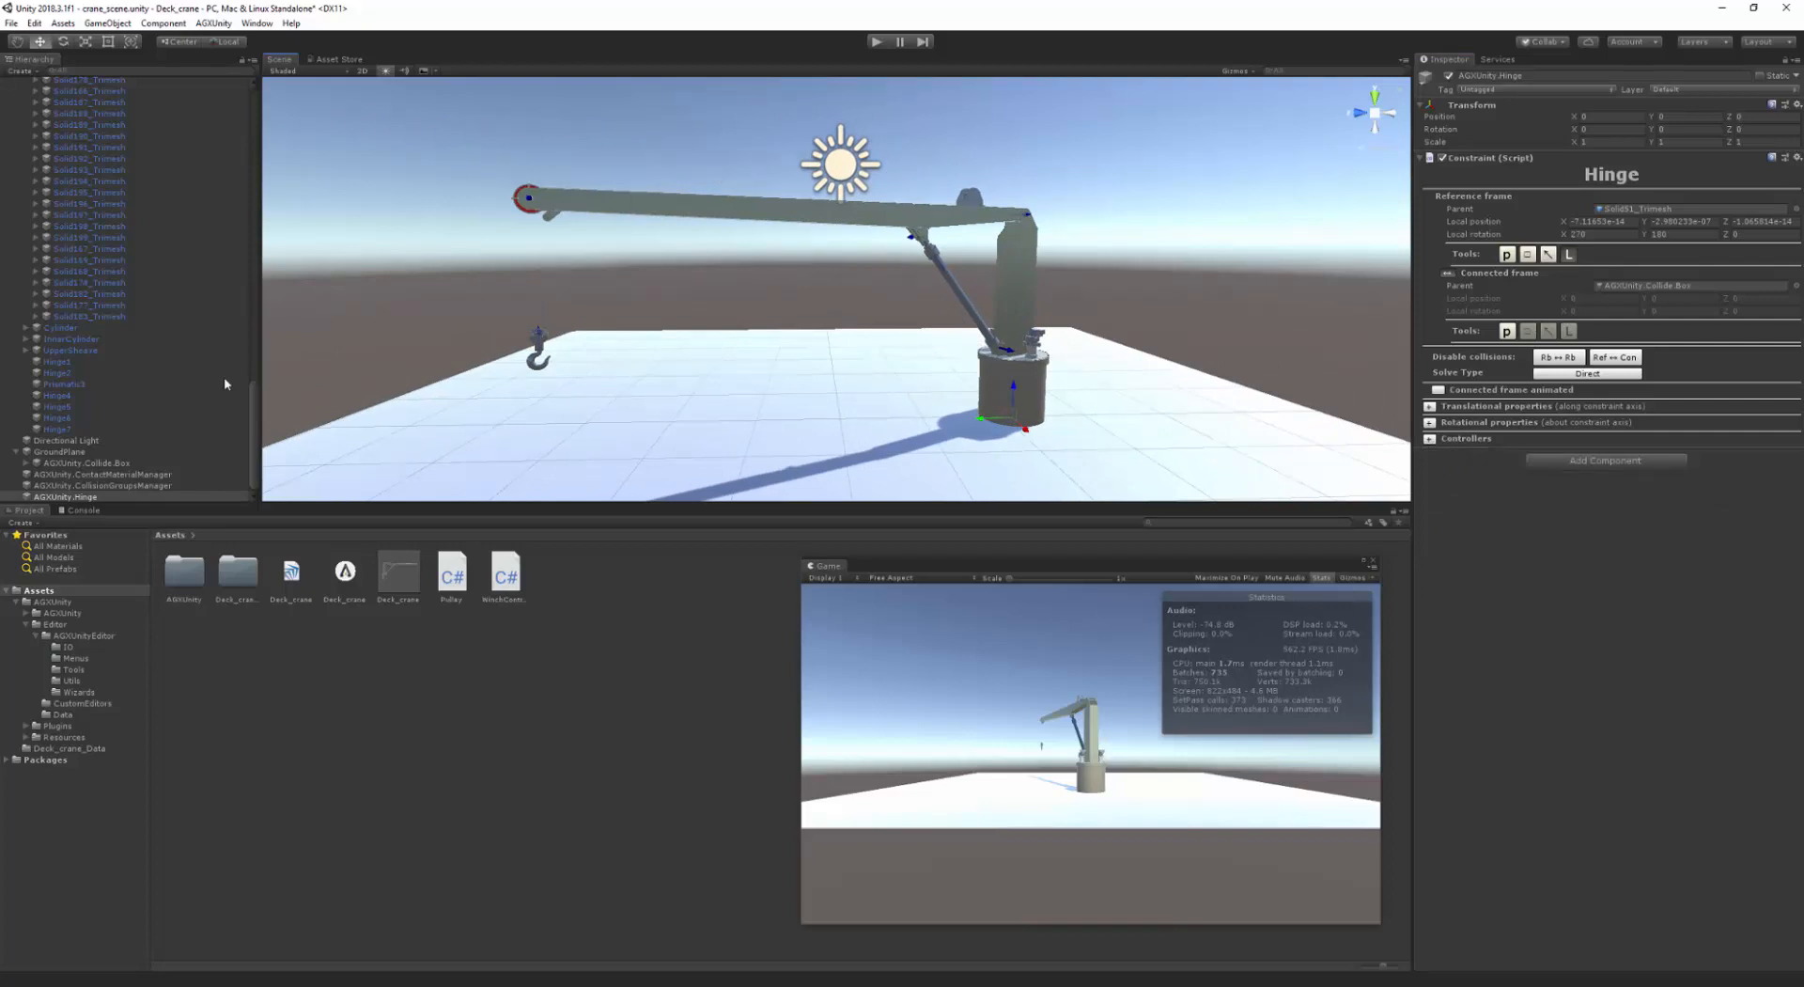
left_click(66, 497)
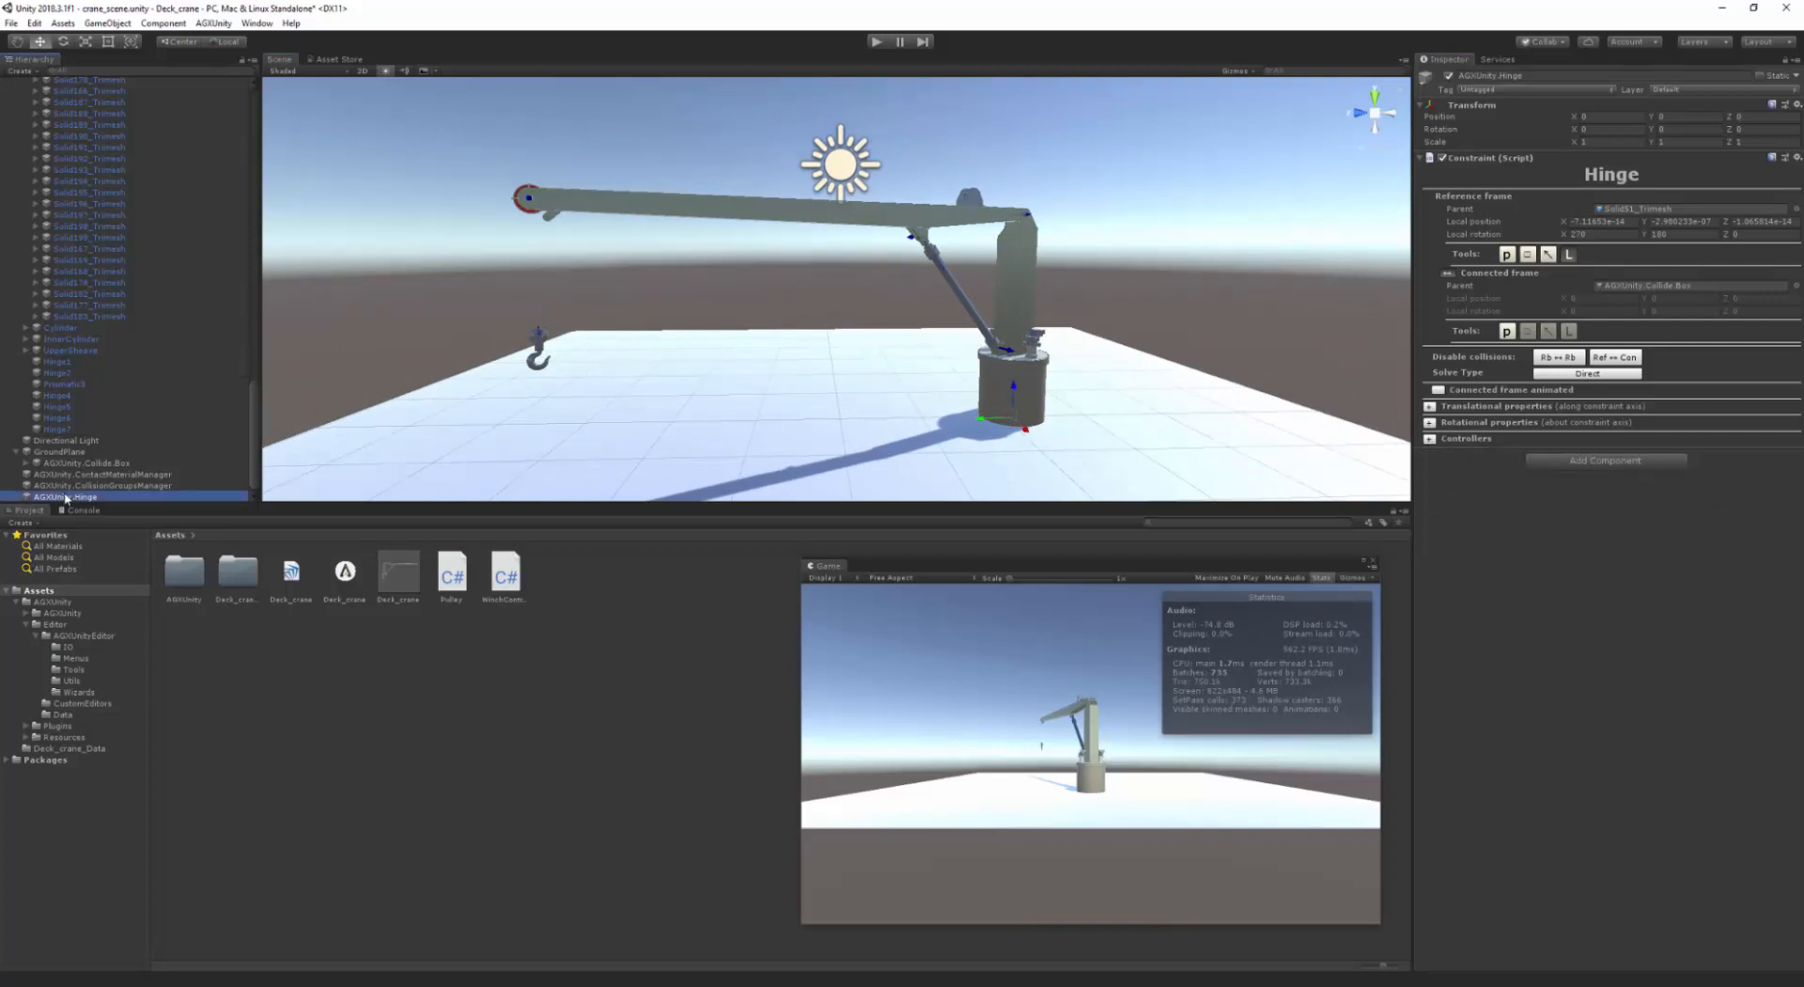
key("F2")
type("Base")
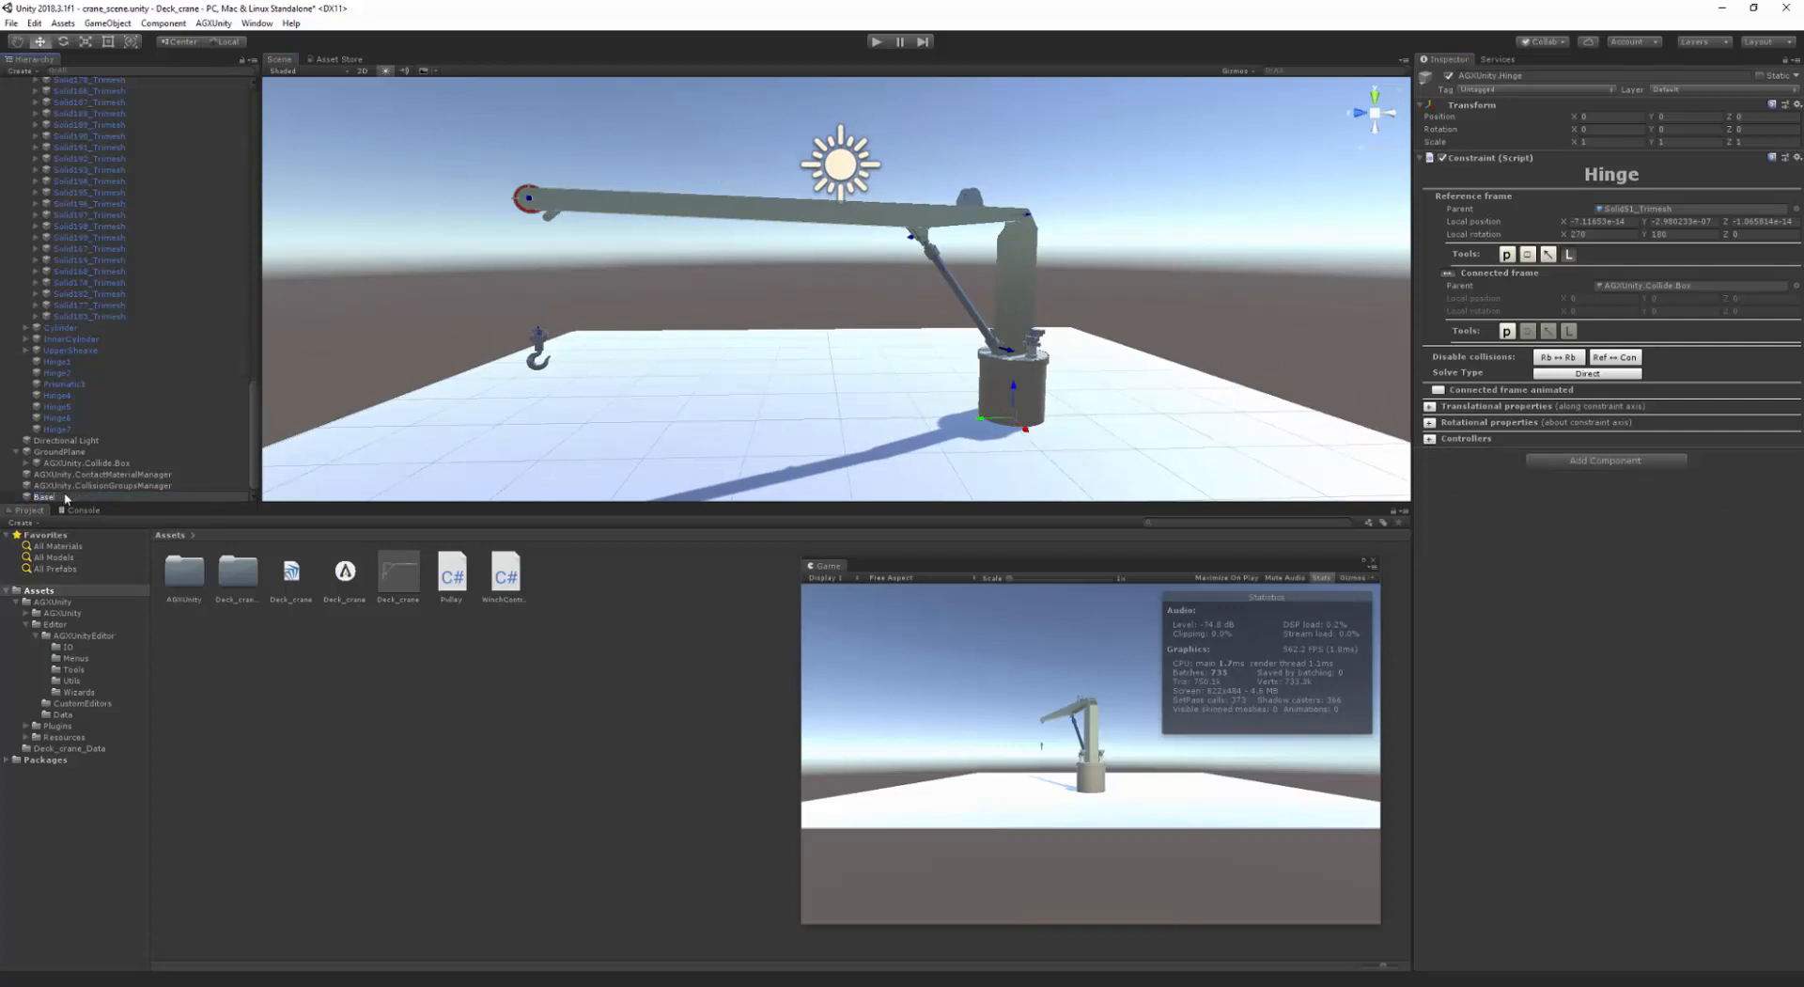
type("Hinge")
key("Return")
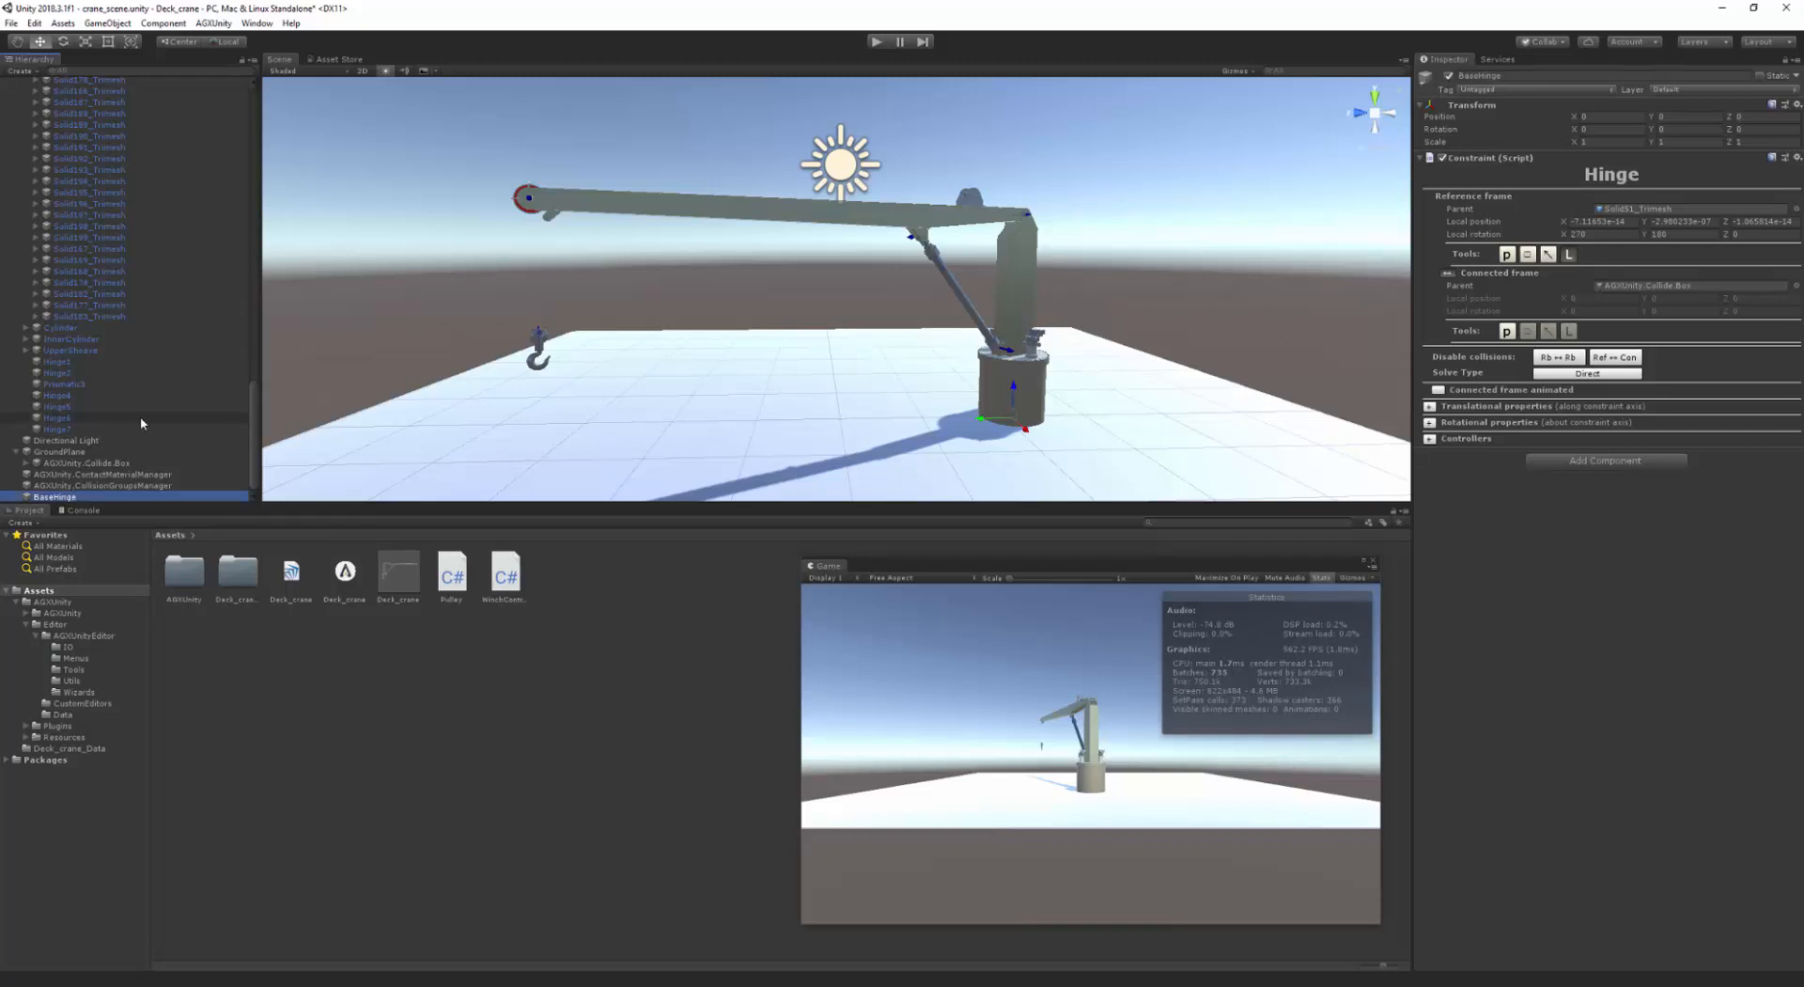
- Create an AGXUnity wire with radius 0.007, diameter 0.014 and resolution per unit length 5
middle_click_drag(680, 355, 891, 266)
scroll(891, 266, "down", 3)
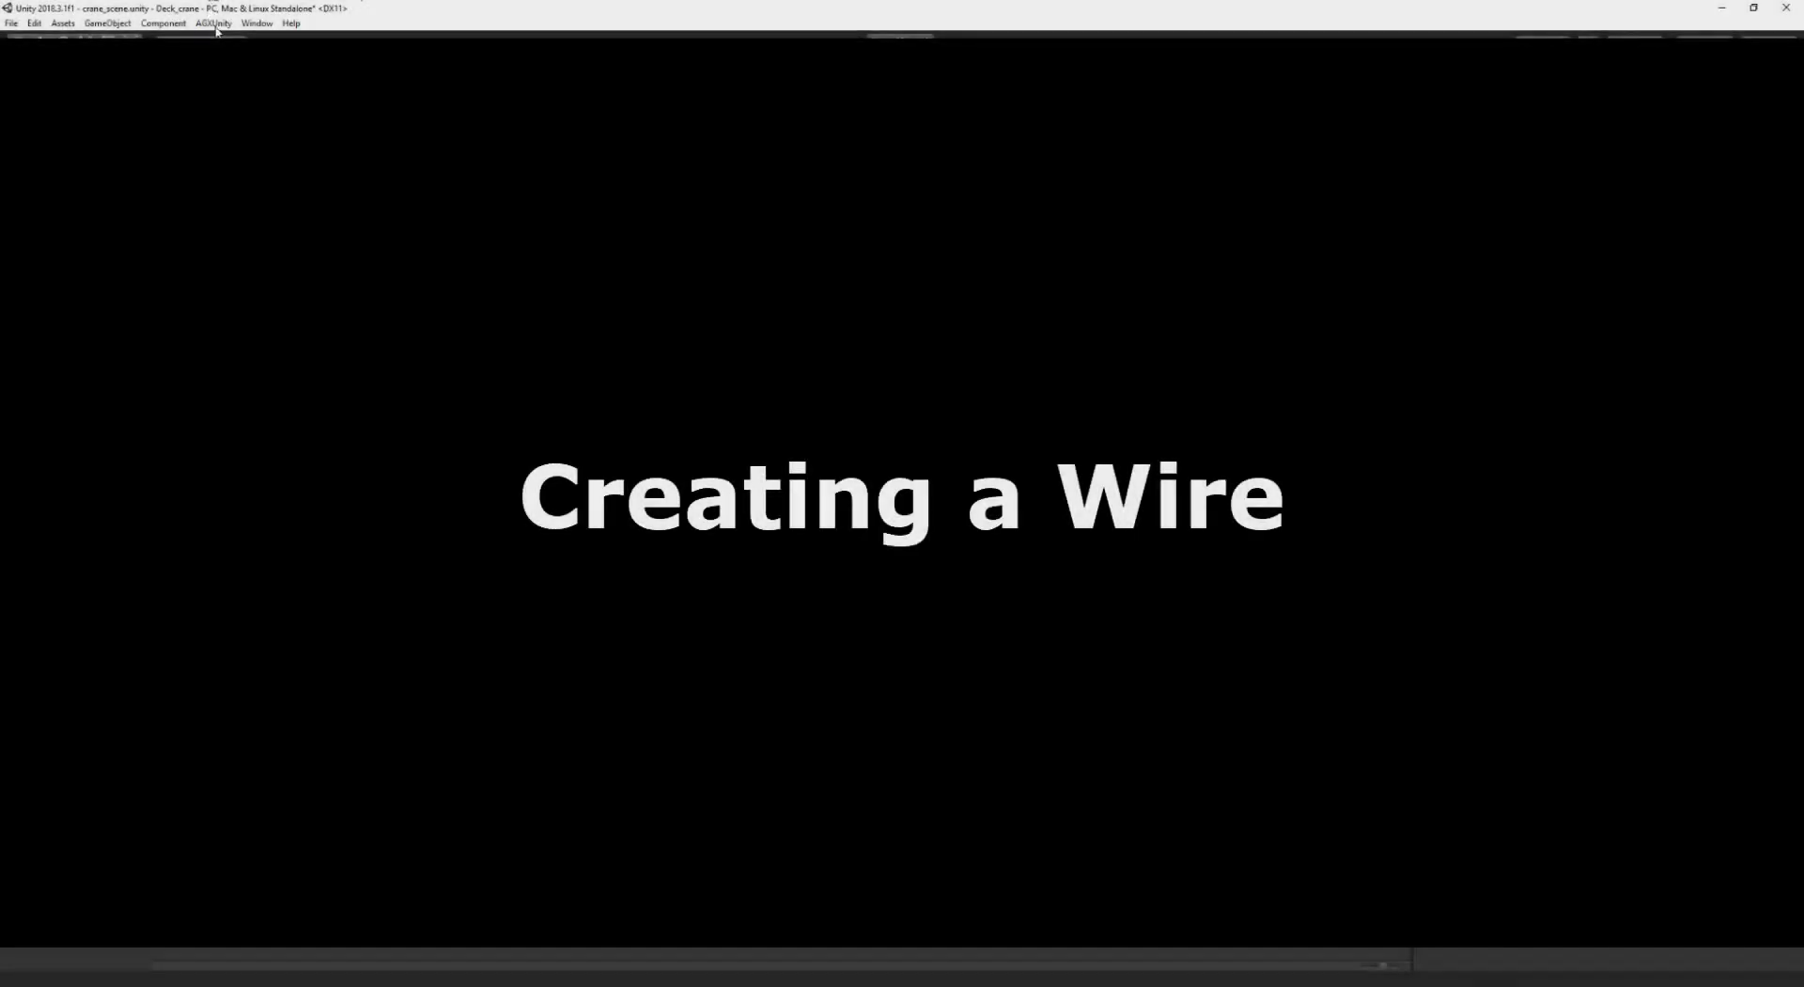
left_click(215, 24)
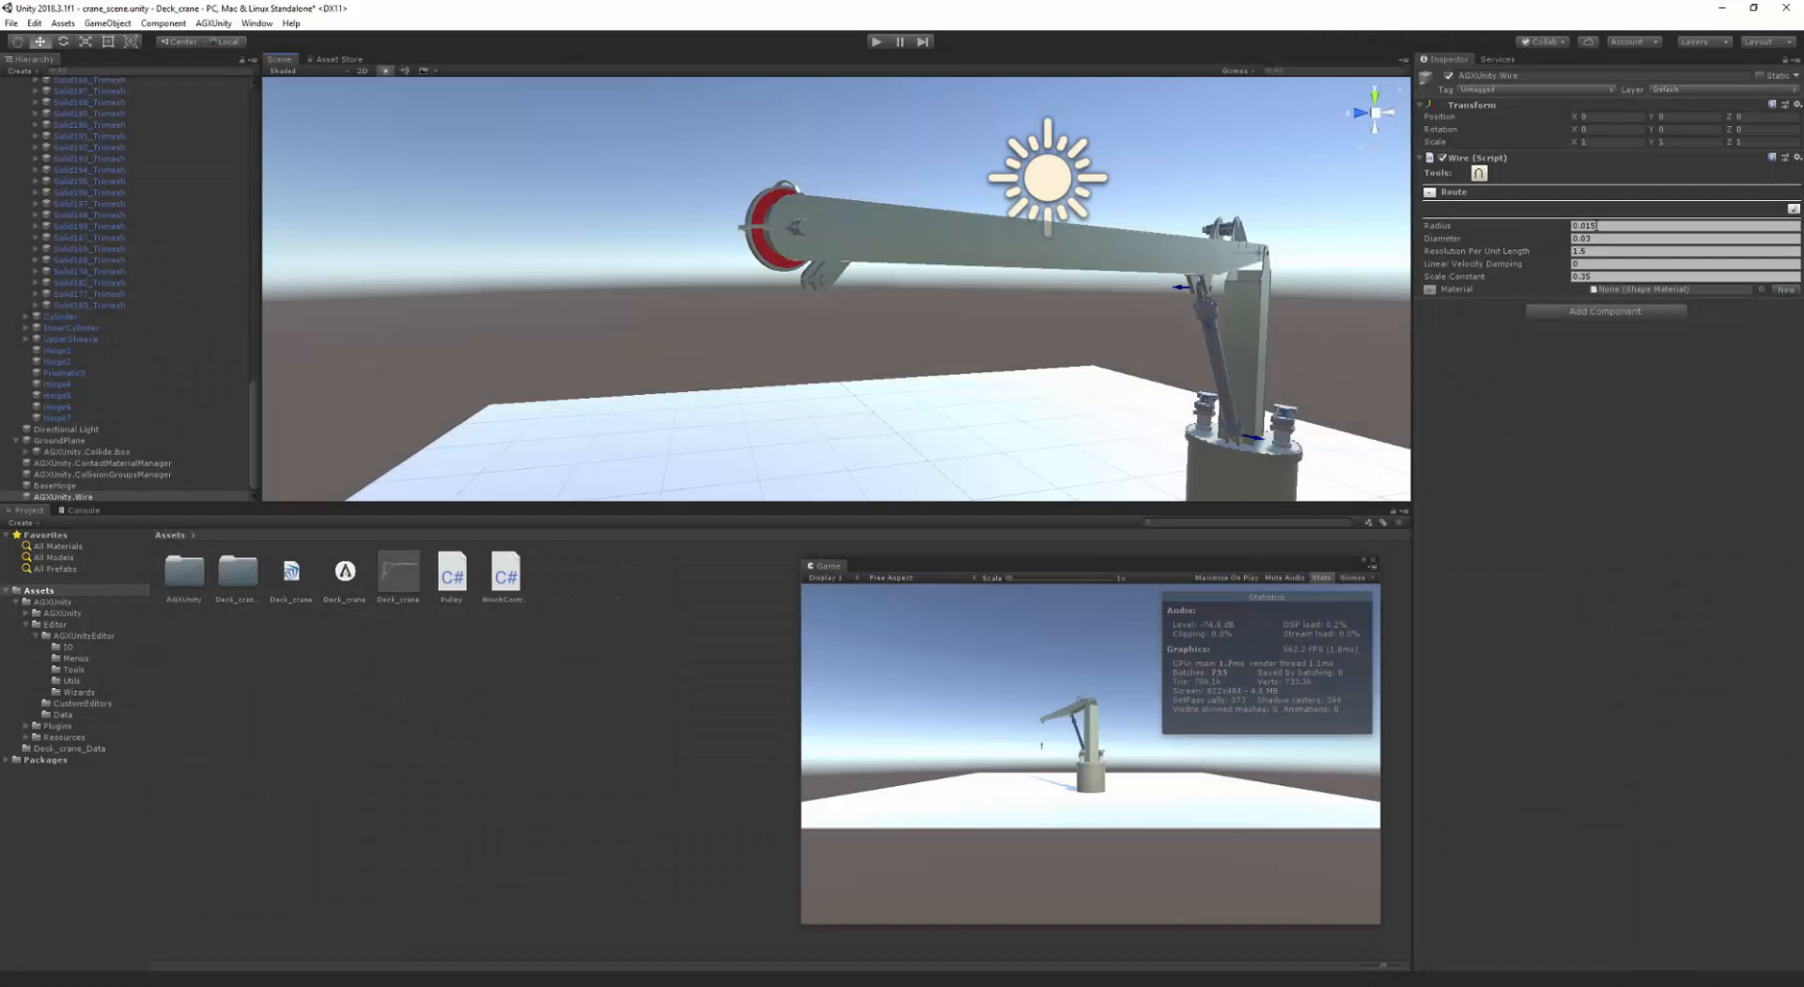
left_click(1604, 232)
type("0.")
left_click(1595, 250)
type("5")
- Add a Wire Renderer component to the wire and set its number of segments per meter
left_click(1606, 311)
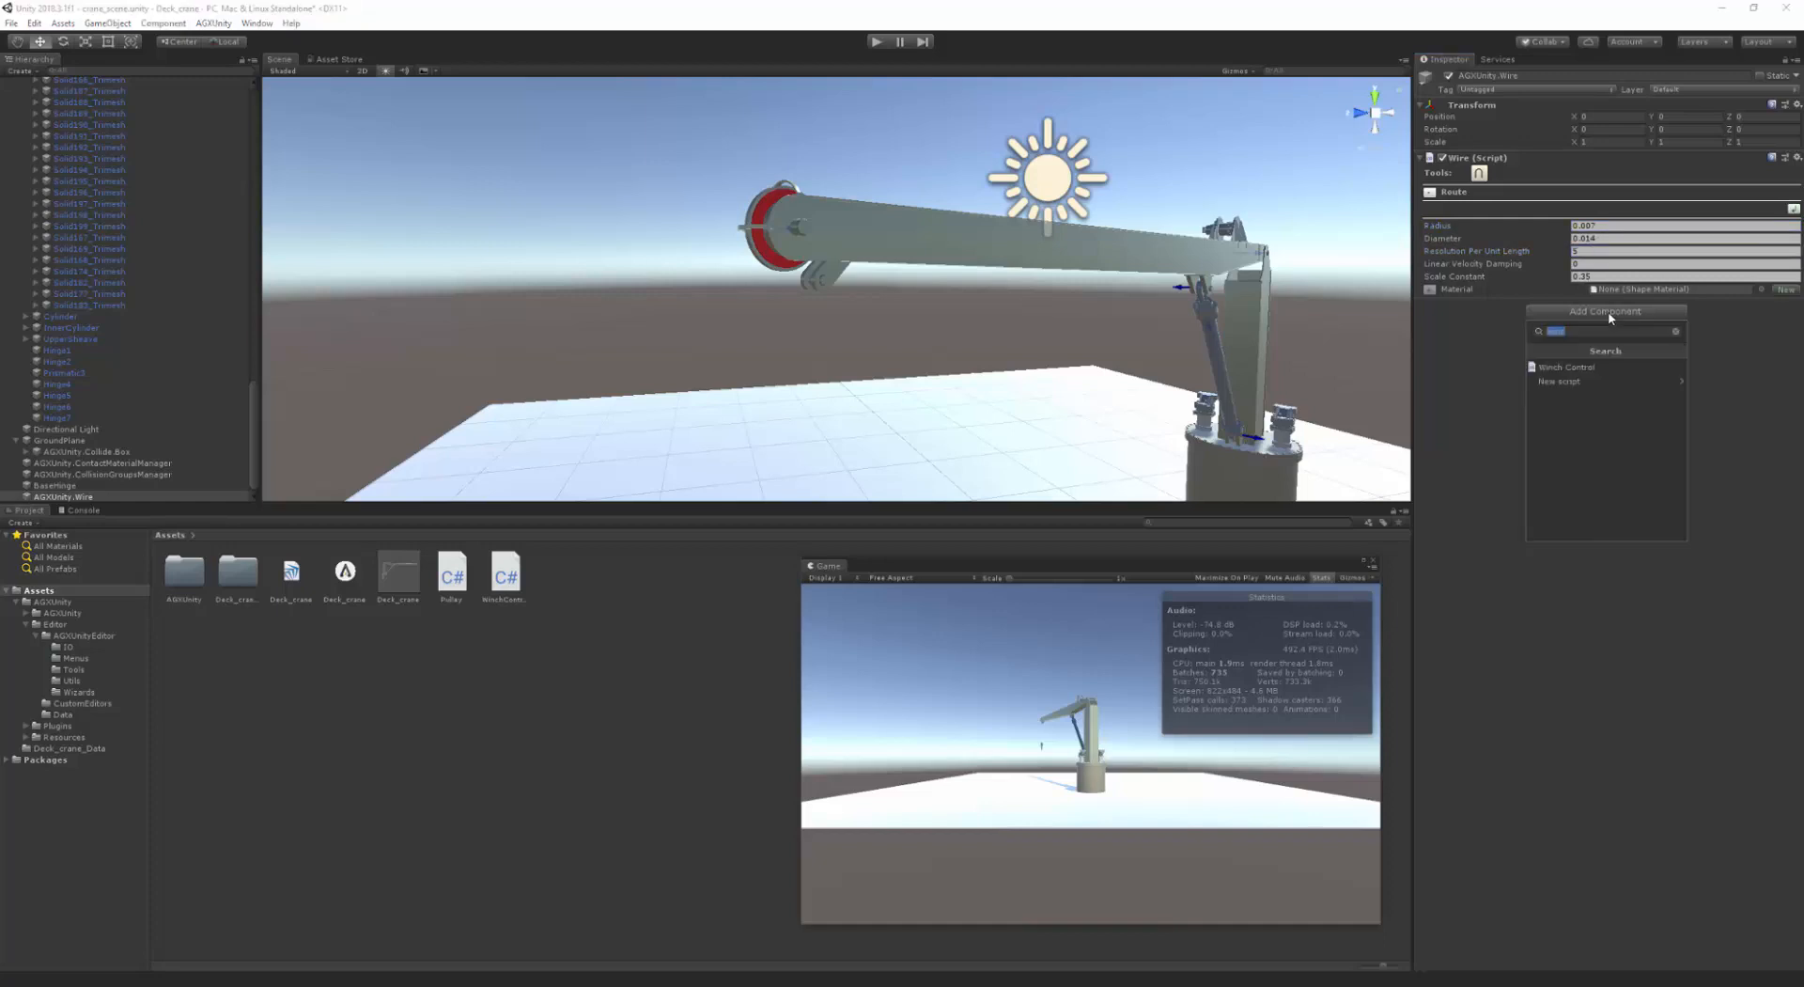
type("Wire")
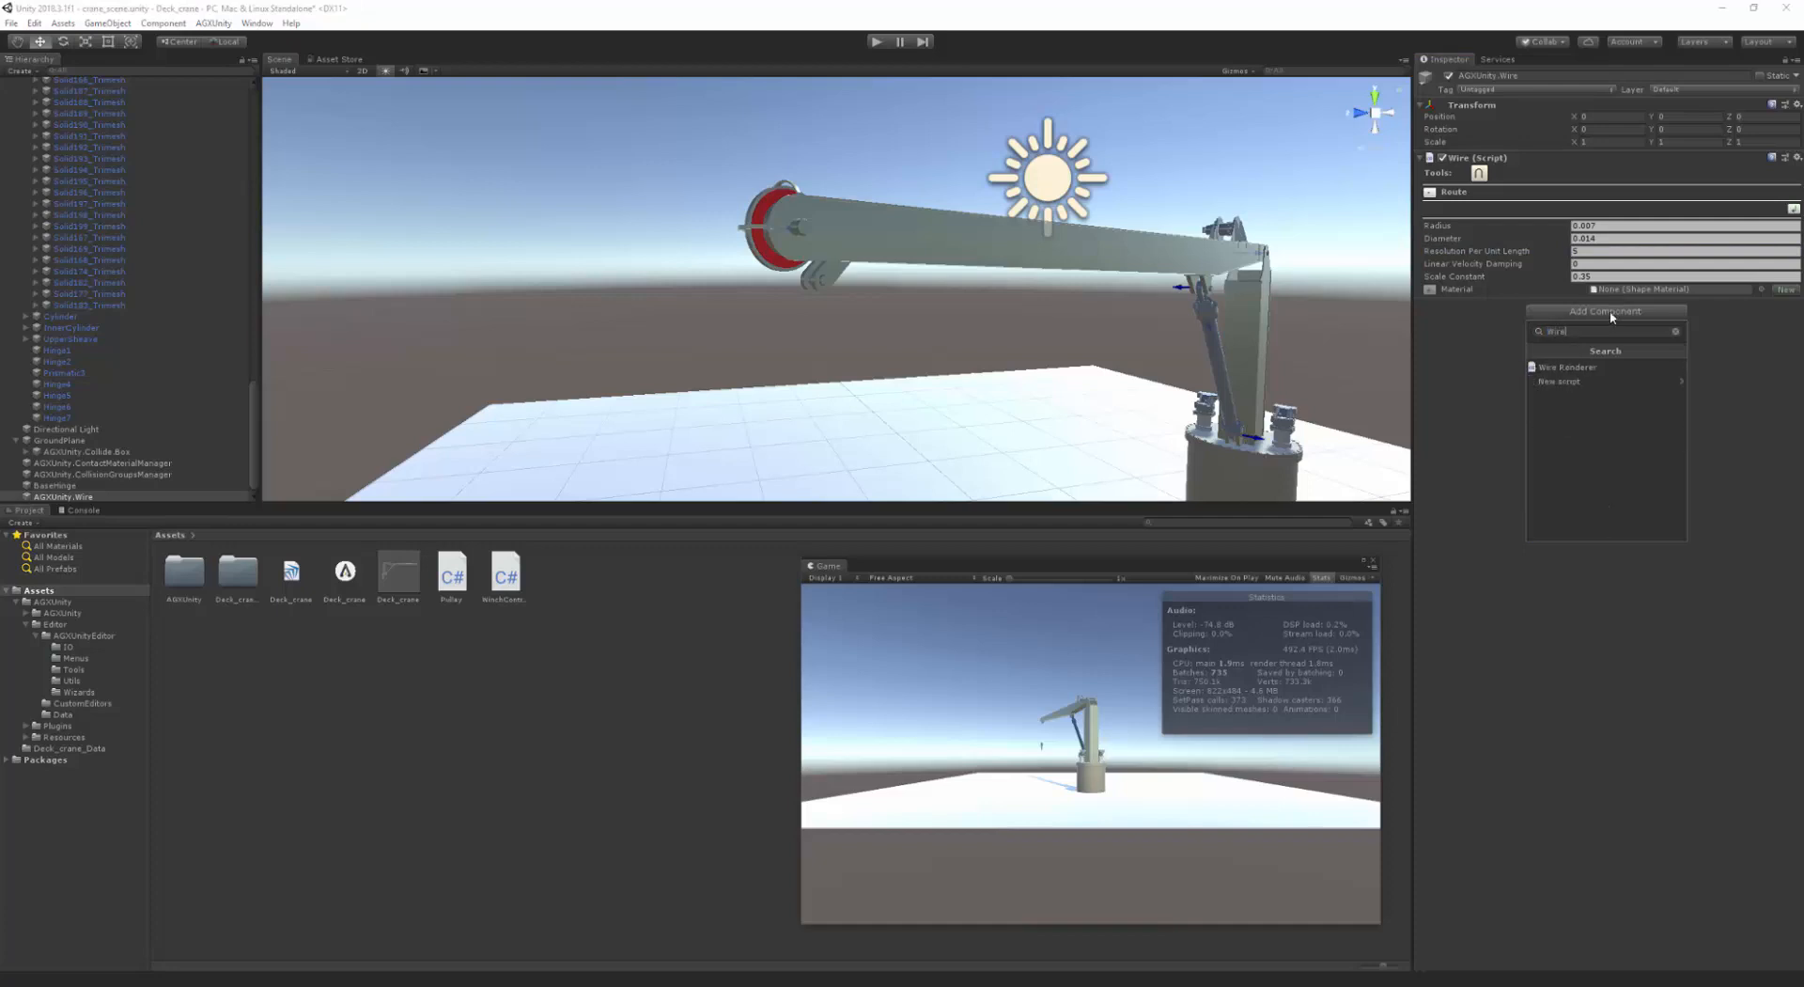
left_click(1610, 366)
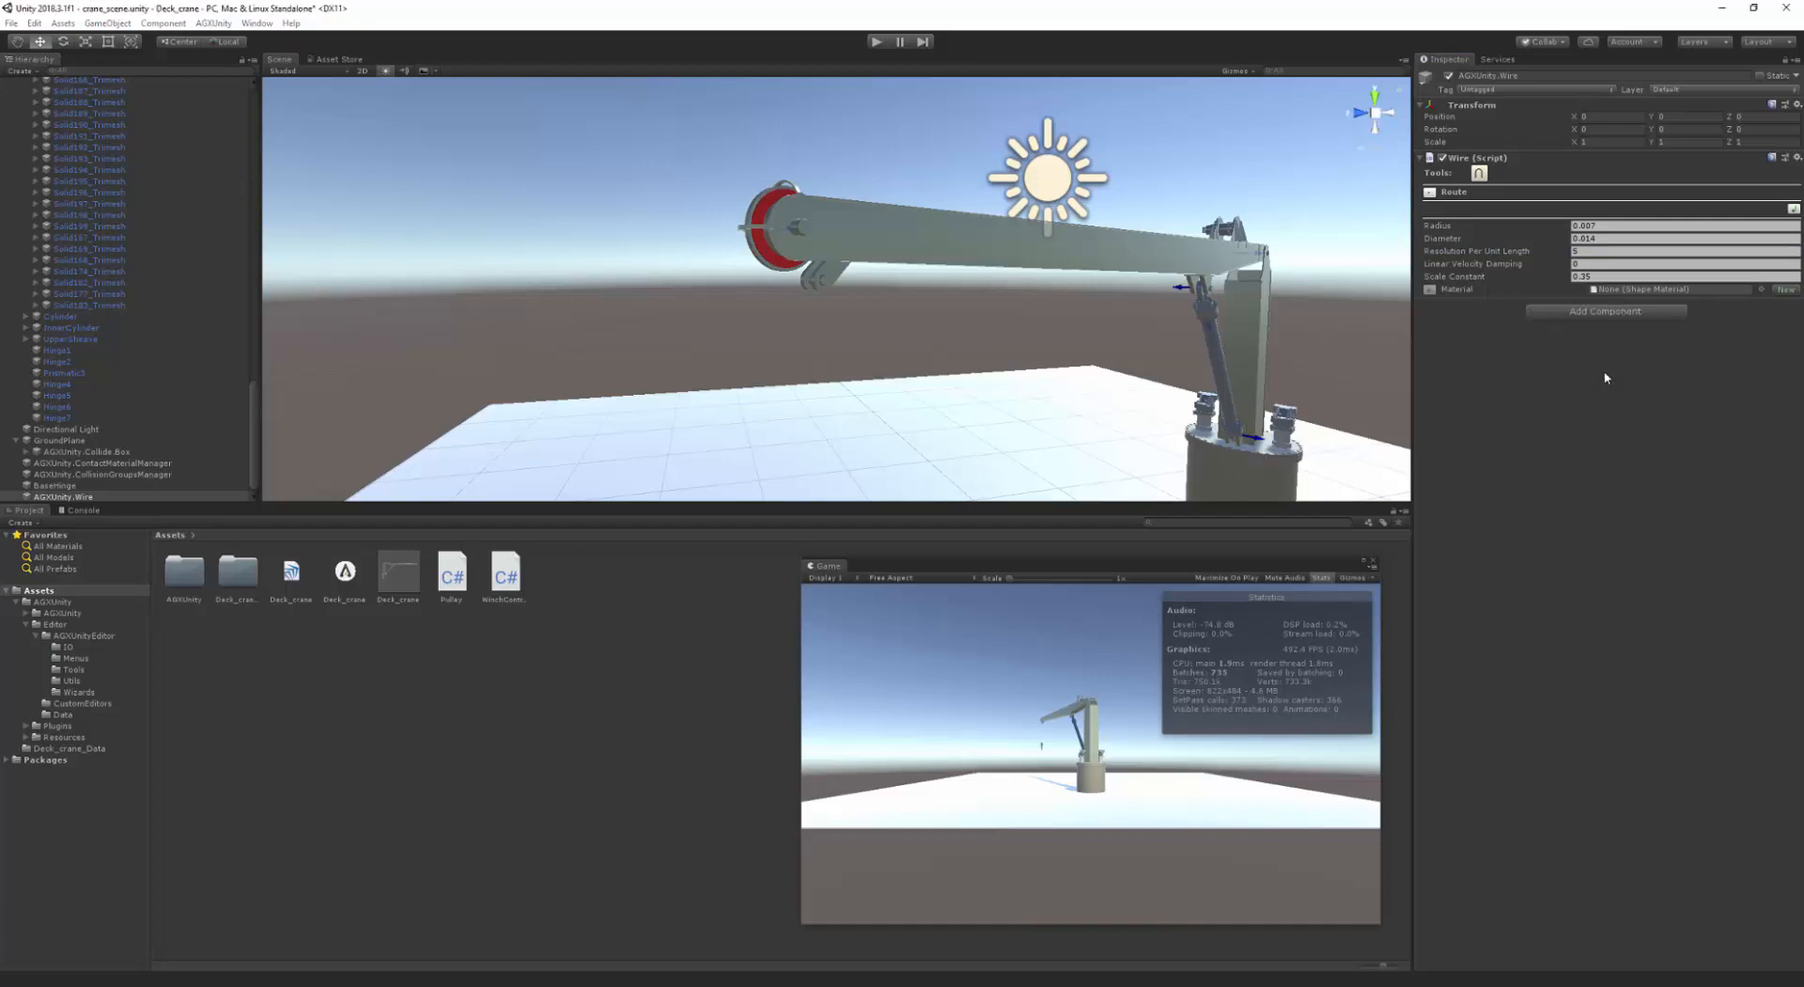
left_click(1579, 317)
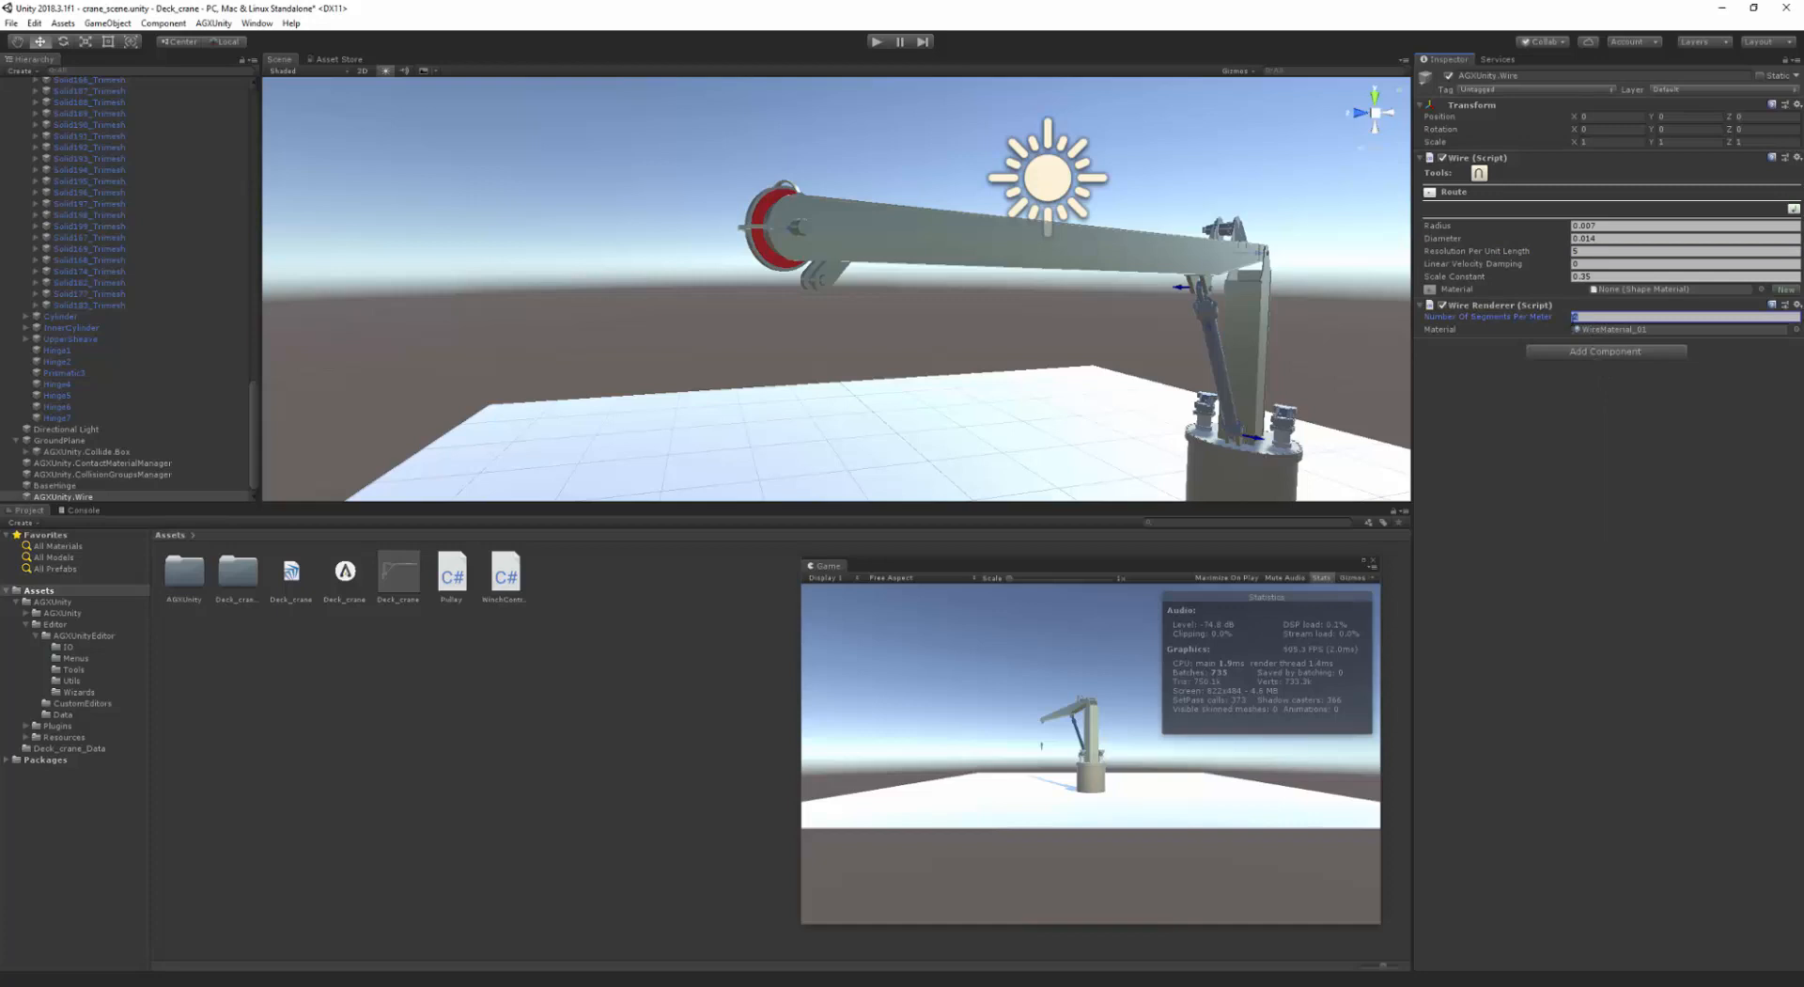
key("Return")
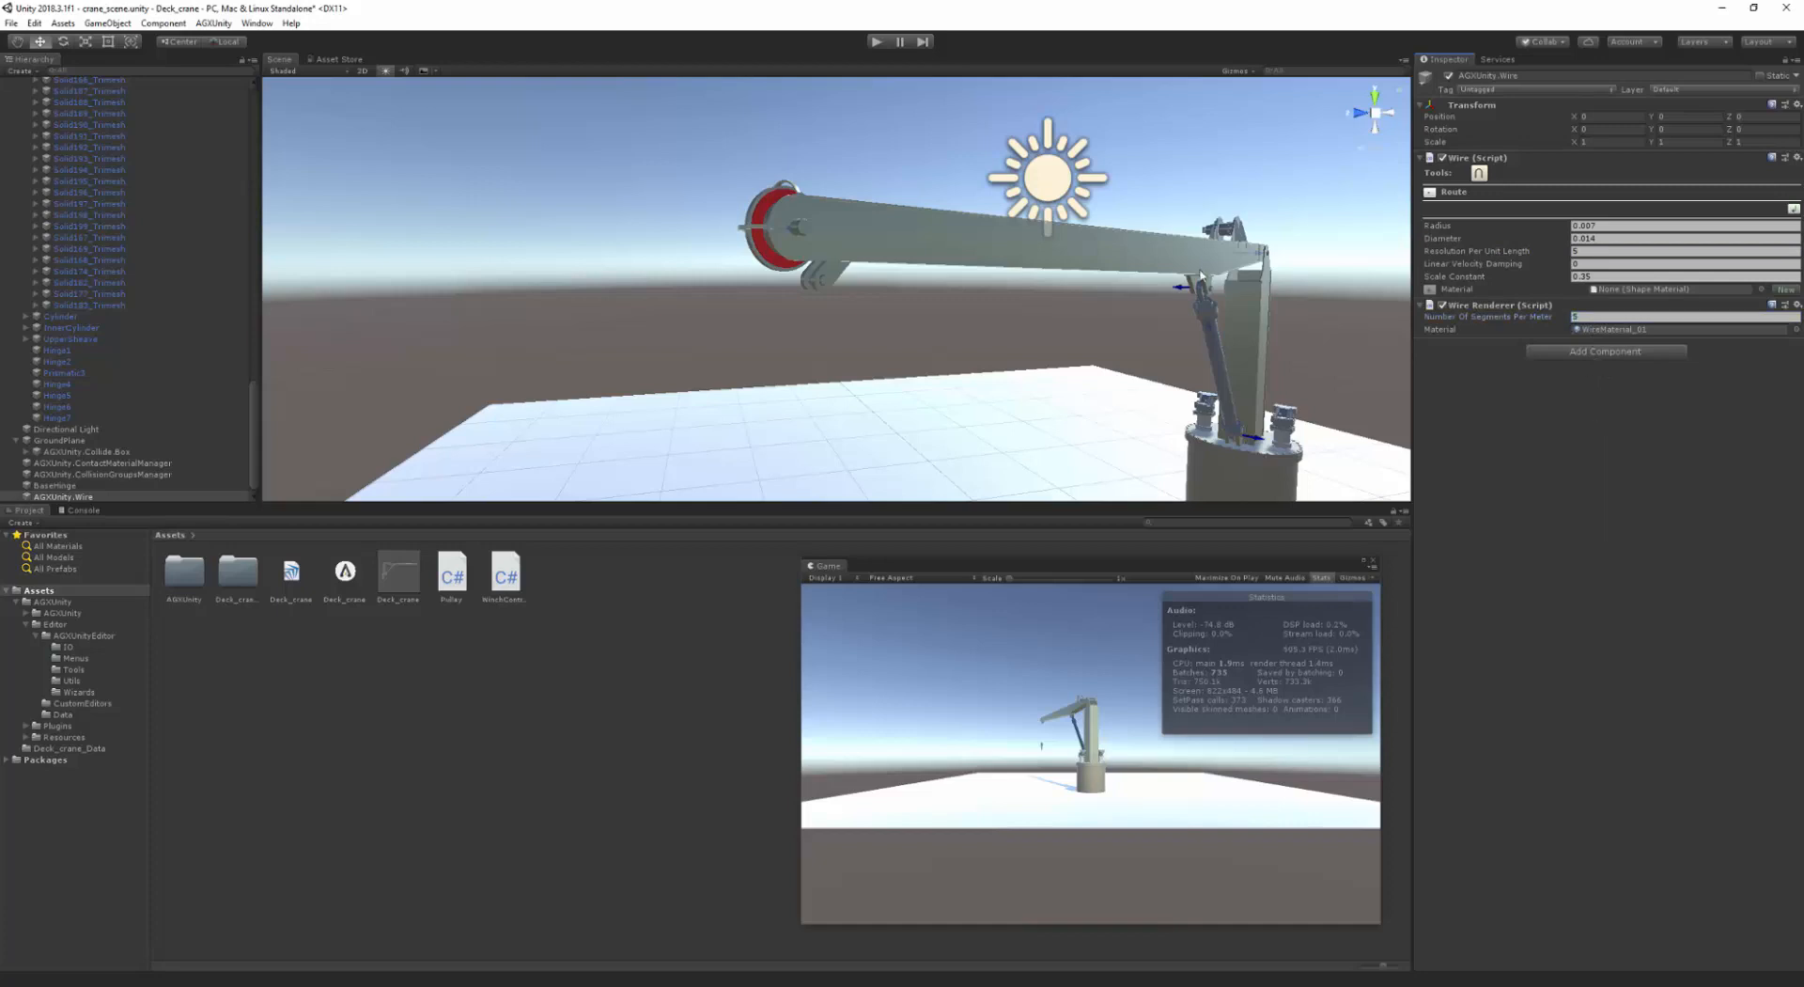
left_click(1420, 330)
- Create an AGXUnity shape material asset named WireMaterial in the Assets folder
right_click(613, 590)
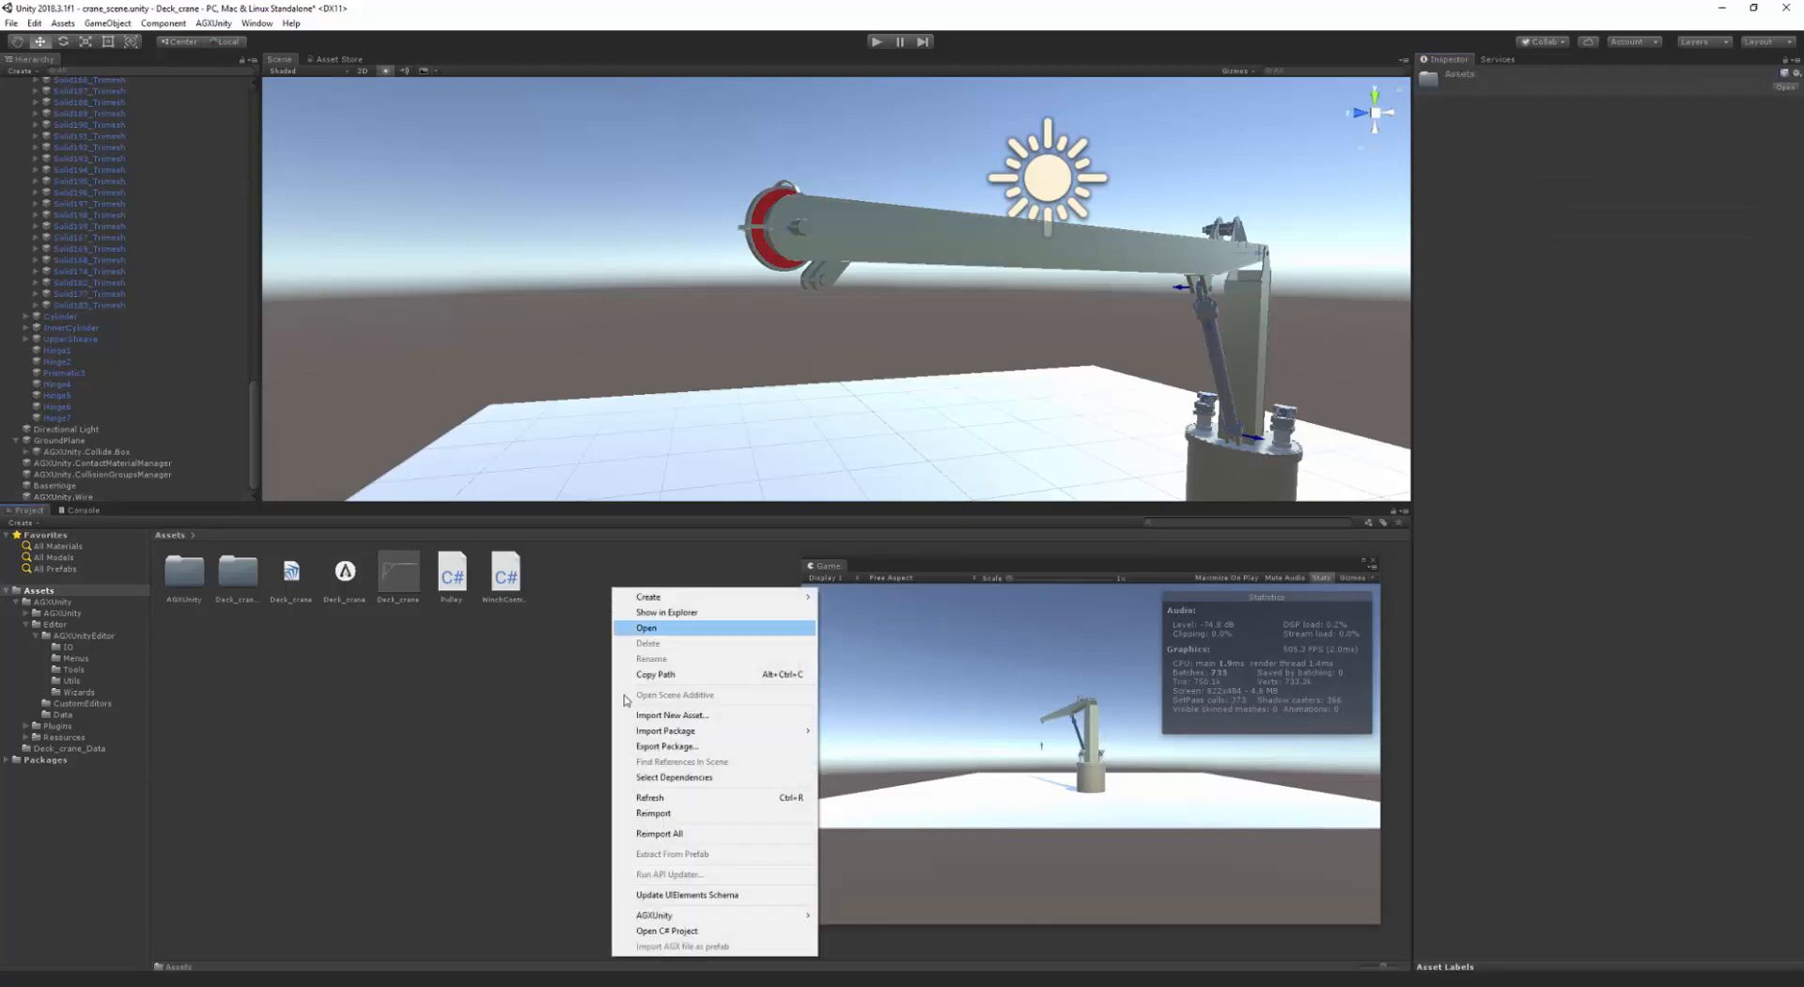
mouse_move(655, 916)
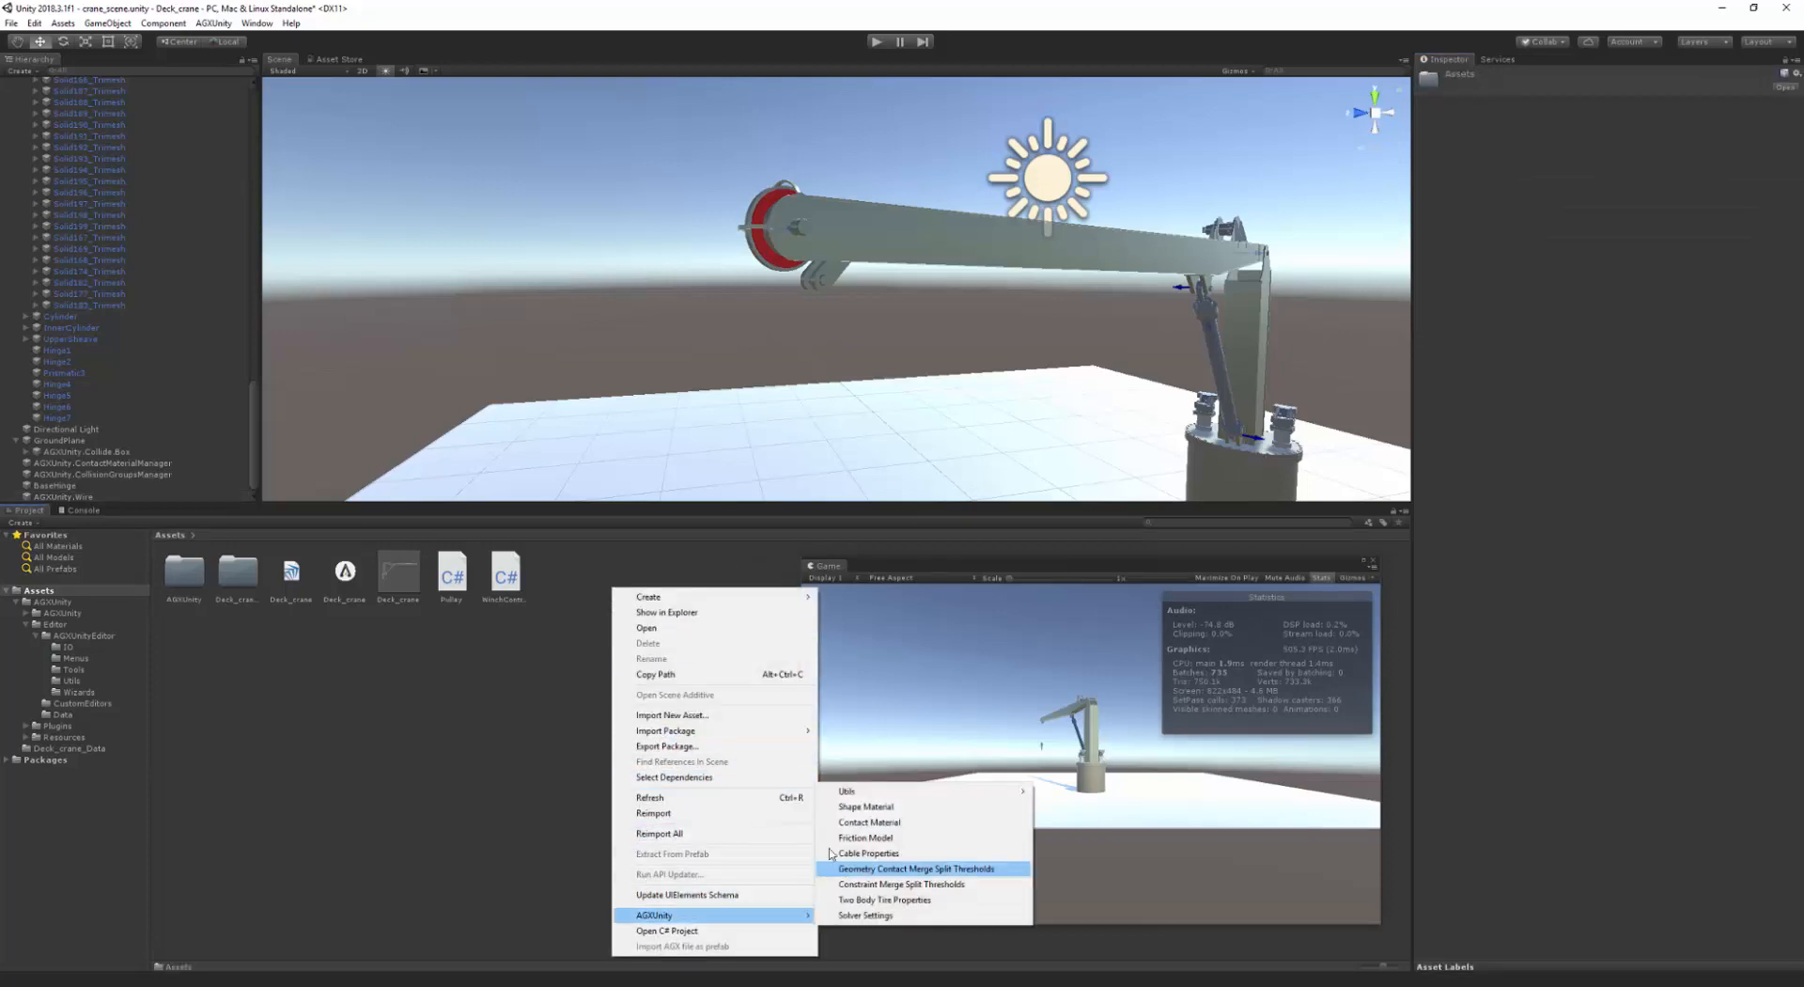
left_click(846, 806)
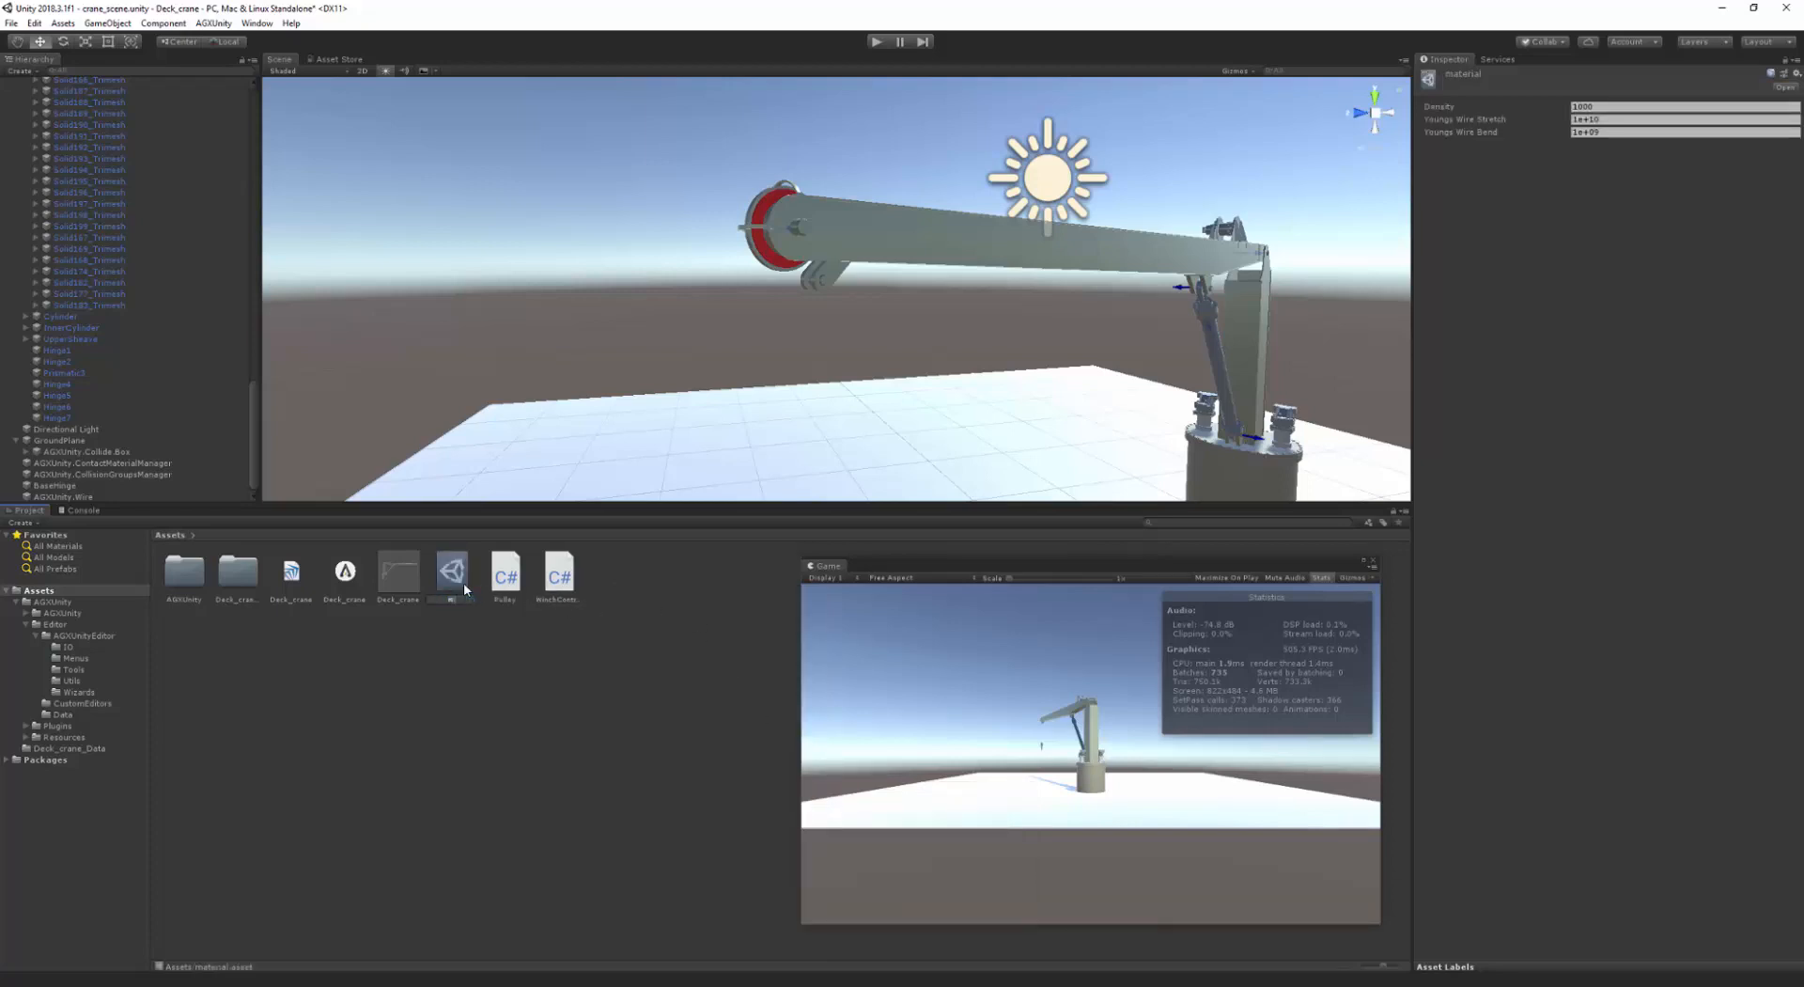
type("WireMaterial")
key("Return")
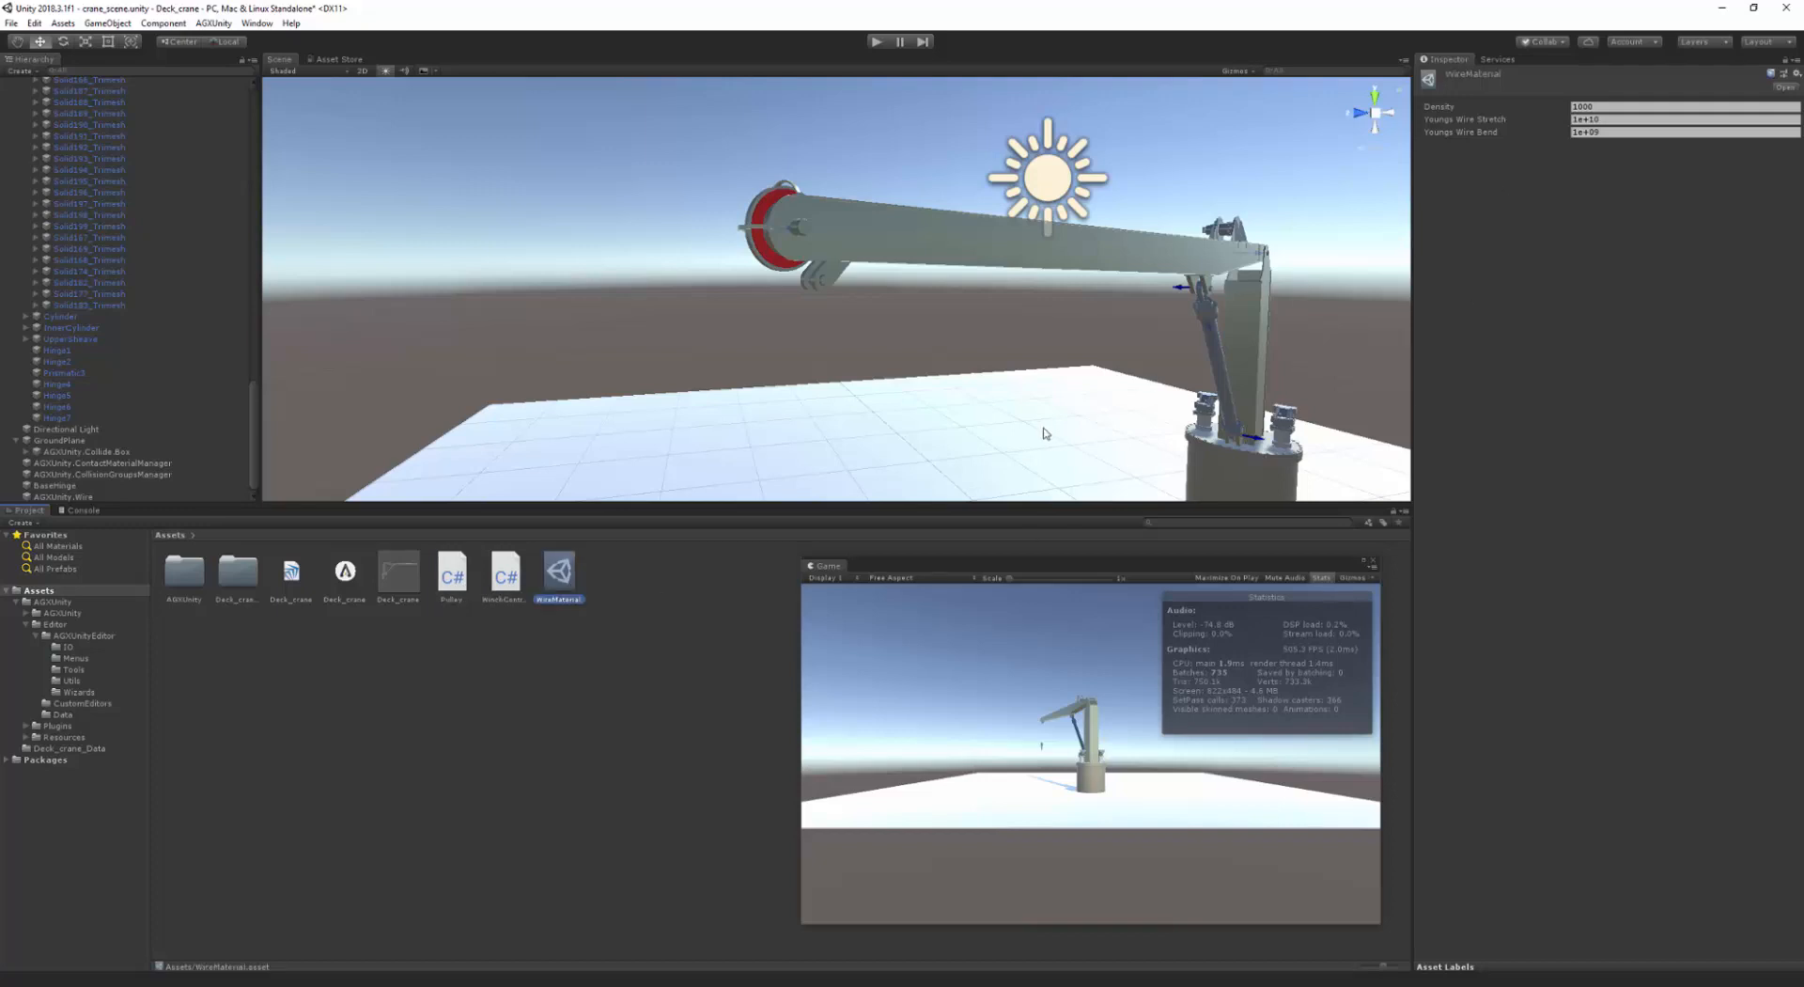
- Set the Youngs Wire Bend of WireMaterial to 1e+06
left_click(1648, 133)
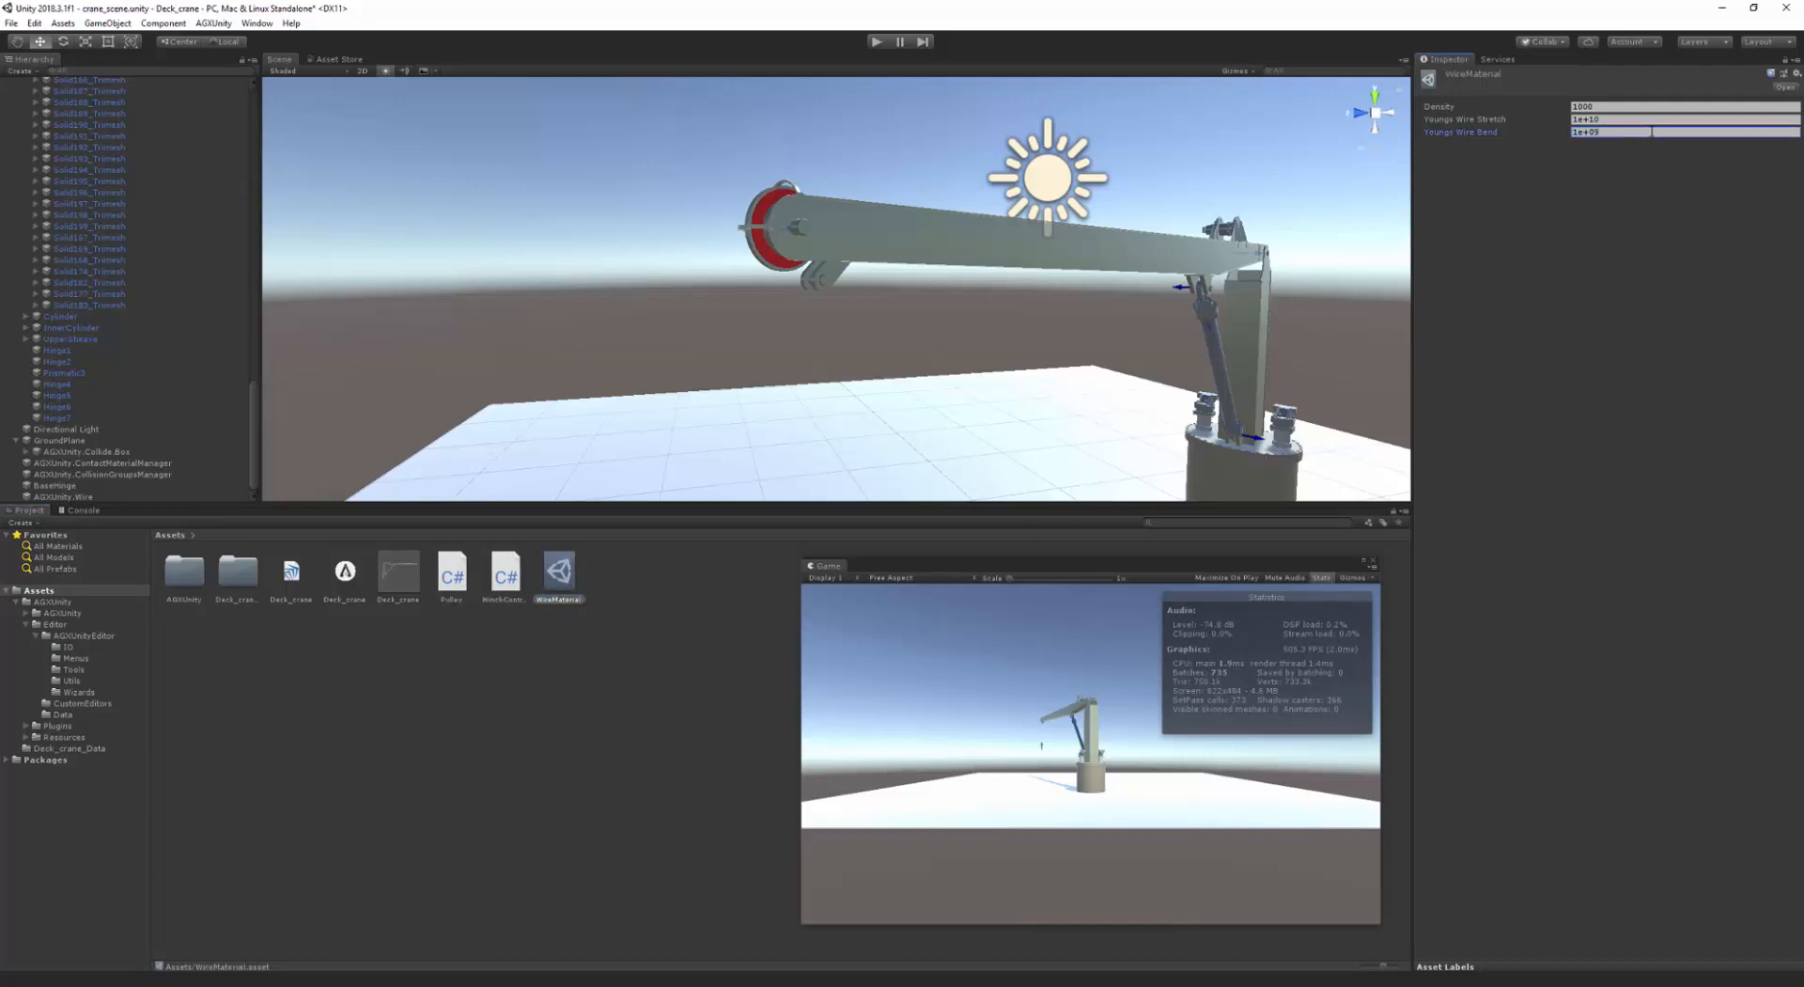
type("1e+06")
key("Return")
left_click(1651, 132)
- Assign WireMaterial as the shape material of the AGXUnity.Wire object
left_click(104, 496)
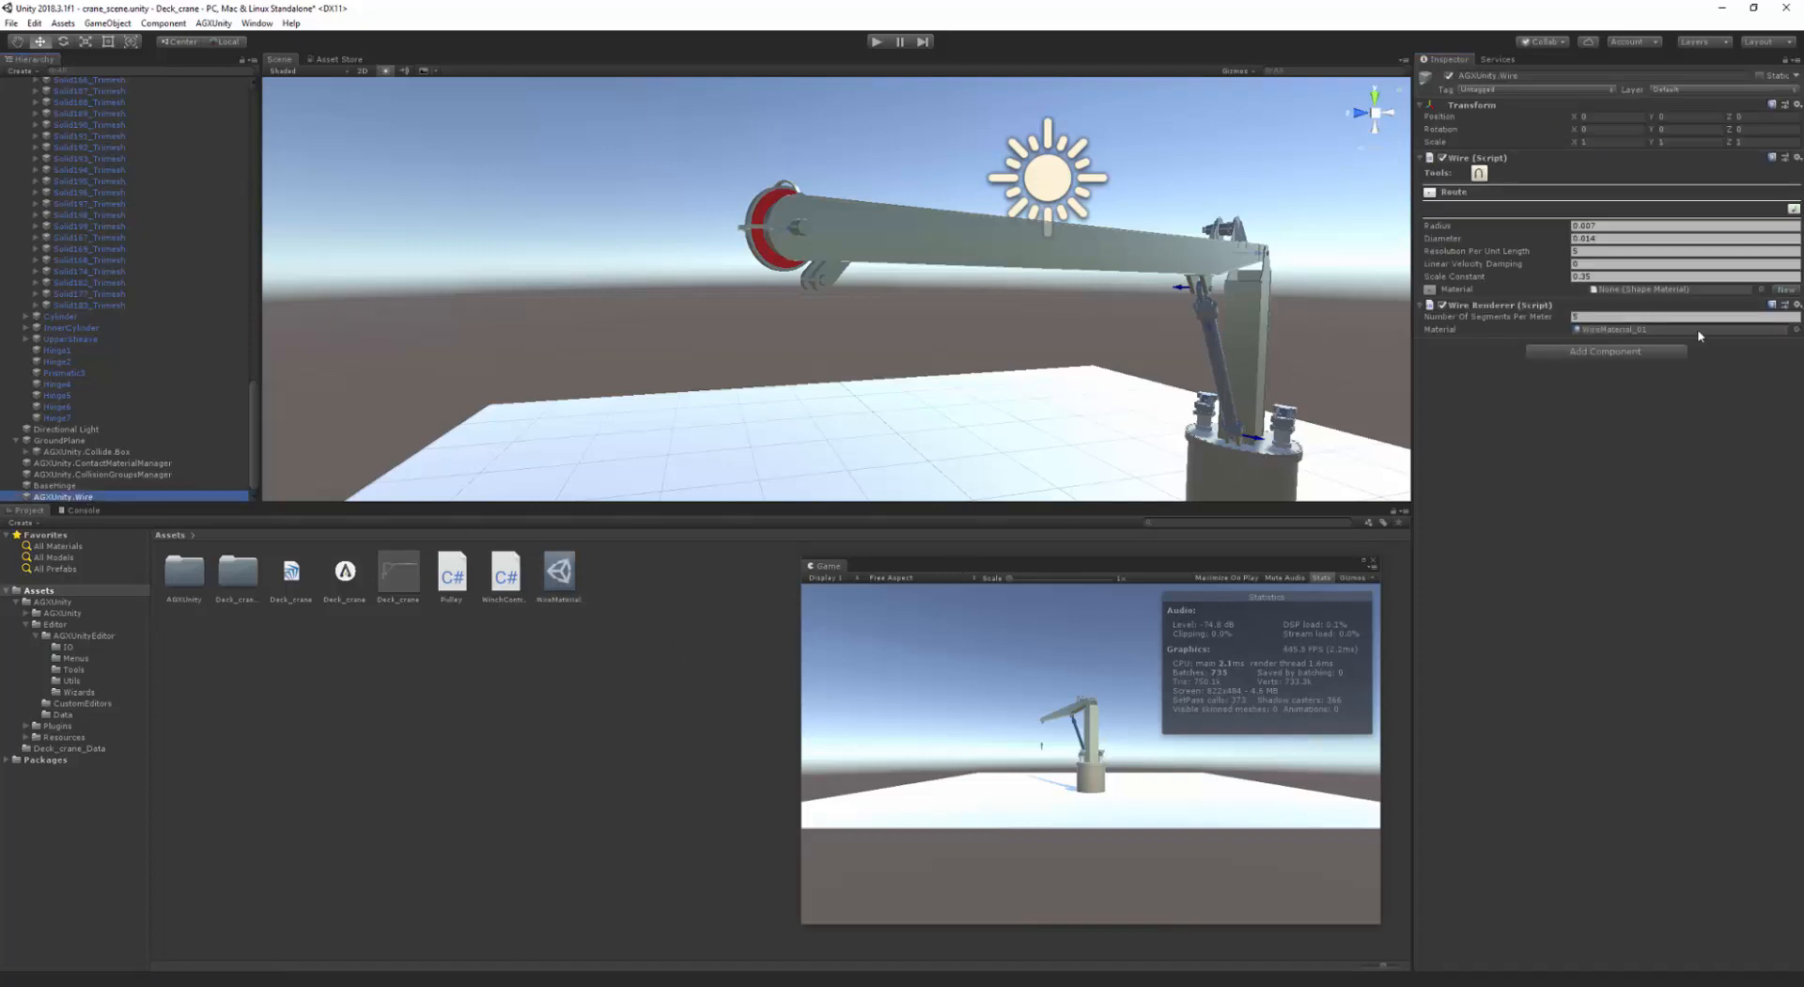
left_click(1762, 289)
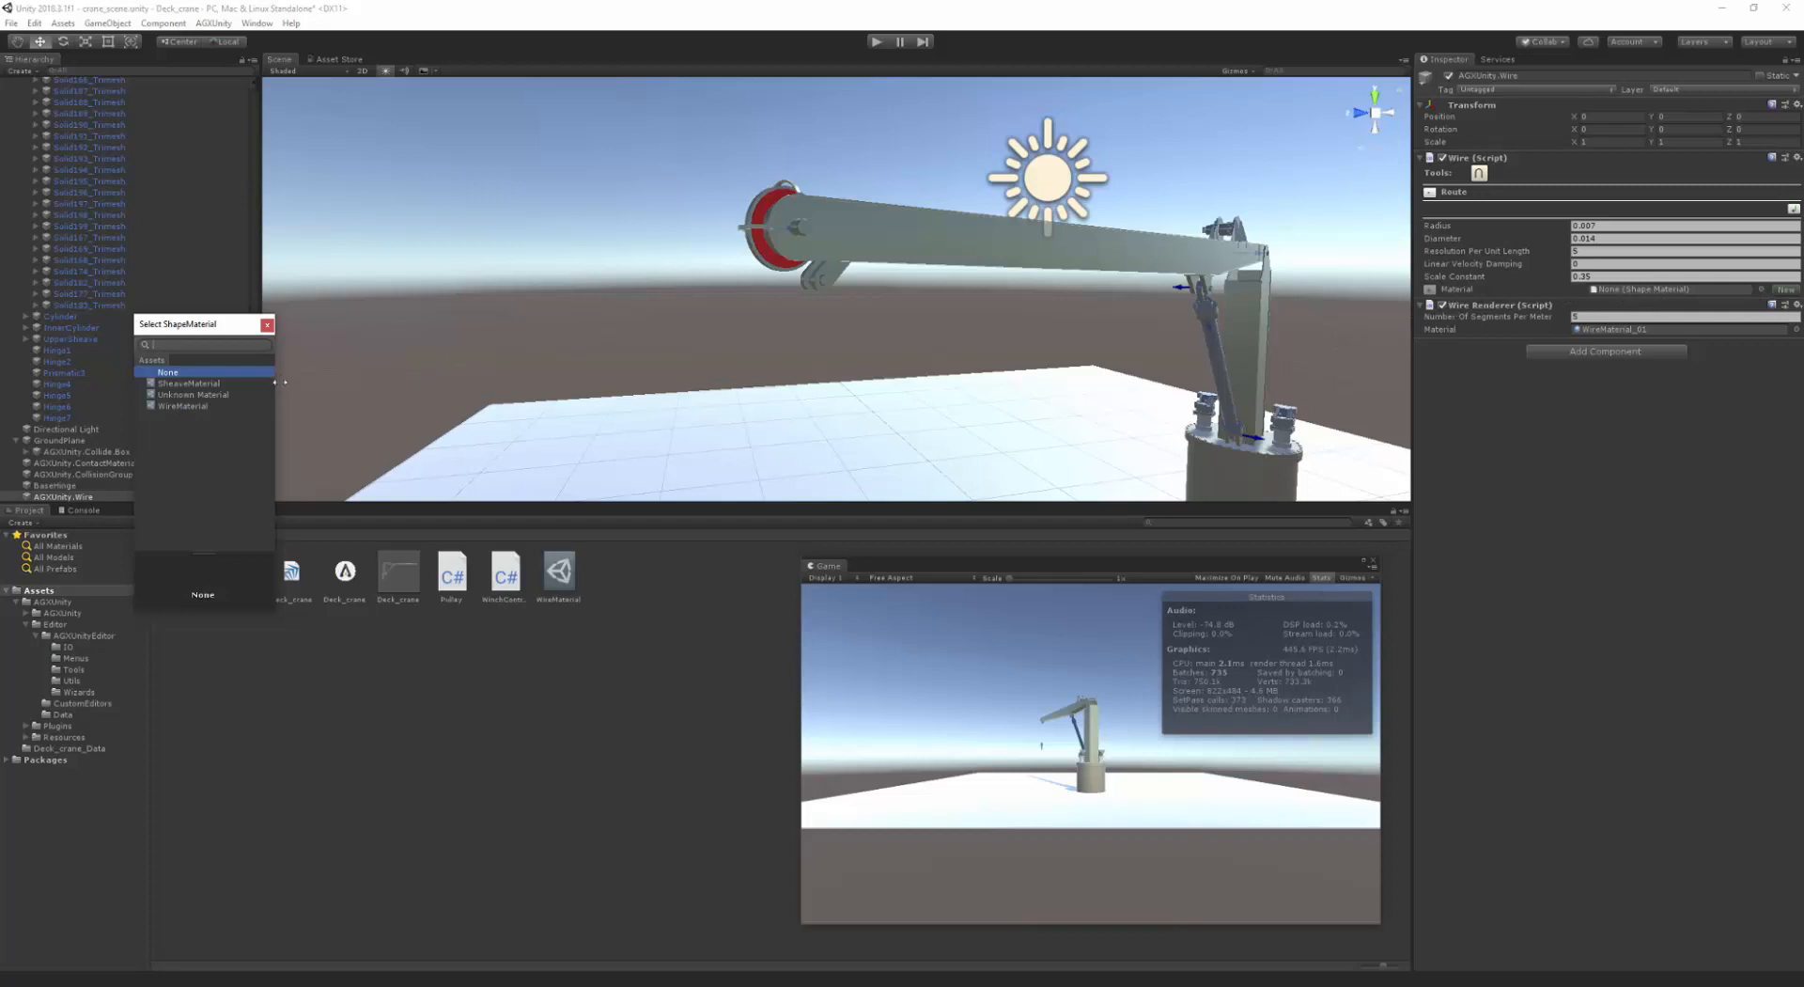
left_click(194, 407)
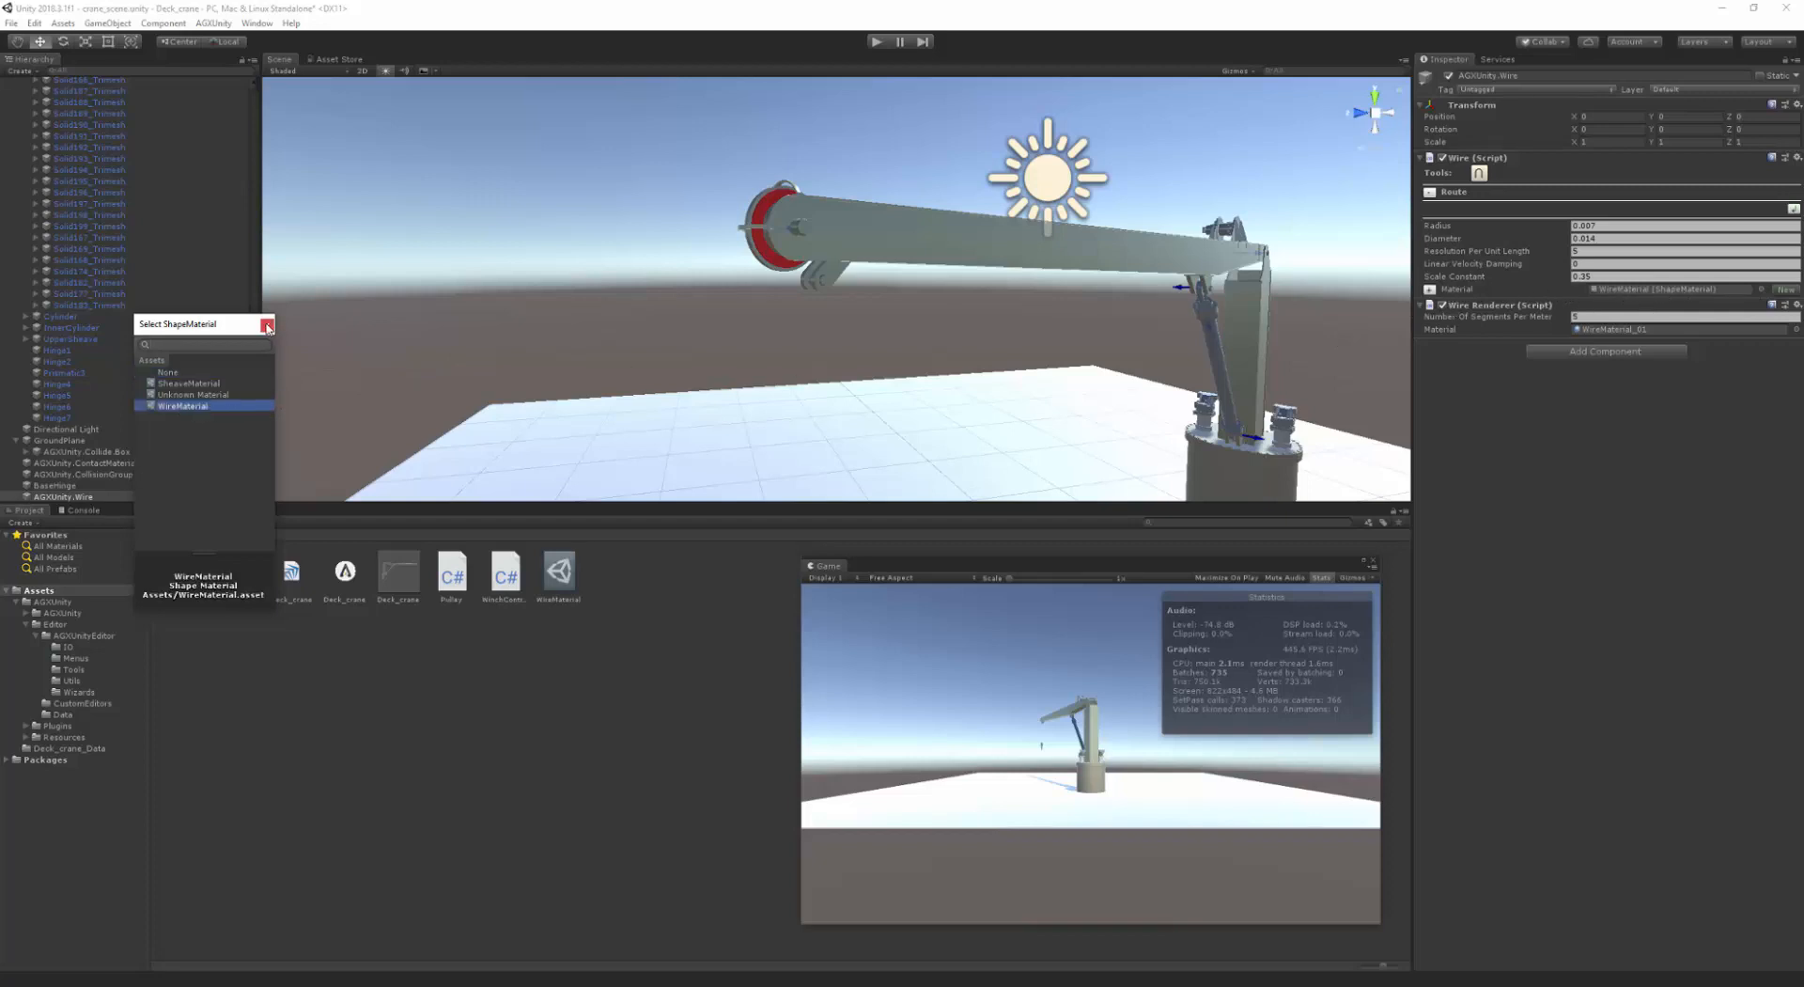
left_click(267, 325)
- Create an AGXUnity contact material asset named WireSheaveContactMaterial in the Assets folder
middle_click_drag(810, 322, 781, 314)
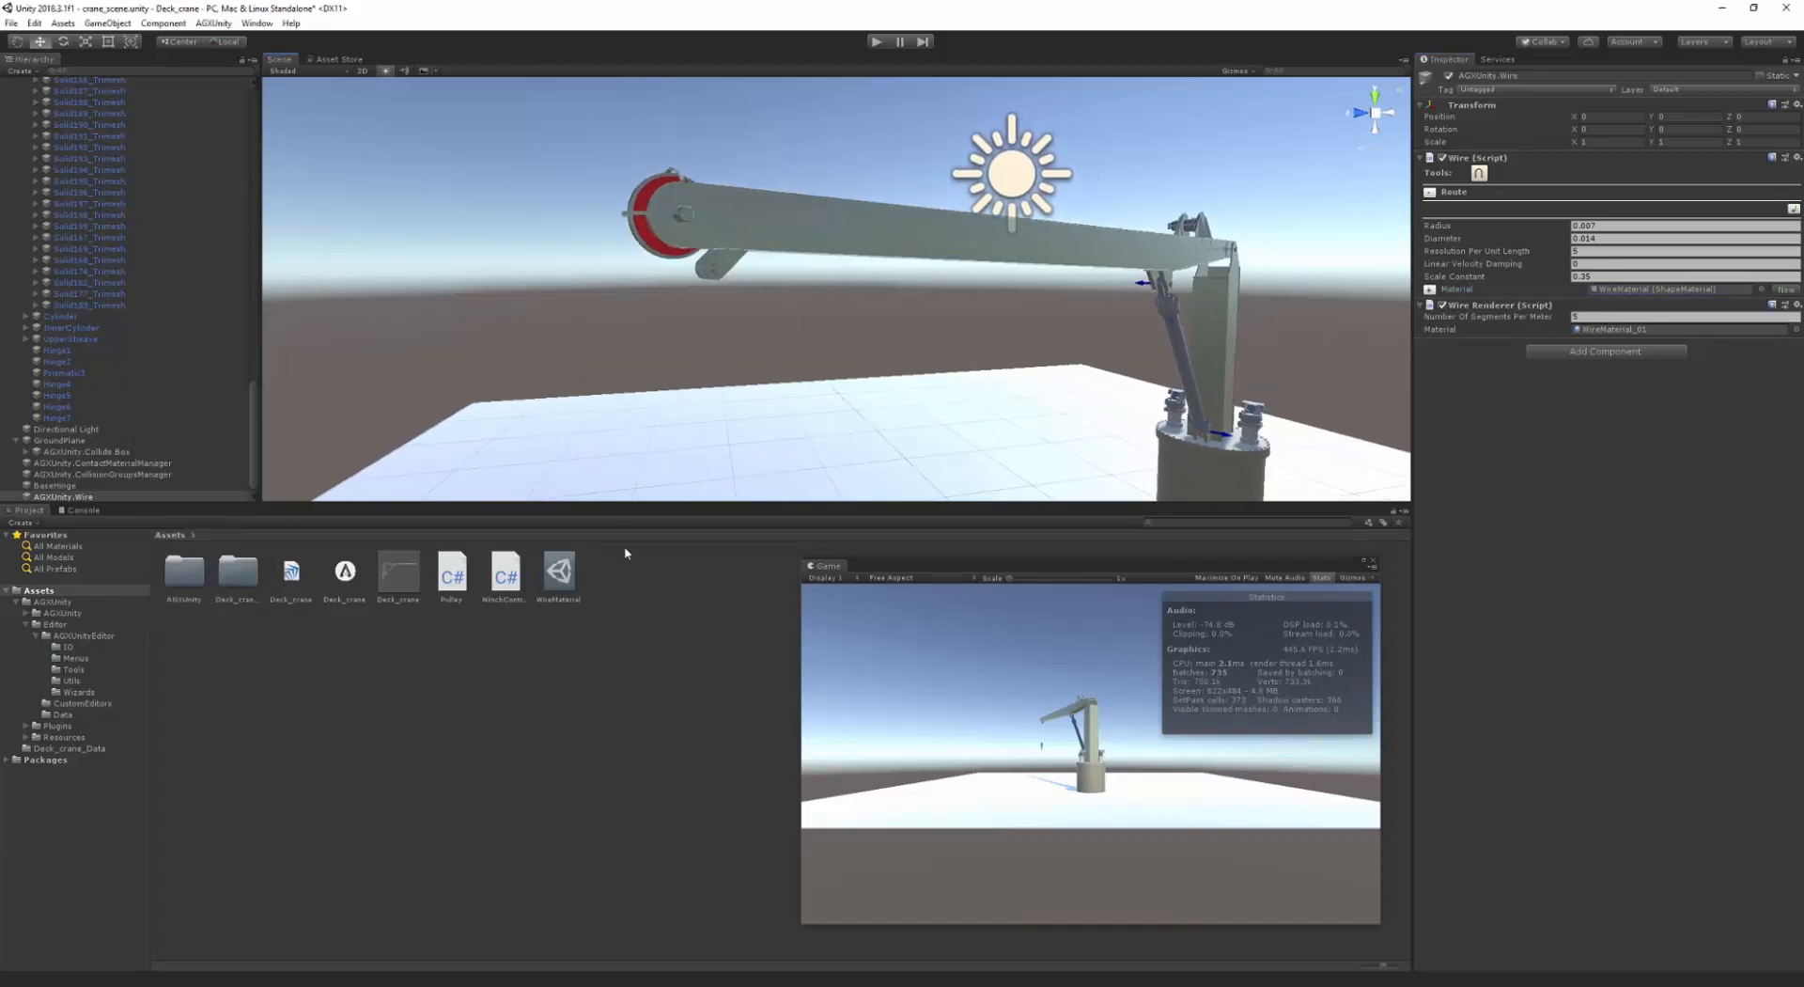
right_click(646, 579)
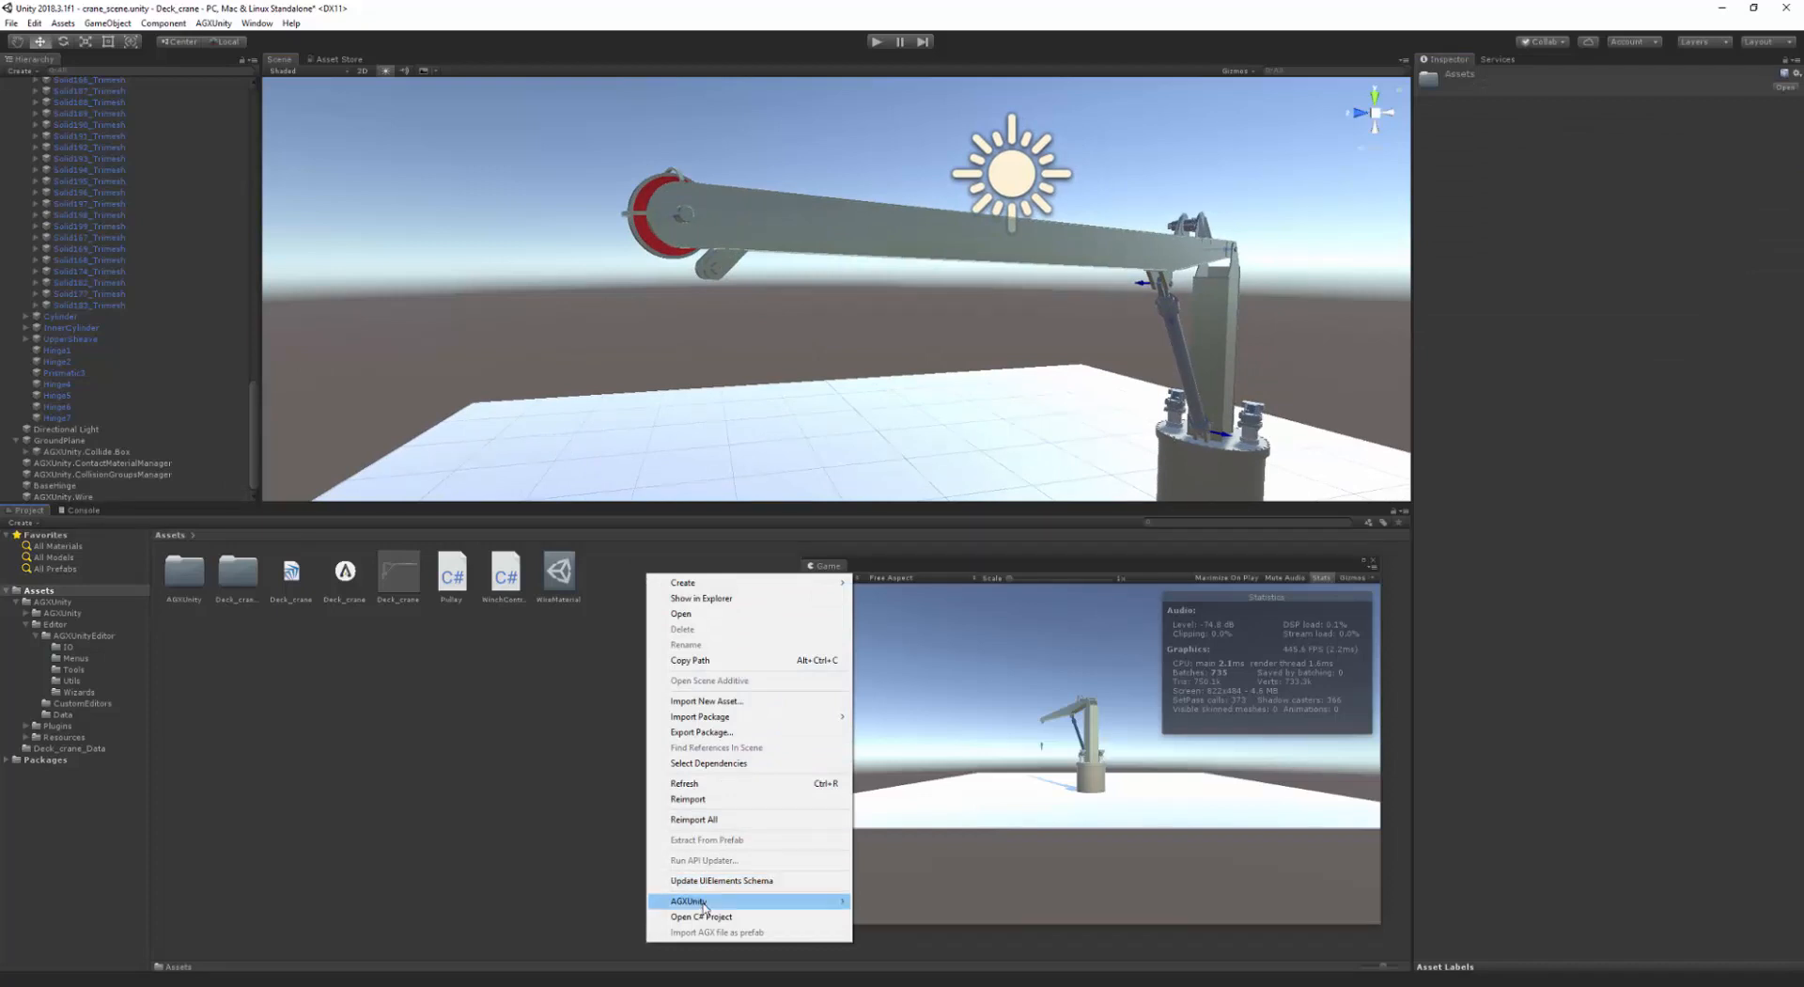
mouse_move(798, 899)
left_click(904, 808)
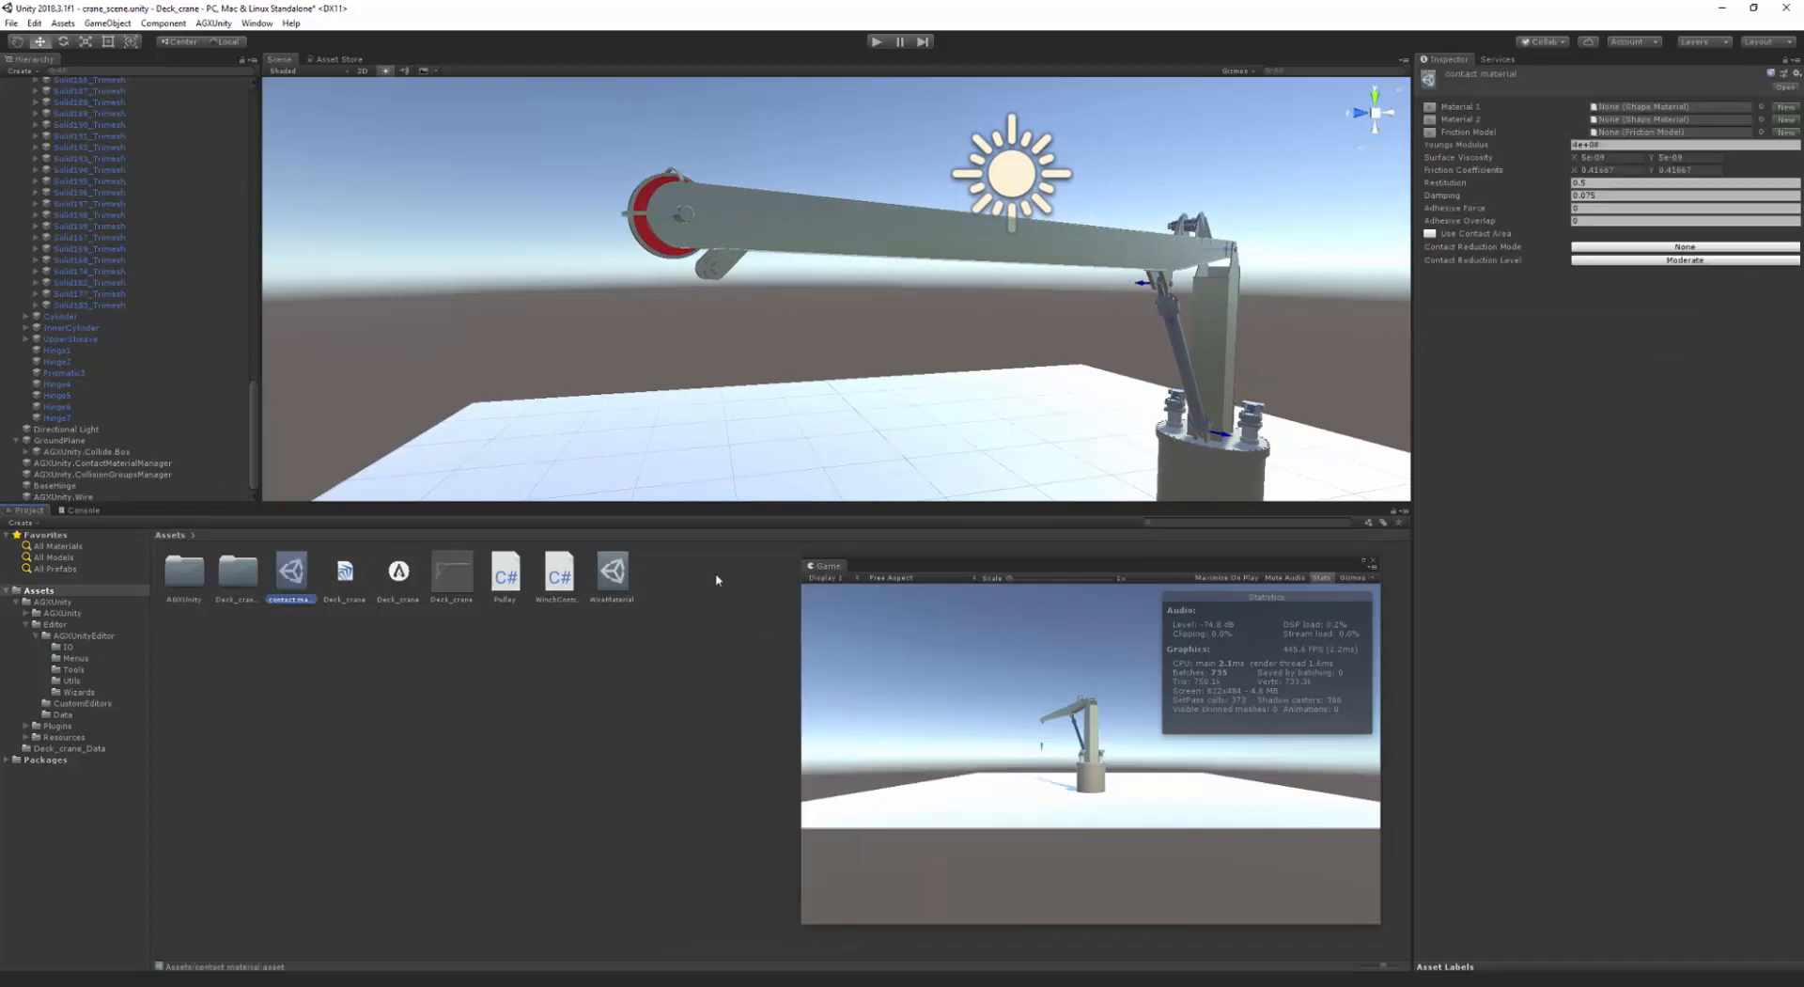
left_click(292, 580)
type("WireSheavalontactMat")
type("erial")
key("Return")
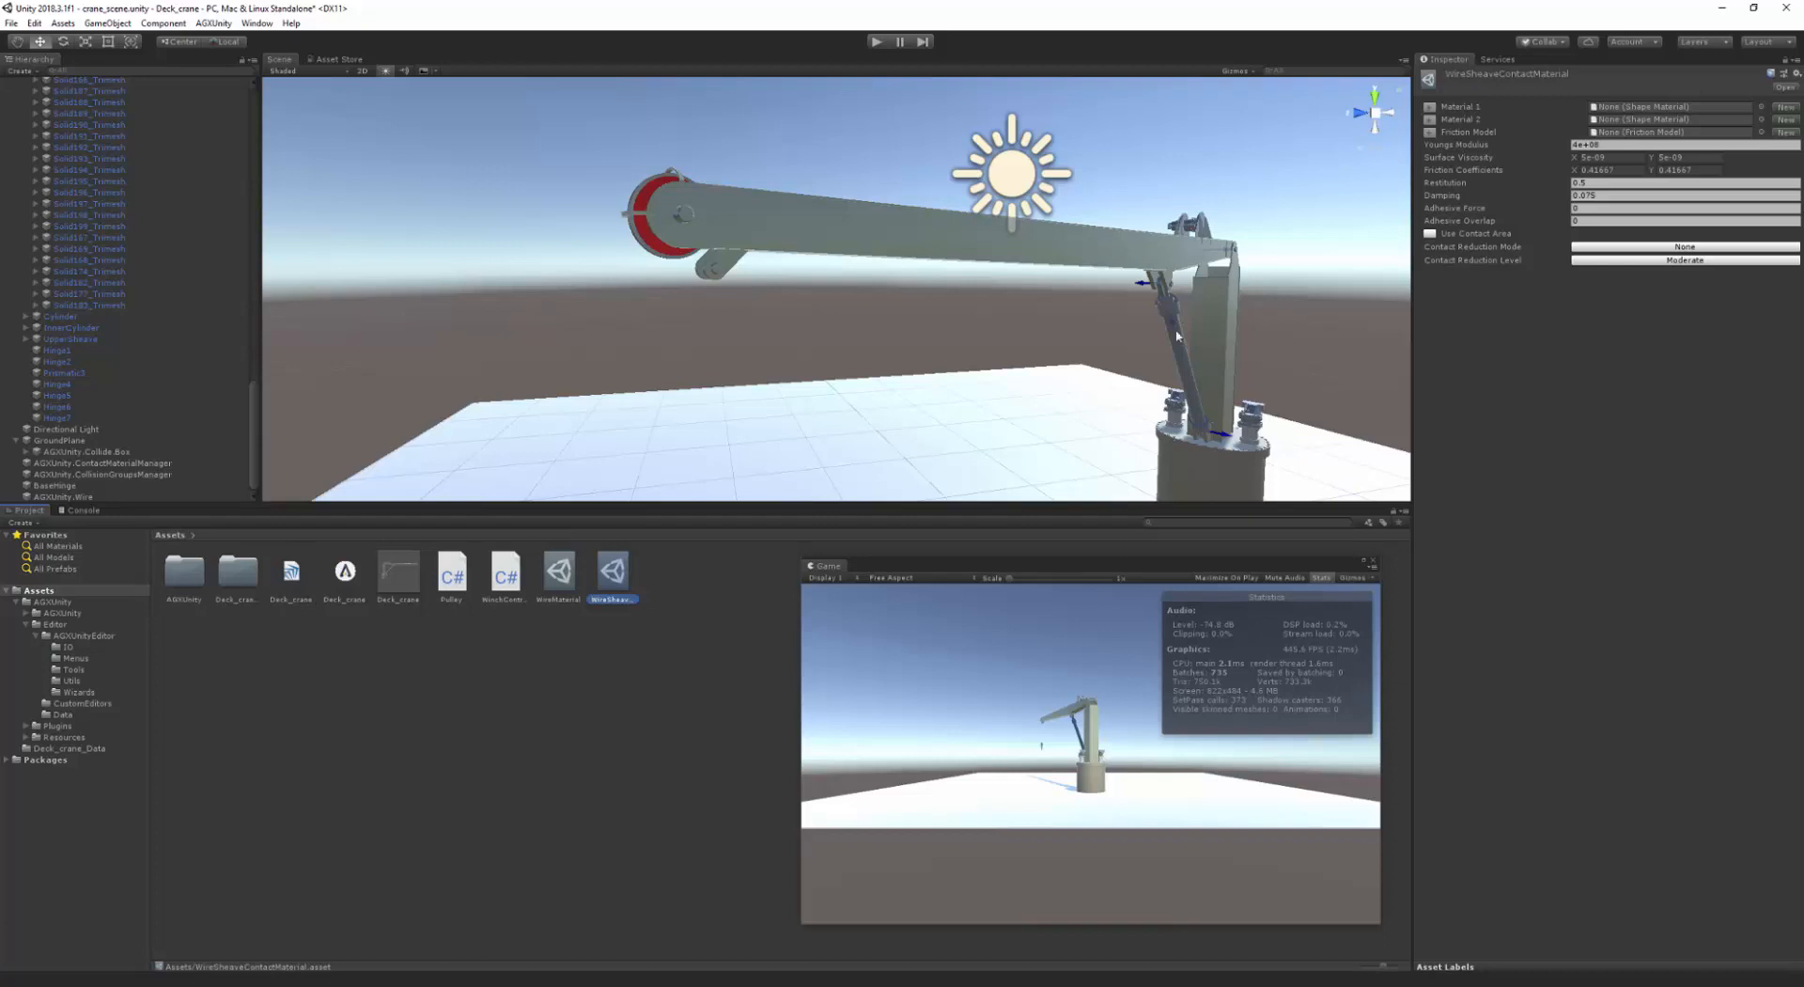
- Assign SheaveMaterial as Material 1 and WireMaterial as Material 2 of the contact material
left_click(1761, 106)
key("Down")
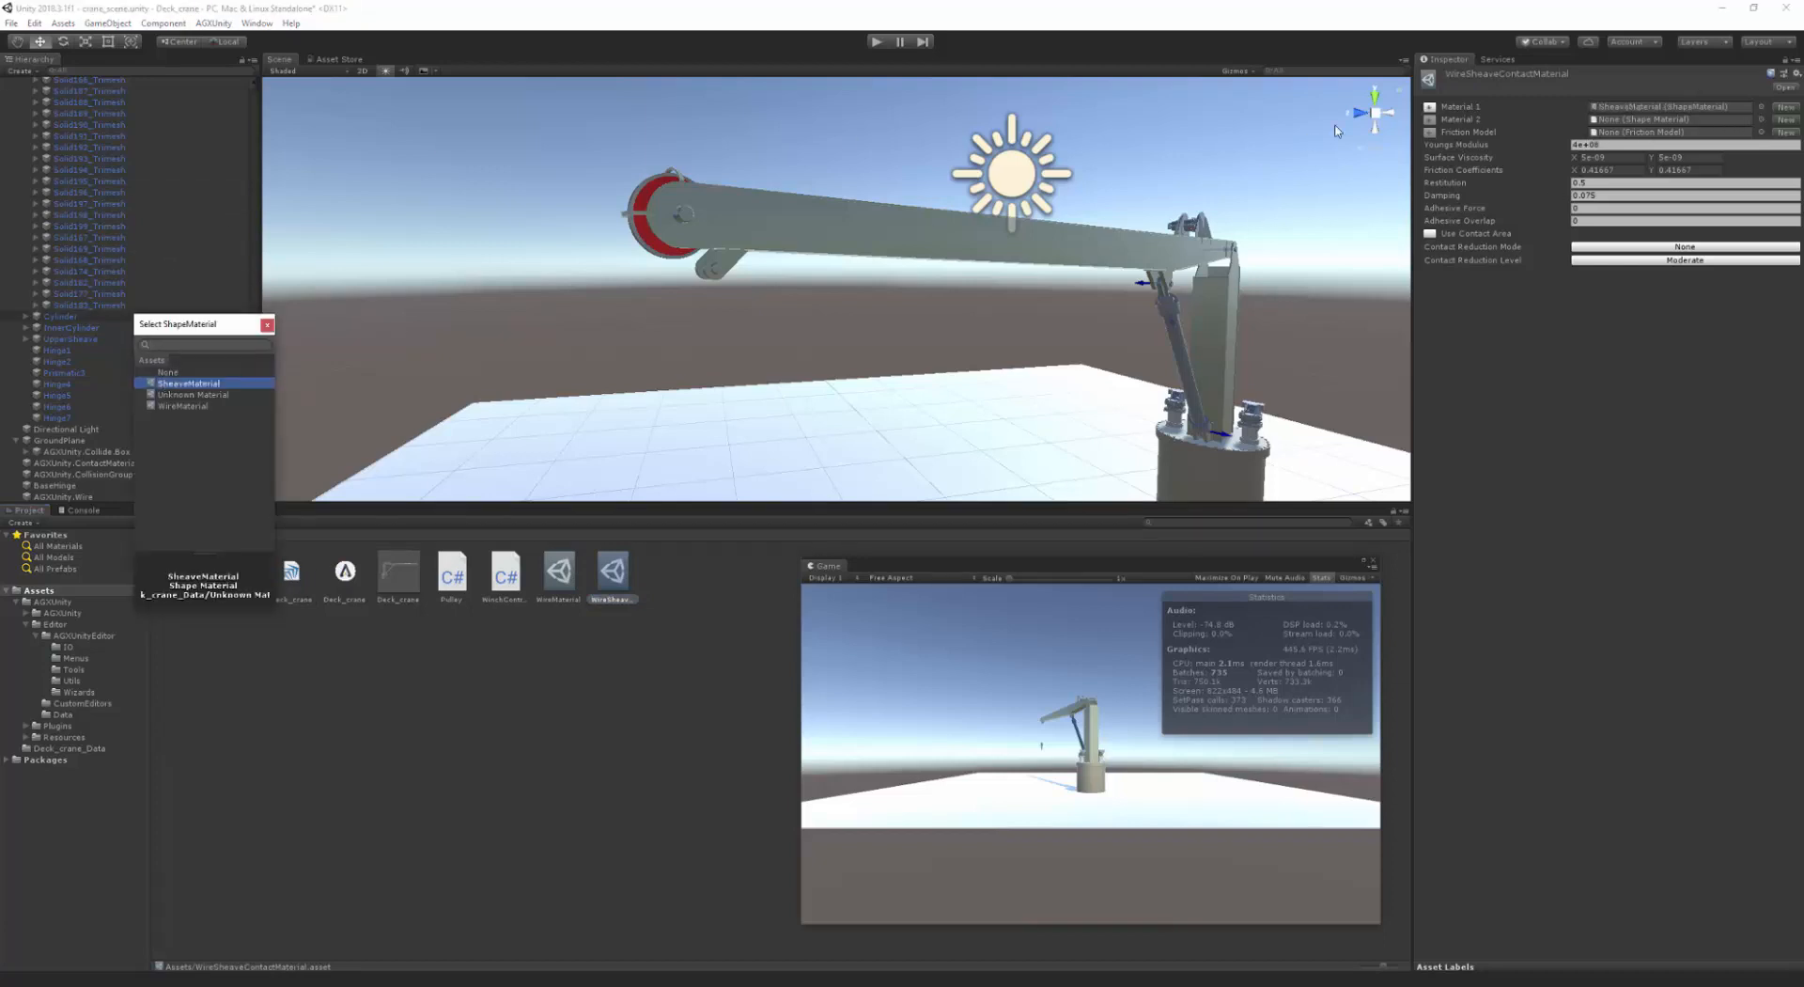
left_click(1762, 120)
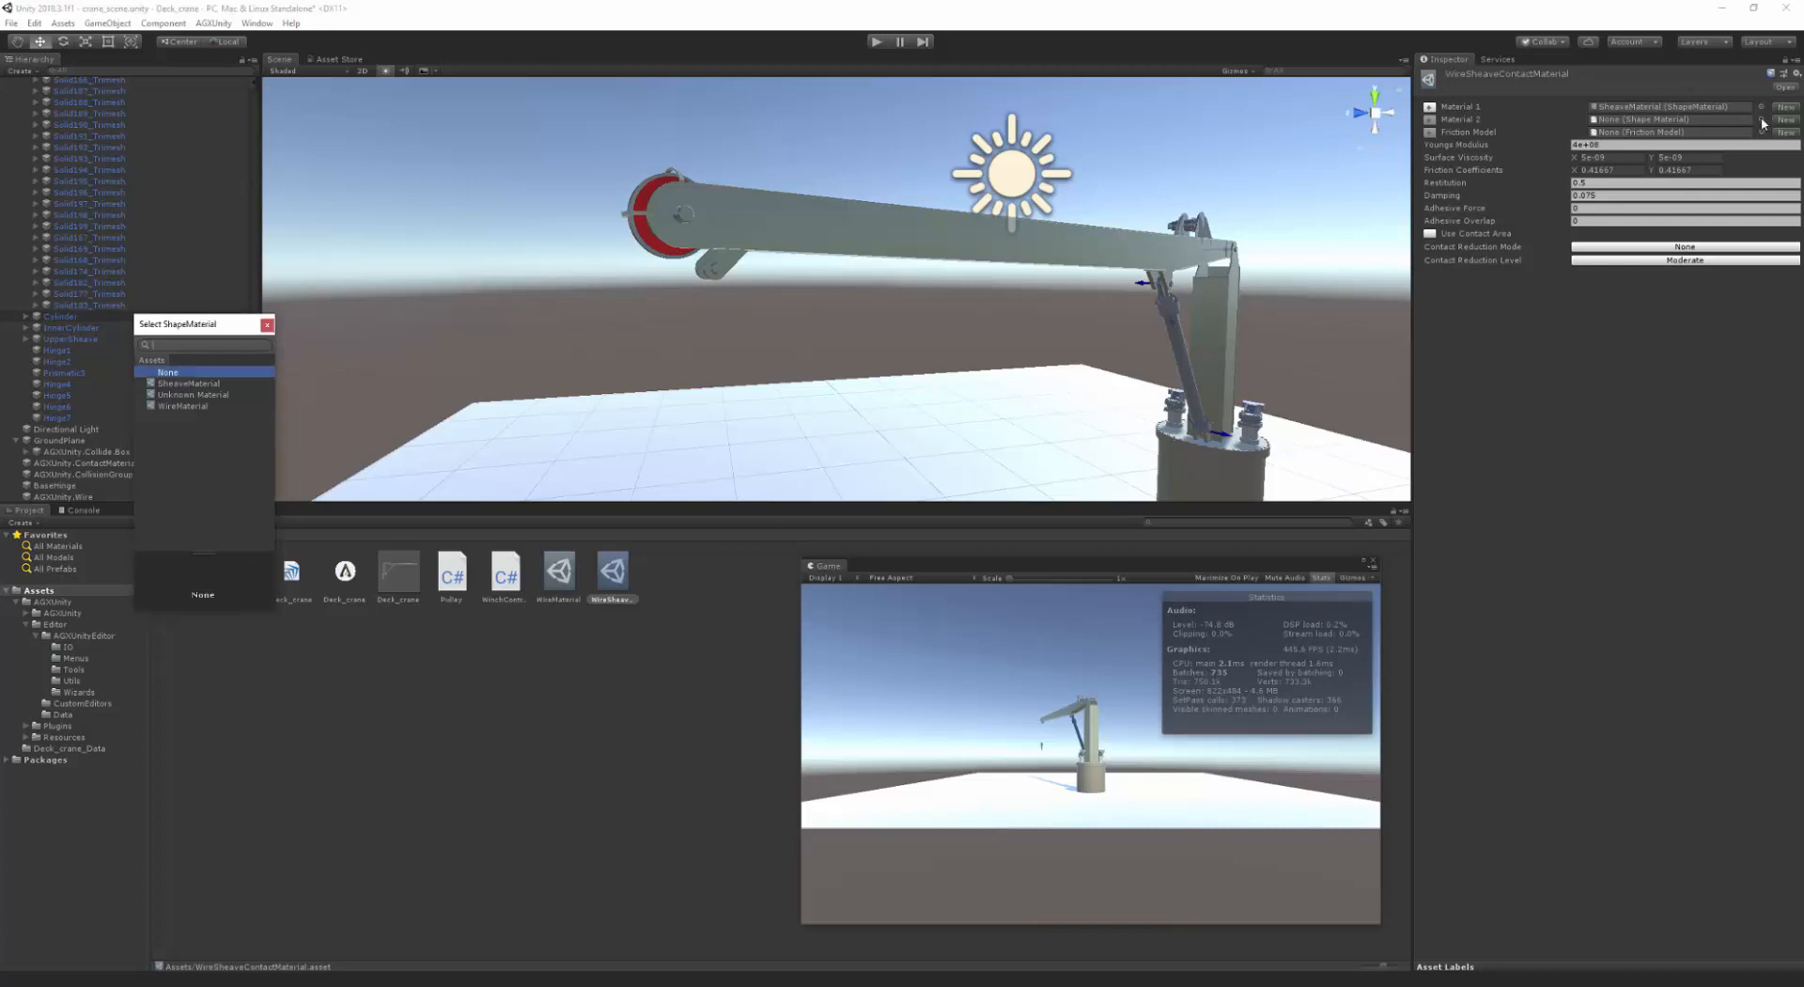
left_click(185, 406)
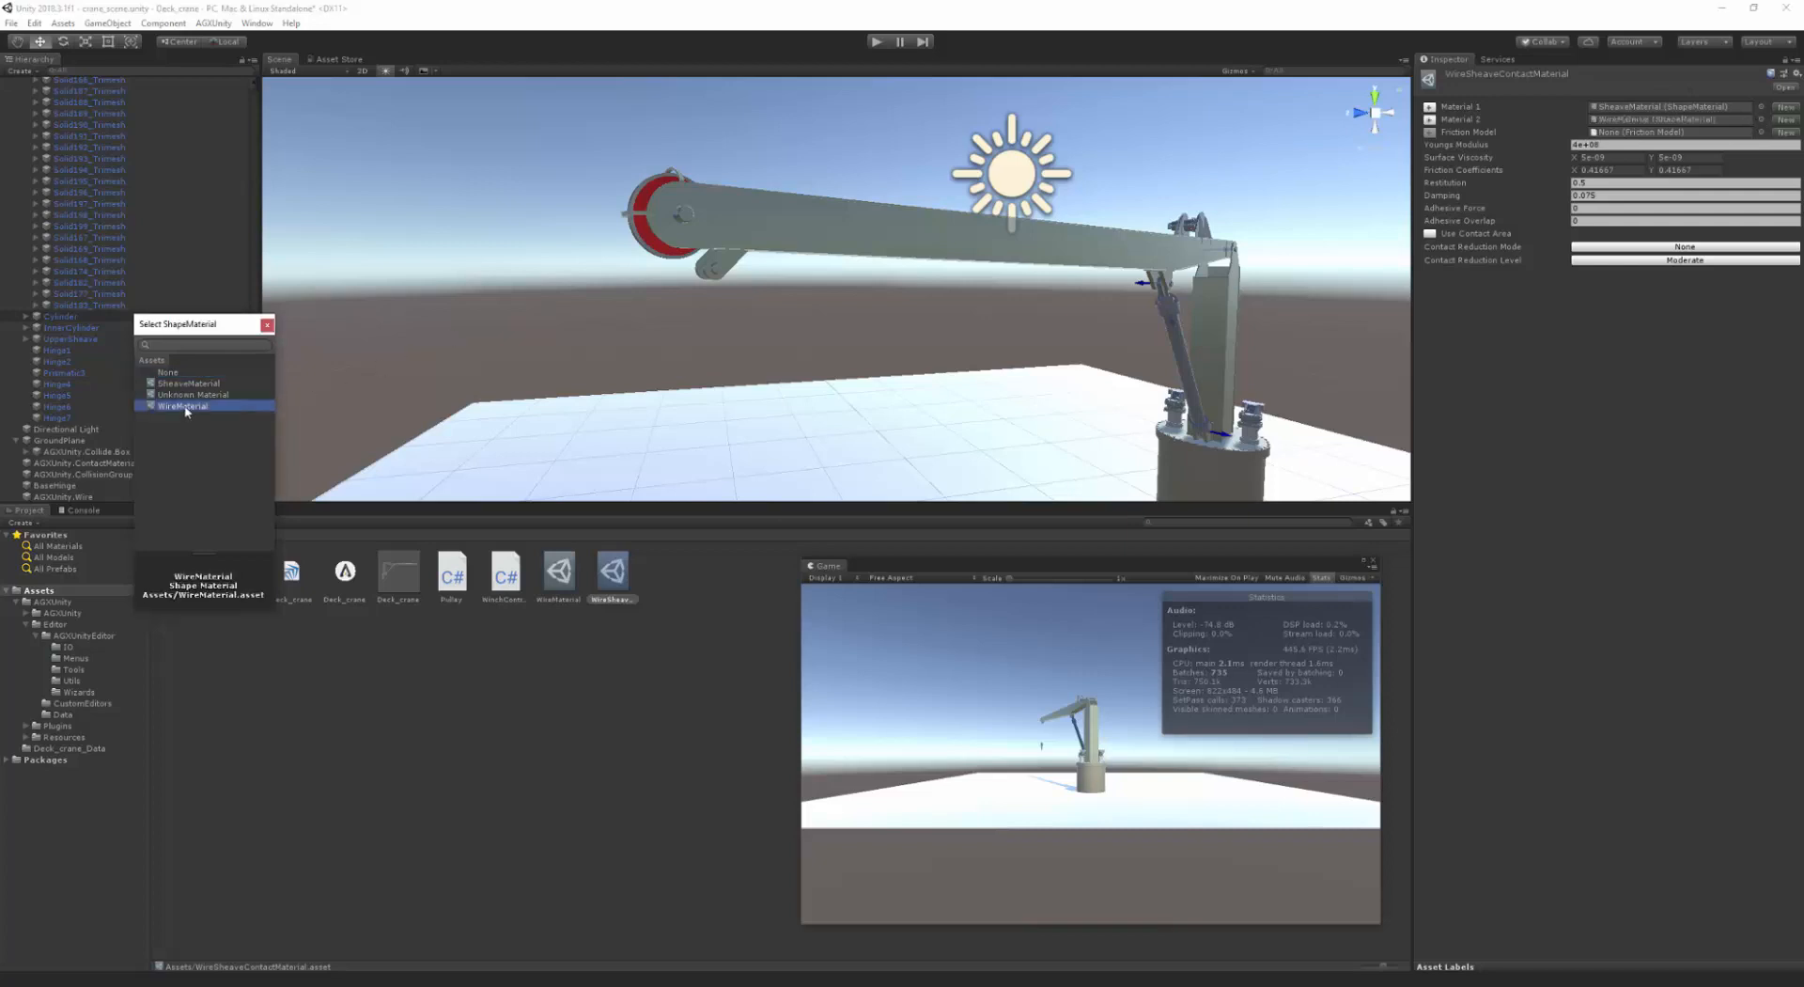
left_click(268, 326)
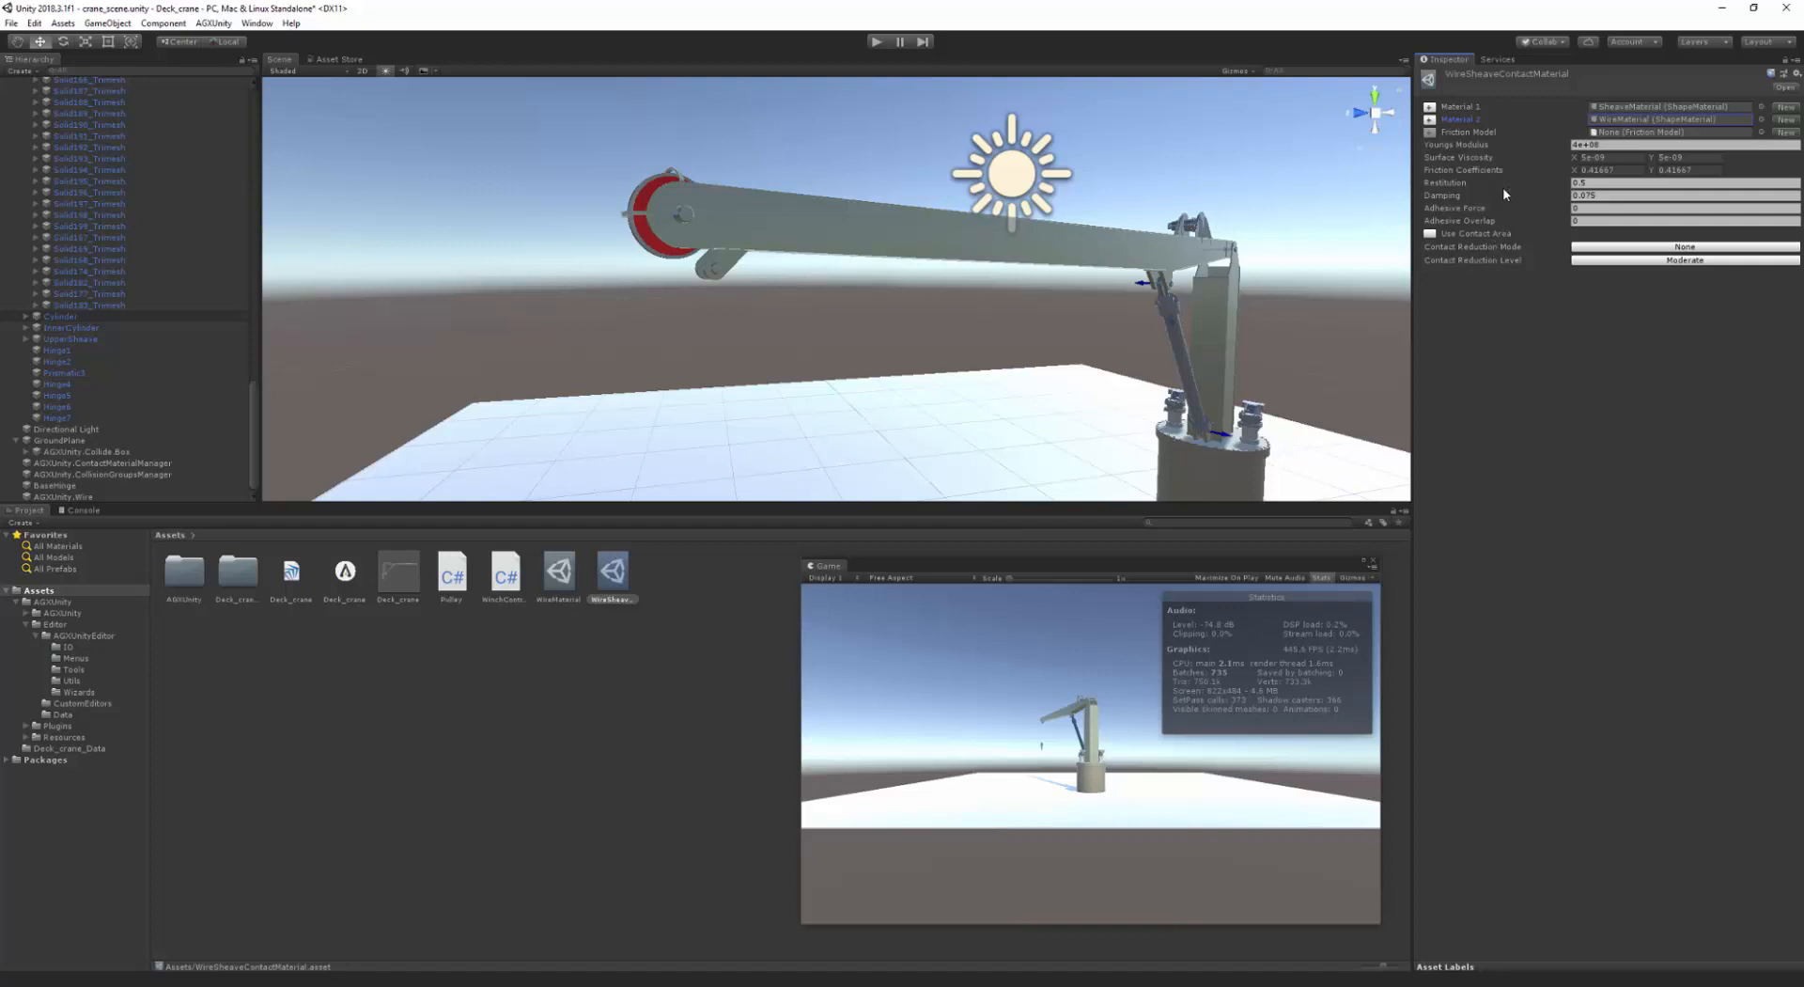
- Set the contact material's restitution to 0 and both friction coefficients to 0.7
left_click(1589, 184)
type("0")
left_click(1621, 169)
type("0")
left_click(1708, 171)
type("0")
left_click(1752, 354)
- Add a Body Fixed Node to the wire's route, attached to Solid153_Trimesh on the bracket beneath the crane arm's tip
middle_click_drag(656, 213, 801, 243)
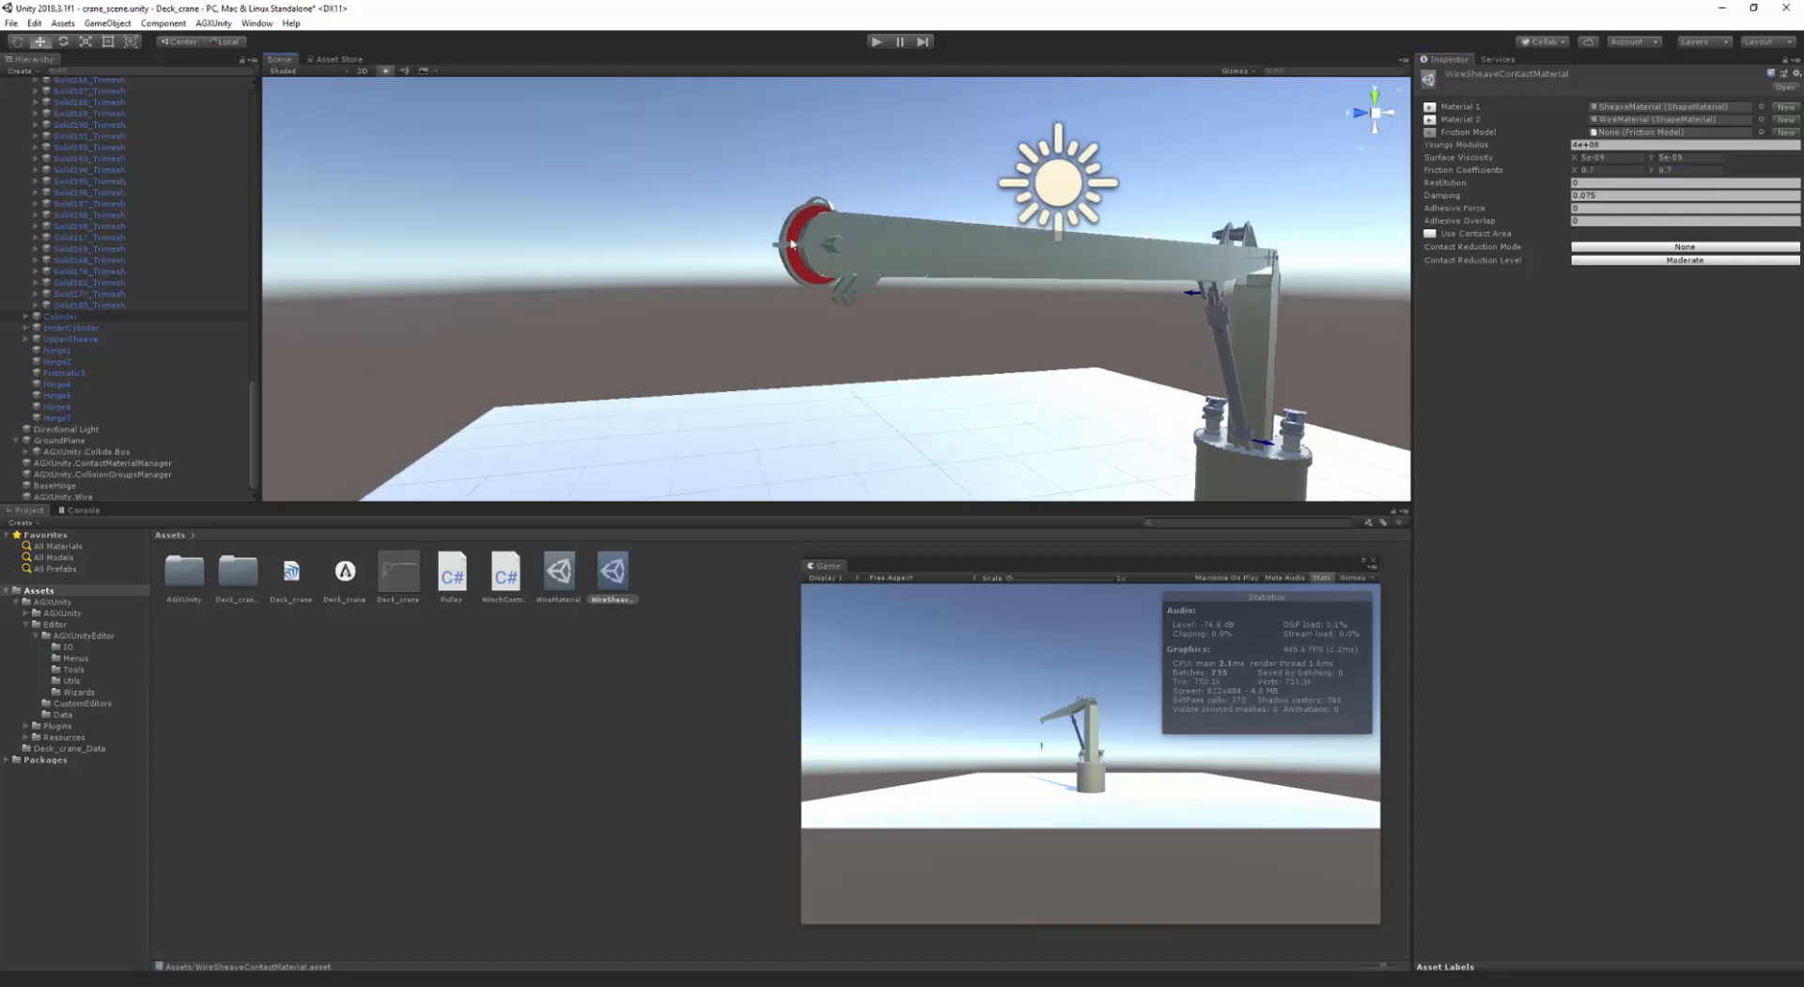
middle_click_drag(1005, 250, 1024, 197)
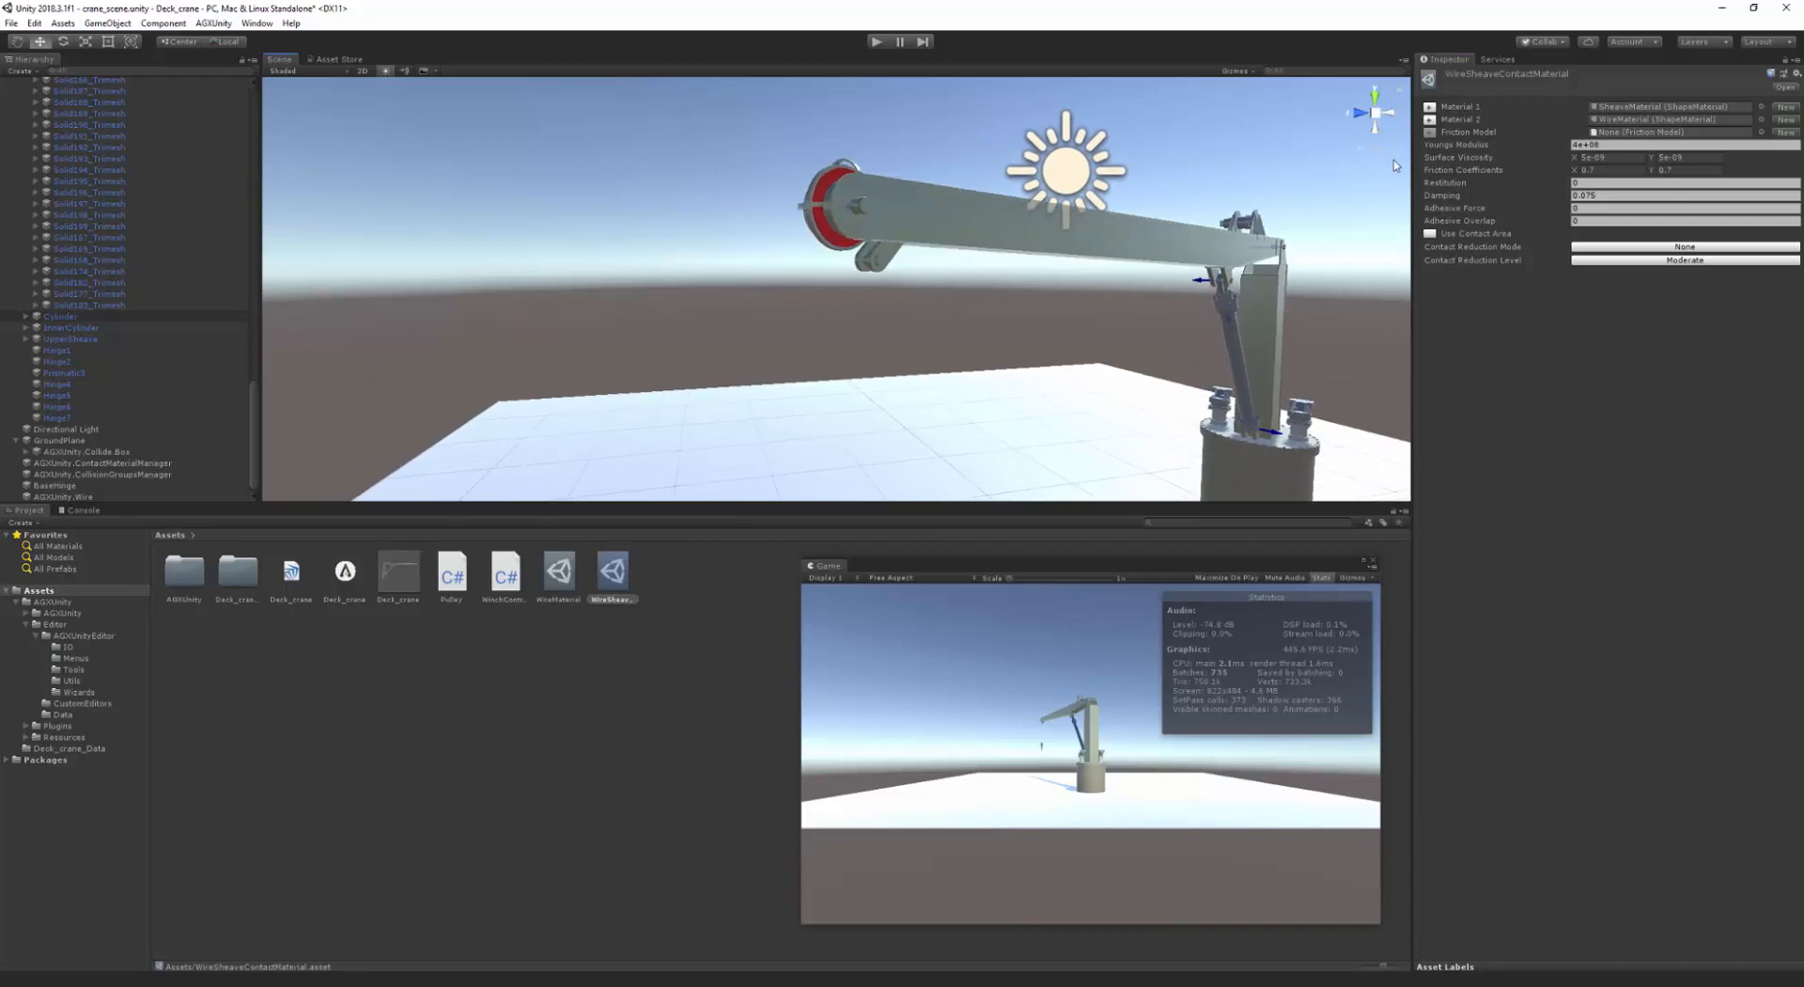
left_click(64, 496)
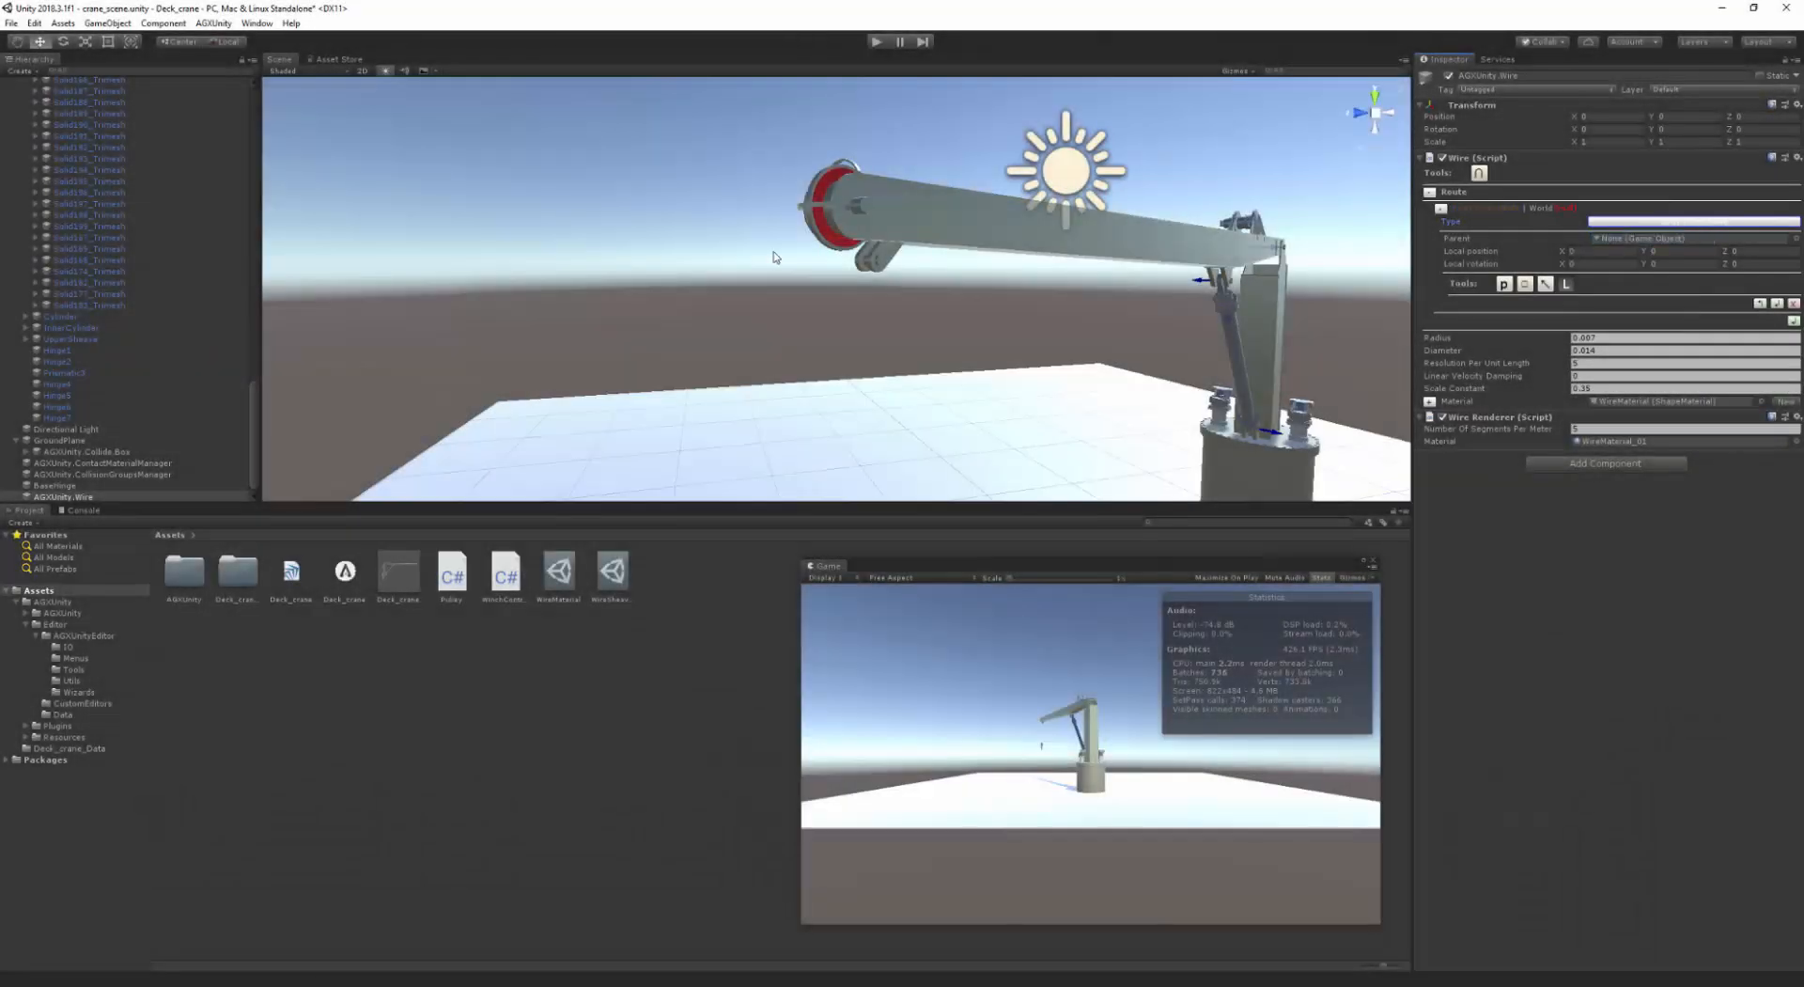
scroll(859, 277, "up", 3)
scroll(859, 278, "up", 4)
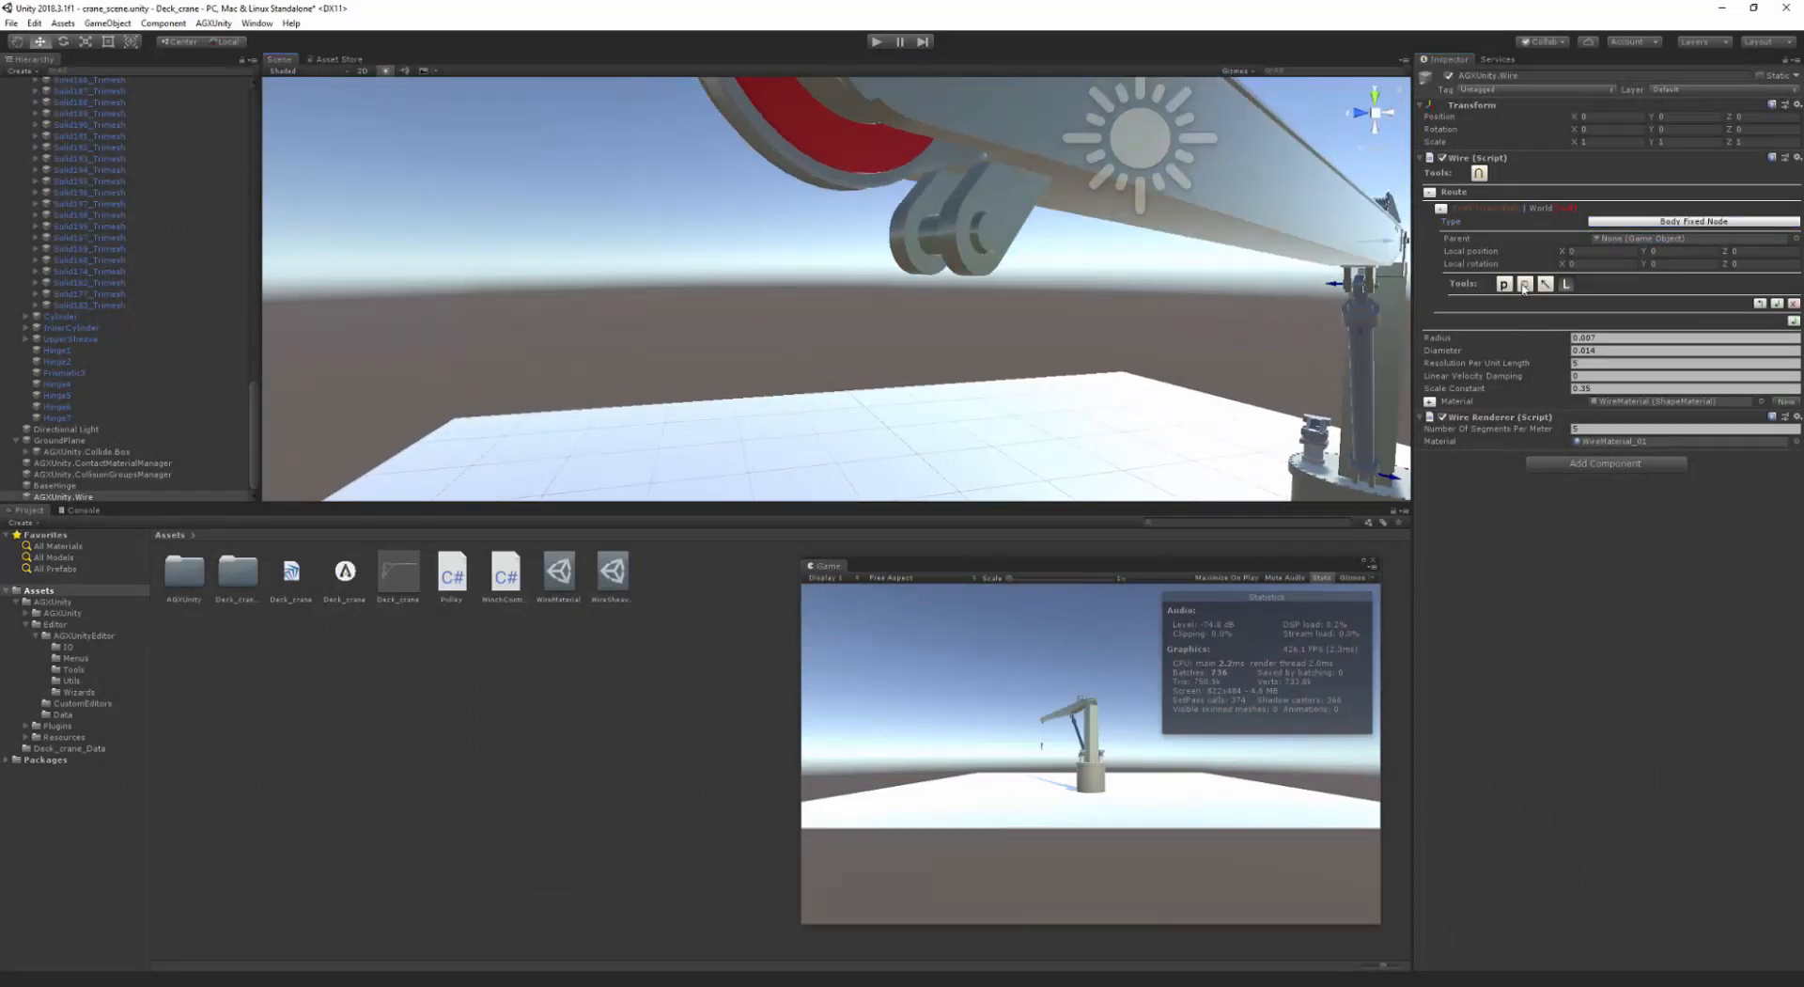
left_click(931, 245)
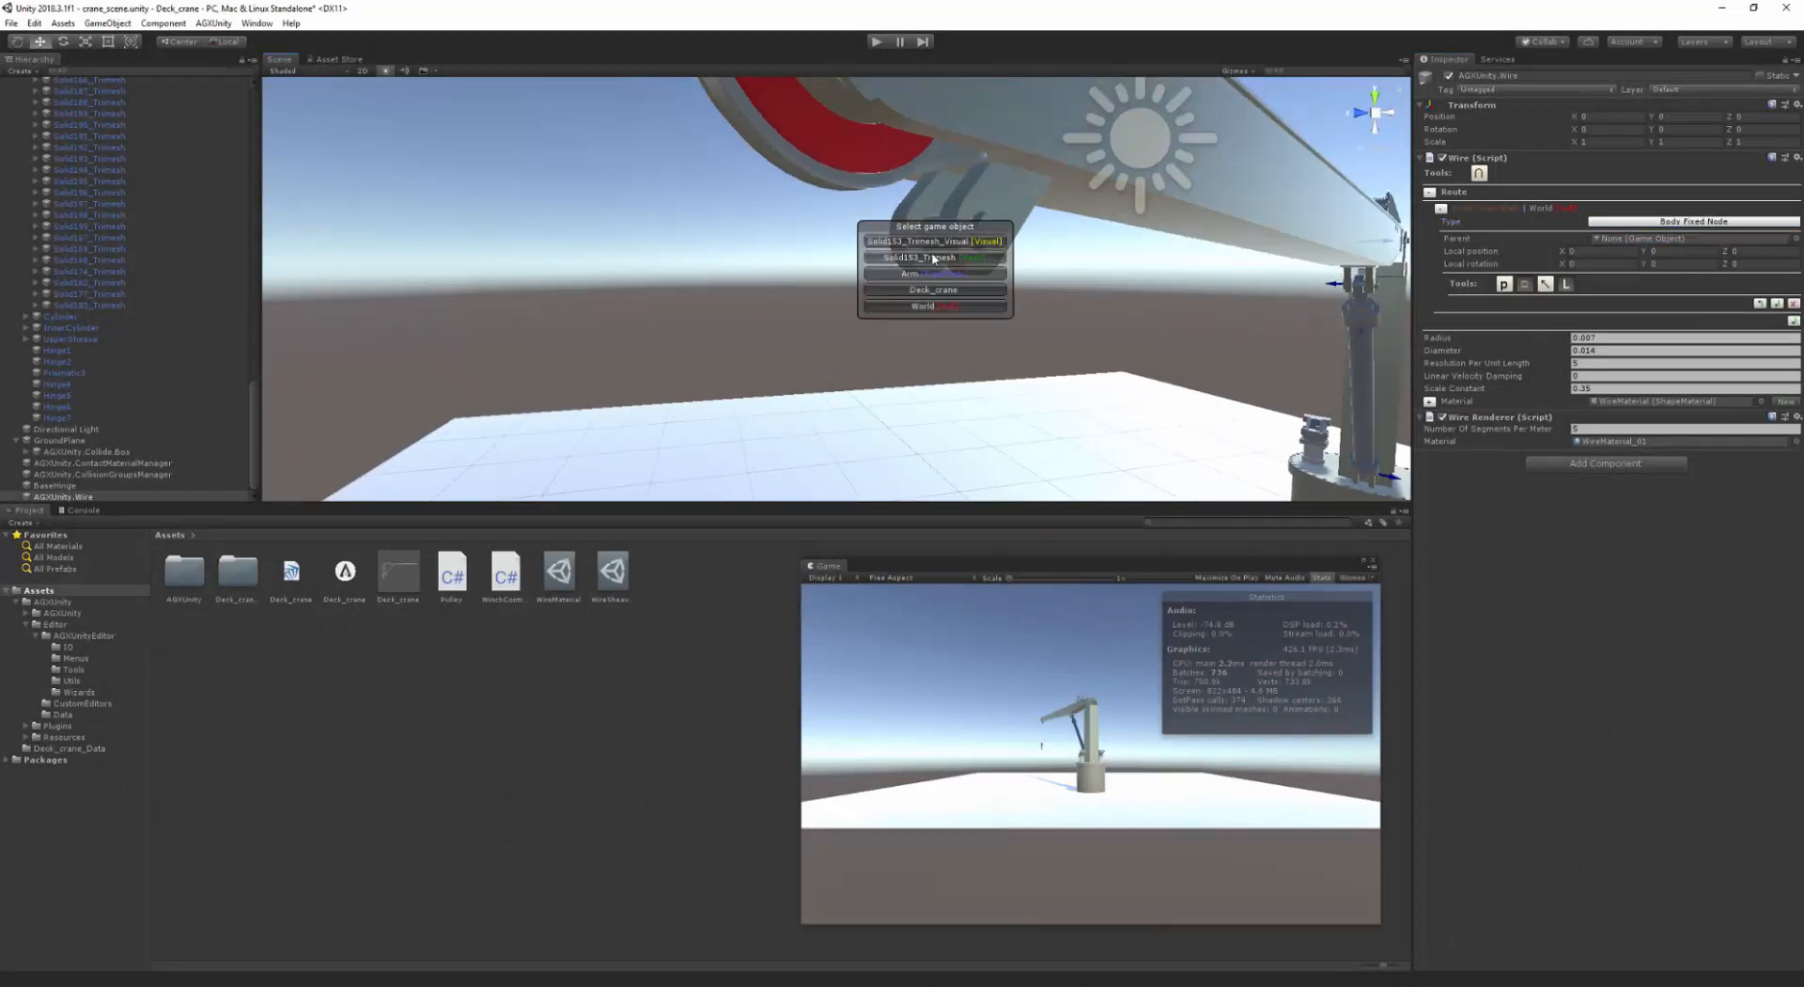
left_click(930, 242)
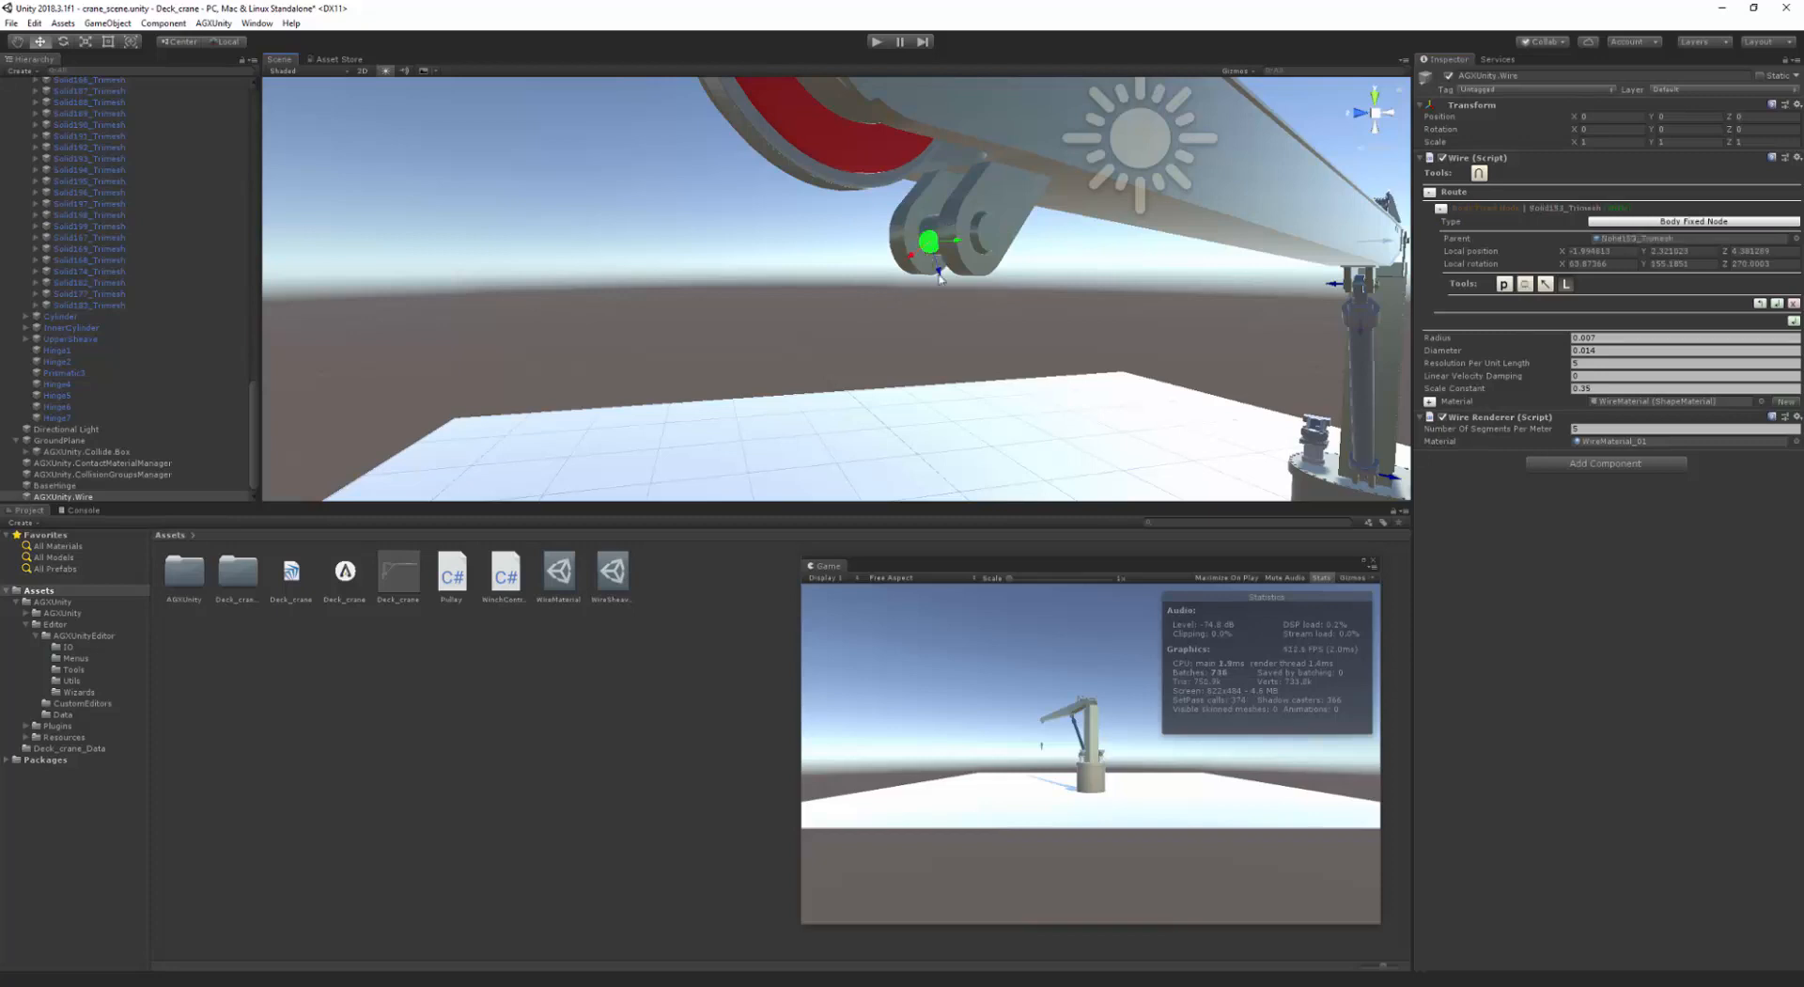
middle_click_drag(884, 346, 881, 343)
scroll(881, 343, "down", 2)
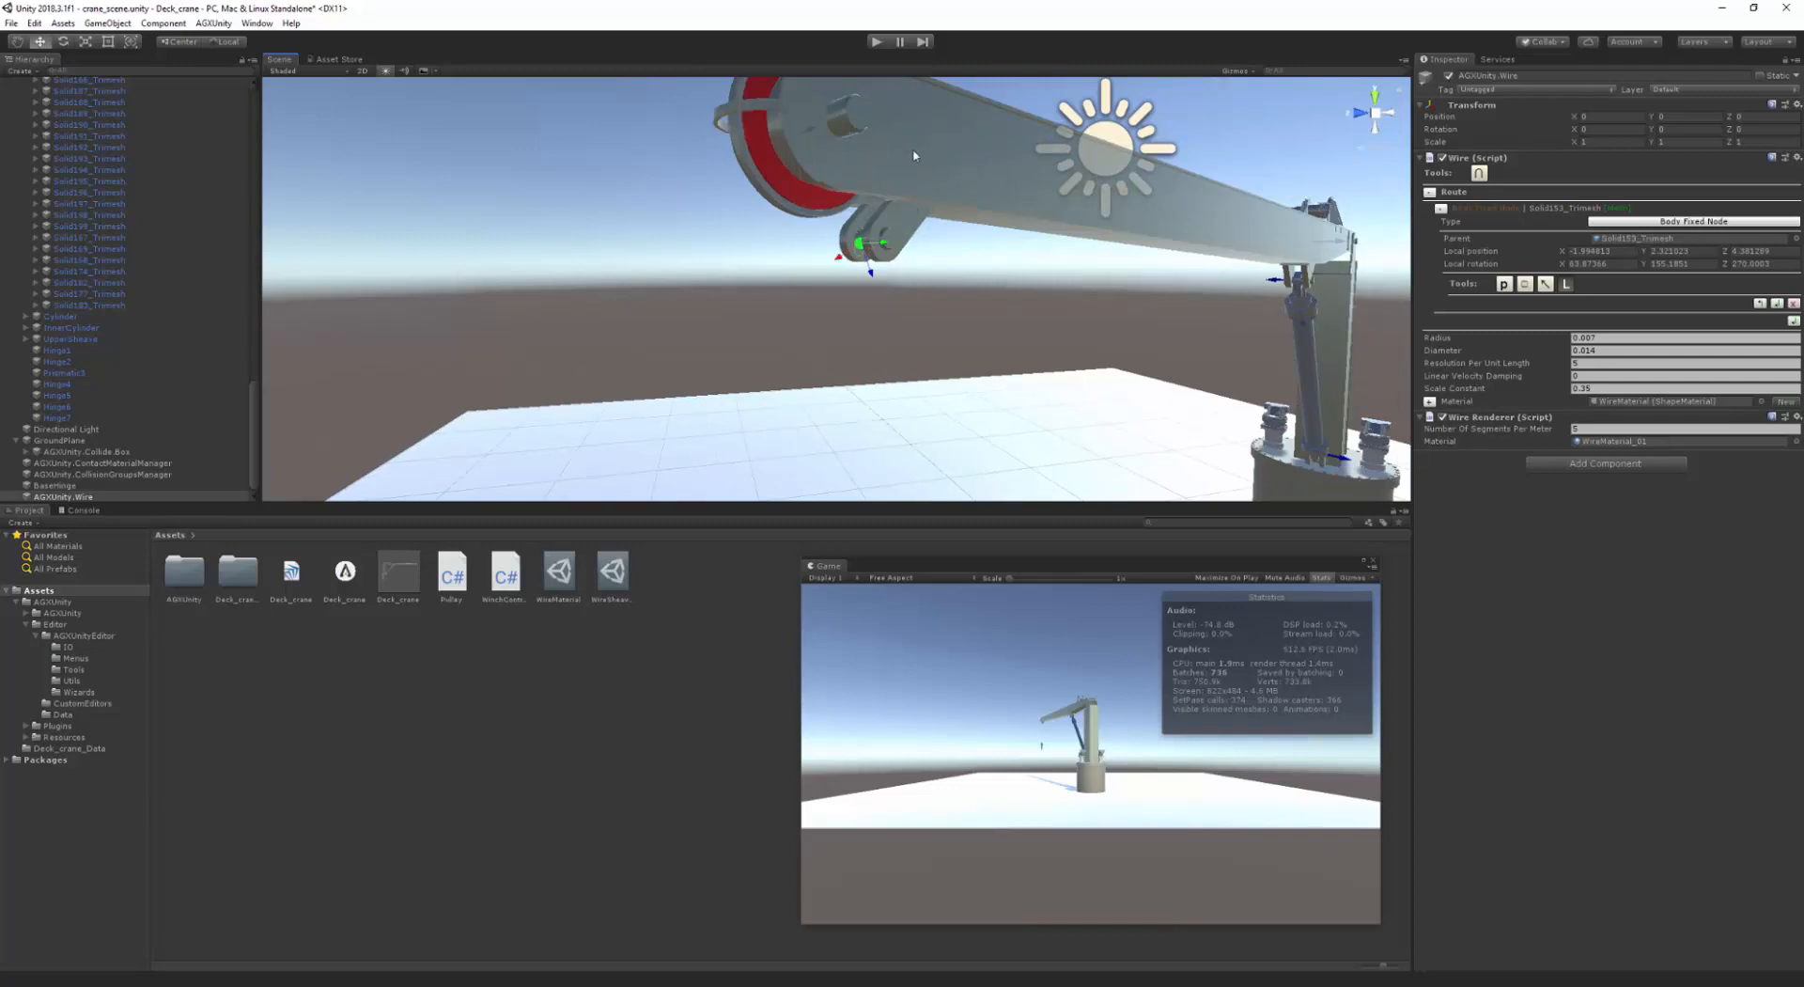
- Add a Free Node to the wire's route on the side of the hook sheave, parented to Solid_Cylinder, and offset it slightly outward
middle_click_drag(915, 155, 879, 108)
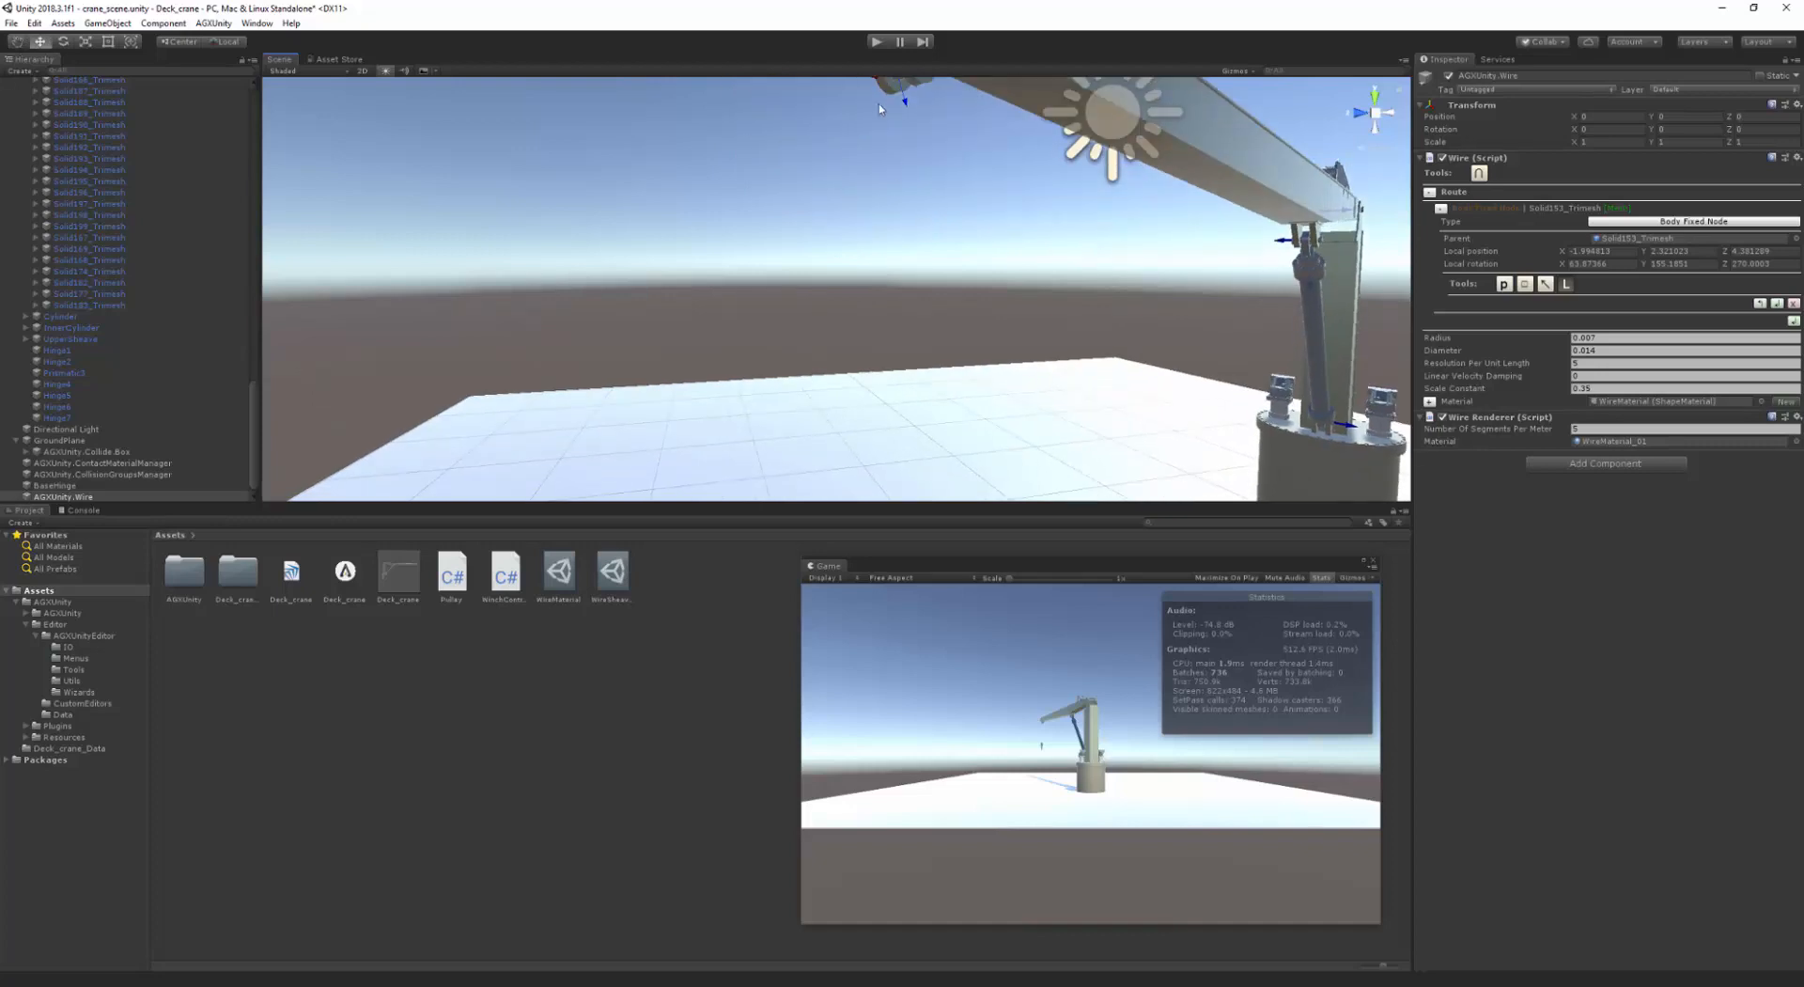
middle_click_drag(922, 252, 921, 212)
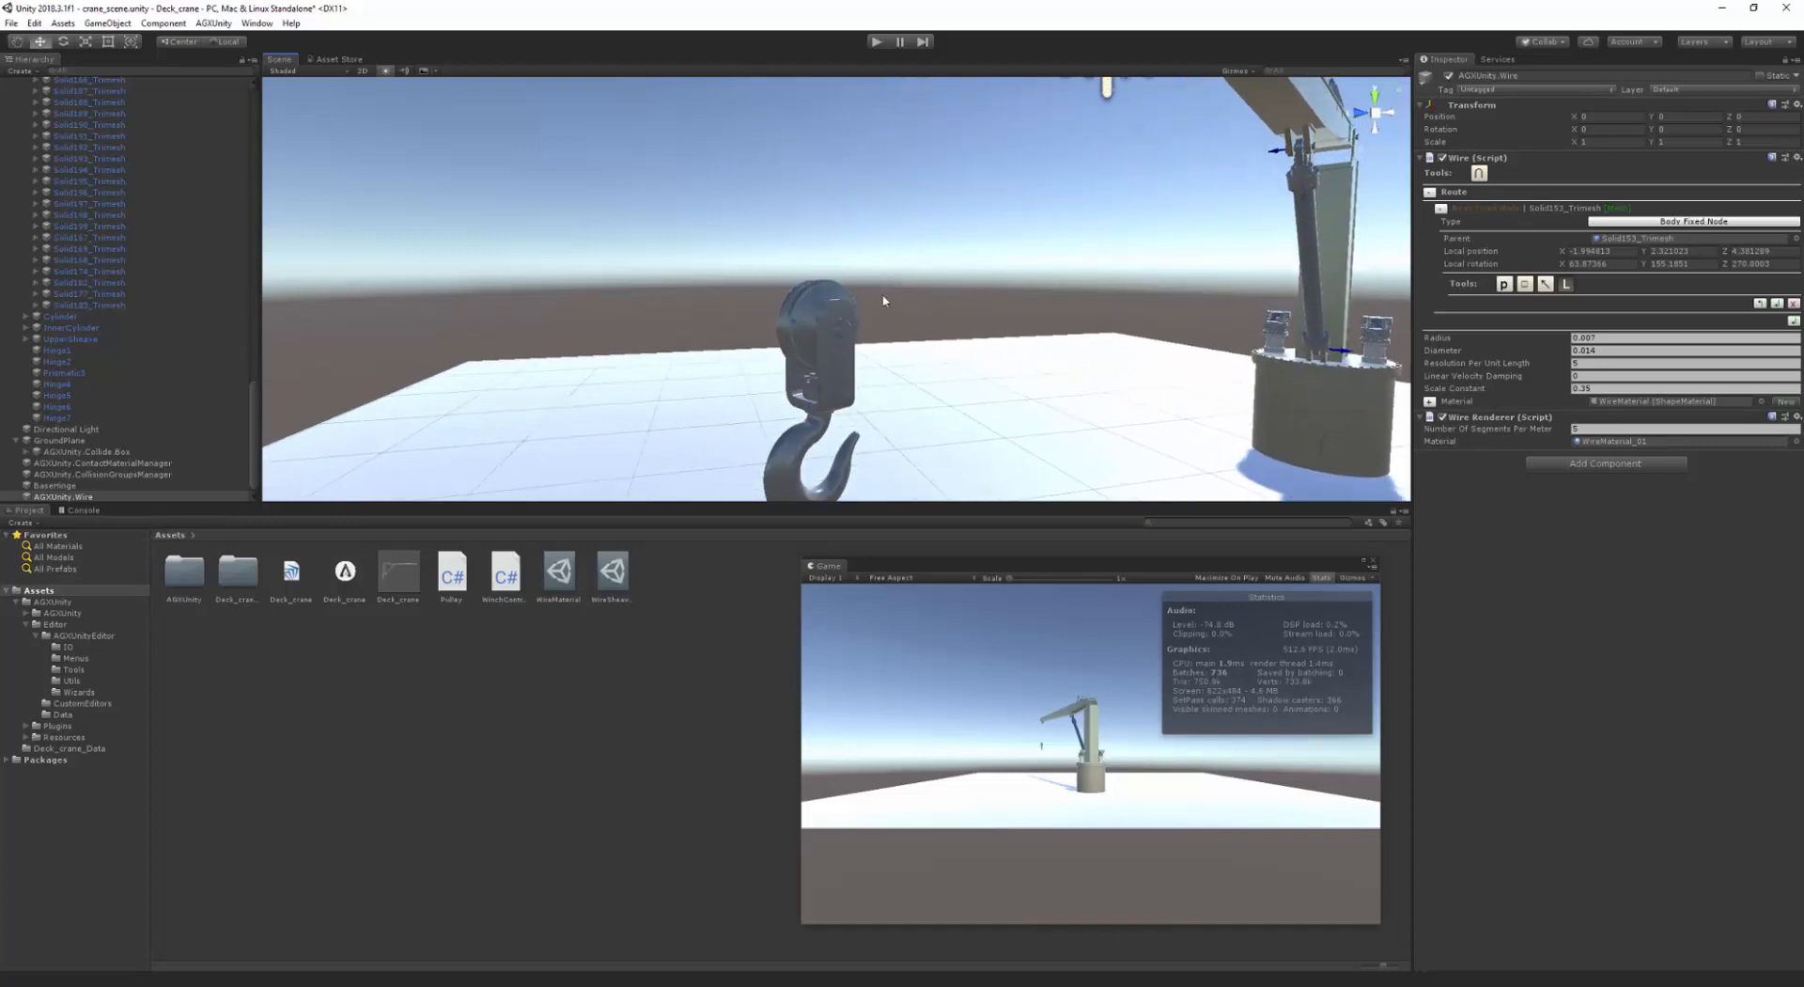
right_click_drag(884, 300, 716, 282)
middle_click_drag(1190, 416, 1143, 410)
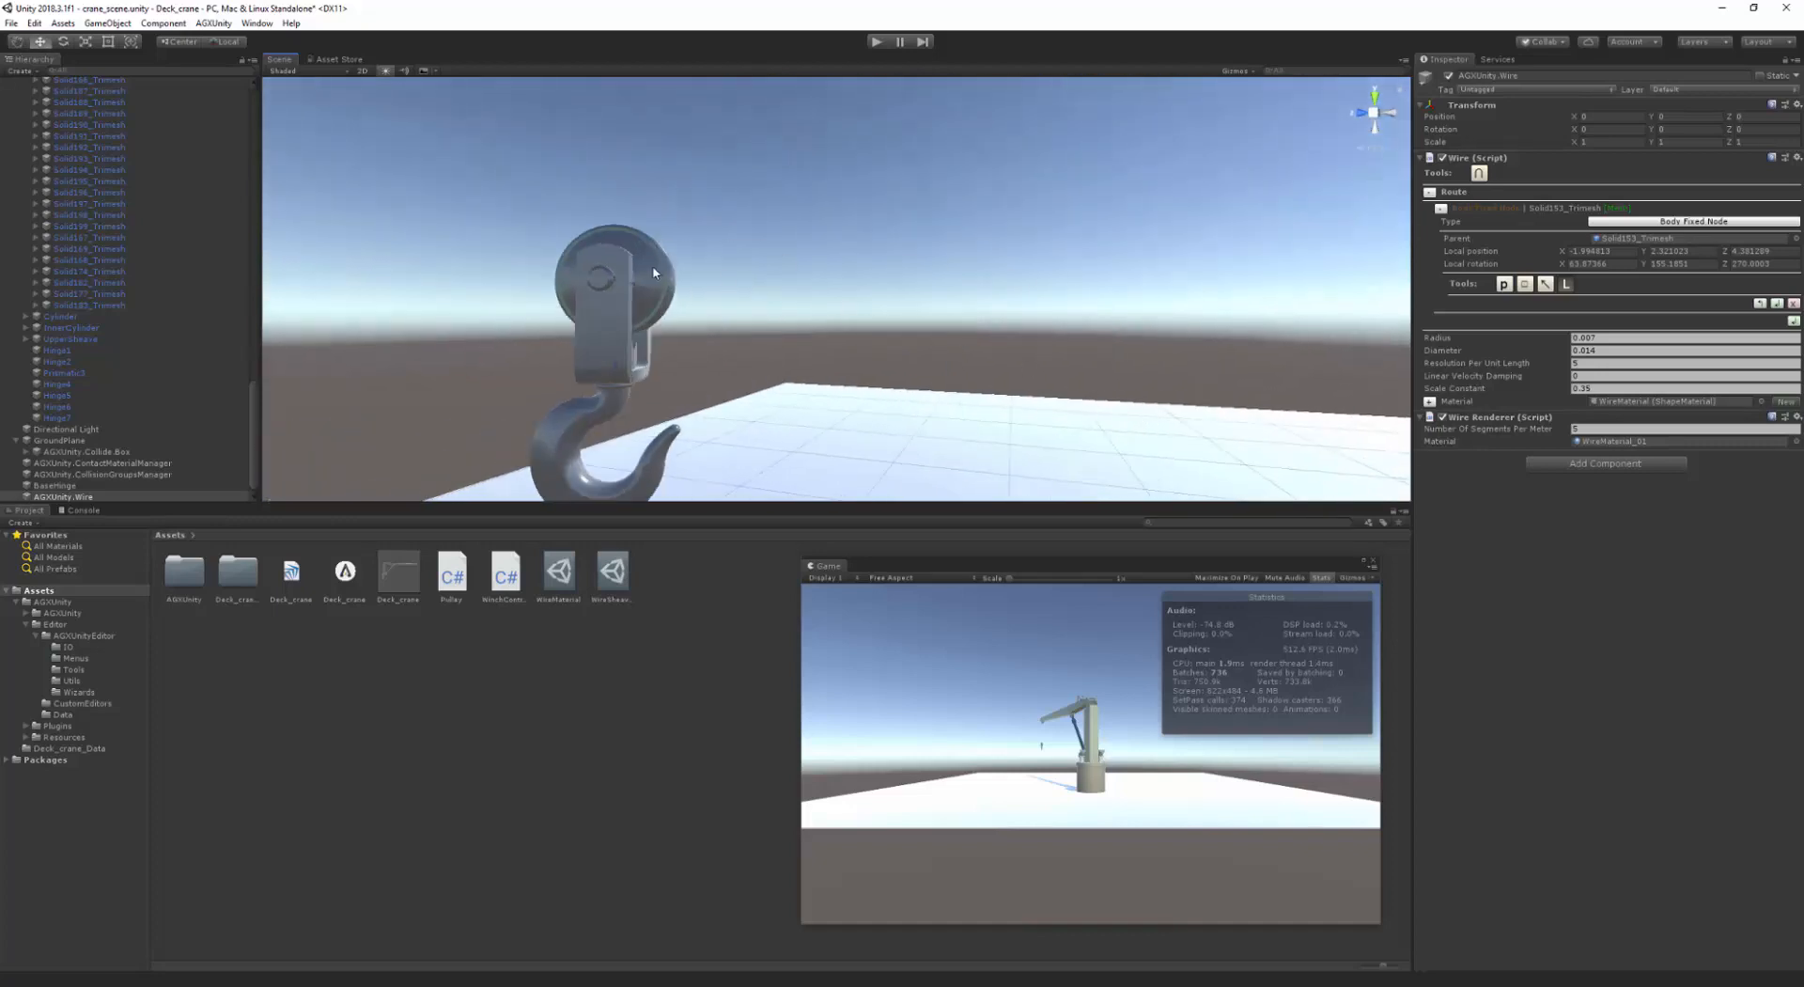
right_click_drag(655, 273, 645, 293)
middle_click_drag(645, 282, 749, 241)
middle_click_drag(616, 300, 621, 295)
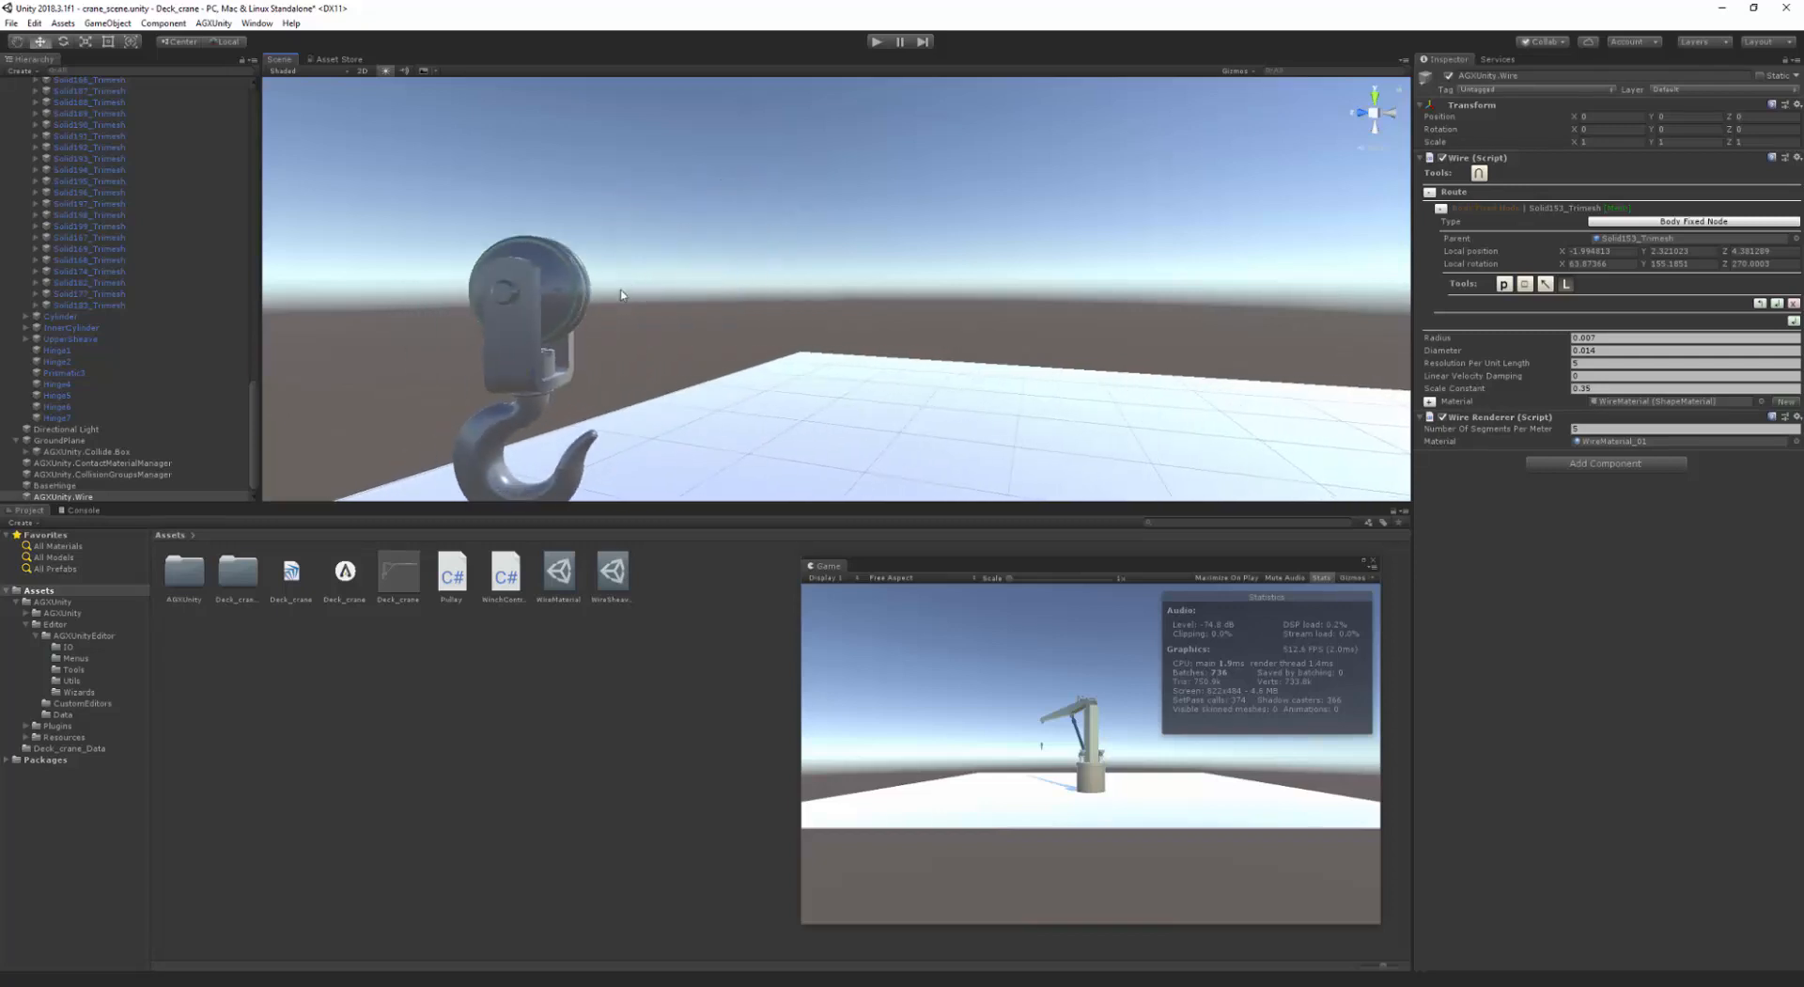
right_click_drag(771, 285, 643, 282)
scroll(835, 305, "up", 5)
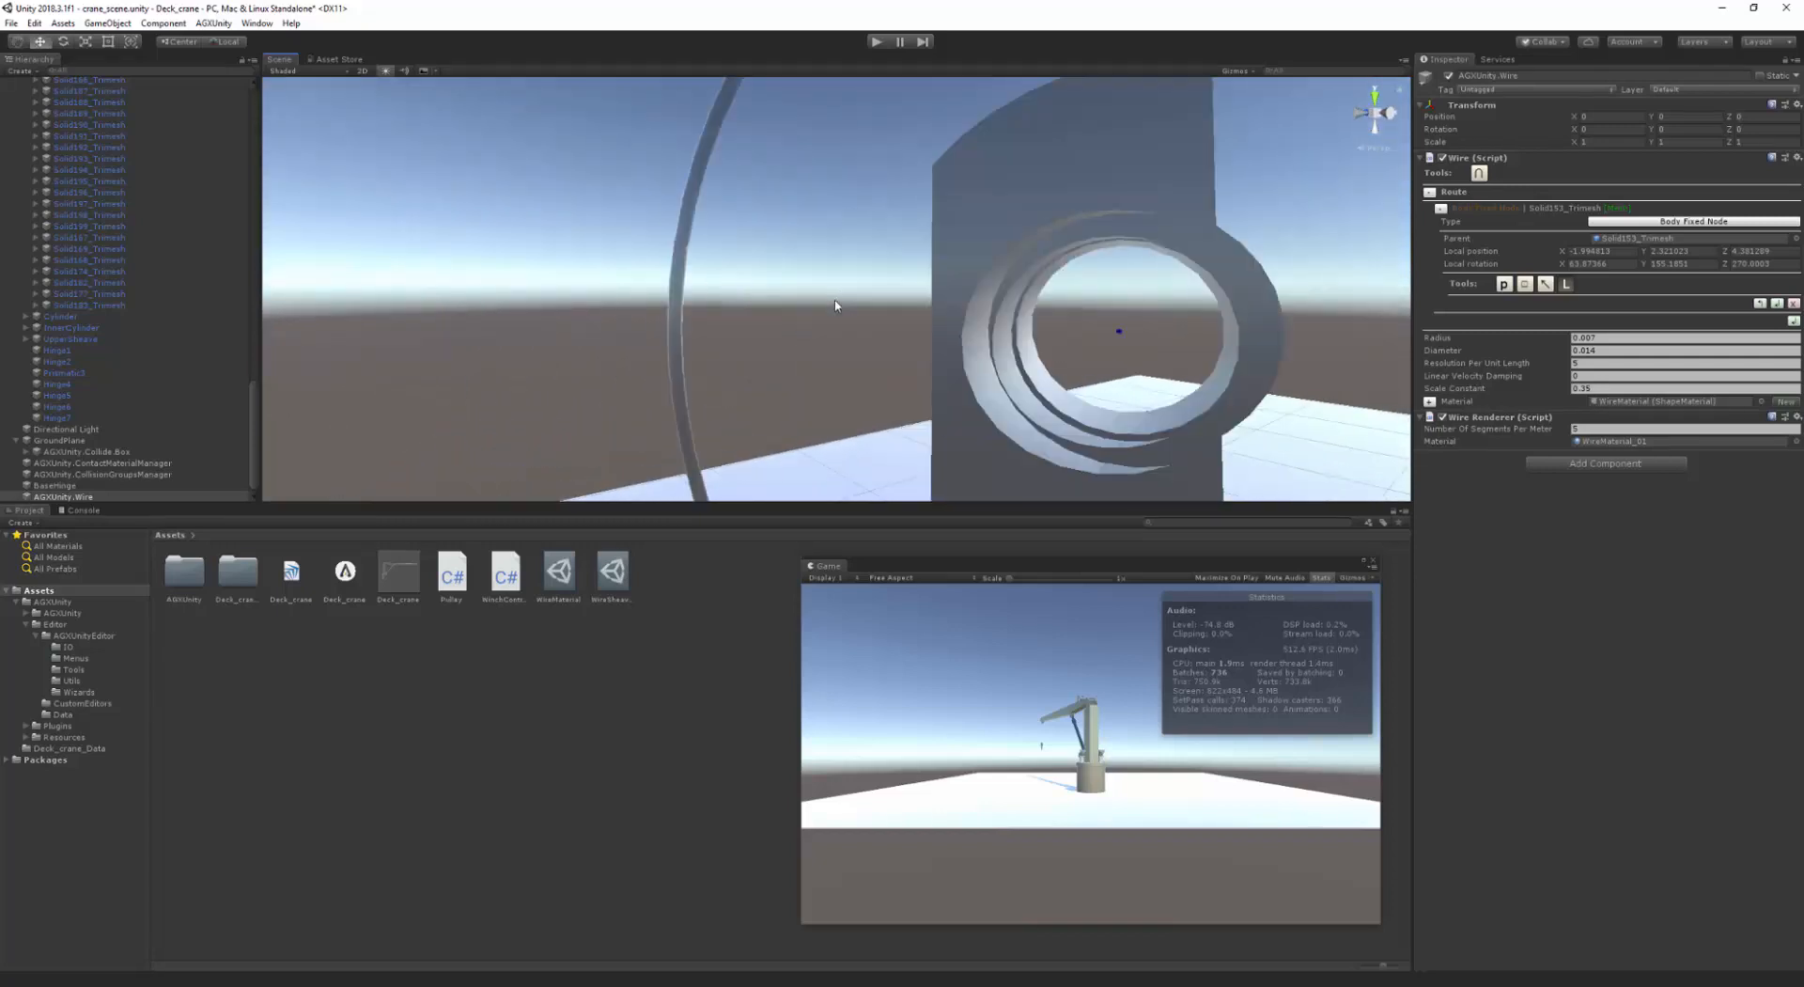
scroll(836, 305, "down", 5)
middle_click_drag(835, 305, 734, 300)
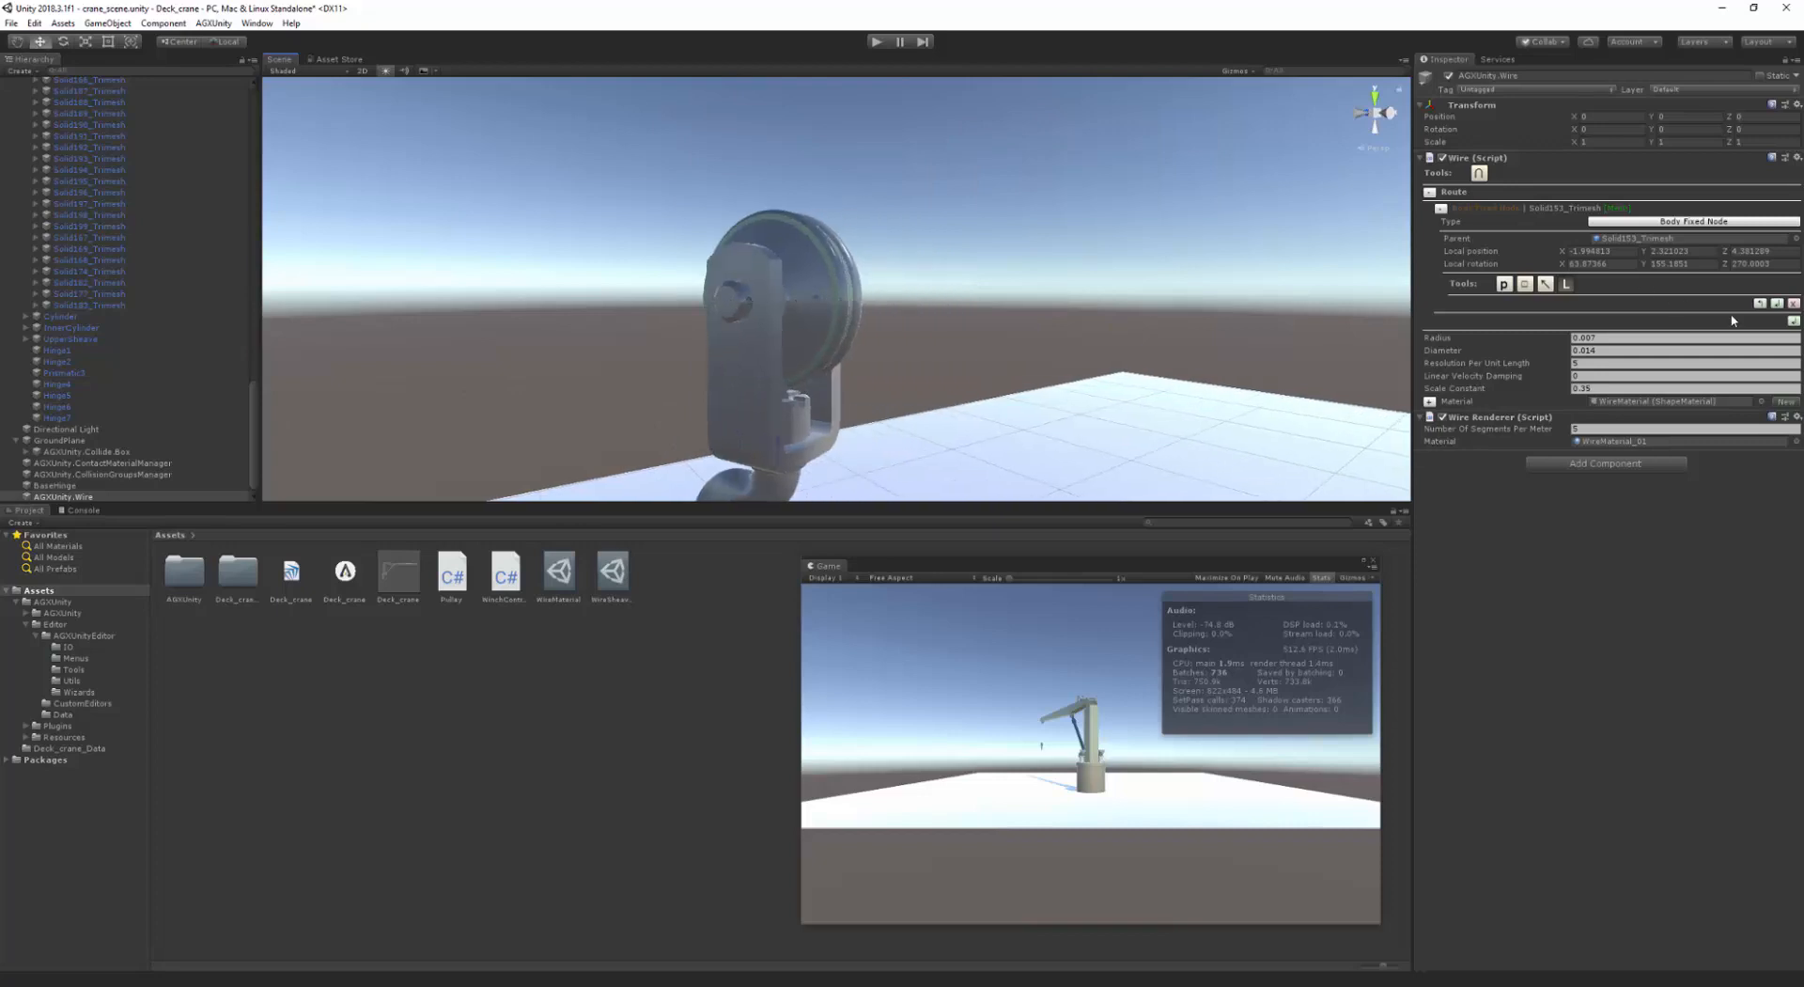
left_click(1793, 323)
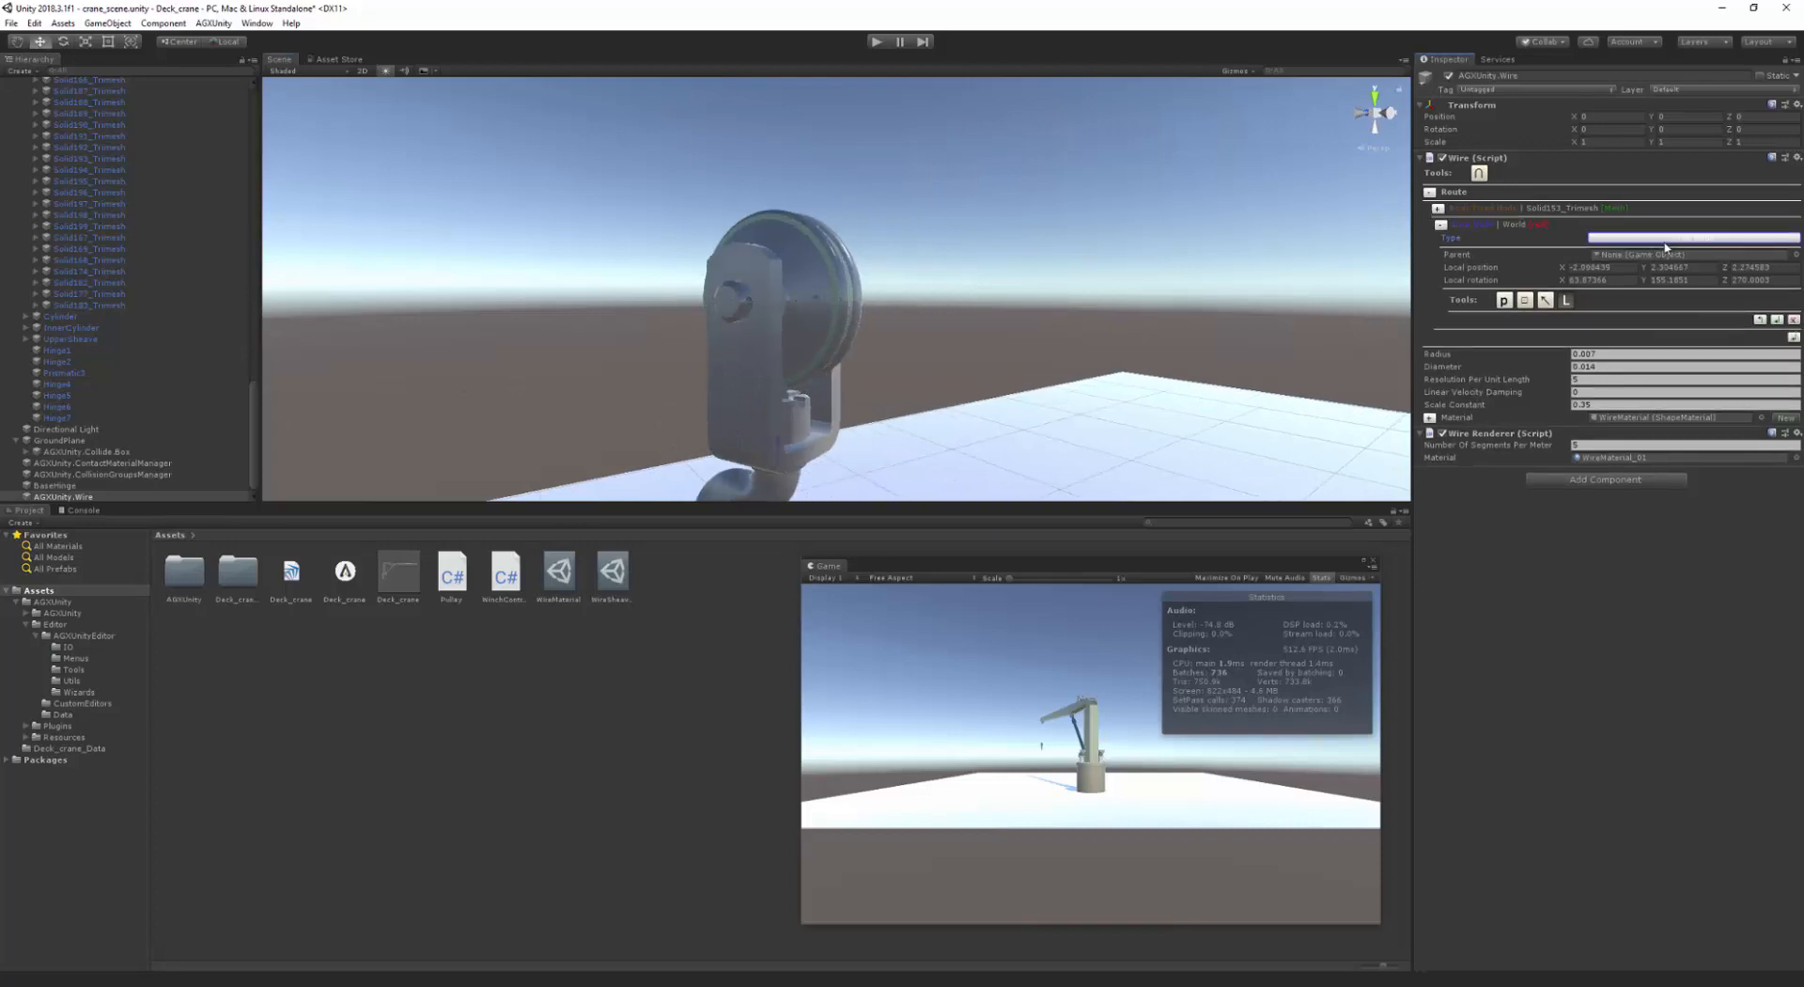
left_click(852, 302)
left_click(856, 315)
left_click(851, 316)
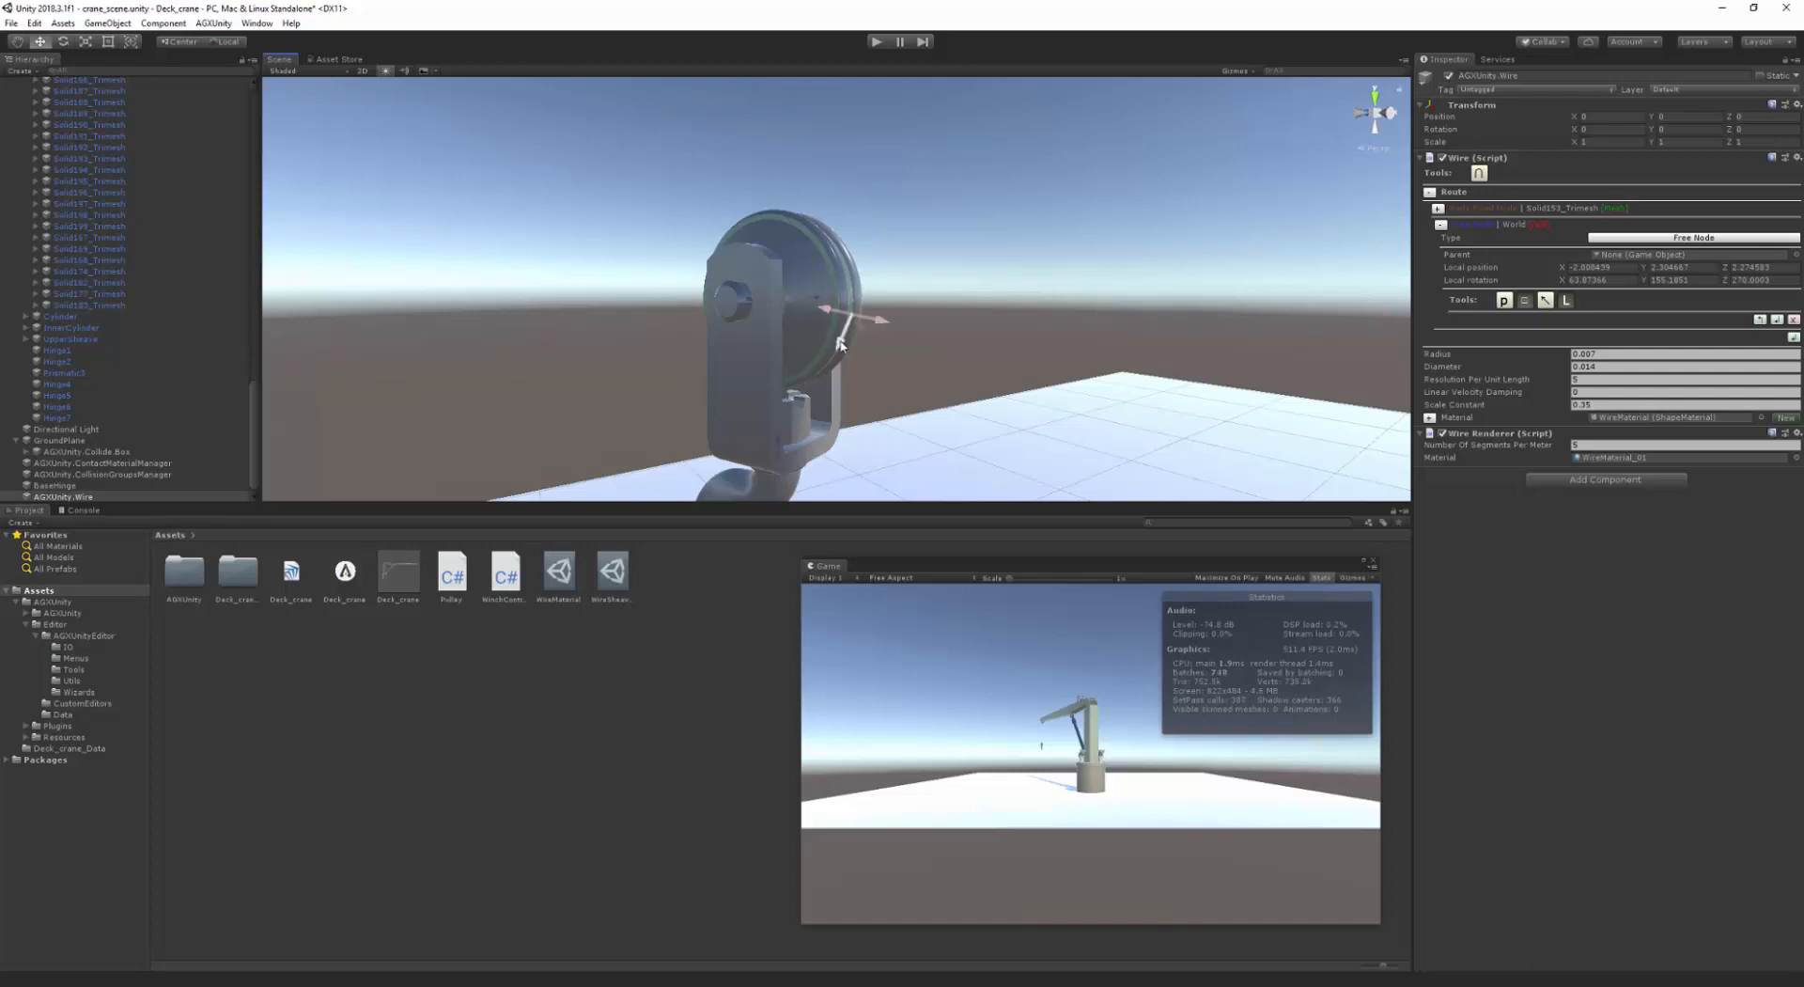
left_click(839, 345)
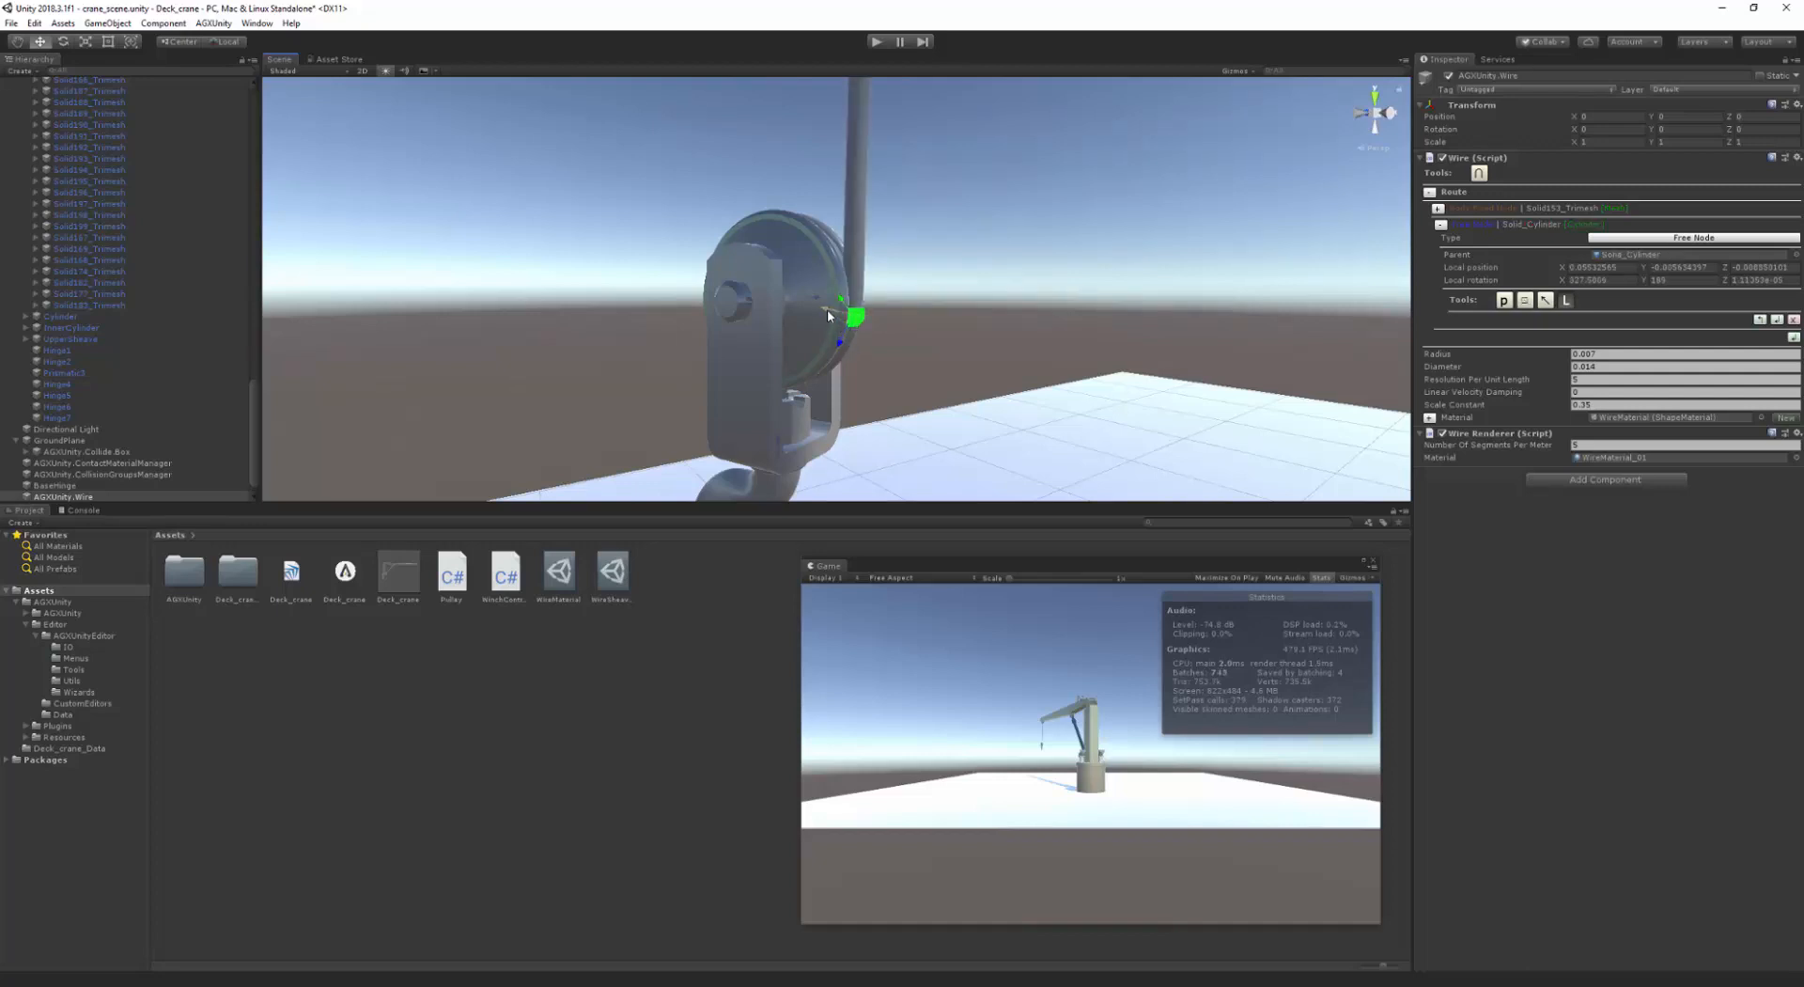
left_click_drag(827, 309, 836, 311)
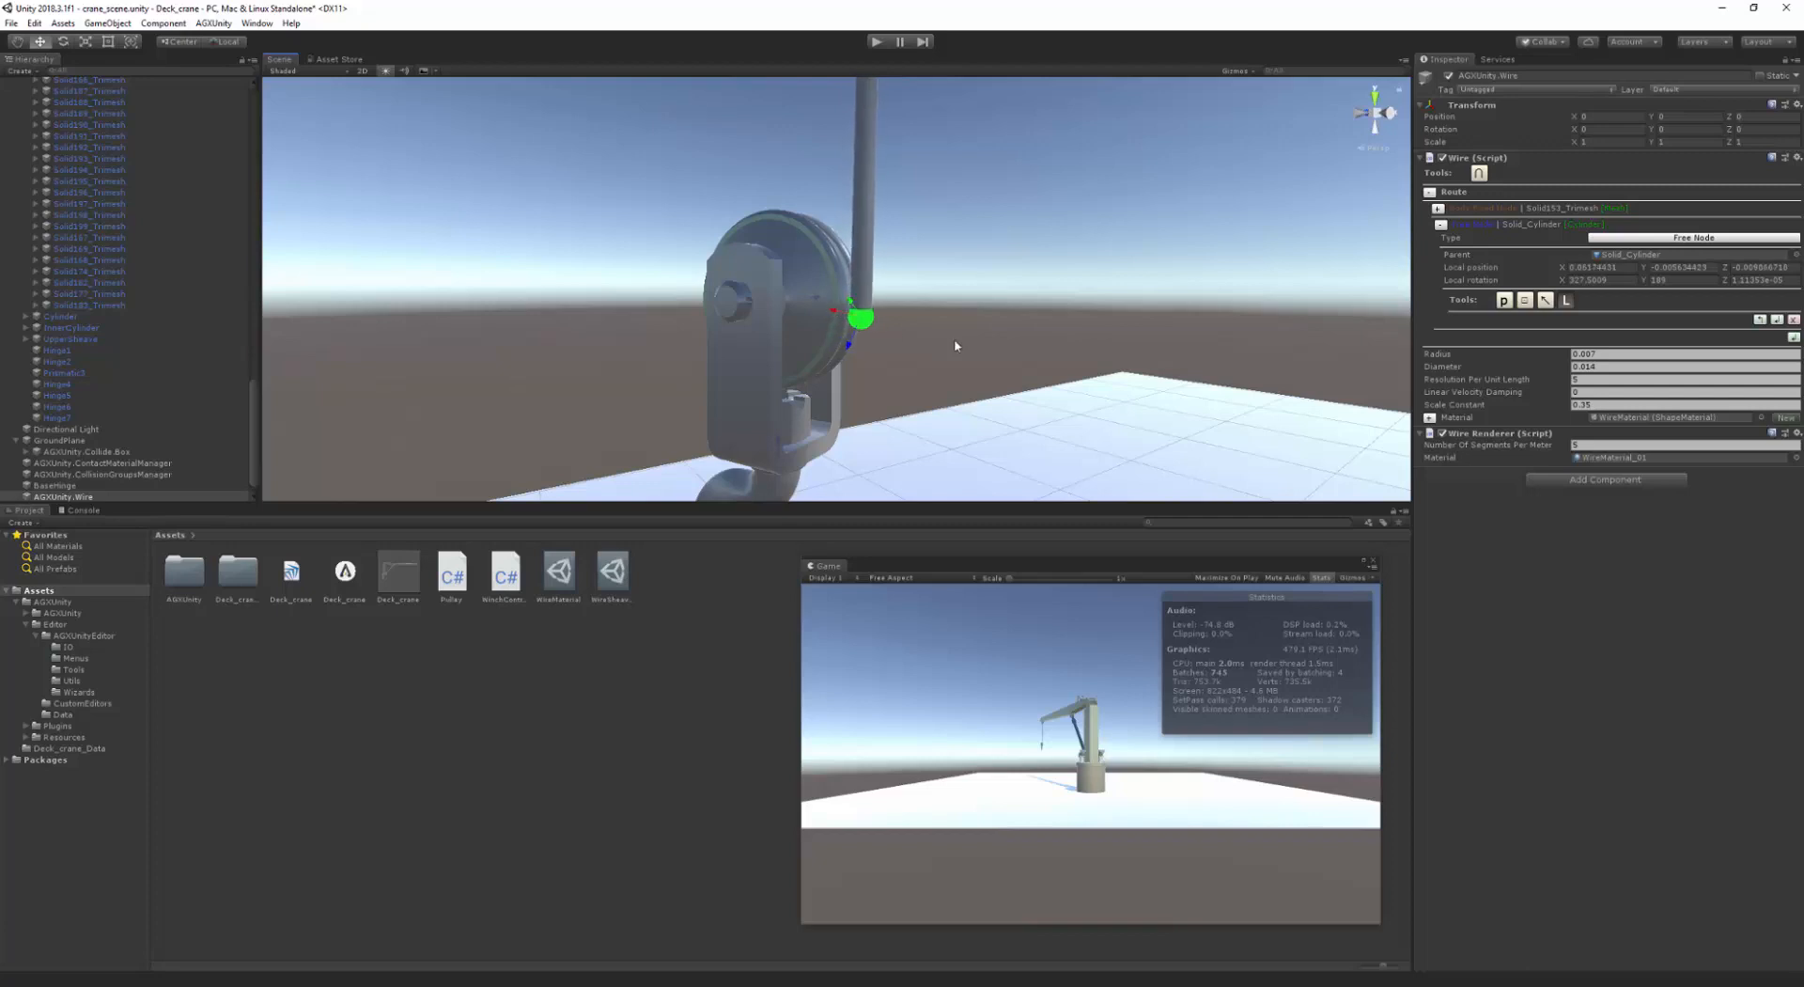
- Add another Free Node to the route on the lower part of the hook sheave, parented to Solid_Cylinder
middle_click_drag(998, 332, 1000, 325)
right_click_drag(1014, 327, 908, 297)
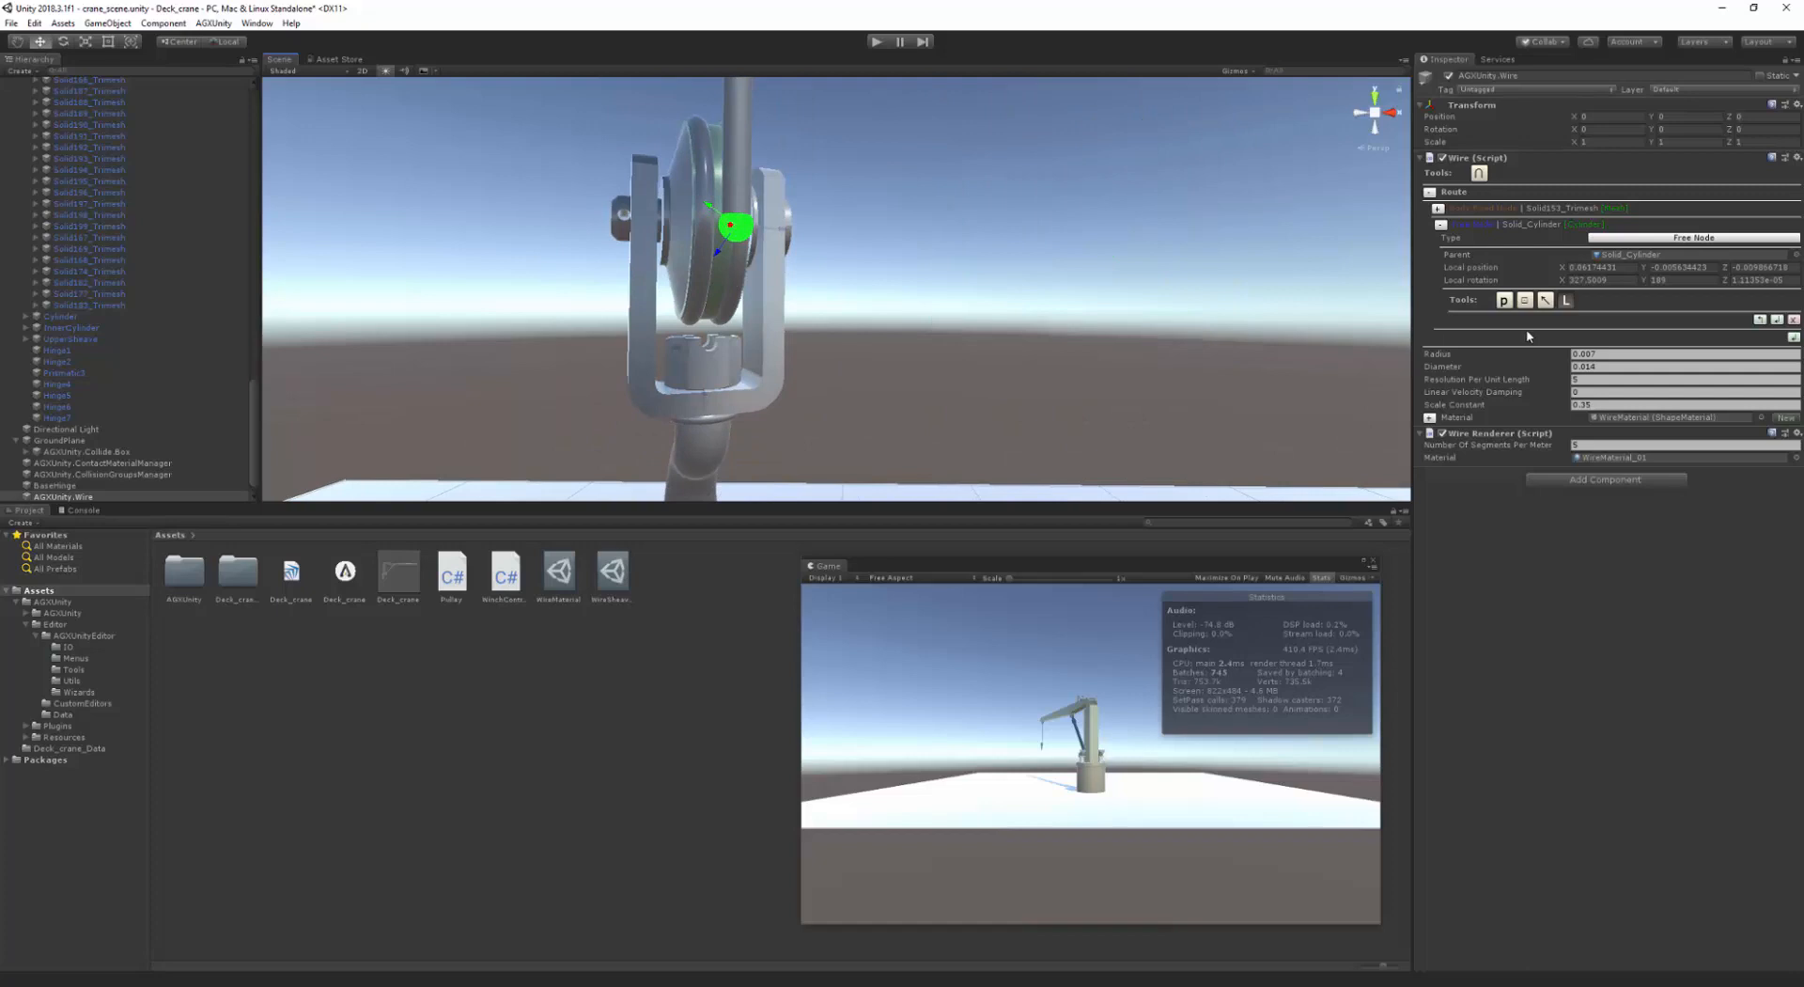
left_click(1795, 336)
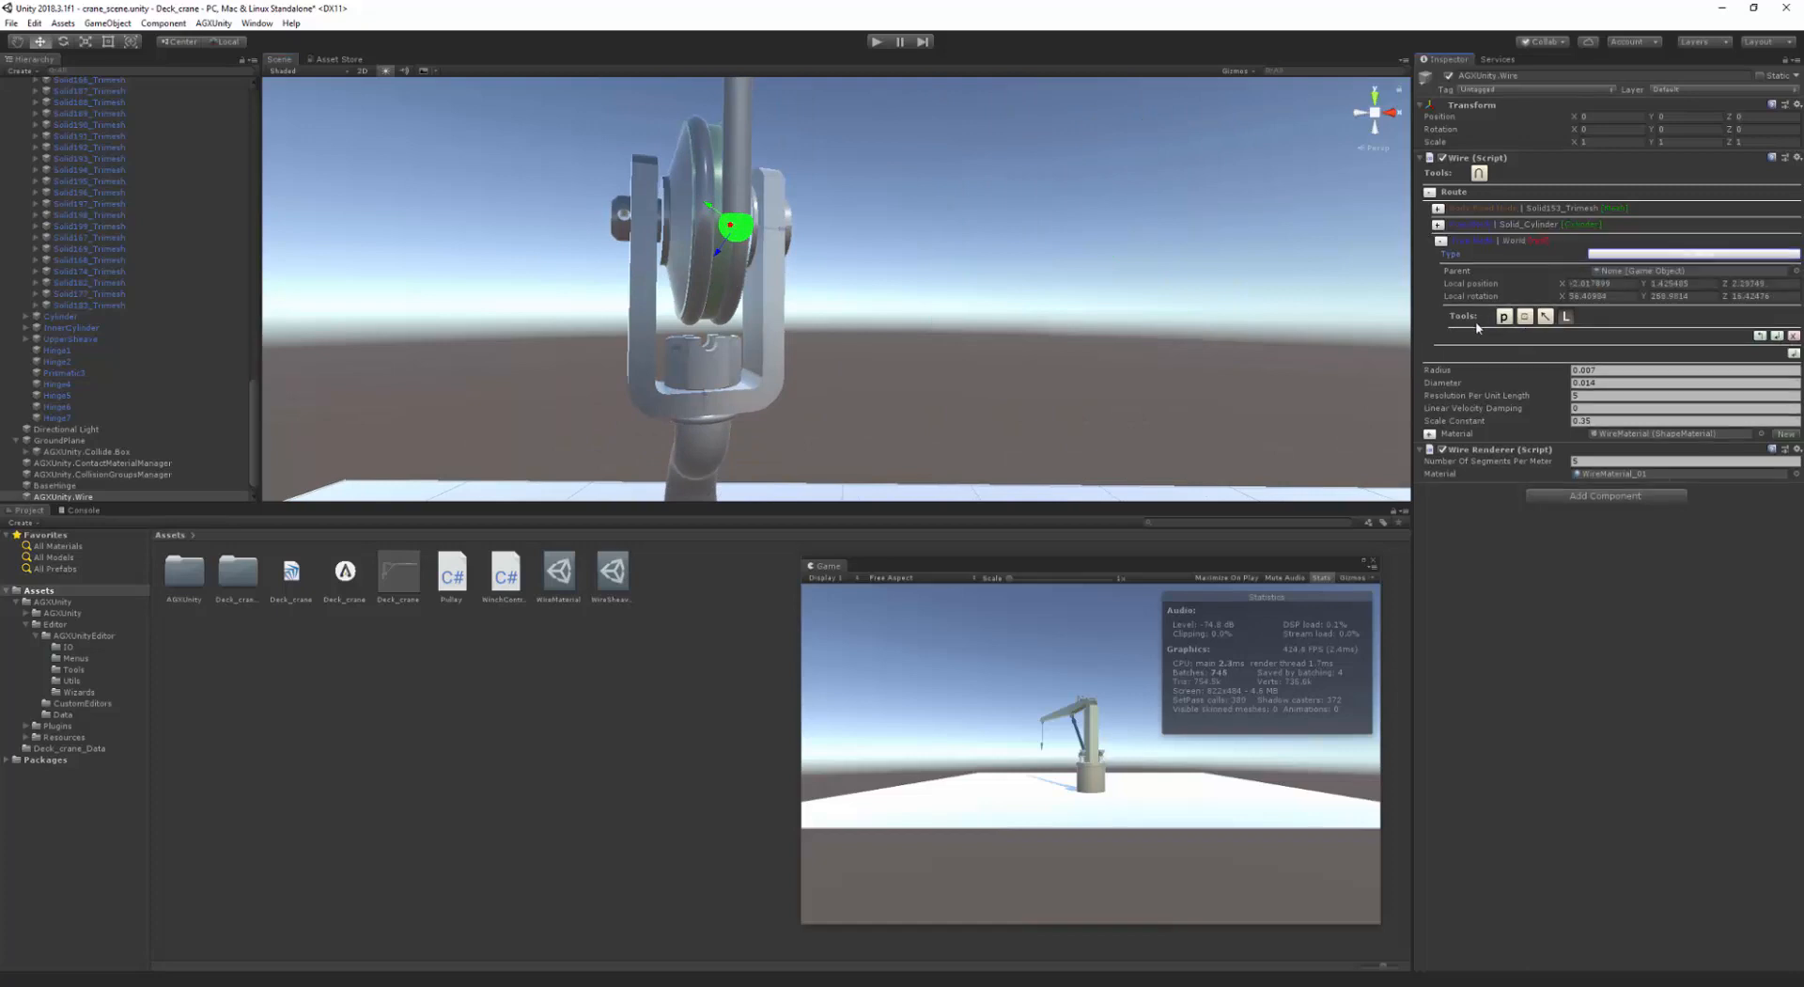
left_click(708, 316)
left_click(711, 327)
left_click(709, 323)
- Shift the new node beneath the hook sheave slightly away from the sheave's surface
mouse_move(699, 357)
middle_mouse_down()
mouse_move(718, 358)
mouse_move(700, 361)
middle_mouse_up()
right_click_drag(818, 323, 1088, 338)
middle_click_drag(746, 302, 696, 290)
scroll(753, 299, "down", 5)
scroll(696, 289, "up", 5)
middle_click_drag(471, 262, 580, 270)
scroll(538, 256, "up", 5)
scroll(486, 249, "down", 5)
scroll(579, 272, "up", 5)
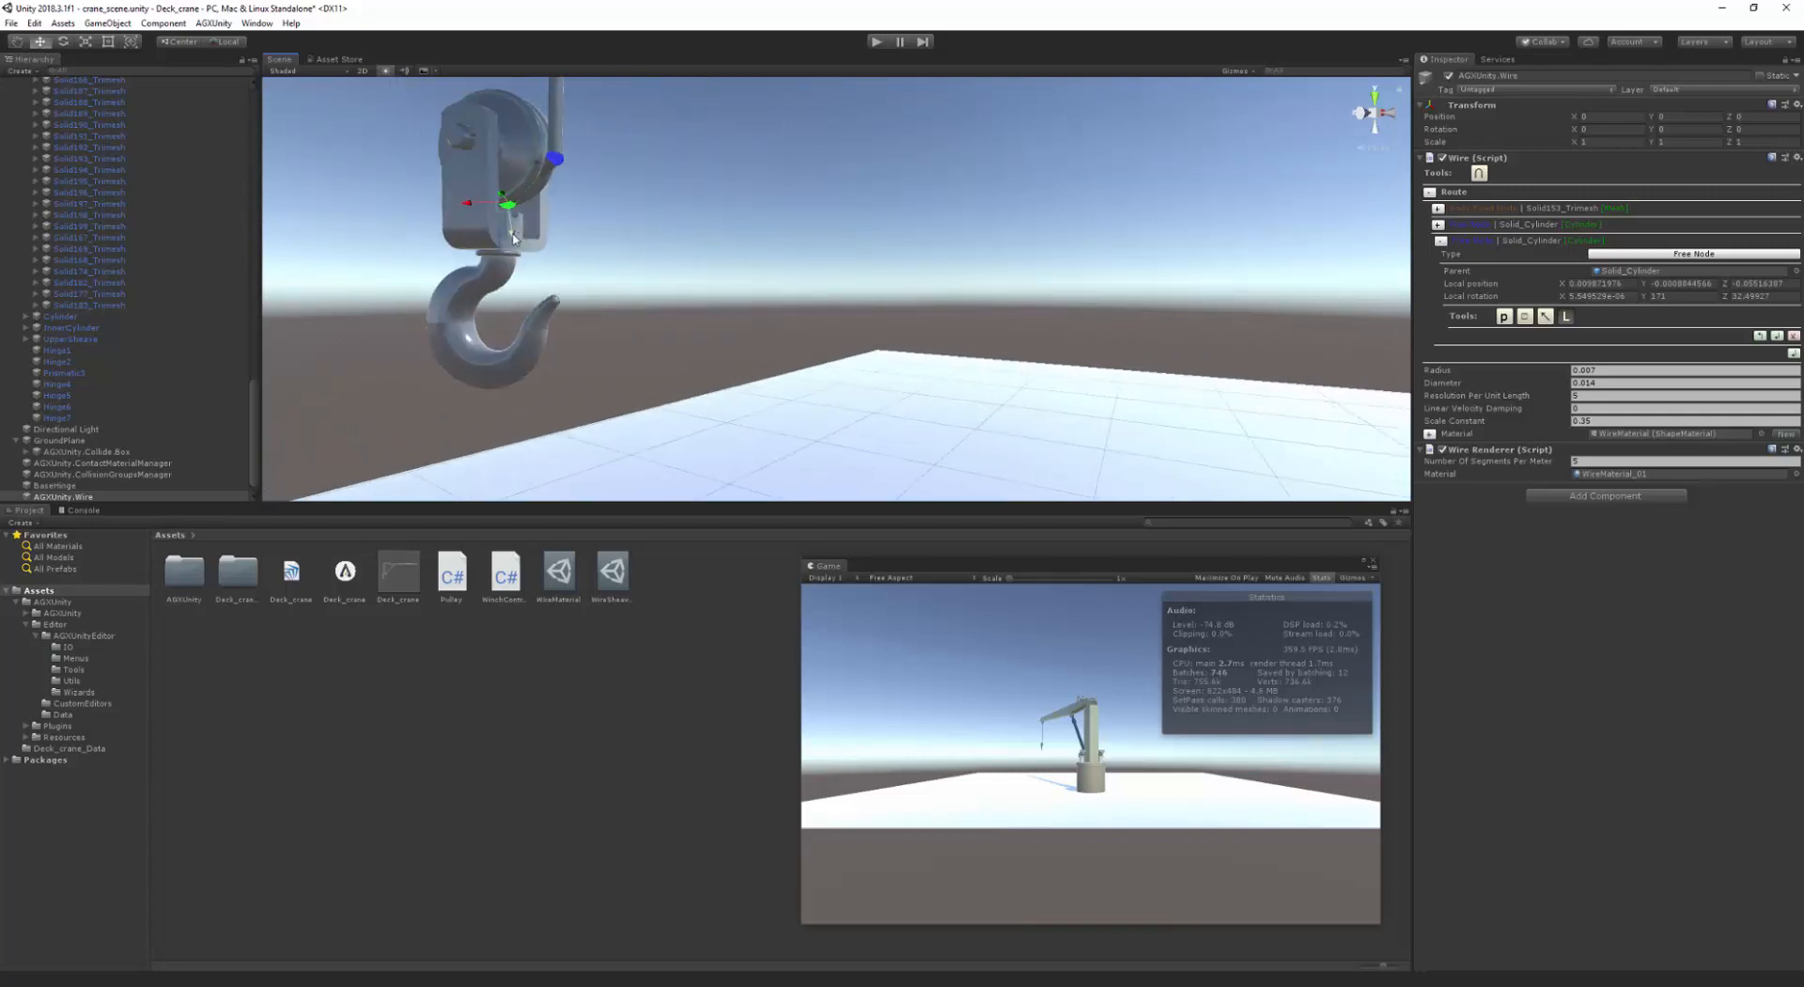
left_click_drag(515, 243, 516, 247)
- Add a Free Node on the lower opposite side of the hook sheave, parented to Solid_Cylinder, and offset it slightly downward
middle_click_drag(525, 233, 708, 237)
left_click_drag(709, 237, 601, 241, "alt")
middle_click_drag(601, 242, 637, 239)
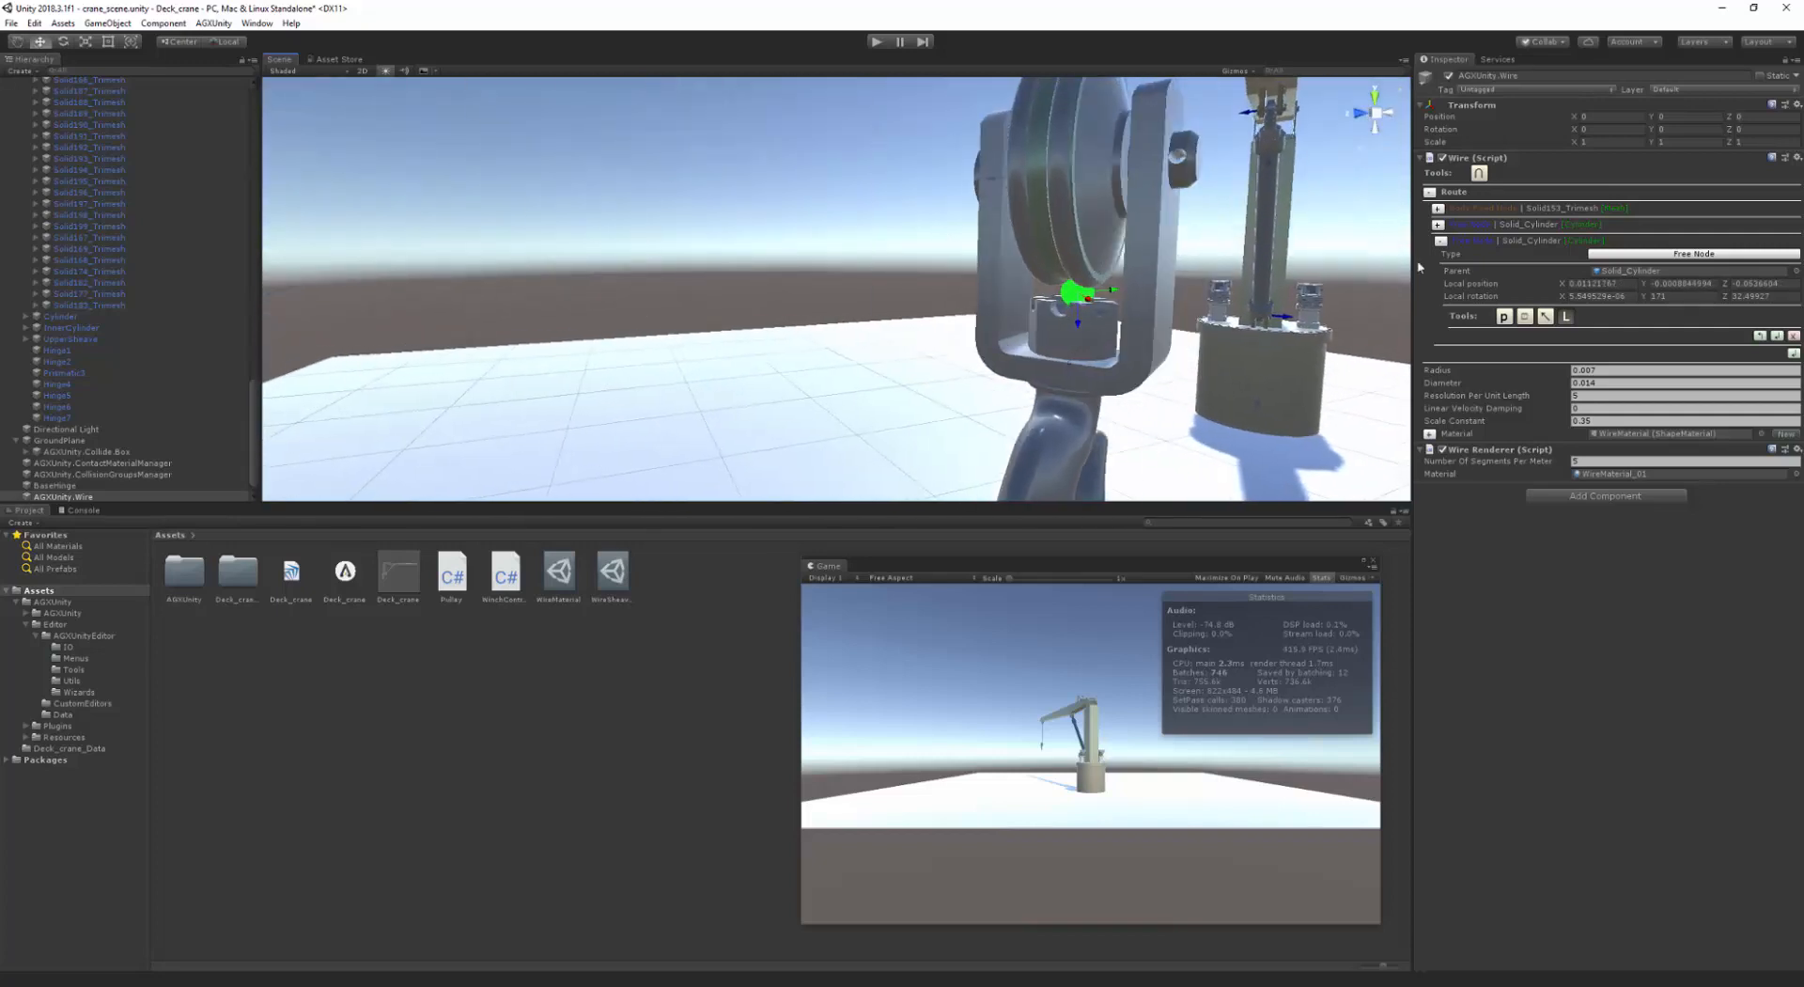
left_click(1794, 353)
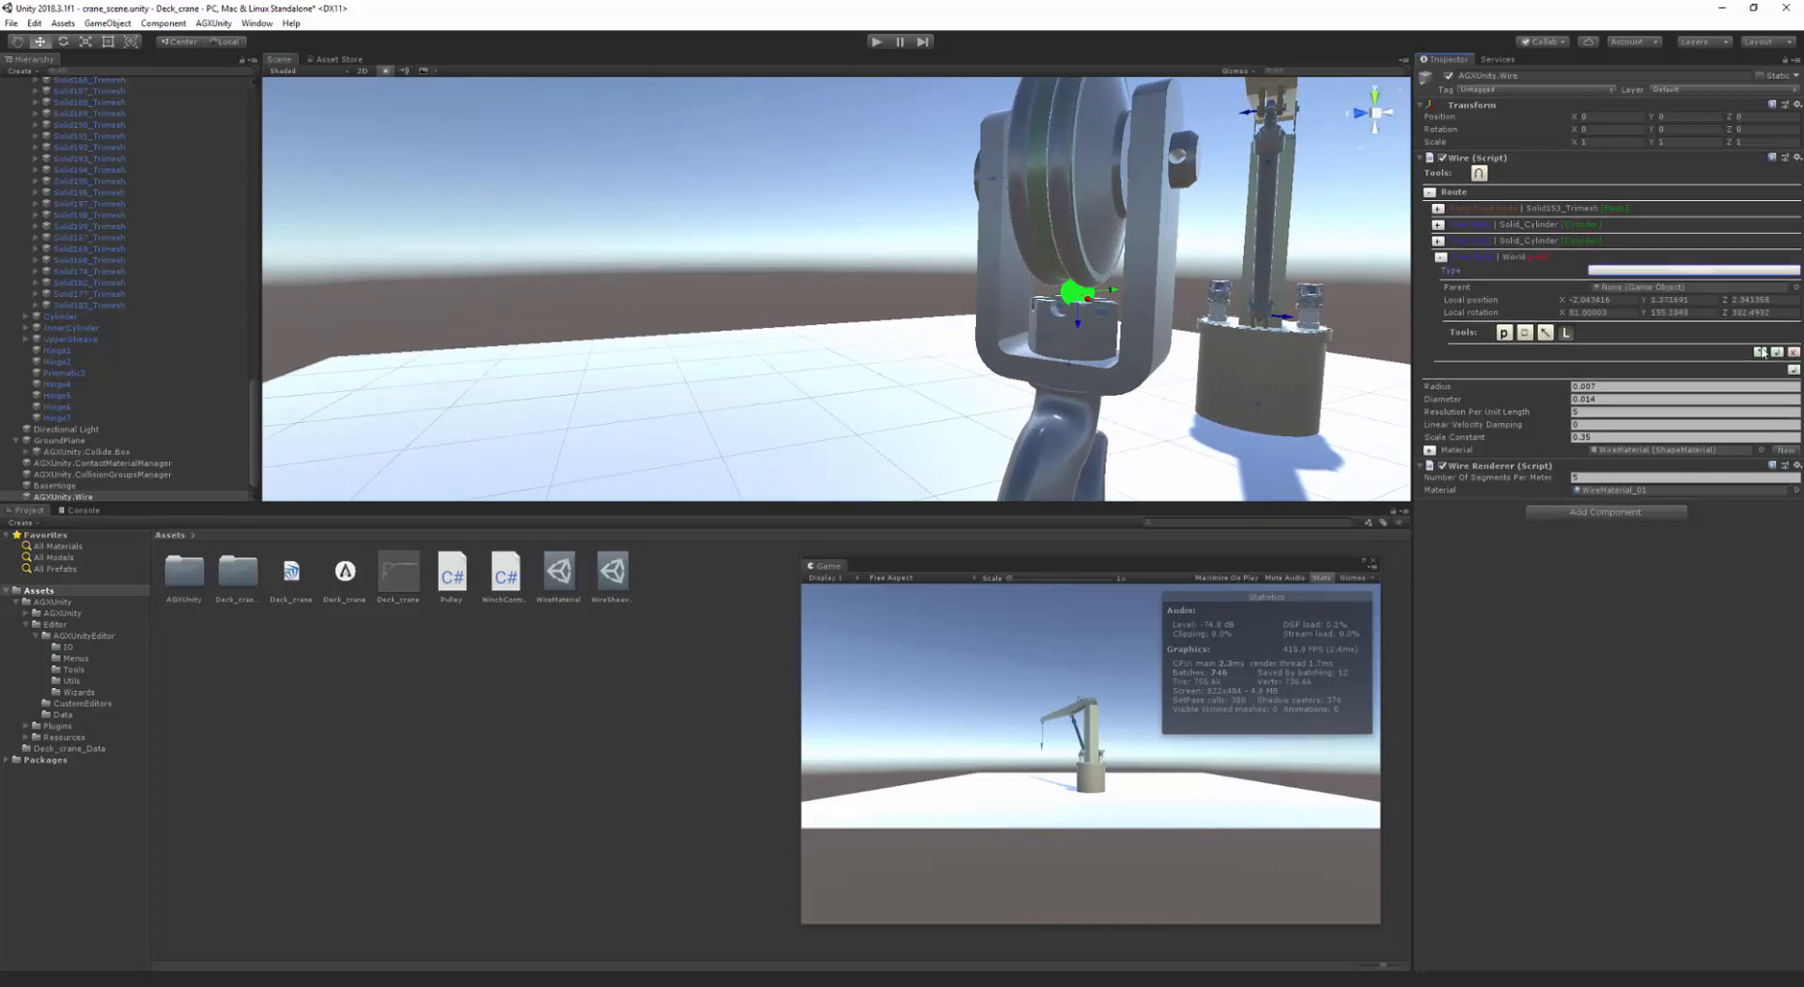
left_click(1525, 333)
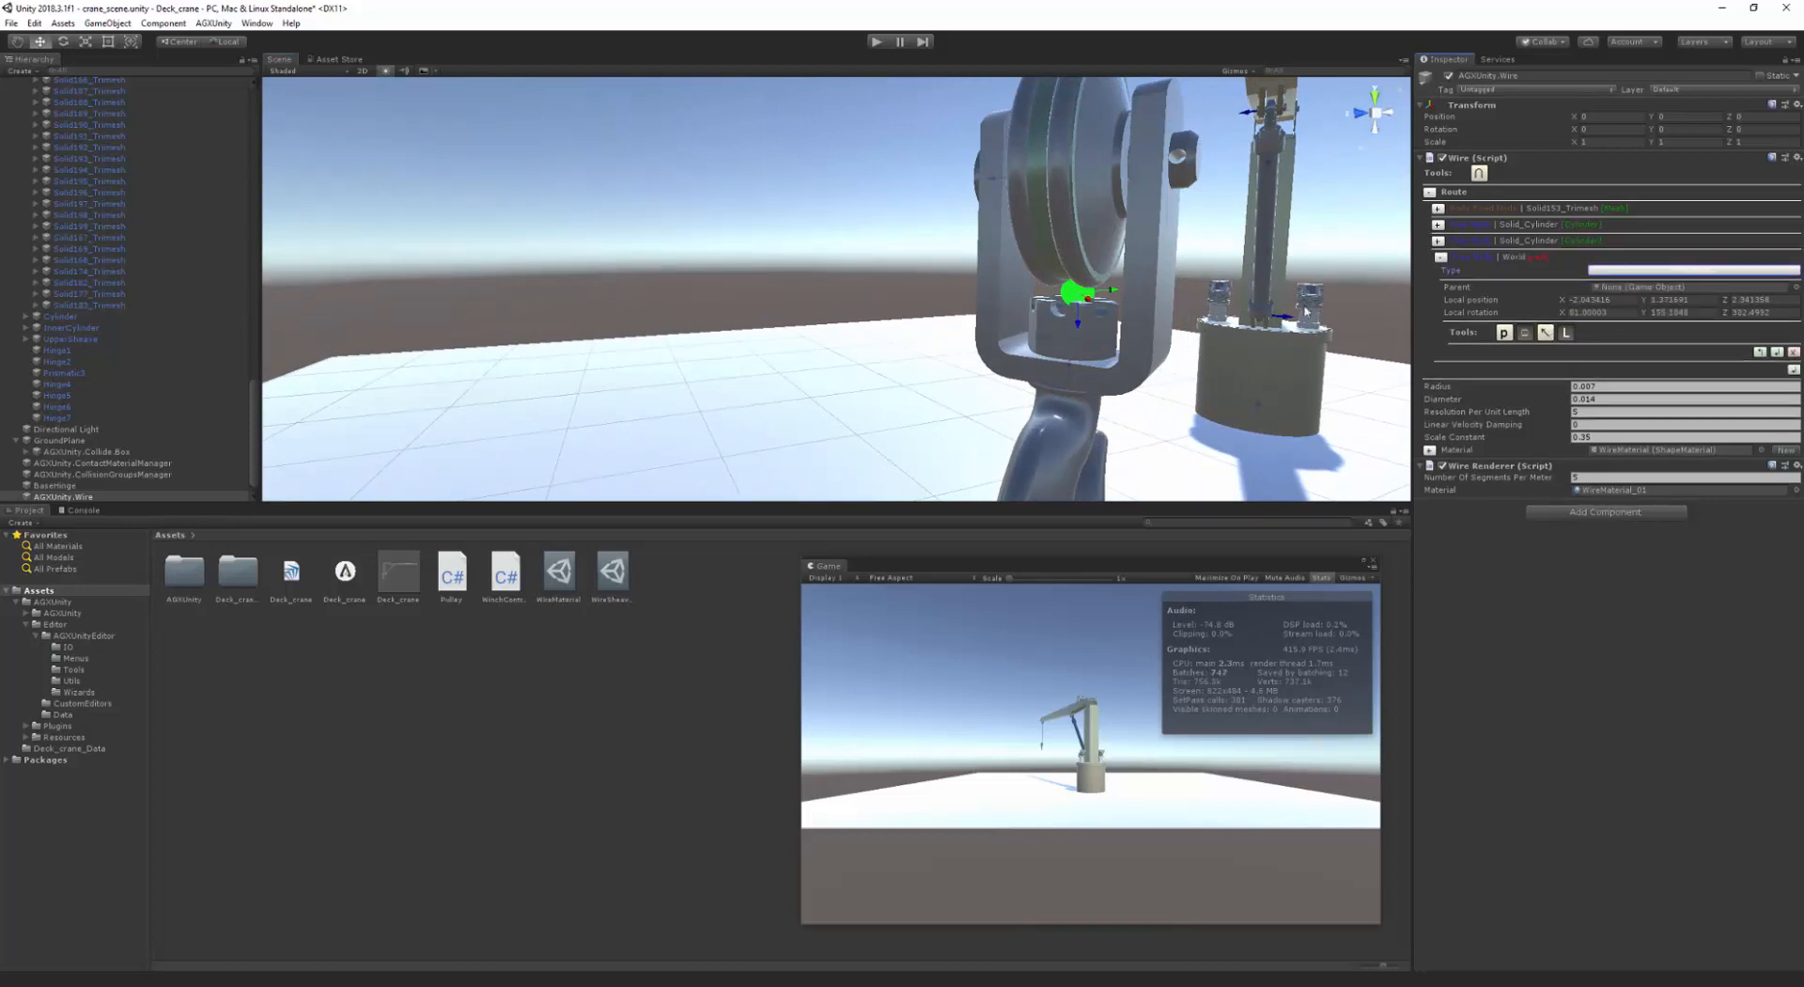
left_click(1045, 251)
left_click(1047, 265)
left_click(1042, 276)
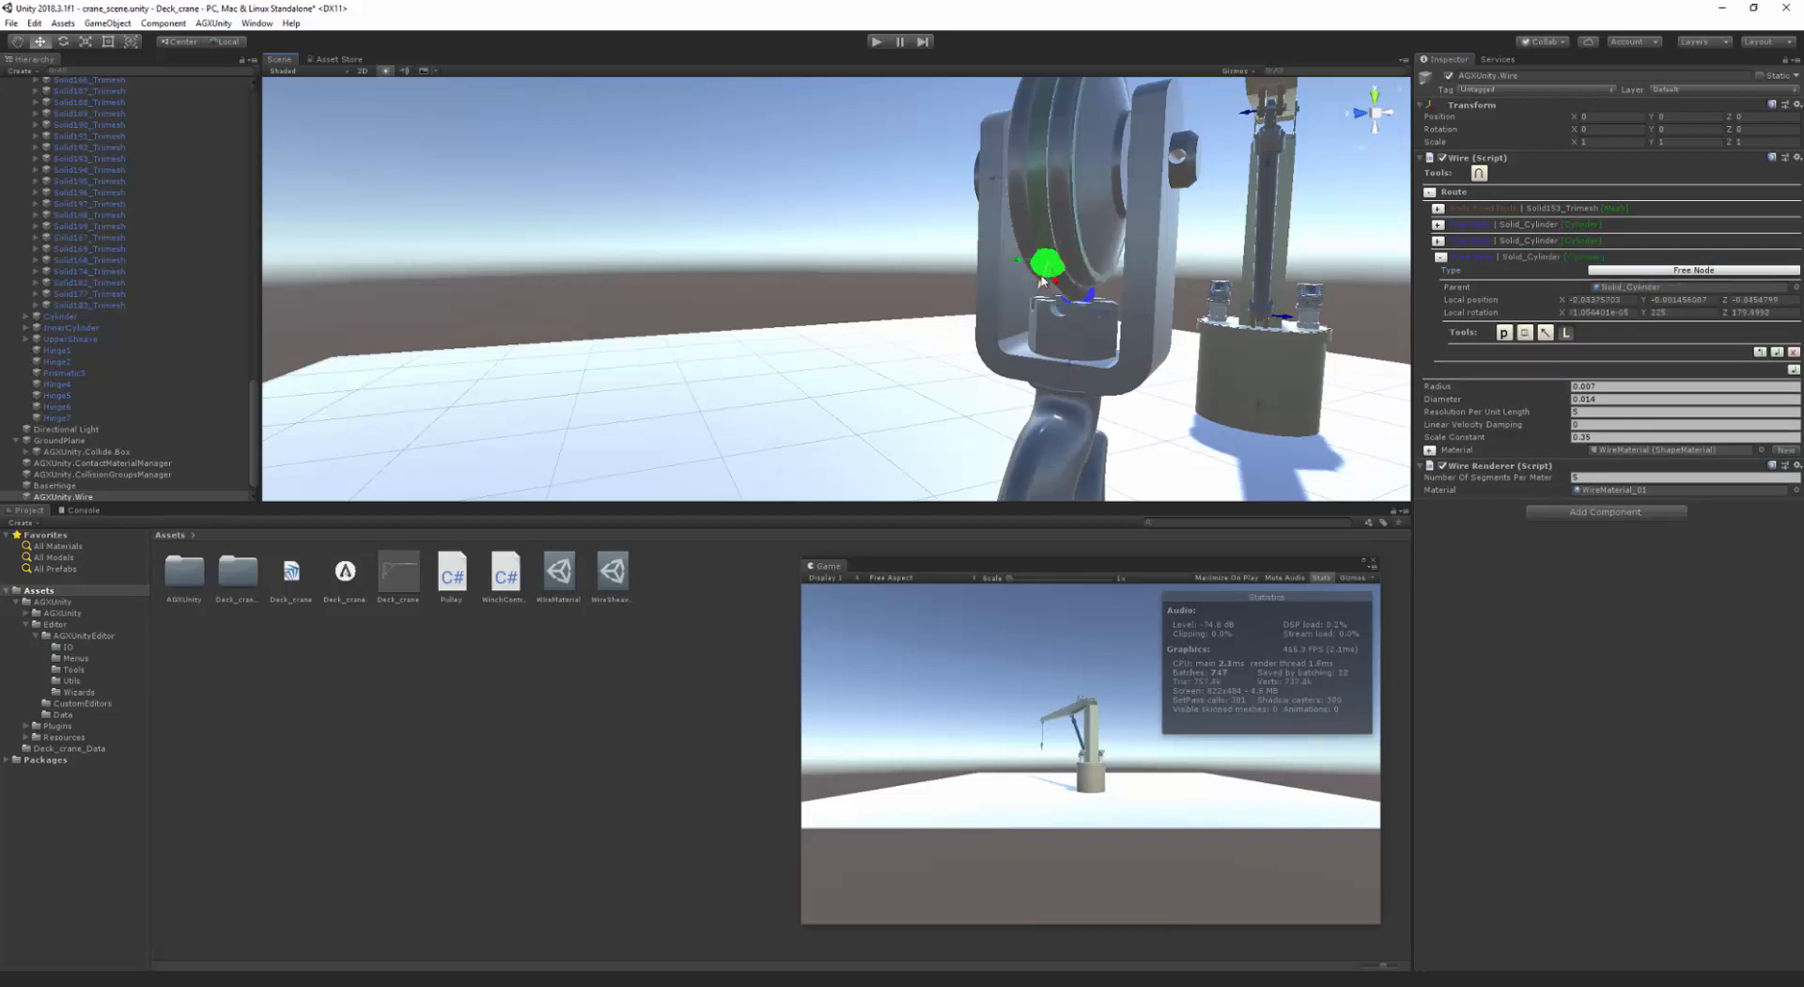
left_click_drag(1040, 290, 1038, 299)
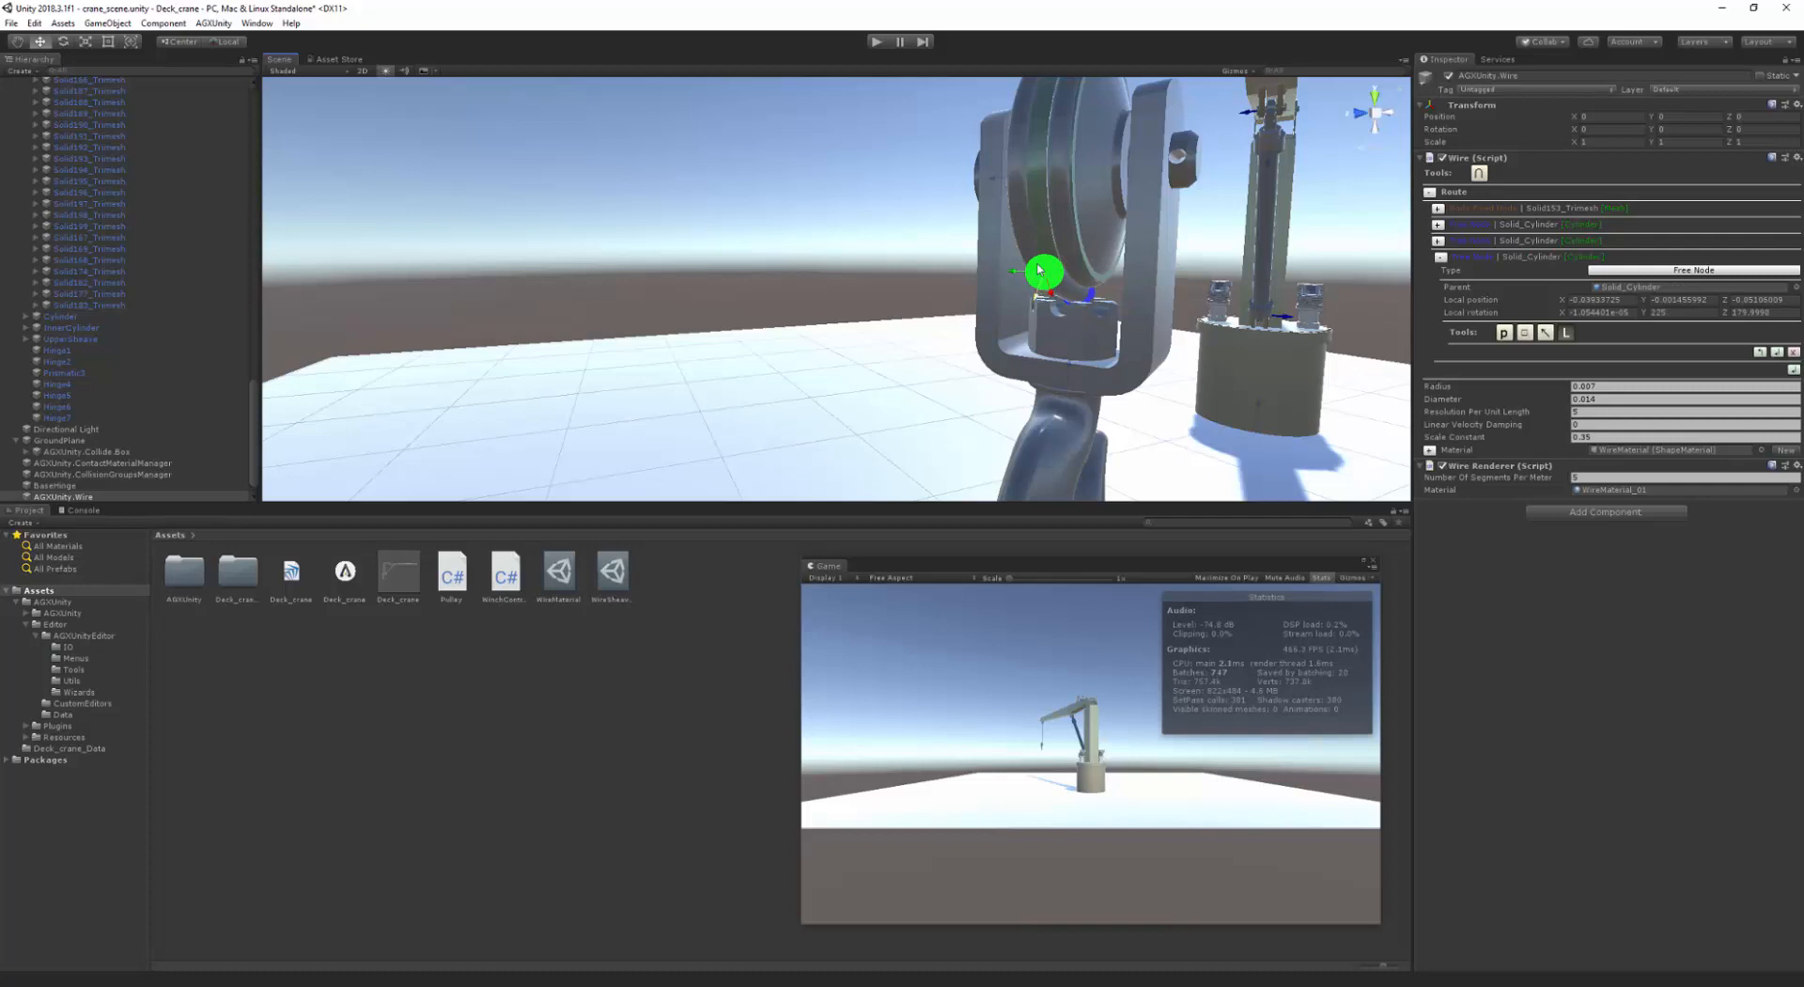
- Add a Free Node at mid-height on the far side of the hook sheave, parented to Solid_Cylinder, and offset it outward
left_click(1795, 369)
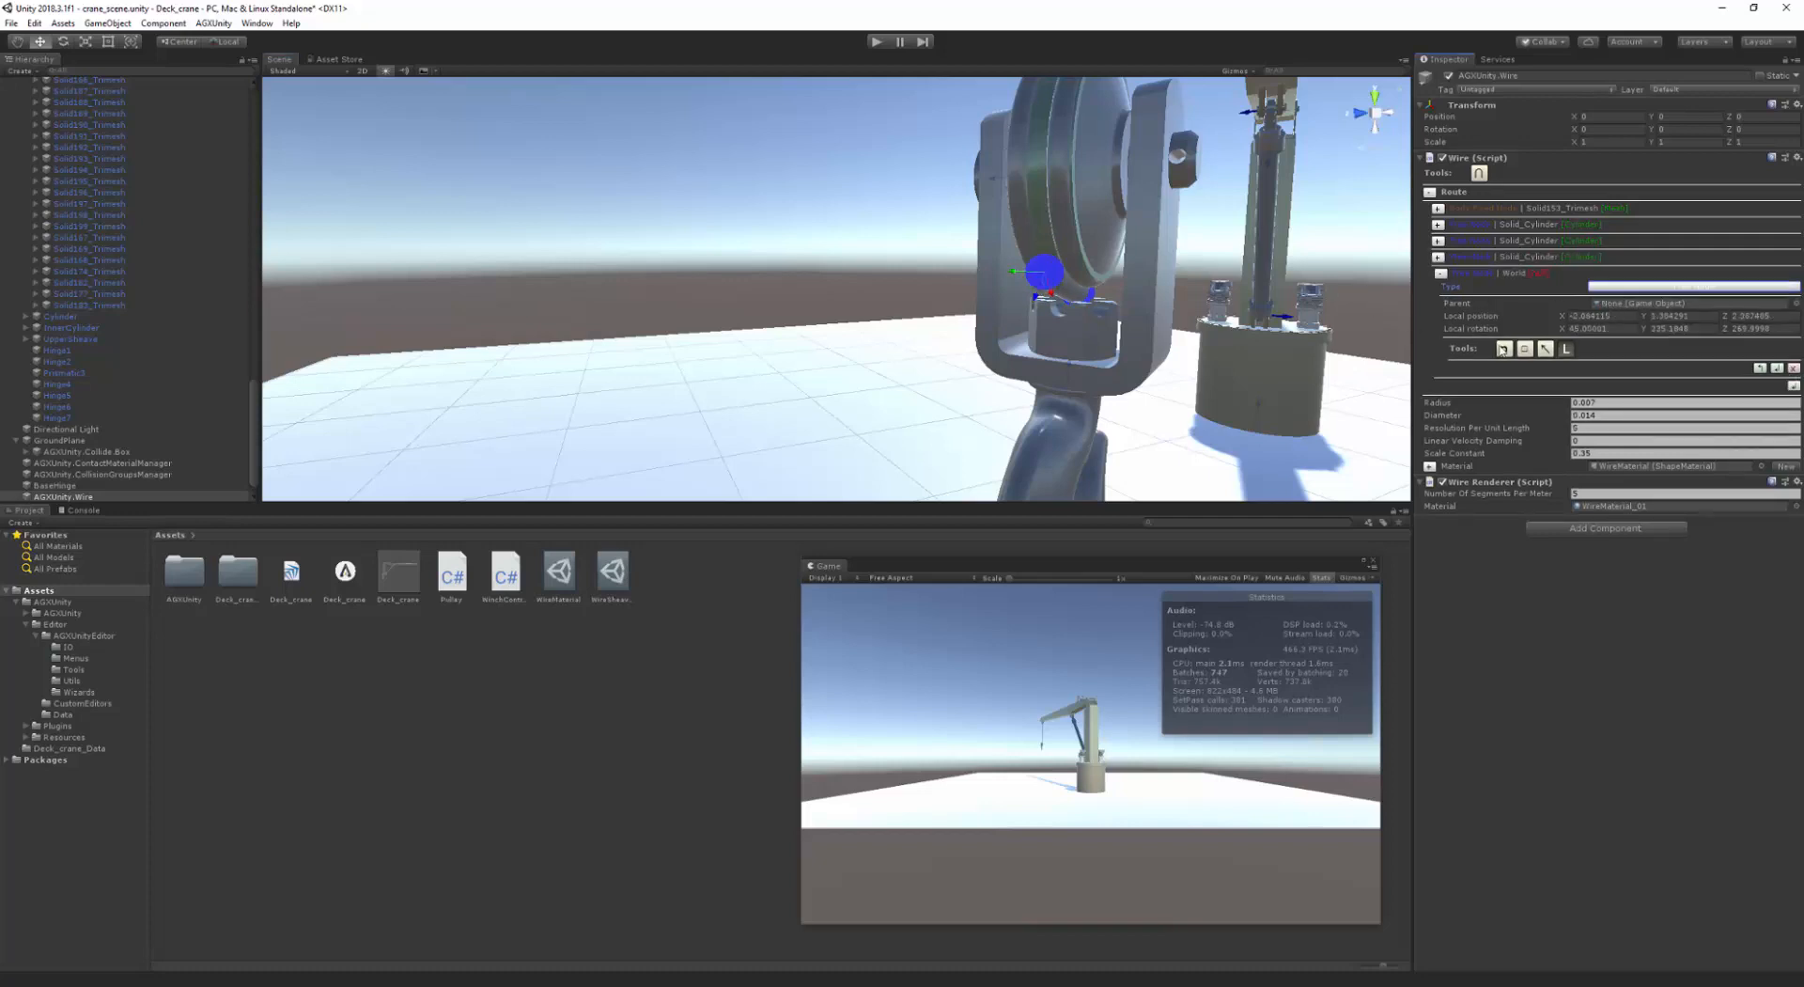
left_click(1503, 349)
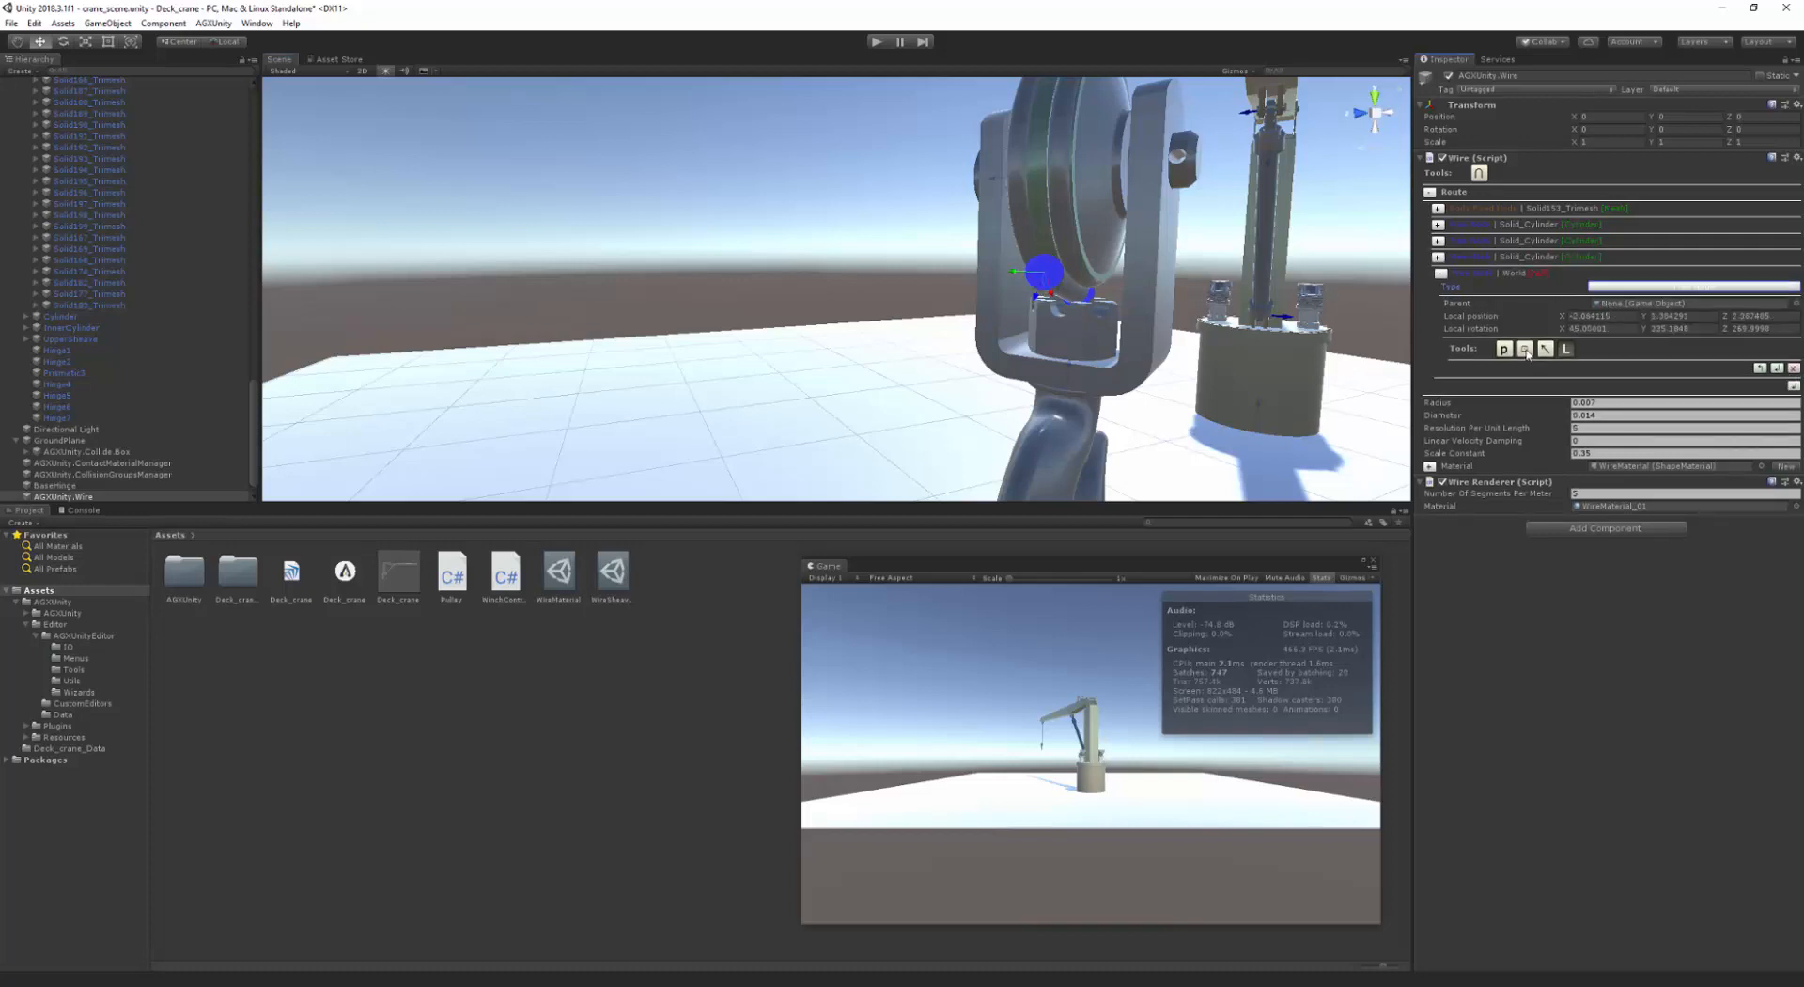
left_click(1037, 171)
left_click(1038, 172)
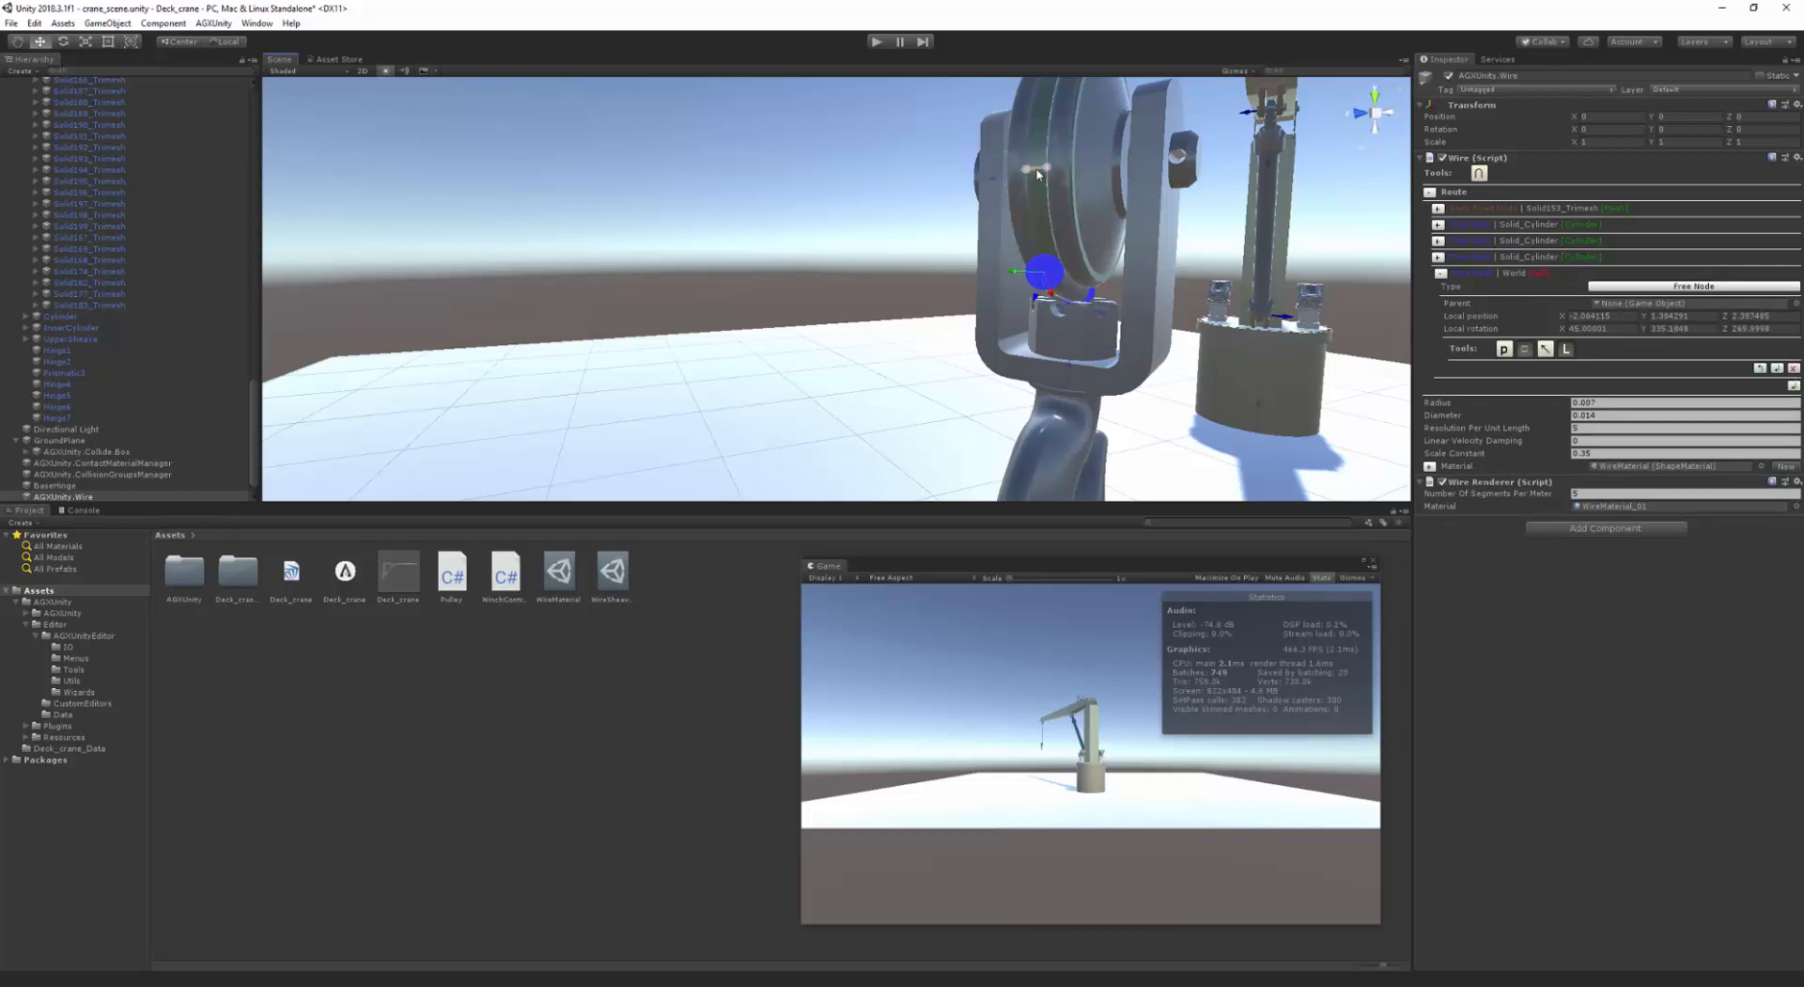
left_click(1008, 158)
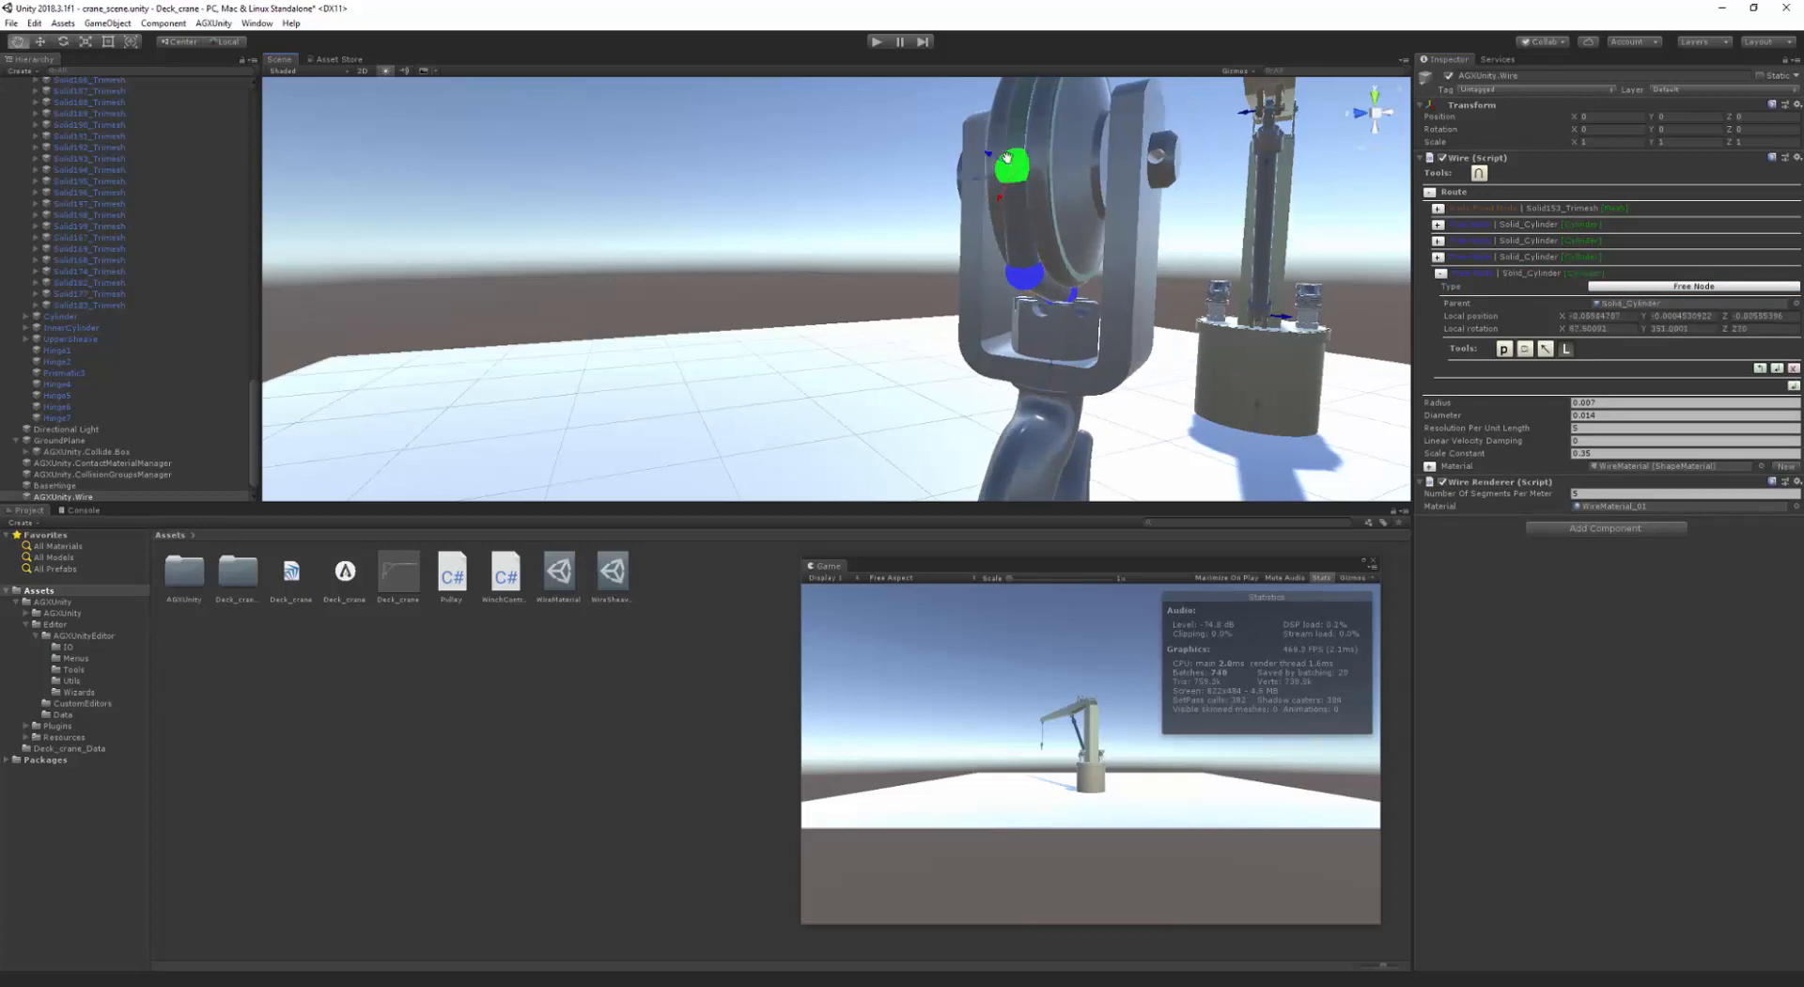
left_click_drag(1008, 158, 998, 195, "alt")
left_click_drag(966, 261, 955, 262, "alt")
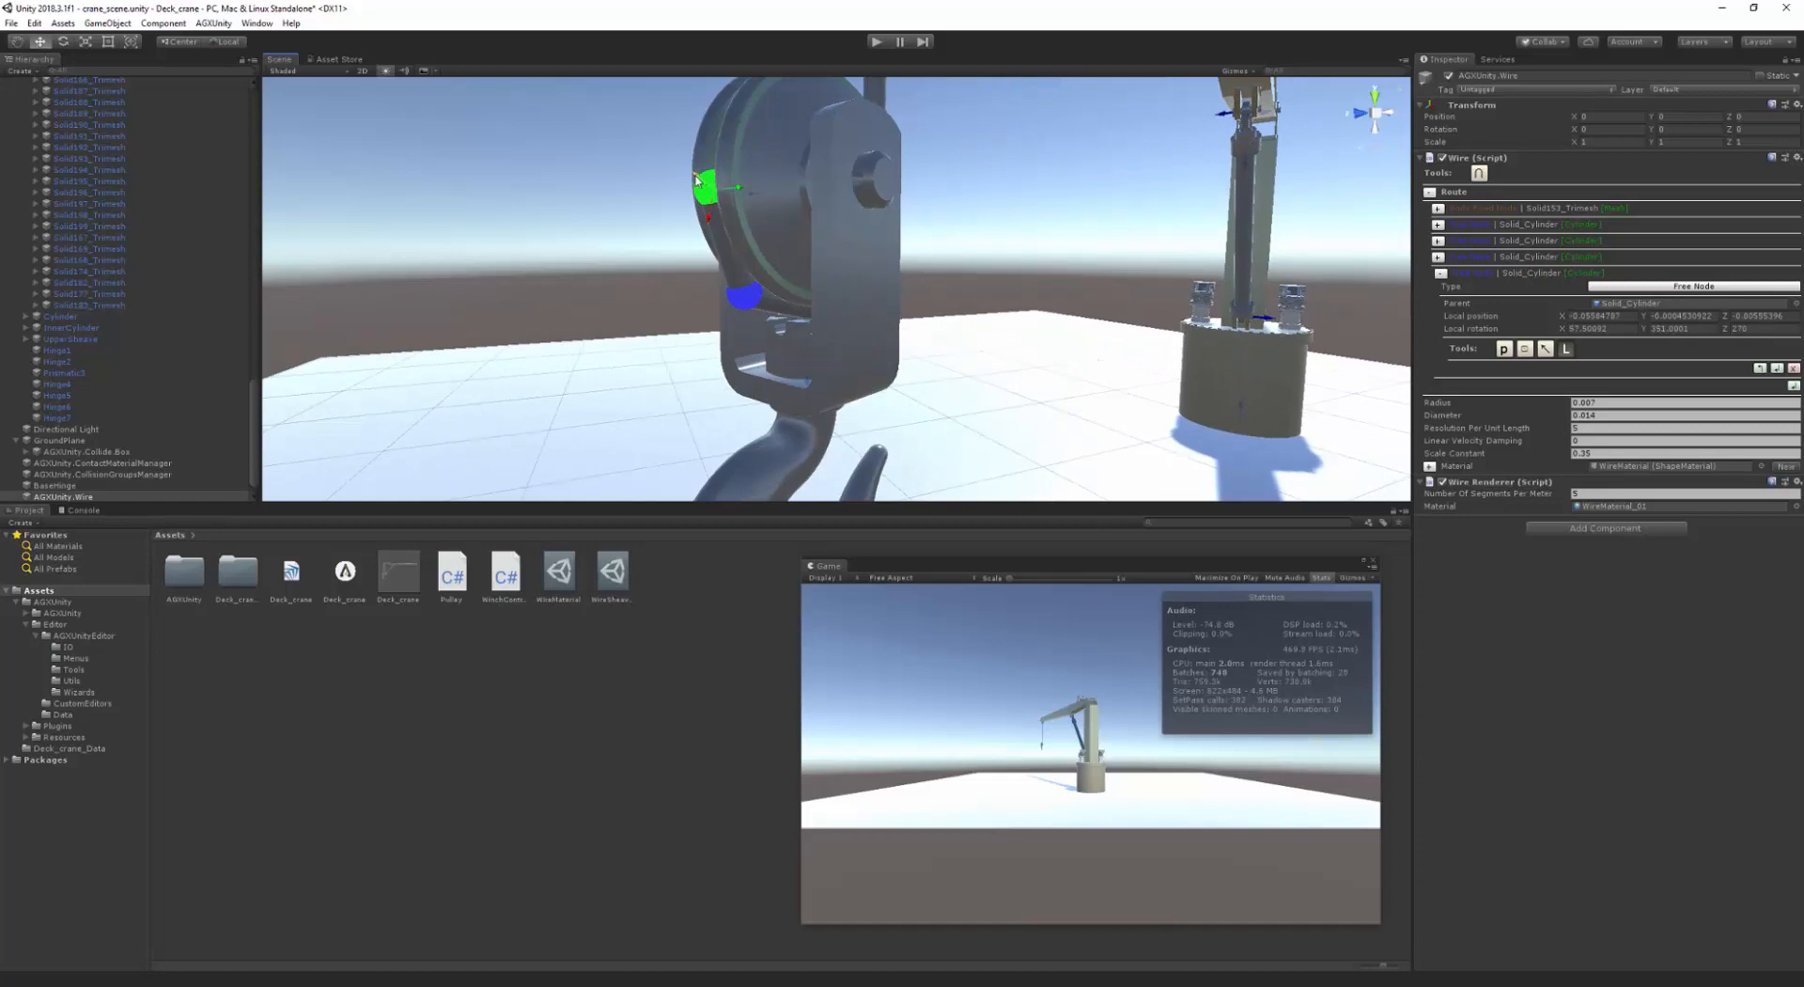
left_click_drag(696, 179, 693, 178)
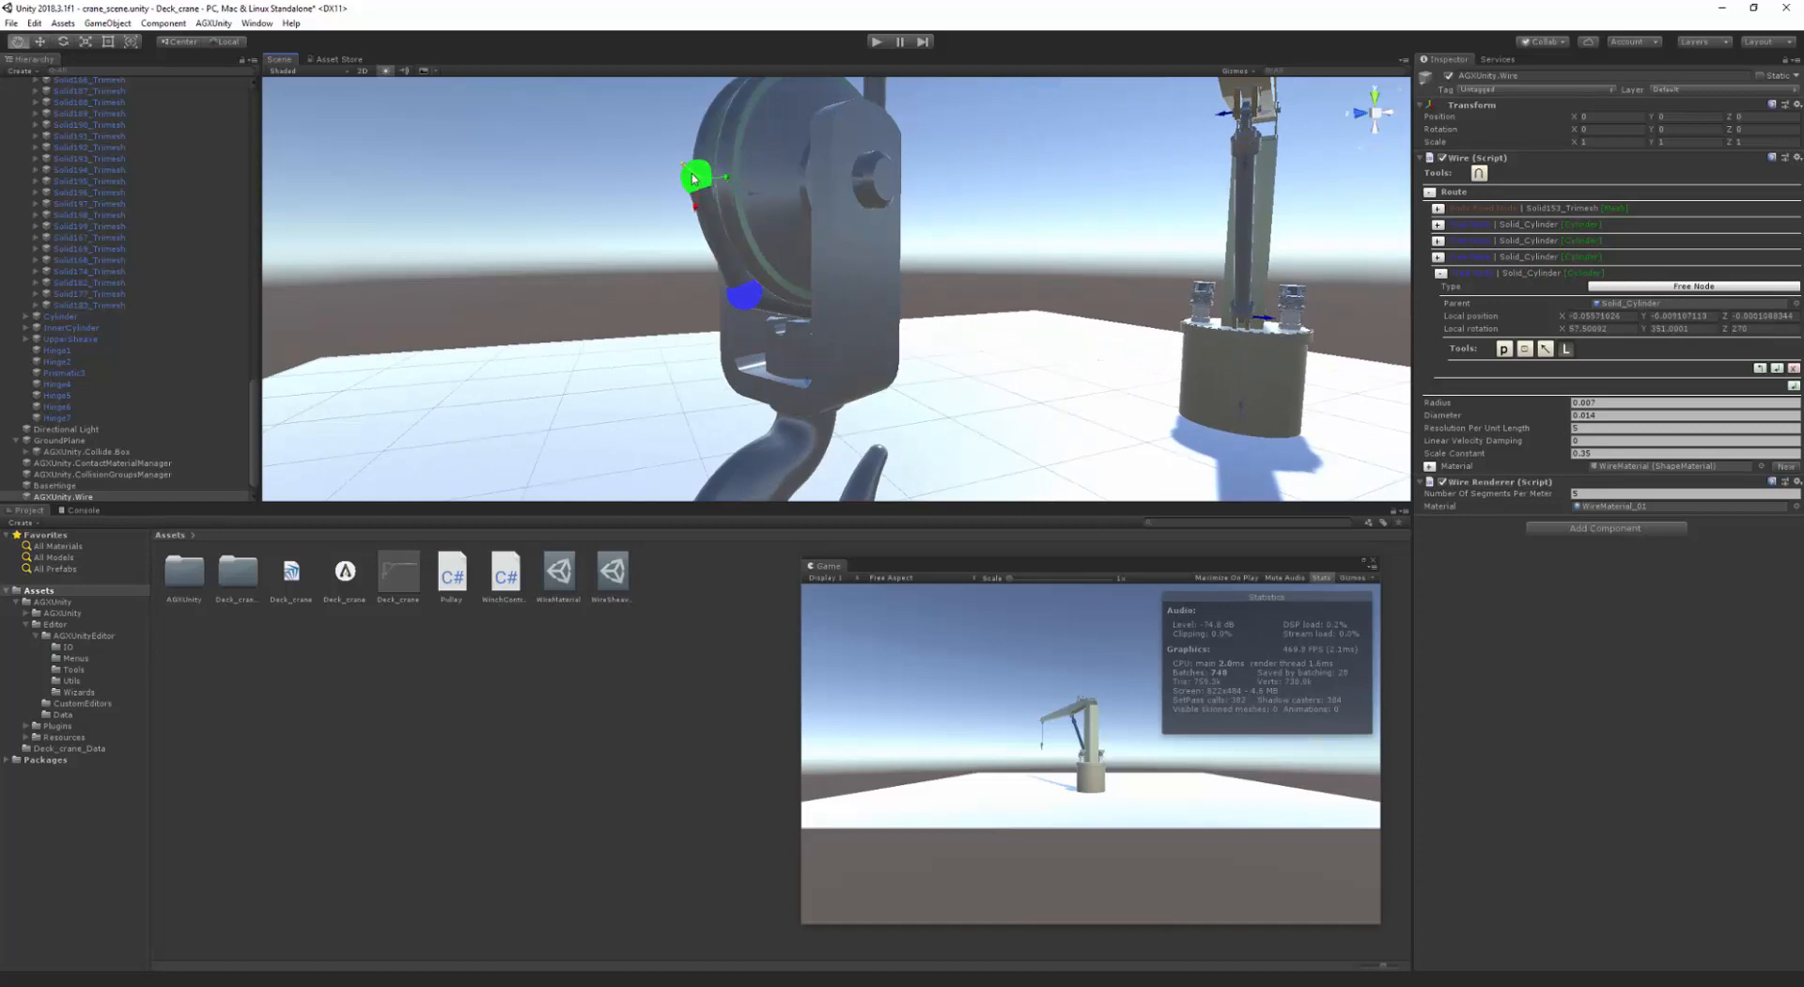
- Add a Free Node to the route on the outer rim of the crane arm's tip sheave, parented to Solid141_Trimesh
middle_click_drag(693, 178, 715, 211)
scroll(691, 242, "down", 2)
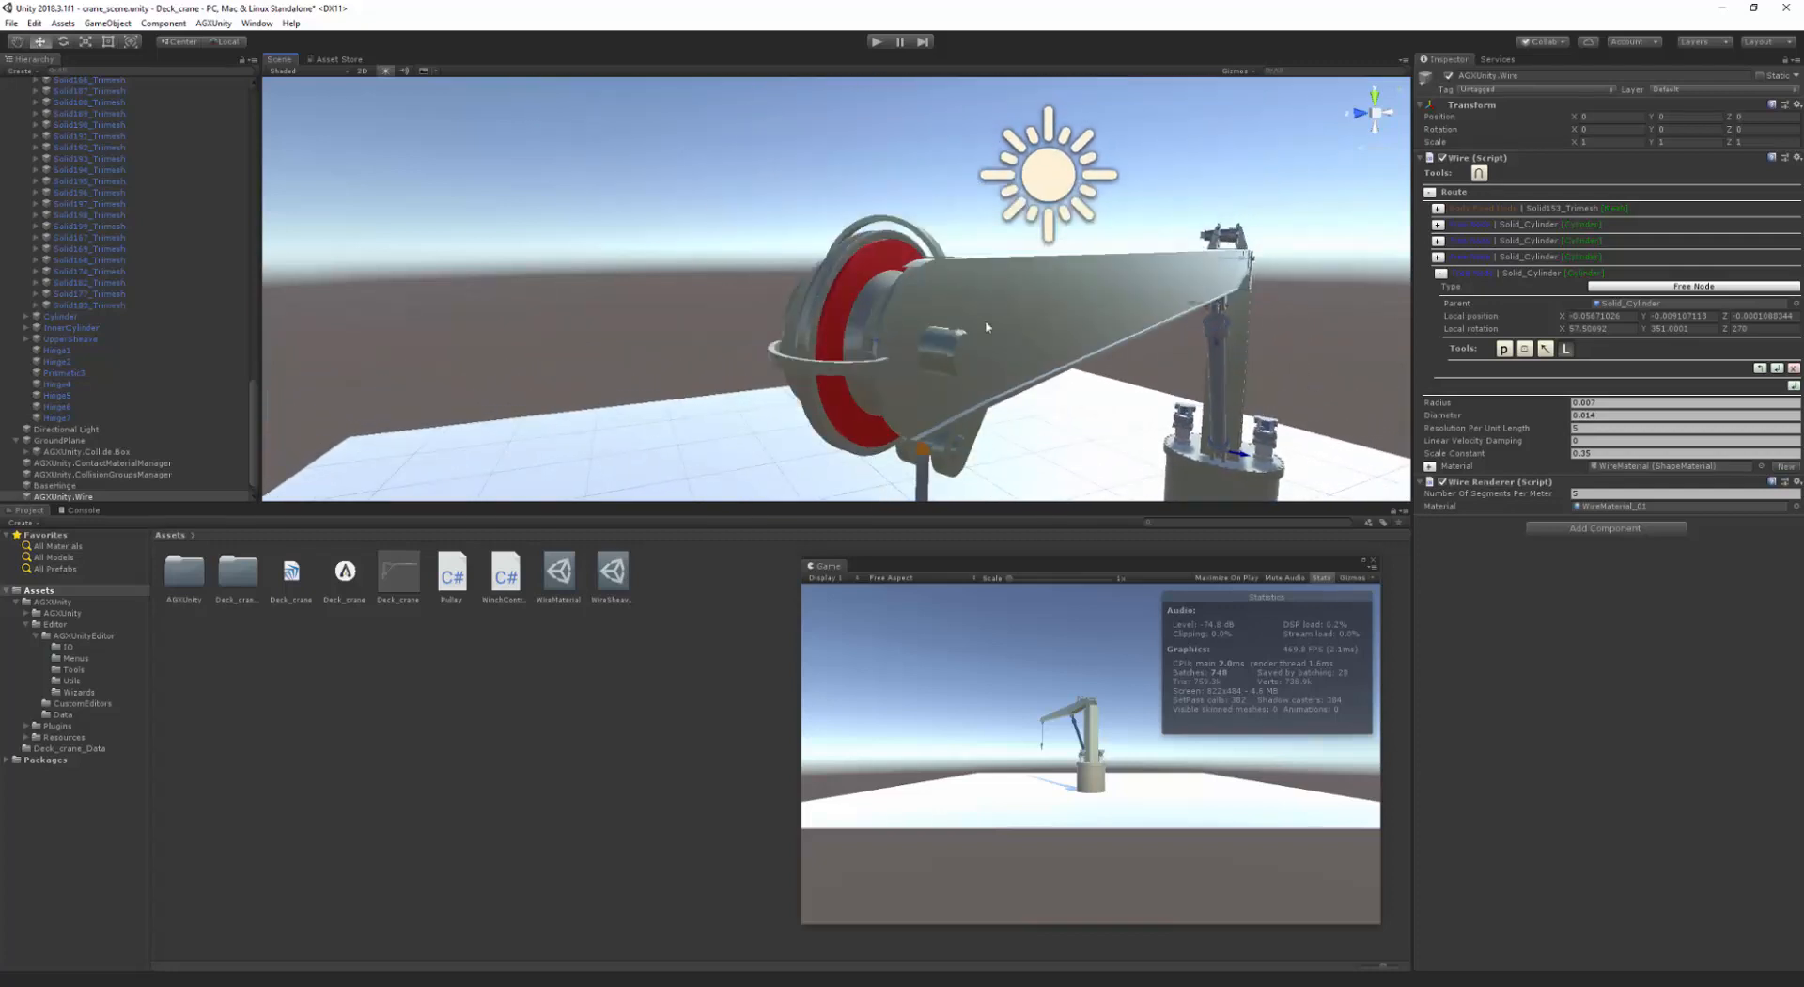
left_click(1793, 387)
left_click(1524, 365)
scroll(805, 361, "up", 3)
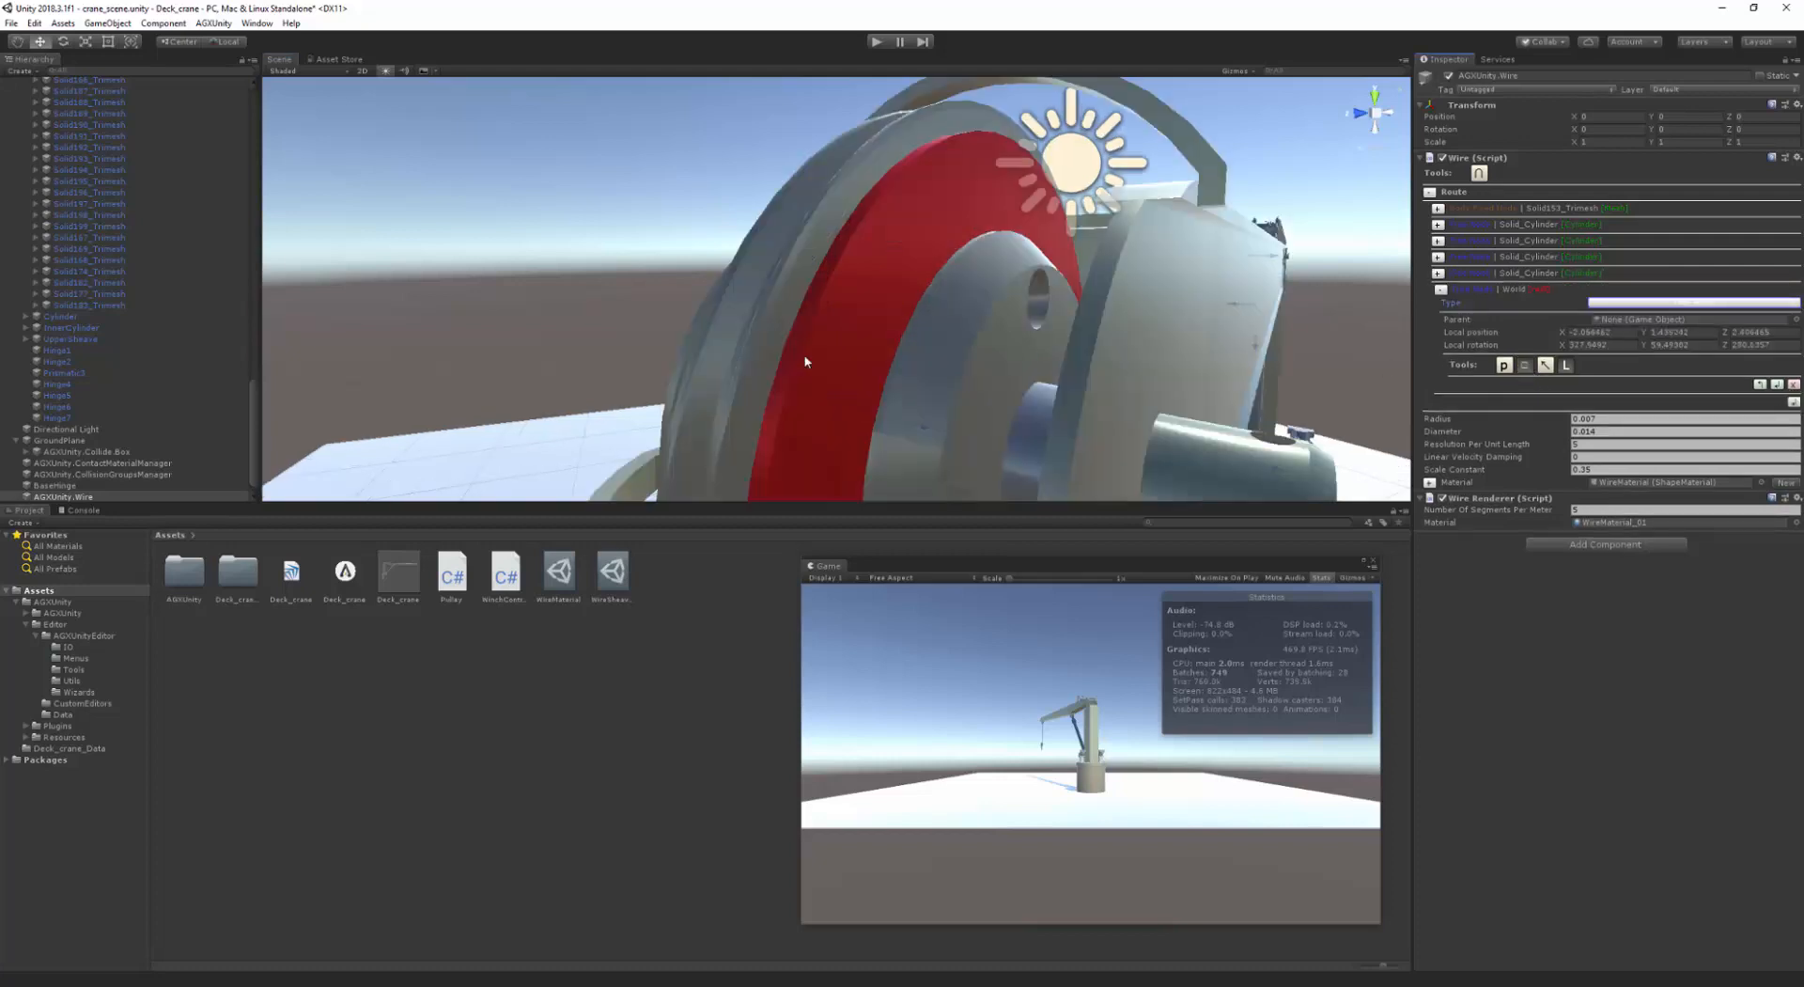
middle_click_drag(759, 363, 778, 358)
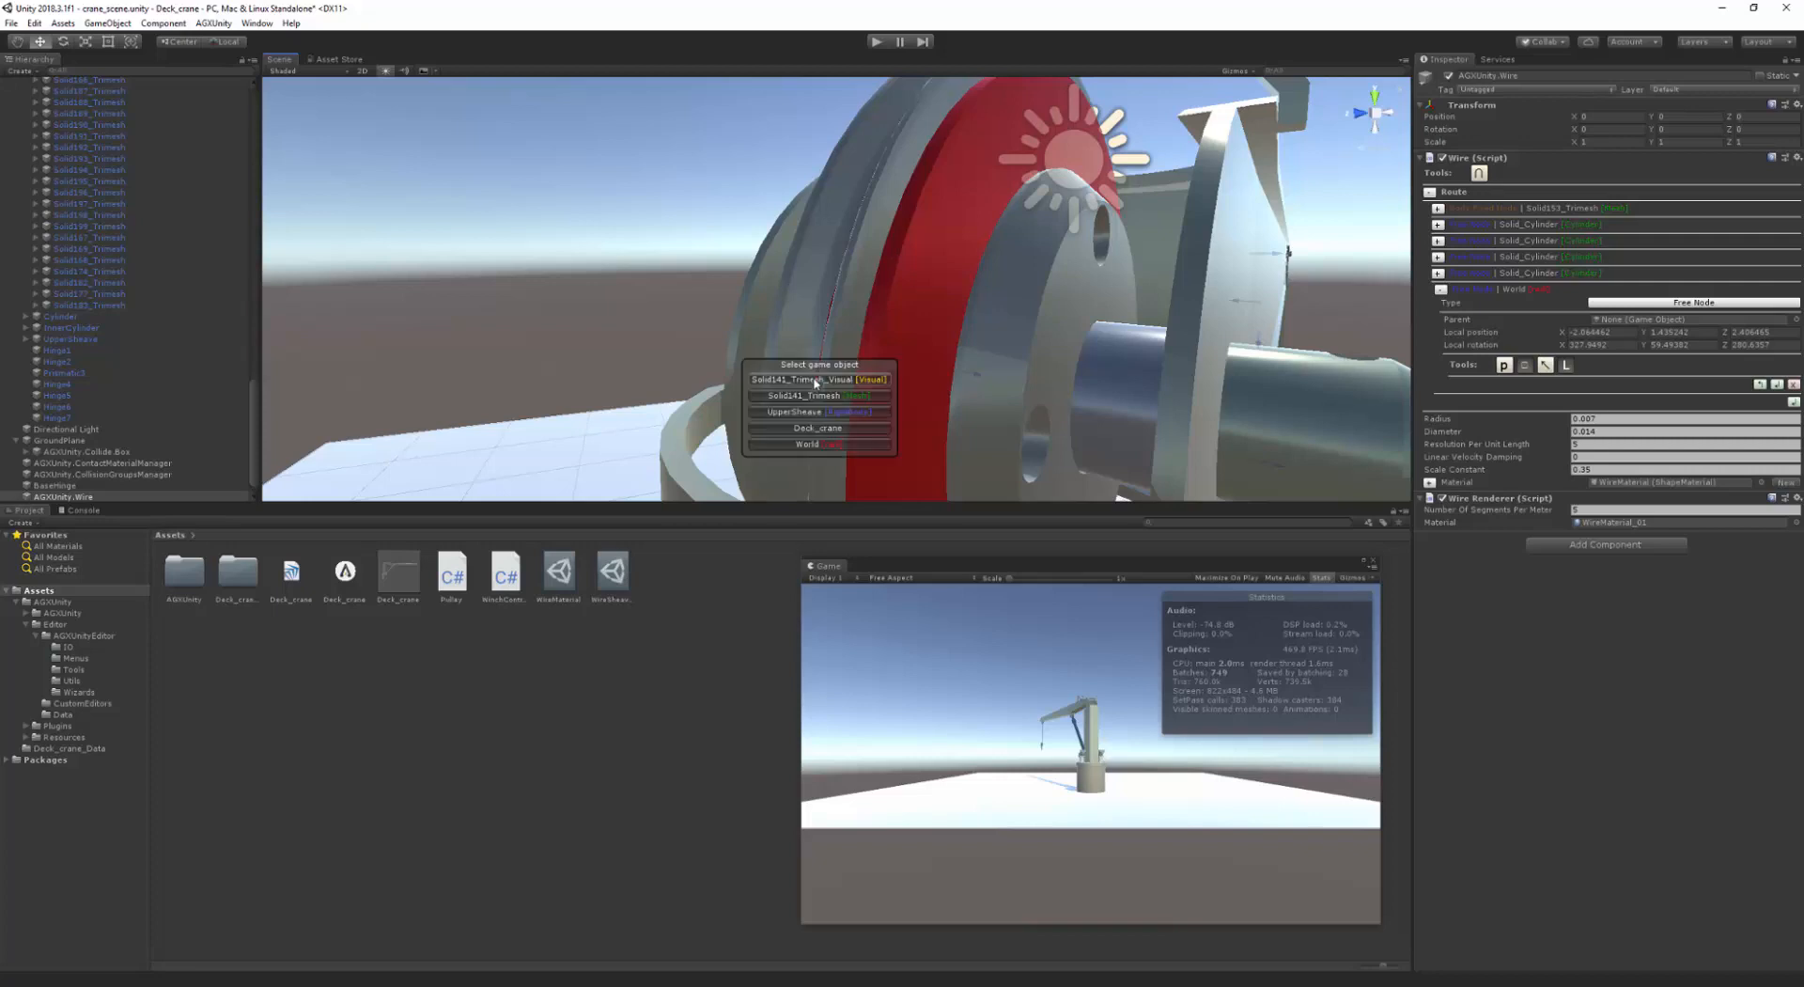
left_click(812, 366)
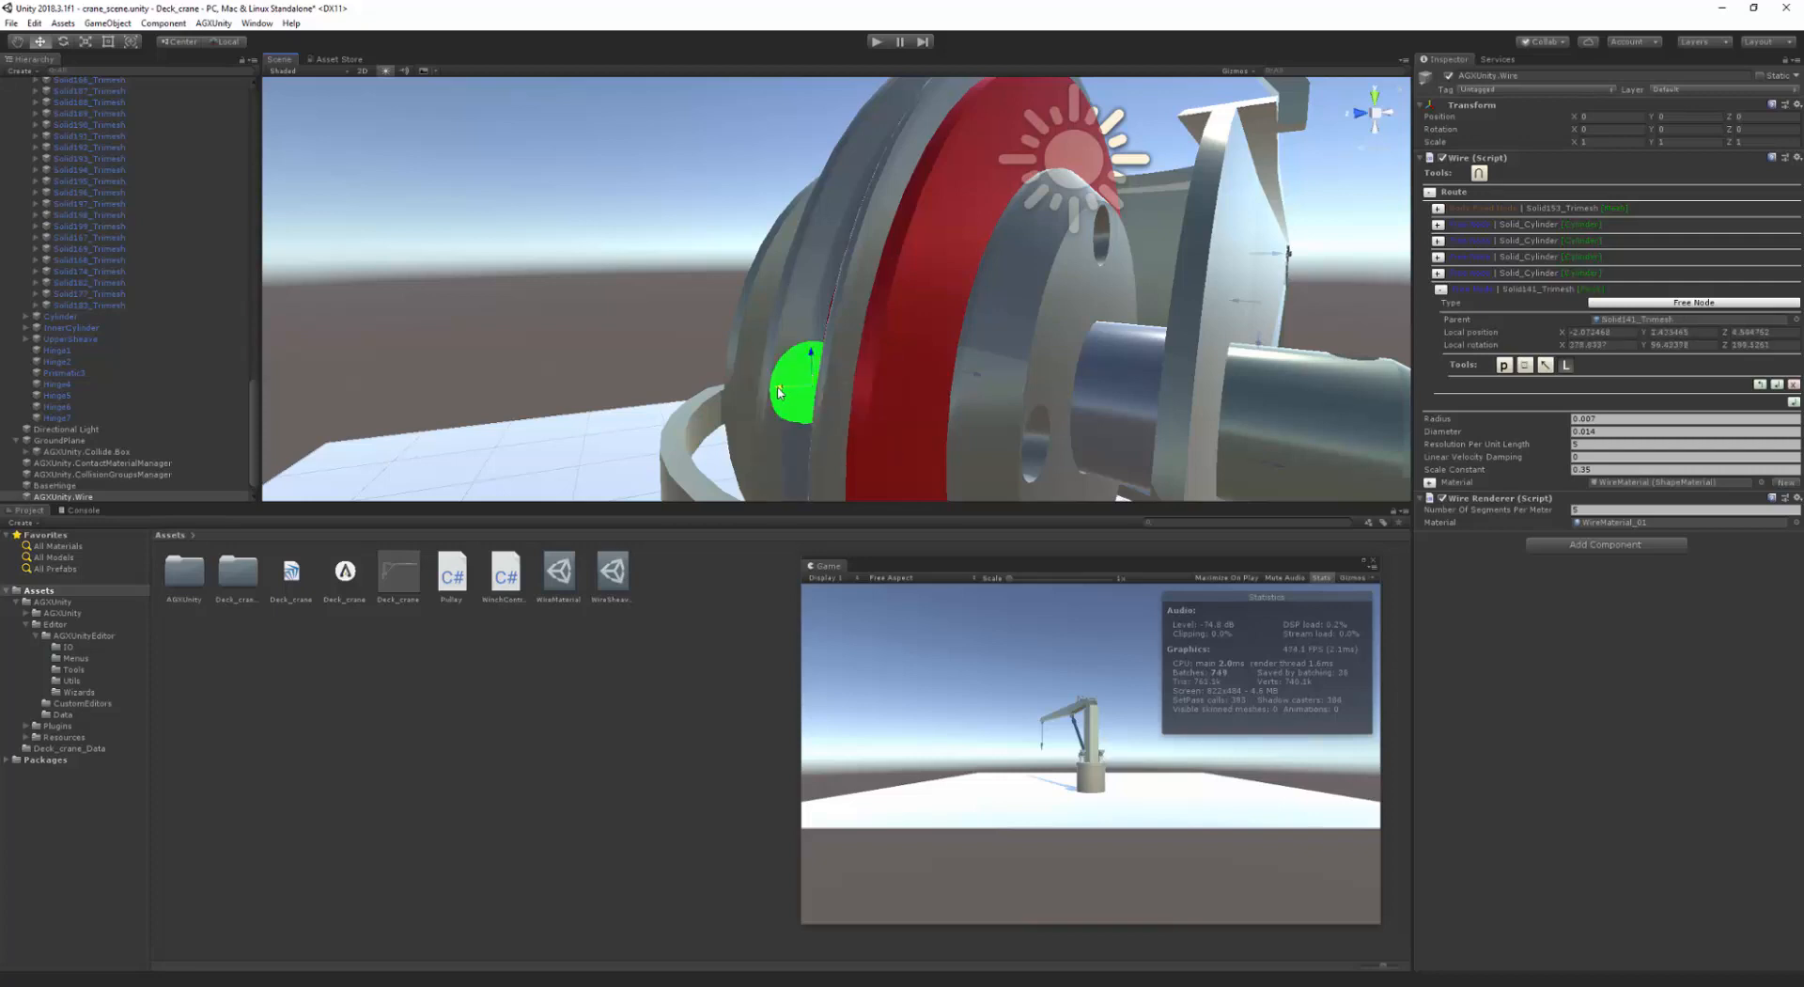
- Move the tip sheave node outward from the rim and align it with the sheave's groove
left_click_drag(774, 387, 760, 389)
middle_click_drag(749, 419, 893, 344)
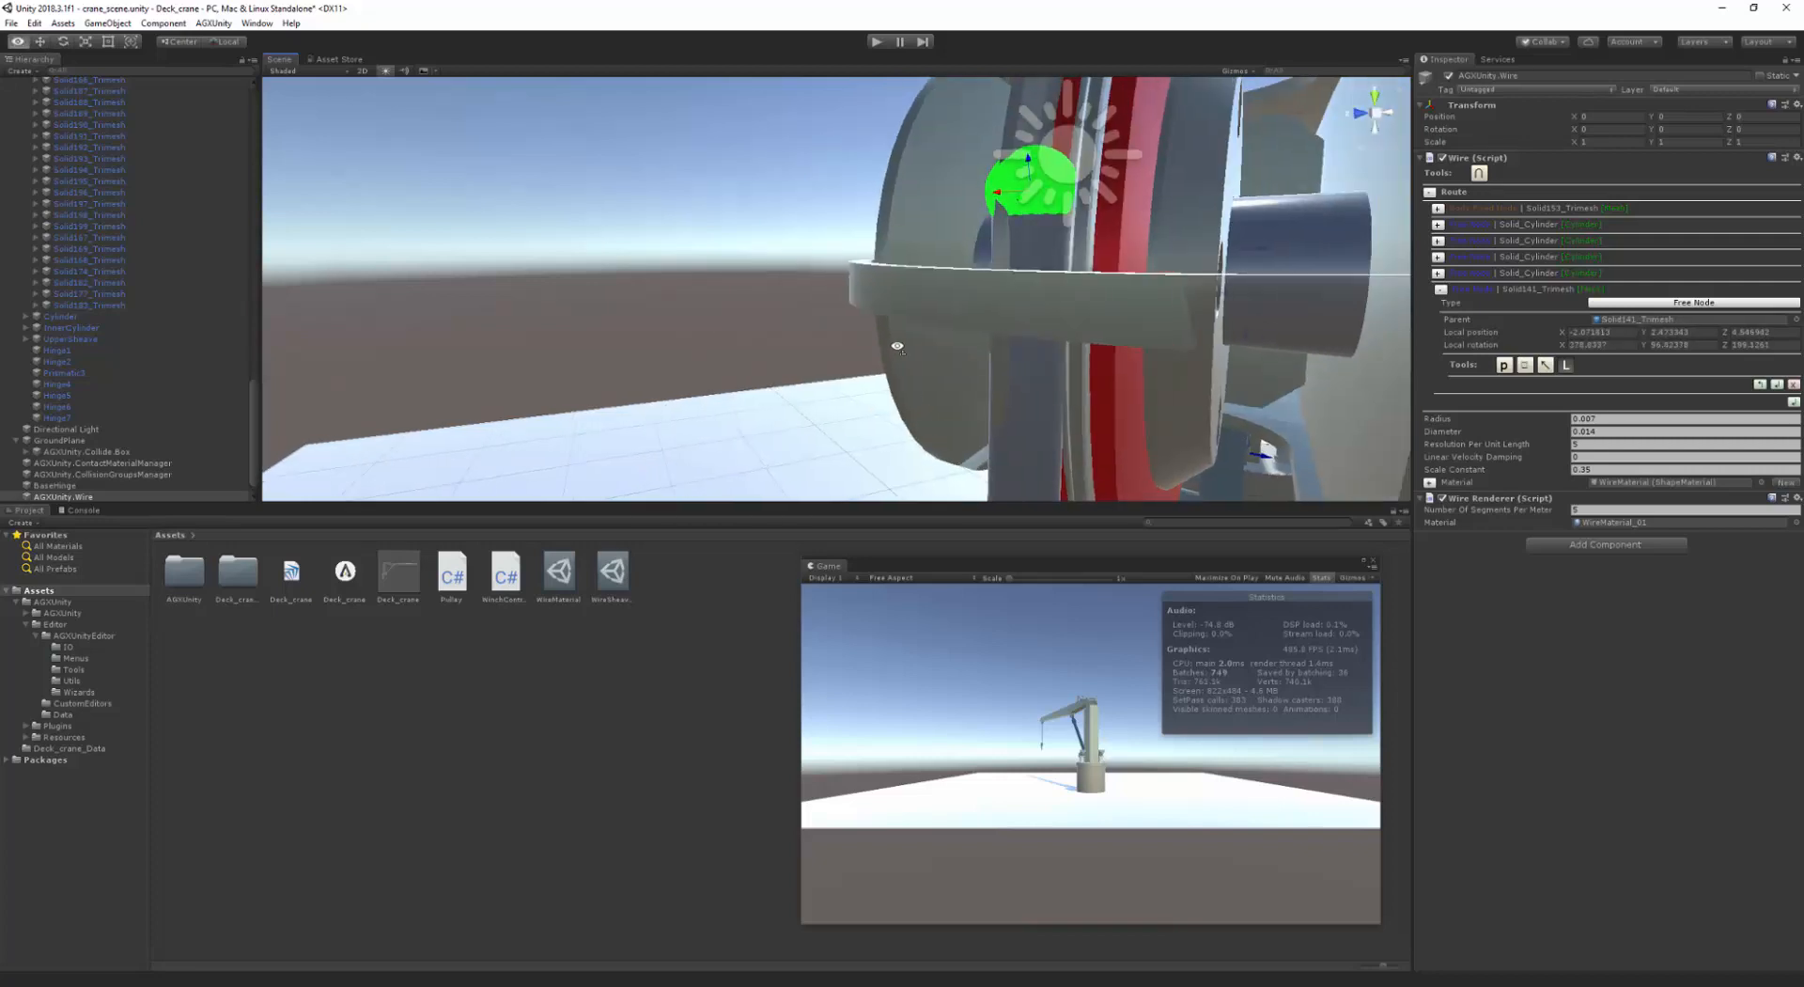
left_click_drag(894, 344, 870, 319, "alt")
middle_click_drag(870, 319, 862, 319)
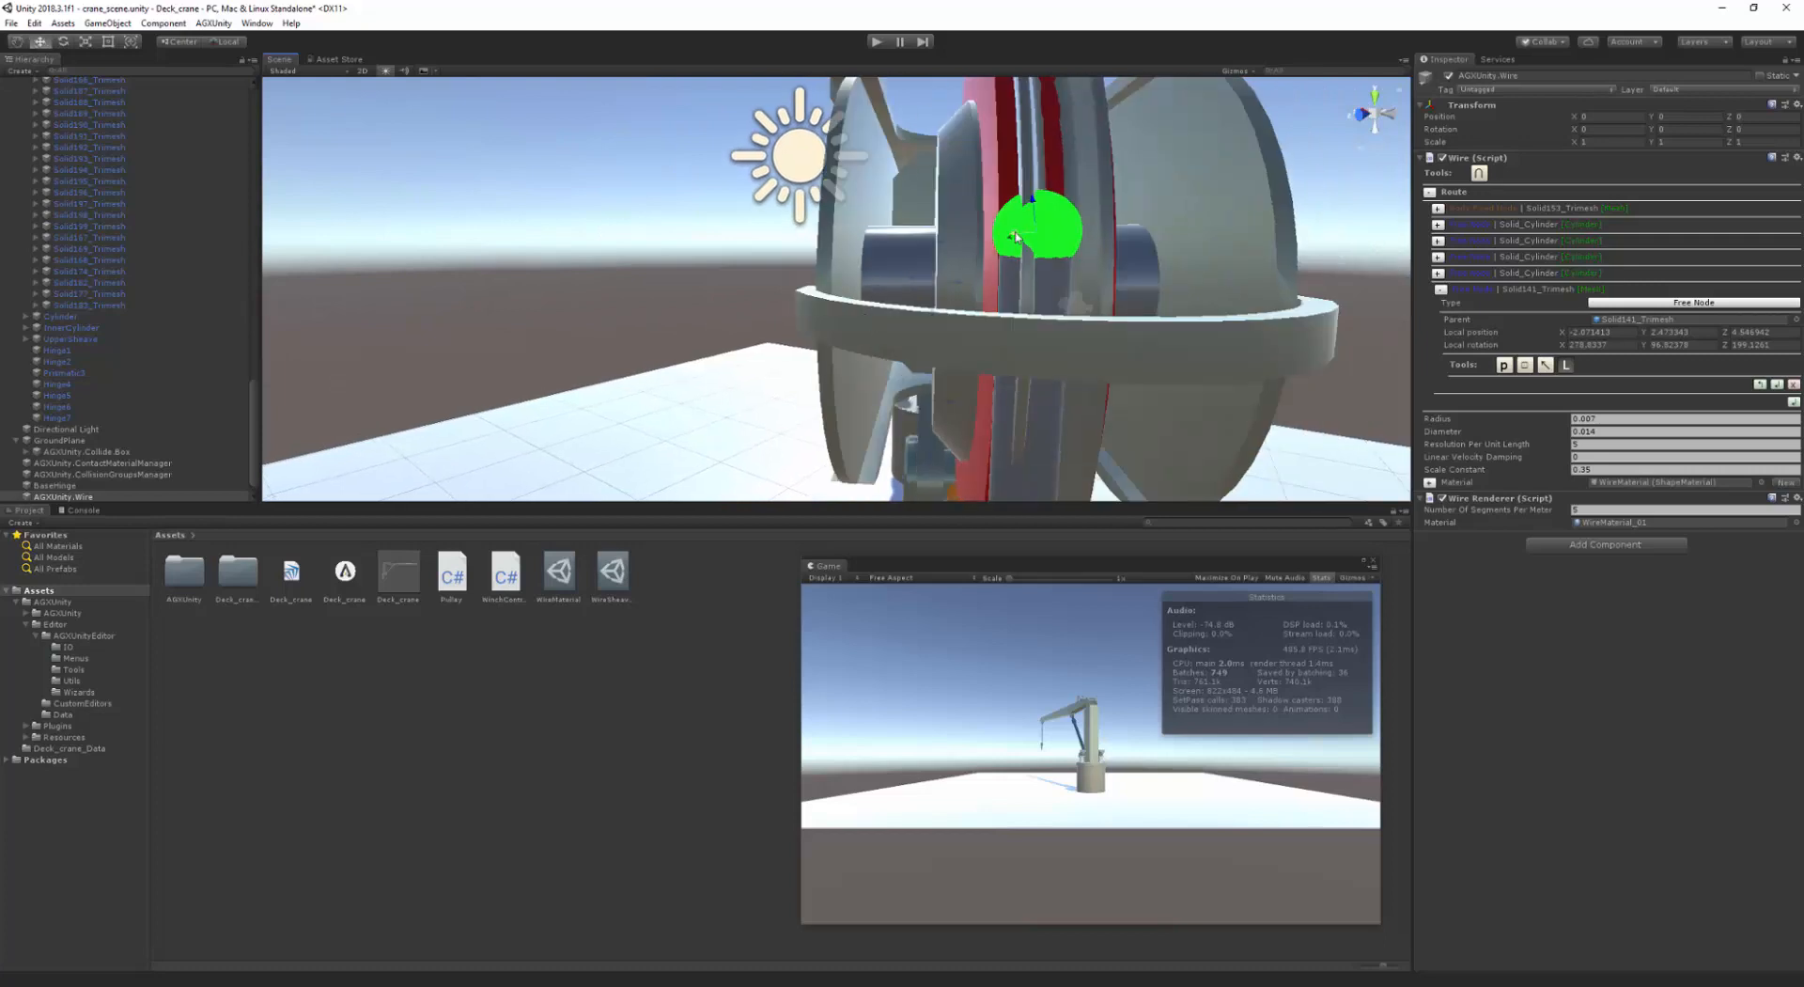
left_click_drag(1015, 236, 1051, 228)
- Add a Free Node on top of the crane arm's tip sheave, parented to Solid141_Trimesh, and raise it slightly above the groove
mouse_move(1051, 228)
left_mouse_down("alt")
mouse_move(808, 242)
mouse_move(1038, 235)
left_mouse_up("alt")
middle_click_drag(1039, 235, 1060, 265)
middle_click_drag(1067, 171, 1045, 209)
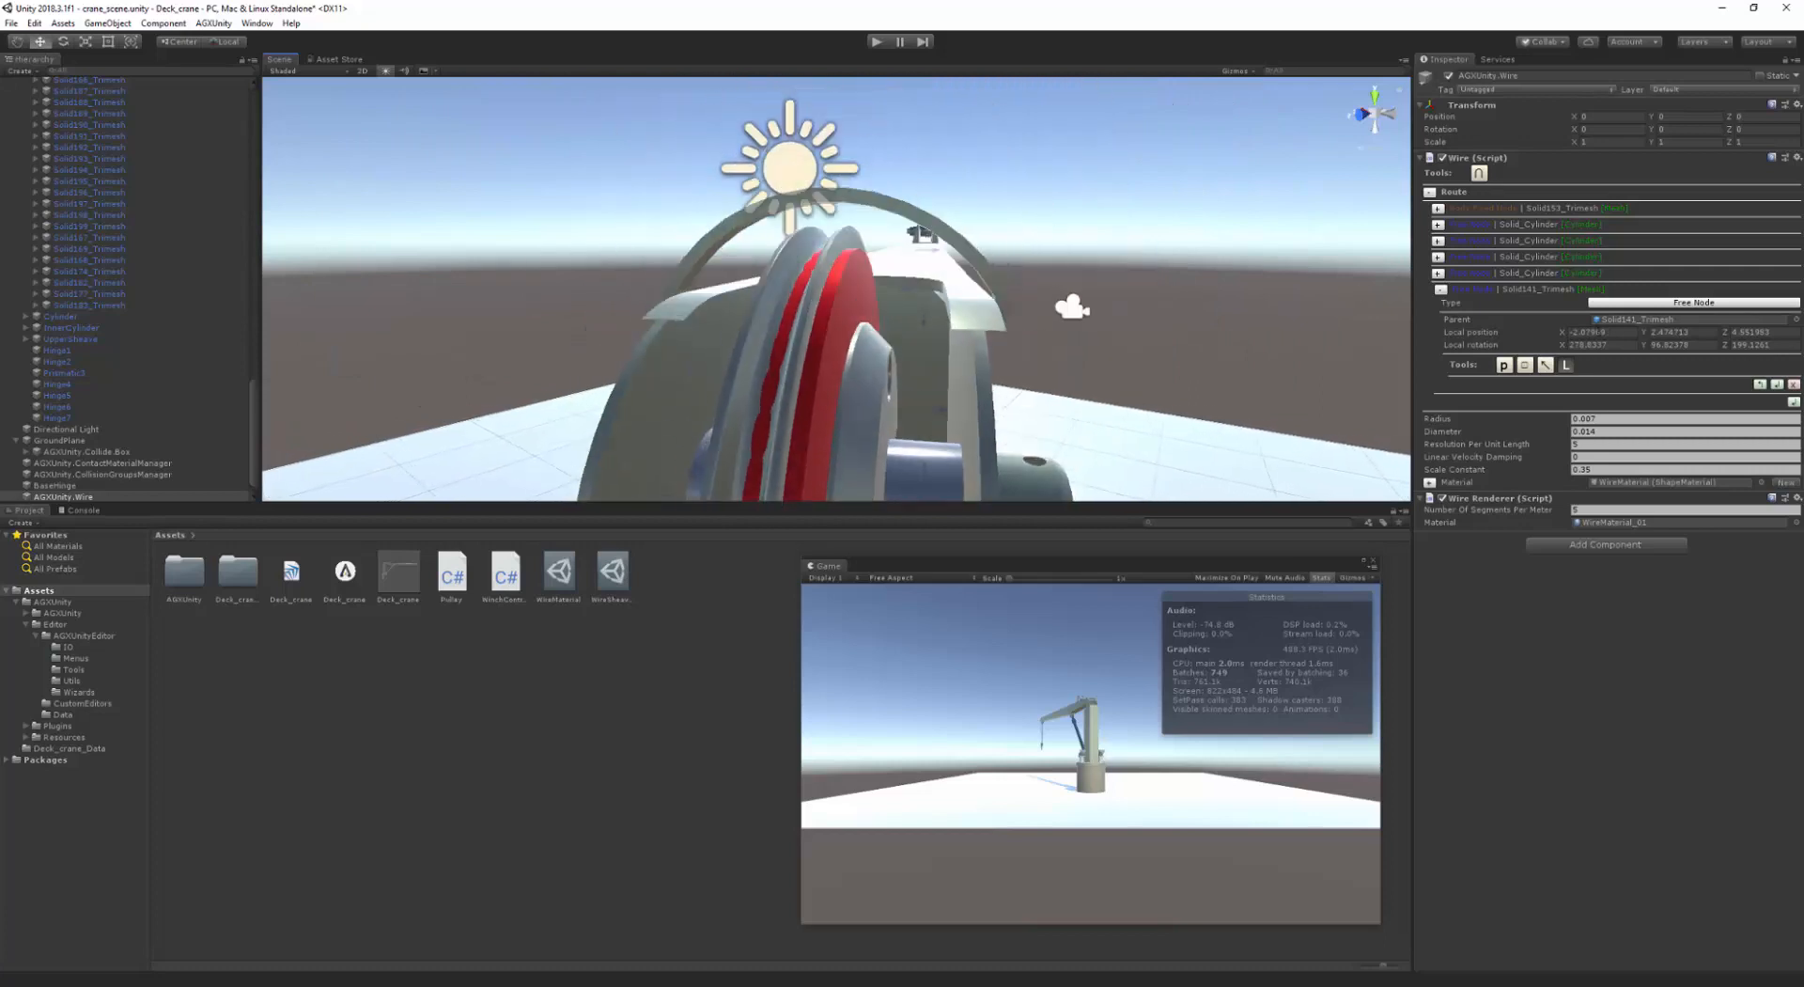
left_click(1793, 402)
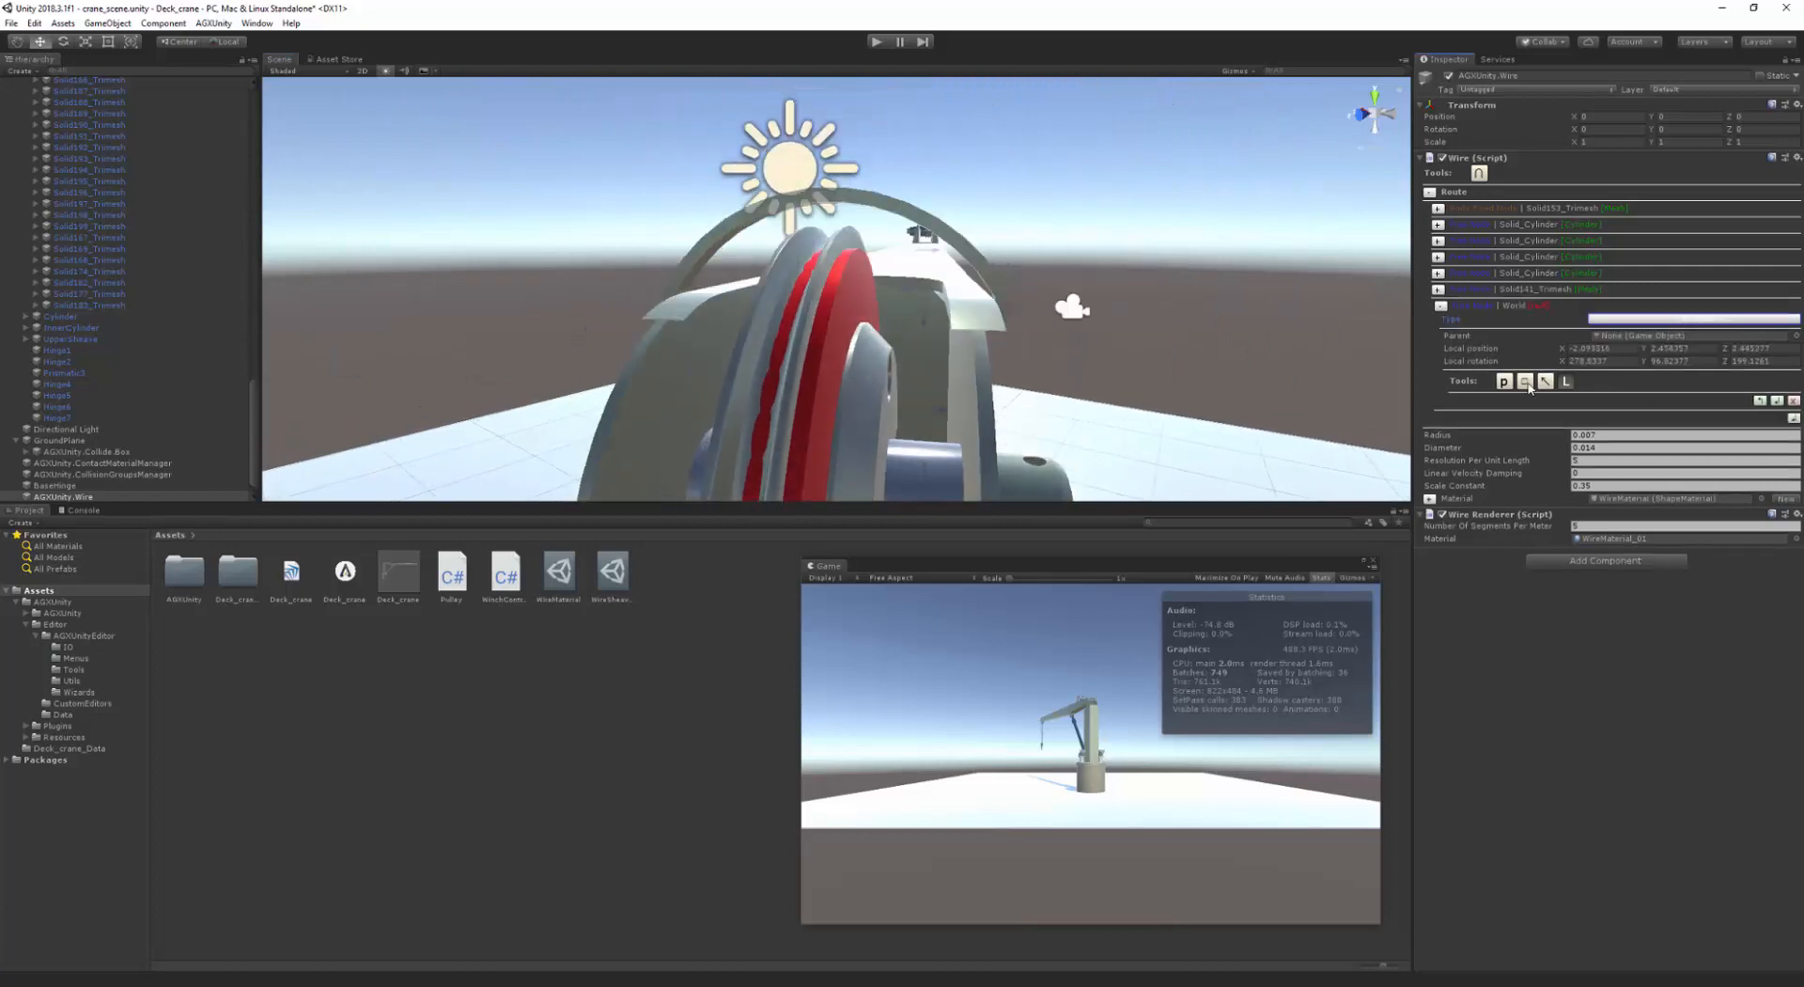
left_click(808, 261)
left_click(810, 273)
left_click(815, 246)
left_click_drag(816, 242, 823, 209)
- Add a node at the end of the wire route and set its type to Winch Node
middle_click_drag(815, 242, 803, 246)
scroll(803, 246, "down", 5)
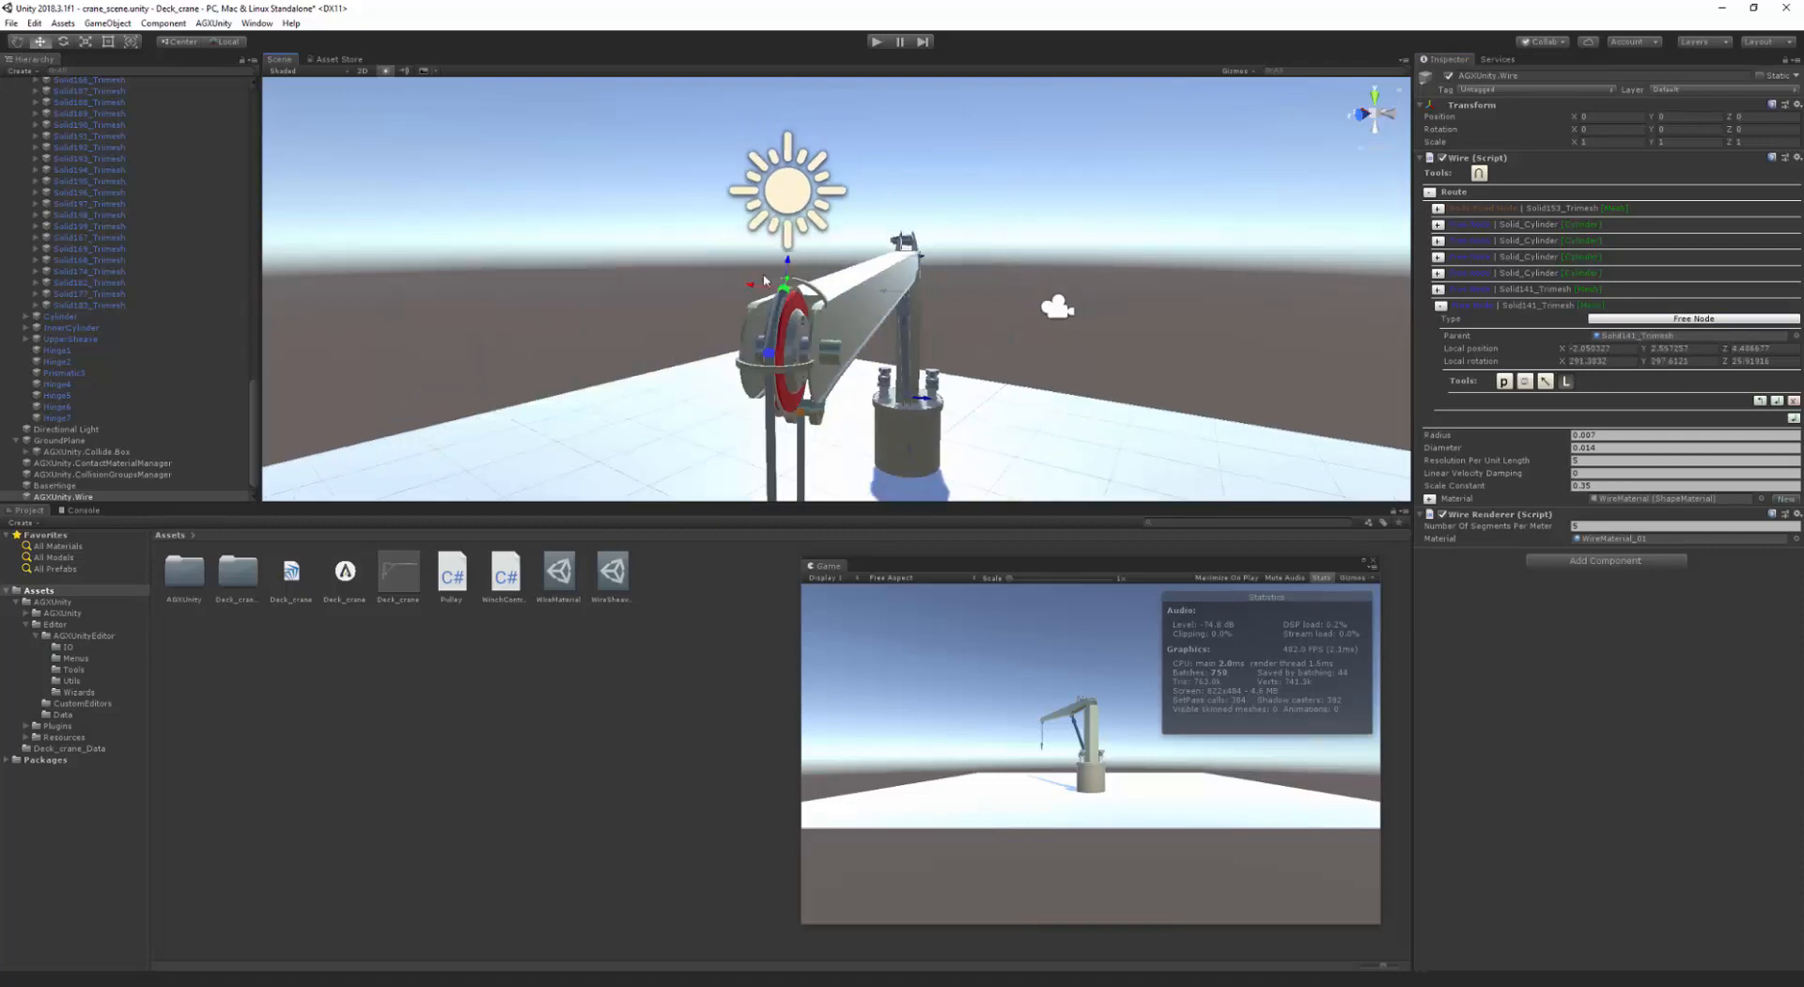
left_click_drag(803, 246, 751, 249, "alt")
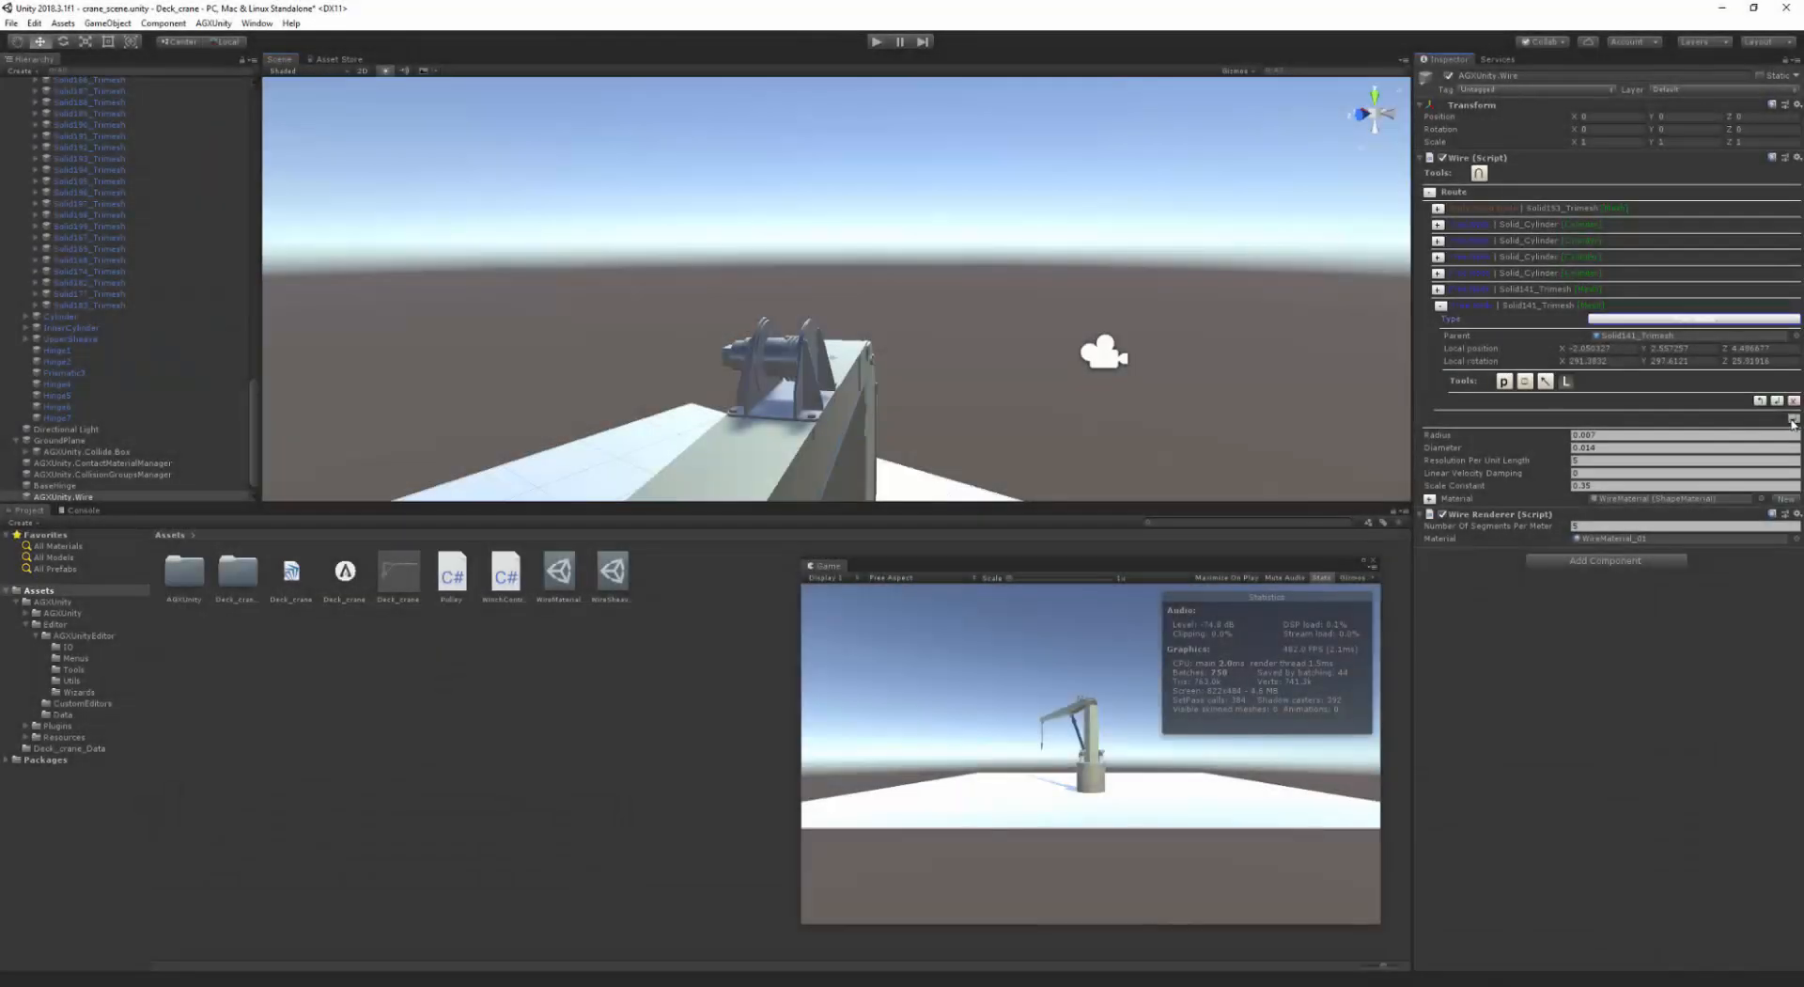
left_click(1792, 420)
left_click(1635, 344)
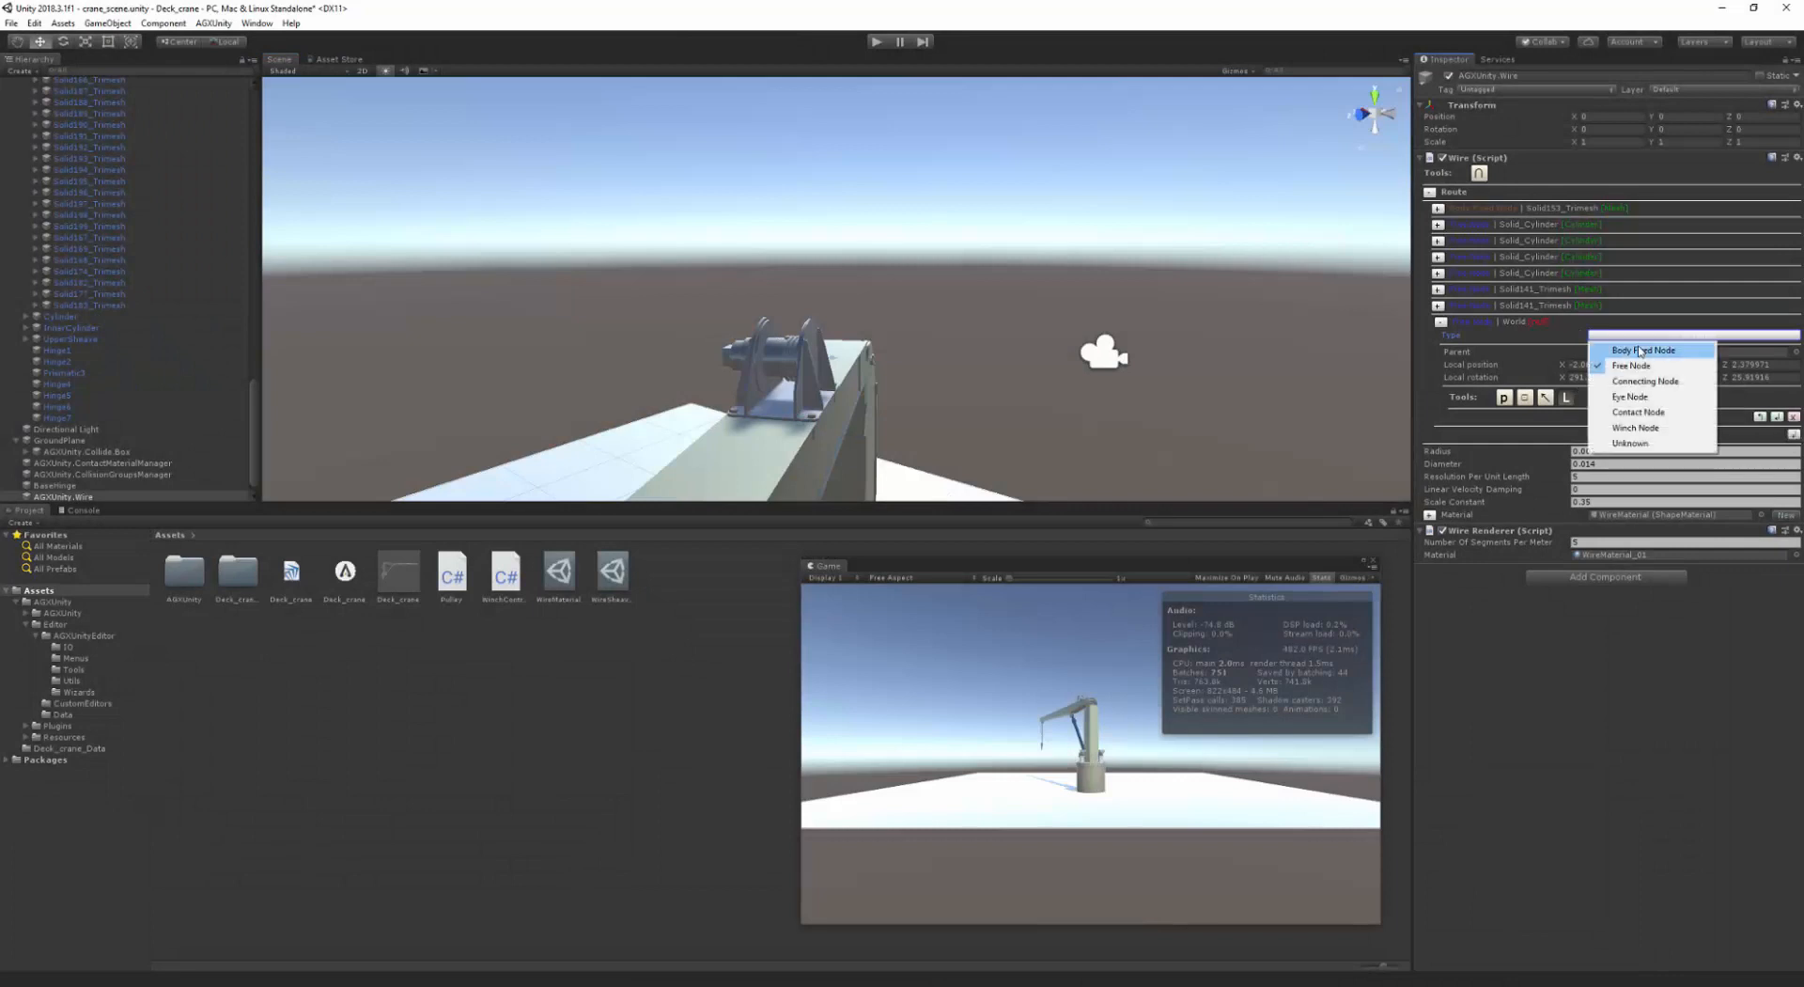
left_click(1651, 431)
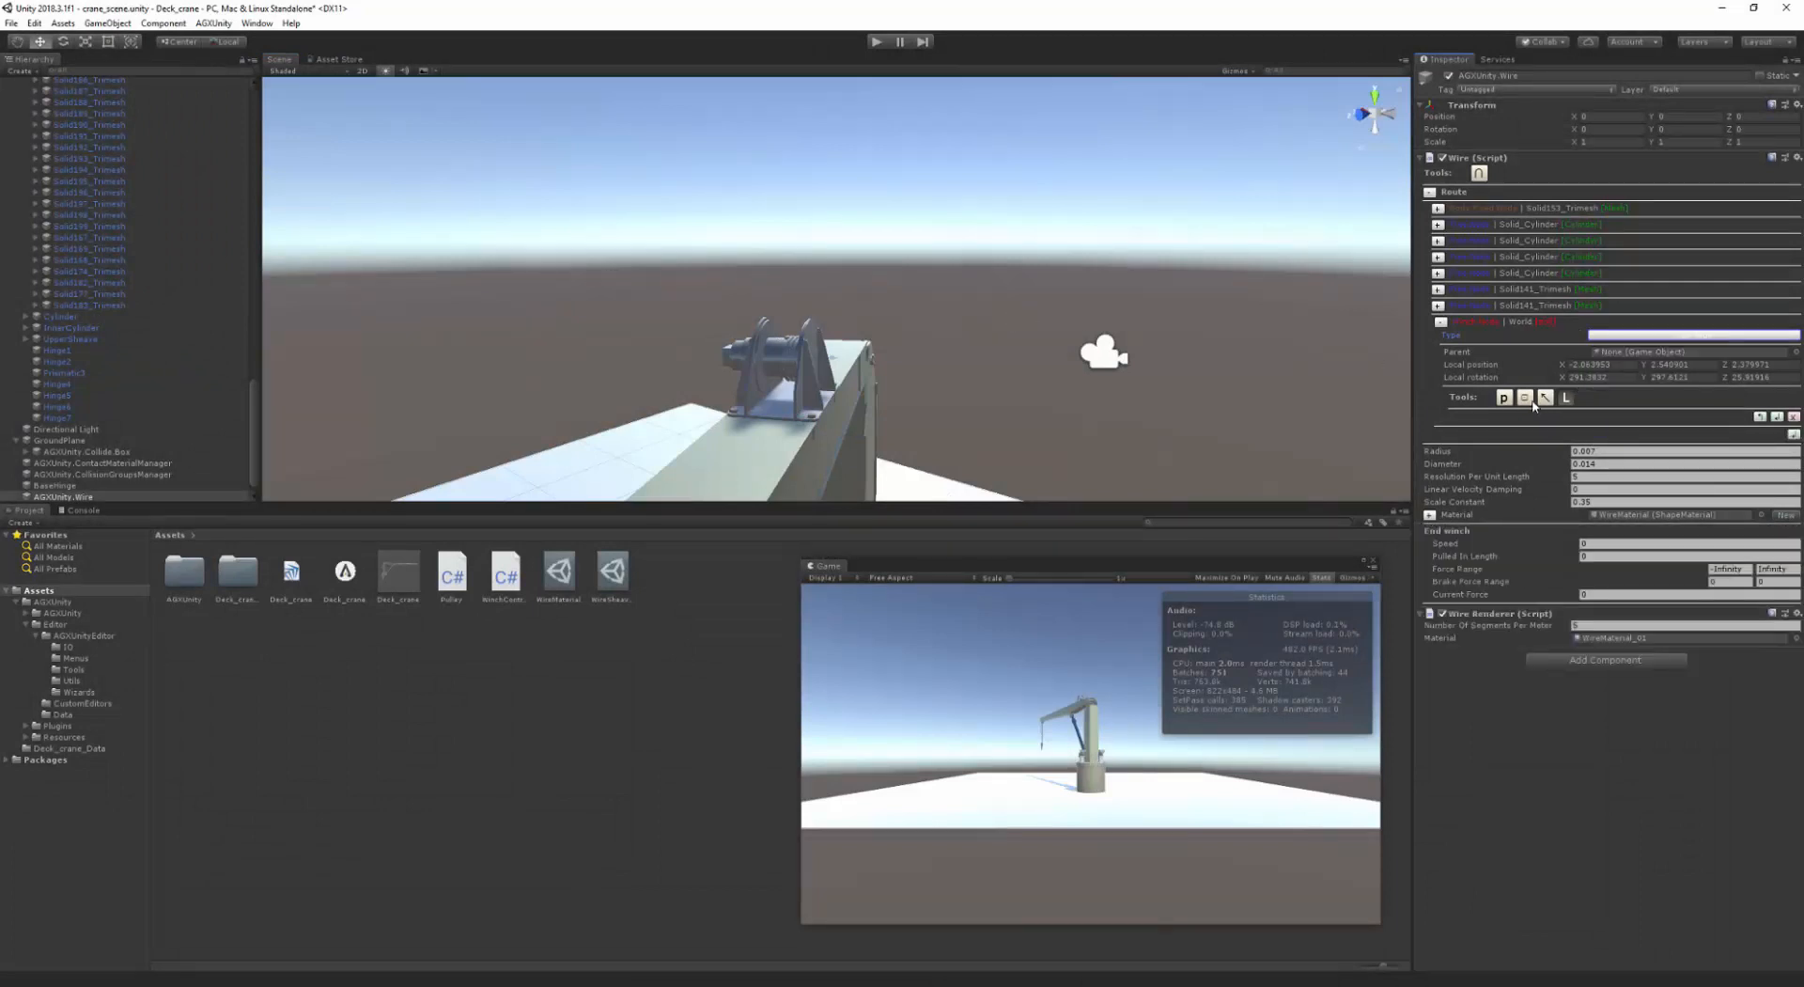
- Place the winch node on the winch atop the crane arm, parented to the winch's trimesh, and set the pulled-in length to 15
left_click(776, 347)
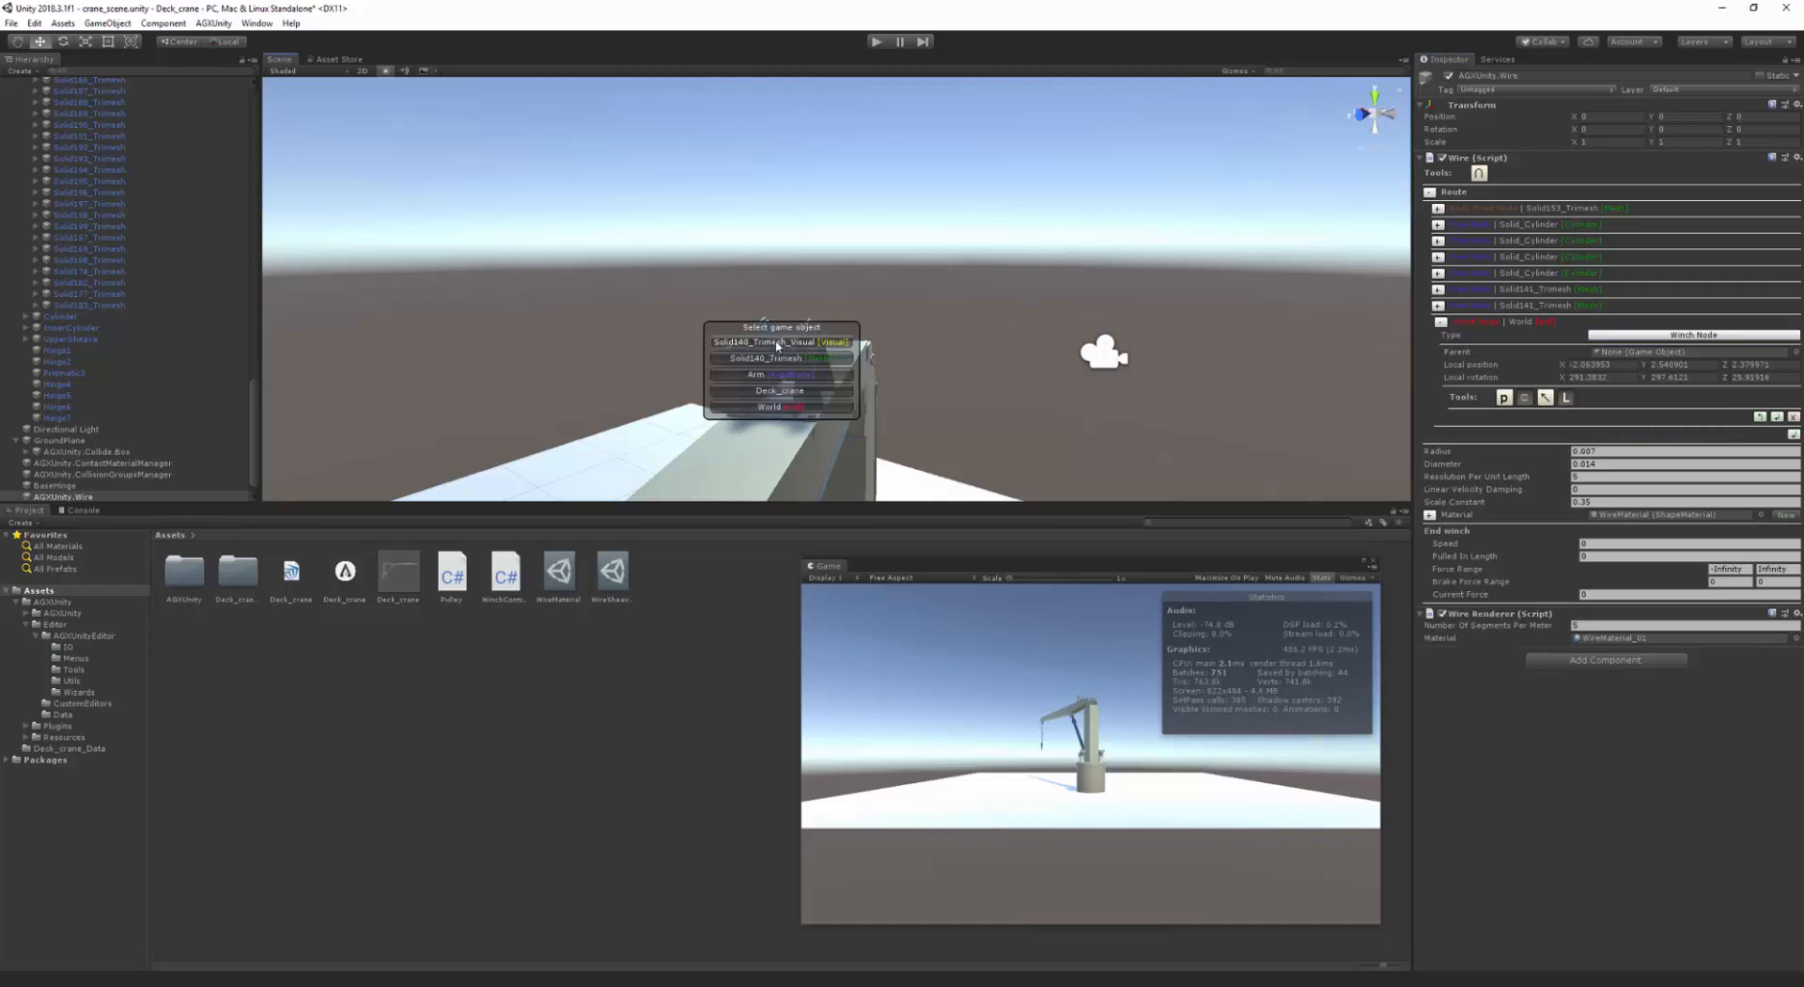
left_click(778, 351)
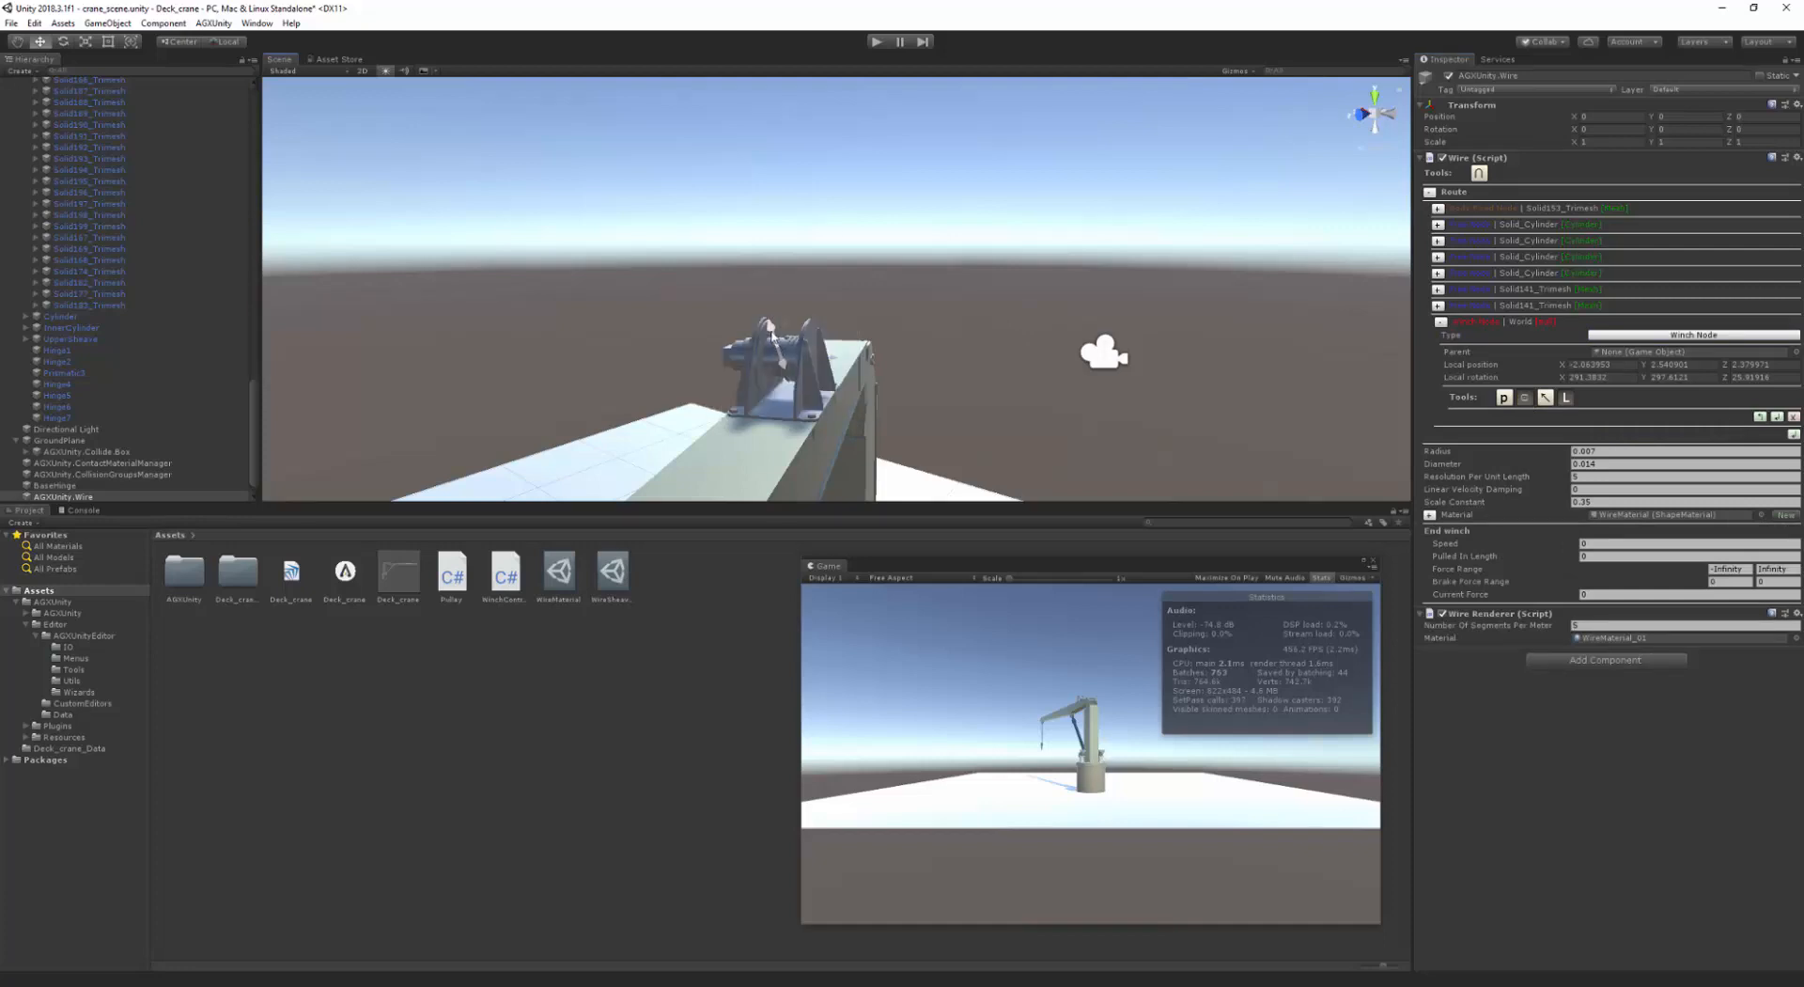
left_click(771, 332)
left_click_drag(770, 332, 789, 360)
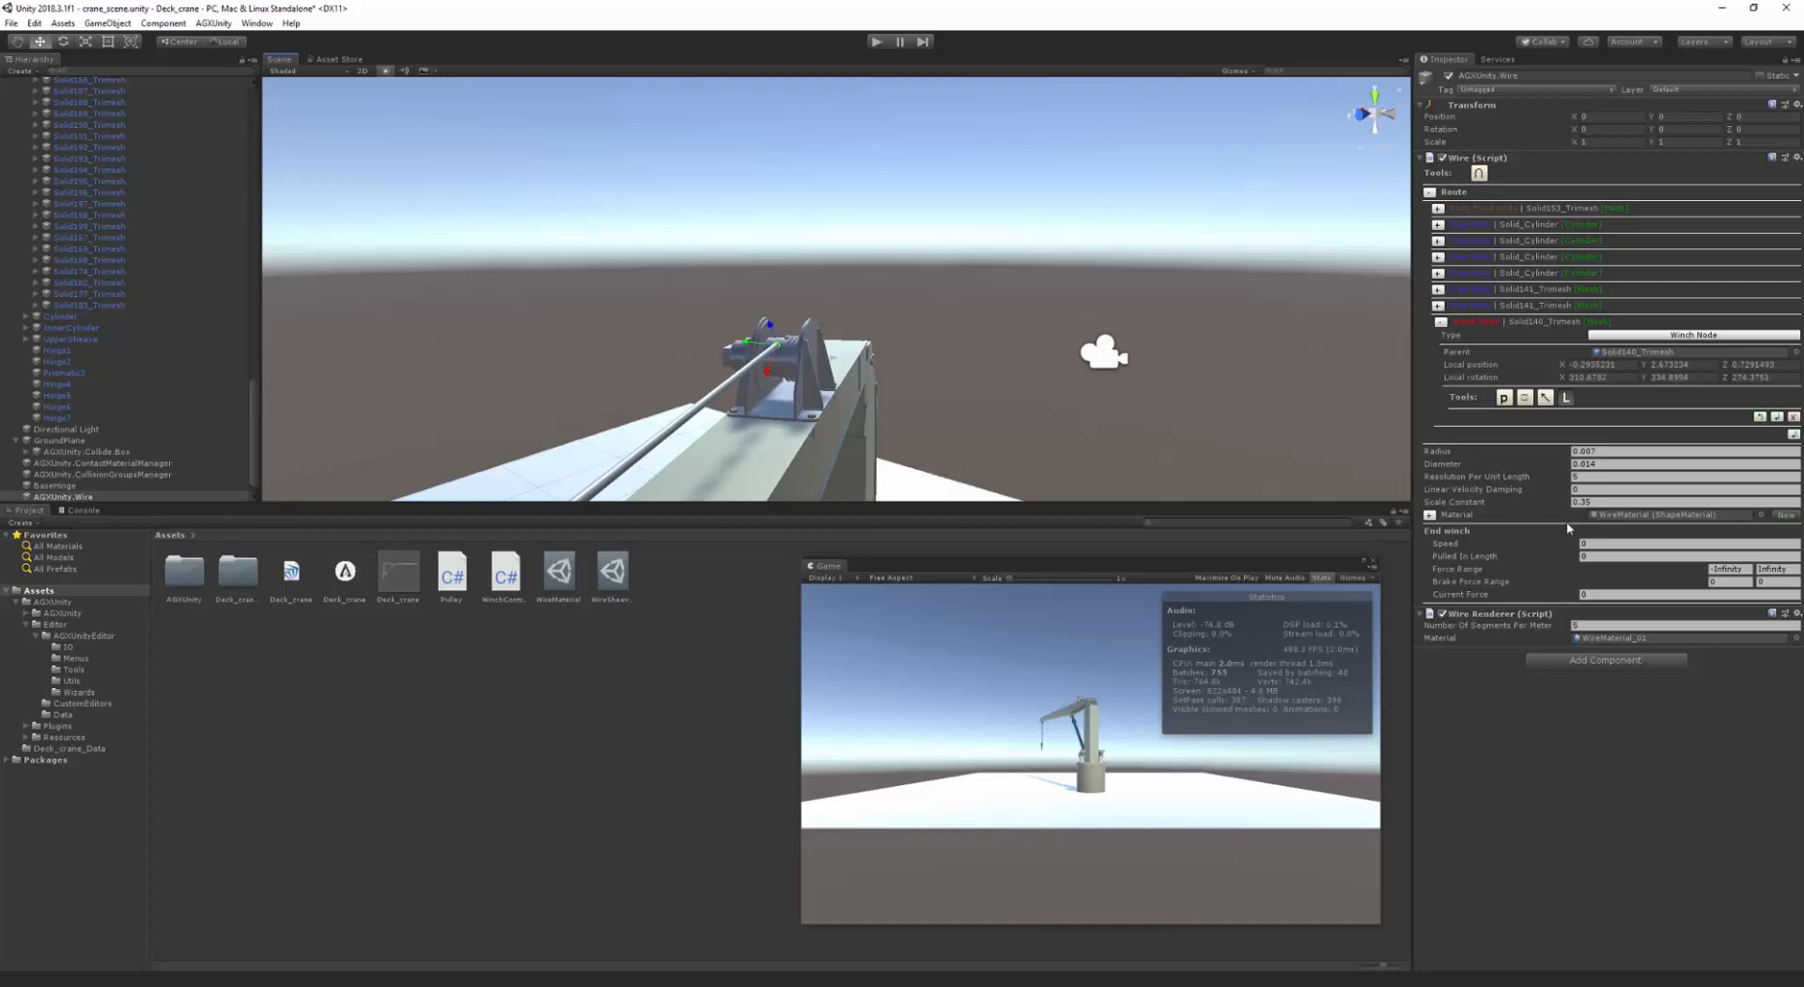
left_click(1604, 556)
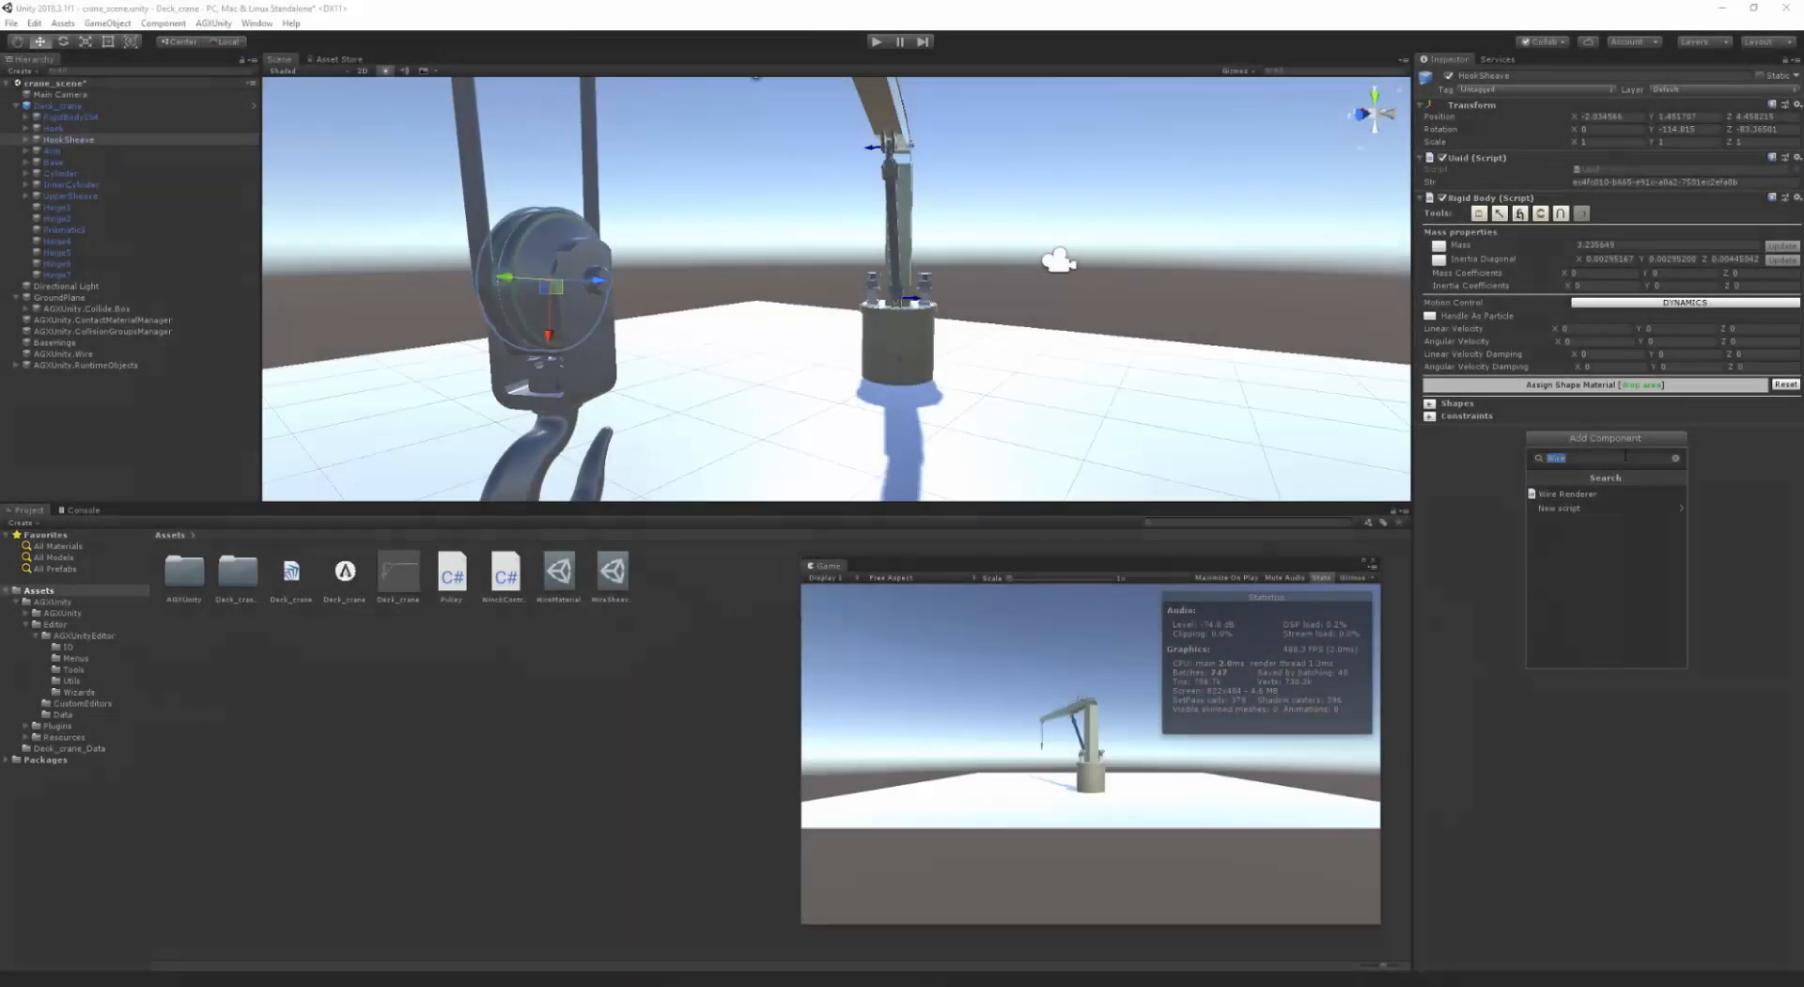
- Add the Pulley script component to the HookSheave and UpperSheave bodies
type("Pu")
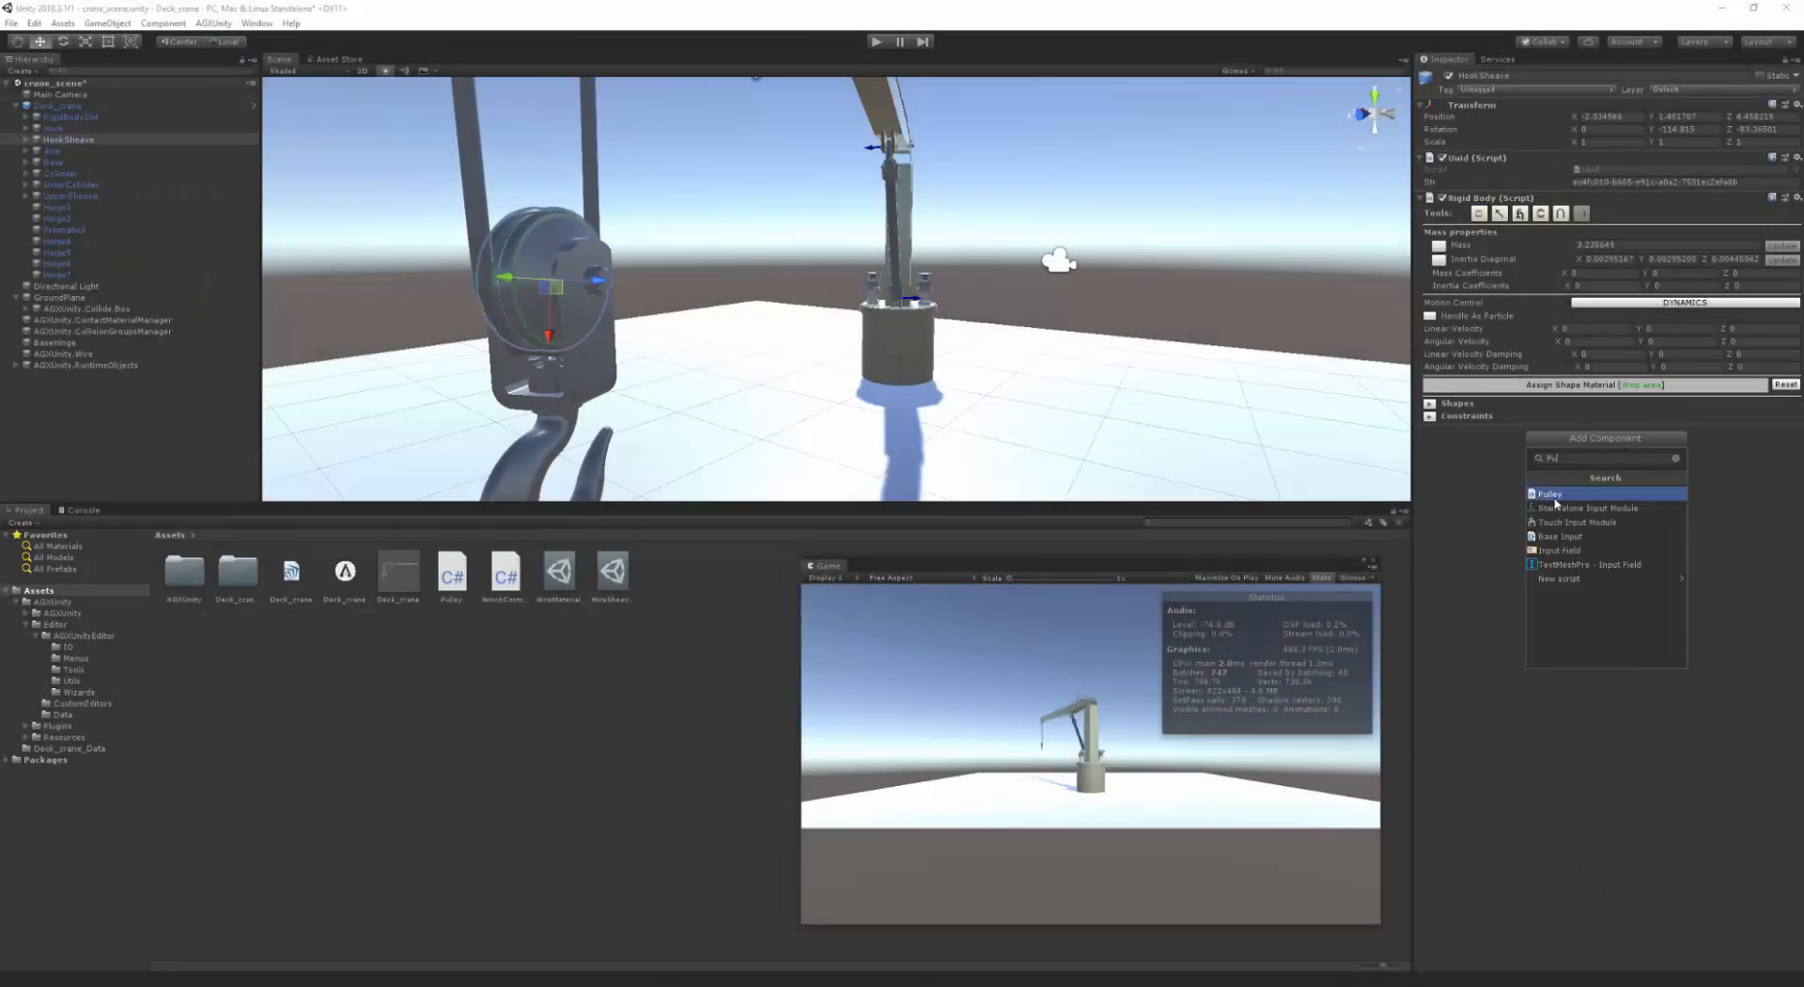
left_click(1553, 495)
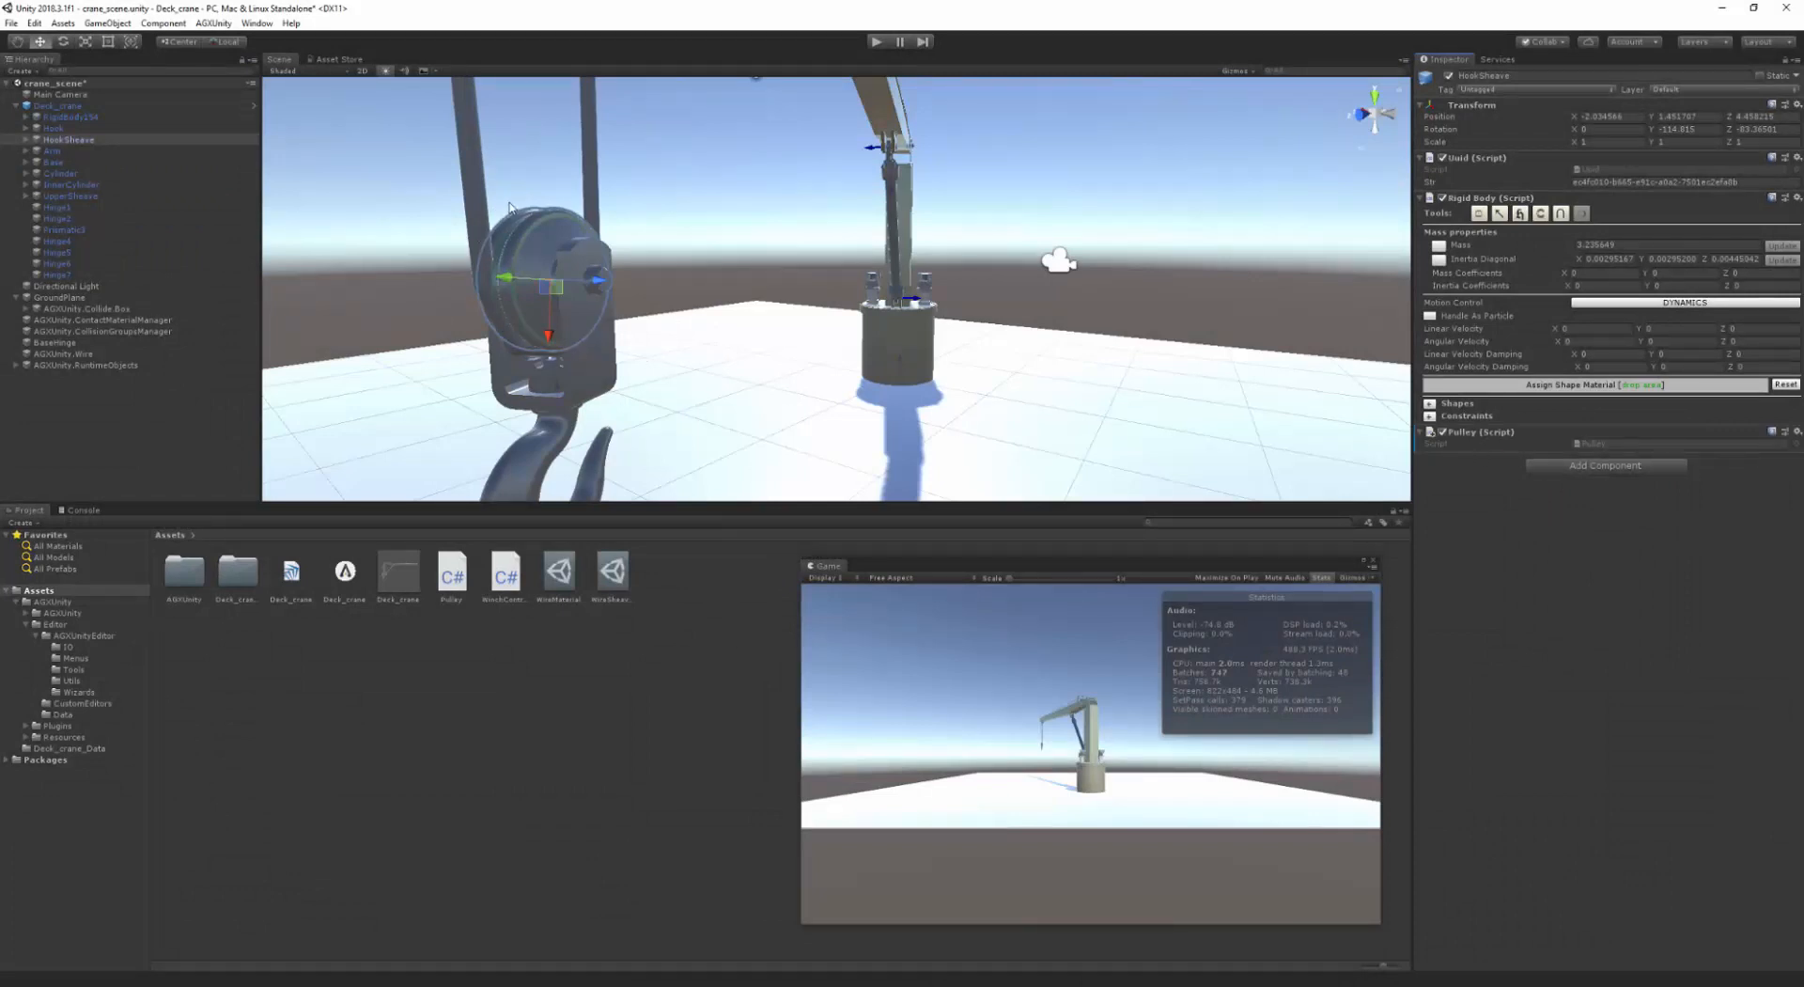
middle_click_drag(512, 184, 517, 258)
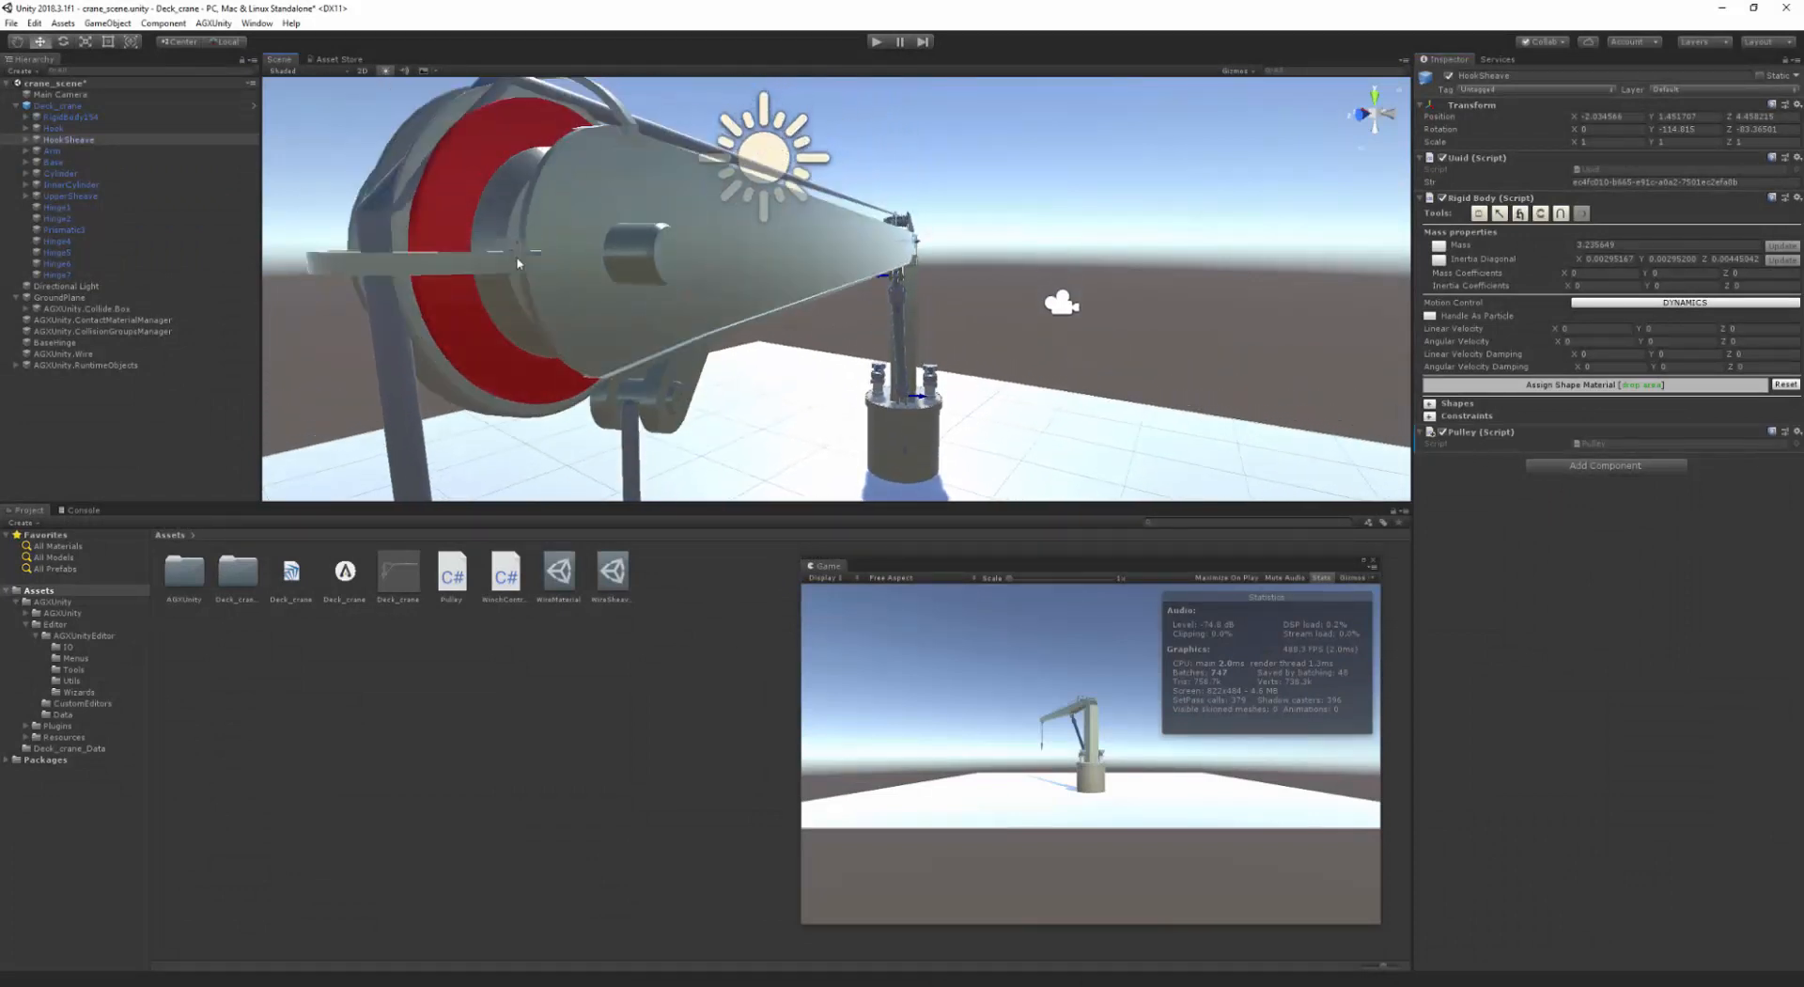
left_click(446, 212)
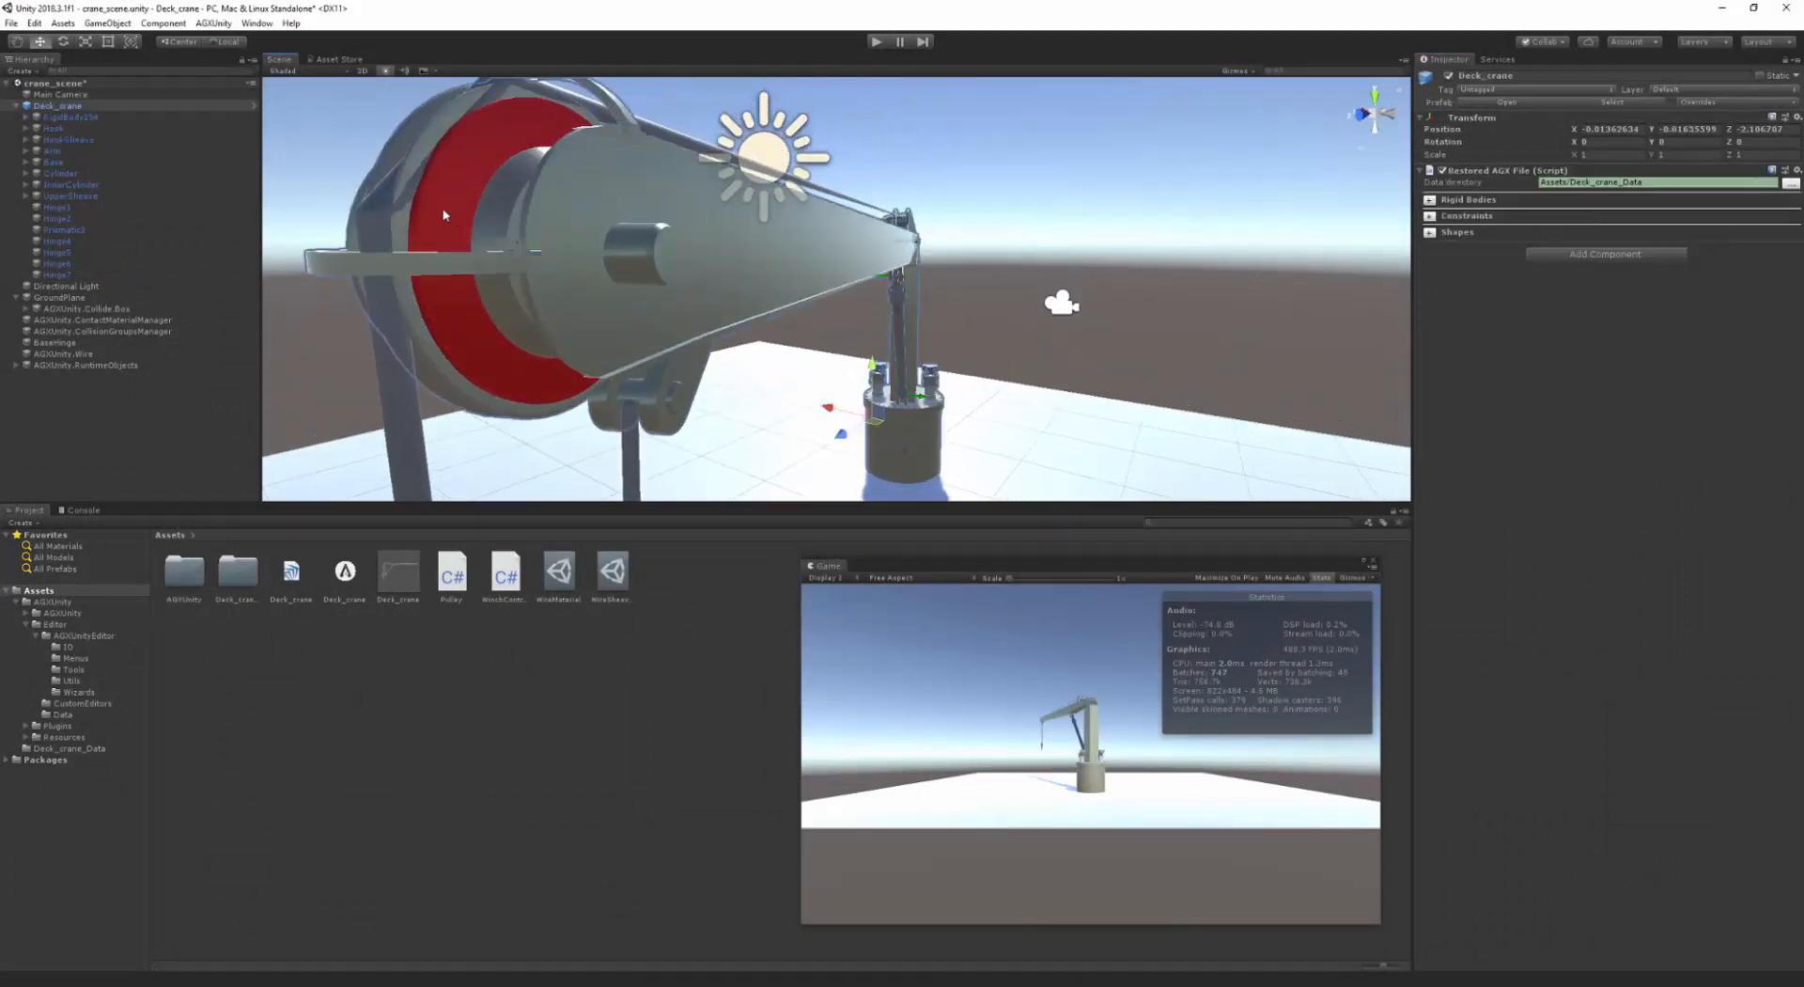
left_click(66, 195)
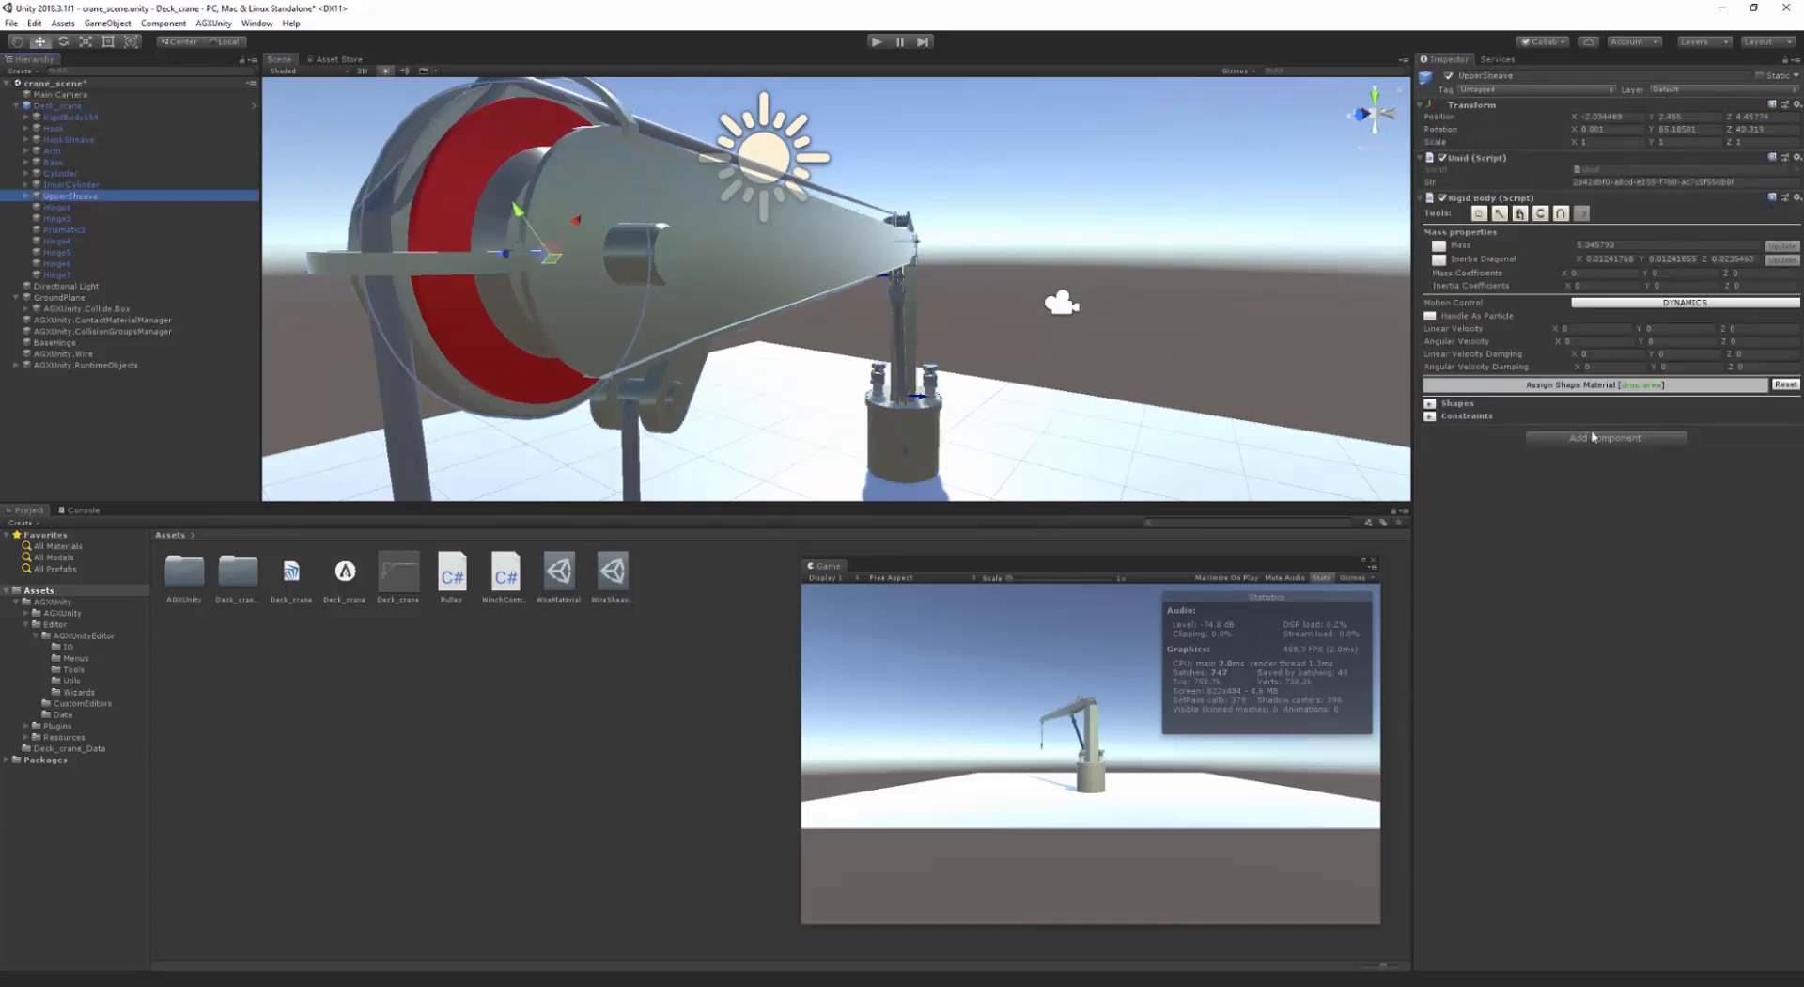
left_click(1594, 436)
left_click(1560, 499)
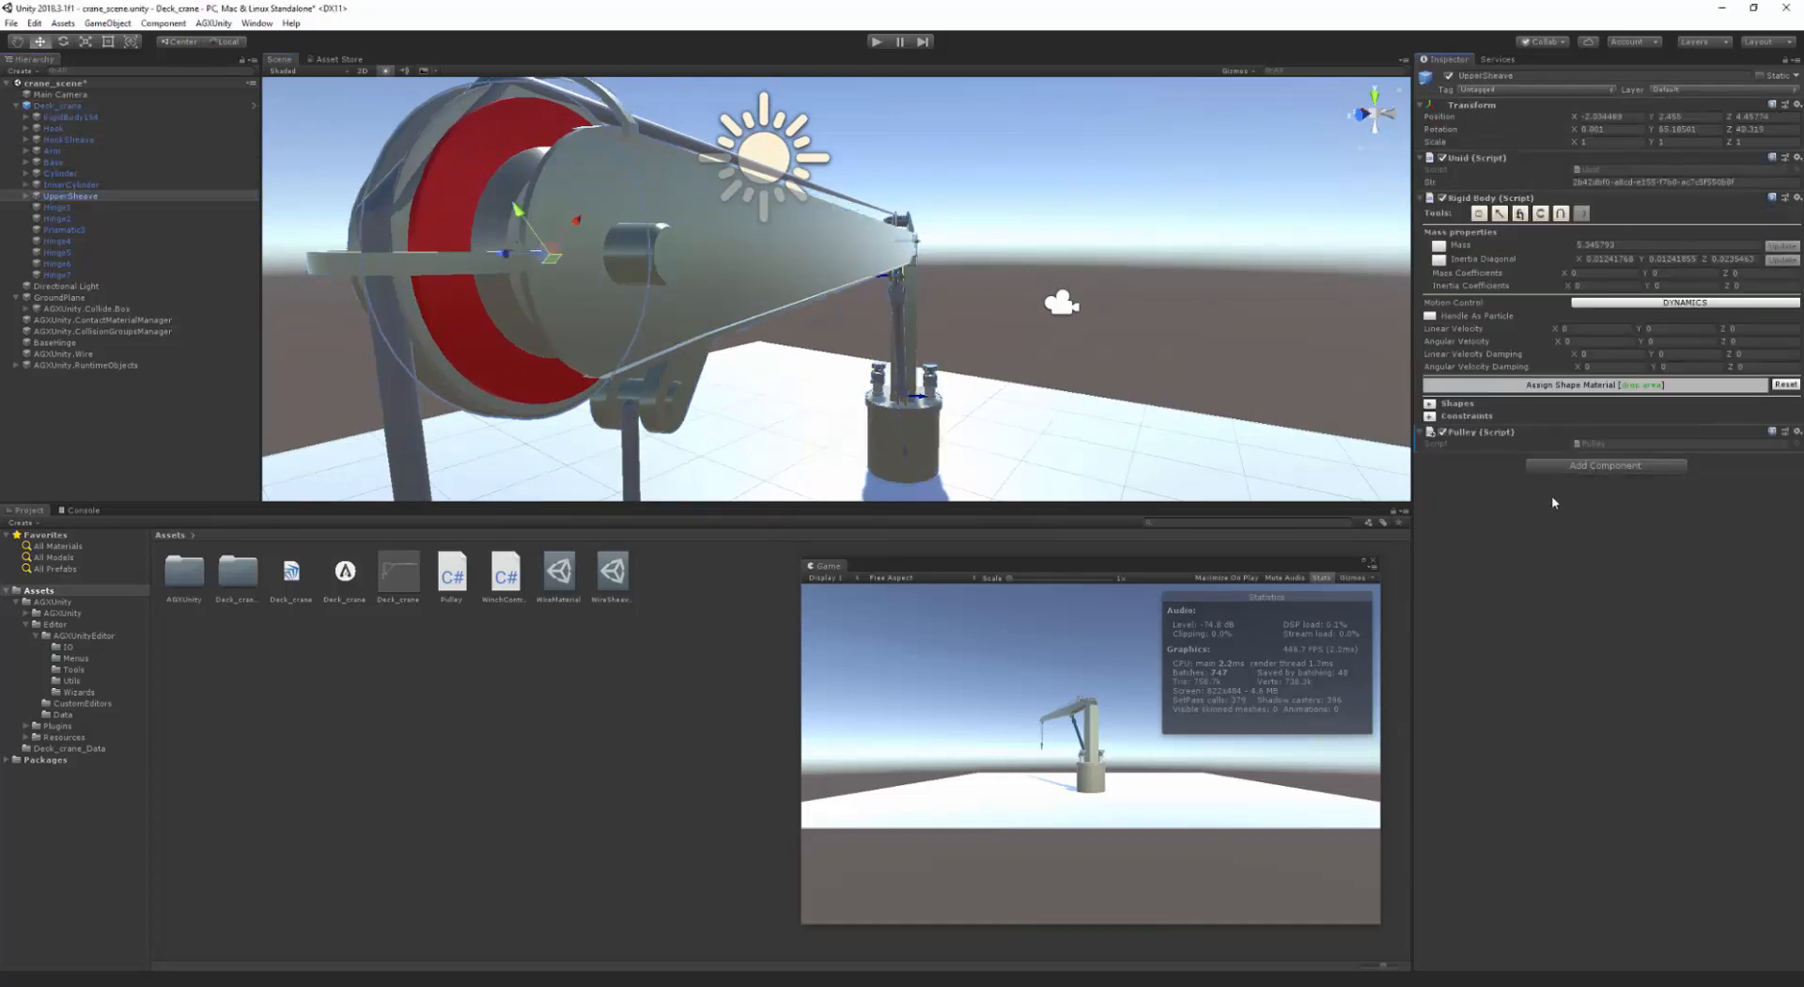
- Open the Pulley script in Visual Studio, examine how Initialize adds the "Pulley" property to each child shape, and return to Unity
double_click(1607, 447)
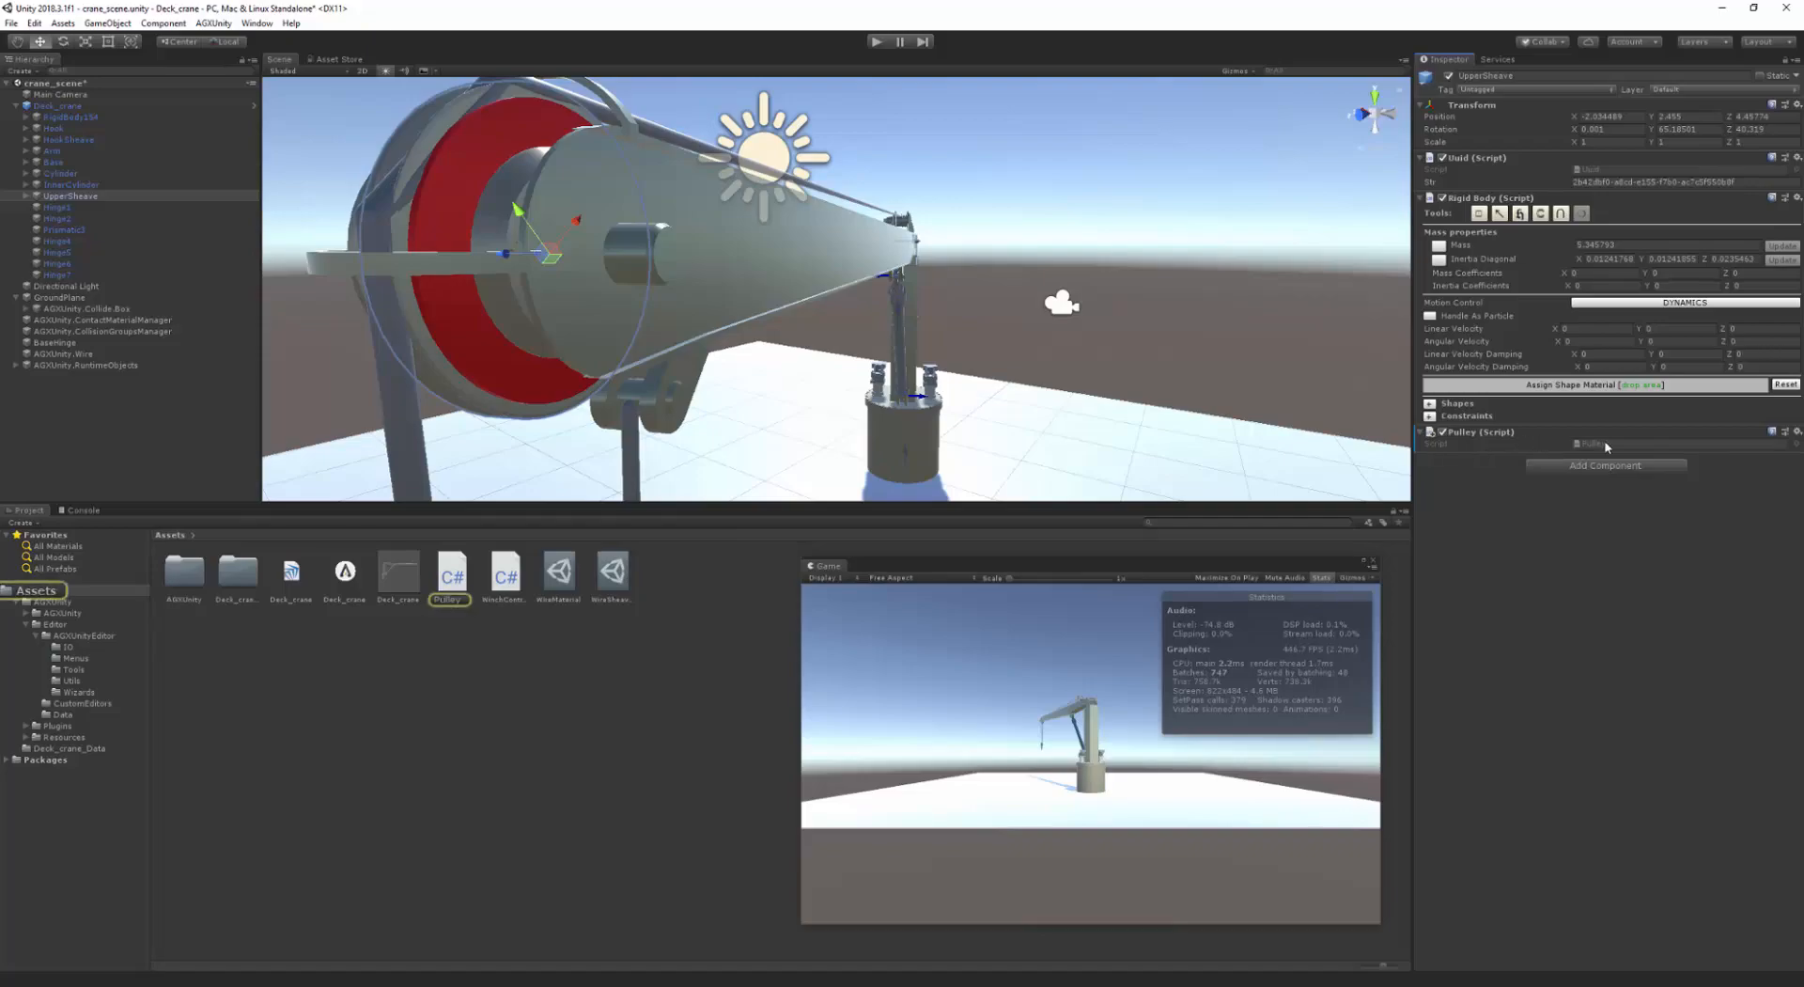
left_click(778, 253)
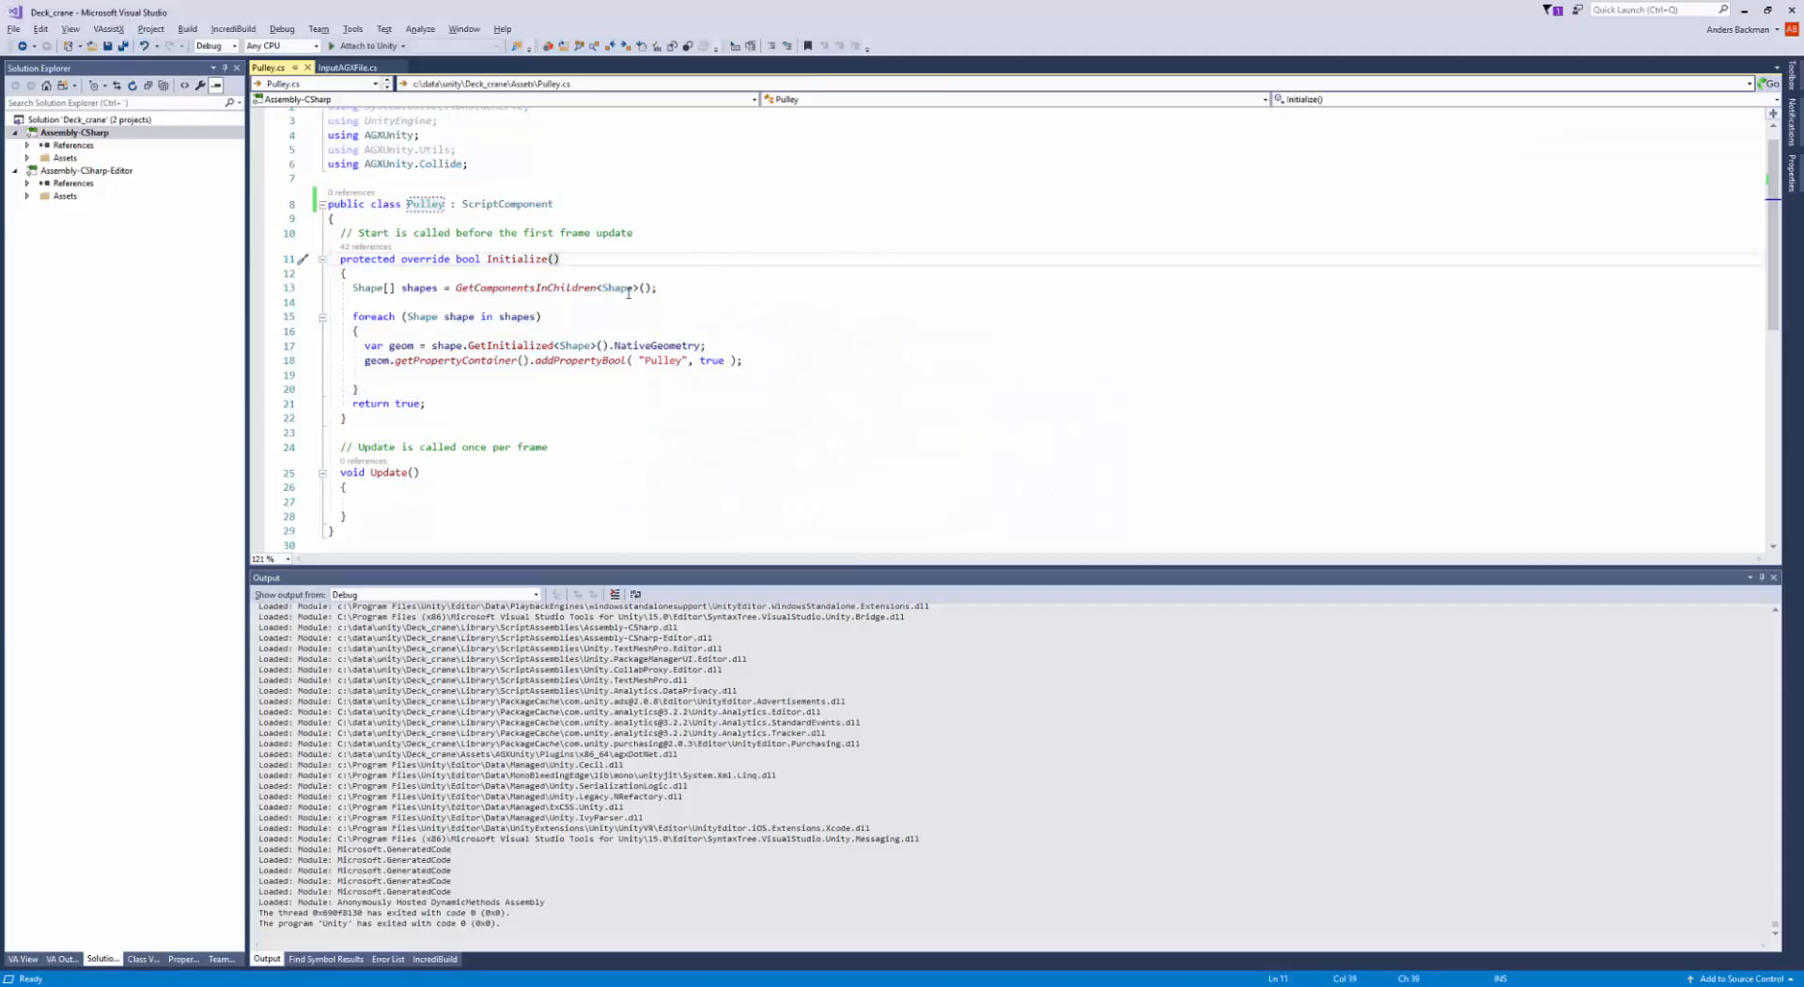
left_click_drag(456, 288, 672, 290)
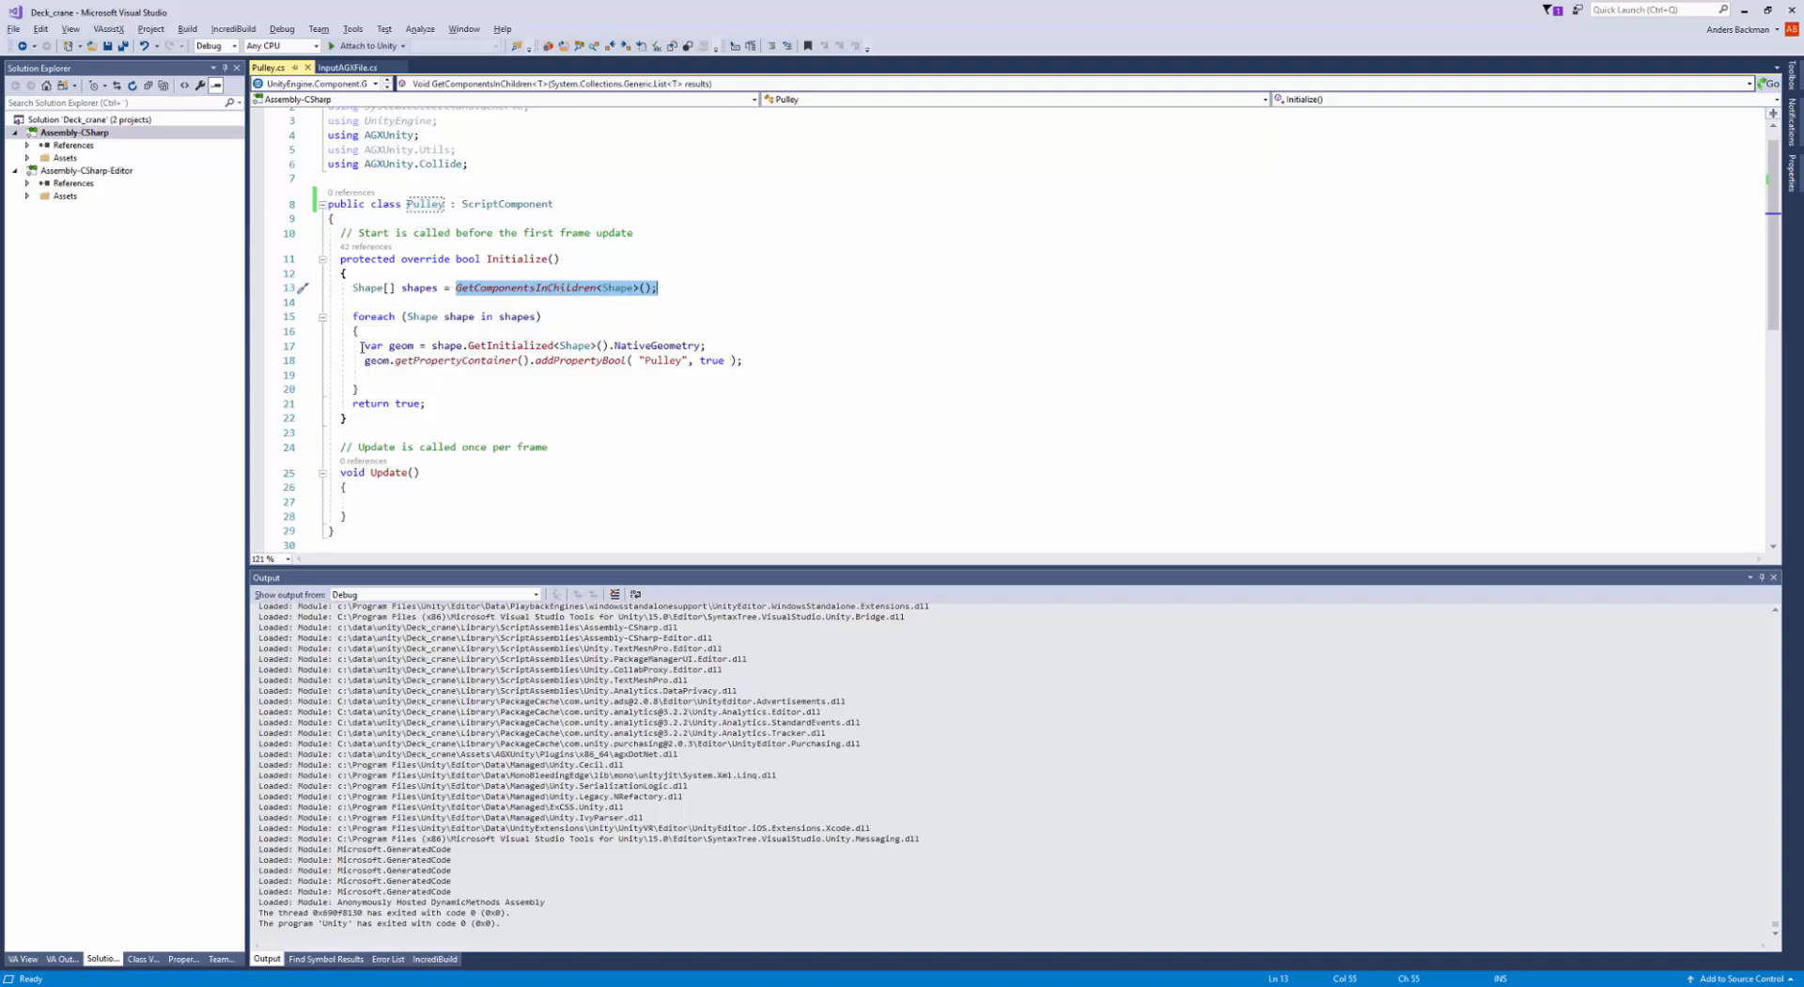
left_click_drag(362, 345, 747, 359)
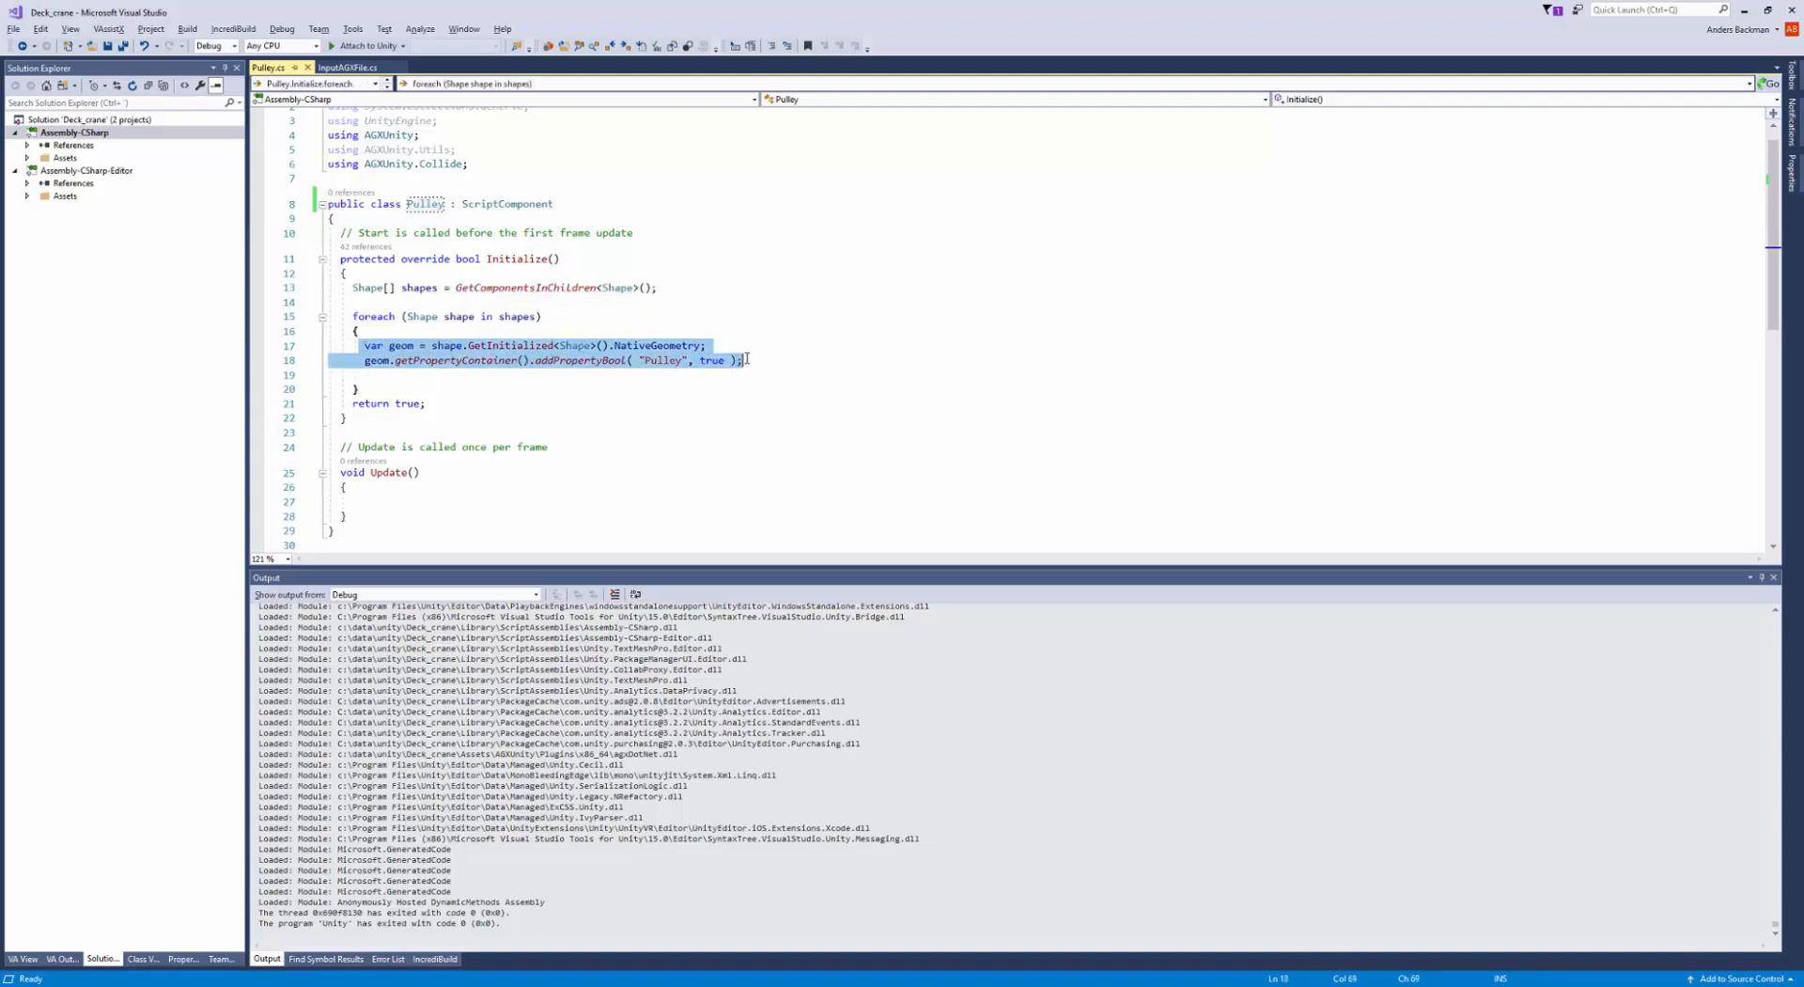
left_click(660, 362)
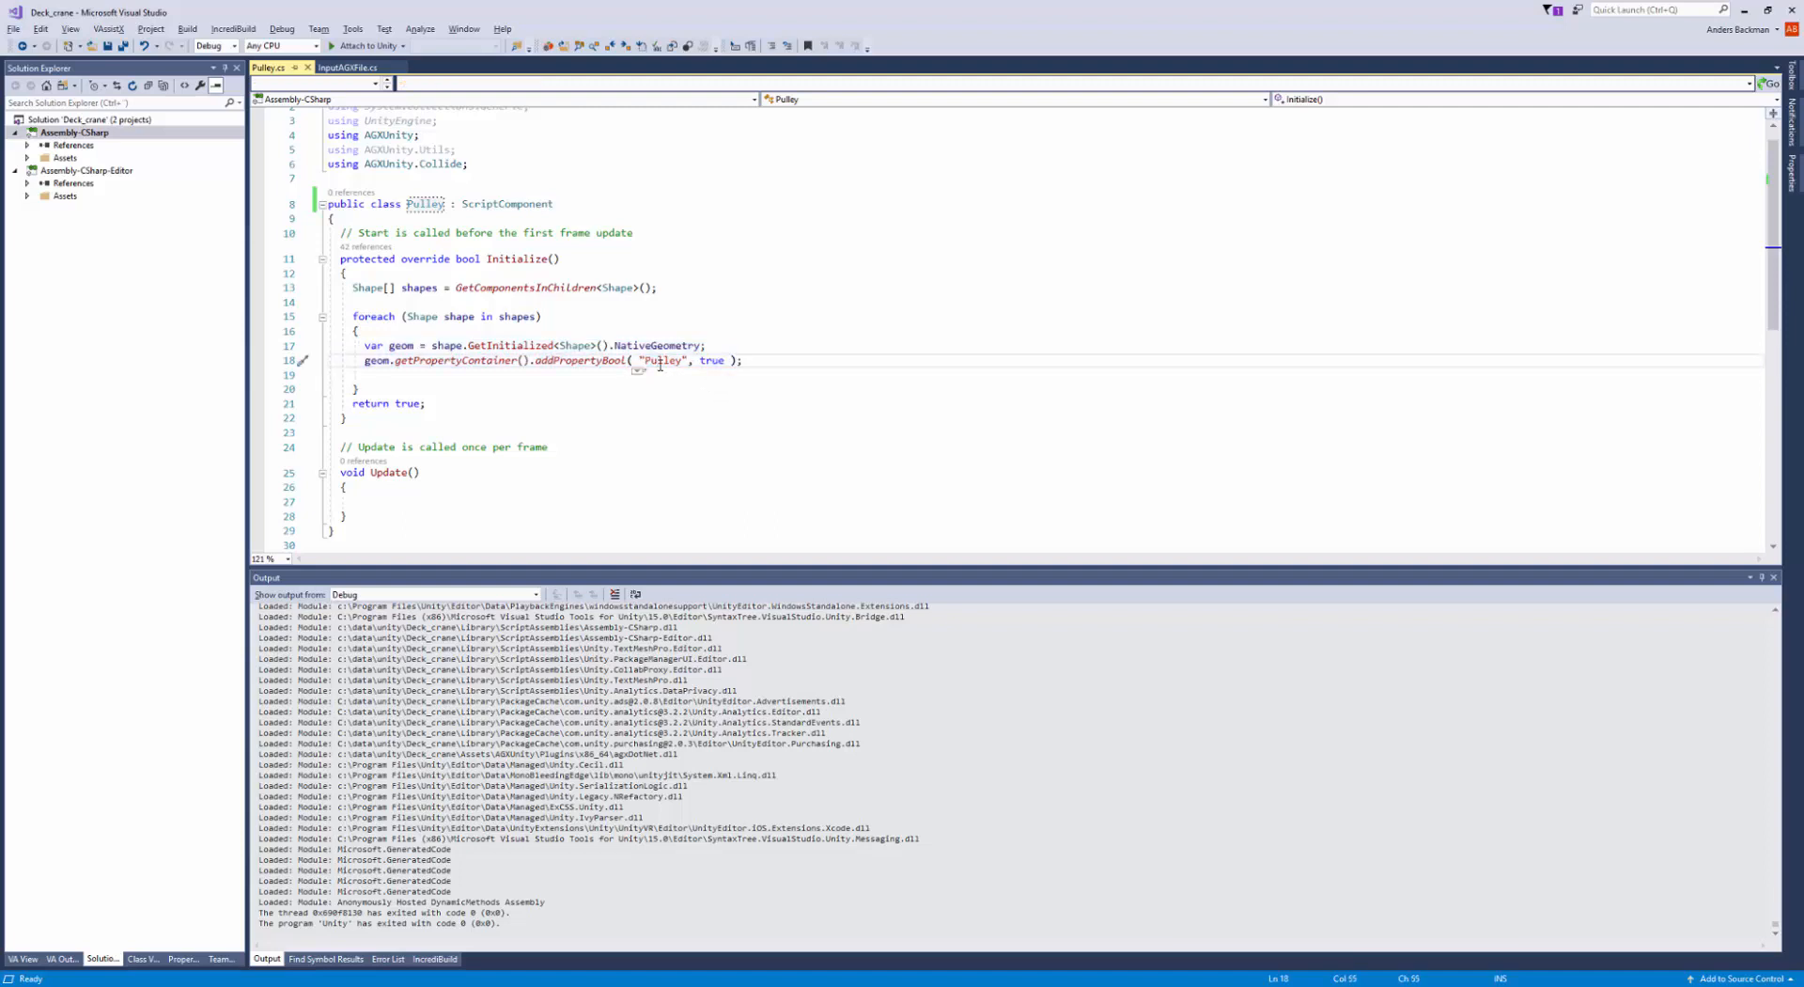
double_click(660, 362)
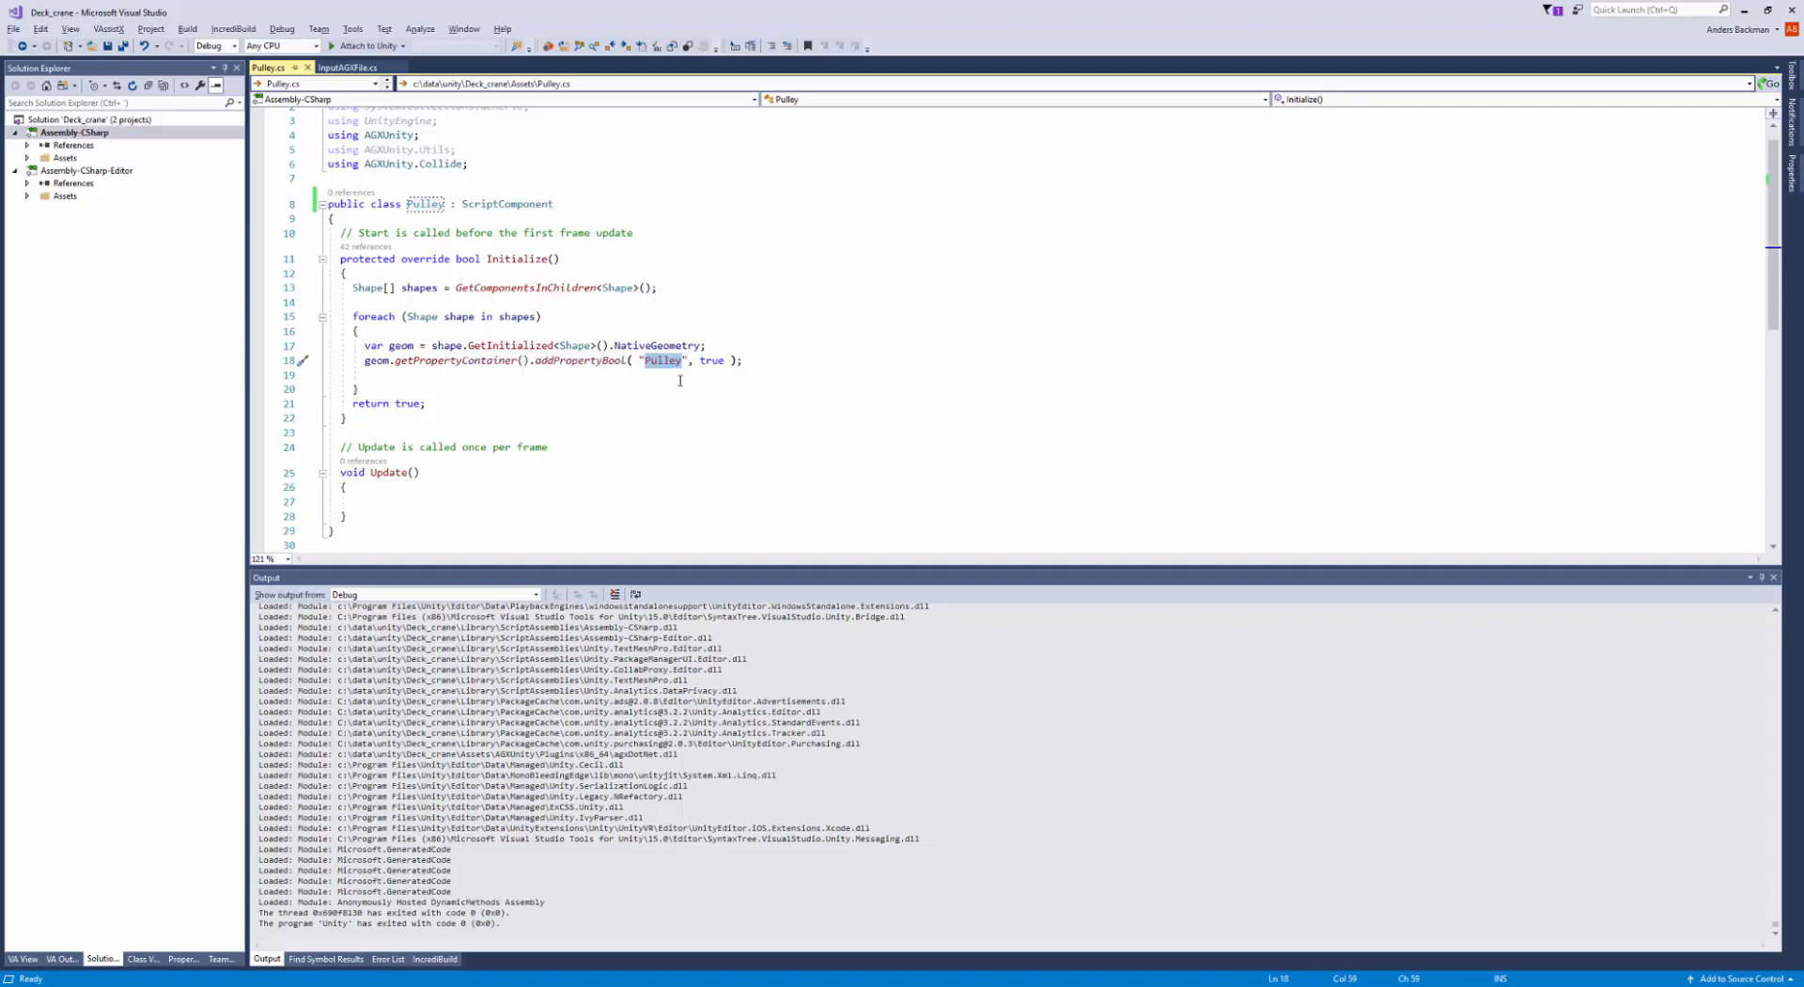
left_click(628, 386)
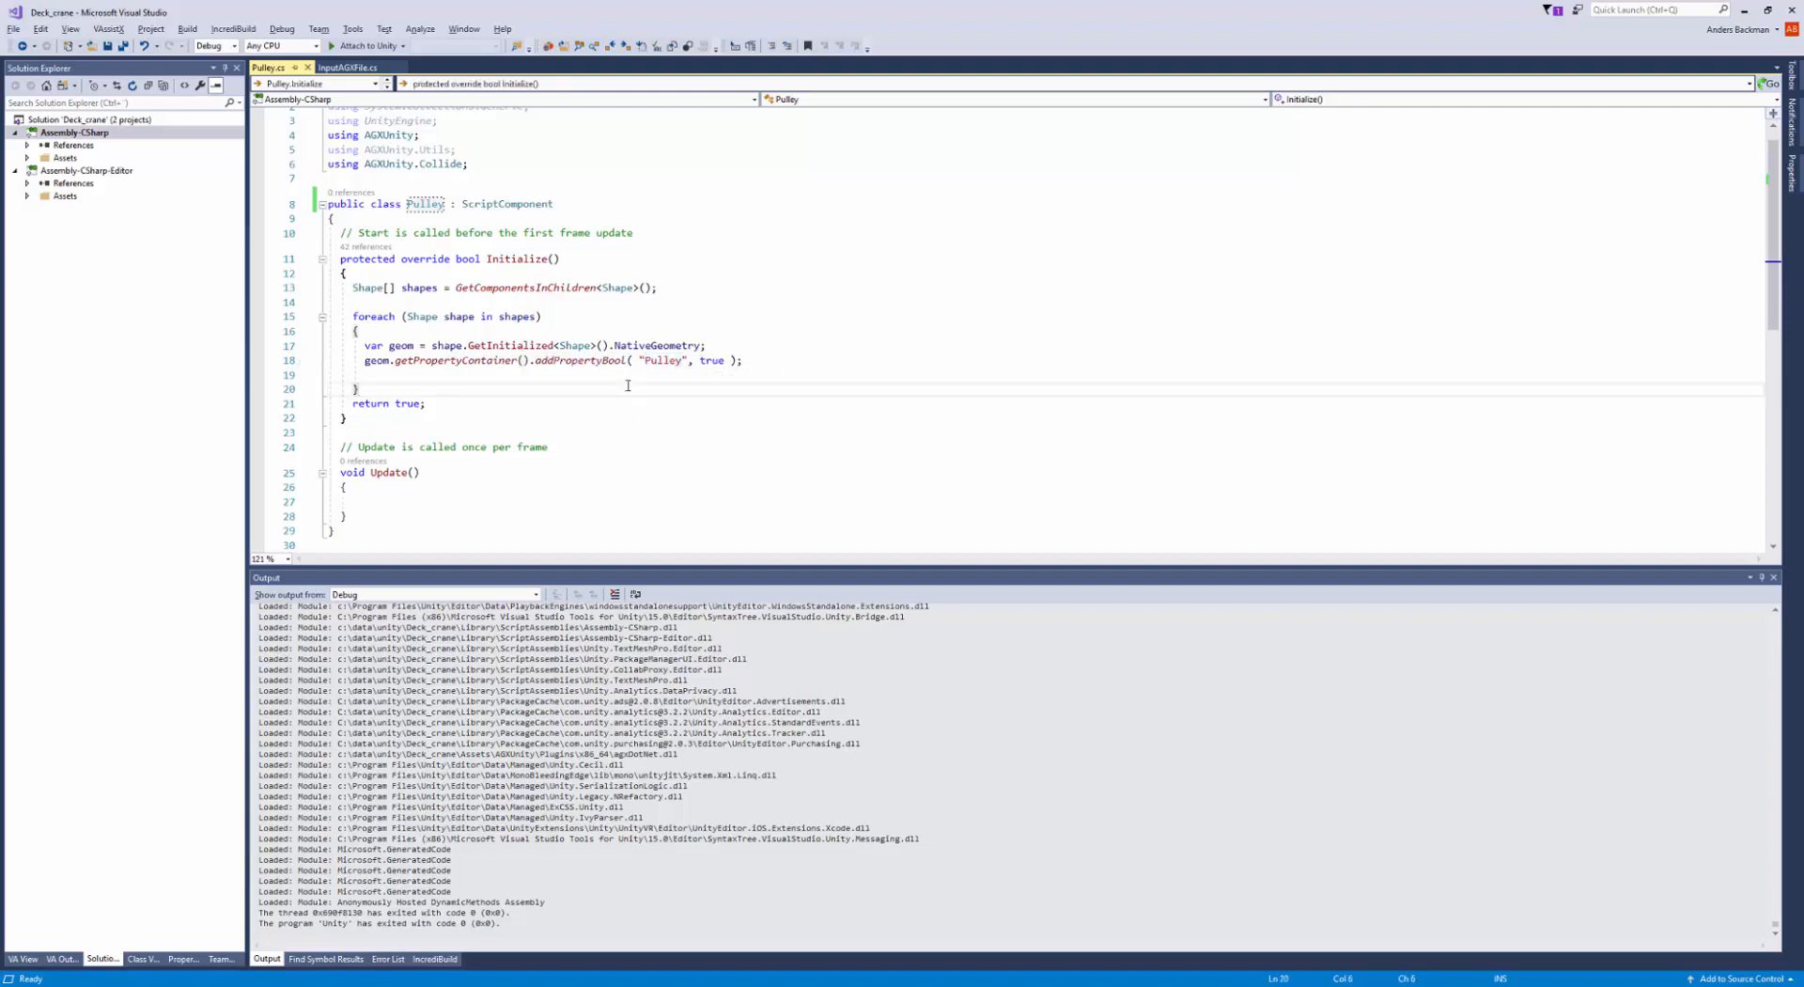
key("alt+Tab")
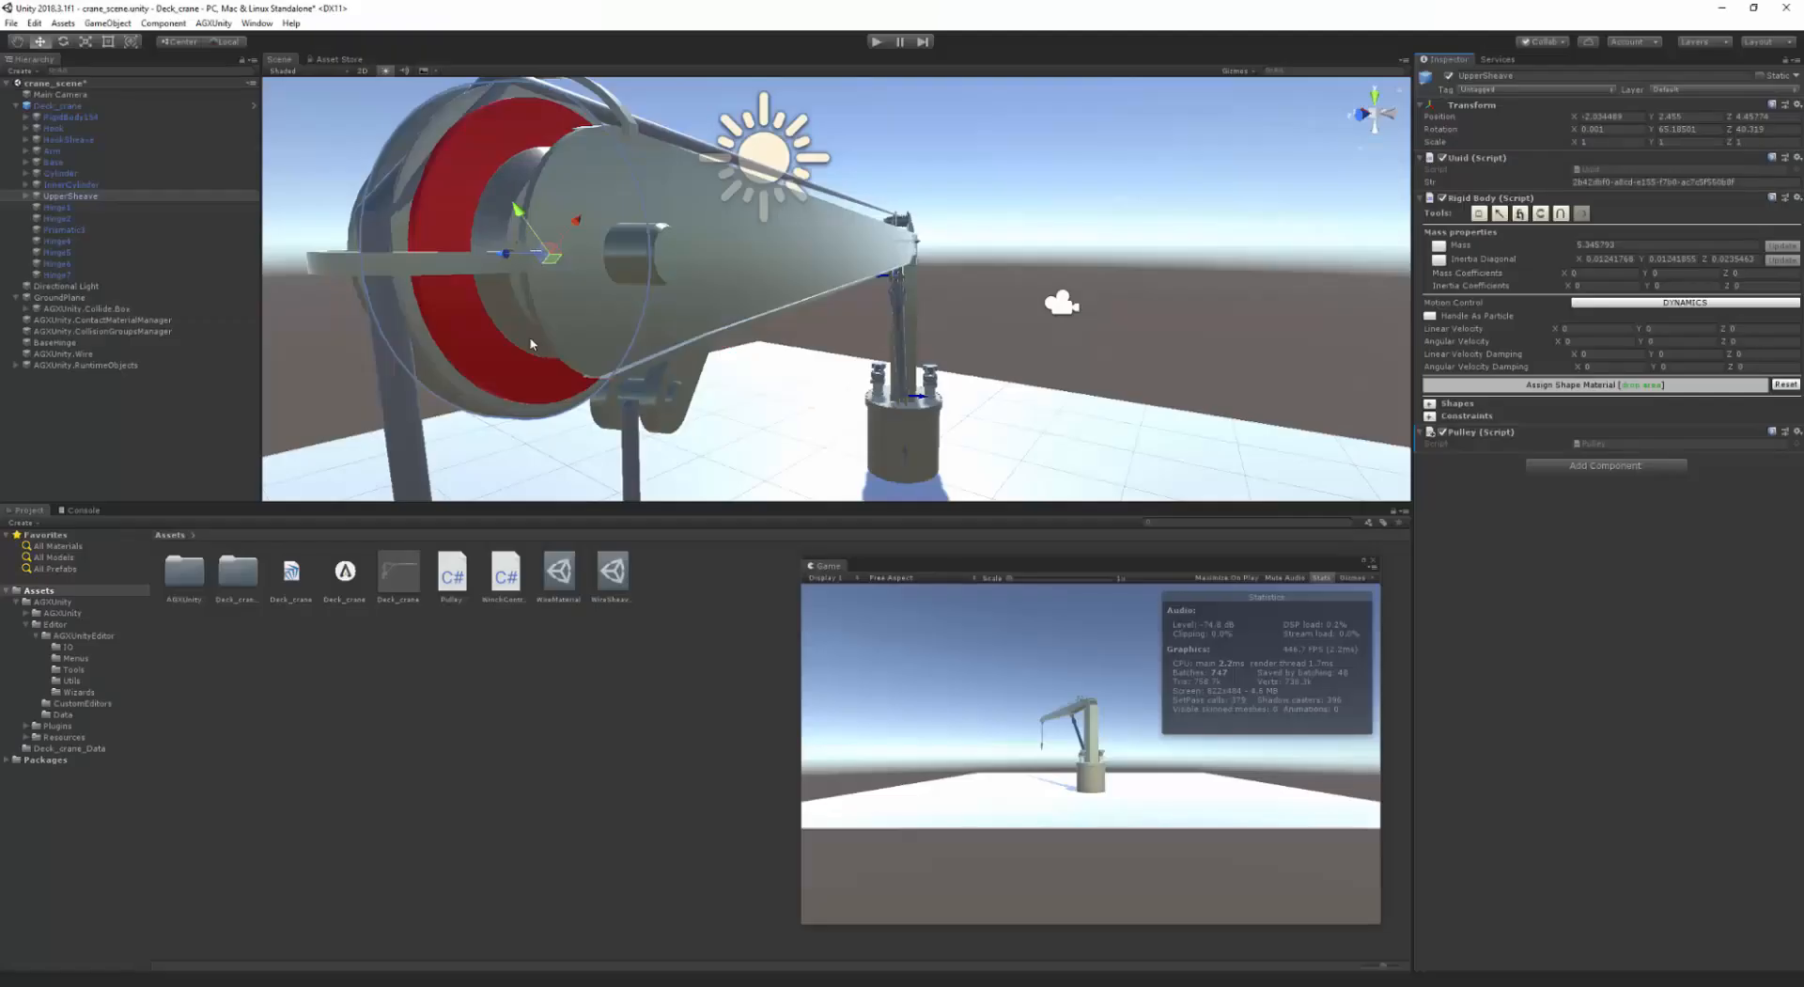
- Run the crane simulation to check how the wire carries the hook, and stop it
scroll(495, 292, "down", 5)
middle_click_drag(479, 280, 496, 291)
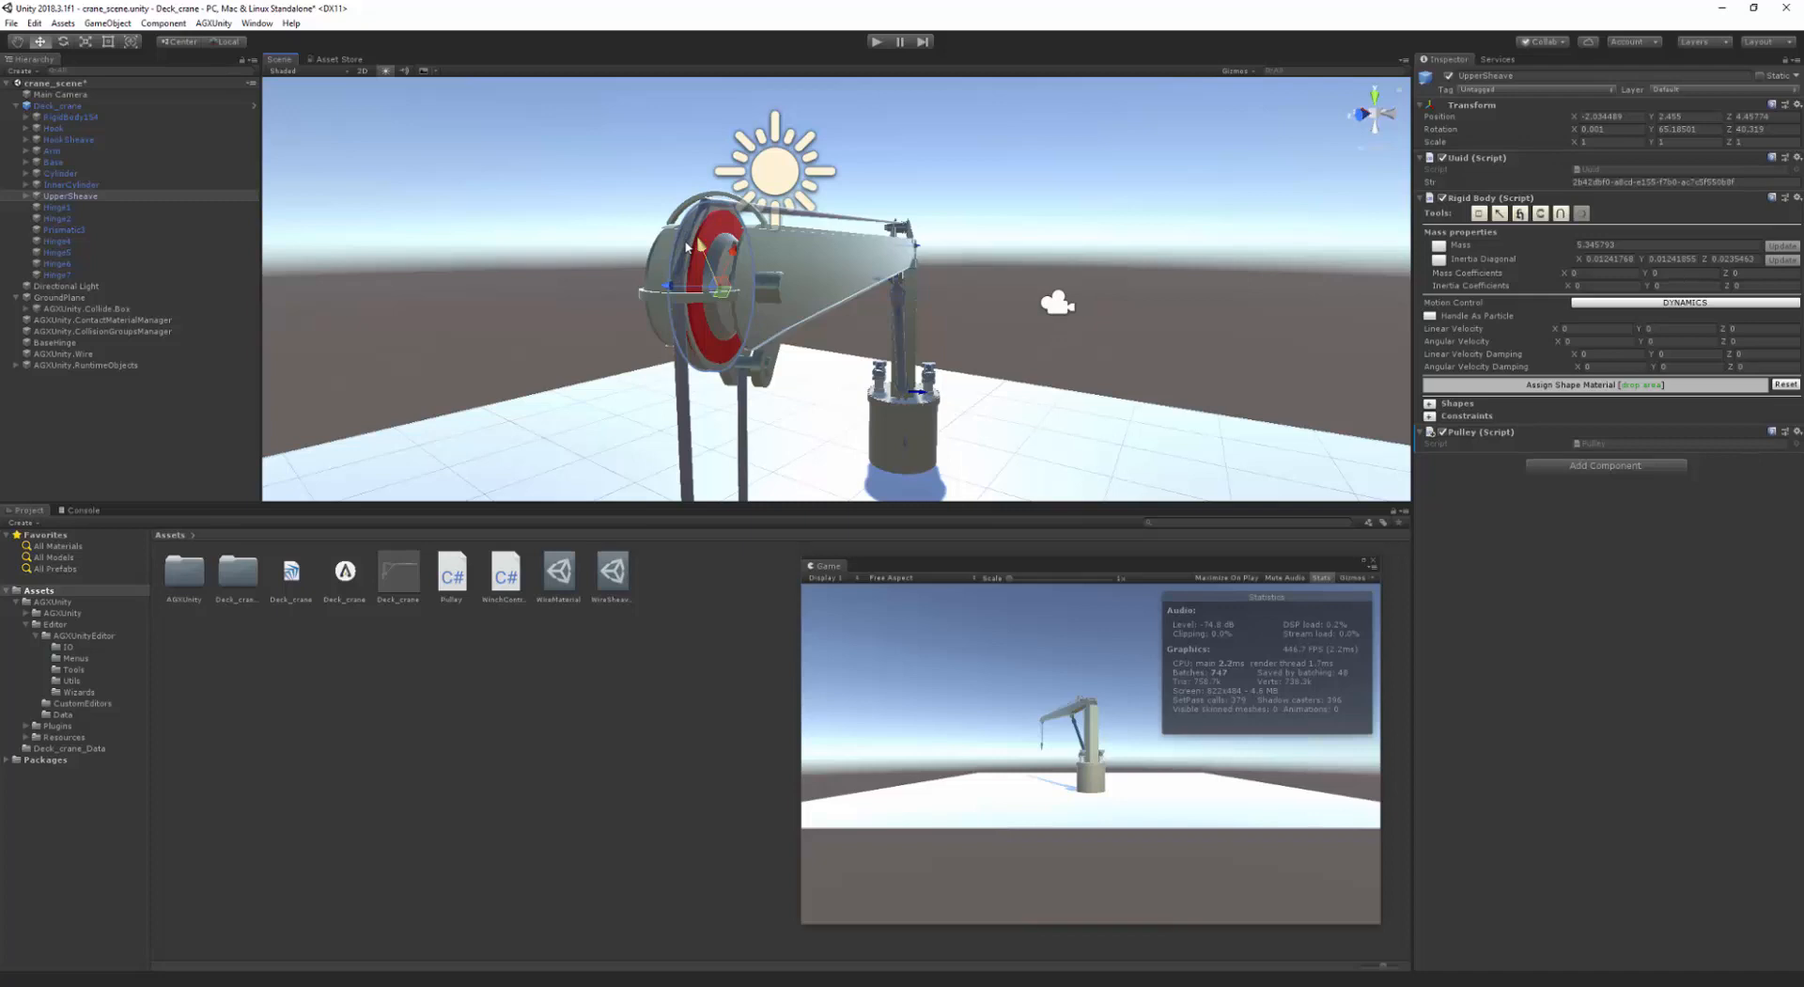
scroll(684, 241, "down", 2)
middle_click_drag(684, 240, 643, 256)
scroll(689, 240, "down", 1)
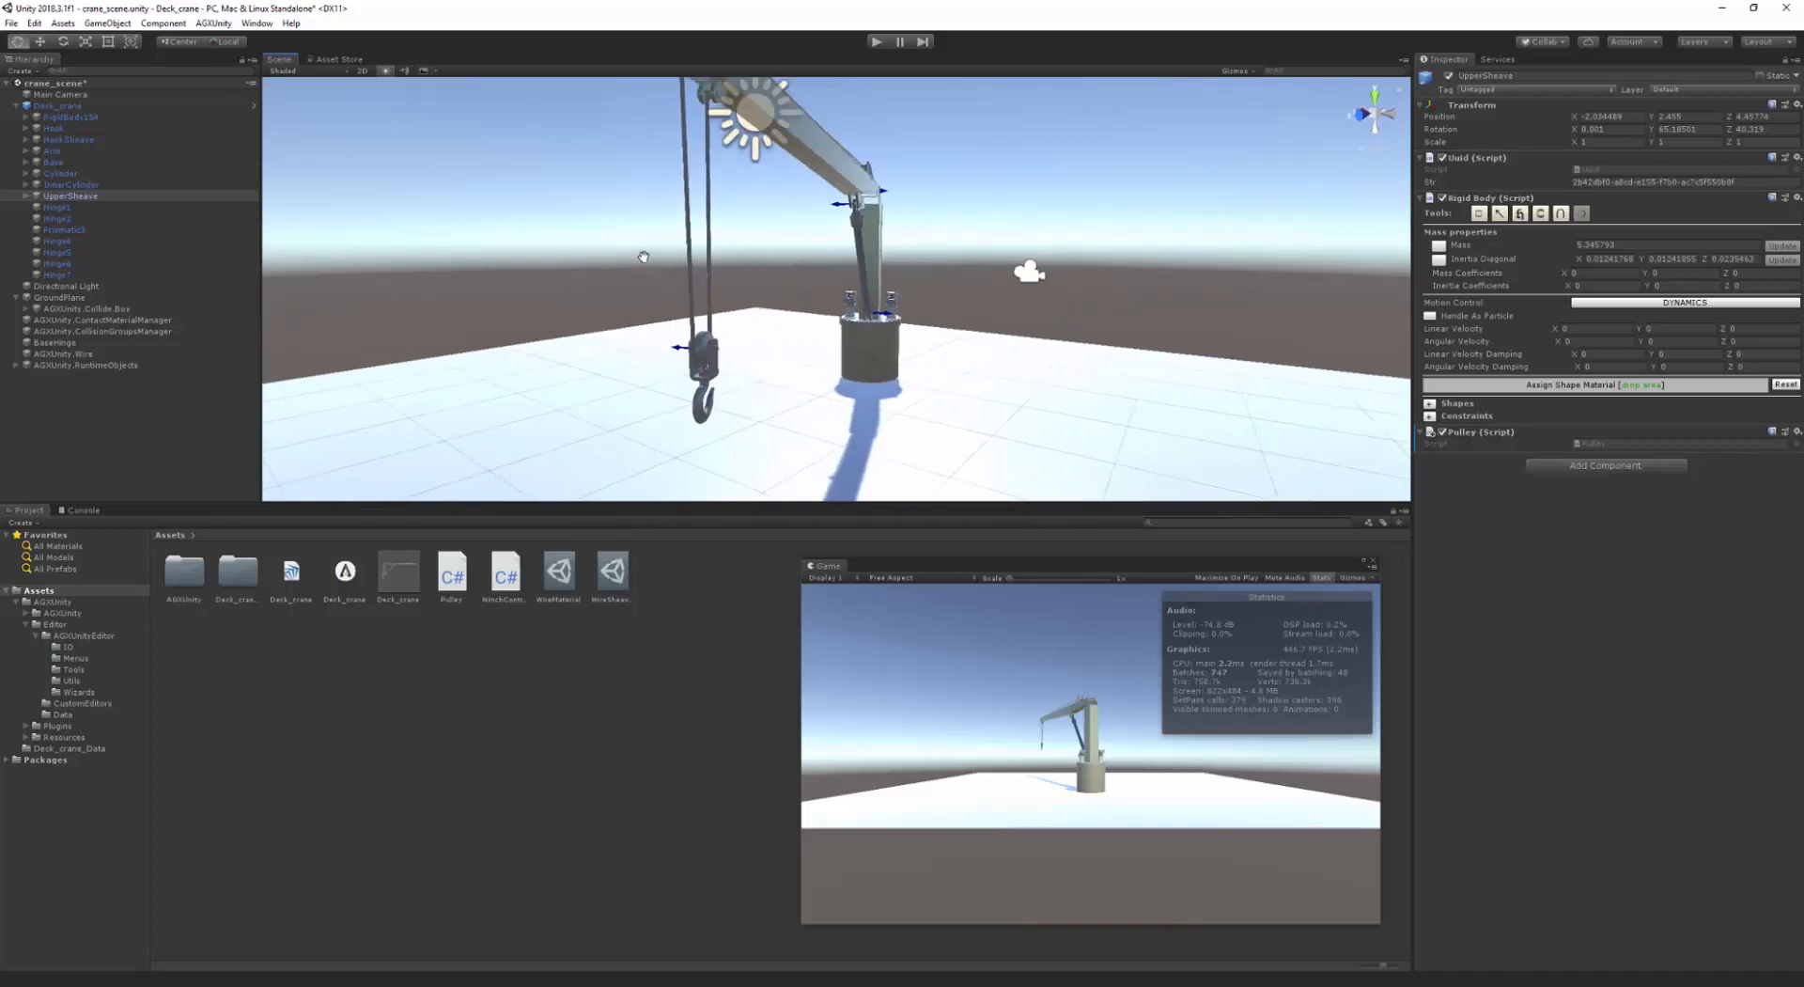
scroll(646, 257, "up", 3)
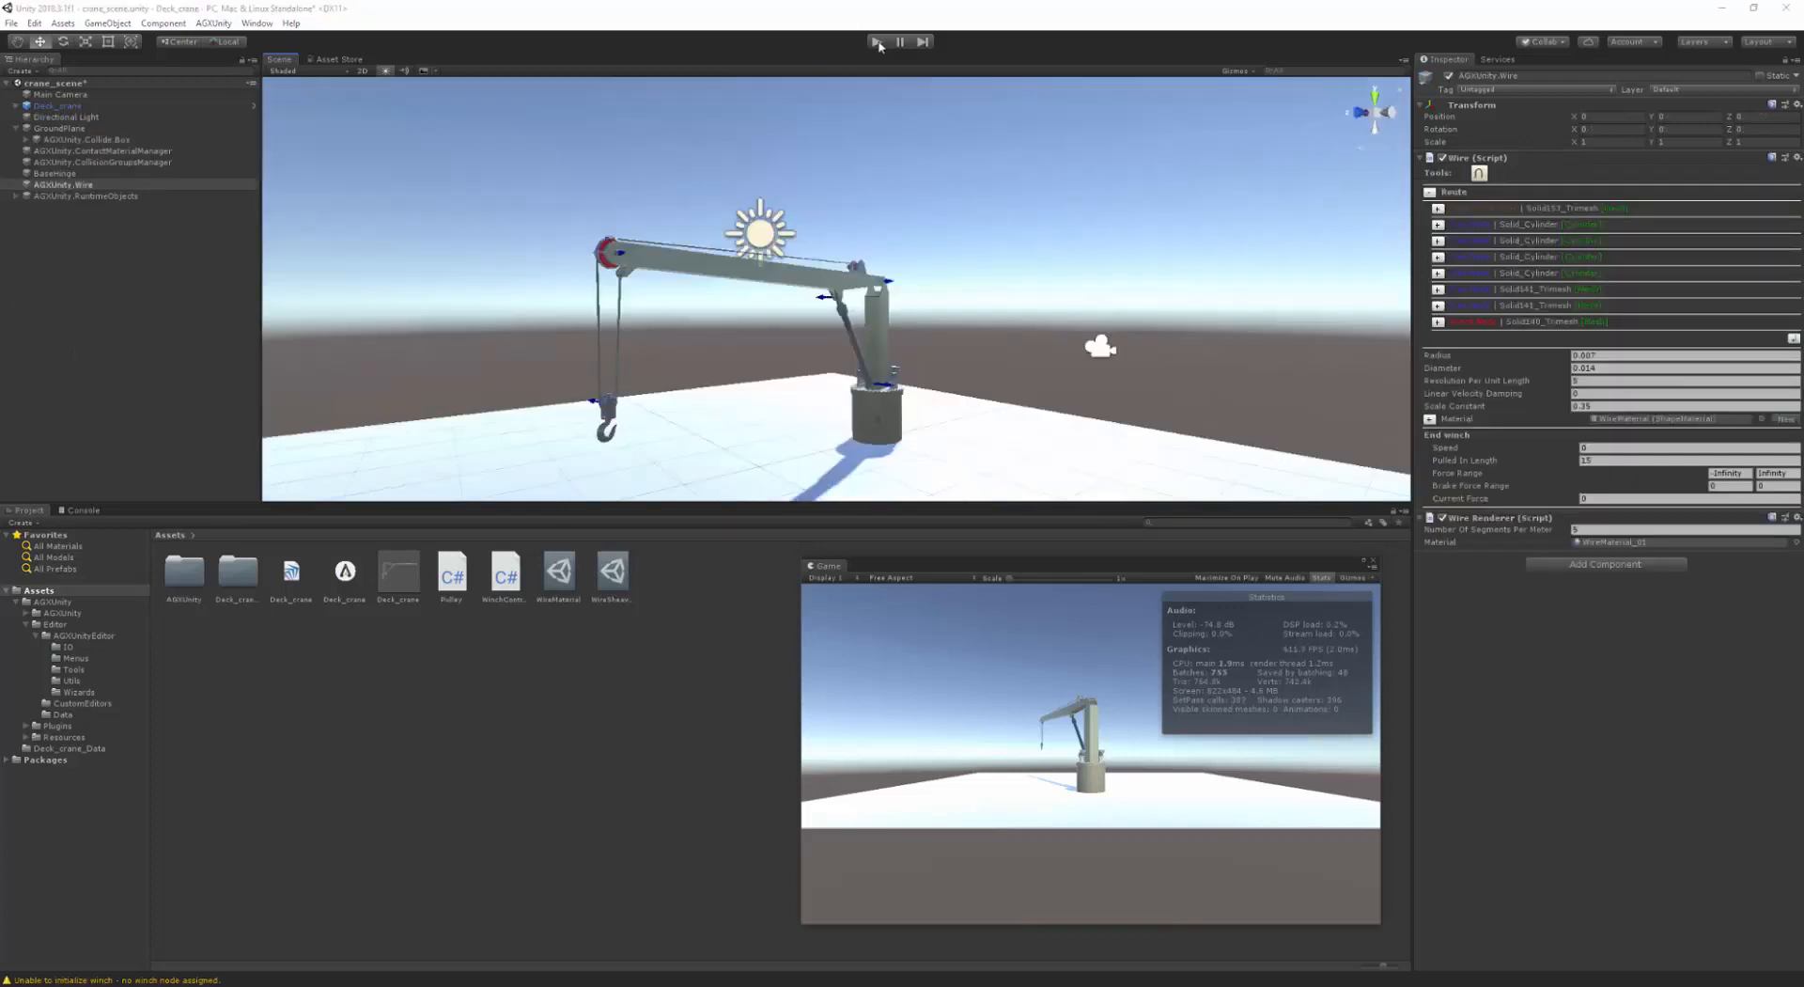
left_click(878, 42)
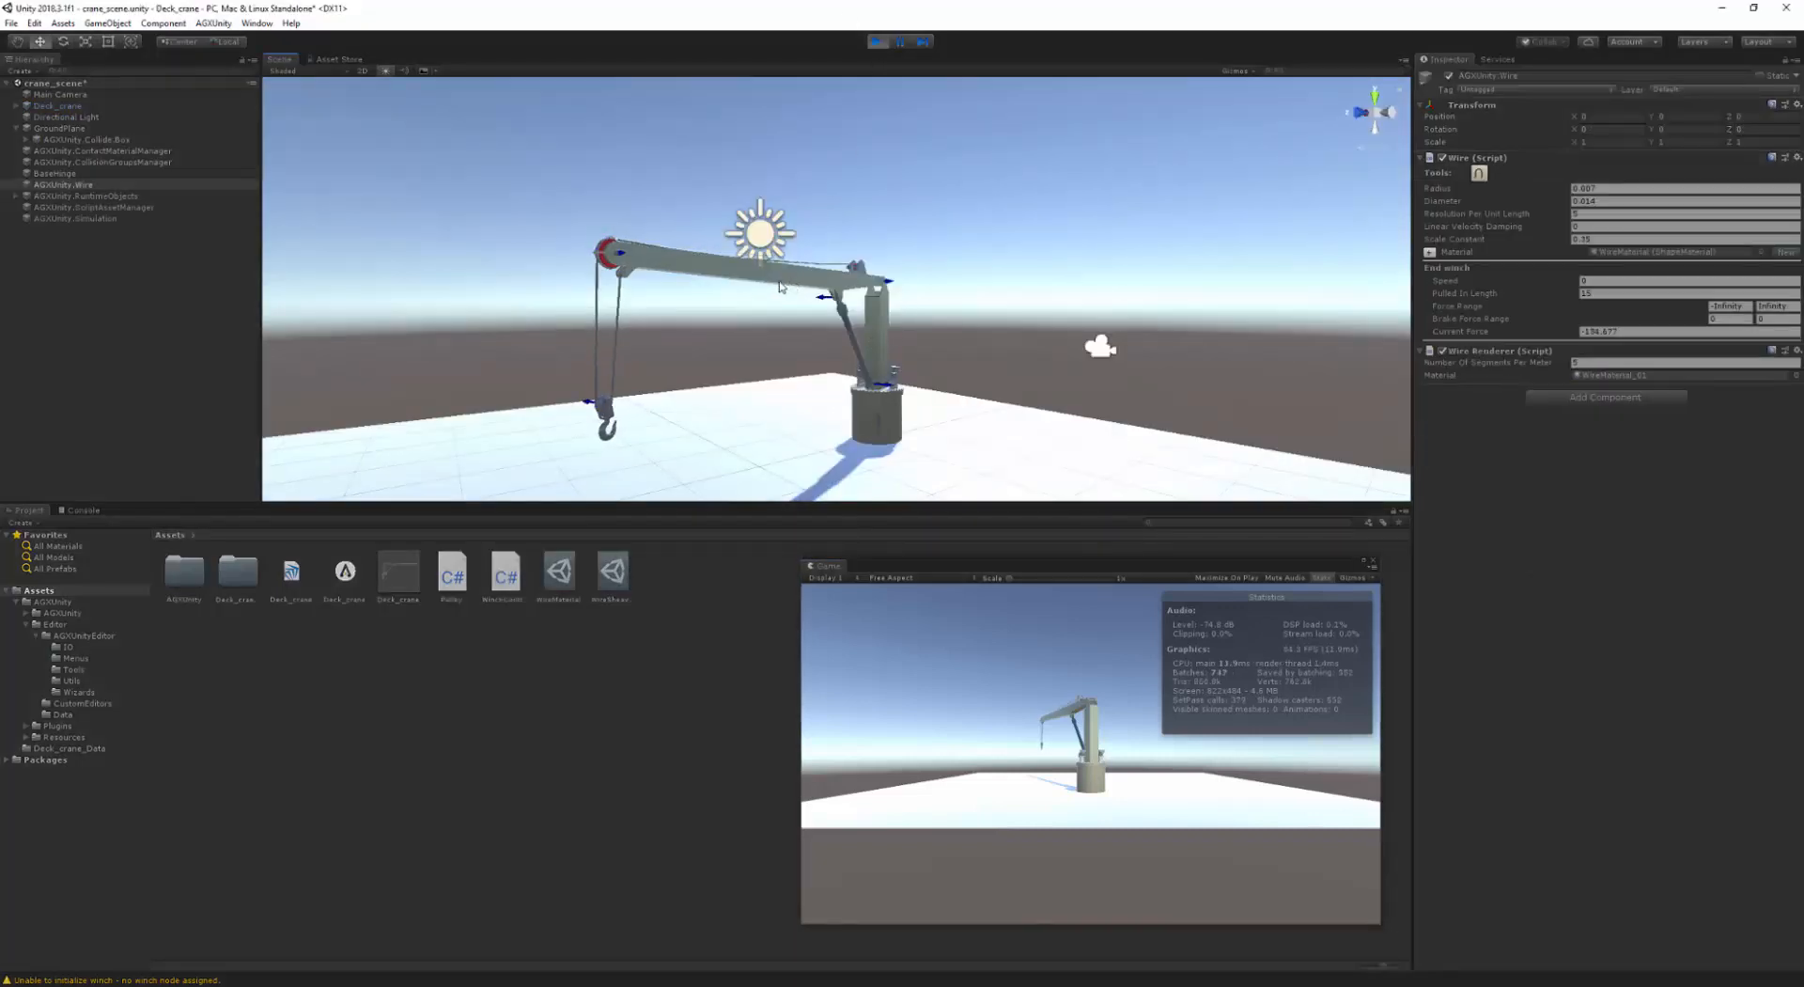
middle_click_drag(780, 287, 775, 324)
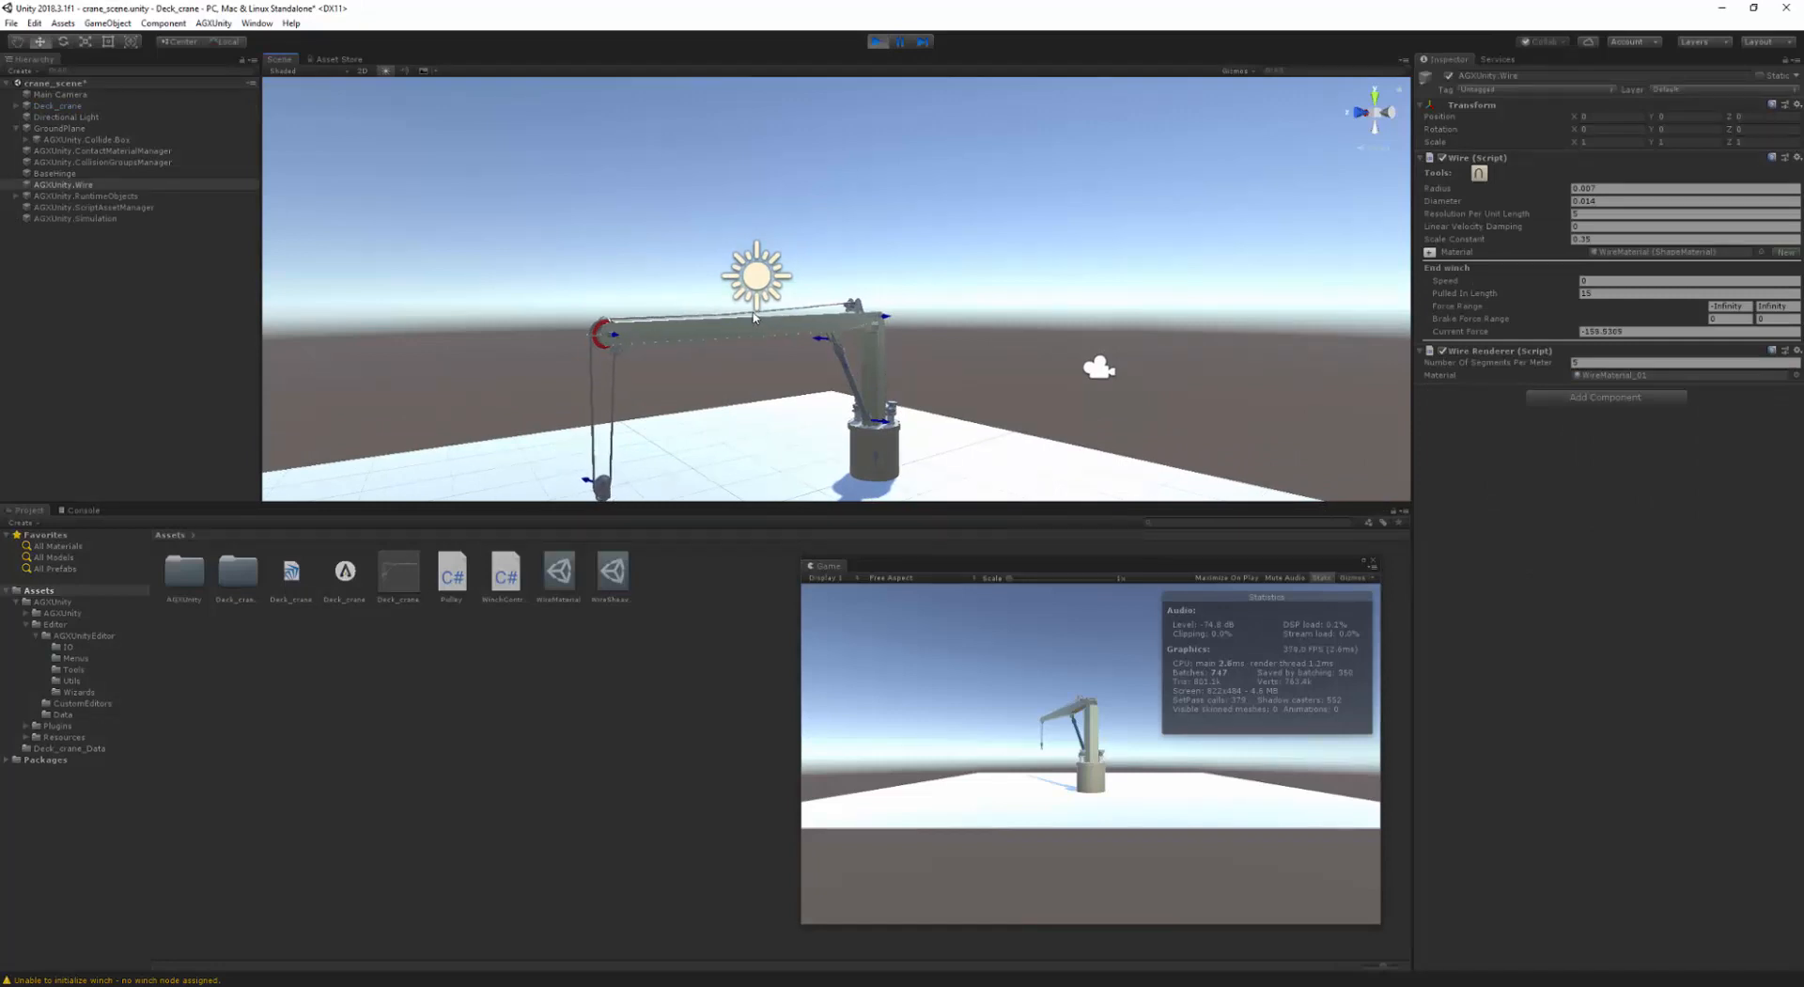
left_click(879, 42)
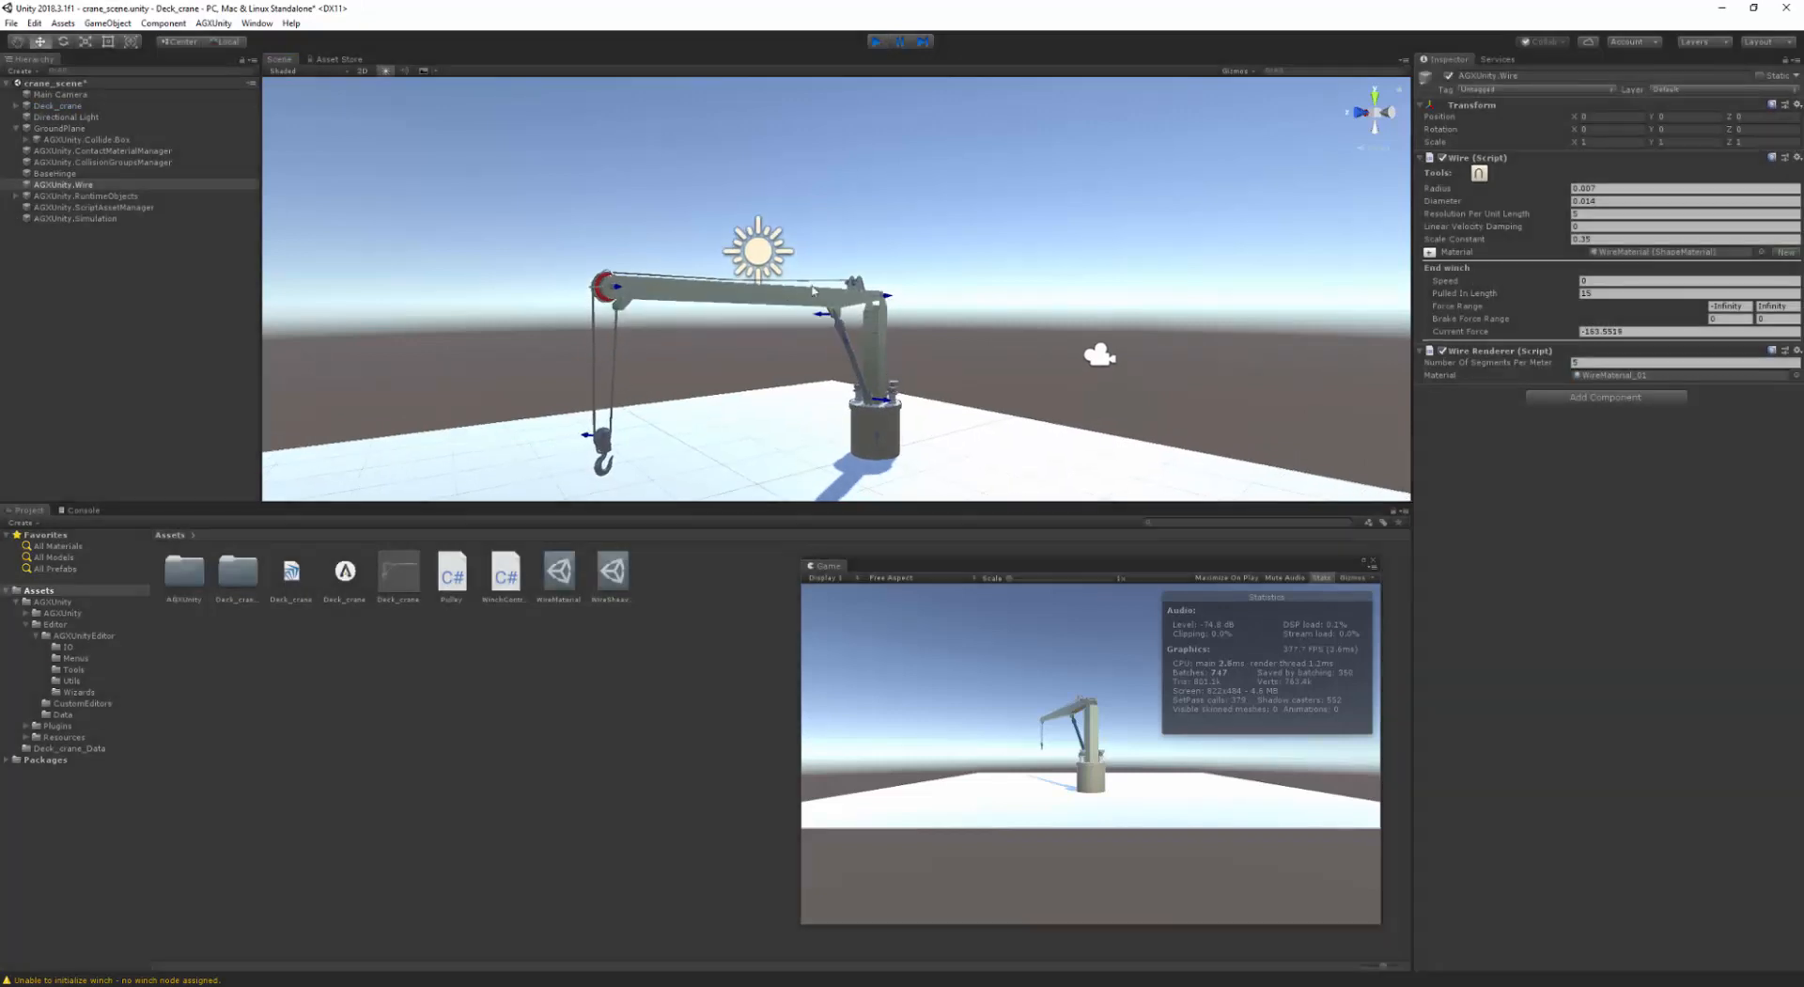
- Examine the wire's run along the crane arm and open the Winch Node's settings in the AGXUnity.Wire route
scroll(810, 323, "up", 5)
middle_click_drag(810, 322, 887, 343)
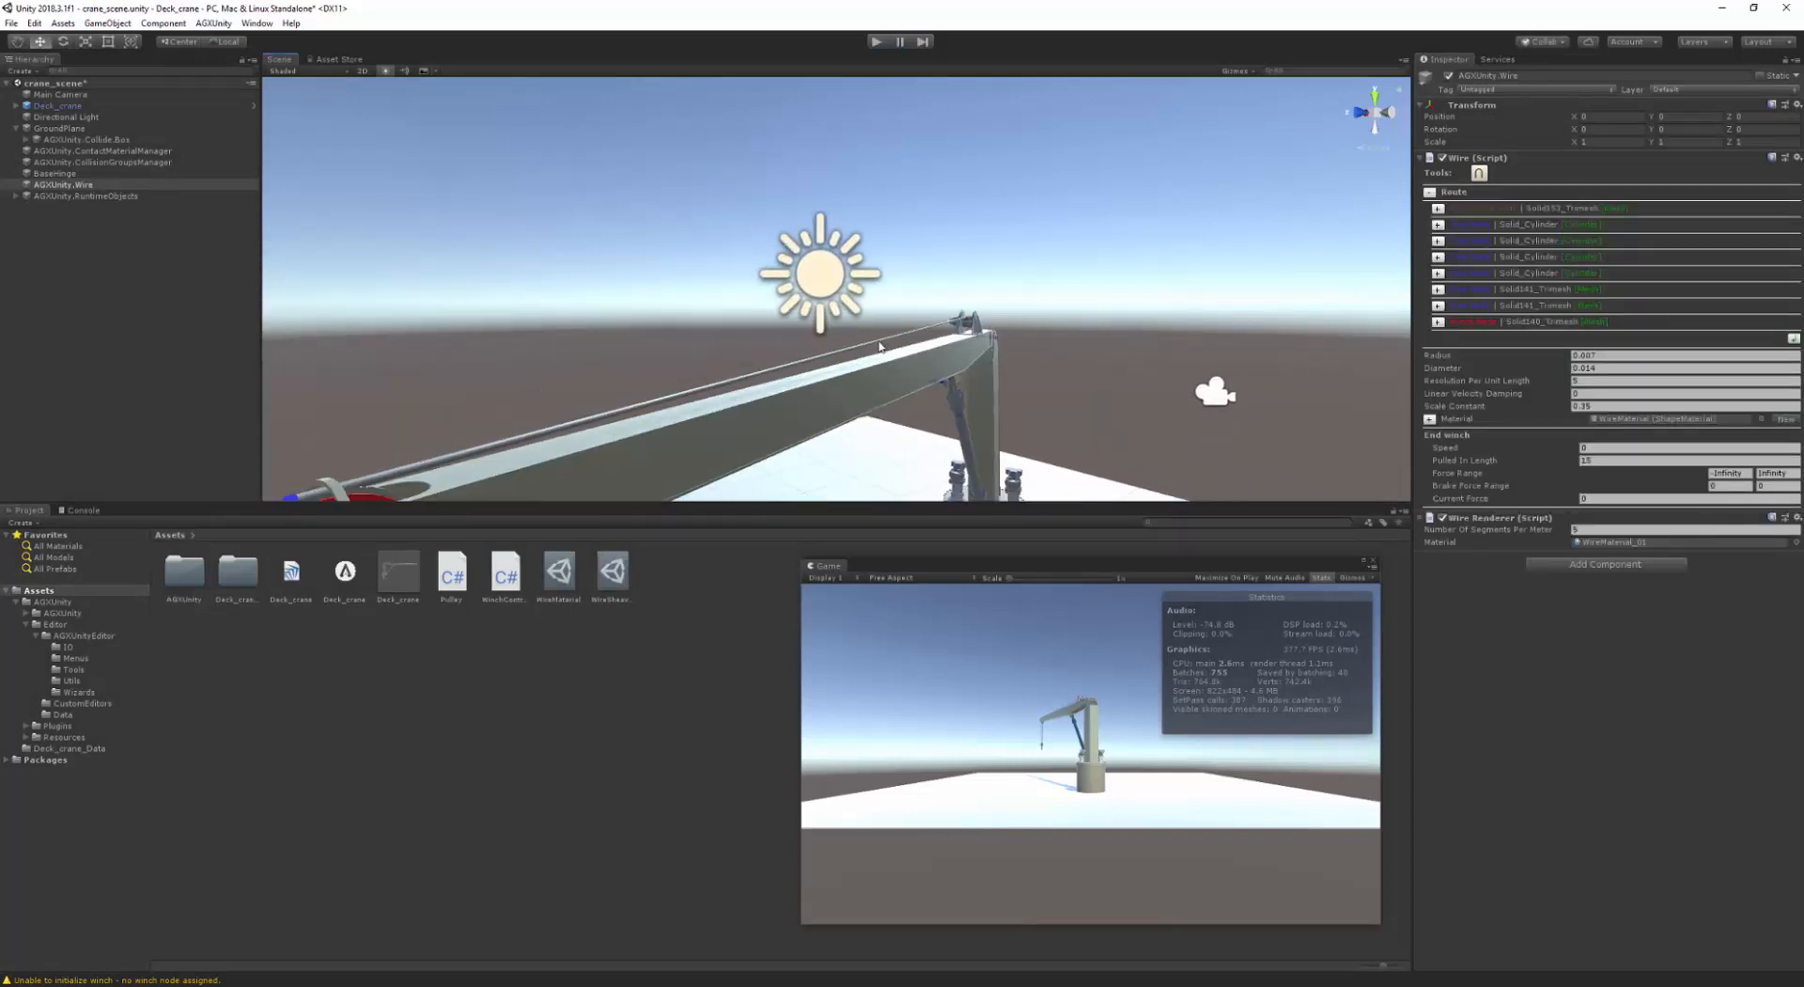
left_click(235, 184)
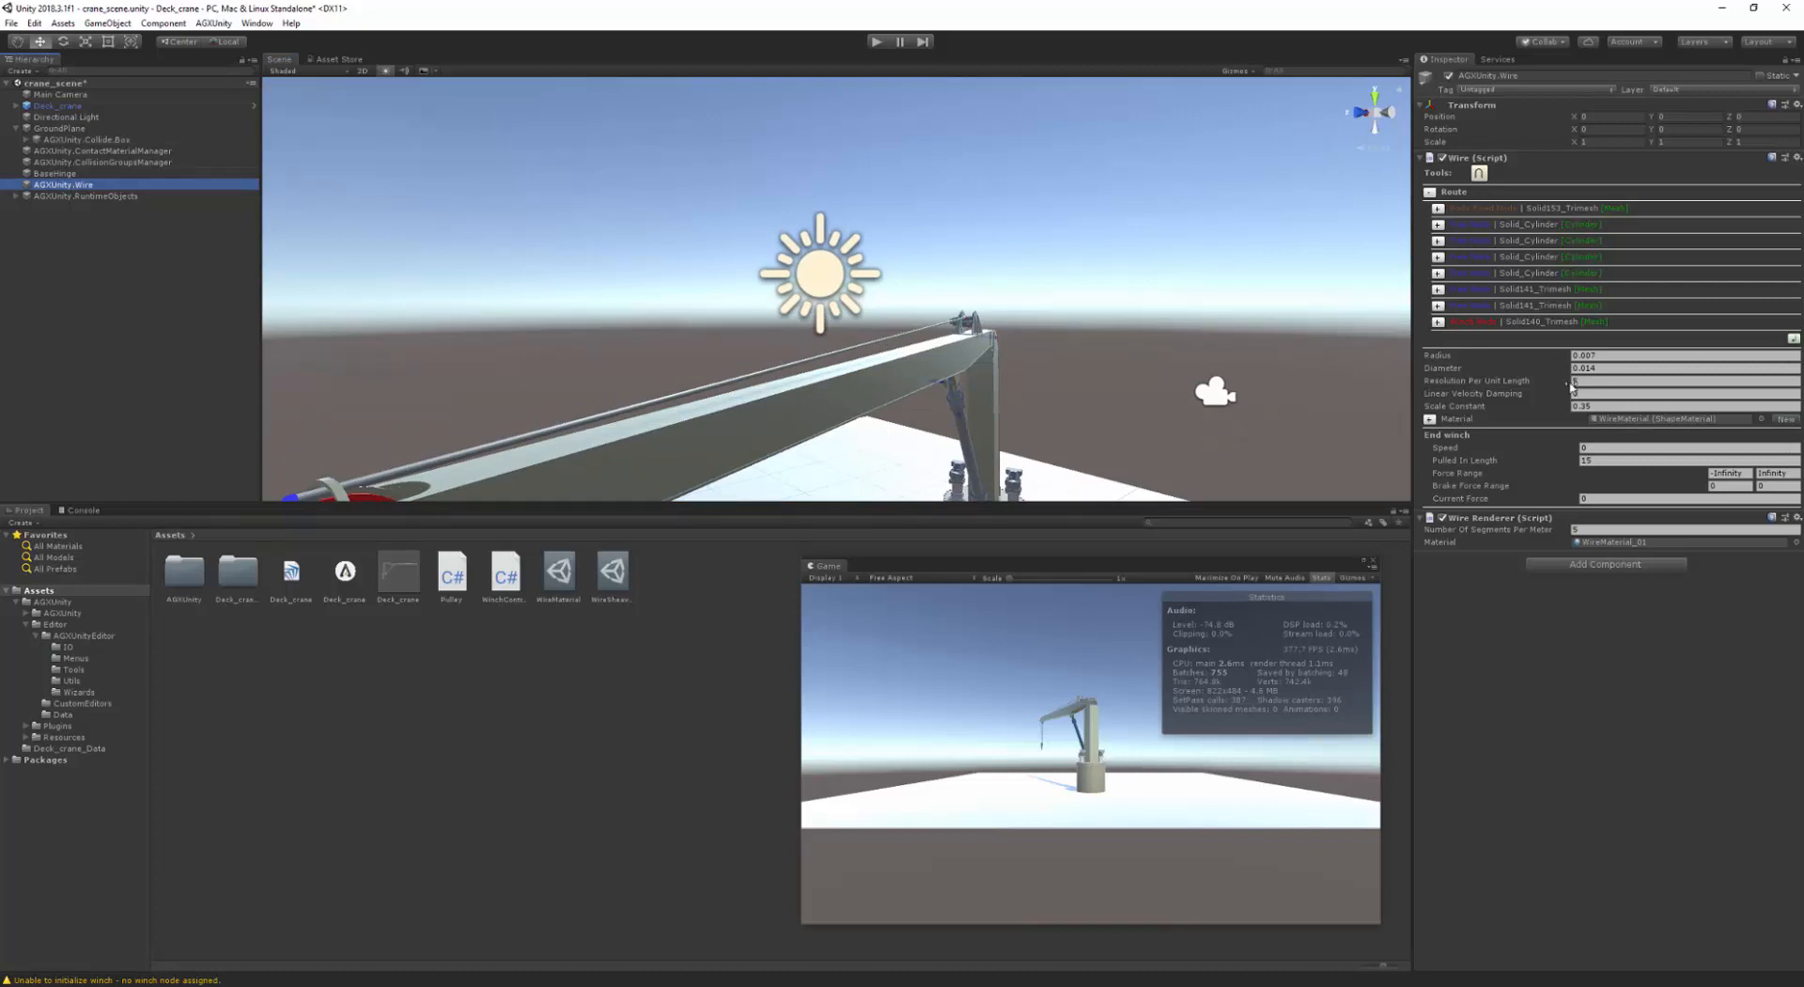
left_click(51, 196)
left_click(47, 185)
left_click(1509, 322)
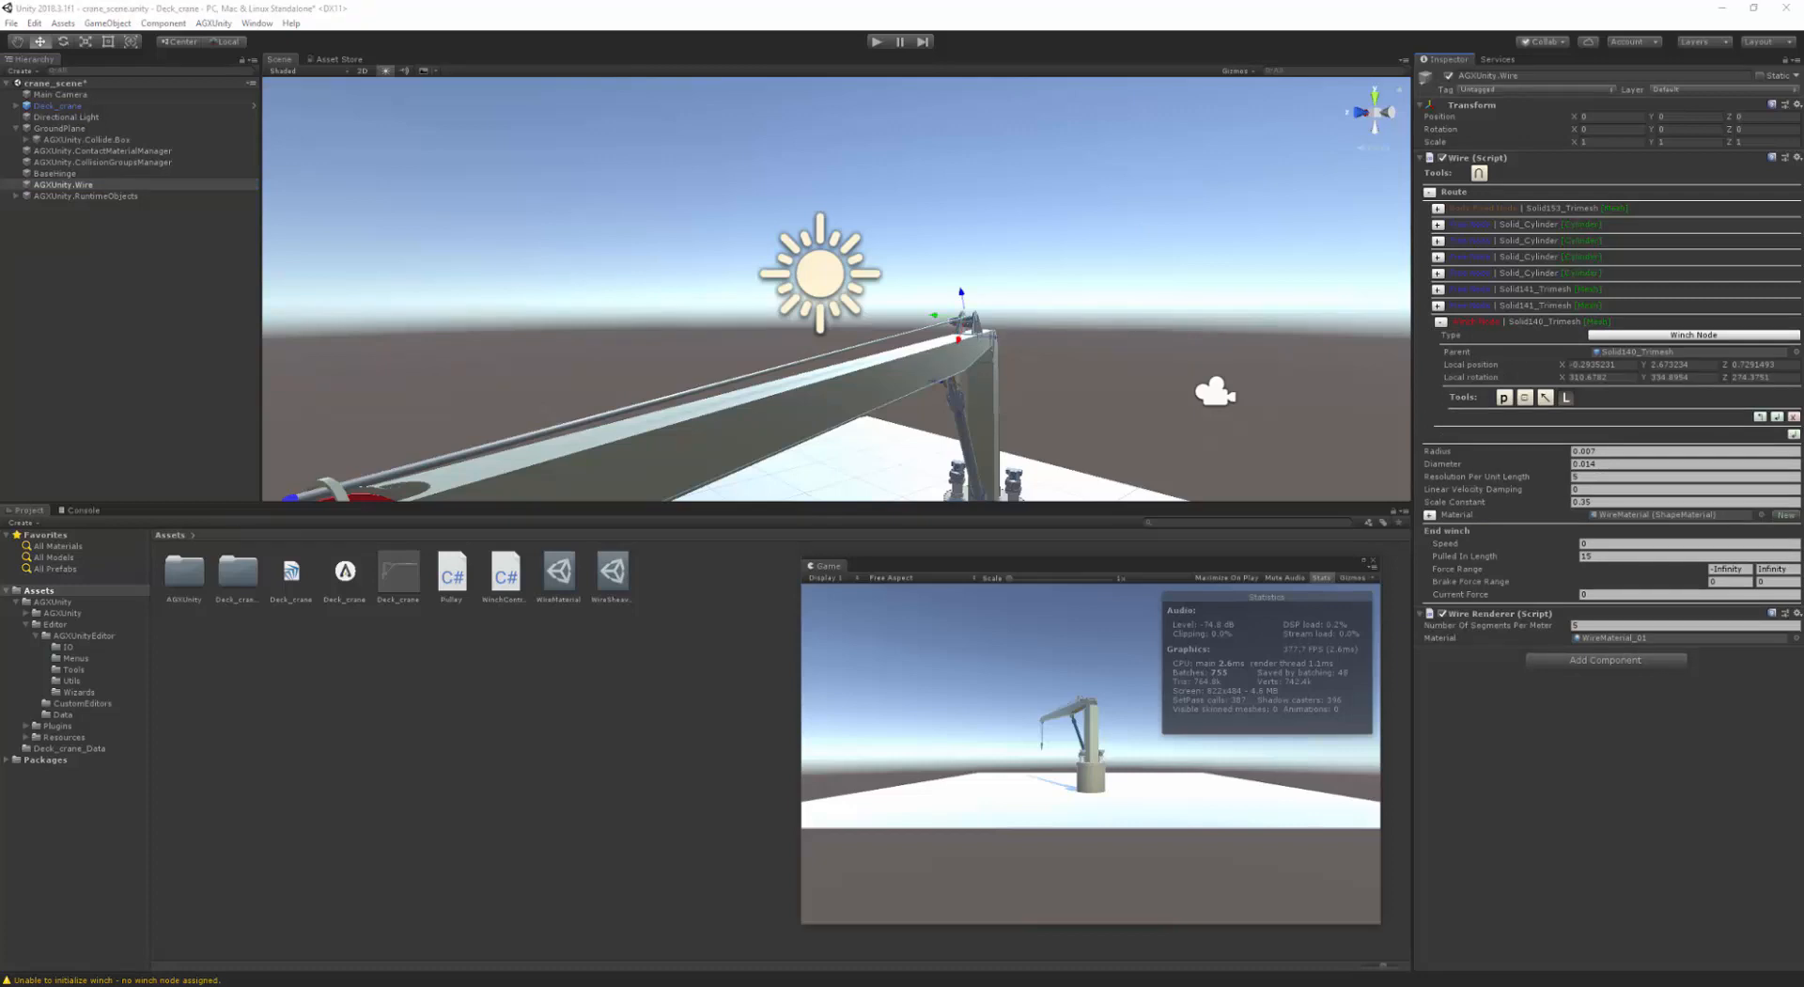
left_click(681, 281)
scroll(658, 305, "down", 7)
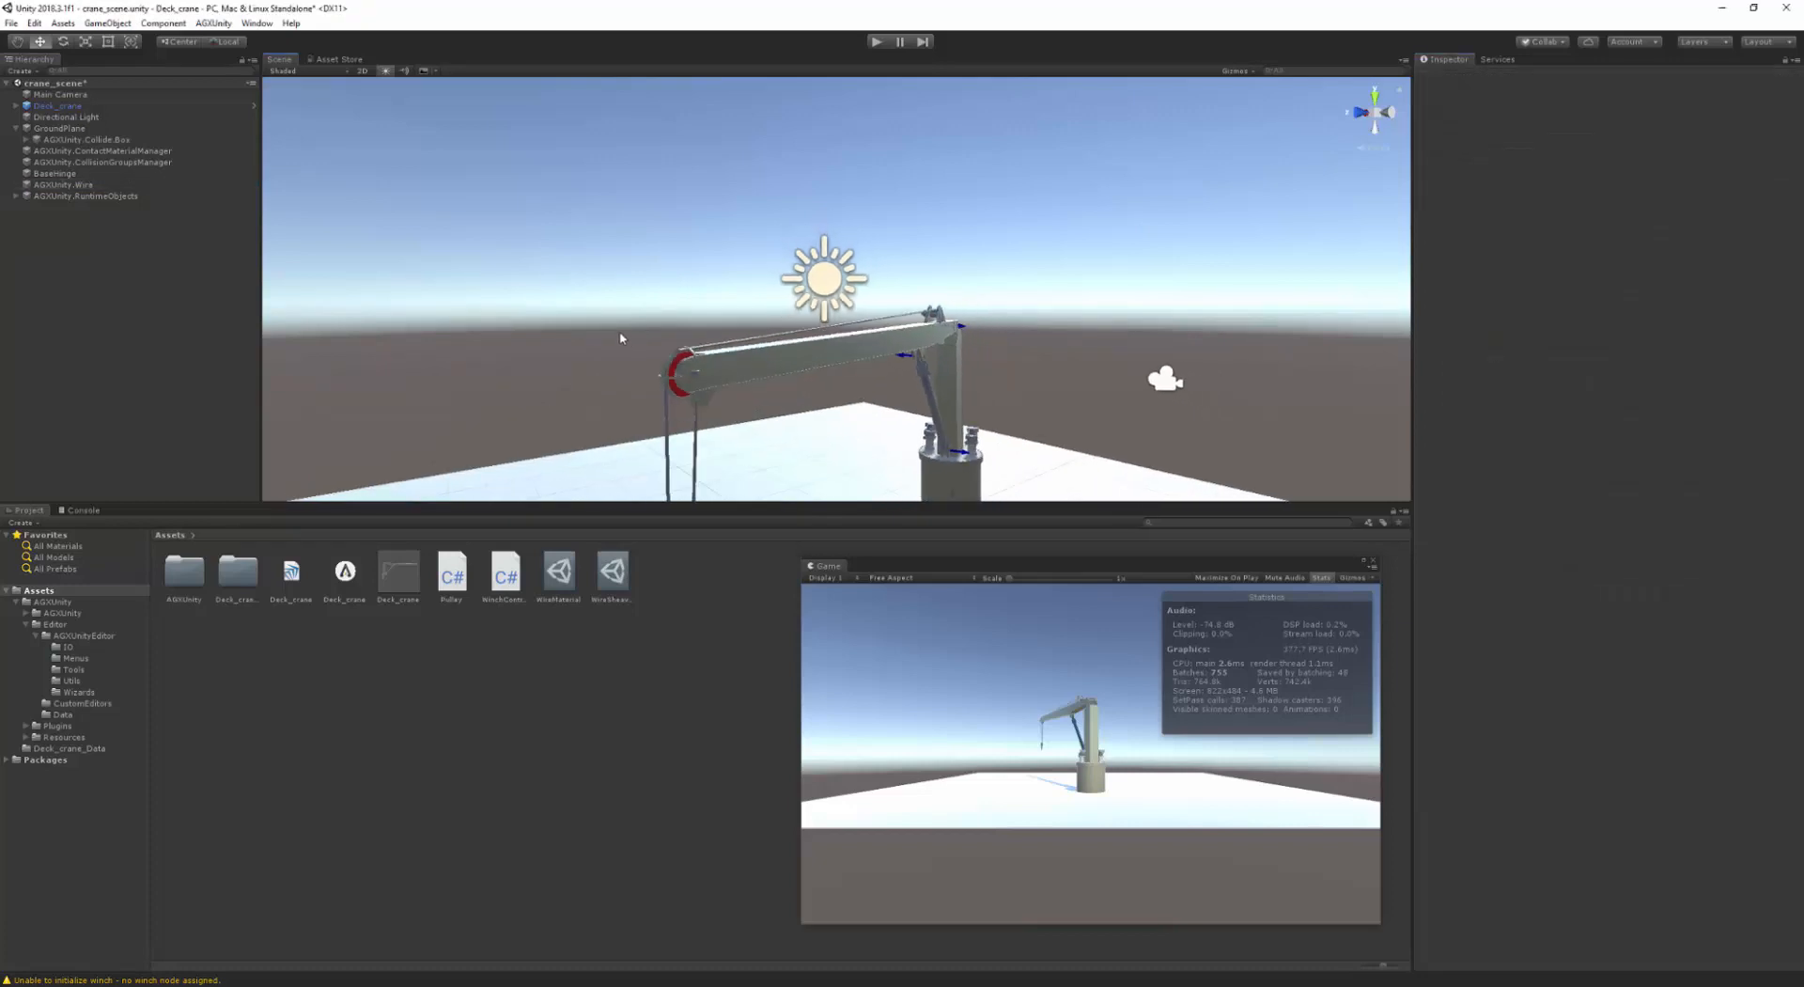
middle_click_drag(621, 334, 491, 327)
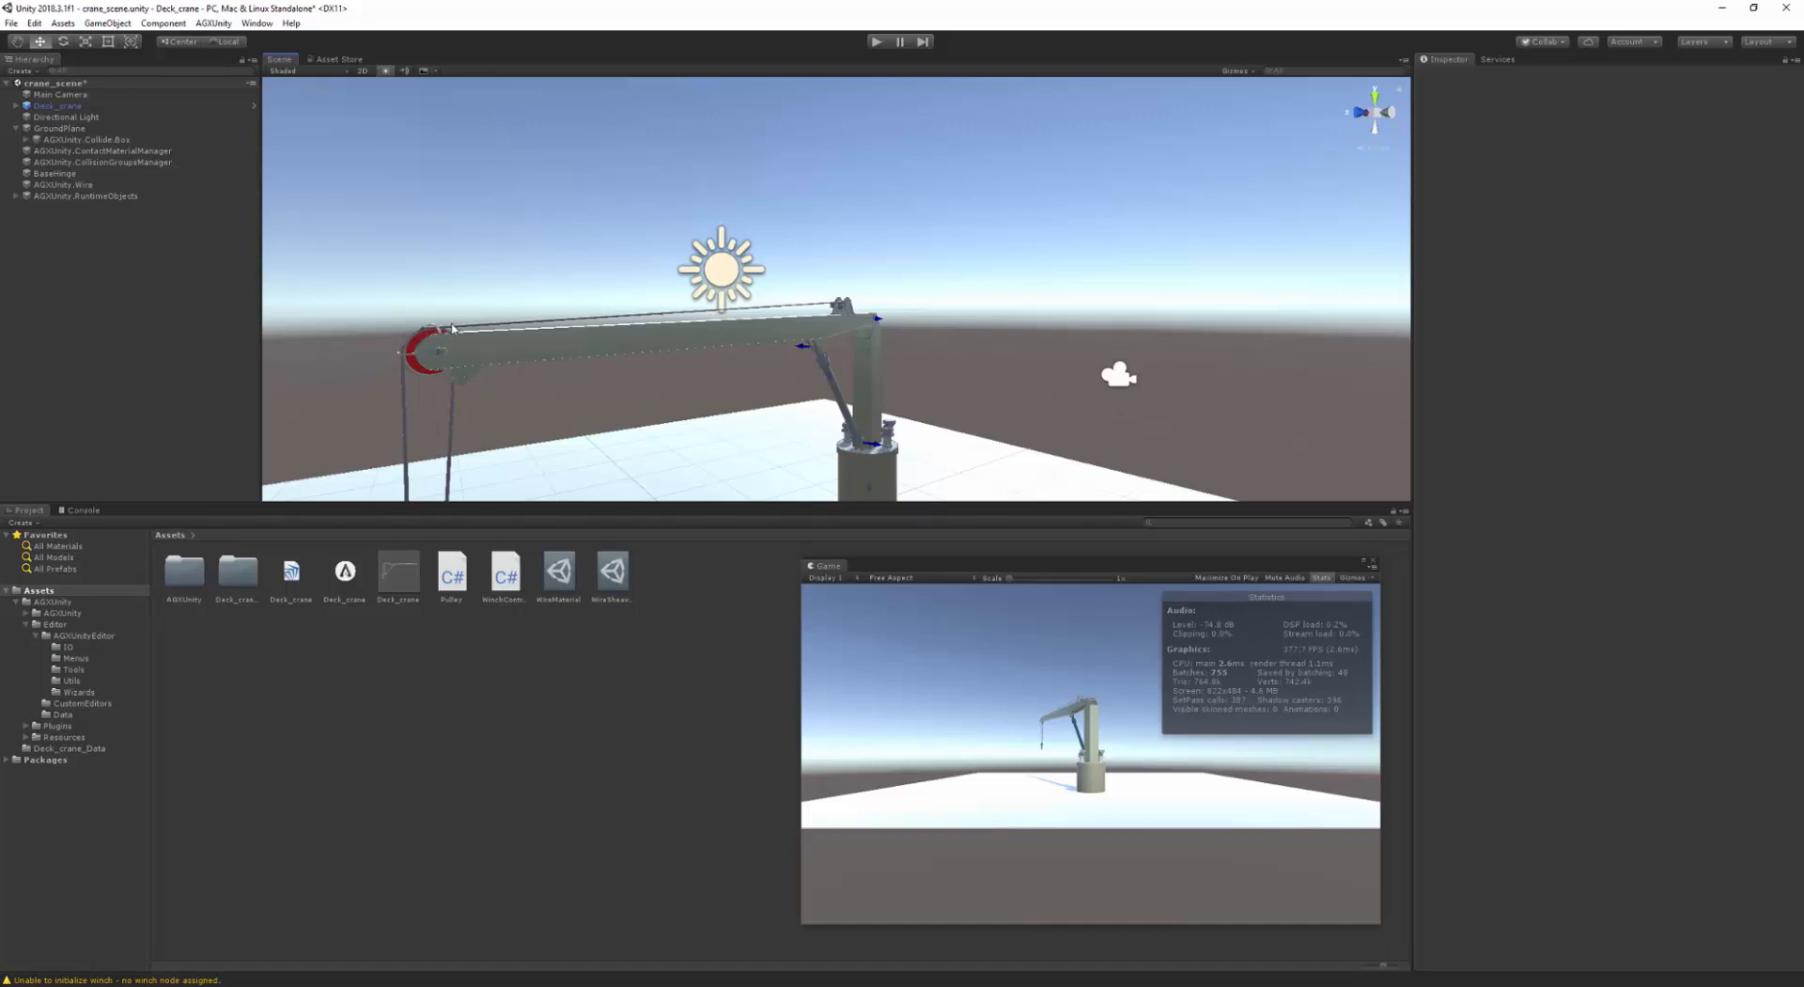
scroll(669, 316, "up", 3)
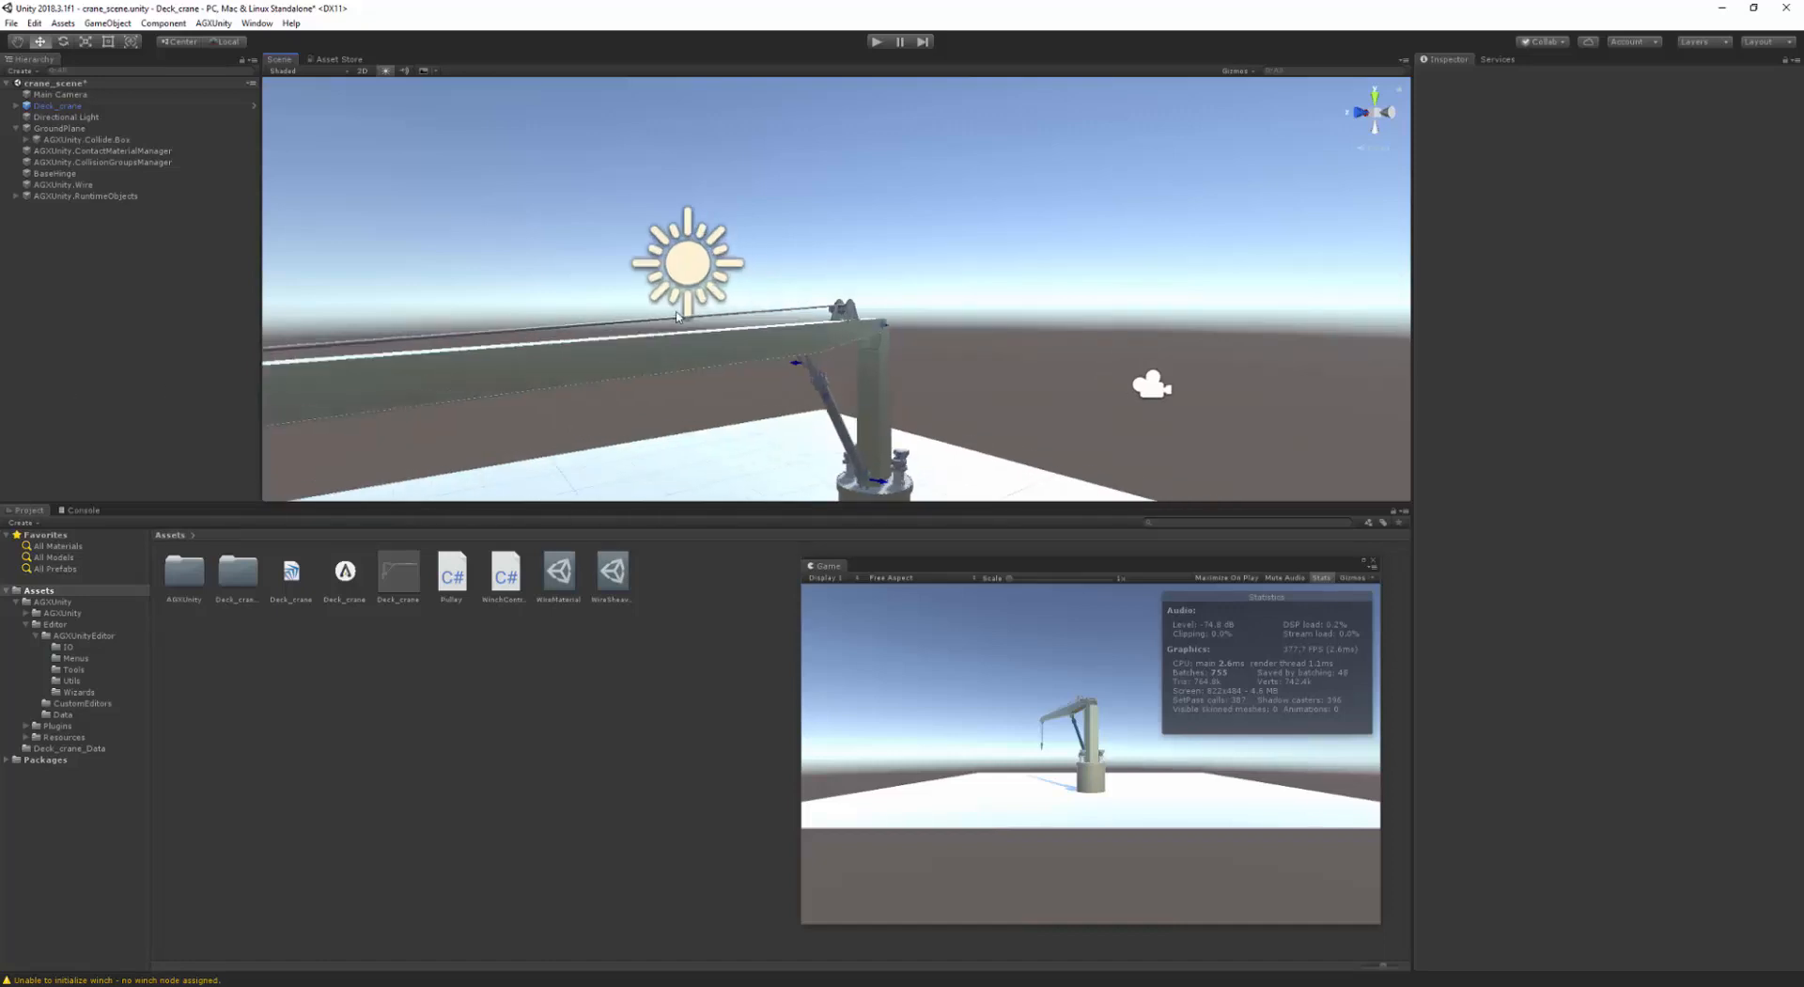
left_click(839, 331)
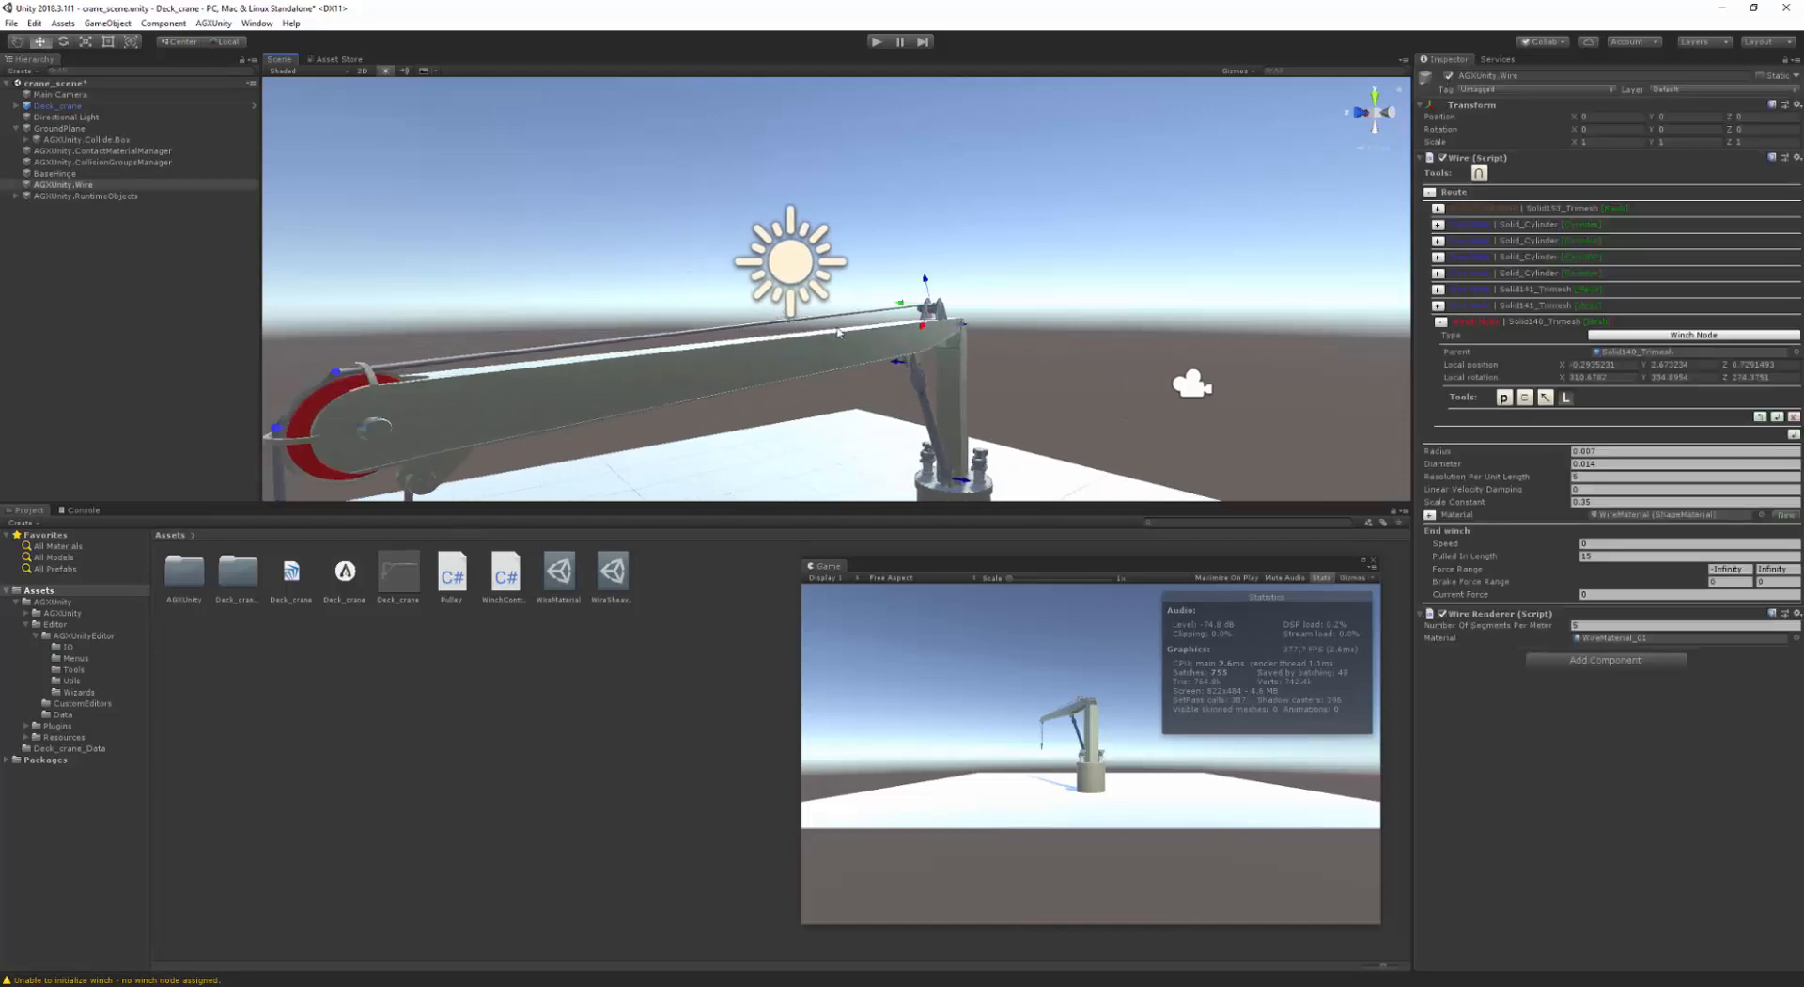
- Insert a node before the Winch Node in the wire route, make it an Eye Node, and parent it to the arm's Solid211_Trimesh
left_click(1761, 418)
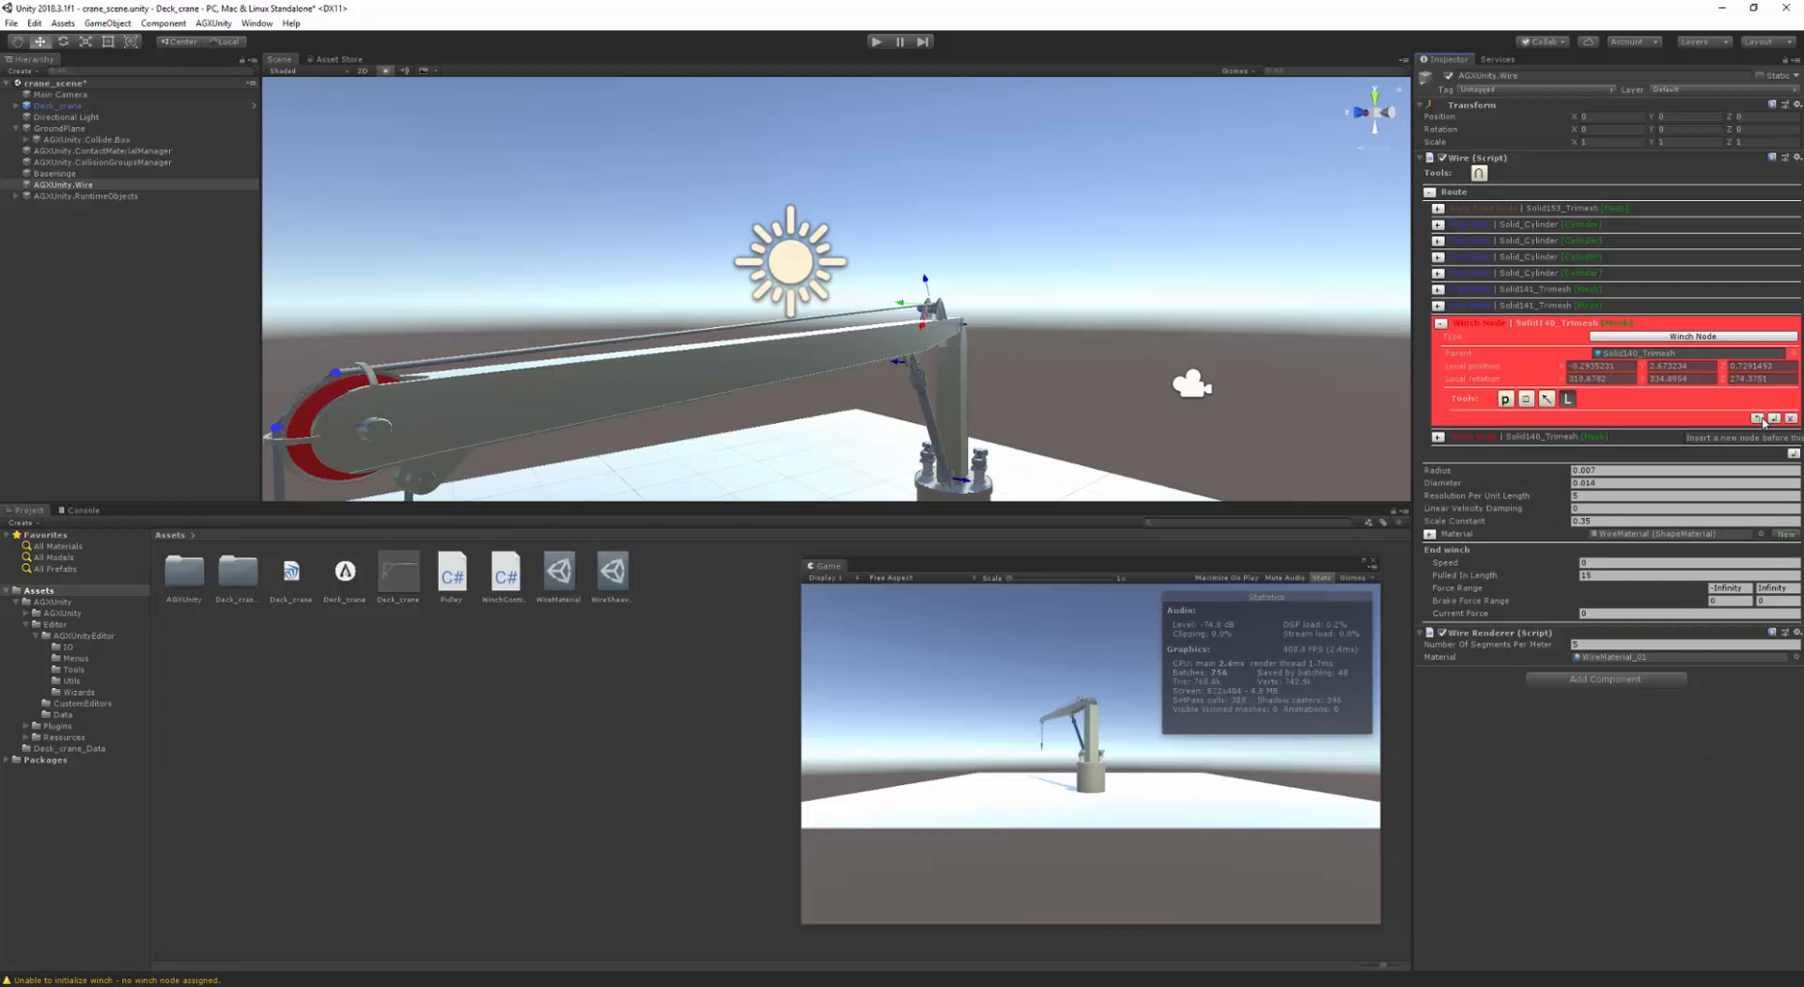
left_click(1617, 339)
left_click(1625, 400)
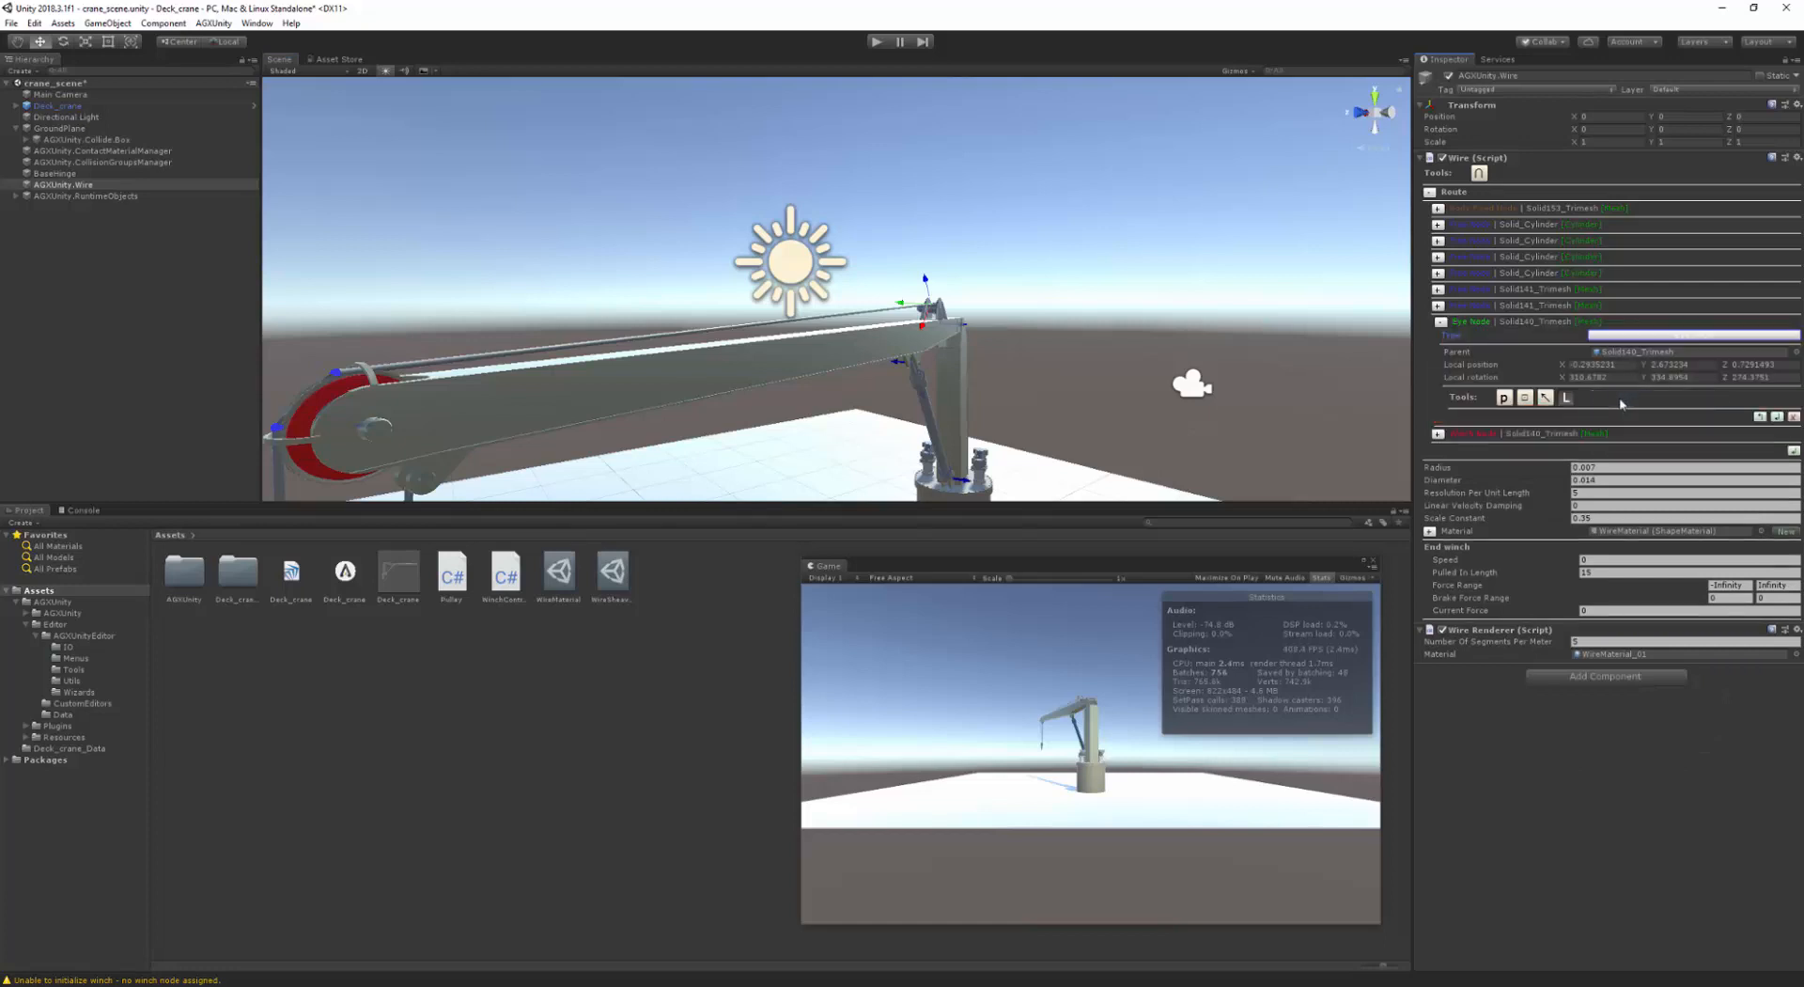
left_click(725, 370)
left_click(731, 387)
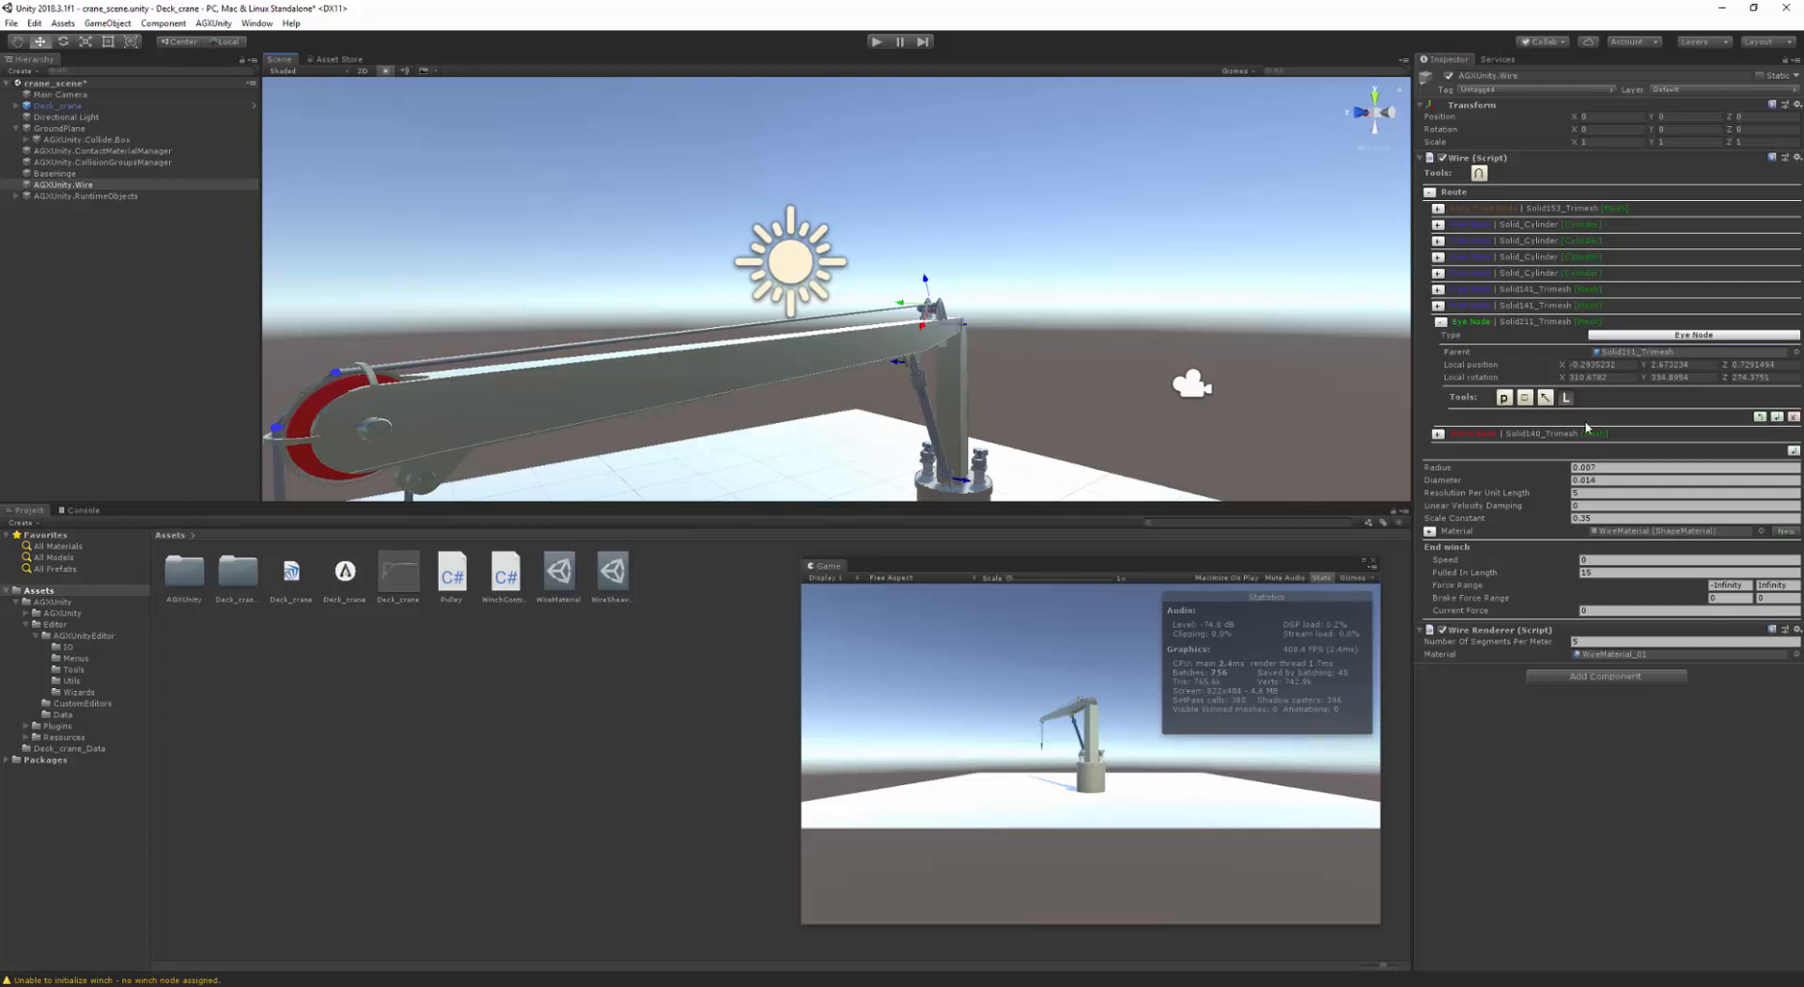
- Move the Eye Node away from the winch to roughly midway along the crane arm
middle_click_drag(964, 332, 773, 331)
right_click_drag(772, 331, 484, 306)
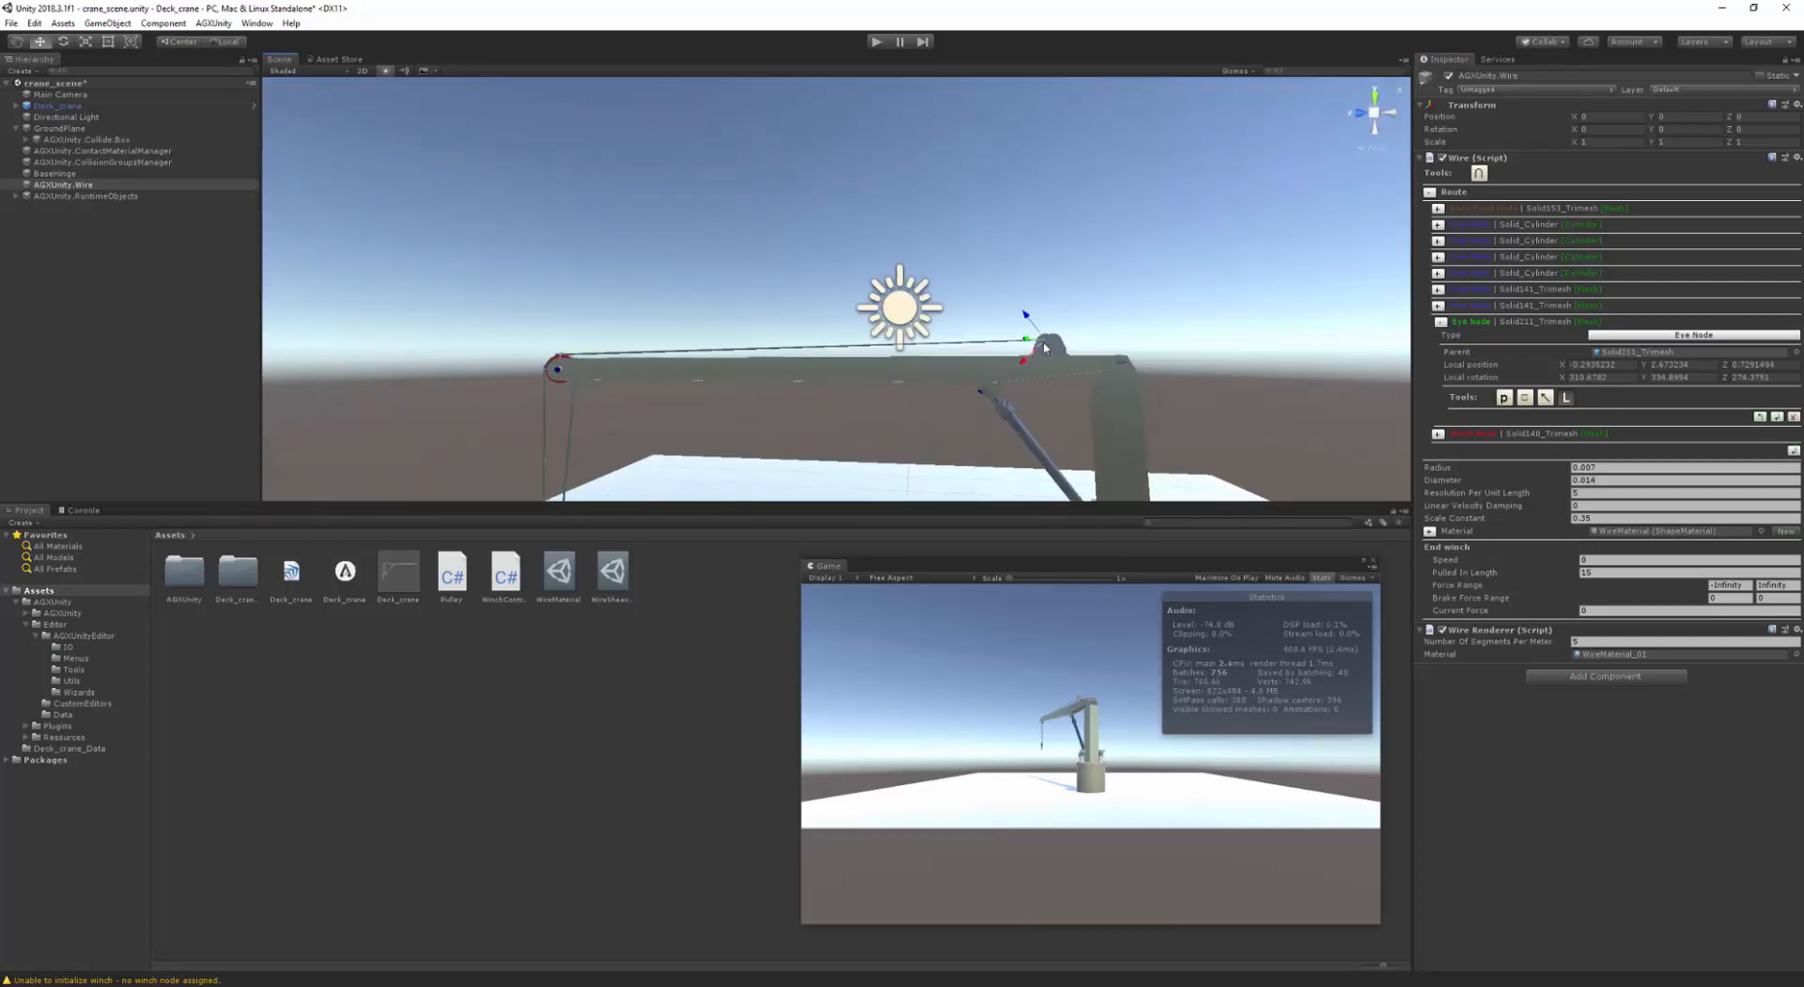
scroll(1041, 346, "up", 3)
middle_click_drag(997, 366, 838, 355)
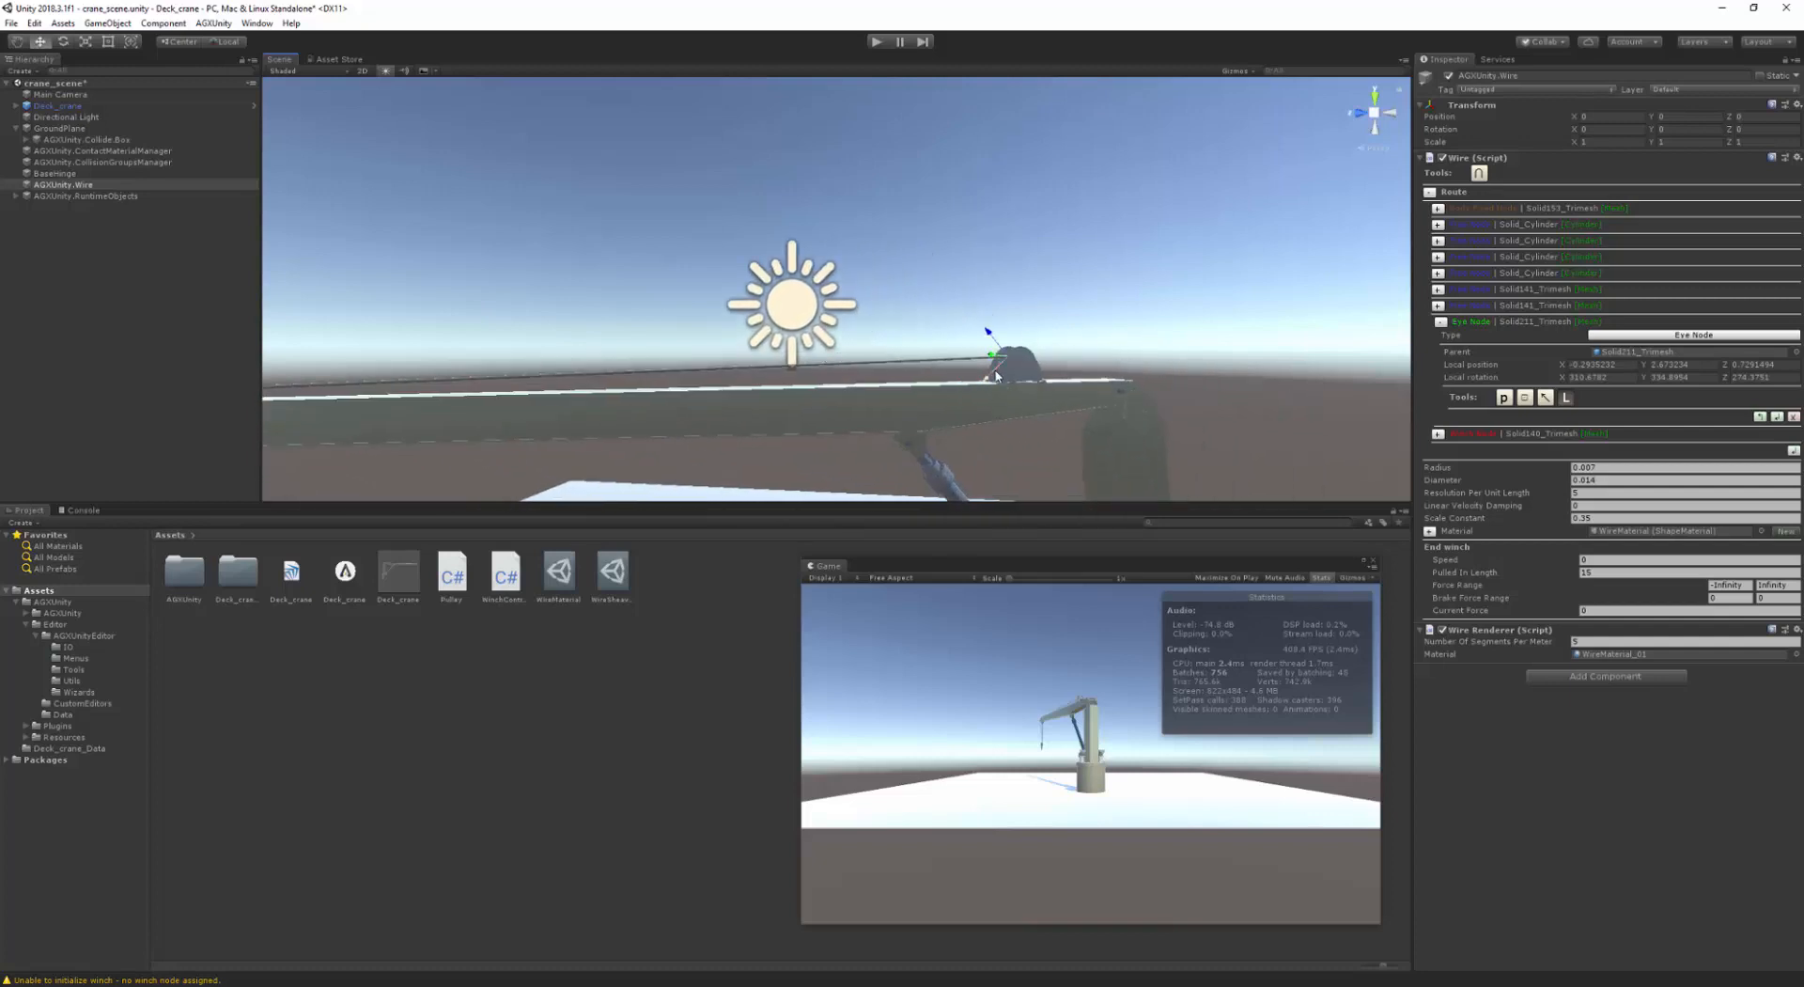
left_click_drag(1004, 364, 443, 375)
middle_click_drag(451, 390, 806, 377)
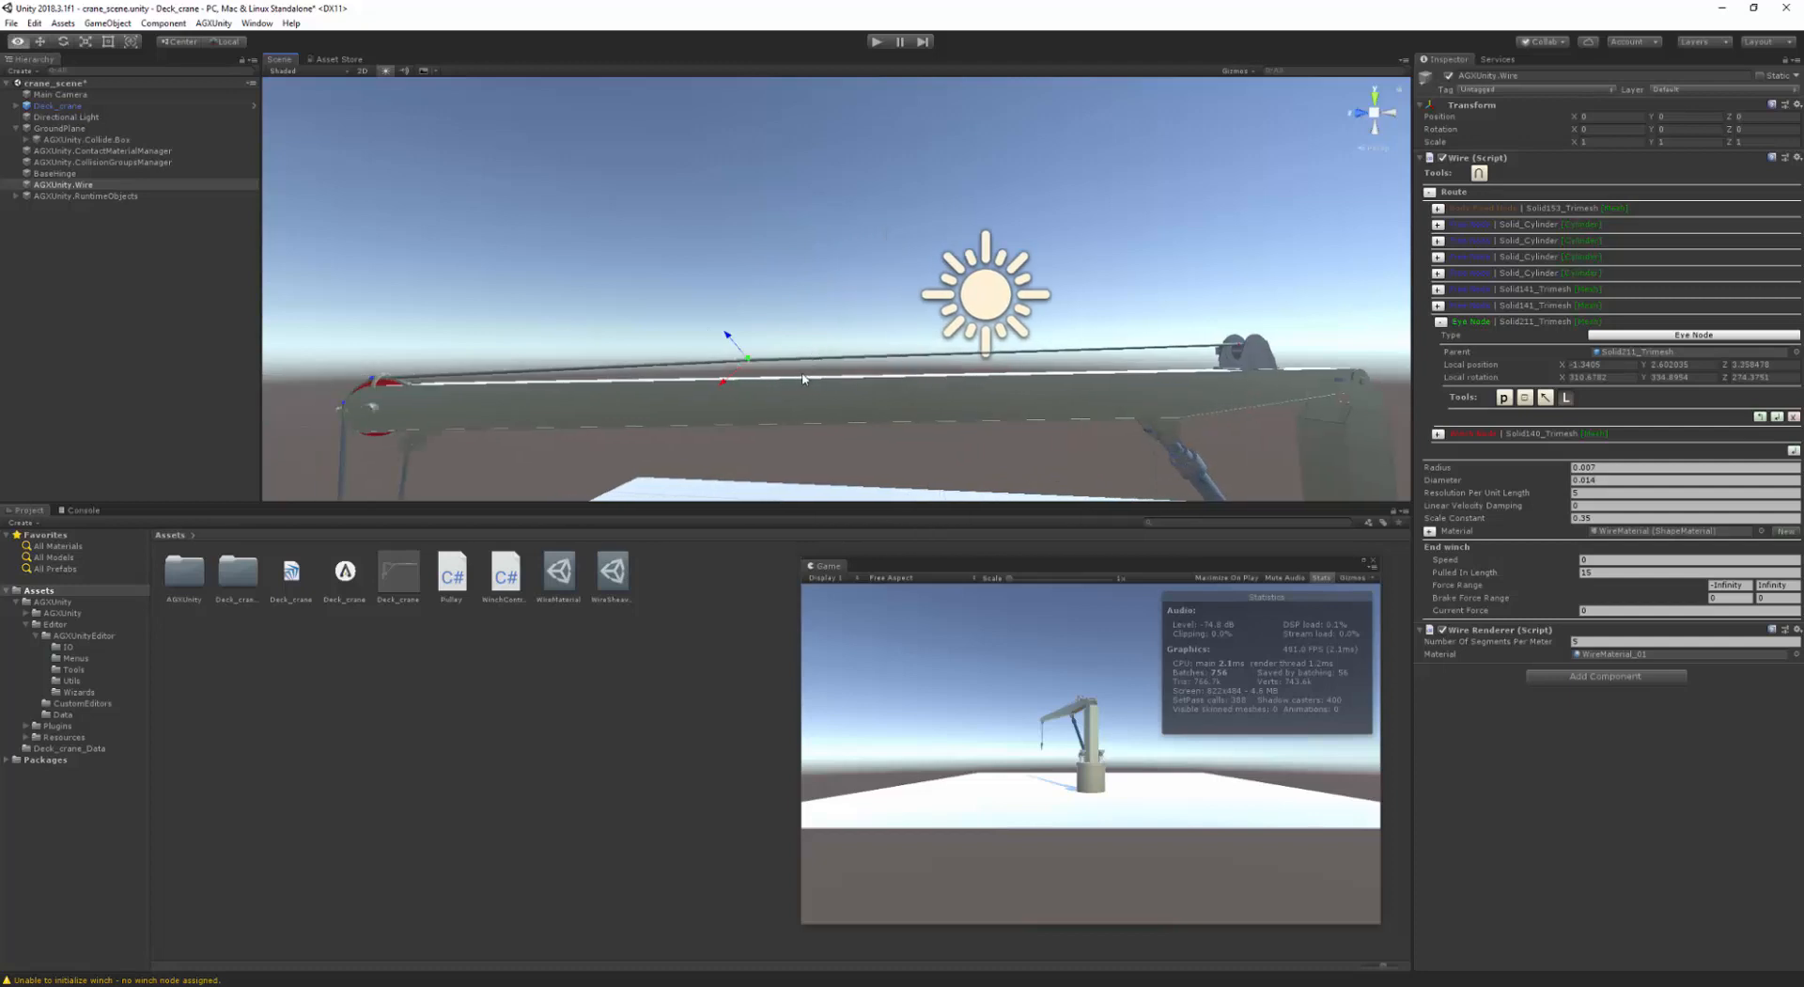
- Shift the Eye Node sideways to line up over the crane arm, and move it slightly back toward the winch
right_click_drag(805, 378, 986, 414)
right_click_drag(605, 354, 1322, 369)
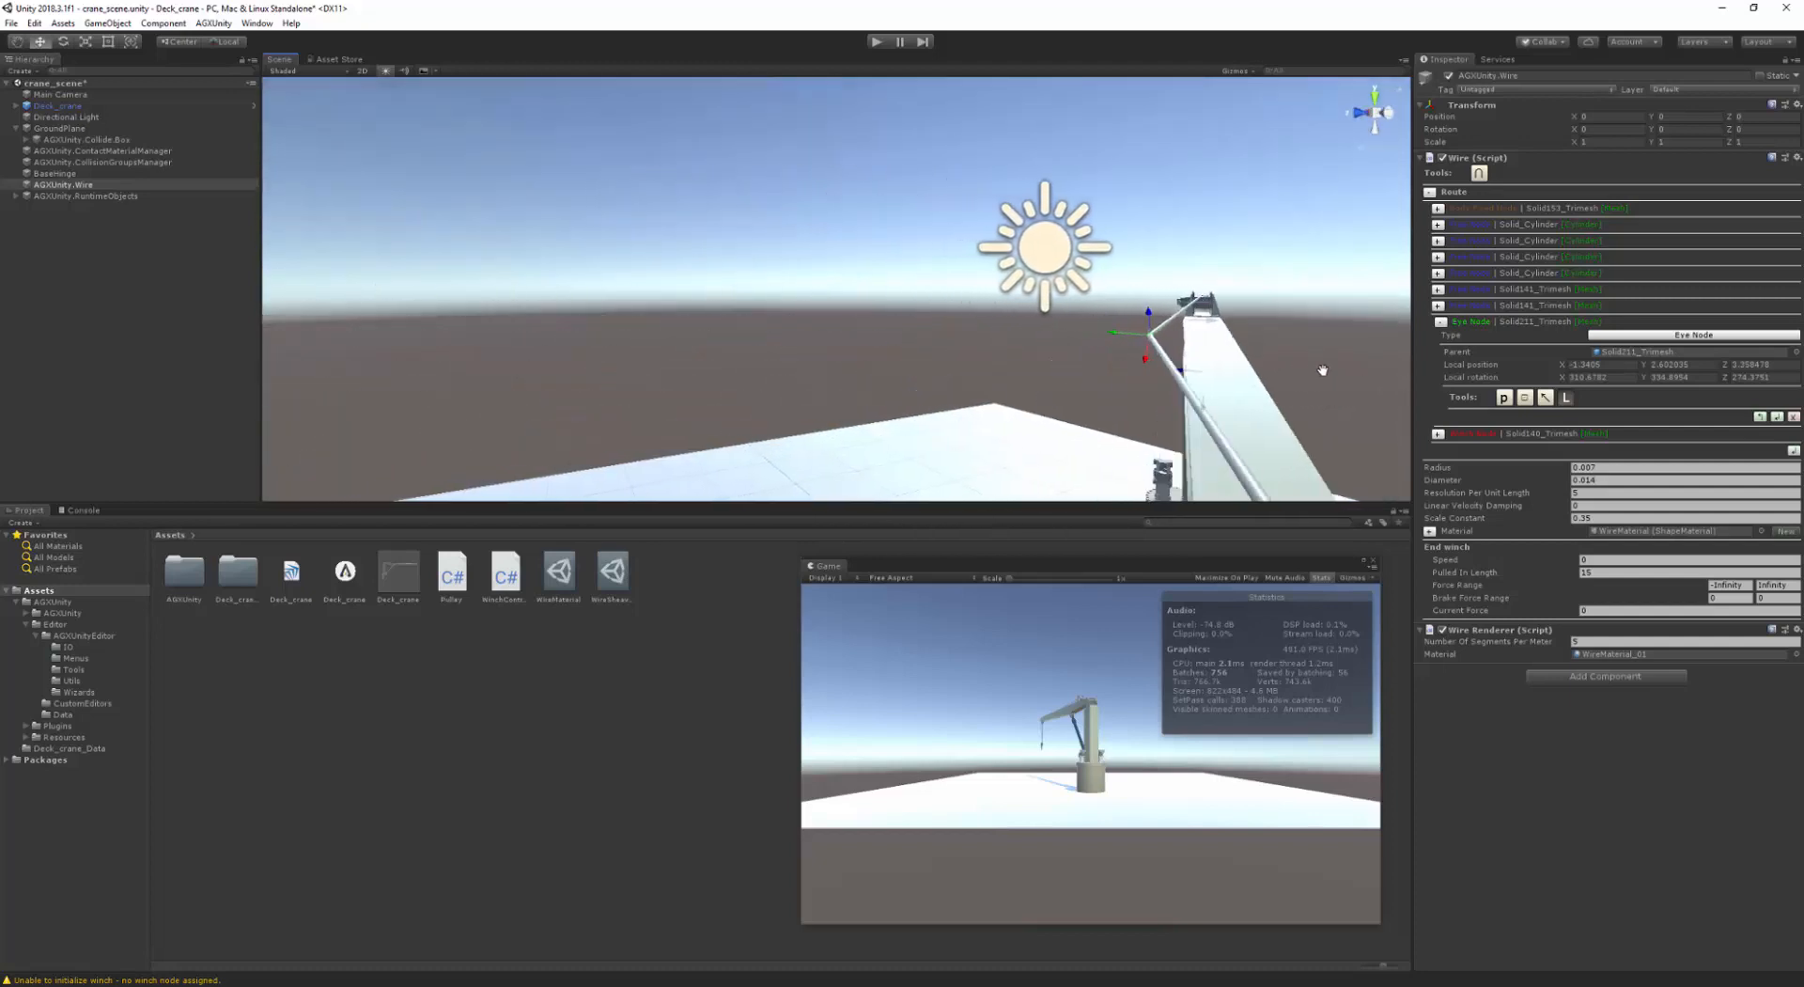
left_click_drag(1110, 338, 1155, 340)
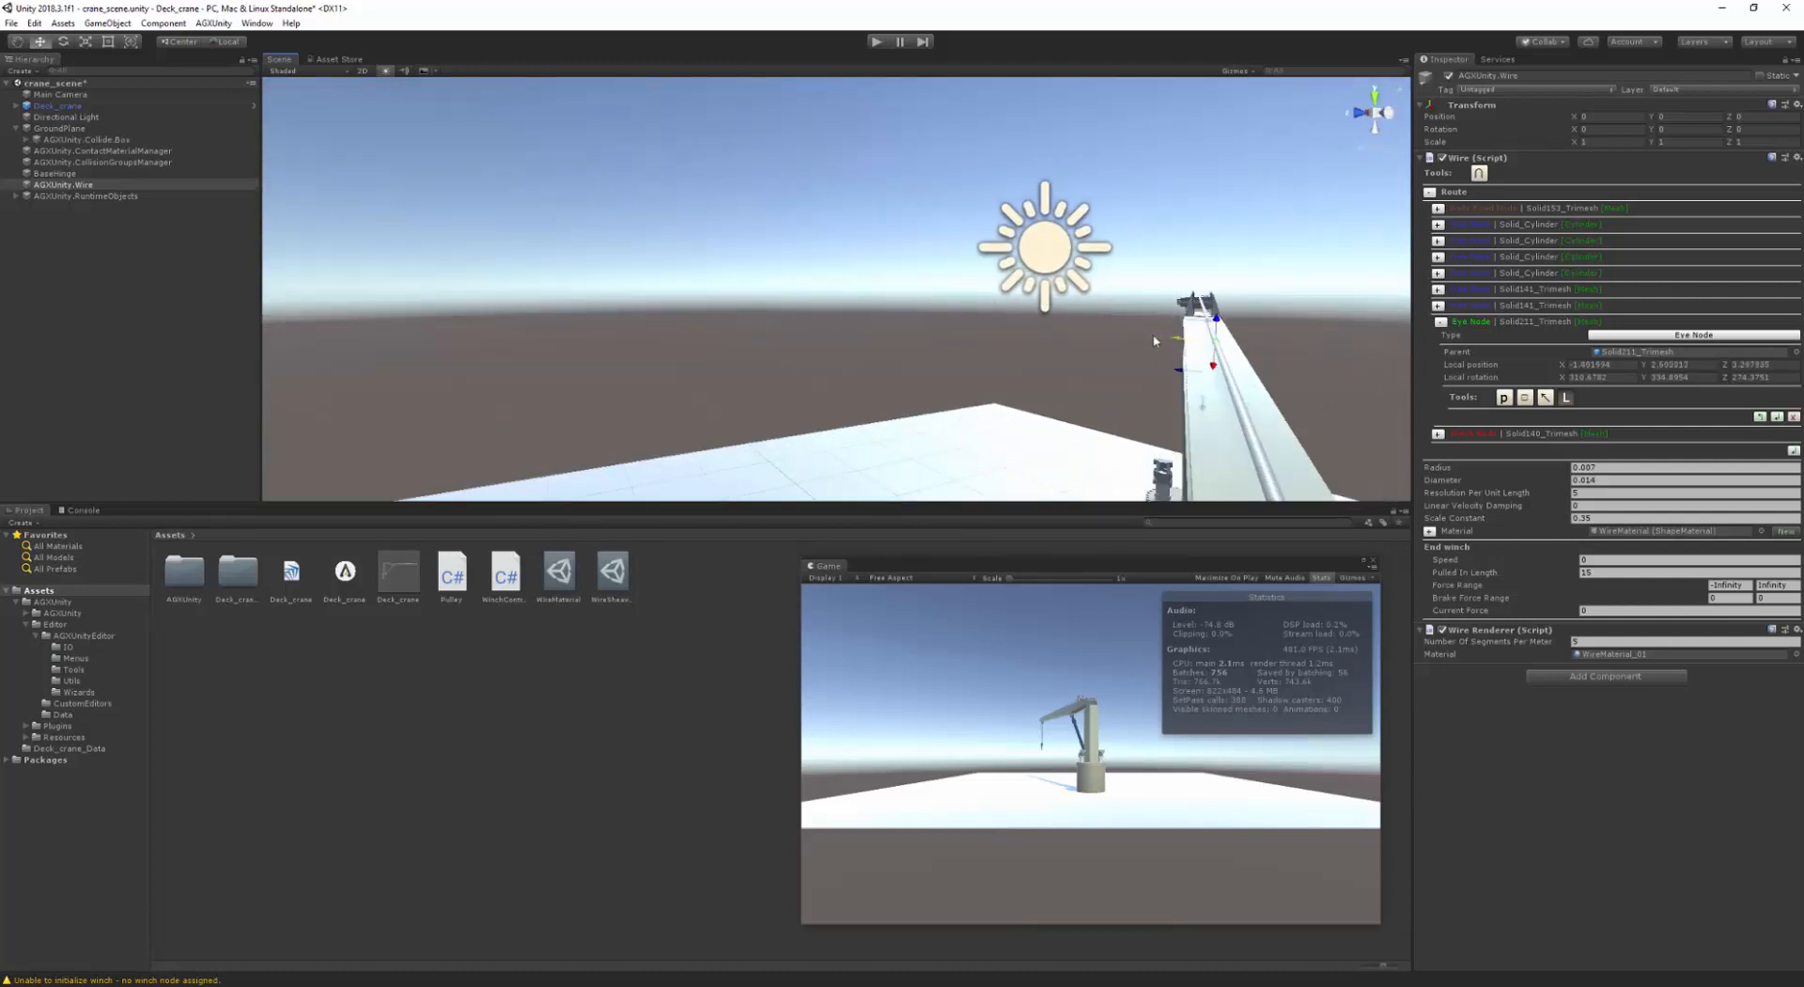
middle_click_drag(1155, 339, 1070, 329)
right_click_drag(1070, 329, 1015, 326)
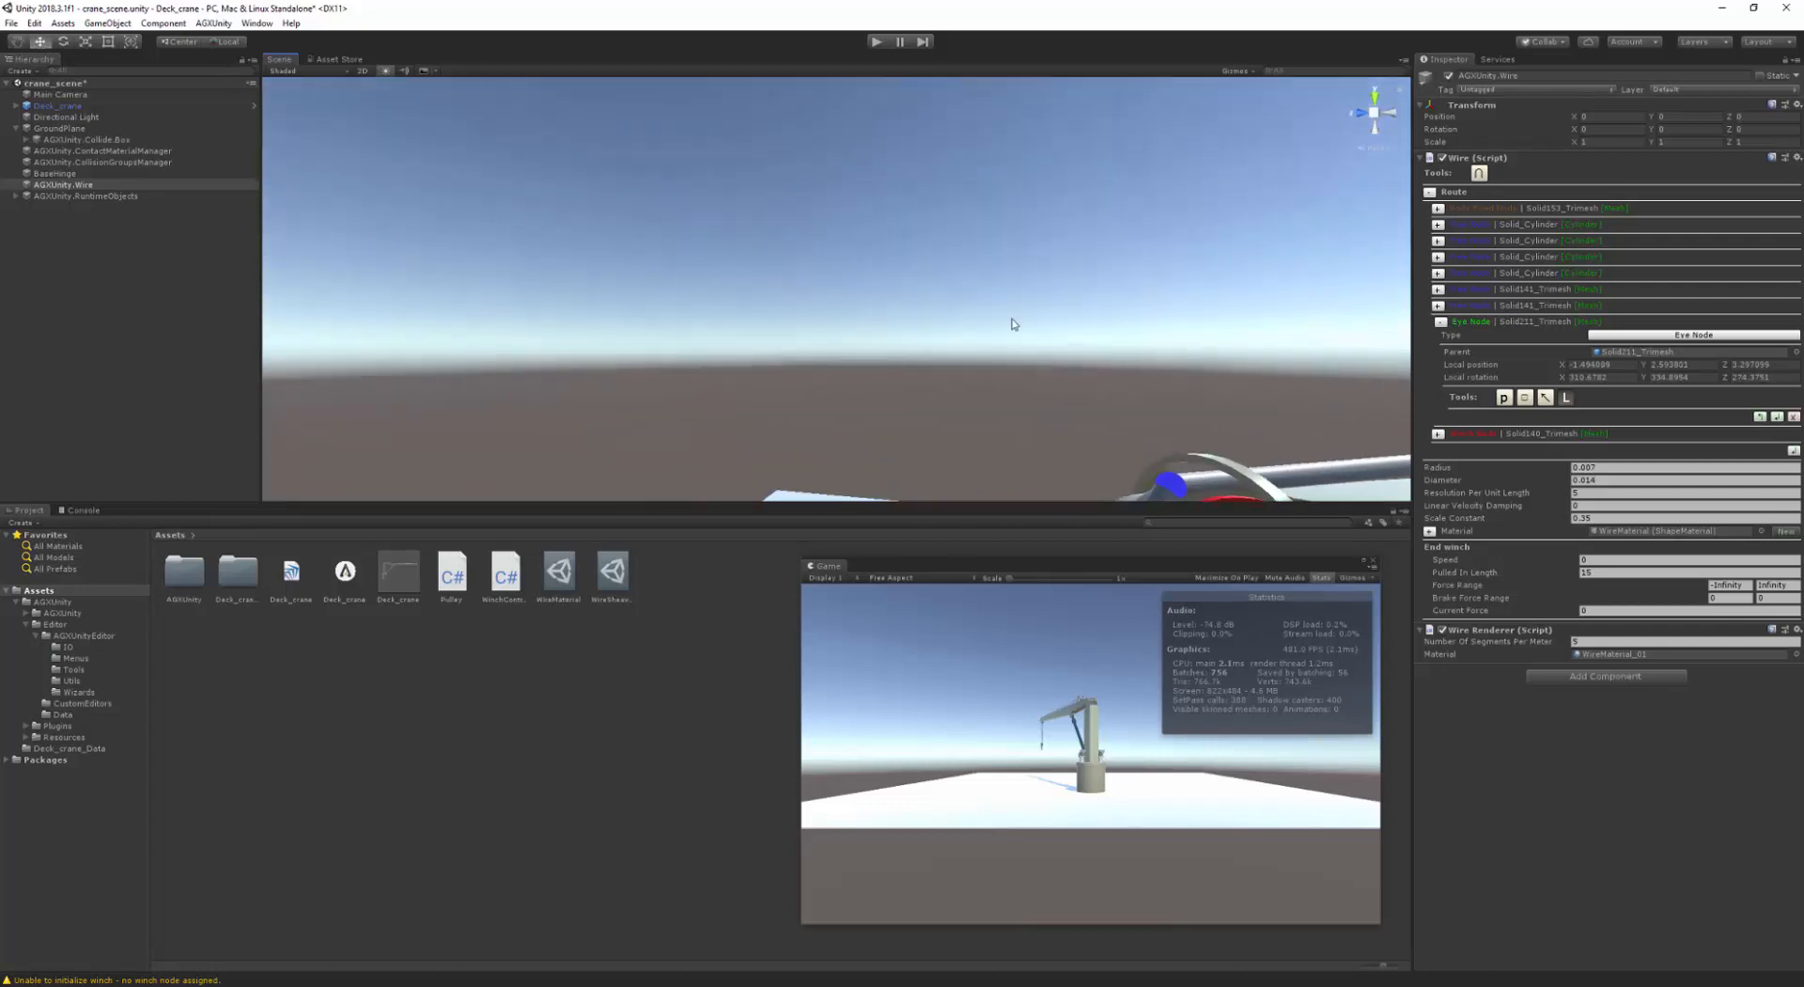
middle_click_drag(1099, 352, 853, 359)
scroll(1062, 346, "down", 10)
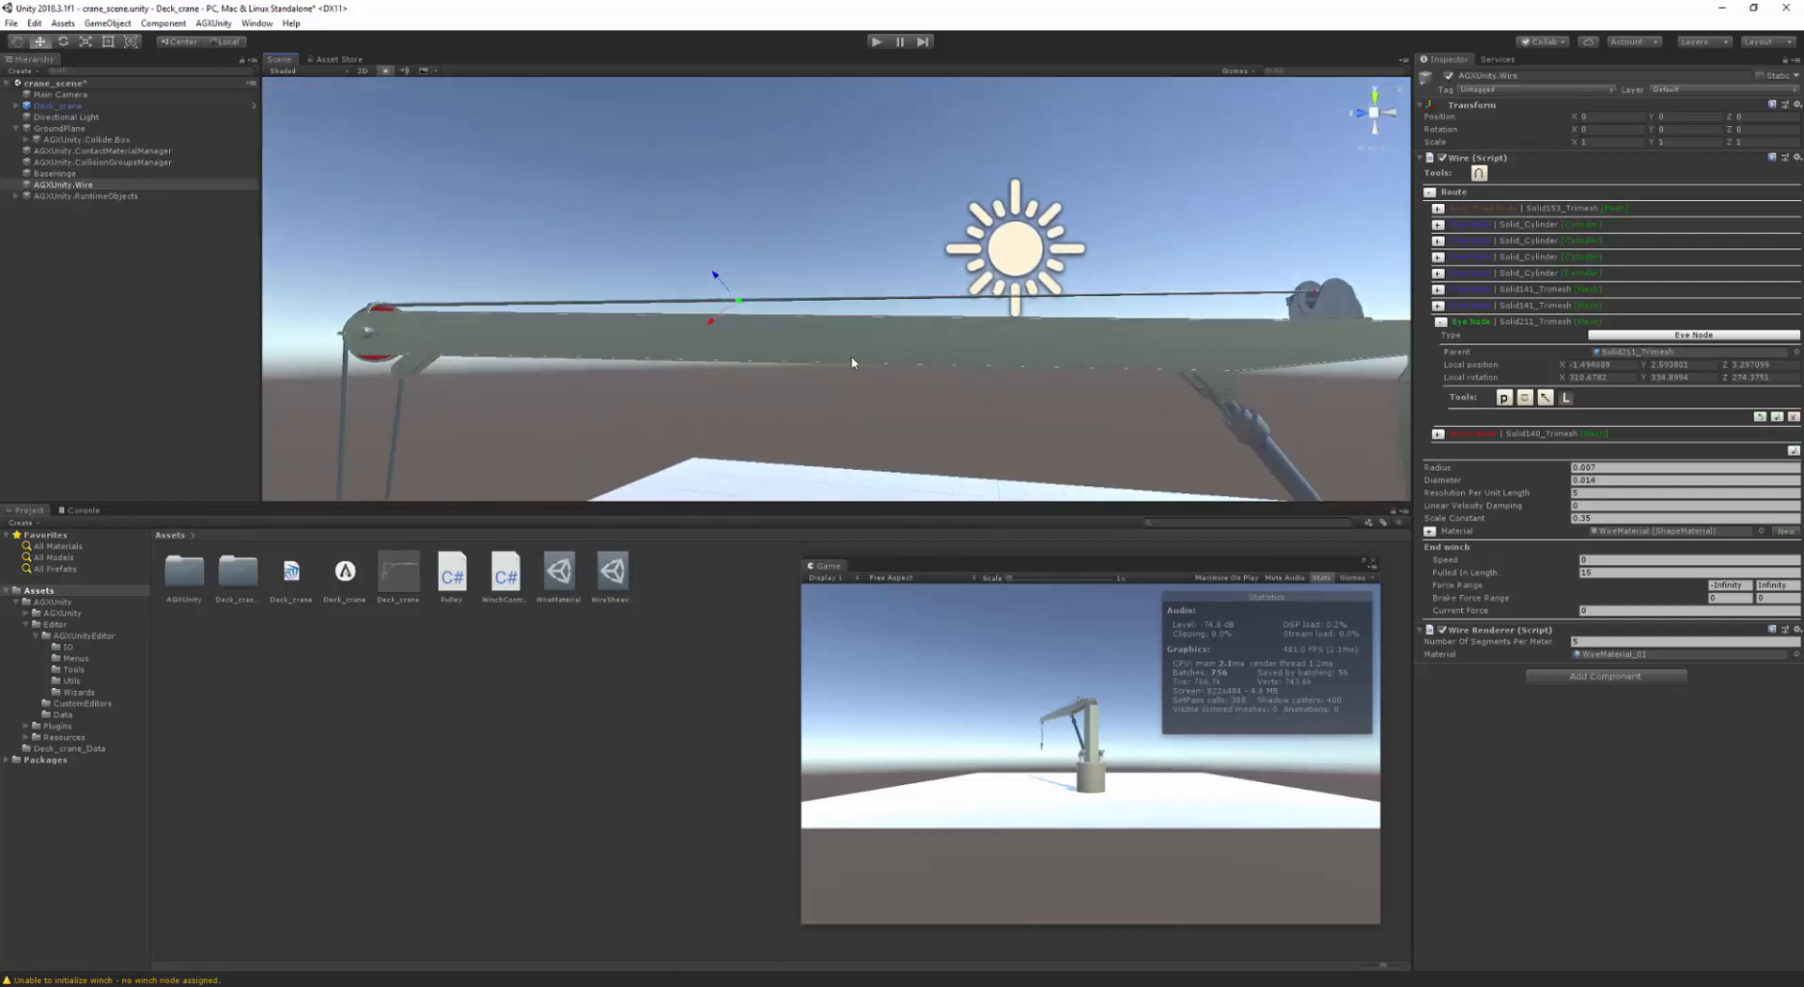
left_click_drag(727, 303, 810, 304)
- Run the crane simulation to check the wire passing through the new Eye Node, and stop it
right_click_drag(769, 363, 835, 374)
right_click_drag(835, 374, 840, 376)
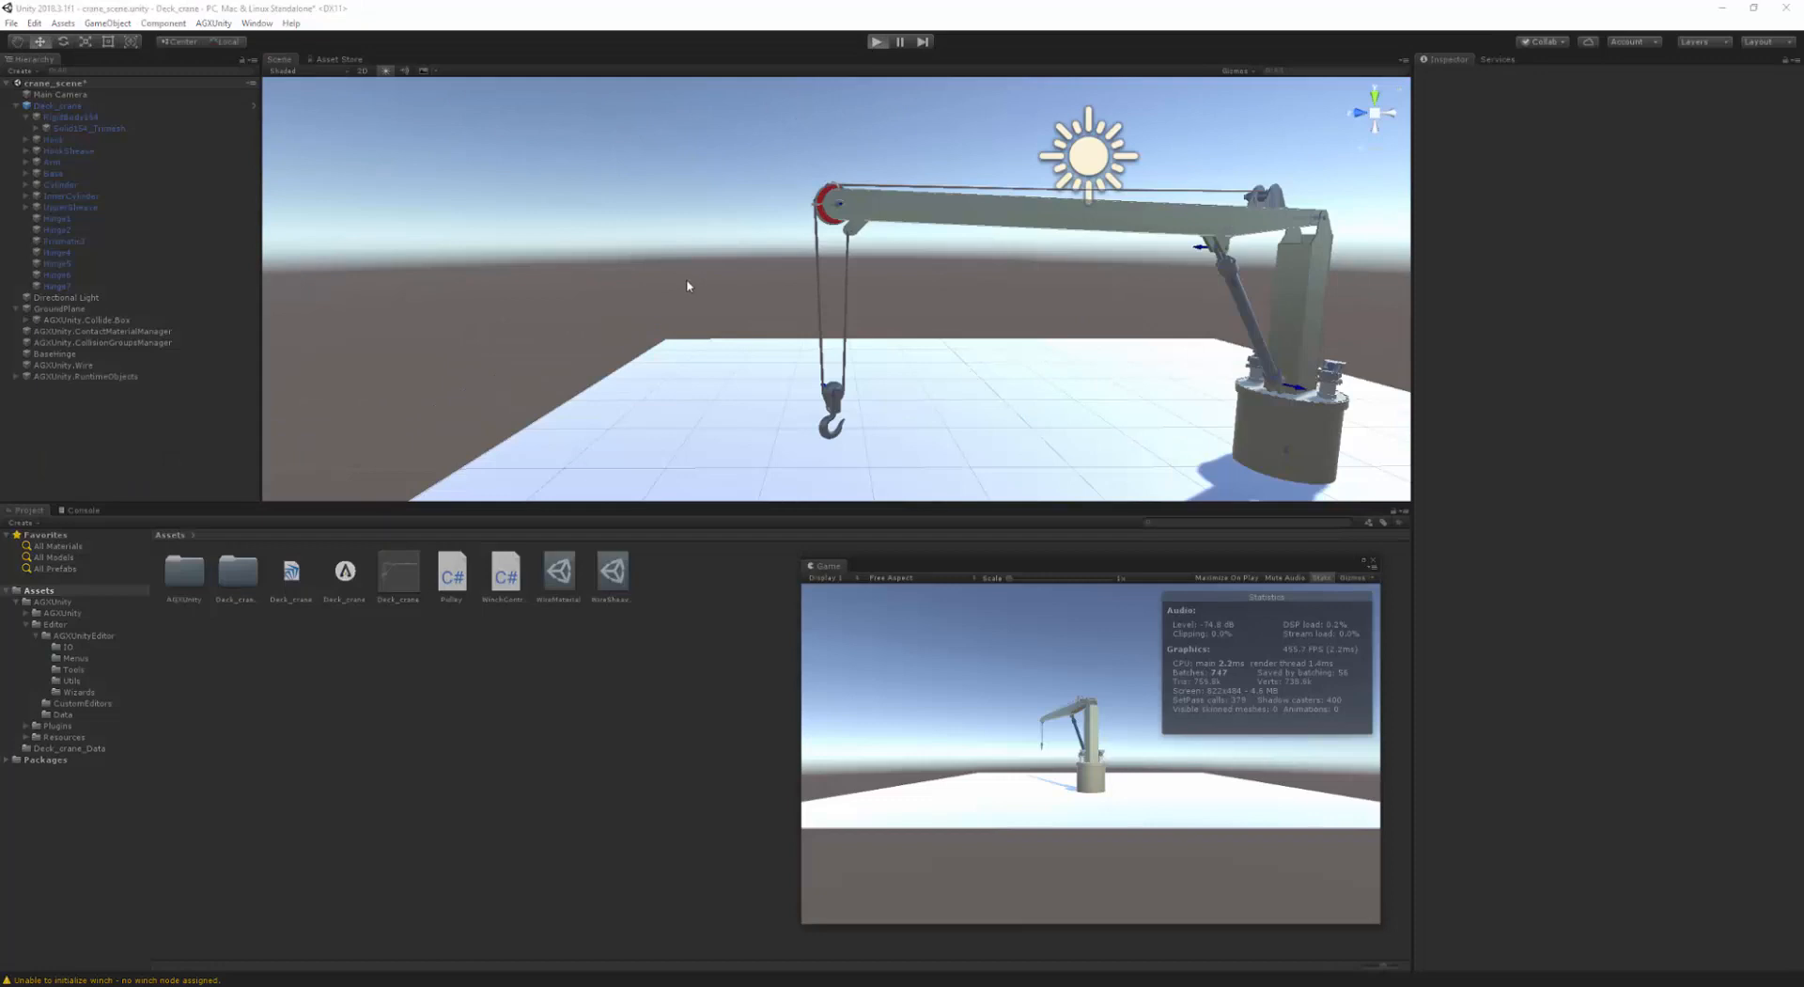
mouse_move(687, 285)
middle_mouse_down()
mouse_move(681, 230)
mouse_move(675, 262)
middle_mouse_up()
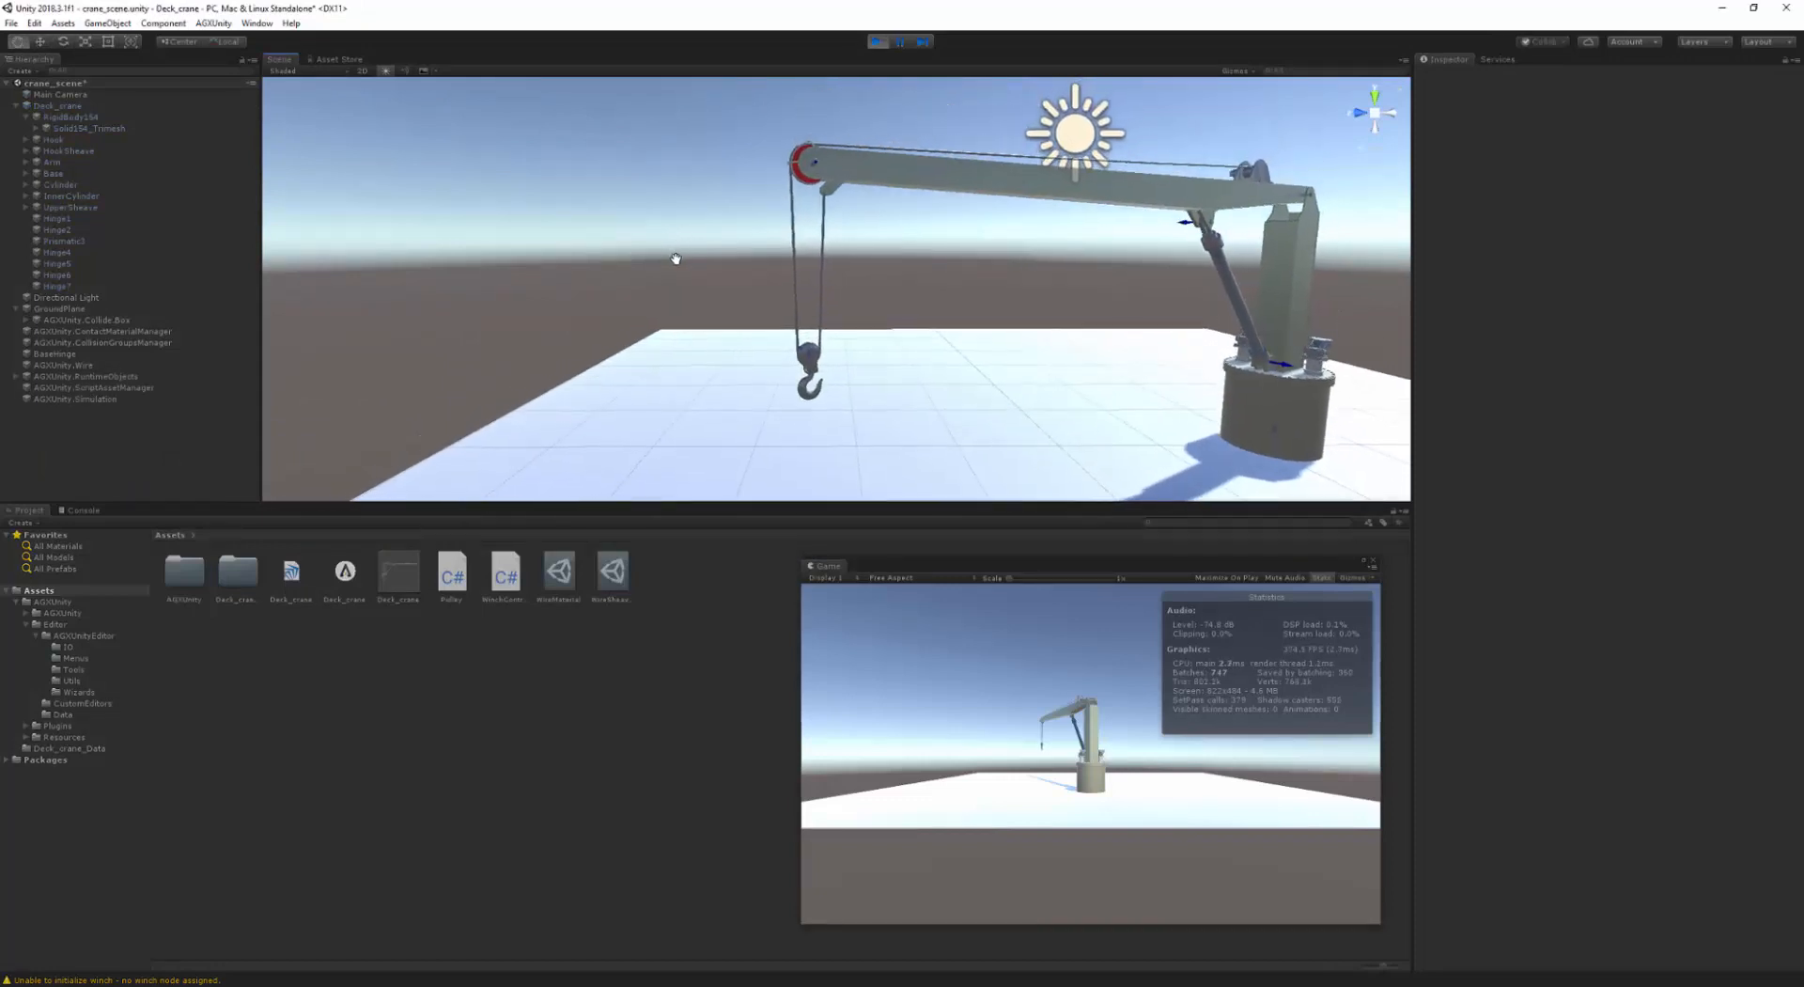
left_click(876, 43)
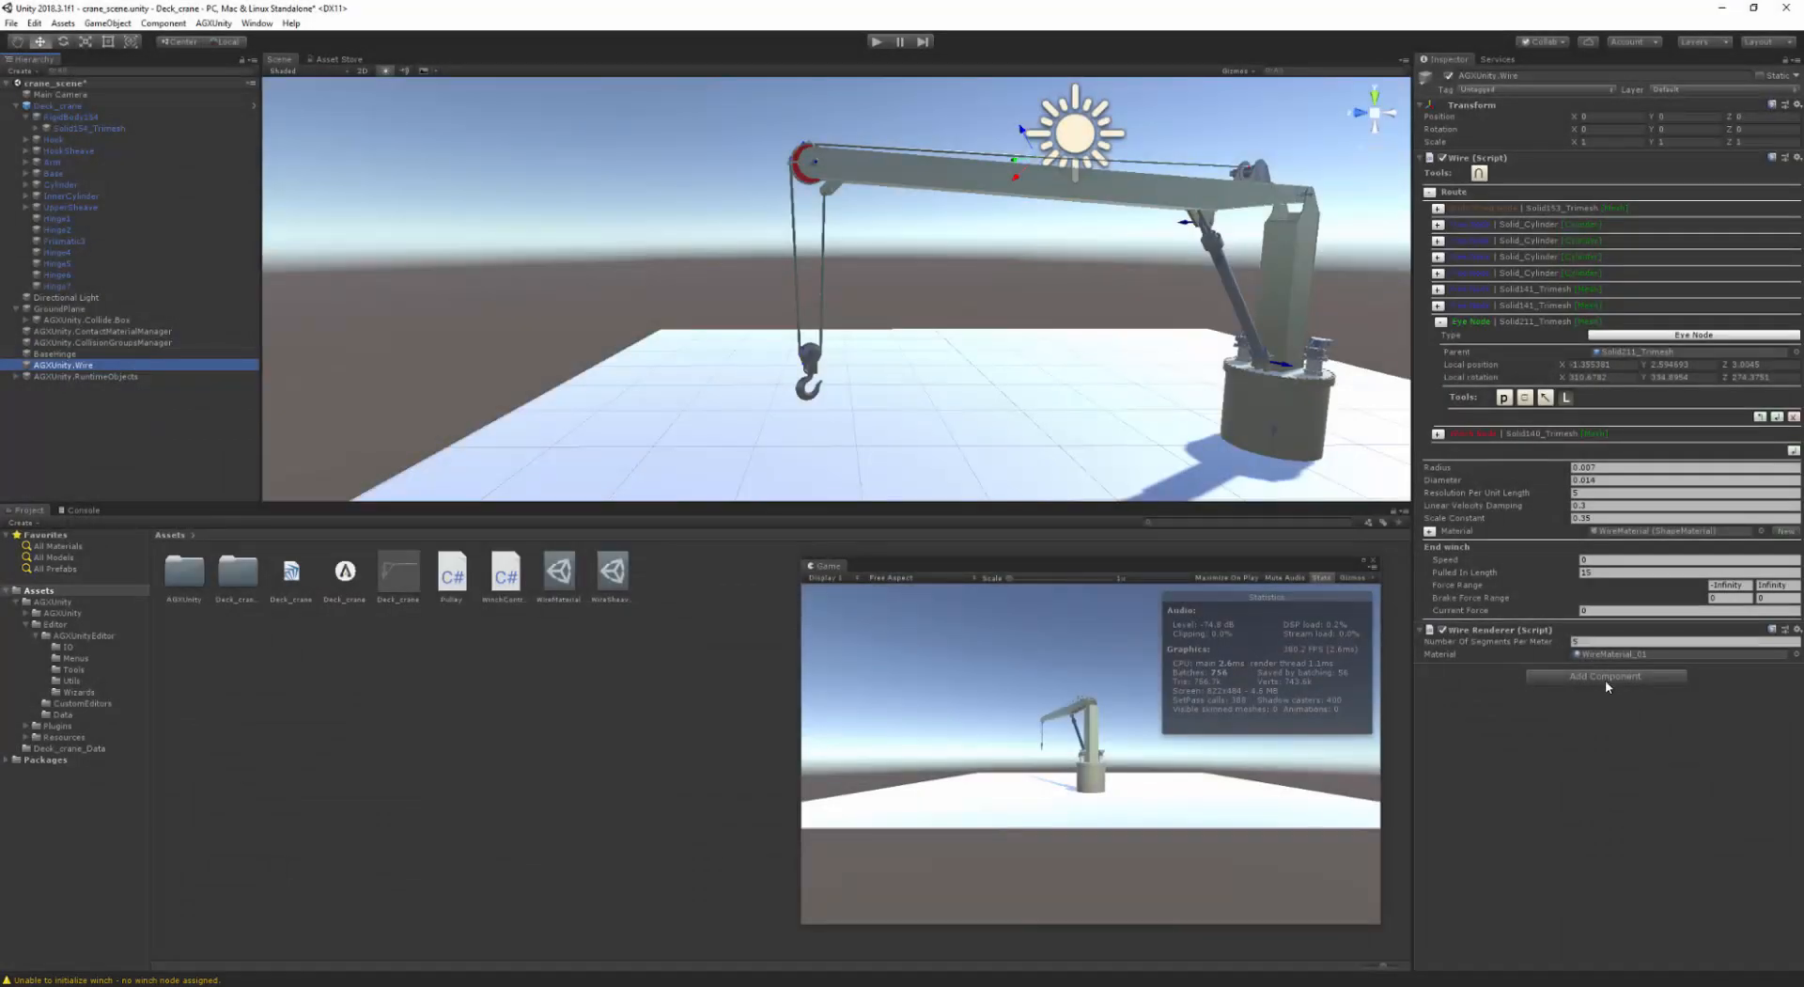
- Add the Winch Control script component to AGXUnity.Wire
left_click(1610, 677)
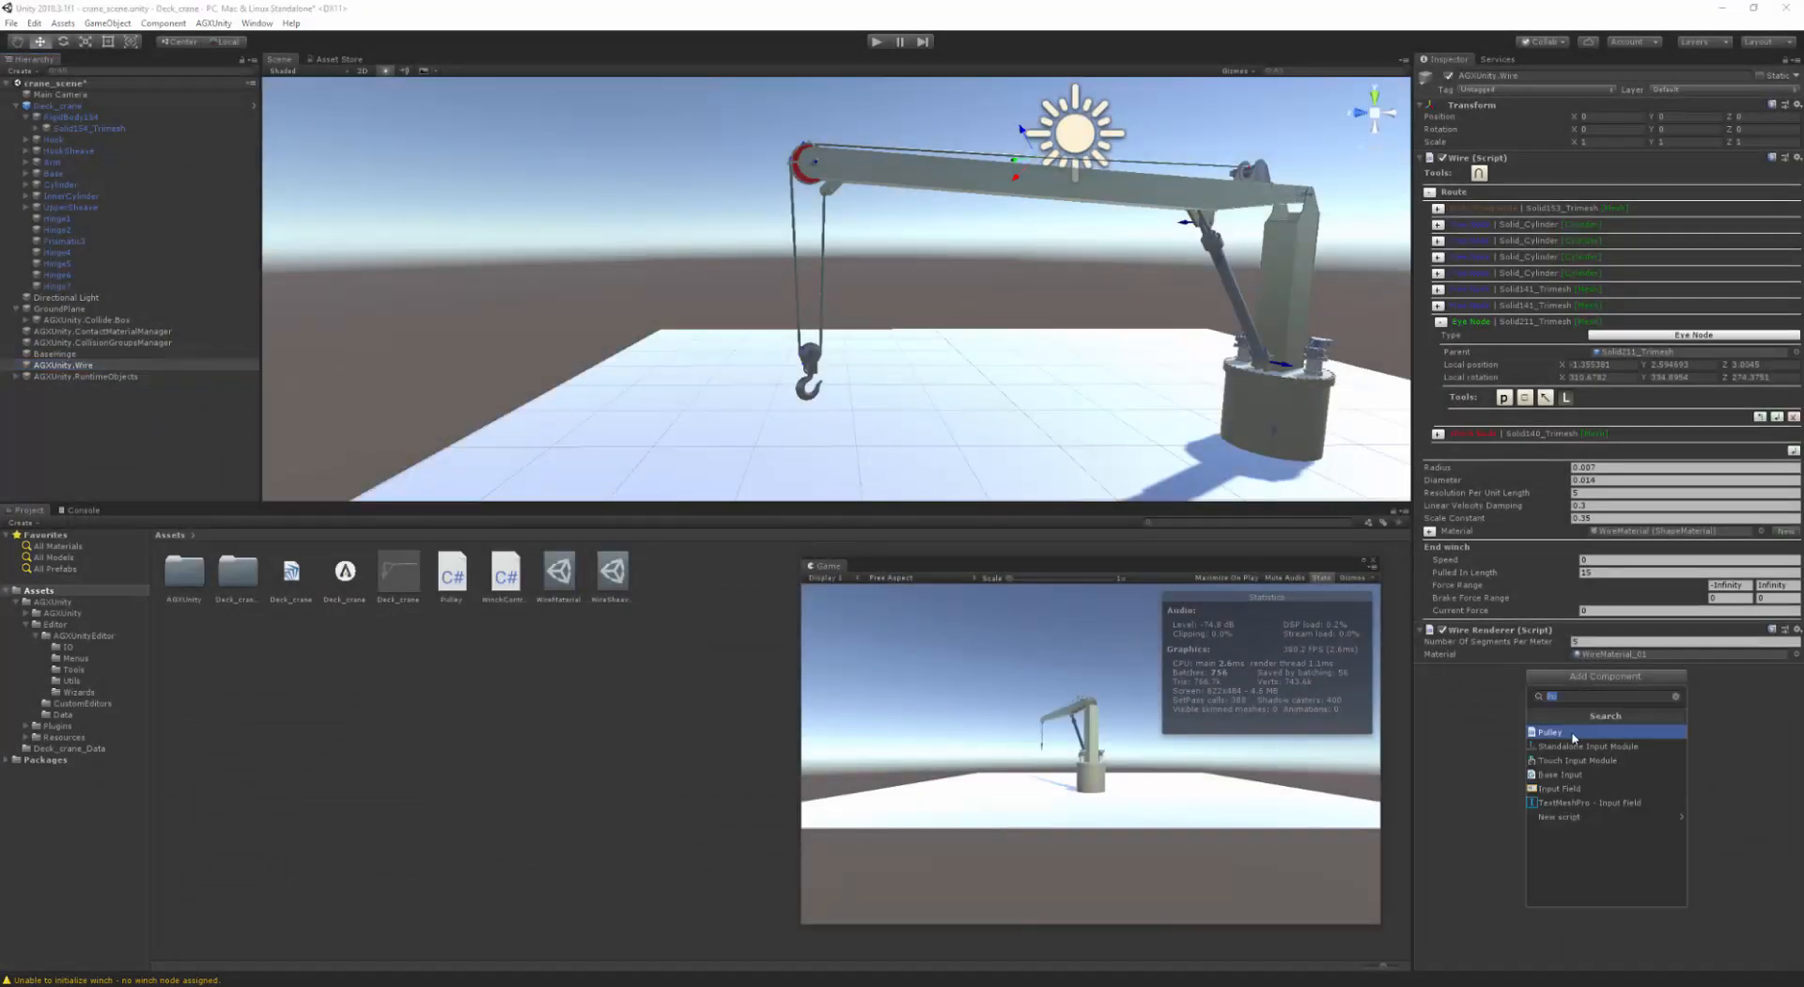
type("Wire")
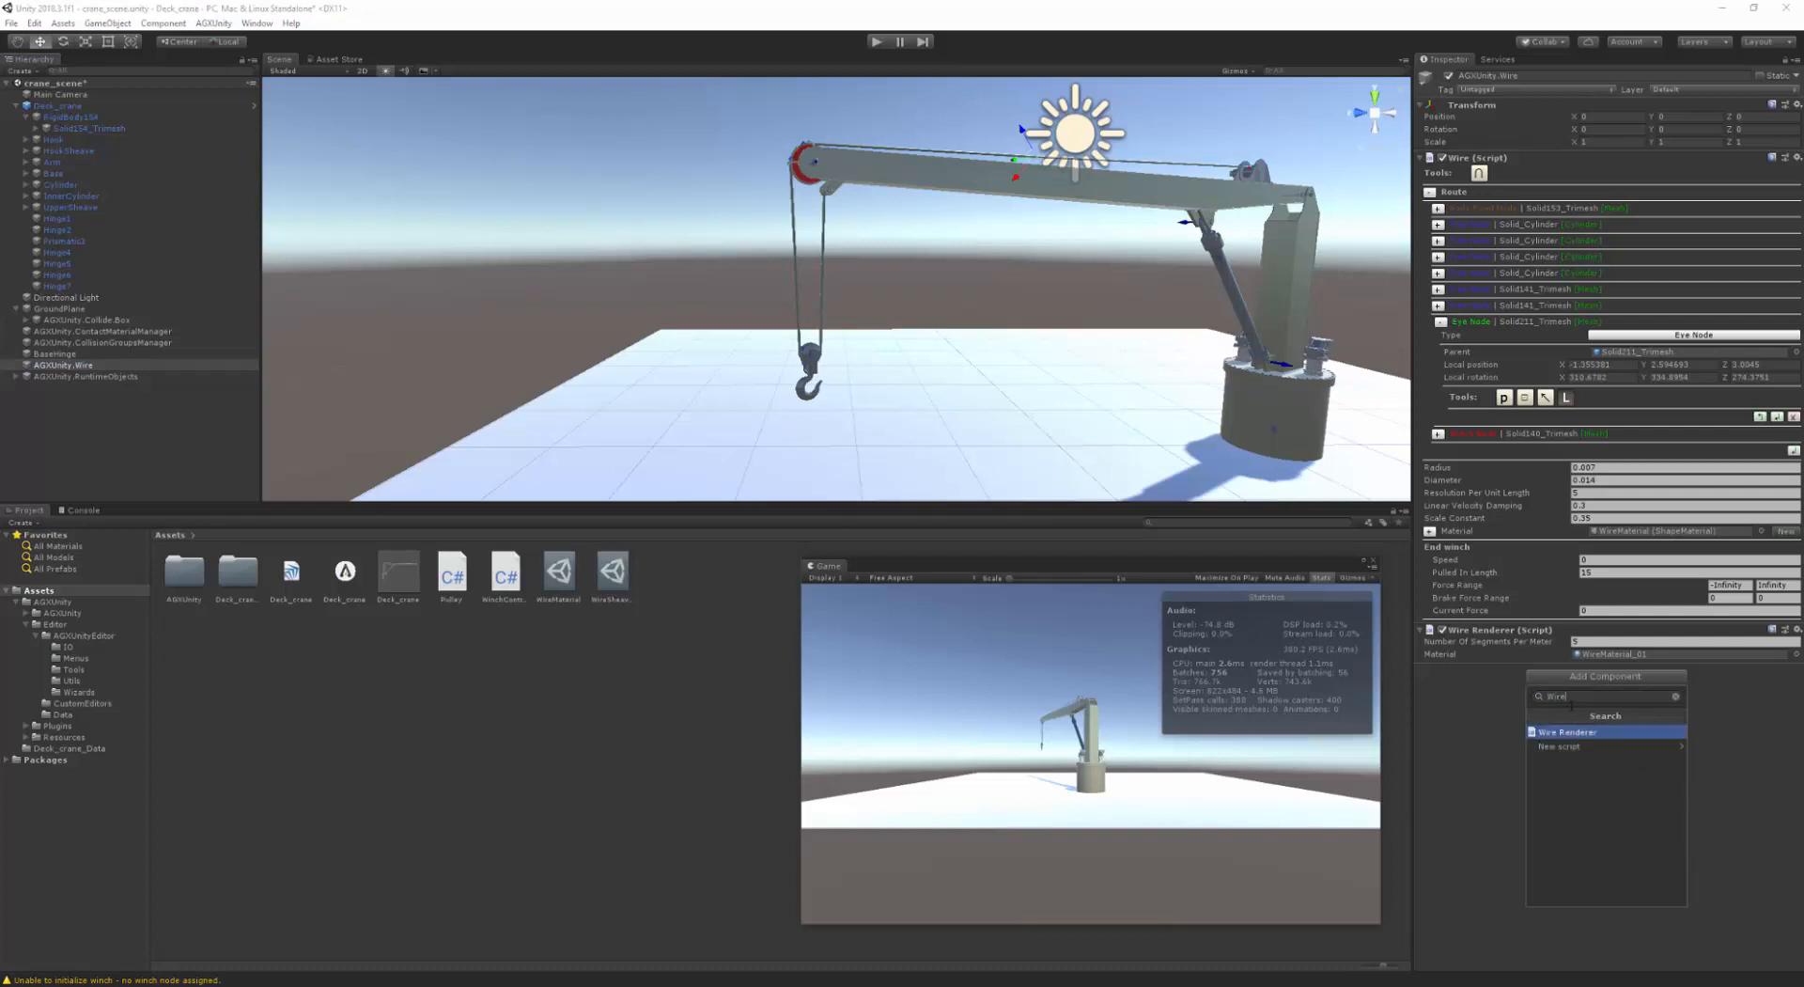
key("BackSpace")
key("BackSpace")
key("BackSpace")
key("BackSpace")
type("Winch")
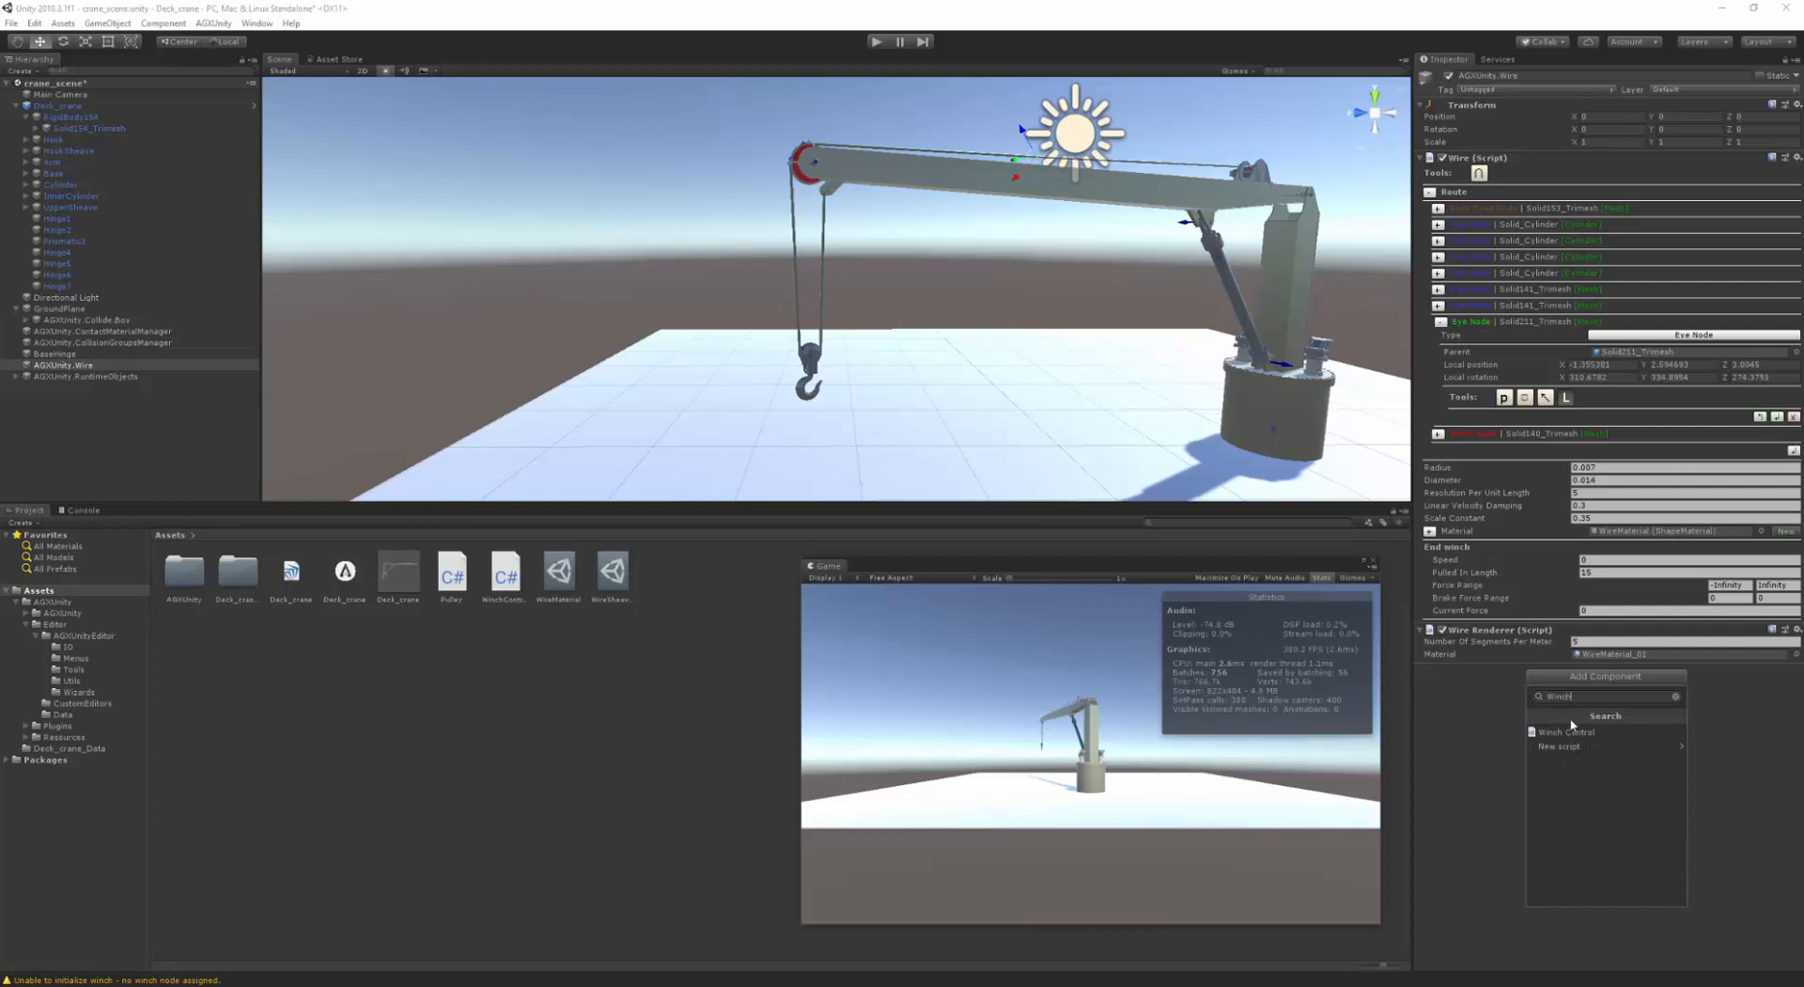
left_click(1568, 731)
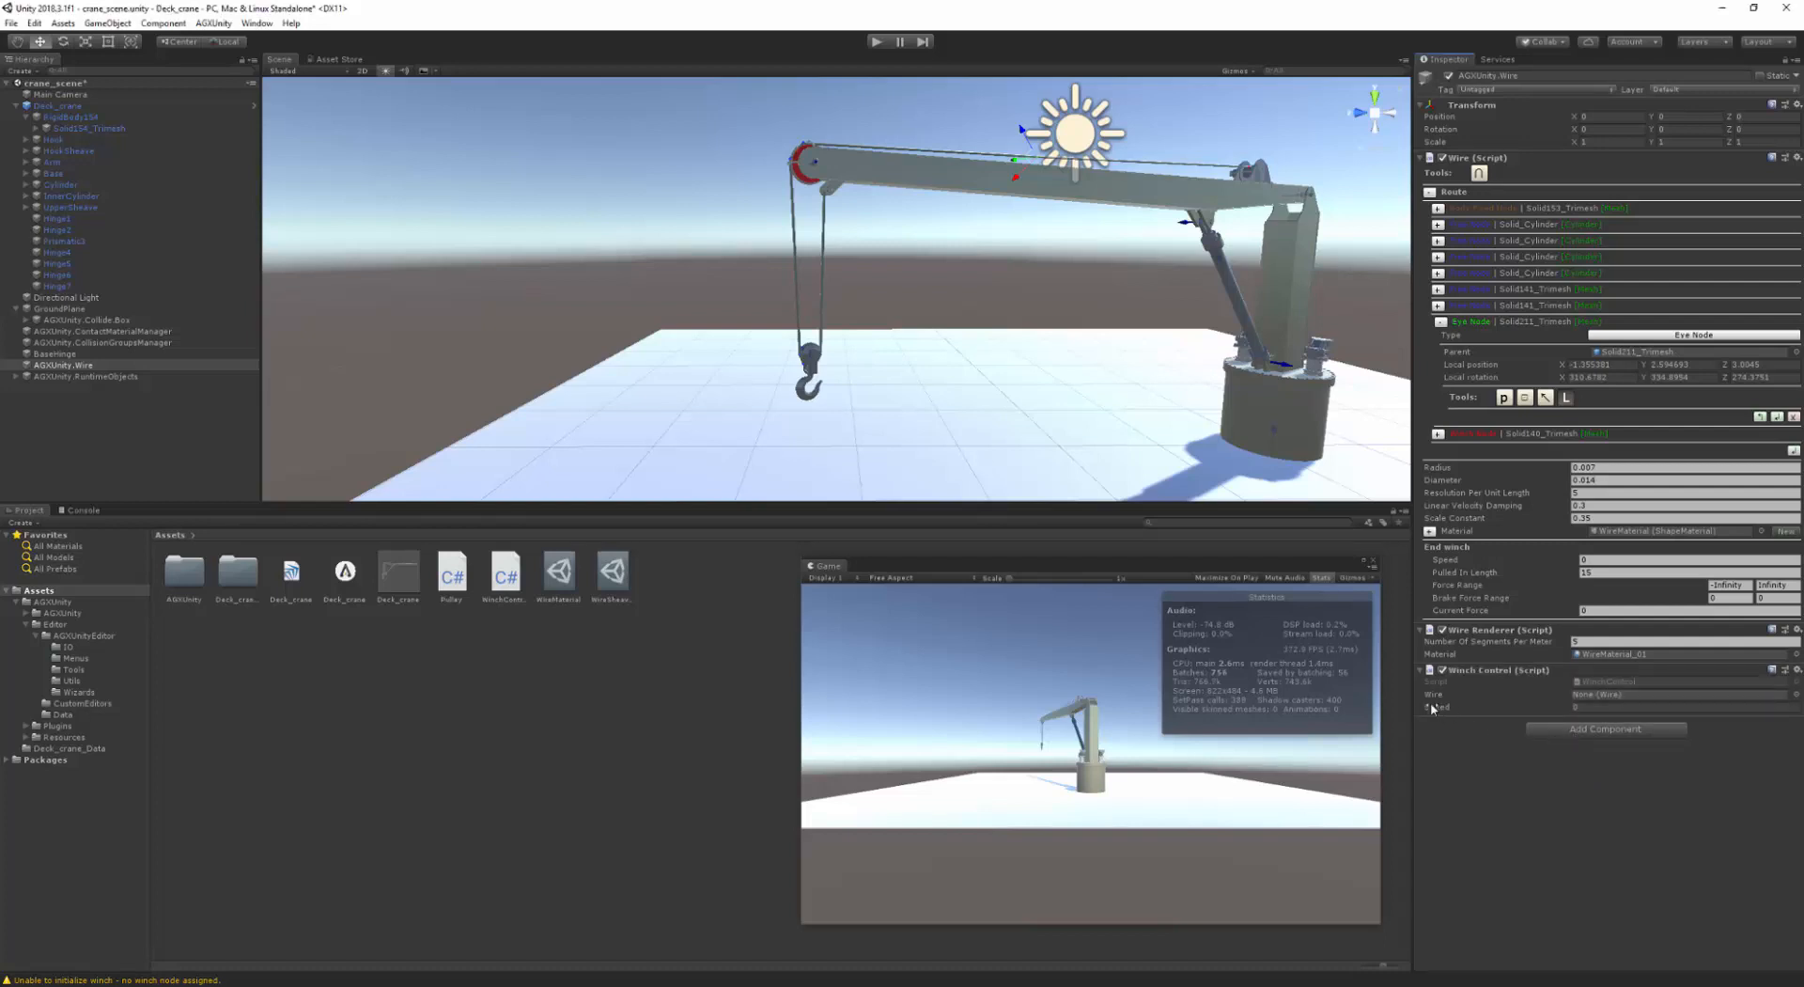
- Open the WinchControl script in Visual Studio, examine how it gets the wire's EndWinch and sets its speed, and return to Unity
double_click(512, 579)
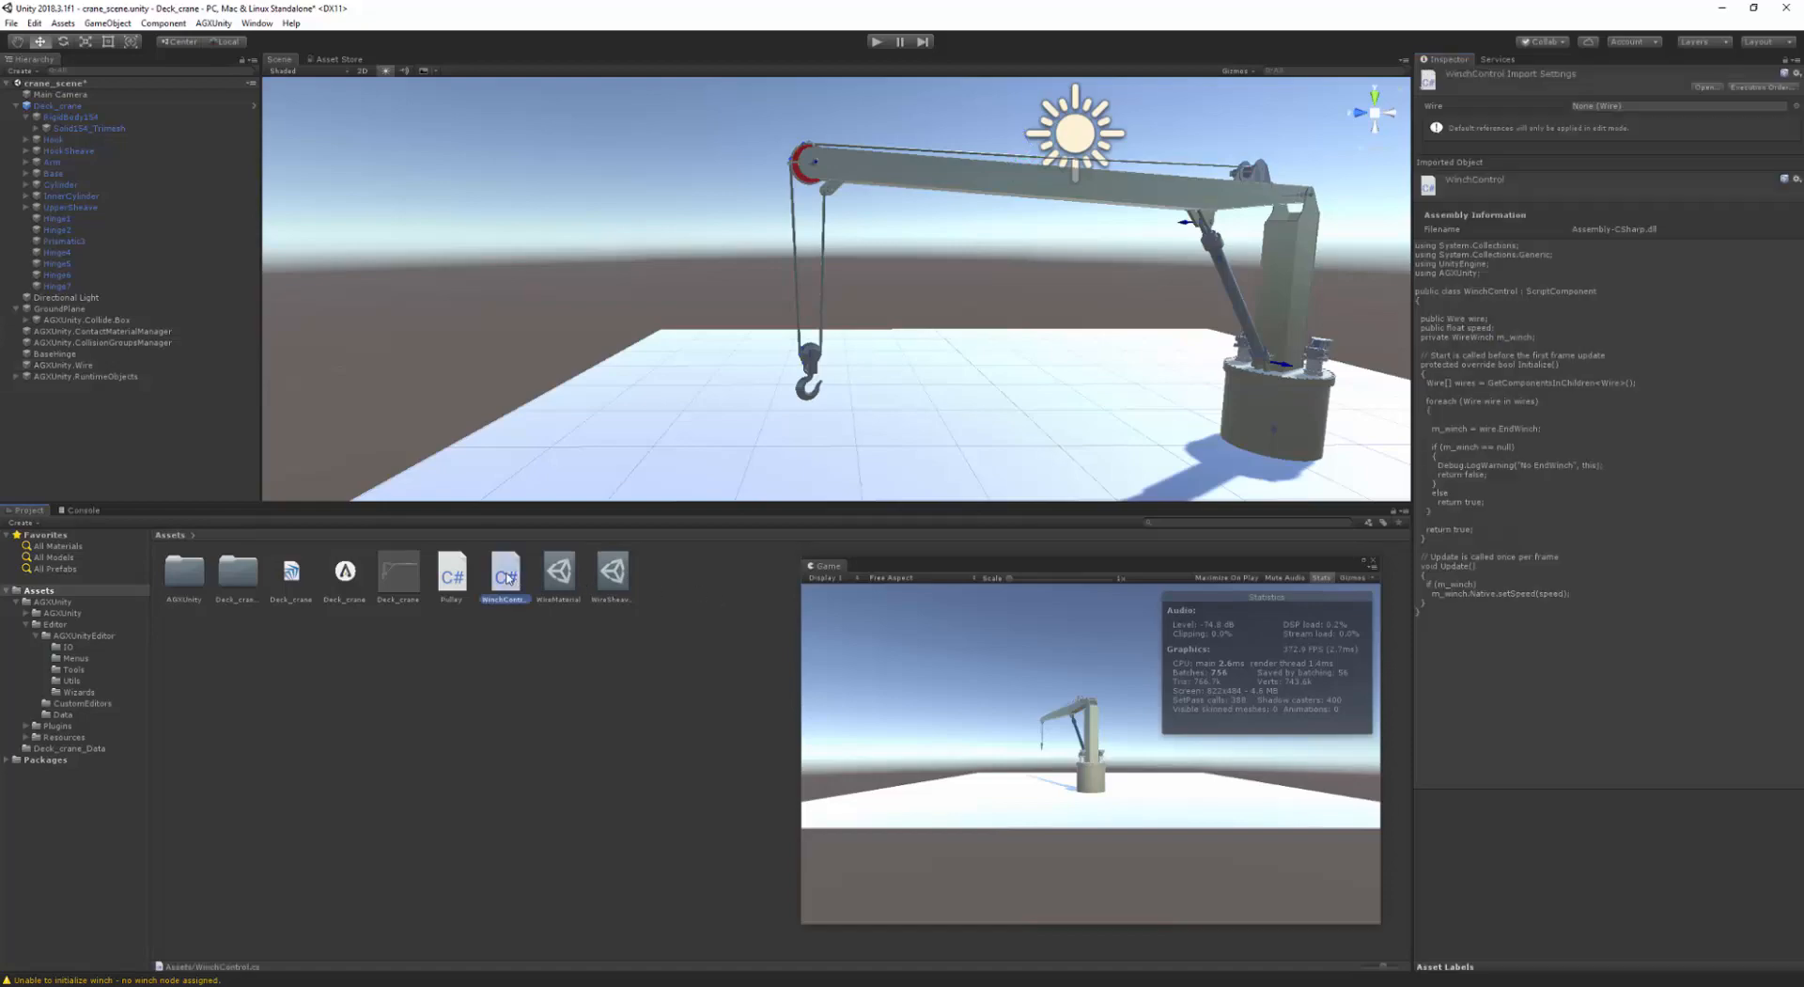
scroll(495, 389, "down", 3)
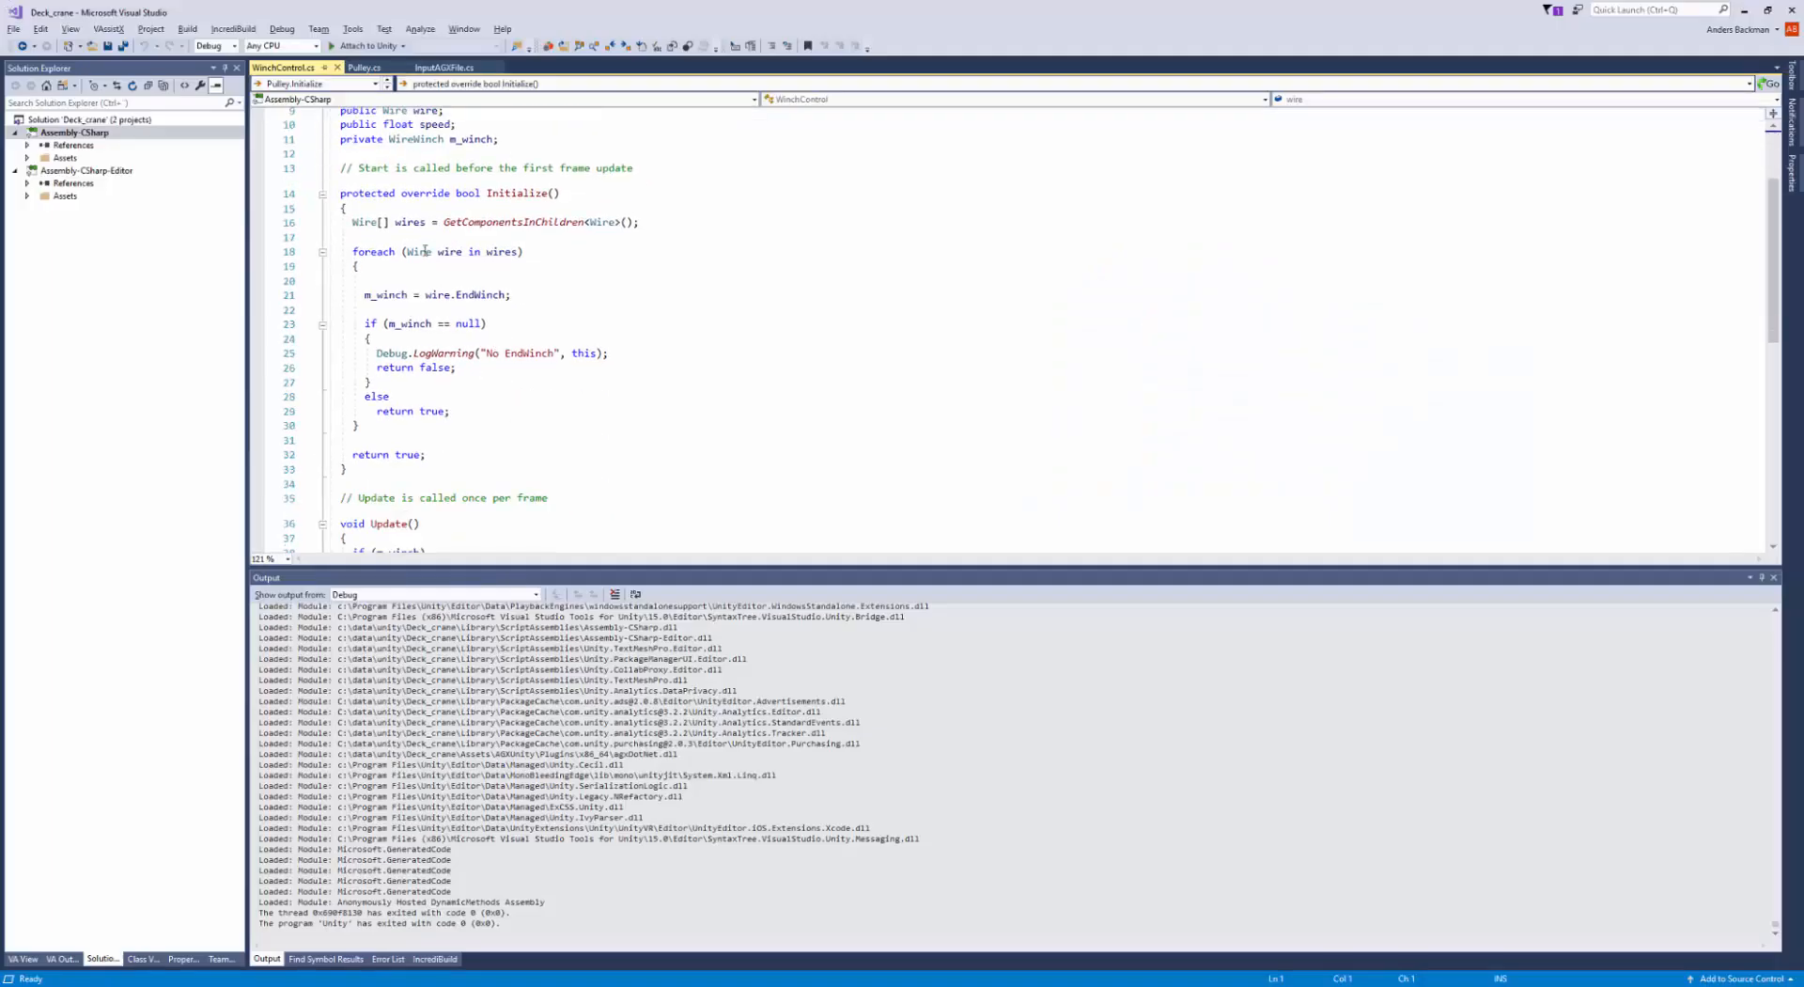
left_click_drag(381, 223, 679, 222)
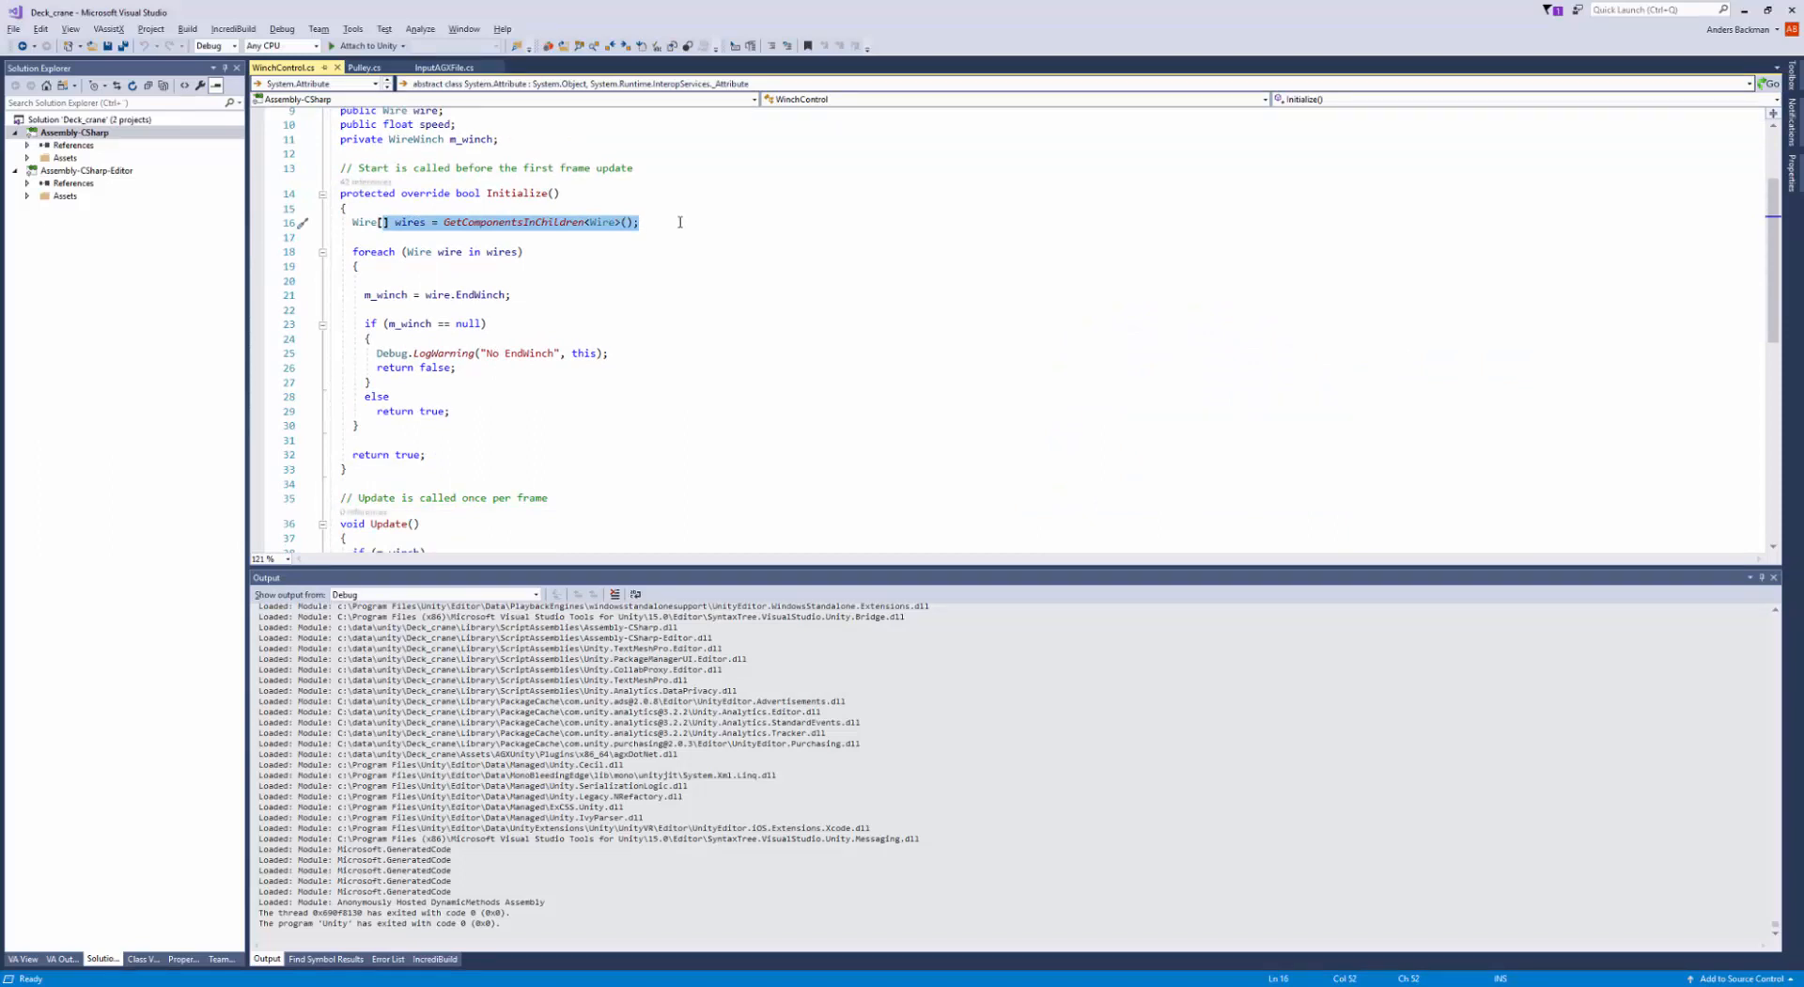
double_click(476, 296)
mouse_move(509, 298)
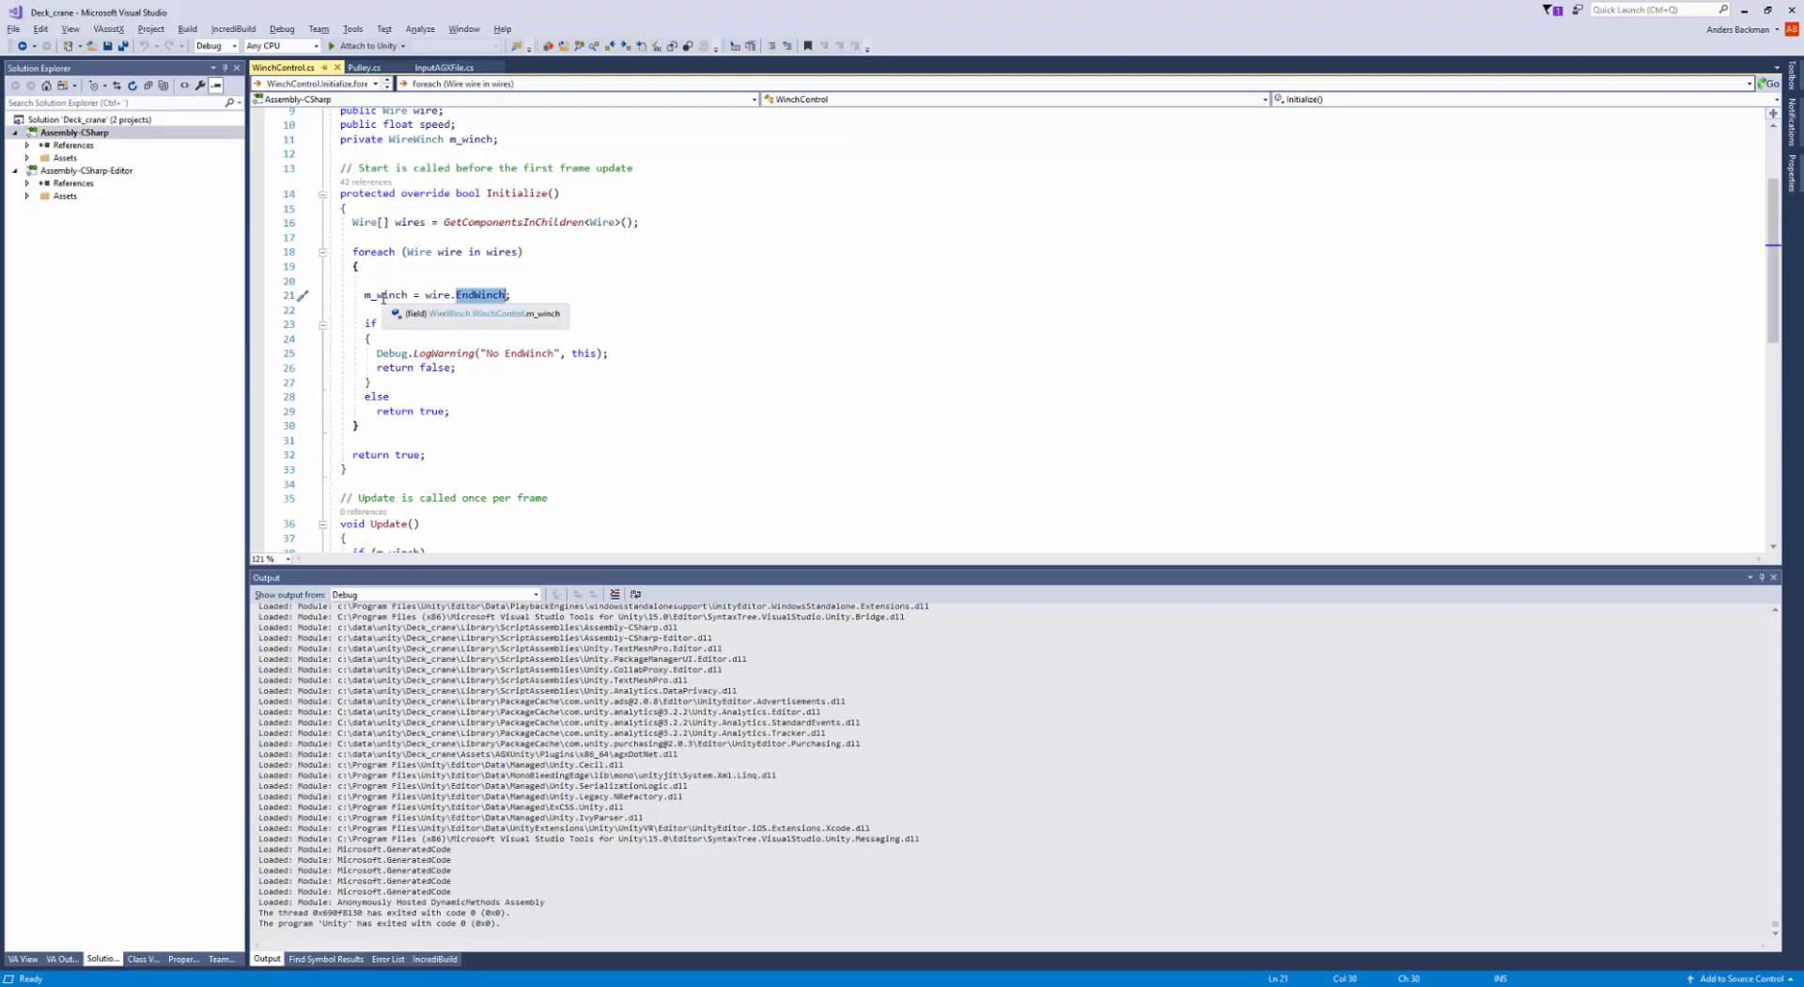
double_click(385, 295)
scroll(421, 407, "down", 4)
left_click_drag(354, 393, 565, 399)
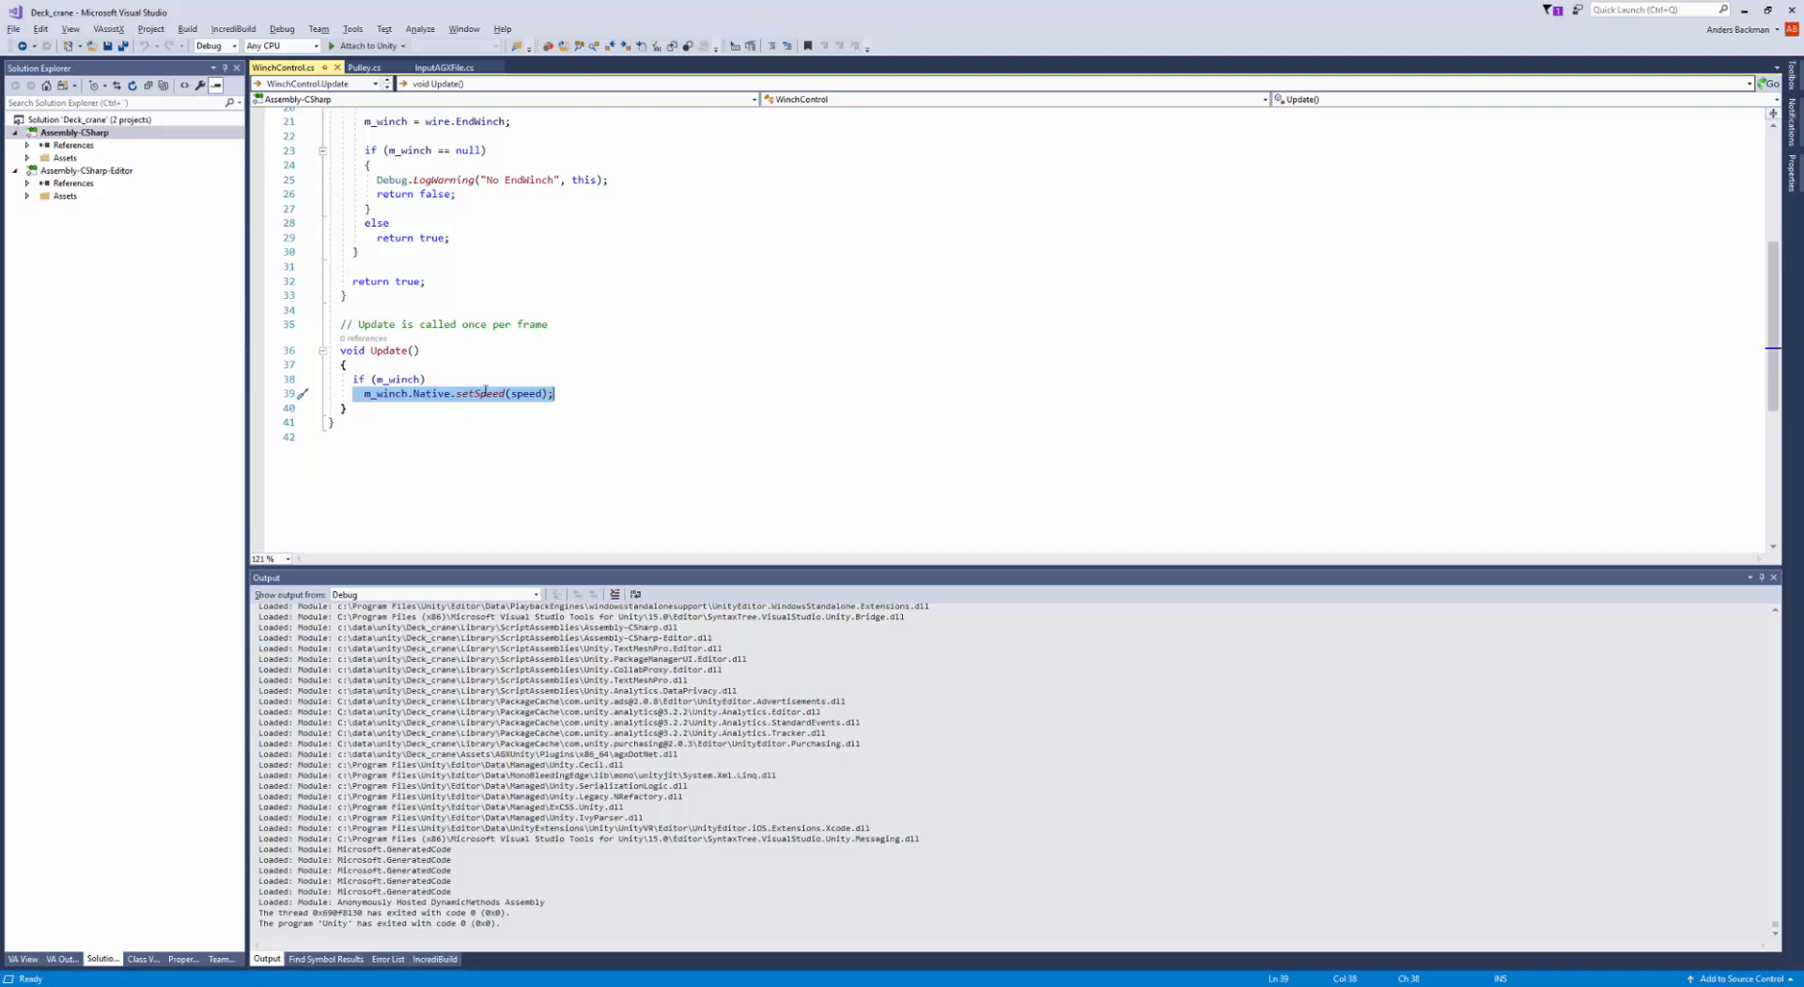
mouse_move(488, 398)
key("alt+Tab")
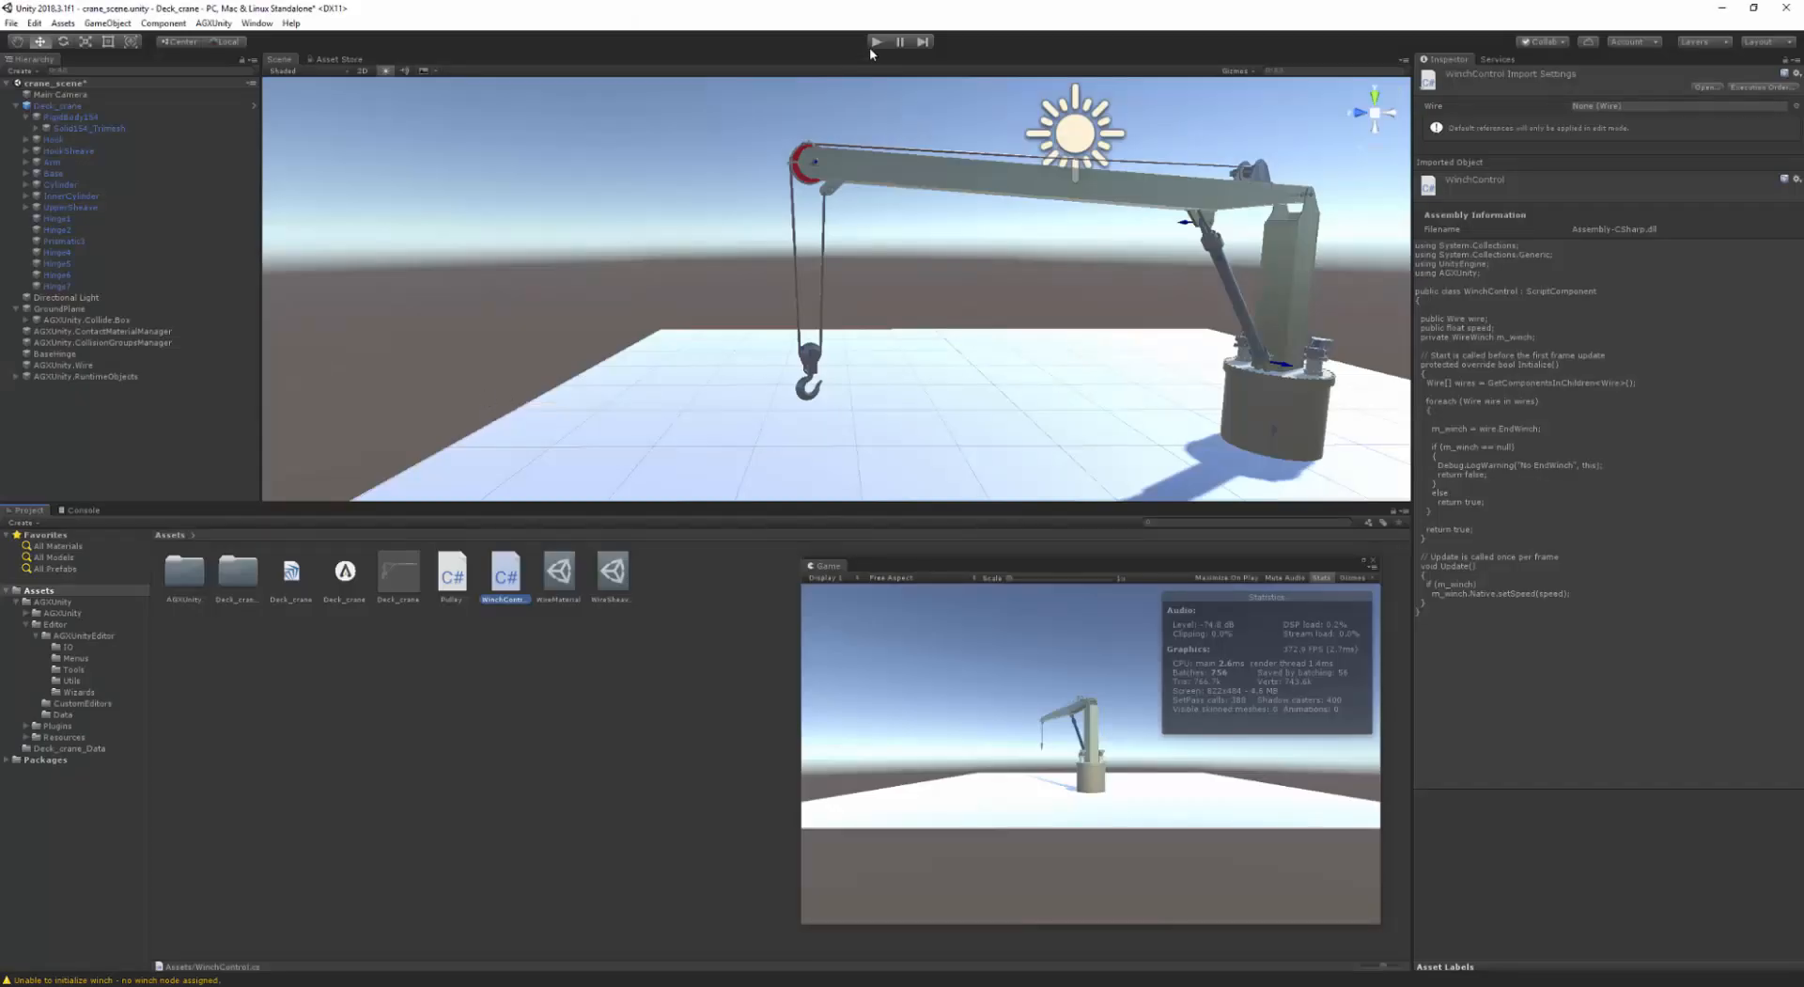
- Run the simulation, vary the Winch Control speed on AGXUnity.Wire to raise and lower the hook, and stop it
left_click(876, 42)
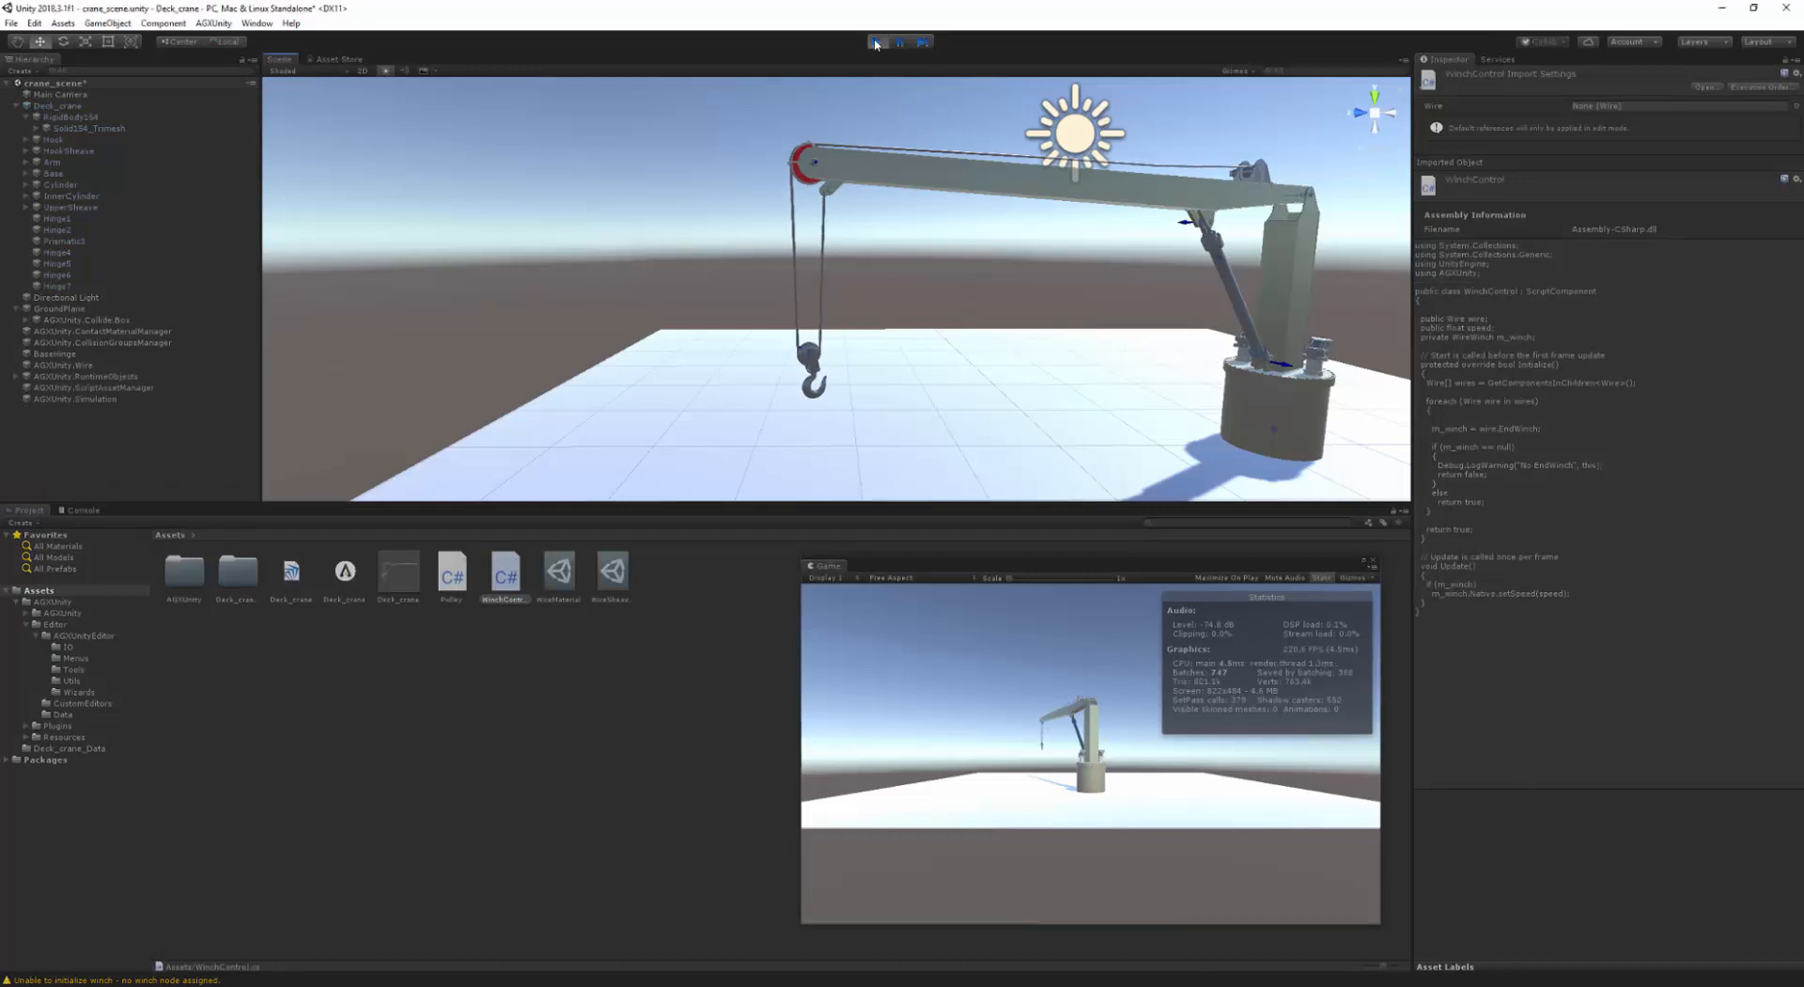
left_click(72, 365)
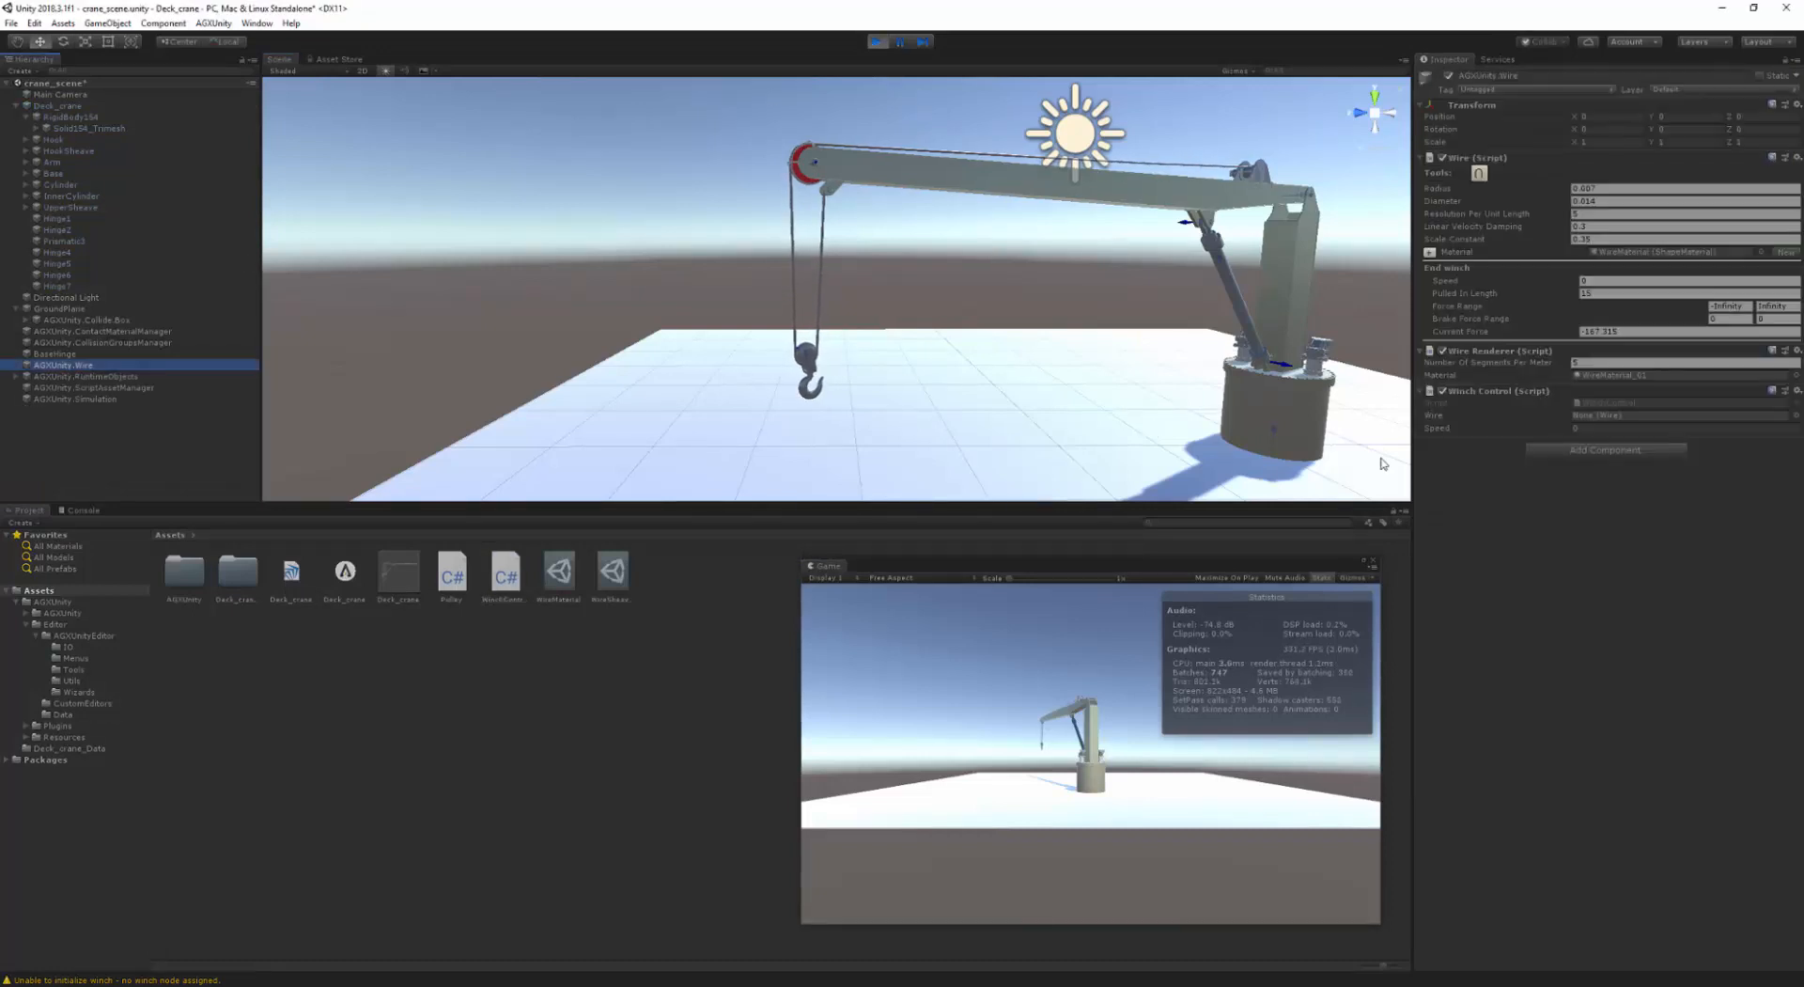
left_click(1558, 430)
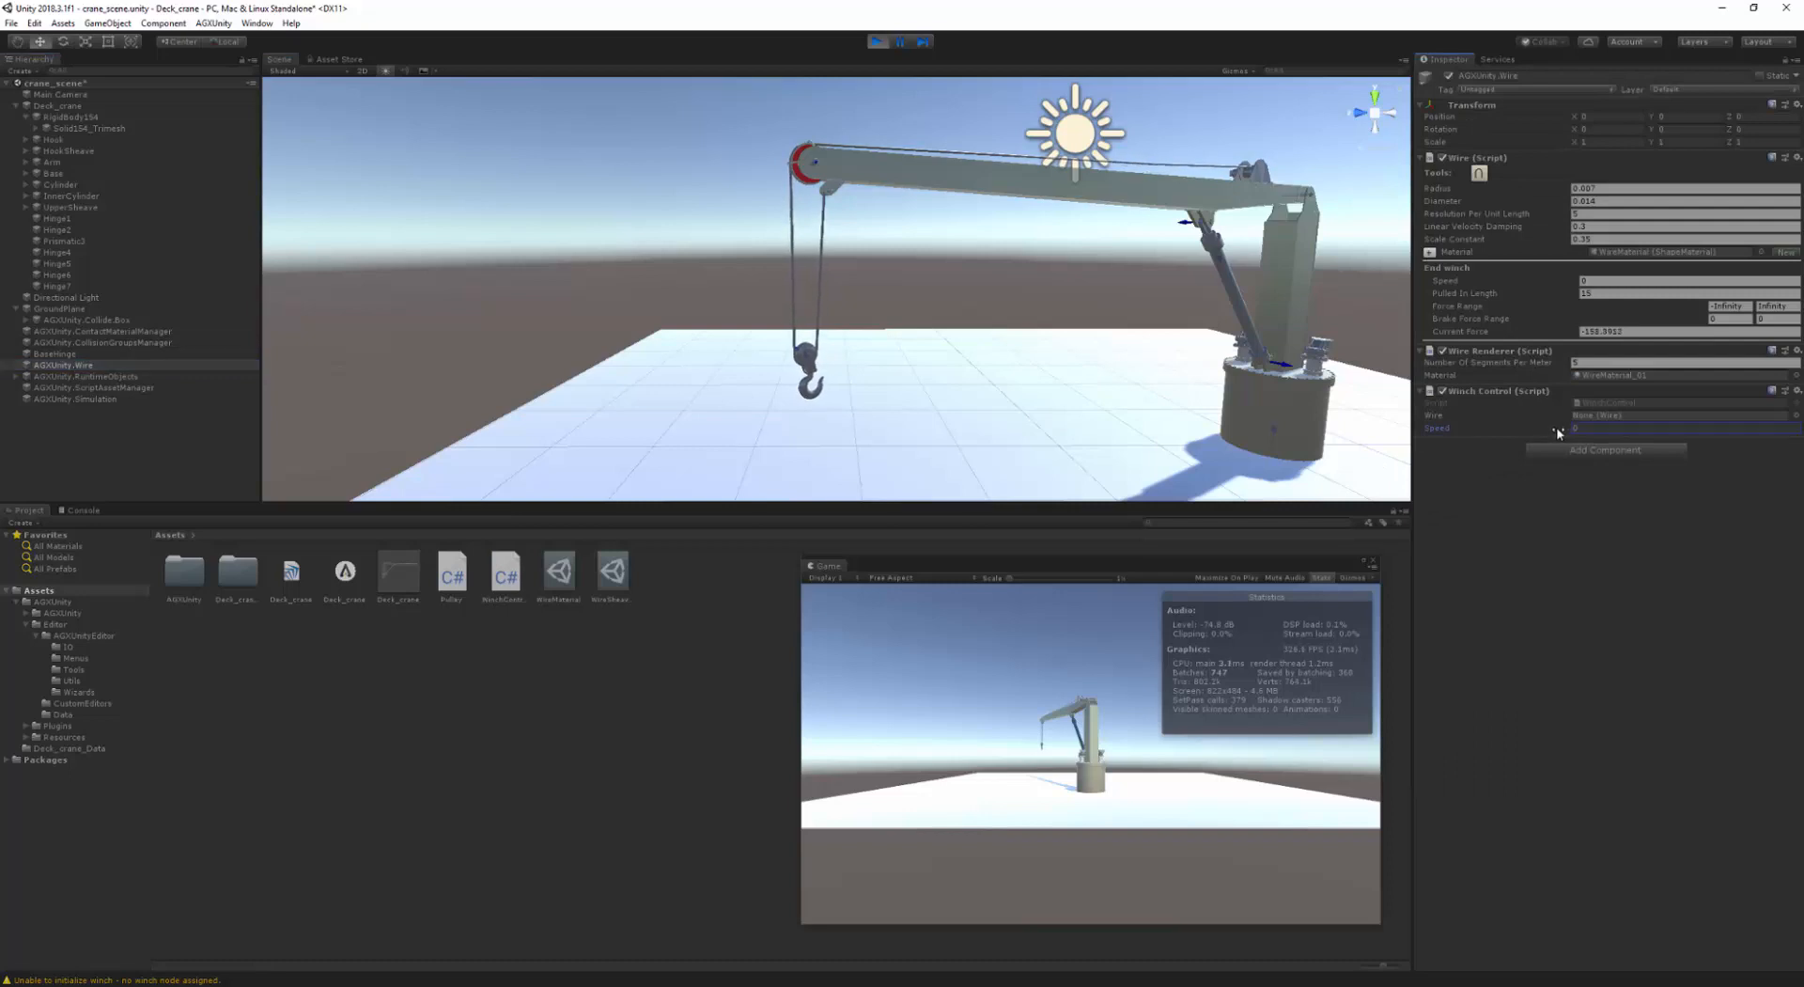
type("0.15")
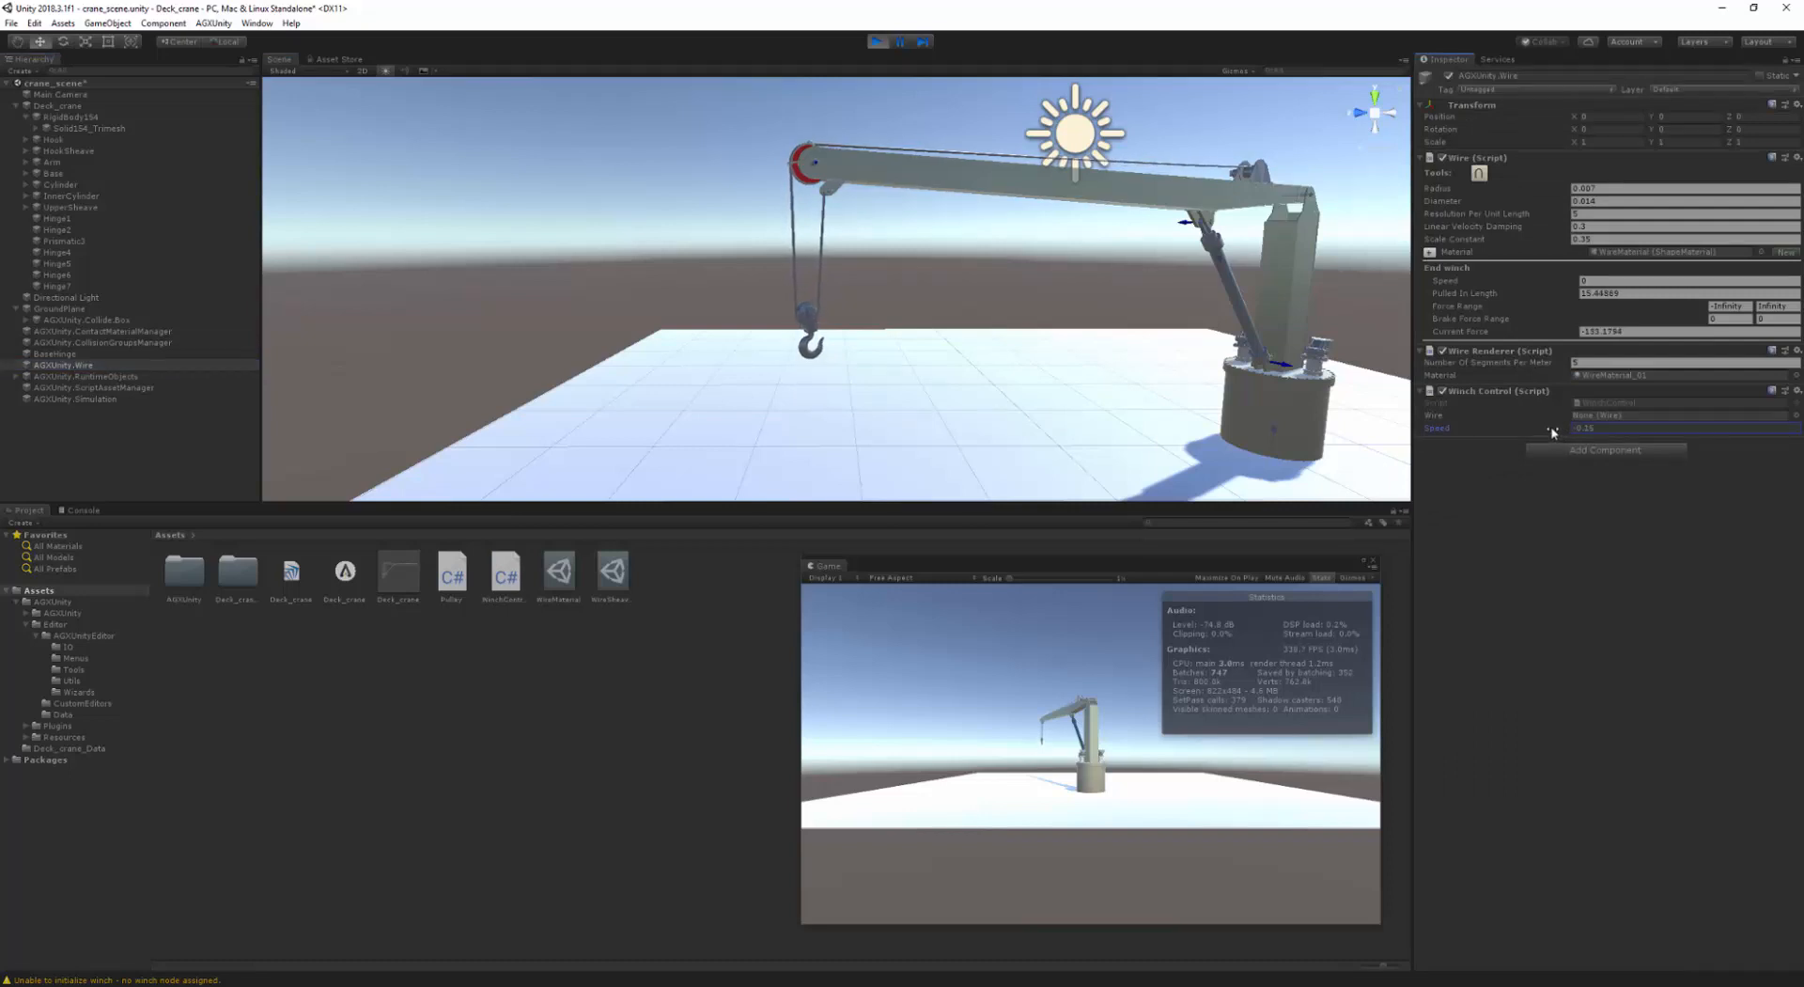
left_click_drag(1551, 428, 1554, 428)
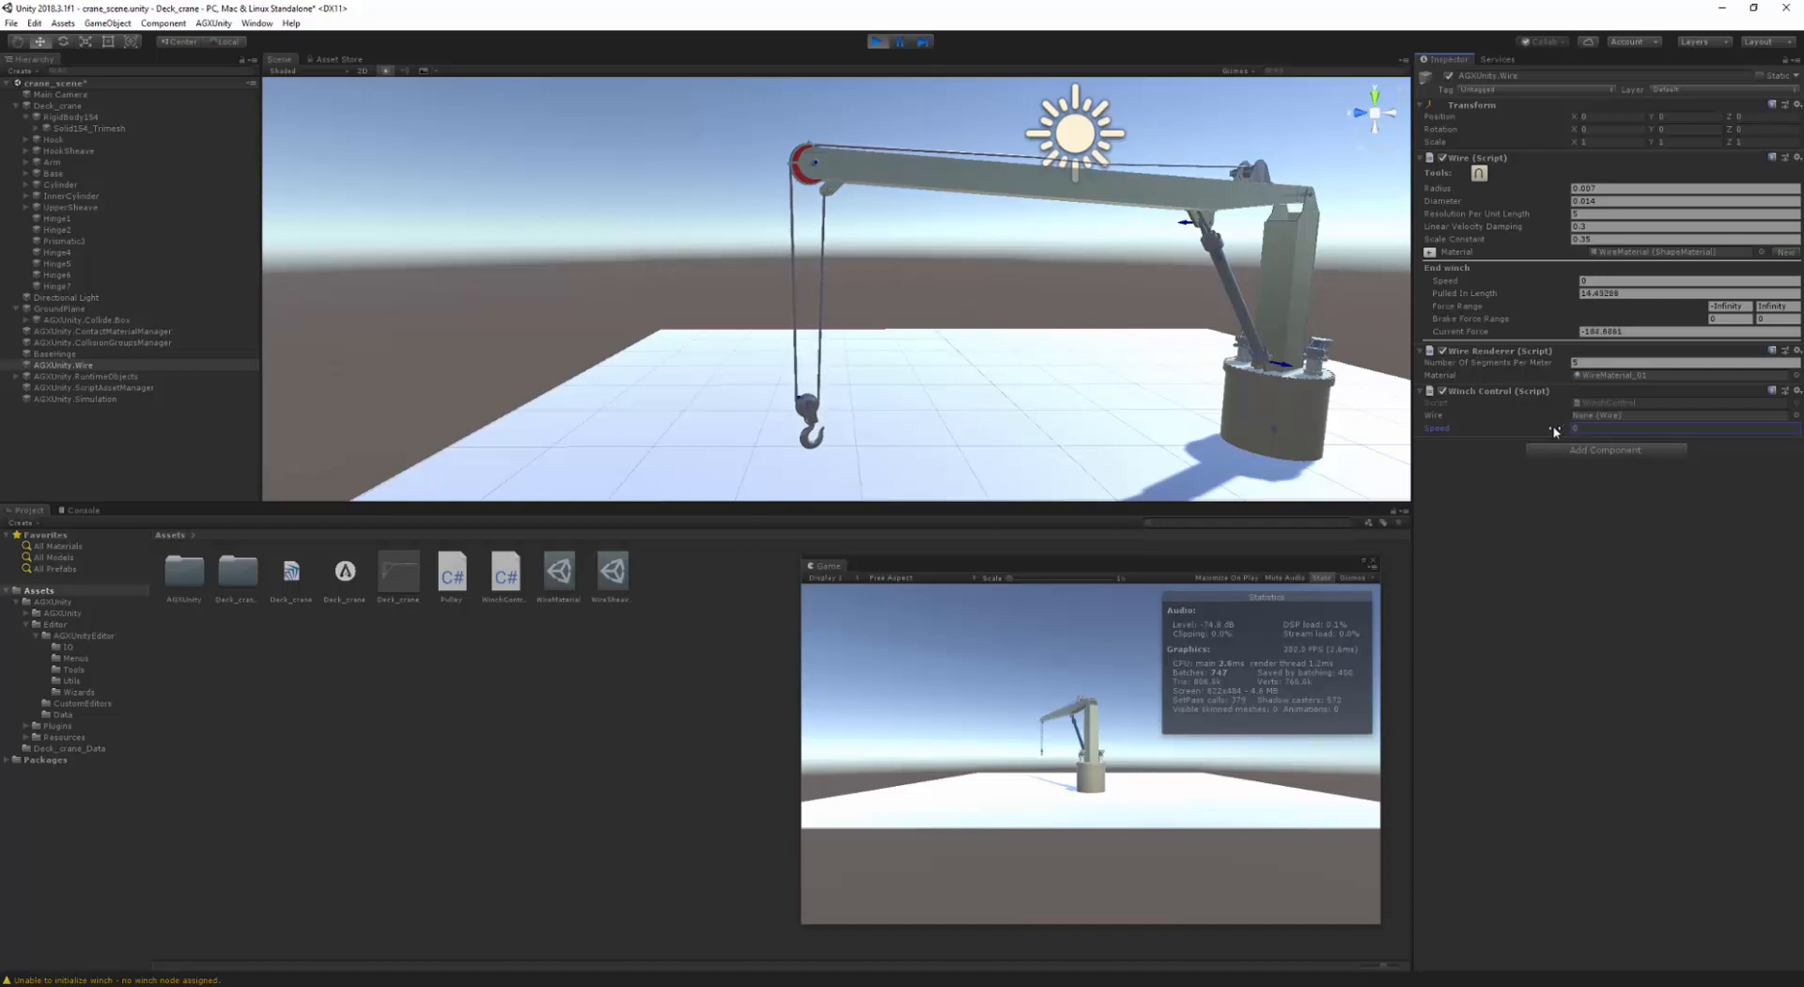
key("ctrl+p")
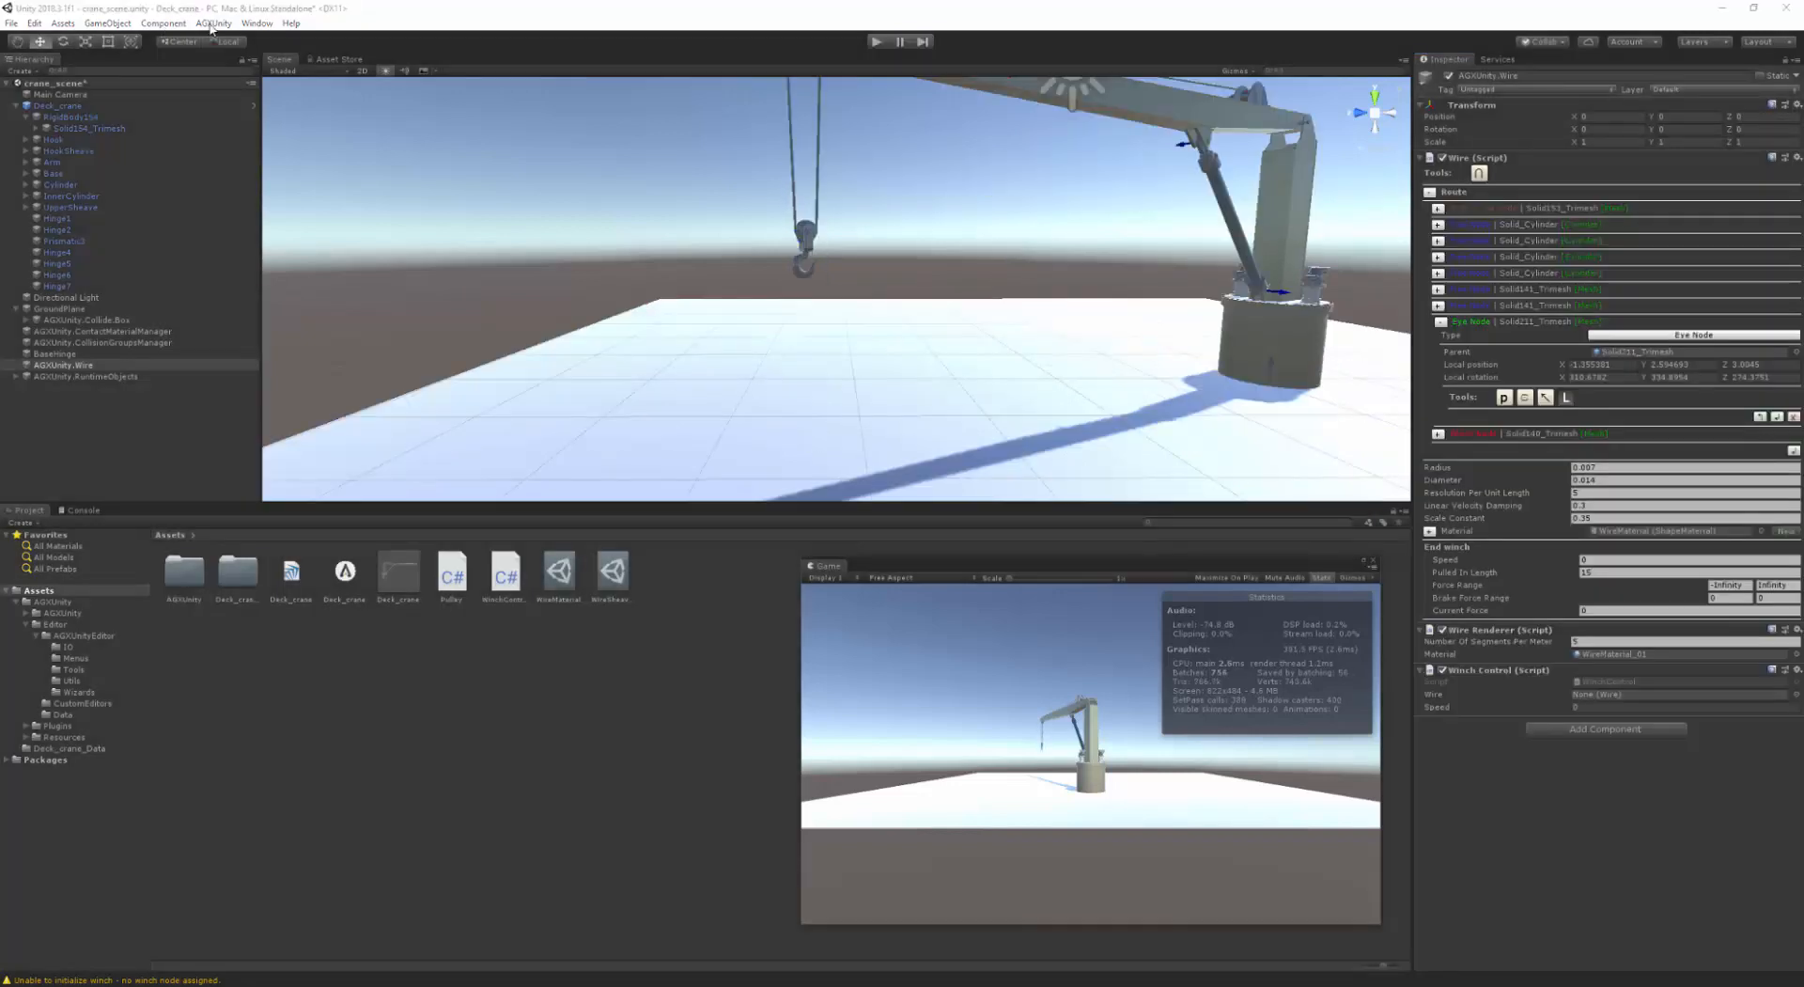
- Create an AGXUnity box rigid body, move it along the ground toward the hook, and add a visual representation to it
left_click(214, 22)
mouse_move(226, 52)
left_click(380, 53)
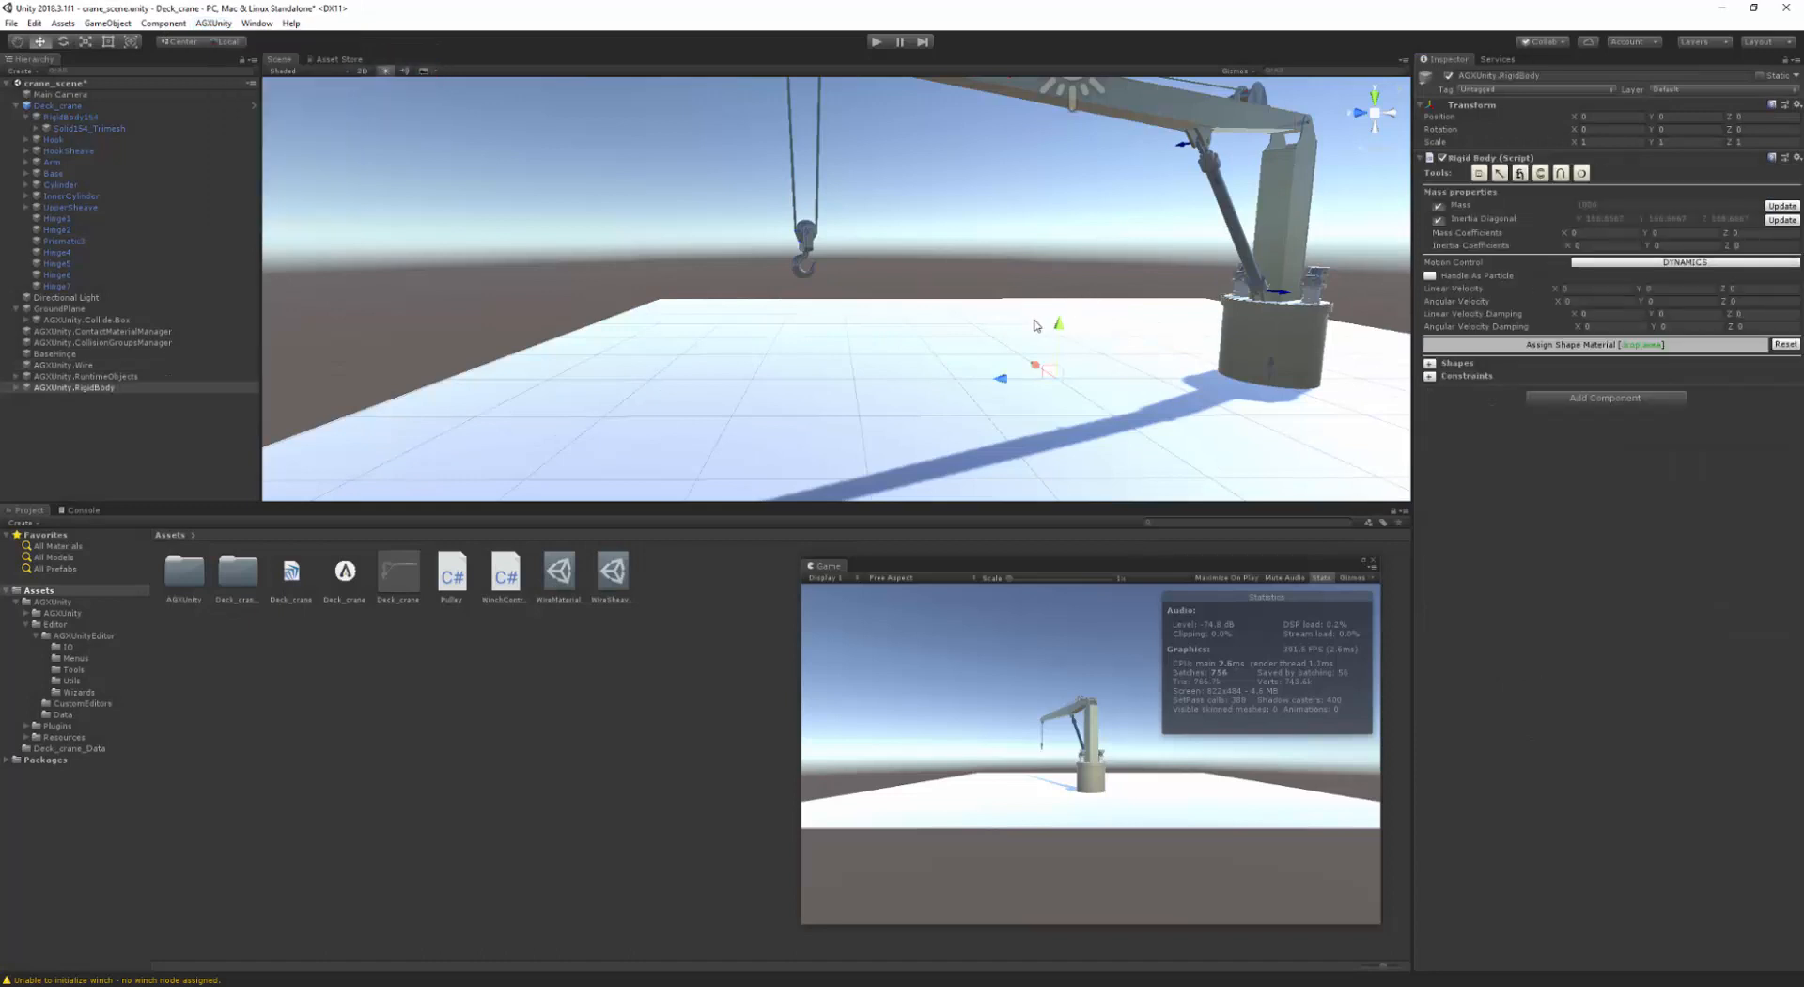
left_click_drag(1001, 378, 766, 381)
right_click(108, 386)
mouse_move(132, 490)
left_click(310, 491)
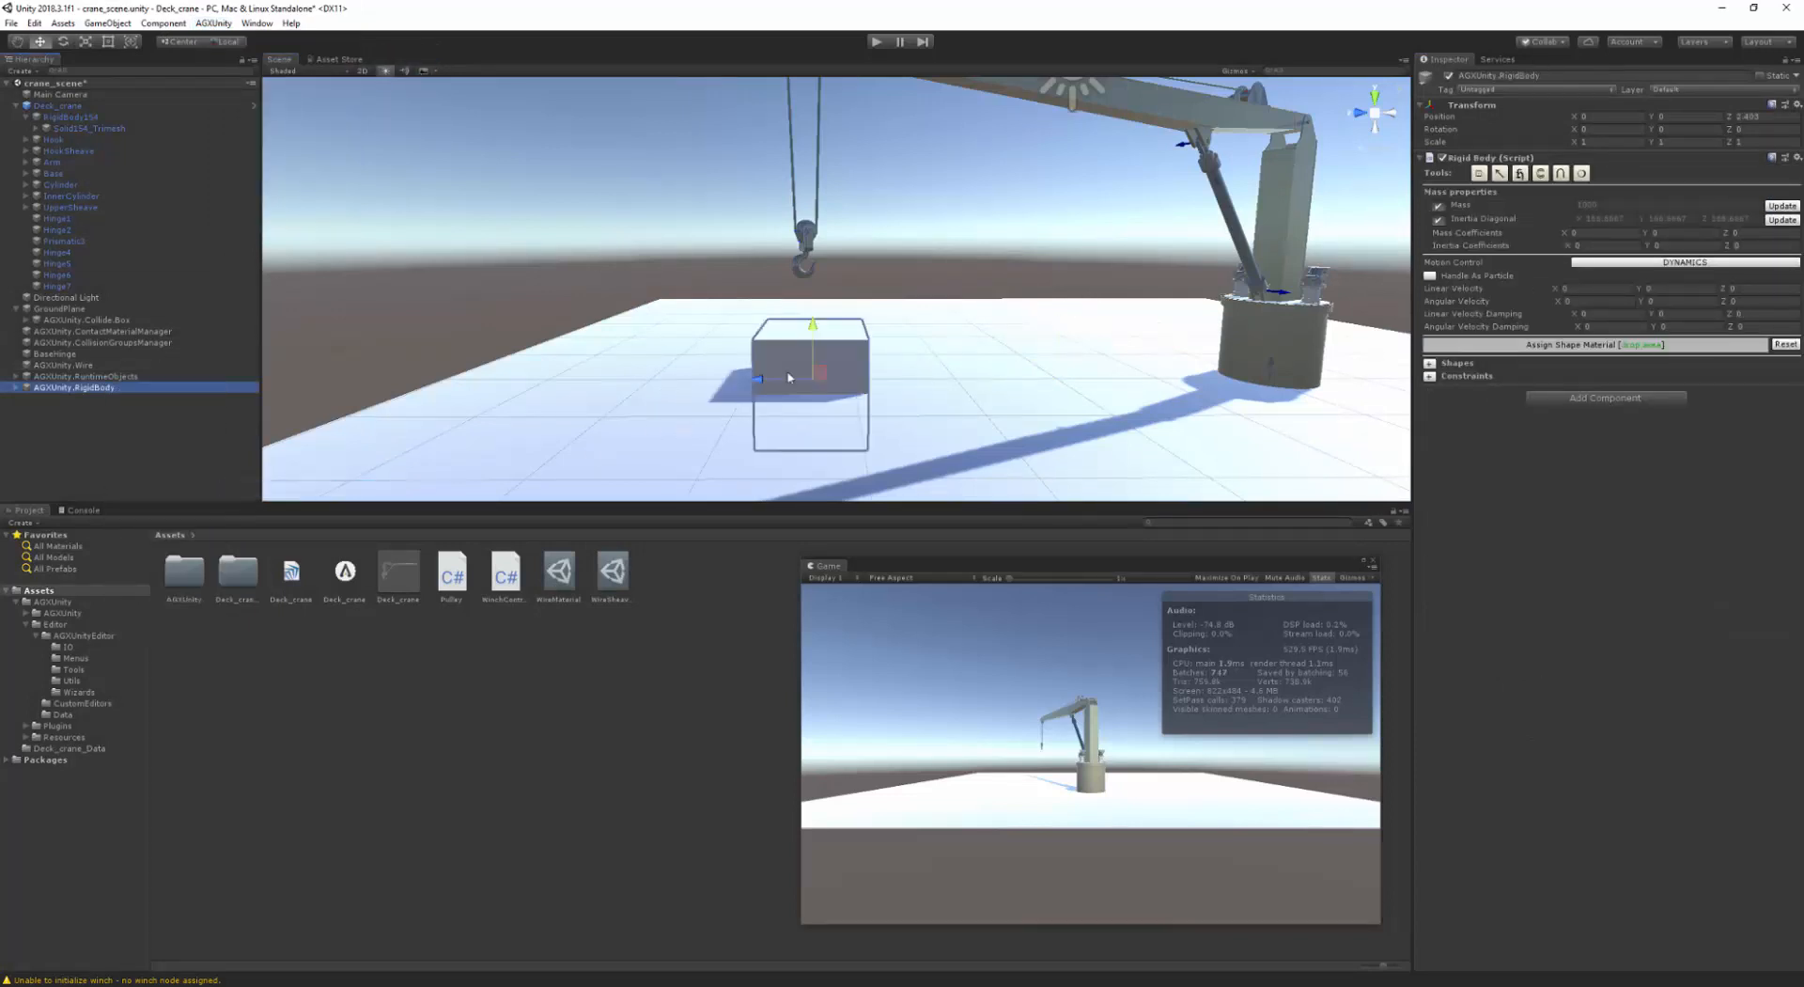
- Raise the box above the ground plane and slide it across to line up beneath the crane's hook
left_click_drag(814, 331, 807, 278)
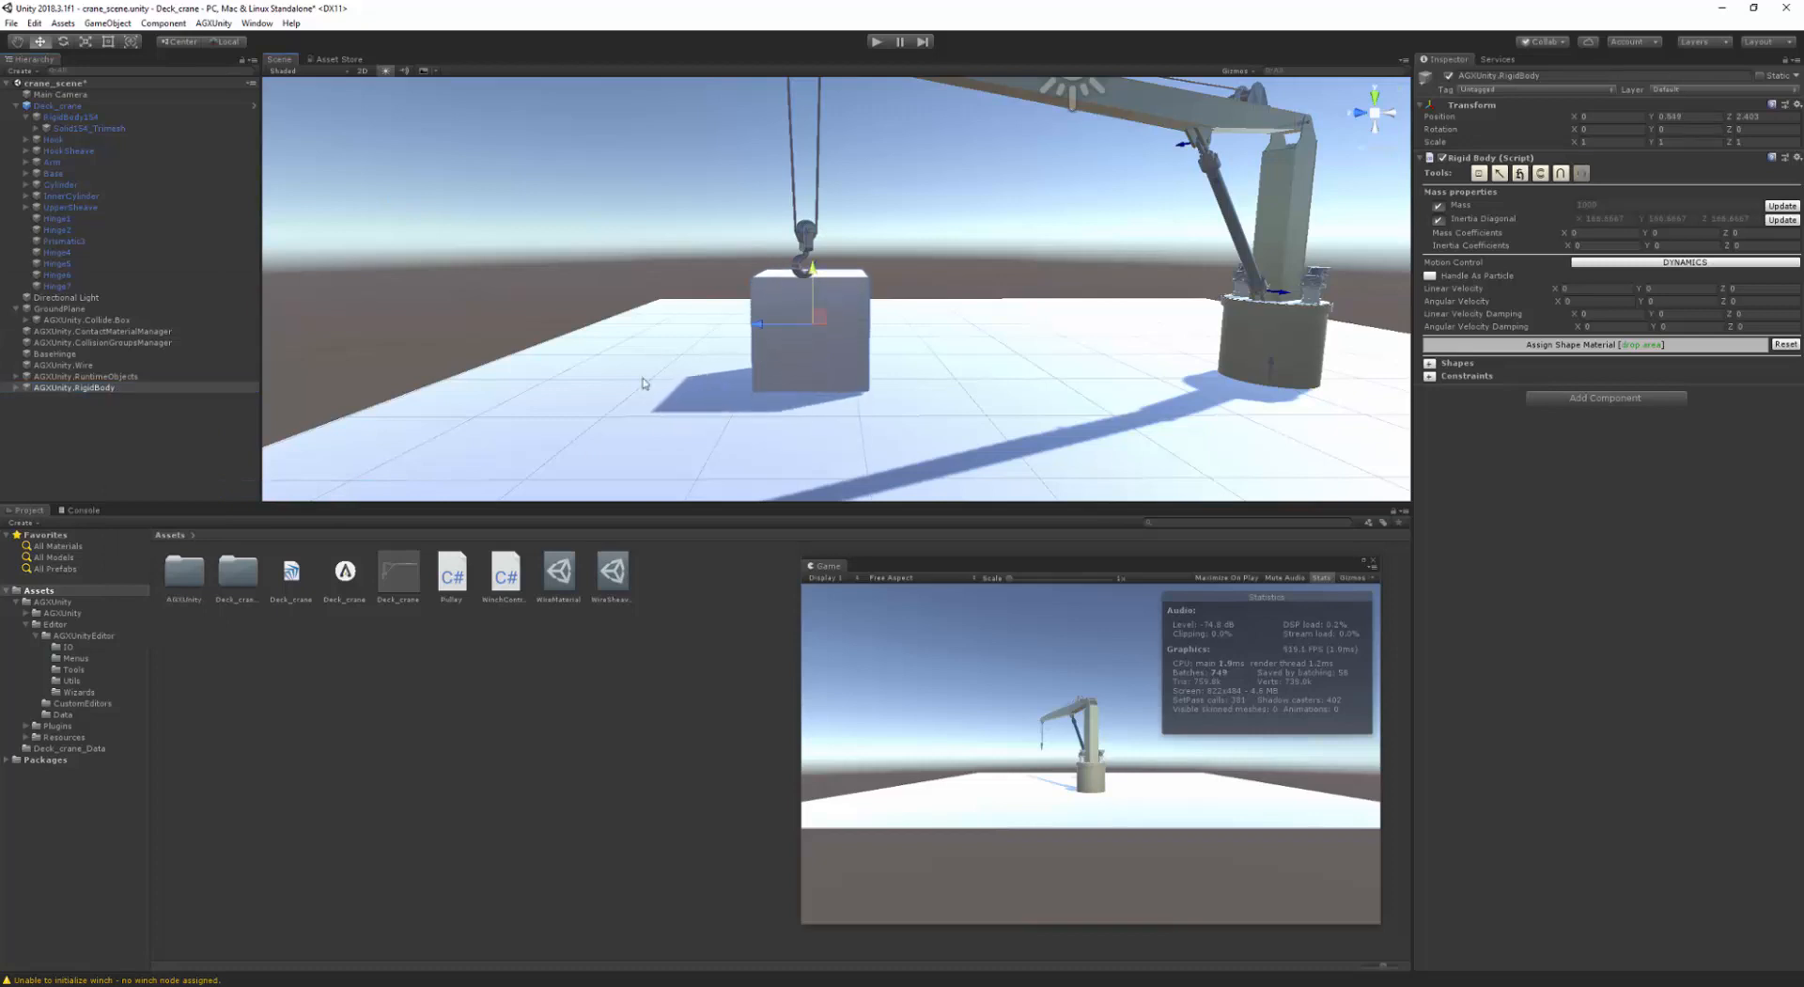
right_click_drag(645, 385, 540, 345)
middle_click_drag(540, 345, 705, 283)
scroll(887, 282, "down", 10)
left_click_drag(504, 337, 770, 341)
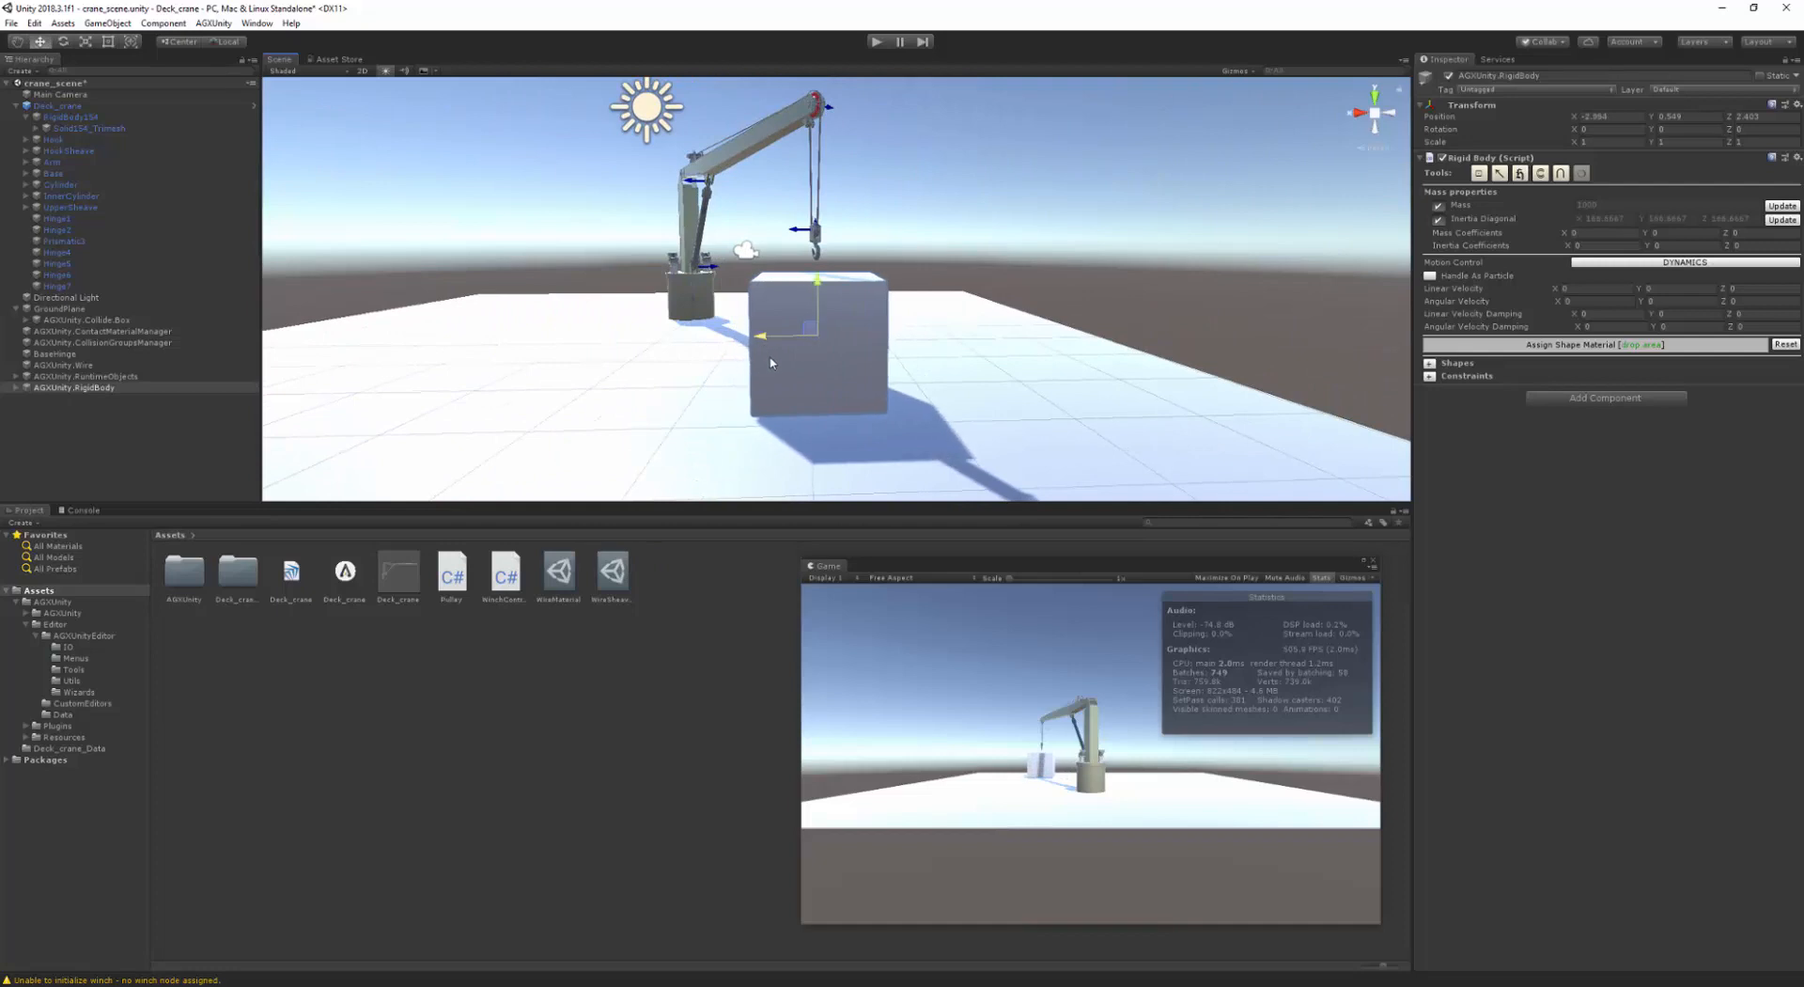
- Fine-tune the box's position along the arm direction so that it sits directly beneath the hook
middle_click_drag(845, 344, 707, 343)
right_click_drag(707, 343, 404, 346)
middle_click_drag(701, 344, 544, 351)
scroll(544, 351, "up", 3)
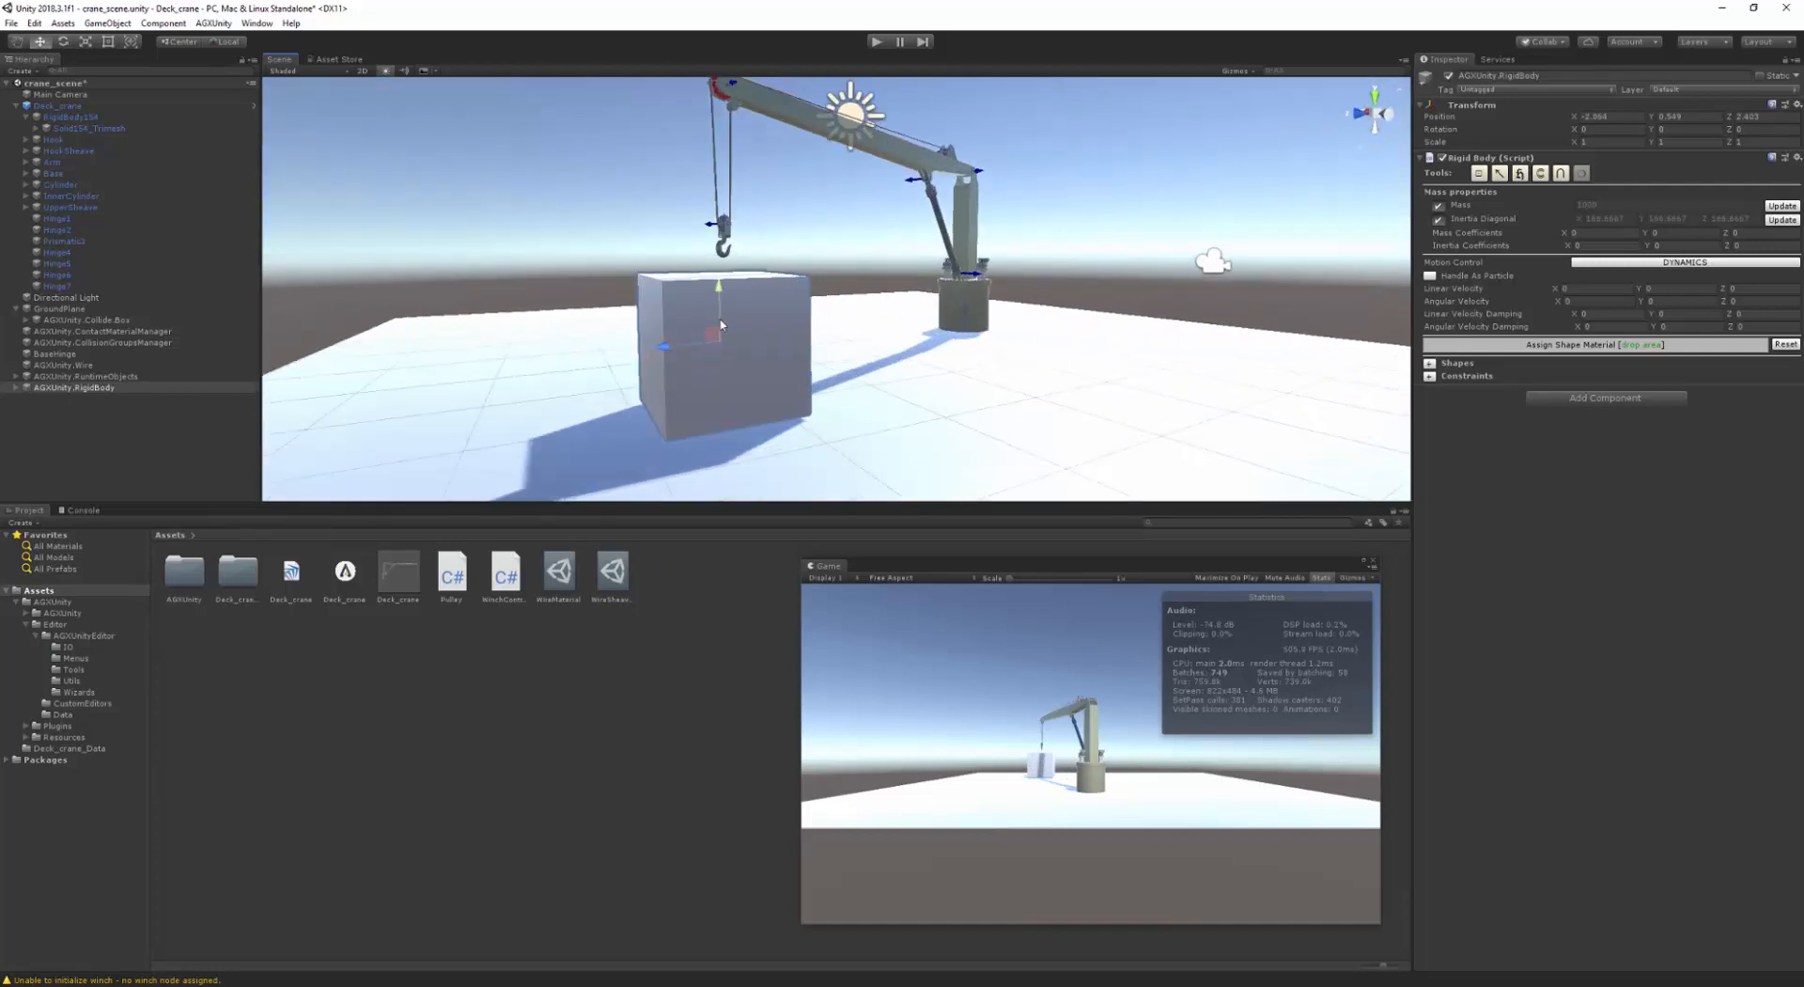
middle_click_drag(726, 324, 609, 301)
left_click_drag(457, 305, 474, 306)
scroll(547, 350, "up", 2)
middle_click_drag(510, 270, 635, 348)
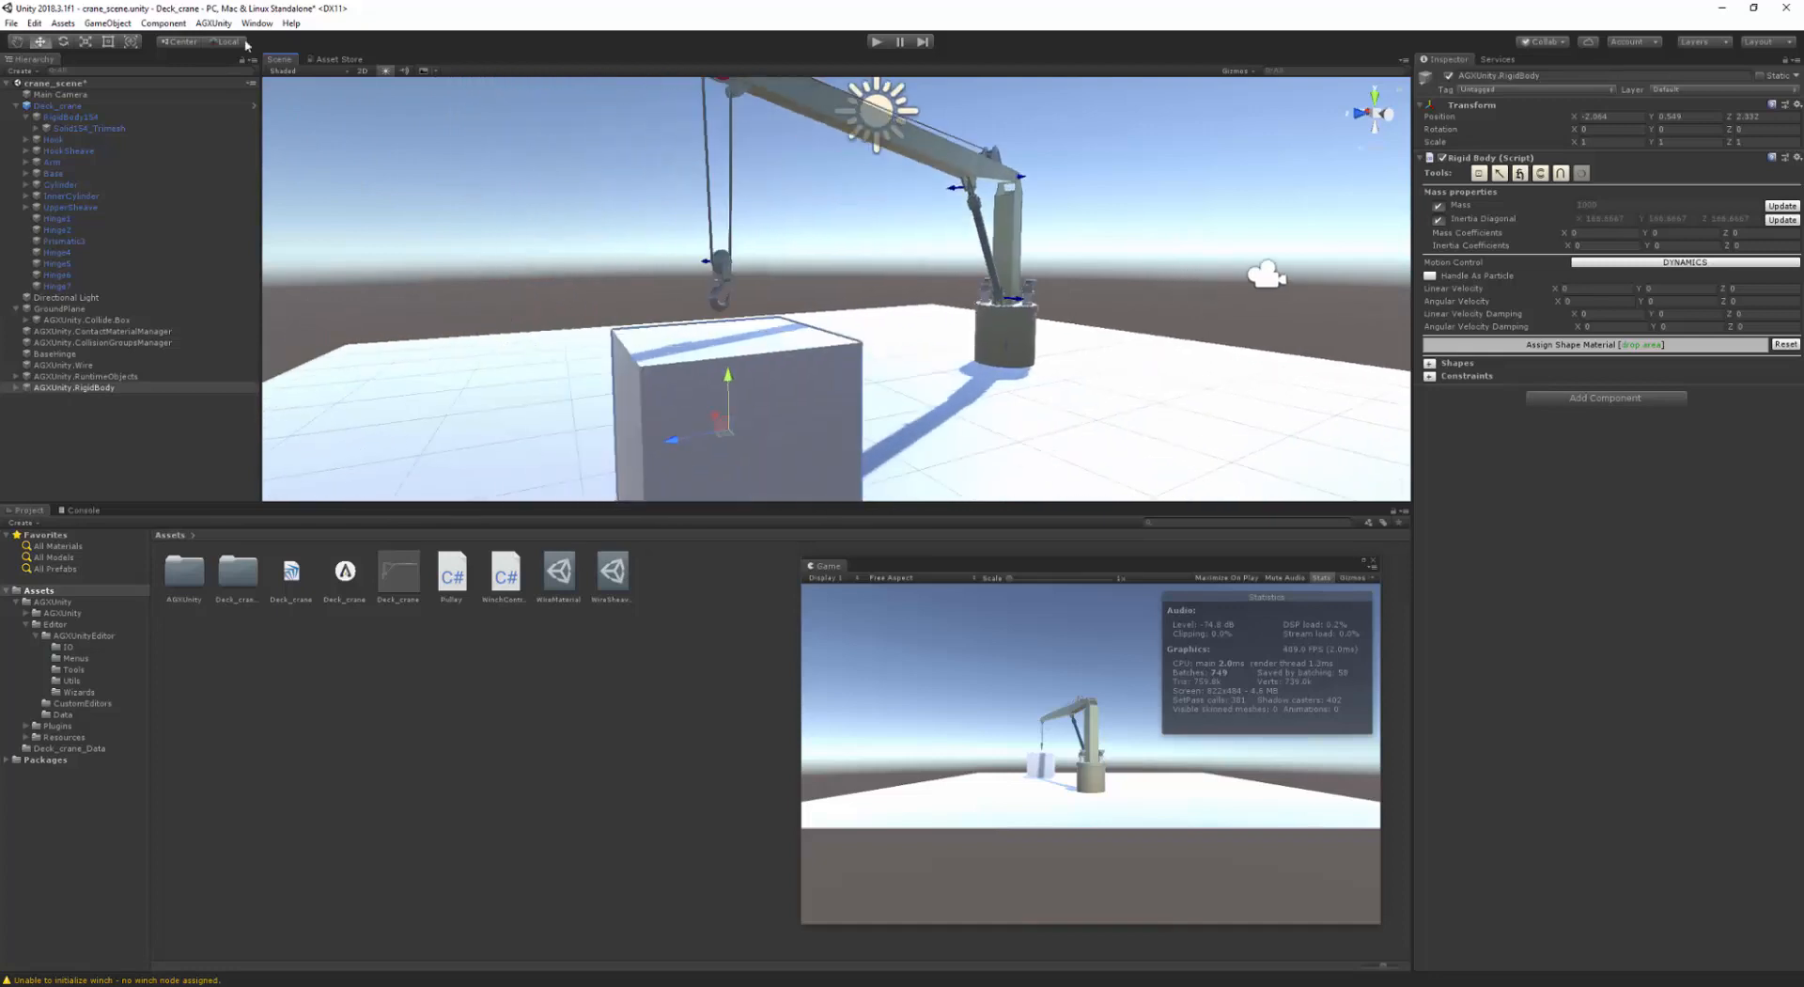
- Rename the AGXUnity.Wire object to MainWire
left_click(71, 366)
key("F2")
type("Mai")
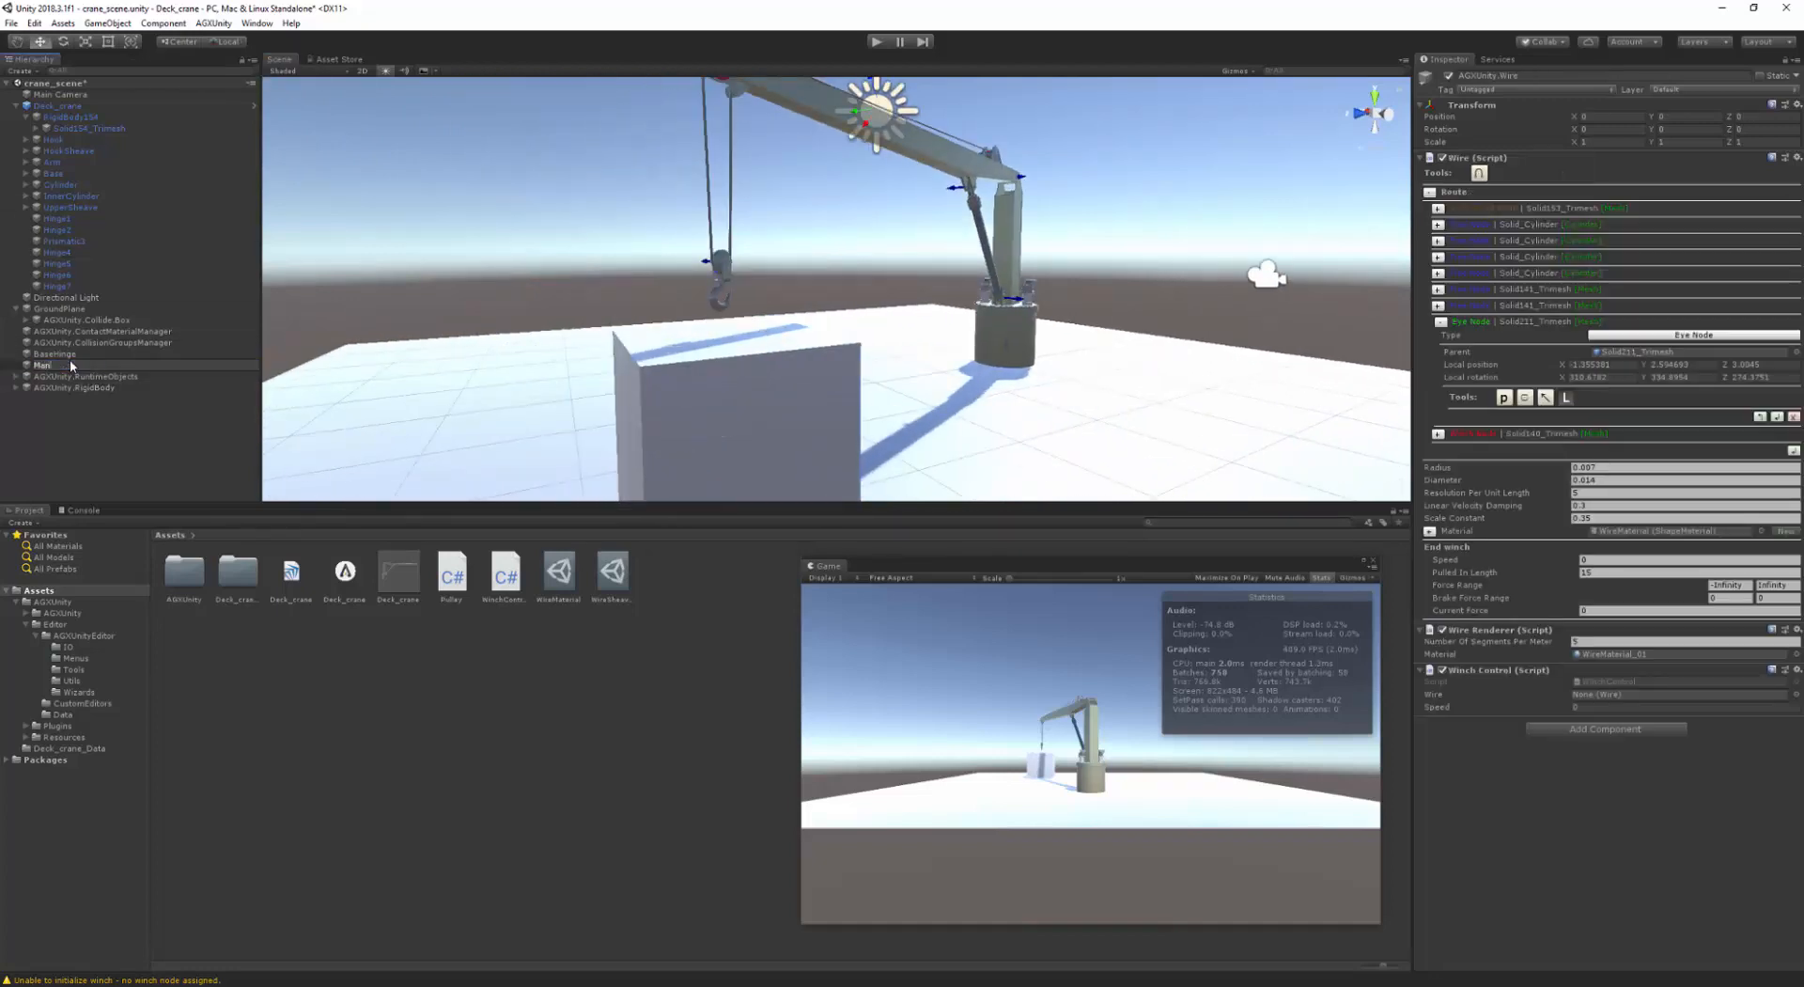
type("nWire")
key("Return")
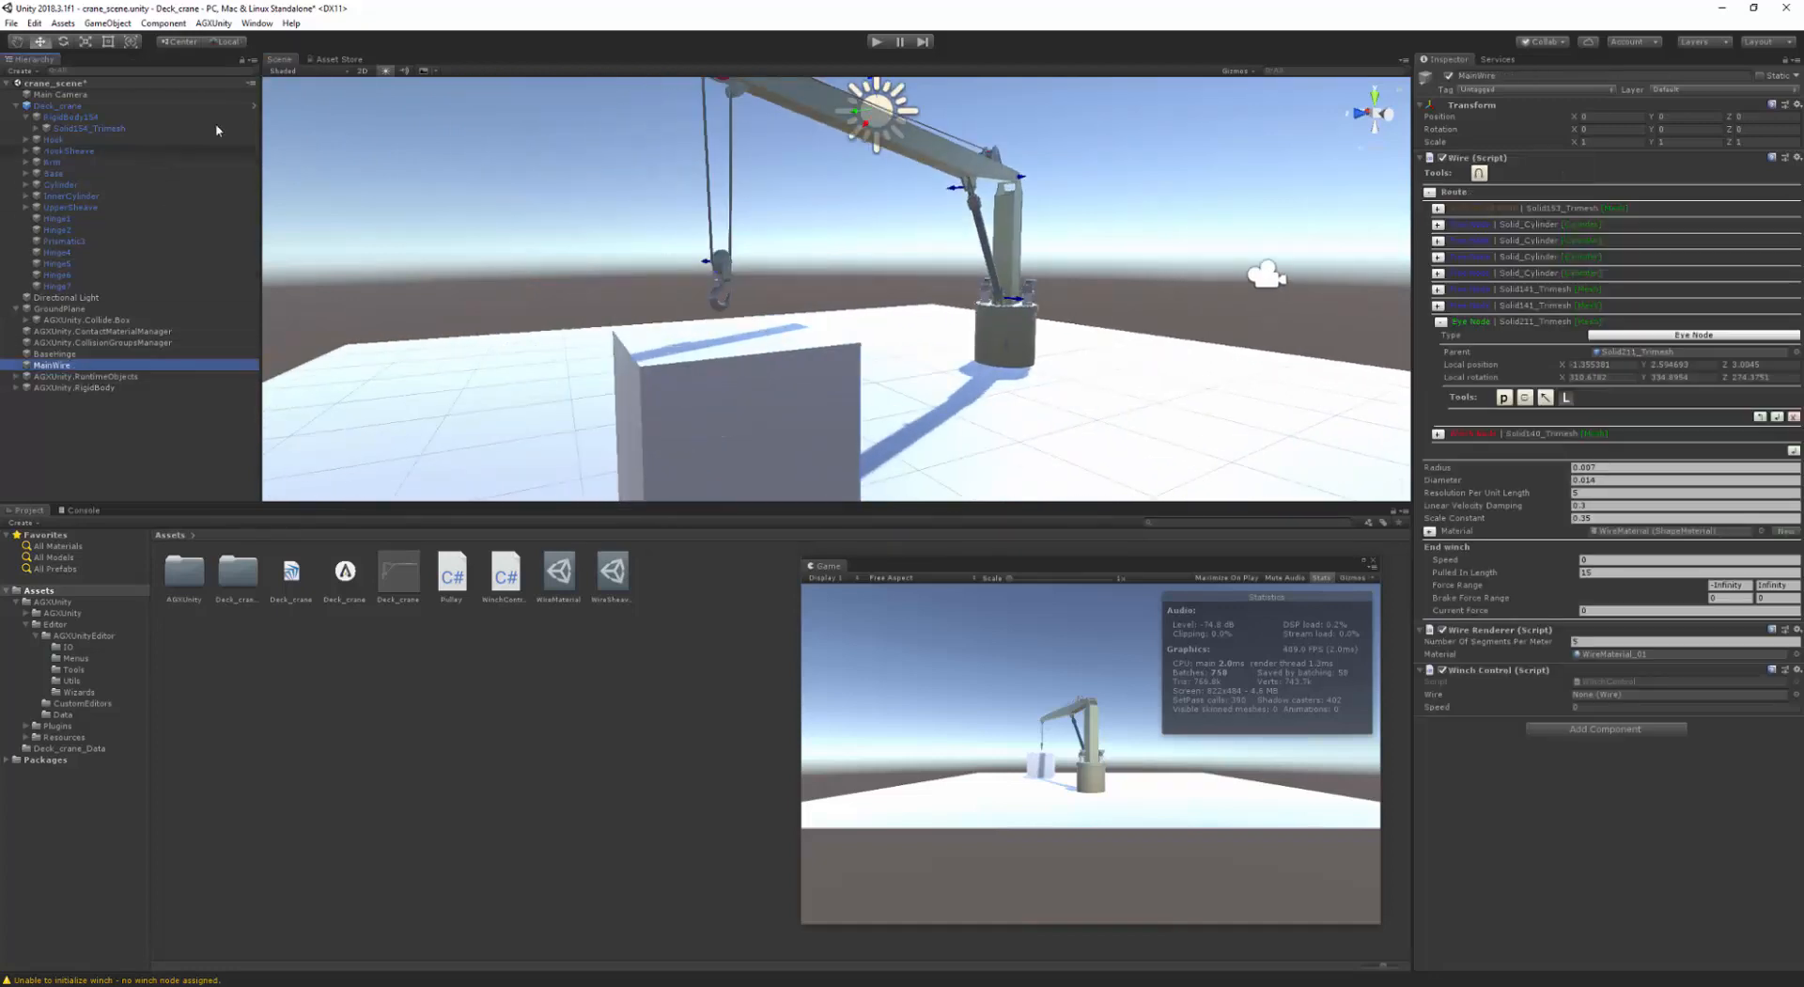
- Create a new AGXUnity wire with radius 0.006, resolution per unit length 5, and WireMaterial as its material
left_click(214, 24)
left_click(381, 94)
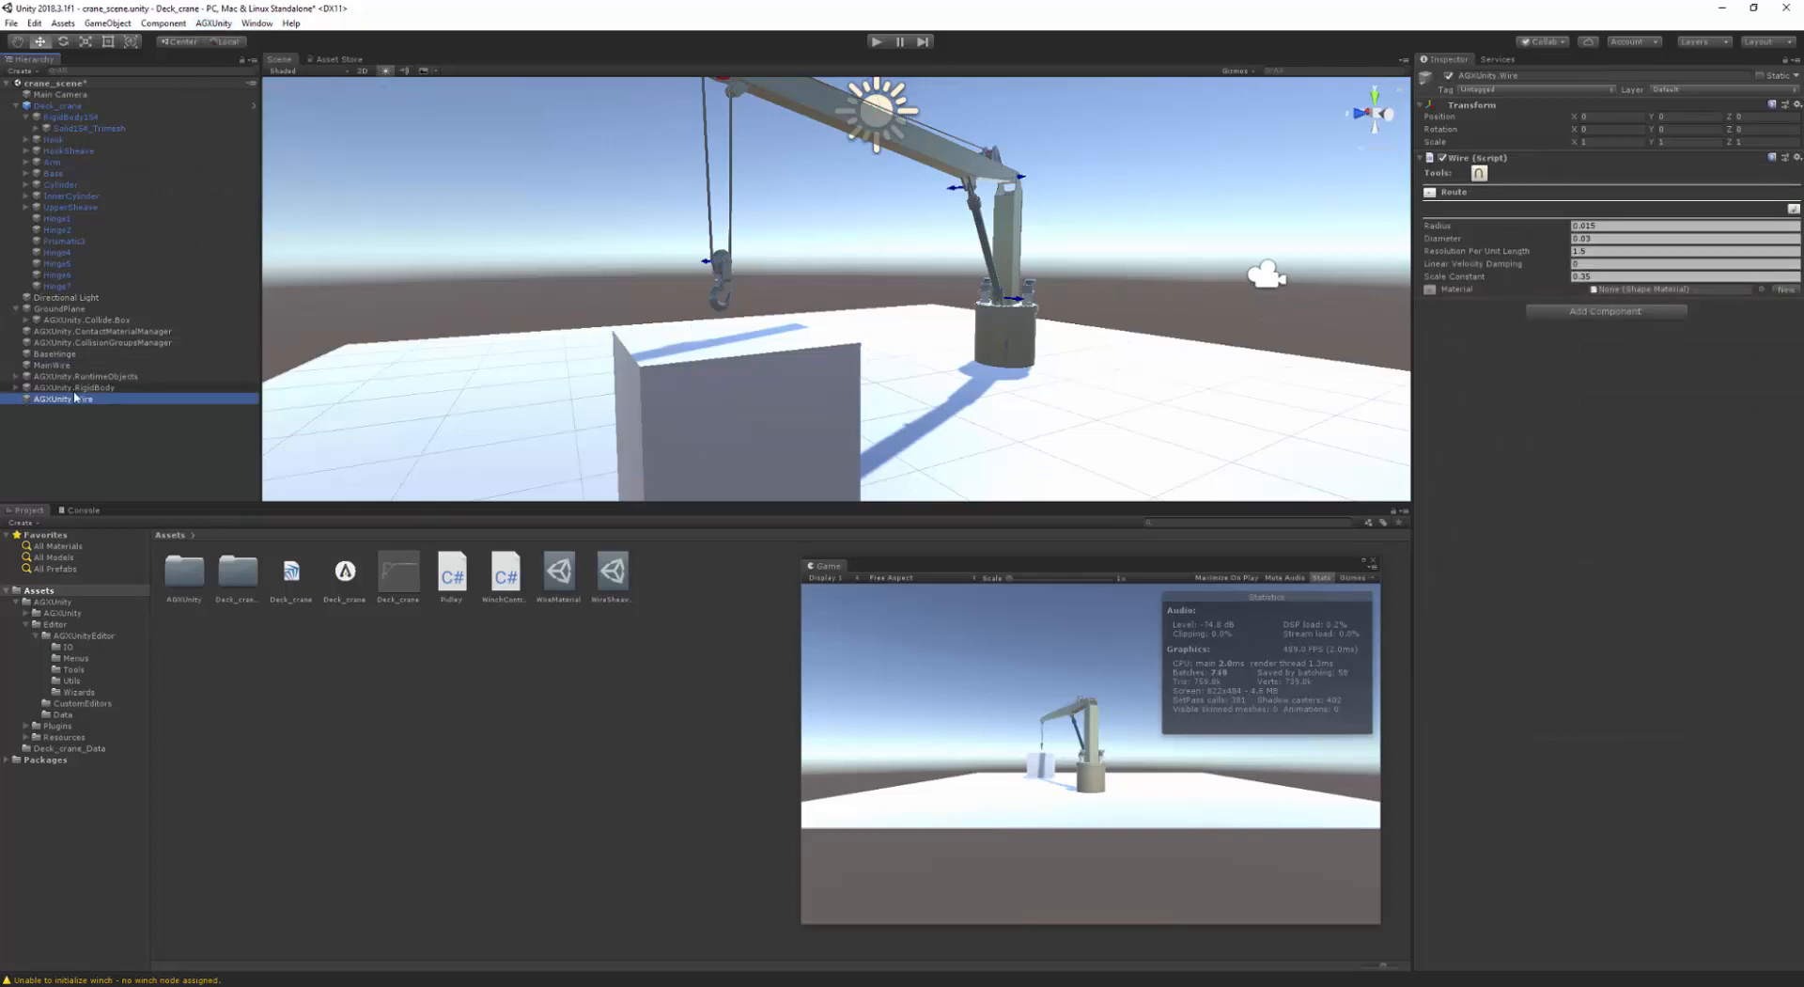
left_click(1605, 227)
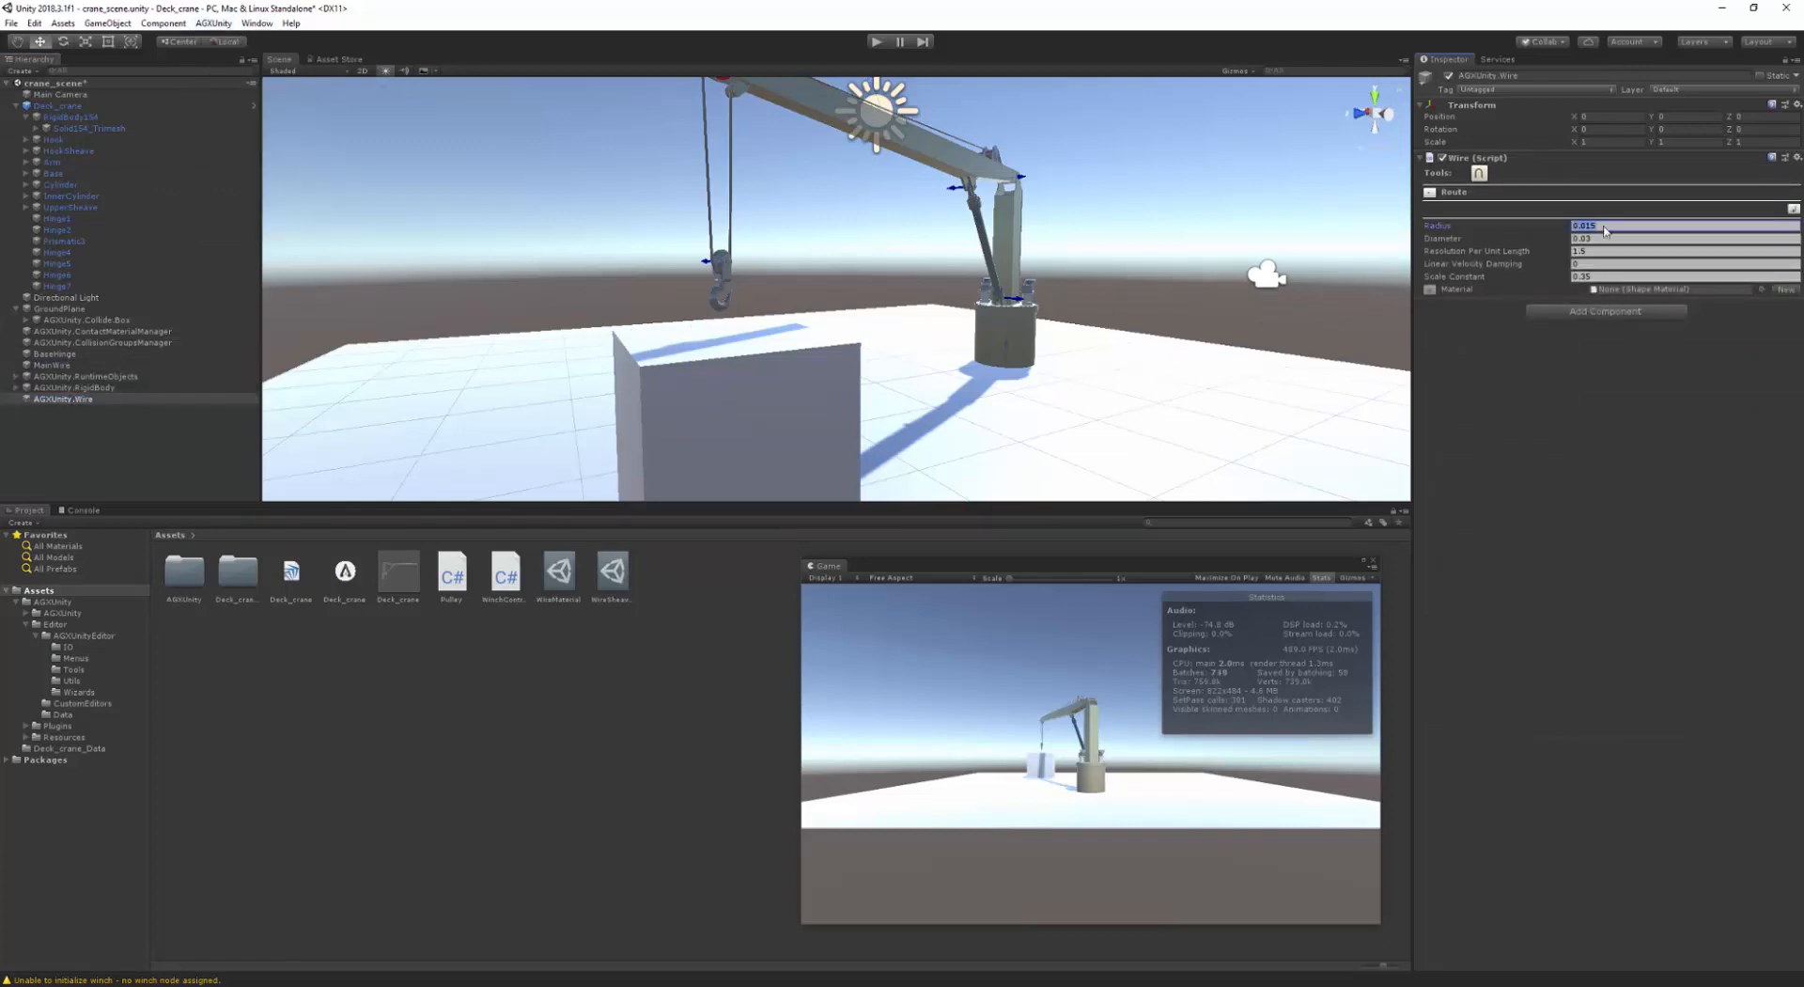
type("06")
left_click(1596, 251)
type("5")
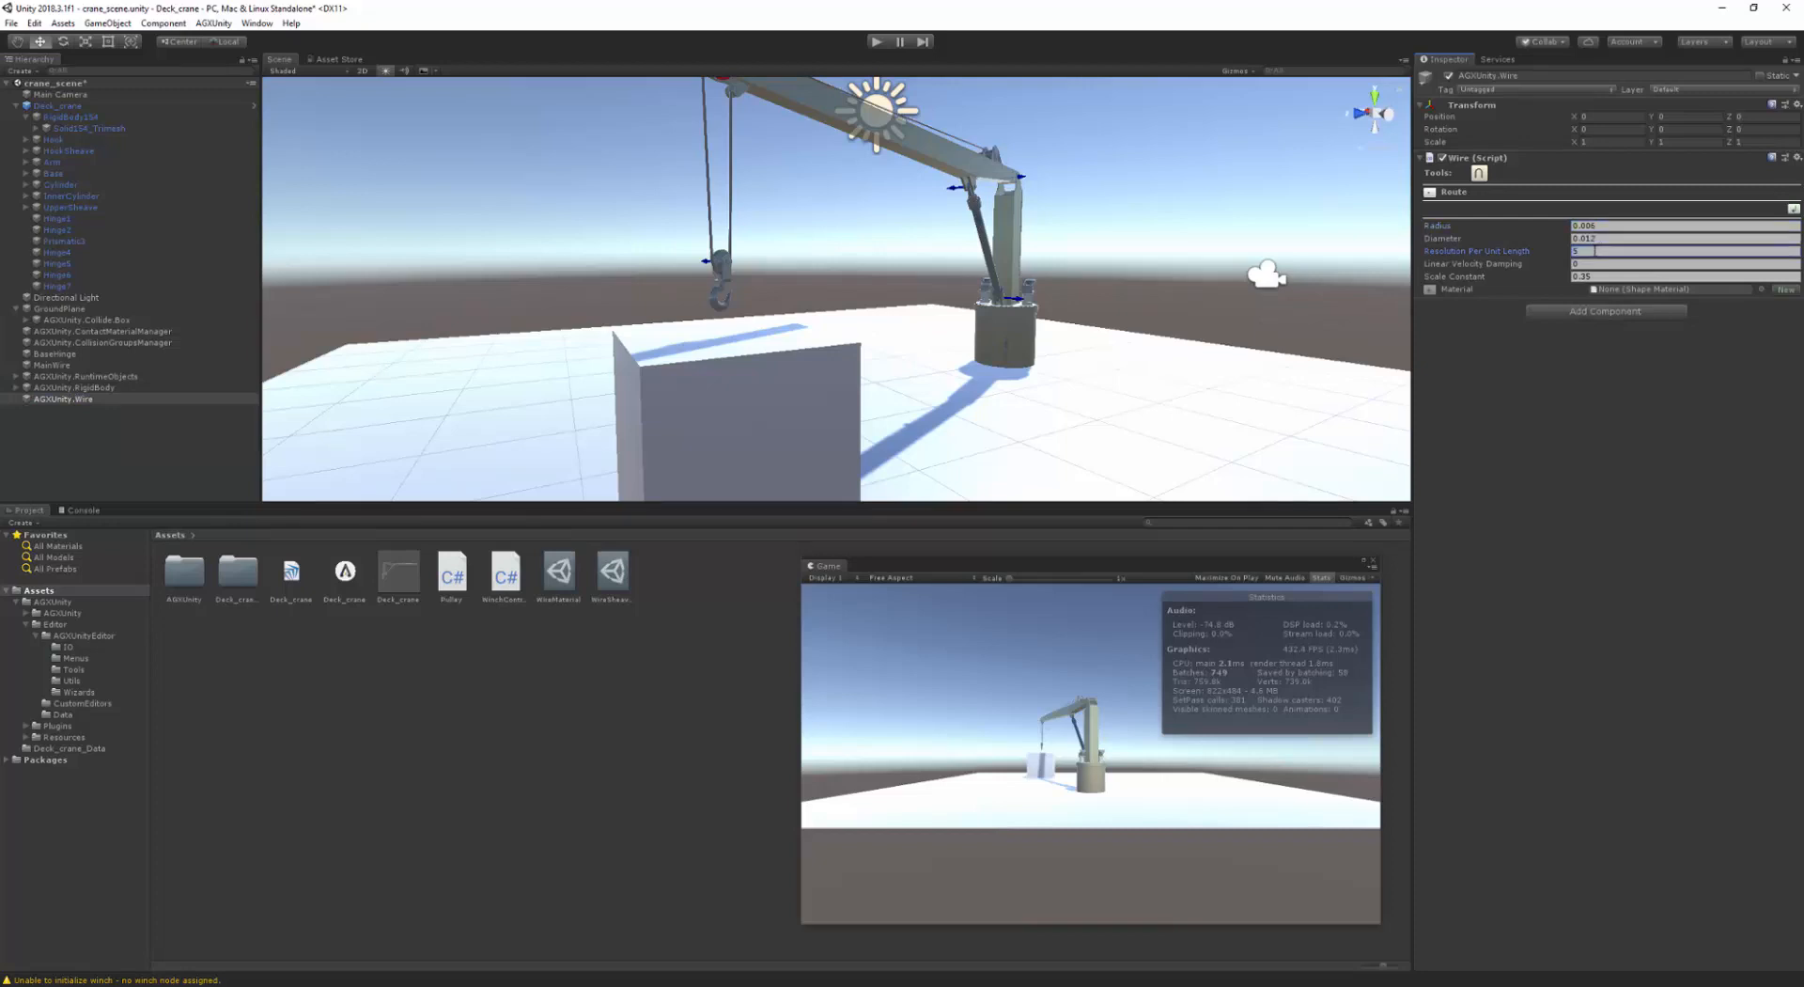
left_click(1763, 289)
left_click(183, 406)
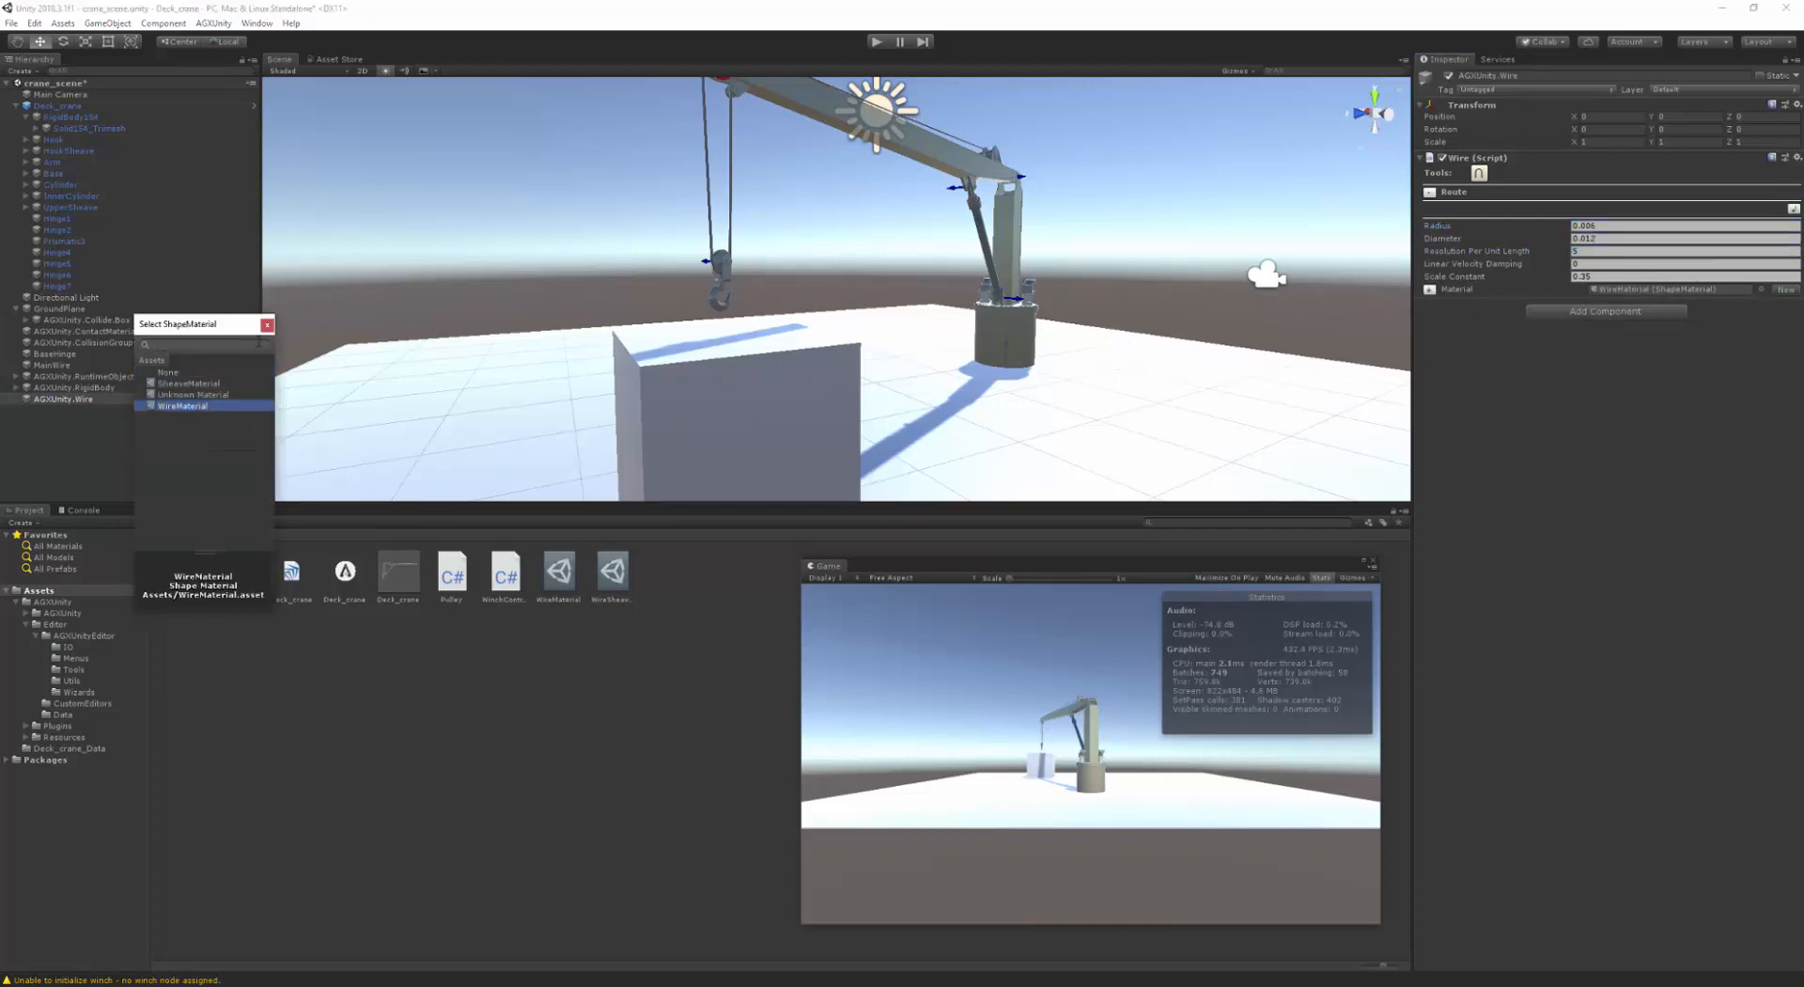
left_click(267, 324)
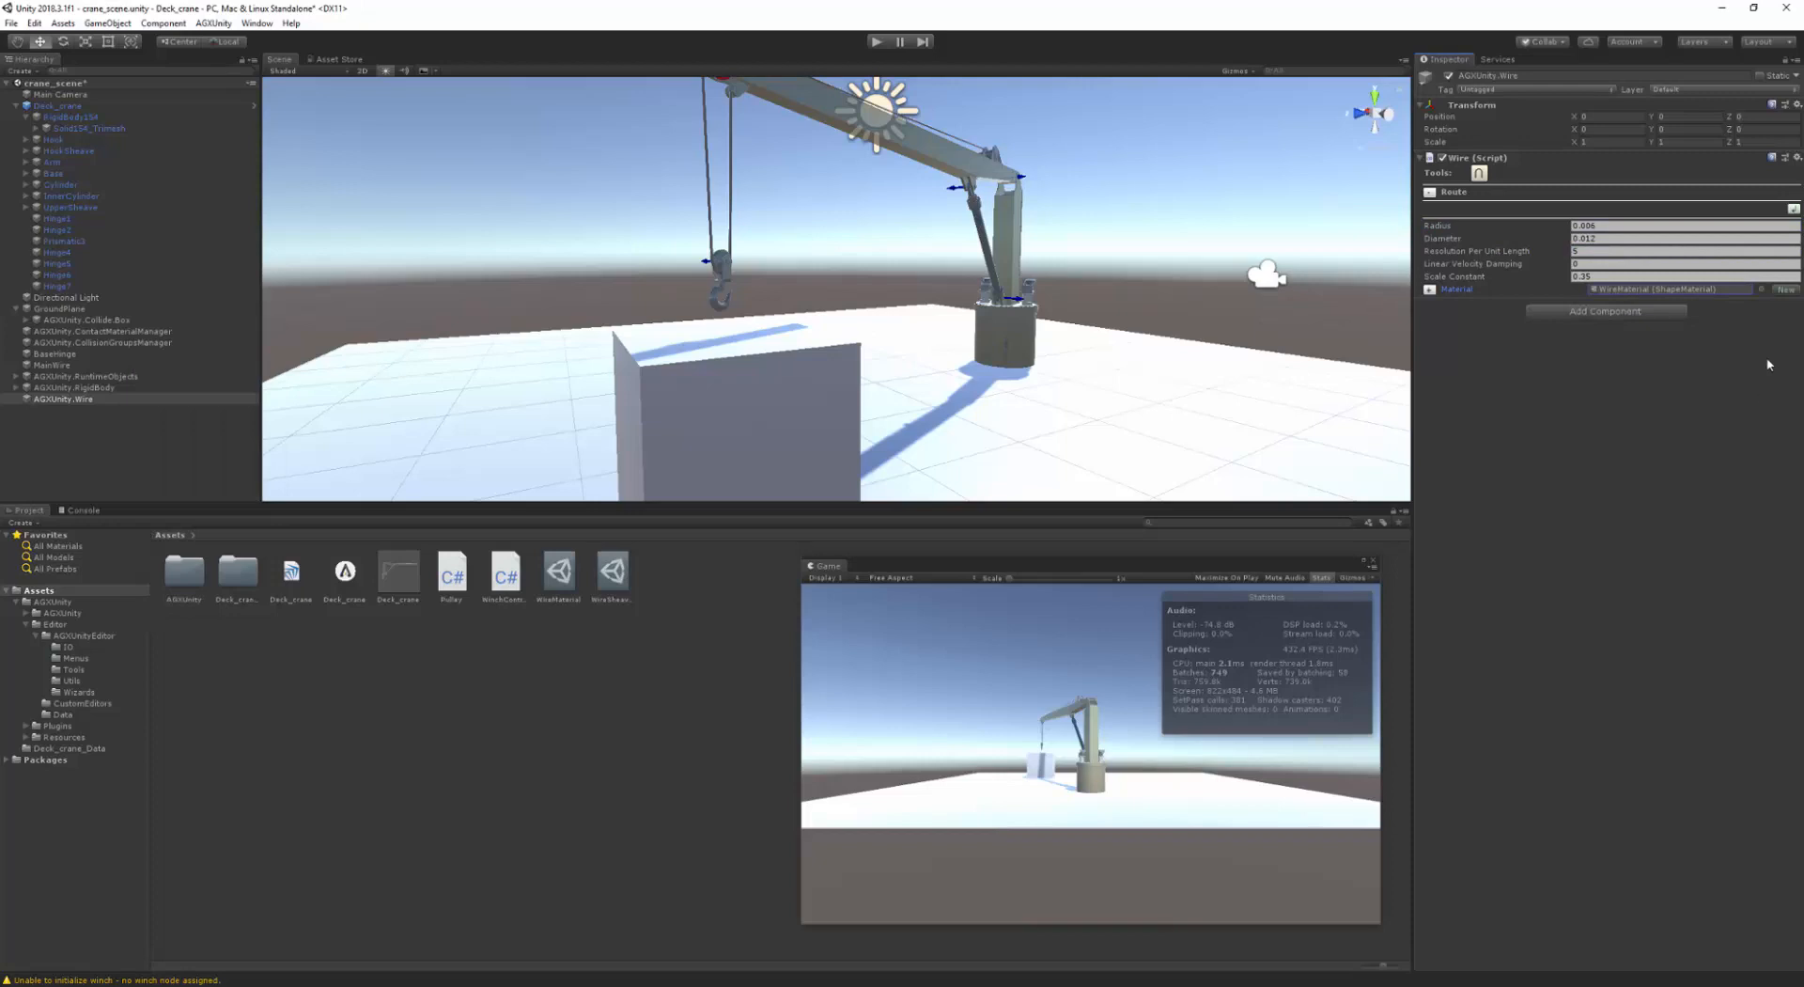
- Add a Body Fixed Node to the new wire's route and attach it to a top corner of the box
left_click(1794, 209)
left_click(1686, 223)
left_click(1675, 236)
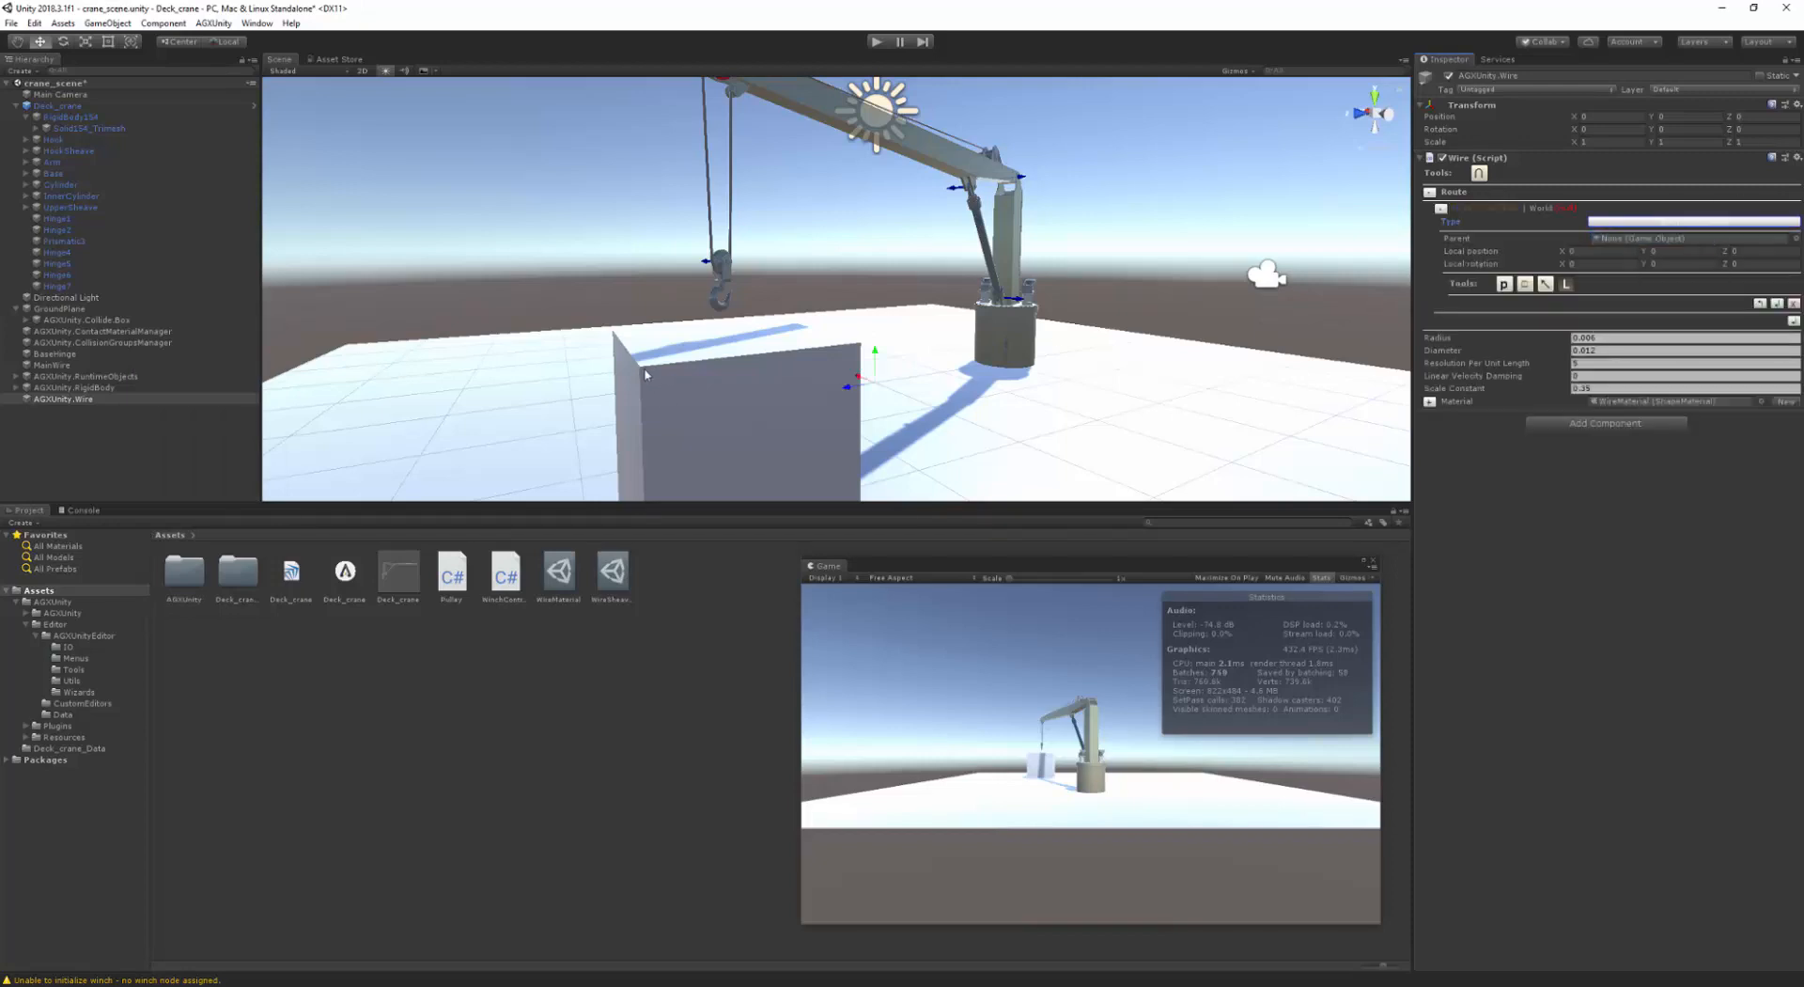
left_click(686, 413)
left_click(81, 411)
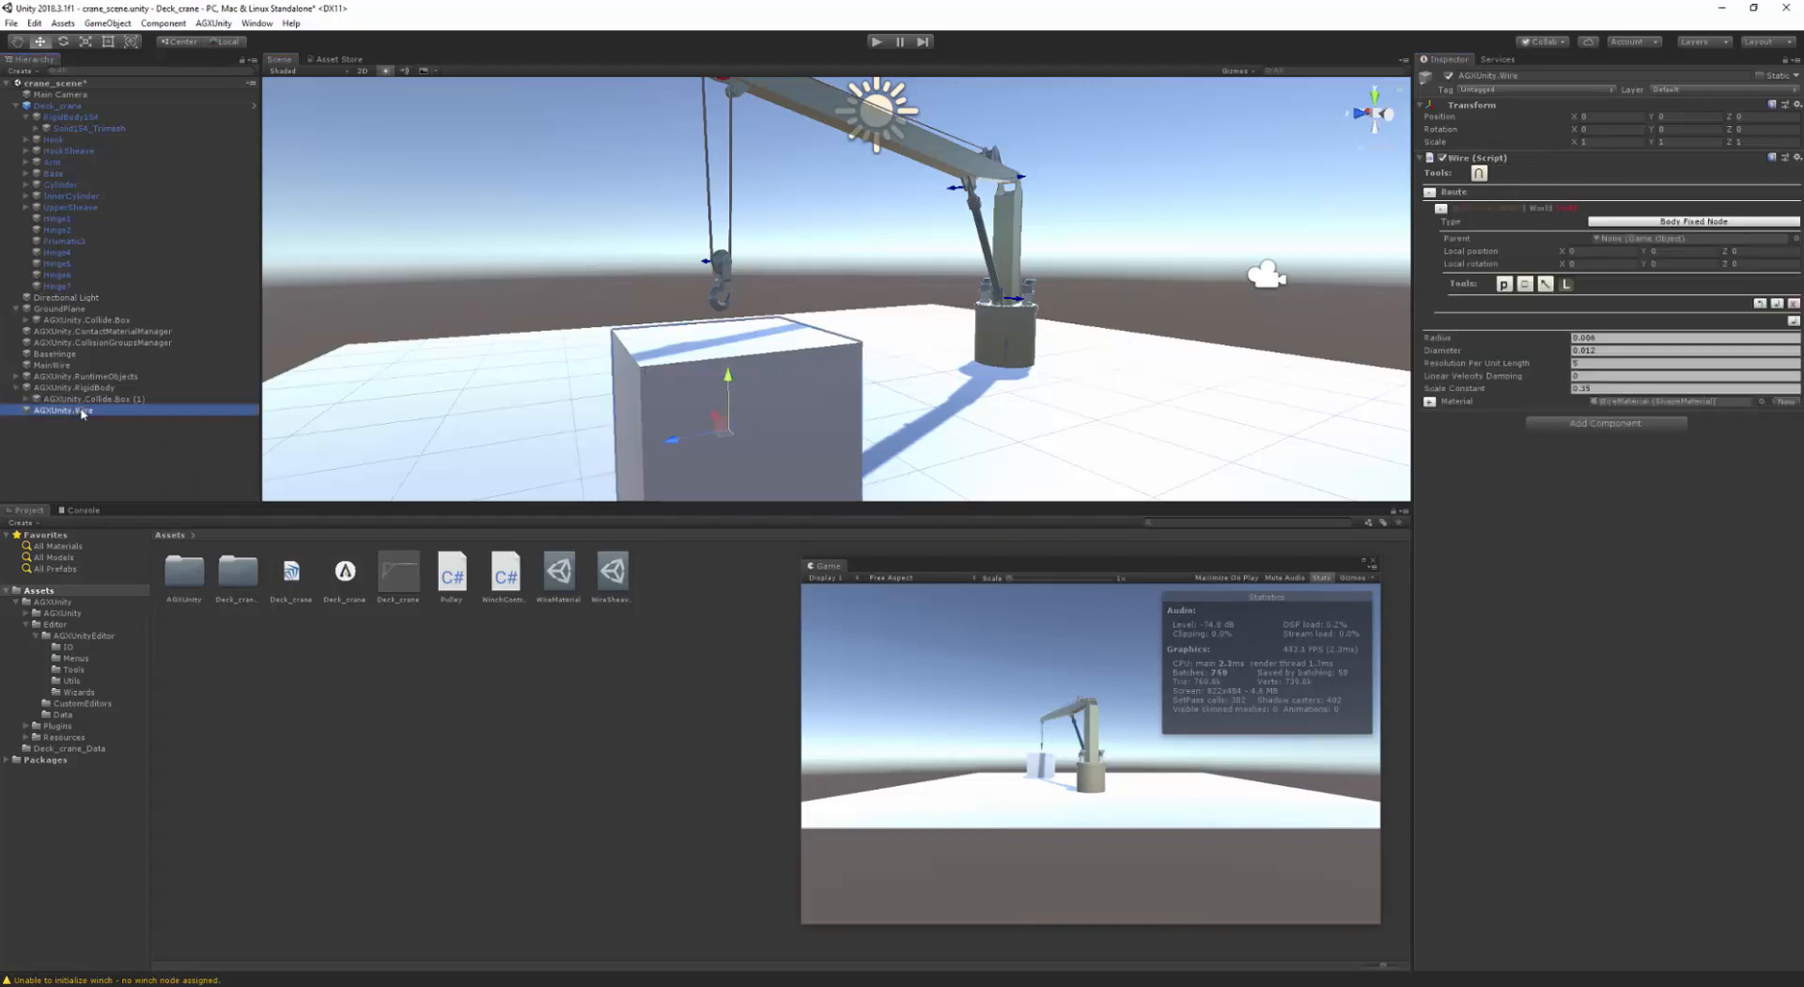
left_click(1522, 286)
left_click(663, 406)
left_click(657, 394)
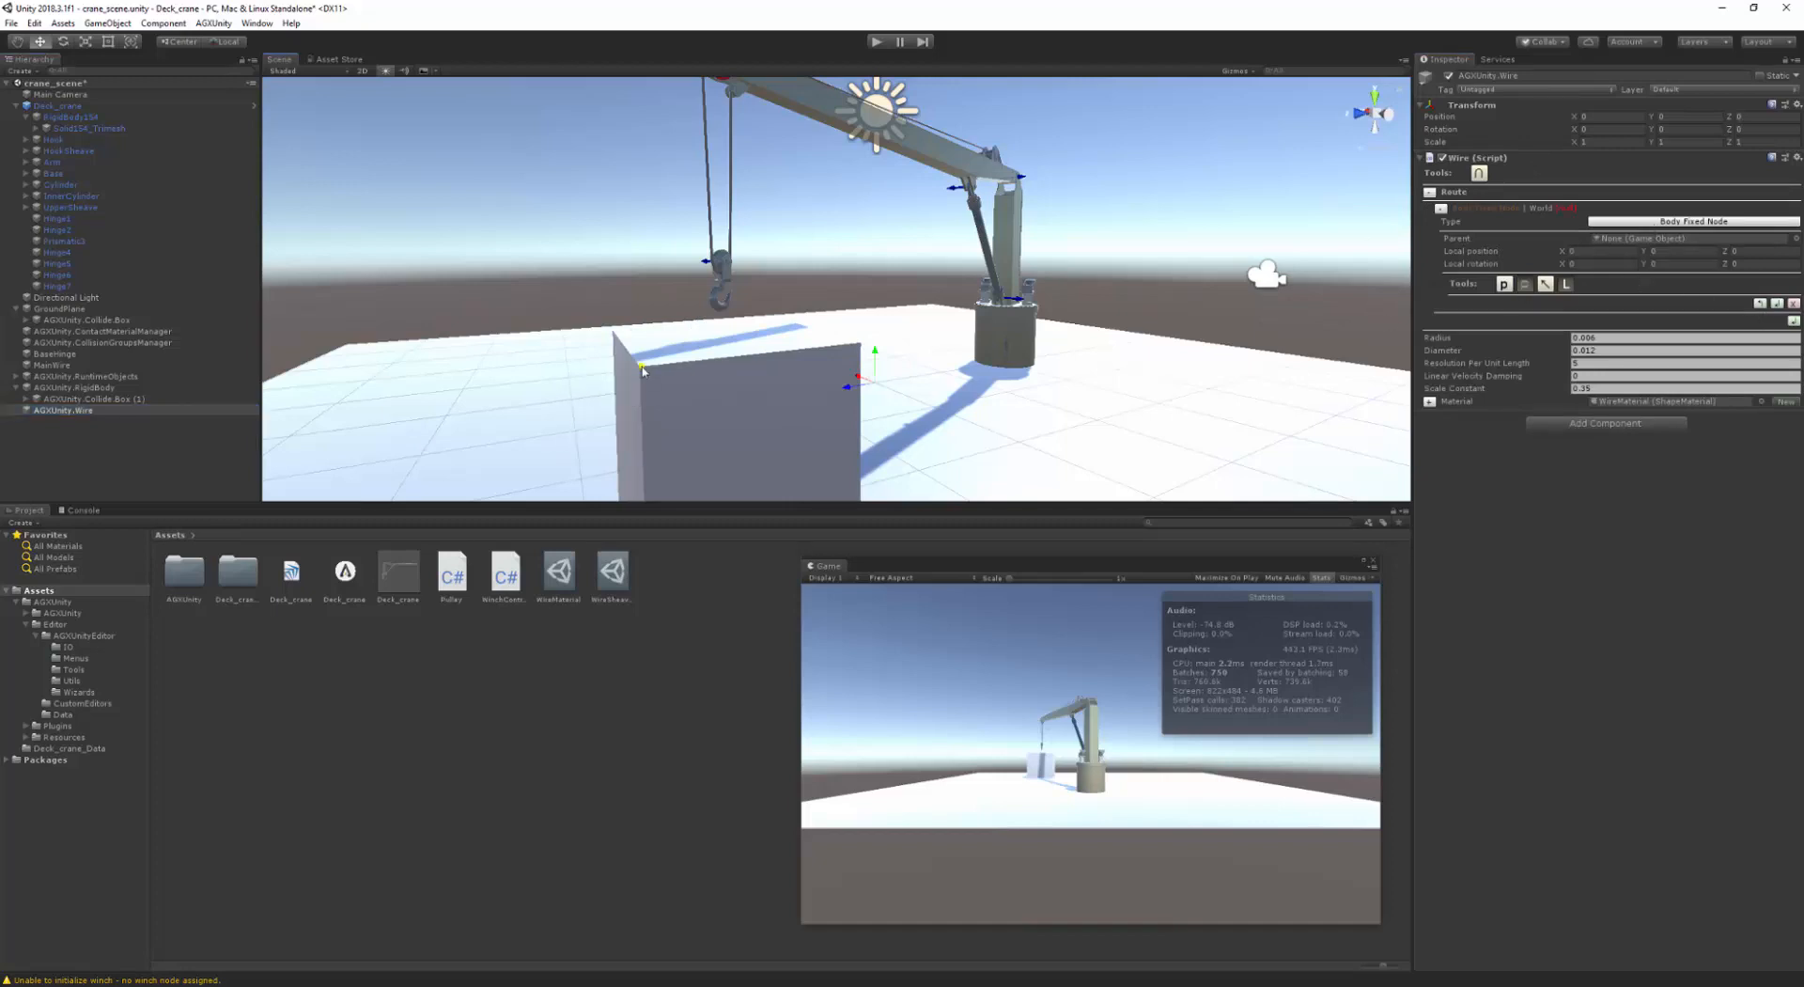
left_click(643, 372)
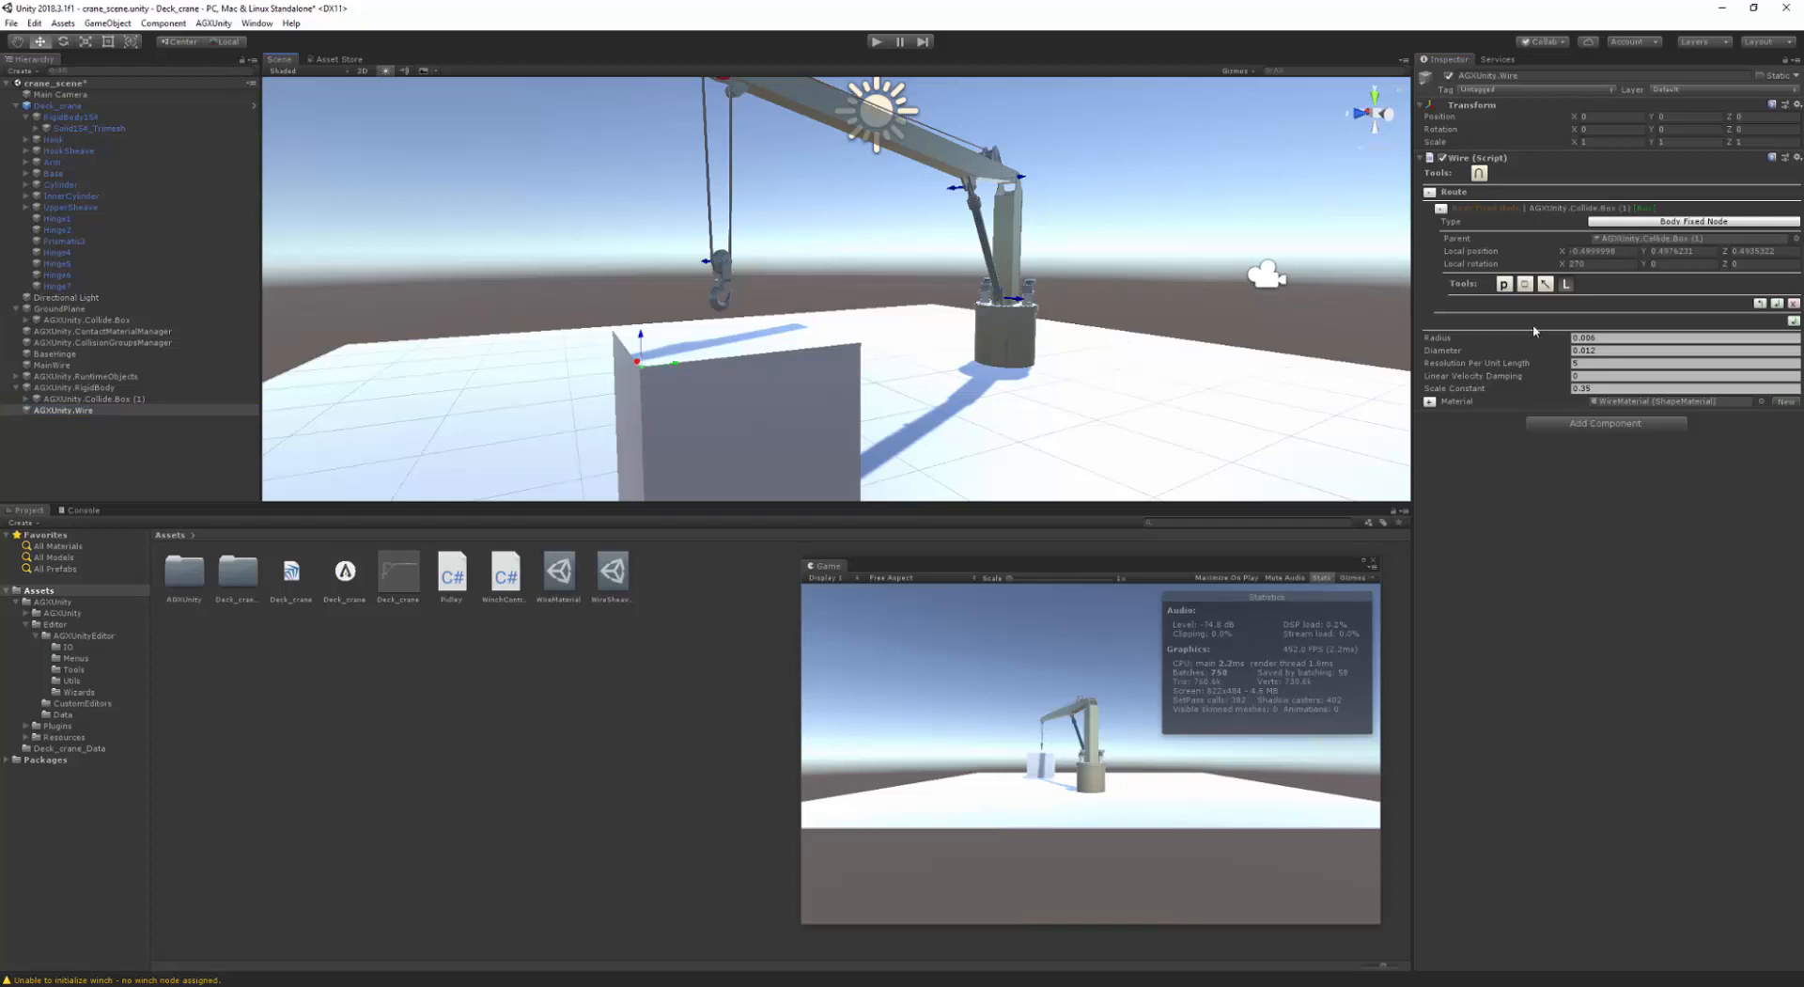
- Add a second Body Fixed Node to the wire's route and attach it to the lower part of the crane hook
left_click(1795, 321)
left_click(1692, 238)
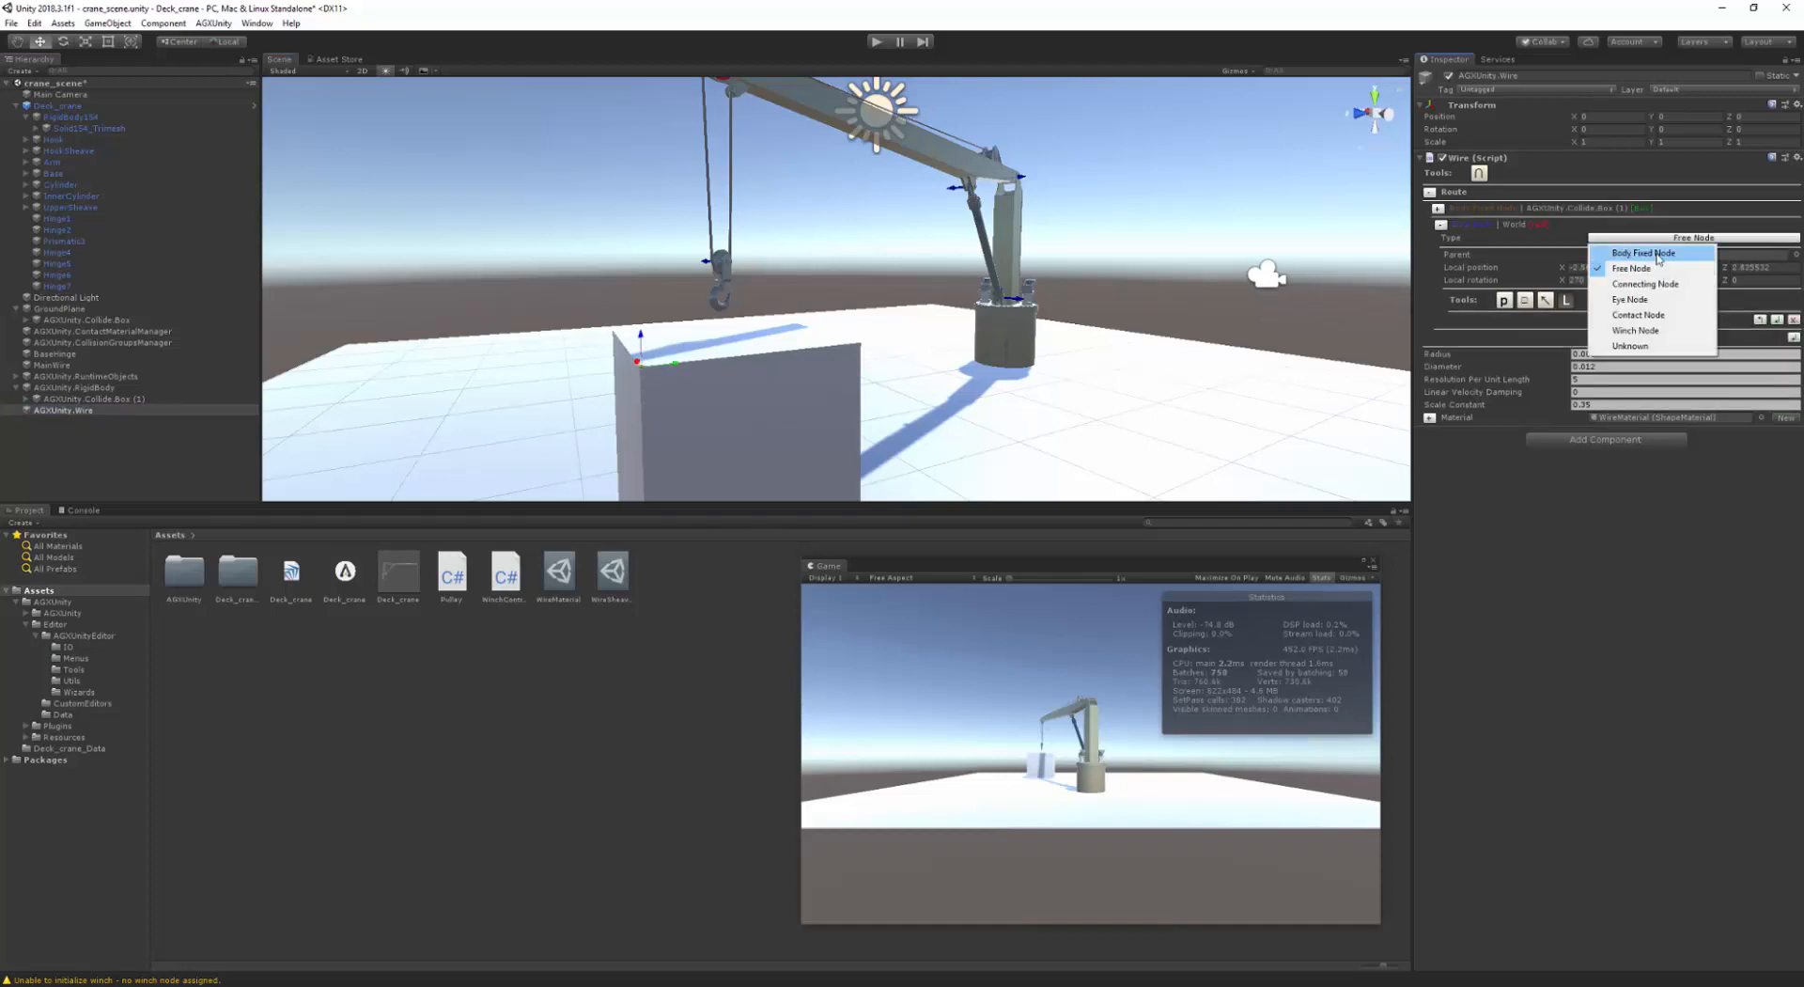
left_click(1682, 250)
scroll(704, 346, "up", 2)
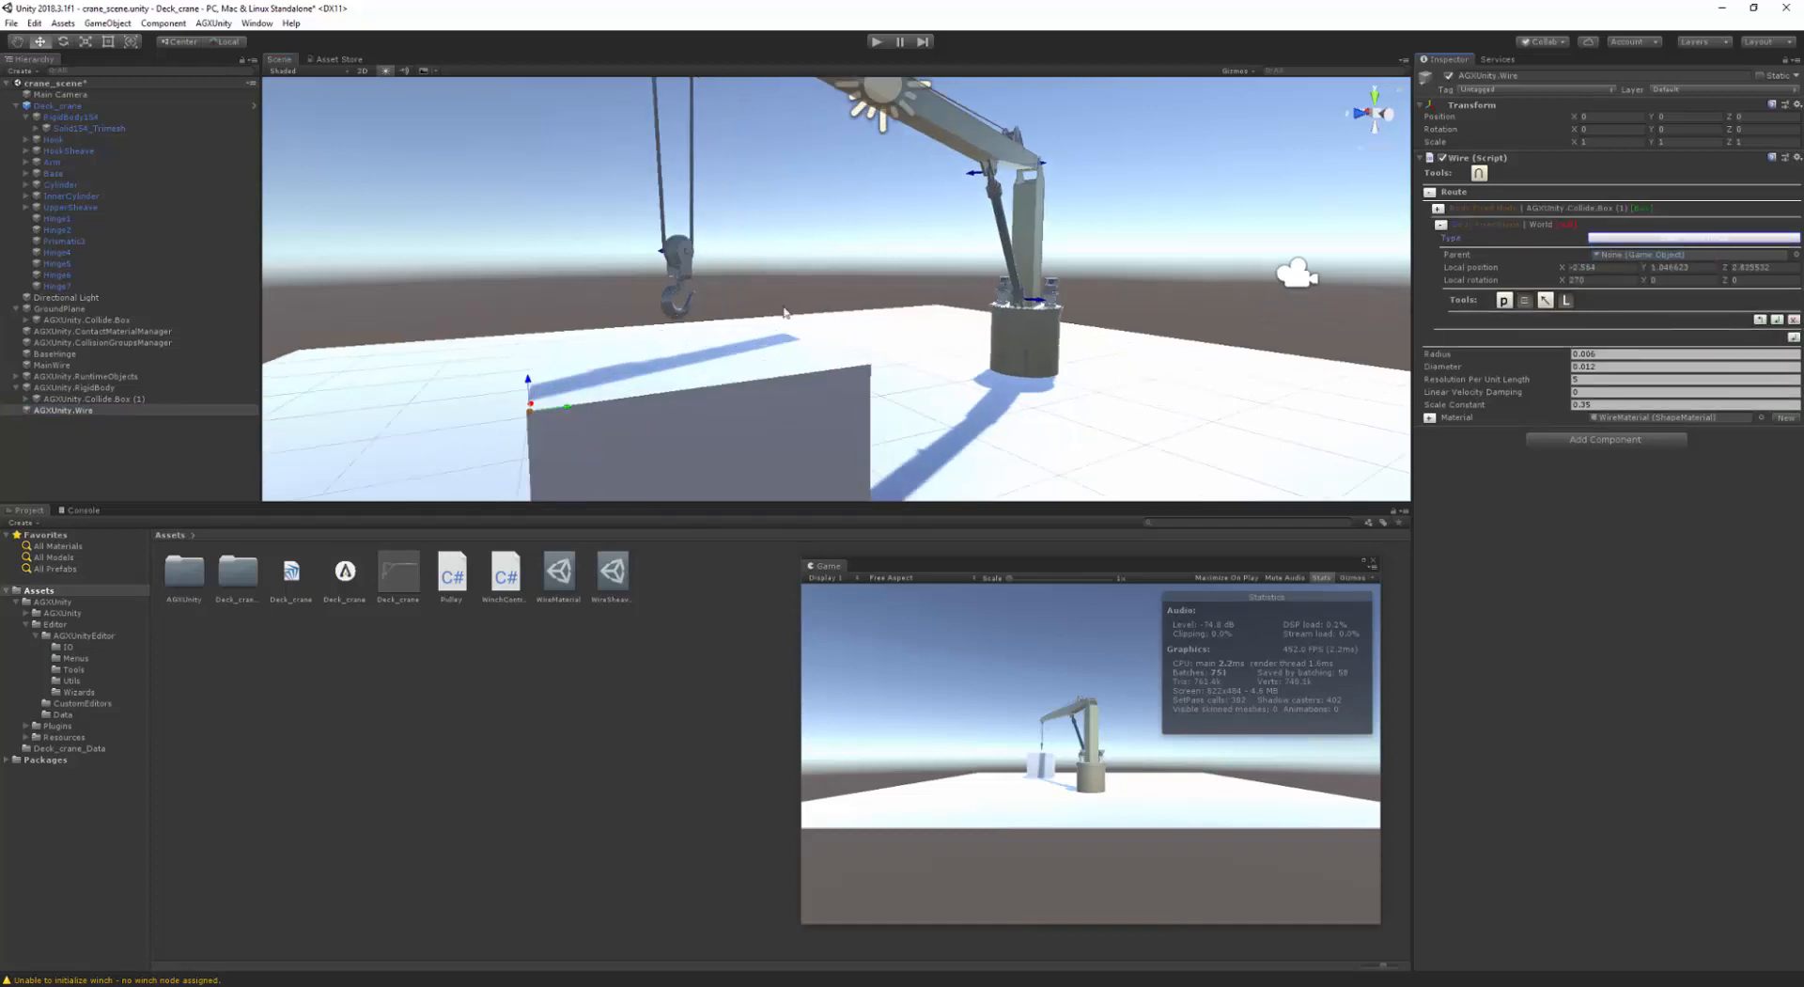
left_click(675, 317)
left_click(678, 319)
left_click(670, 344)
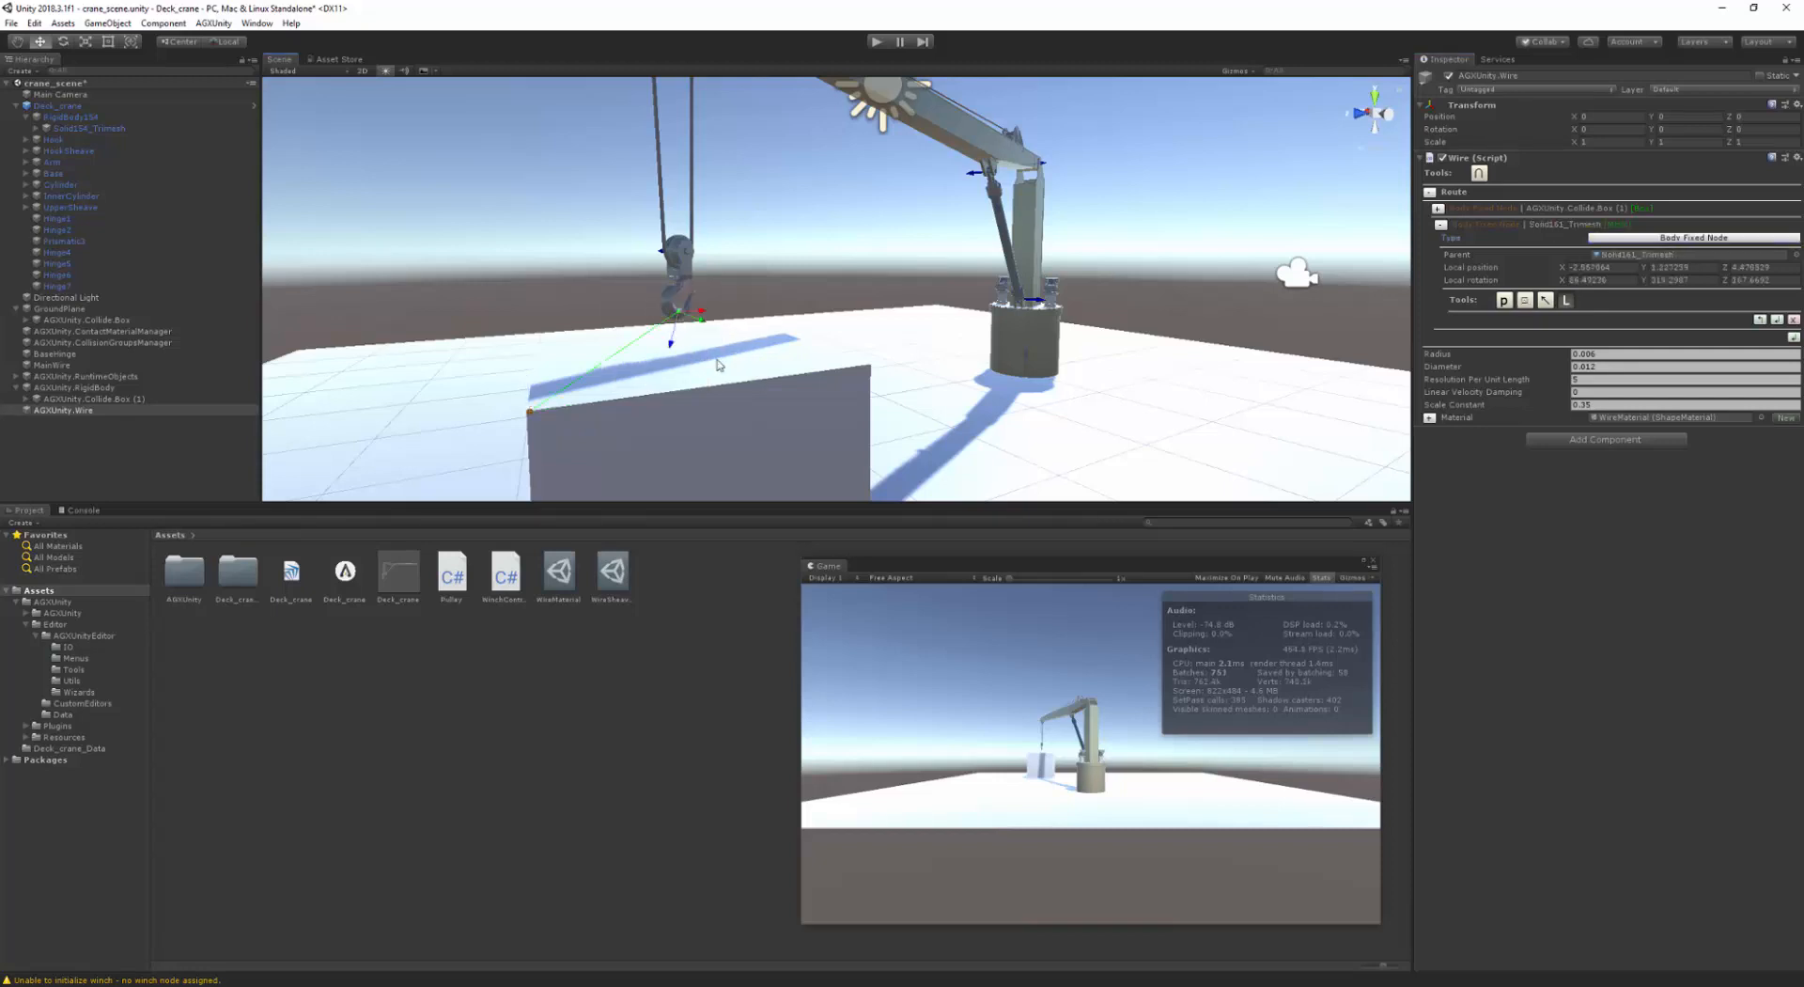
- Add a Wire Renderer component to the new box-to-hook wire
left_click(1597, 443)
type("Wire")
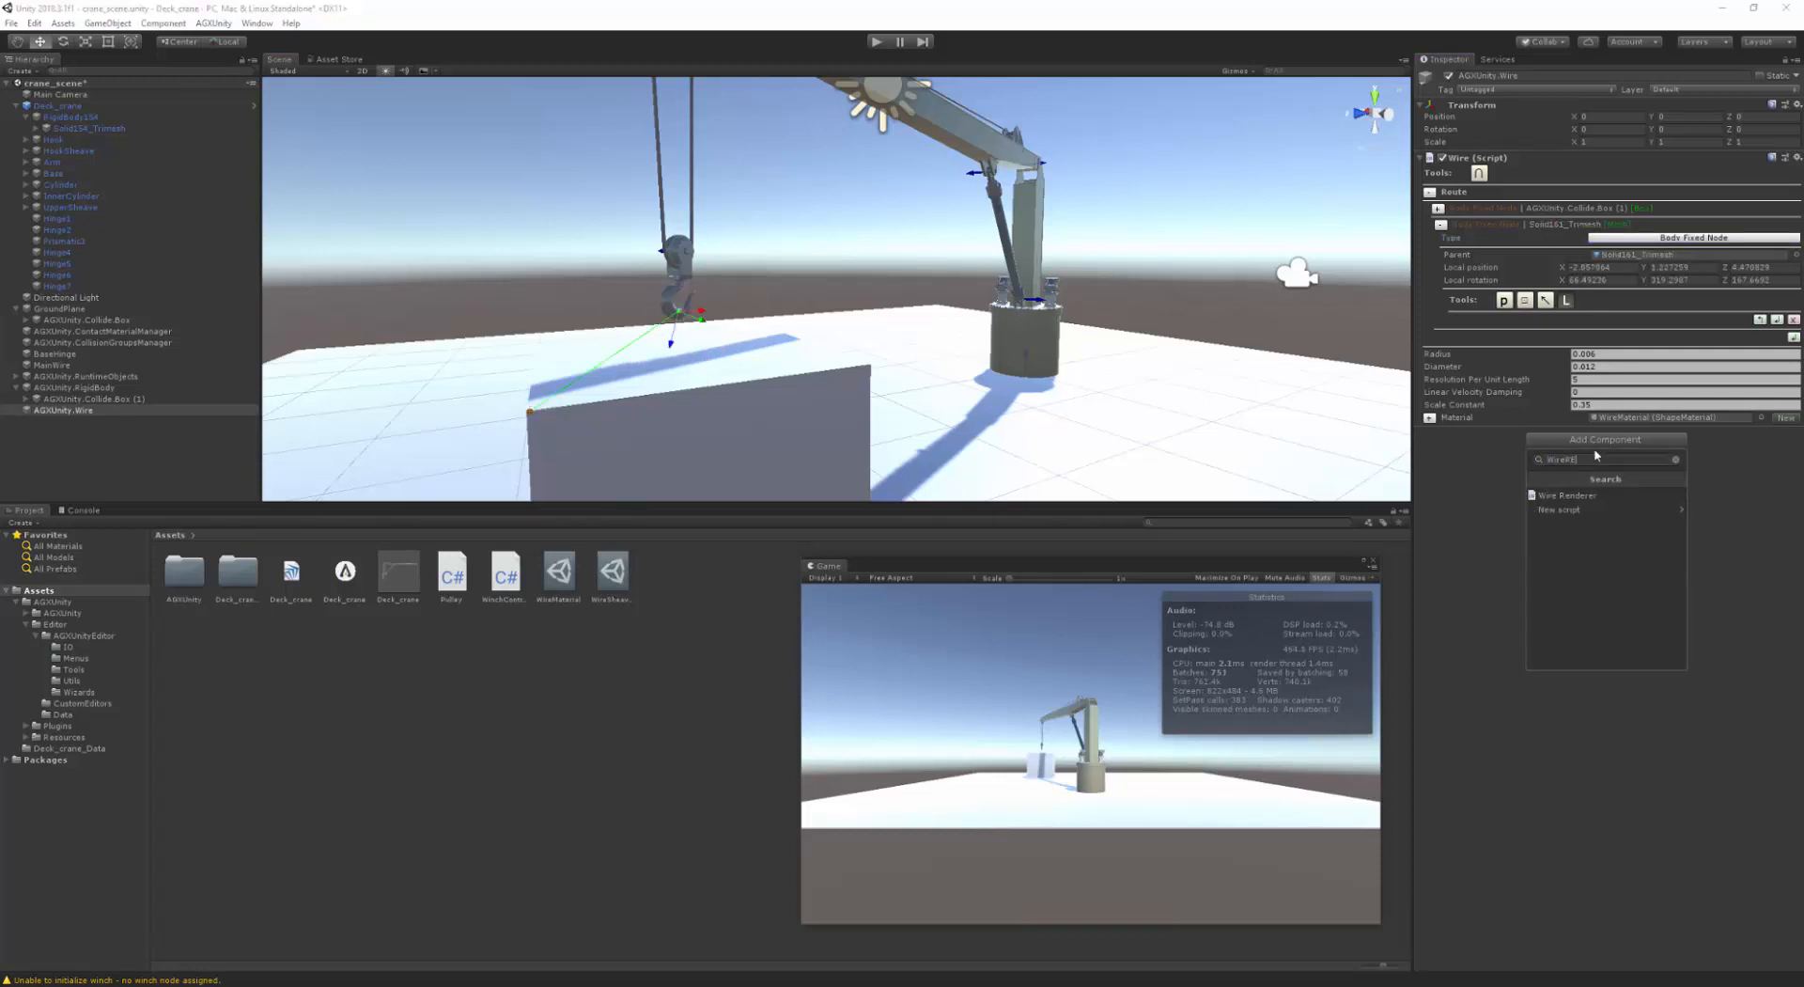
type("RE")
left_click(1577, 494)
- Duplicate the box-to-hook wire three times
left_click(74, 413)
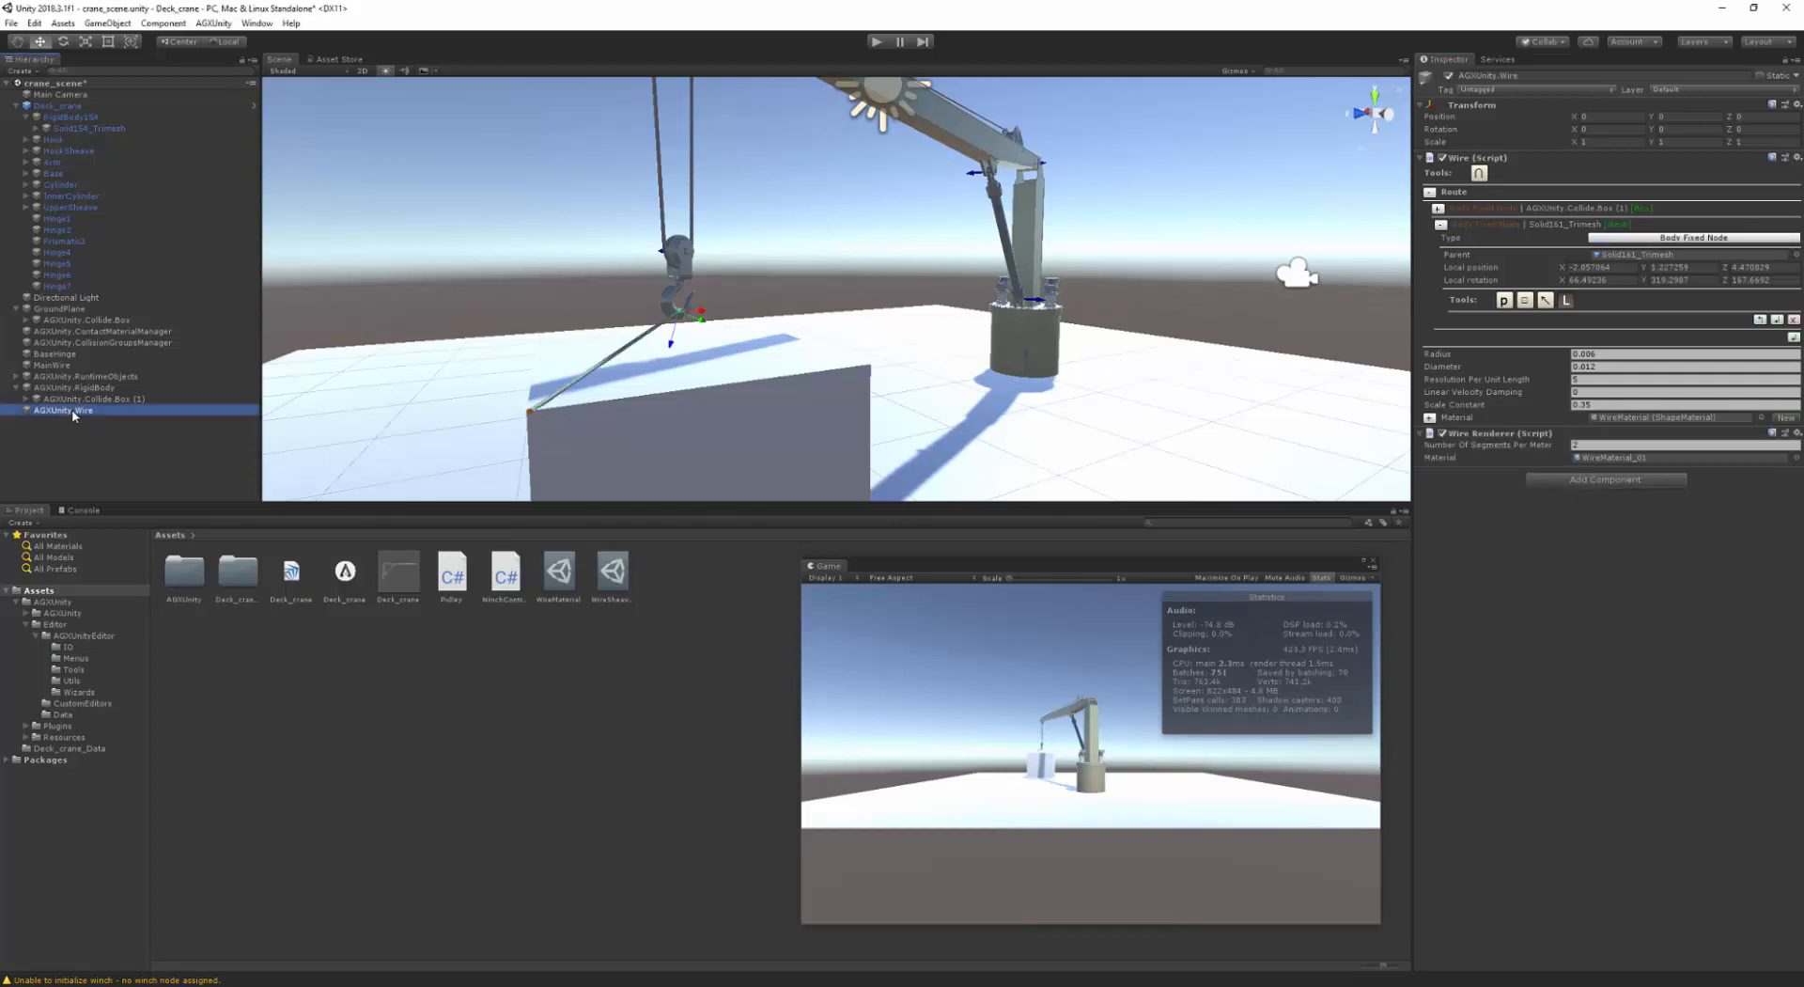
key("ctrl+d")
key("ctrl+d")
key("ctrl+d")
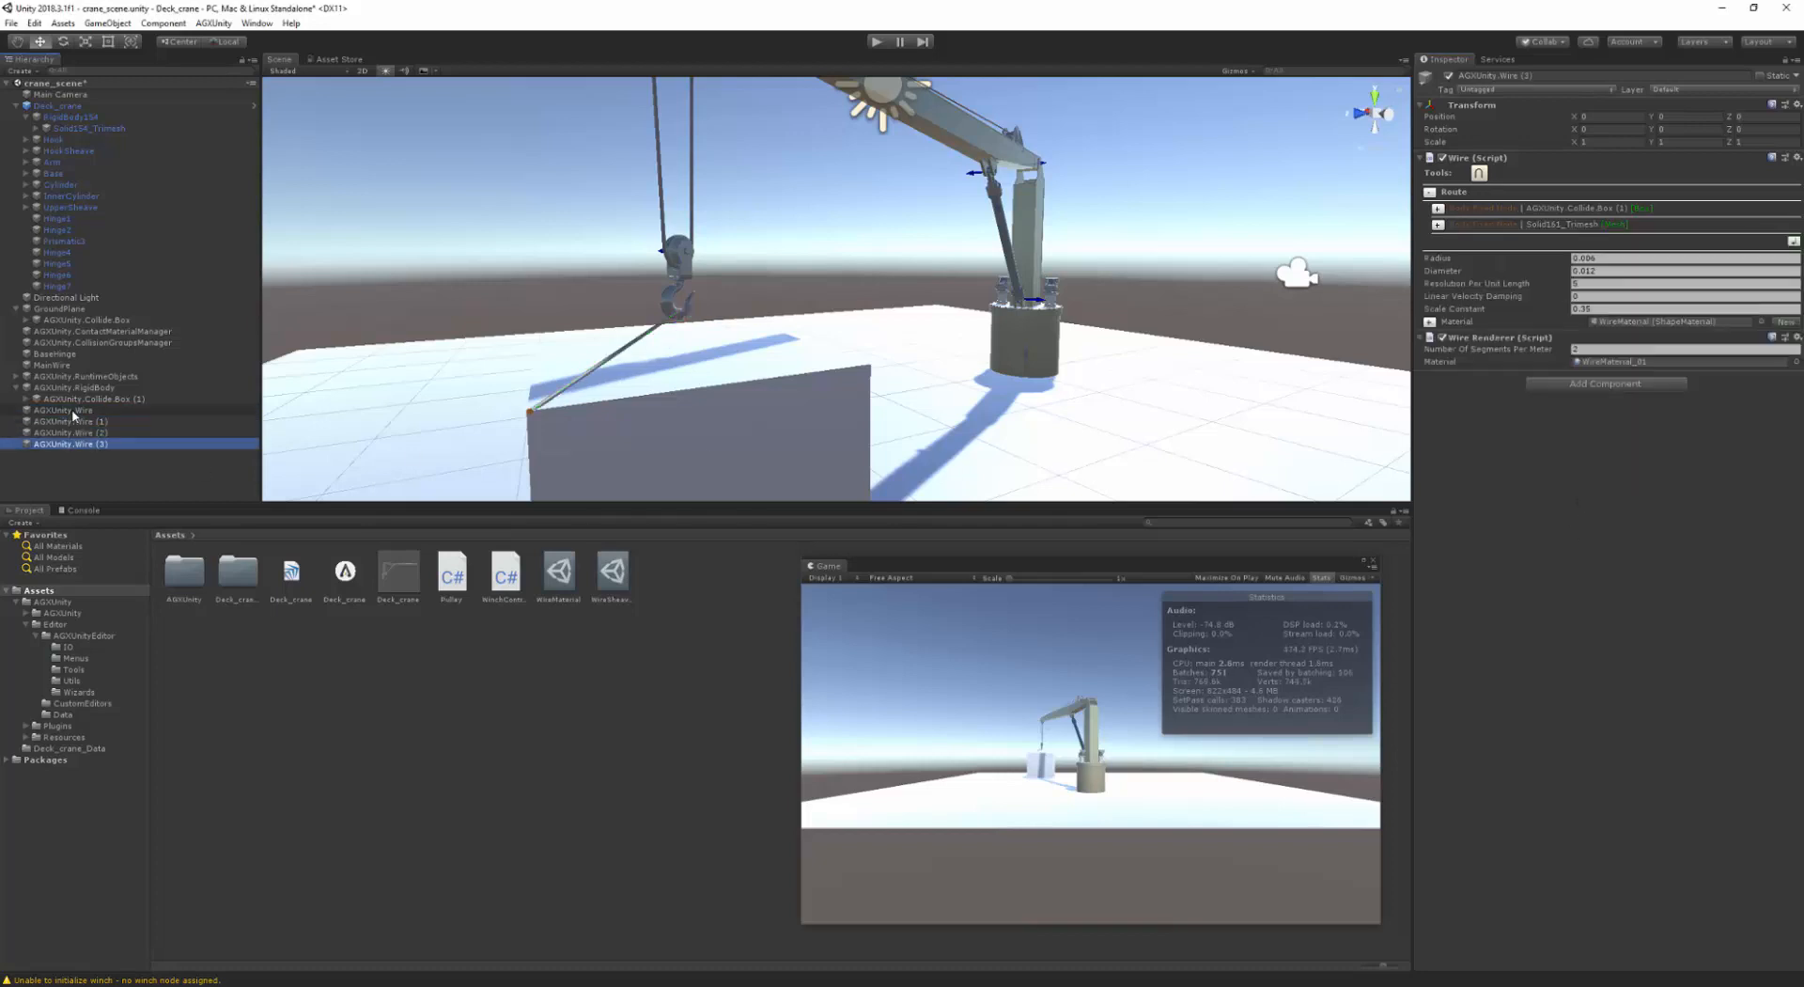
- Move the box-side node of AGXUnity.Wire (1) to a second top corner of the box
left_click(78, 422)
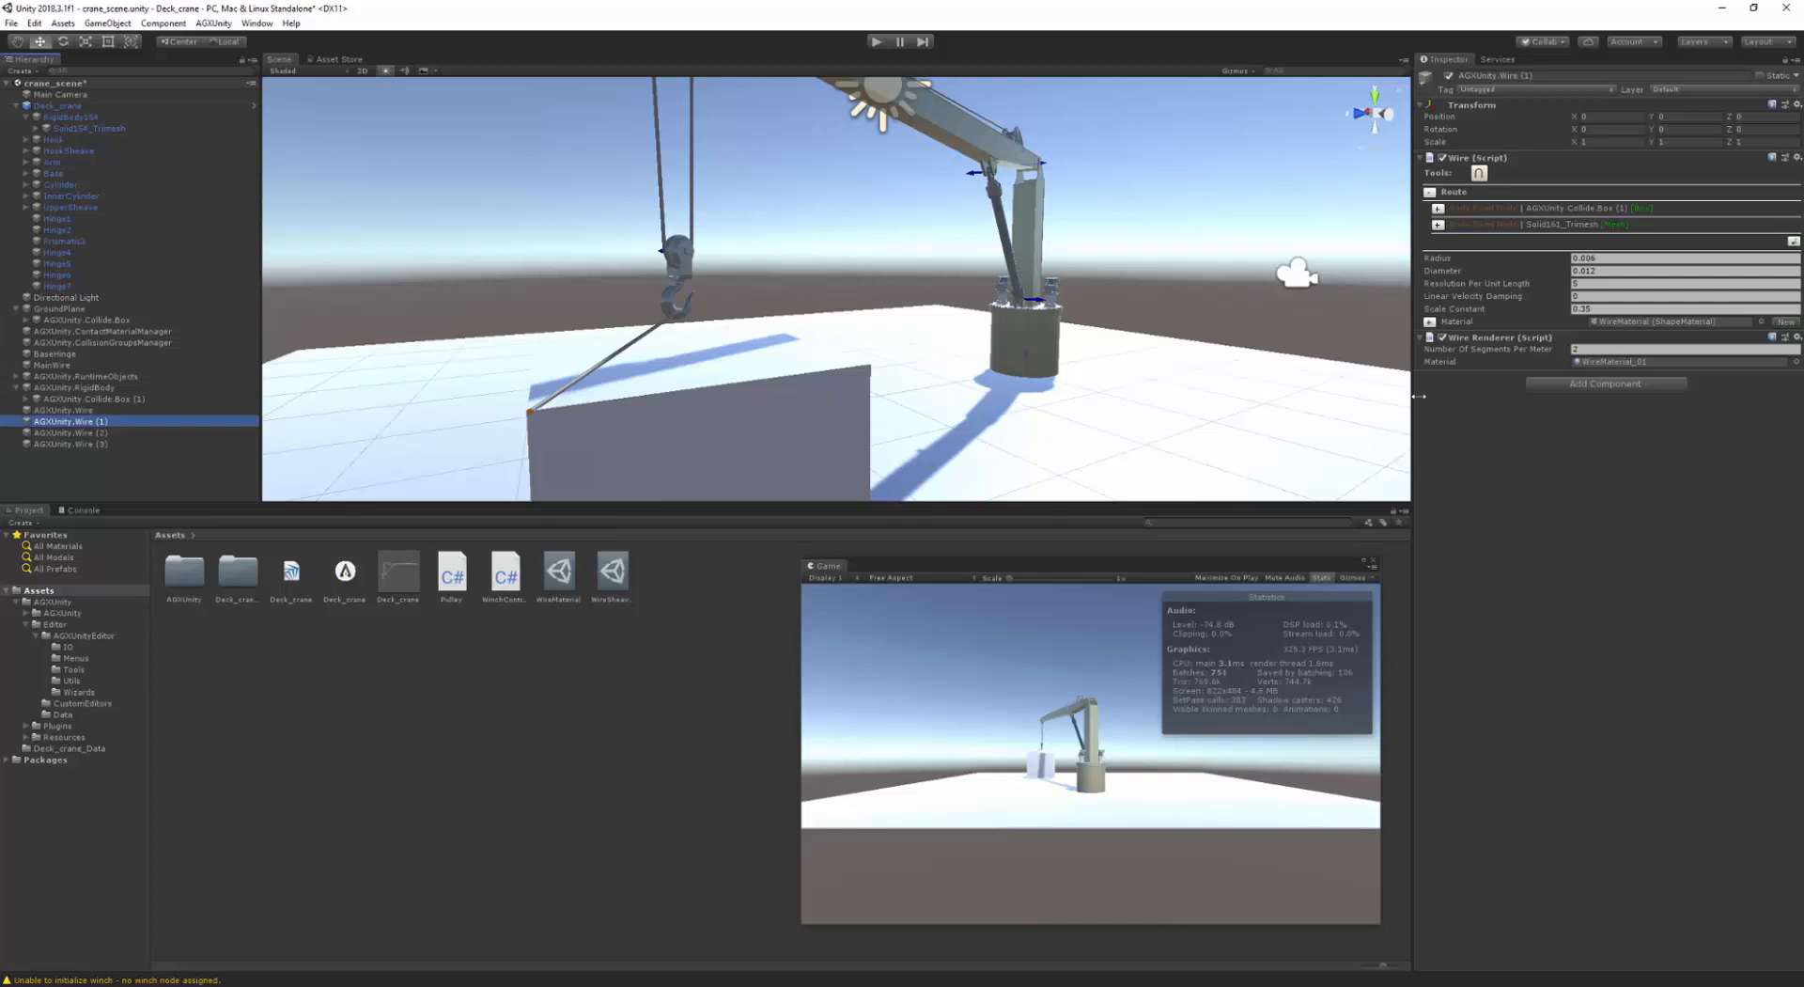
left_click(1598, 208)
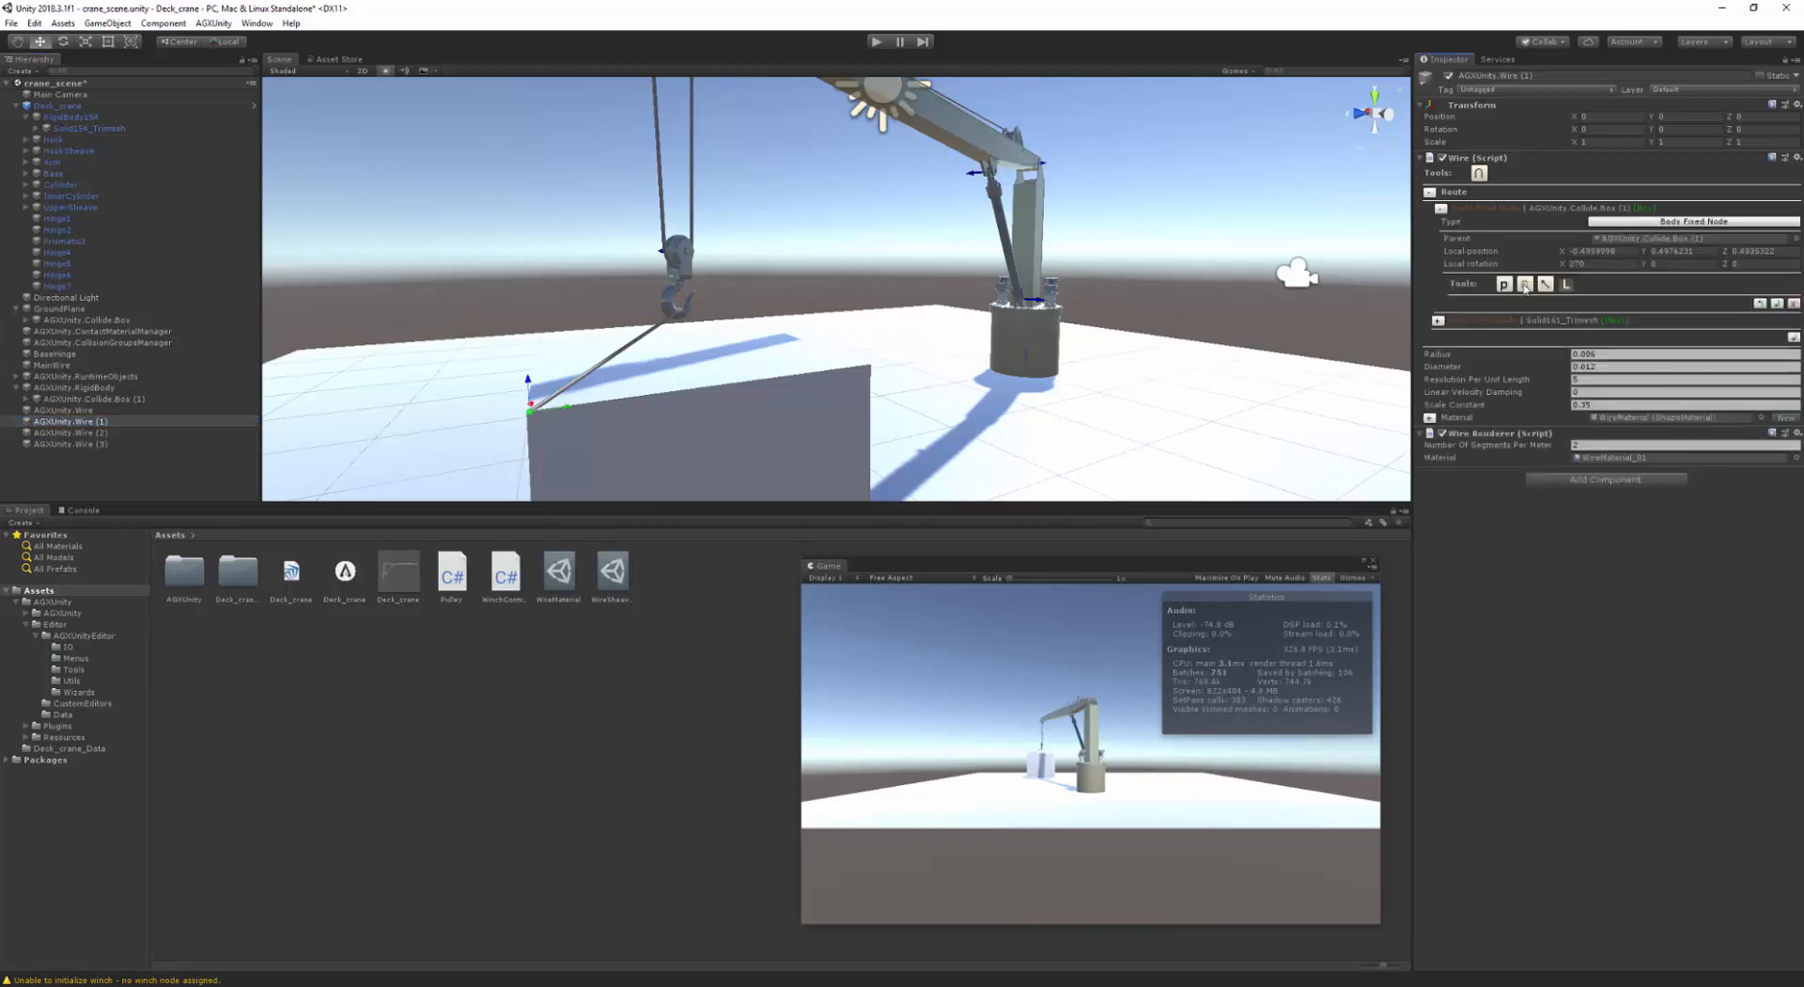
left_click(1525, 285)
left_click(866, 368)
left_click(866, 369)
left_click(866, 370)
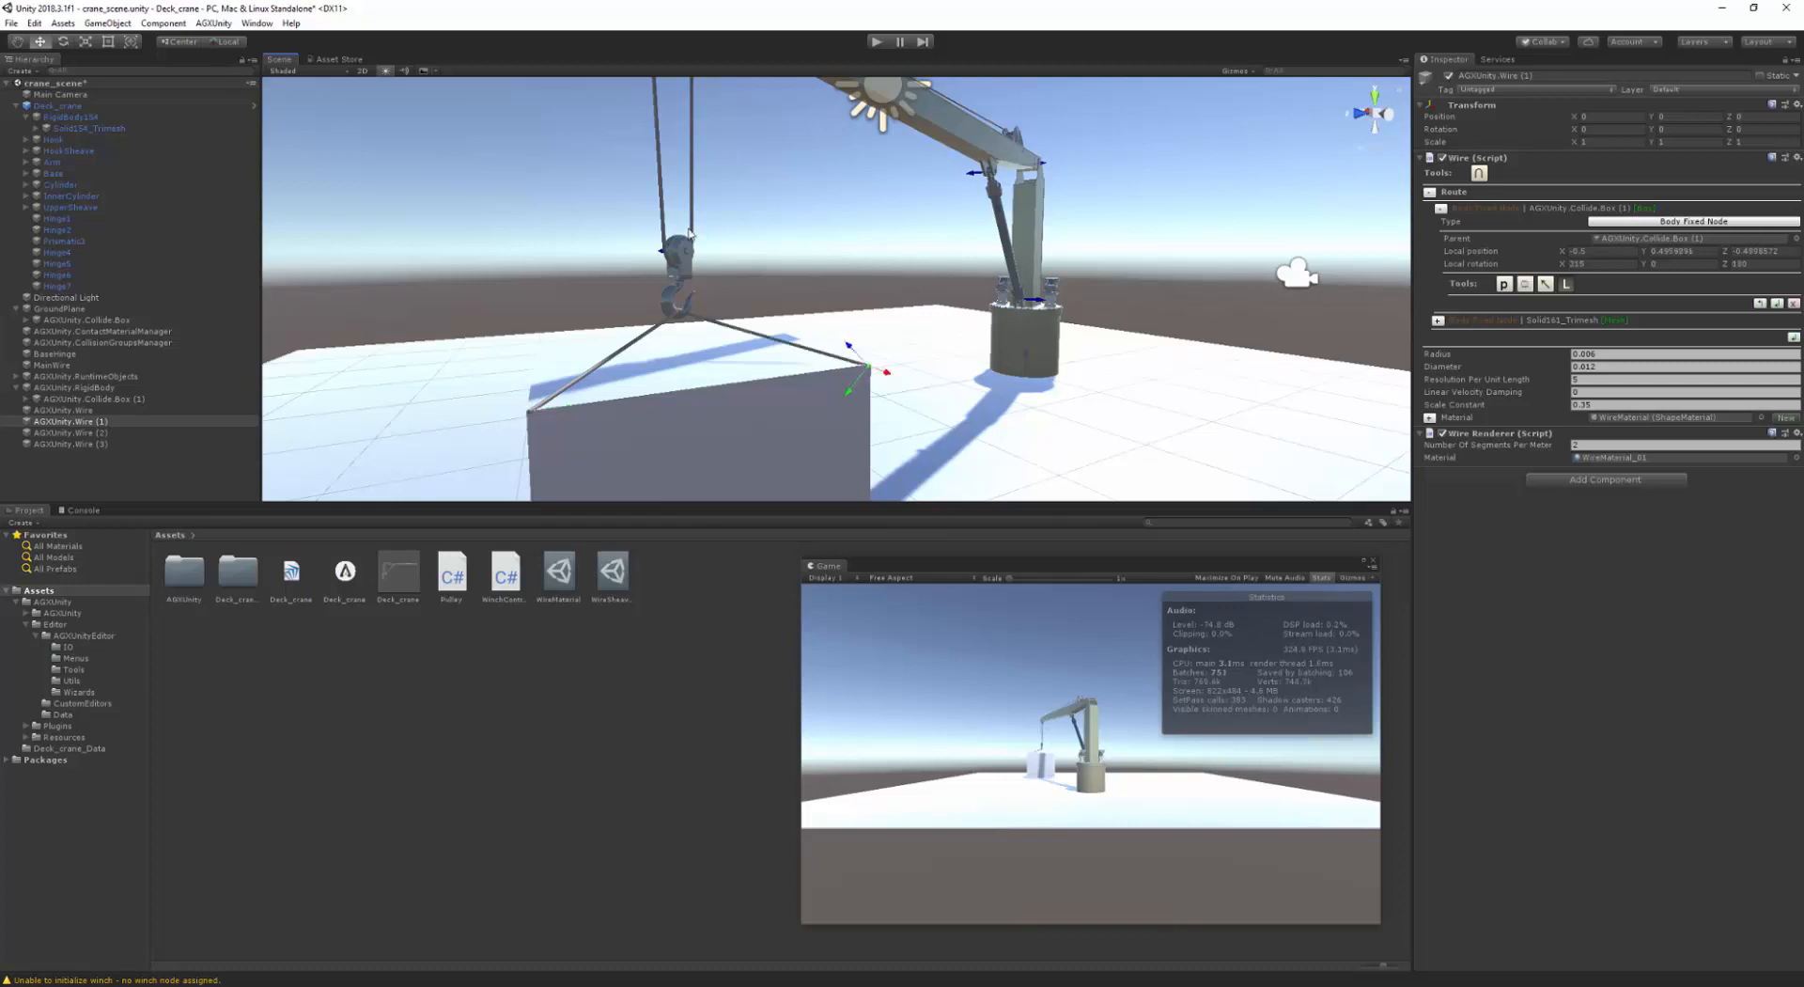
- Move the box-side node of AGXUnity.Wire (2) to a third top corner of the box
middle_click_drag(914, 400, 882, 391)
left_click_drag(883, 391, 797, 362, "alt")
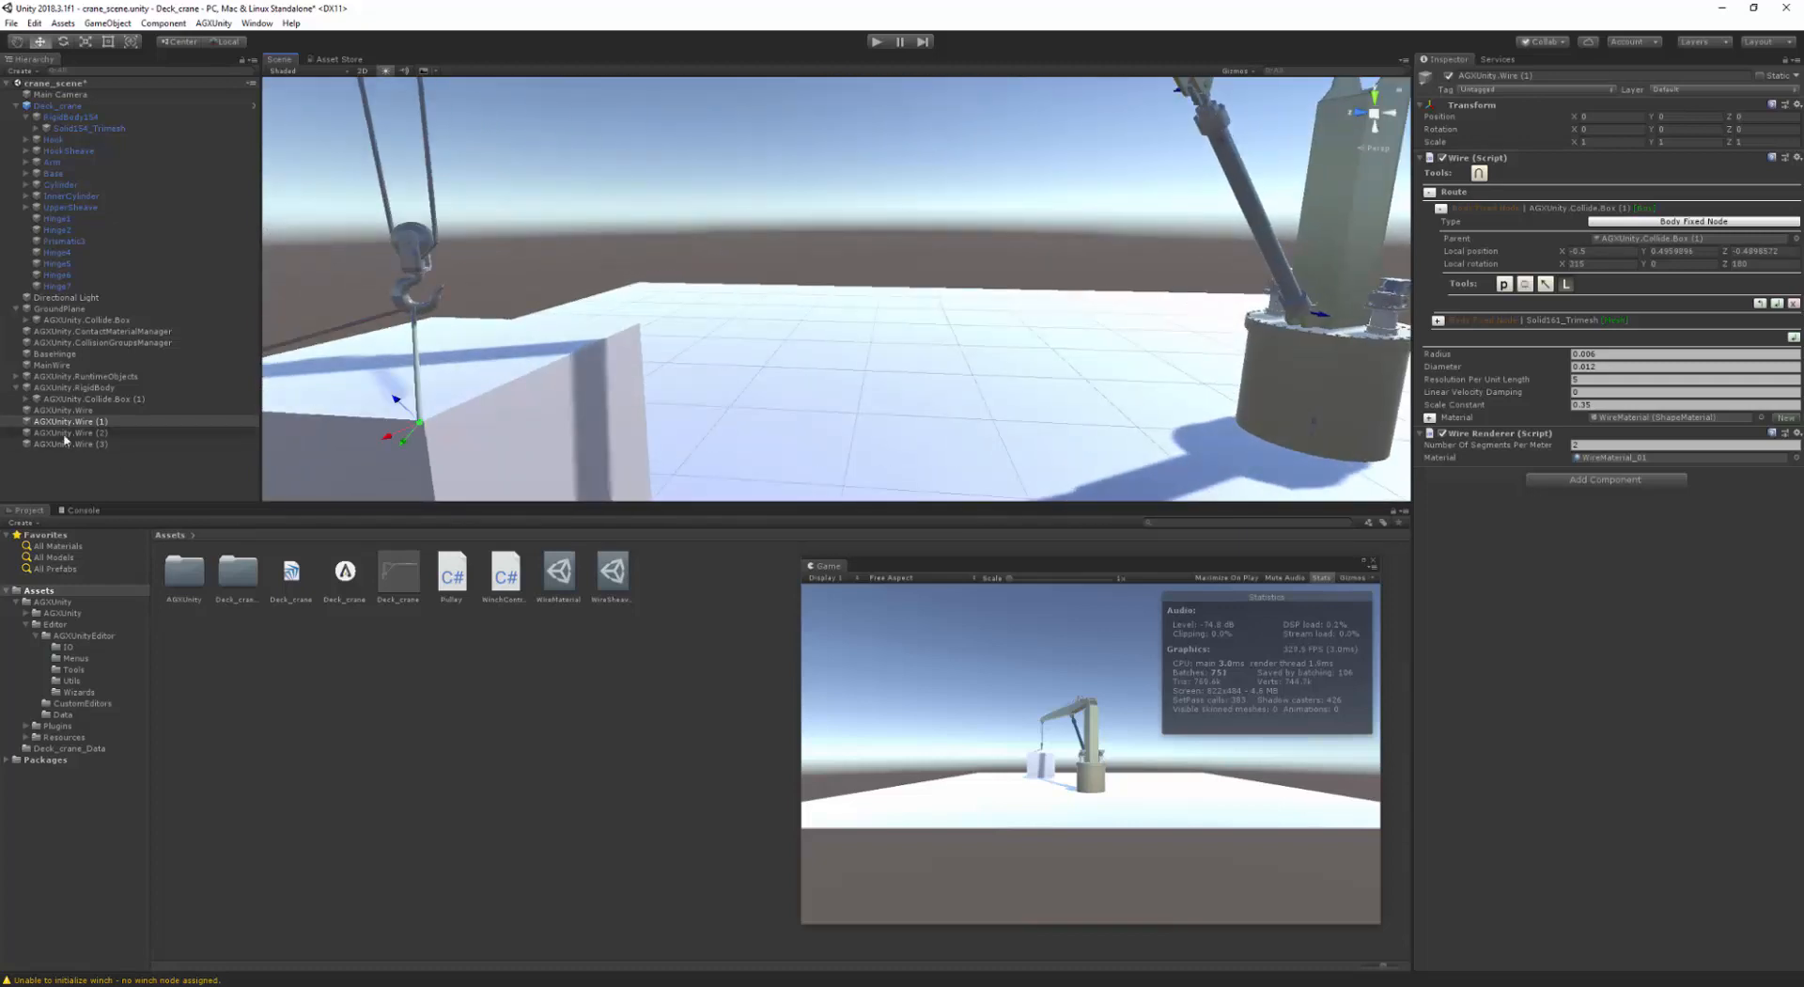
left_click(65, 433)
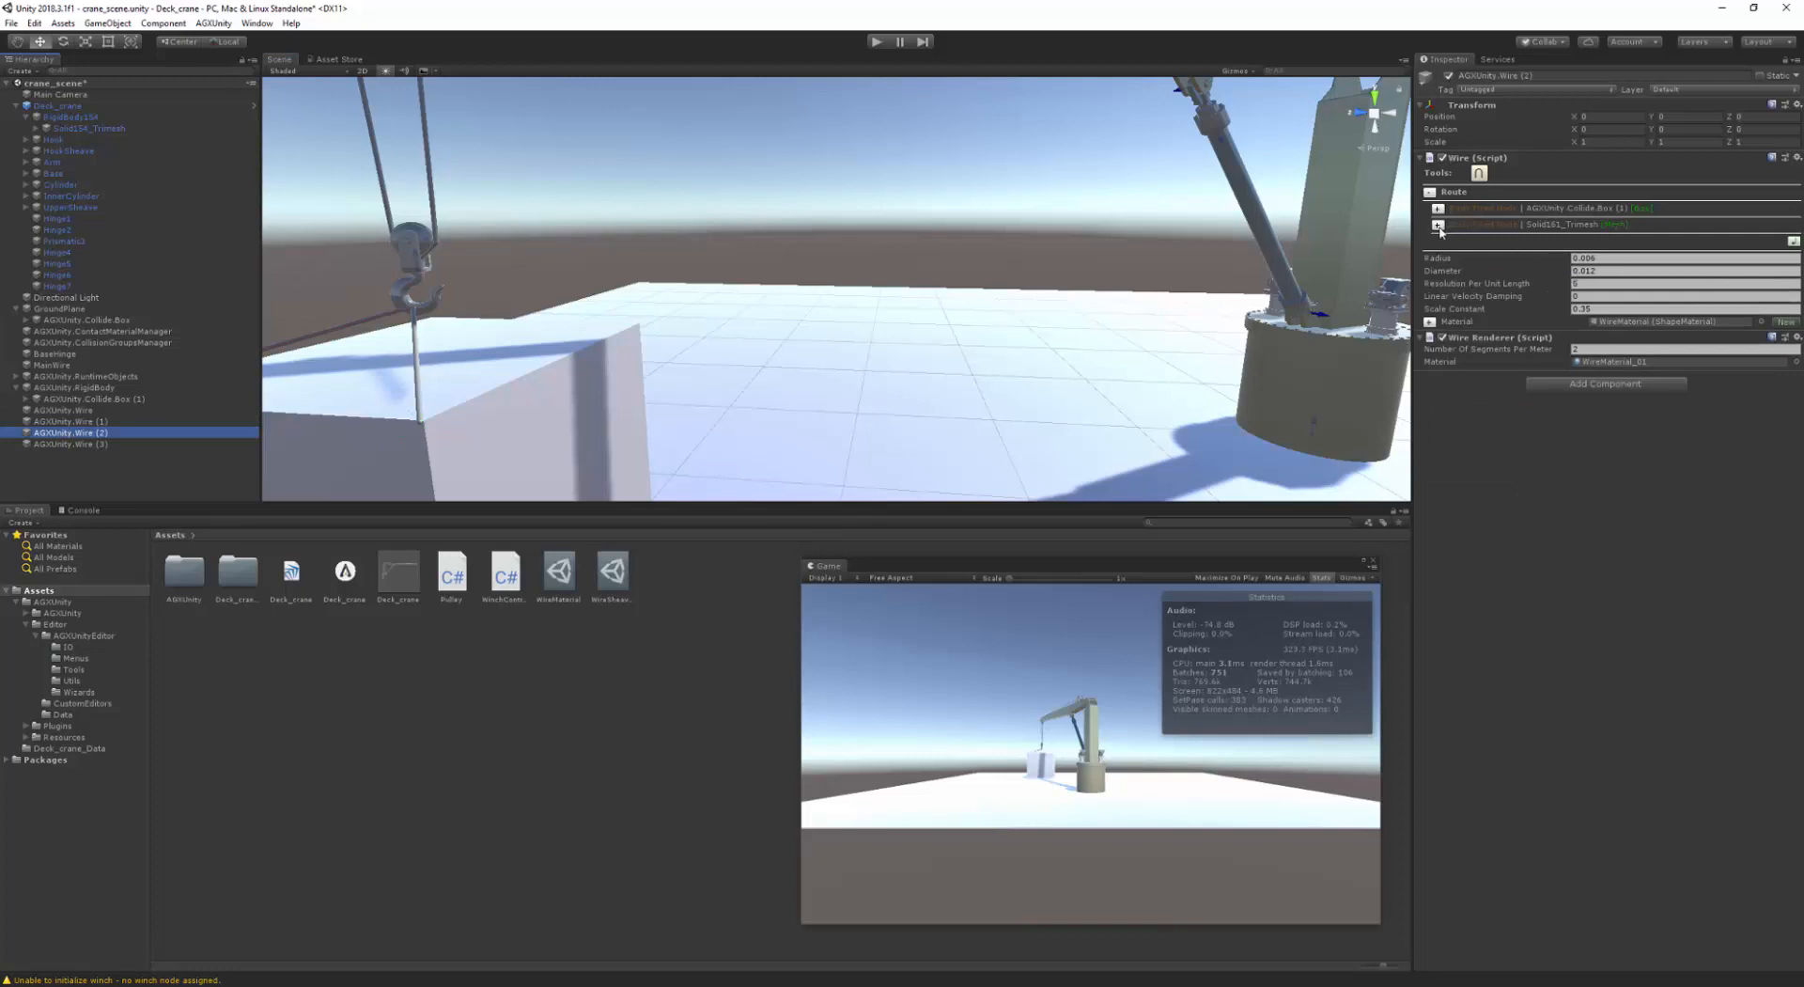
left_click(1439, 209)
left_click(1546, 285)
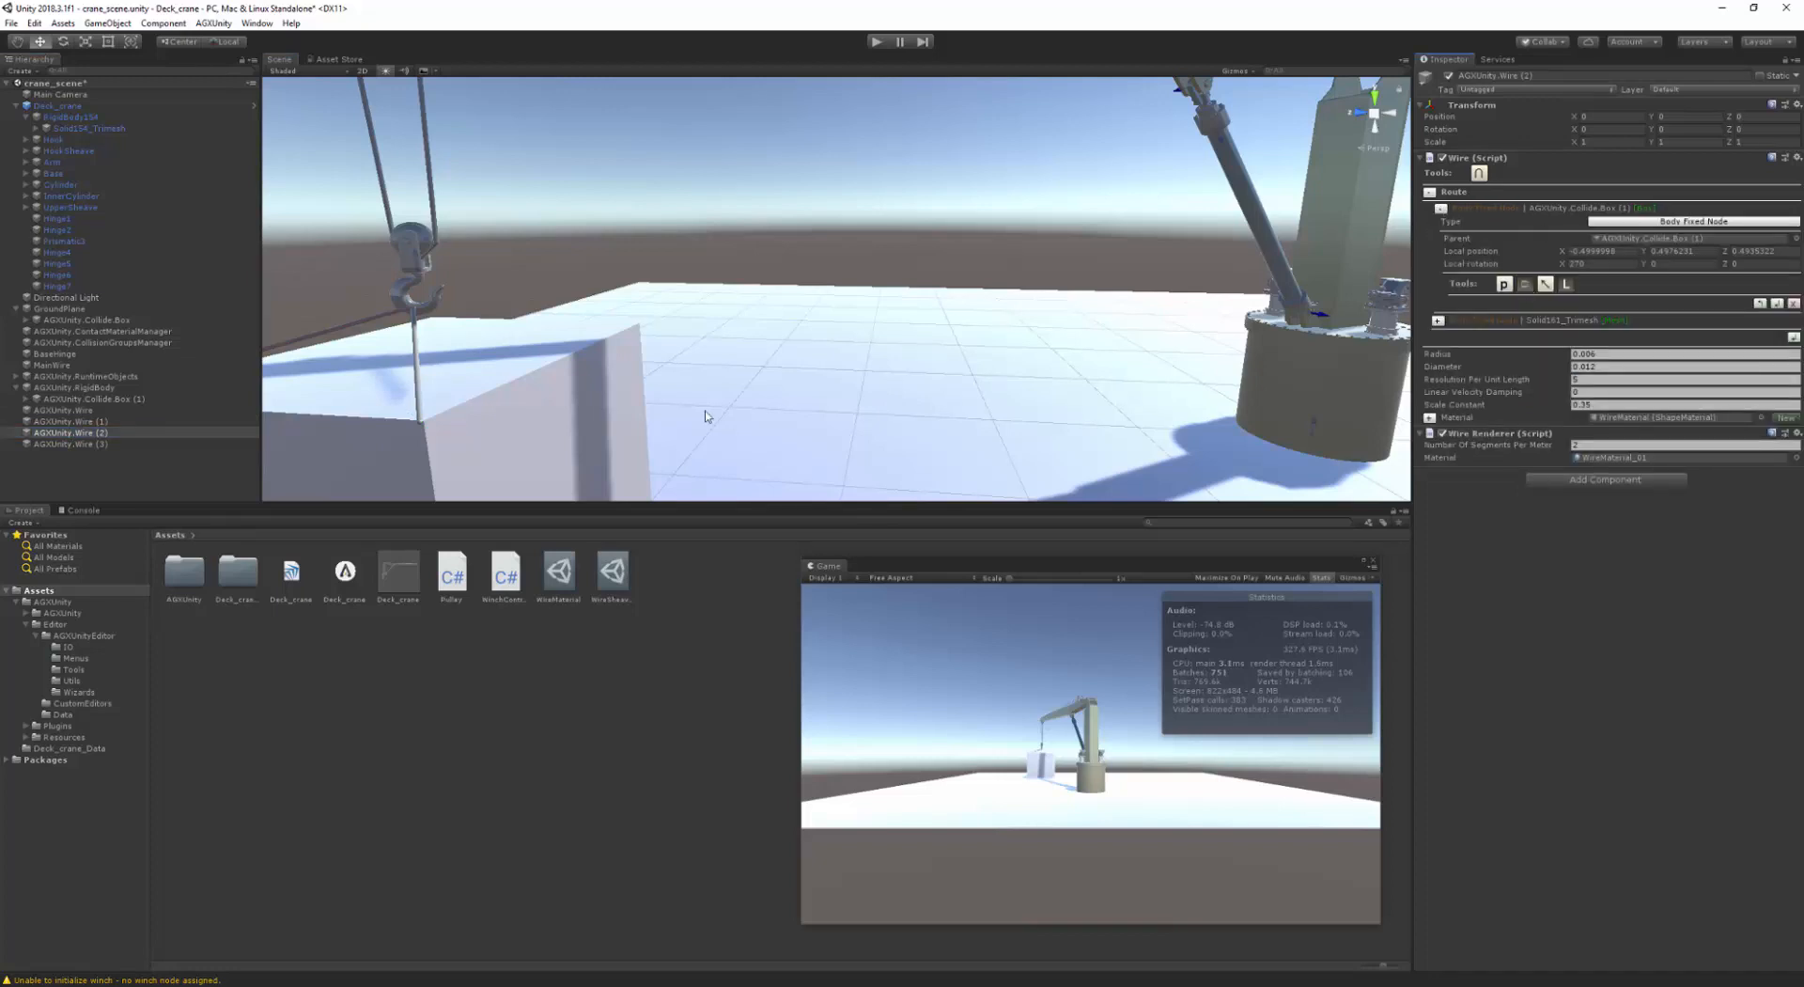
right_click_drag(698, 347, 842, 387)
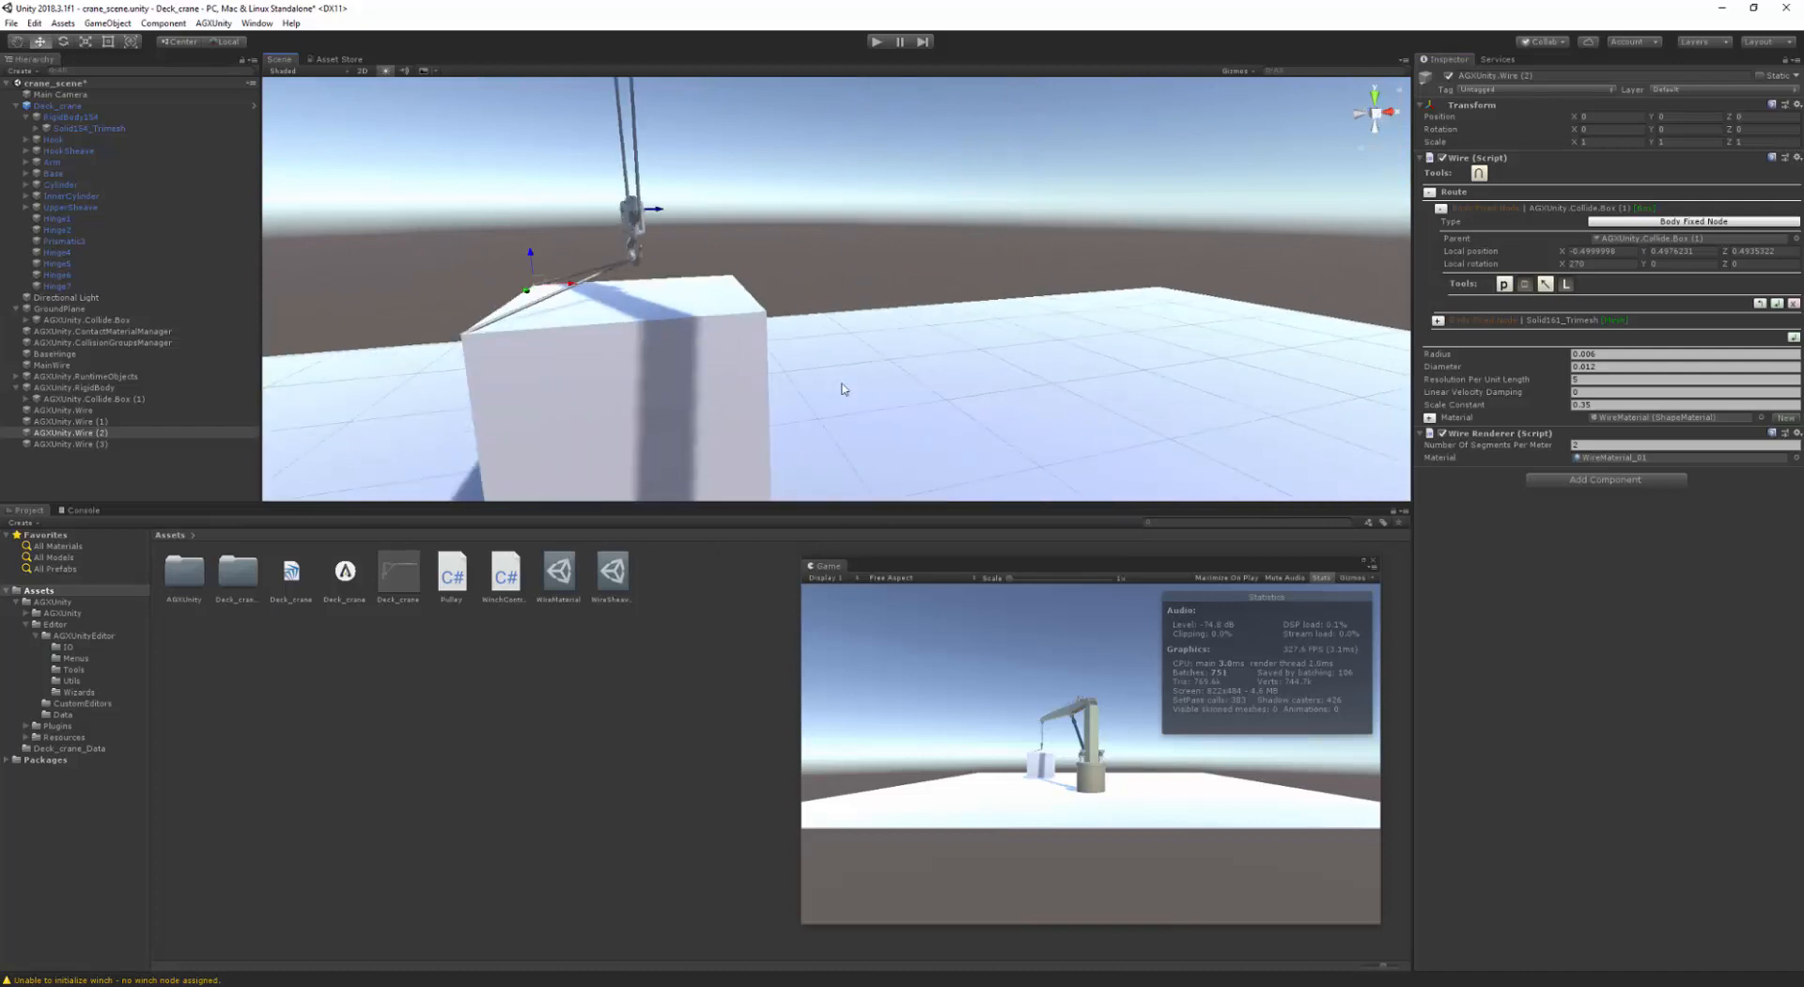
left_click(762, 332)
left_click(769, 346)
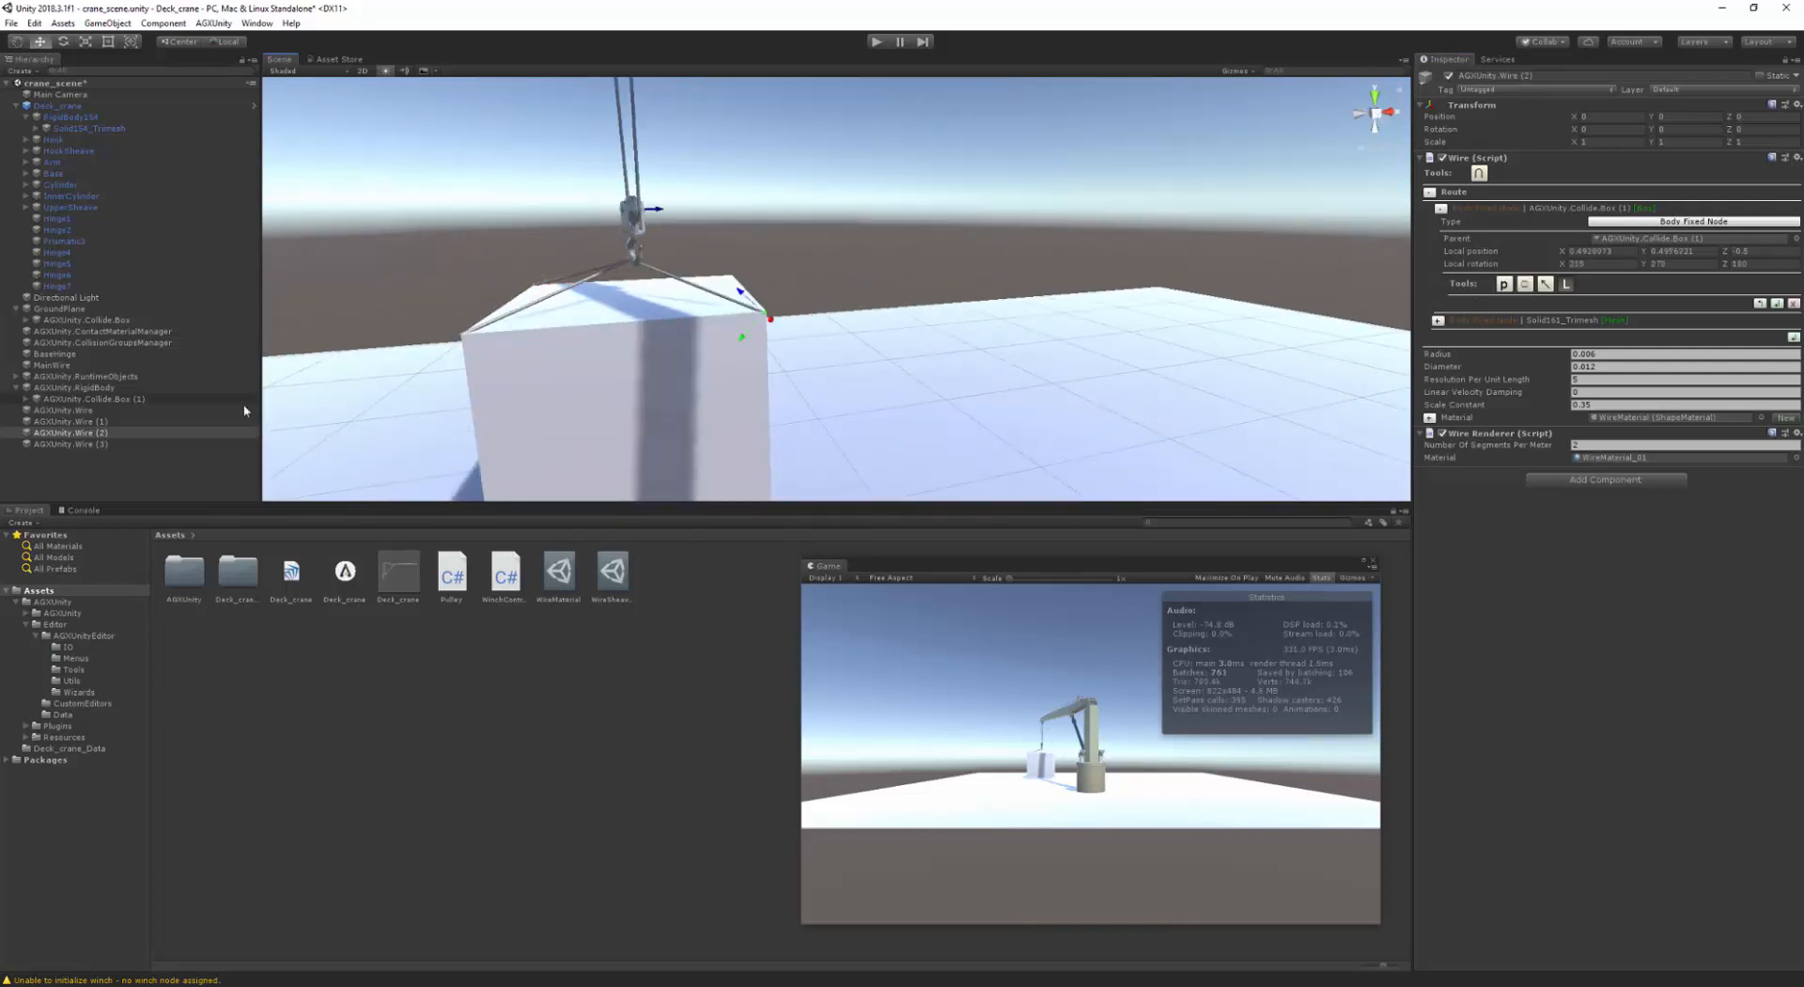
- Move the box-side node of AGXUnity.Wire (3) to the remaining free top corner of the box
left_click(70, 444)
middle_click_drag(863, 341, 722, 363)
right_click_drag(1034, 364, 761, 370)
middle_click_drag(761, 370, 1172, 354)
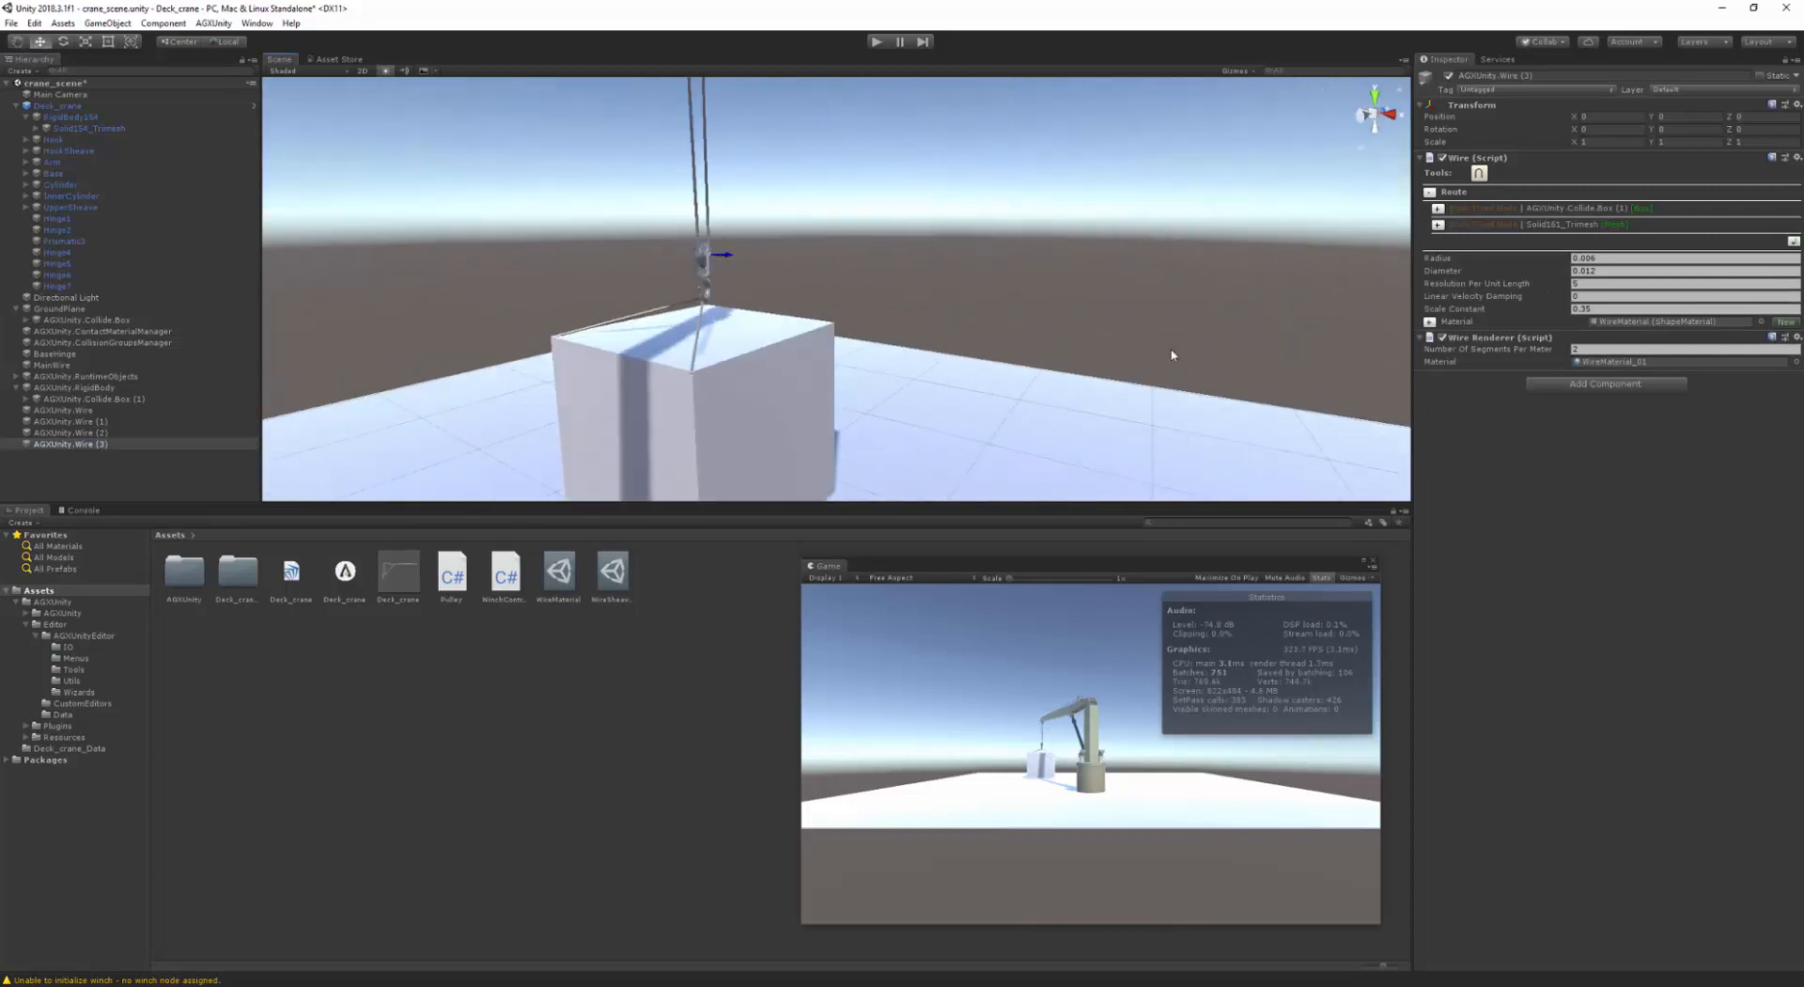
middle_click_drag(965, 353, 691, 364)
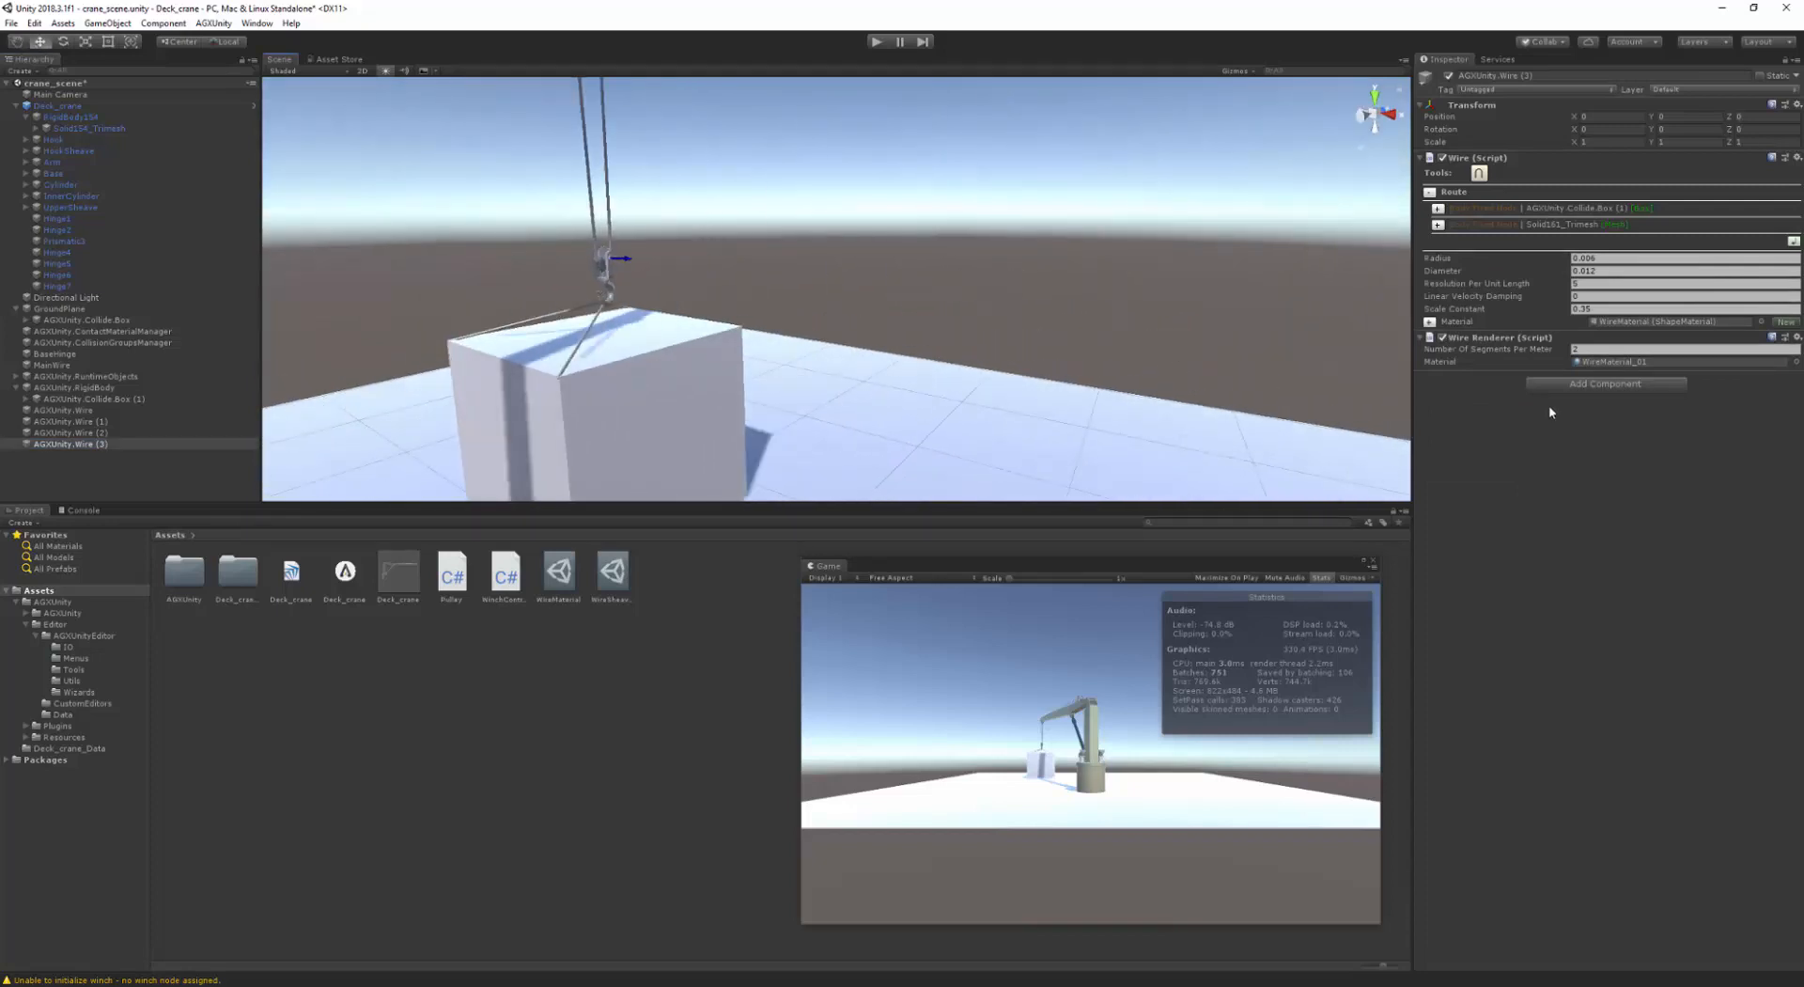
left_click(1440, 209)
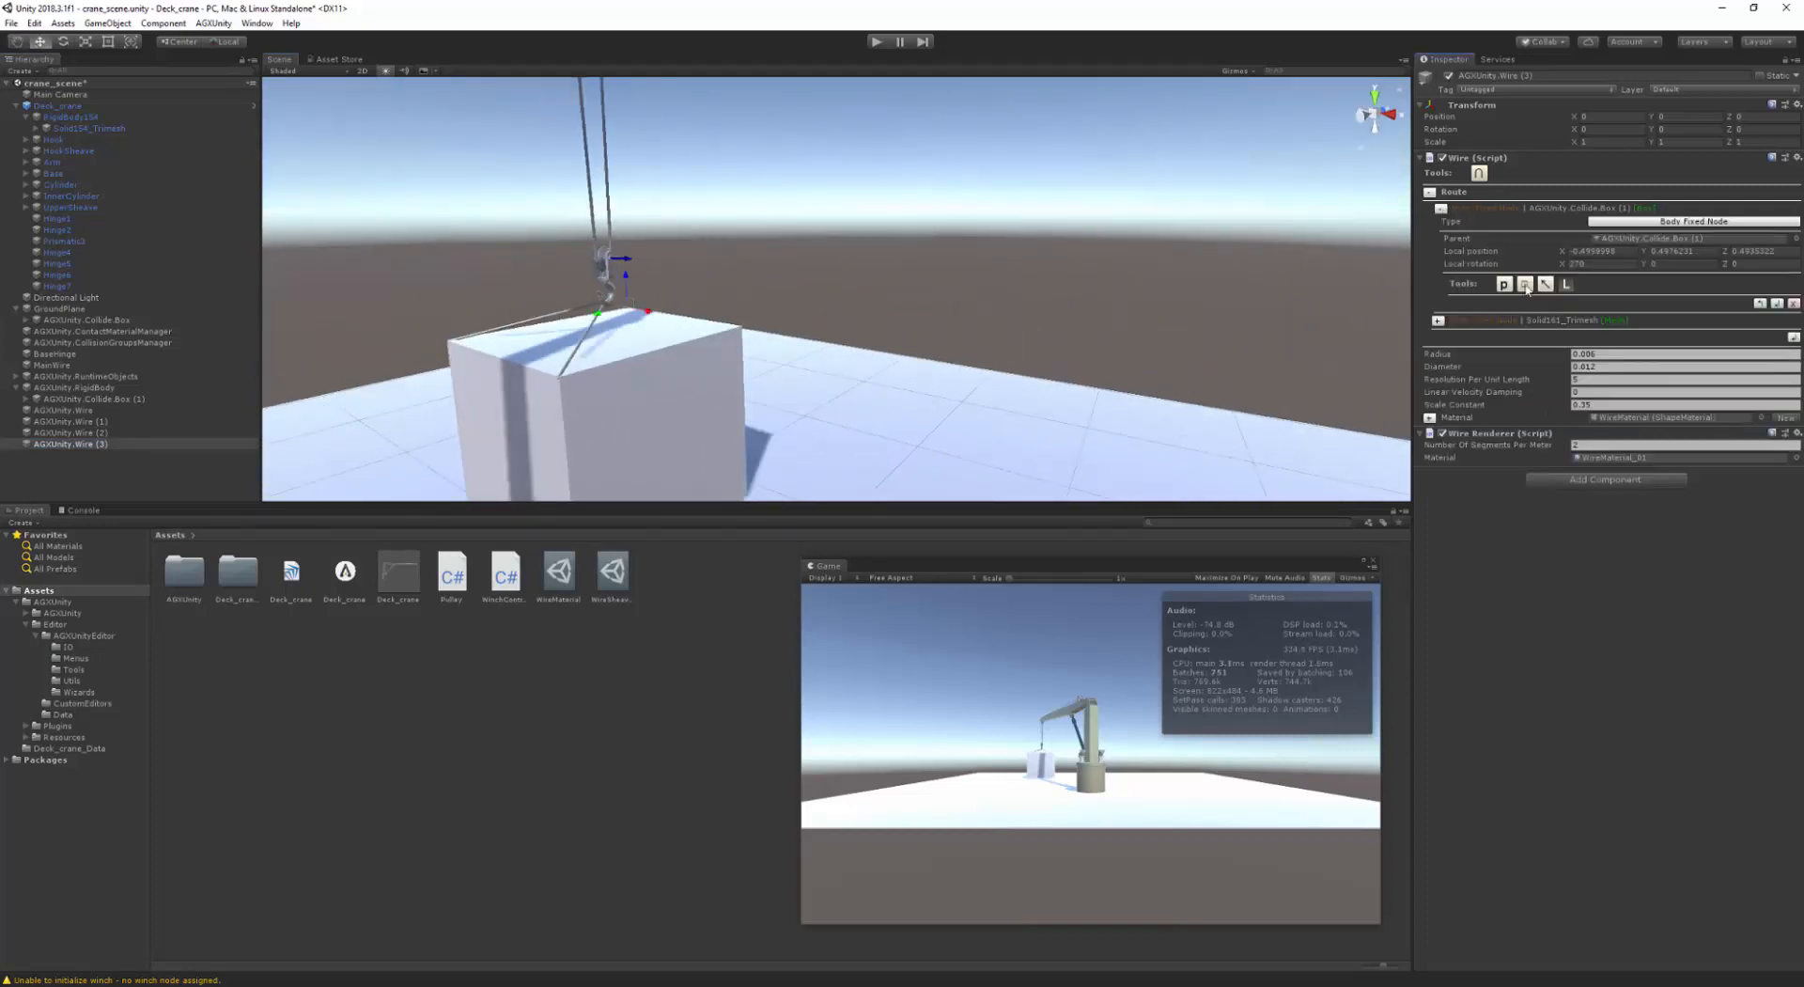
left_click(739, 336)
left_click(740, 350)
left_click(725, 310)
- Insert a Free Node between the two end nodes of AGXUnity.Wire (3) and pull it up and inward from the box corner
middle_click_drag(498, 327, 722, 405)
middle_click_drag(852, 409, 840, 367)
scroll(846, 402, "up", 7)
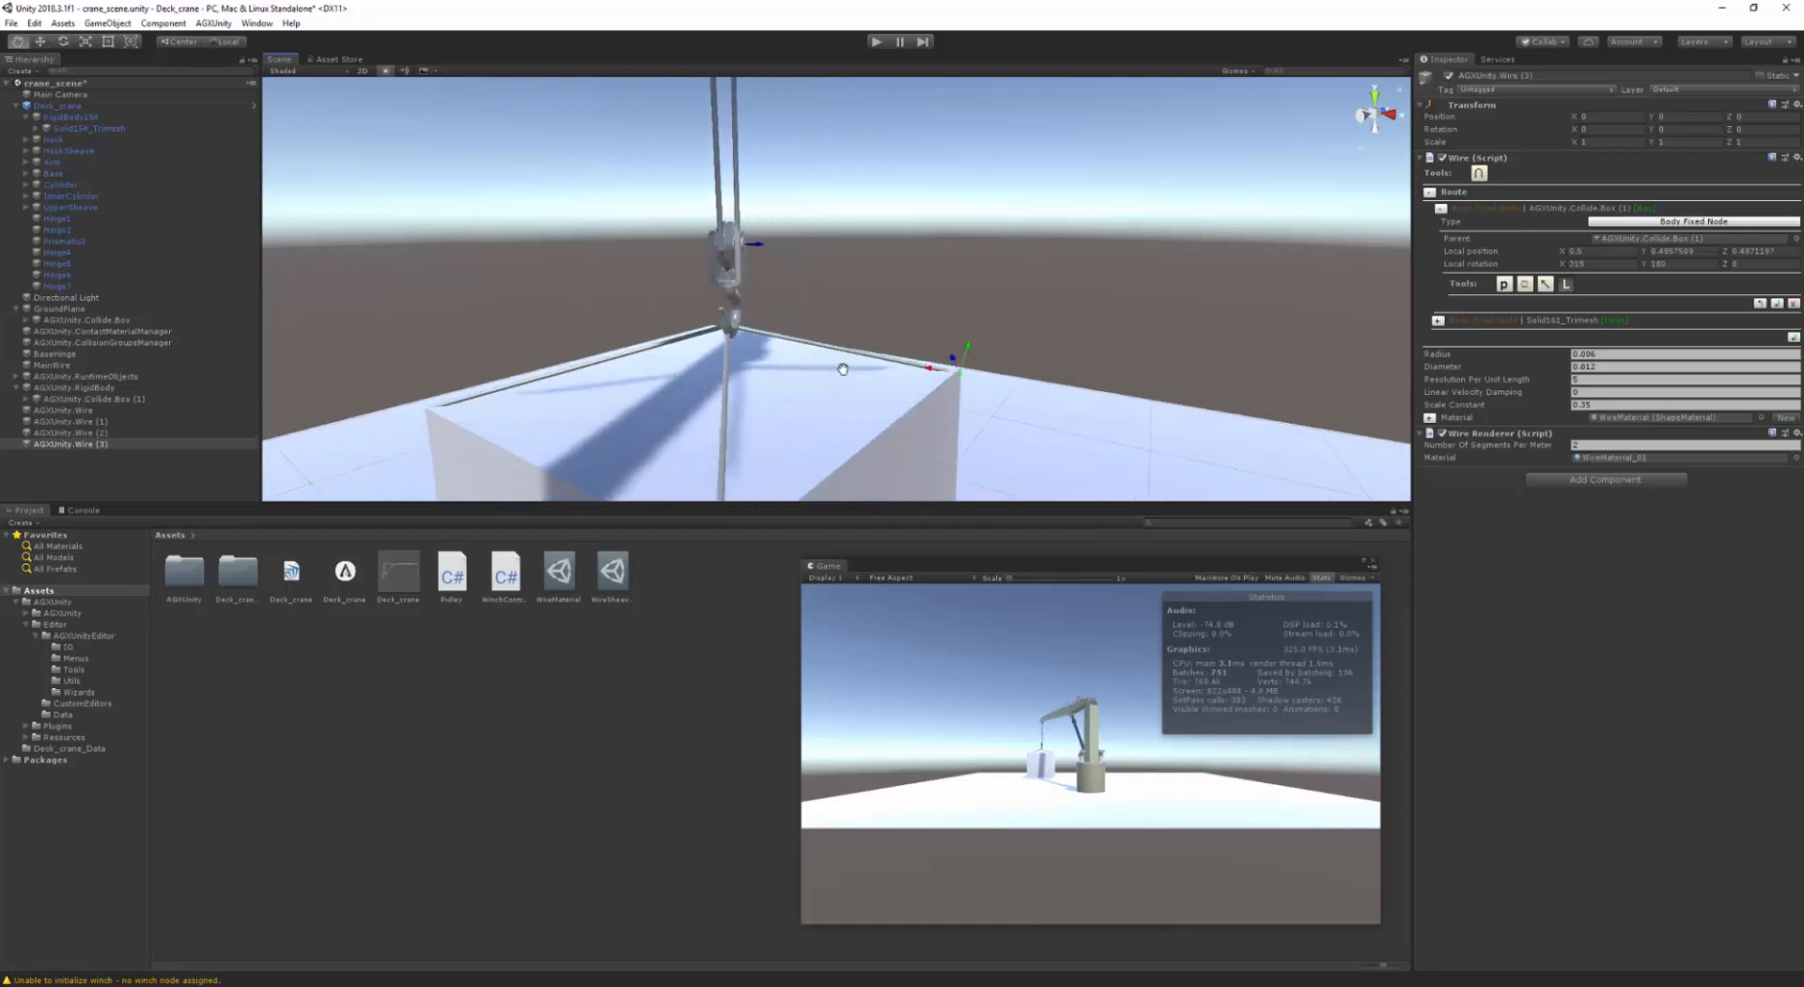
left_click(1757, 303)
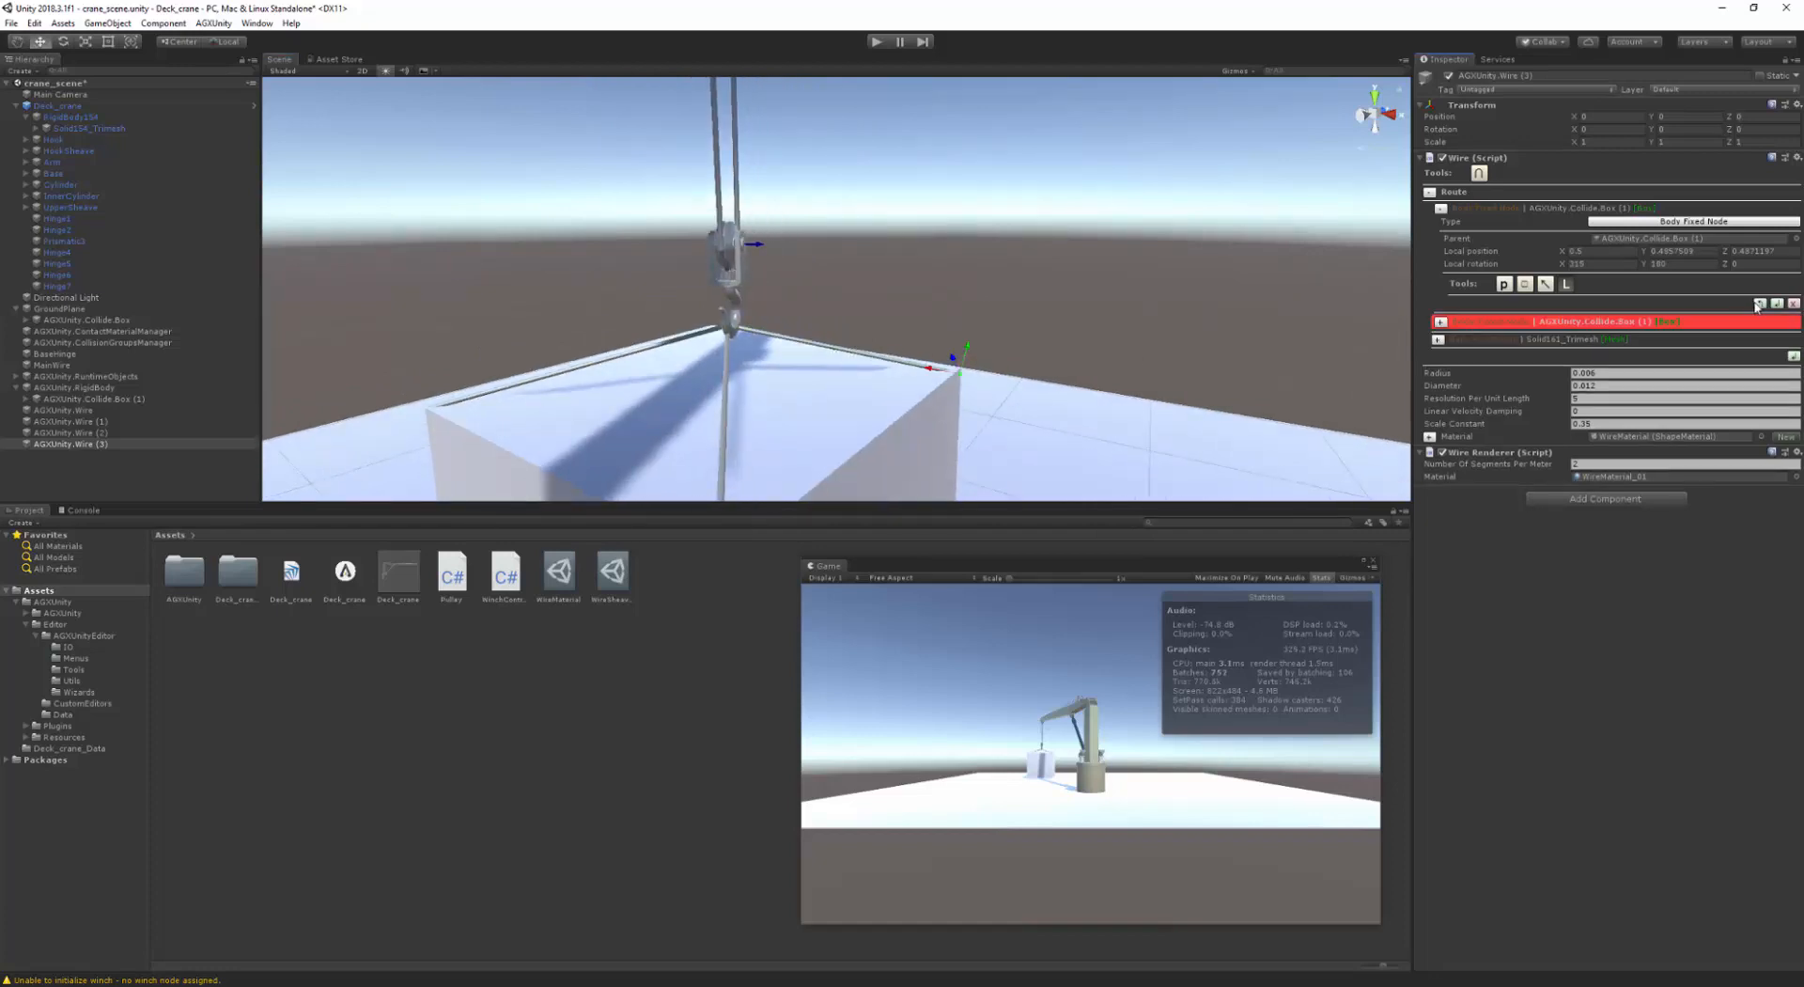
left_click(1440, 321)
left_click(1692, 238)
left_click(1618, 242)
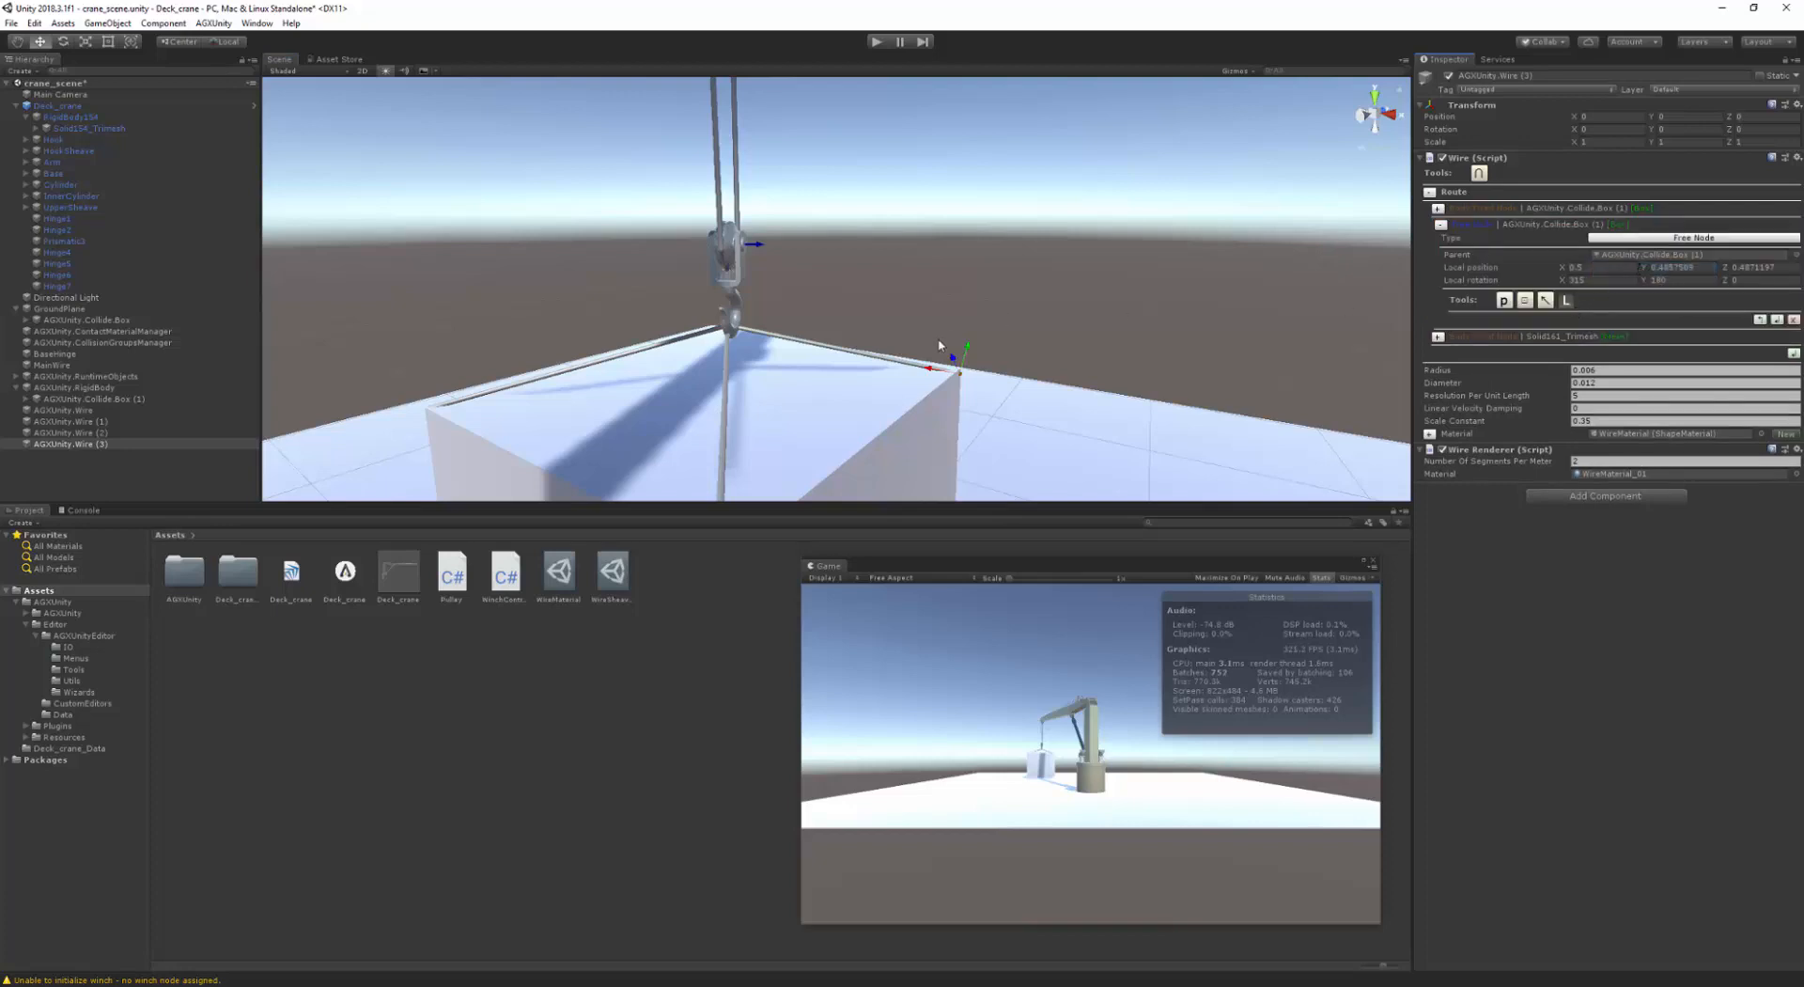
left_click_drag(951, 367, 847, 310)
- Insert a Free Node between the two end nodes of AGXUnity.Wire (2) and pull it diagonally up and inward from the box corner
middle_click_drag(791, 376, 817, 363)
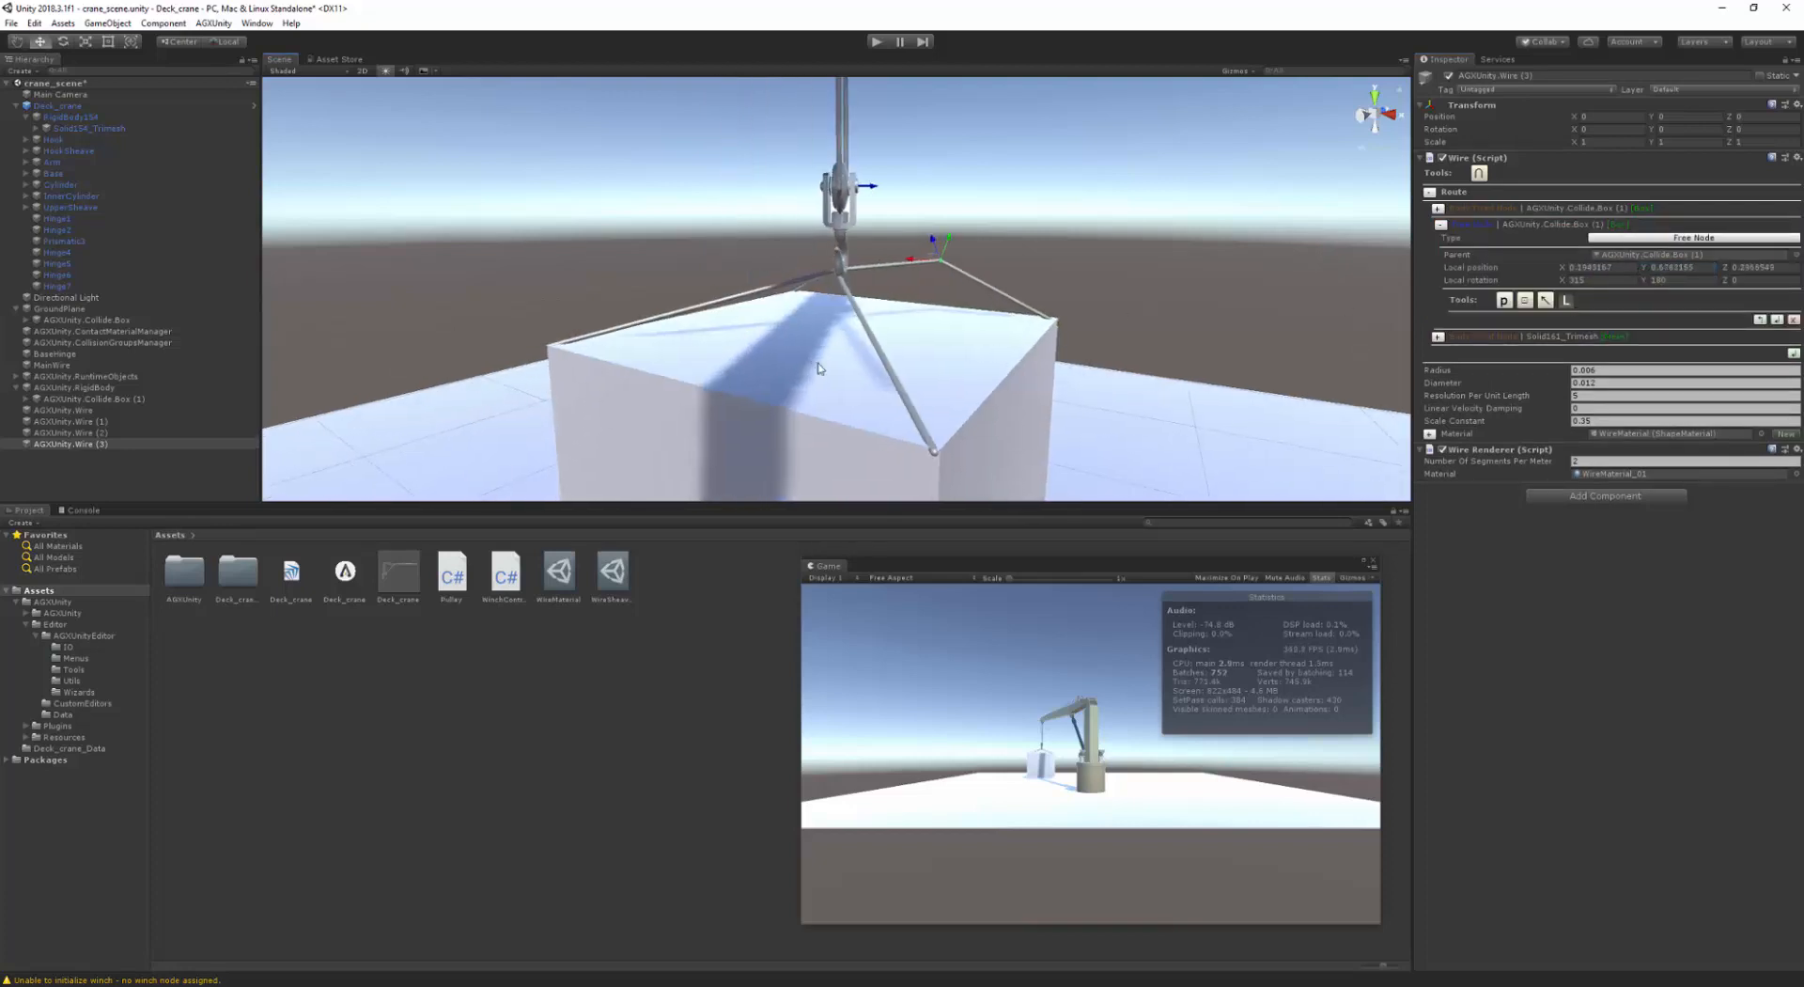
left_click(876, 343)
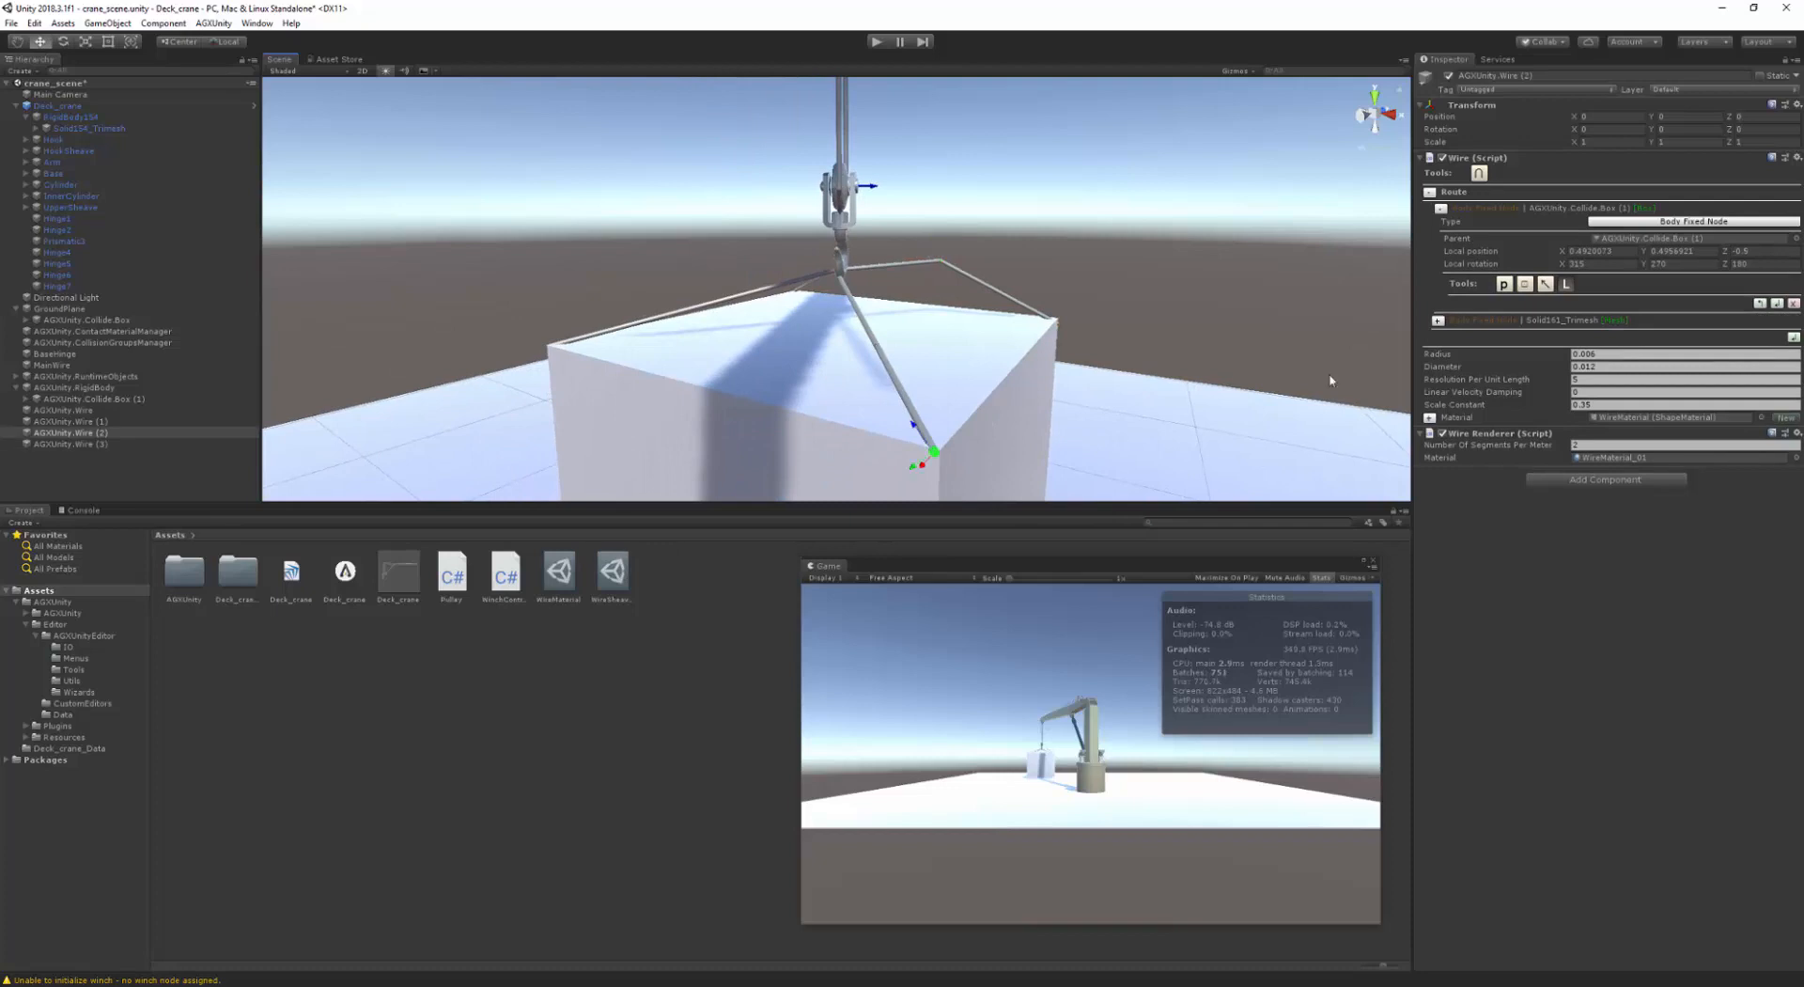
left_click(1761, 304)
left_click(1440, 324)
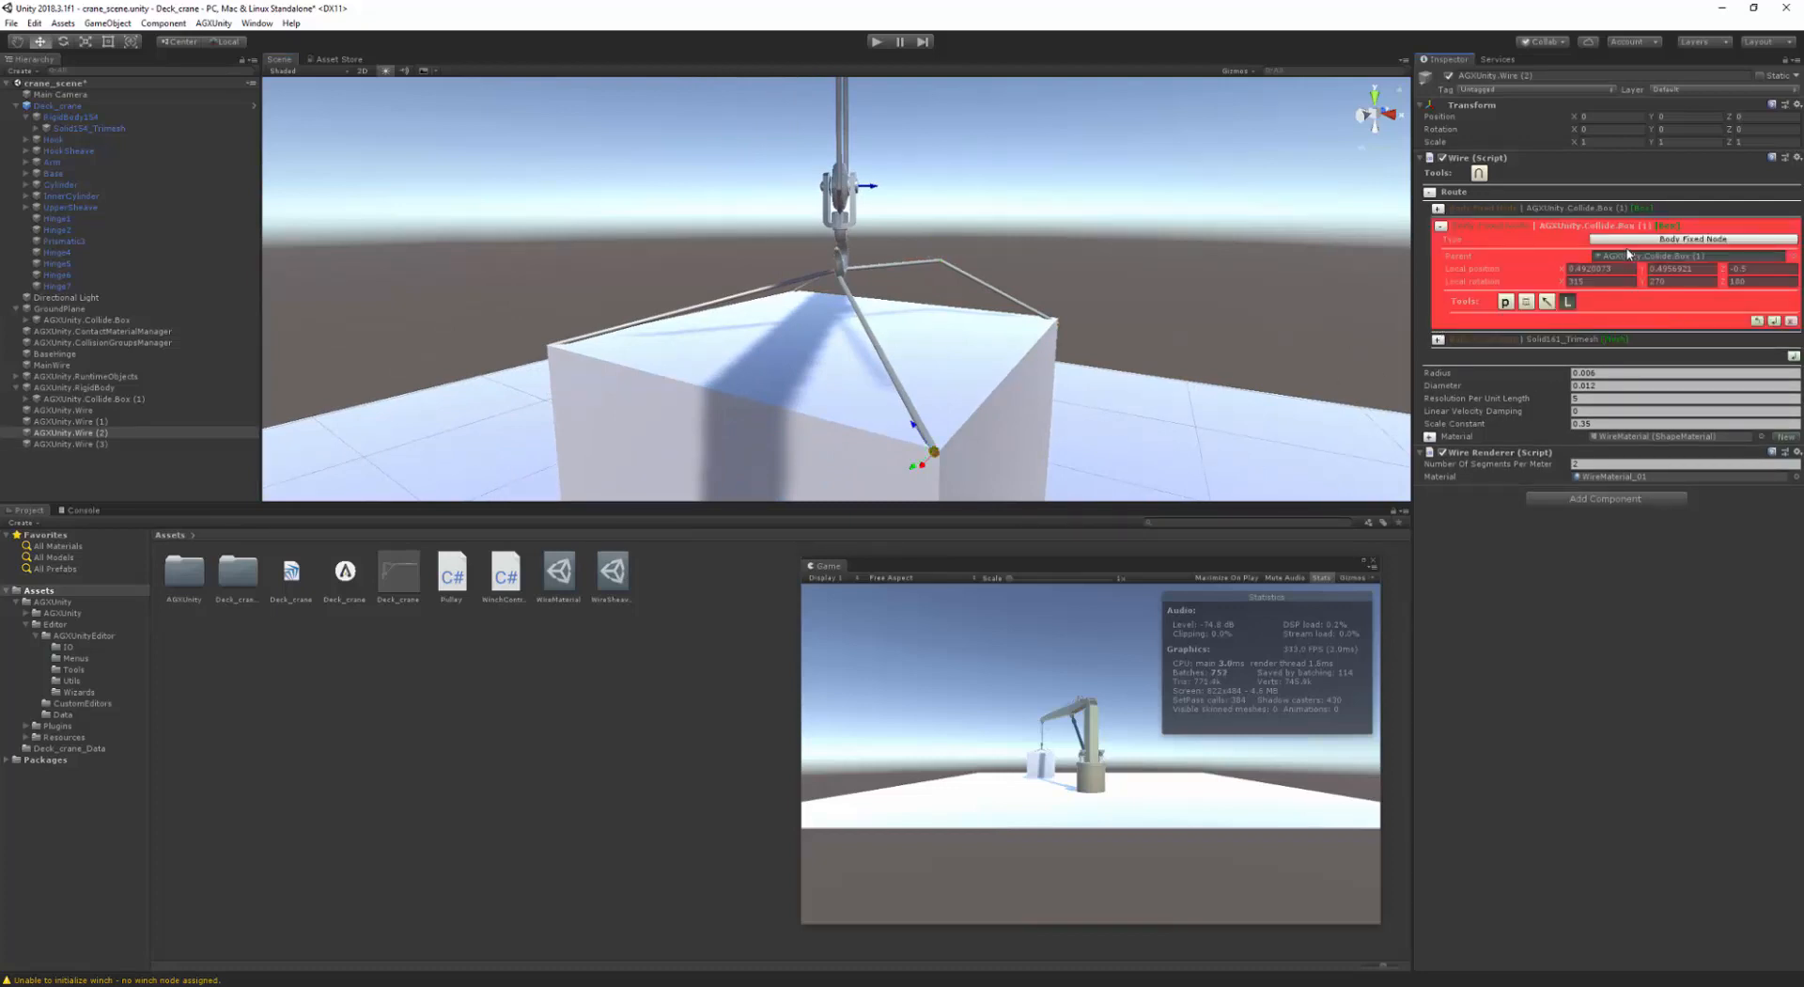
left_click(1692, 237)
left_click(1654, 271)
left_click_drag(907, 416, 816, 293)
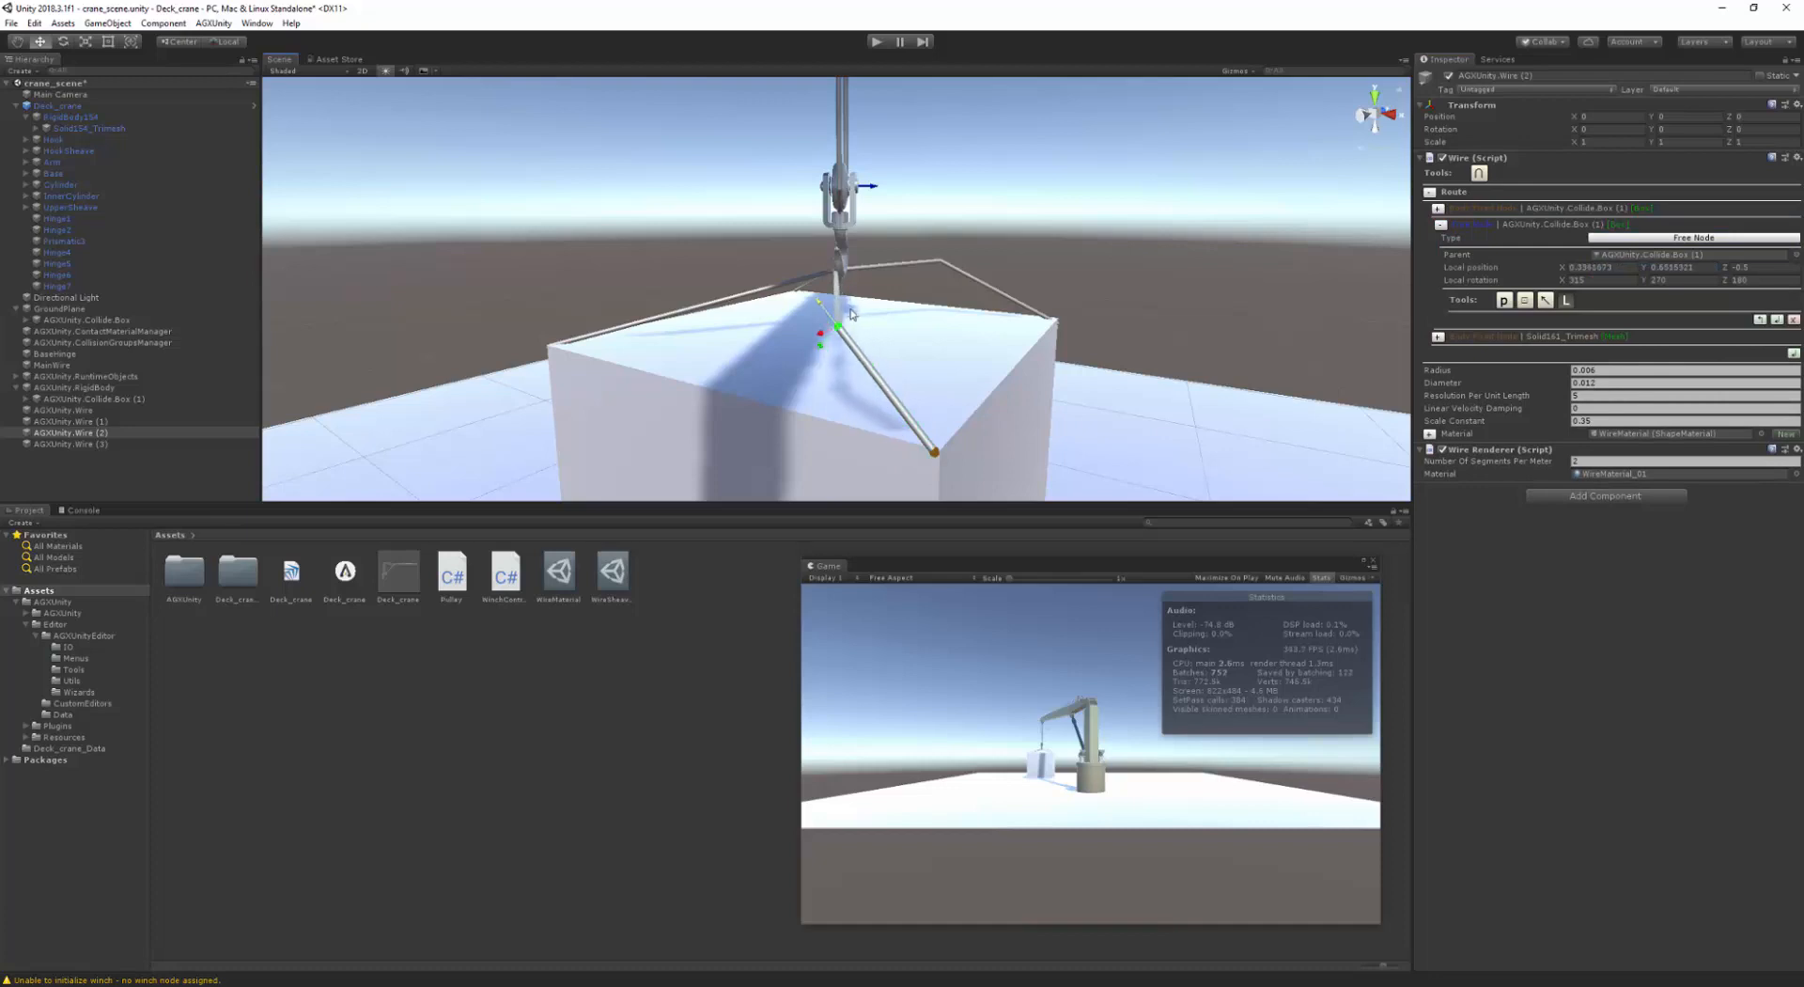
- Insert a Free Node between the two end nodes of AGXUnity.Wire (1) and pull it up and inward from the box corner
middle_click_drag(835, 366, 1030, 357)
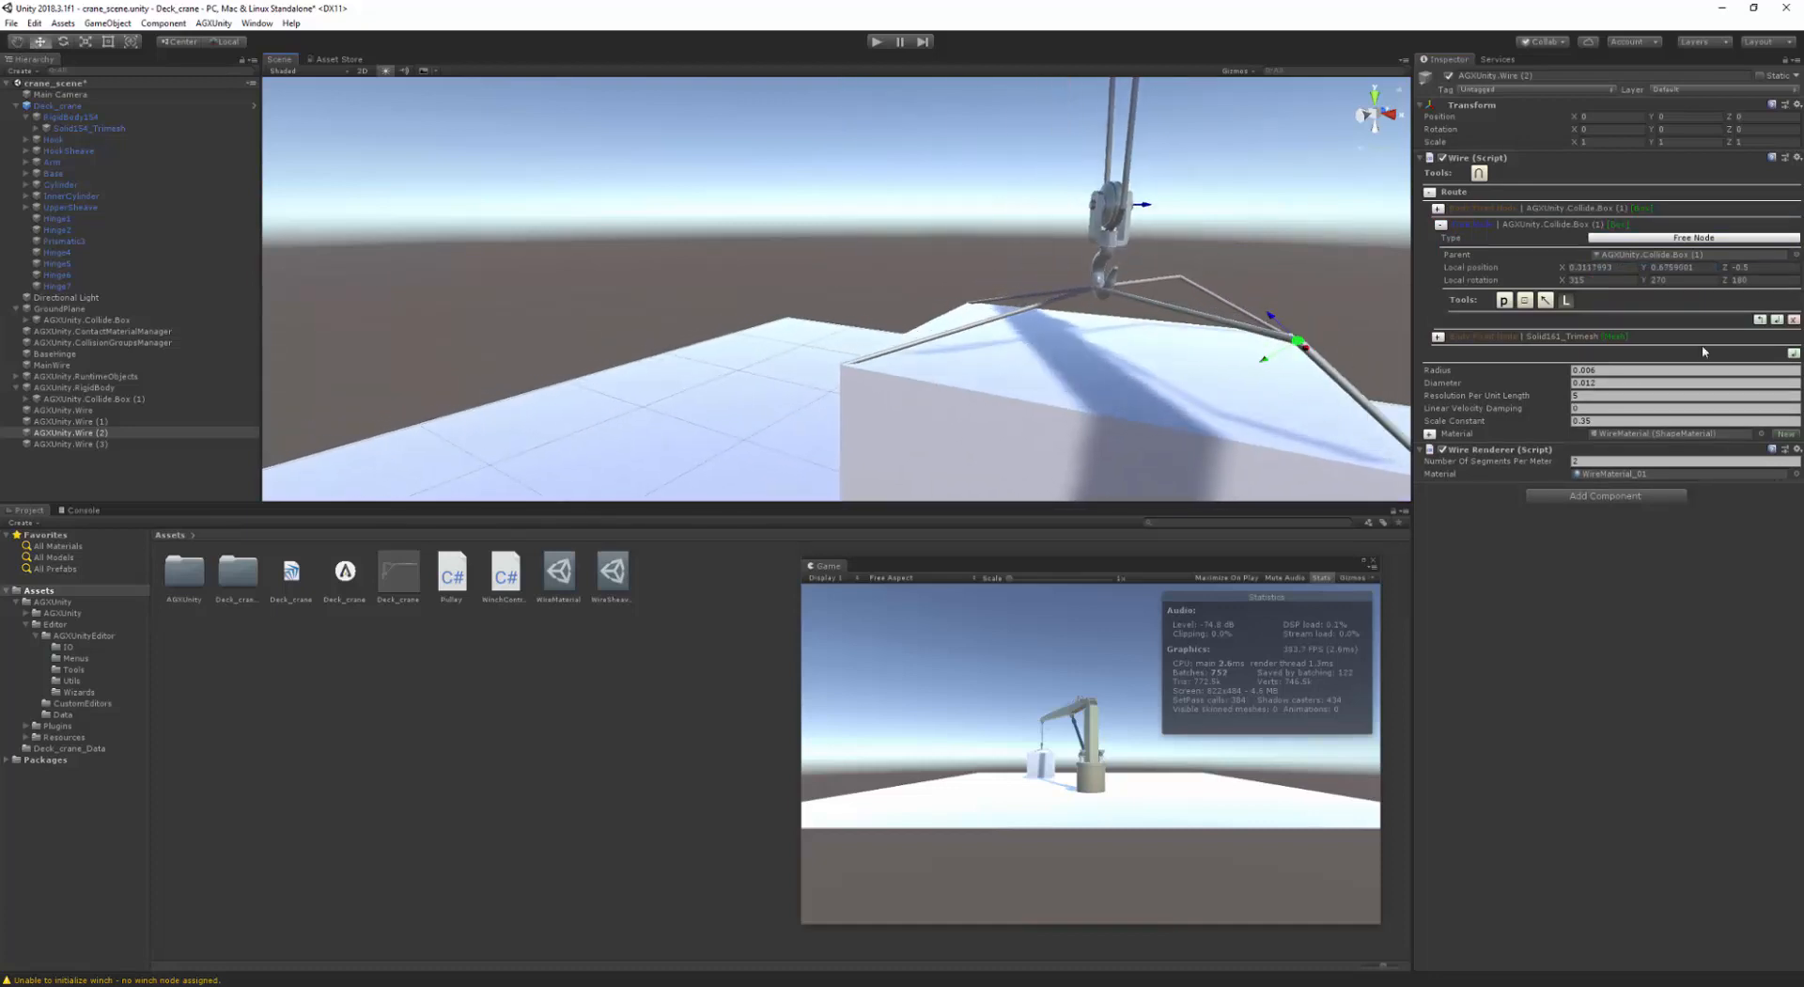
left_click(1021, 314)
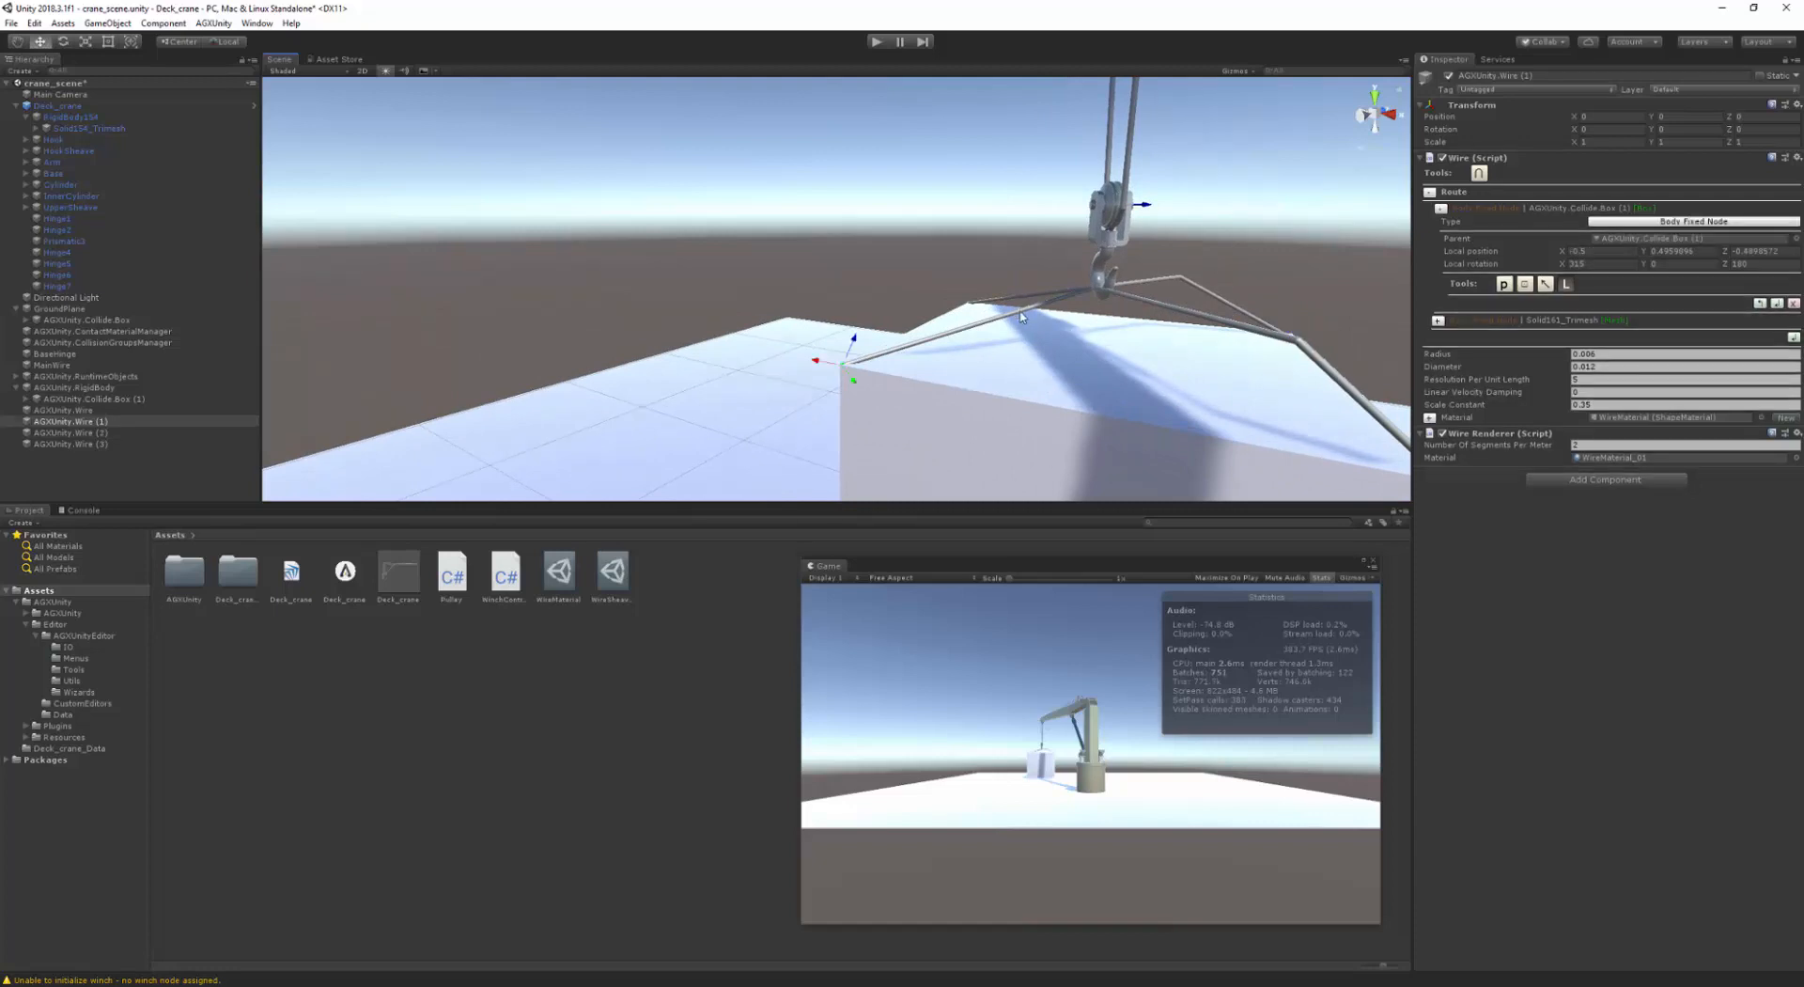
left_click(1760, 303)
left_click(1644, 238)
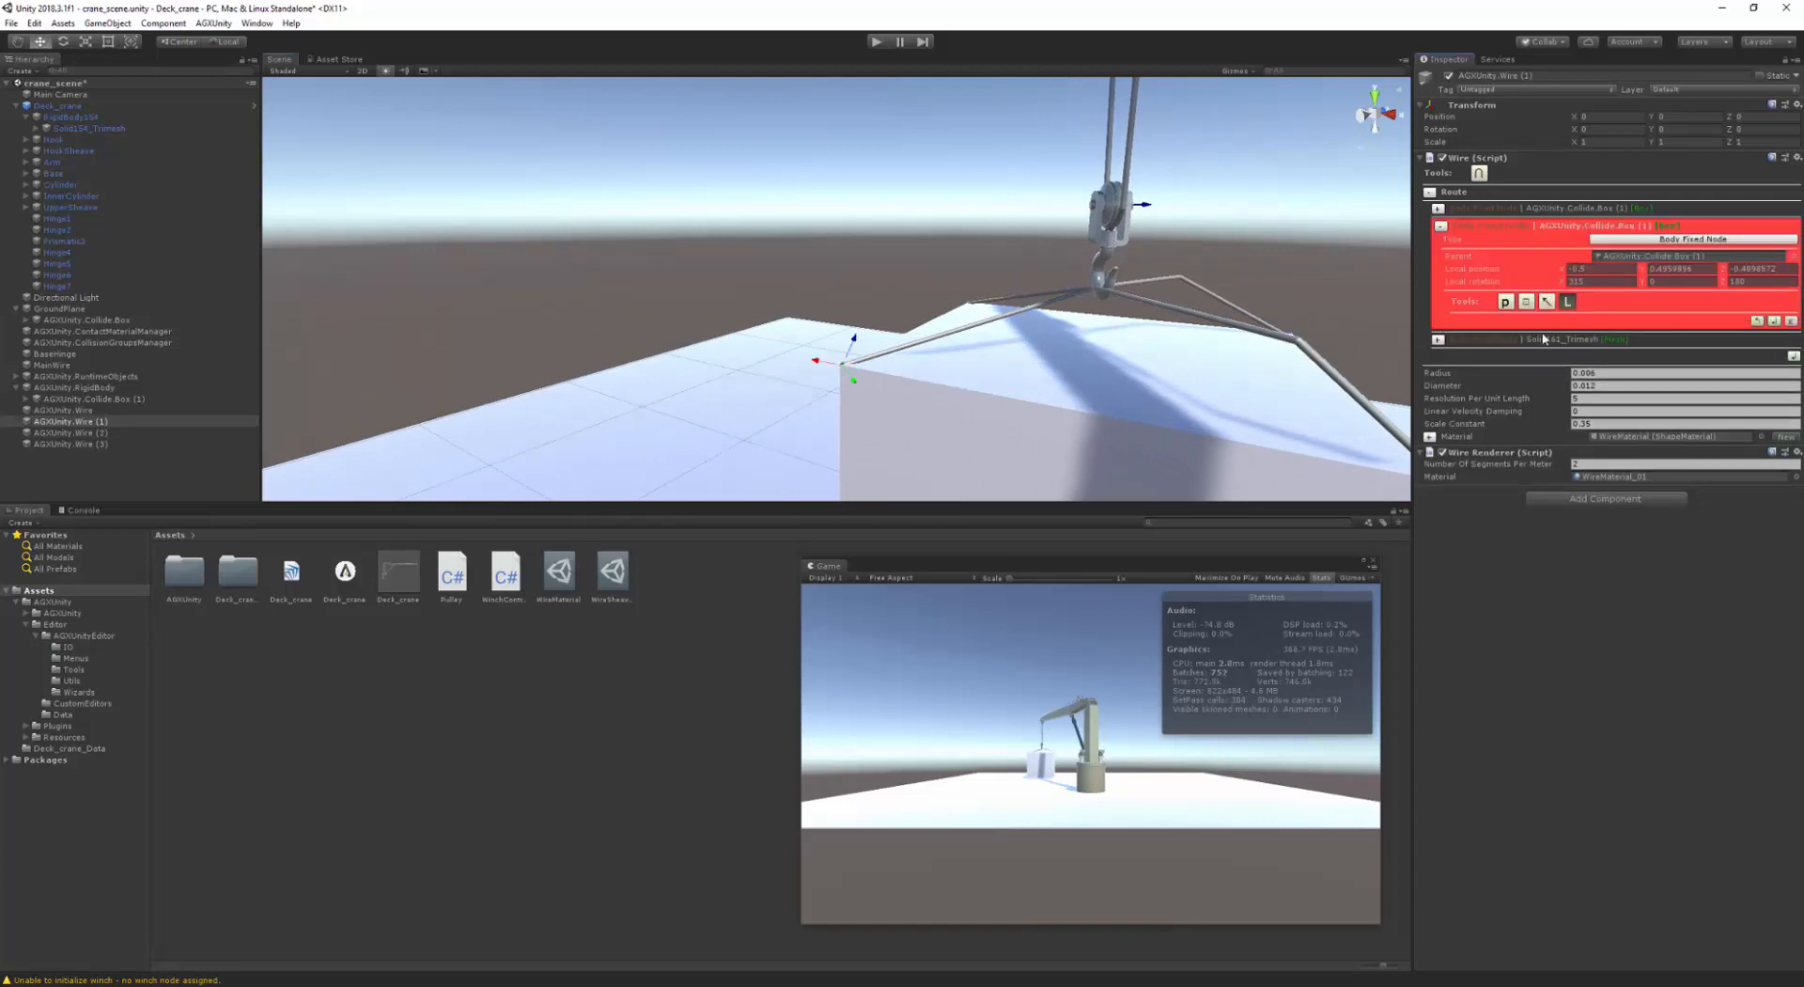
left_click(1643, 272)
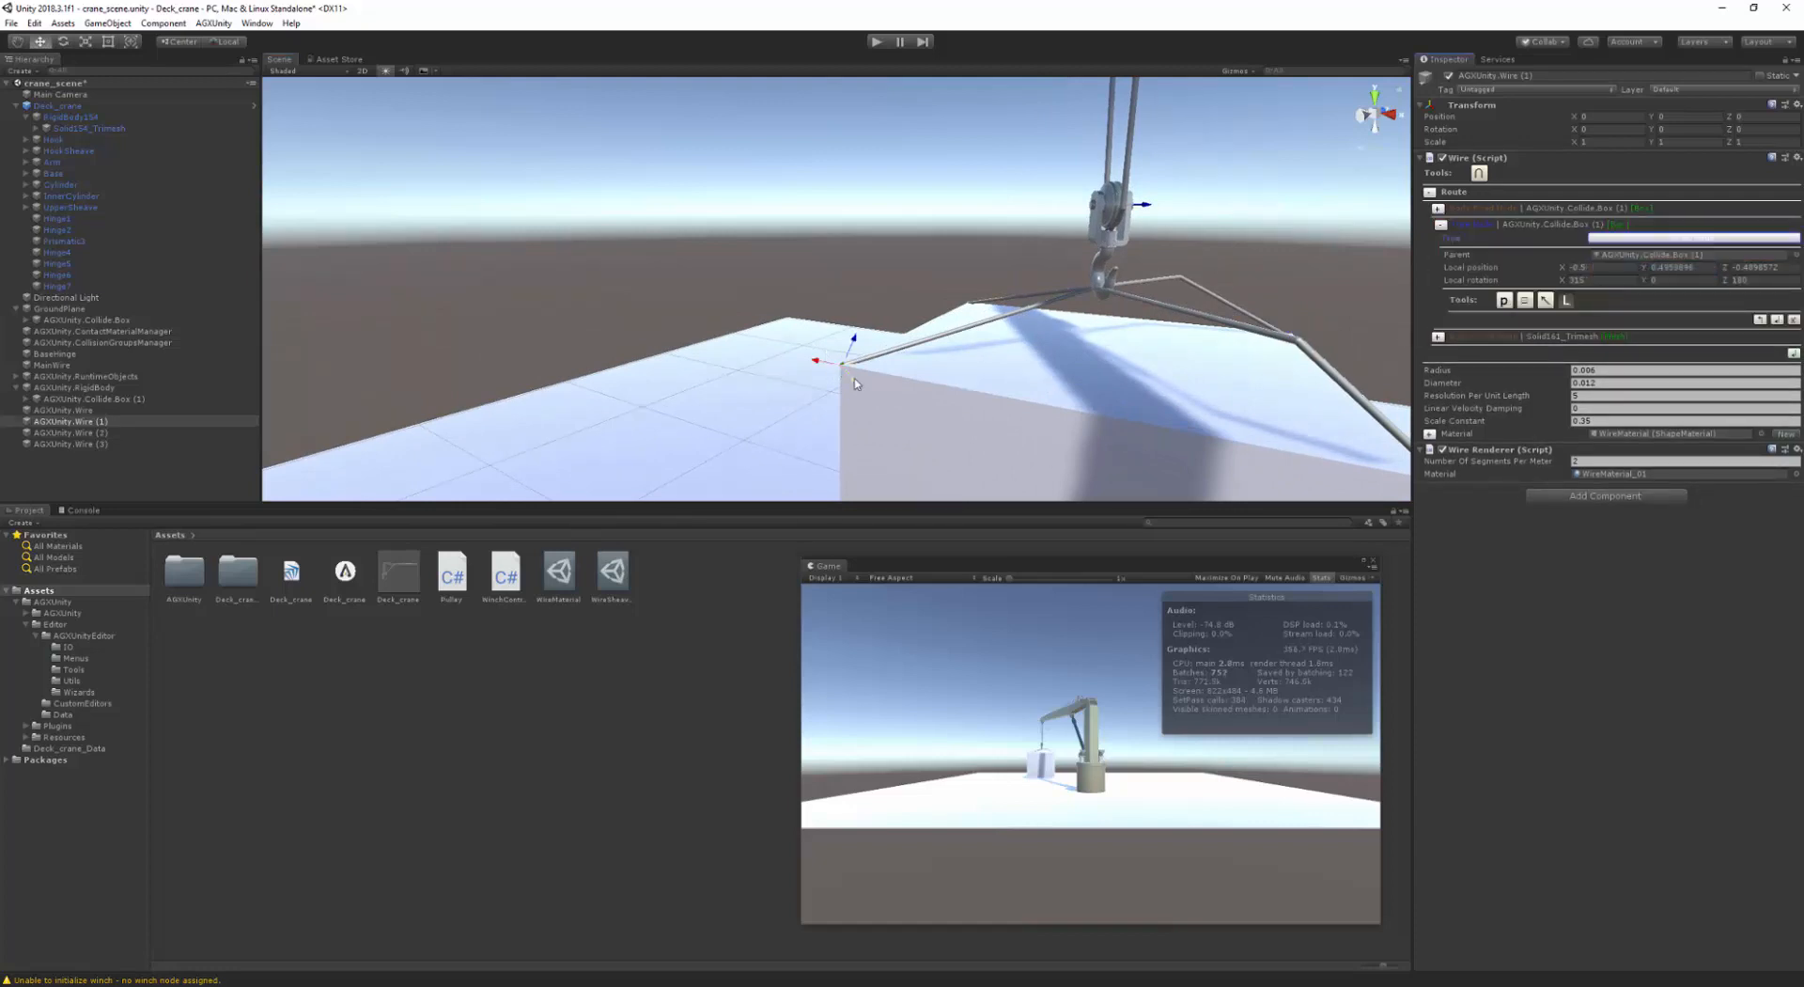
left_click_drag(853, 341, 992, 280)
left_click_drag(993, 366, 1100, 395, "alt")
middle_click_drag(1099, 395, 846, 376)
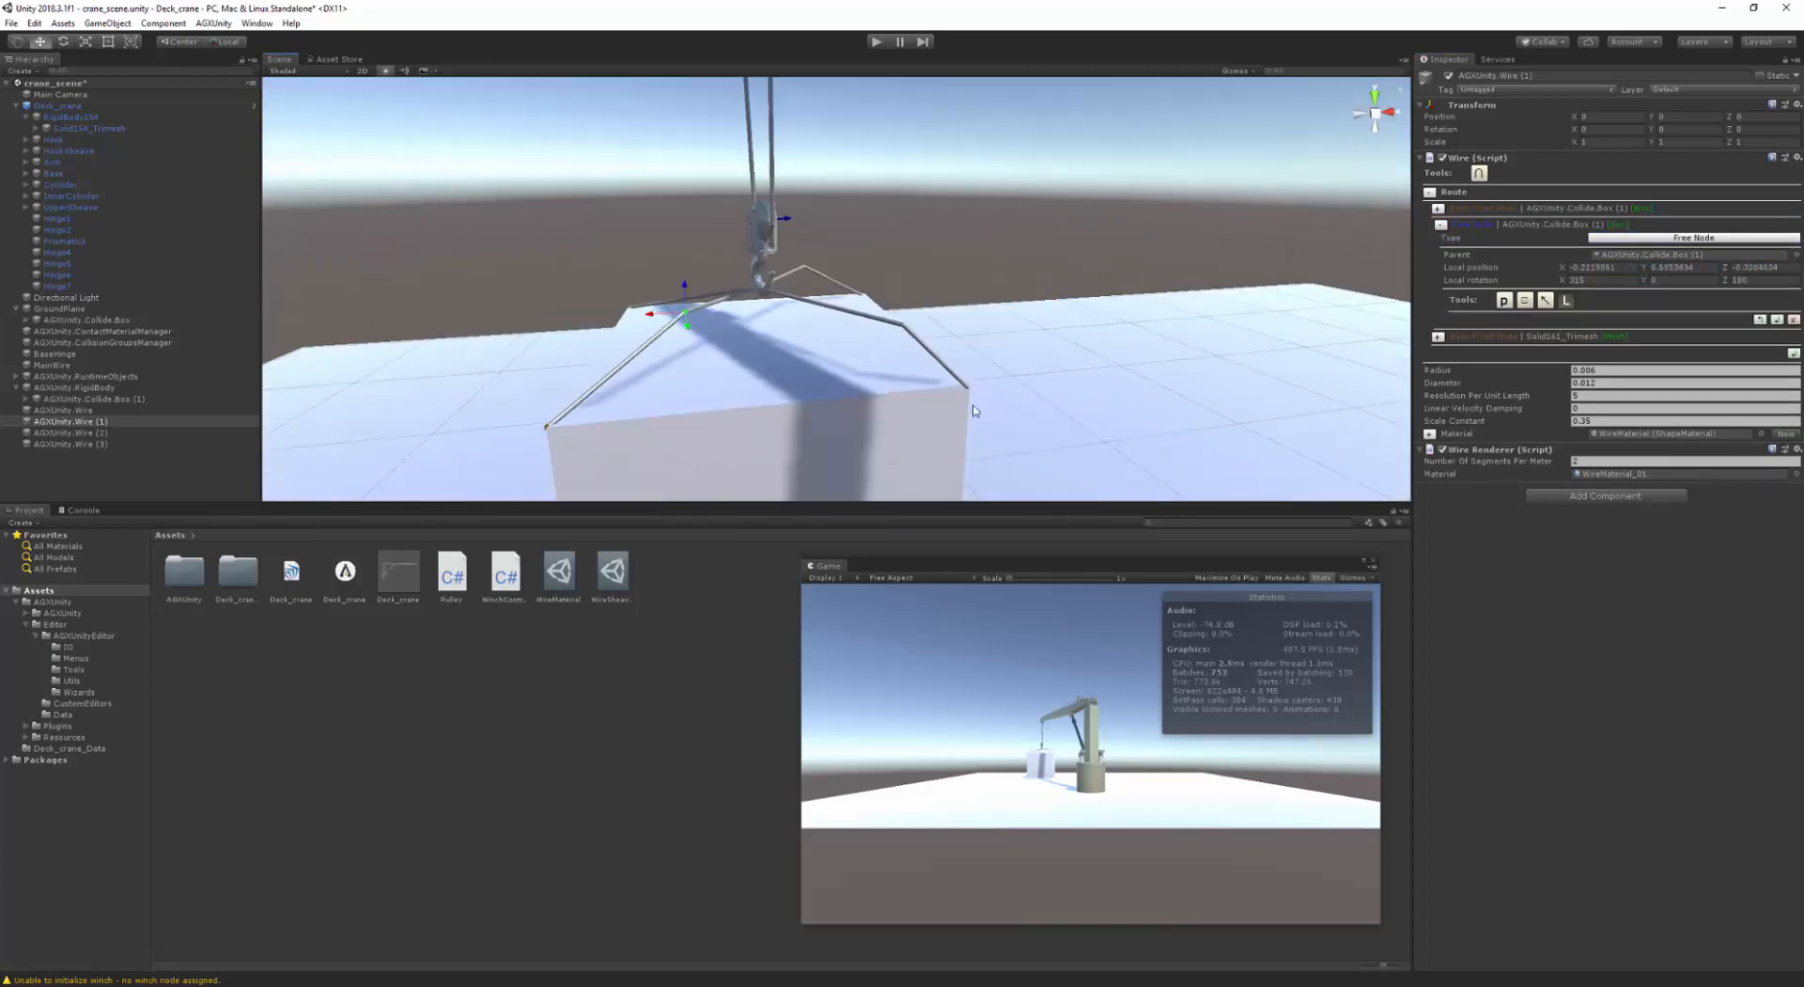
- Insert a Free Node between the two end nodes of AGXUnity.Wire and pull it up and away from the hook toward its box corner
left_click_drag(893, 371, 1118, 371, "alt")
left_click(1191, 343)
left_click(1077, 339)
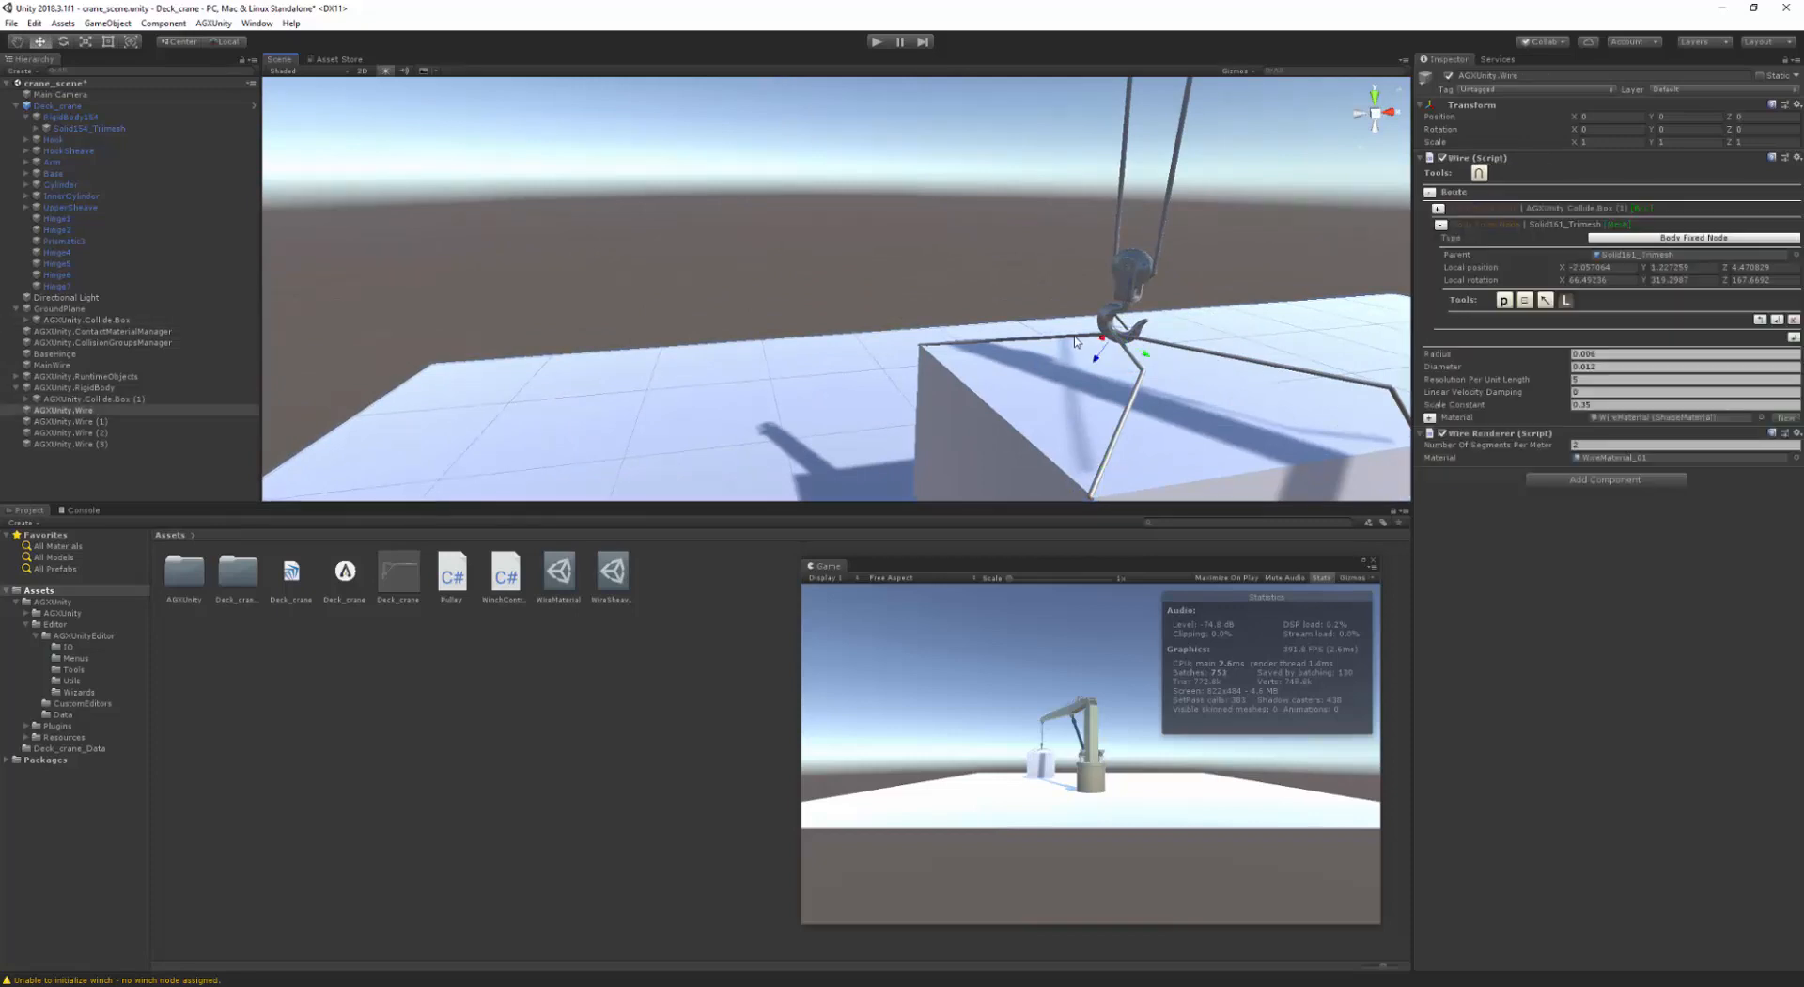
left_click(61, 411)
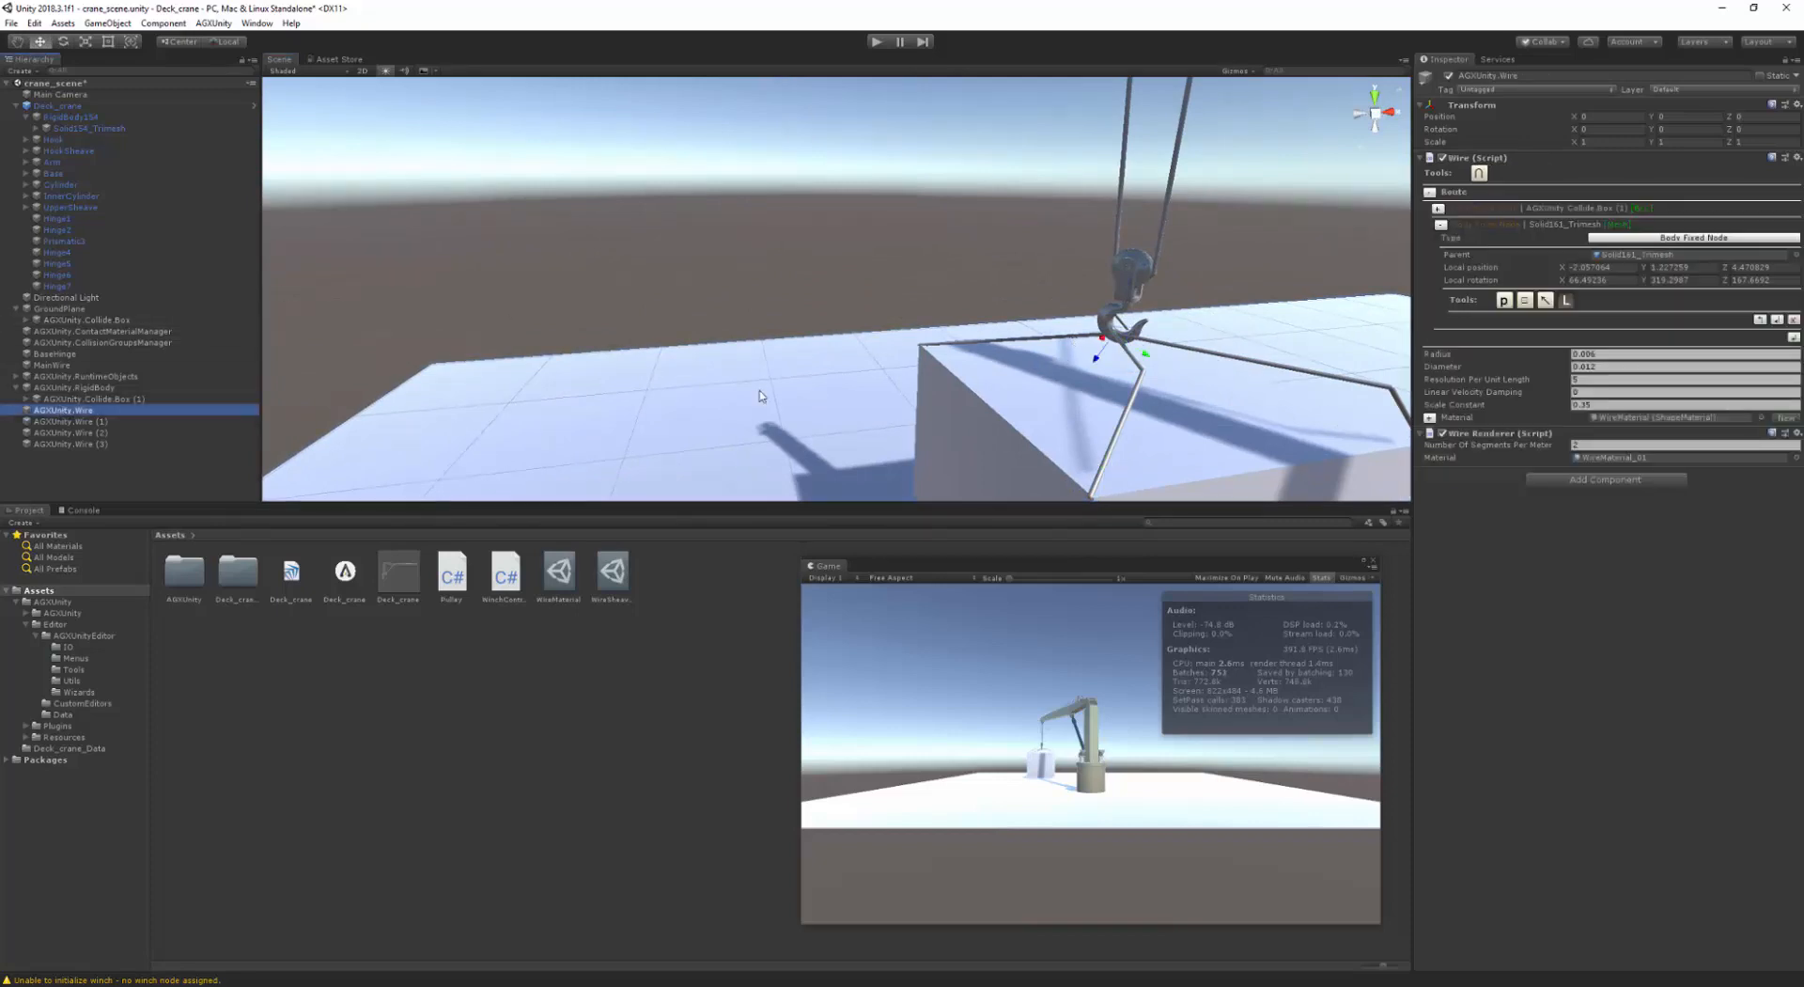
left_click(1760, 320)
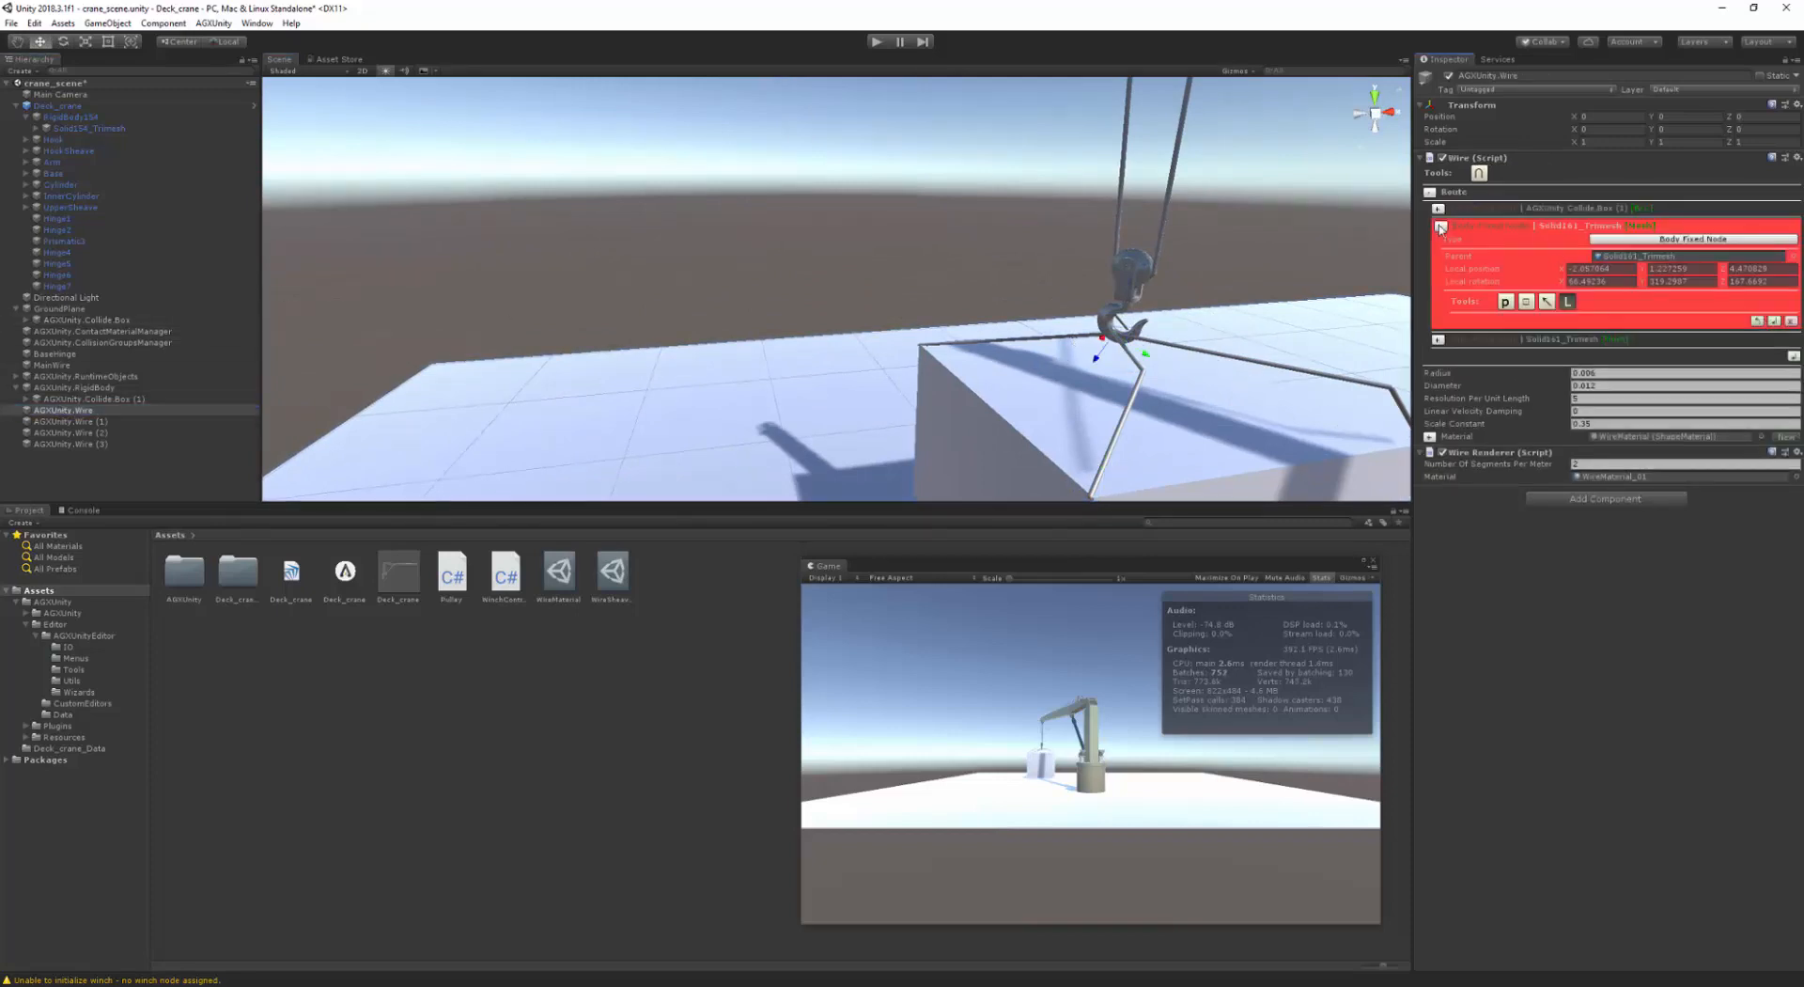
left_click(1621, 243)
left_click(1627, 270)
left_click_drag(1117, 344, 1040, 321)
- Examine the four sling wires where they join at the hook and how they run to the box corners
scroll(1040, 326, "down", 2)
scroll(893, 435, "up", 6)
middle_click_drag(1041, 326, 785, 431)
scroll(893, 435, "up", 3)
left_click(709, 437)
scroll(790, 405, "down", 2)
middle_click_drag(794, 372, 797, 384)
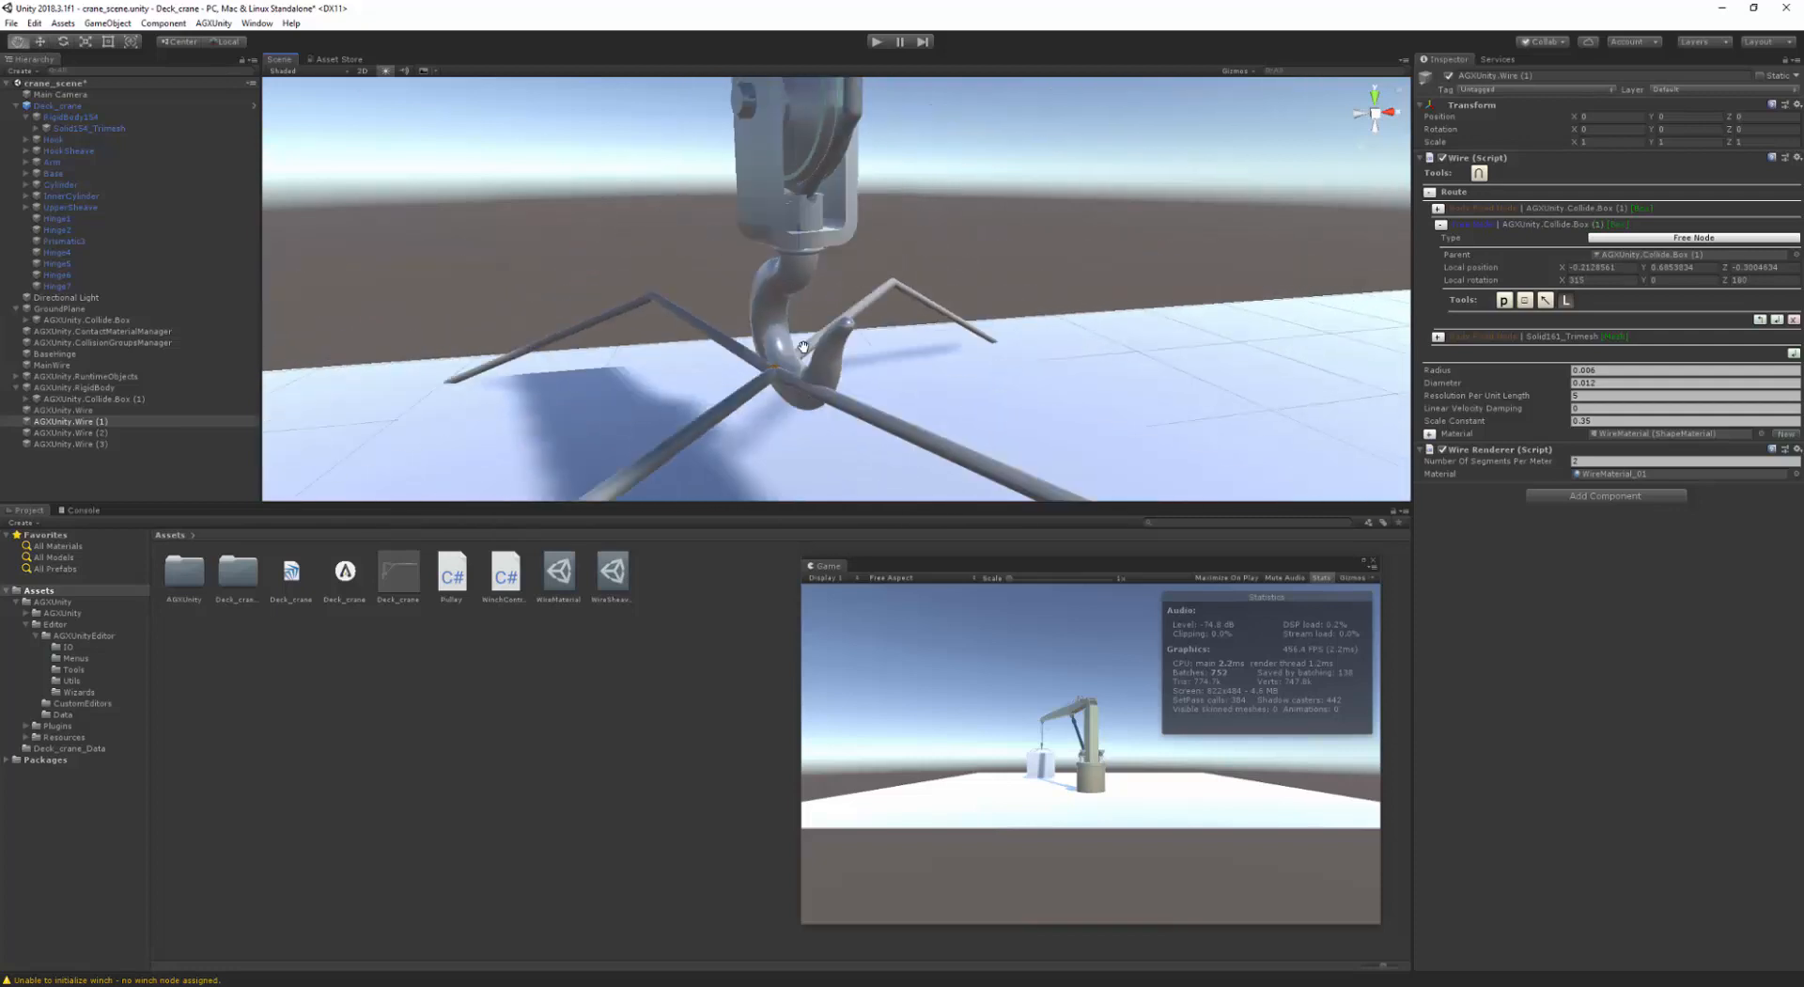
scroll(799, 355, "down", 4)
scroll(799, 356, "down", 4)
middle_click_drag(742, 445, 832, 306)
scroll(841, 324, "down", 7)
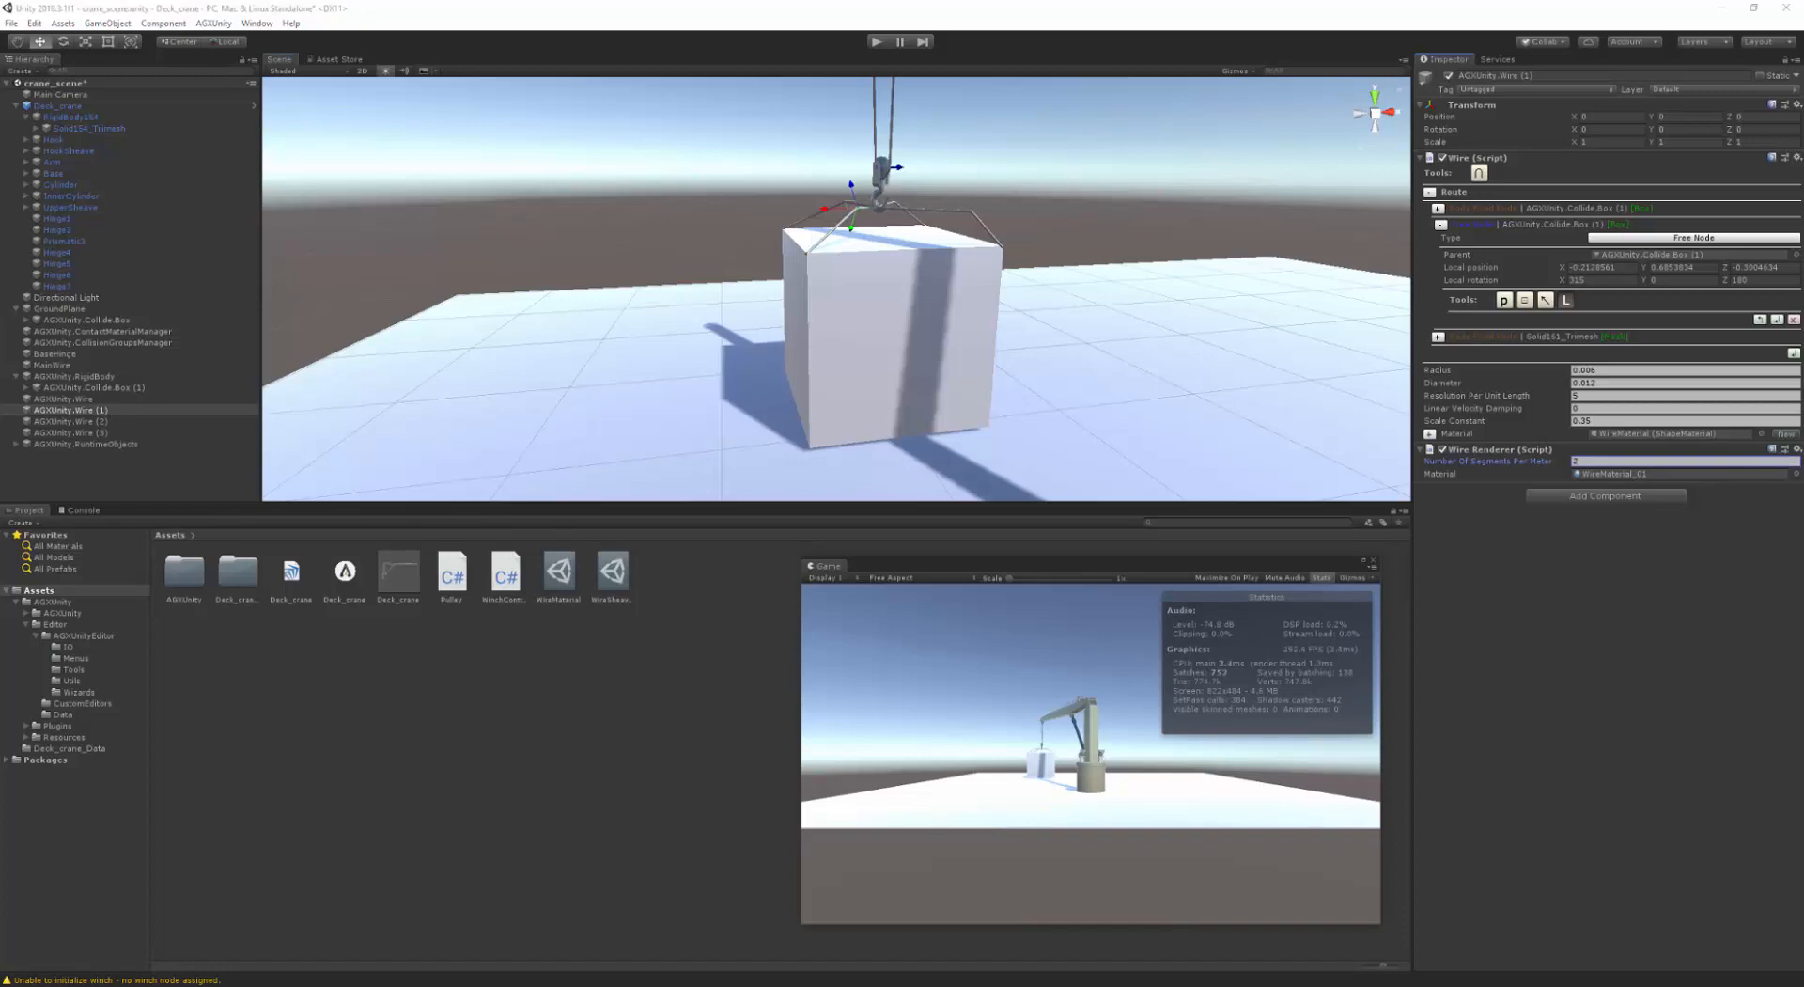
scroll(867, 352, "down", 8)
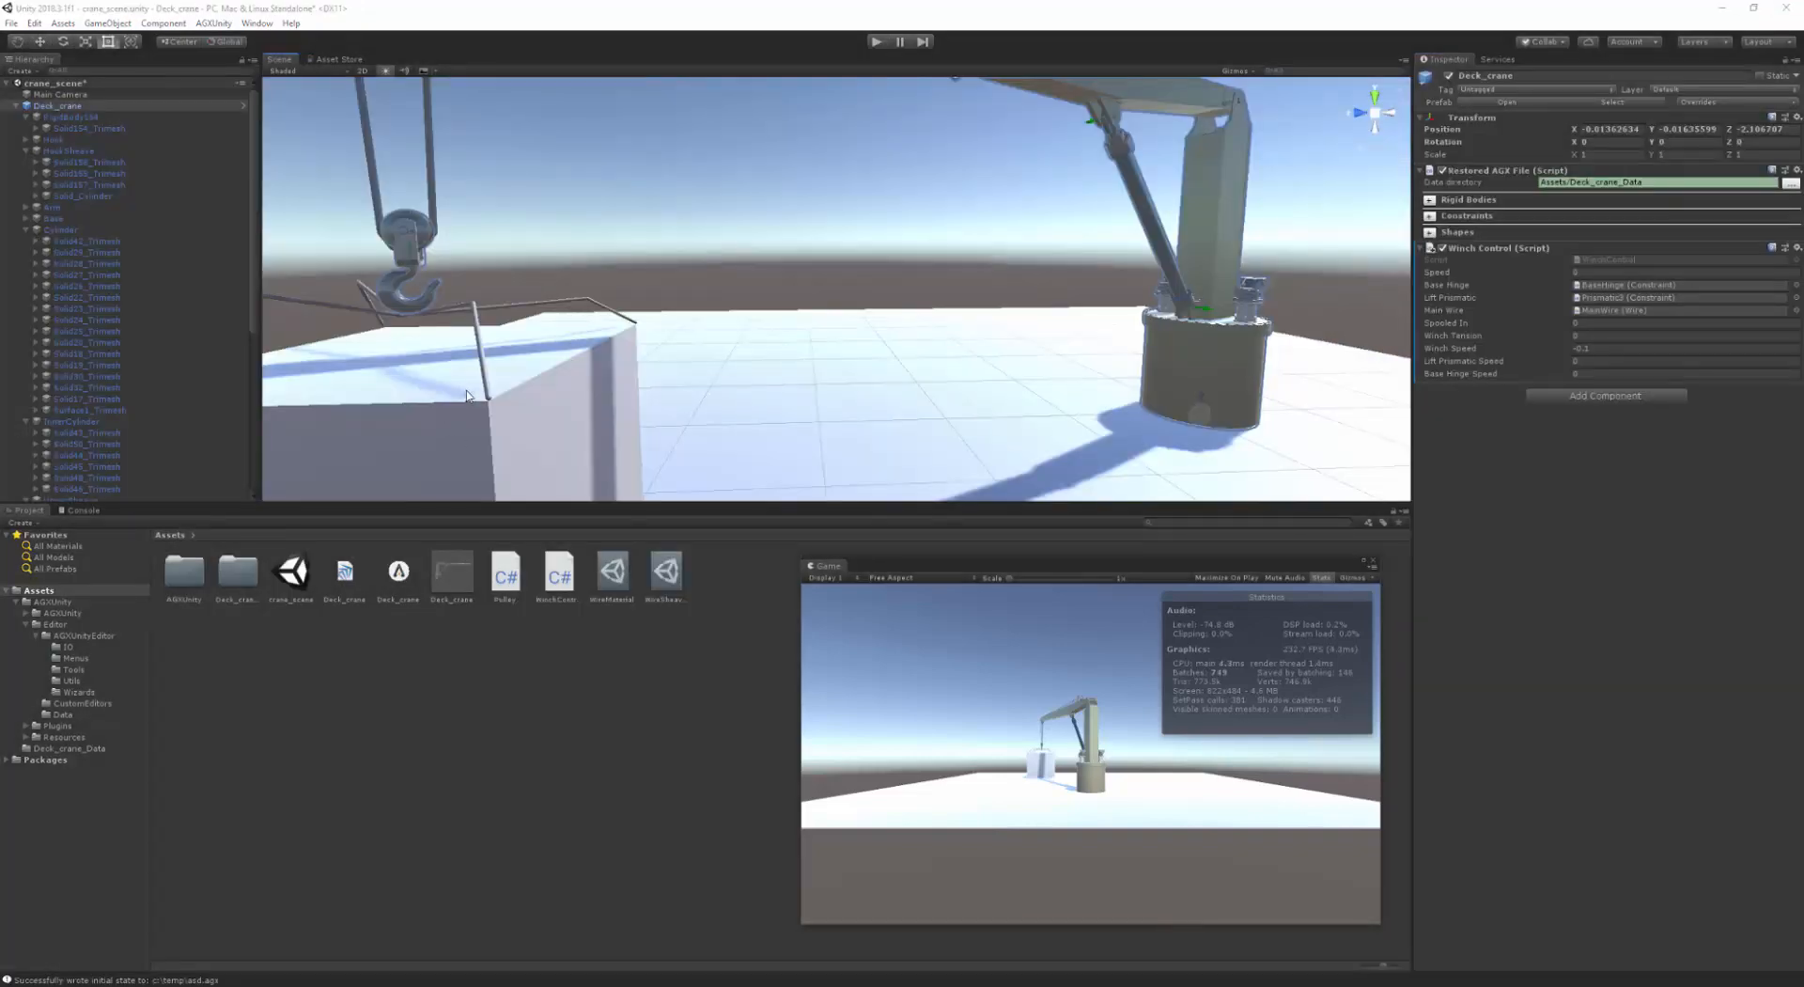
- Examine the box-side Body Fixed Node of AGXUnity.Wire (1) at the box corner and the point where the four wires meet under the hook
scroll(470, 395, "up", 1)
middle_click_drag(470, 395, 548, 361)
scroll(549, 361, "up", 2)
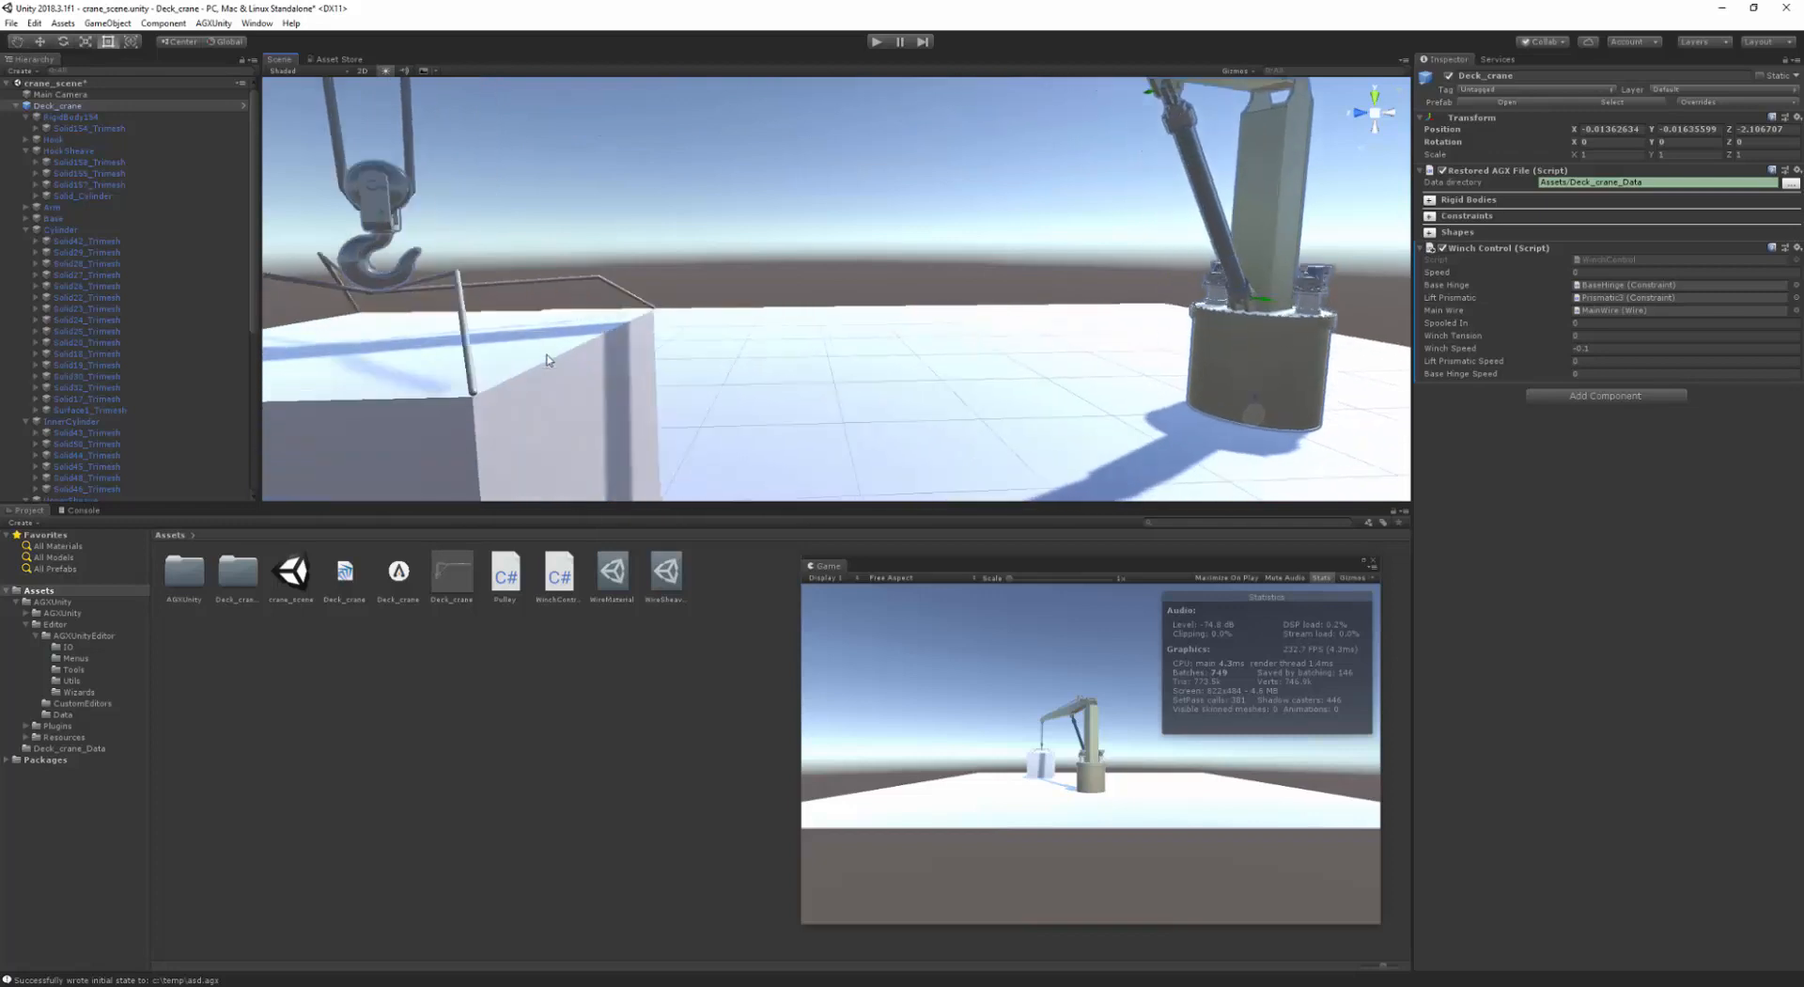
scroll(549, 361, "up", 2)
scroll(553, 329, "up", 2)
scroll(546, 292, "up", 2)
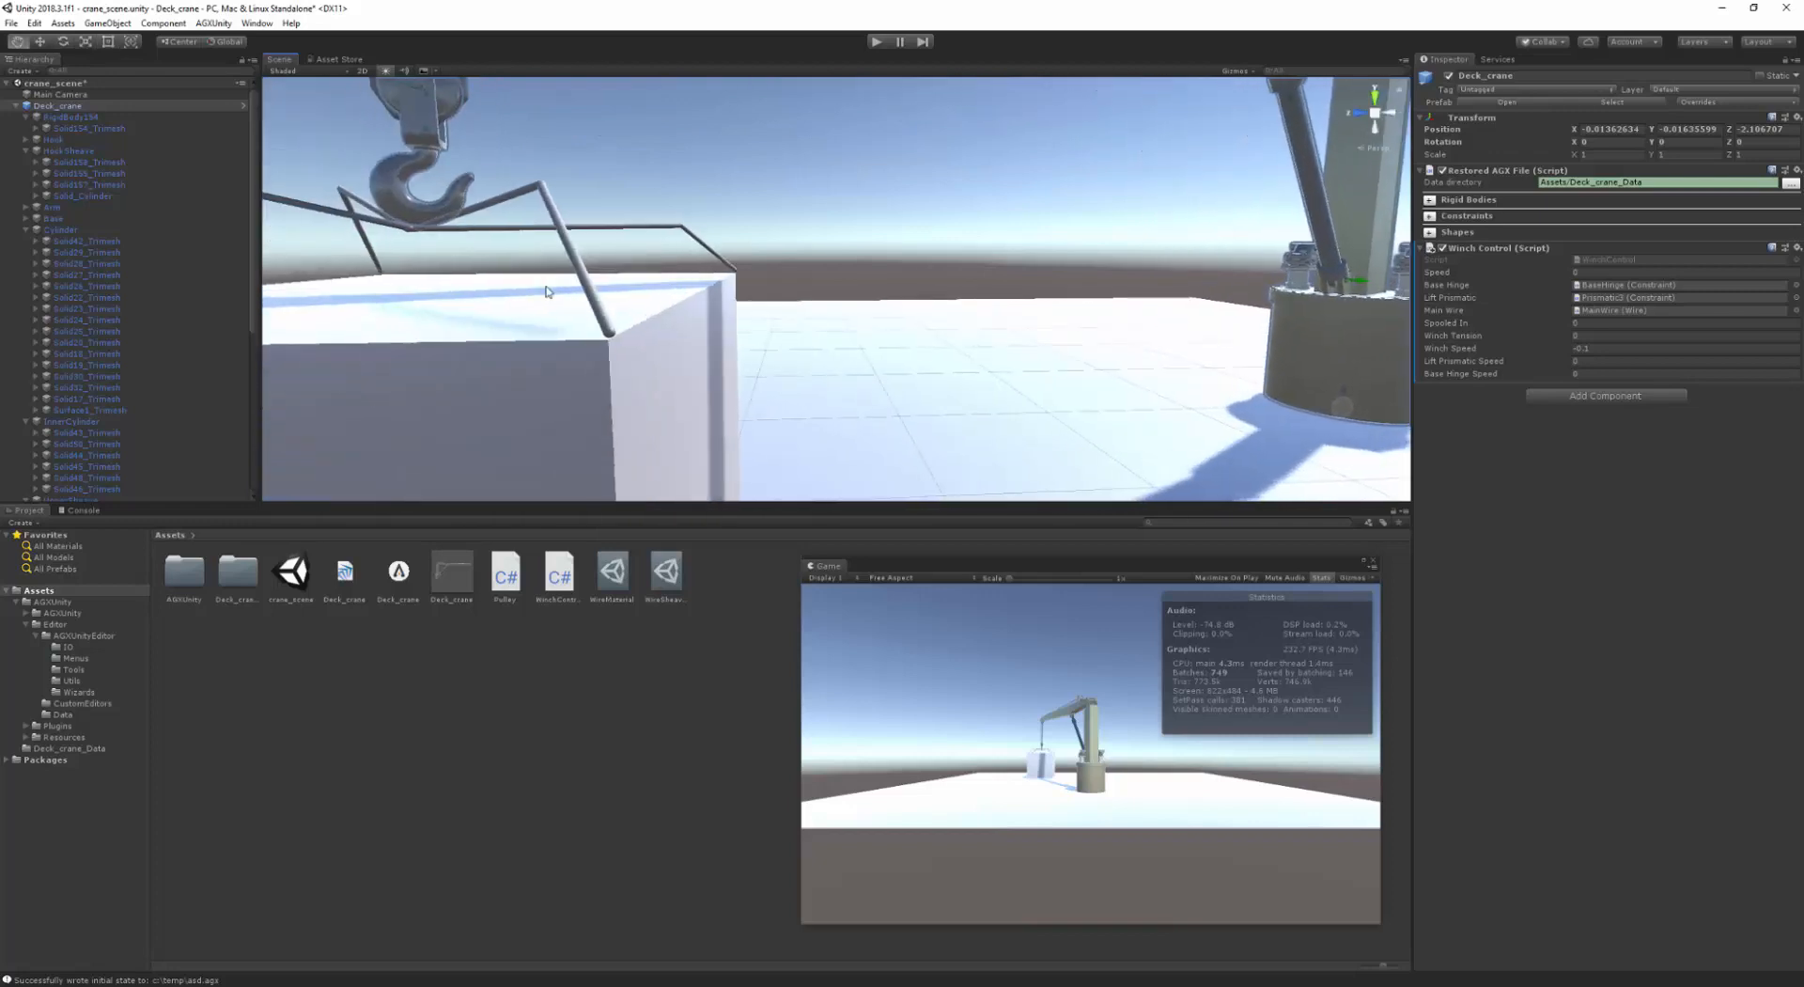
key("t")
left_click(615, 339)
scroll(600, 344, "up", 2)
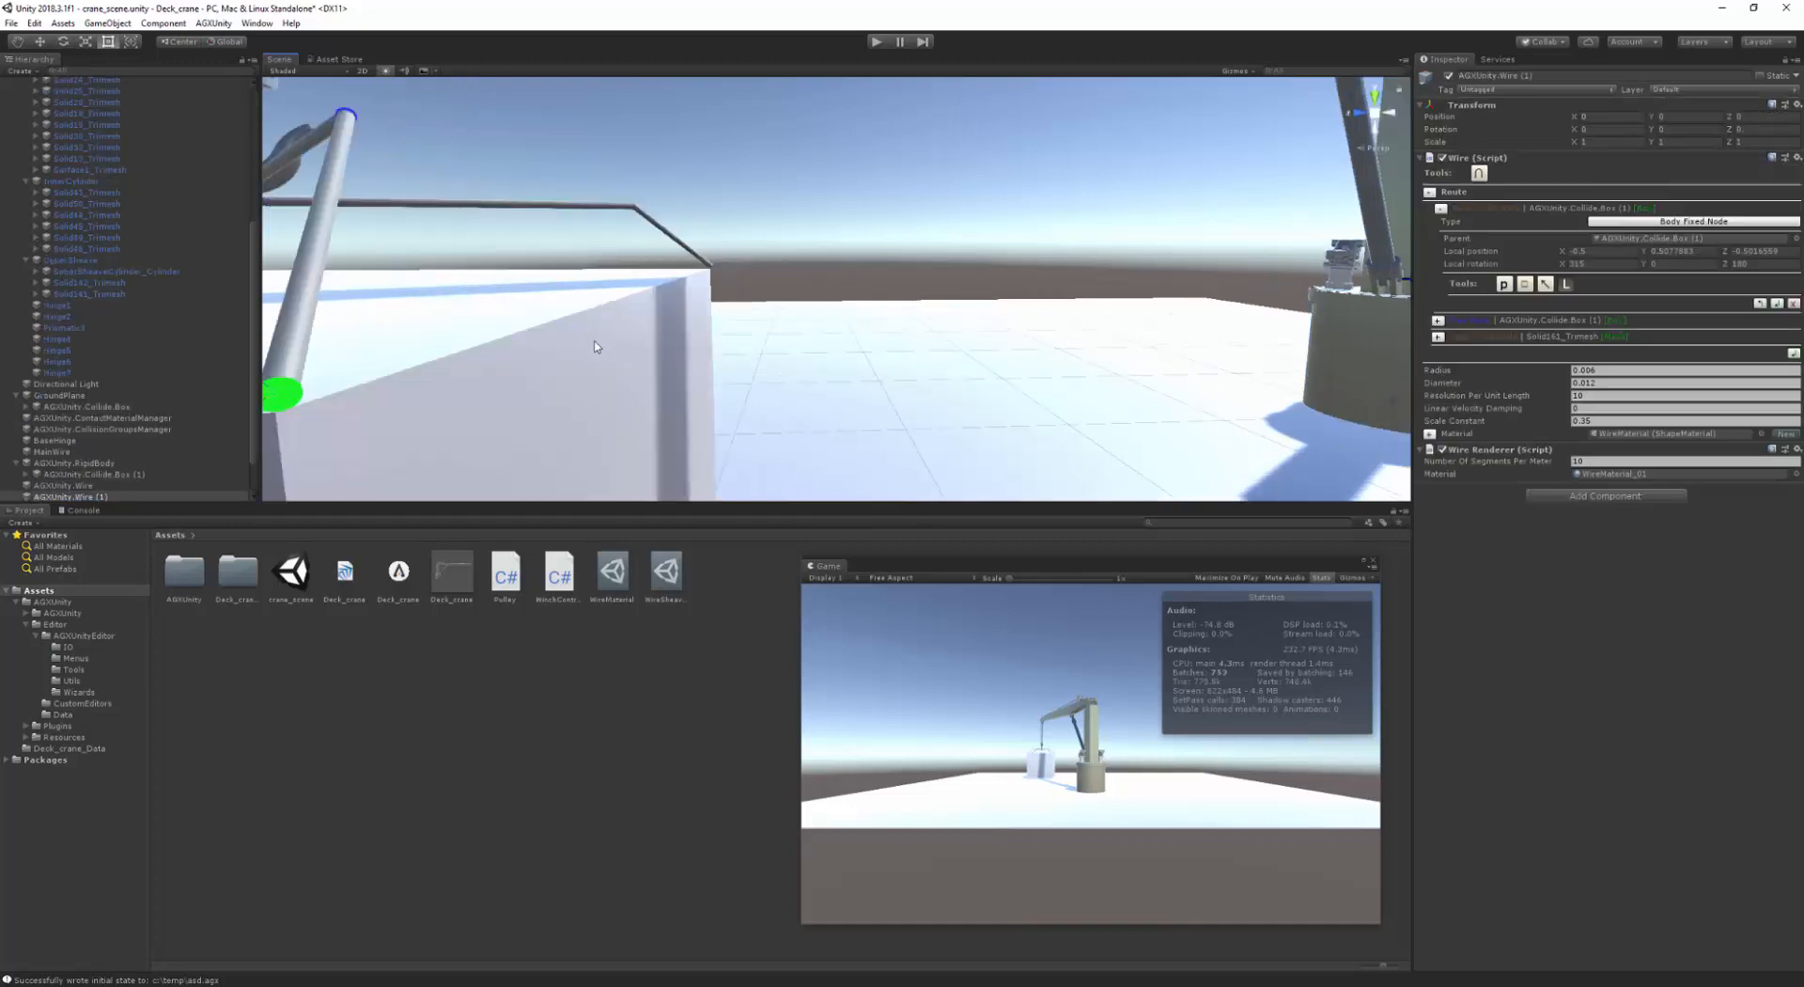
middle_click_drag(580, 345, 590, 342)
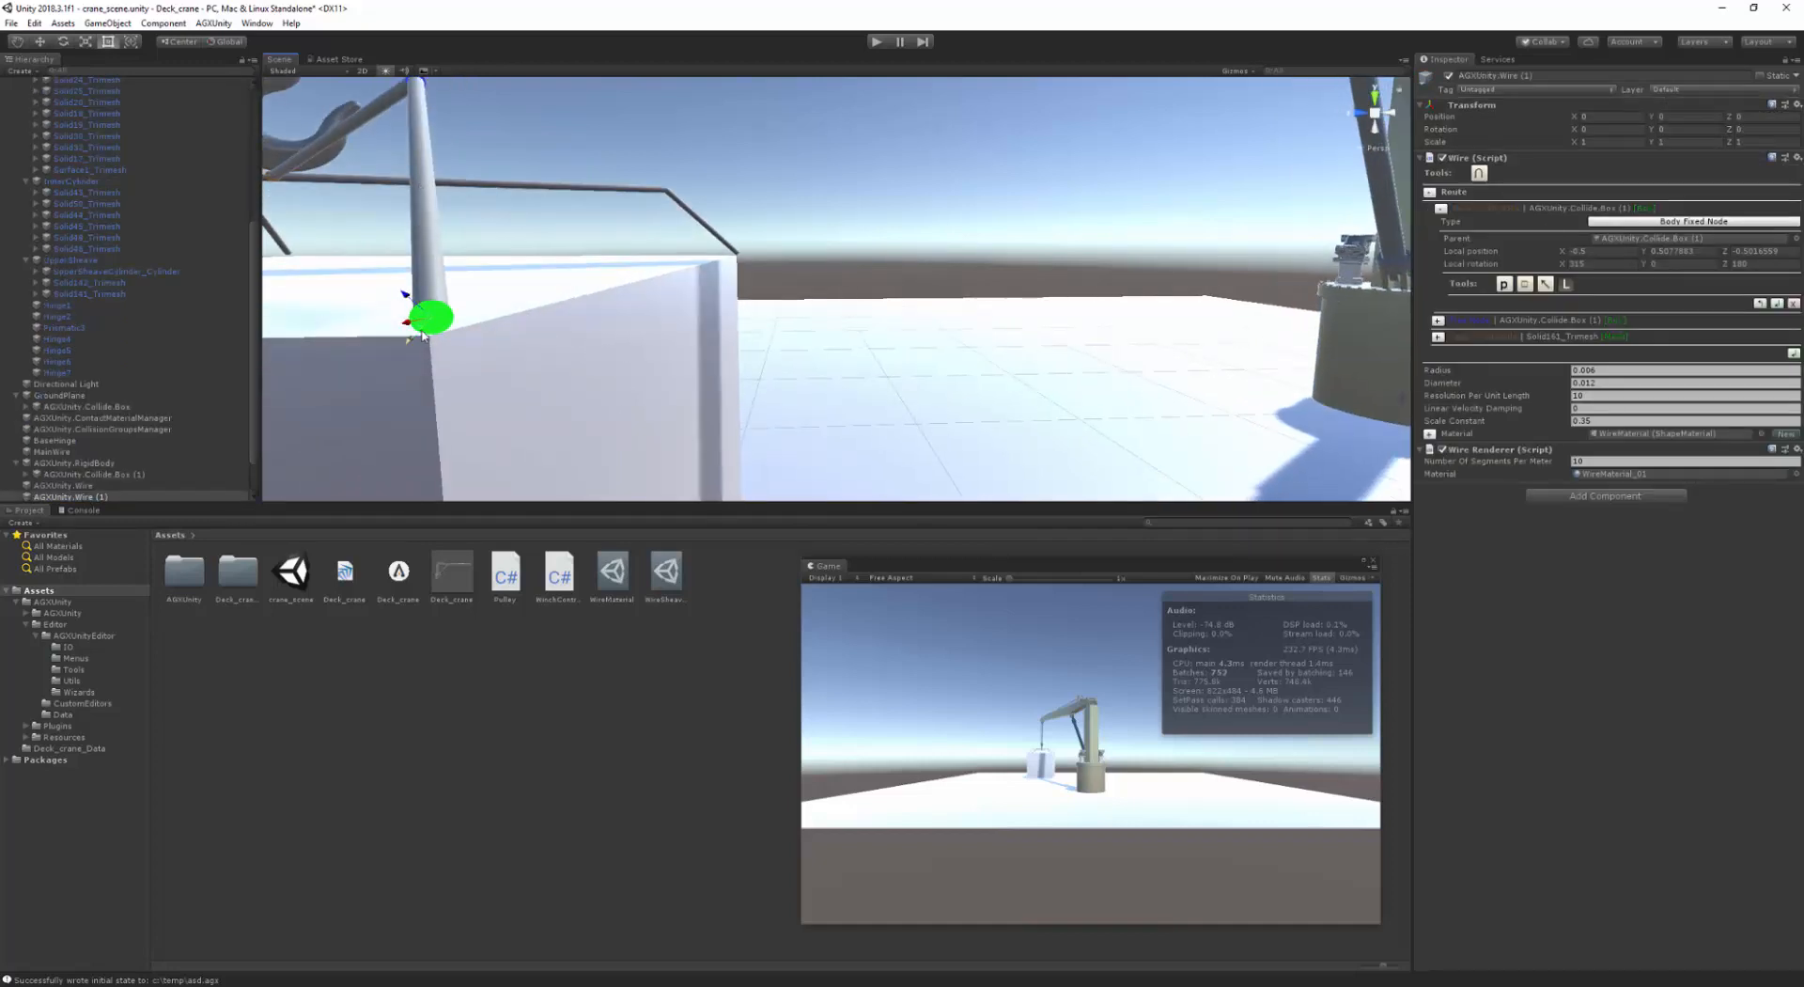
middle_click_drag(413, 331, 441, 330)
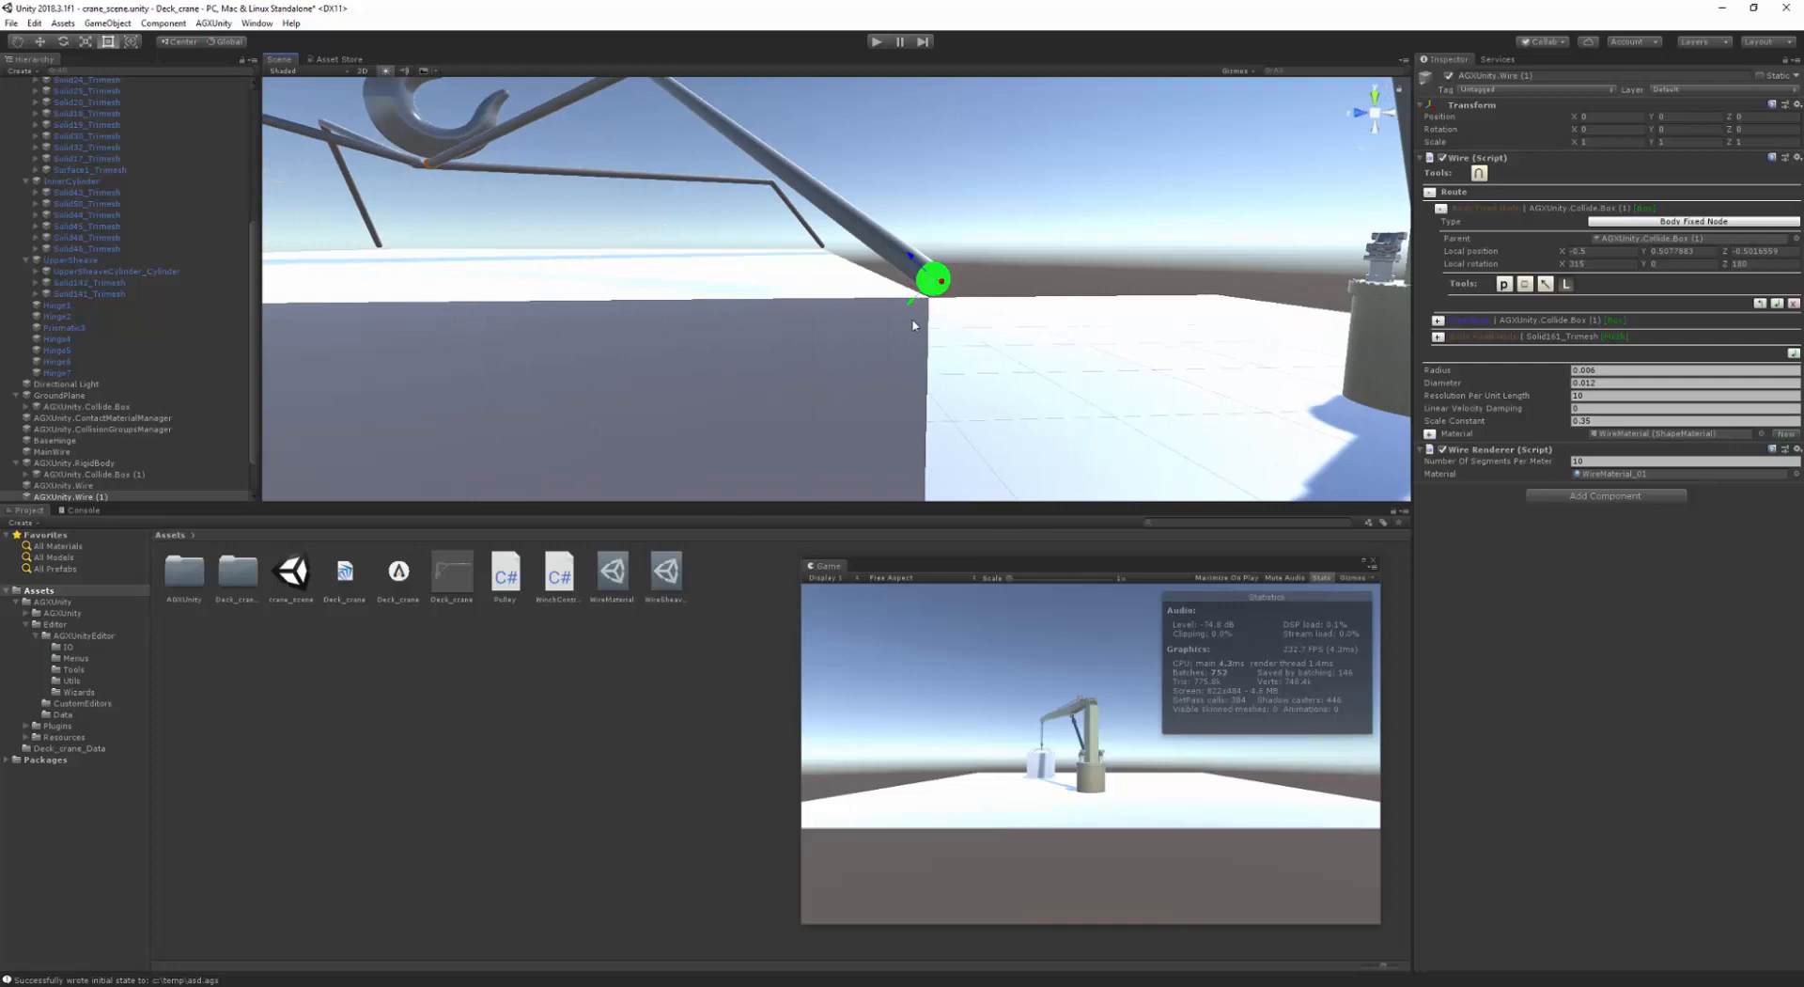
middle_click_drag(941, 334, 938, 338)
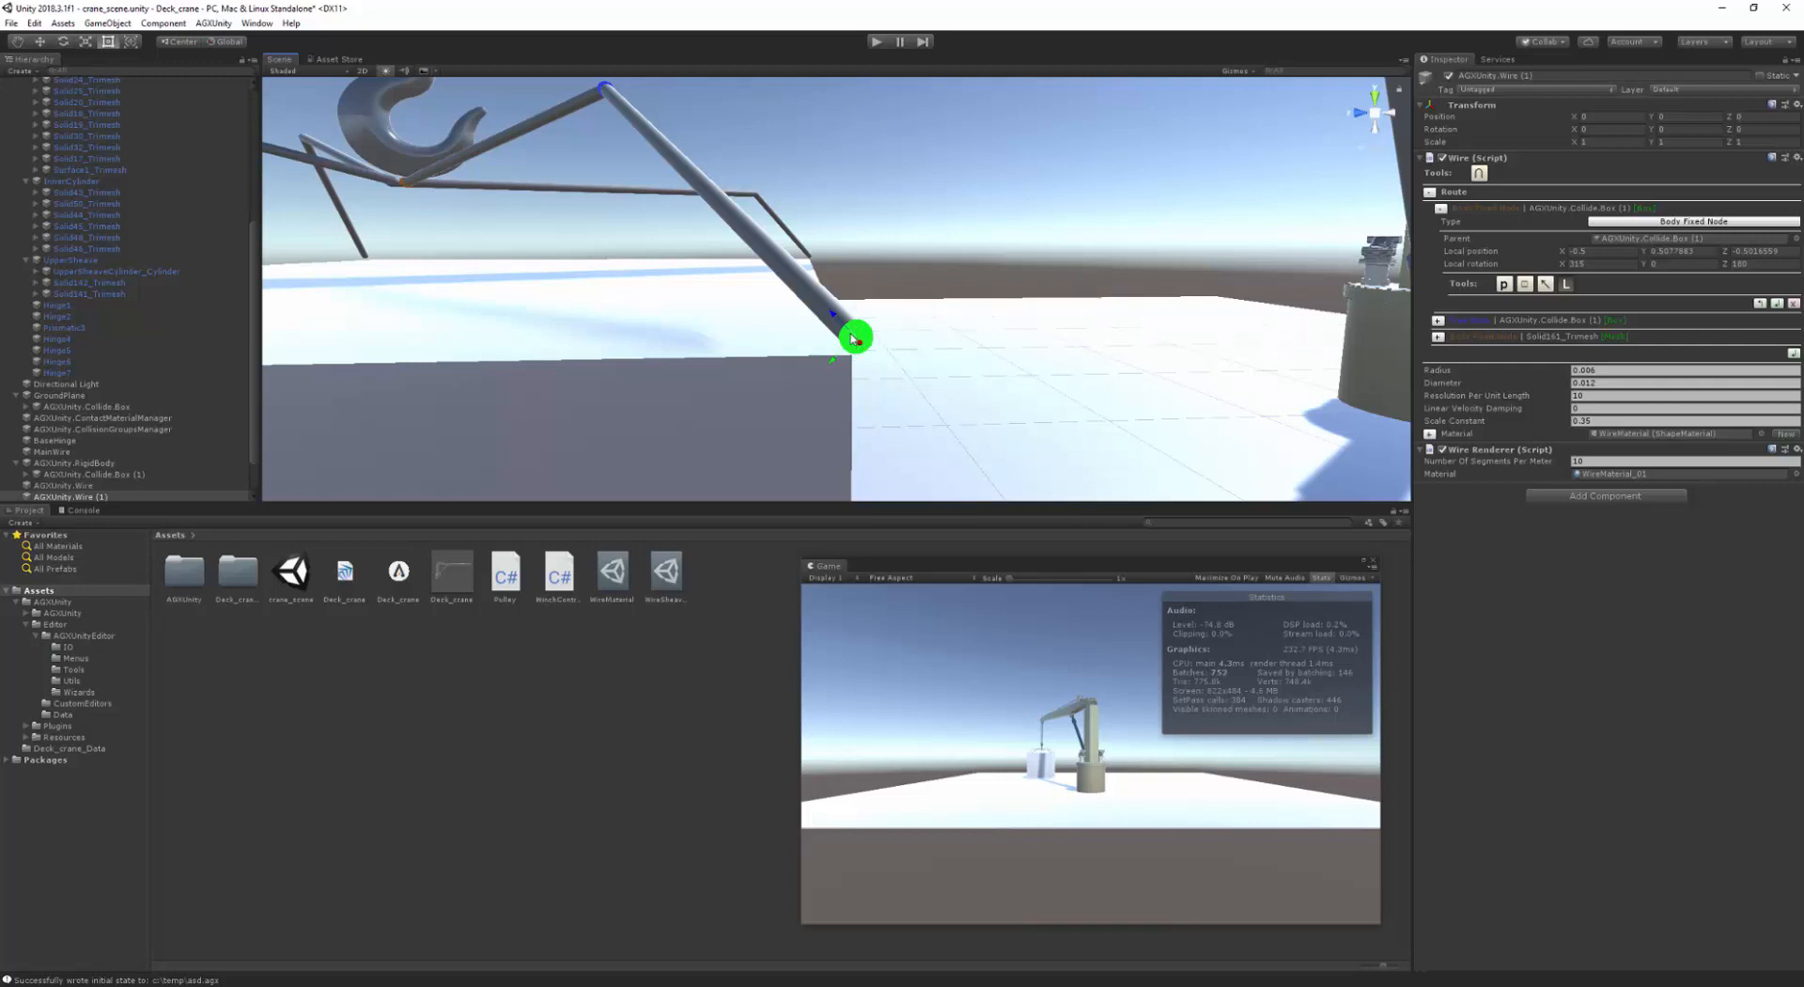
middle_click_drag(809, 367, 827, 366)
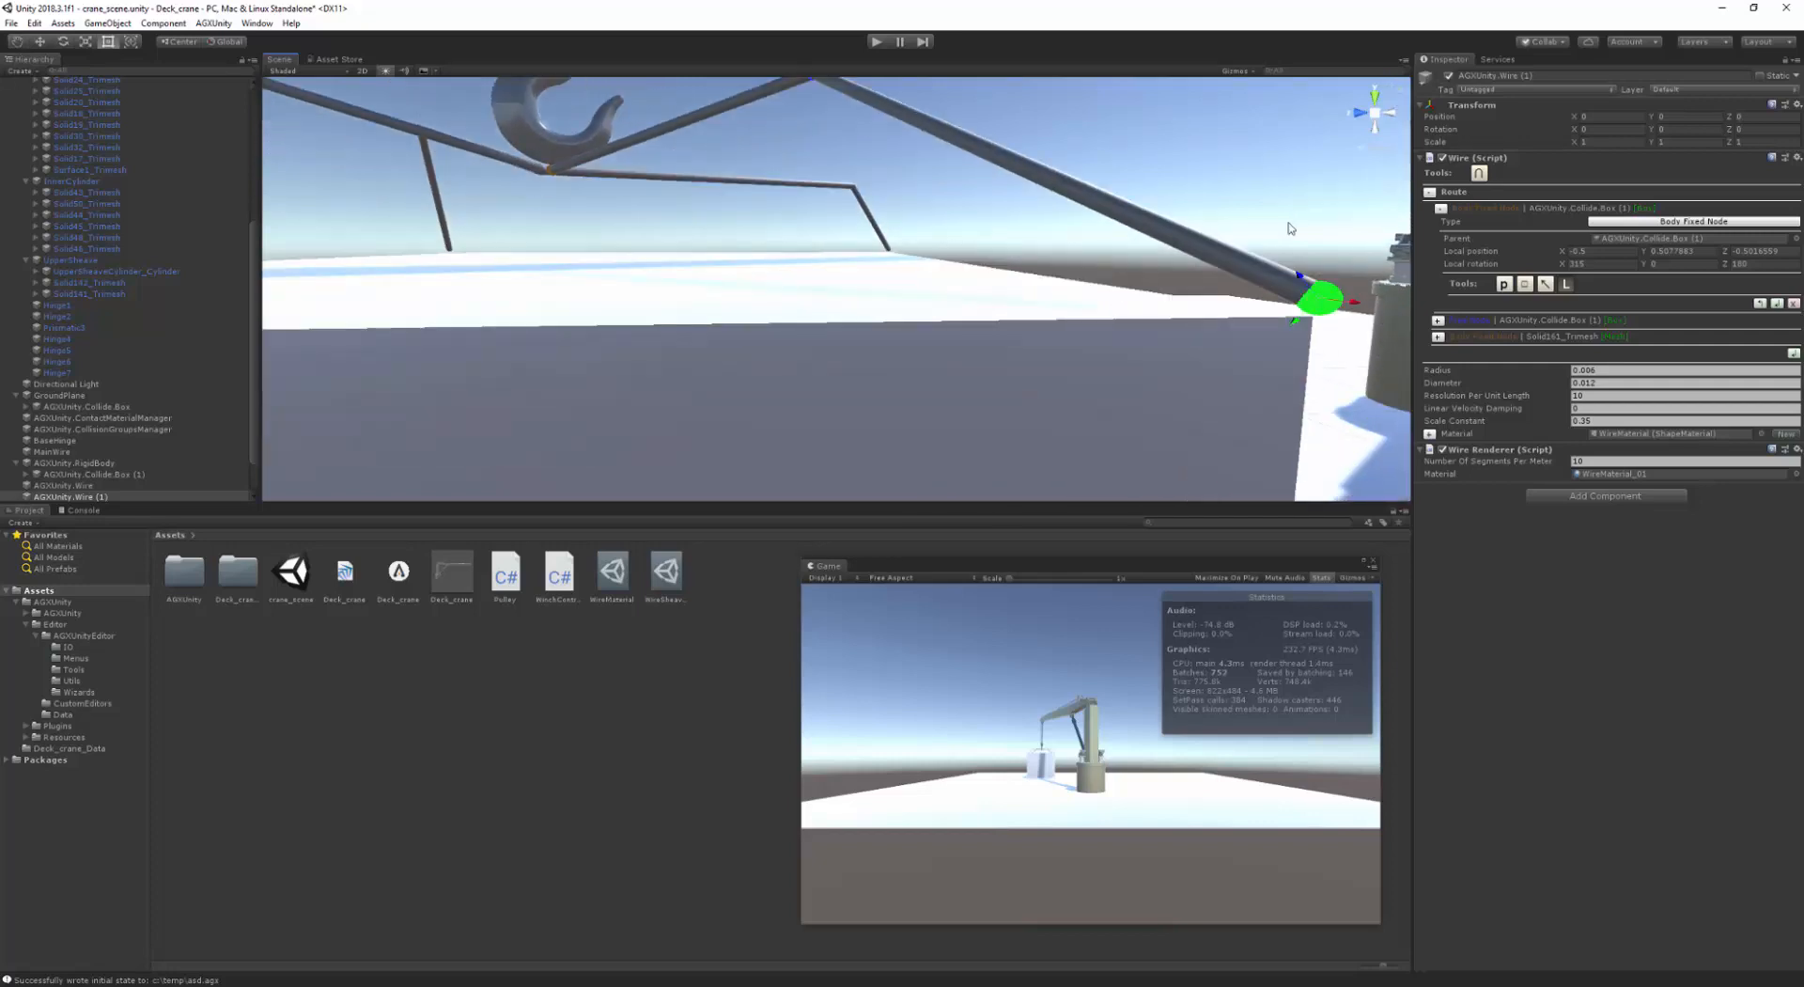
middle_click_drag(996, 319, 1043, 319)
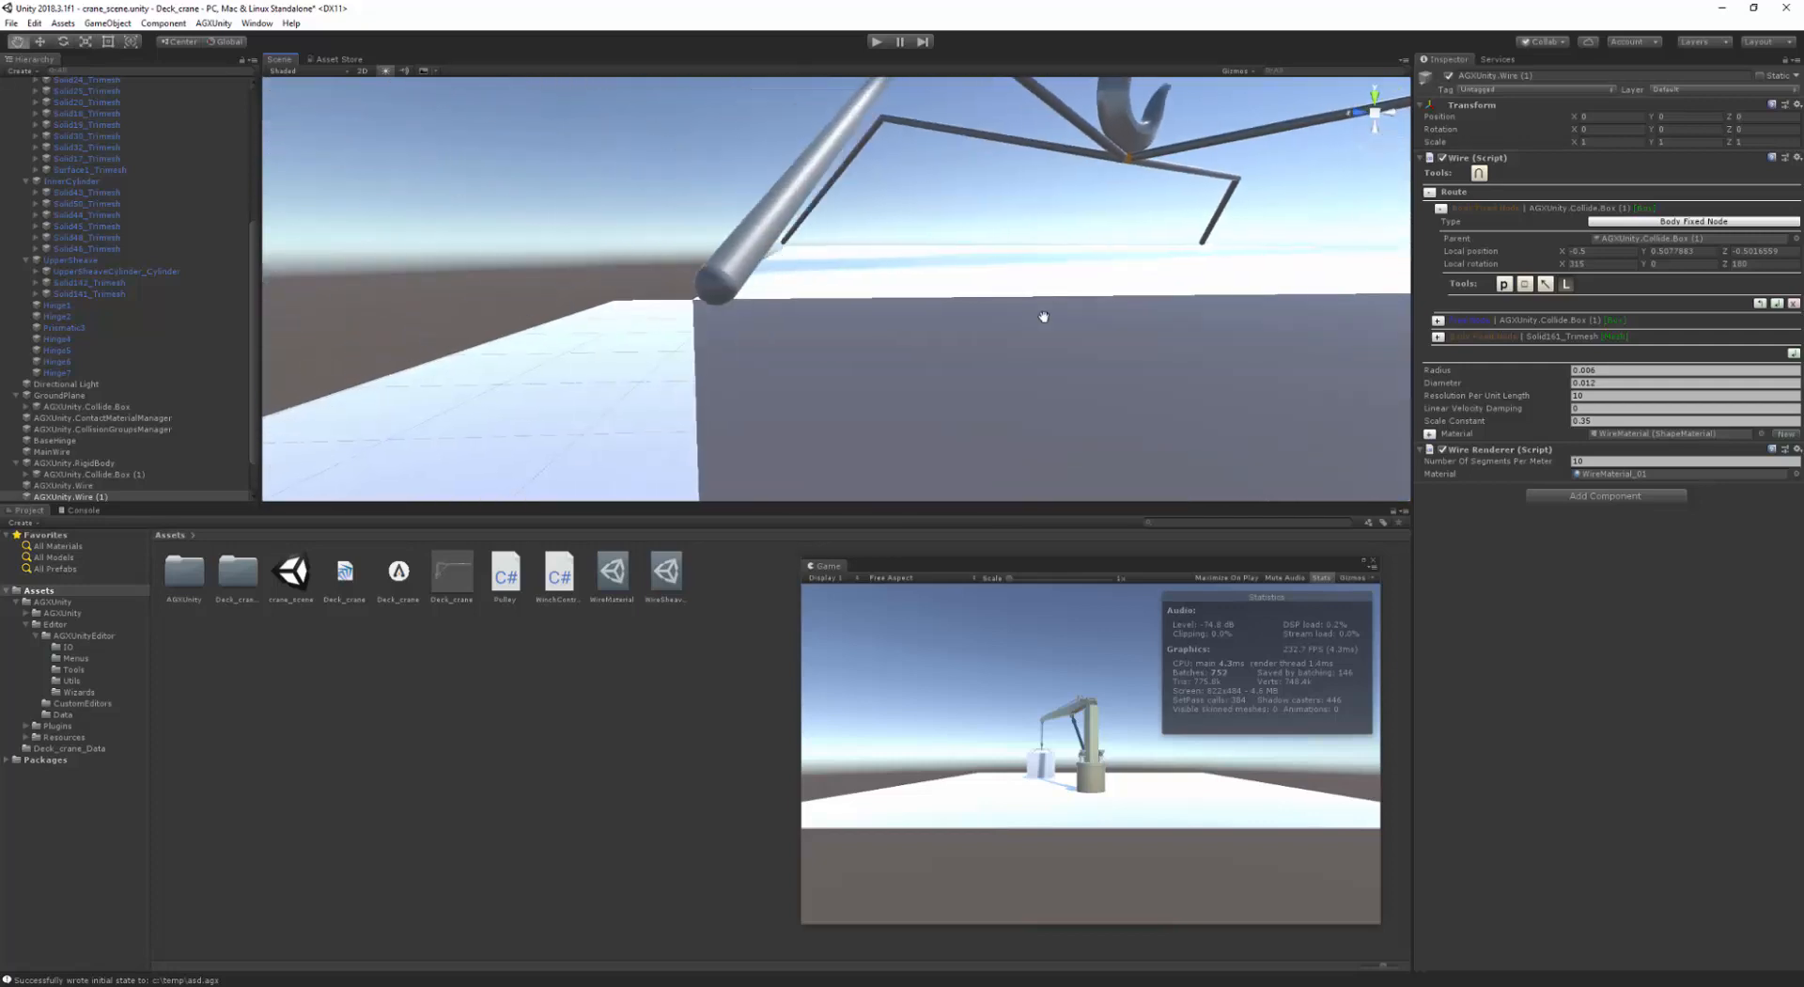
middle_click_drag(908, 318, 894, 322)
scroll(957, 258, "up", 3)
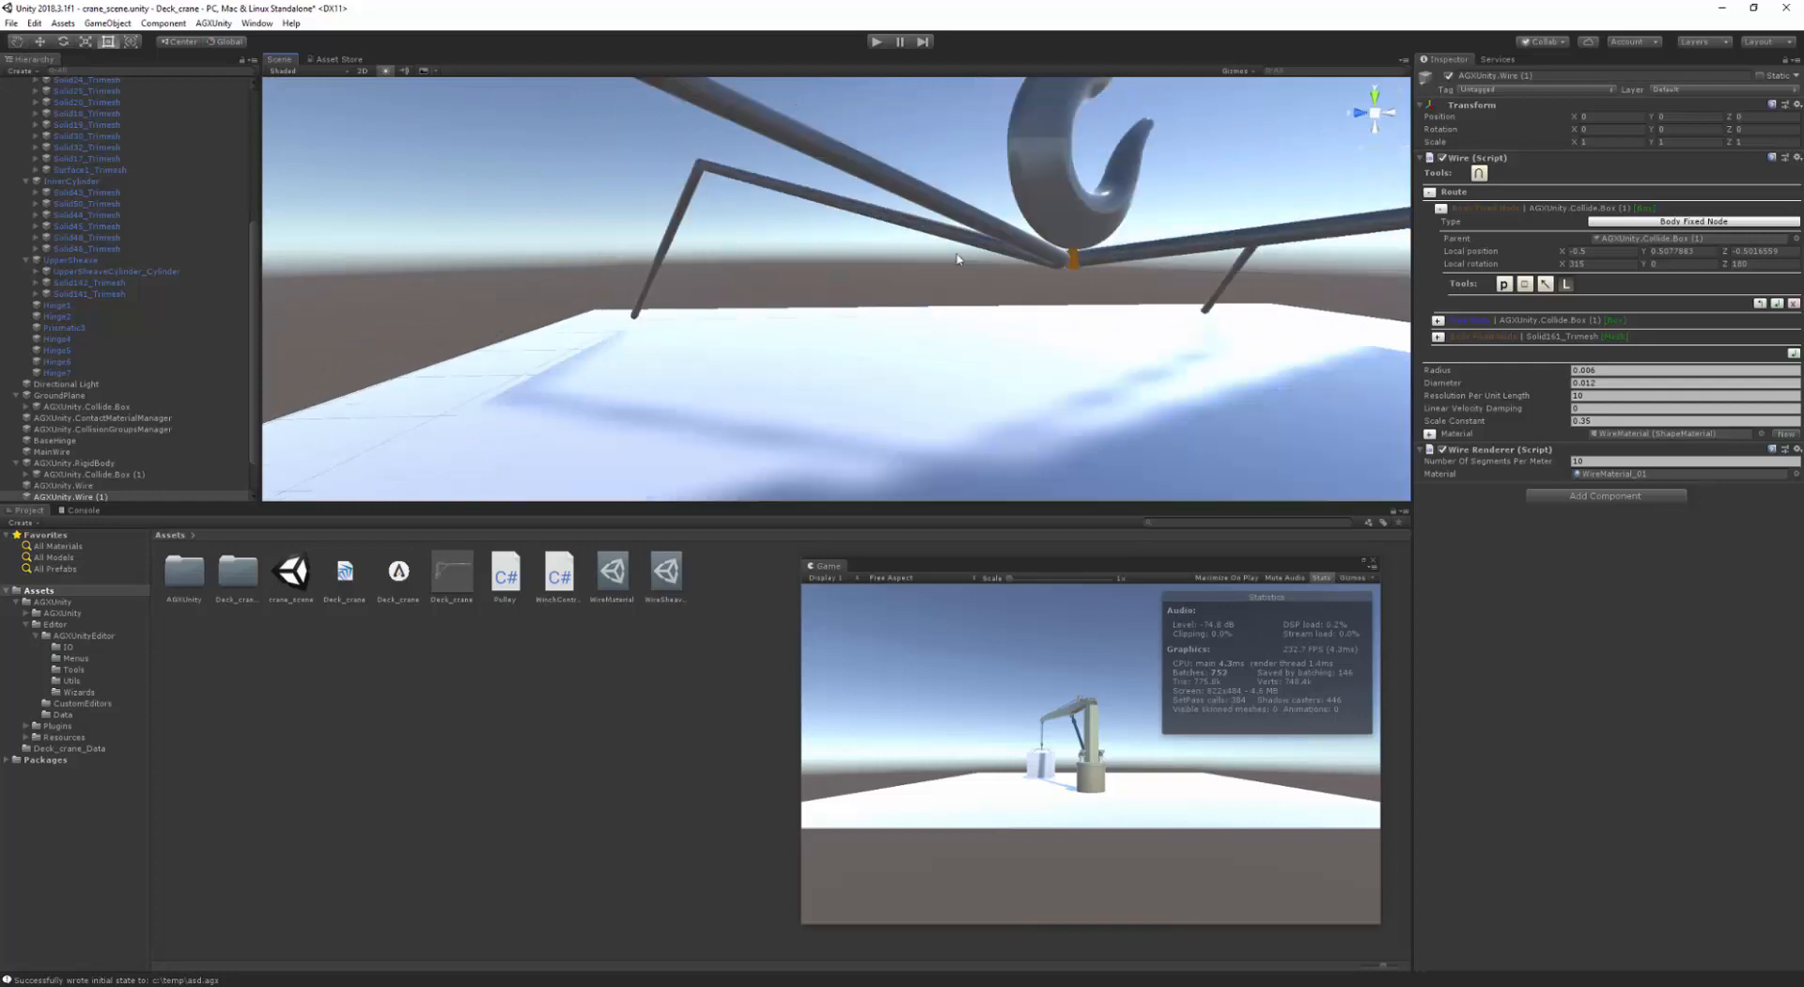
middle_click_drag(1074, 262, 1056, 271)
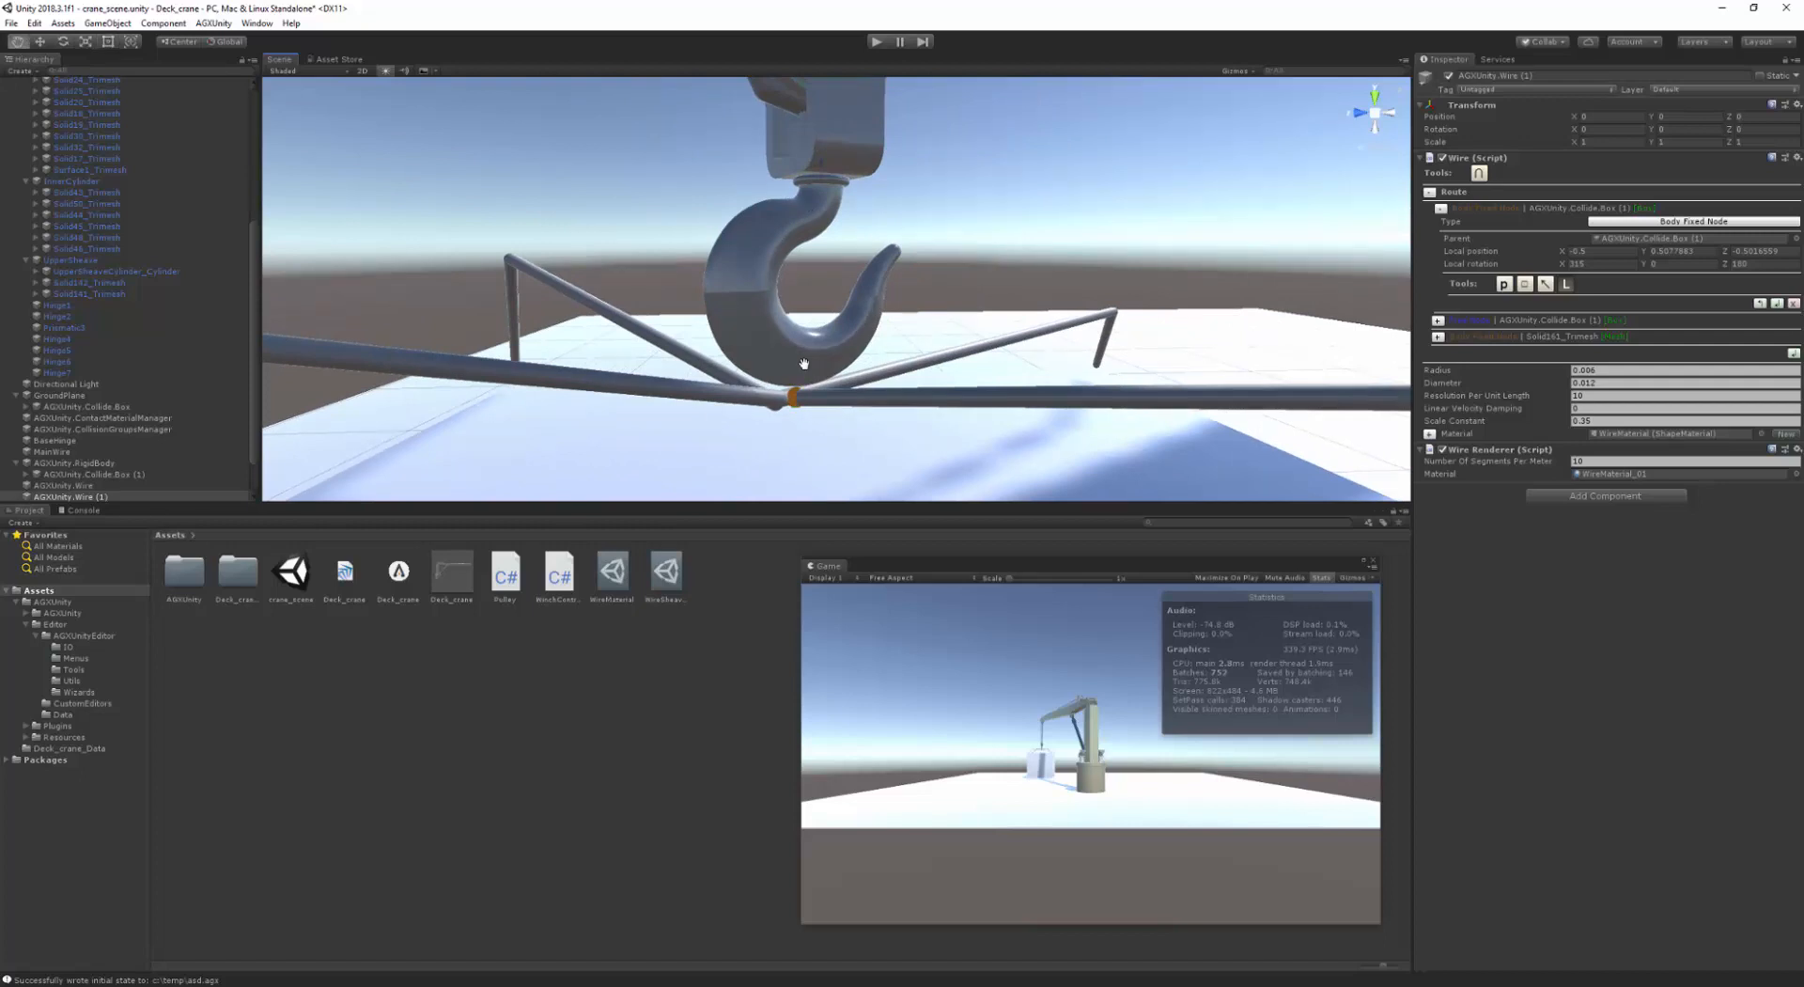
scroll(809, 360, "down", 5)
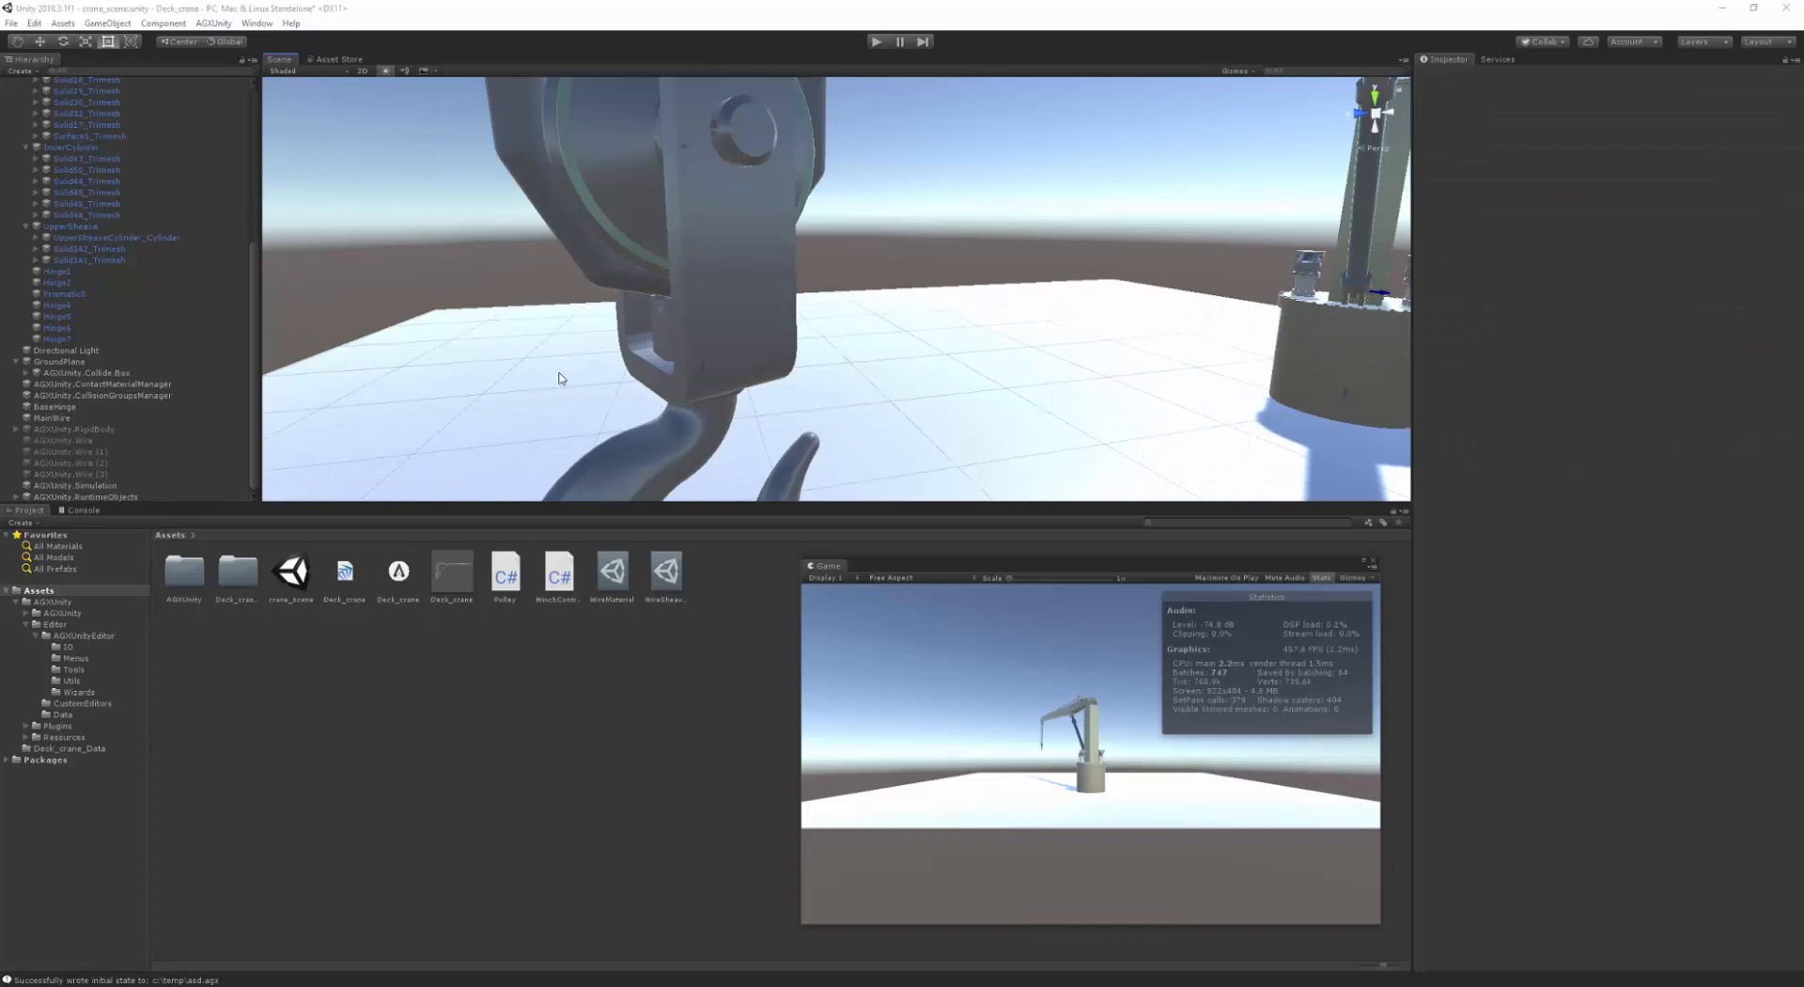
- Inspect the Target Speed Controller of Hinge7 above the hook, checking its enabled state, speed, force range and compliance
middle_click_drag(553, 388, 552, 450)
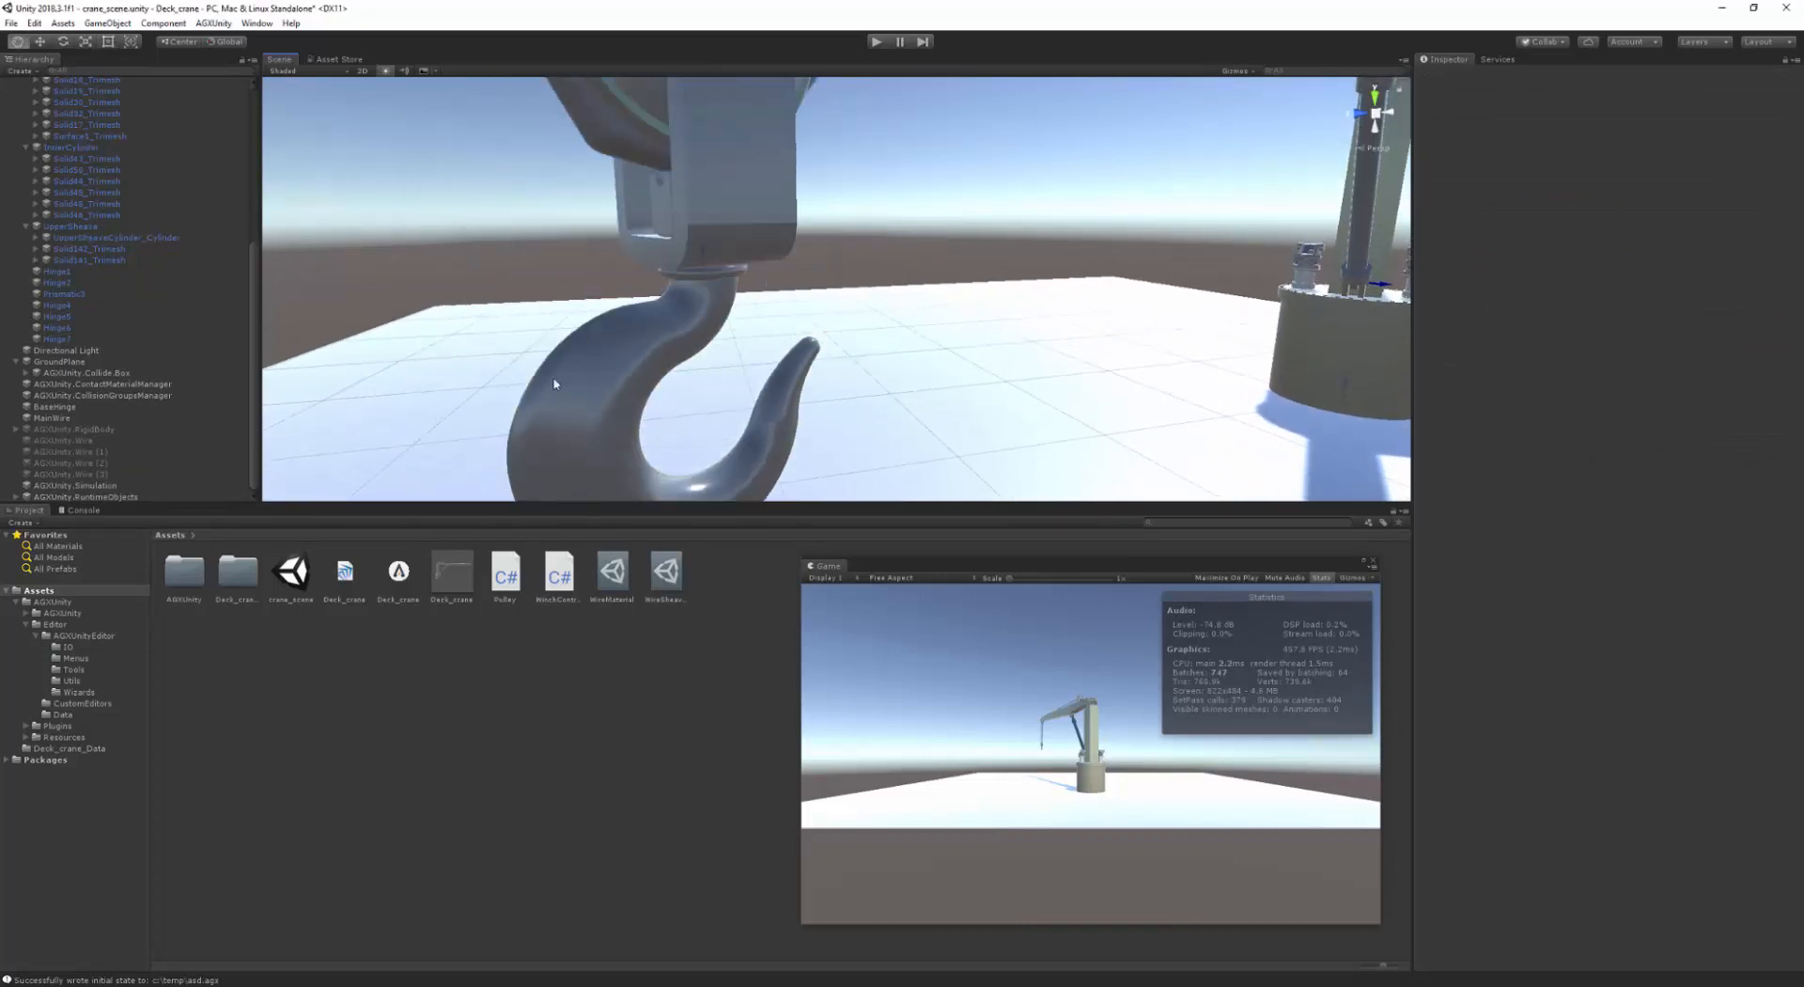
left_click(57, 338)
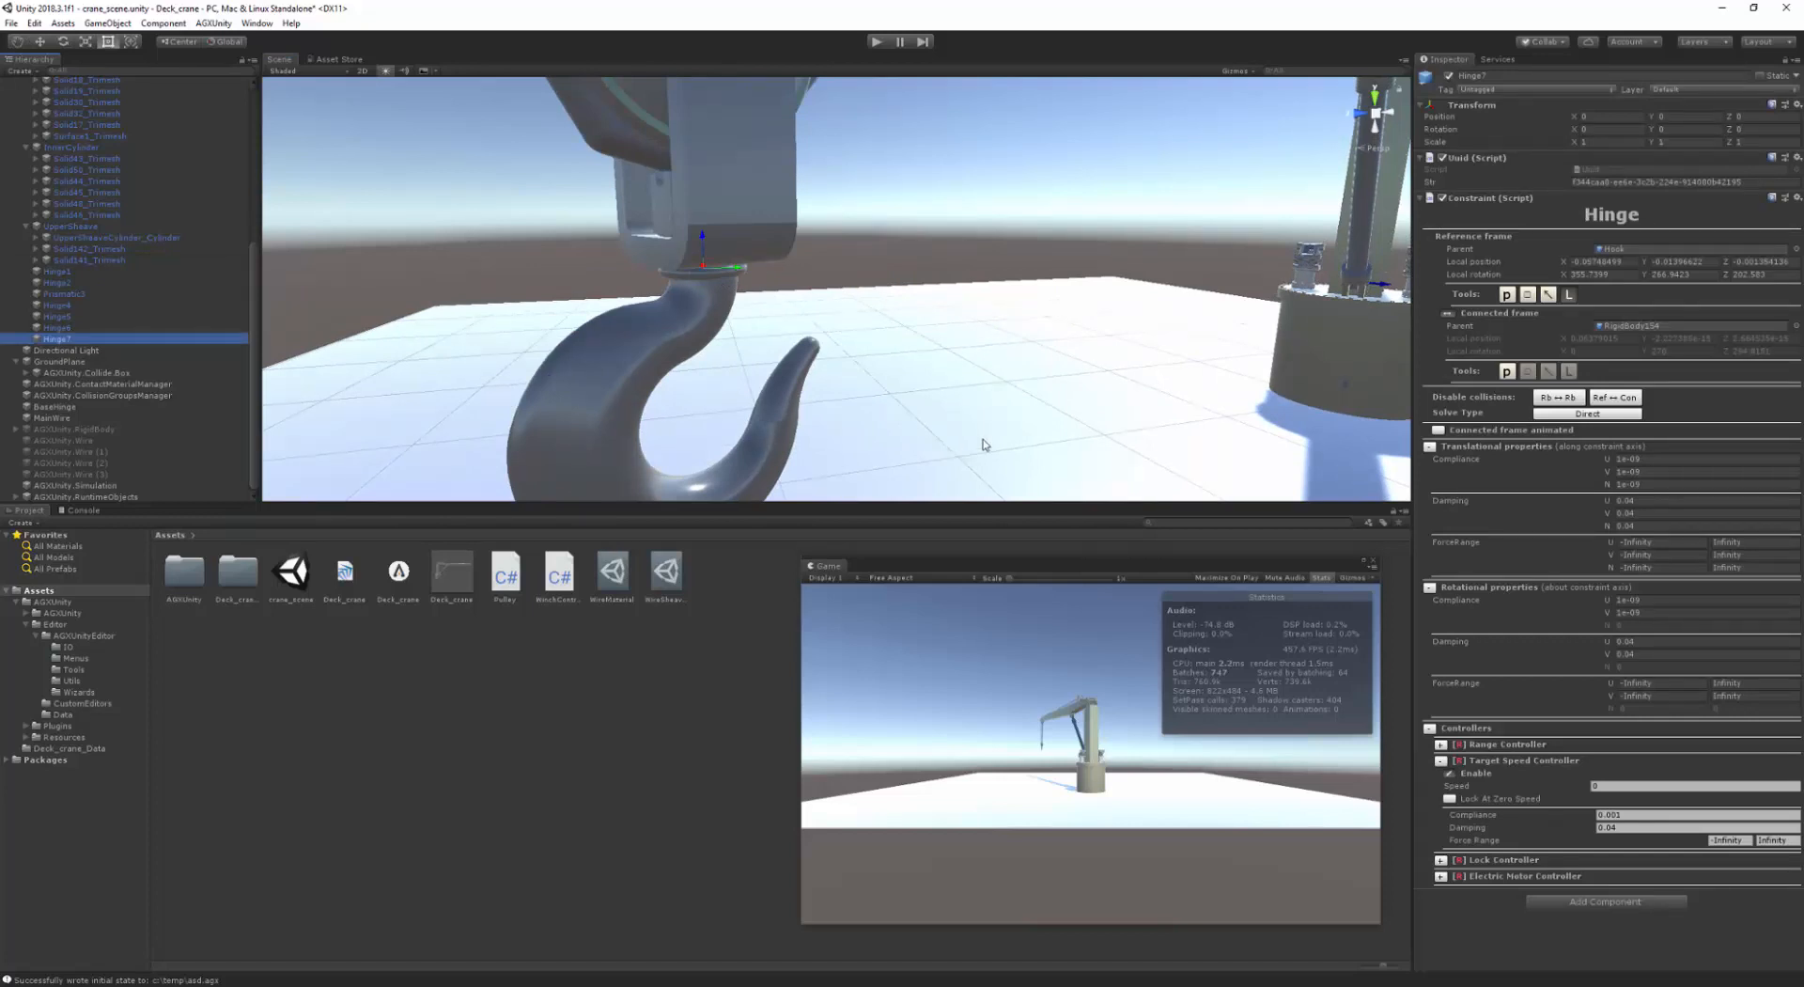
left_click(1452, 774)
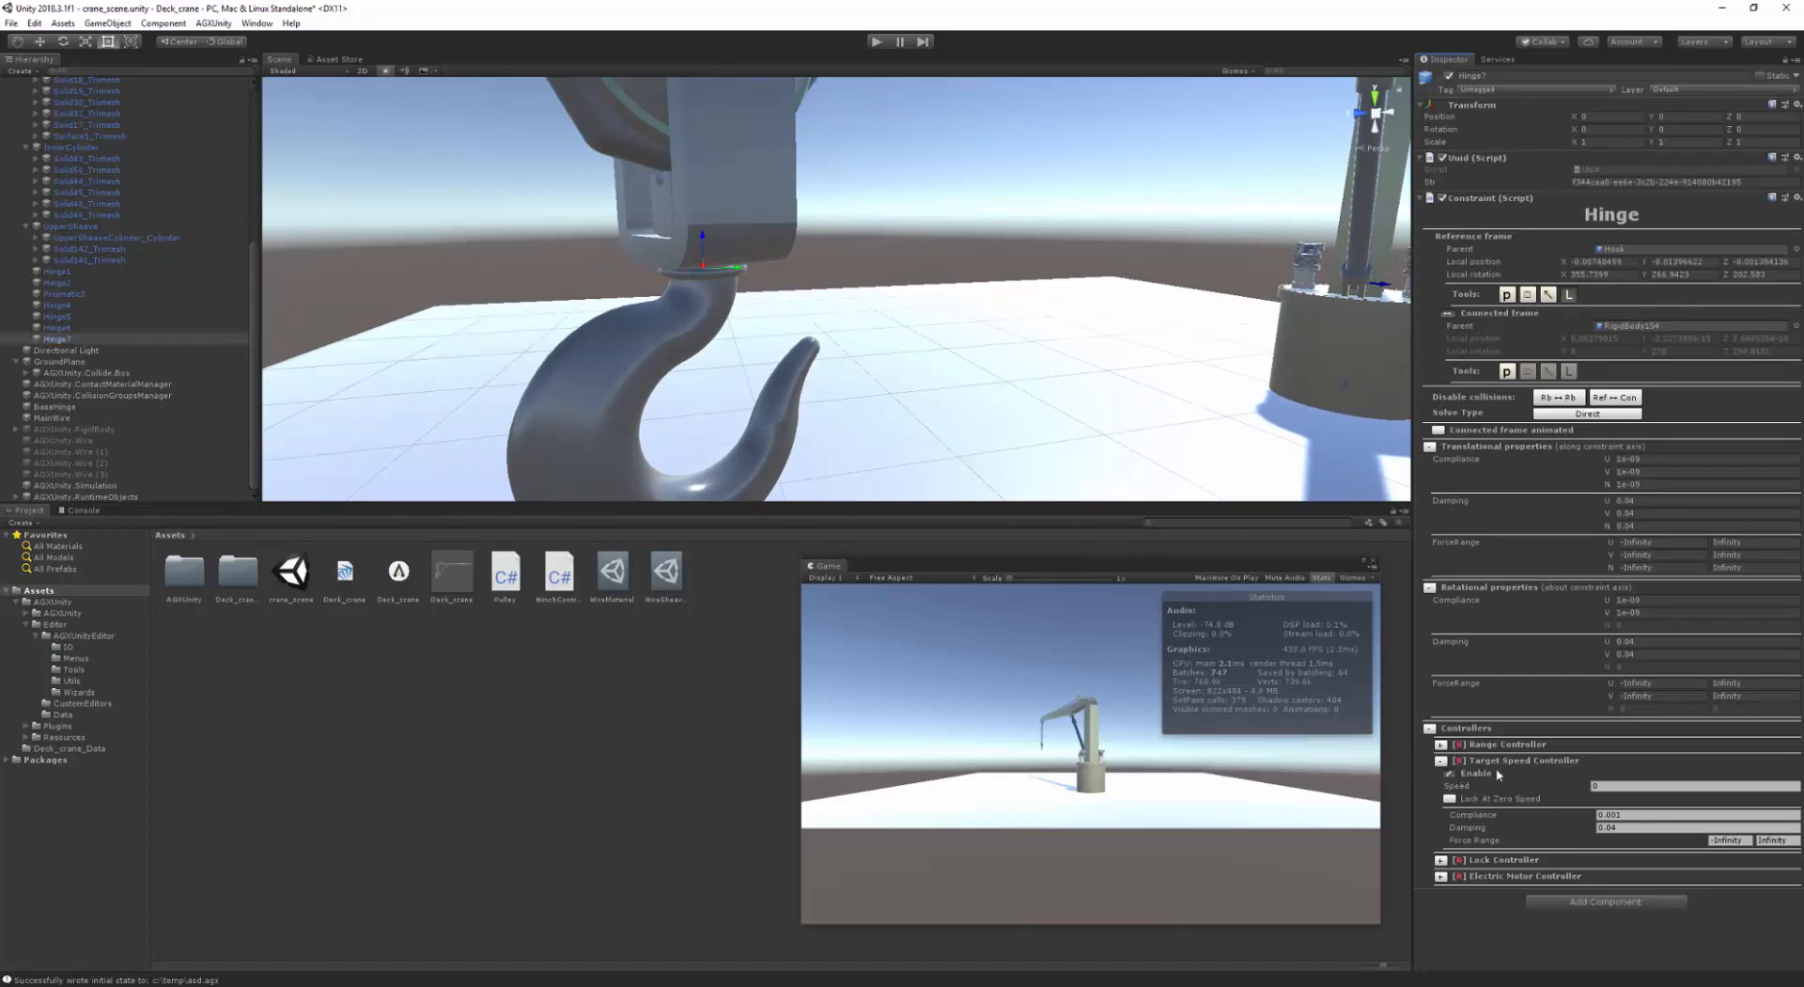
left_click(1605, 788)
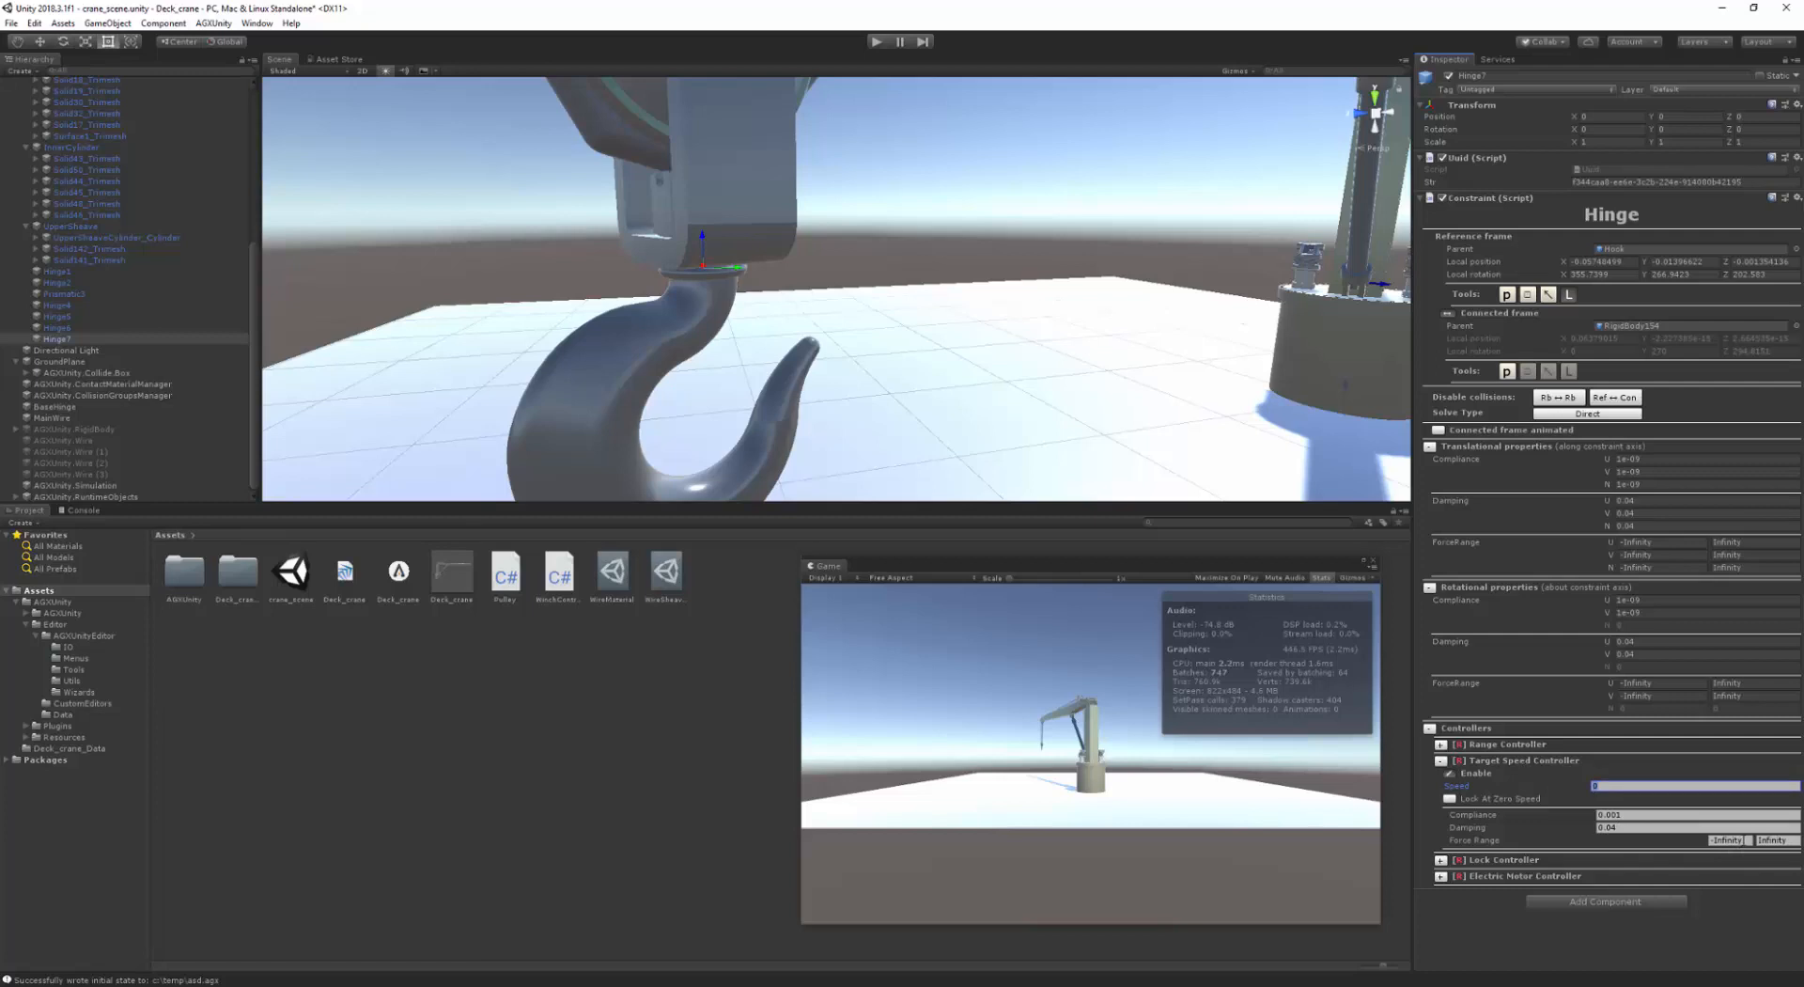
left_click(1710, 840)
left_click(1759, 840)
left_click(1637, 815)
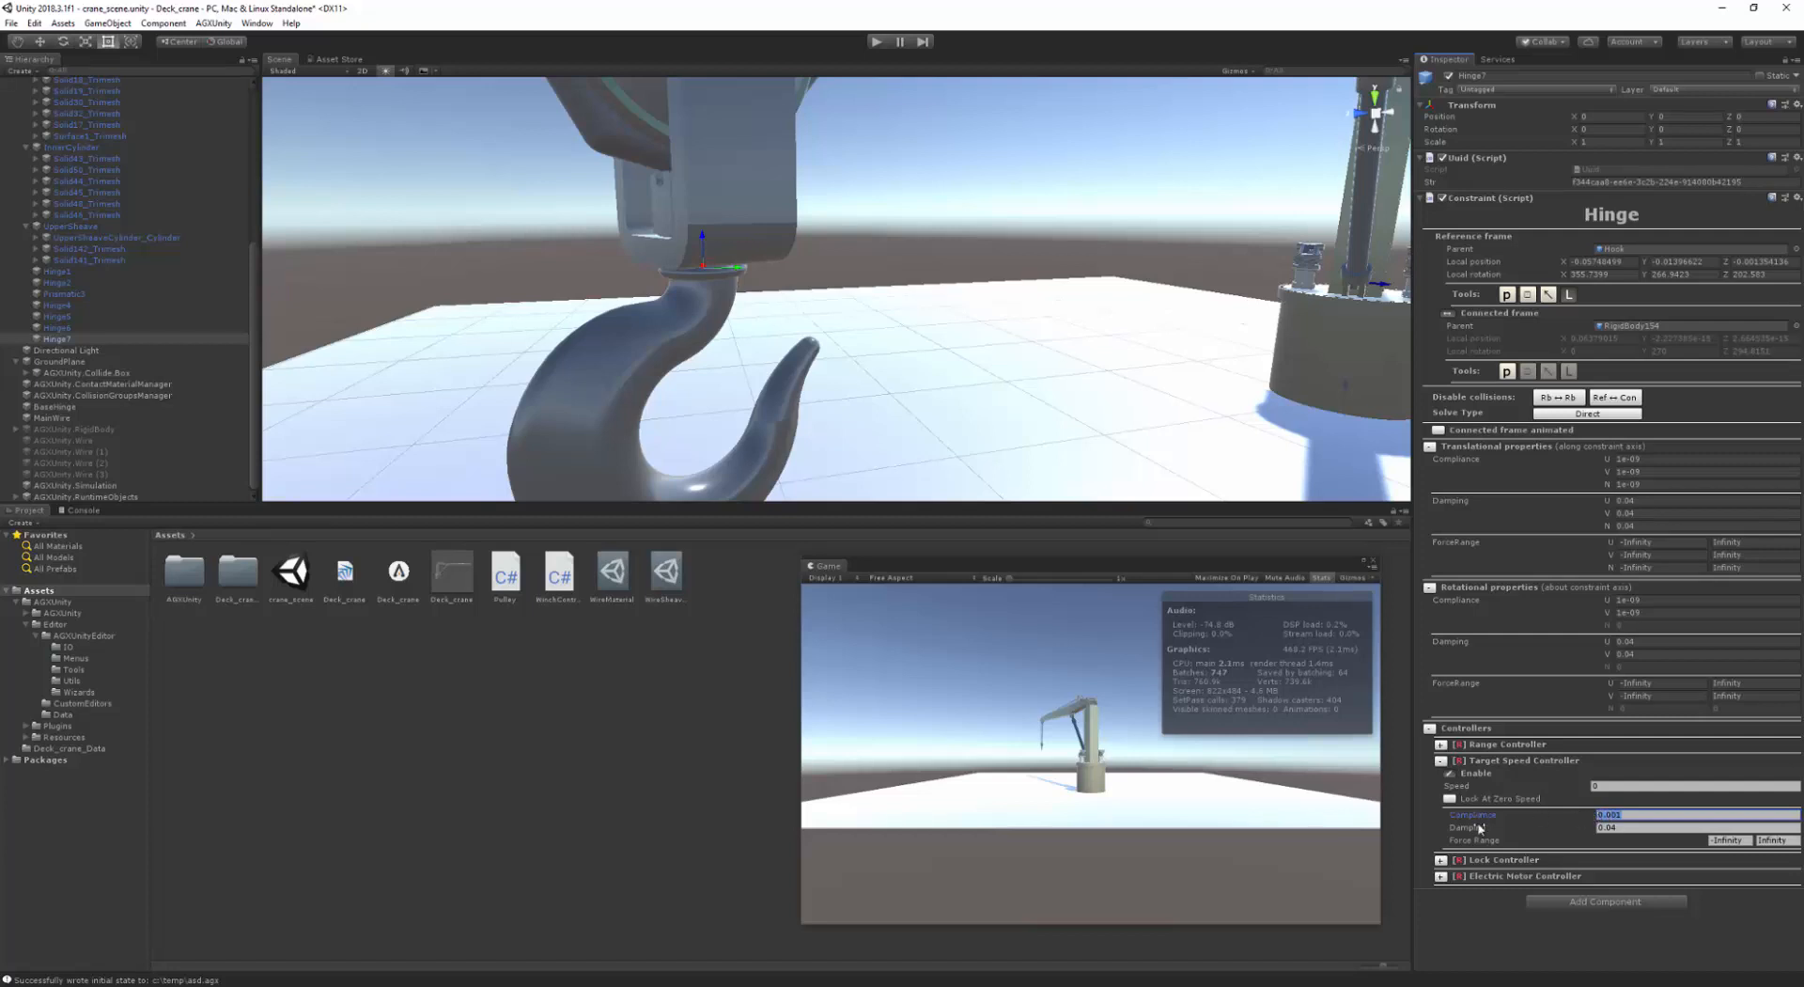
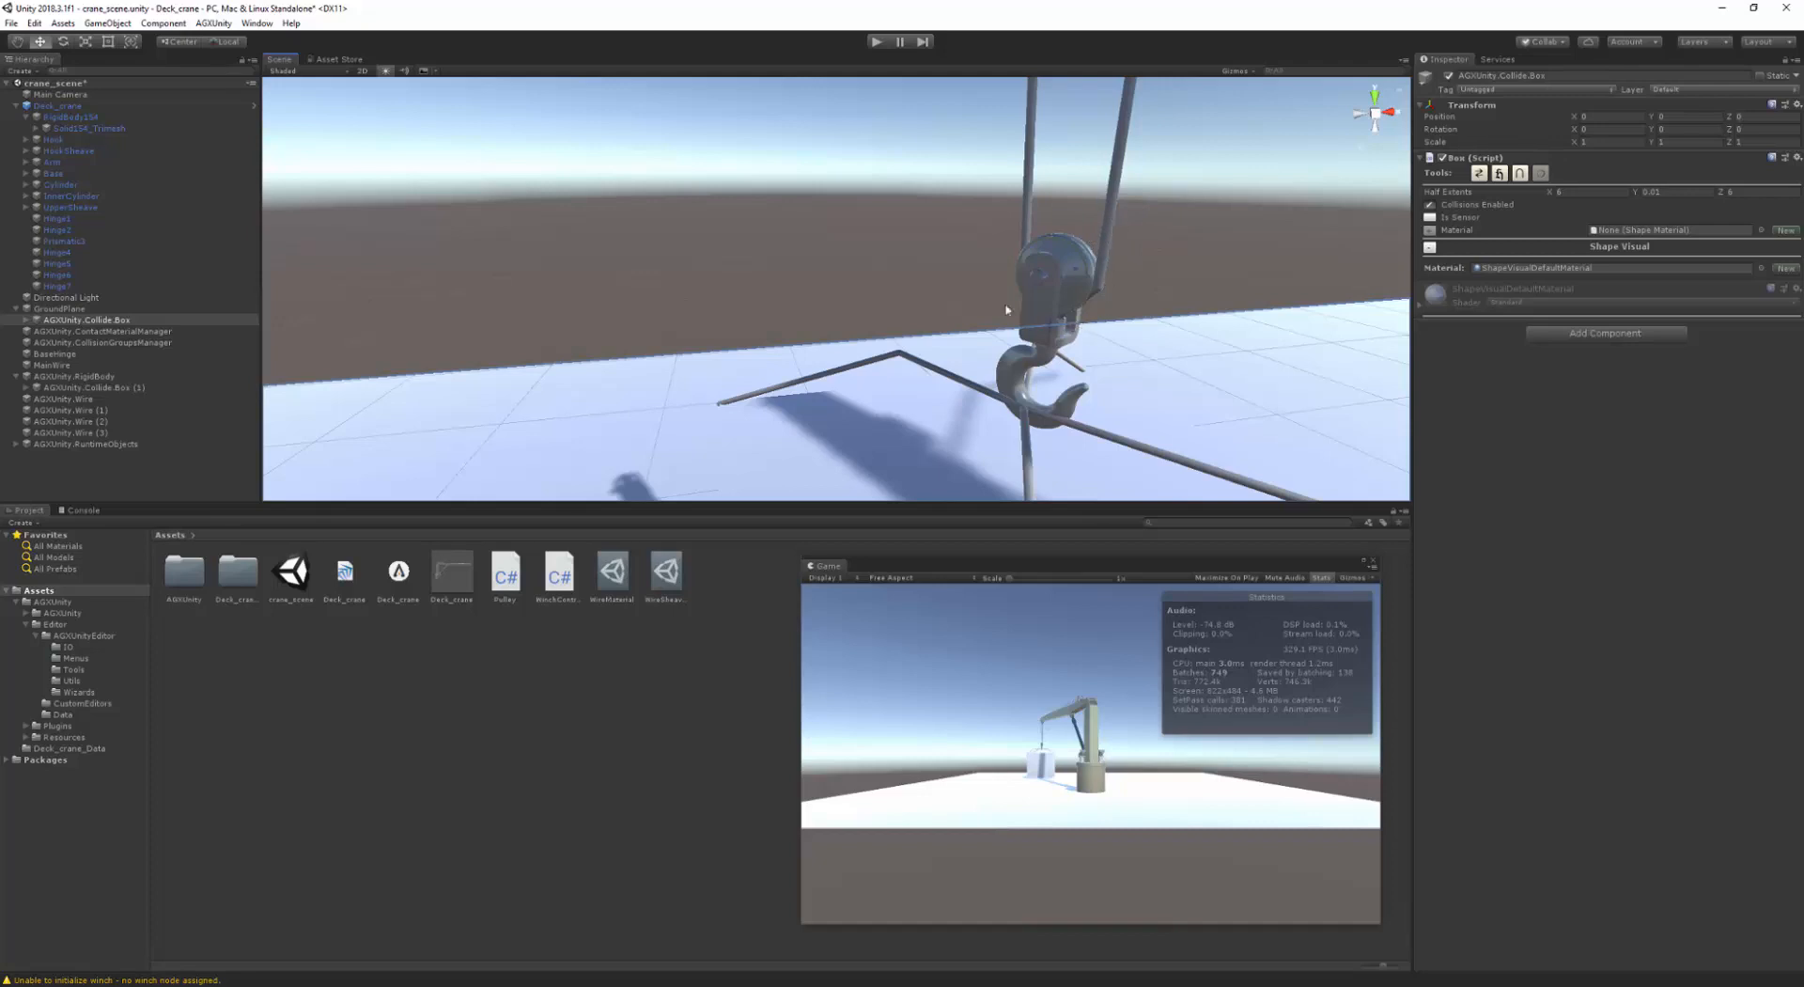
- Change the MainWire node beside the hook sheave to an Eye Node and parent it to the hook block's housing mesh
middle_click_drag(1030, 289, 905, 371)
scroll(996, 287, "up", 3)
middle_click_drag(977, 277, 965, 285)
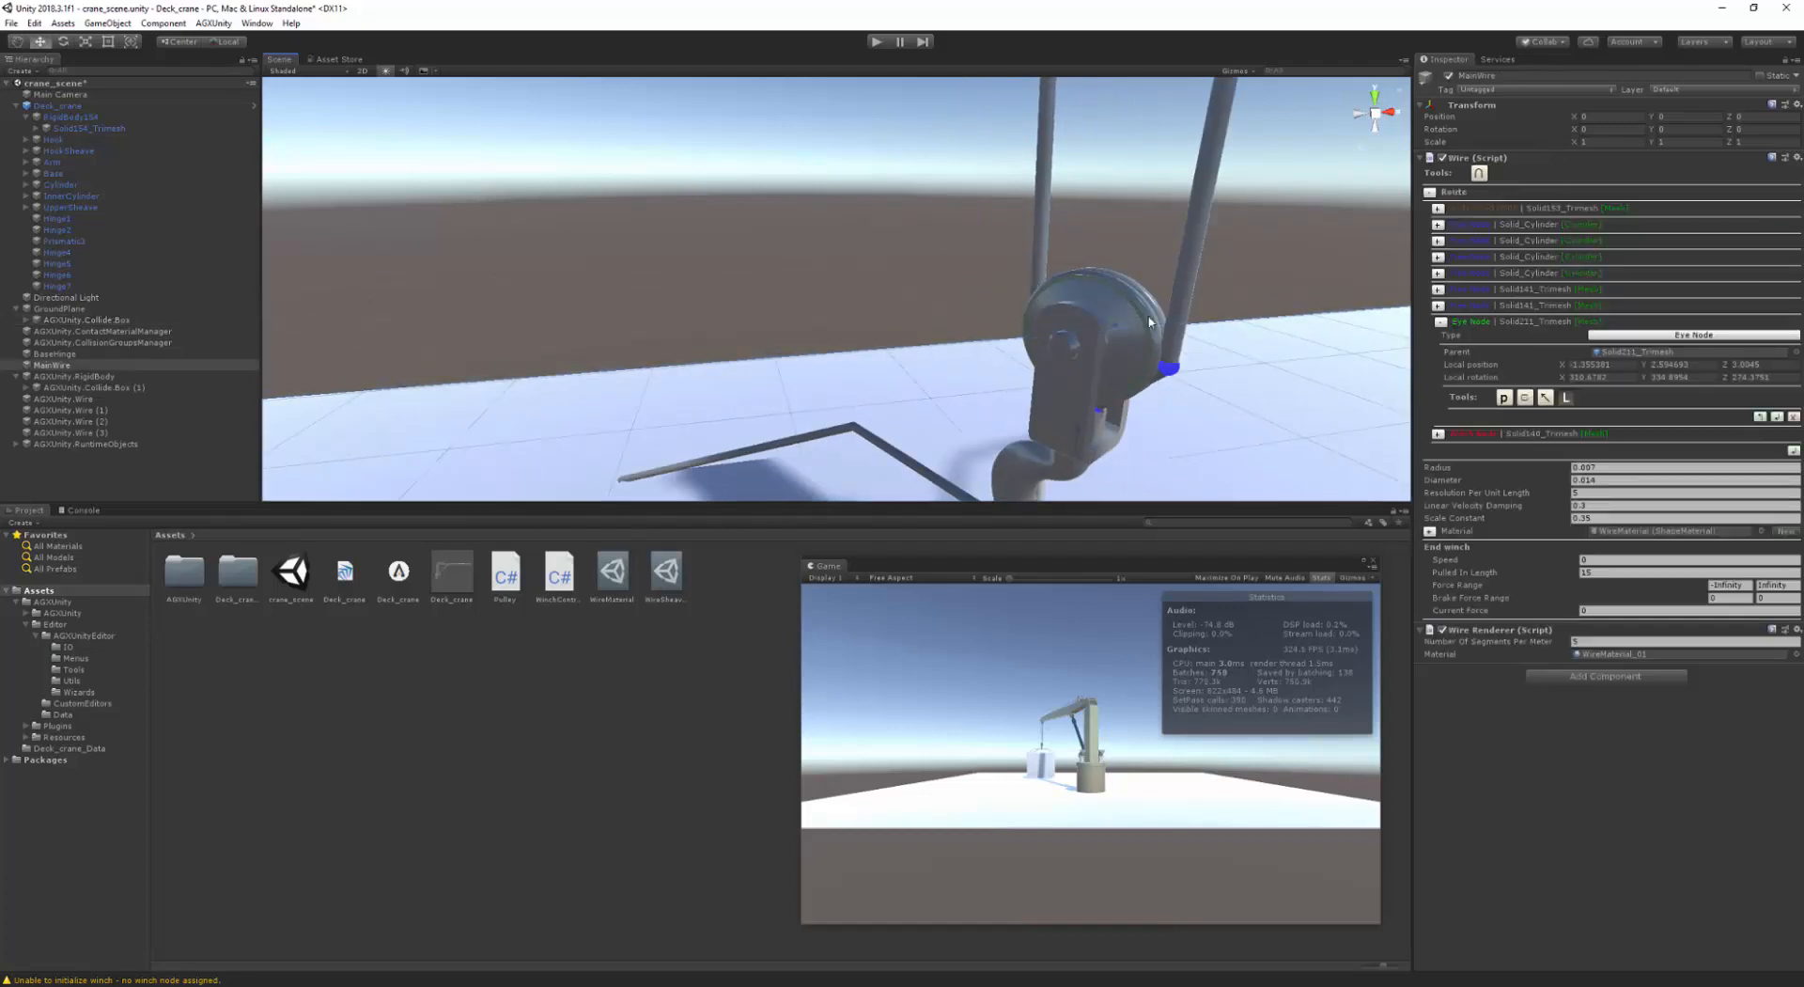
left_click(1170, 369)
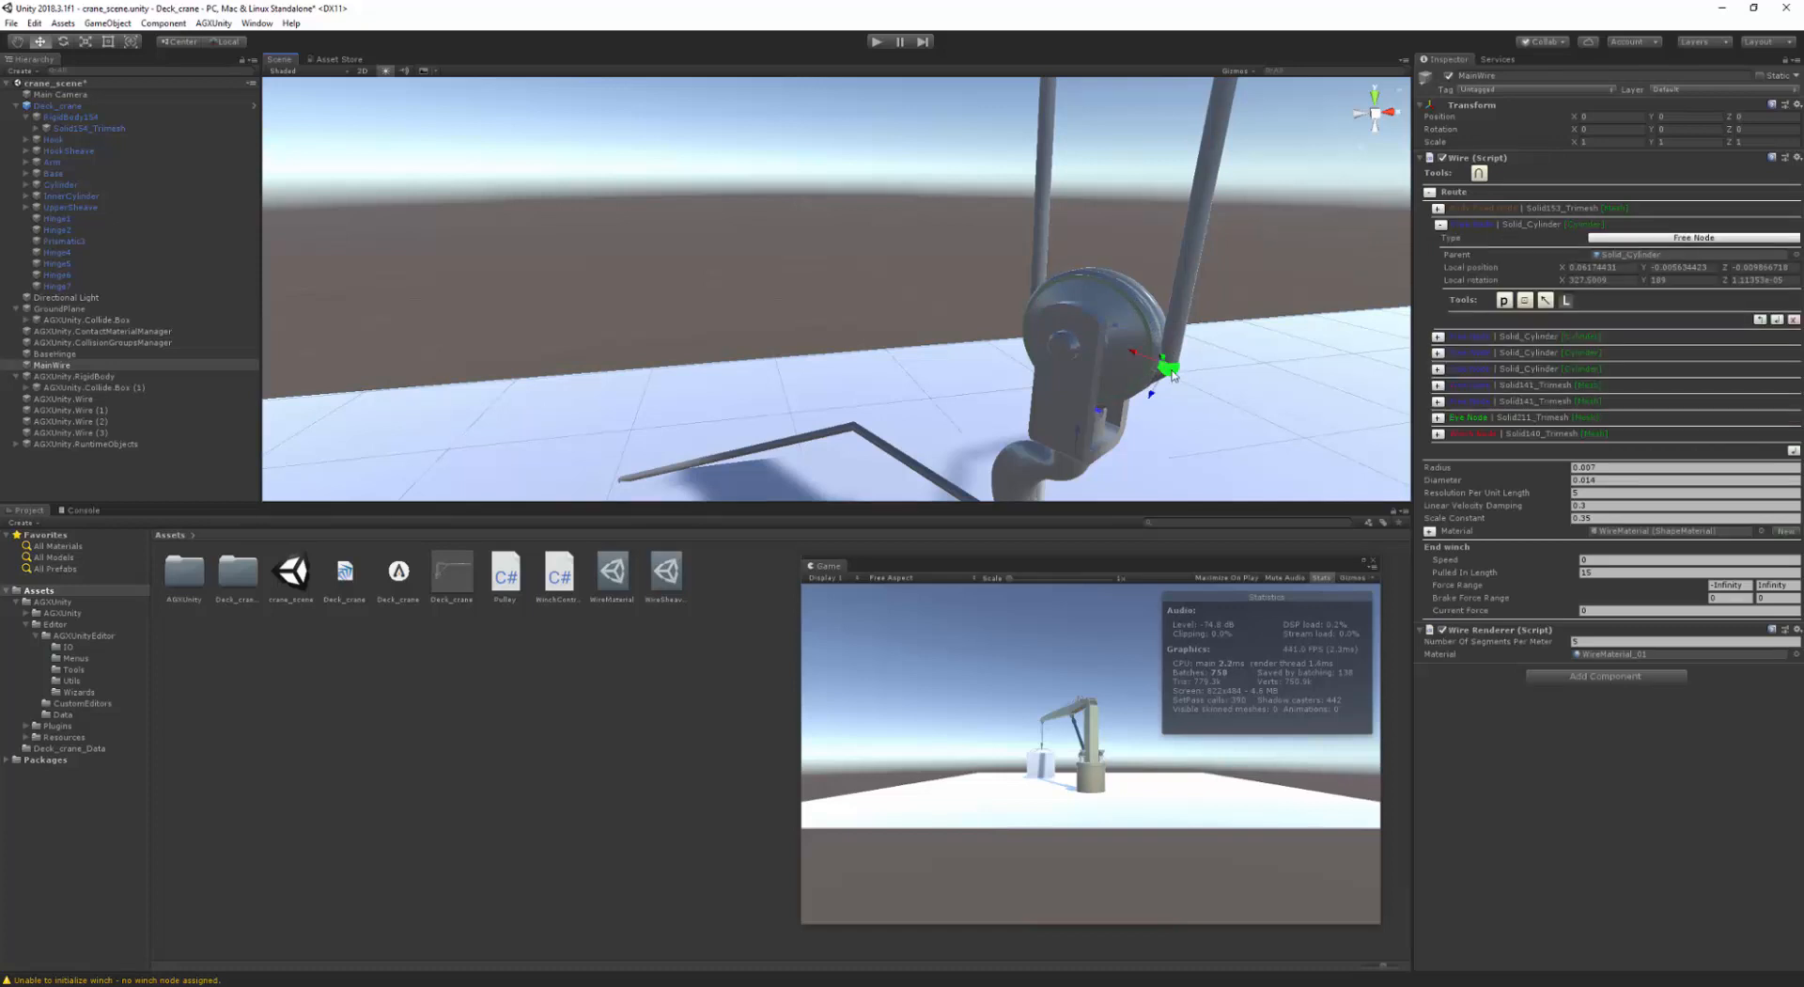
left_click(1639, 241)
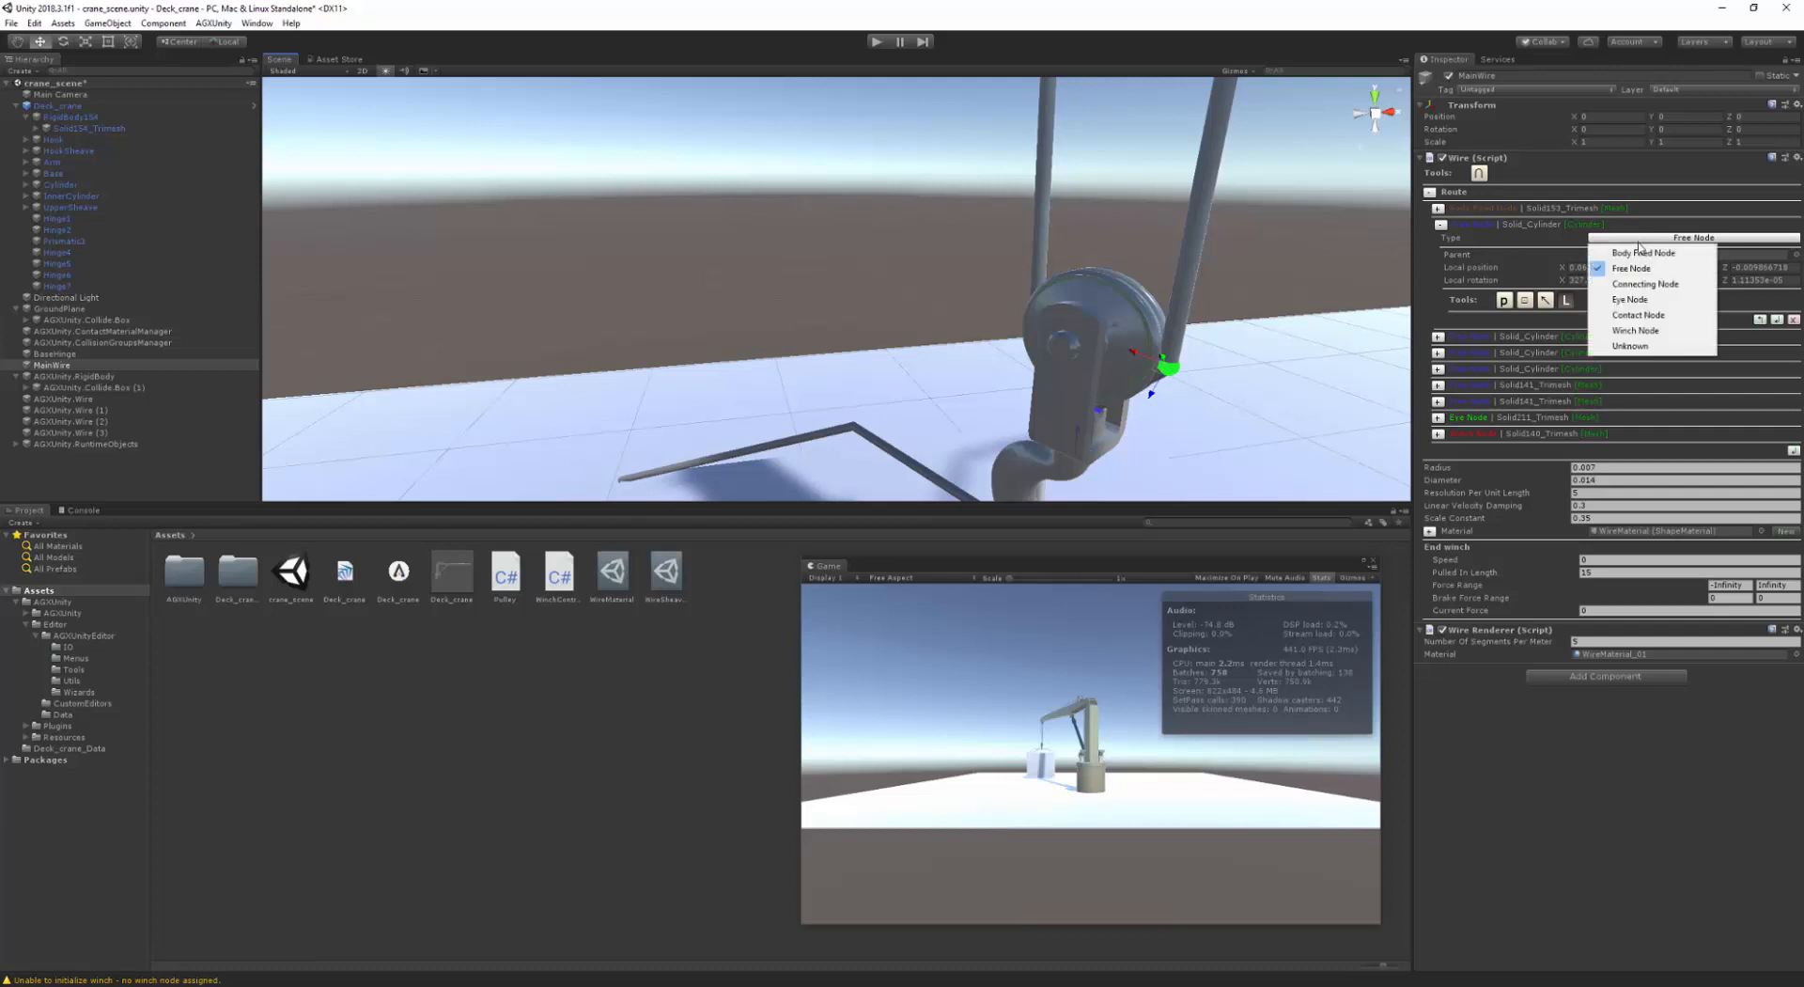
left_click(1636, 301)
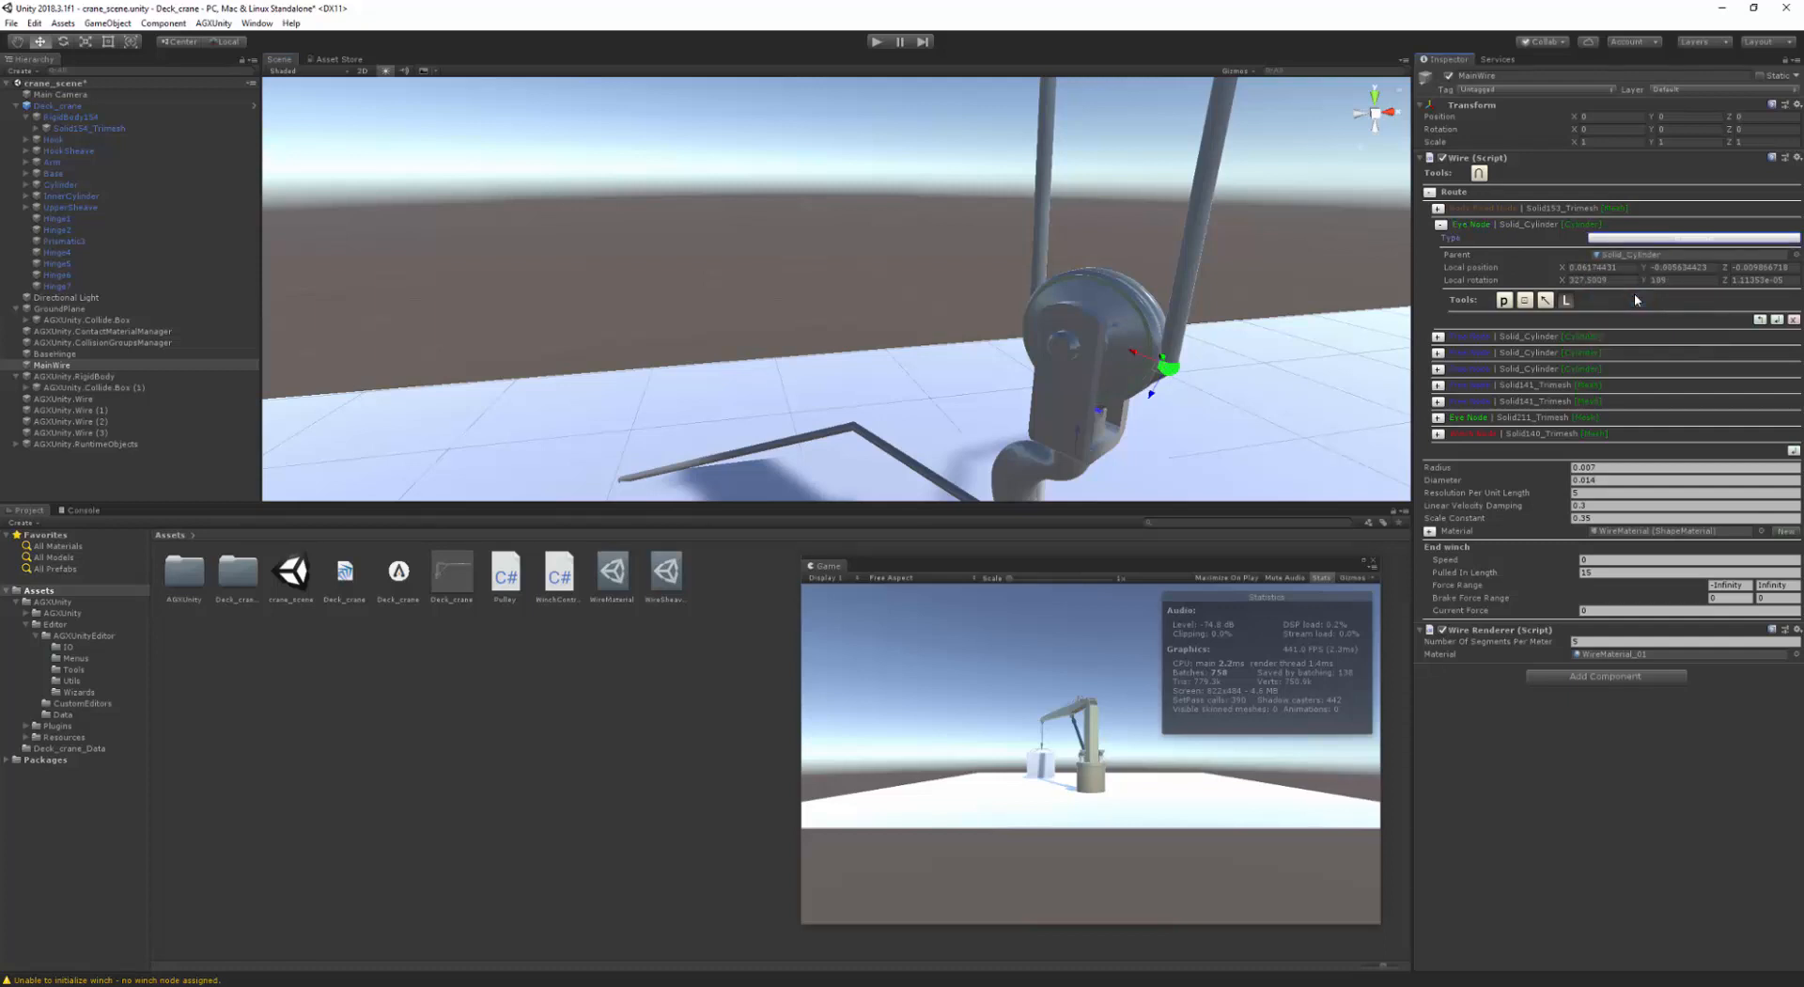
left_click(1502, 302)
left_click(1064, 416)
left_click(1068, 412)
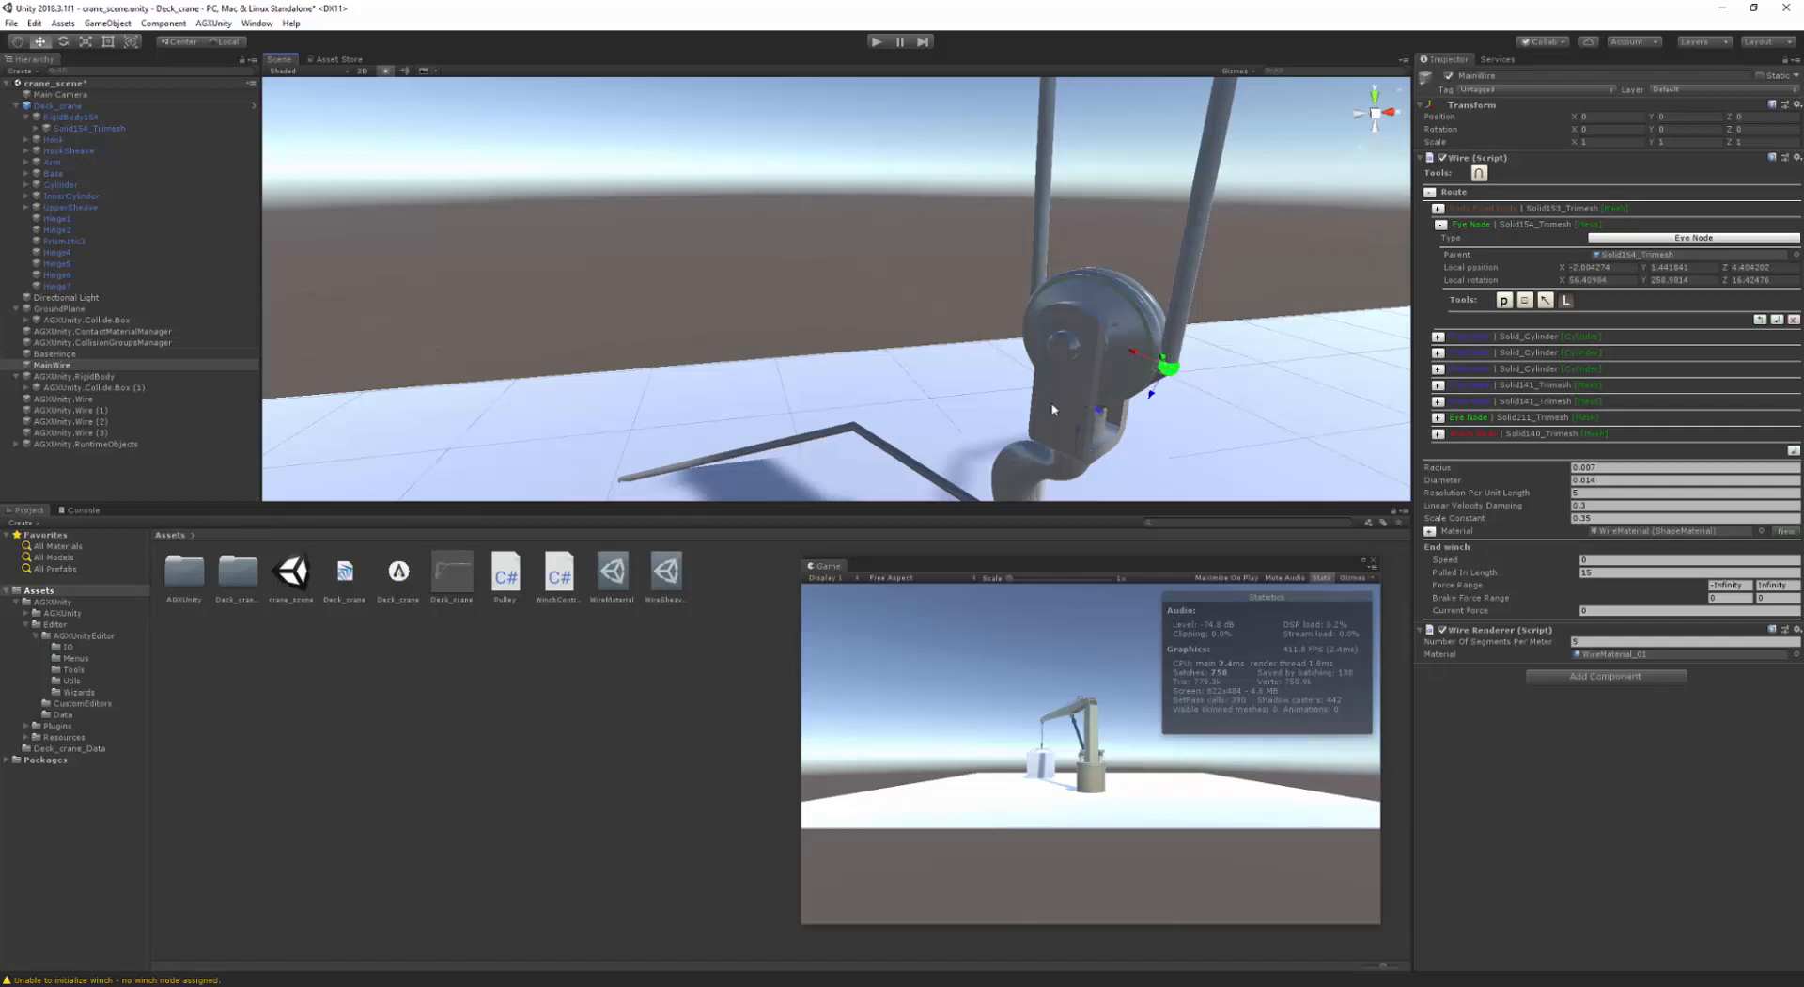
- Change the MainWire free node on the opposite side of the hook sheave to an Eye Node and parent it to Solid154_Trimesh
key("q")
middle_click_drag(1092, 404, 1097, 405)
right_click_drag(1052, 402, 1274, 398)
middle_click_drag(846, 402, 1112, 368)
middle_click_drag(818, 374, 1081, 371)
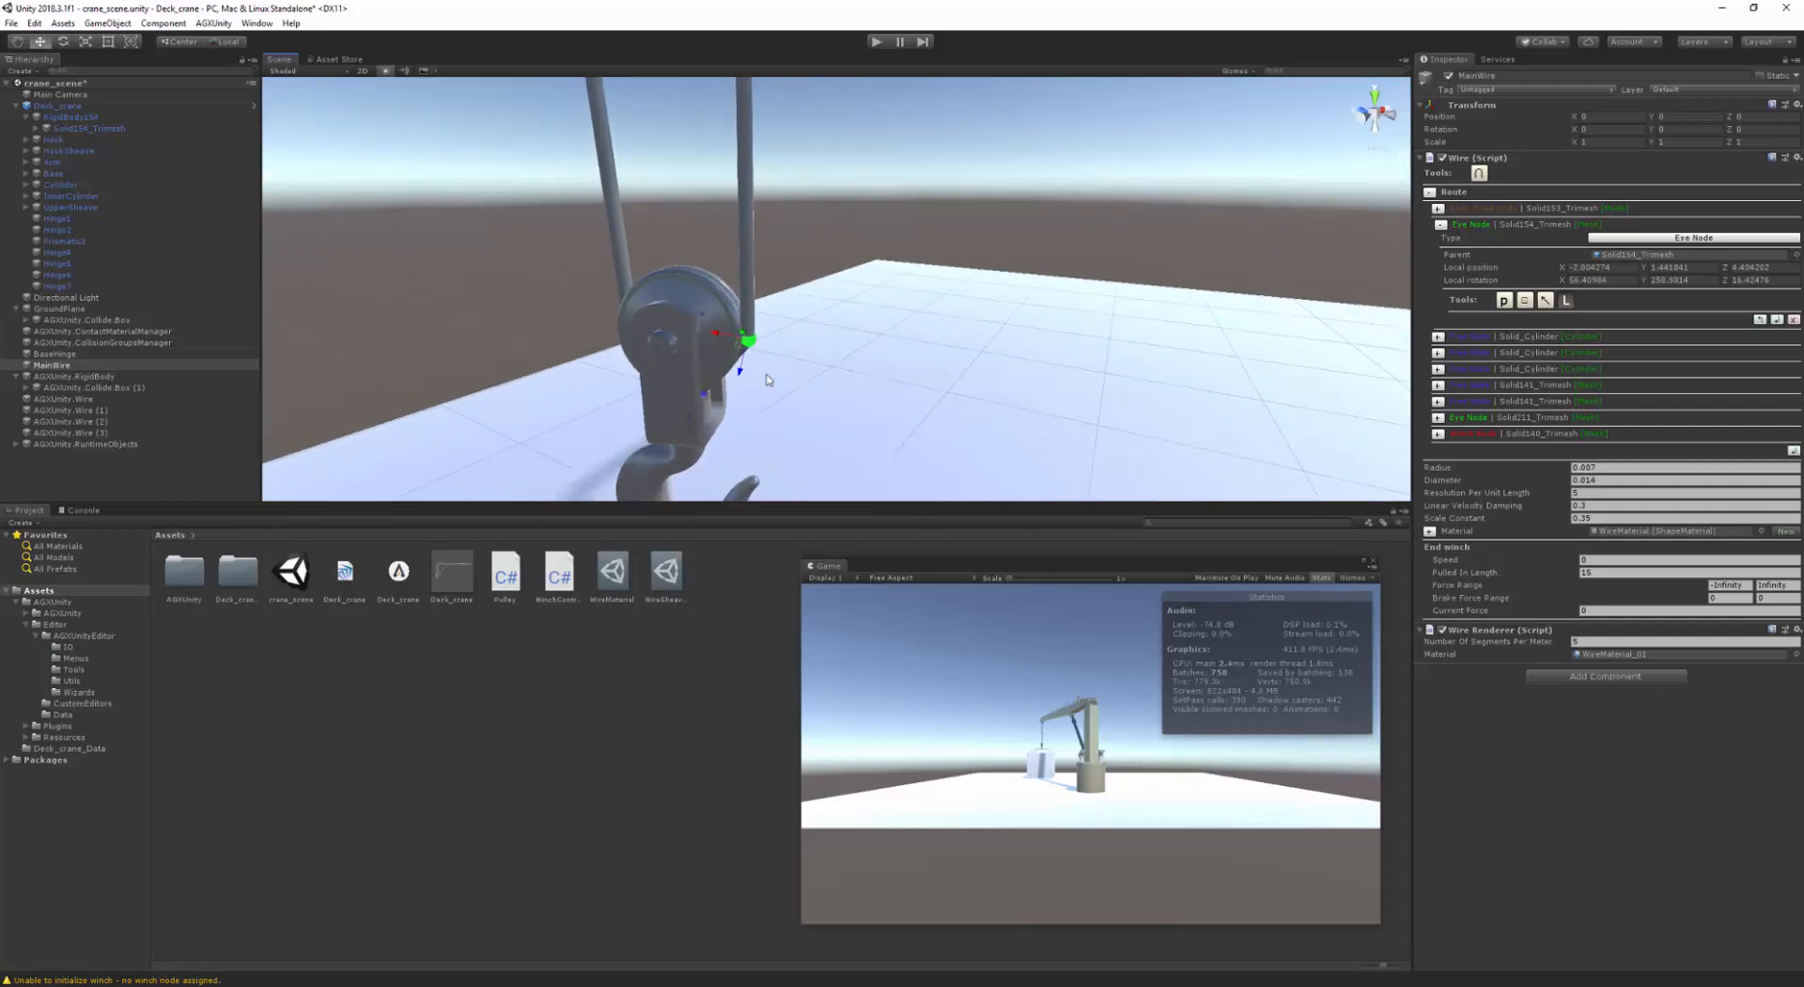
scroll(759, 376, "down", 4)
middle_click_drag(761, 376, 1002, 359)
scroll(976, 359, "up", 4)
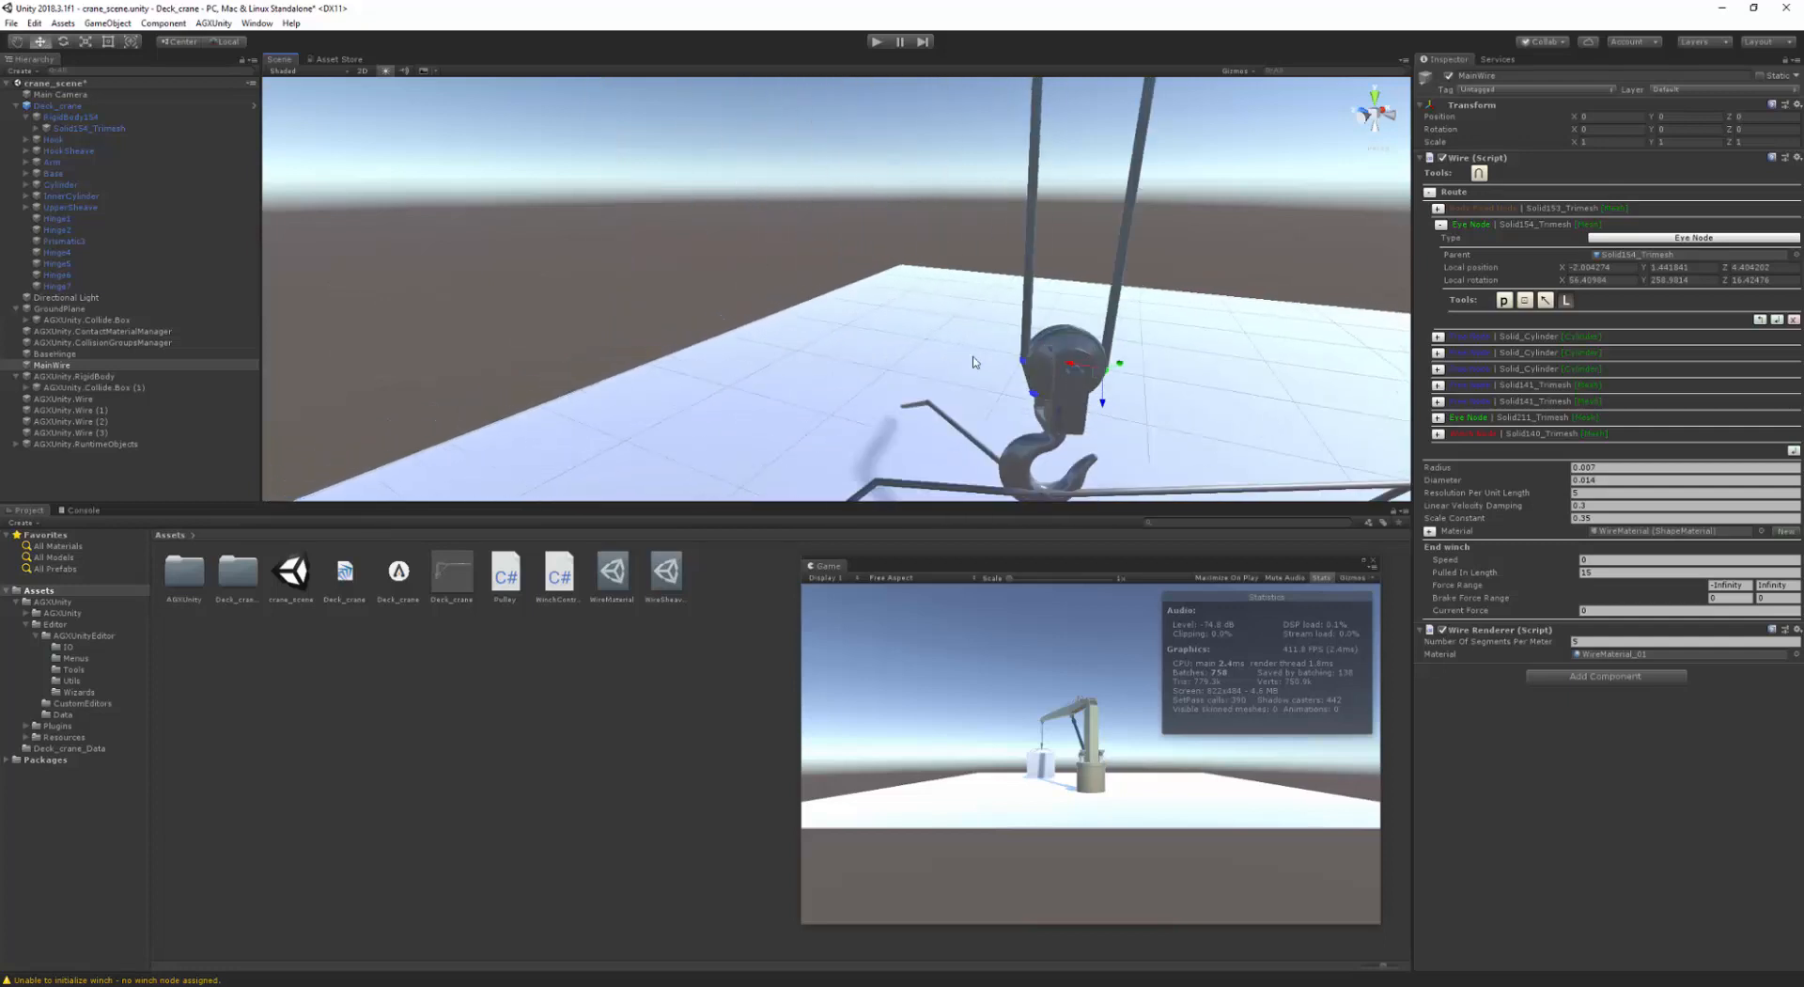
left_click(1023, 367)
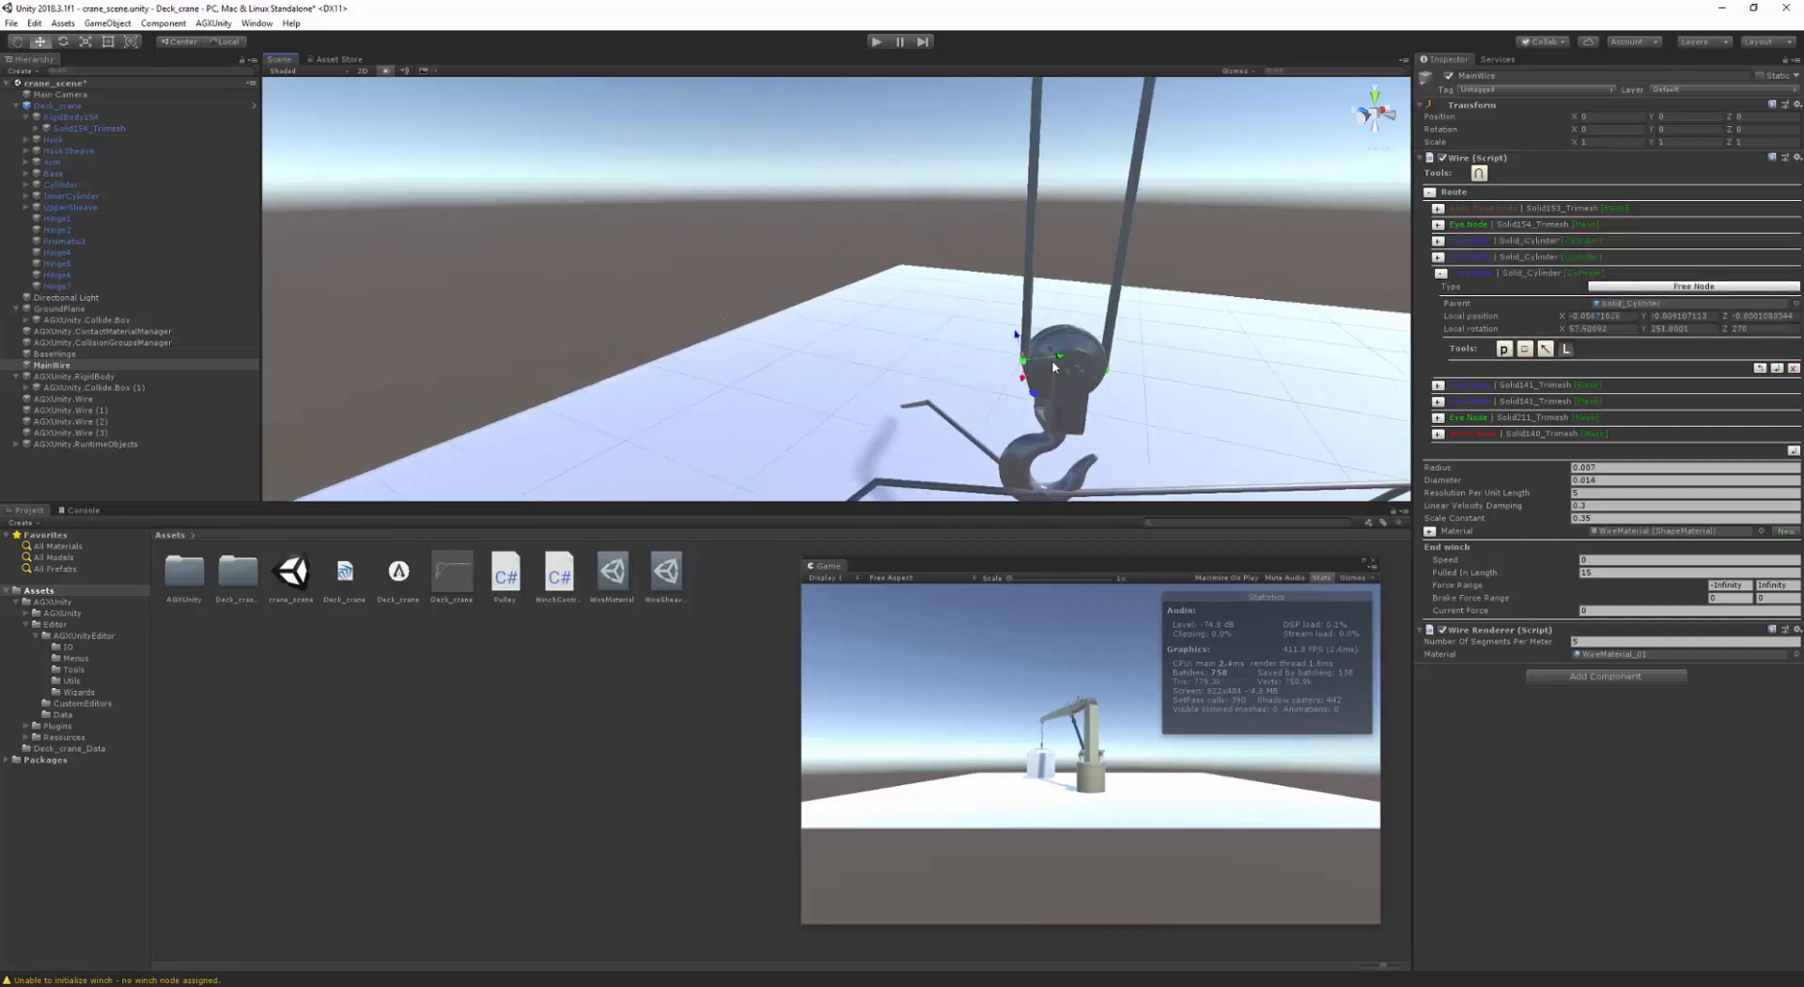
left_click(1641, 289)
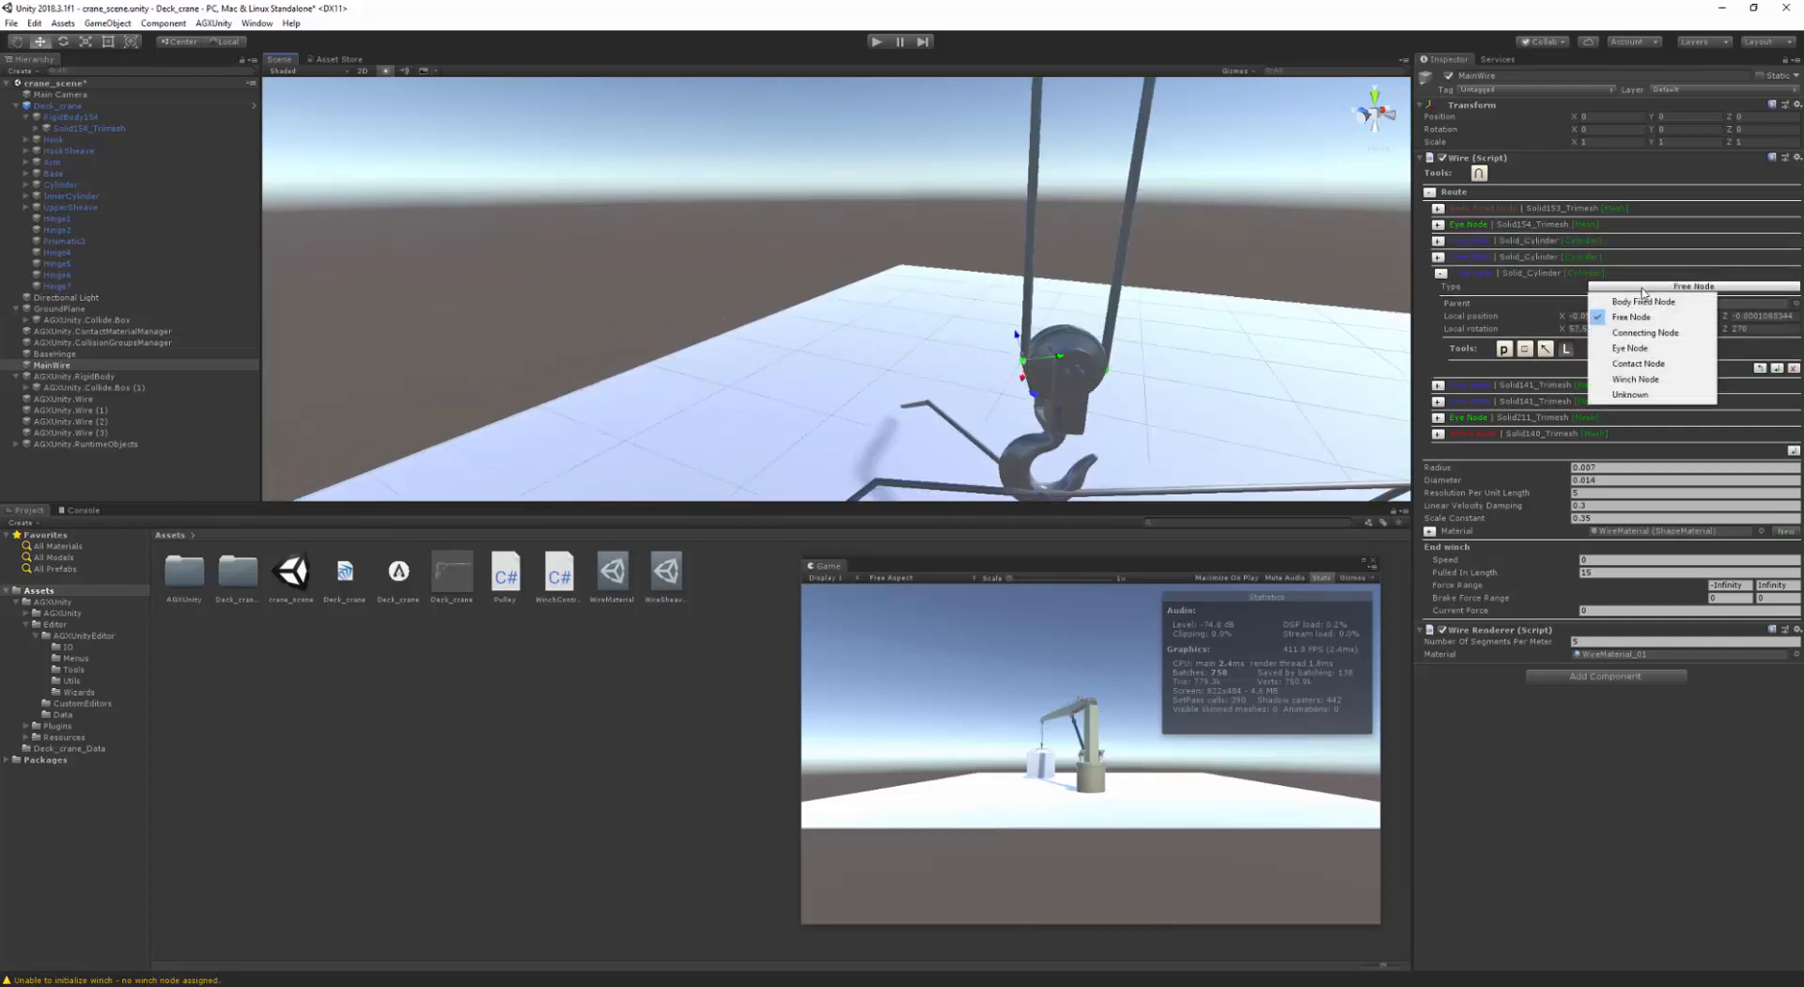
left_click(1647, 349)
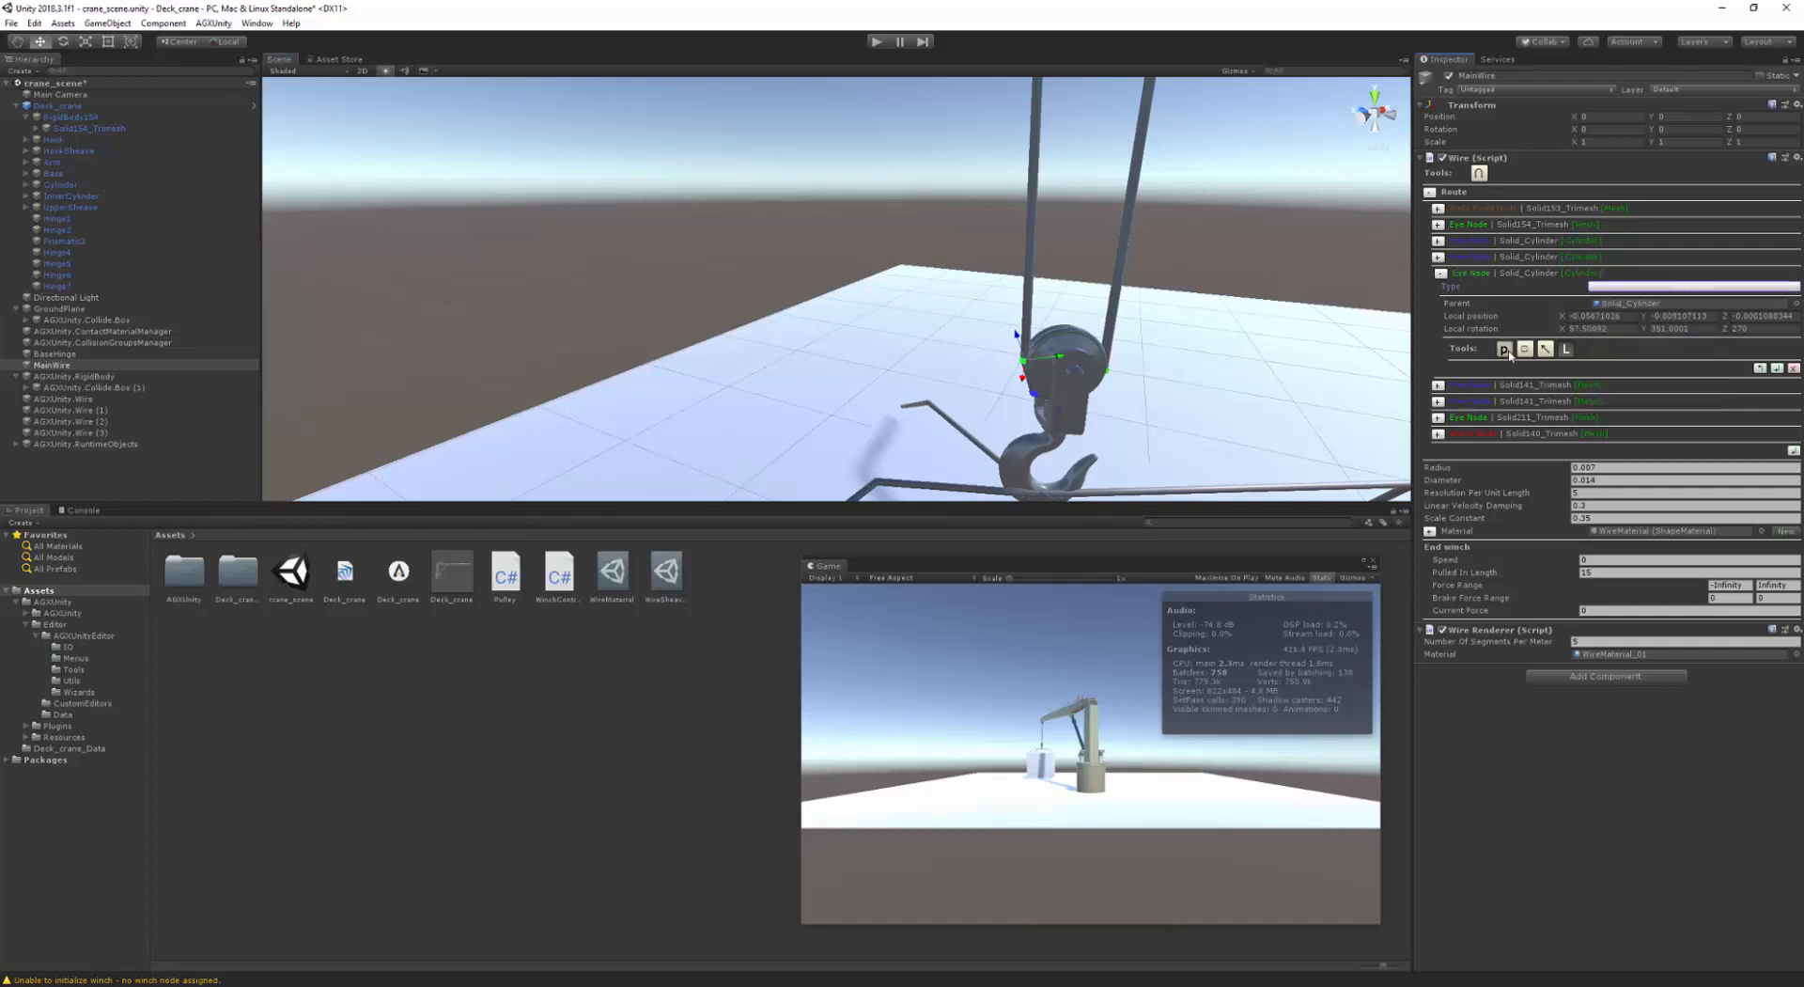
left_click(1069, 408)
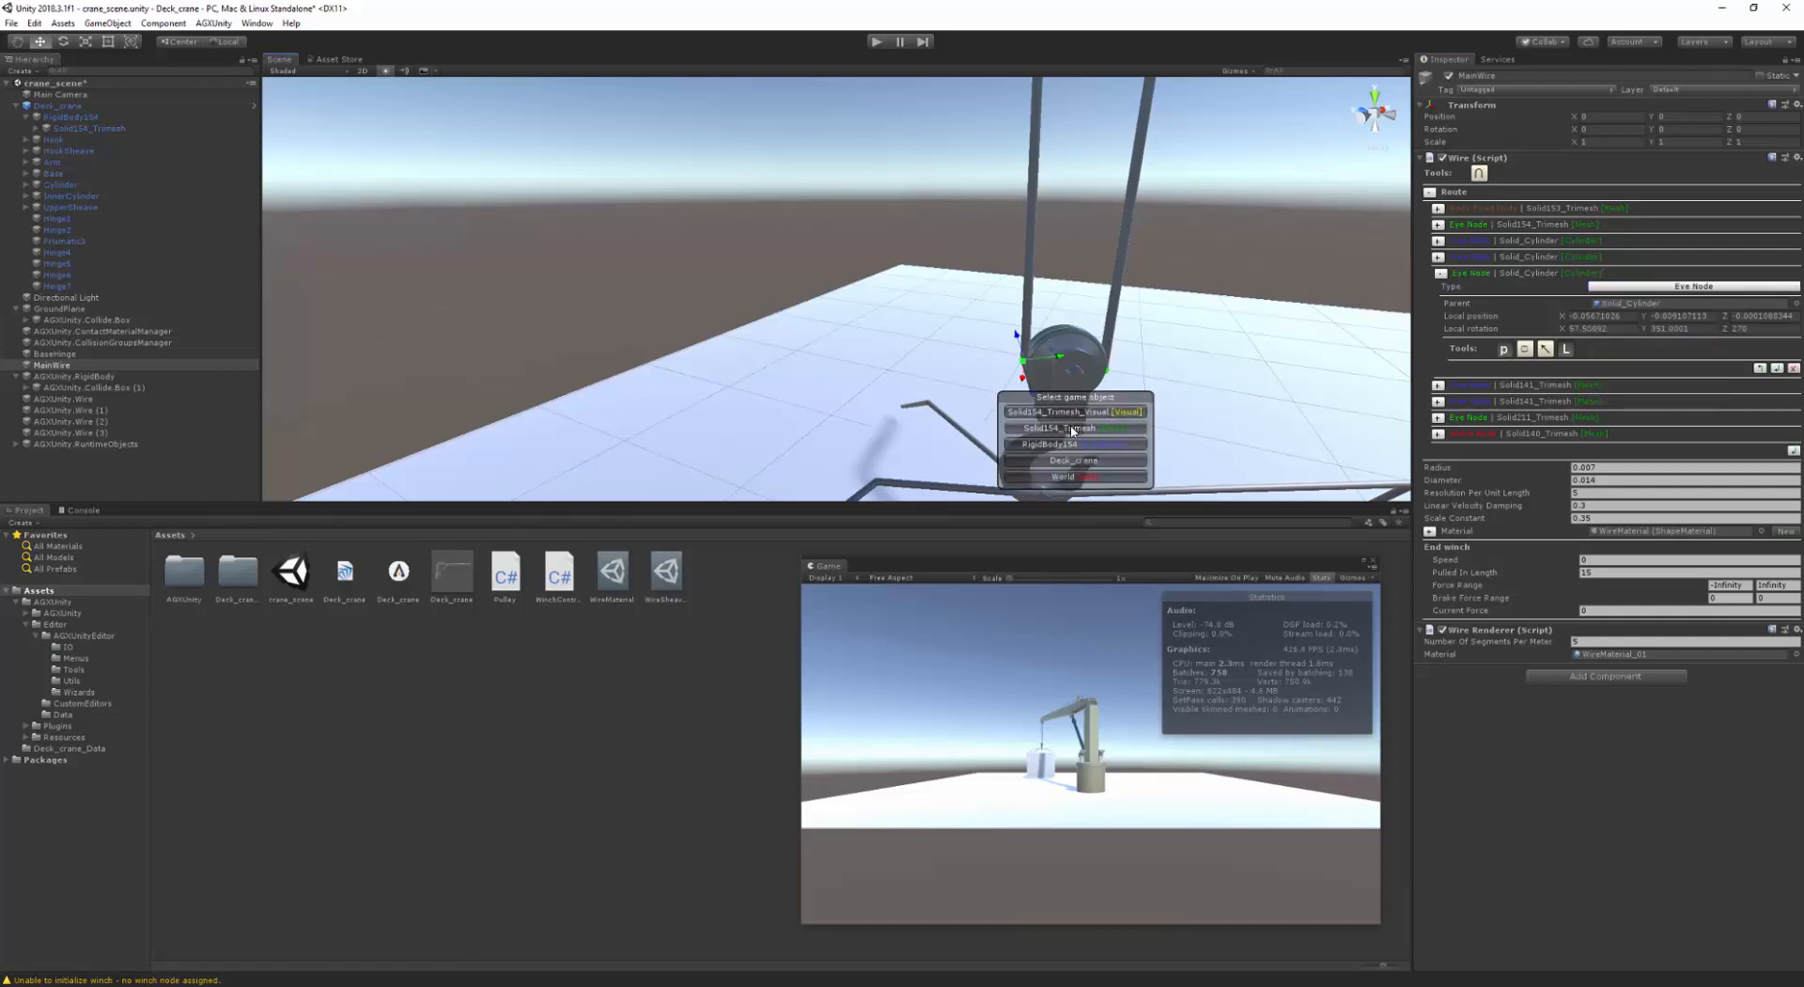
left_click(1075, 428)
- Run the simulation and hoist the box with a negative Winch Control speed on MainWire, ending at speed 0
left_click_drag(894, 291, 564, 197, "alt")
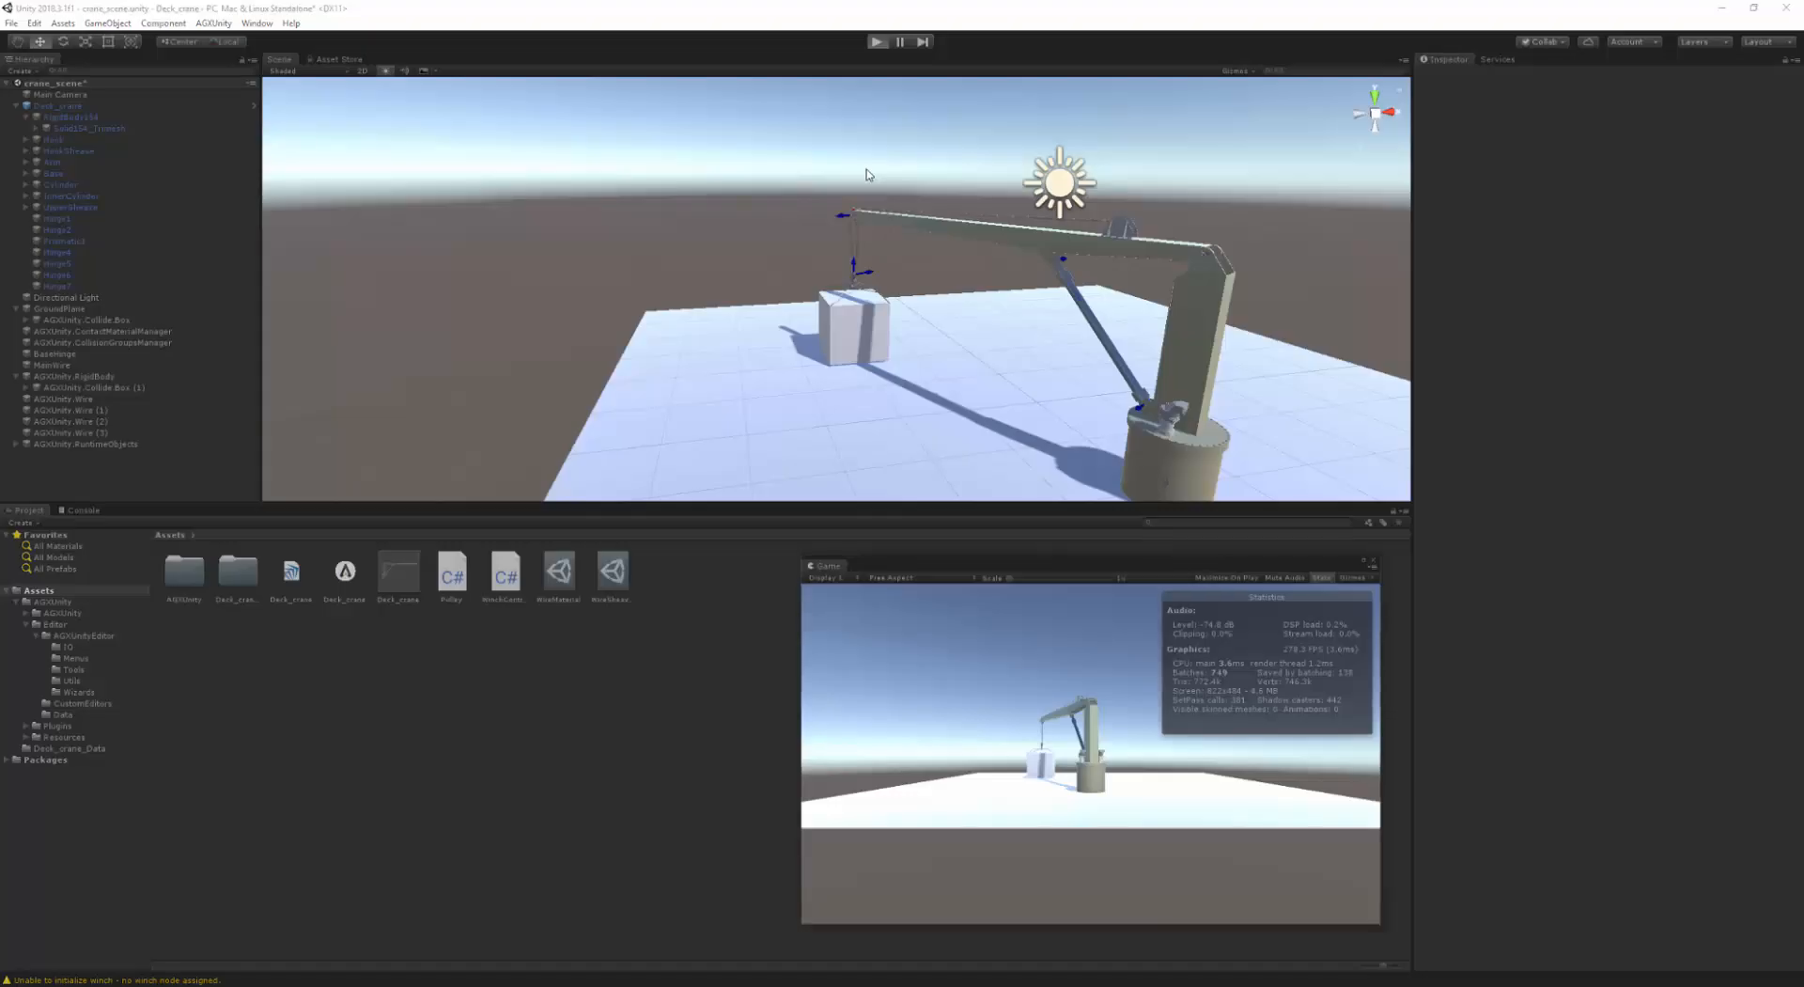
key("ctrl+p")
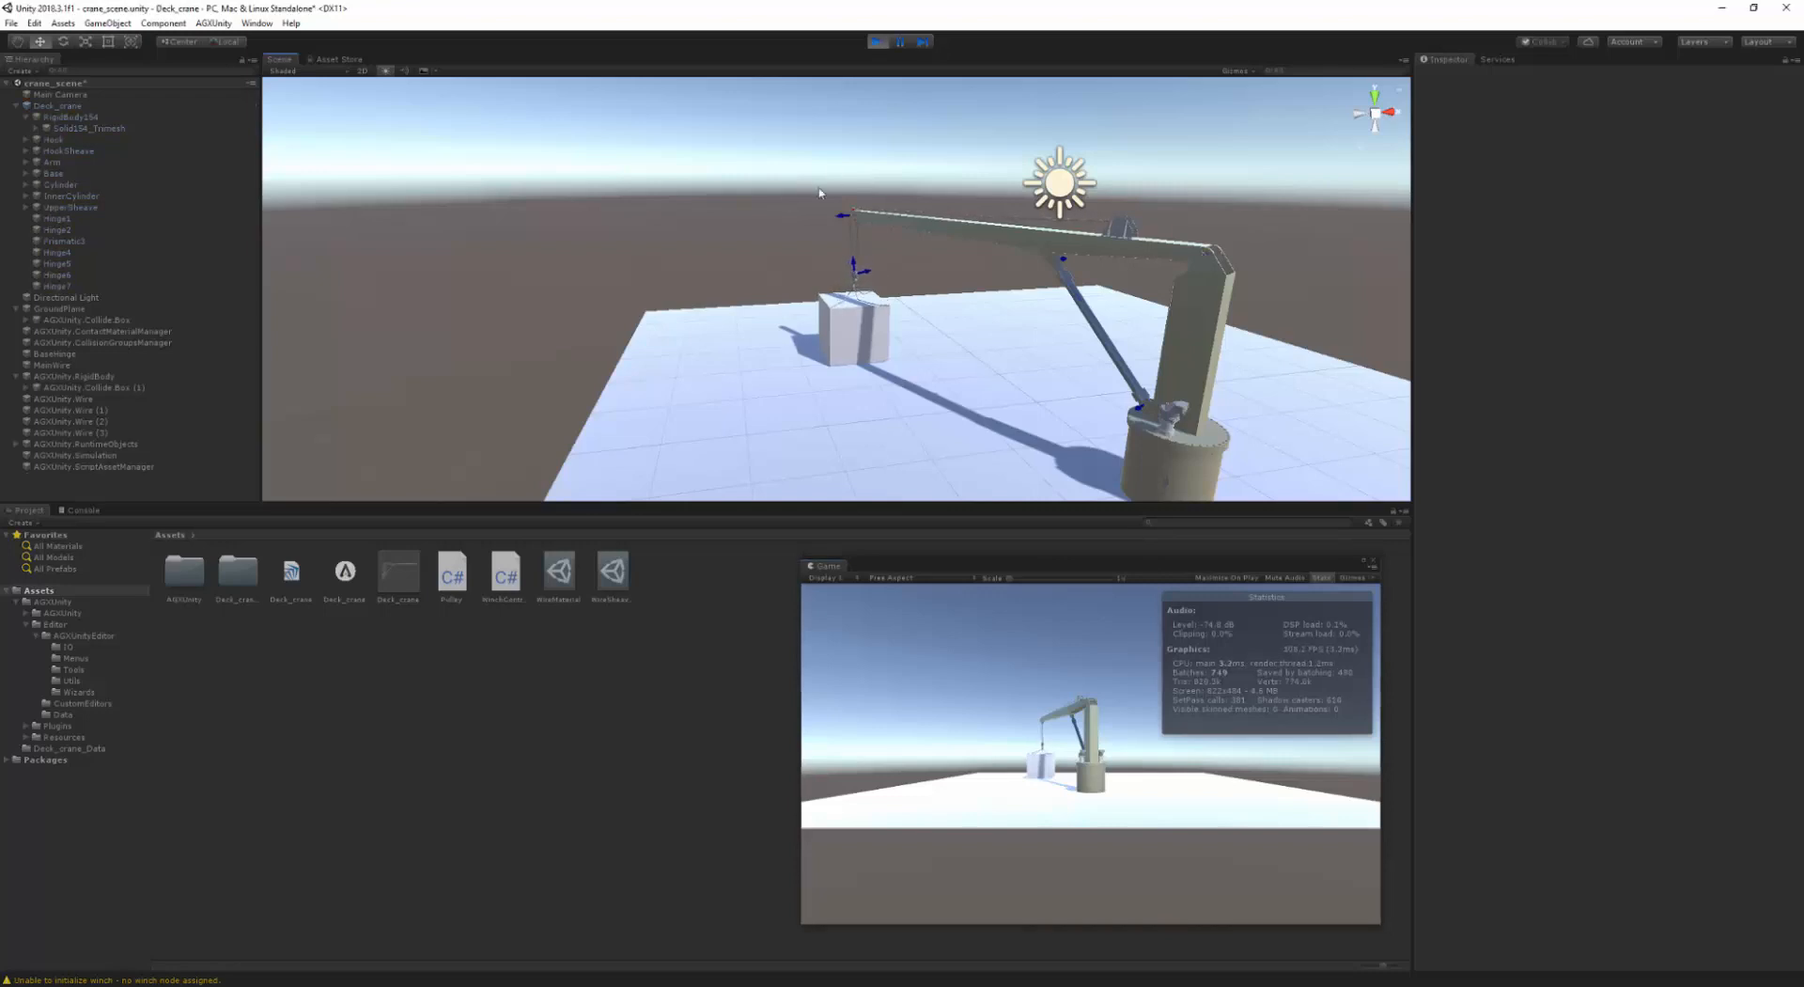
left_click(55, 365)
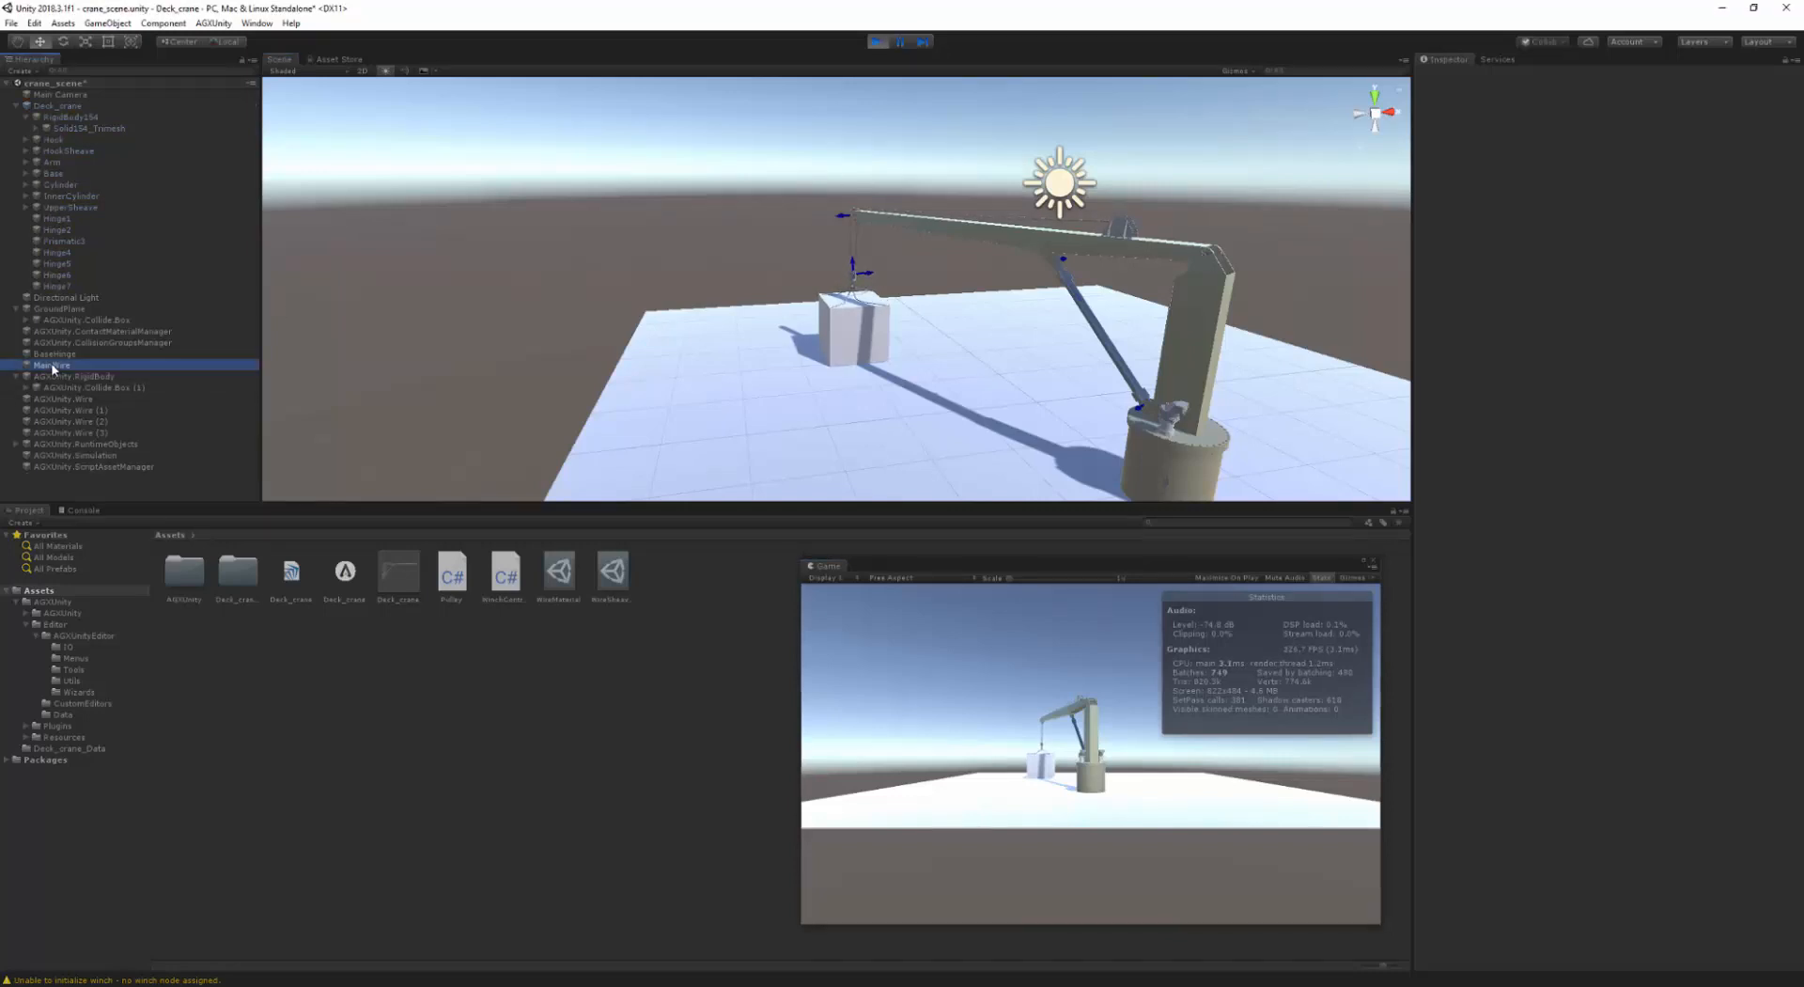
left_click(1561, 428)
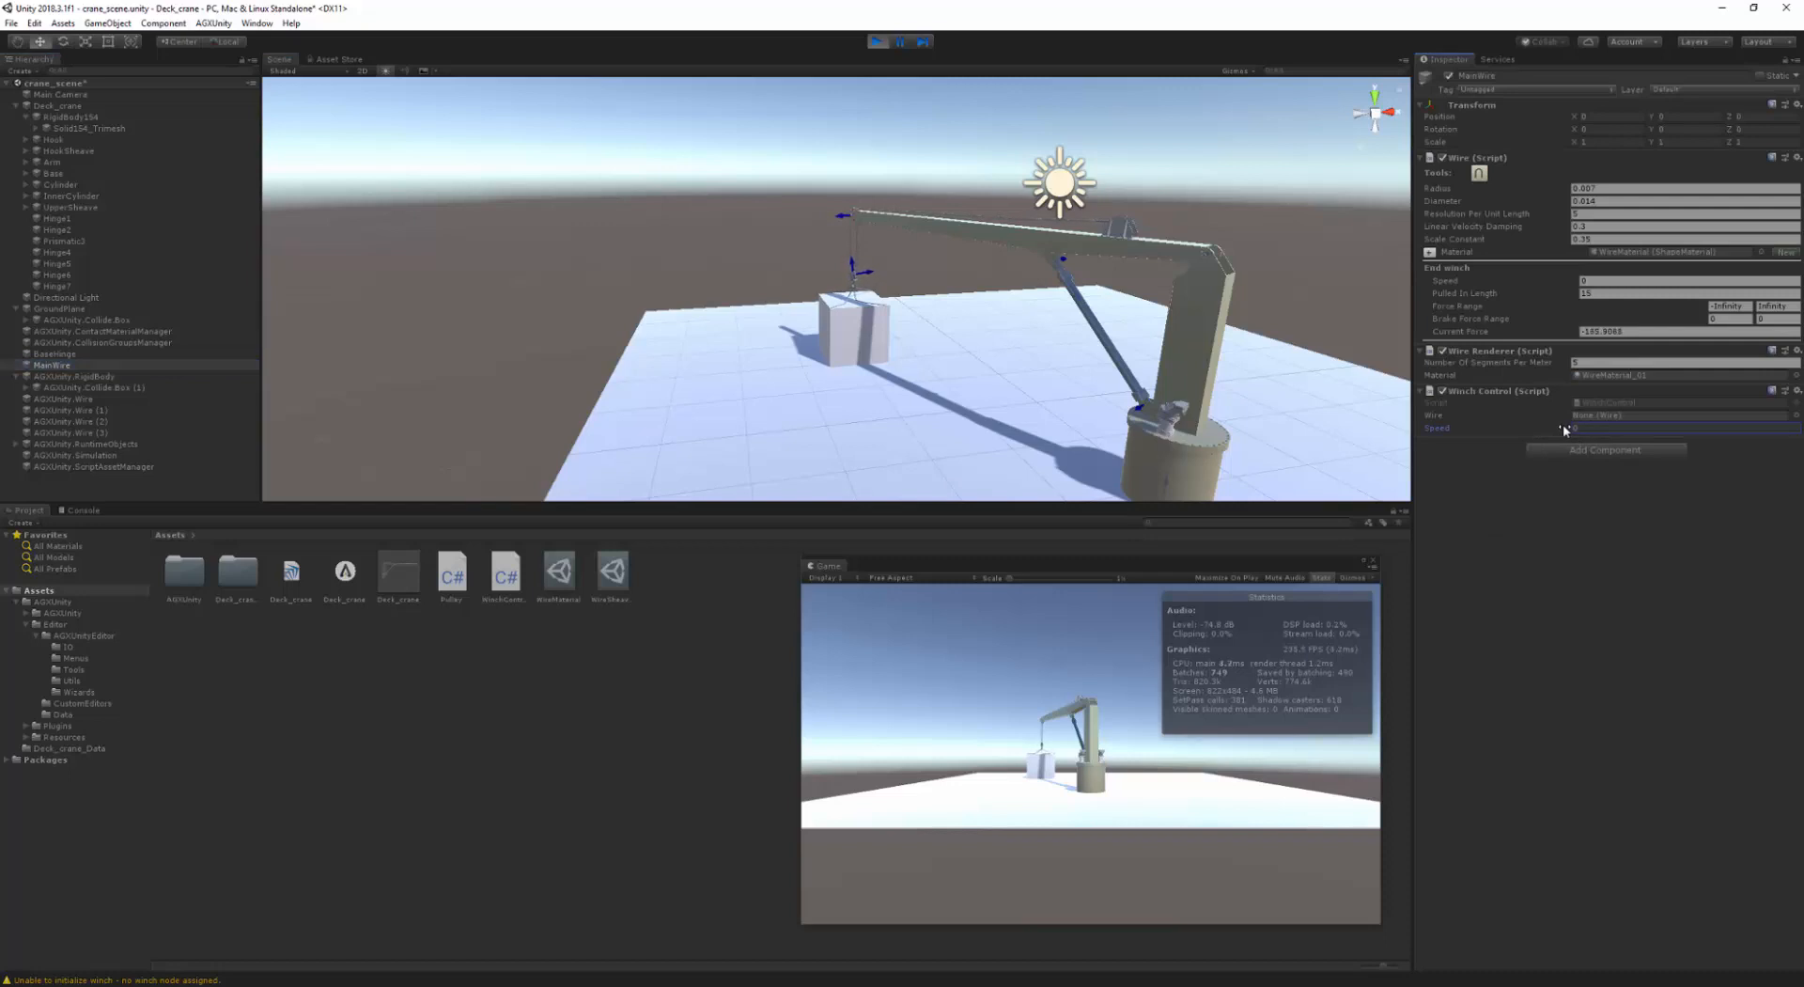
left_click_drag(1564, 425, 1559, 425)
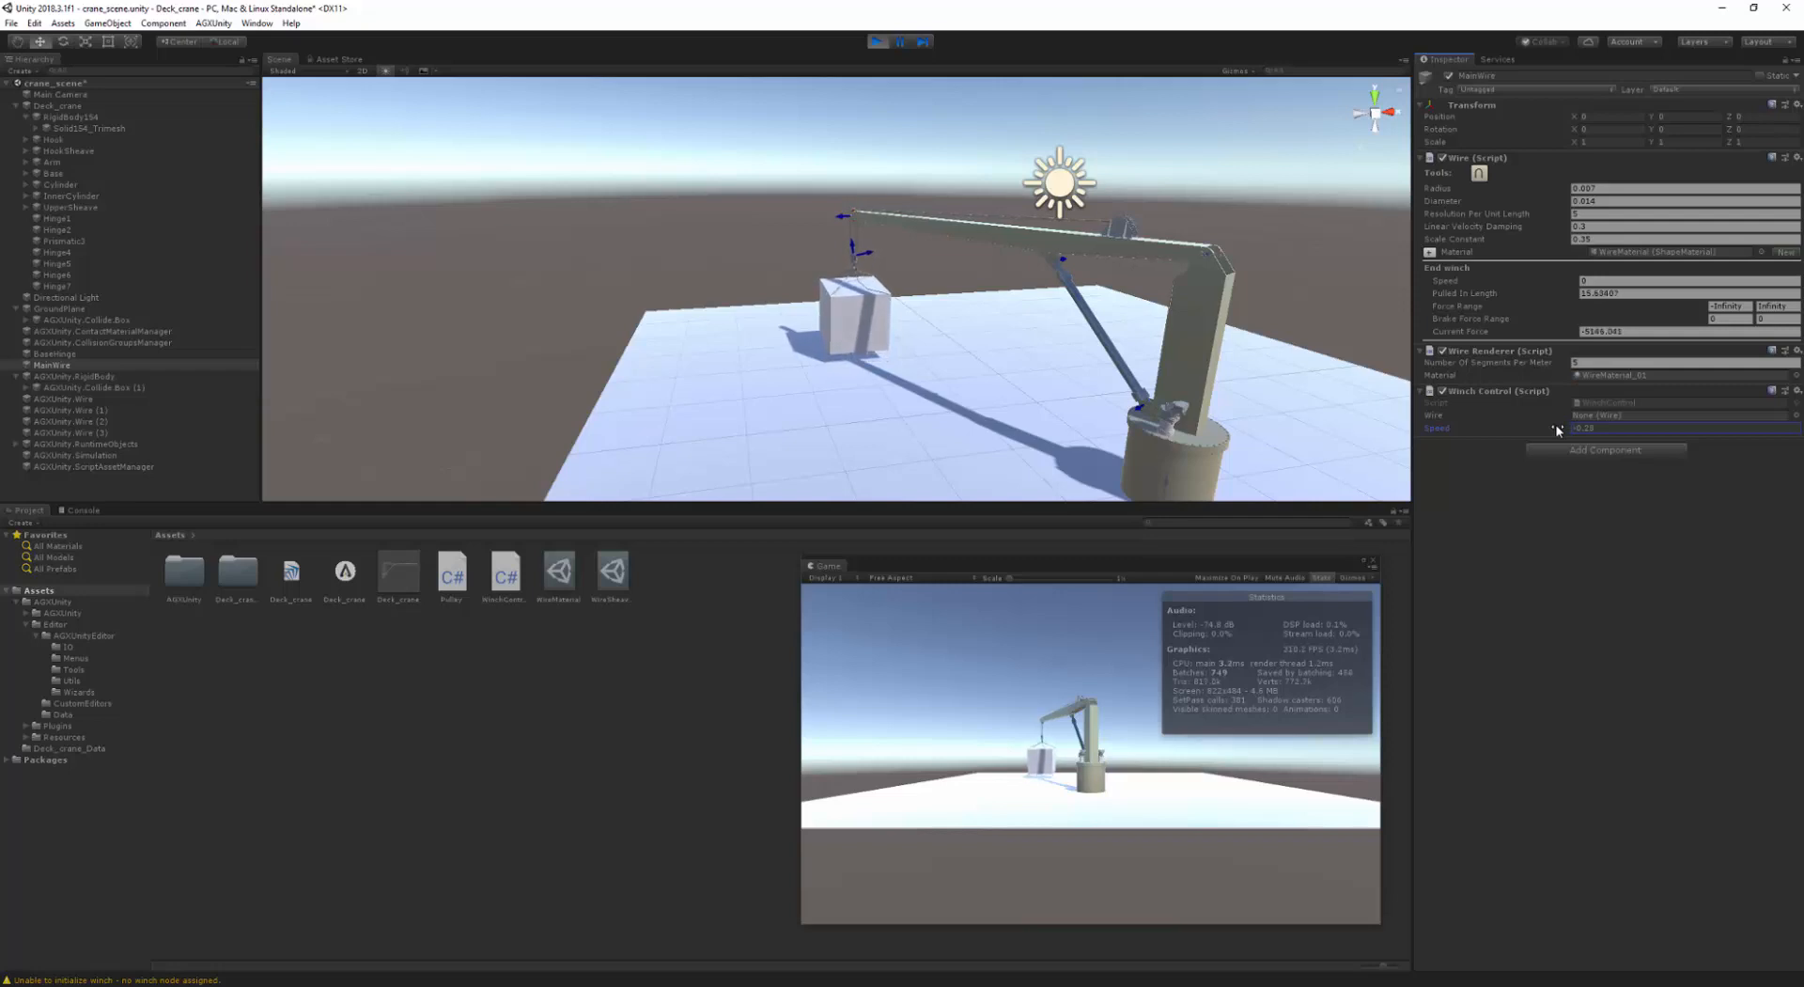
left_click(1599, 428)
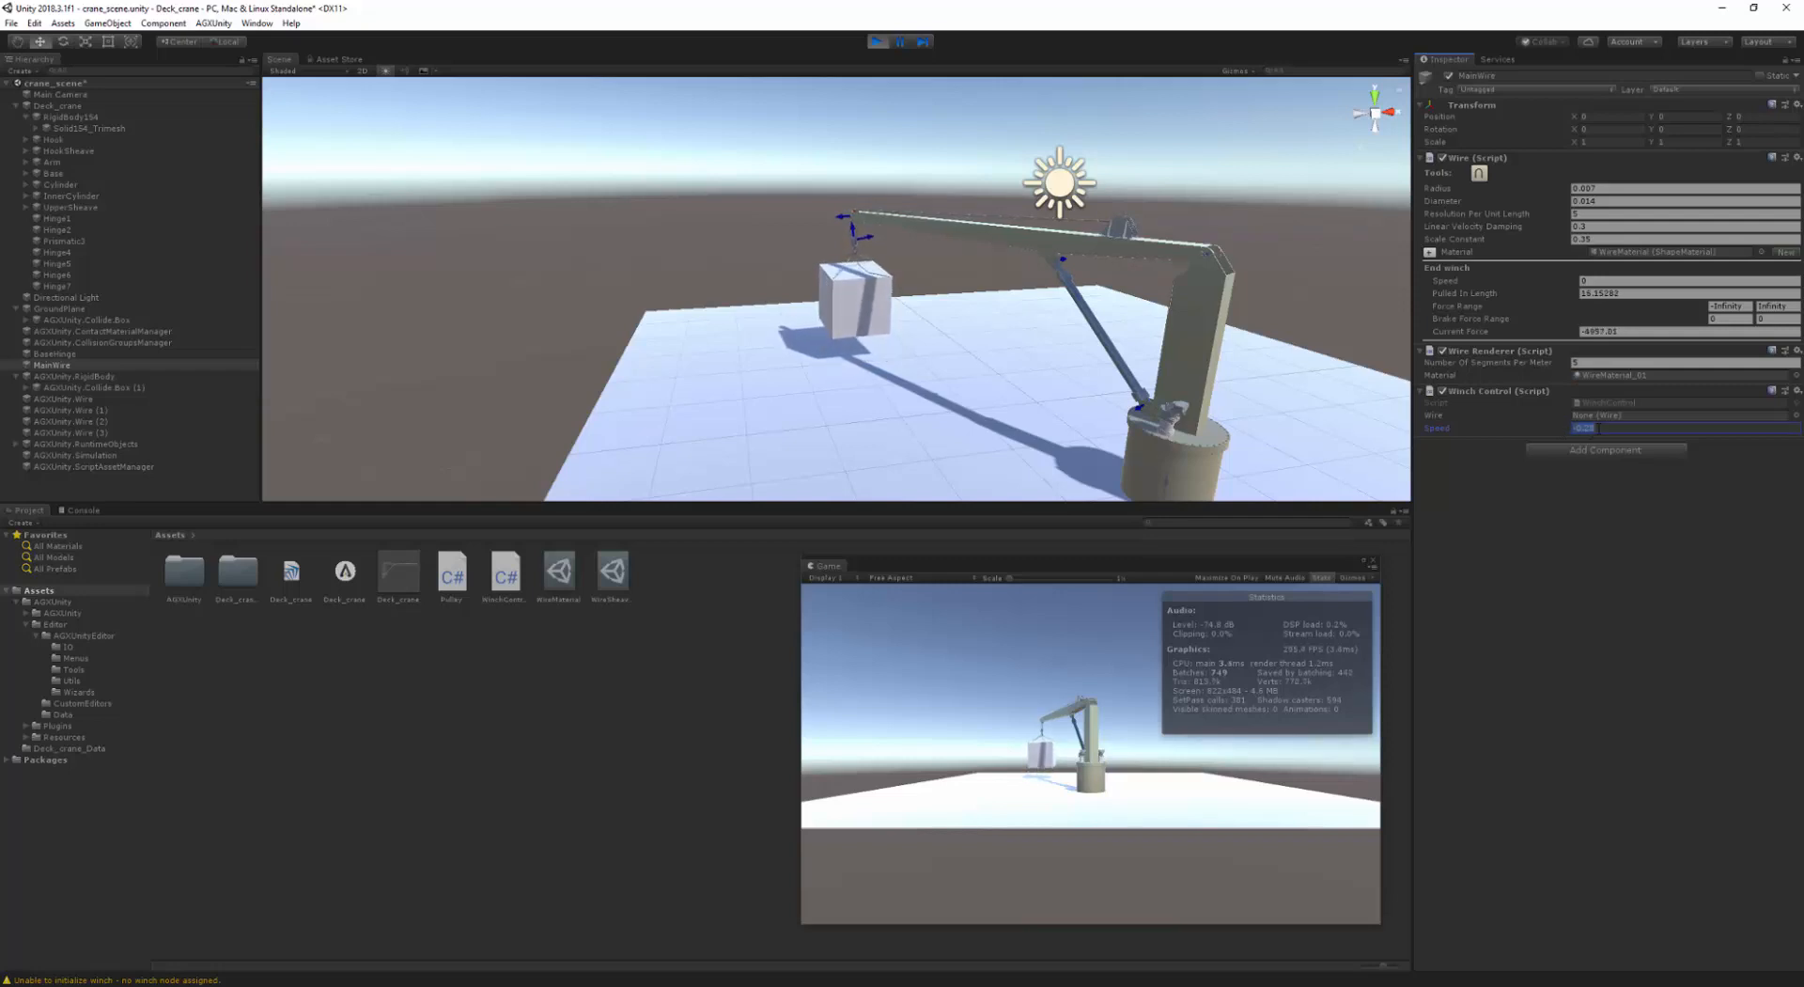
type("0")
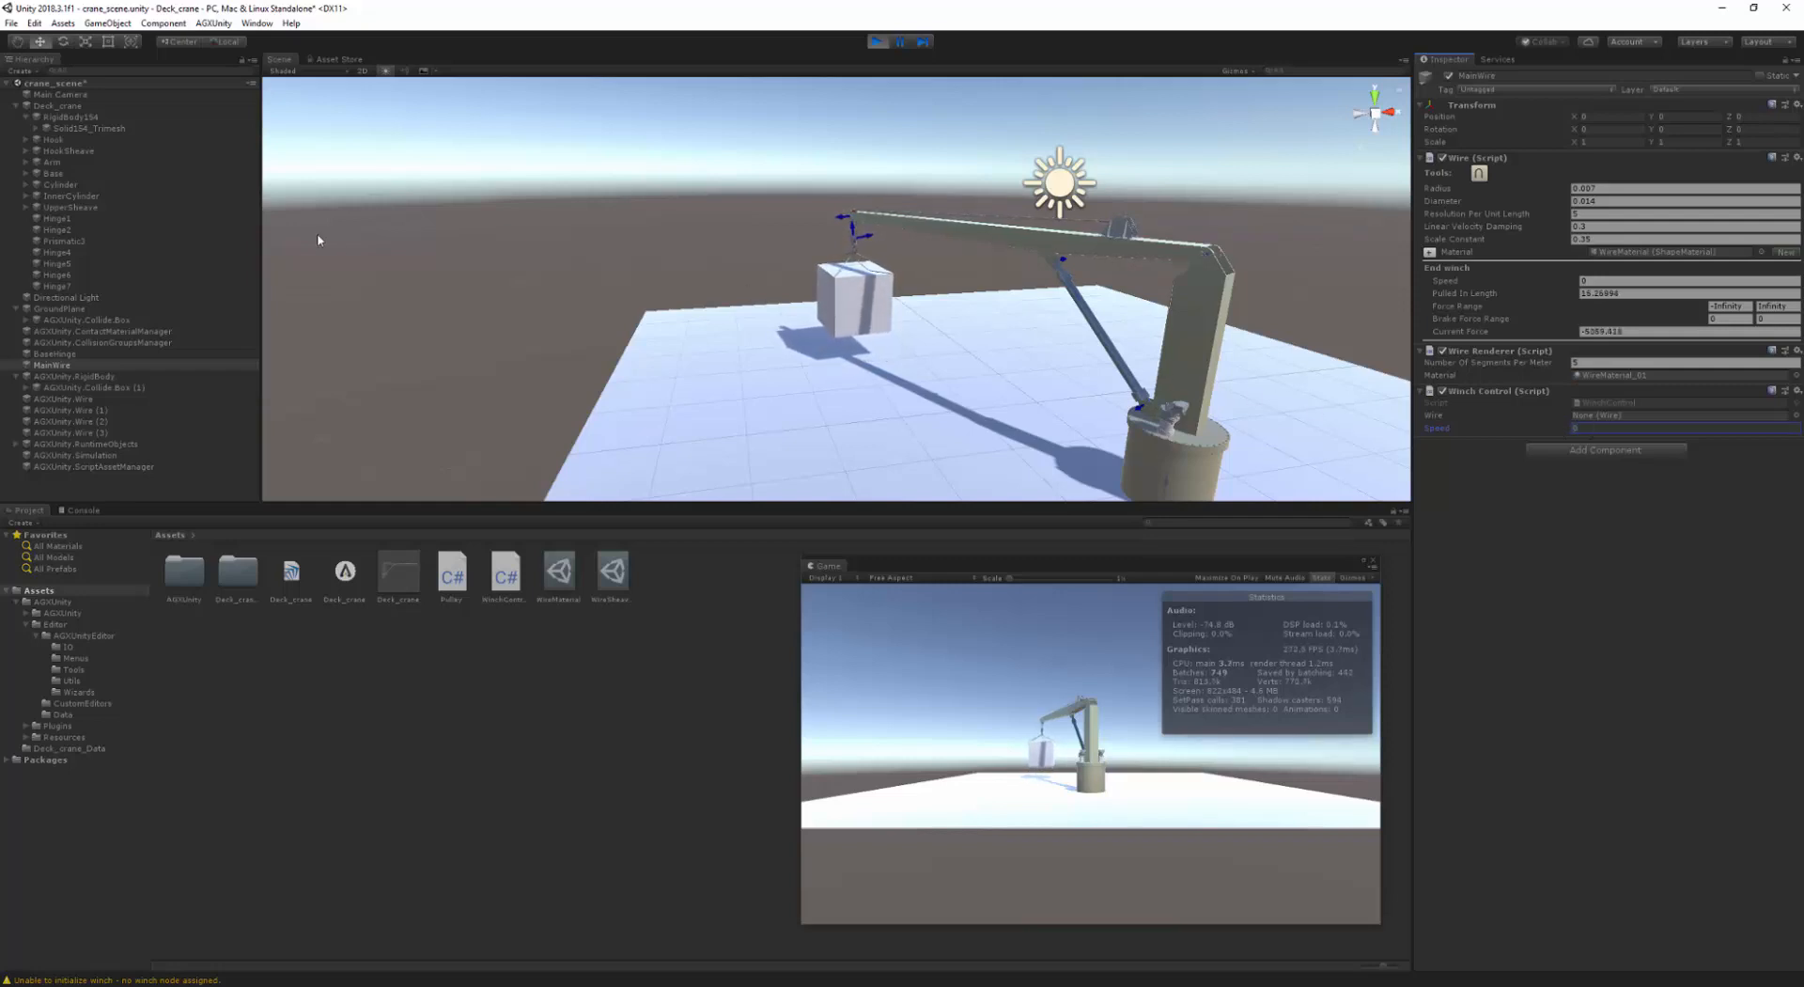
- Raise the boom with a small positive speed in Prismatic3's Target Speed Controller, ending at speed 0
left_click(62, 241)
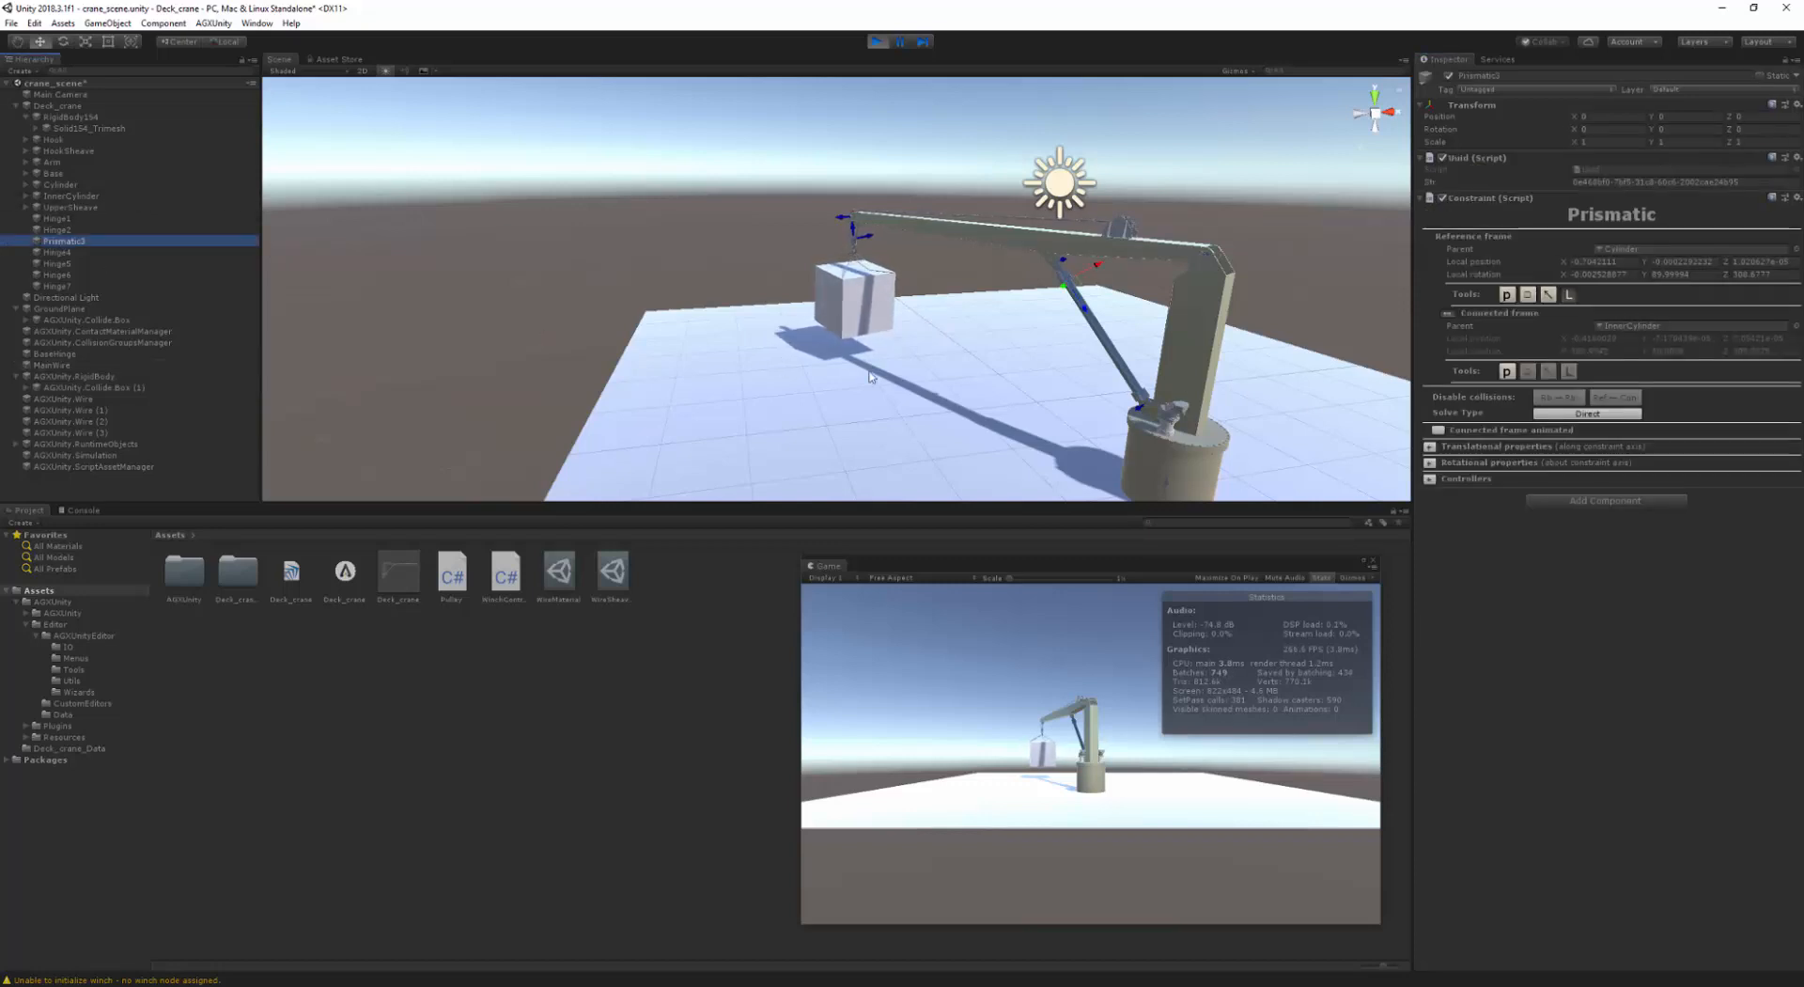
left_click(1430, 479)
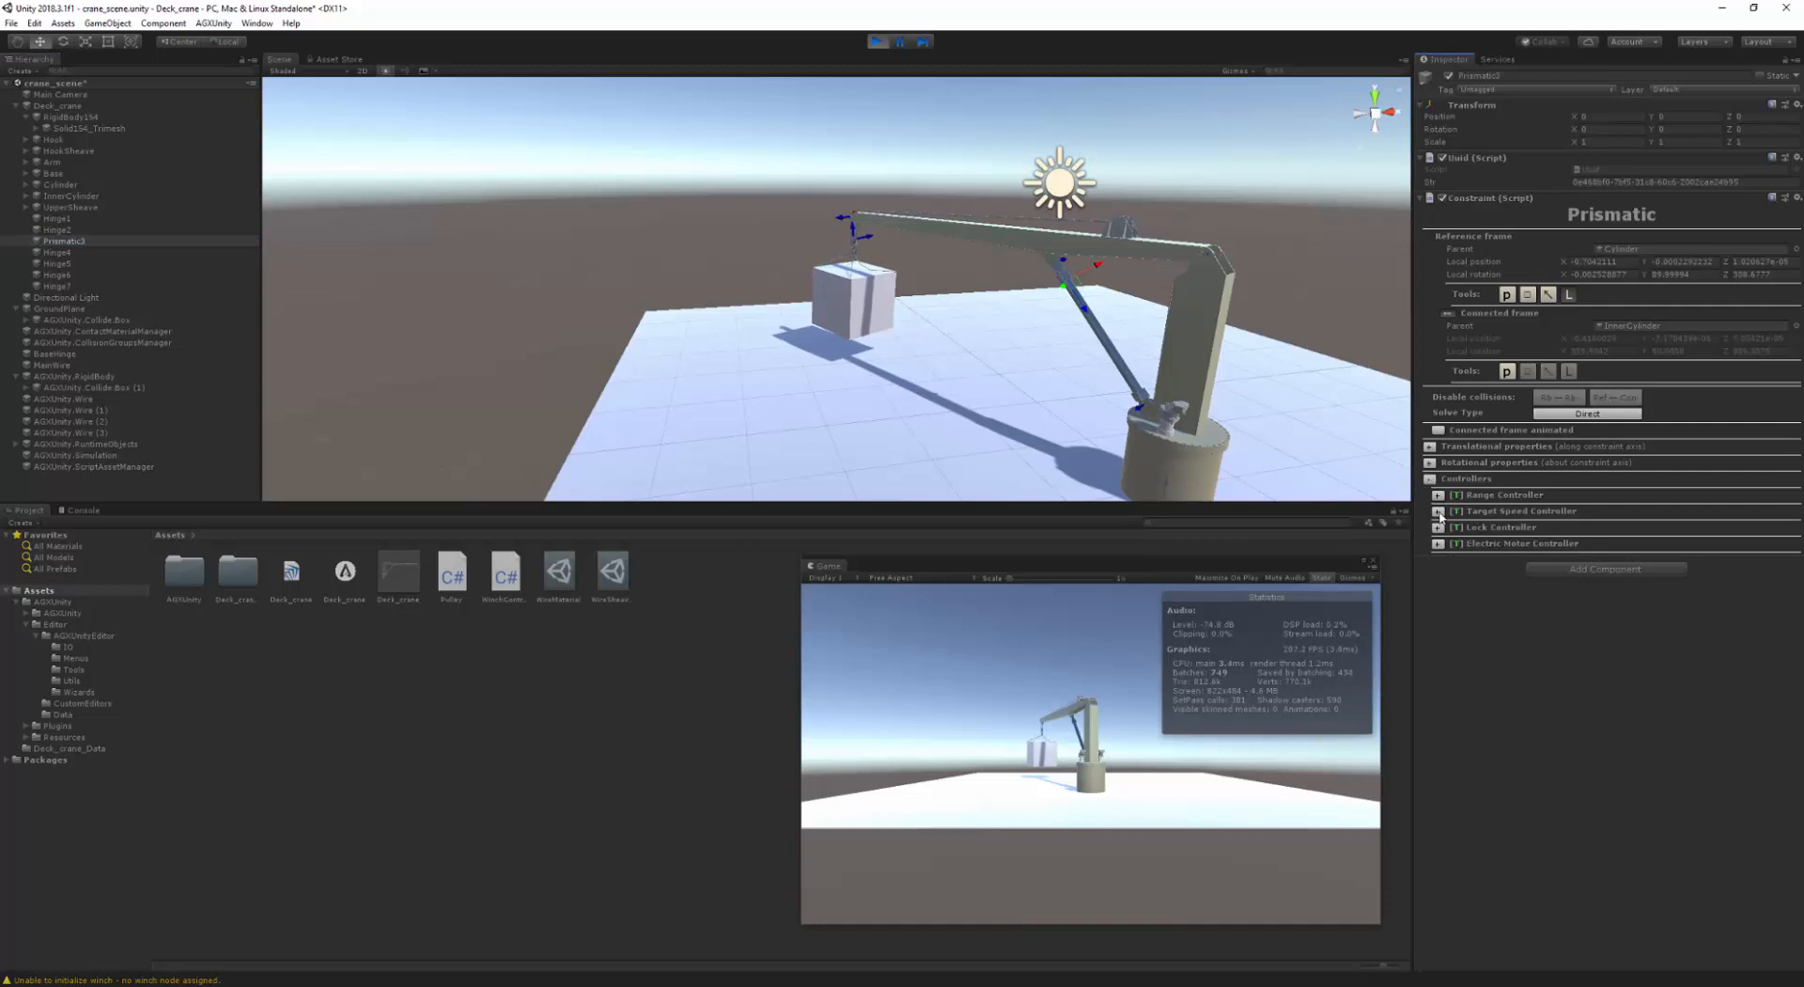
left_click(1439, 511)
left_click(1593, 537)
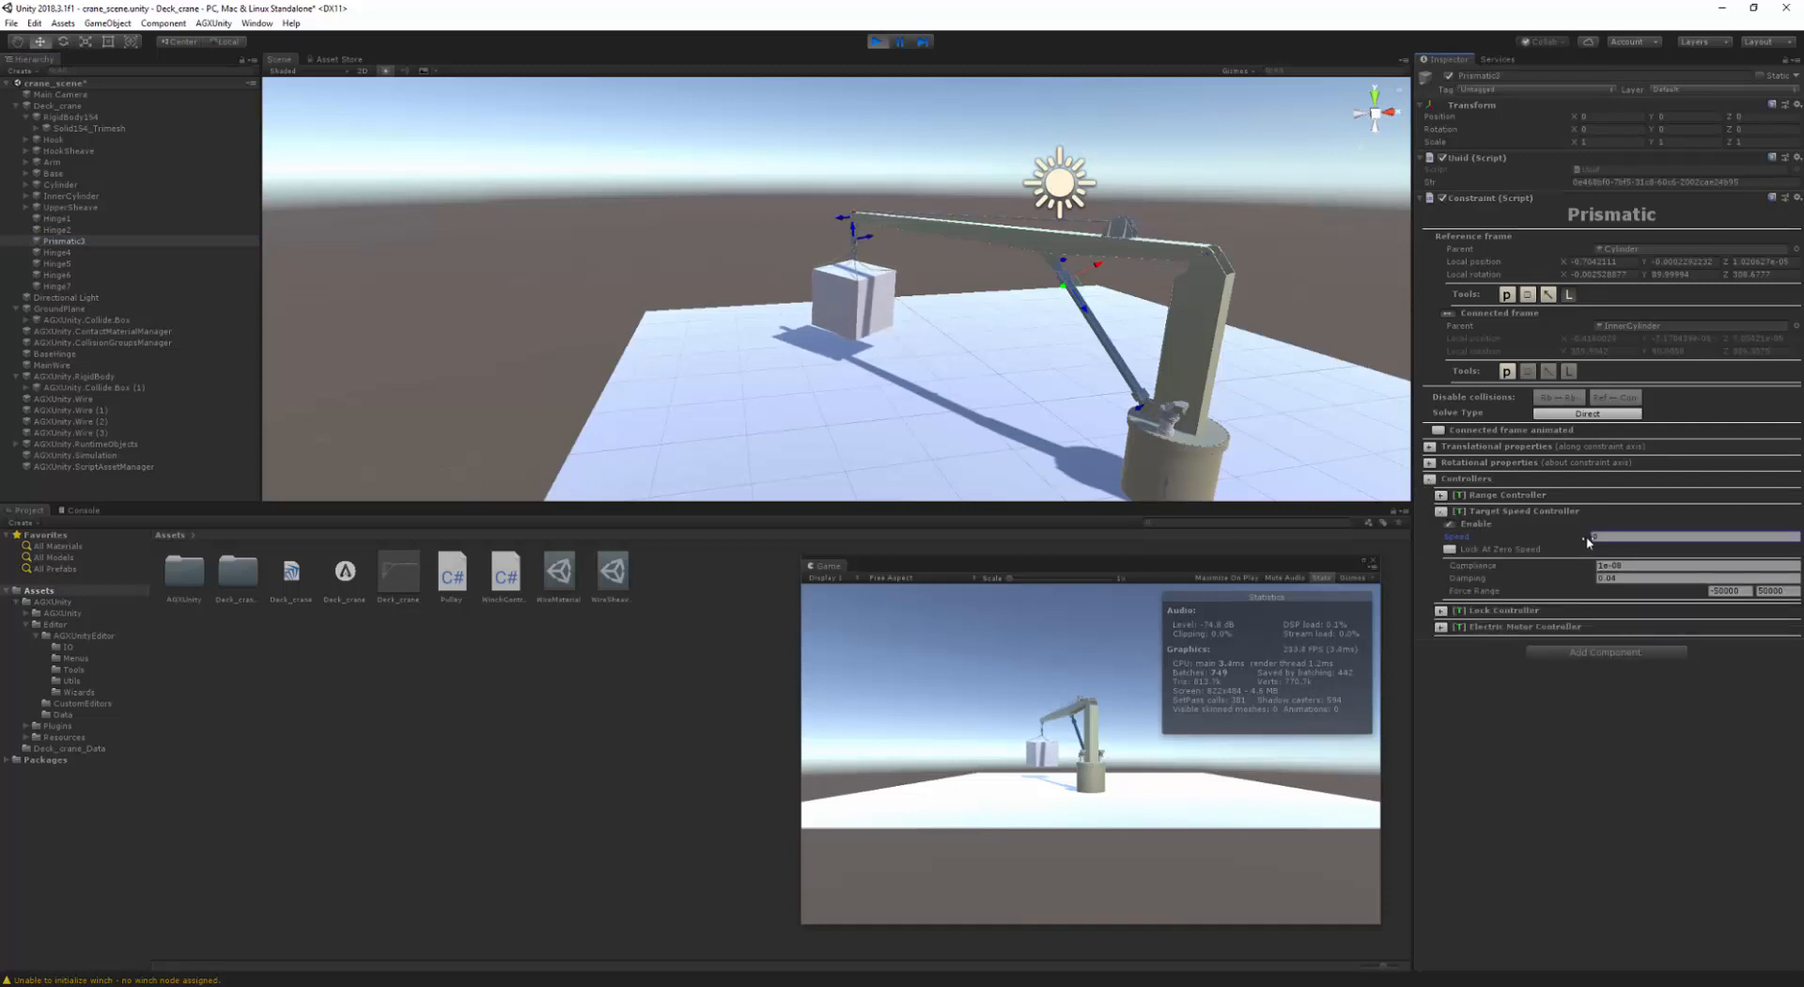
type("0.07")
left_click_drag(1590, 536, 1589, 537)
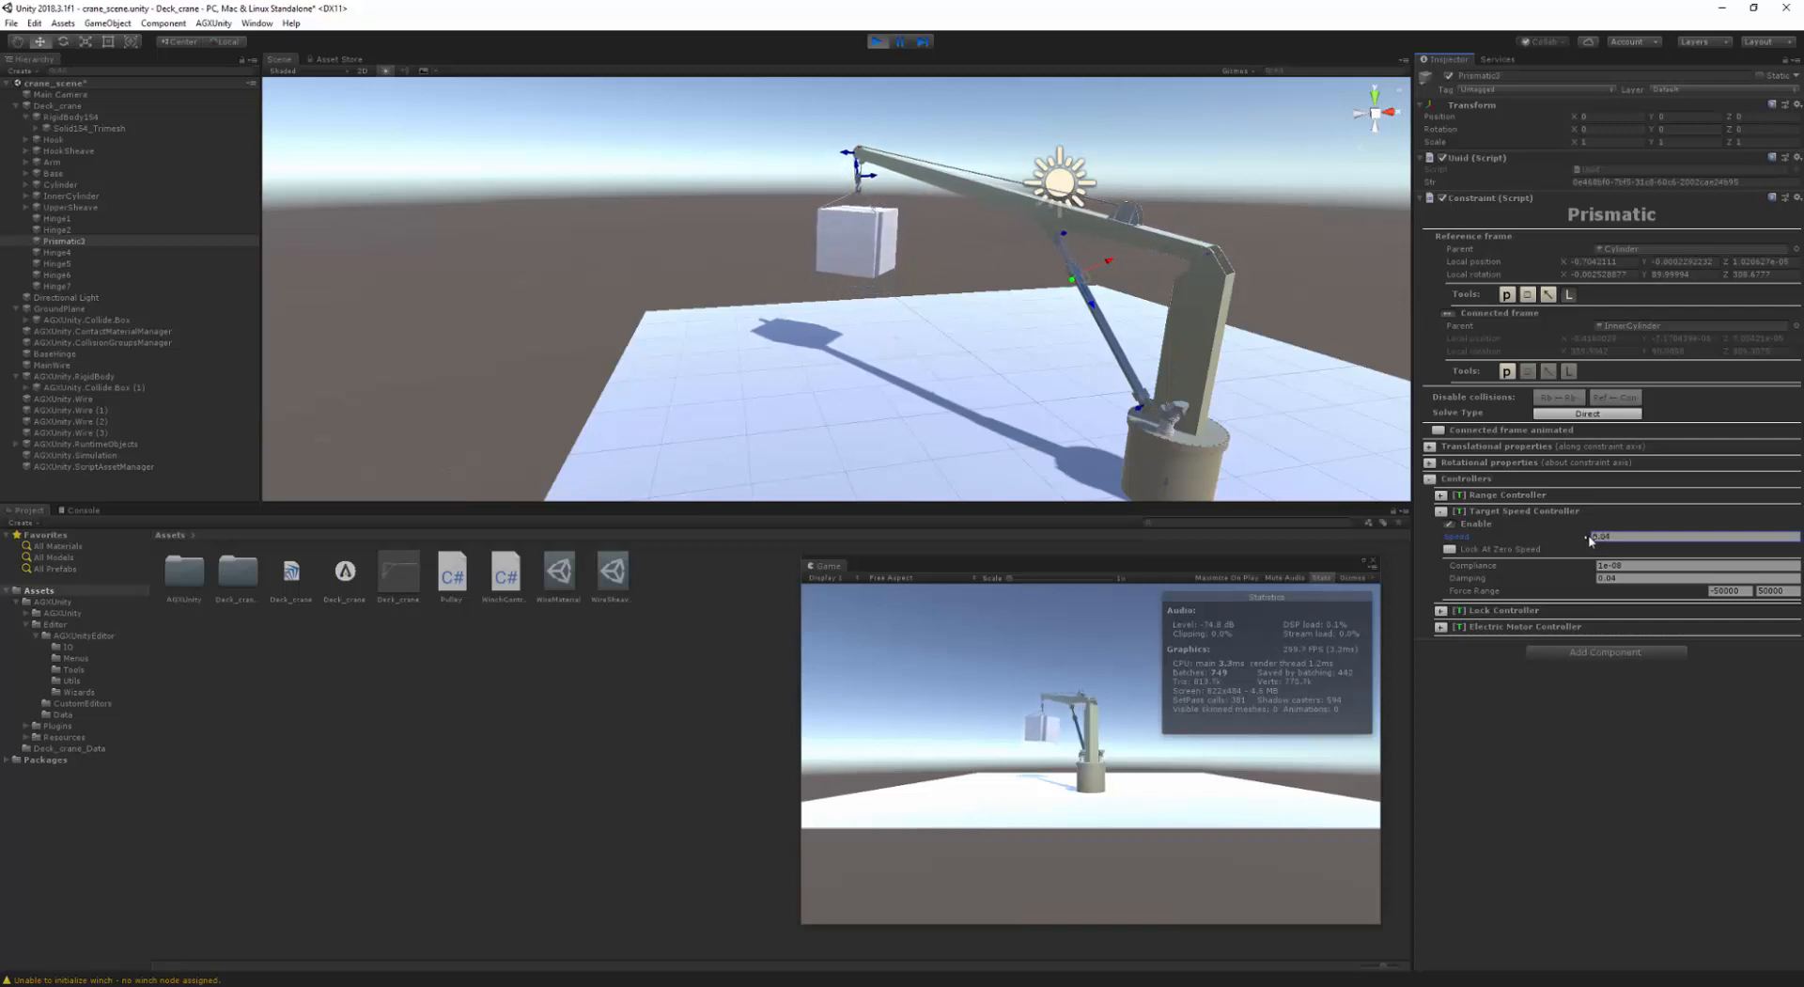
left_click(1629, 538)
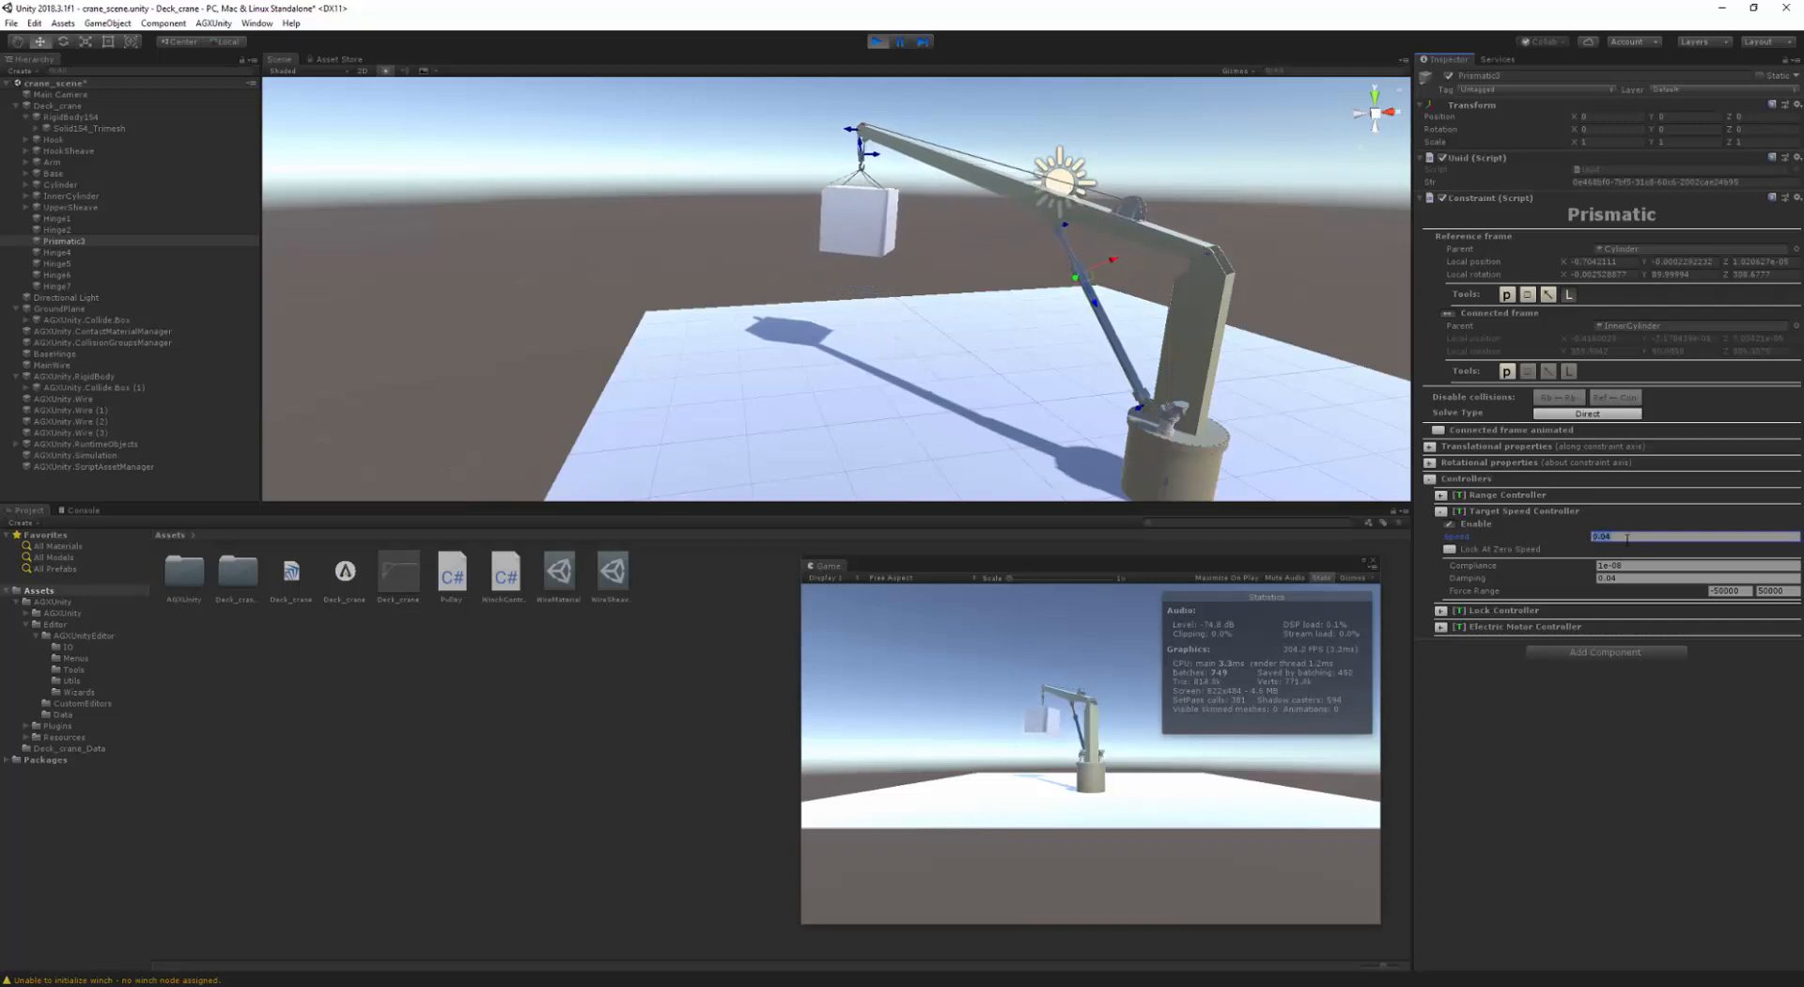
type("0")
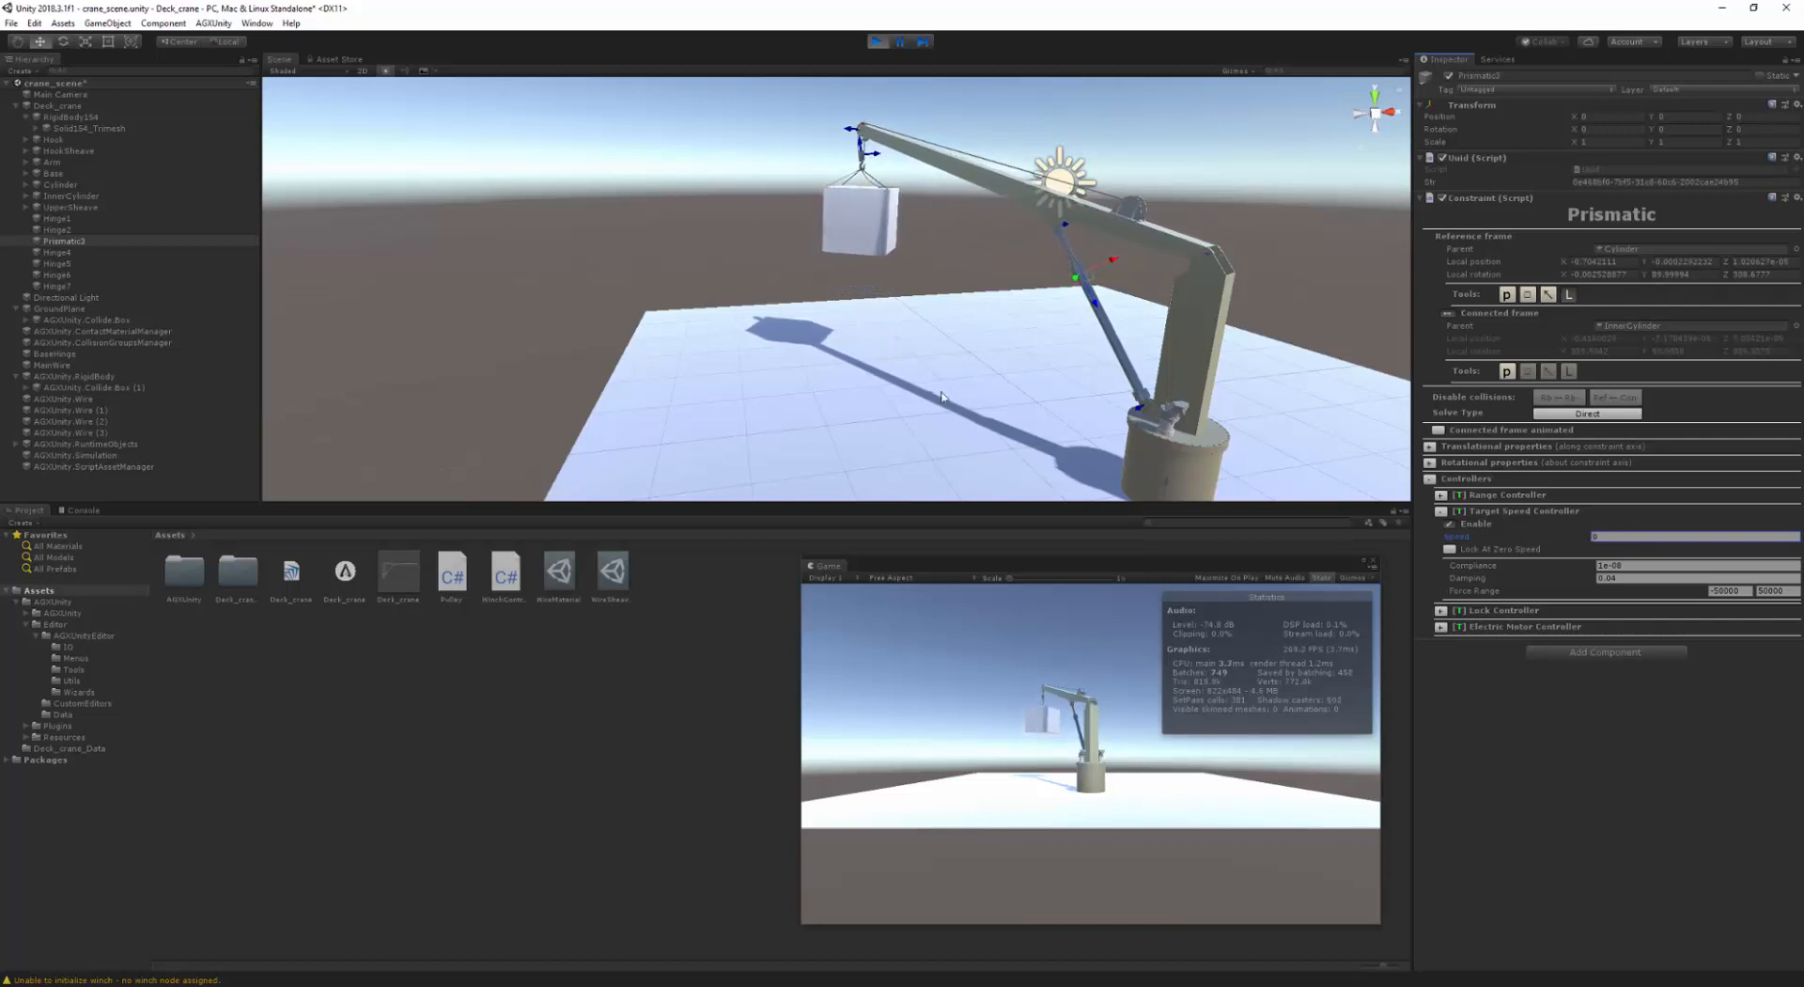
- Swing the crane by setting the Target Speed Controller speed of BaseHinge to 0.13, and watch the slung box
left_click(68, 353)
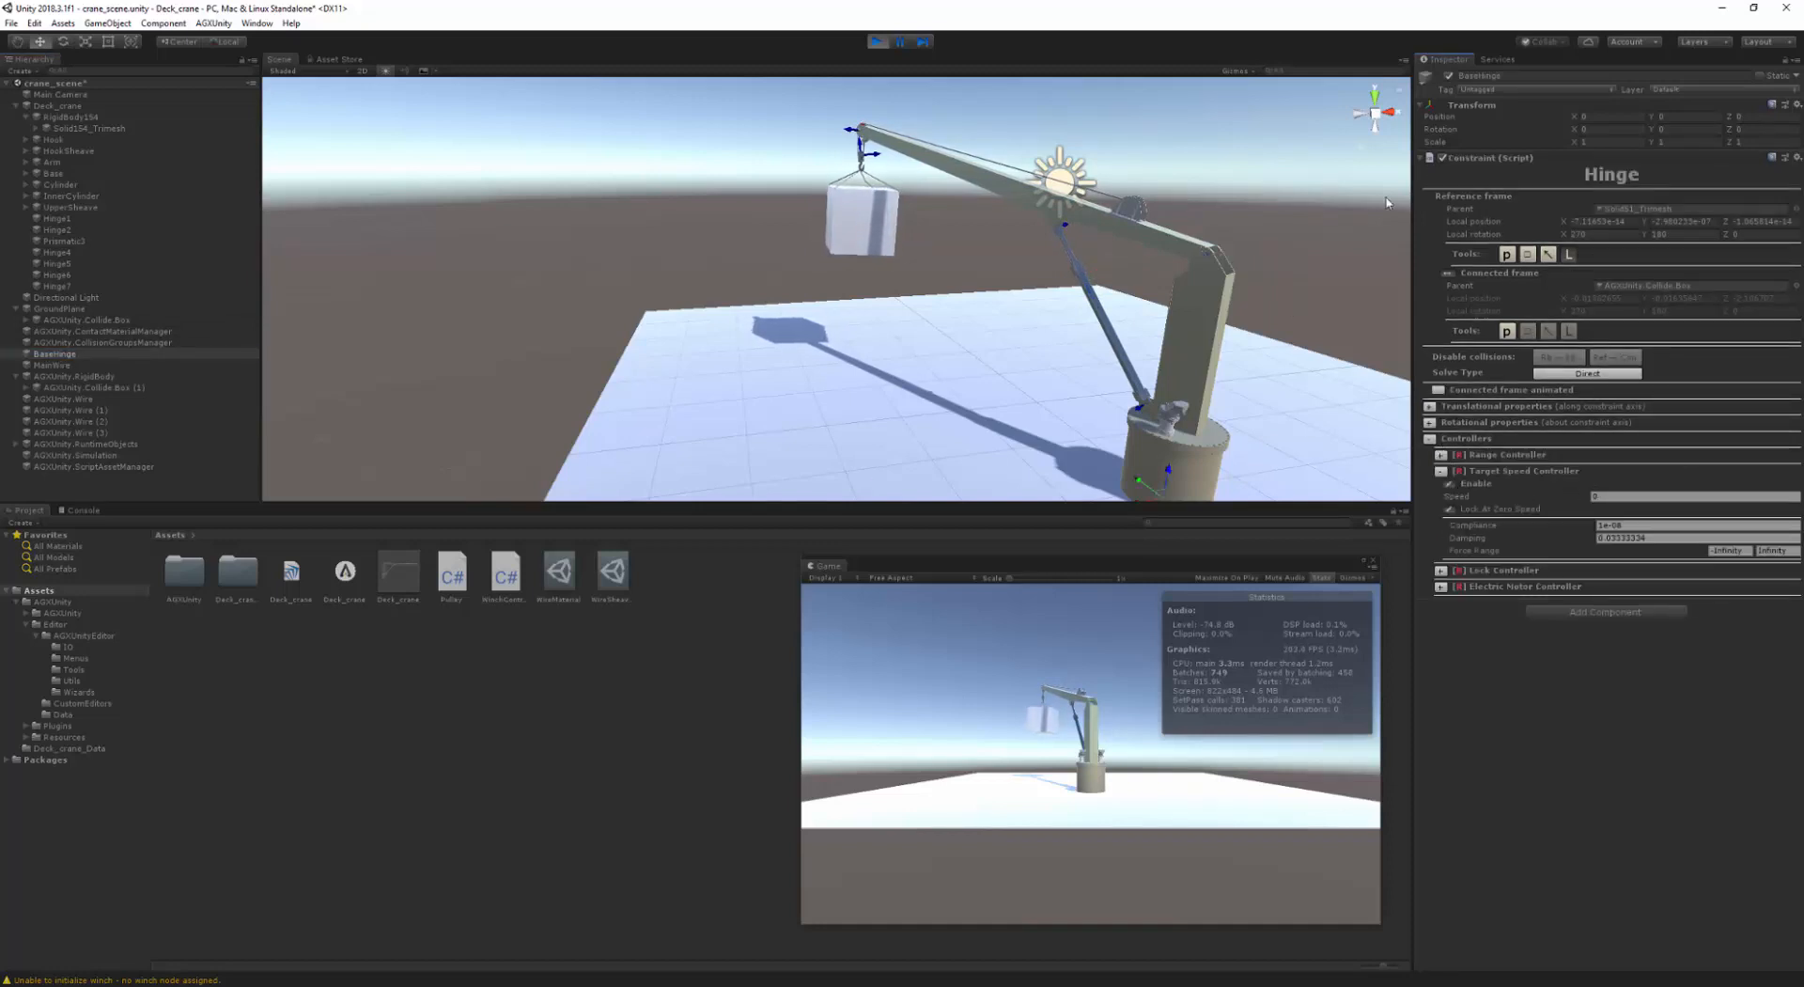
left_click(1586, 498)
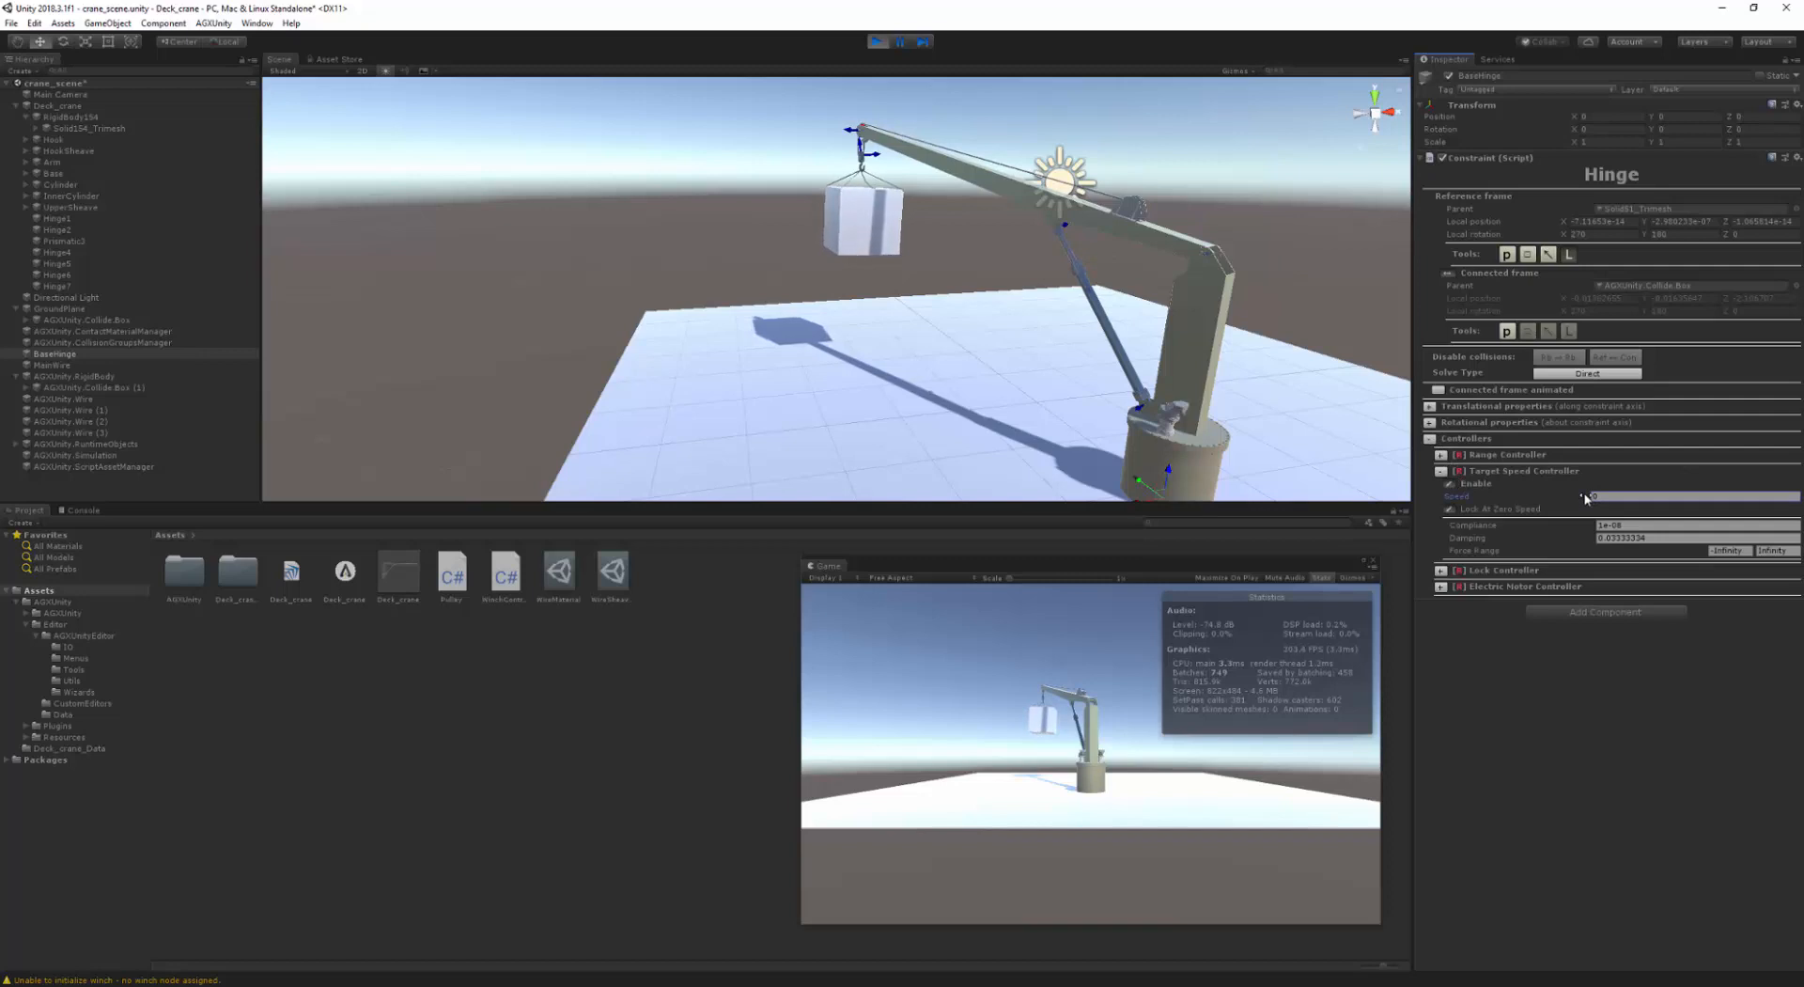
left_click_drag(1586, 498, 1589, 495)
scroll(1102, 330, "down", 5)
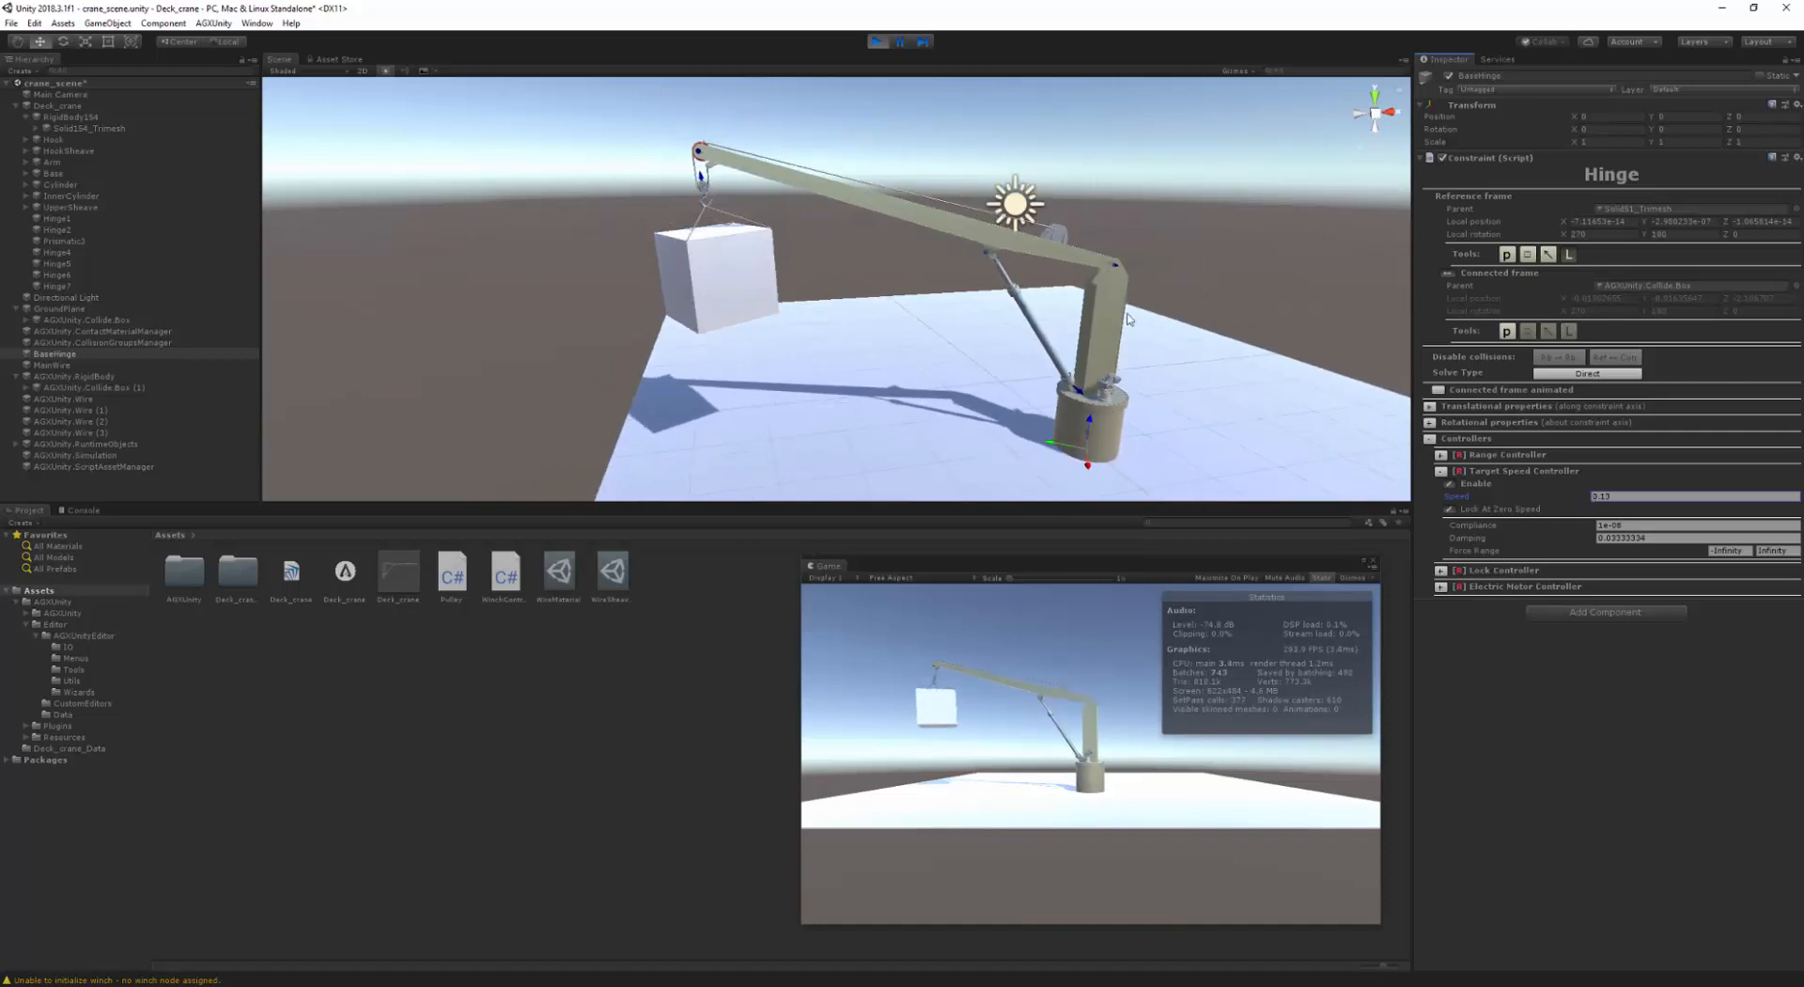
scroll(1102, 330, "down", 3)
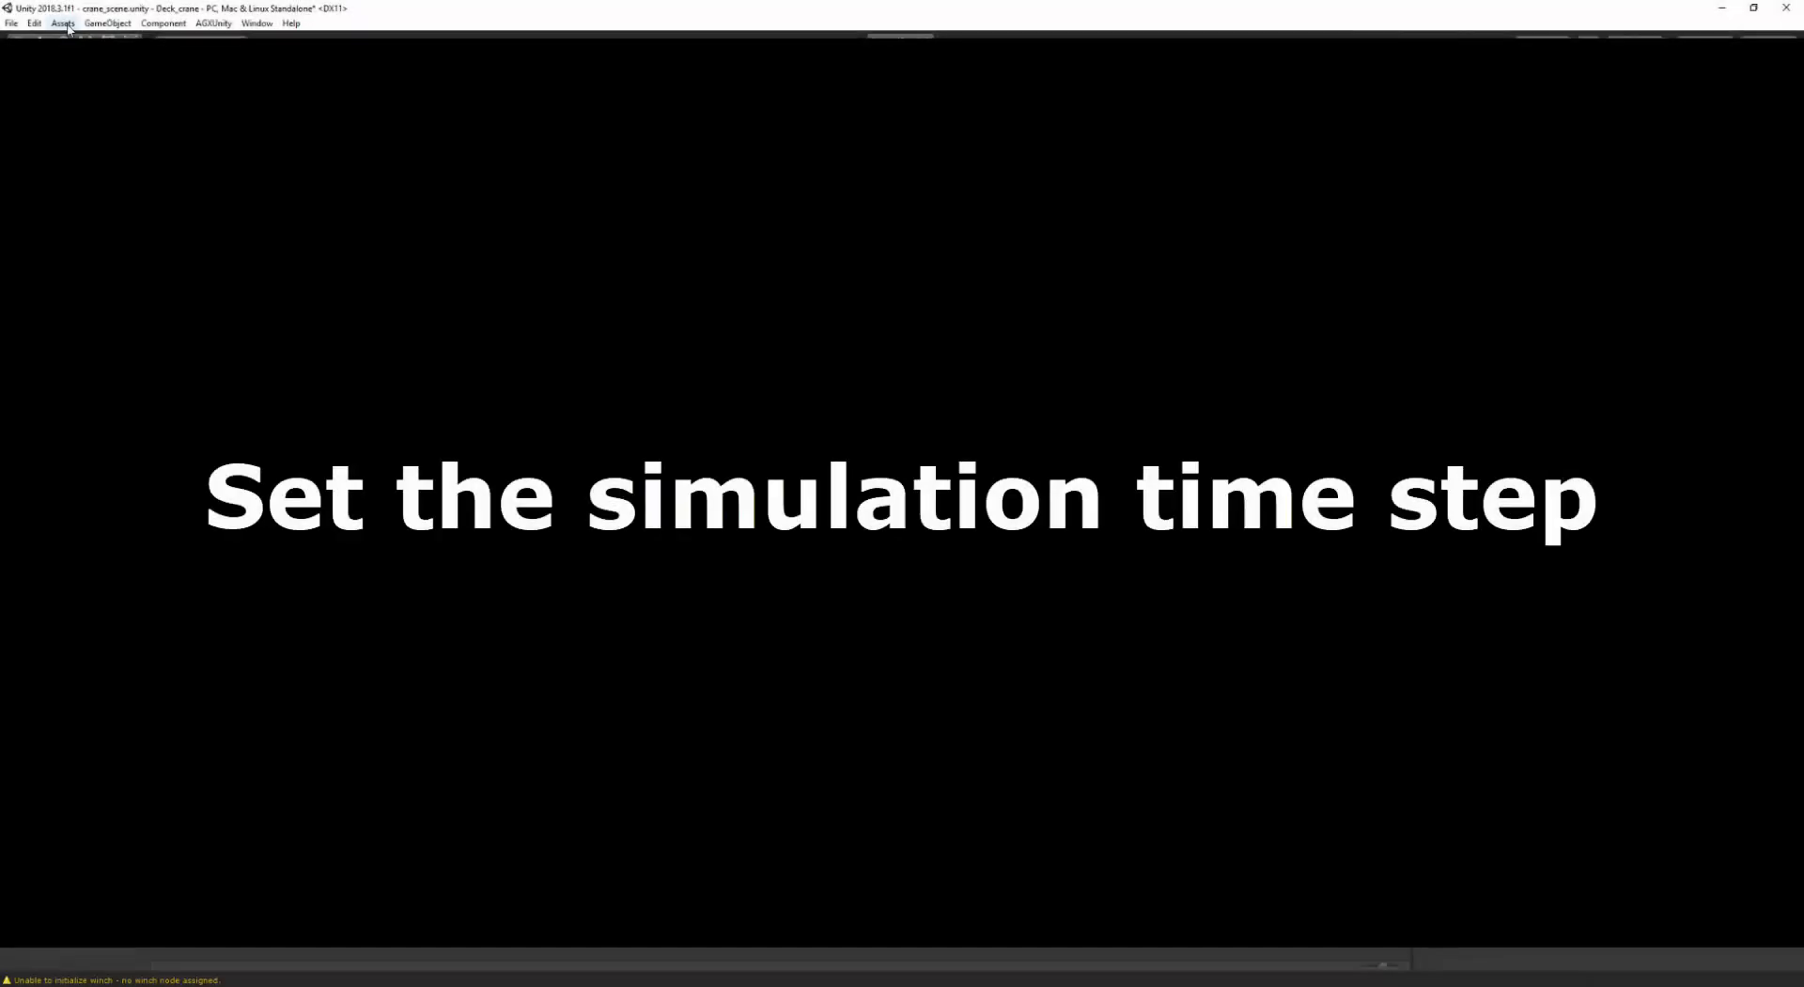
- Set both the Fixed Timestep and the Maximum Allowed Timestep to 0.0166667 in the project's Time settings
left_click(34, 22)
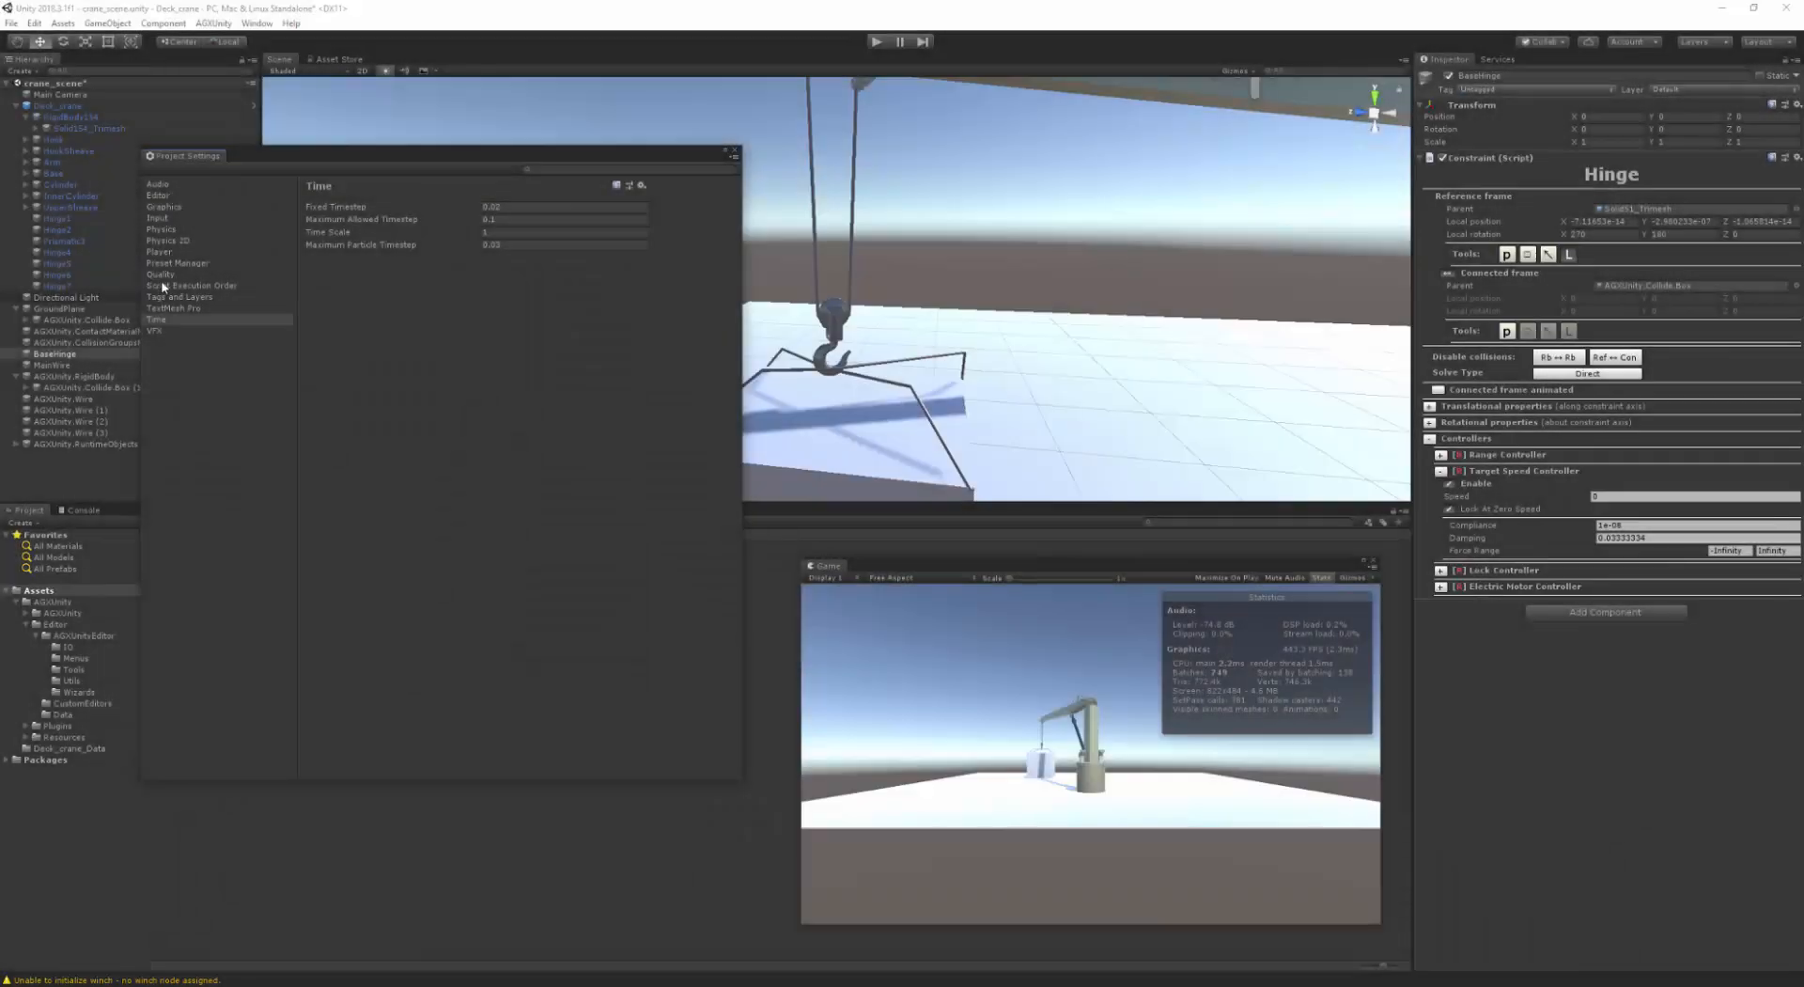
left_click(164, 320)
left_click(512, 207)
left_click(546, 209)
key("ctrl+c")
left_click(511, 221)
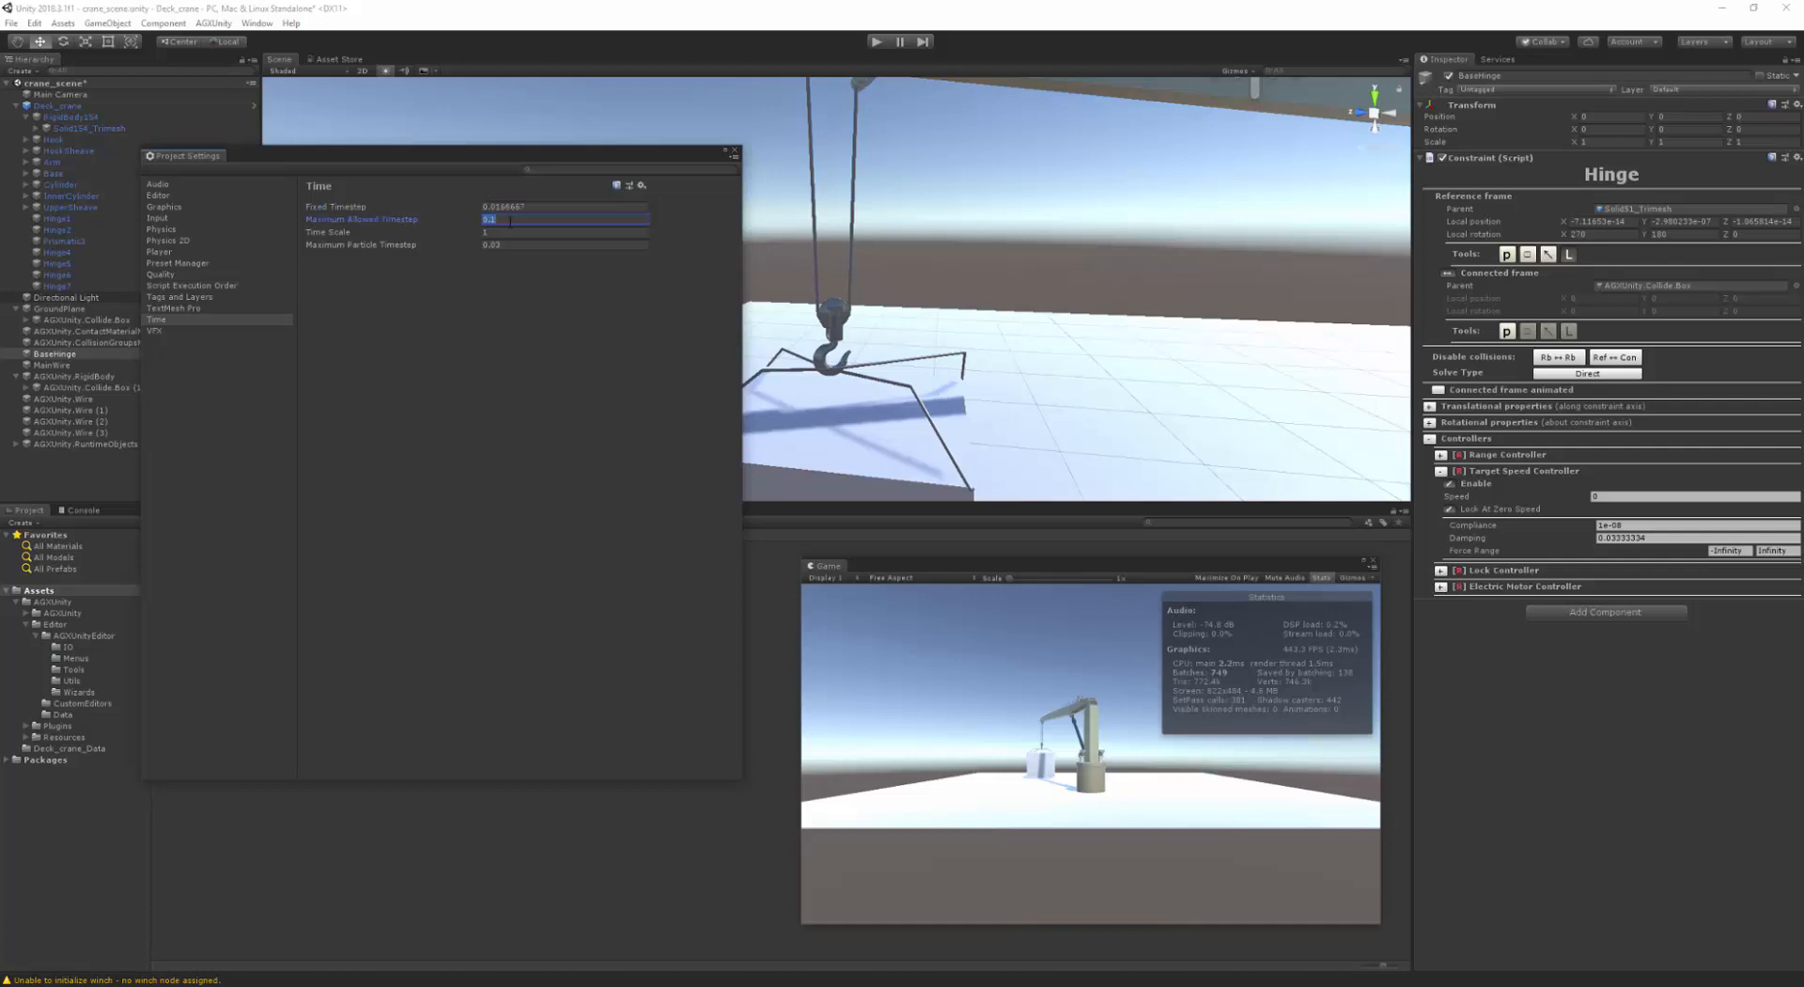
key("ctrl+v")
left_click(734, 153)
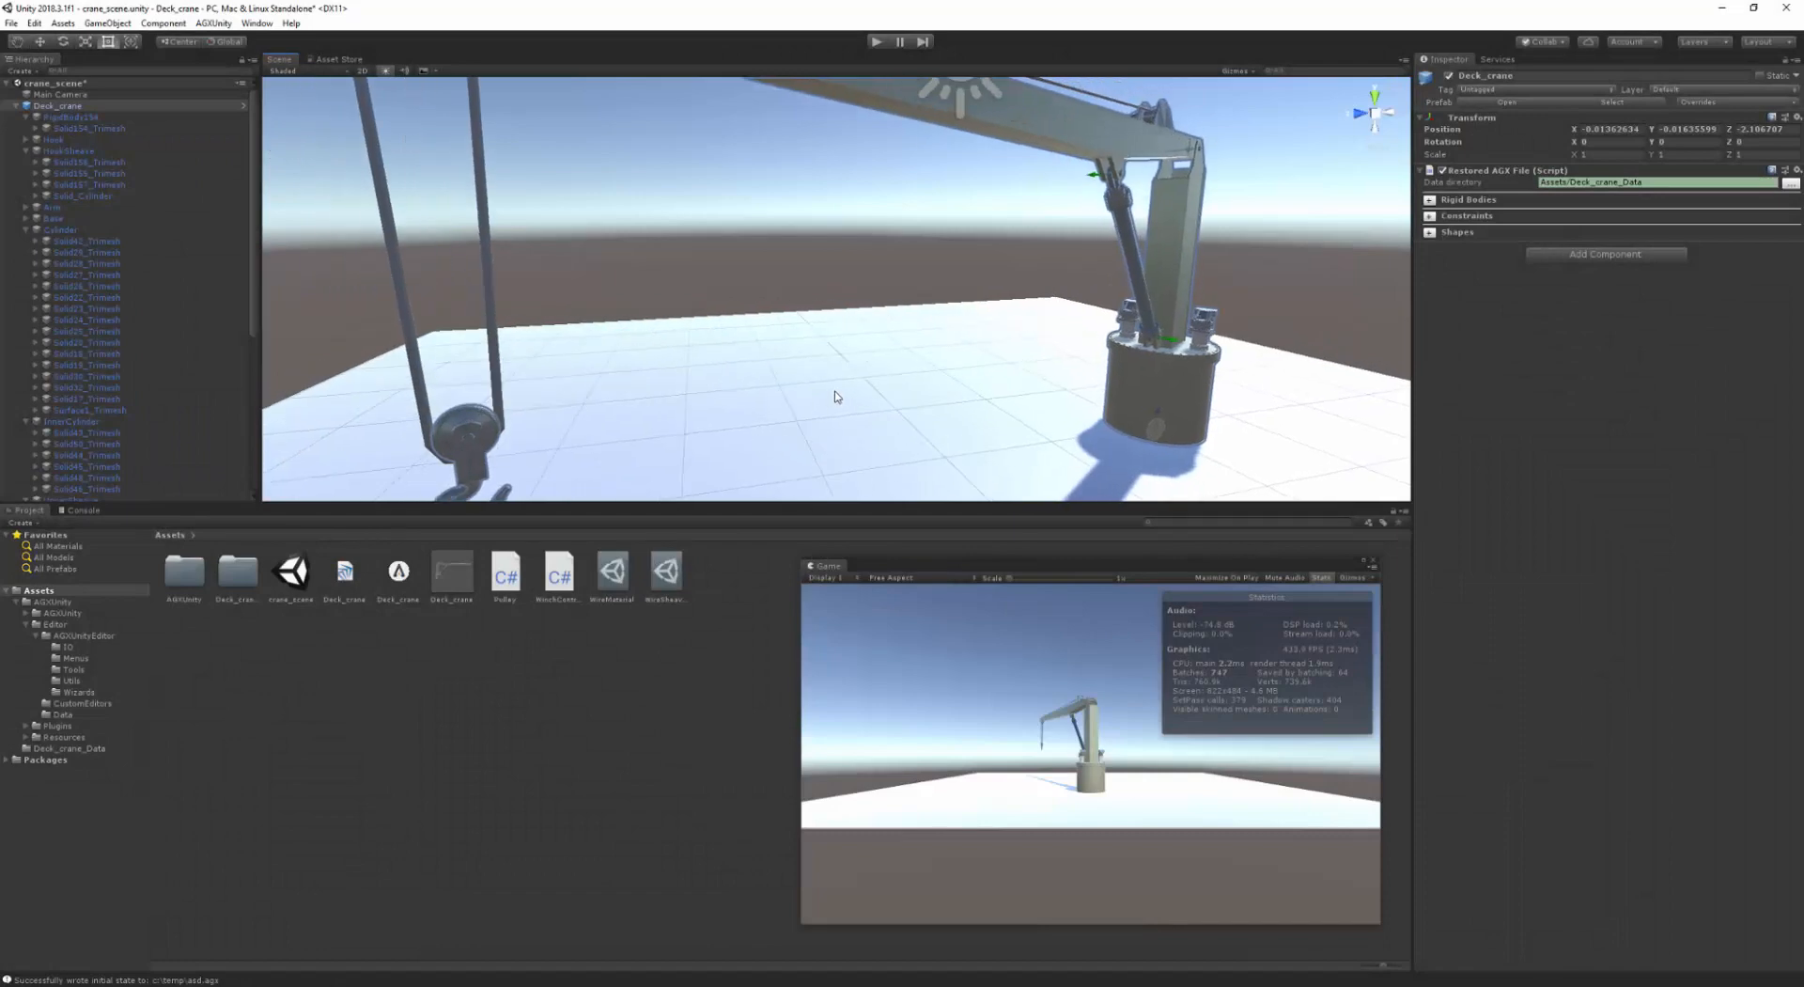
- Add the Winch Control script component to the Deck_crane object
scroll(836, 397, "down", 5)
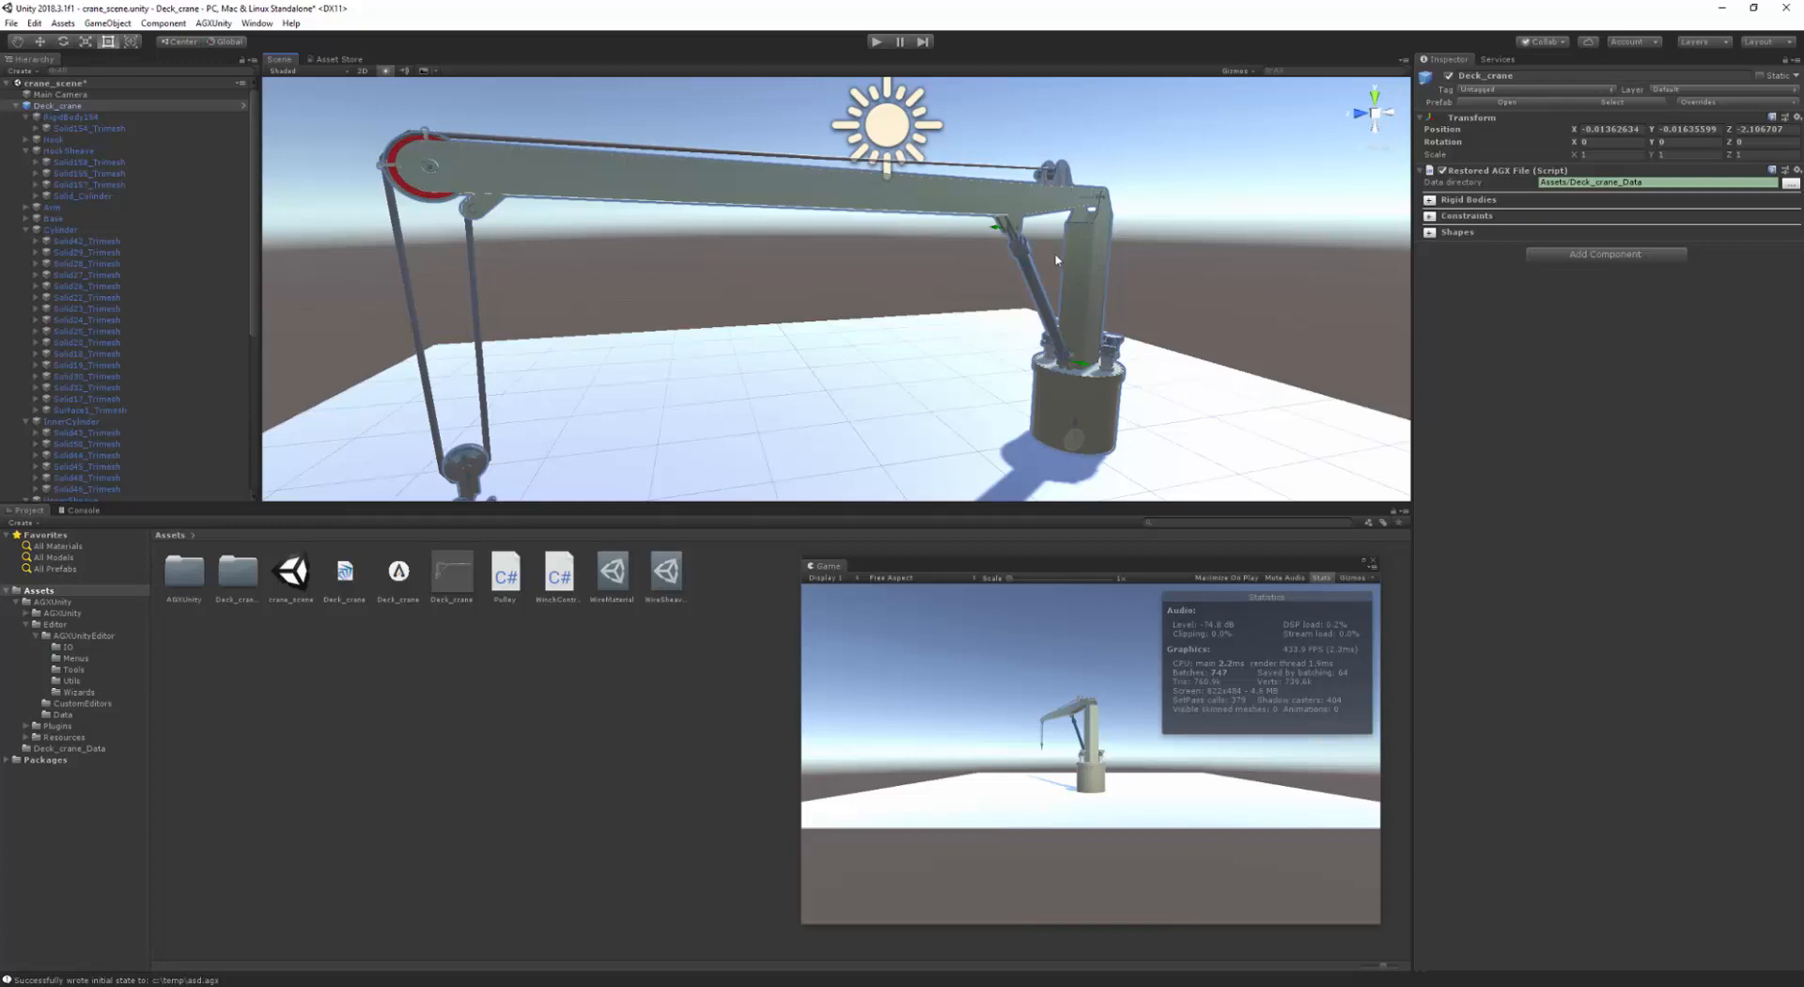
left_click(42, 108)
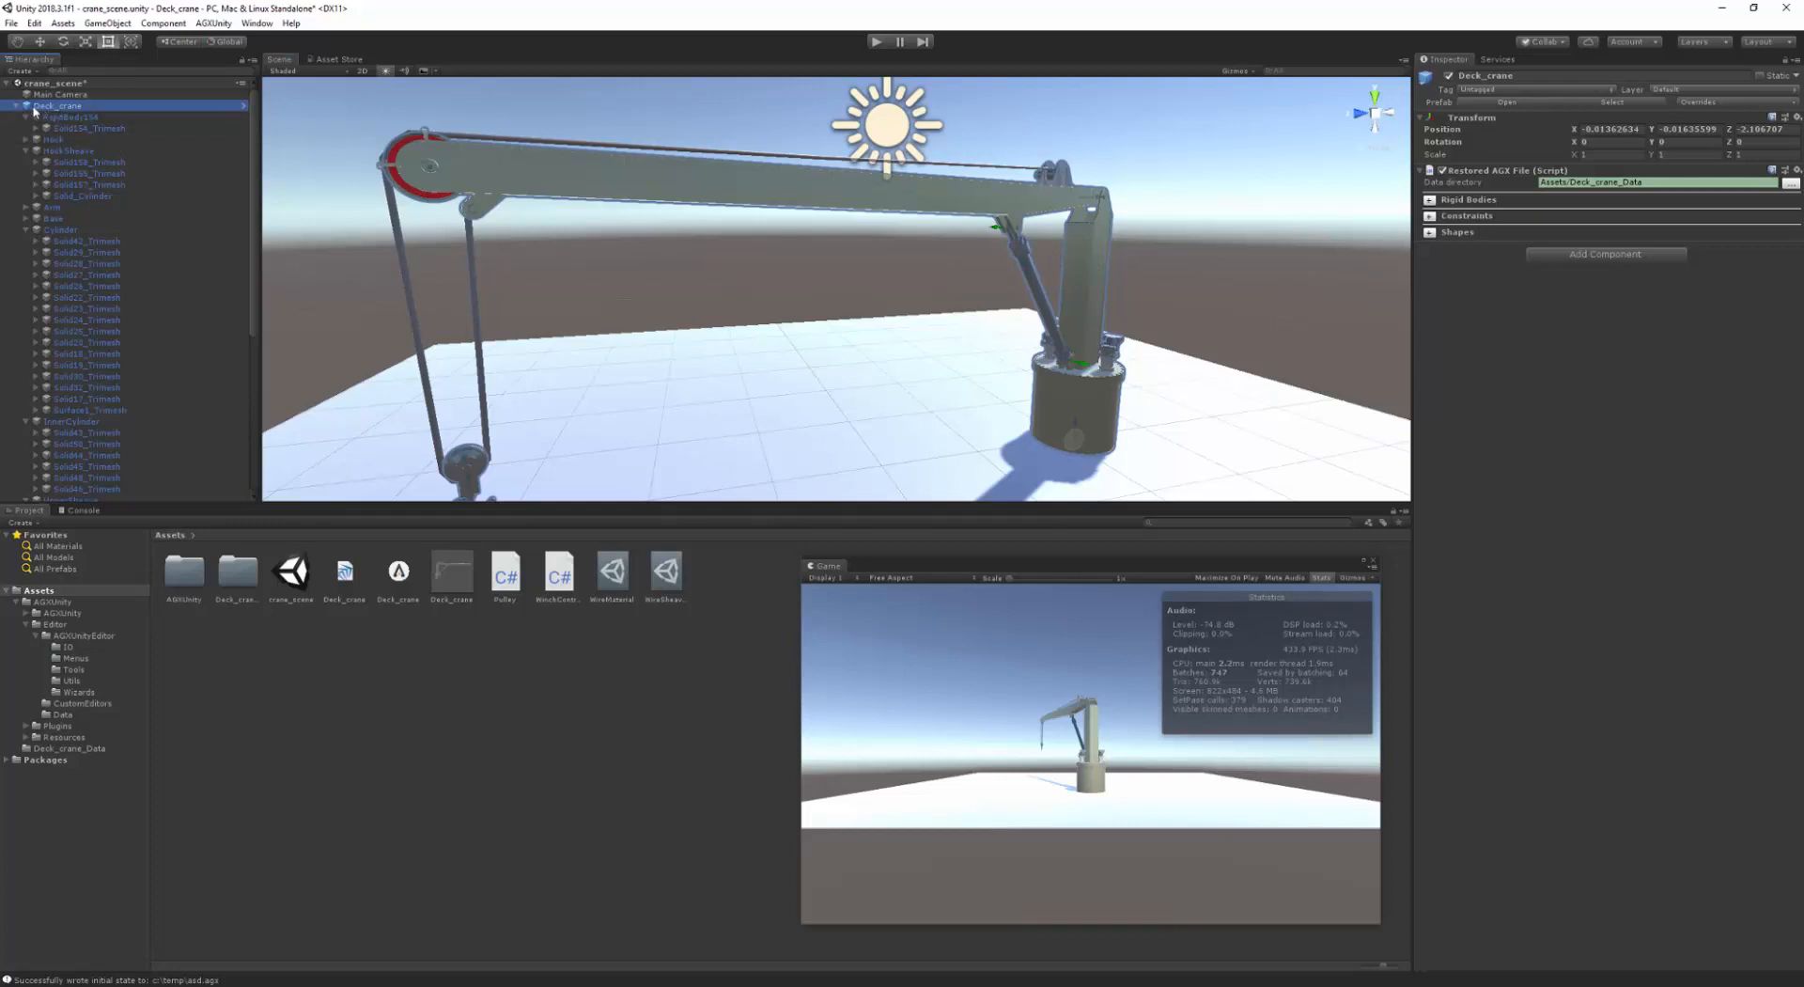
left_click(1606, 256)
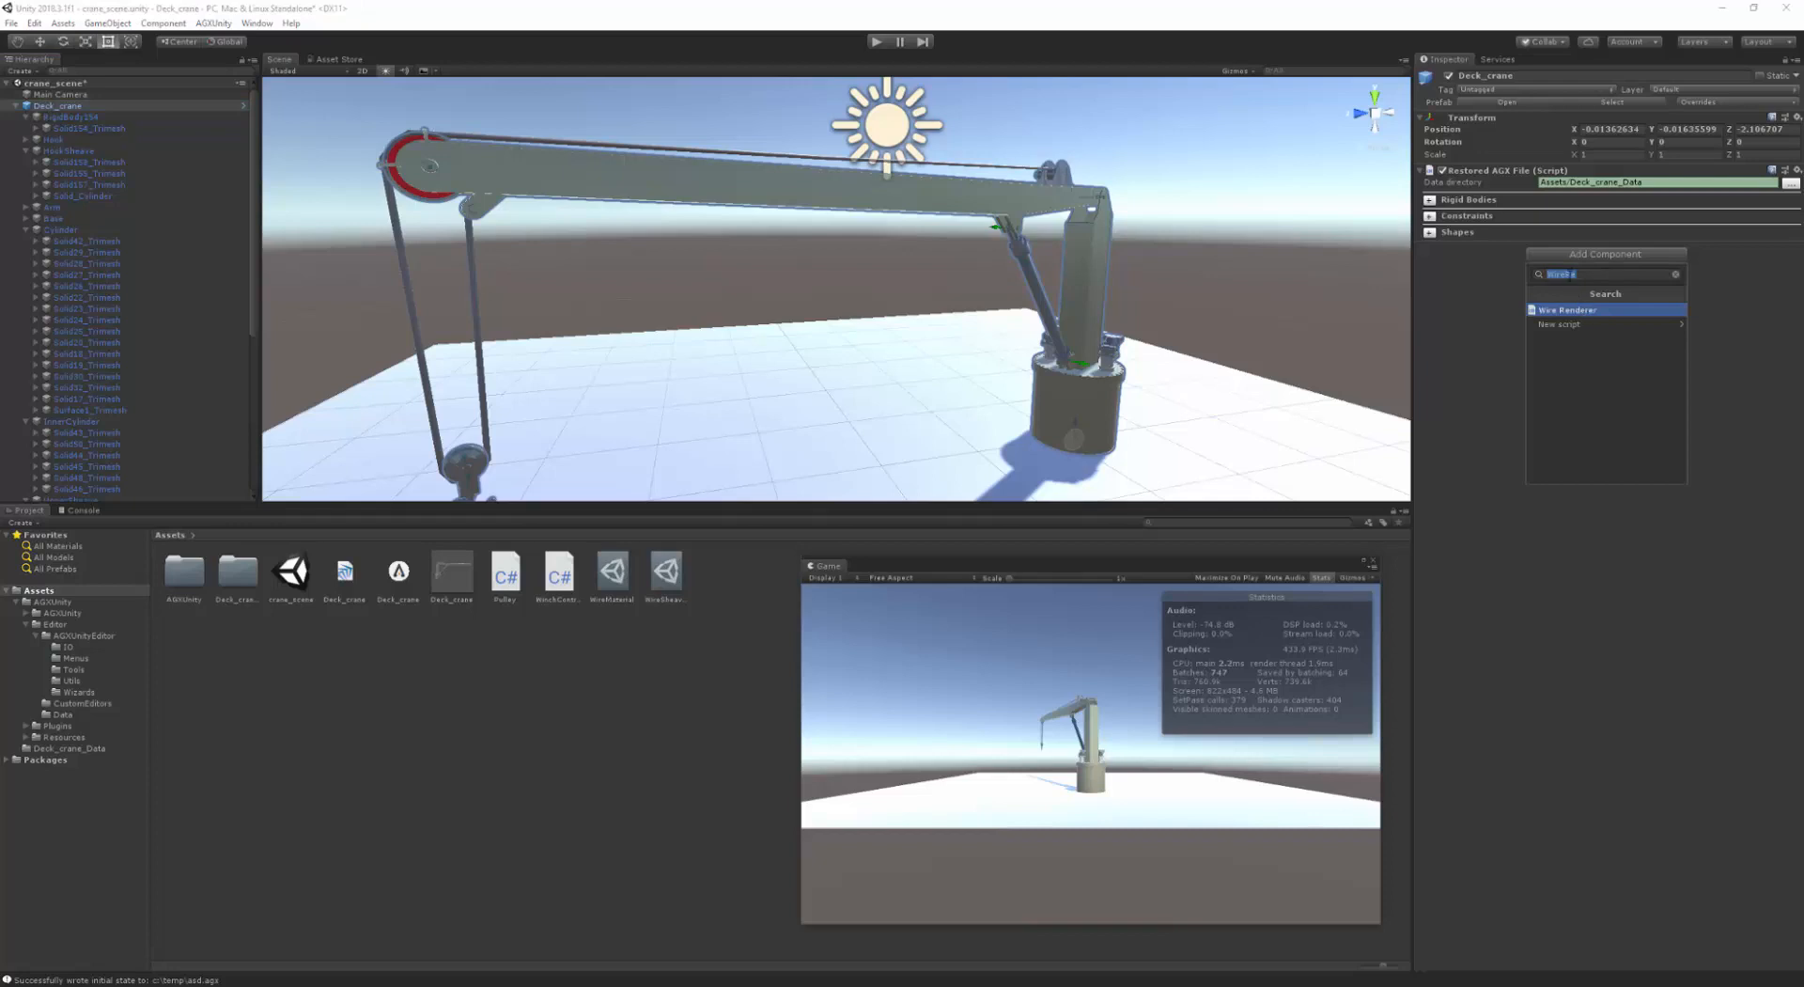
type("winch")
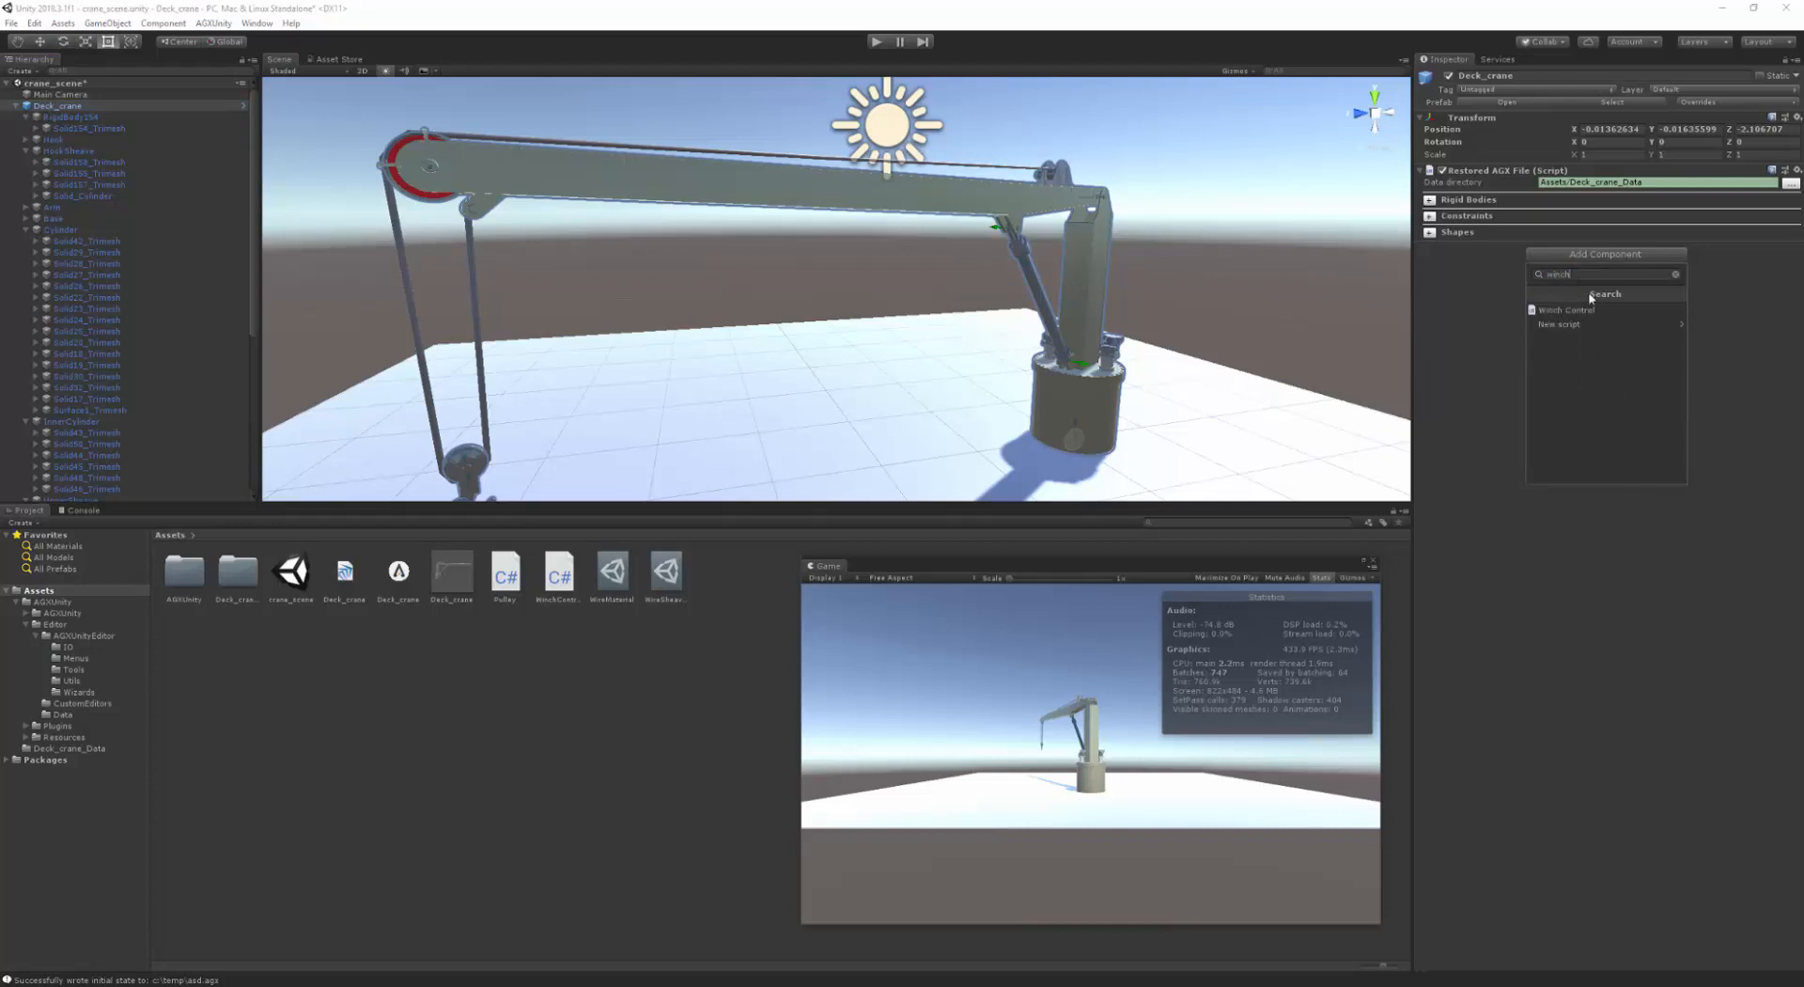
left_click(1590, 311)
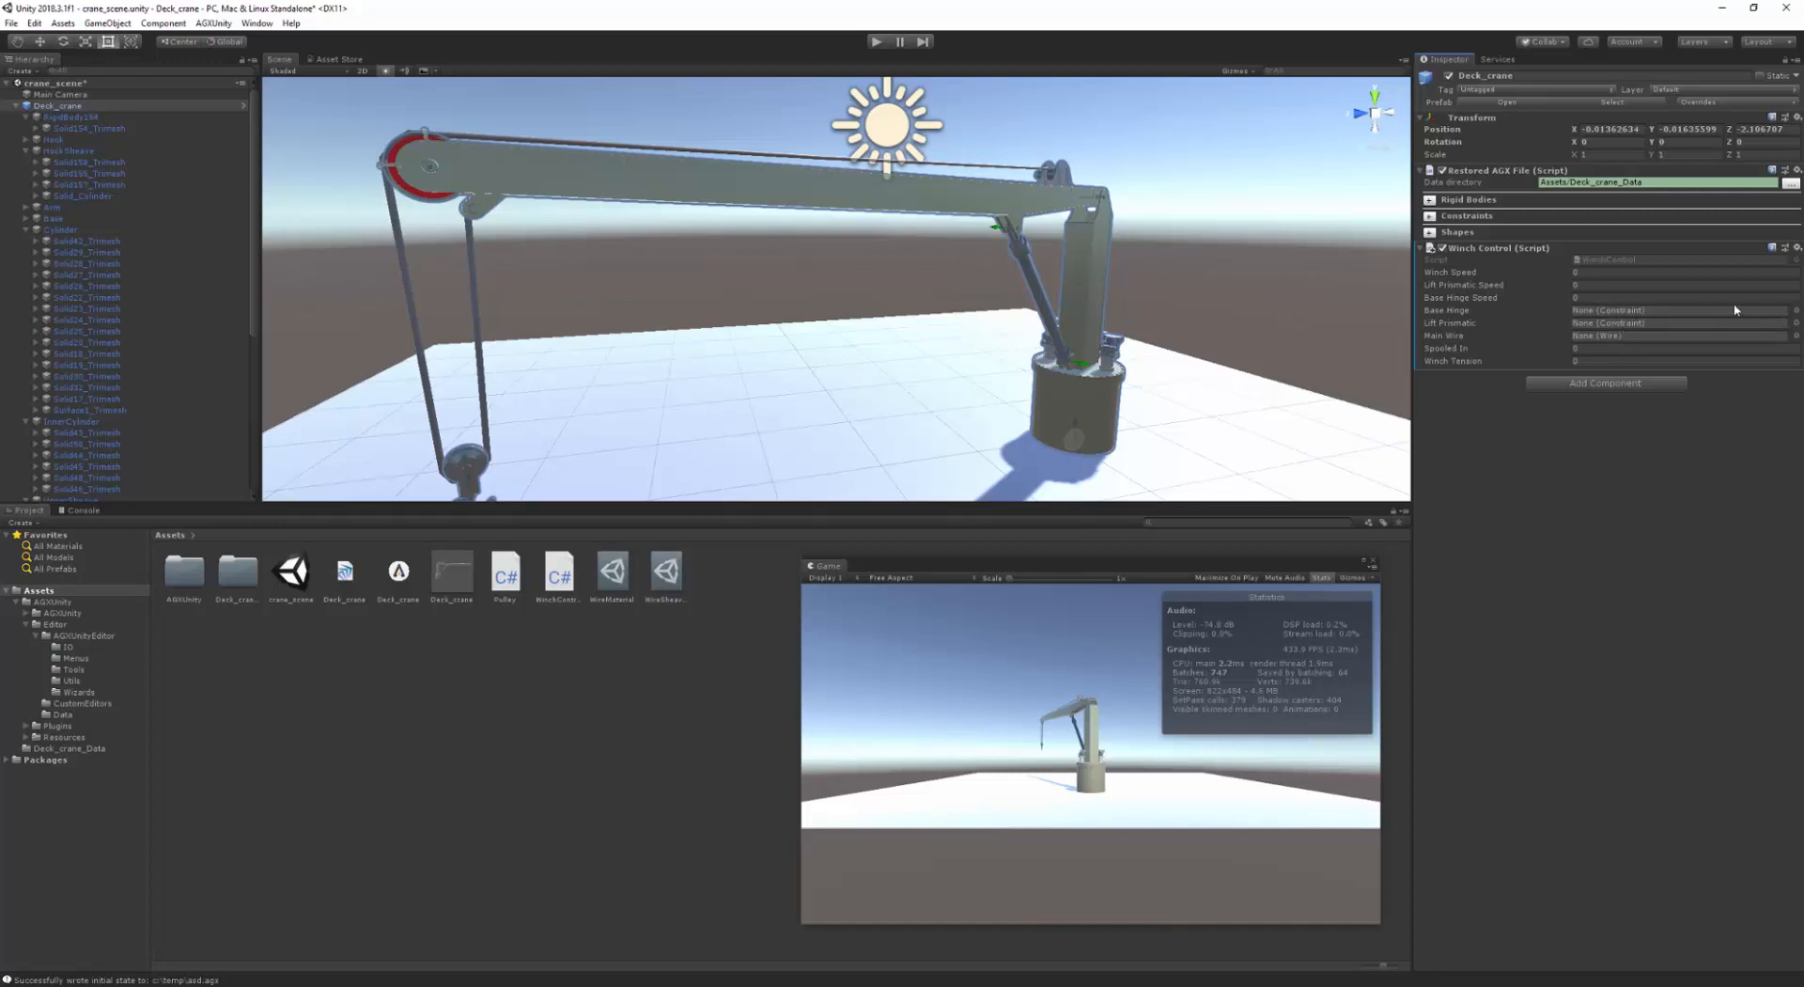
- Assign BaseHinge as the Base Hinge and Prismatic3 as the Lift Prismatic of Deck_crane's Winch Control
left_click(1796, 311)
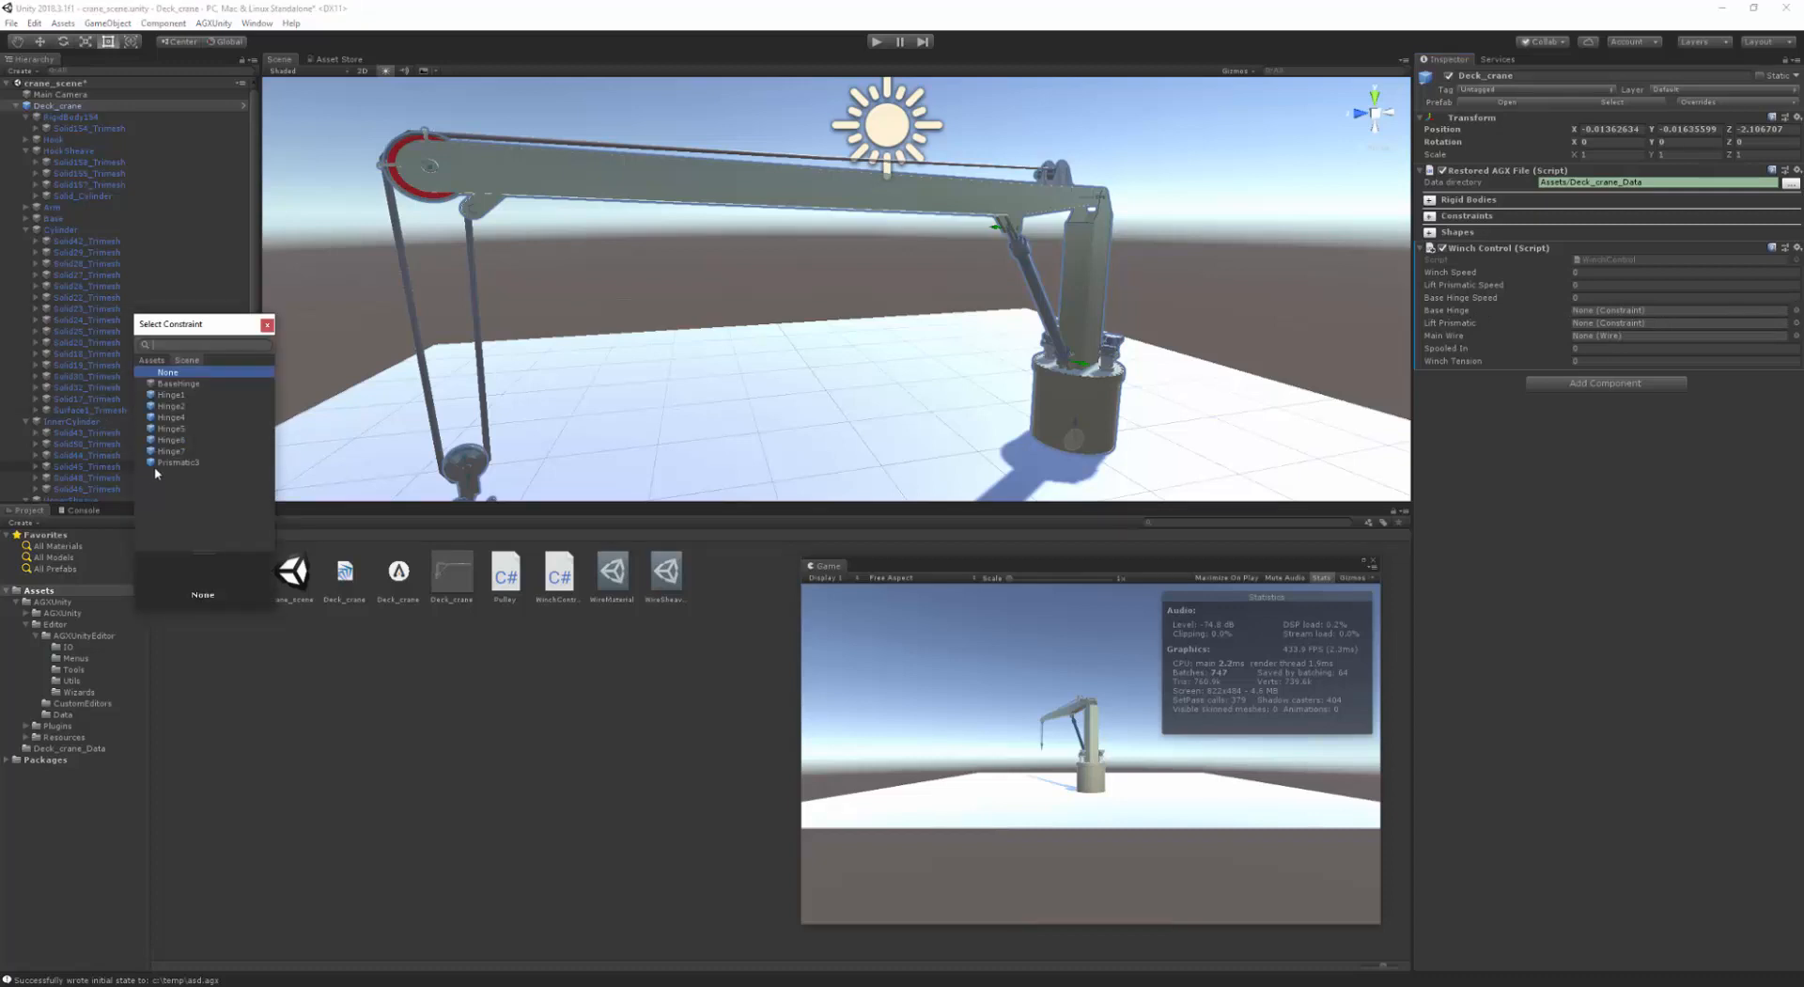
left_click(192, 385)
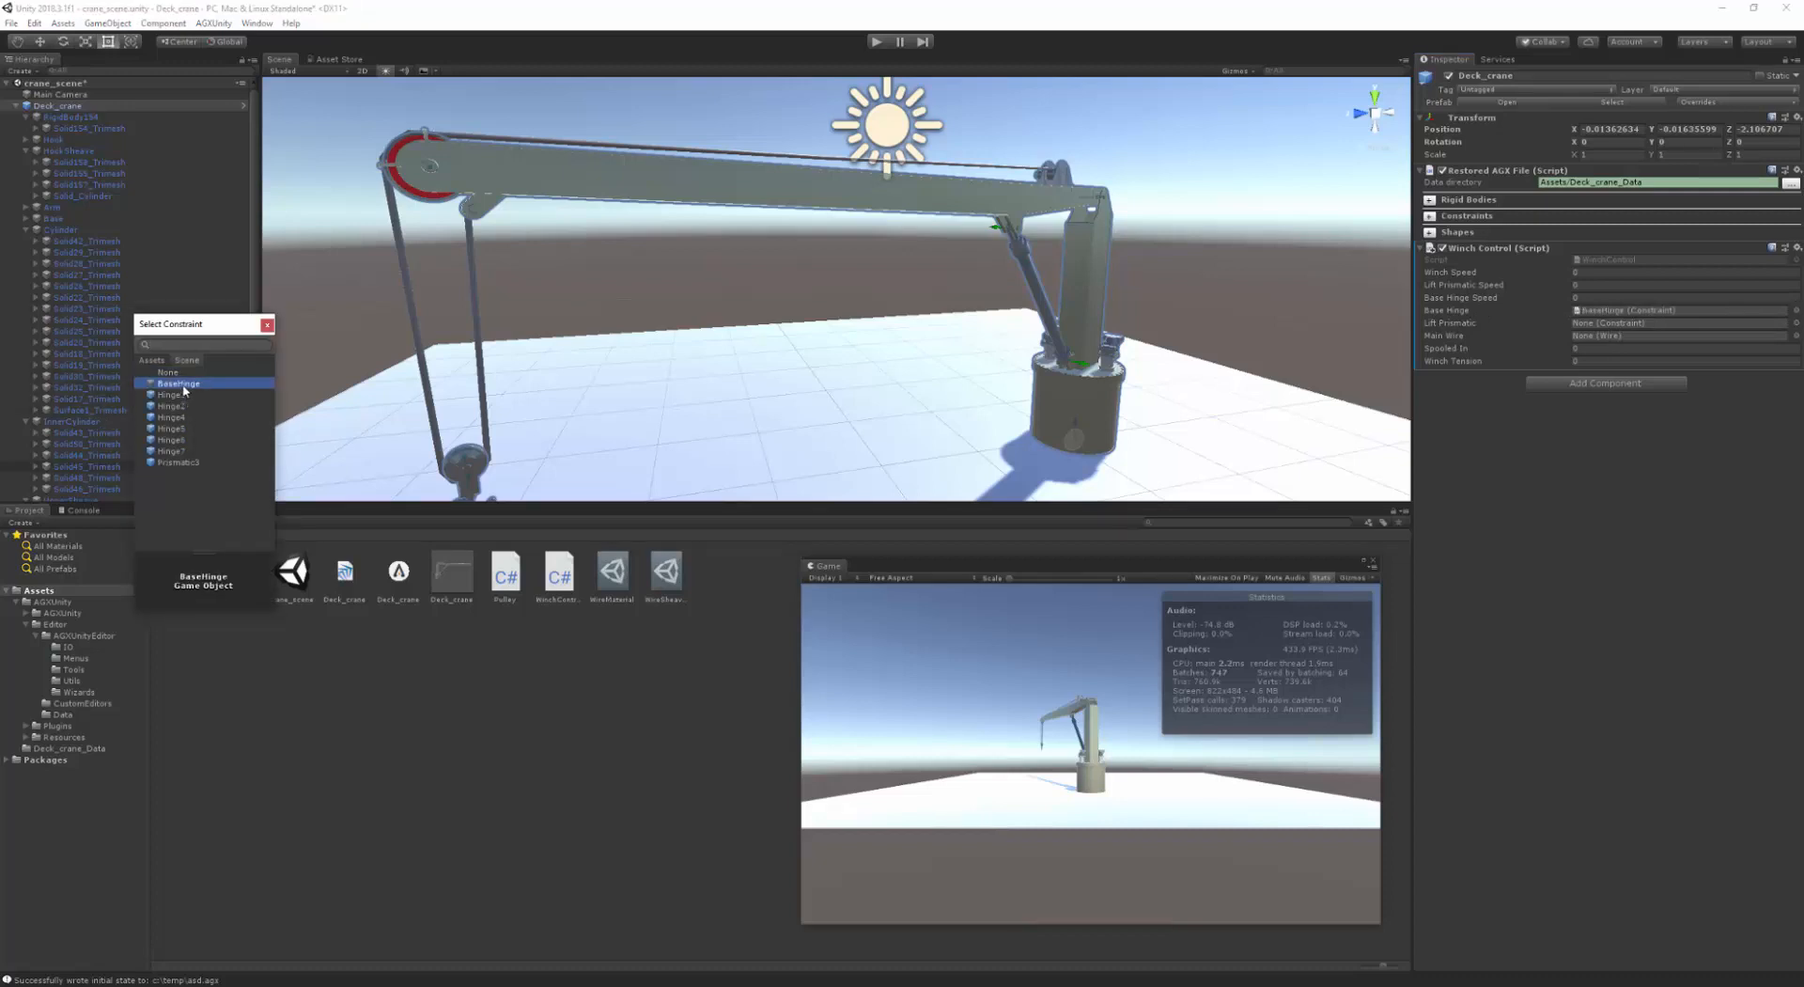
left_click(268, 326)
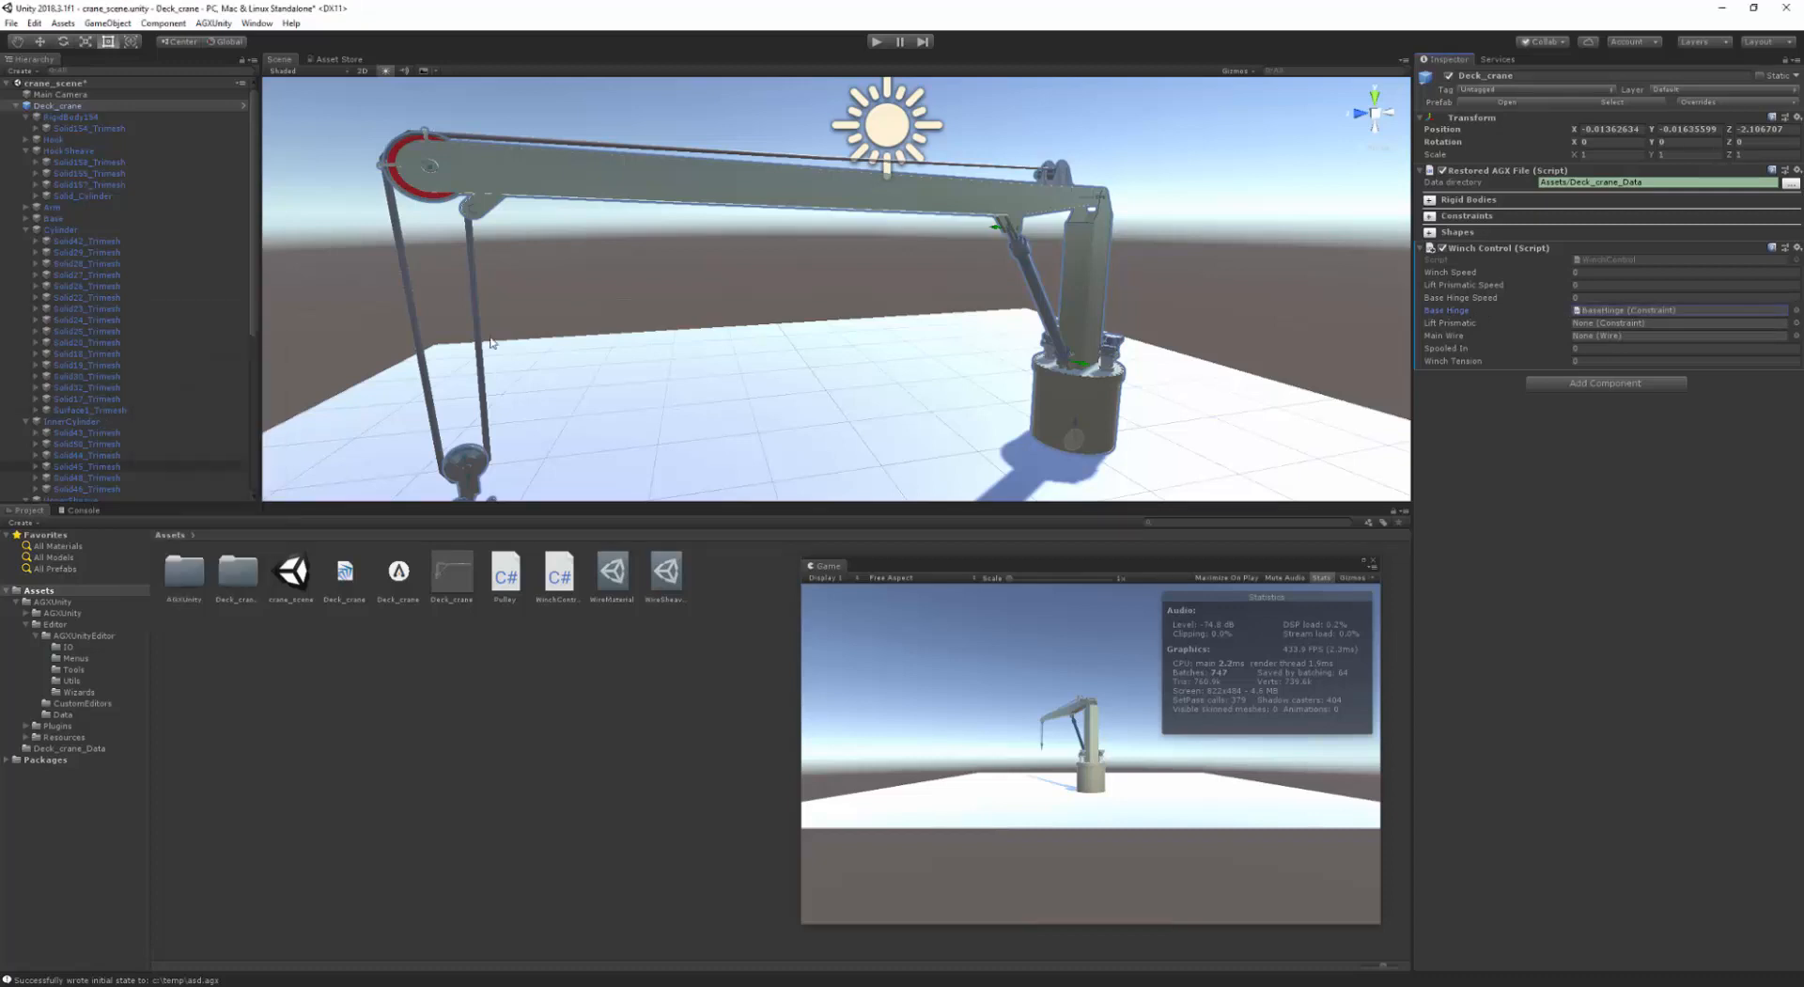
left_click(1796, 324)
left_click(188, 463)
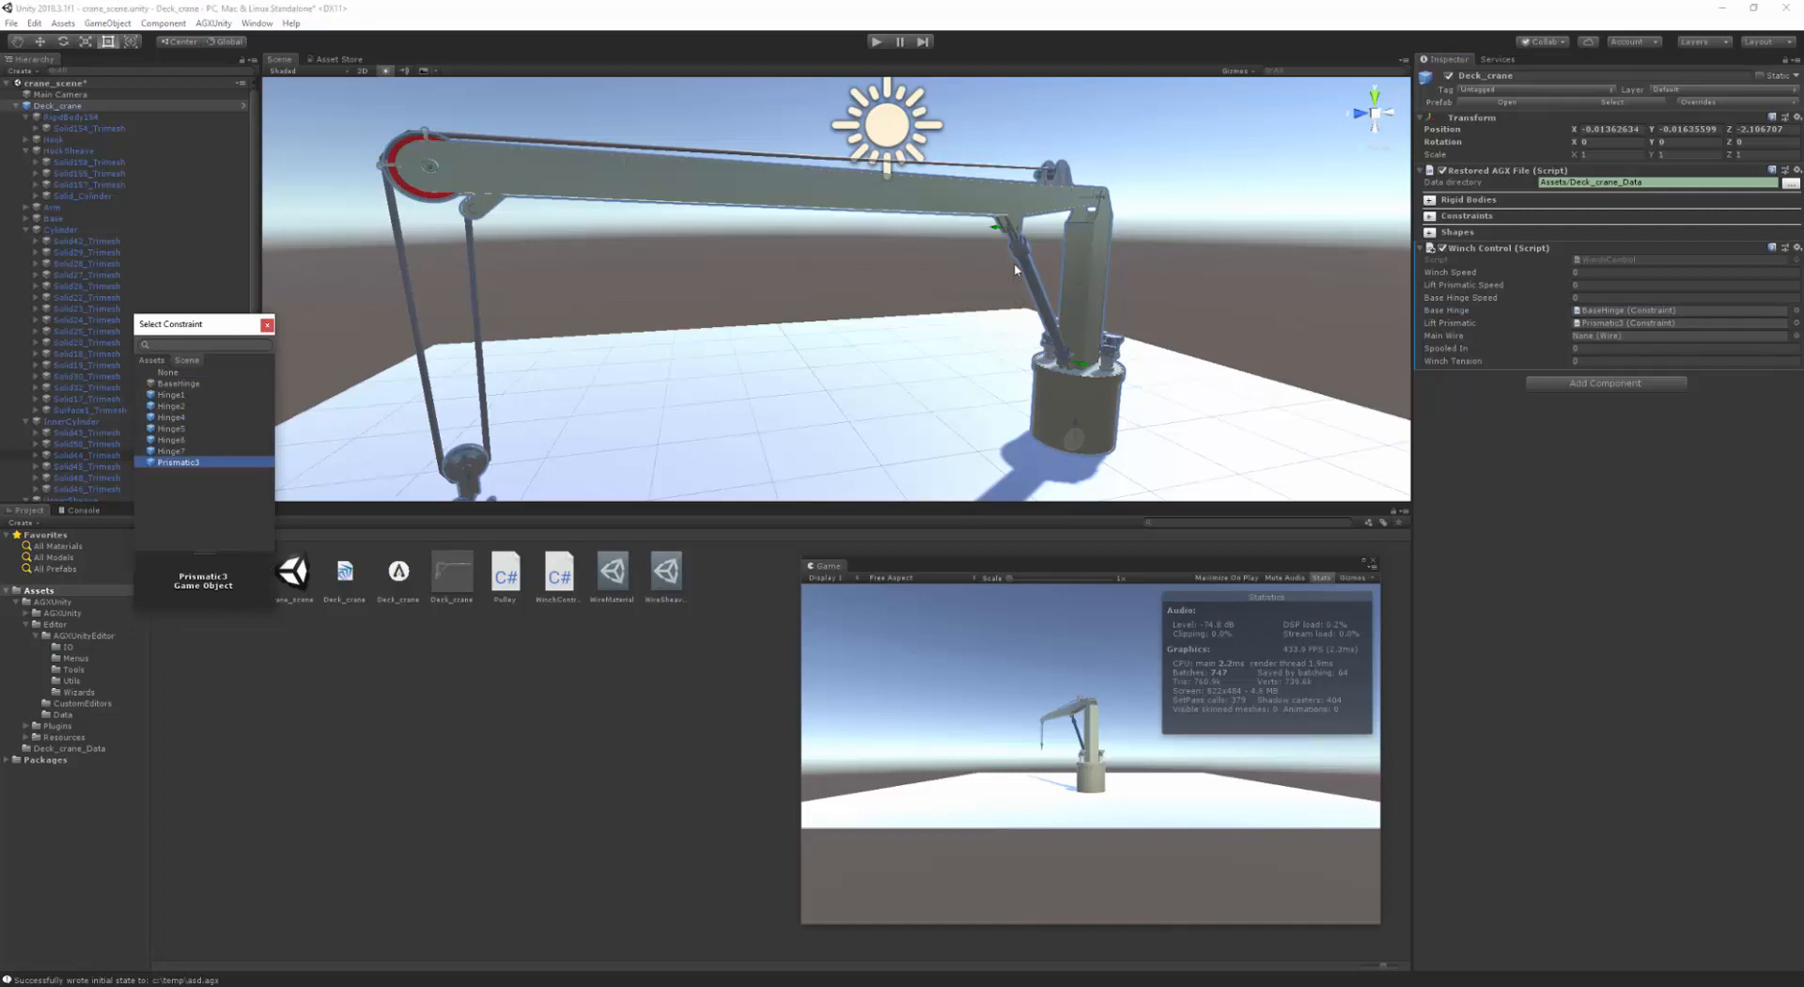
- Assign MainWire as the Main Wire of Deck_crane's Winch Control
left_click(268, 325)
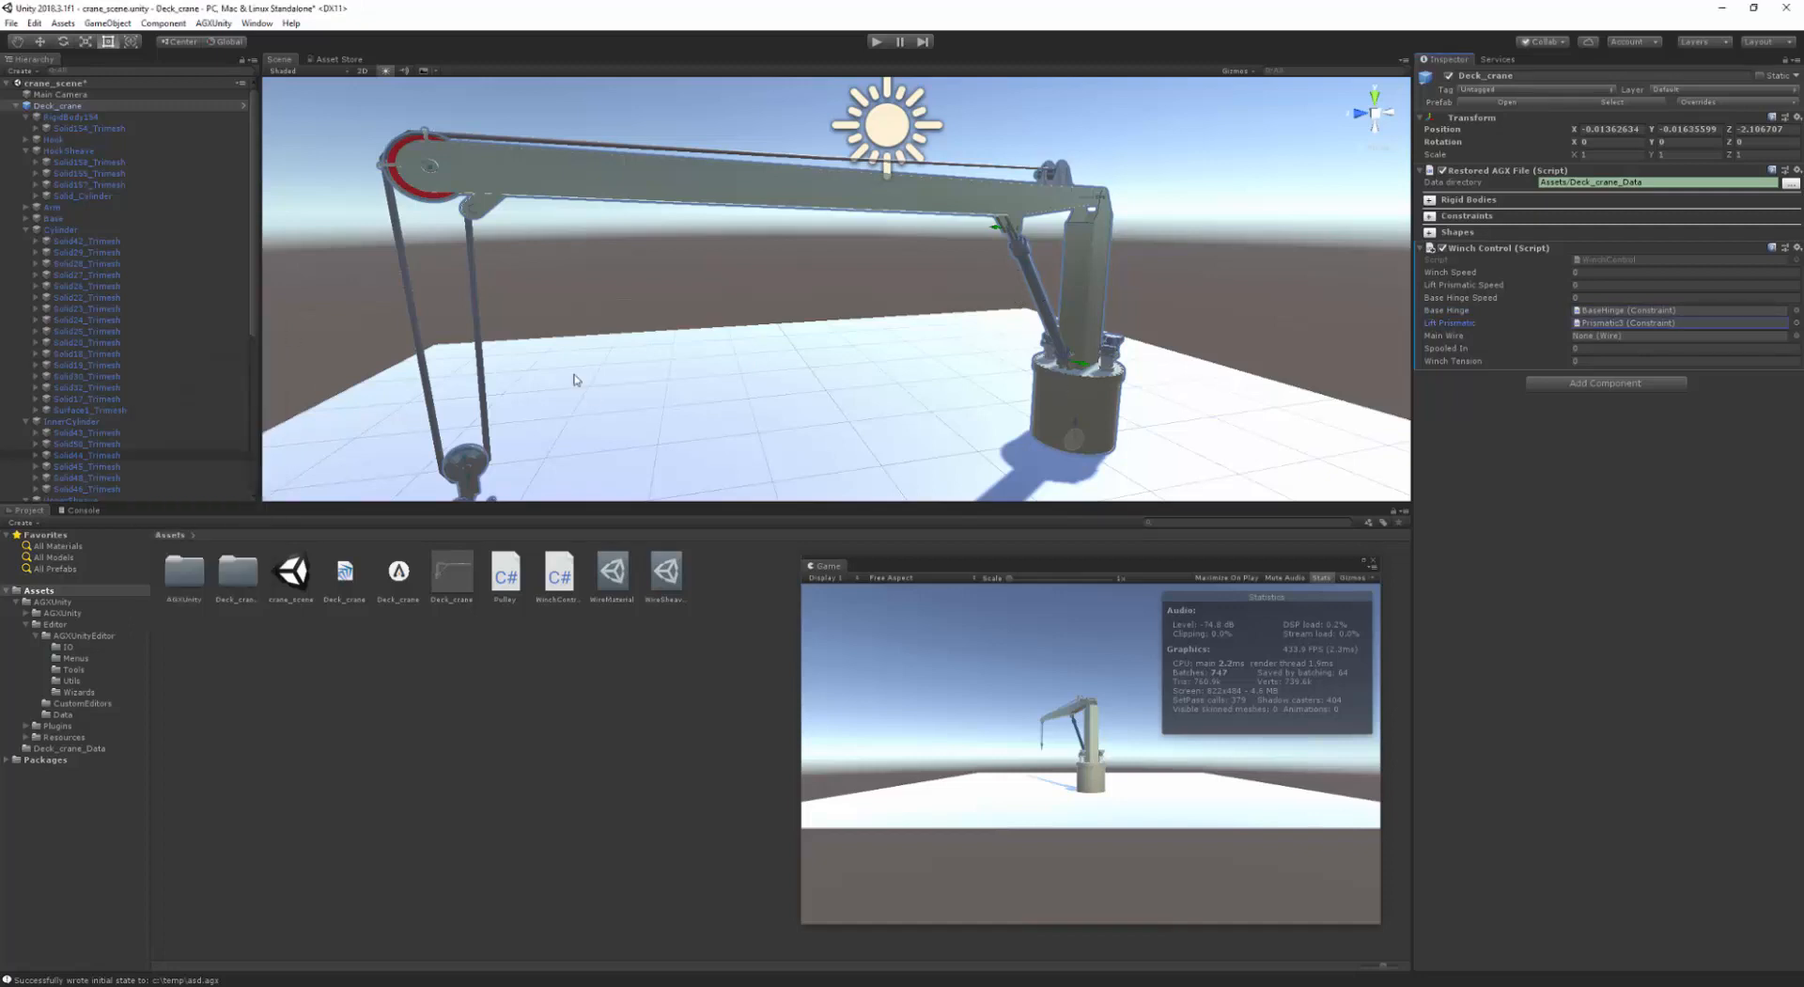
left_click(1796, 336)
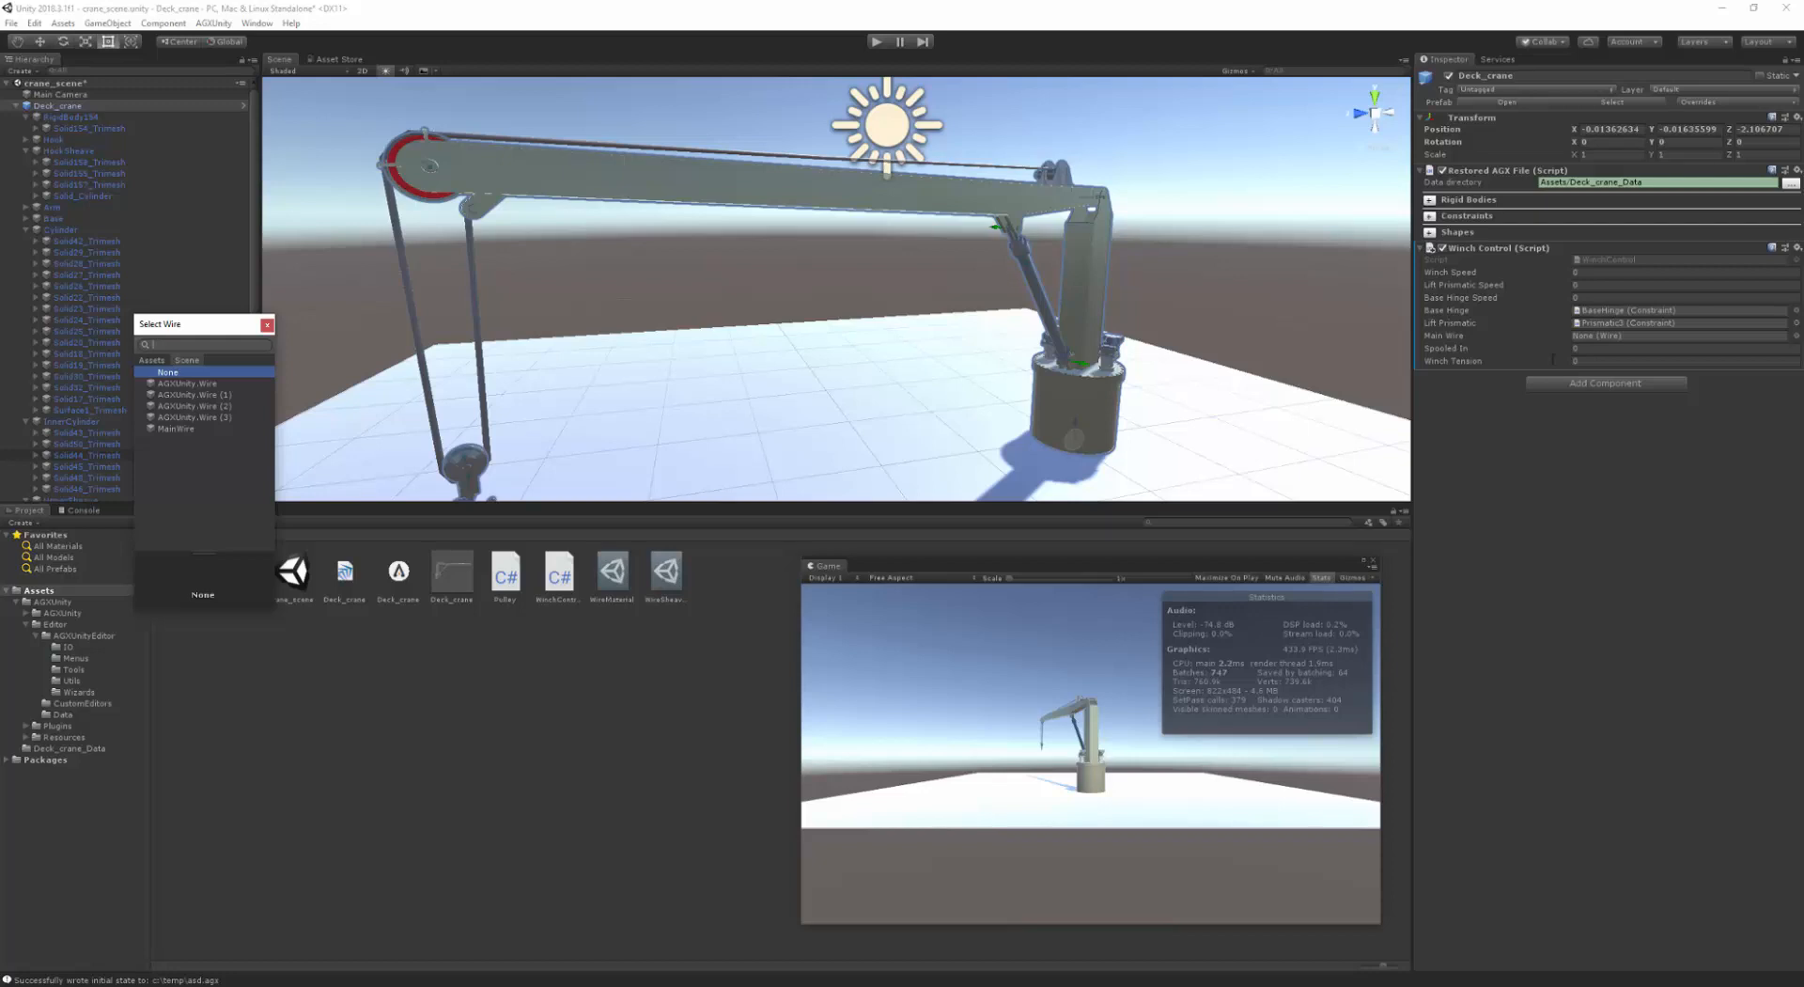
left_click(176, 428)
left_click(268, 326)
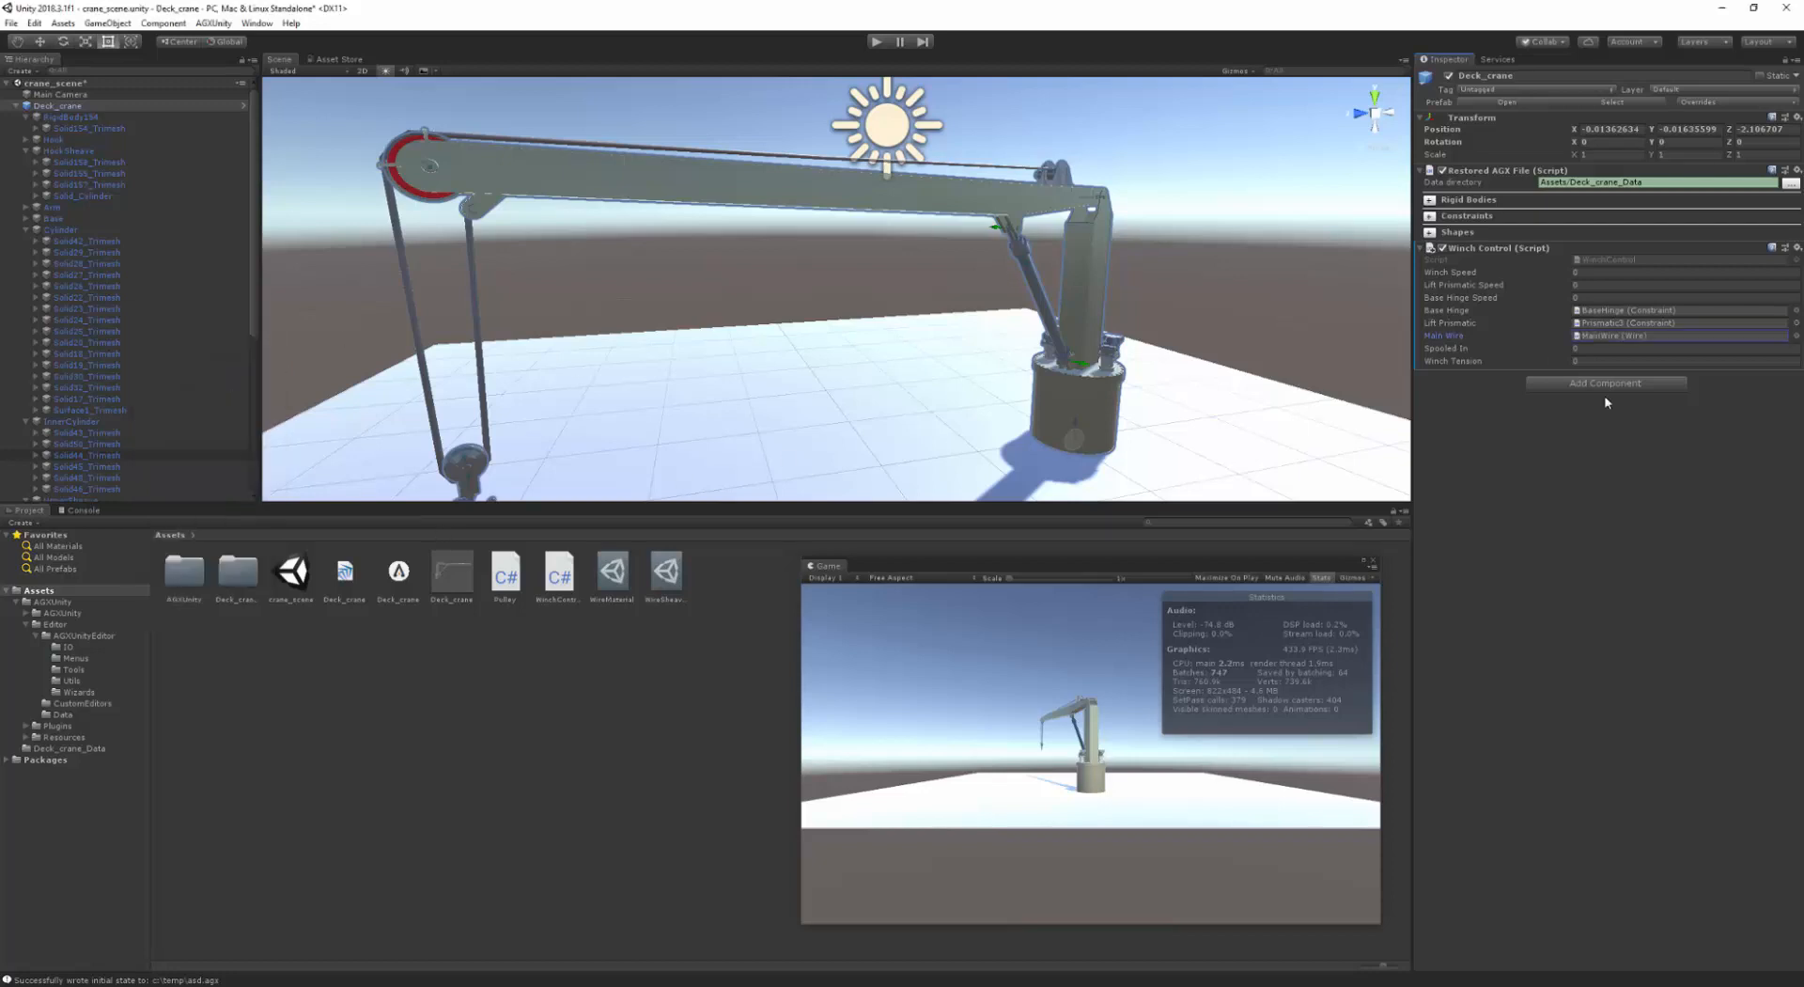
- Open the WinchControl script in Visual Studio and examine the public winchSpeed, liftPrismaticSpeed and baseHingeSpeed variables at the top of the class
double_click(1622, 258)
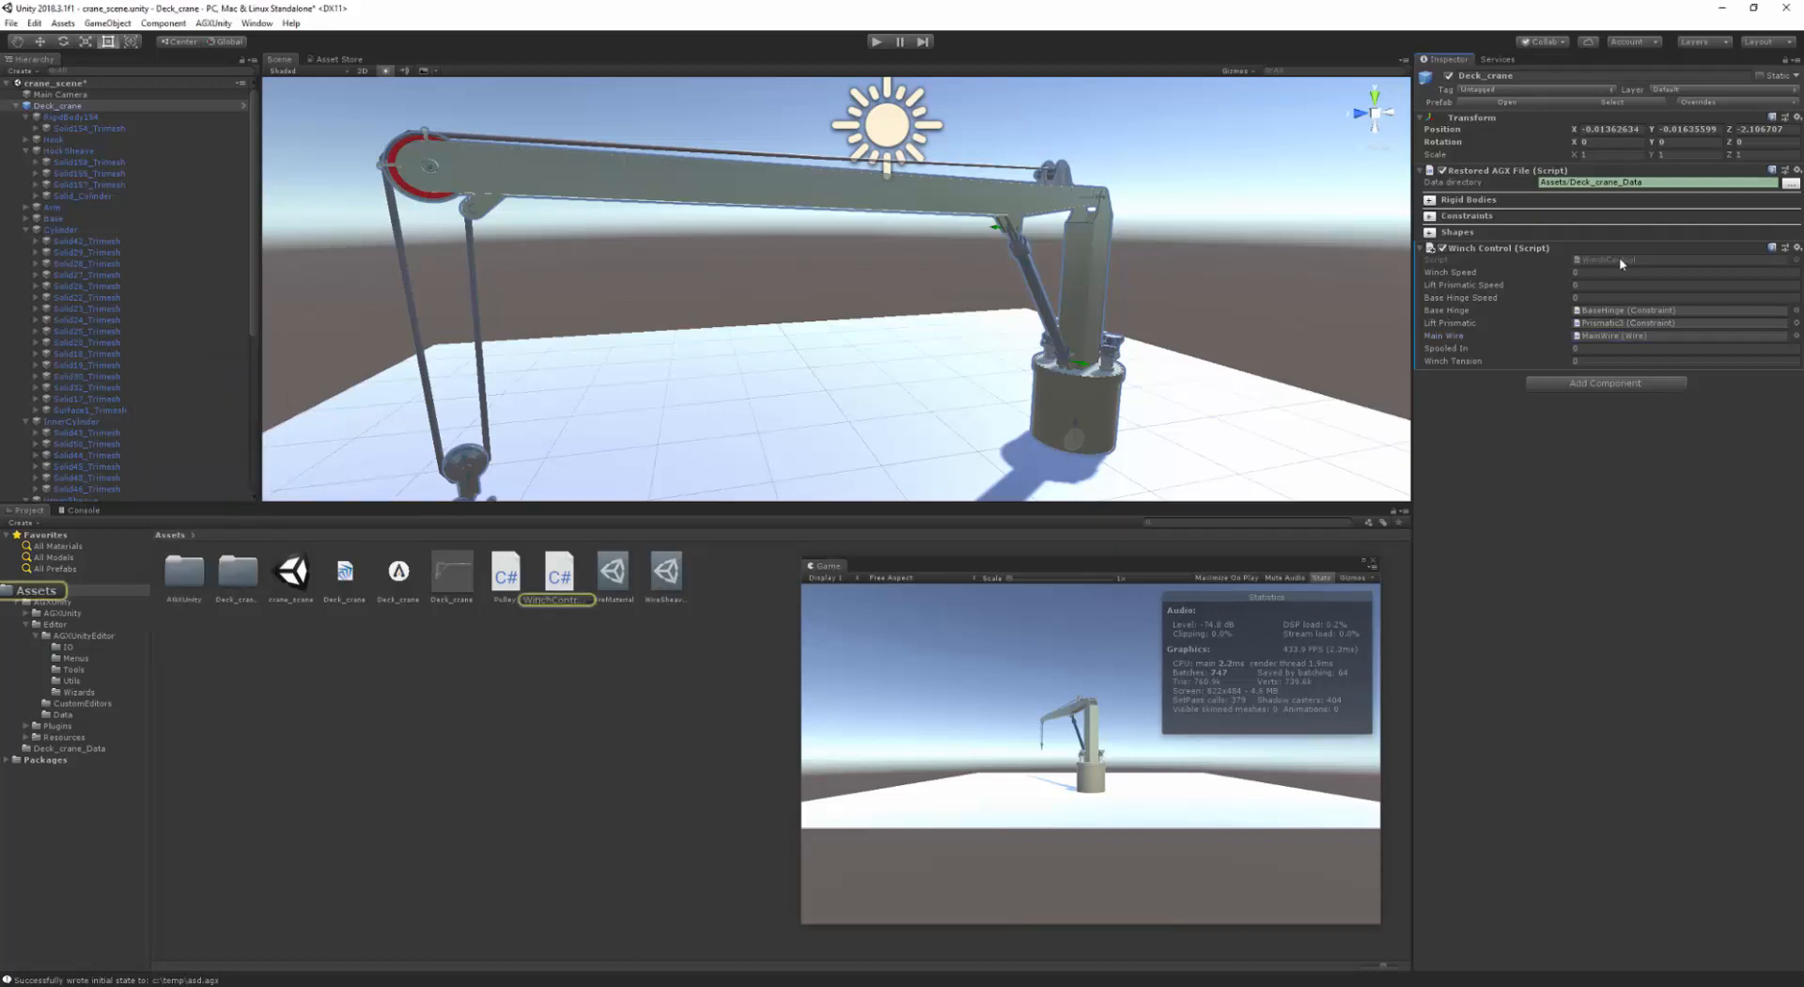
scroll(1468, 321, "up", 10)
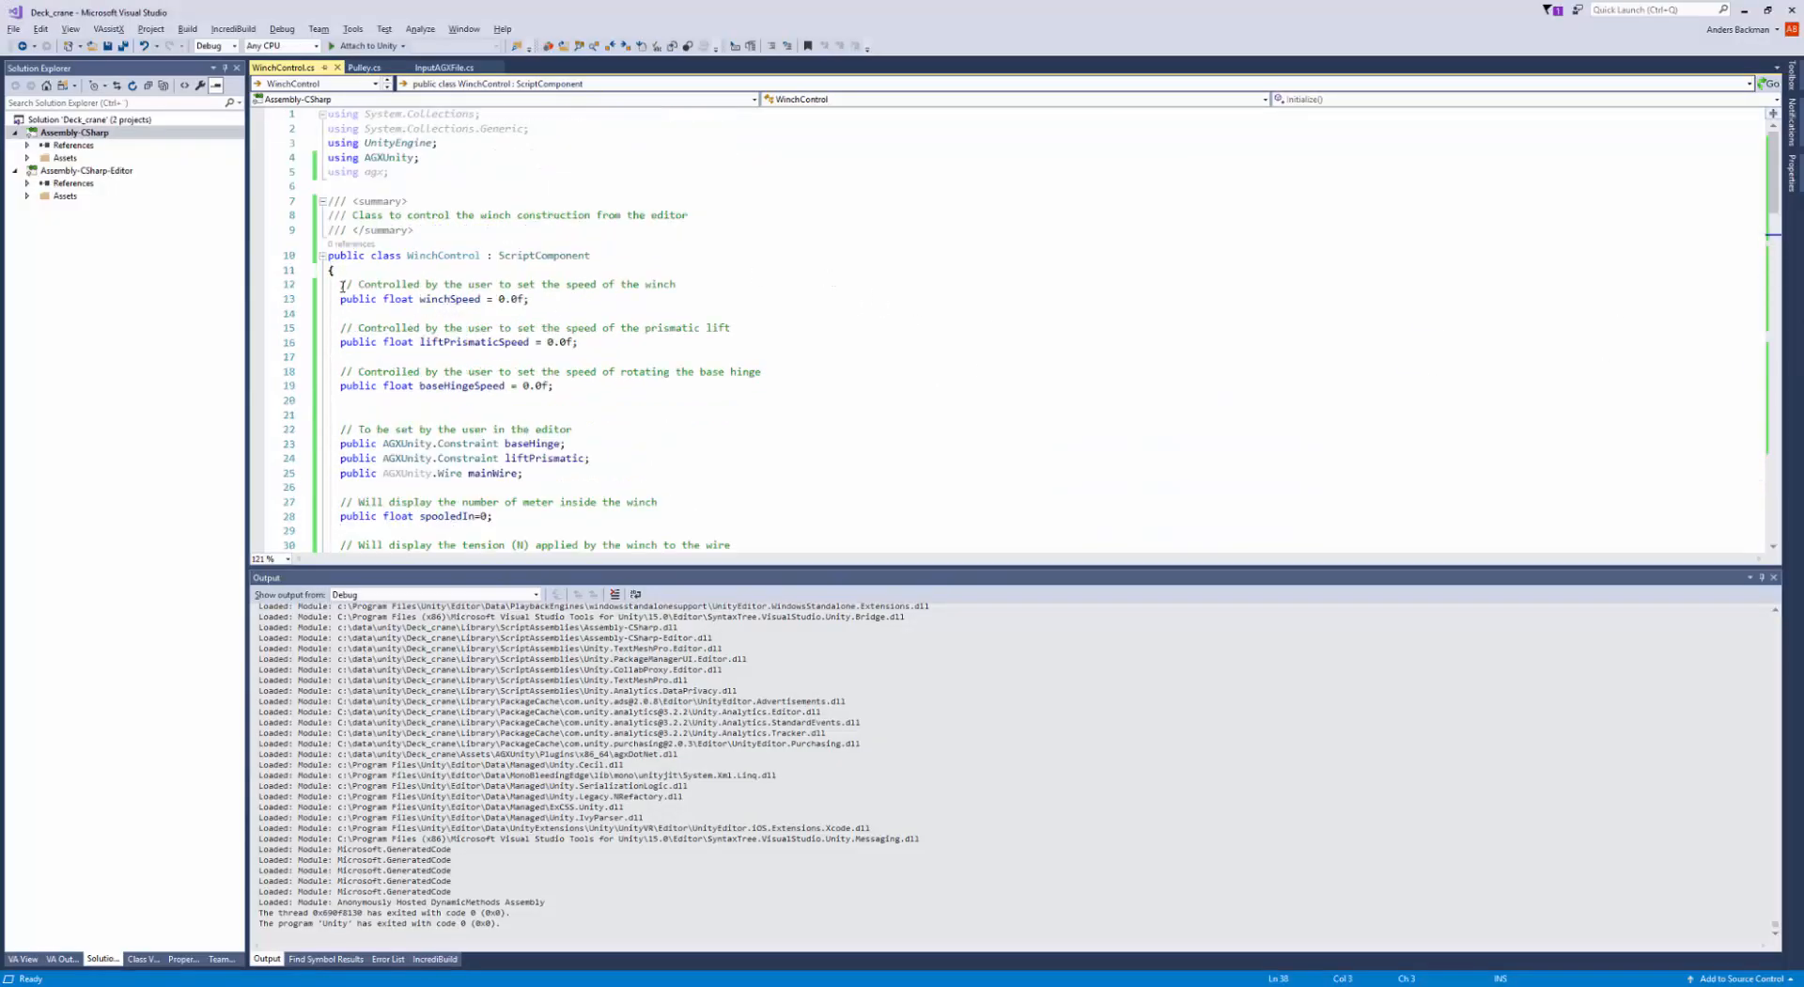
left_click_drag(340, 283, 563, 312)
left_click_drag(602, 387, 608, 395)
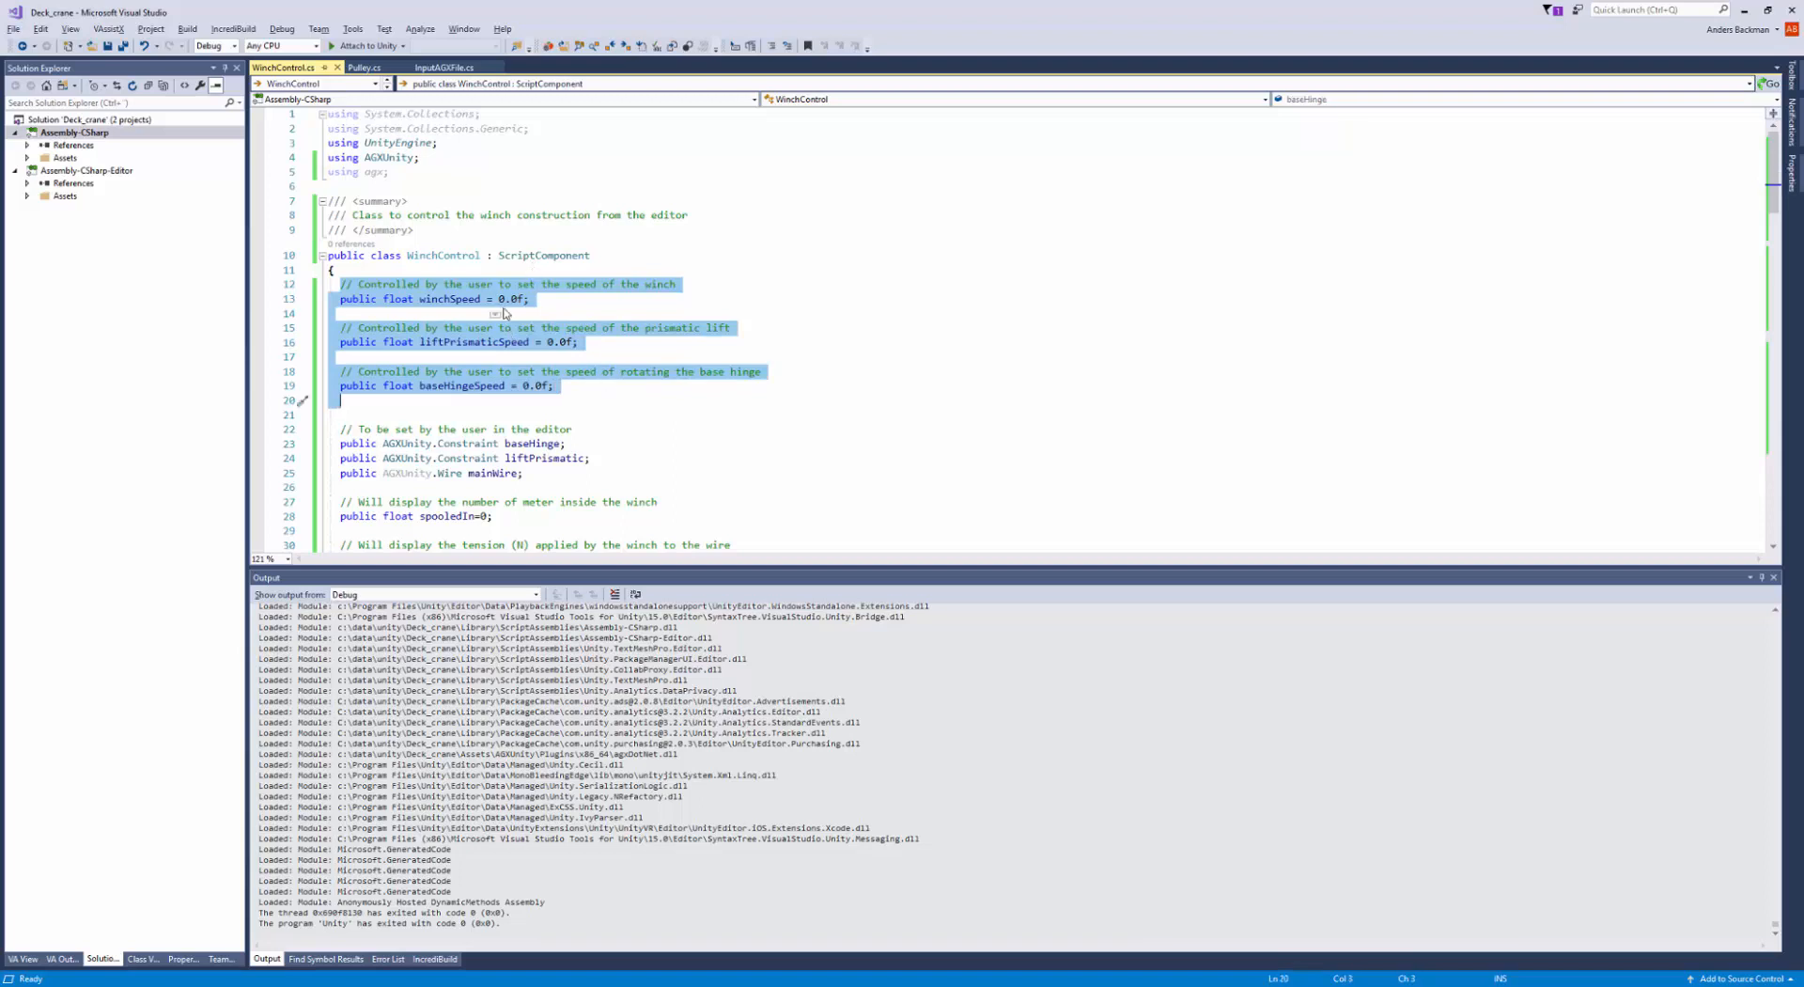
double_click(451, 343)
double_click(462, 387)
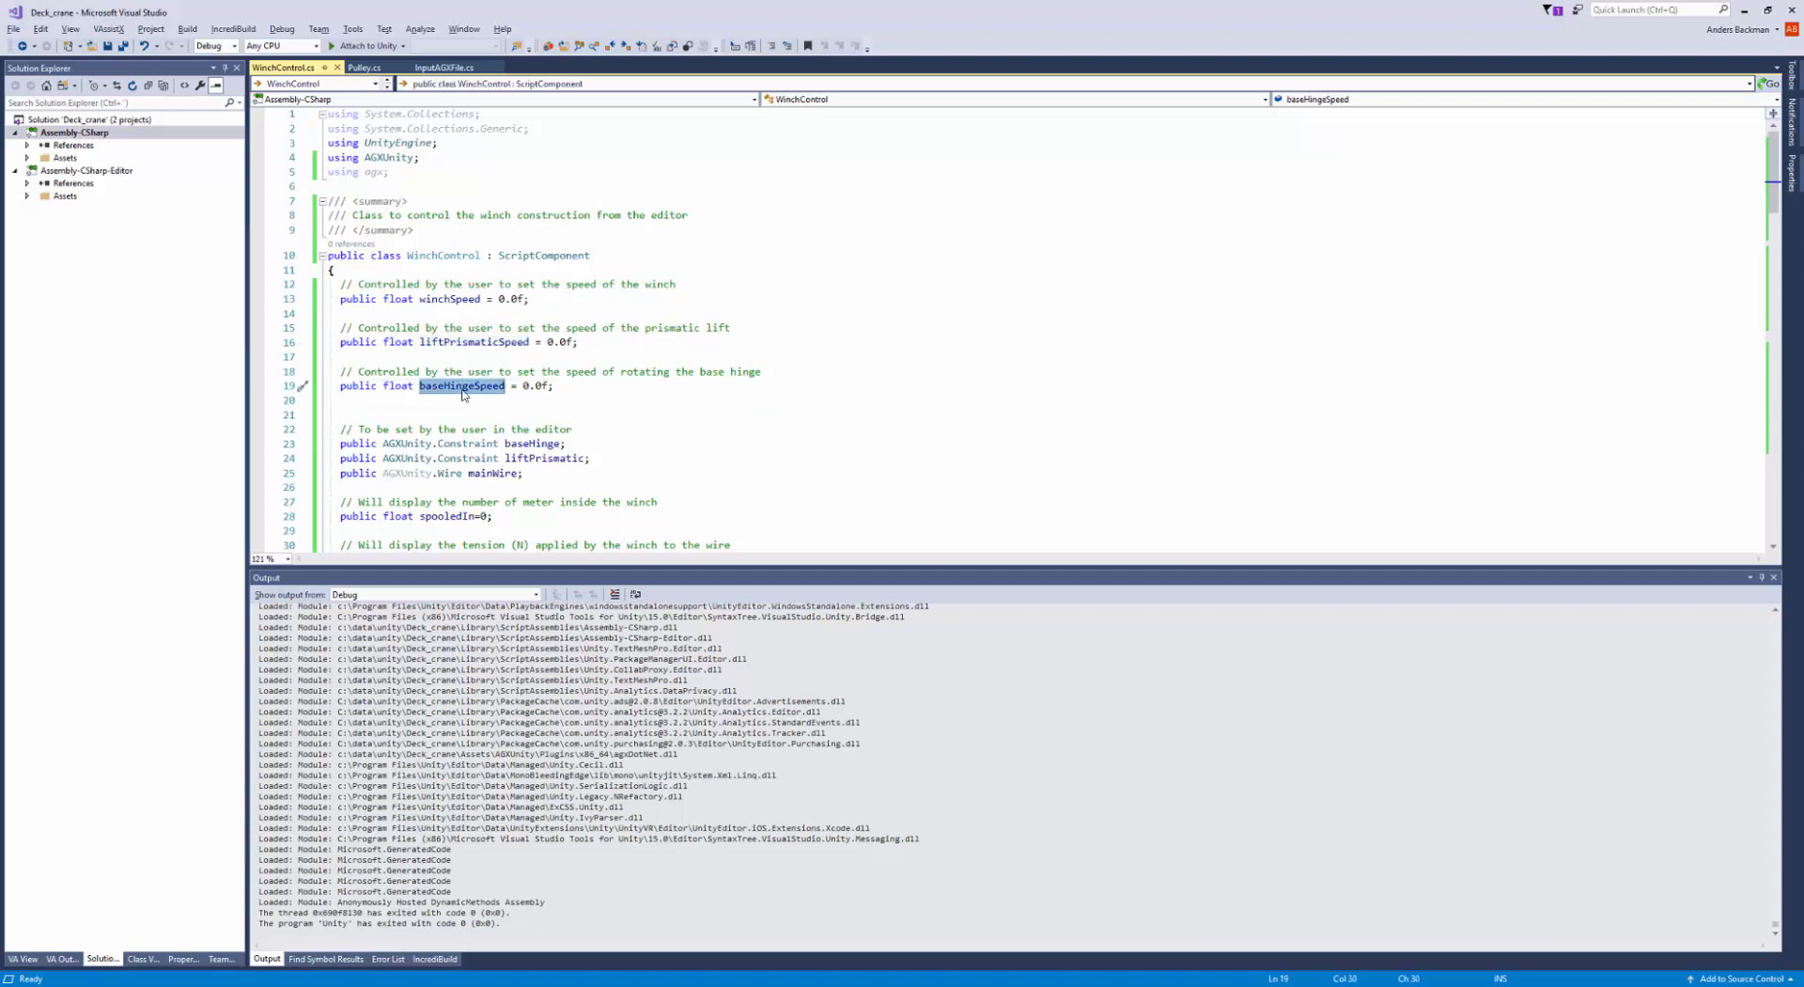
- Examine the declarations of the editor-assigned baseHinge, liftPrismatic and mainWire fields and of the spooledIn and winchTension display variables
scroll(561, 392, "down", 2)
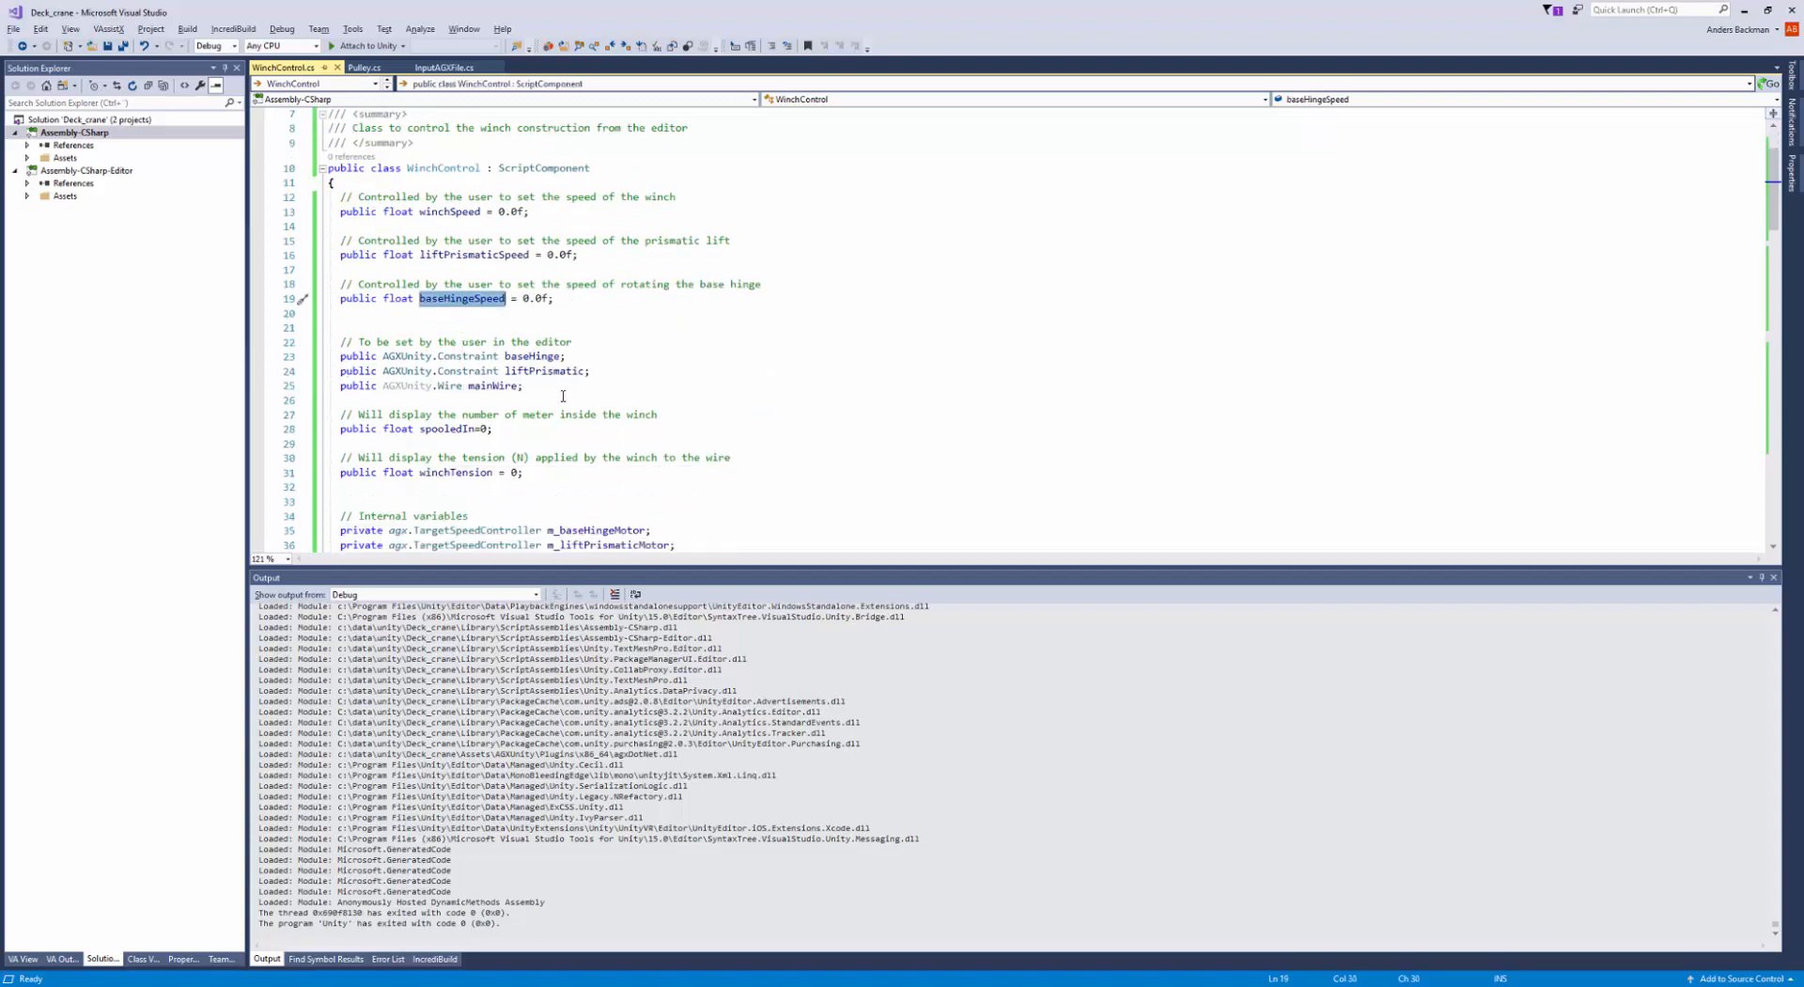
left_click_drag(563, 396, 330, 354)
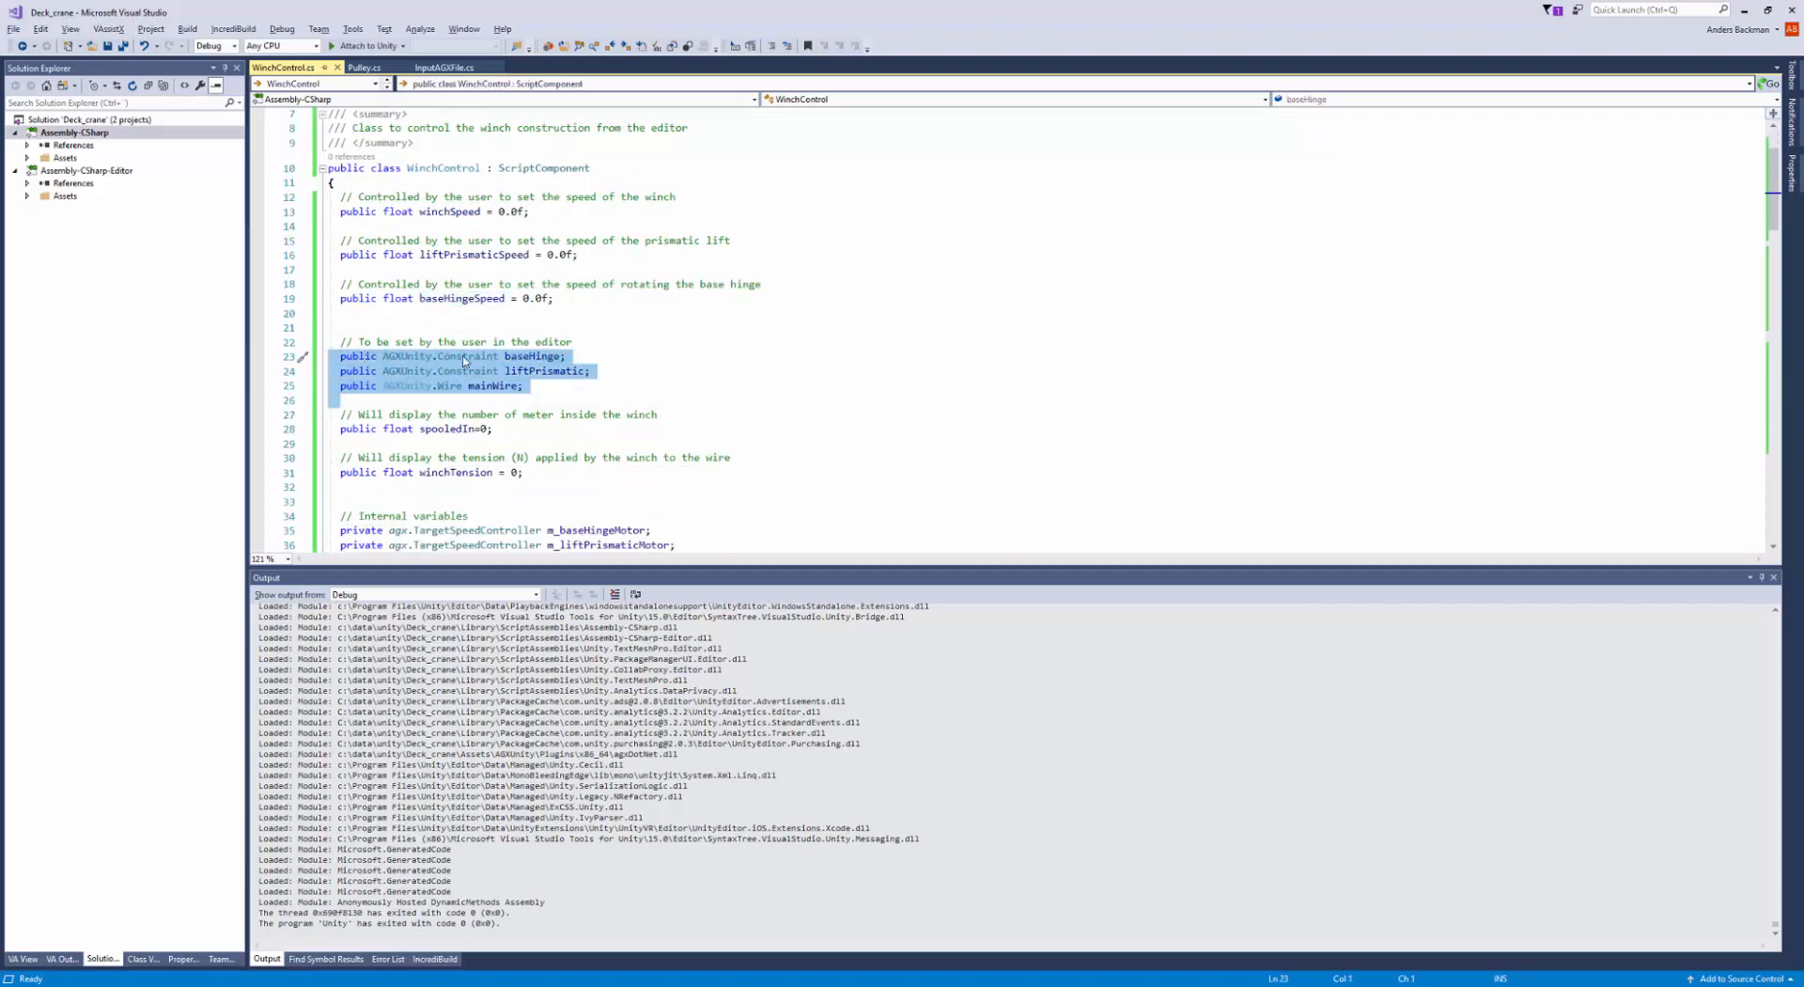
left_click(530, 356)
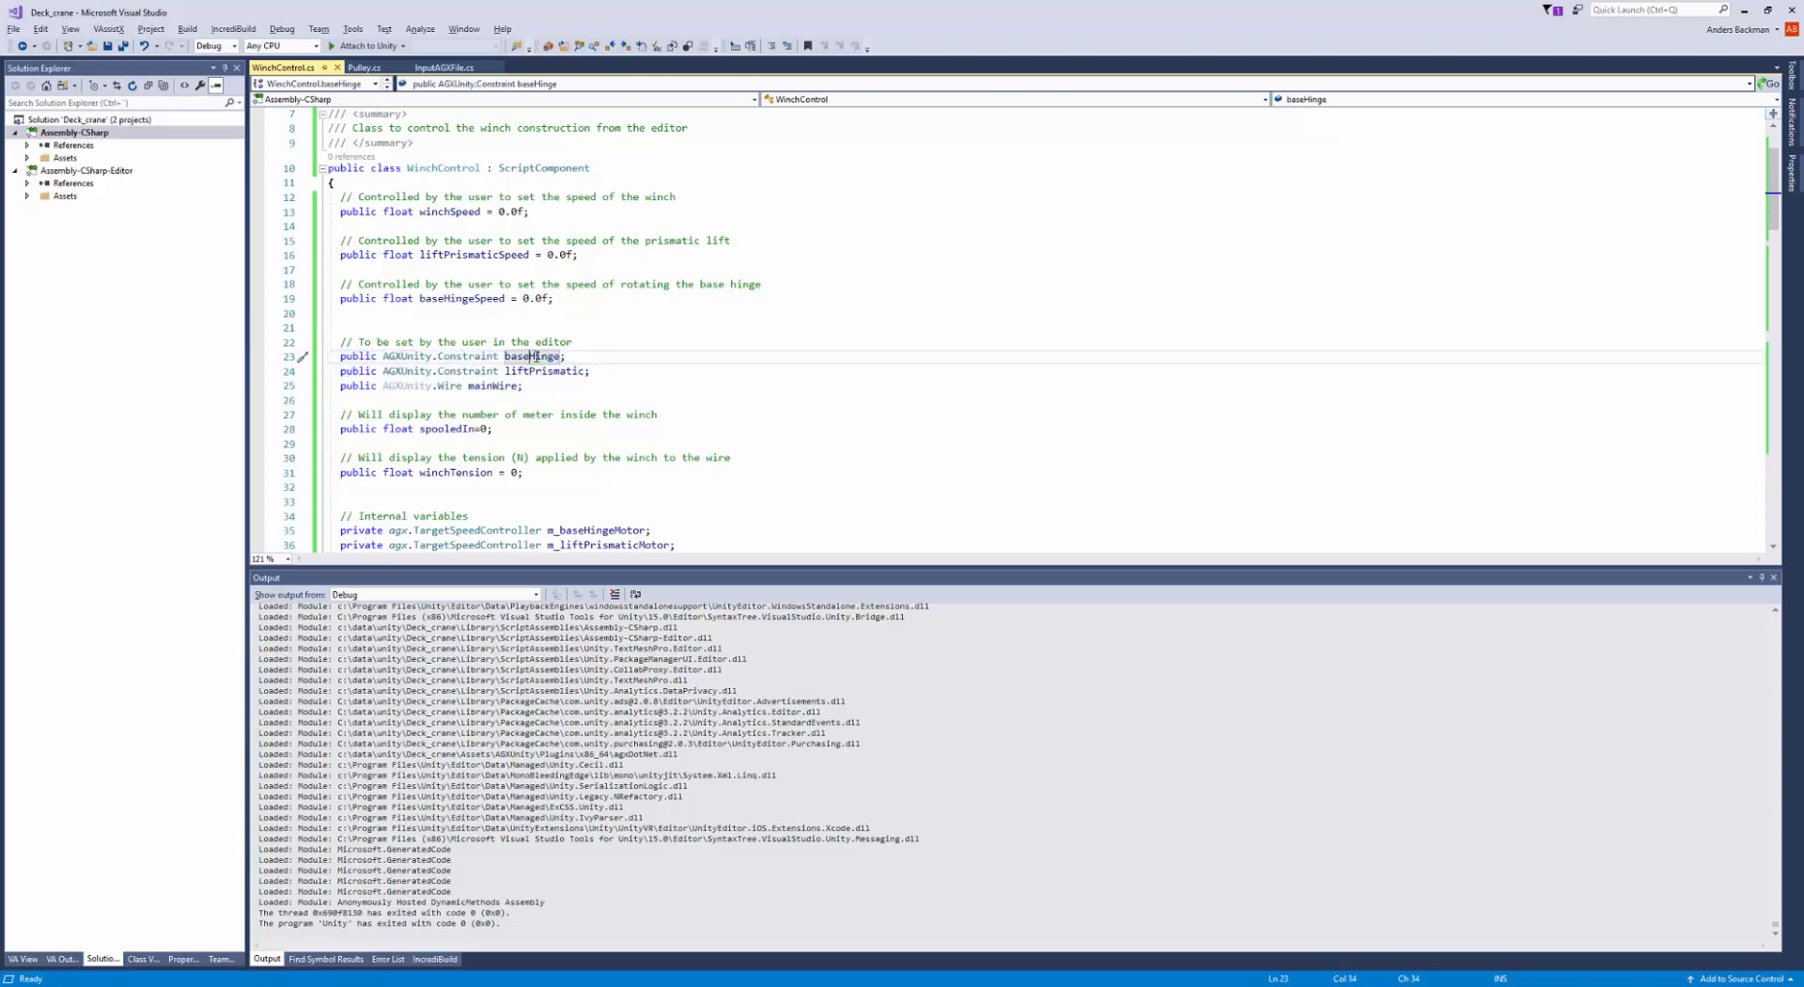
double_click(533, 357)
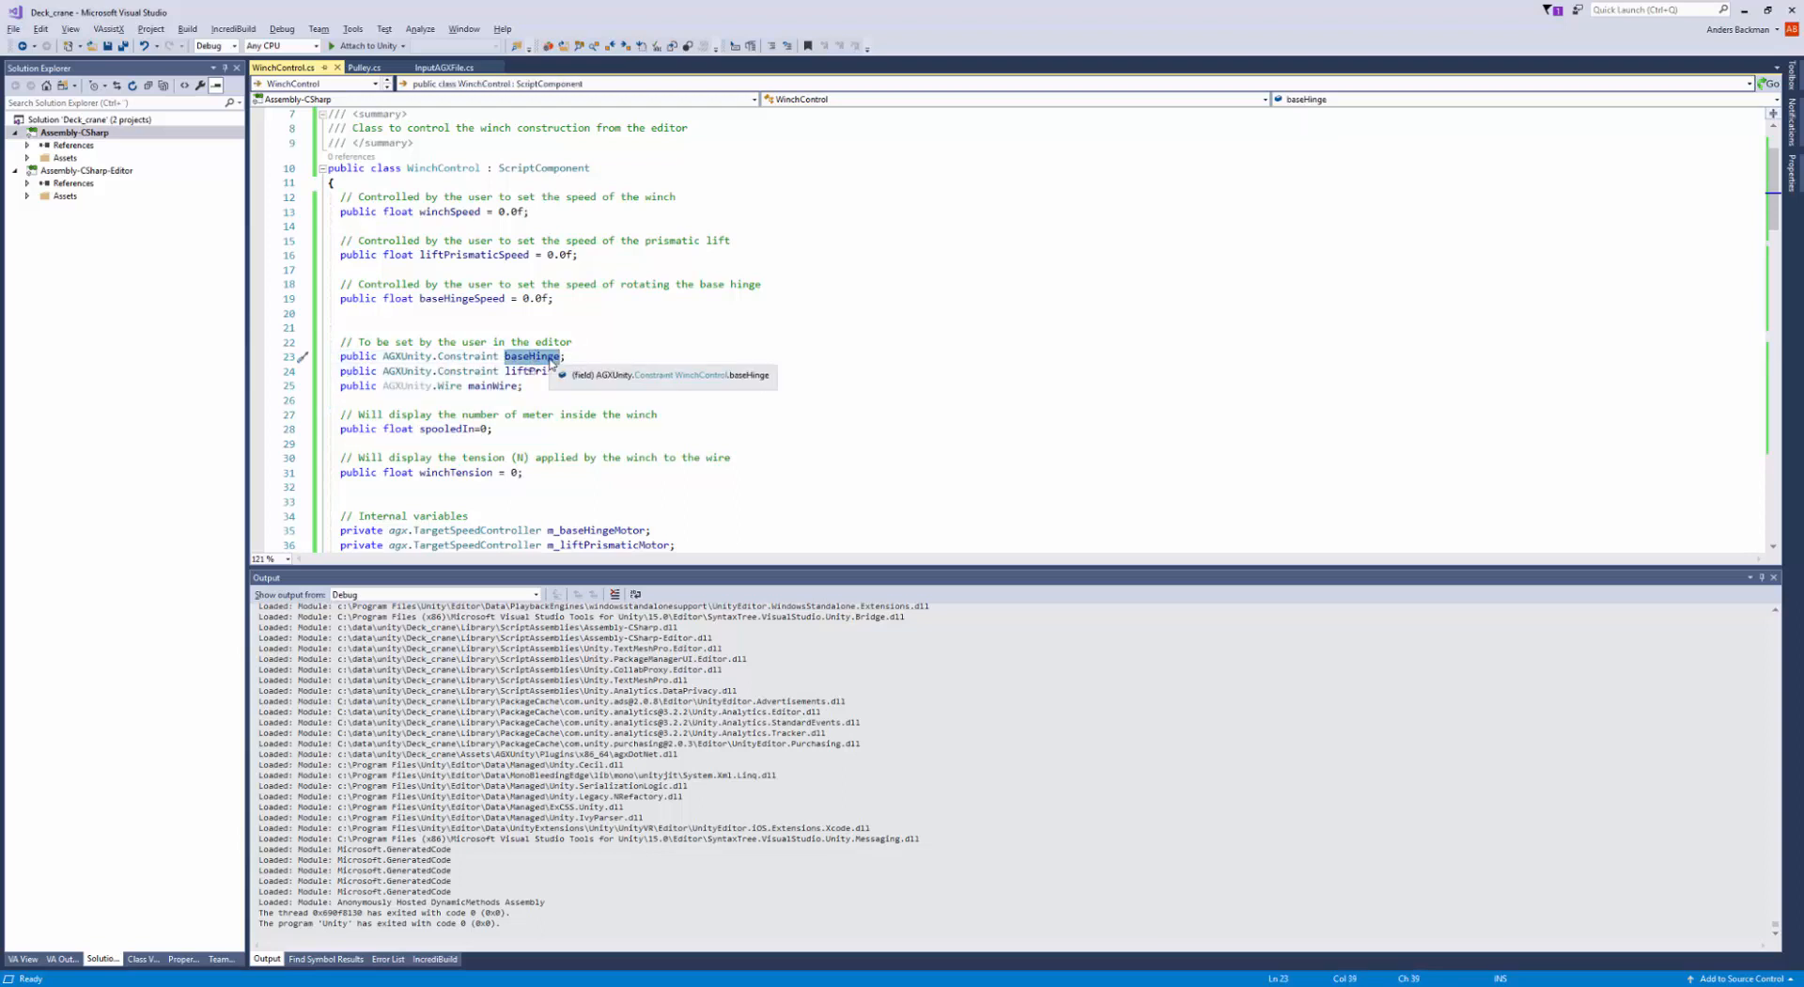
left_click(539, 370)
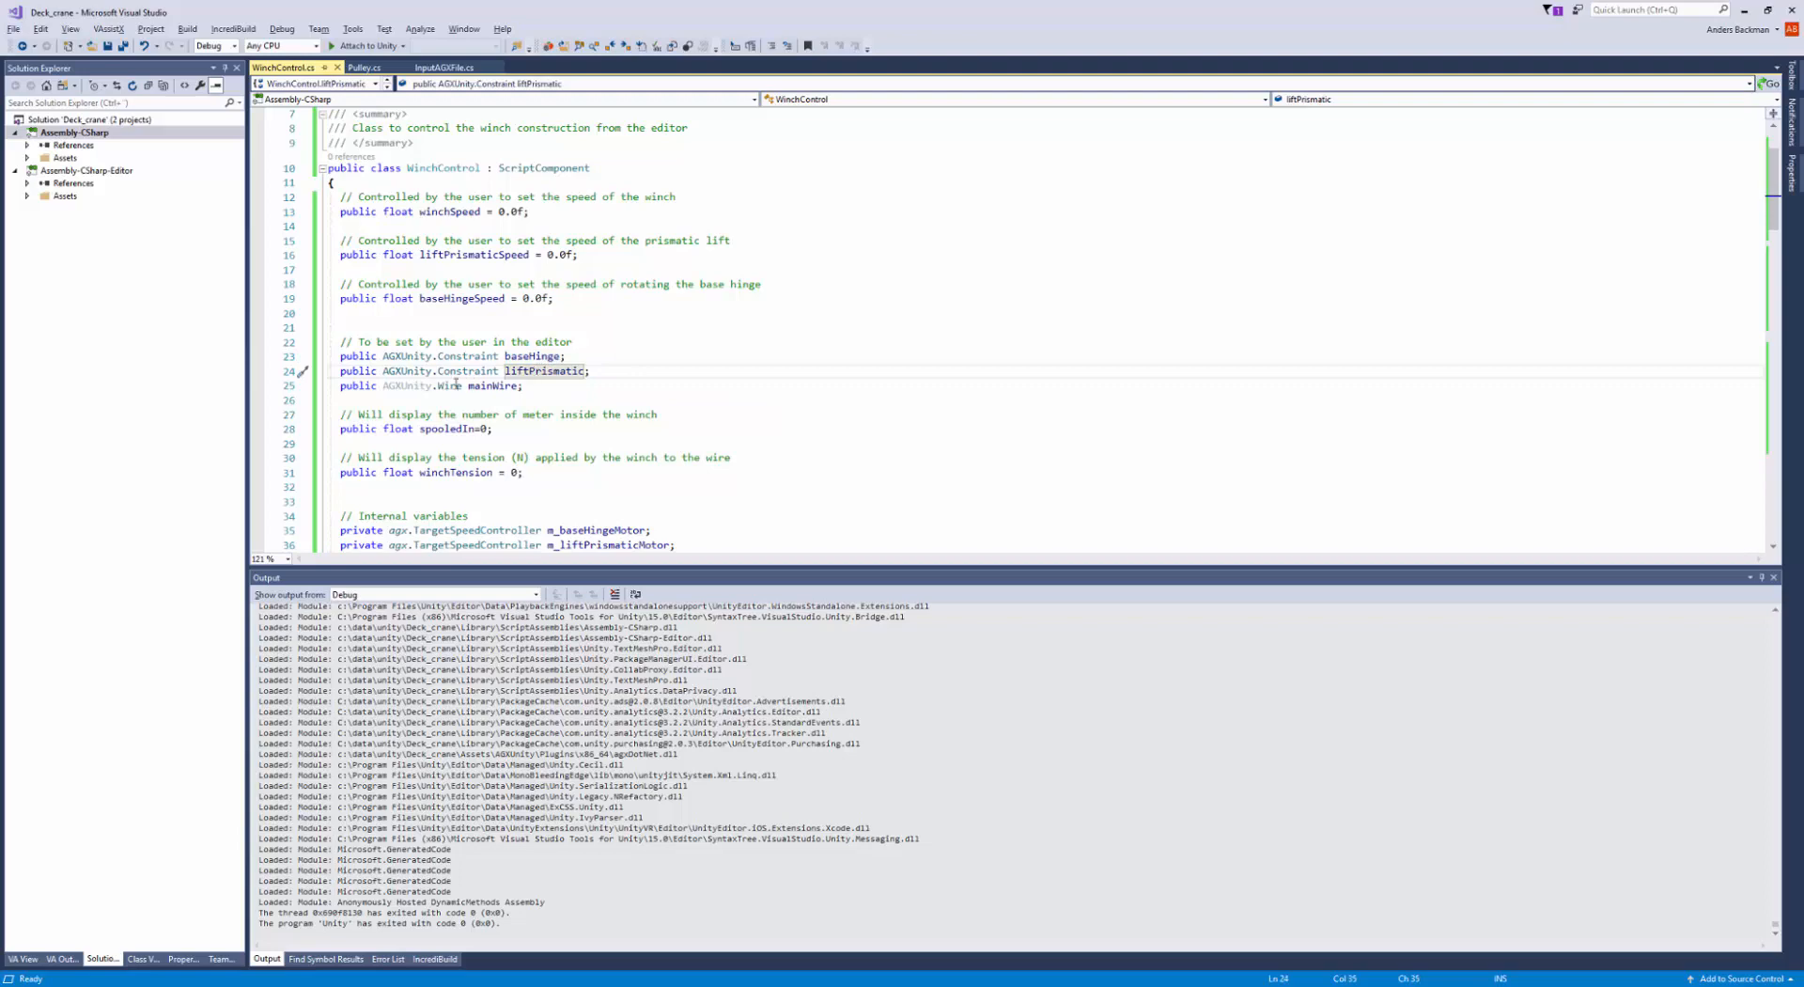
left_click_drag(418, 385, 529, 391)
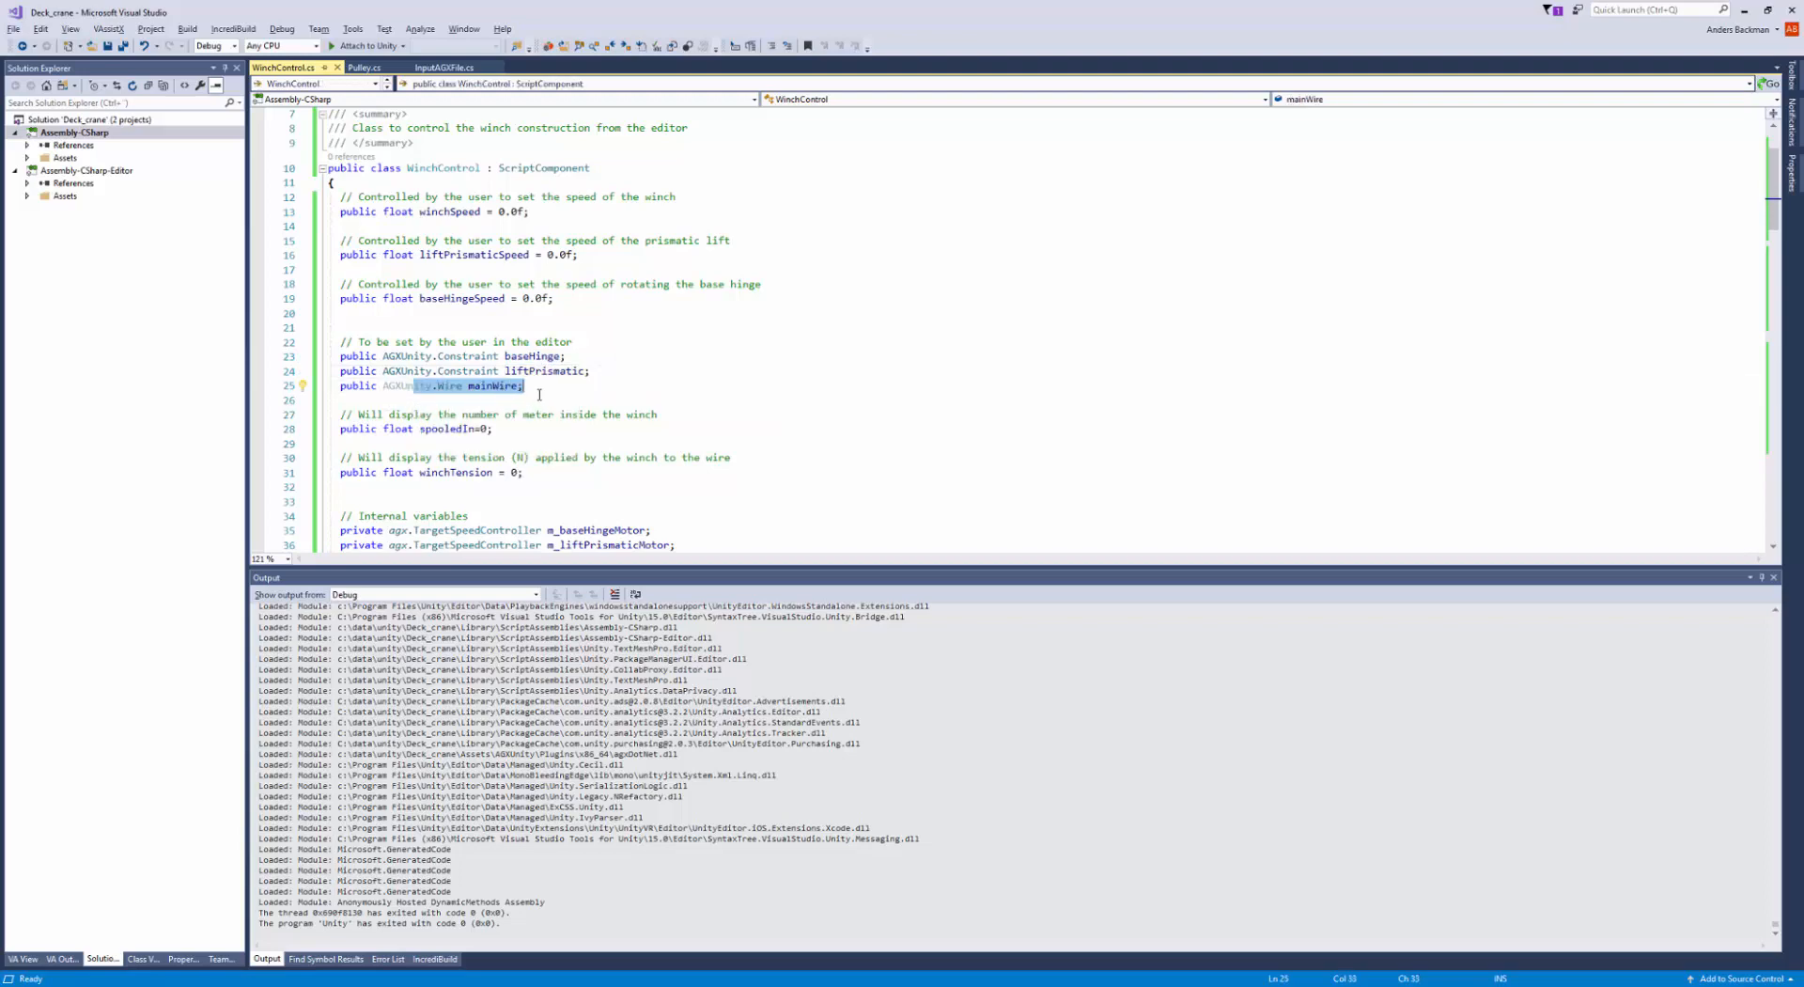
scroll(540, 394, "down", 2)
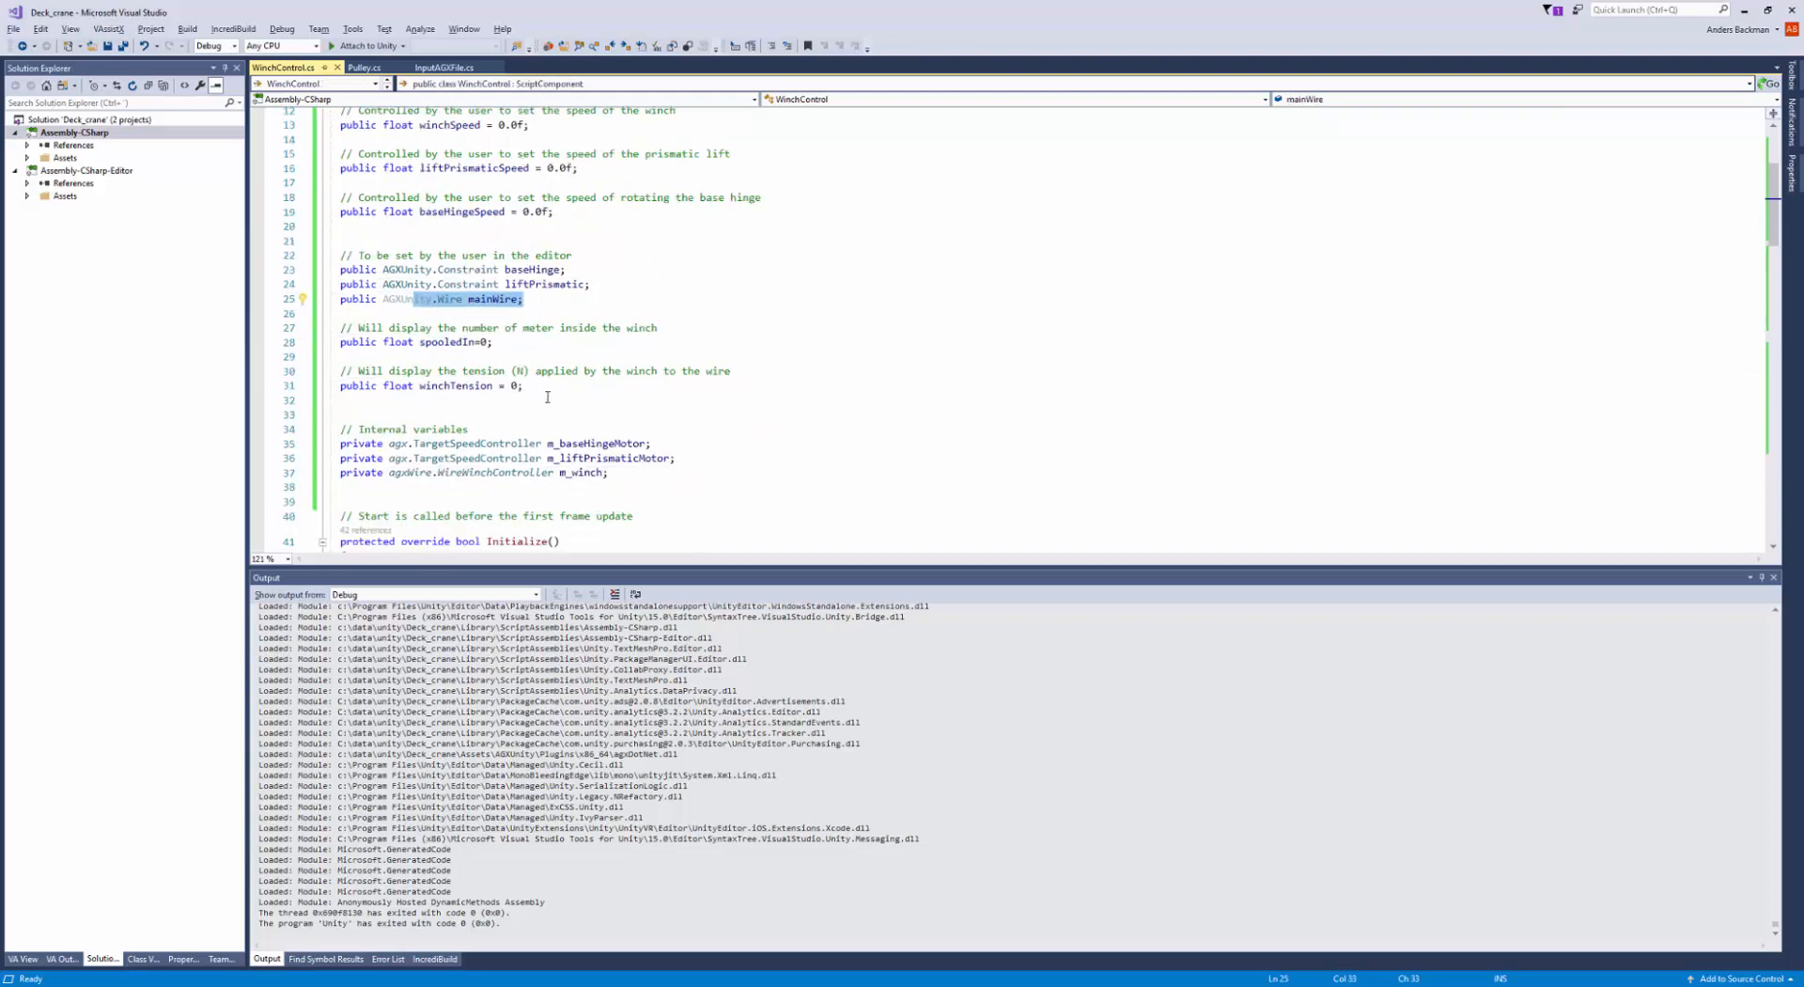
left_click_drag(548, 397, 341, 343)
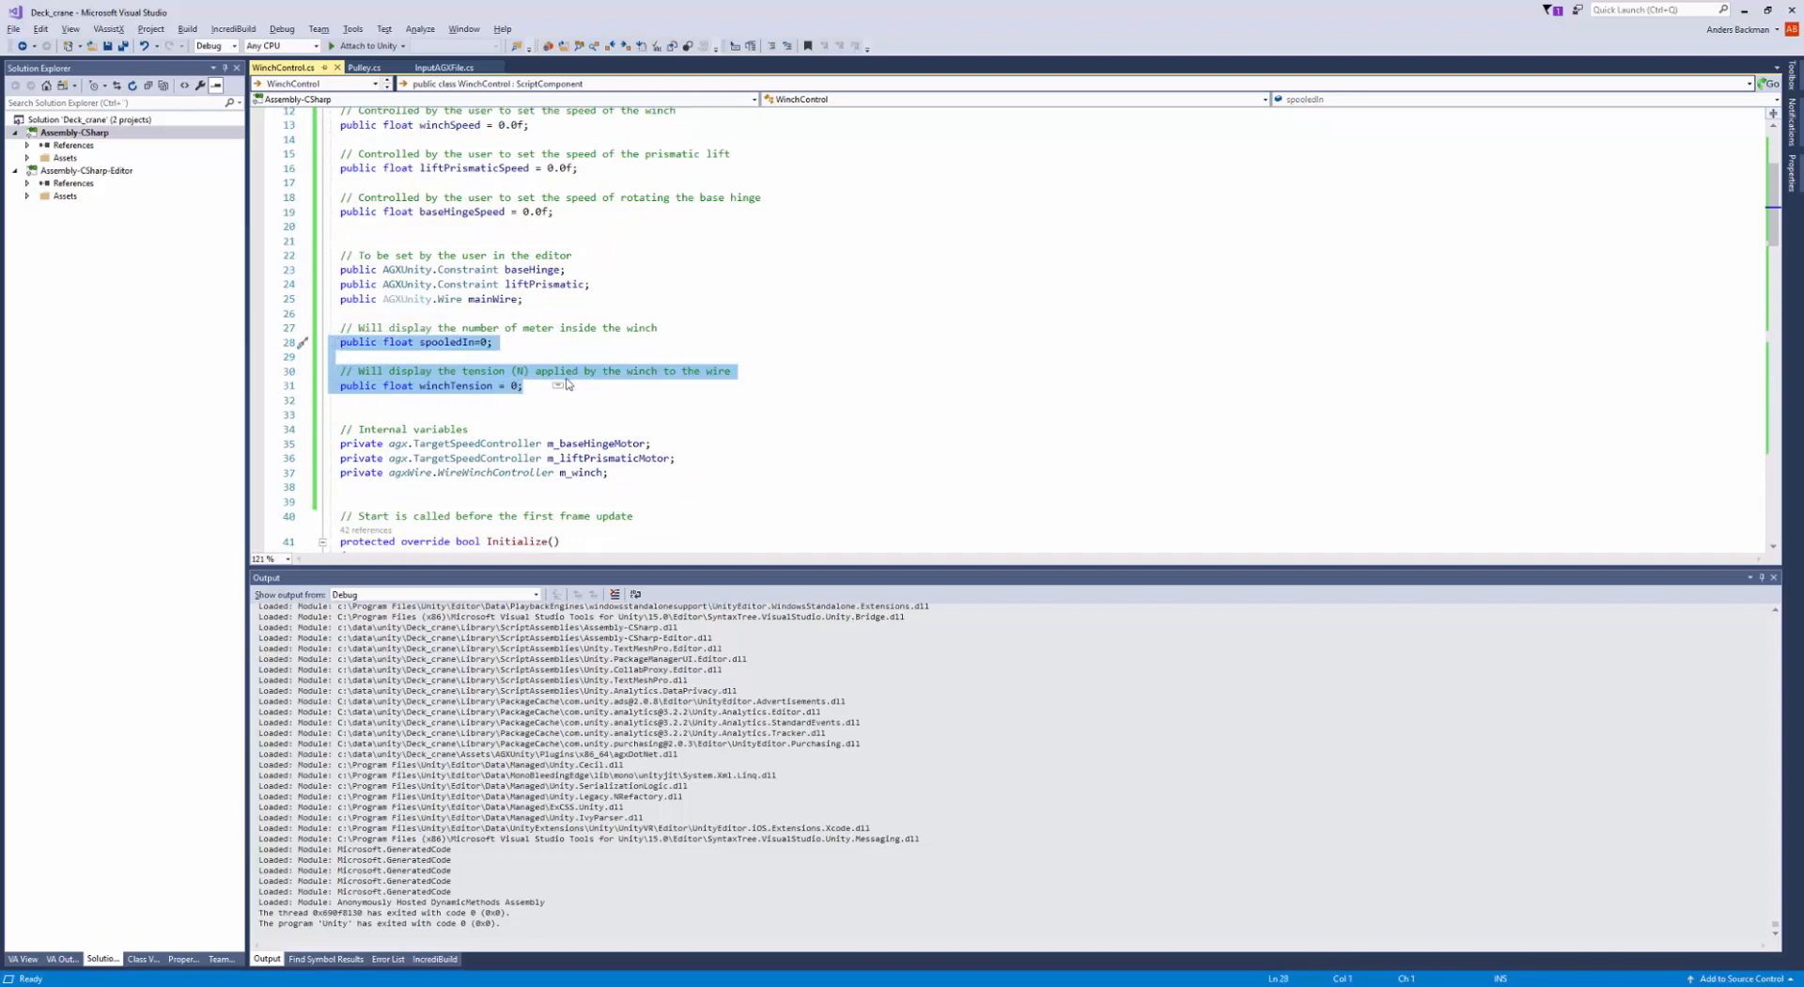
left_click_drag(517, 344, 417, 346)
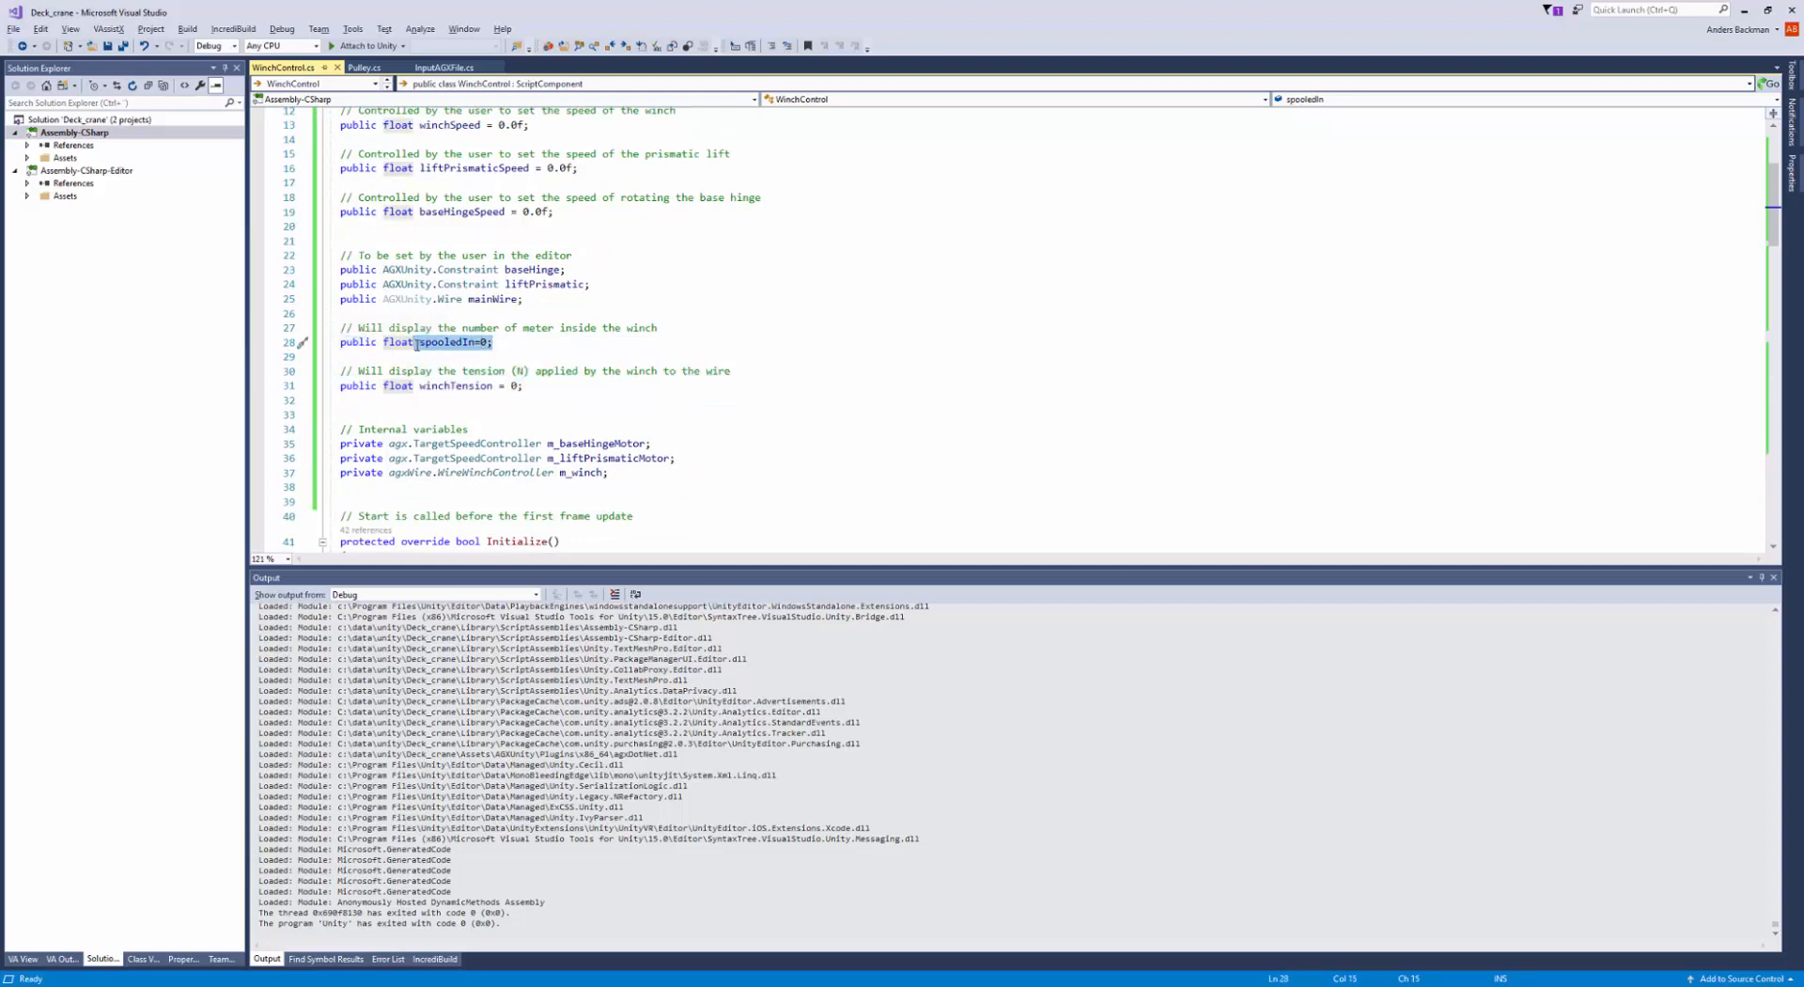
left_click_drag(526, 386, 420, 386)
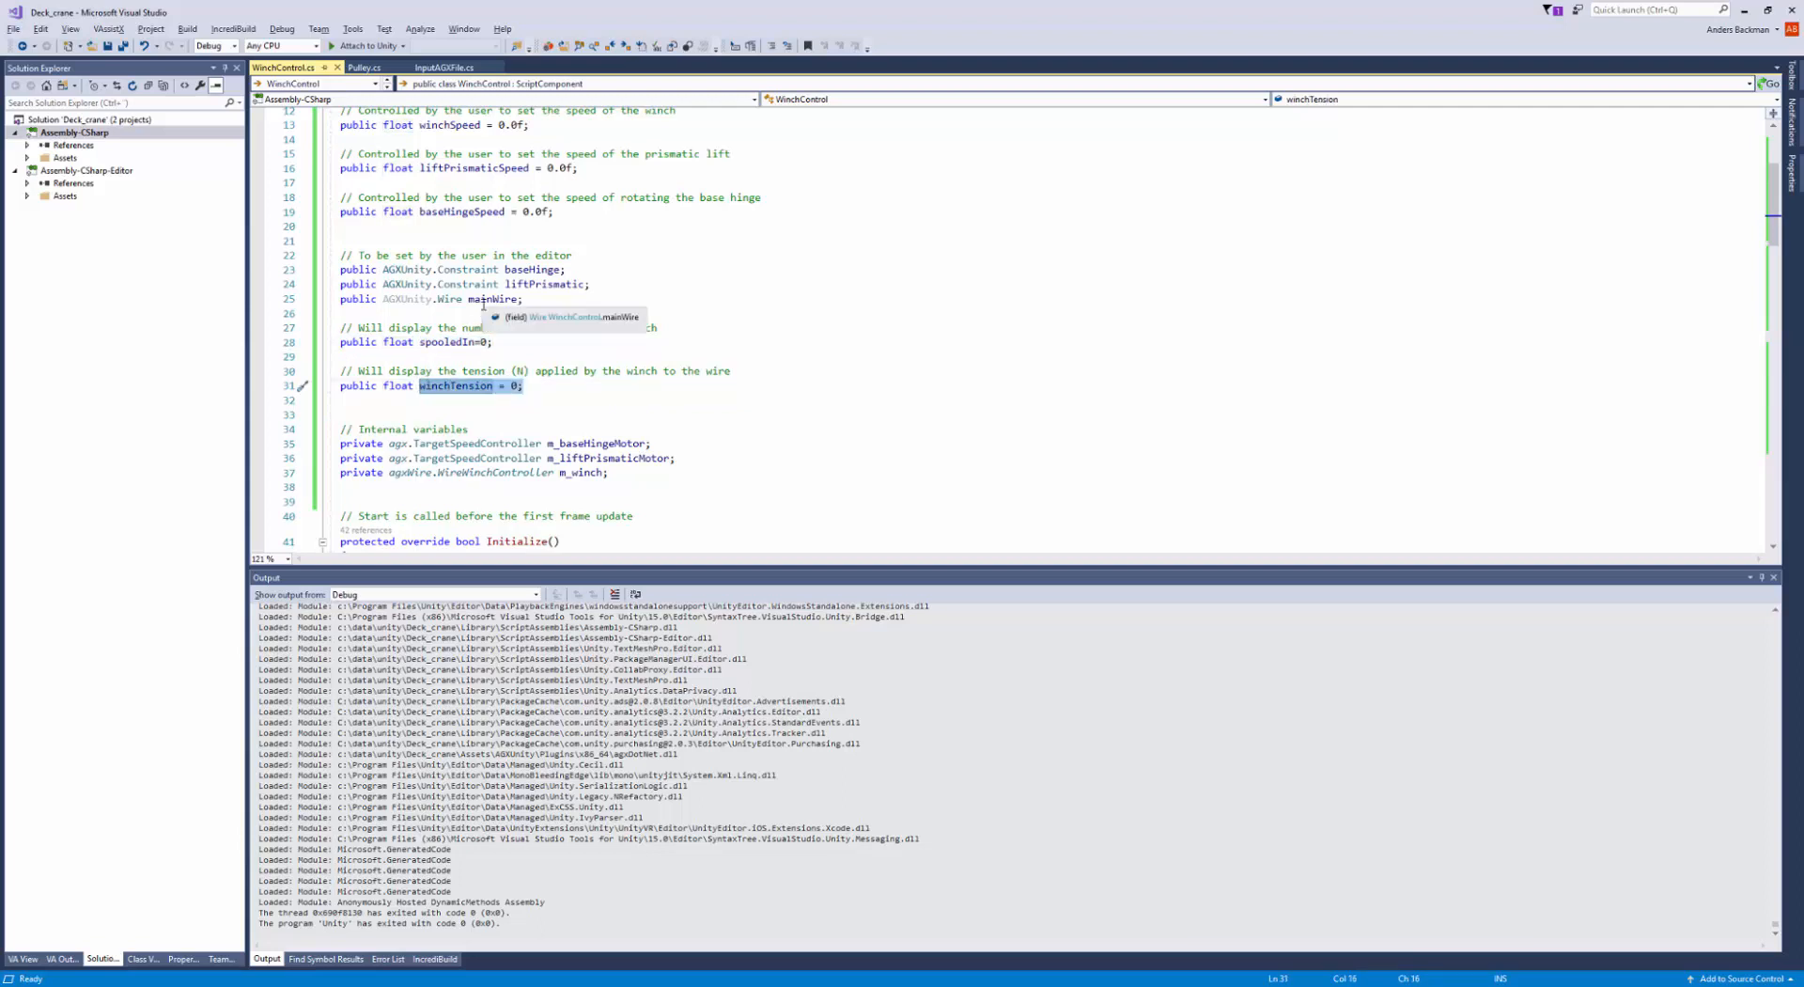
- Read the Initialize method of WinchControl, focusing on how the native winch is fetched from the main wire
scroll(484, 305, "down", 8)
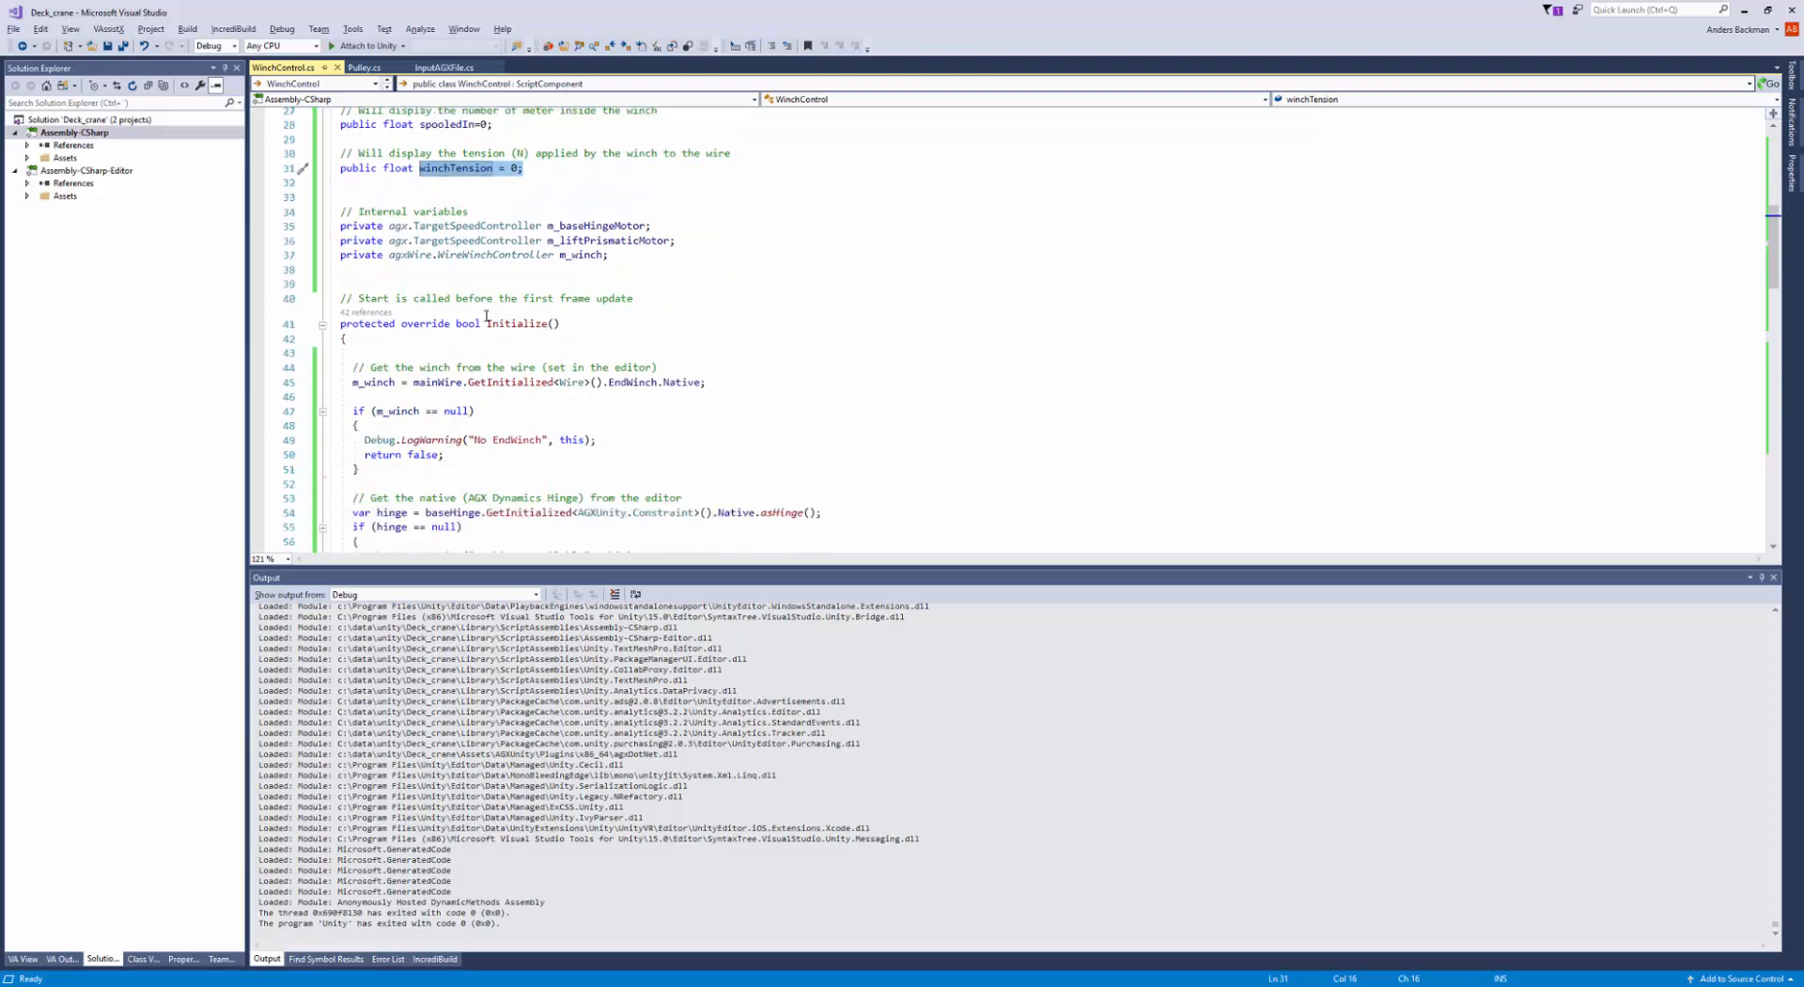
scroll(474, 304, "down", 1)
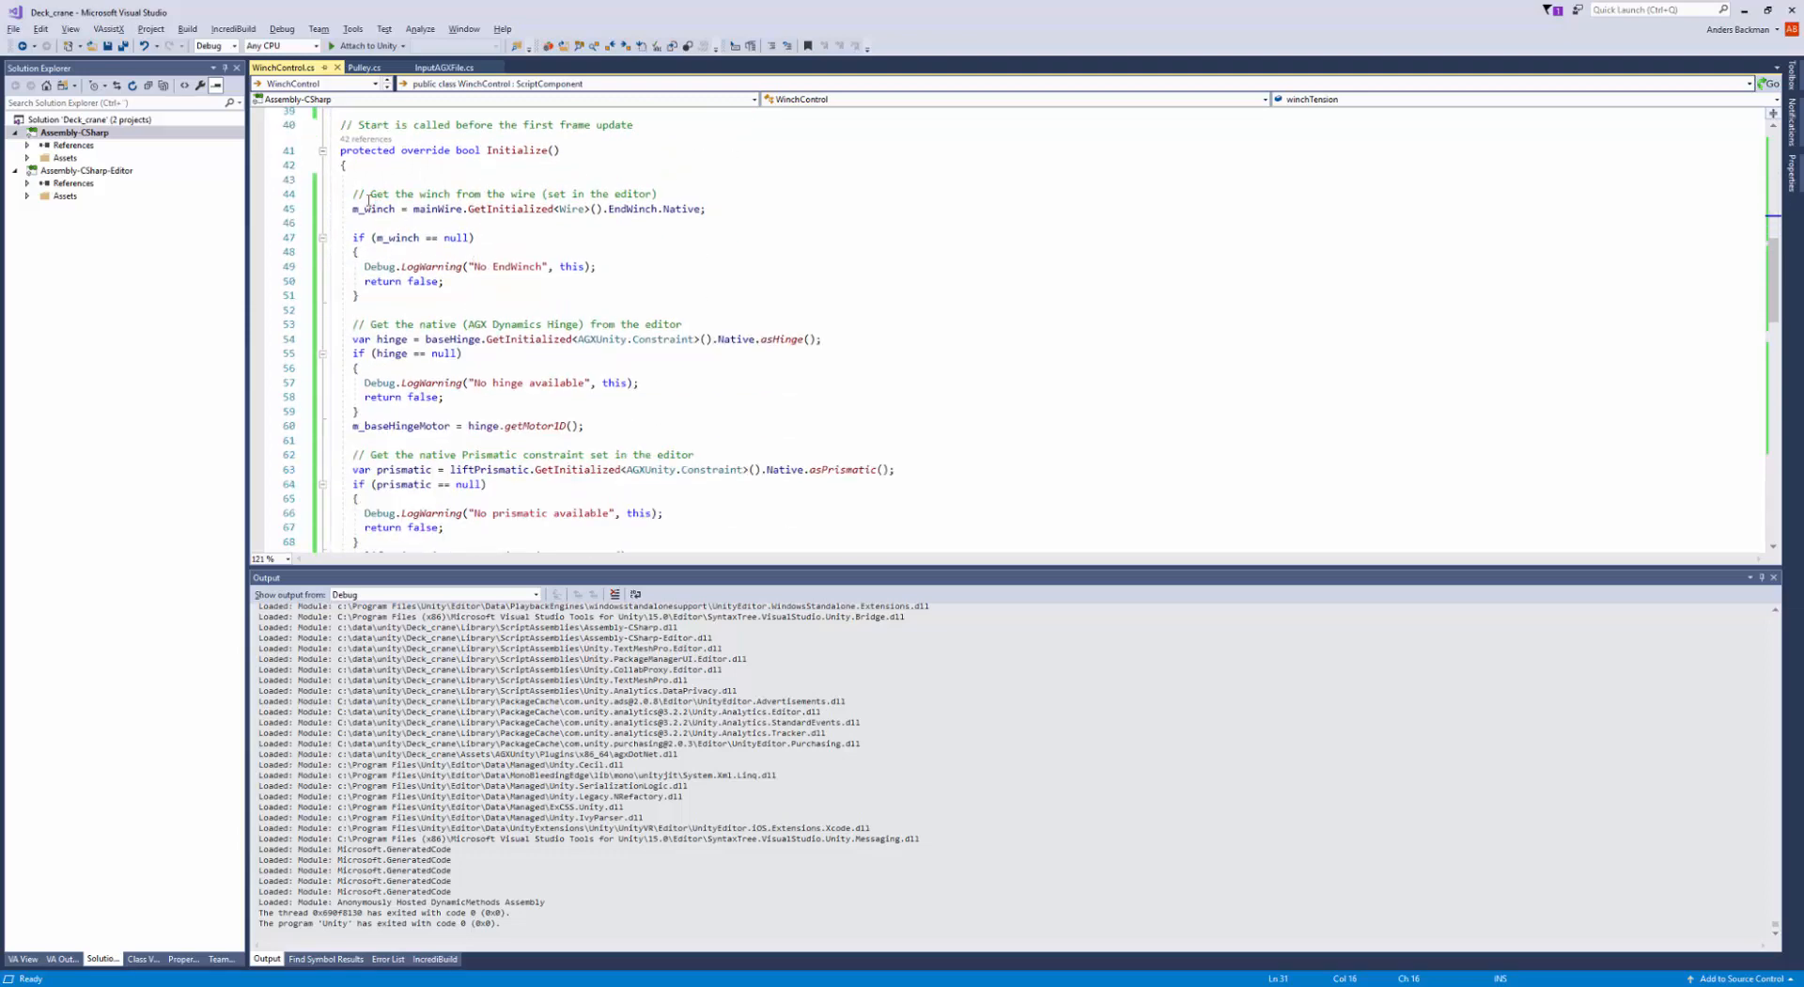
left_click_drag(351, 193, 540, 218)
scroll(724, 208, "down", 1)
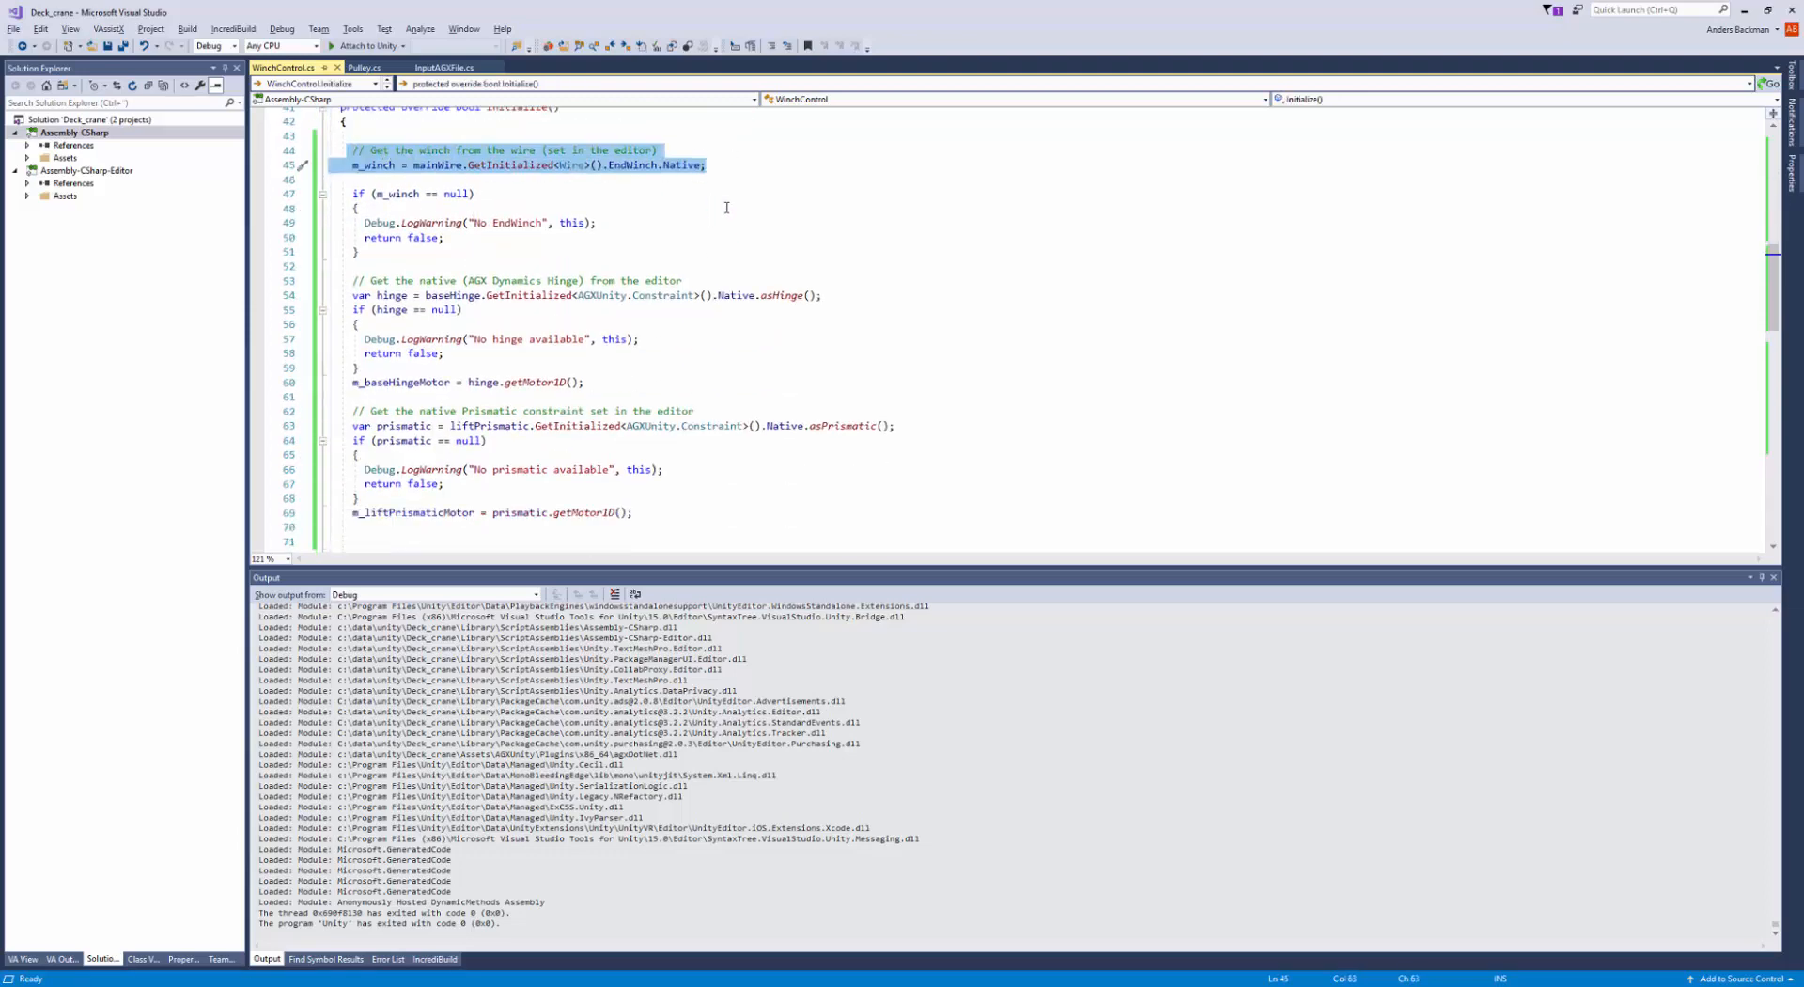
double_click(678, 167)
mouse_move(679, 172)
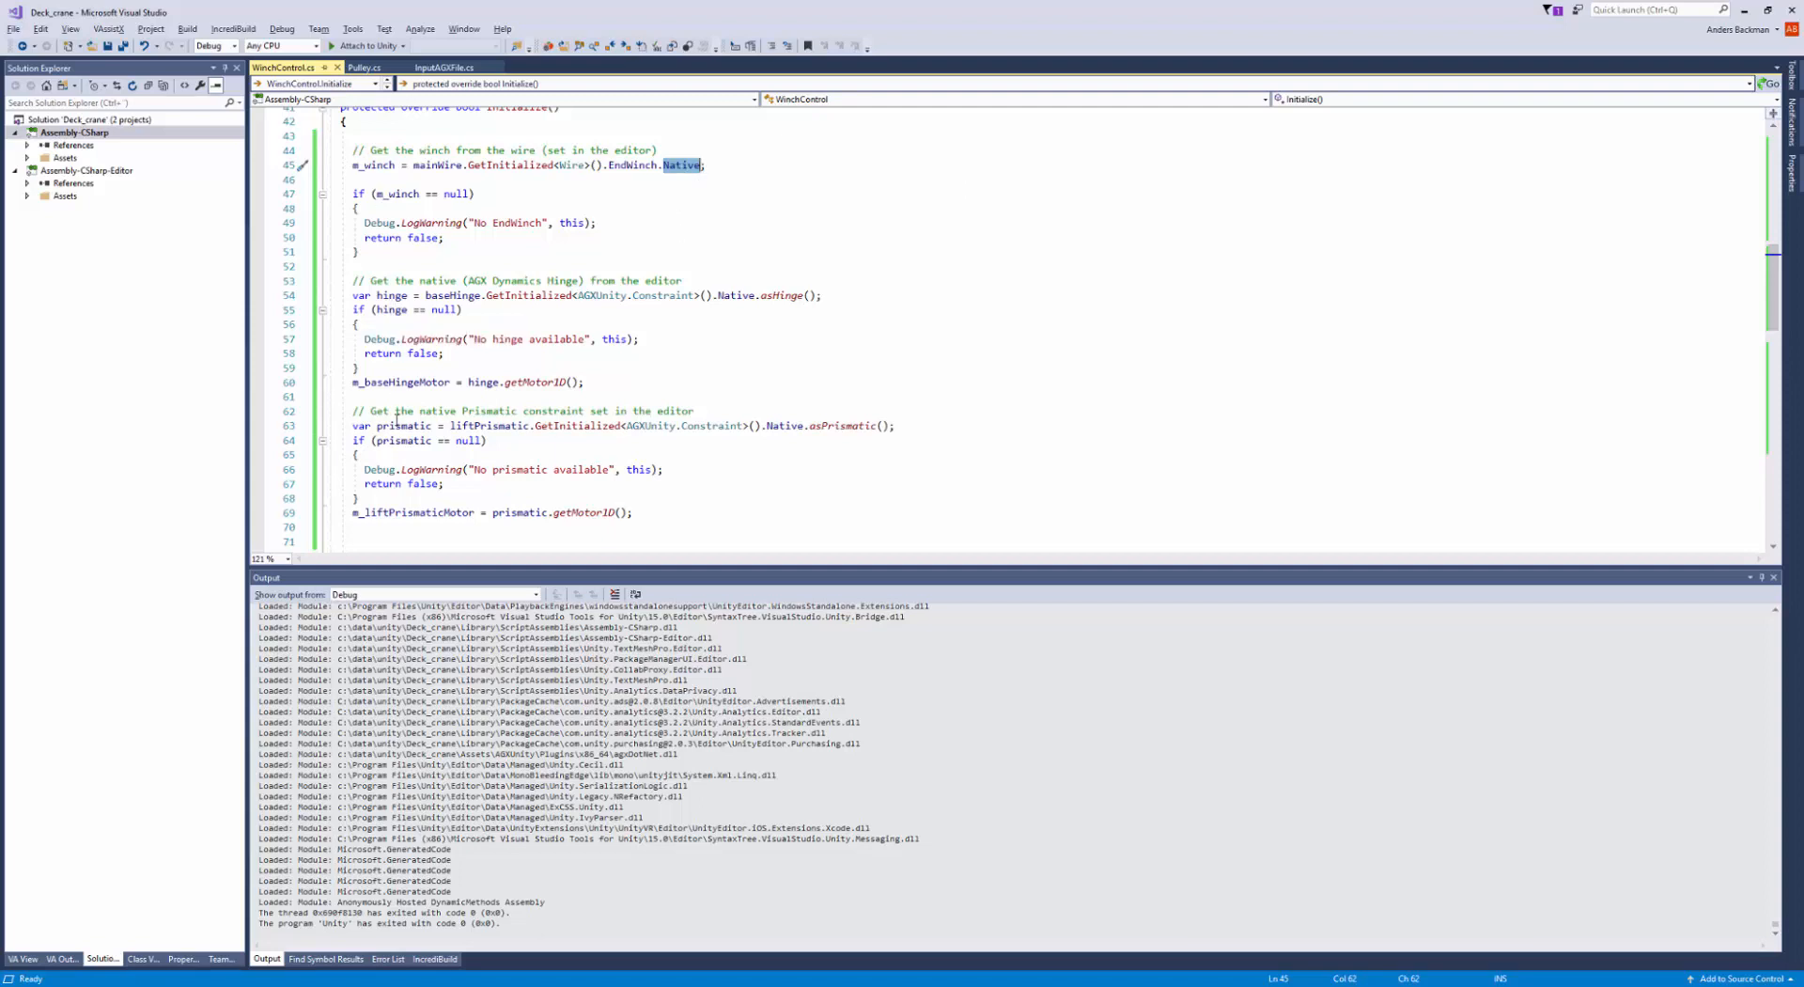
- Review in the Update method how the lift prismatic and base hinge speeds are clamped and passed to their motors
scroll(406, 435, "down", 1)
scroll(406, 435, "down", 7)
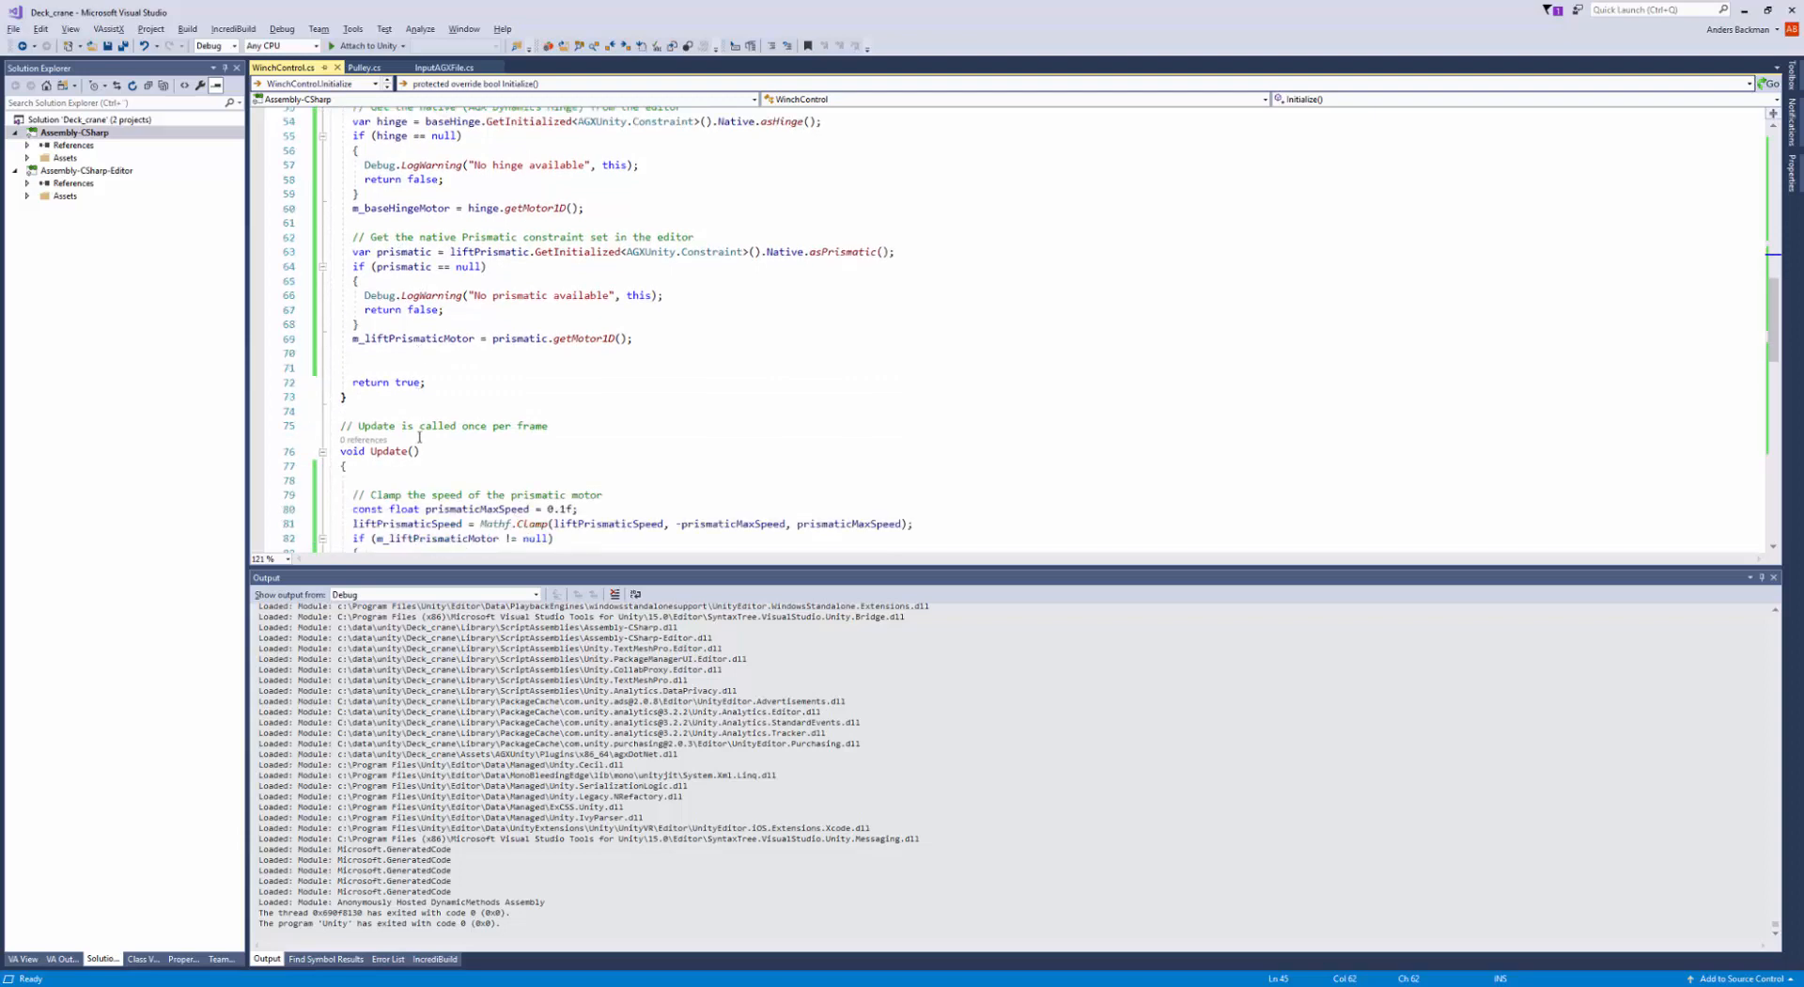
scroll(423, 435, "down", 1)
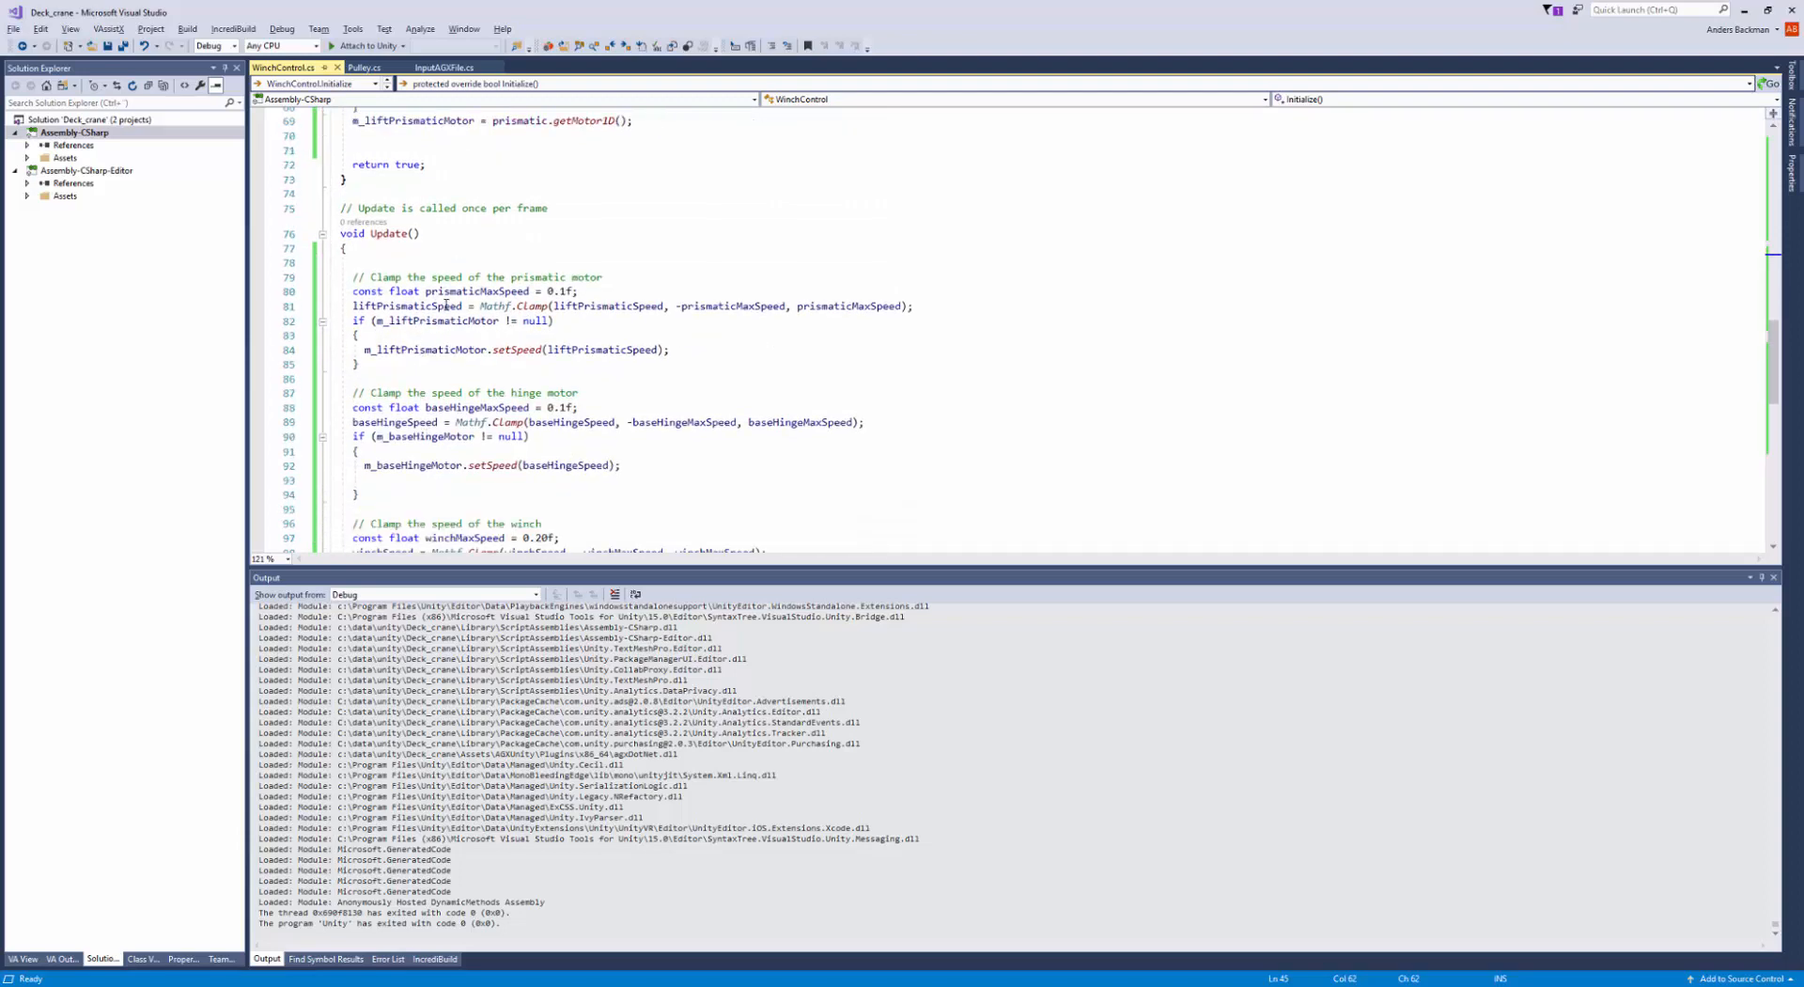
double_click(454, 292)
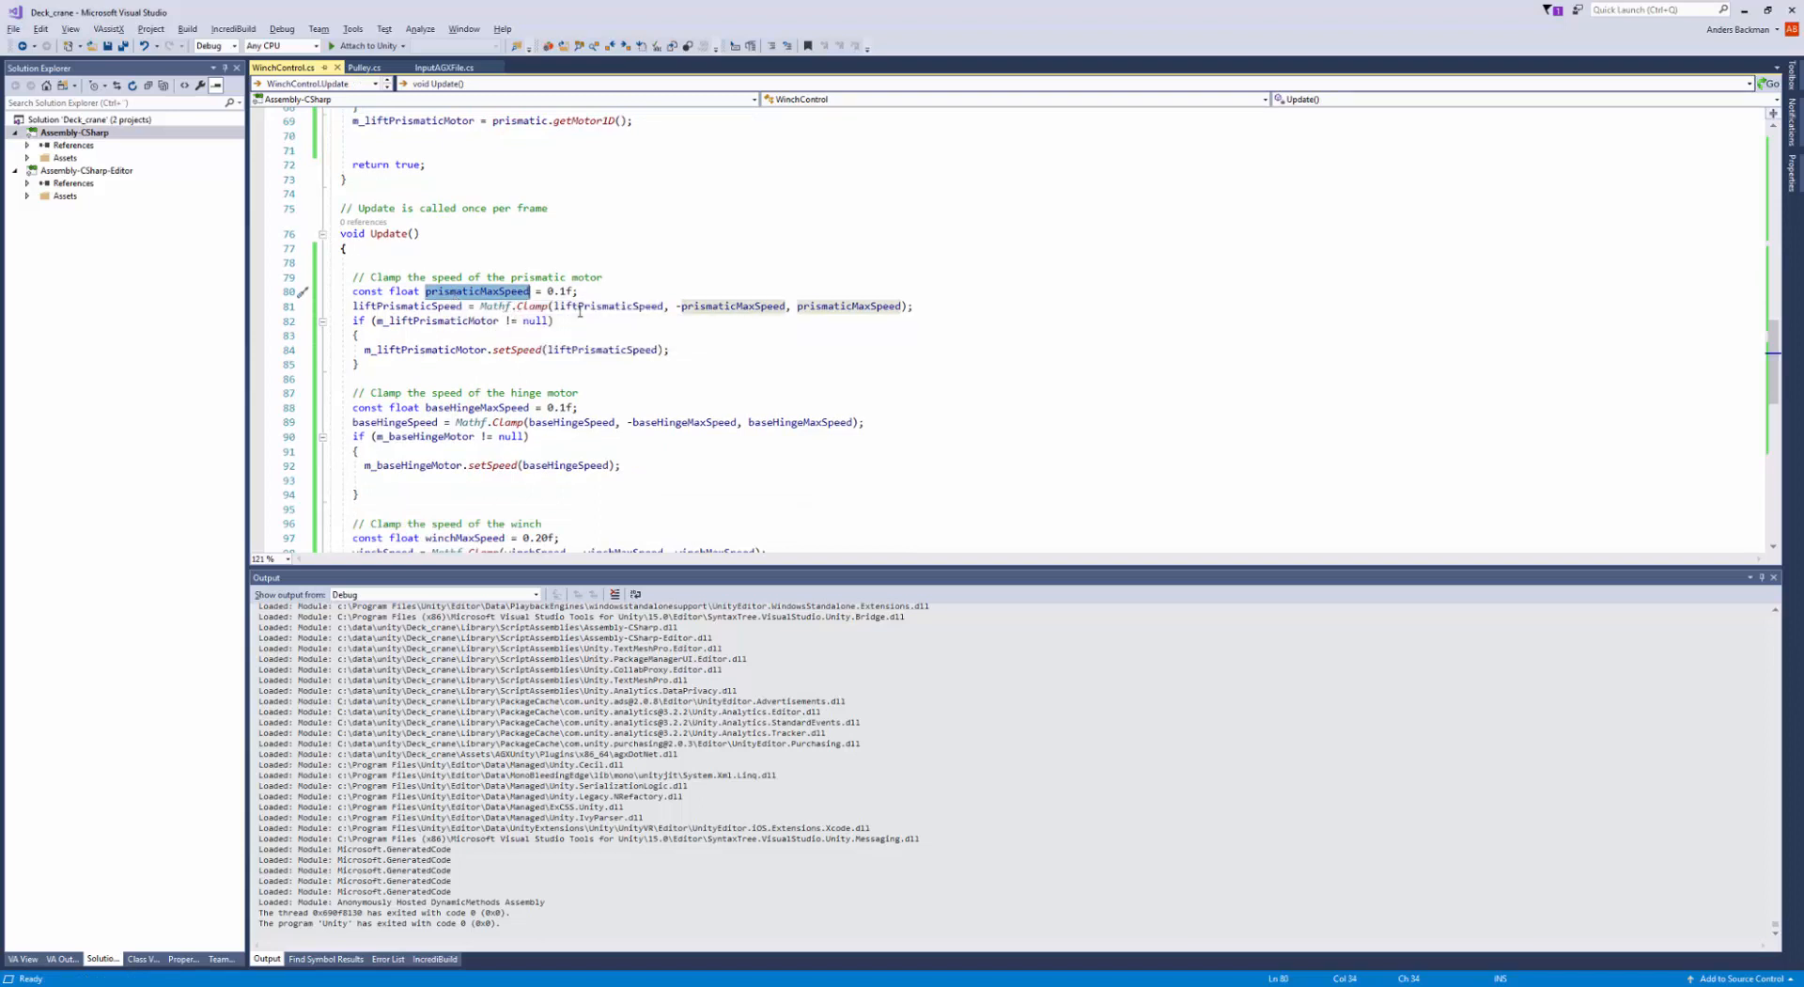
double_click(620, 307)
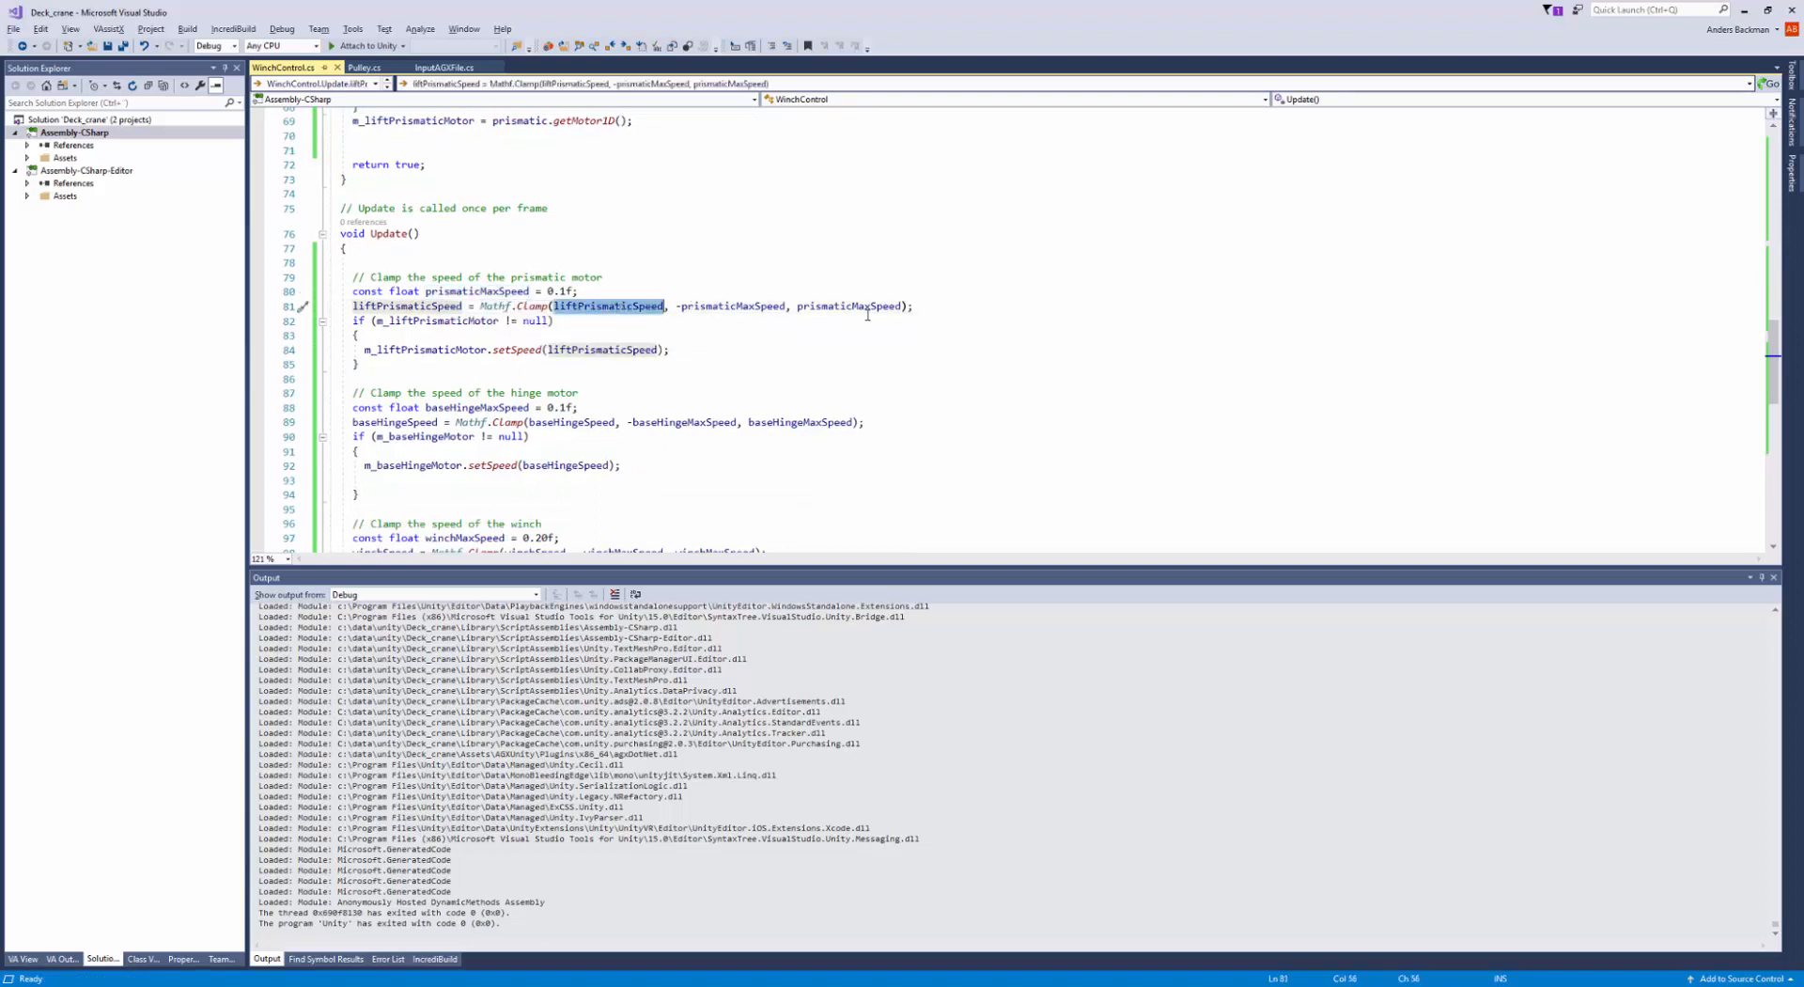
double_click(577, 351)
scroll(577, 353, "down", 2)
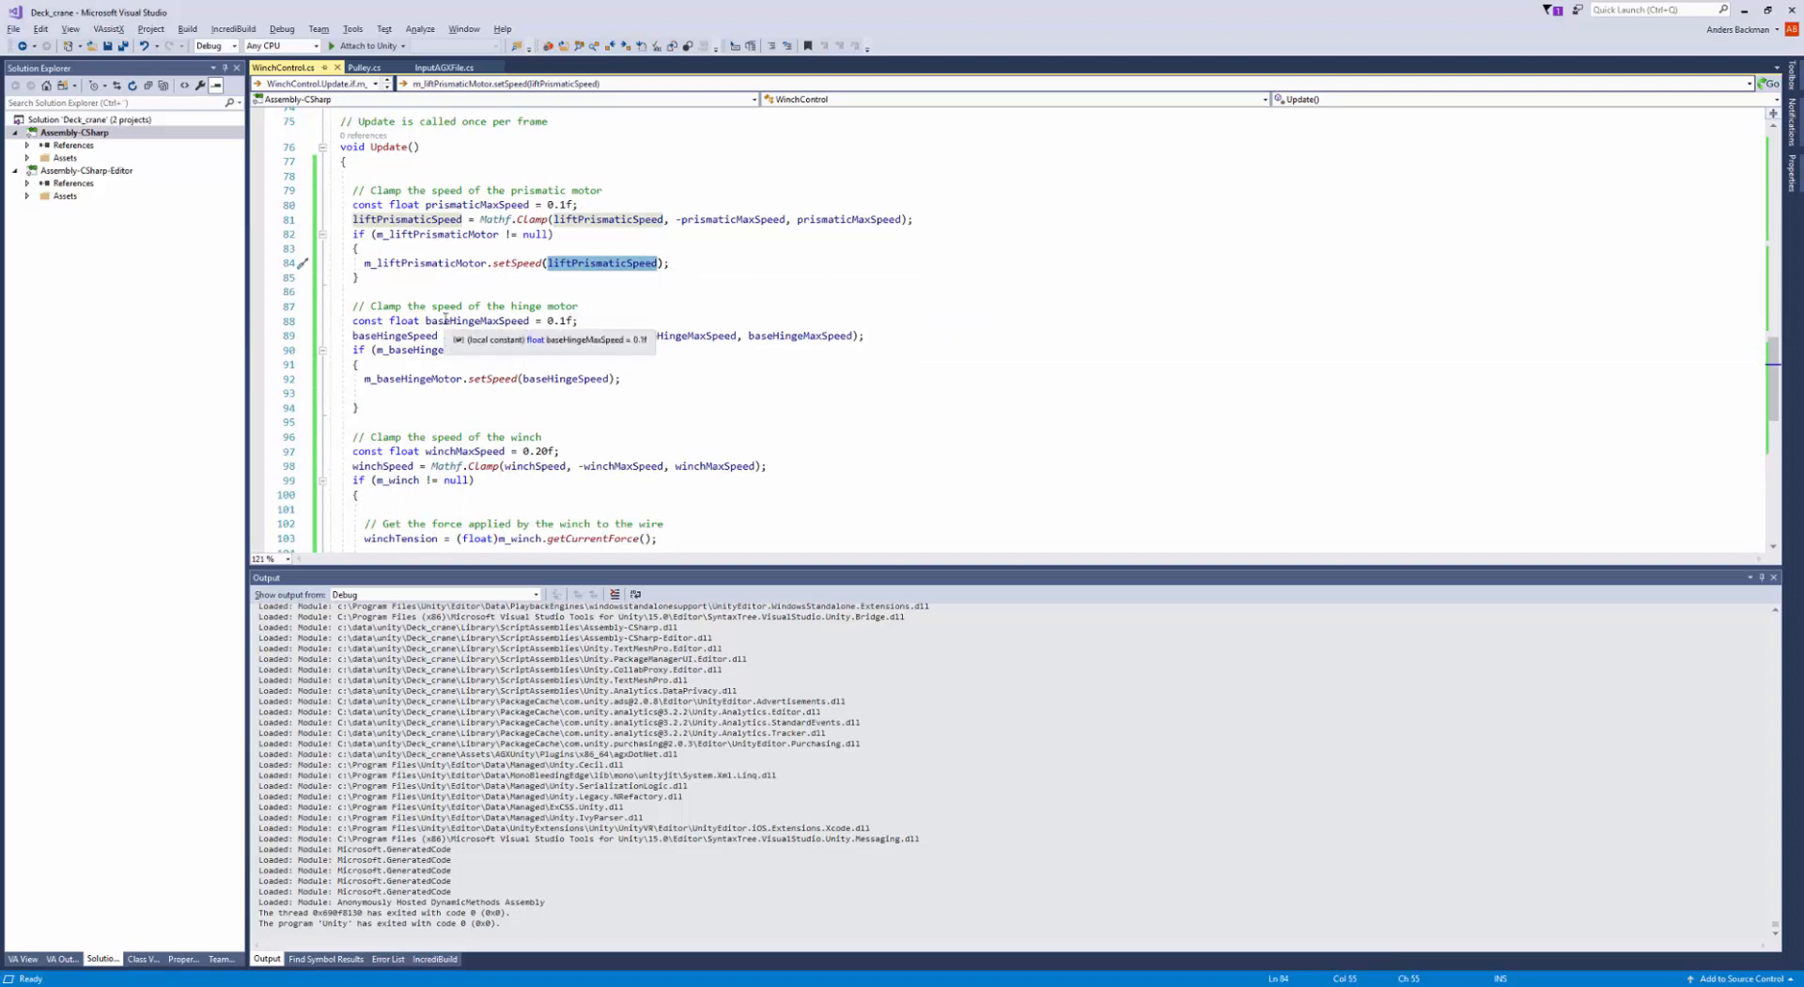
left_click_drag(396, 309, 568, 308)
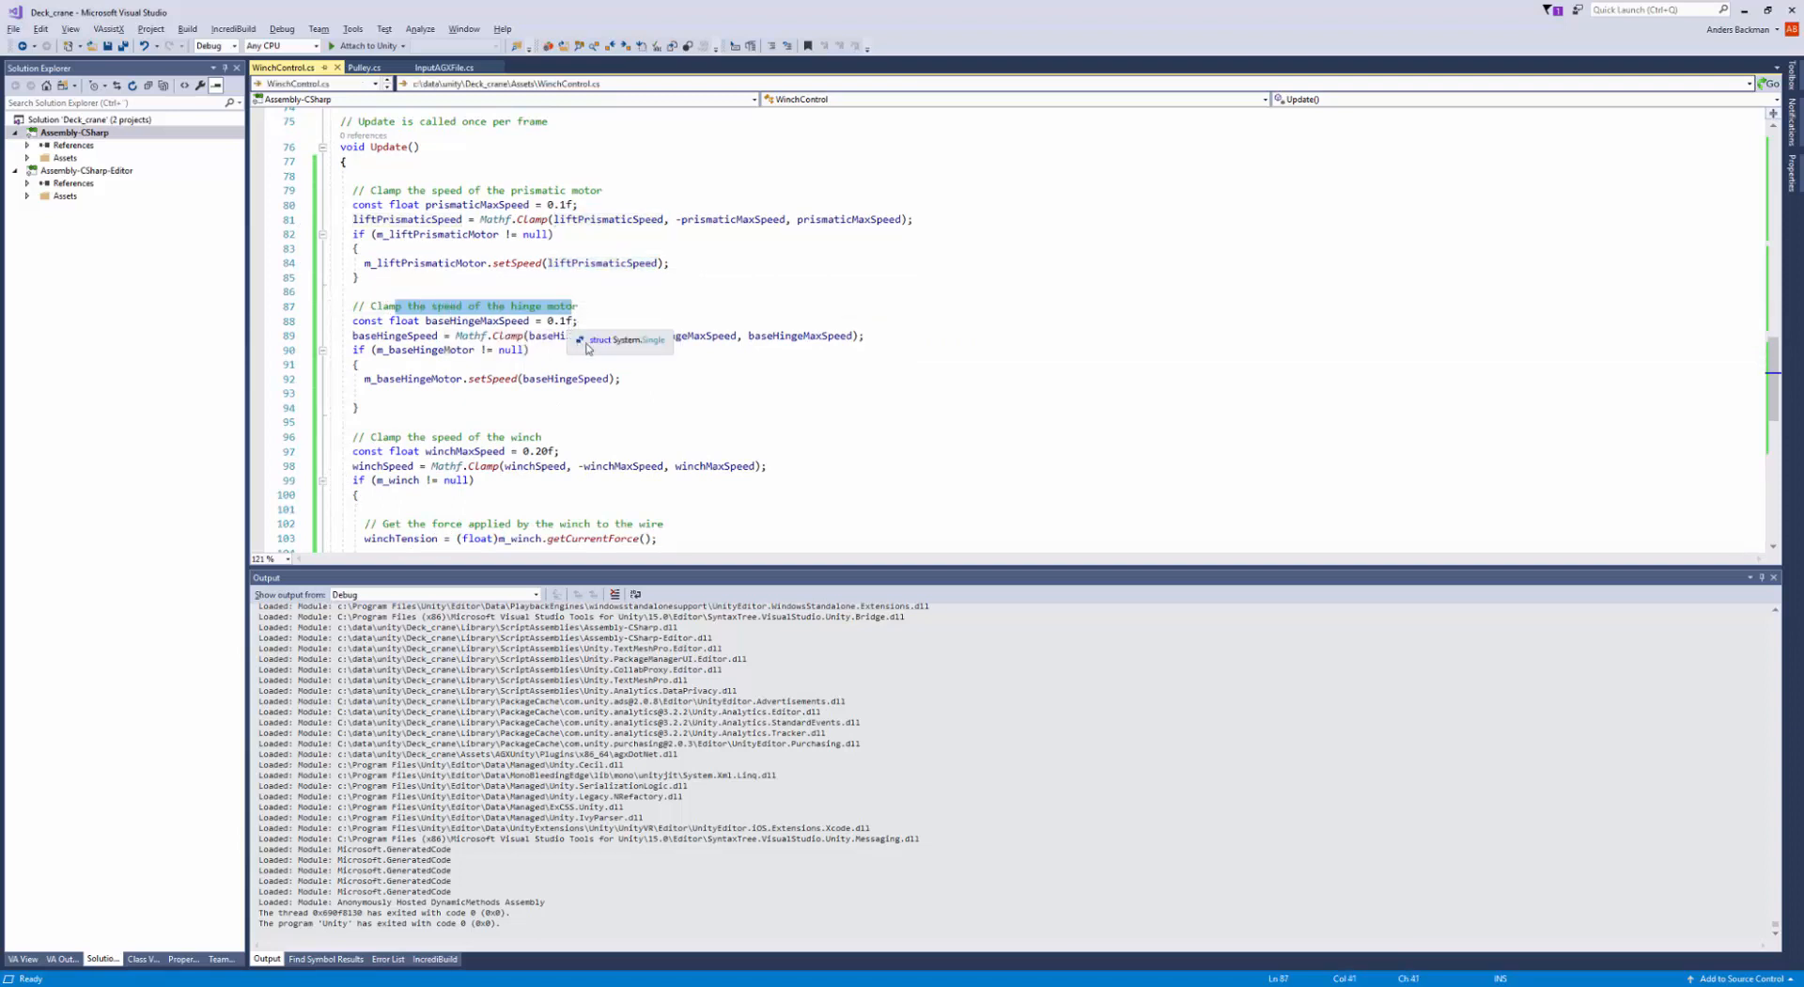
double_click(563, 338)
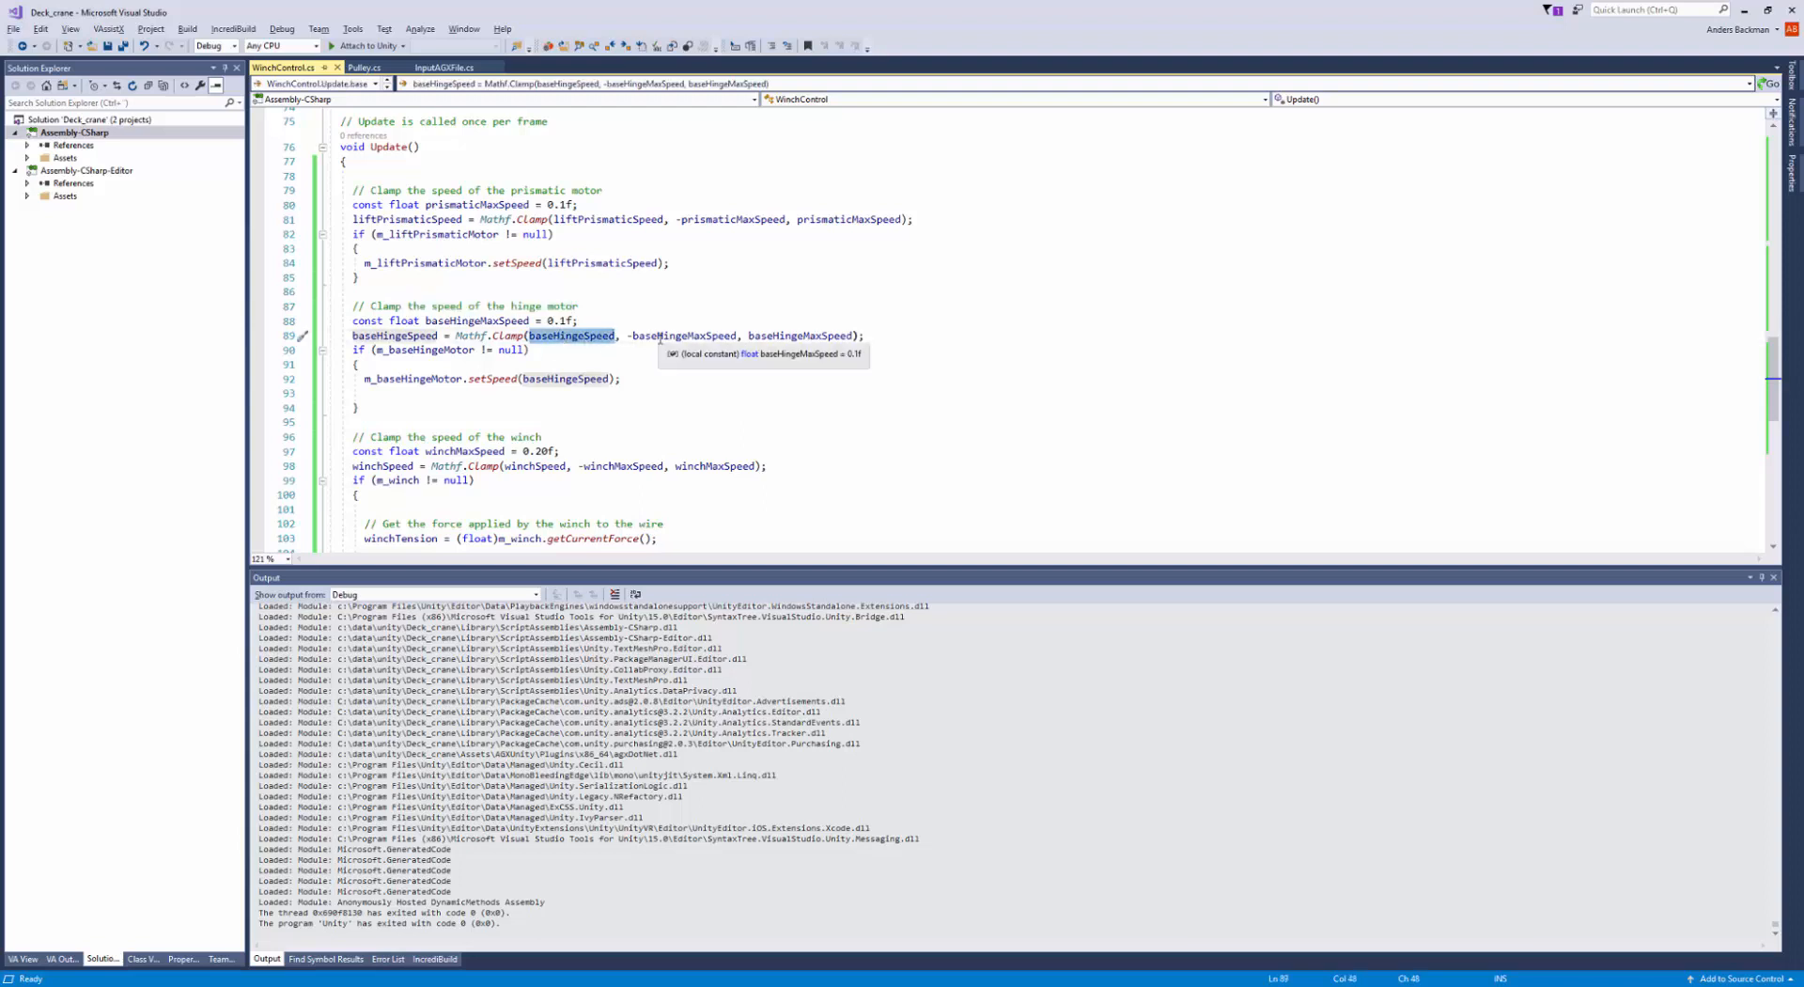
double_click(537, 380)
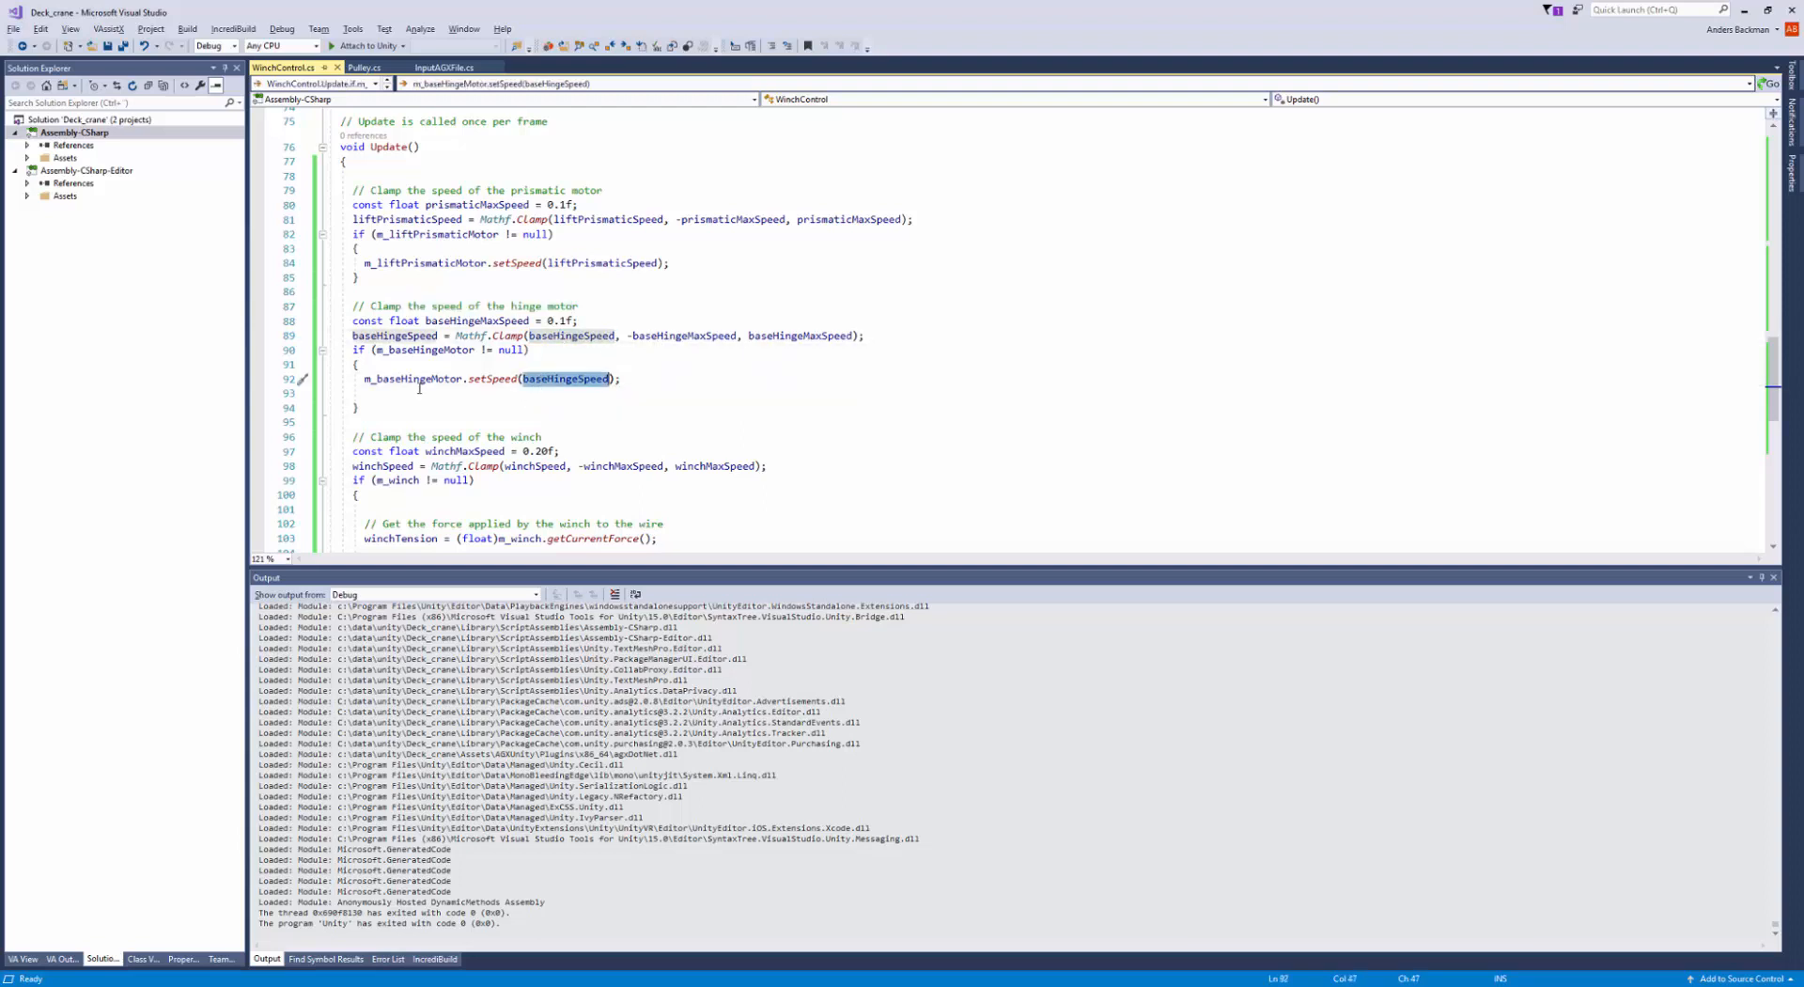
- Review the winch part of Update: the speed clamp, the winchTension and spooledIn readings, and the condition that stops spooling in
scroll(517, 403, "down", 5)
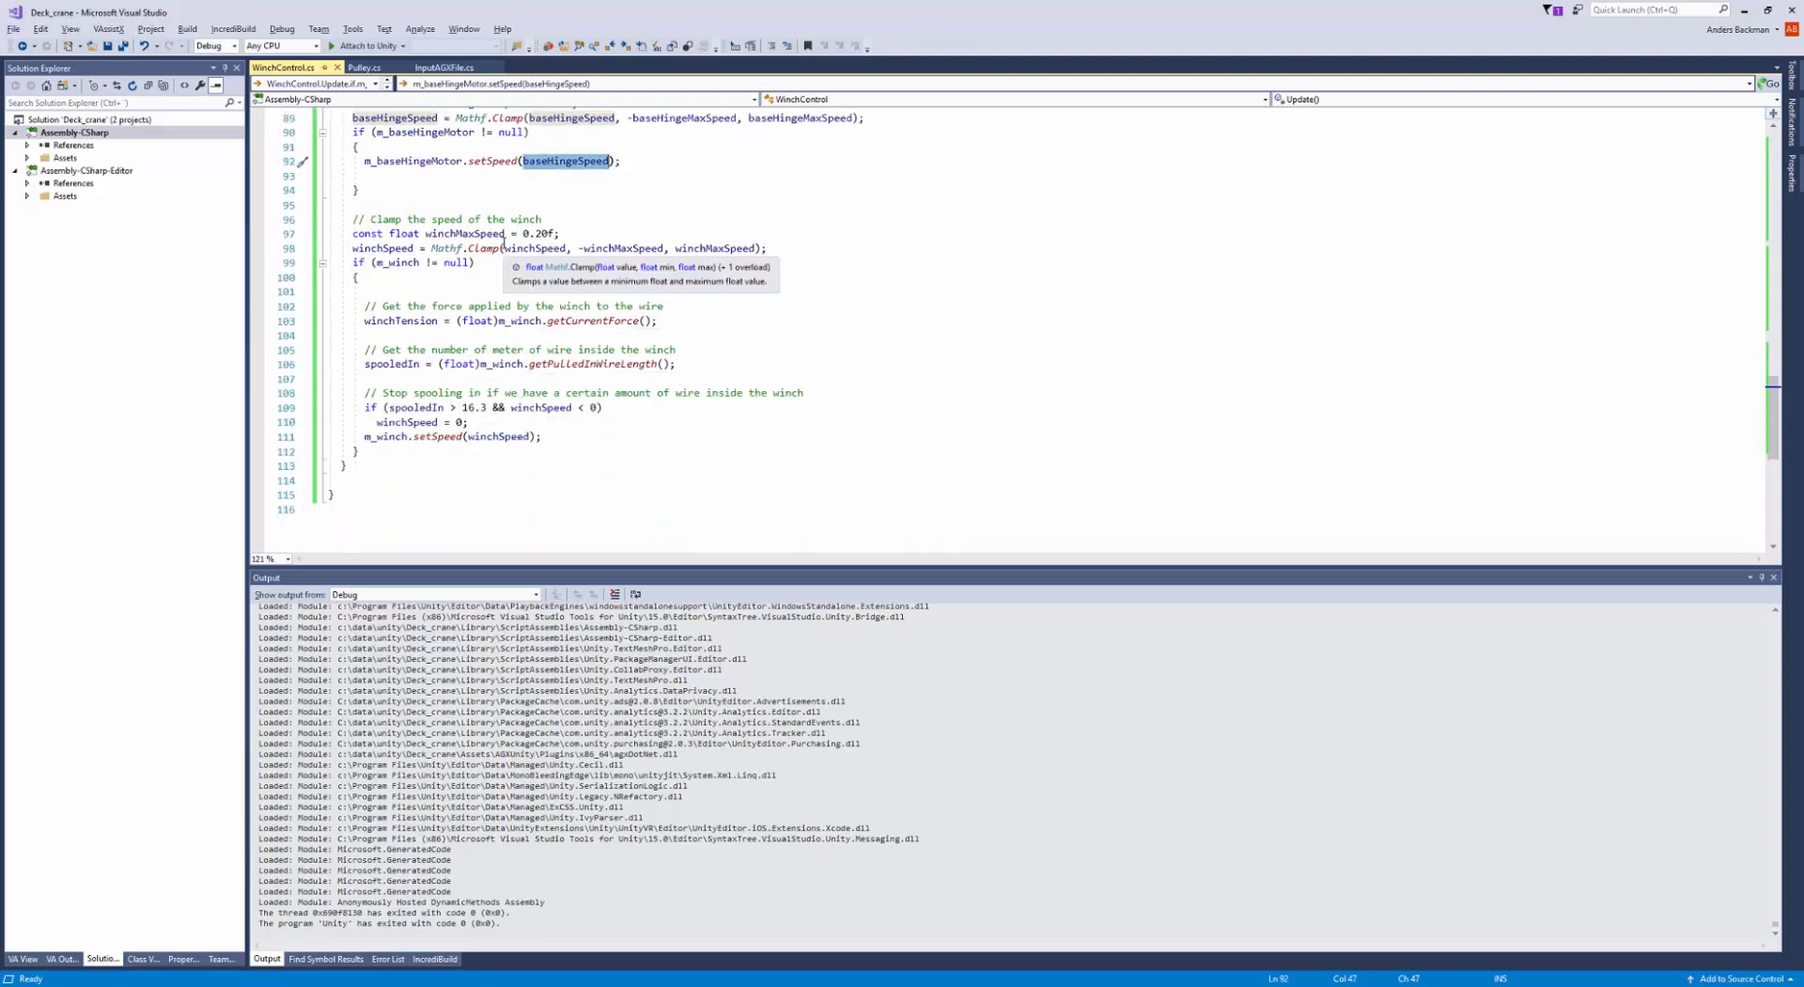
double_click(484, 233)
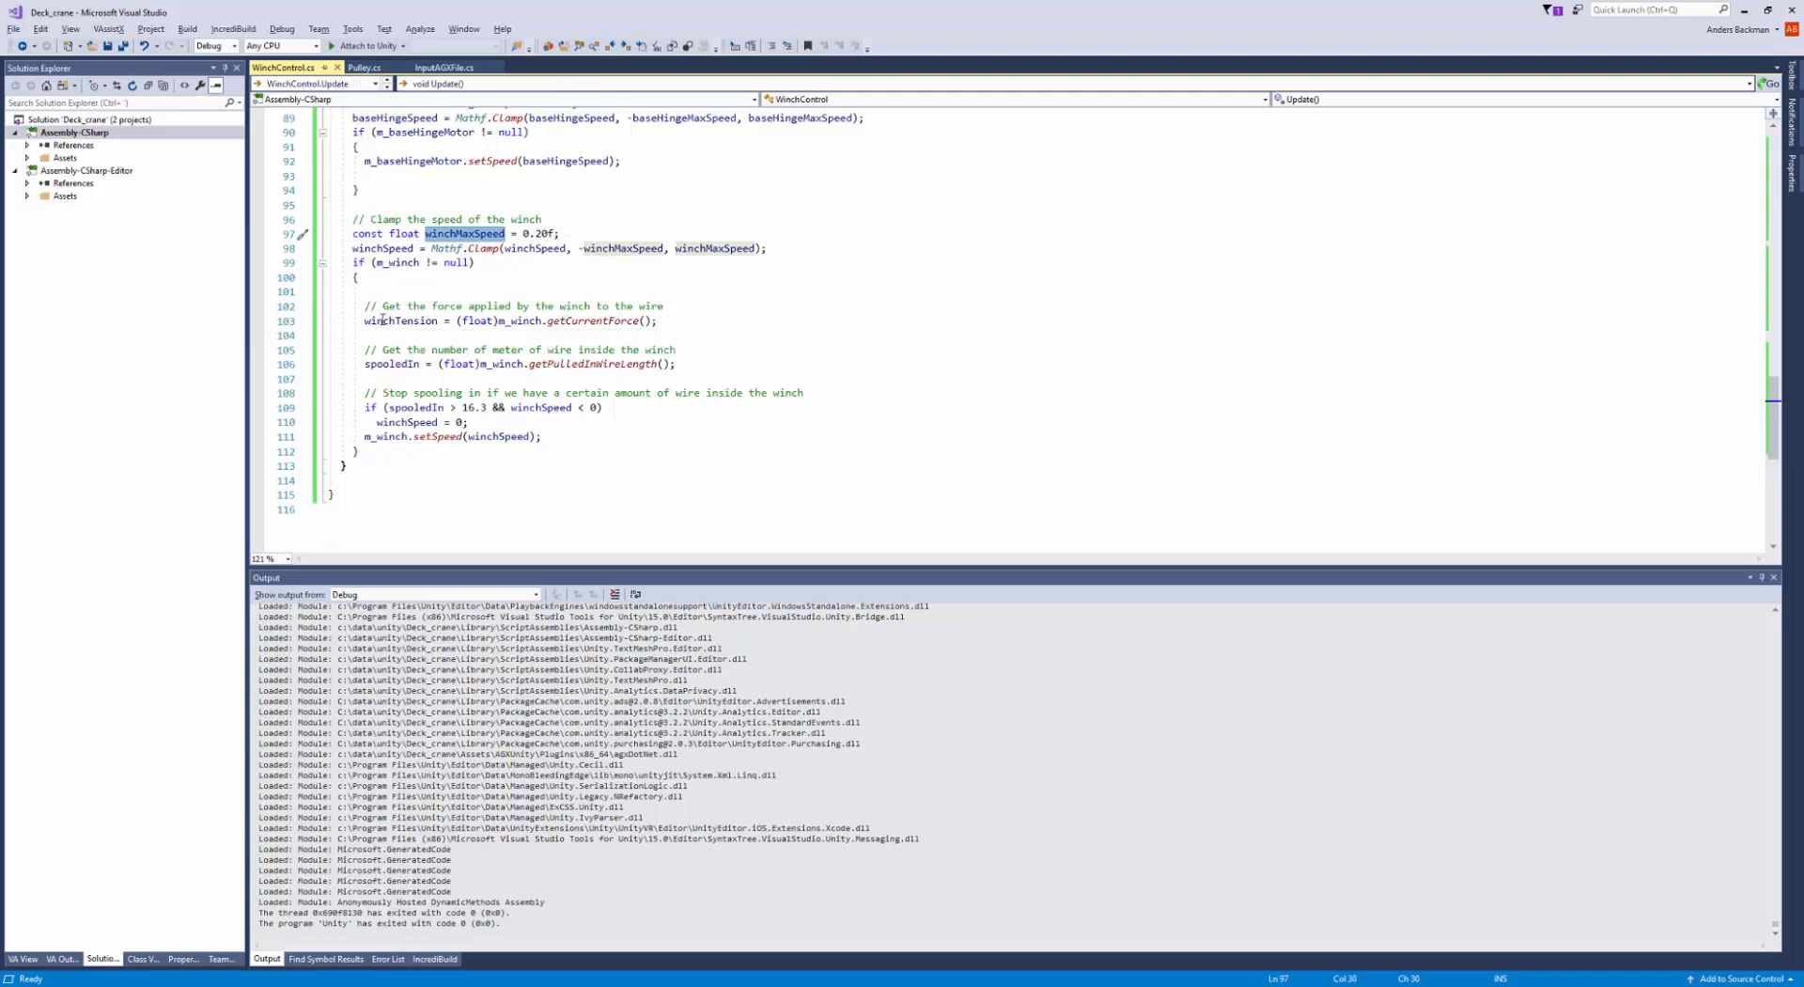
left_click_drag(381, 320, 692, 324)
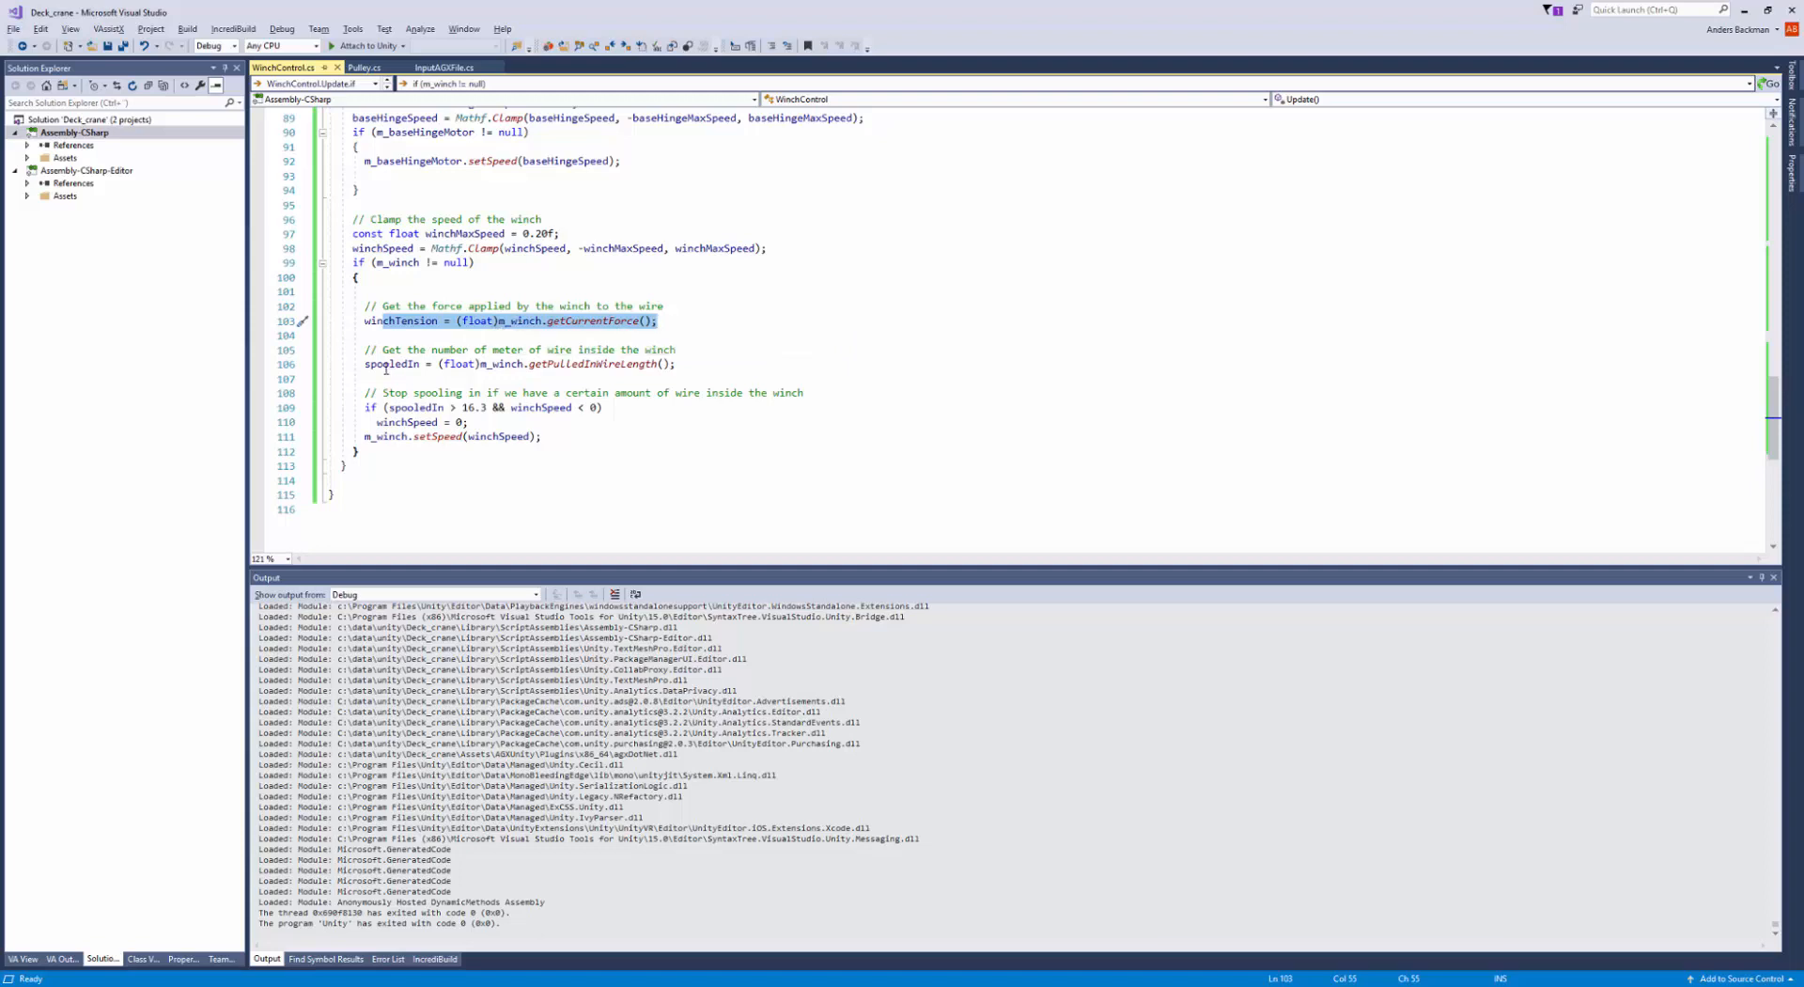
left_click_drag(385, 368, 701, 370)
left_click(678, 373)
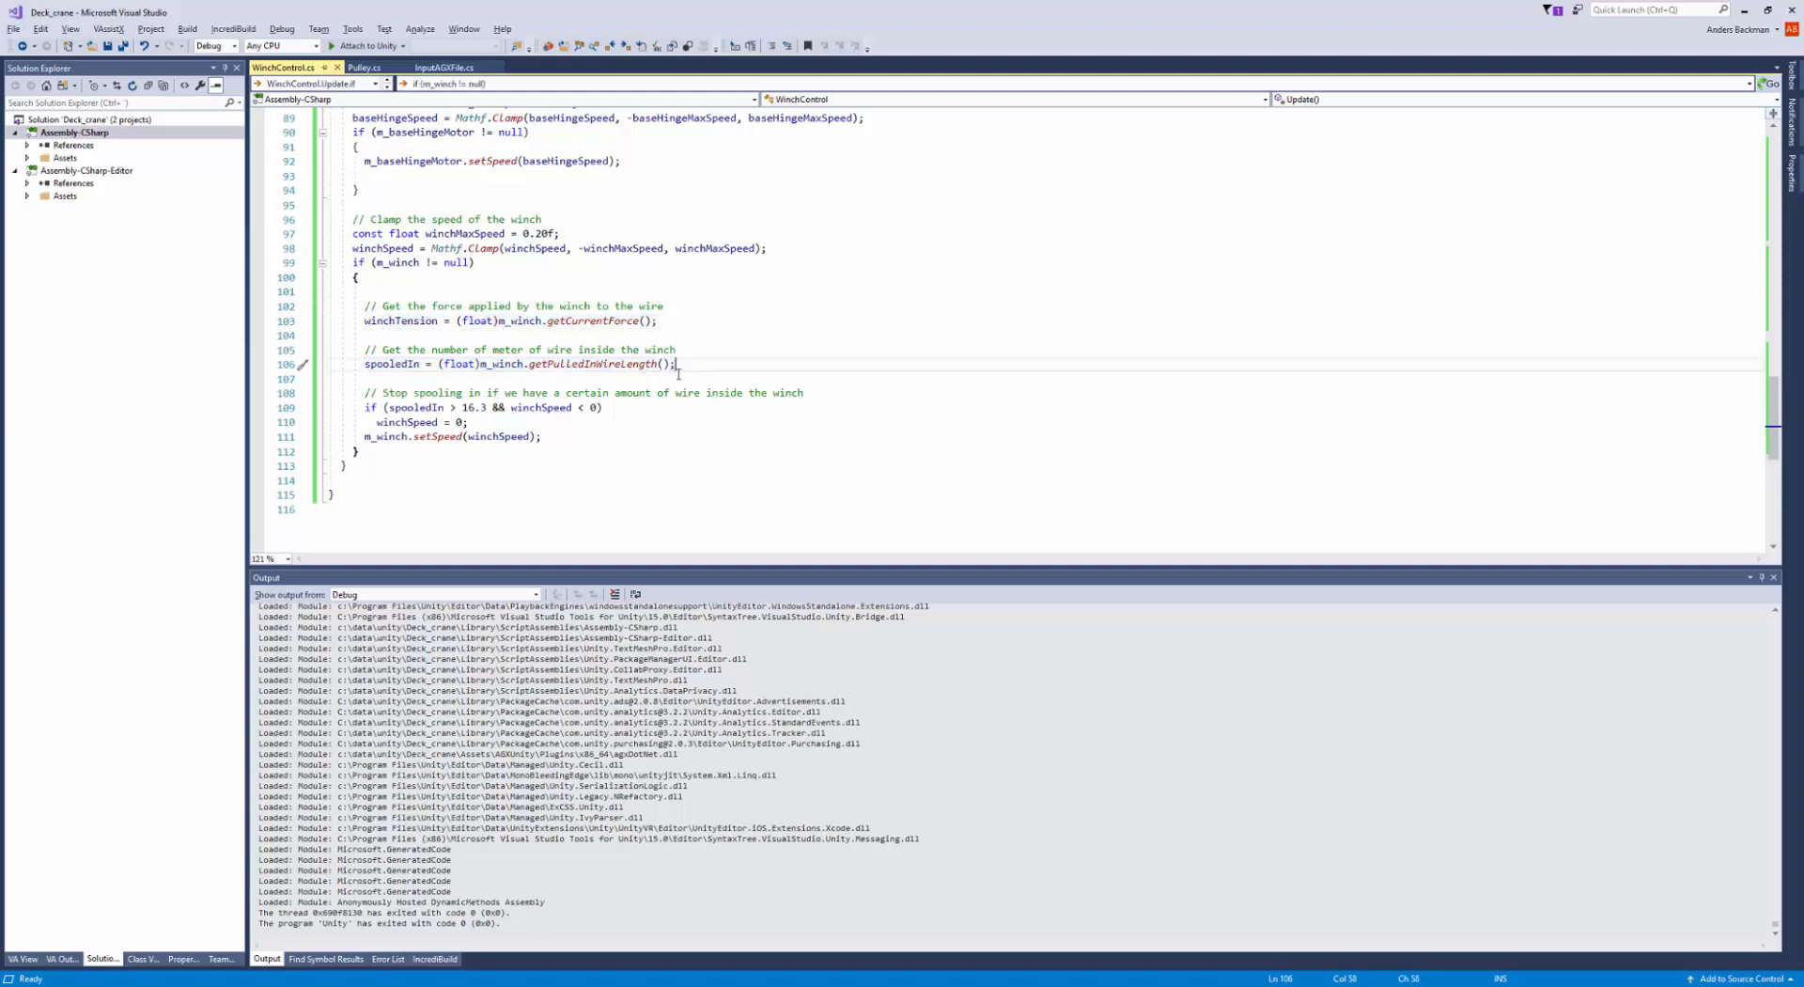
left_click(378, 417)
left_click_drag(388, 406, 481, 406)
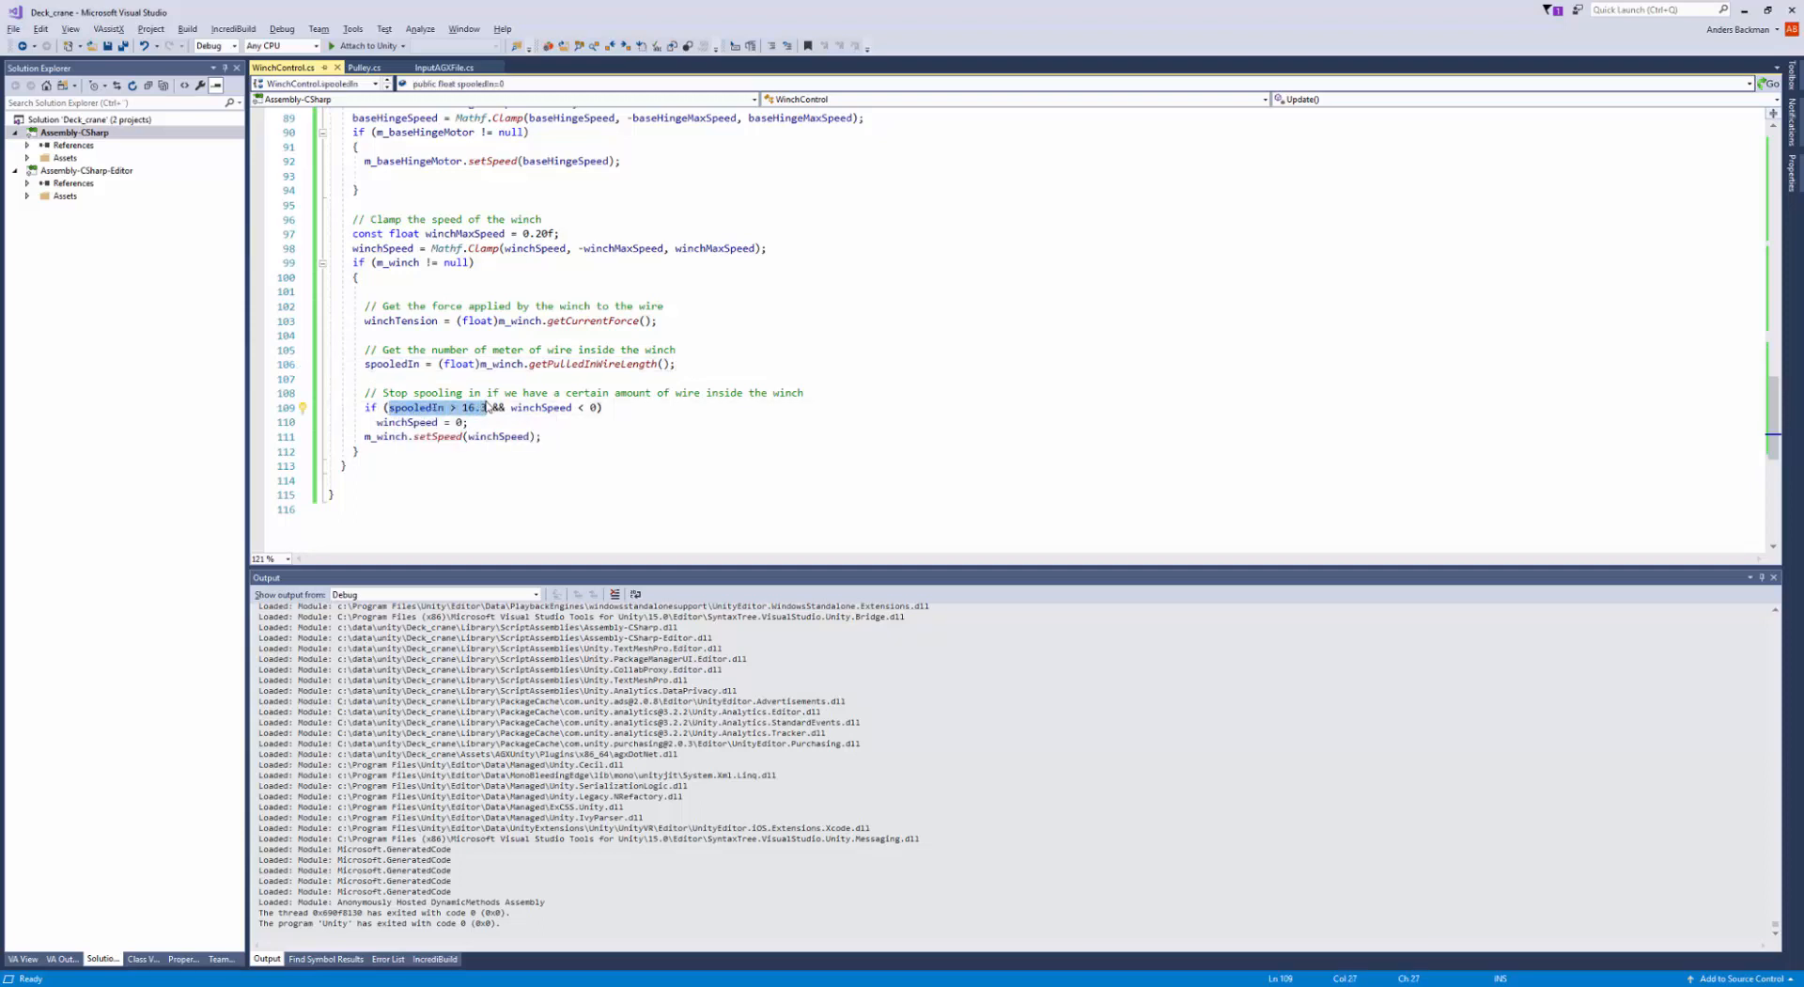
key("Up")
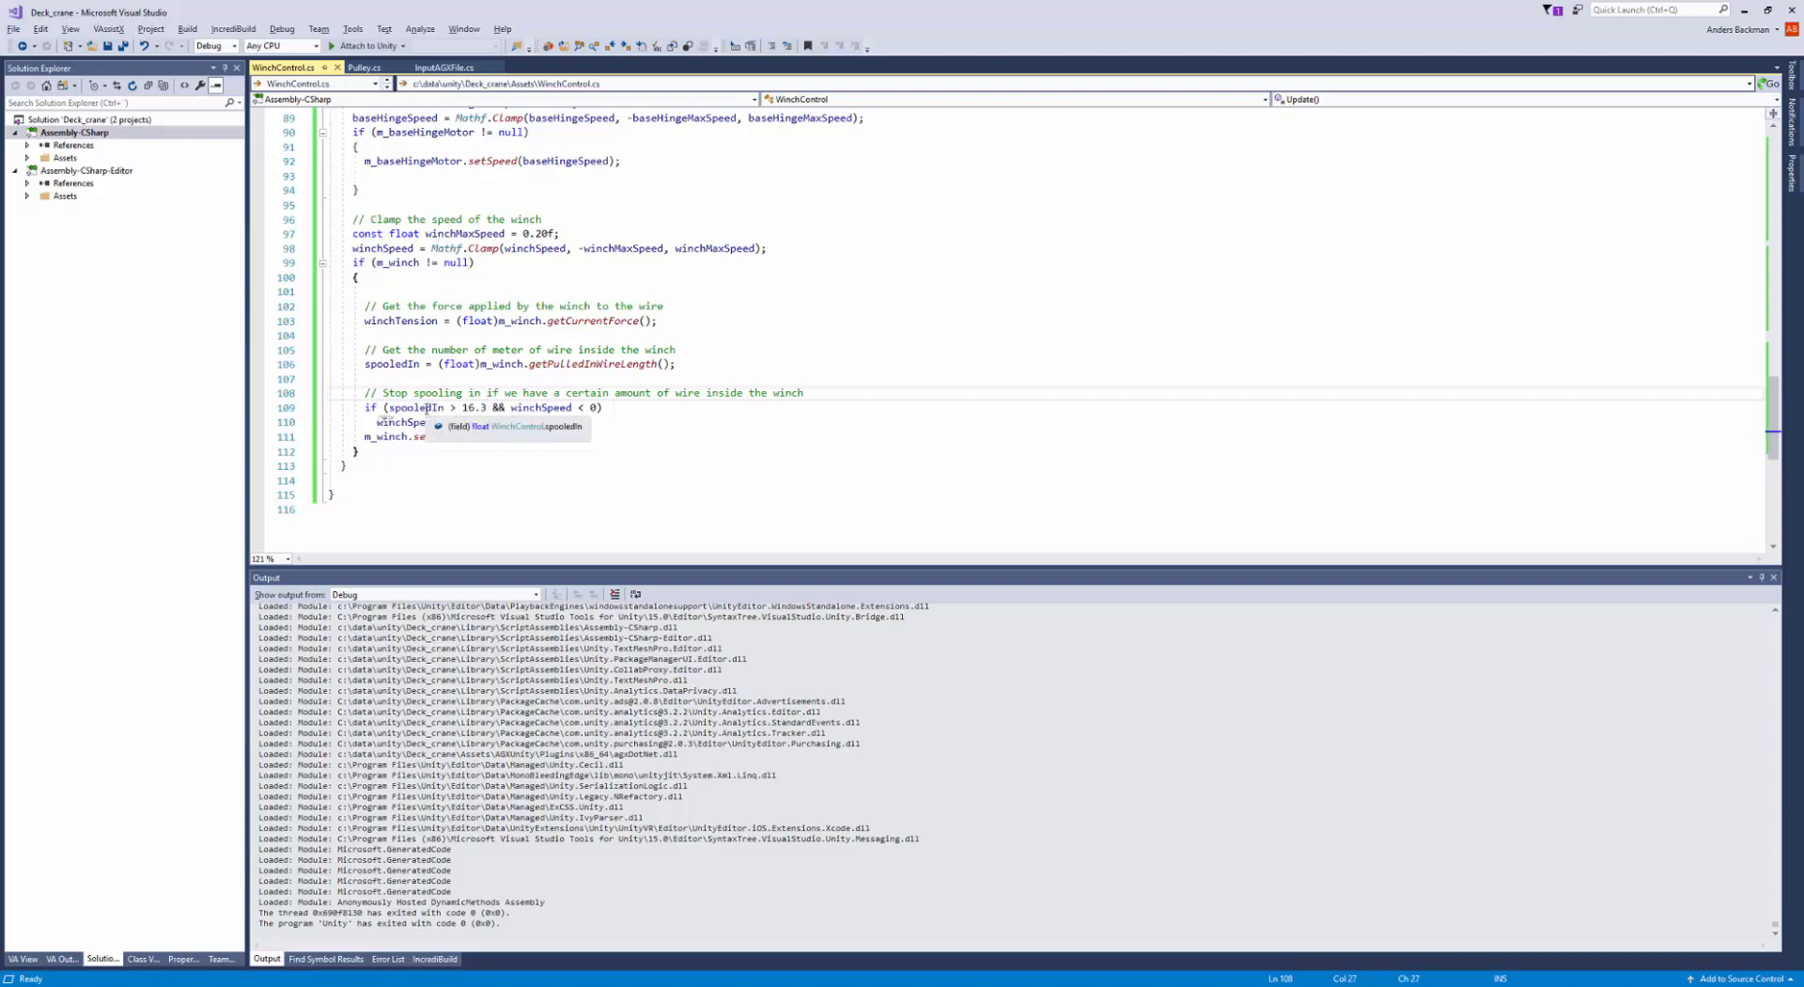
- Read how winchSpeed is zeroed when negative with spooledIn above 16.3, and how it is passed to the winch through setSpeed
left_click_drag(450, 407, 605, 404)
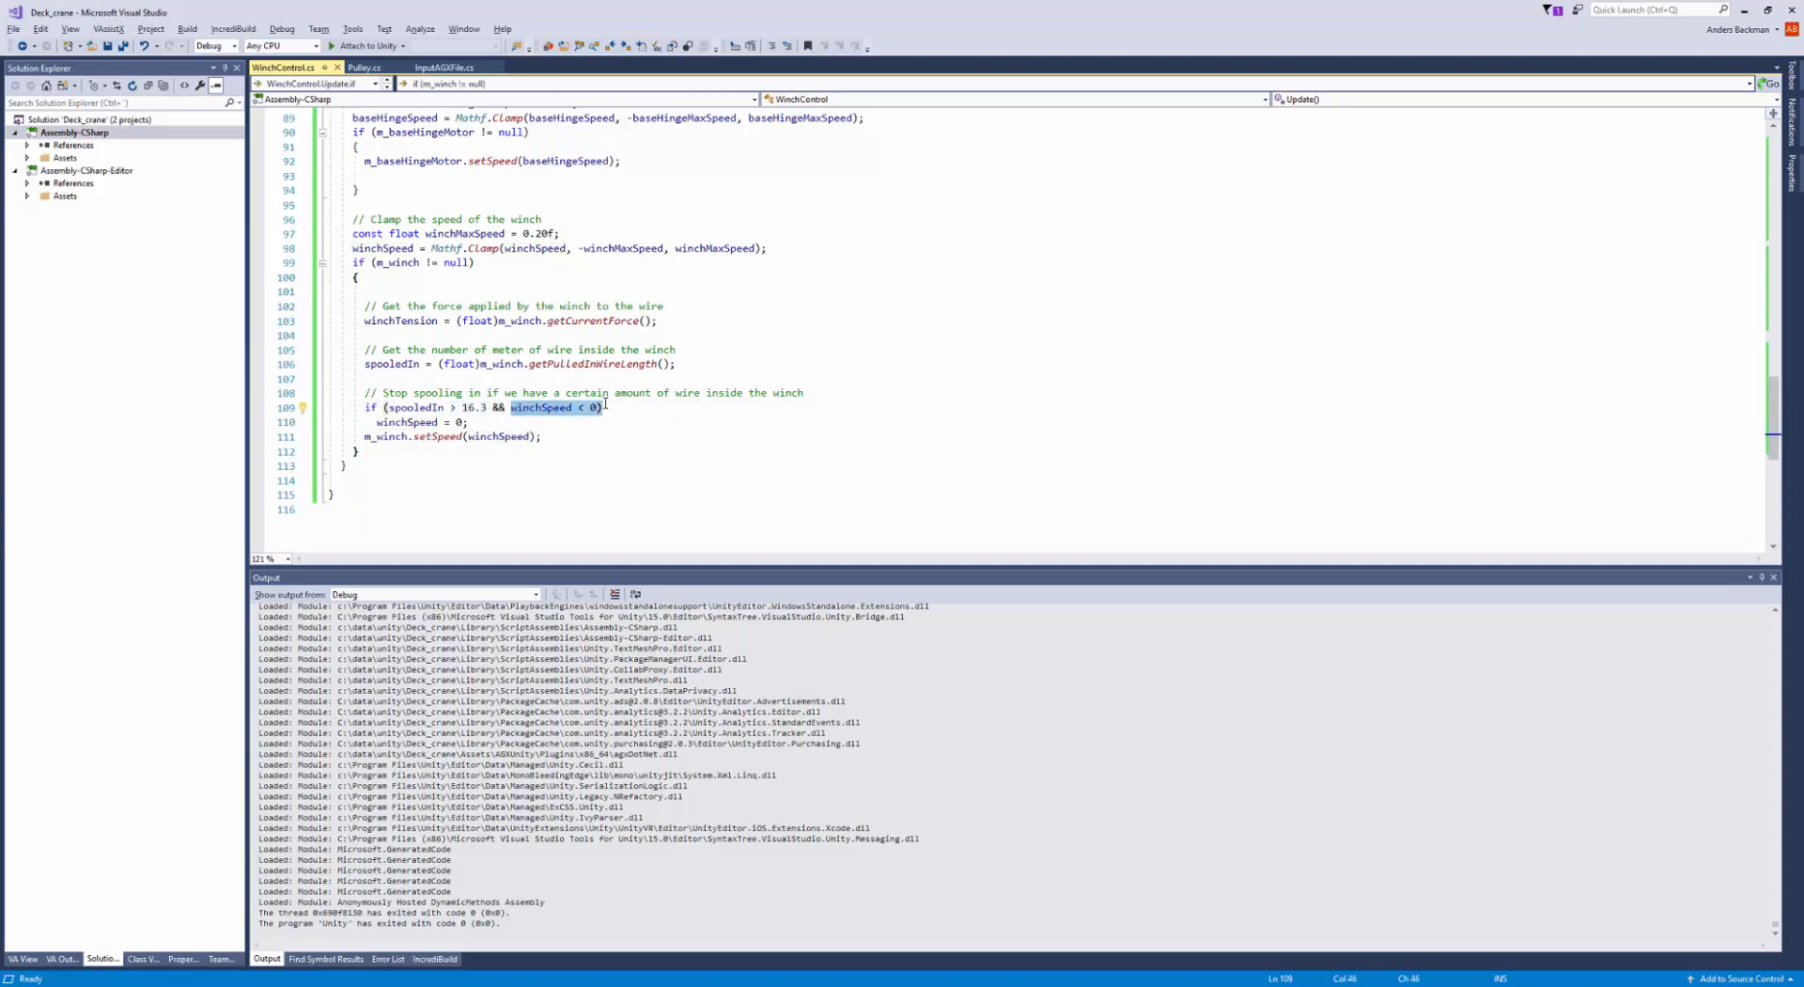
double_click(459, 422)
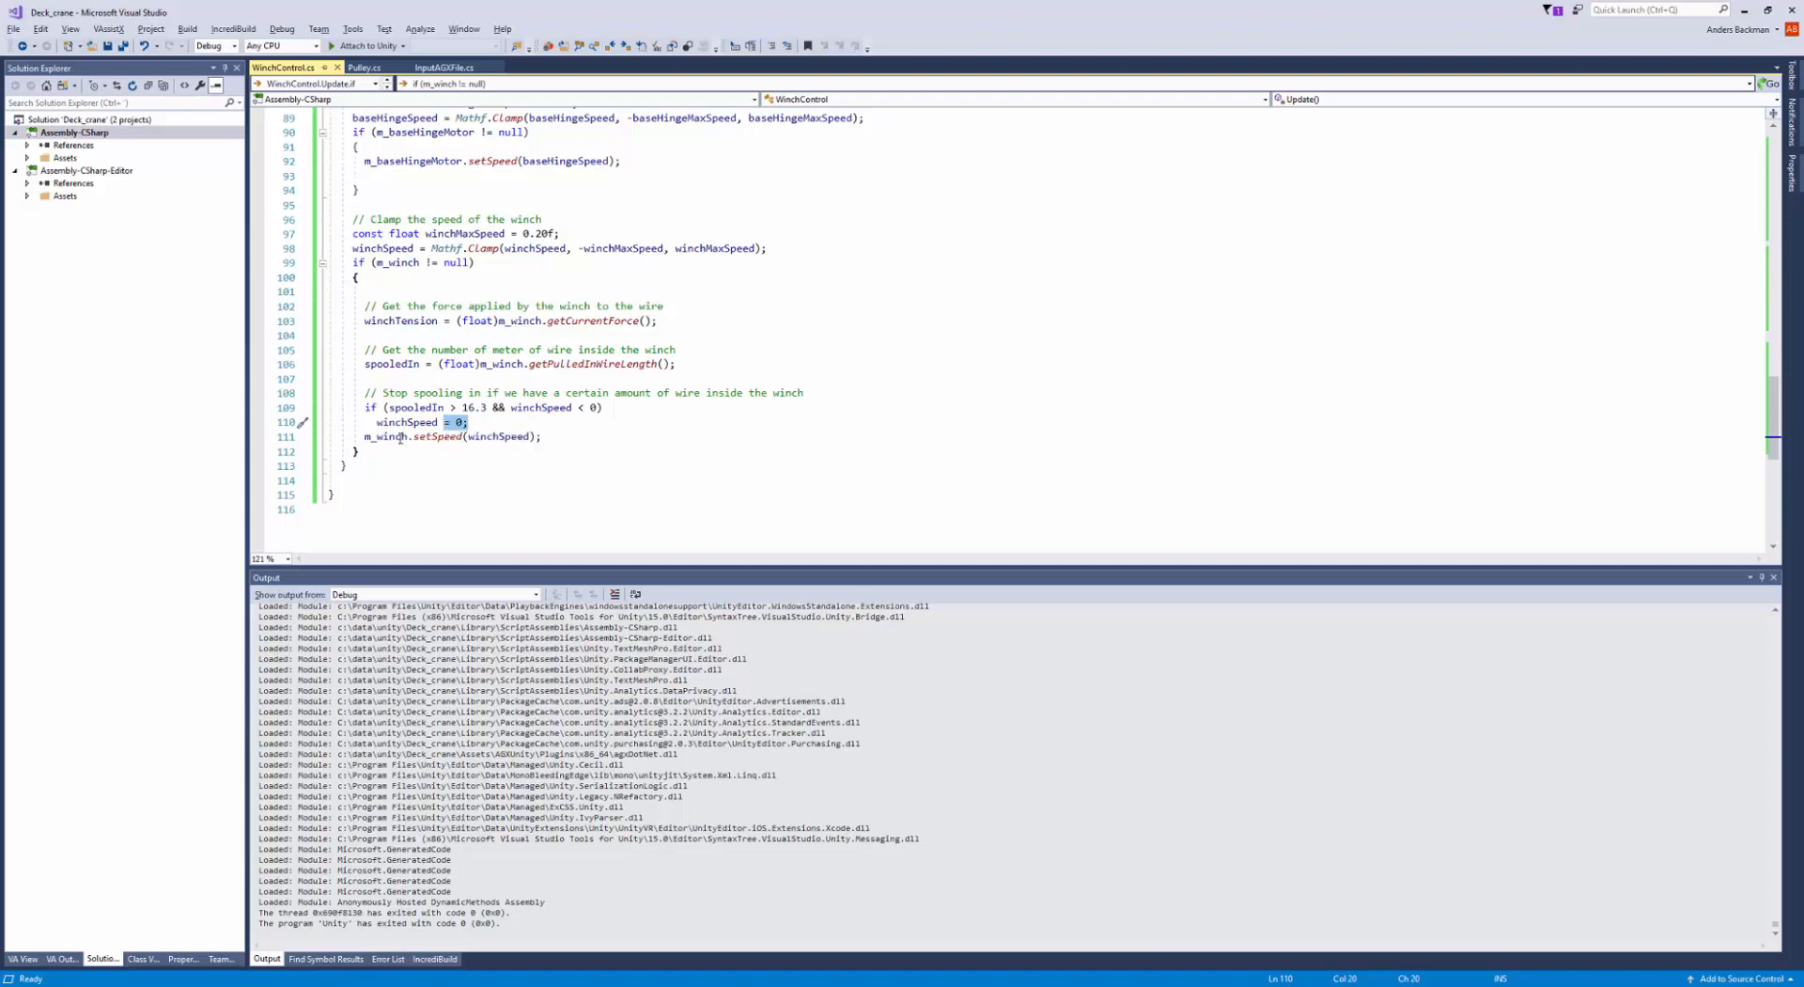
left_click_drag(402, 437, 497, 429)
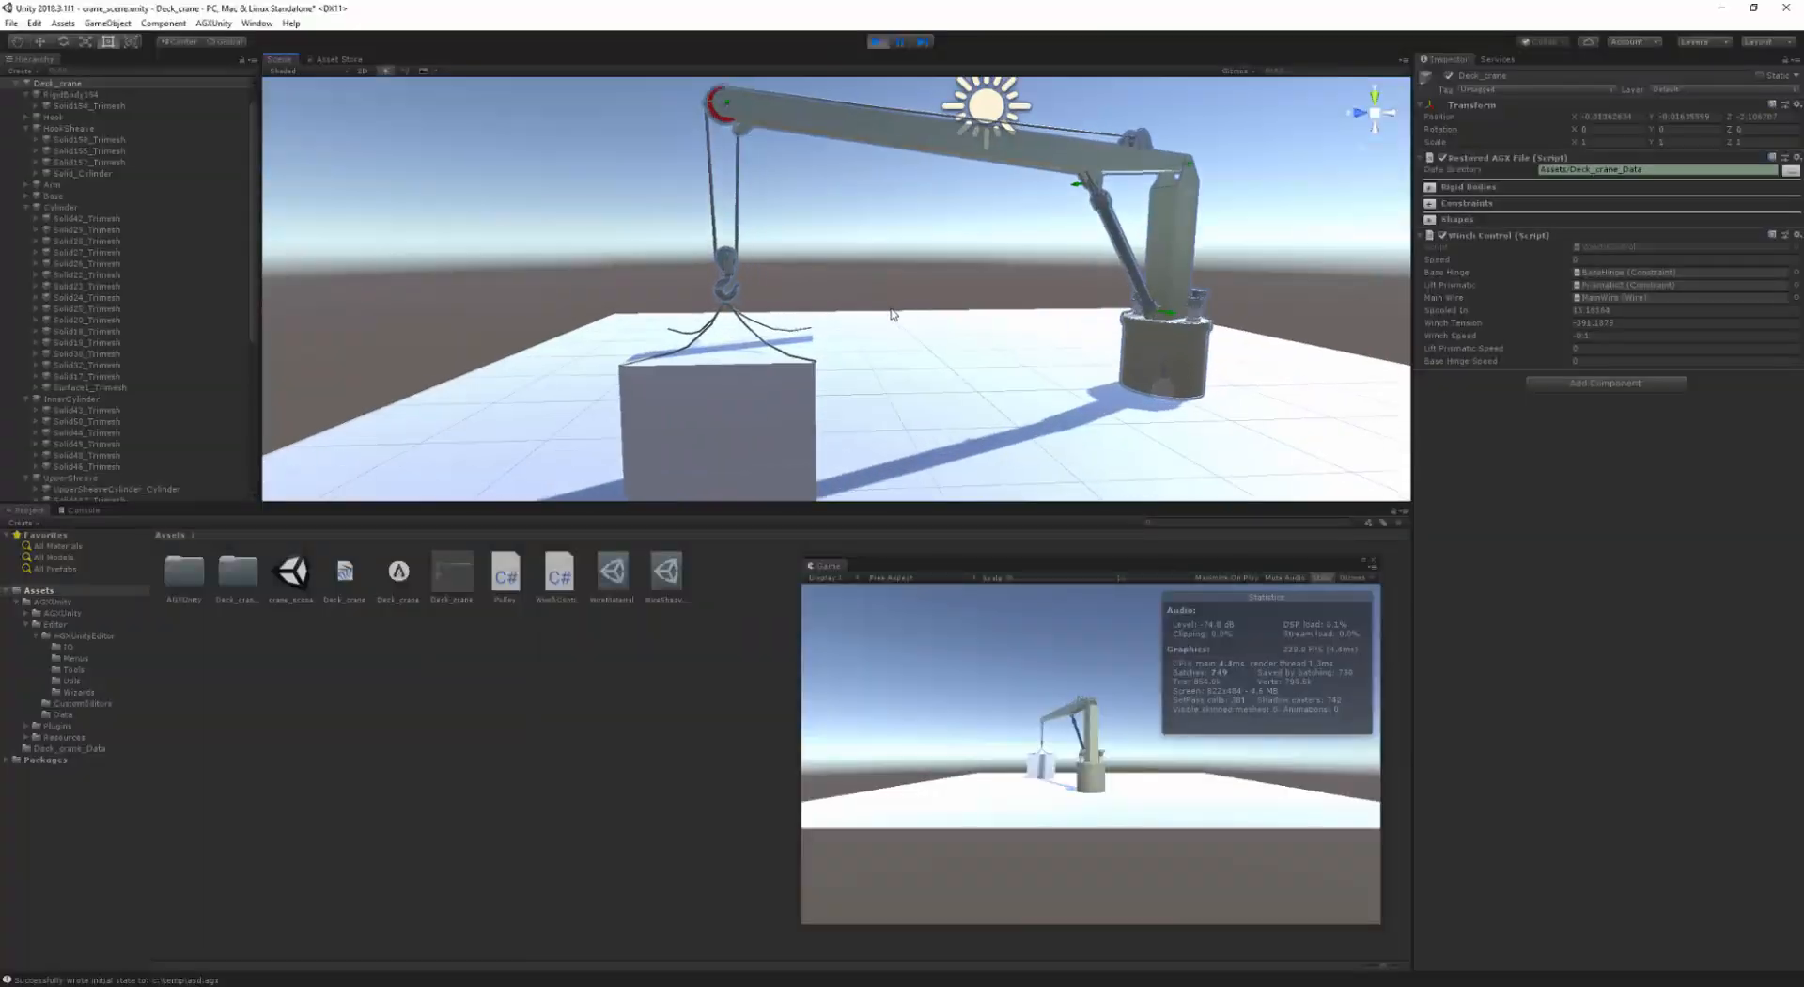
- In Unity, raise the boom at a Lift Prismatic Speed of 0.1, reset it to 0, and start base rotation at -0.1
middle_click_drag(891, 309, 894, 312)
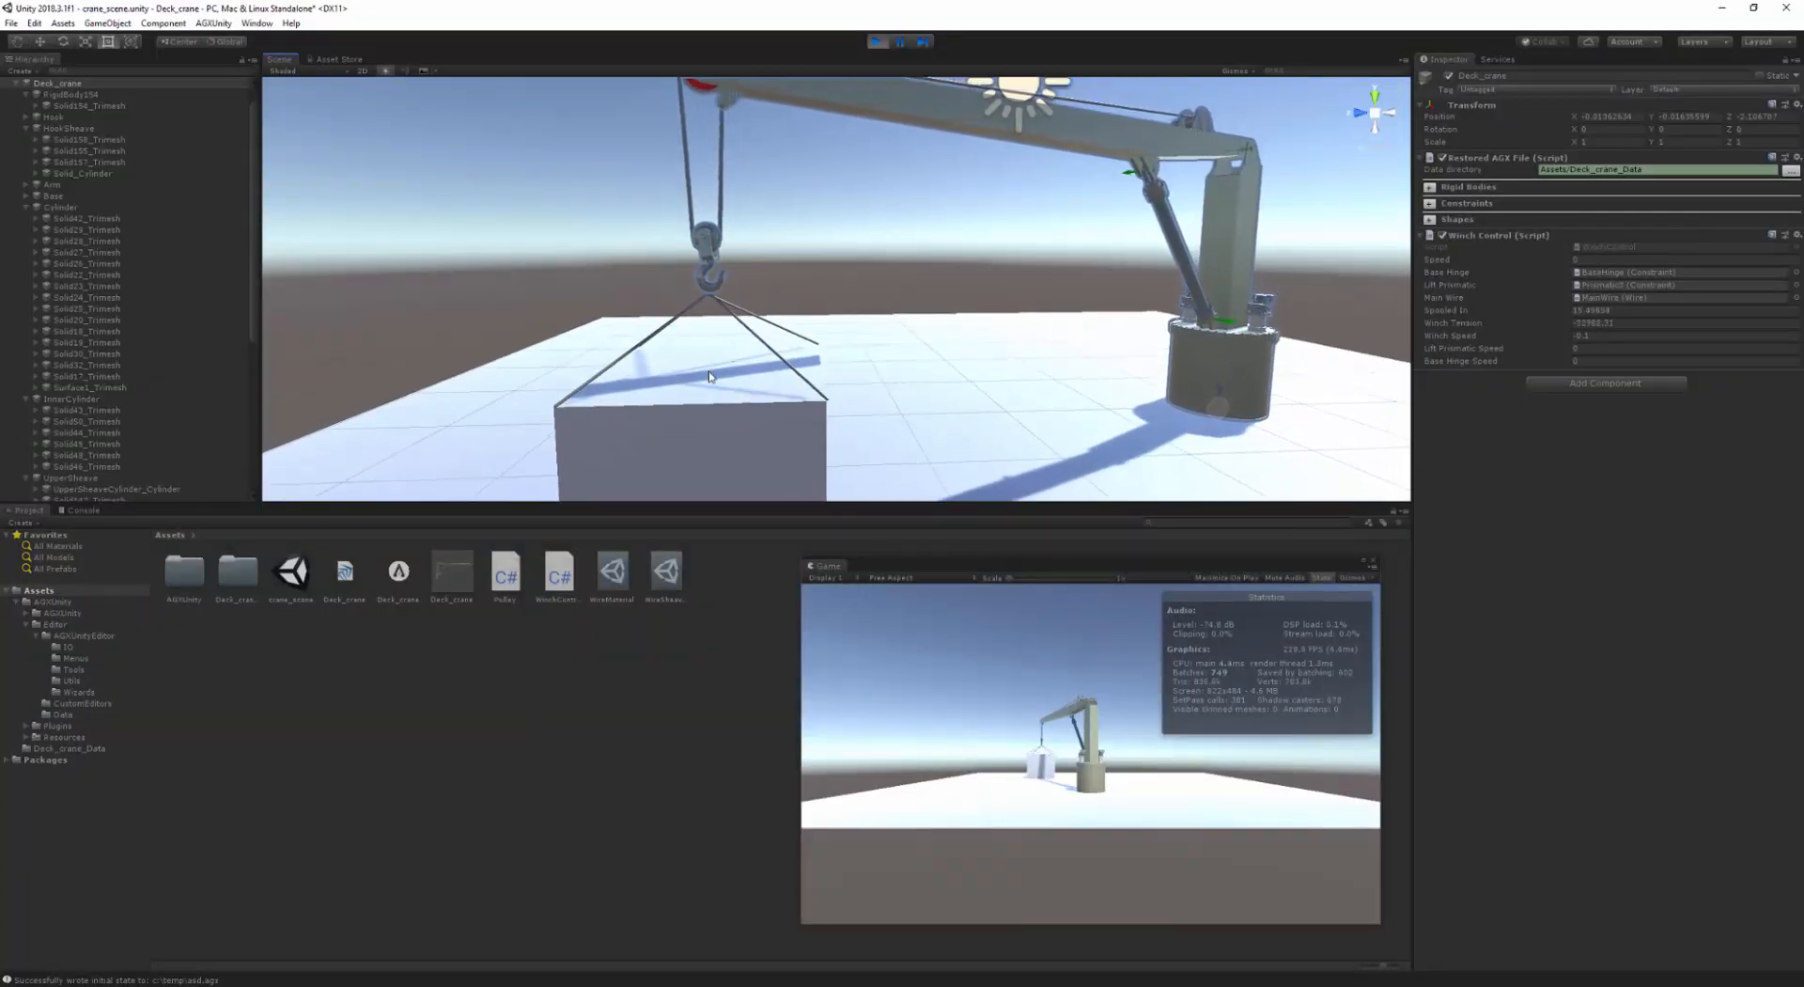
middle_click_drag(880, 326, 826, 325)
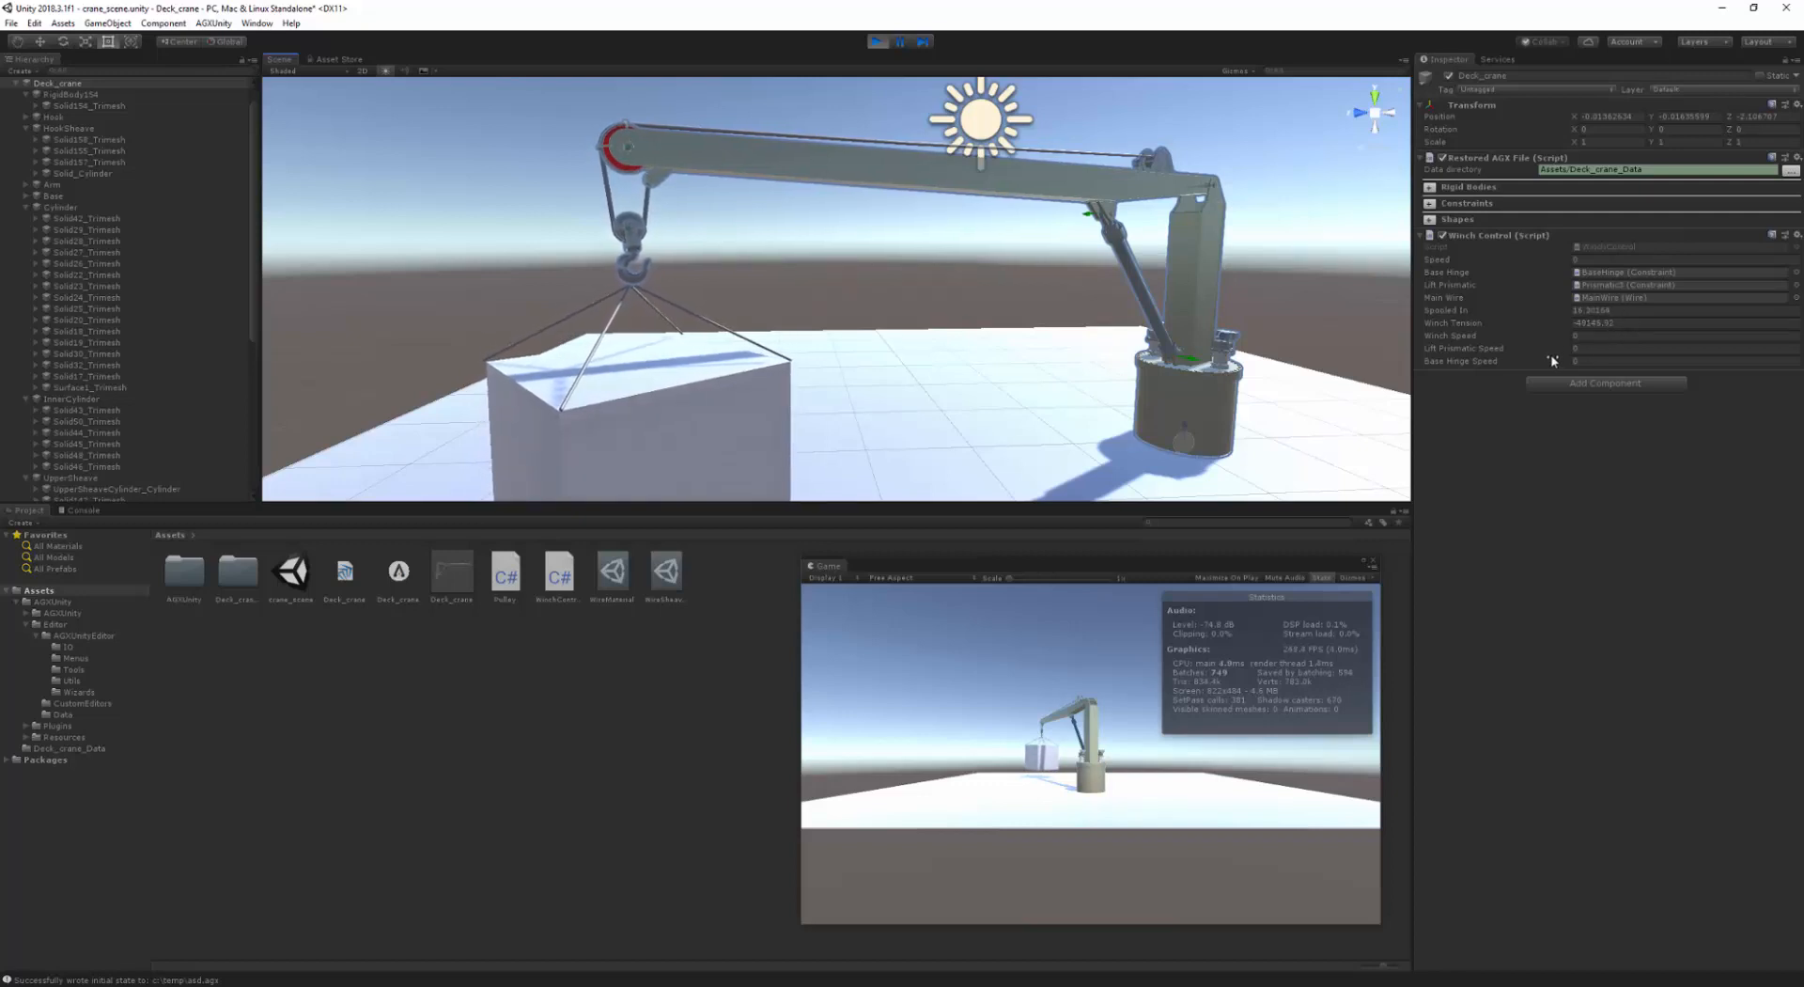
left_click_drag(1549, 351, 1551, 348)
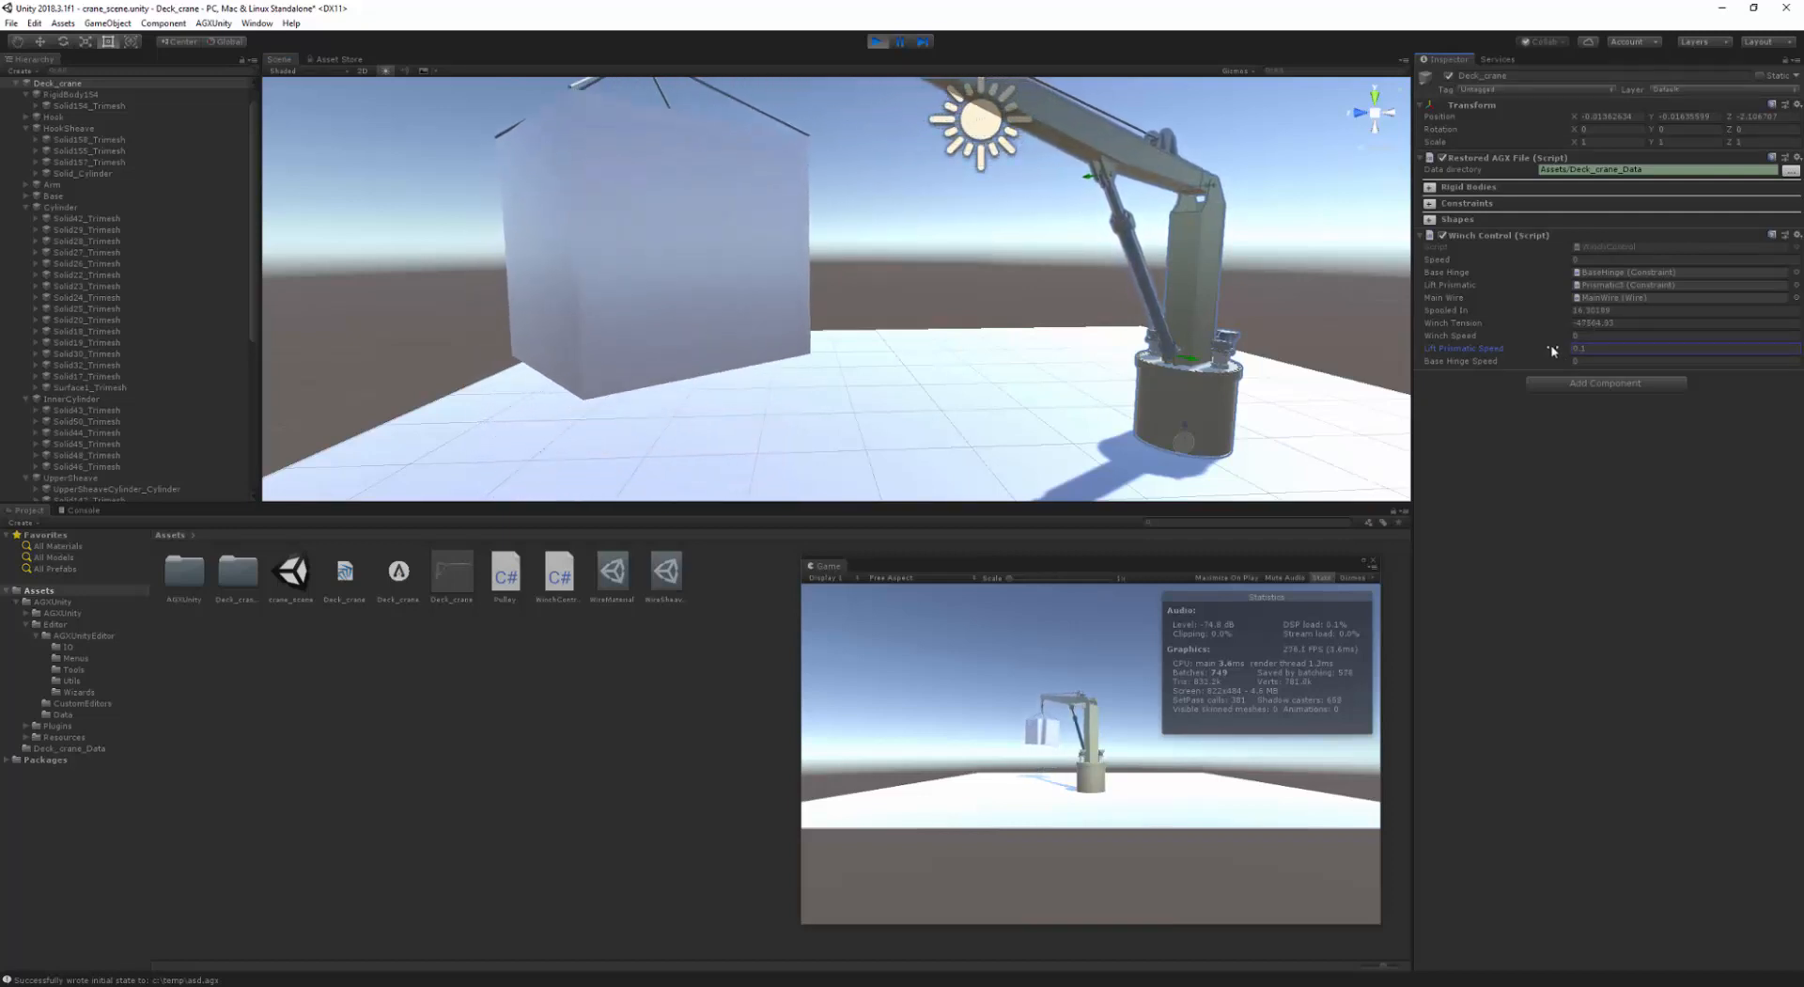
left_click_drag(1552, 351, 1552, 364)
left_click(1606, 351)
type("0")
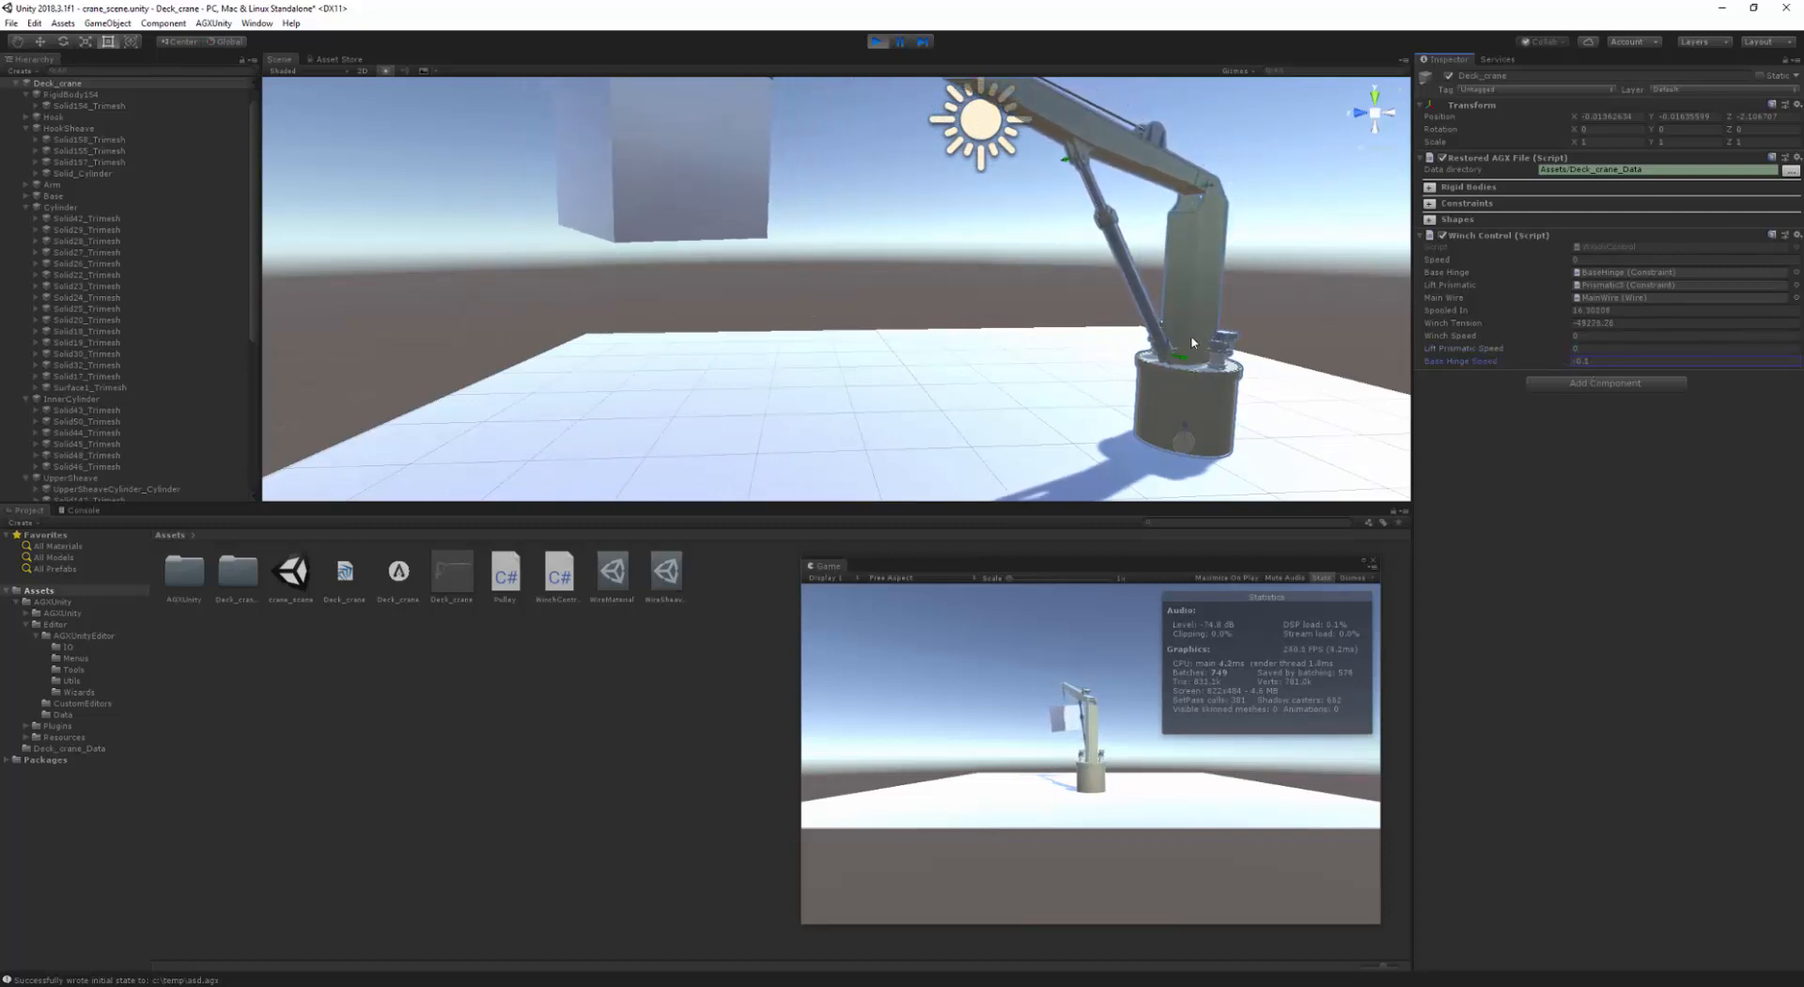
- Let the crane swing the hanging load around, and stop the rotation by setting Base Hinge Speed to 0
middle_click_drag(1191, 247, 1015, 340)
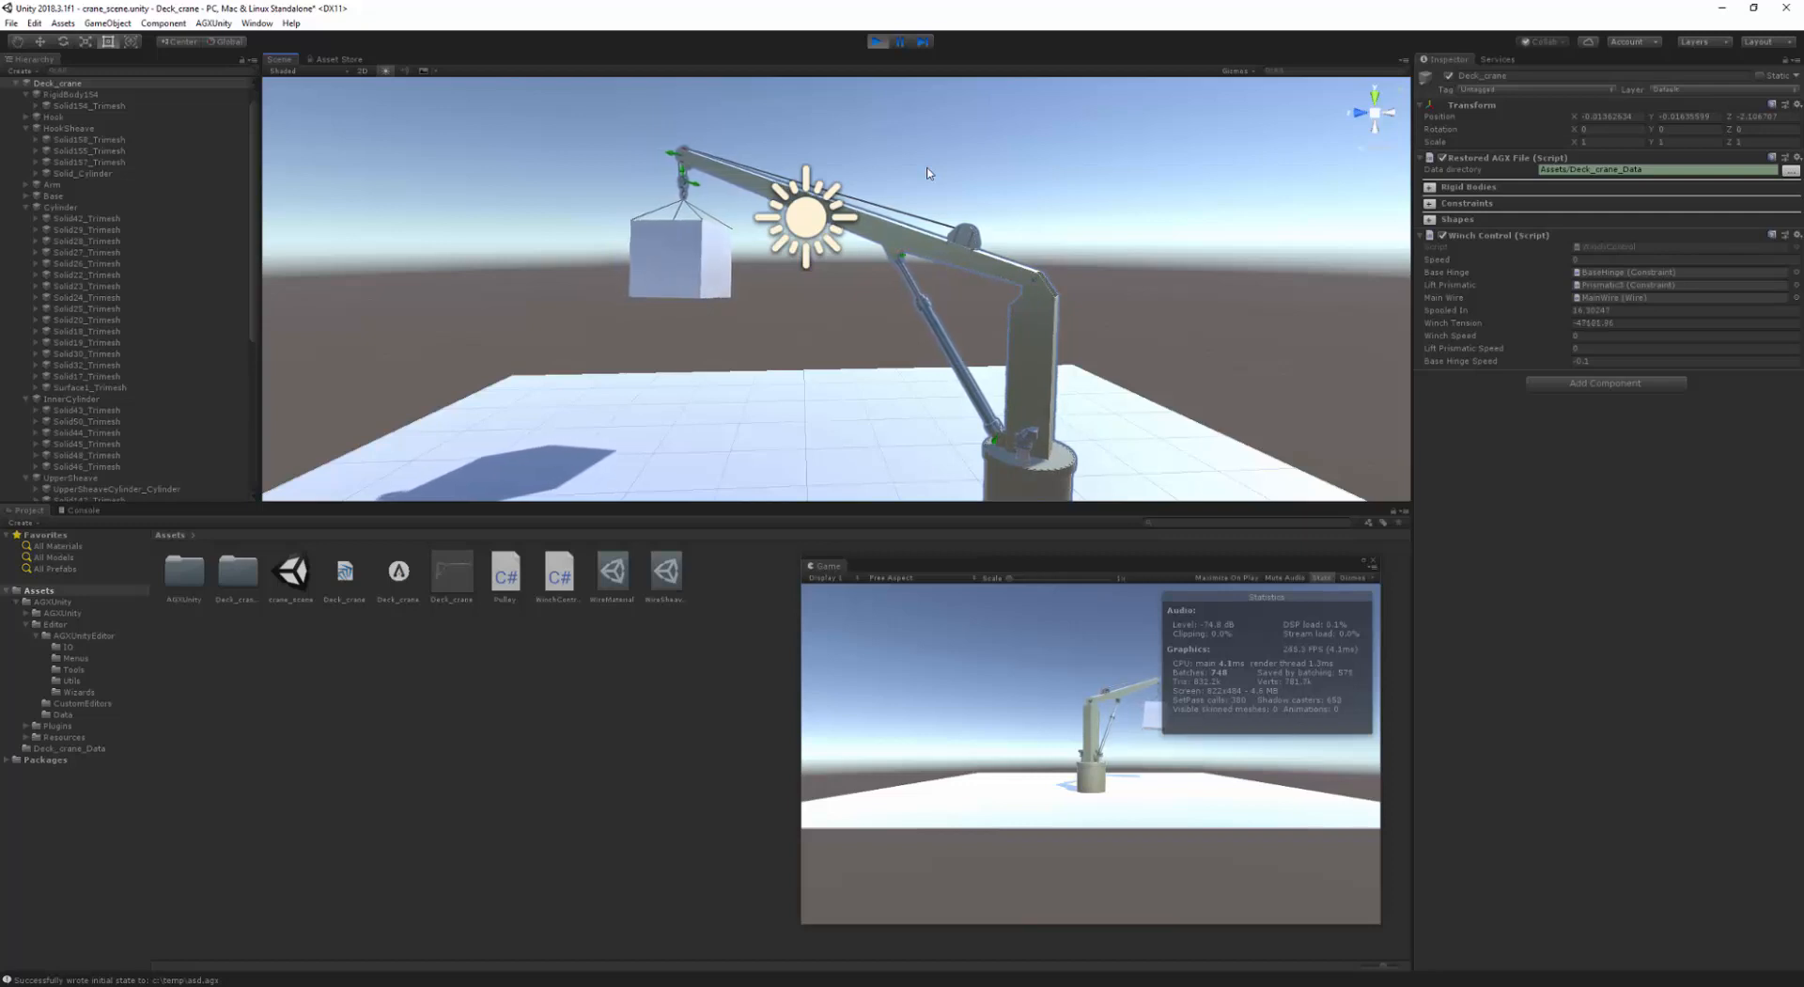
middle_click_drag(1095, 301, 886, 323)
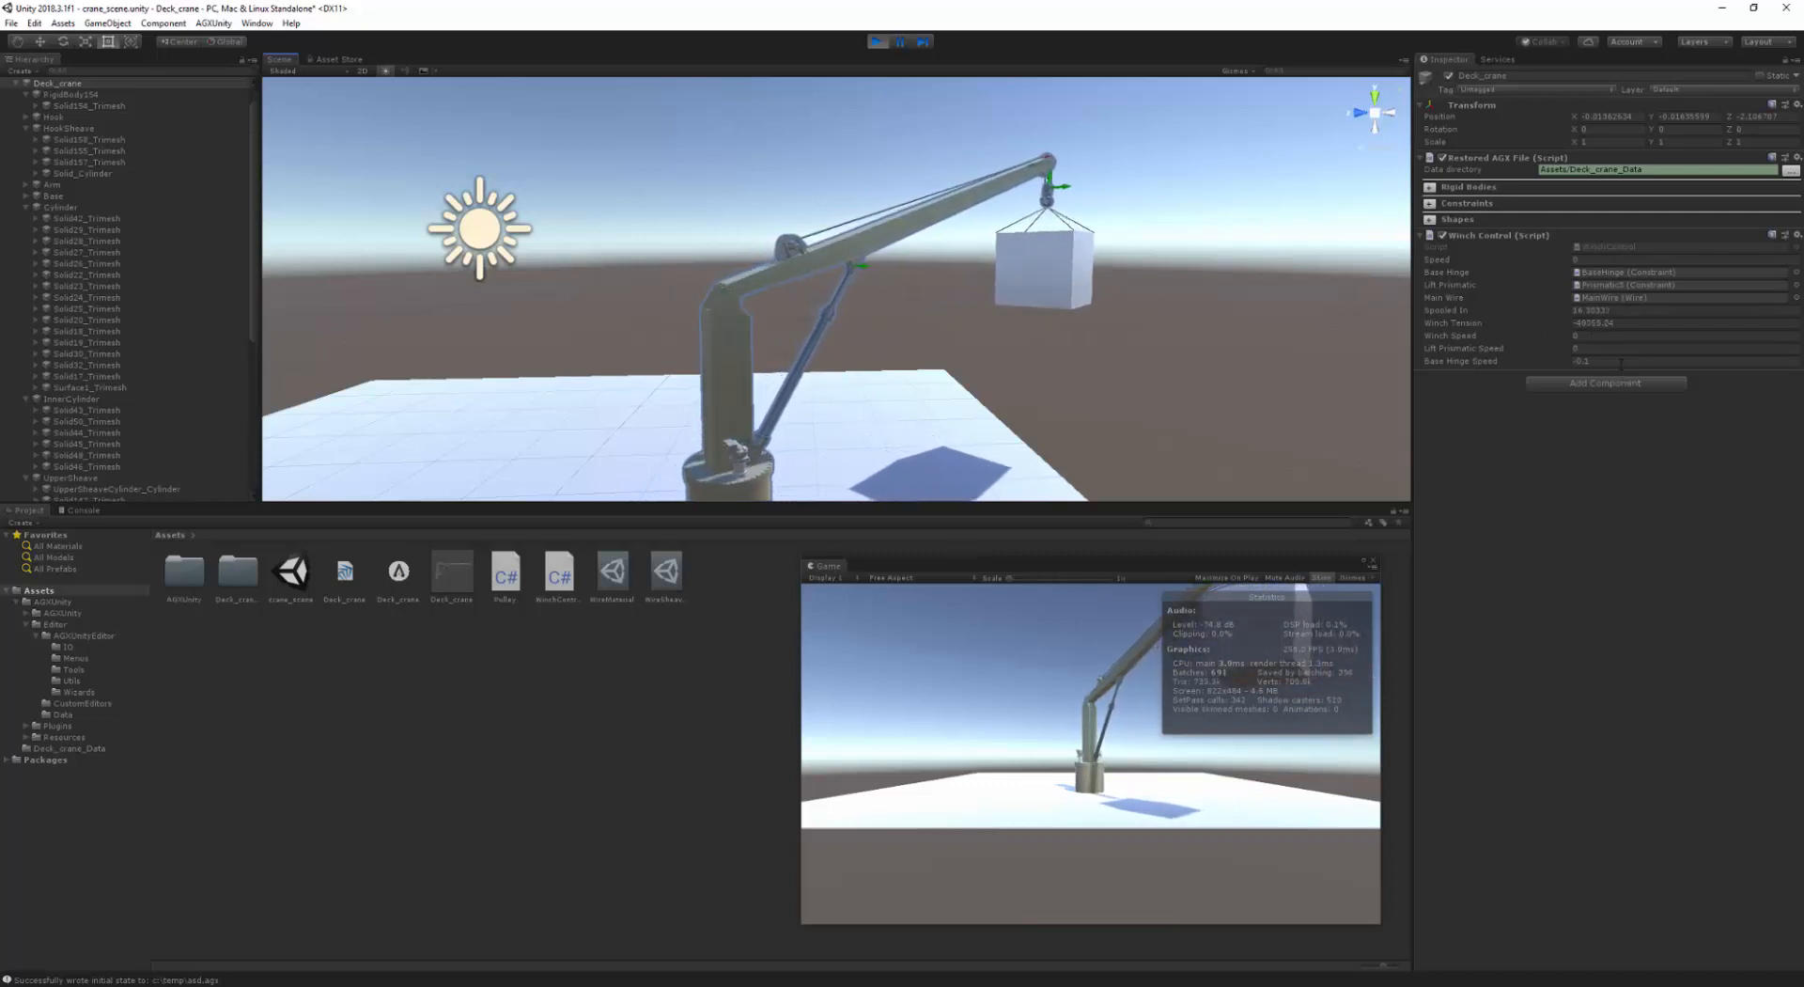
left_click(1622, 363)
type("0")
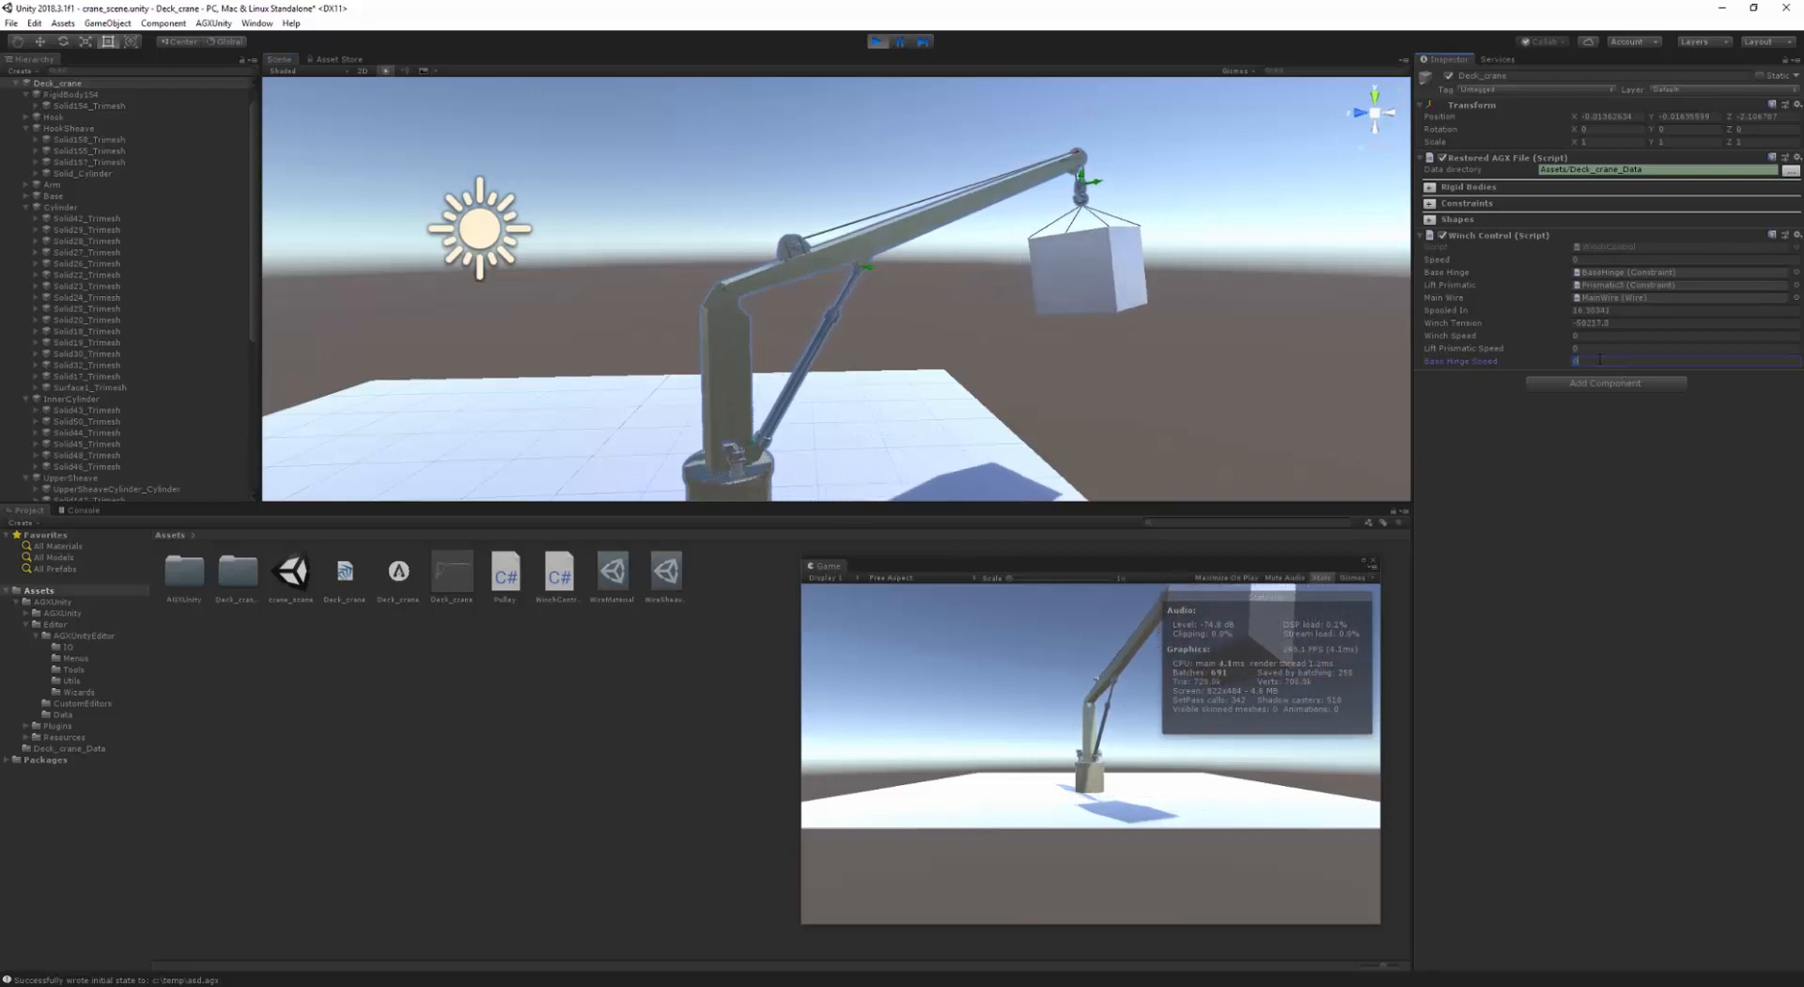
- Lower the load at Winch Speed 0.17 while lowering the boom, reset Lift Prismatic Speed to 0, and spool in at -0.17
left_click(1533, 338)
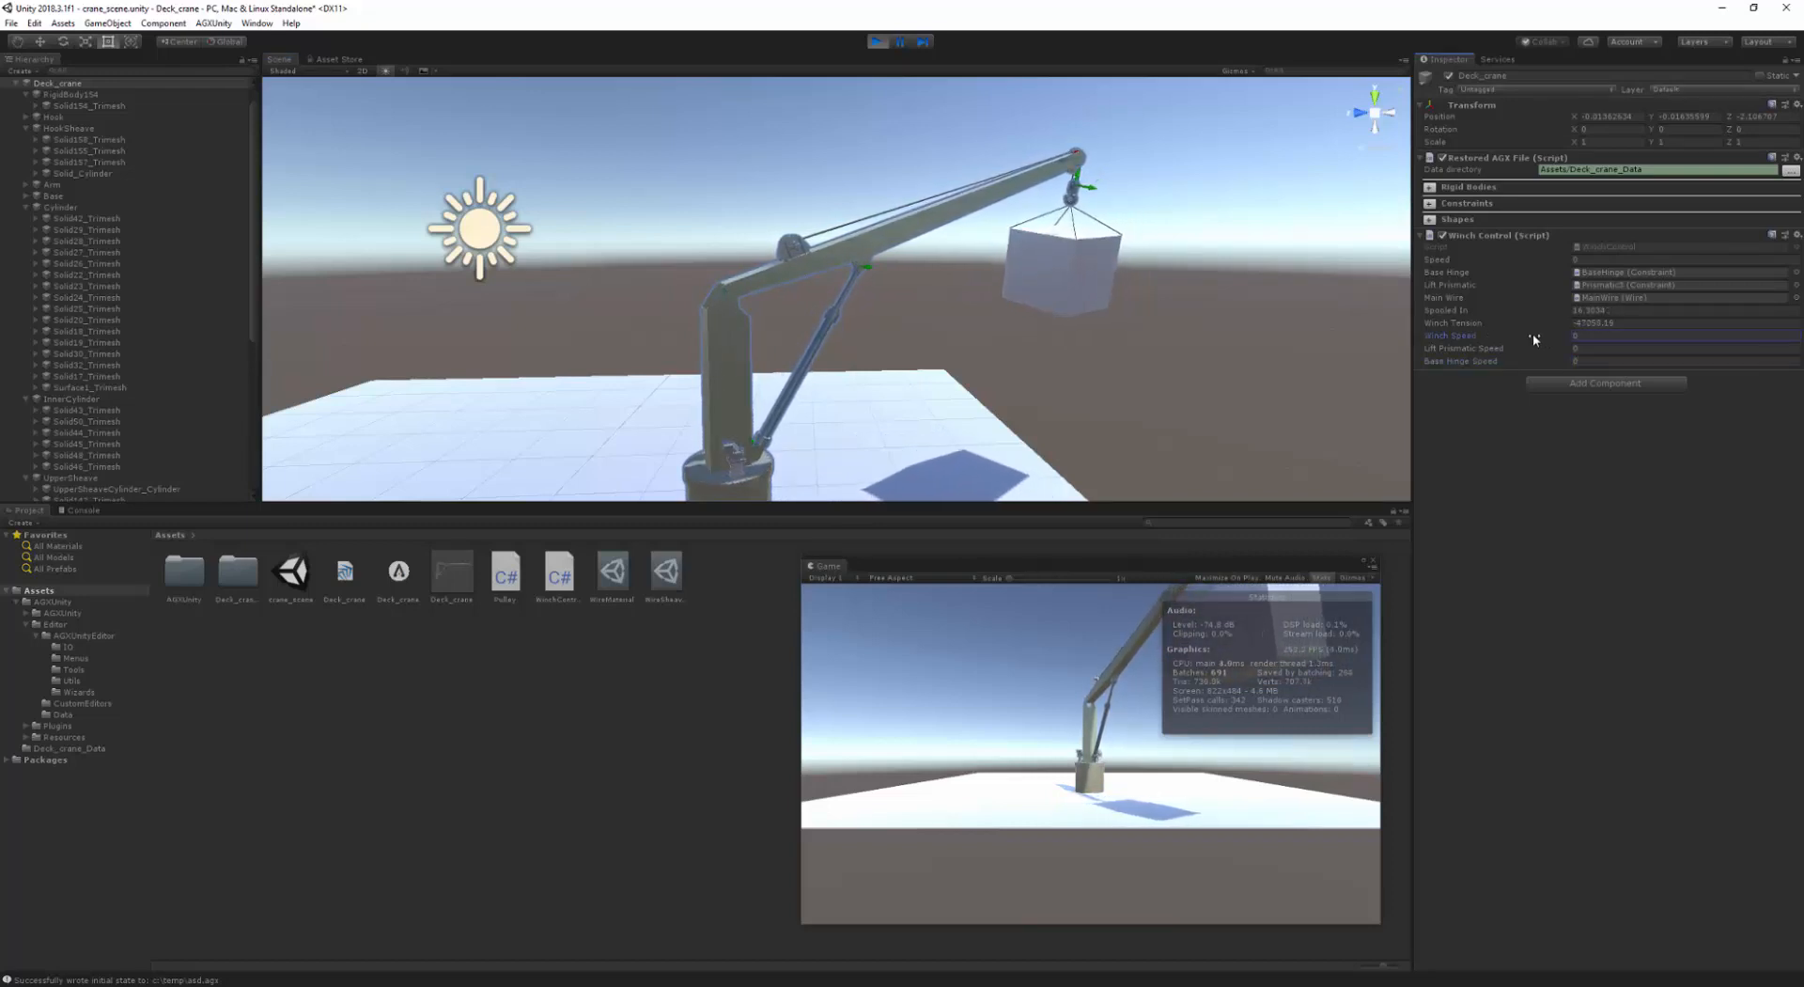
left_click_drag(1527, 332, 1604, 334)
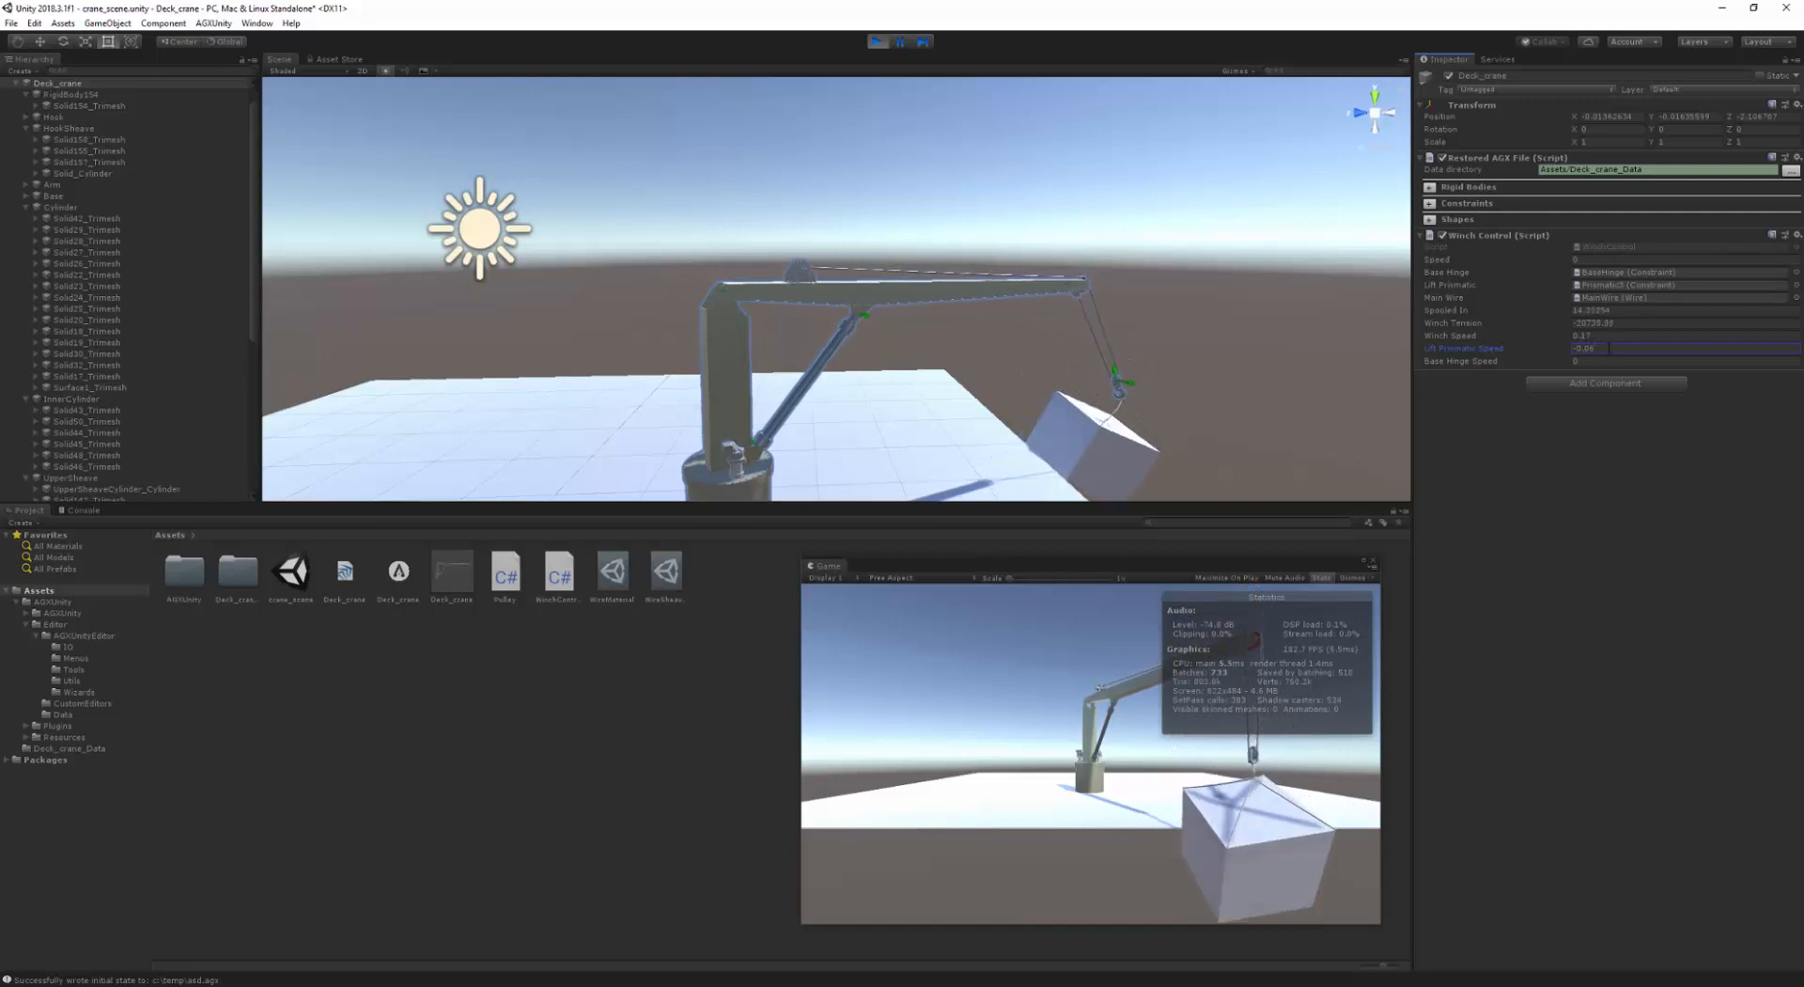
left_click_drag(1574, 348, 1608, 350)
type("0")
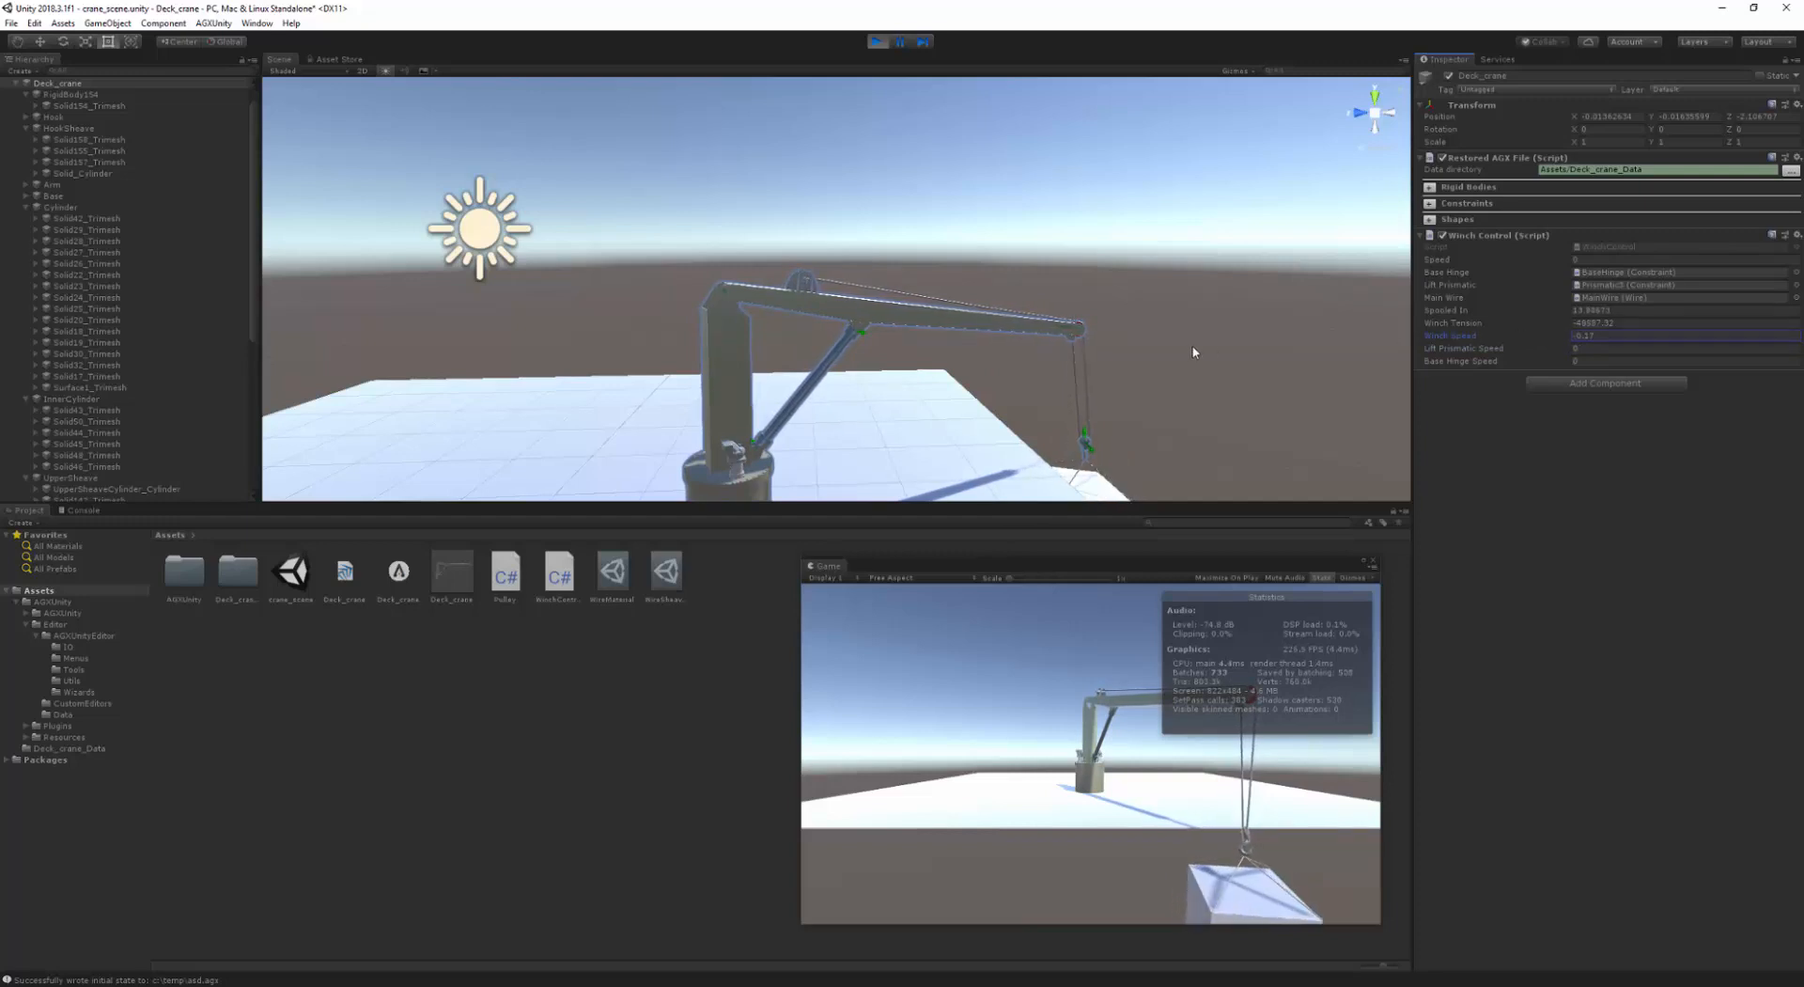
- Raise the boom at a positive Lift Prismatic Speed, rotate the base back at 0.1, and reset the lift speed to 0
middle_click_drag(1163, 343, 1108, 250)
right_click_drag(1047, 338, 1023, 341)
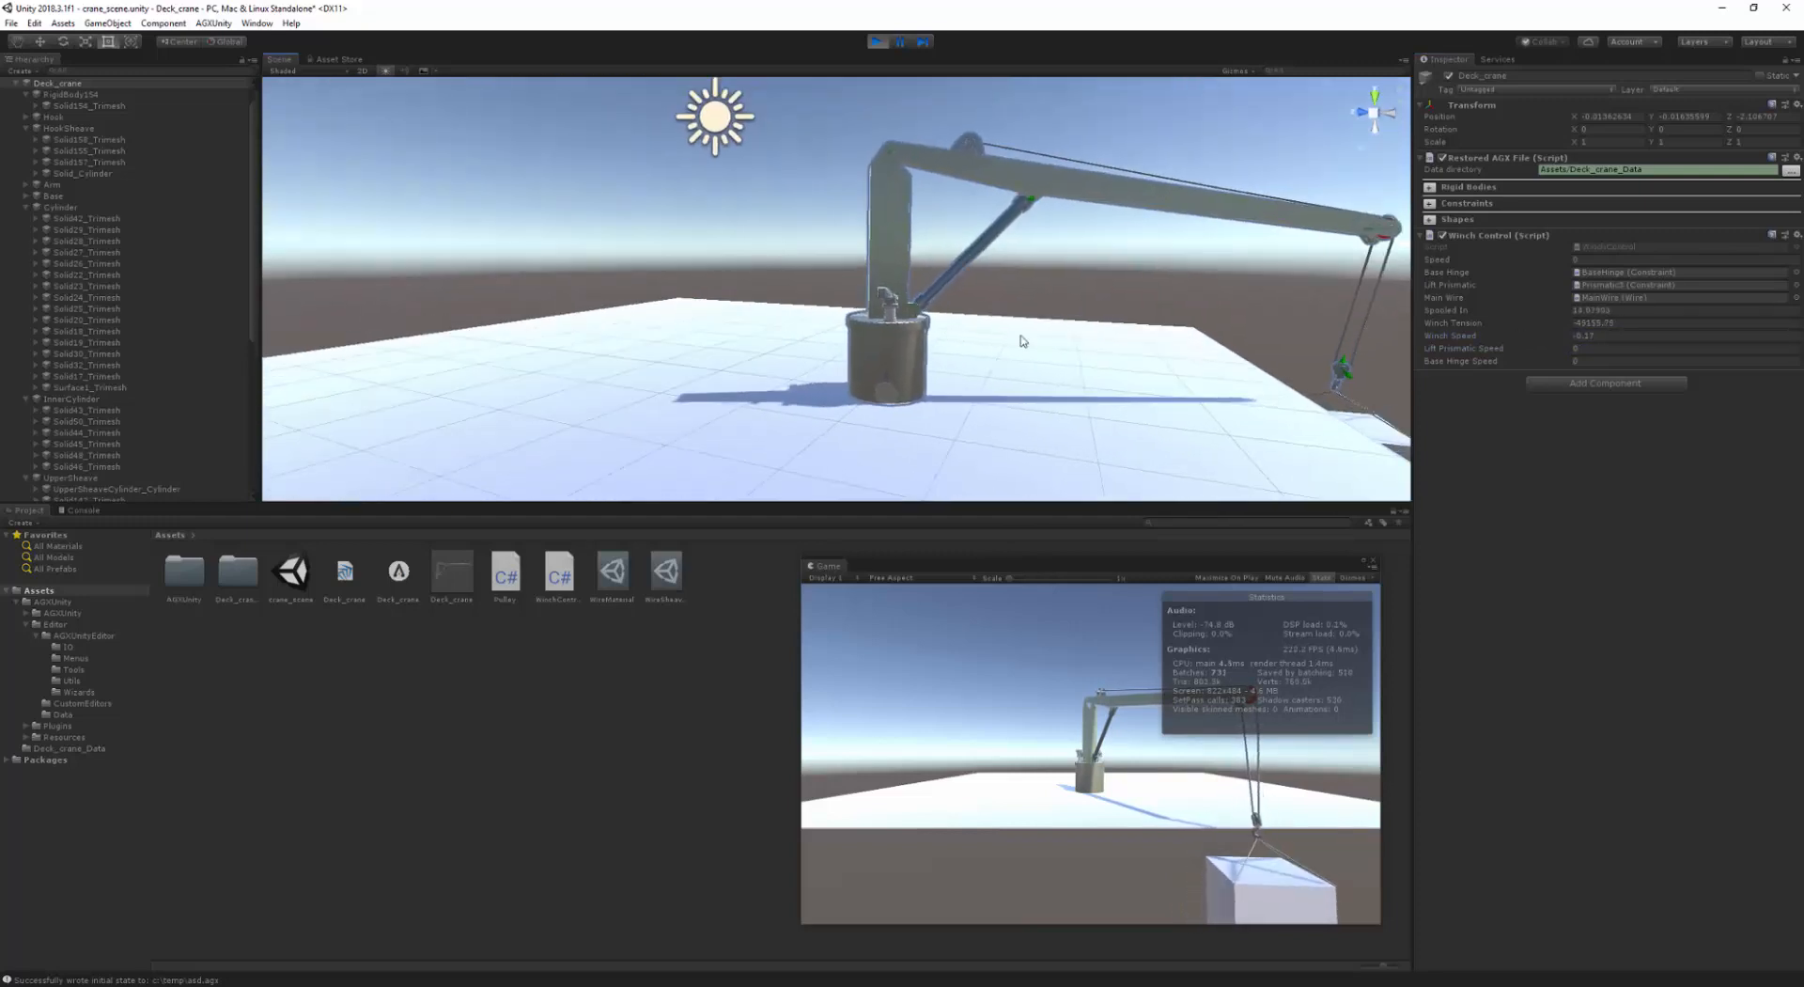
middle_click_drag(1023, 341, 834, 303)
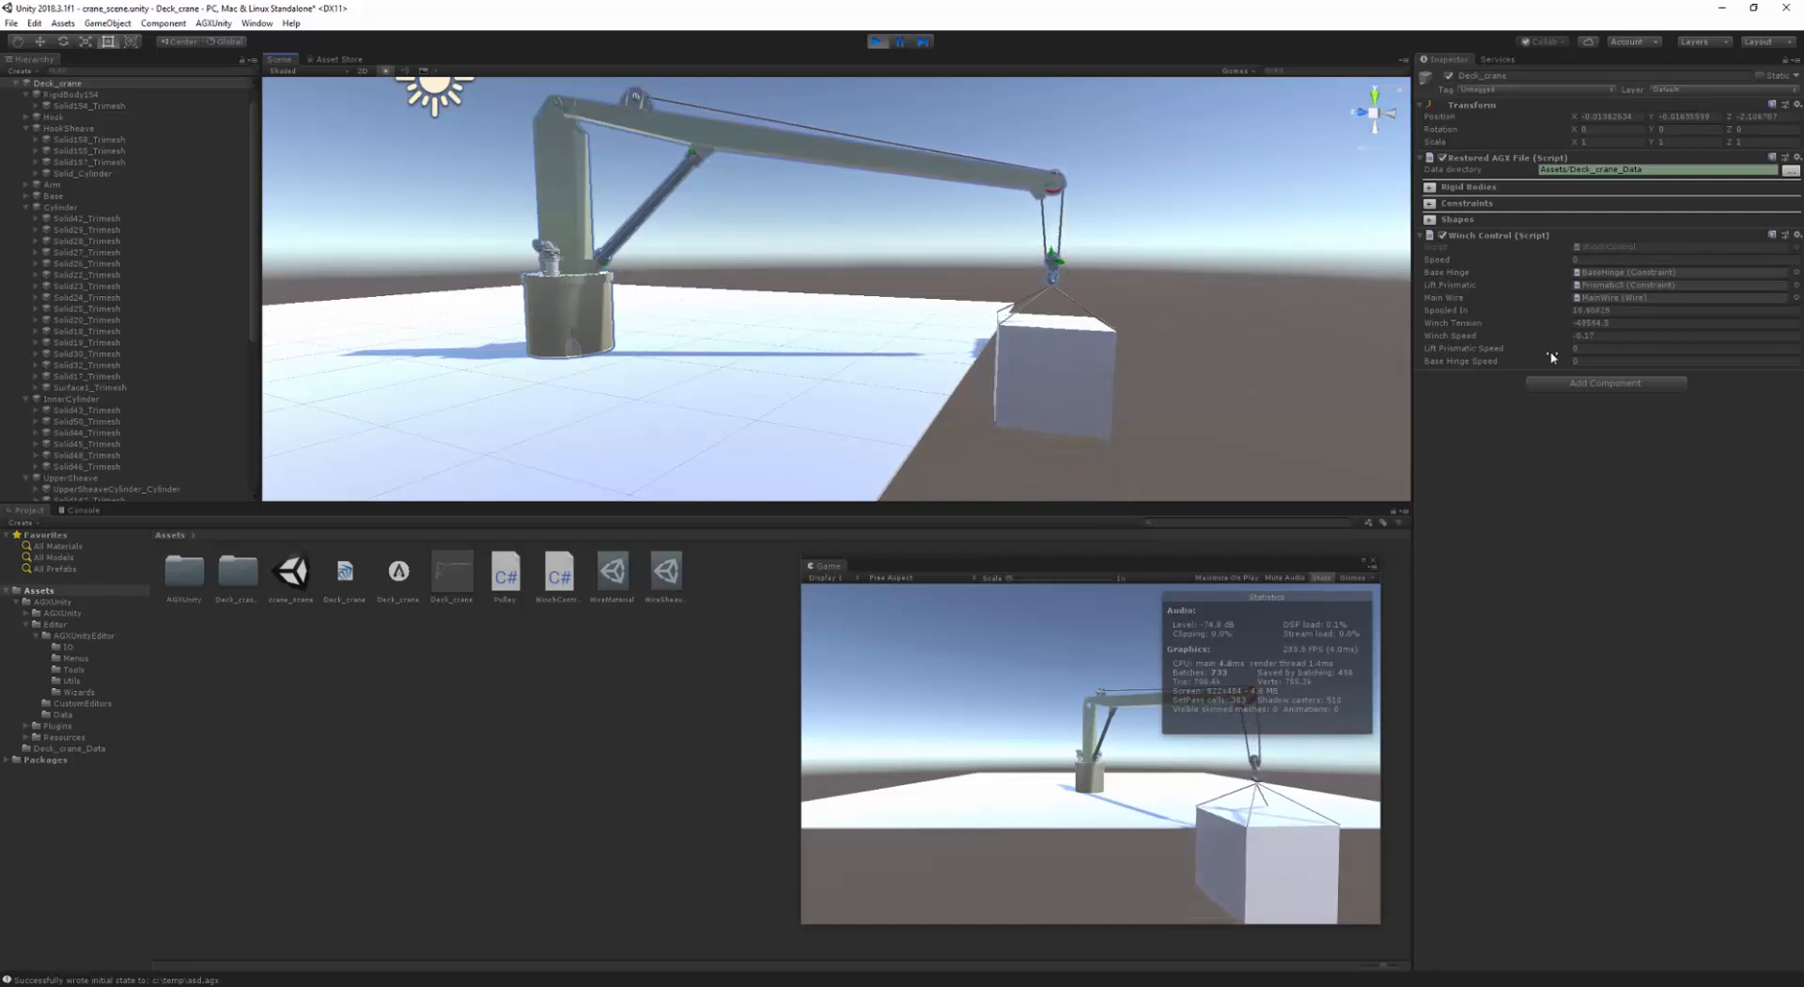
left_click_drag(1553, 357, 1557, 354)
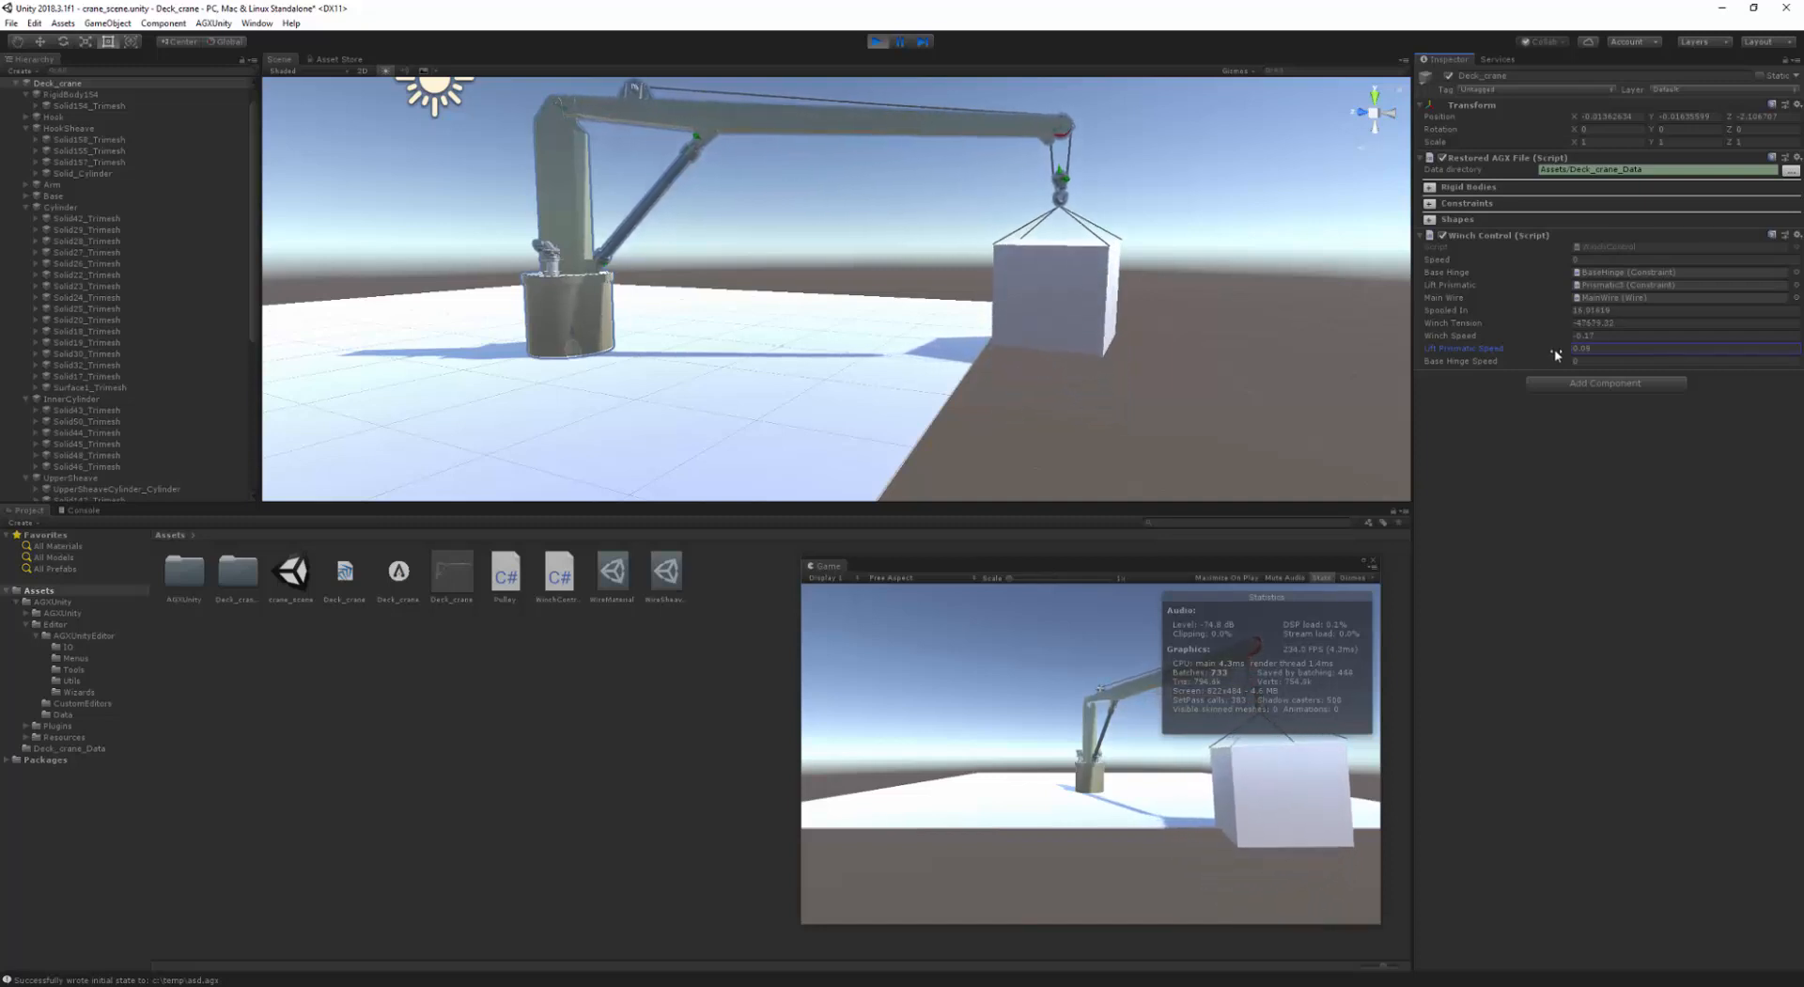
left_click_drag(1563, 363, 1573, 367)
left_click(1601, 351)
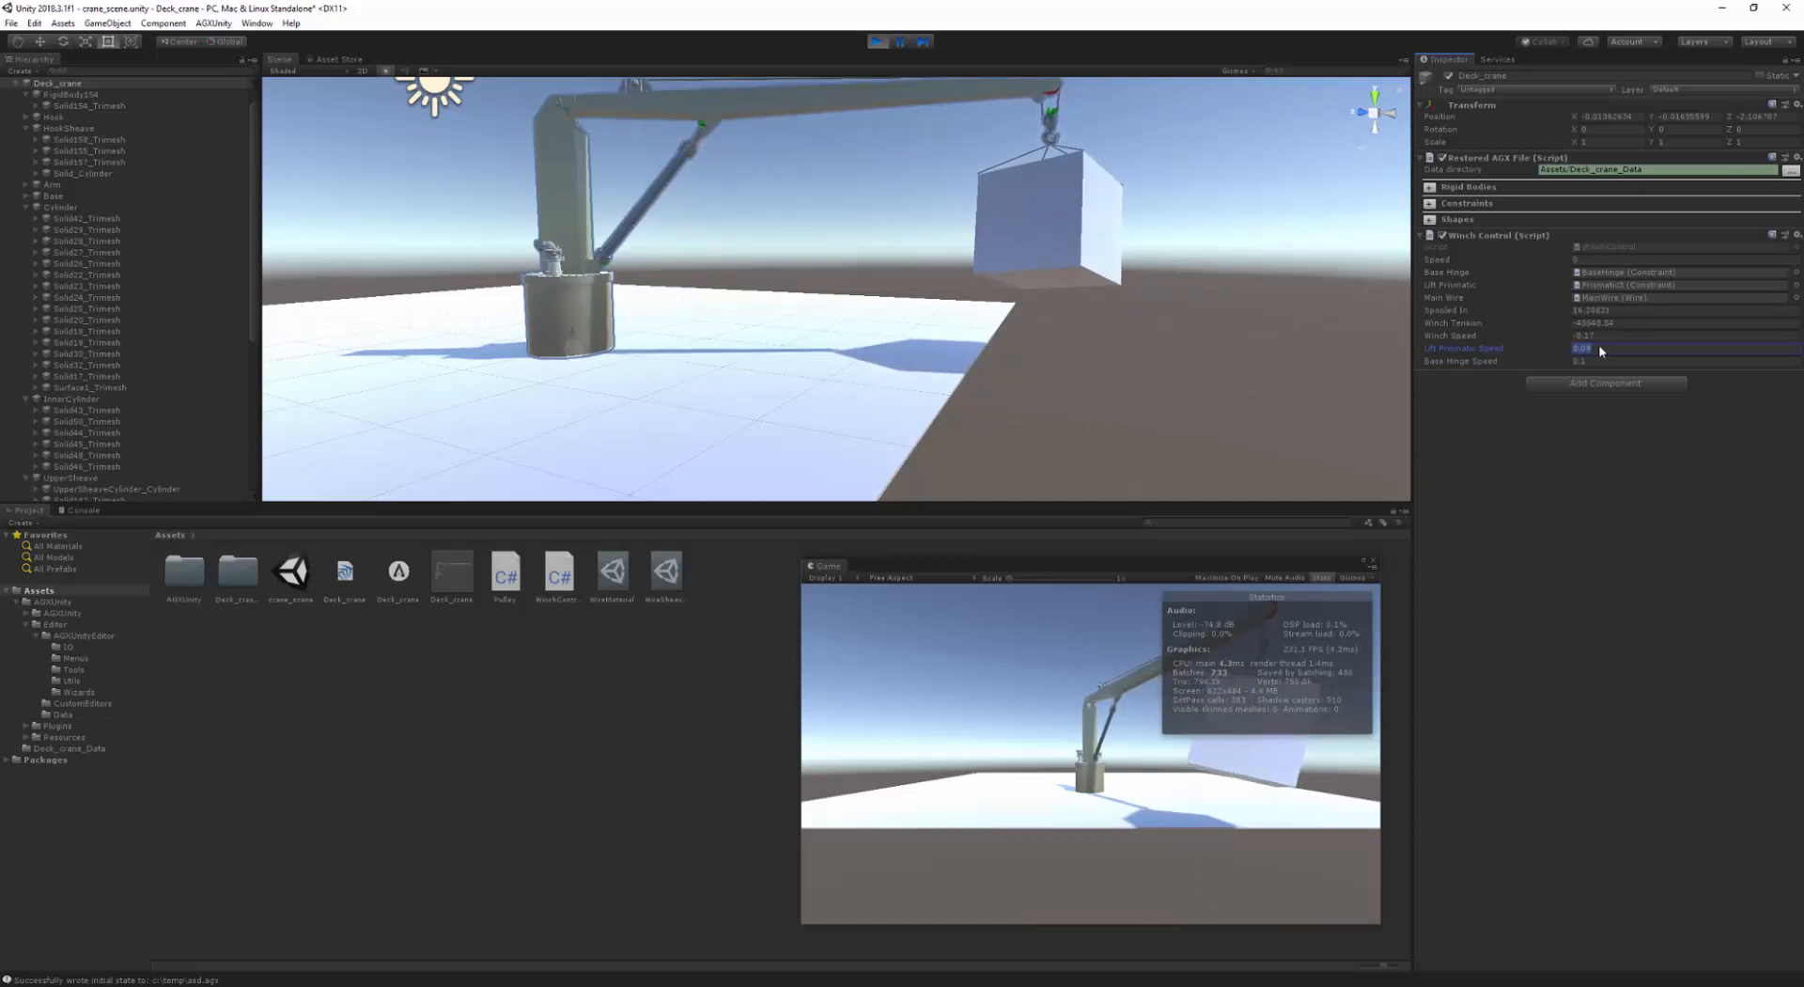
type("0")
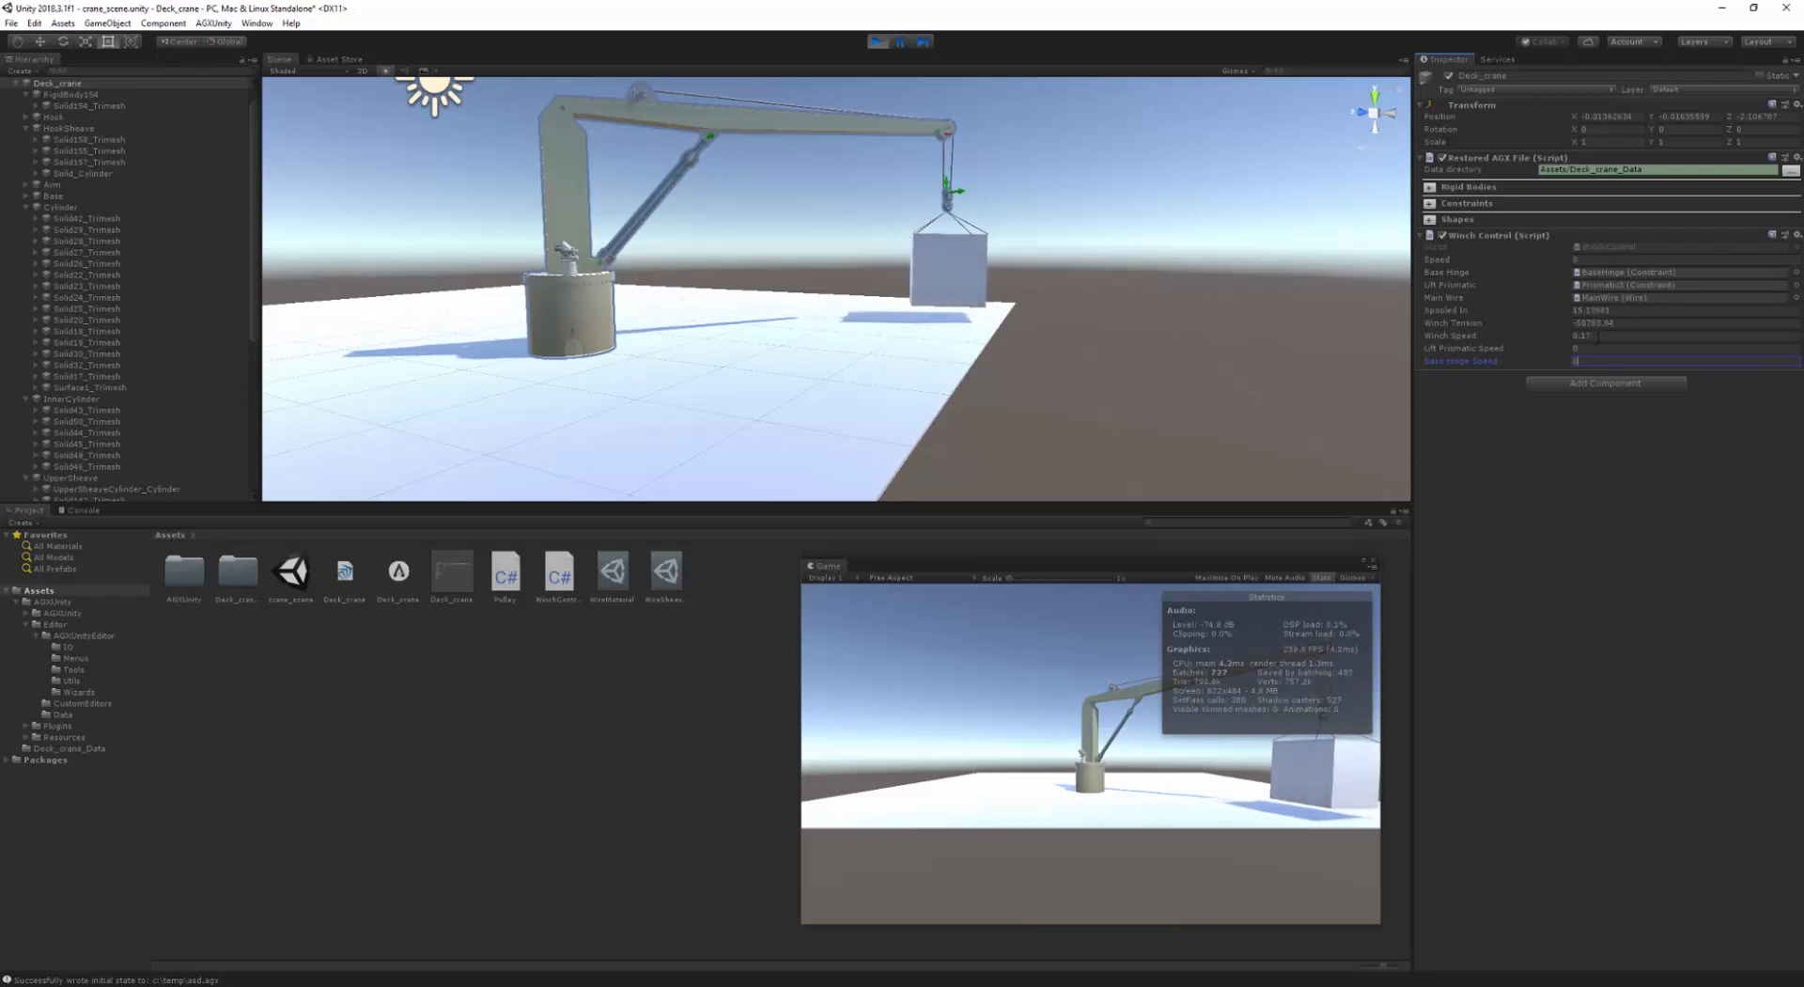
- Set the load down on the deck with the base stopped, and stop the winch by setting Winch Speed to 0
left_click(1598, 335)
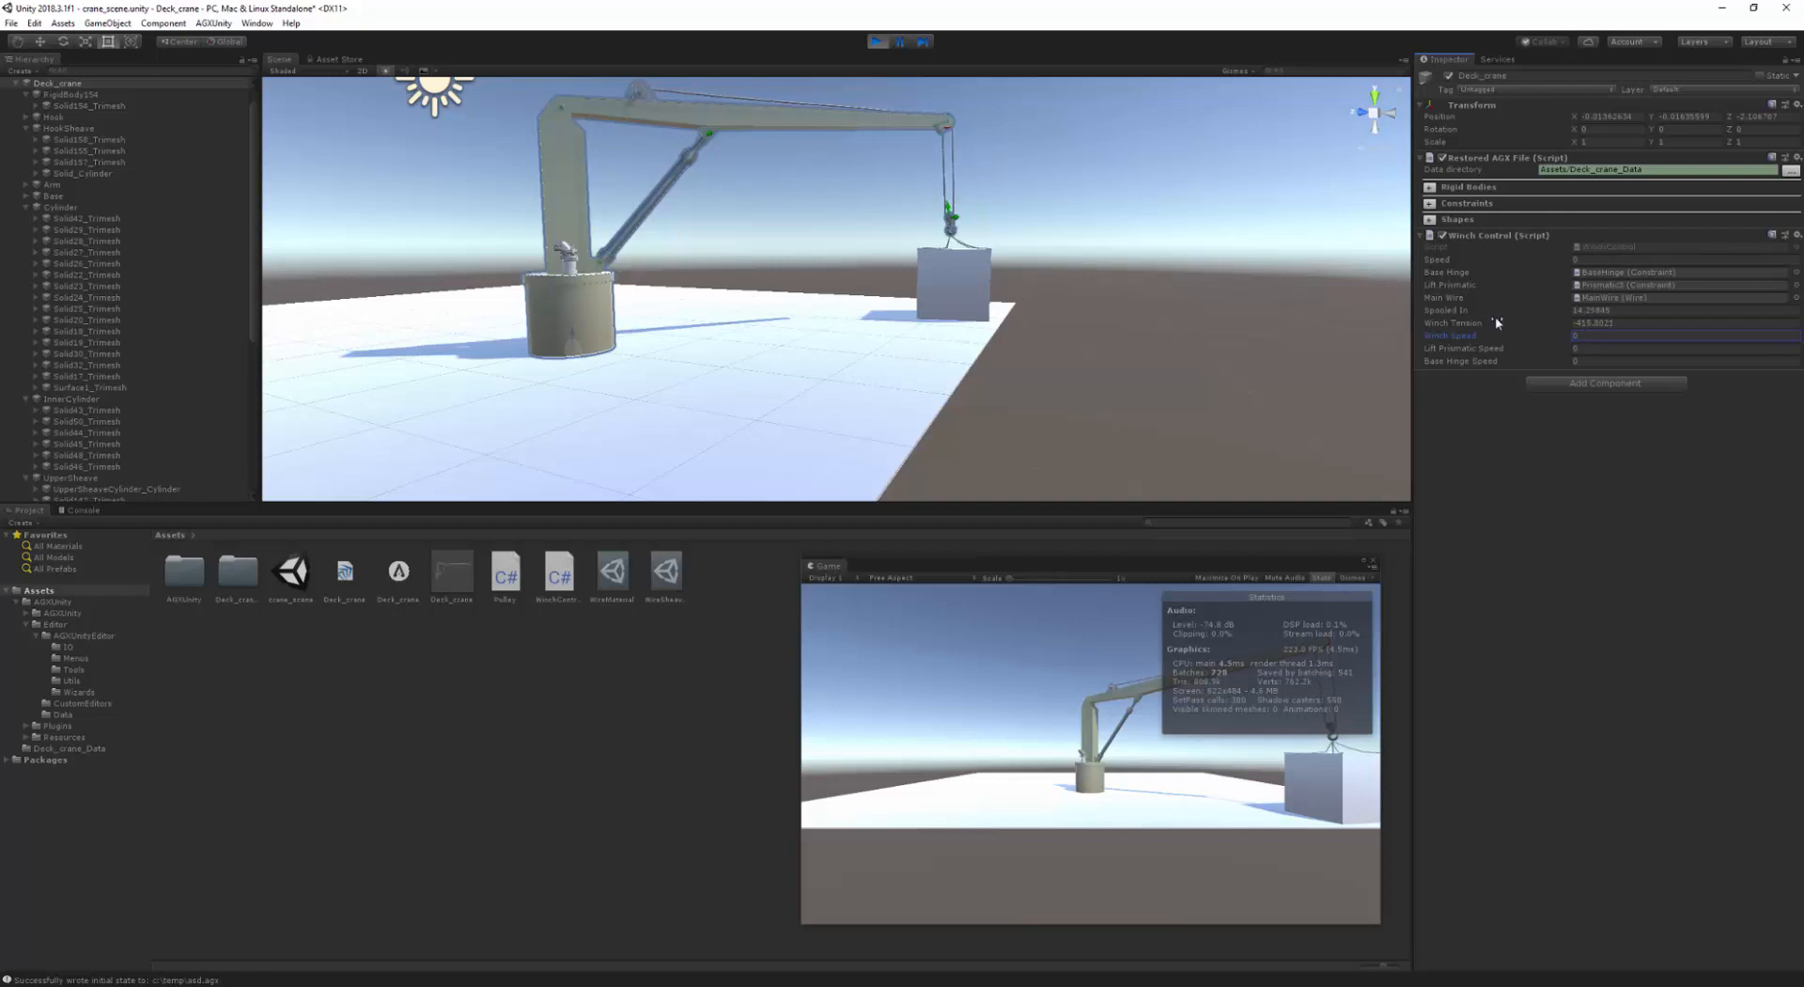
middle_click_drag(1063, 257, 1064, 330)
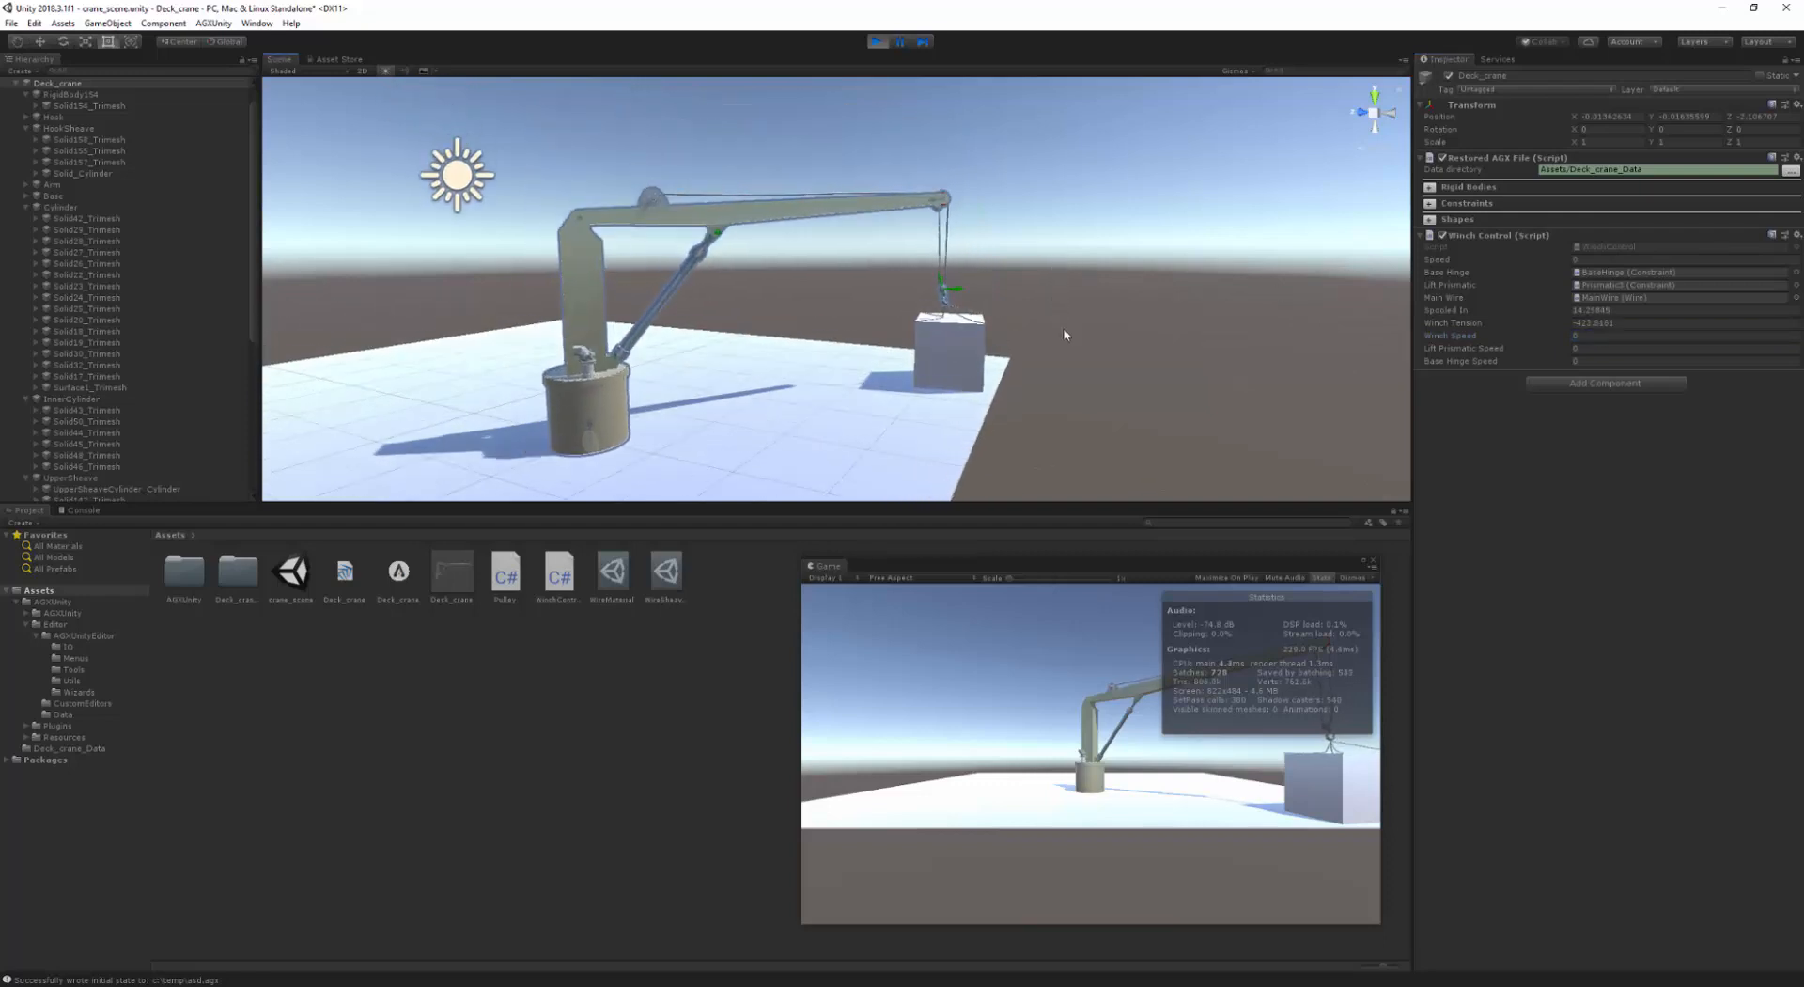